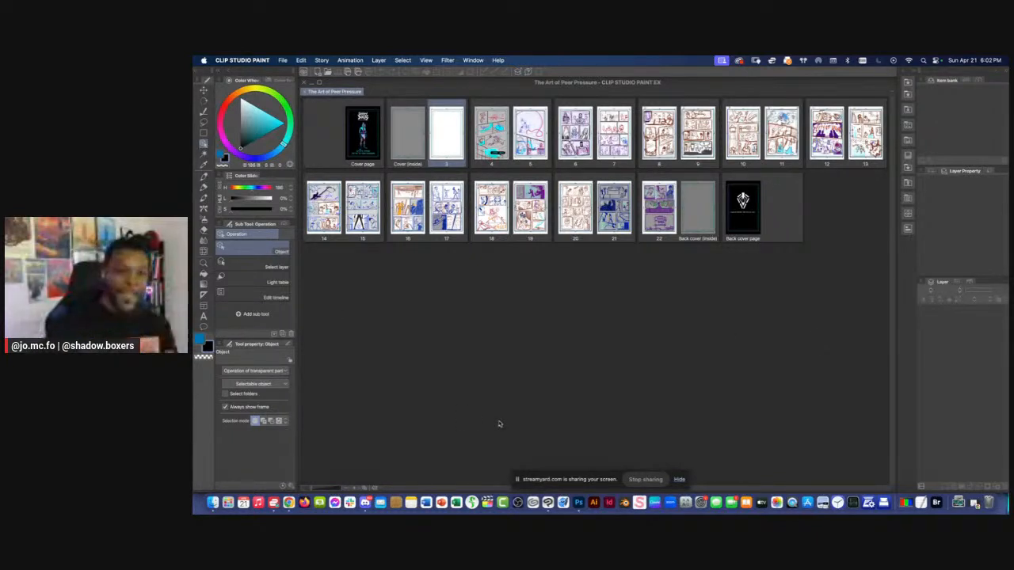
Open page 4 of the comic The Art of Peer Pressure for editing
{"action": "left_click_drag", "start_coordinate": [545, 479], "coordinate": [777, 416]}
{"action": "left_click", "coordinate": [910, 418]}
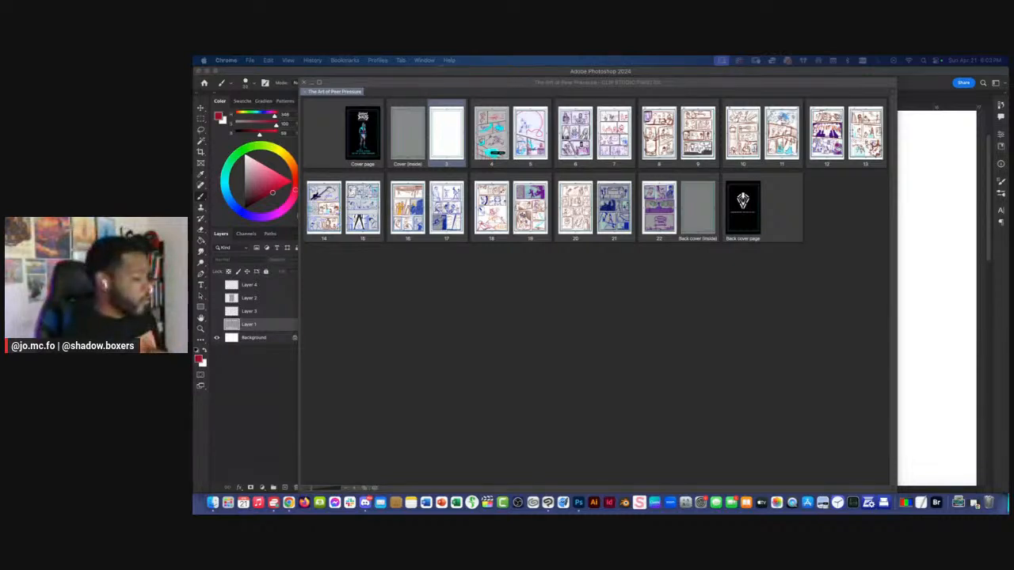
{"action": "left_click", "coordinate": [496, 142]}
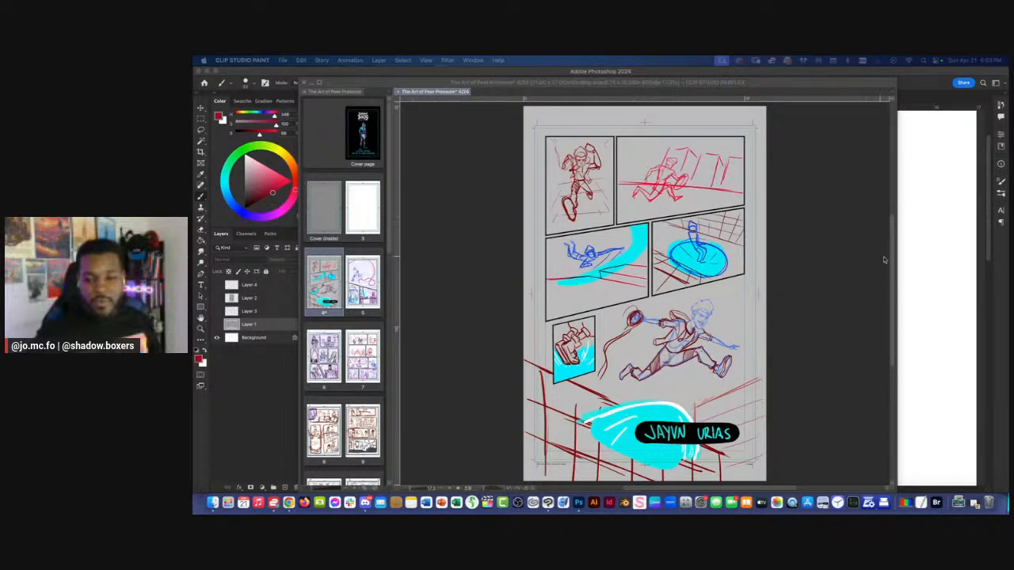
Switch to Photoshop and quit it without saving Untitled-2 and Untitled-1, returning to Clip Studio Paint
{"action": "key", "text": "super+Tab"}
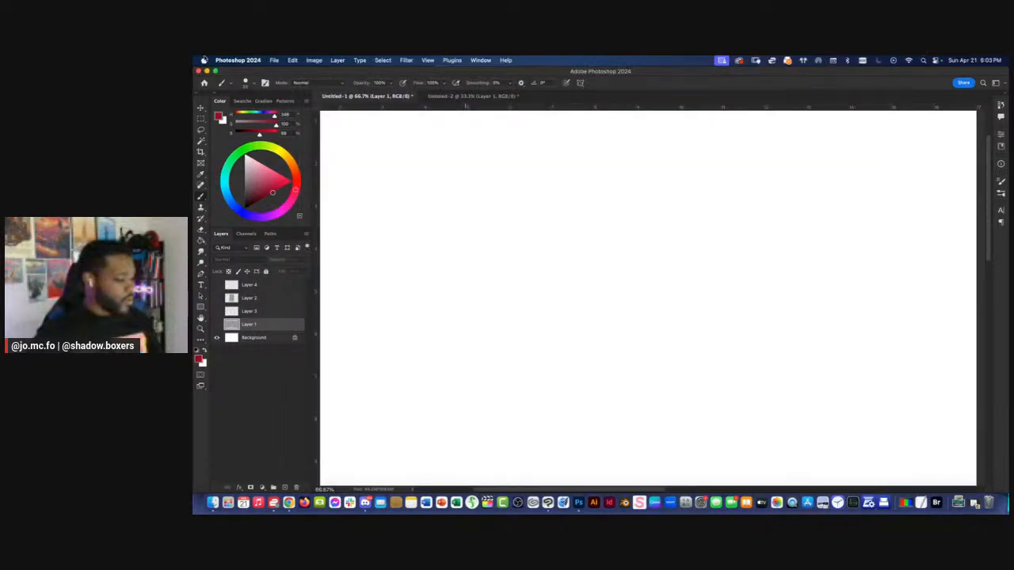
{"action": "left_click", "coordinate": [238, 61]}
{"action": "left_click", "coordinate": [266, 153]}
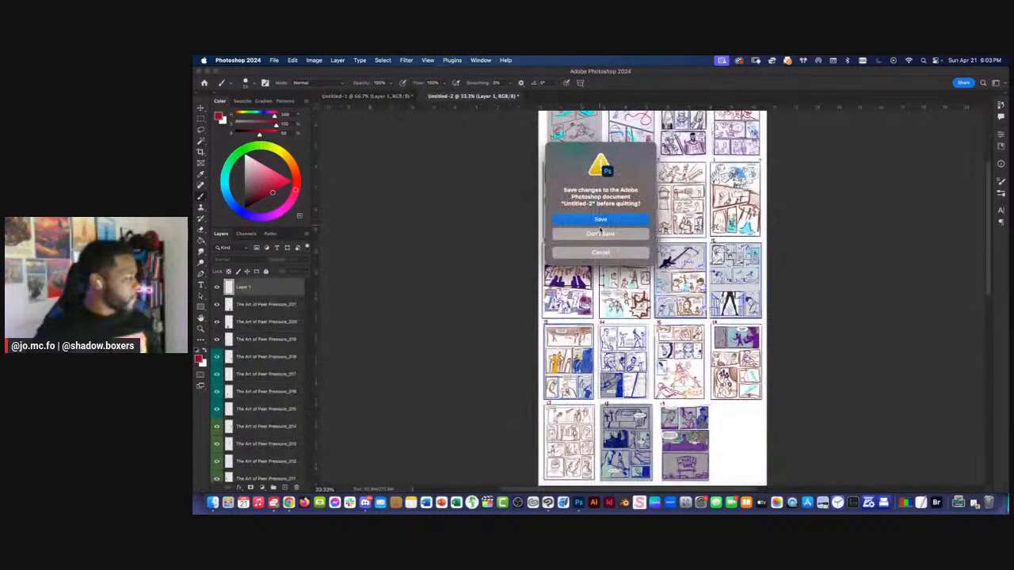
{"action": "left_click", "coordinate": [600, 235]}
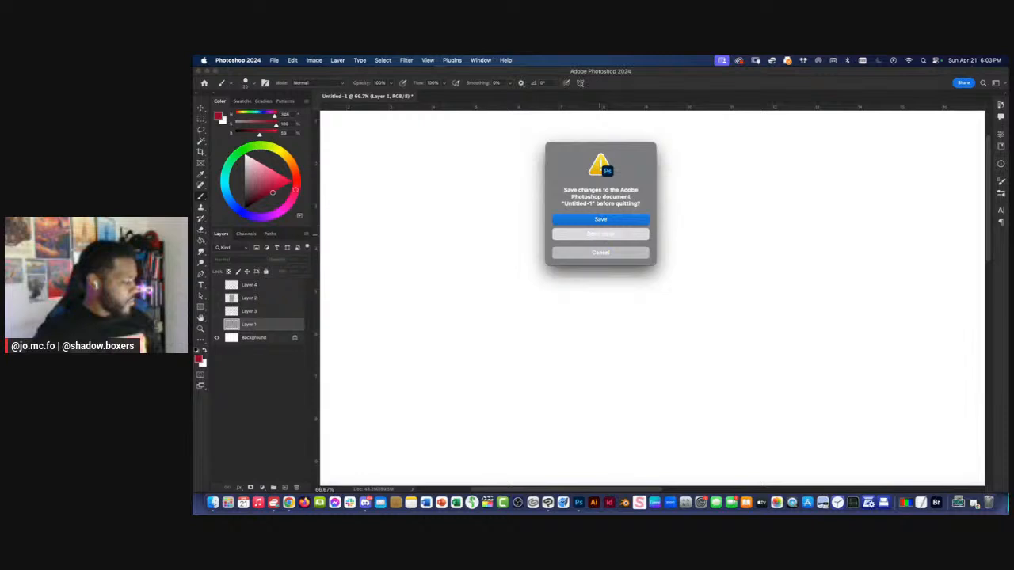
{"action": "left_click", "coordinate": [601, 235]}
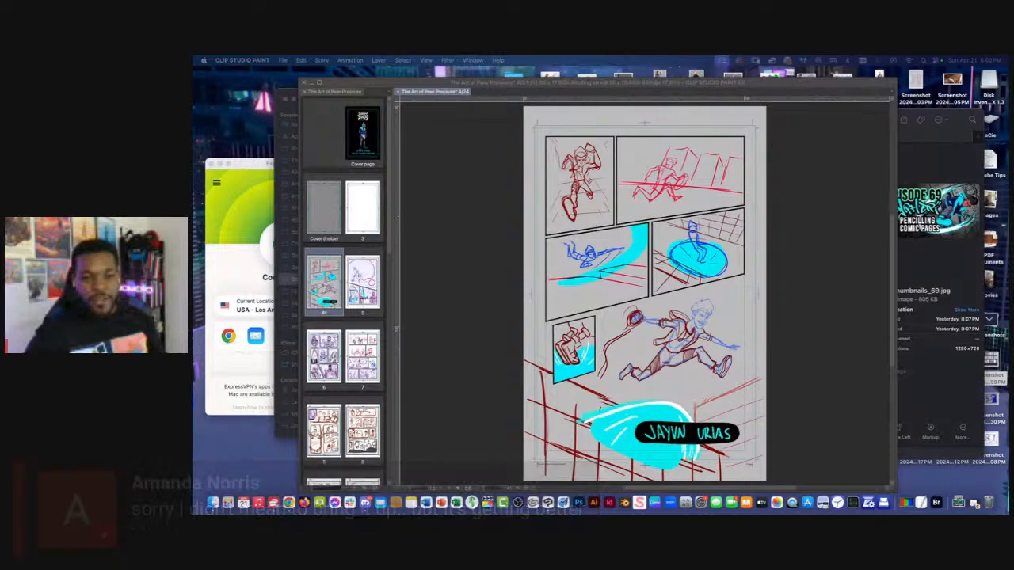
{"action": "left_click", "coordinate": [854, 287]}
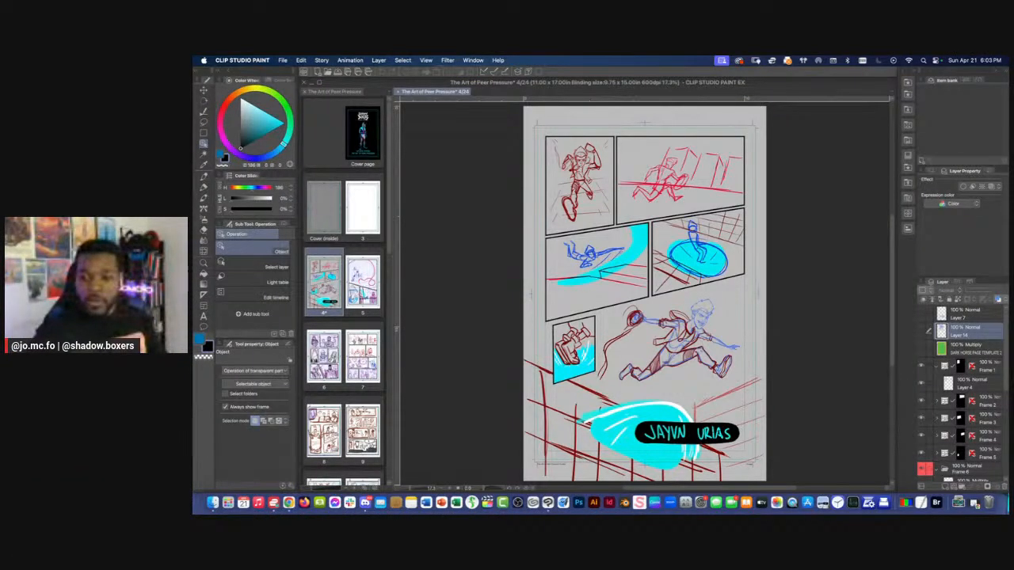
{"action": "key", "text": "Tab"}
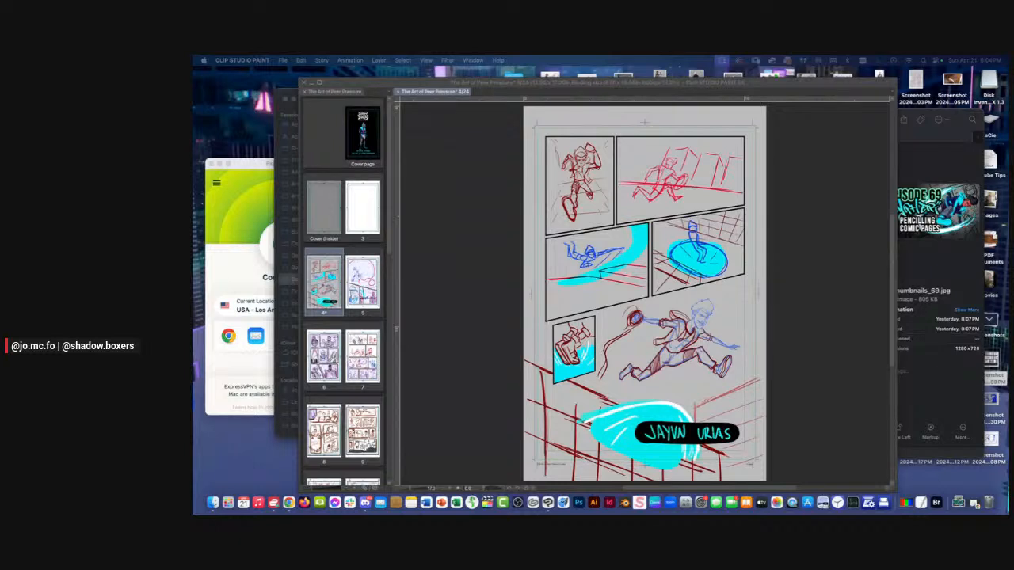
{"action": "left_click", "coordinate": [797, 249]}
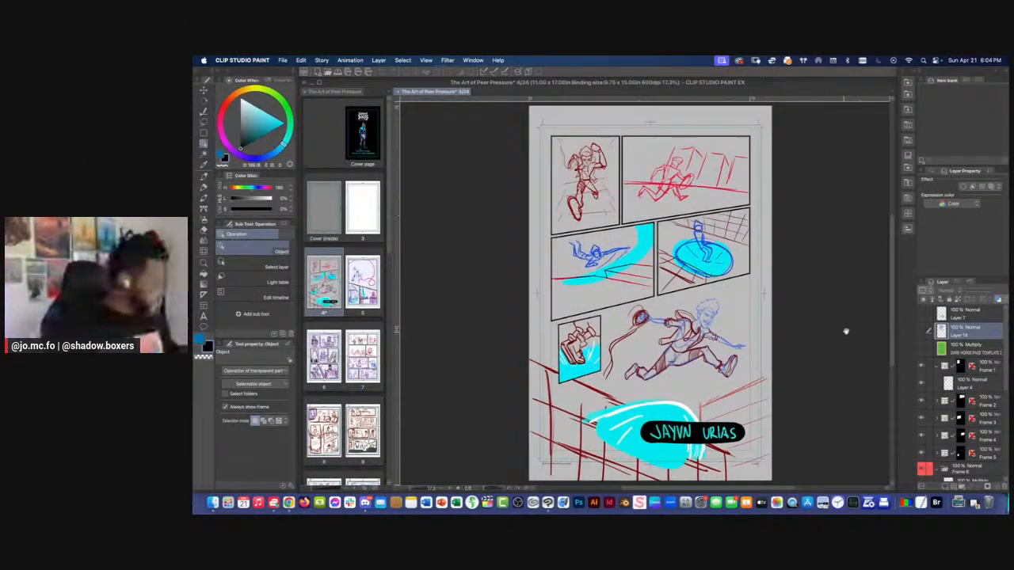
Examine the rough sketches in the panels of page 4, starting with the running figure in the first panel
{"action": "left_click_drag", "start_coordinate": [846, 331], "coordinate": [863, 341]}
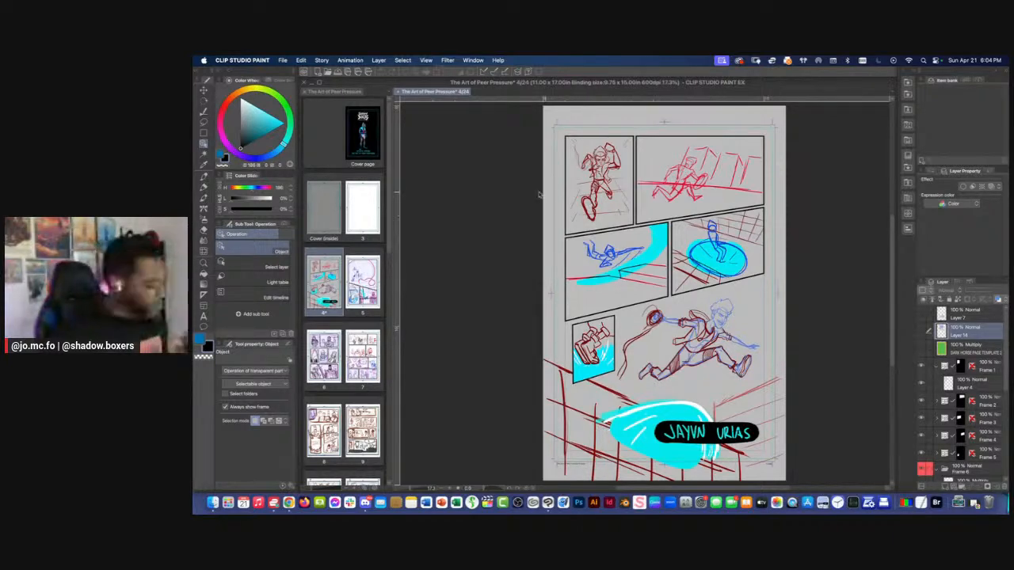
{"action": "scroll", "coordinate": [542, 198], "scroll_direction": "up", "scroll_amount": 2}
{"action": "left_click_drag", "start_coordinate": [577, 203], "coordinate": [610, 326]}
{"action": "scroll", "coordinate": [610, 325], "scroll_direction": "up", "scroll_amount": 1}
{"action": "left_click_drag", "start_coordinate": [645, 253], "coordinate": [611, 258]}
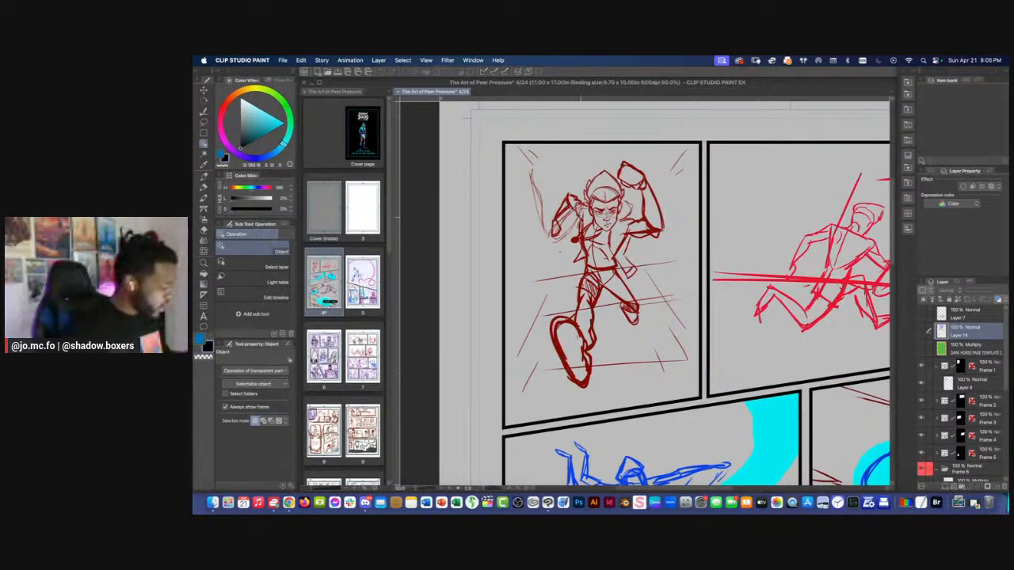
{"action": "scroll", "coordinate": [711, 255], "scroll_direction": "down", "scroll_amount": 1}
{"action": "scroll", "coordinate": [711, 255], "scroll_direction": "down", "scroll_amount": 1}
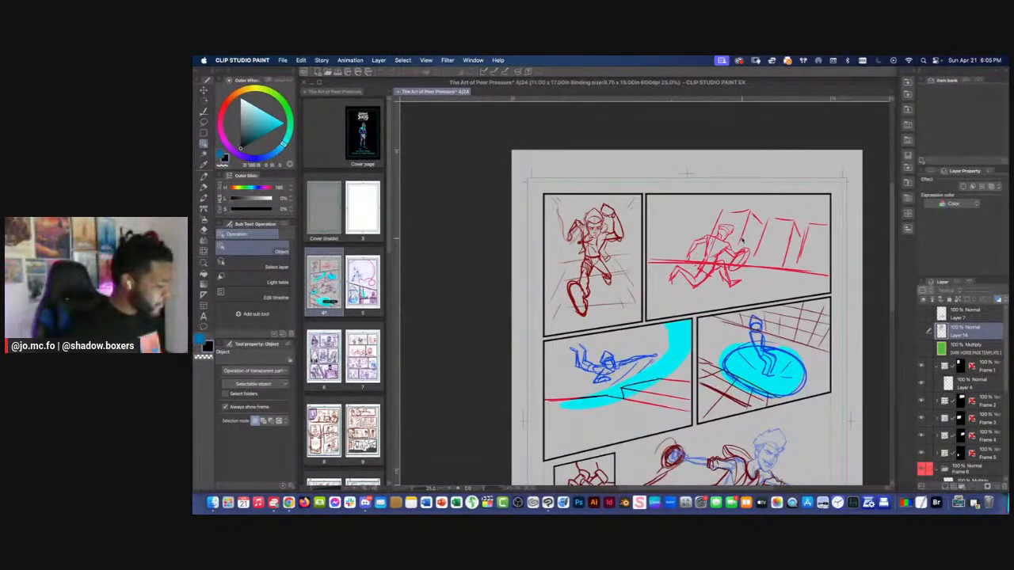
{"action": "left_click_drag", "start_coordinate": [646, 349], "coordinate": [679, 255]}
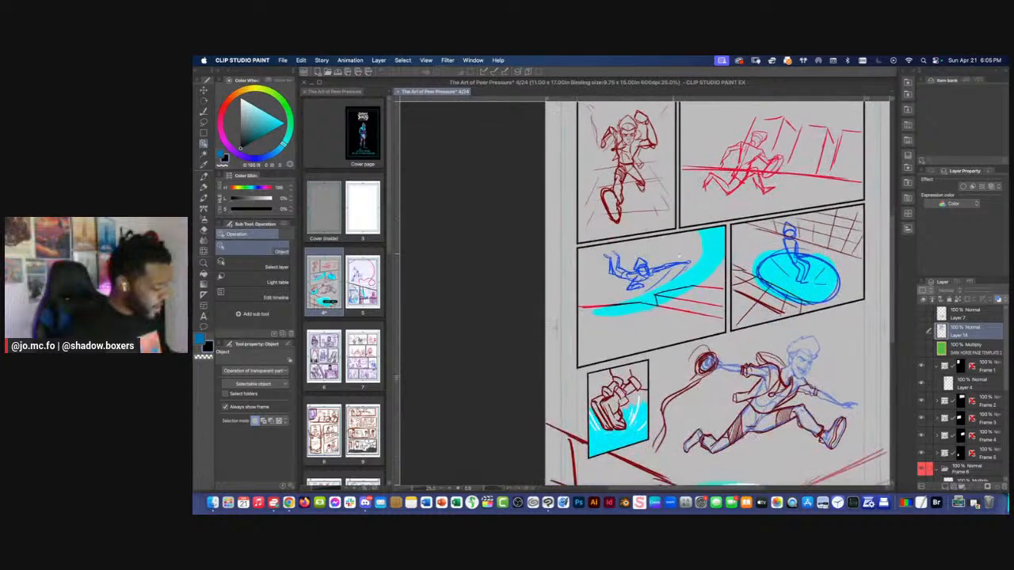
{"action": "left_click_drag", "start_coordinate": [688, 327], "coordinate": [654, 294]}
{"action": "scroll", "coordinate": [655, 294], "scroll_direction": "down", "scroll_amount": 2}
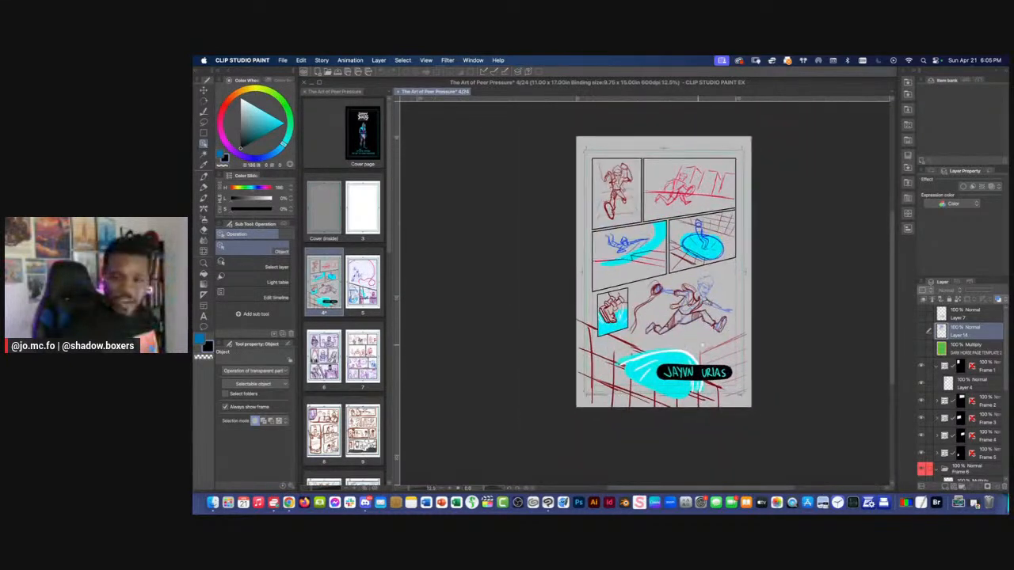
Lower the opacity of the rough sketch on Layer 4 in Frame 1 to 19% and add a new layer above it
{"action": "left_click", "coordinate": [921, 366]}
{"action": "left_click", "coordinate": [922, 366]}
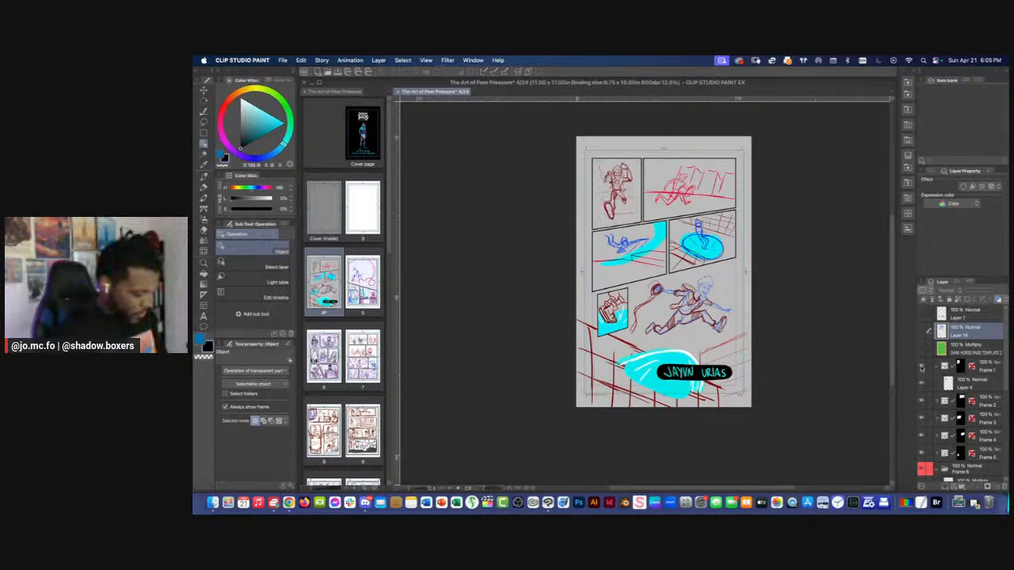
{"action": "left_click", "coordinate": [934, 369]}
{"action": "left_click", "coordinate": [935, 369]}
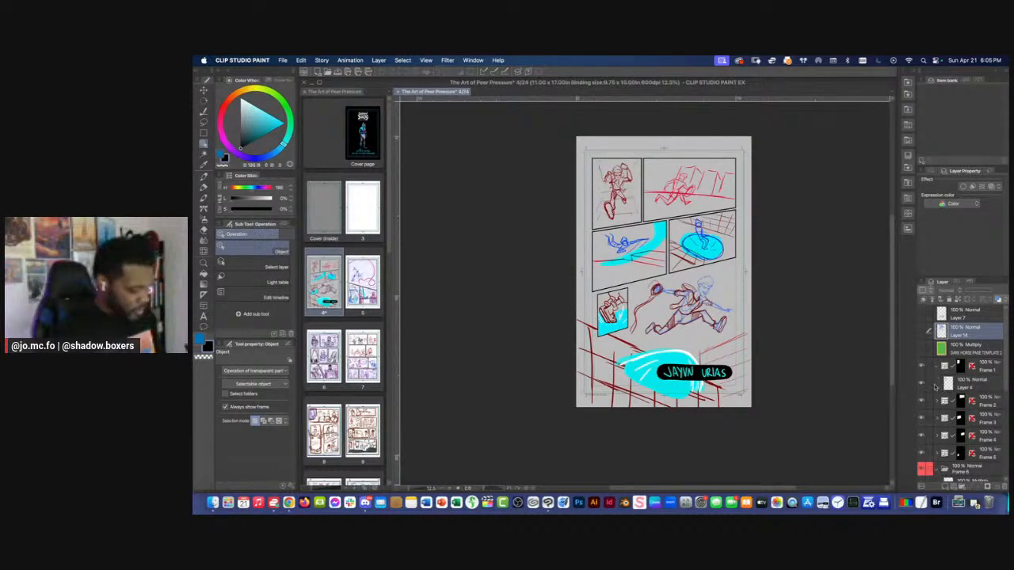
{"action": "left_click", "coordinate": [936, 386]}
{"action": "left_click_drag", "start_coordinate": [981, 298], "coordinate": [969, 291]}
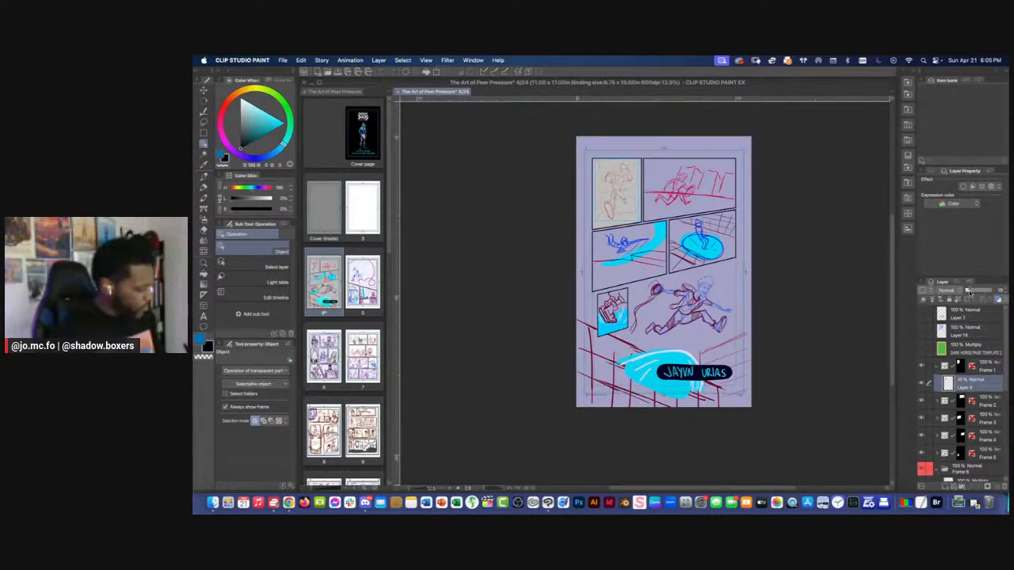
{"action": "left_click", "coordinate": [945, 487]}
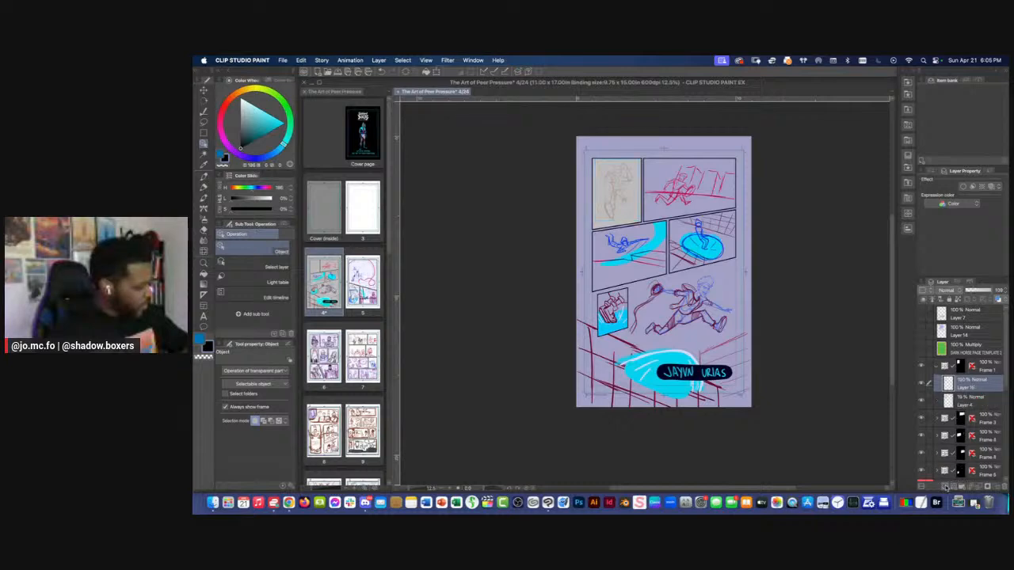
Choose the Sick Pencil Brush 2 for drawing over the running figure in the first panel
{"action": "key", "text": "super+plus"}
{"action": "key", "text": "super+plus"}
{"action": "left_click_drag", "start_coordinate": [547, 126], "coordinate": [633, 261]}
{"action": "key", "text": "super+plus"}
{"action": "key", "text": "super+plus"}
{"action": "key", "text": "super+plus"}
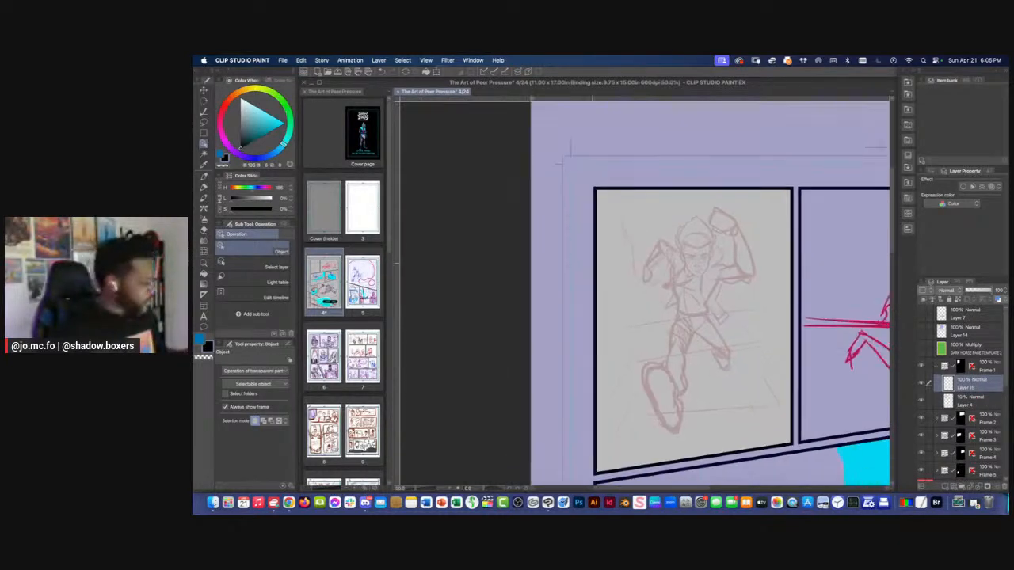
{"action": "key", "text": "p"}
{"action": "key", "text": "super+plus"}
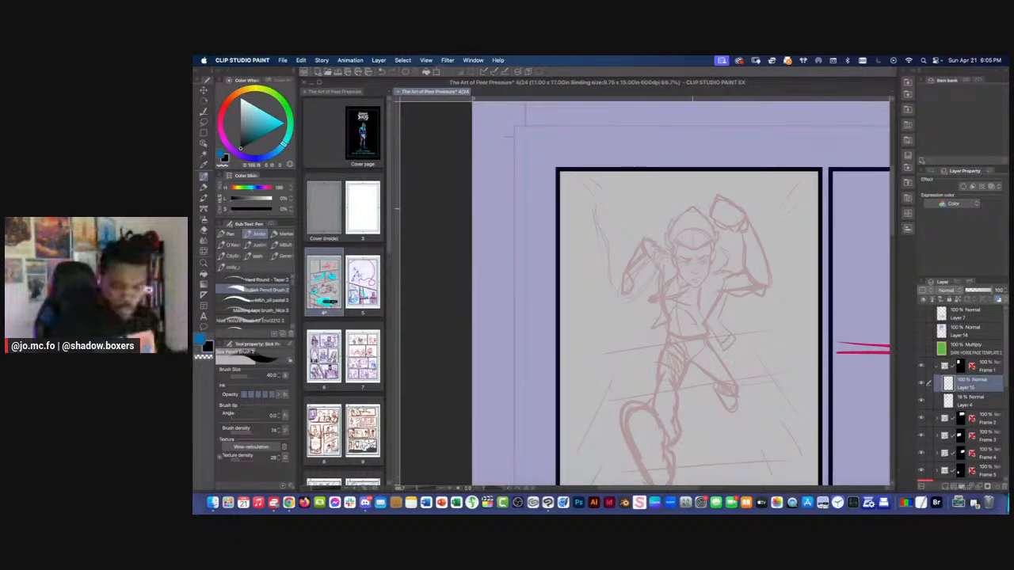
{"action": "key", "text": "o"}
{"action": "left_click", "coordinate": [690, 228]}
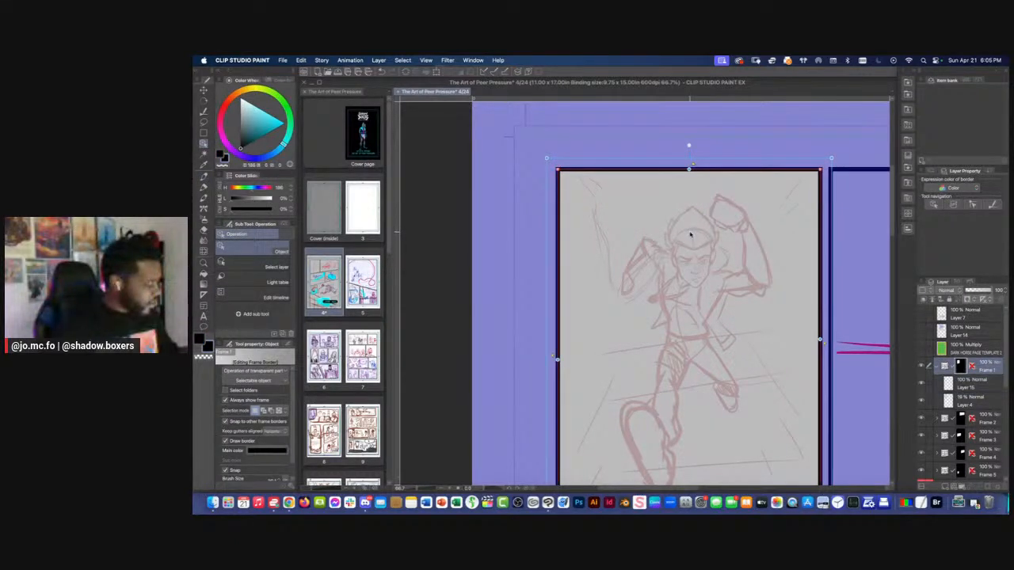
{"action": "key", "text": "p"}
{"action": "scroll", "coordinate": [688, 237], "scroll_direction": "up", "scroll_amount": 1}
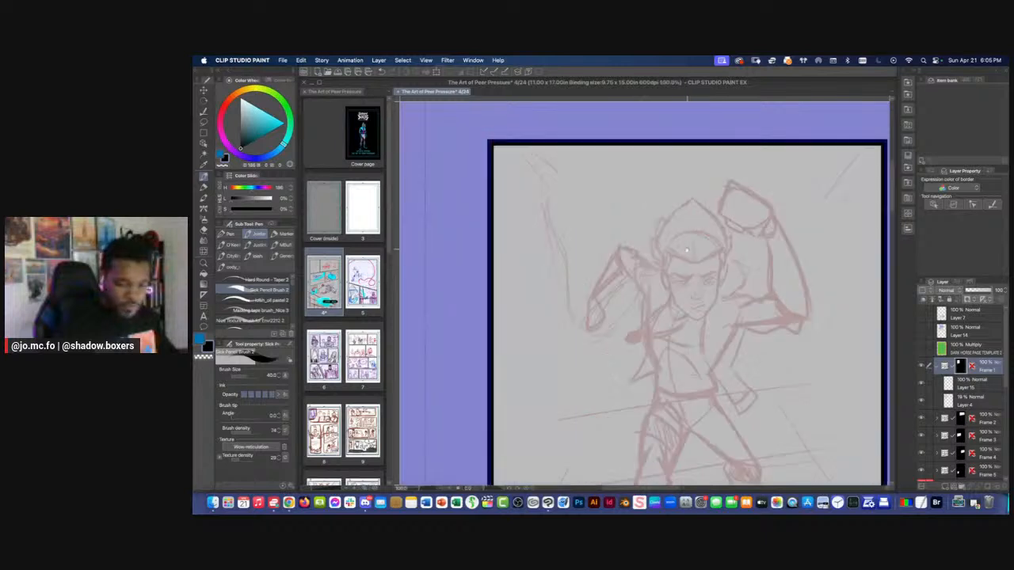
{"action": "left_click", "coordinate": [971, 384]}
Set the brush size to 7 and draw a circle for the skull over the rough figure's face
{"action": "scroll", "coordinate": [713, 268], "scroll_direction": "up", "scroll_amount": 1}
{"action": "key", "text": "bracketleft"}
{"action": "key", "text": "bracketleft"}
{"action": "key", "text": "bracketleft"}
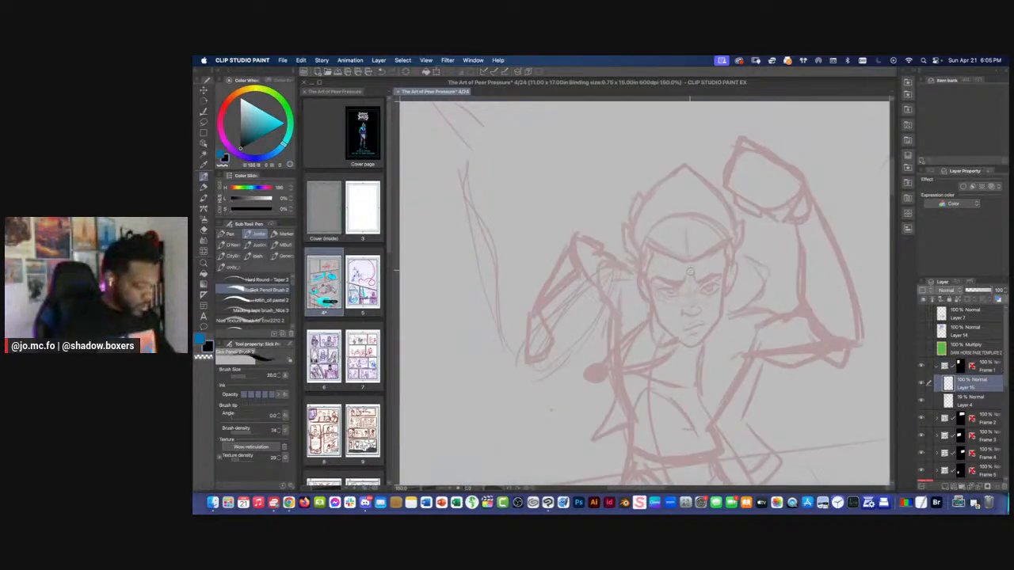
{"action": "key", "text": "bracketleft"}
{"action": "key", "text": "bracketleft"}
{"action": "key", "text": "bracketleft"}
{"action": "key", "text": "bracketleft"}
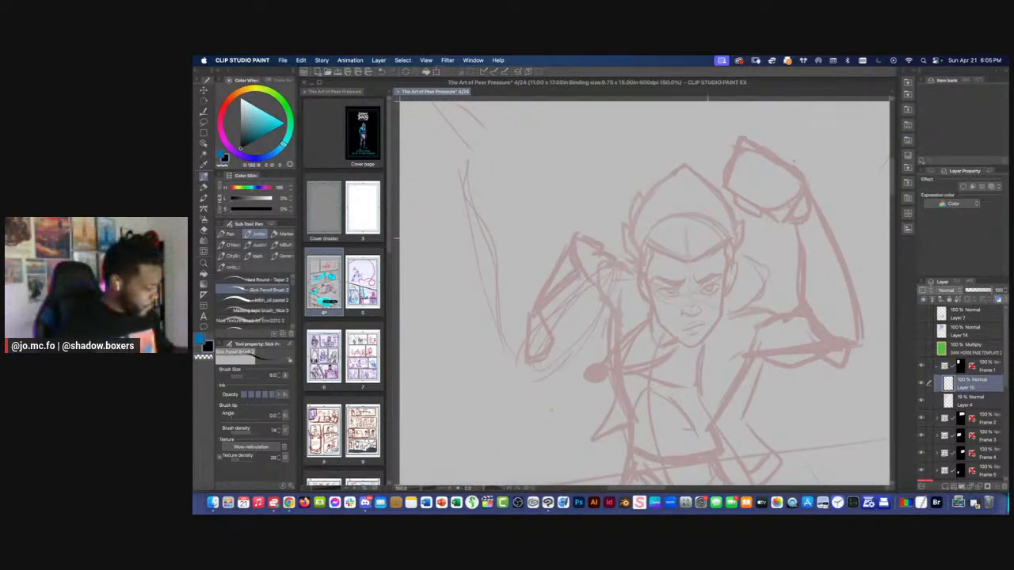
{"action": "key", "text": "bracketleft"}
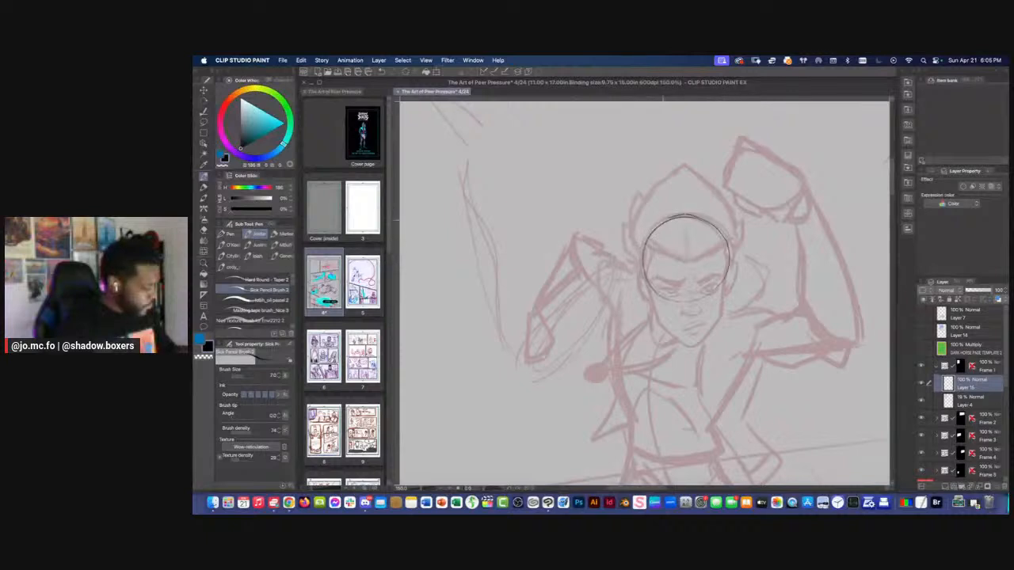
{"action": "left_click_drag", "start_coordinate": [682, 215], "coordinate": [683, 300]}
Pick a dark blue drawing color and convert the head circle's lines to that color
{"action": "left_click", "coordinate": [262, 159]}
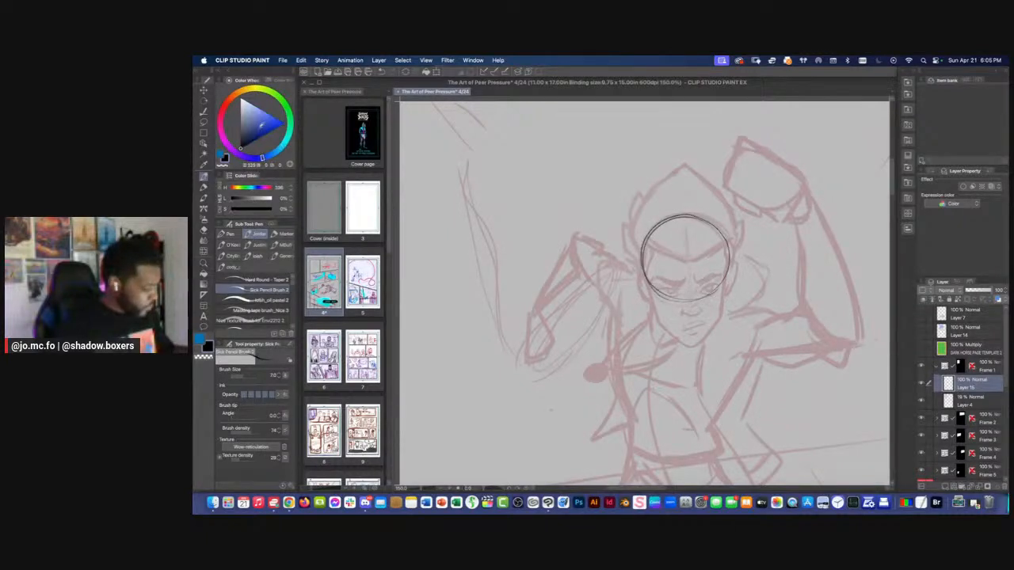
{"action": "left_click", "coordinate": [301, 61]}
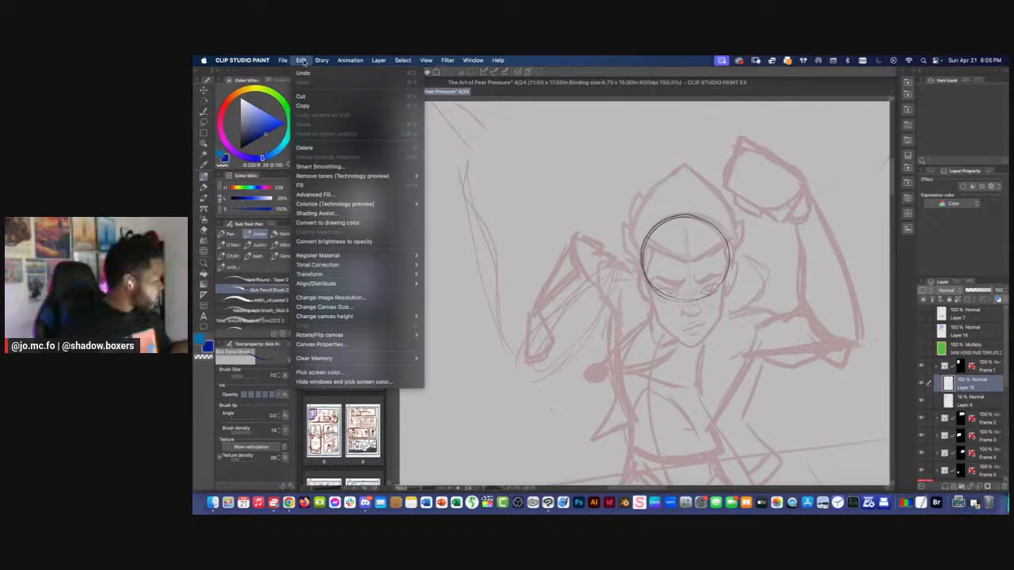
{"action": "left_click", "coordinate": [324, 222]}
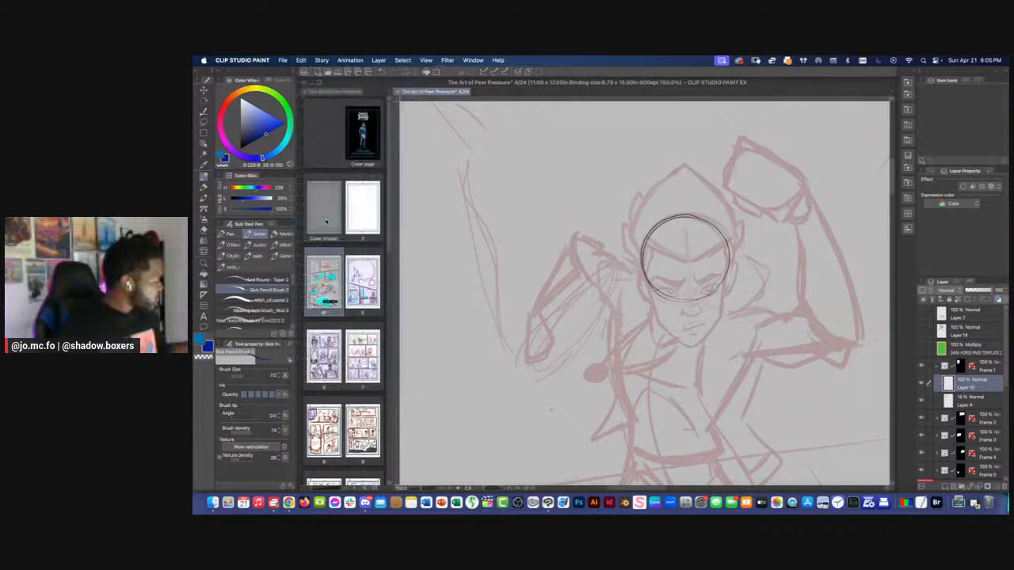
Draw the curved eye line, the vertical center line and the angular jaw of the head, reinforcing the skull outline
{"action": "key", "text": "super+plus"}
{"action": "mouse_move", "coordinate": [726, 299]}
{"action": "left_mouse_down"}
{"action": "mouse_move", "coordinate": [750, 281]}
{"action": "mouse_move", "coordinate": [639, 294]}
{"action": "left_mouse_up"}
{"action": "left_click_drag", "start_coordinate": [698, 282], "coordinate": [698, 311]}
{"action": "left_click_drag", "start_coordinate": [698, 248], "coordinate": [703, 373]}
{"action": "mouse_move", "coordinate": [710, 288]}
{"action": "left_mouse_down"}
{"action": "mouse_move", "coordinate": [721, 292]}
{"action": "mouse_move", "coordinate": [730, 369]}
{"action": "mouse_move", "coordinate": [715, 378]}
{"action": "left_mouse_up"}
{"action": "key", "text": "bracketright"}
{"action": "left_click_drag", "start_coordinate": [648, 295], "coordinate": [670, 357]}
{"action": "mouse_move", "coordinate": [718, 380]}
{"action": "left_mouse_down"}
{"action": "mouse_move", "coordinate": [667, 349]}
{"action": "mouse_move", "coordinate": [648, 261]}
{"action": "left_mouse_up"}
{"action": "left_click_drag", "start_coordinate": [757, 255], "coordinate": [685, 218]}
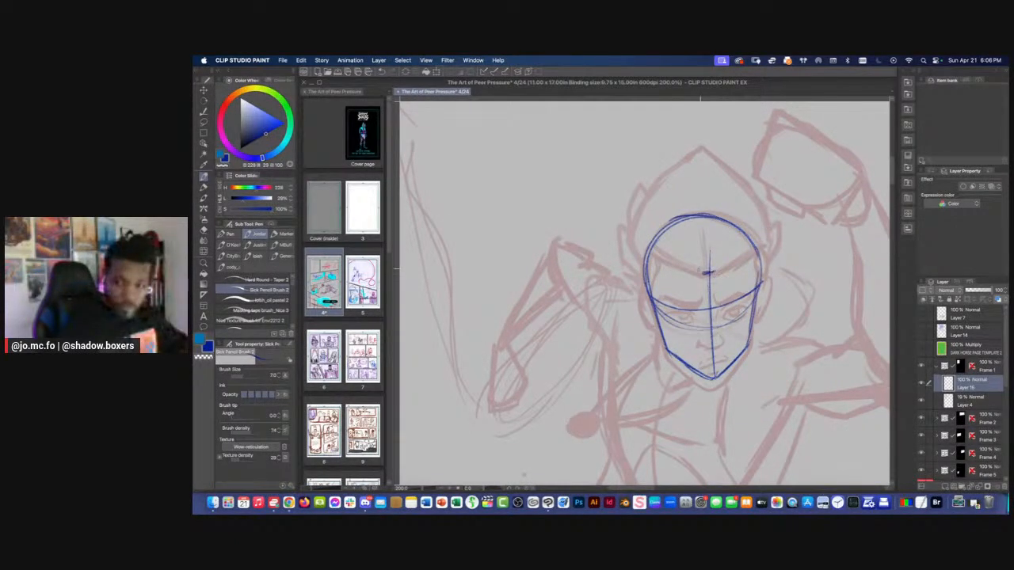
Draw an ear on each side of the constructed head
{"action": "mouse_move", "coordinate": [762, 279]}
{"action": "left_mouse_down"}
{"action": "mouse_move", "coordinate": [770, 309]}
{"action": "mouse_move", "coordinate": [754, 323]}
{"action": "left_mouse_up"}
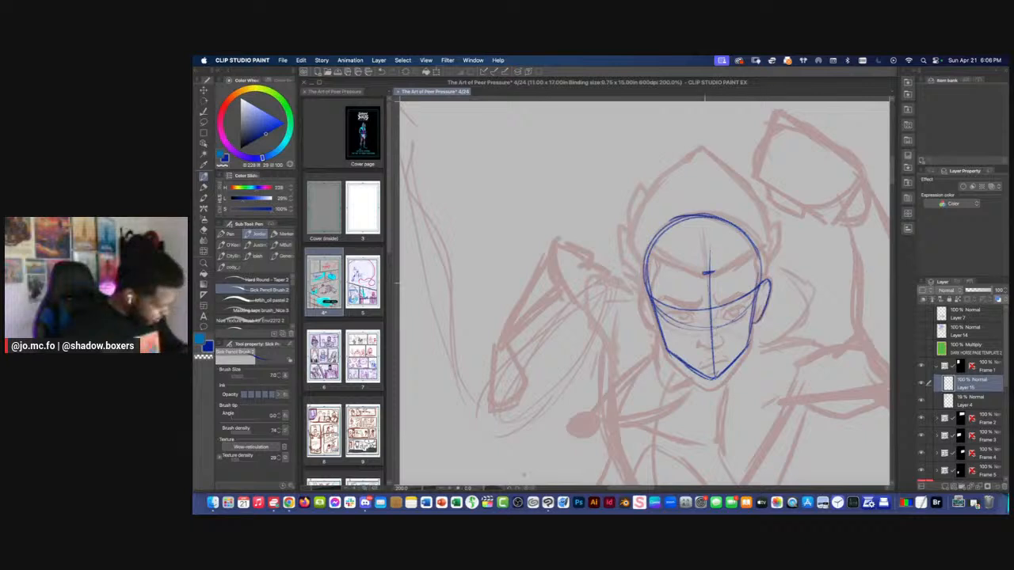
{"action": "left_click_drag", "start_coordinate": [642, 293], "coordinate": [653, 327]}
{"action": "key", "text": "super+minus"}
{"action": "key", "text": "super+minus"}
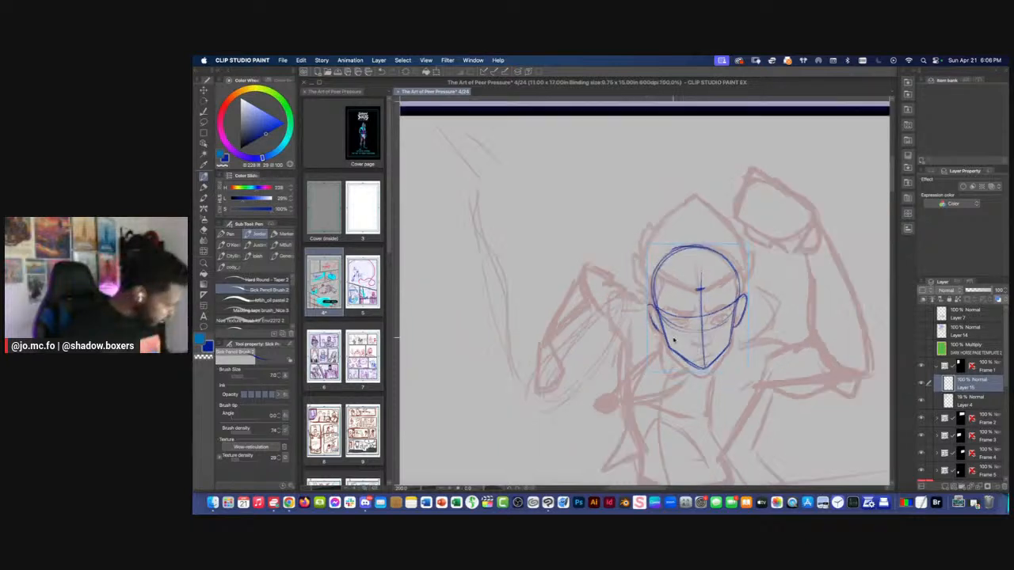
Lower the opacity of rough sketch Layer 4 to about 9%, reselect the new drawing layer and check it by toggling its visibility
{"action": "left_click", "coordinate": [956, 398]}
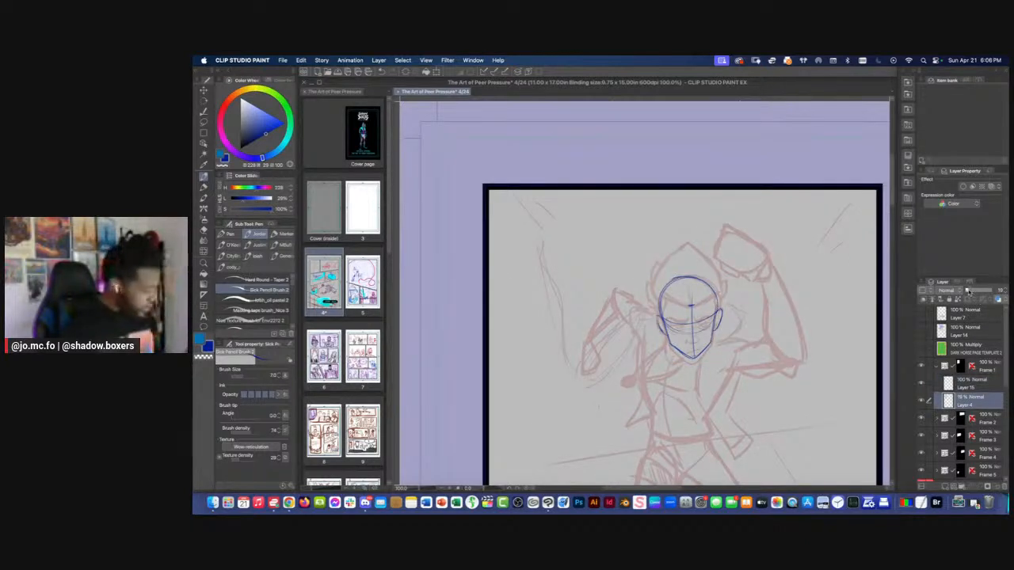
{"action": "left_click_drag", "start_coordinate": [971, 292], "coordinate": [968, 291]}
{"action": "left_click", "coordinate": [960, 385]}
{"action": "left_click", "coordinate": [921, 384]}
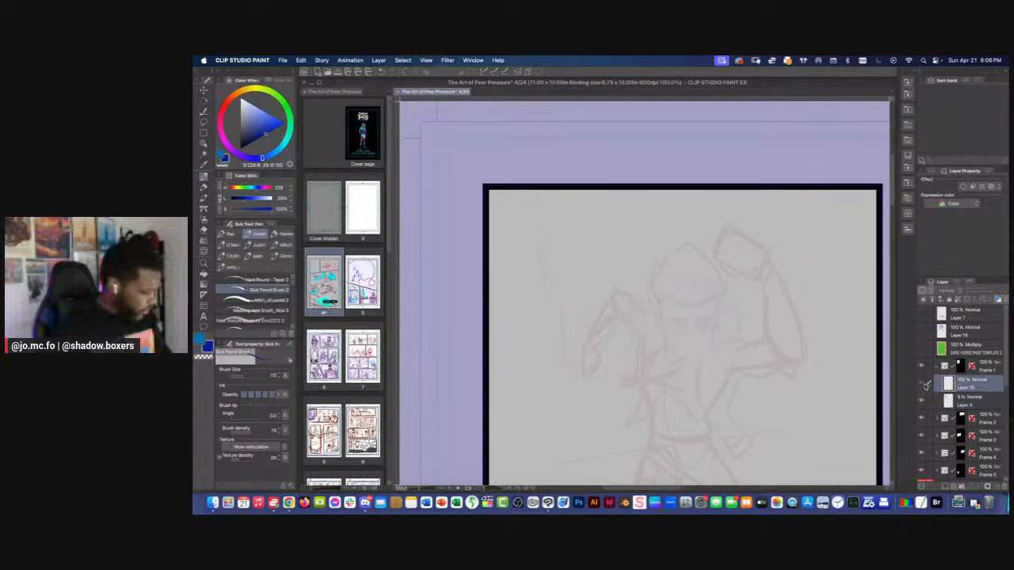
{"action": "left_click", "coordinate": [921, 385]}
{"action": "key", "text": "super+minus"}
{"action": "key", "text": "super+plus"}
{"action": "key", "text": "super+plus"}
{"action": "key", "text": "super+plus"}
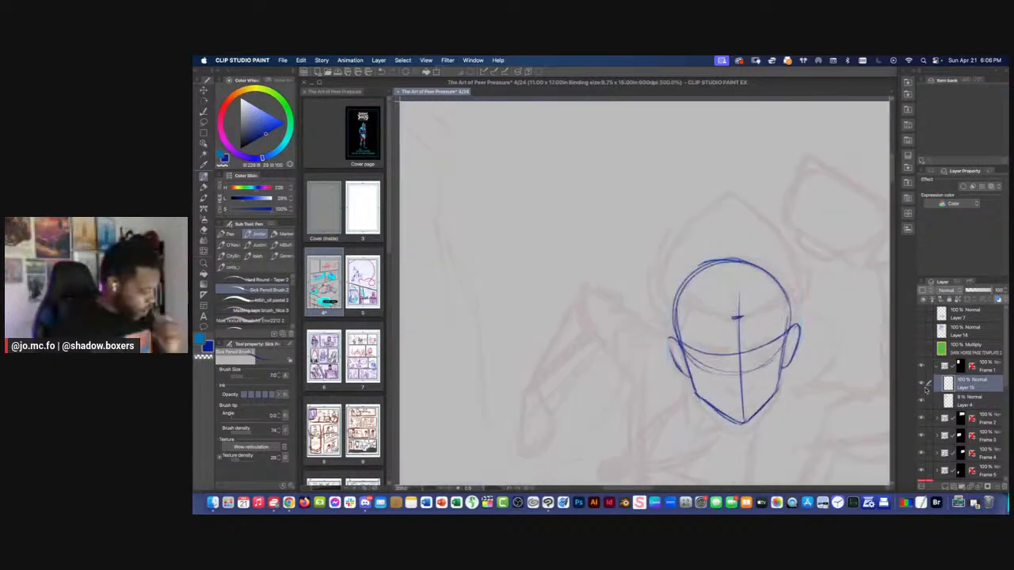
{"action": "left_click_drag", "start_coordinate": [624, 322], "coordinate": [586, 248]}
{"action": "key", "text": "super+minus"}
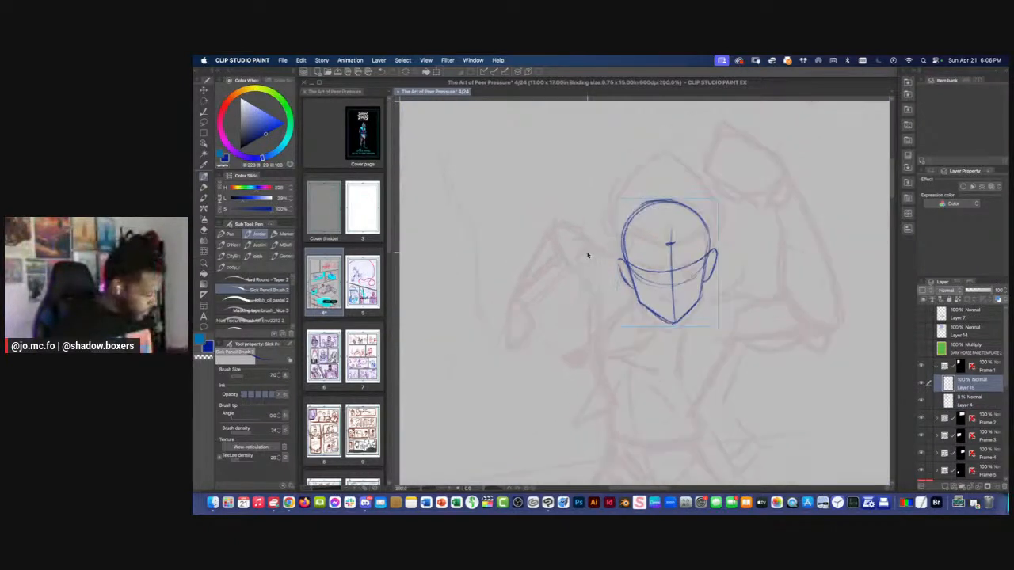
Select the lower jaw and chin of the head with a lasso and shift that part slightly downward
{"action": "key", "text": "super+plus"}
{"action": "key", "text": "m"}
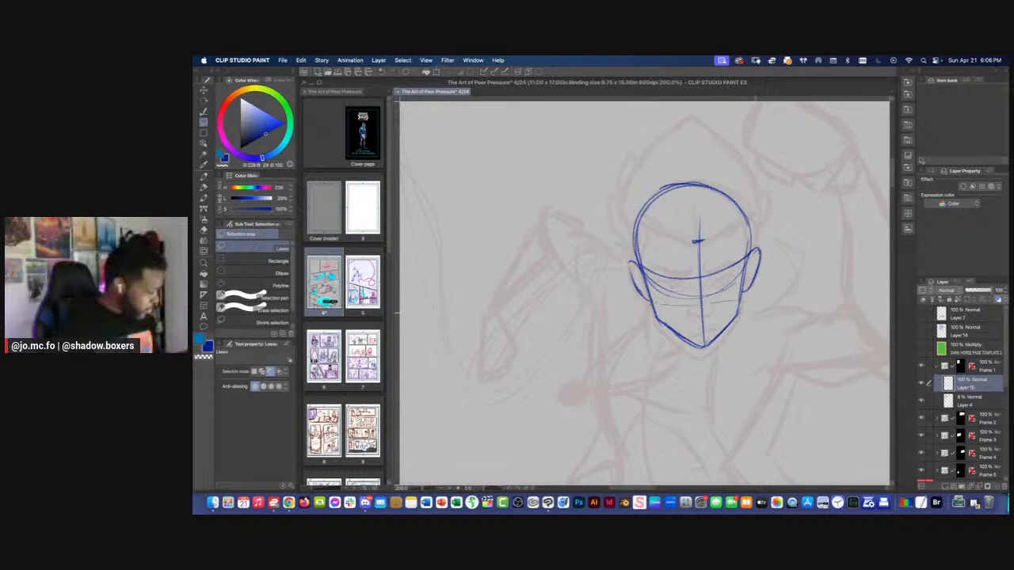
{"action": "left_click_drag", "start_coordinate": [642, 305], "coordinate": [643, 309]}
{"action": "key", "text": "super+t"}
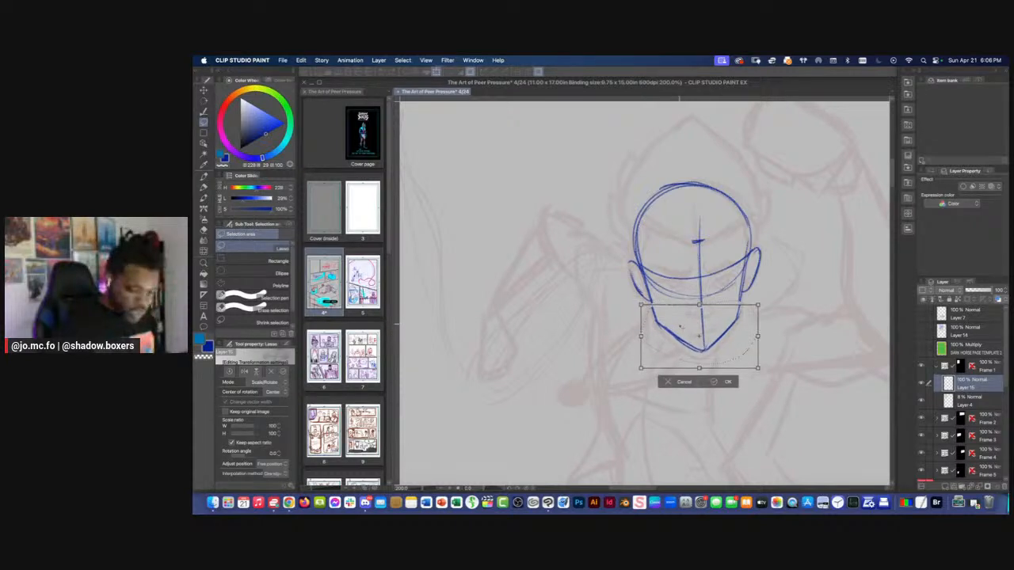
{"action": "key", "text": "Return"}
{"action": "key", "text": "super+d"}
Redraw the sides of the jaw with the pencil brush to reconnect the moved chin to the head
{"action": "key", "text": "p"}
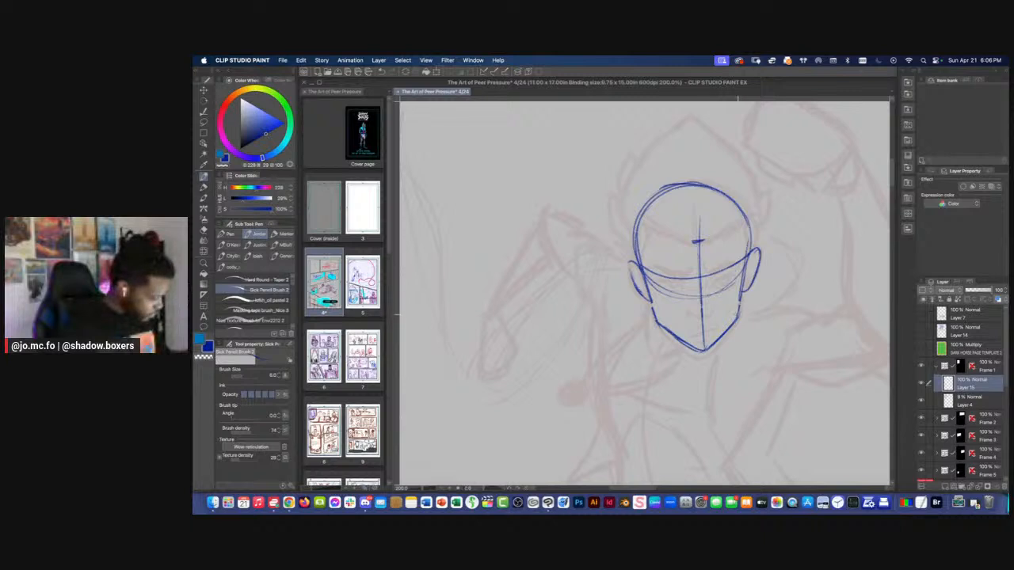
{"action": "mouse_move", "coordinate": [738, 316]}
{"action": "left_mouse_down"}
{"action": "mouse_move", "coordinate": [748, 208]}
{"action": "mouse_move", "coordinate": [717, 194]}
{"action": "left_mouse_up"}
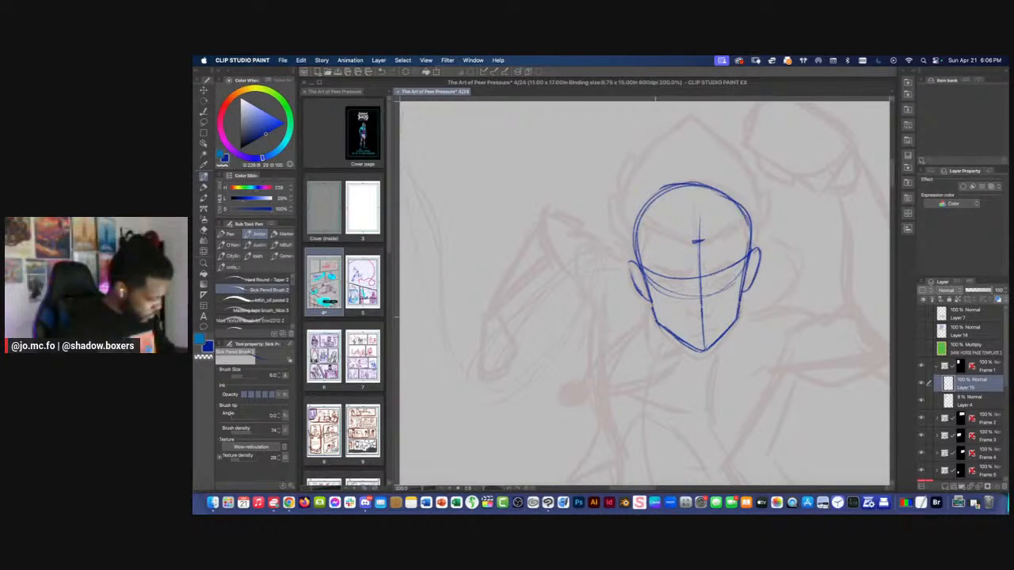
{"action": "left_click_drag", "start_coordinate": [660, 282], "coordinate": [669, 326]}
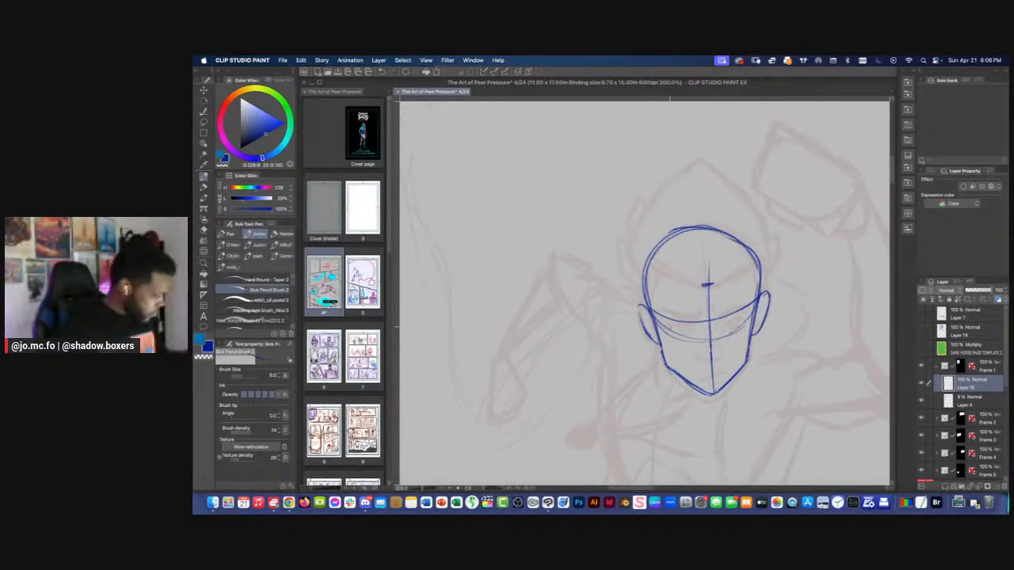
Open the Sub View palette, detach it as a floating window over the canvas and collapse the materials palette
{"action": "left_click", "coordinate": [907, 79]}
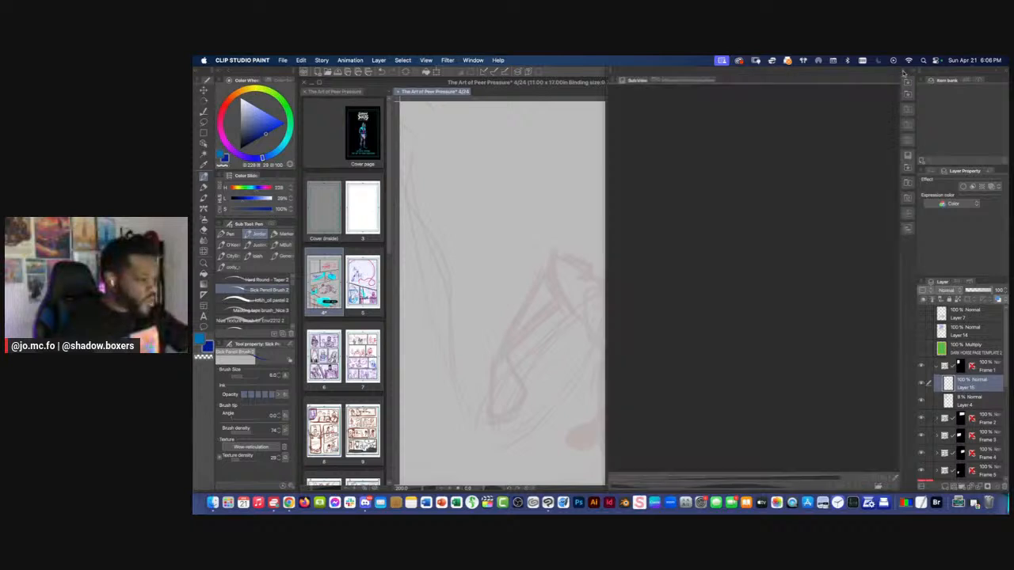
{"action": "left_click", "coordinate": [904, 73]}
{"action": "left_click", "coordinate": [904, 73]}
{"action": "left_click_drag", "start_coordinate": [644, 80], "coordinate": [593, 107]}
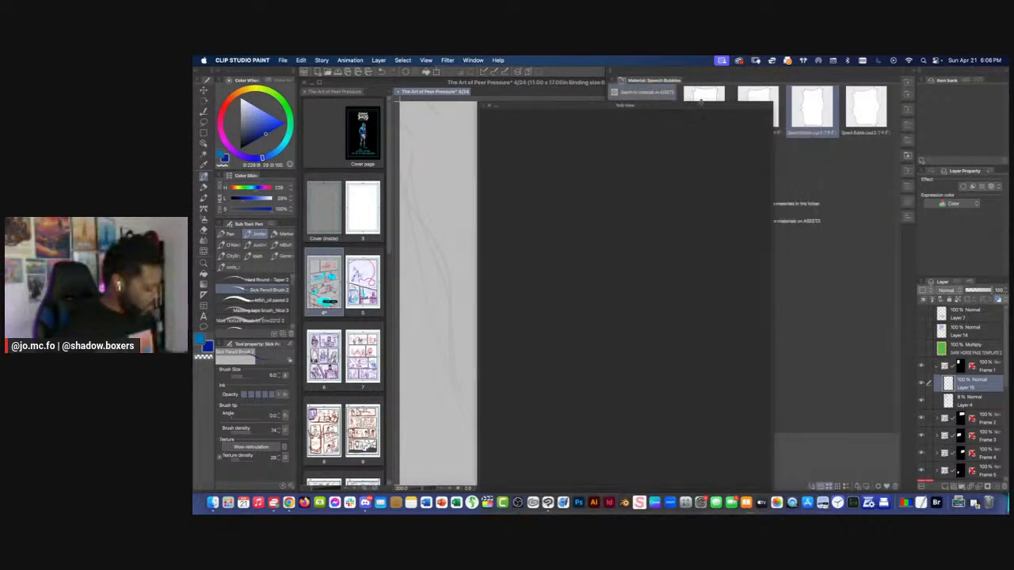
{"action": "left_click", "coordinate": [907, 73]}
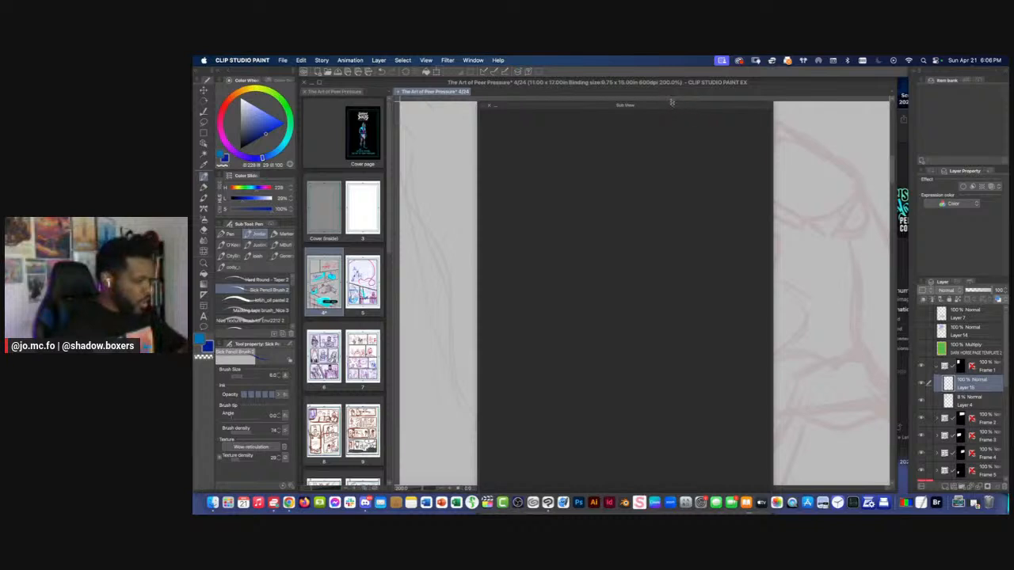
{"action": "left_click_drag", "start_coordinate": [671, 102], "coordinate": [714, 75]}
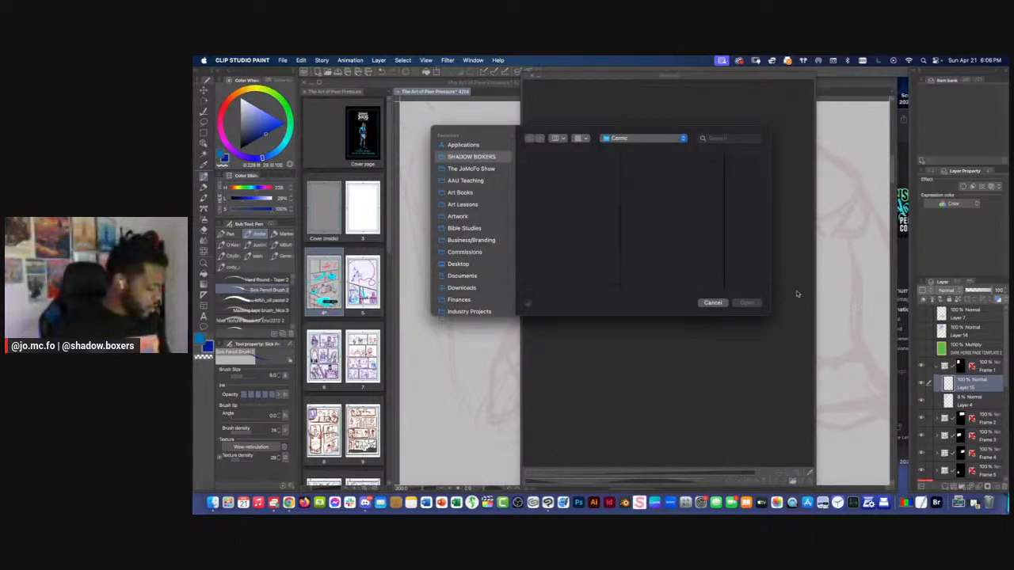
Load Jayvn_turnaround_update_05.jpg from Artwork > Characters > Jayvn > Design and Turnaround as the Sub View reference
{"action": "left_click", "coordinate": [566, 160]}
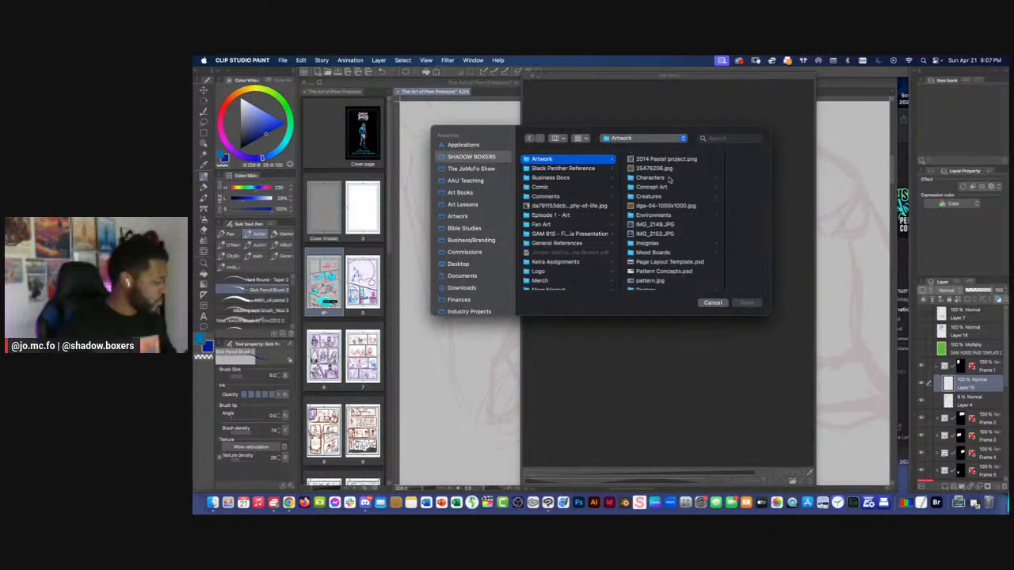
{"action": "left_click", "coordinate": [718, 180]}
{"action": "scroll", "coordinate": [735, 190], "scroll_direction": "down", "scroll_amount": 5}
{"action": "scroll", "coordinate": [734, 189], "scroll_direction": "up", "scroll_amount": 3}
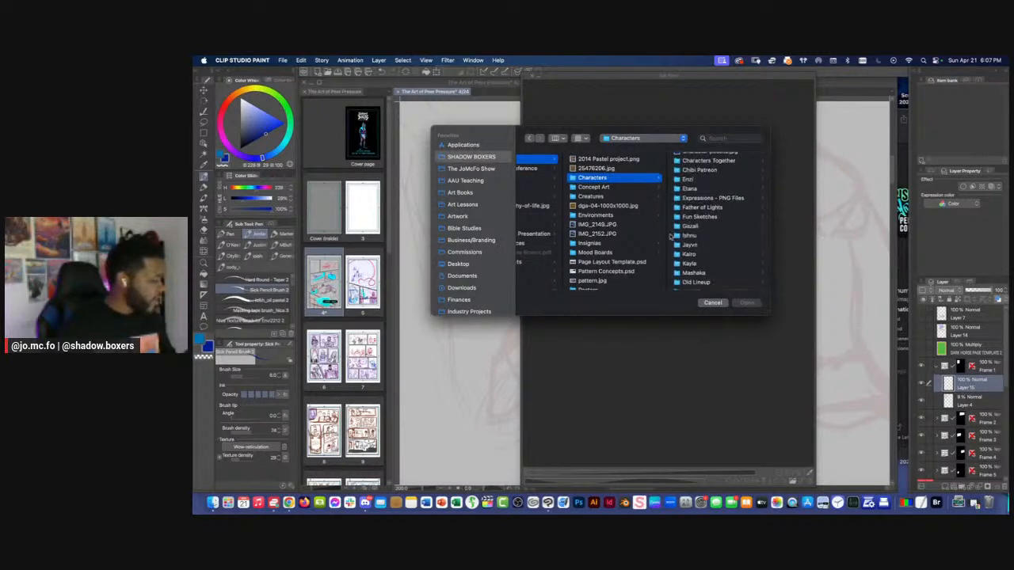
{"action": "left_click", "coordinate": [684, 245]}
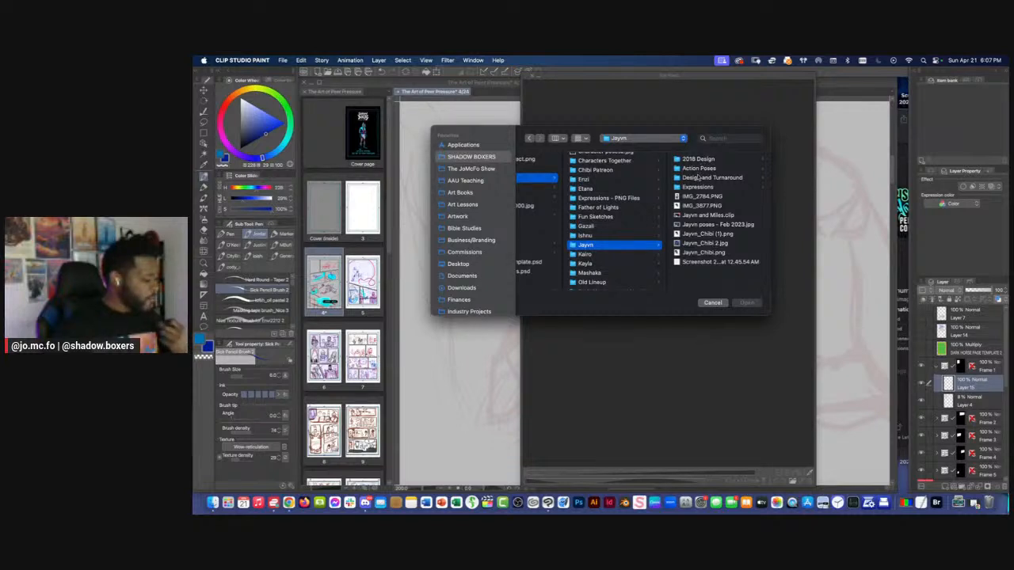
{"action": "left_click", "coordinate": [697, 178]}
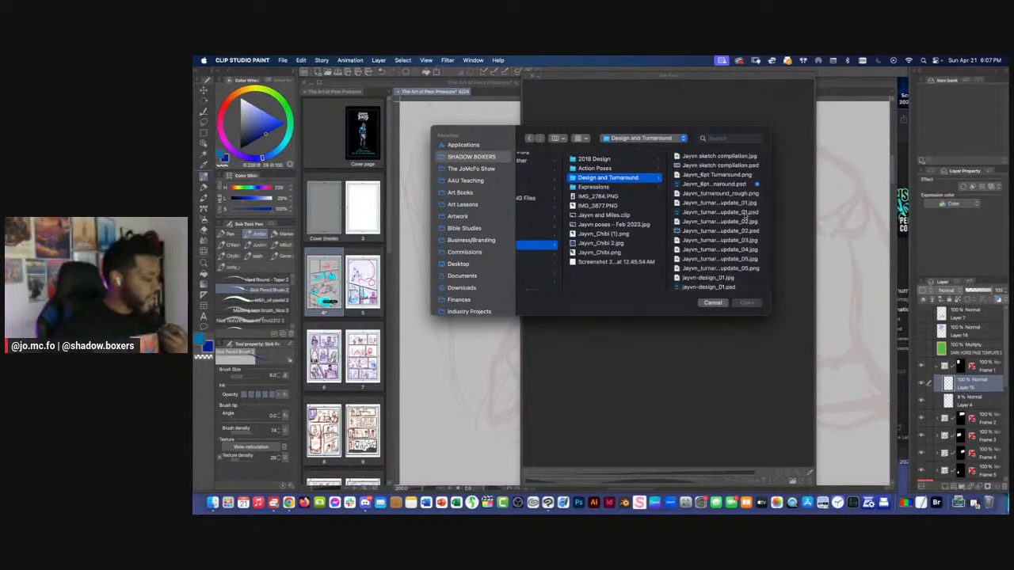
{"action": "scroll", "coordinate": [745, 221], "scroll_direction": "down", "scroll_amount": 2}
{"action": "left_click", "coordinate": [726, 254]}
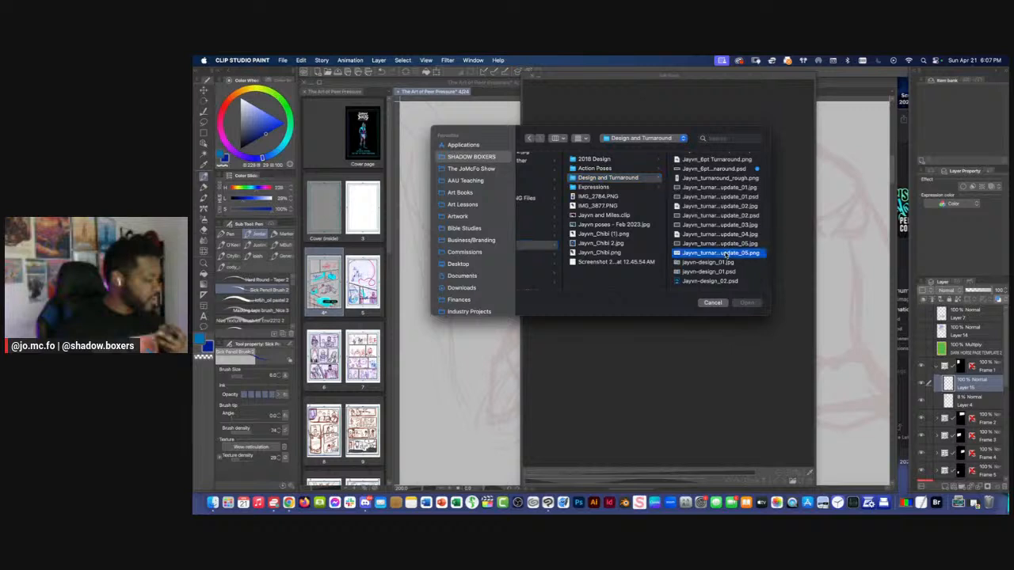
{"action": "left_click", "coordinate": [600, 243]}
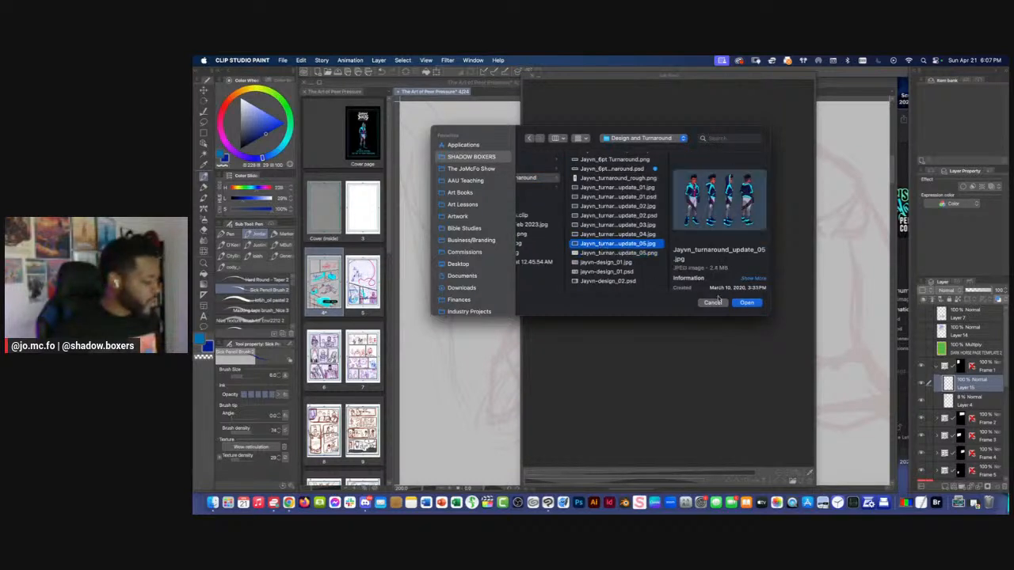
{"action": "left_click", "coordinate": [746, 303]}
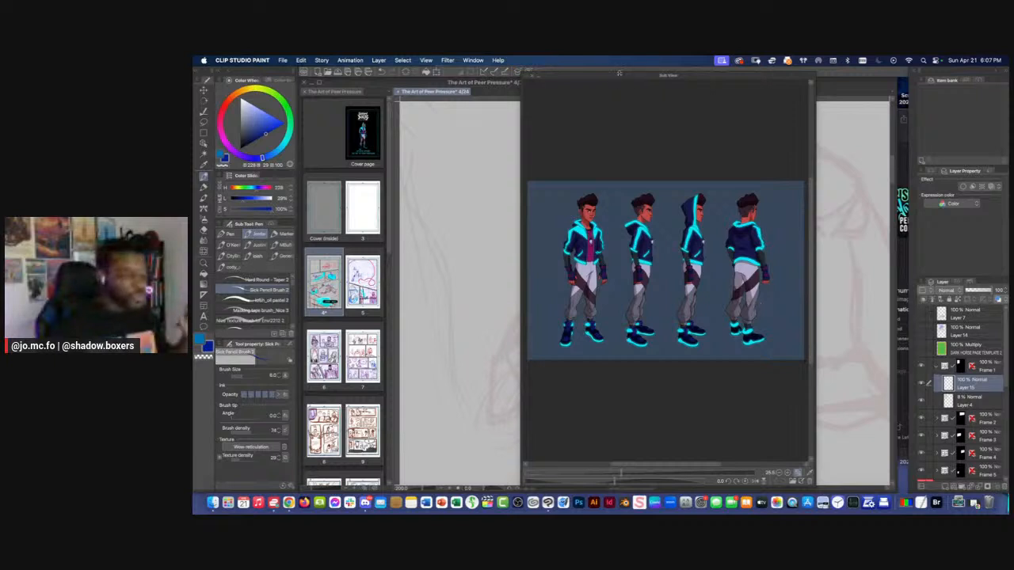
Move the Sub View window clear of the drawn head, shrink it and frame the front view of the character
{"action": "left_click_drag", "start_coordinate": [615, 76], "coordinate": [616, 272]}
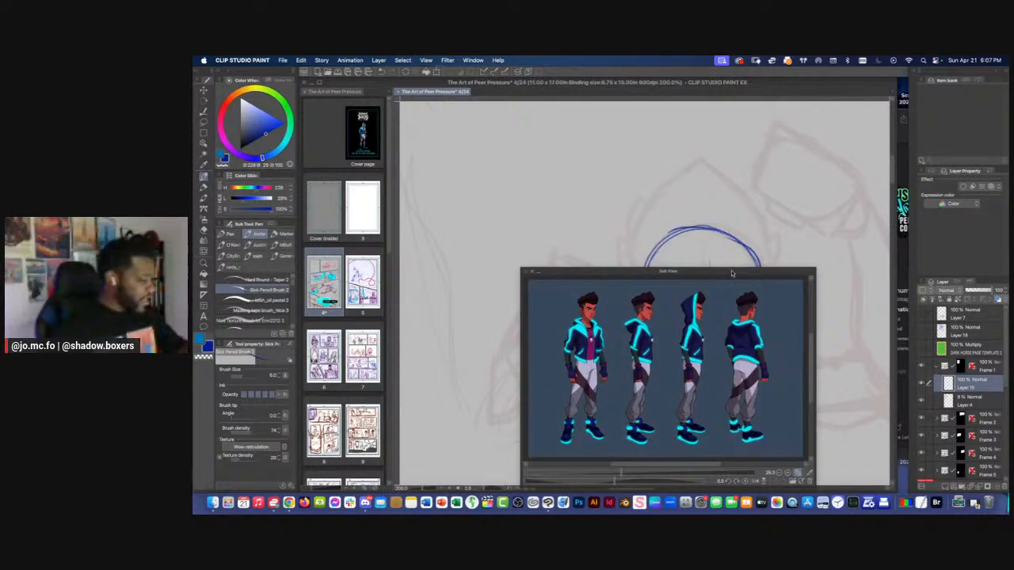
{"action": "left_click_drag", "start_coordinate": [732, 275], "coordinate": [867, 73]}
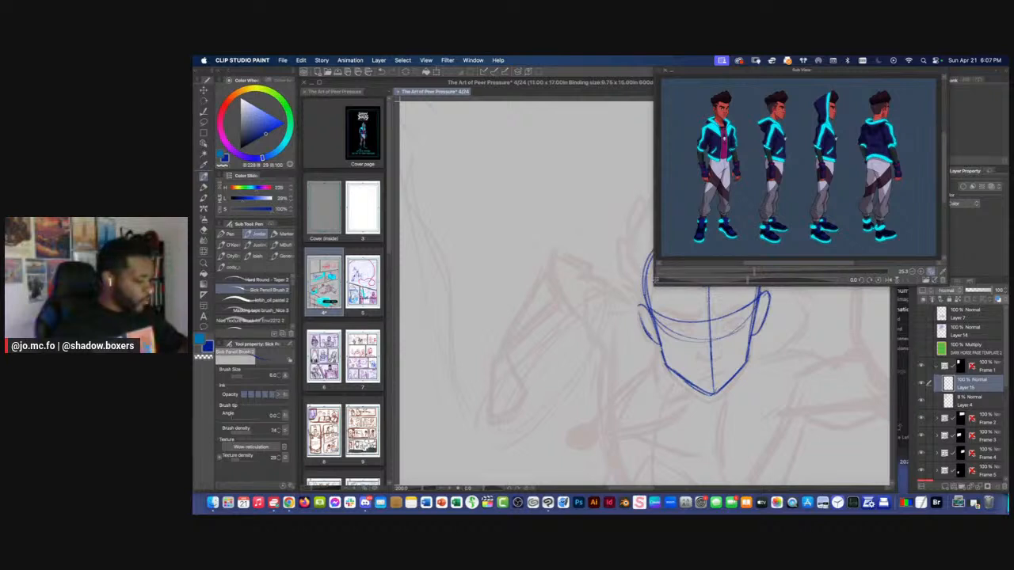
{"action": "mouse_move", "coordinate": [654, 282]}
{"action": "left_mouse_down"}
{"action": "mouse_move", "coordinate": [659, 233]}
{"action": "mouse_move", "coordinate": [704, 203]}
{"action": "mouse_move", "coordinate": [765, 248]}
{"action": "mouse_move", "coordinate": [835, 228]}
{"action": "left_mouse_up"}
{"action": "left_click_drag", "start_coordinate": [829, 192], "coordinate": [867, 235]}
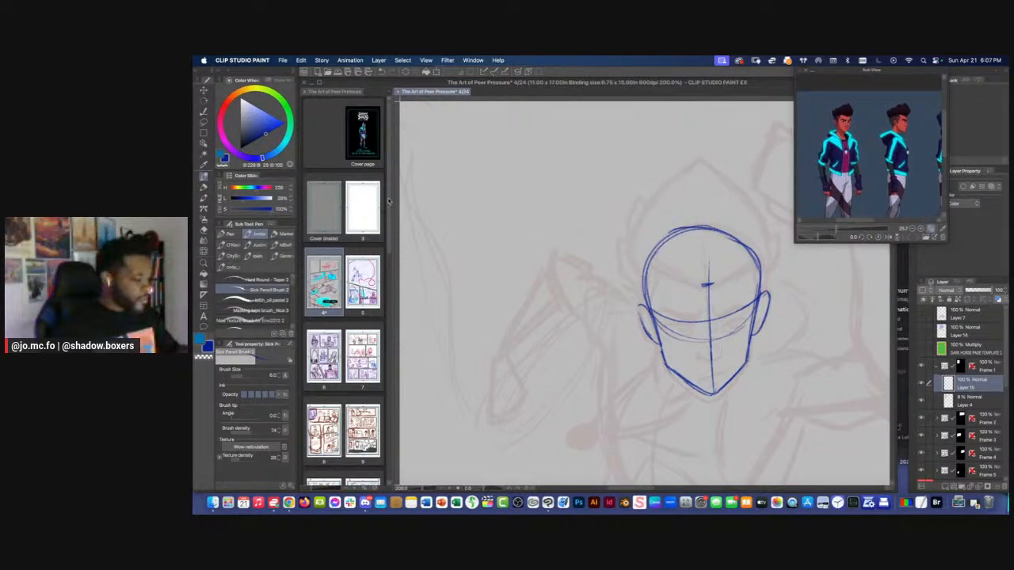
{"action": "left_click_drag", "start_coordinate": [388, 201], "coordinate": [389, 436]}
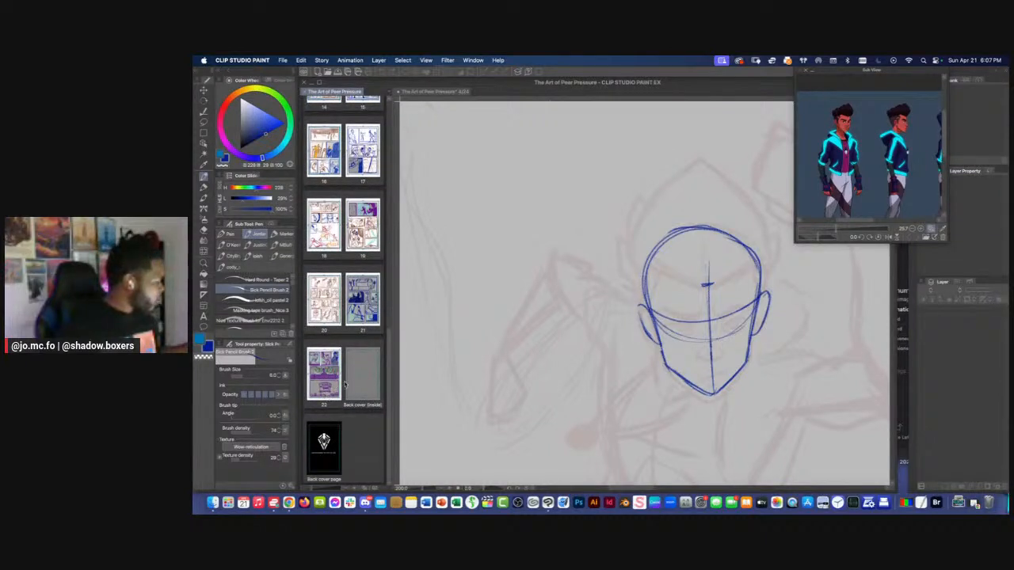
{"action": "scroll", "coordinate": [344, 380], "scroll_direction": "up", "scroll_amount": 10}
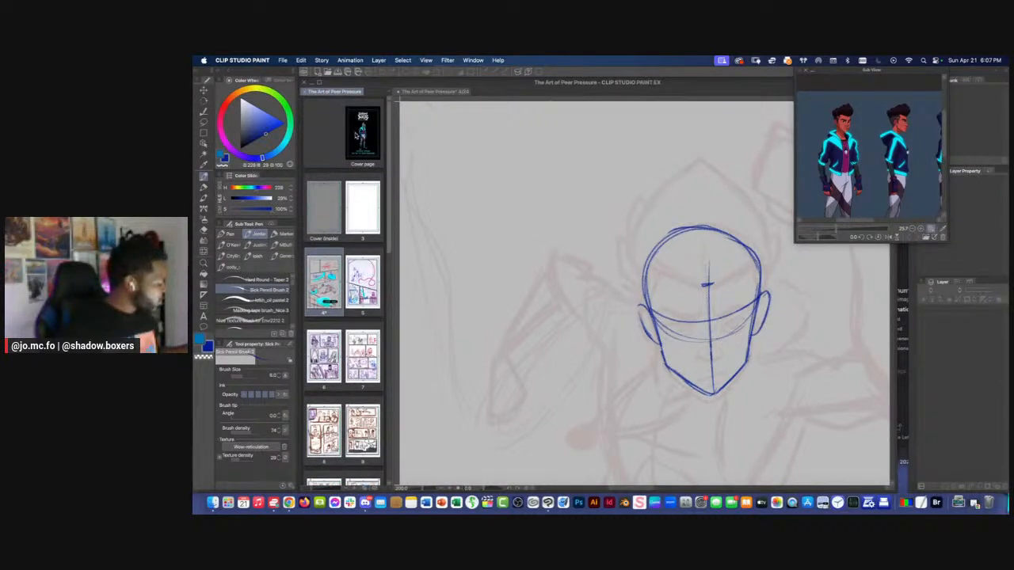
{"action": "scroll", "coordinate": [357, 141], "scroll_direction": "down", "scroll_amount": 1}
{"action": "scroll", "coordinate": [360, 150], "scroll_direction": "up", "scroll_amount": 1}
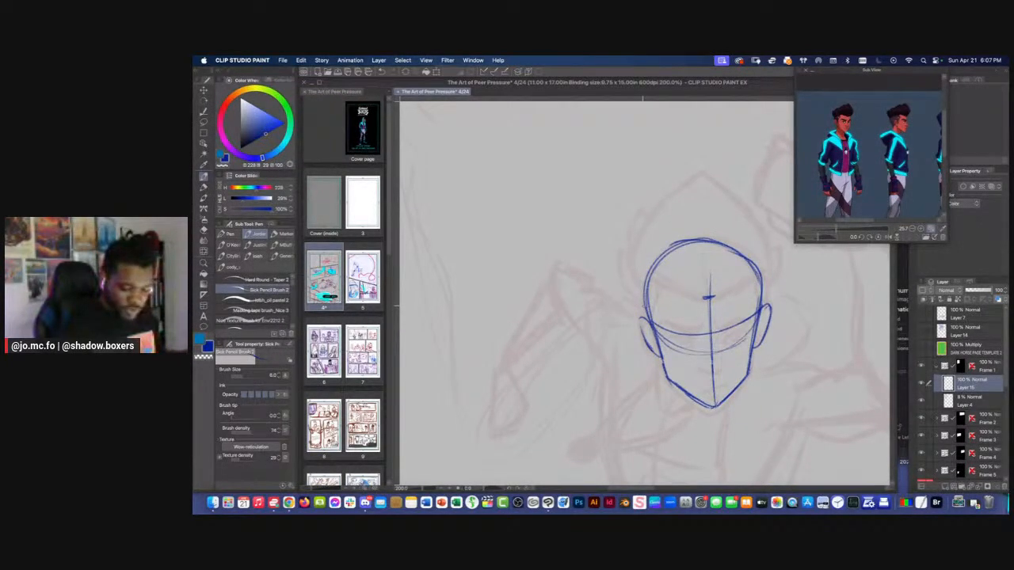
Enlarge the reference on the front-view character's face and sketch both narrowed eyes along the head's eye line
{"action": "left_click_drag", "start_coordinate": [720, 317], "coordinate": [708, 293]}
{"action": "left_click_drag", "start_coordinate": [817, 229], "coordinate": [867, 225]}
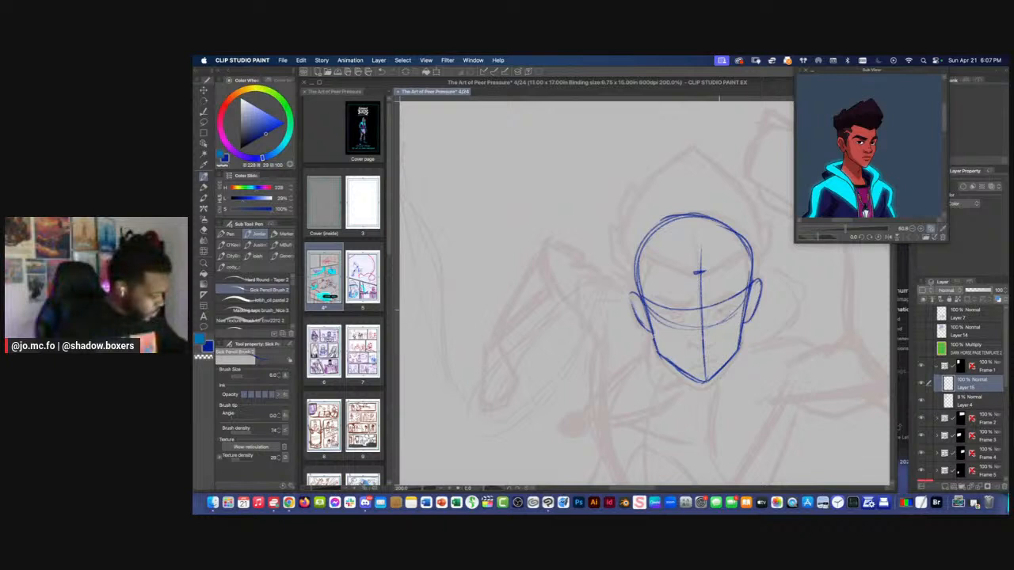
{"action": "left_click_drag", "start_coordinate": [715, 317], "coordinate": [729, 303]}
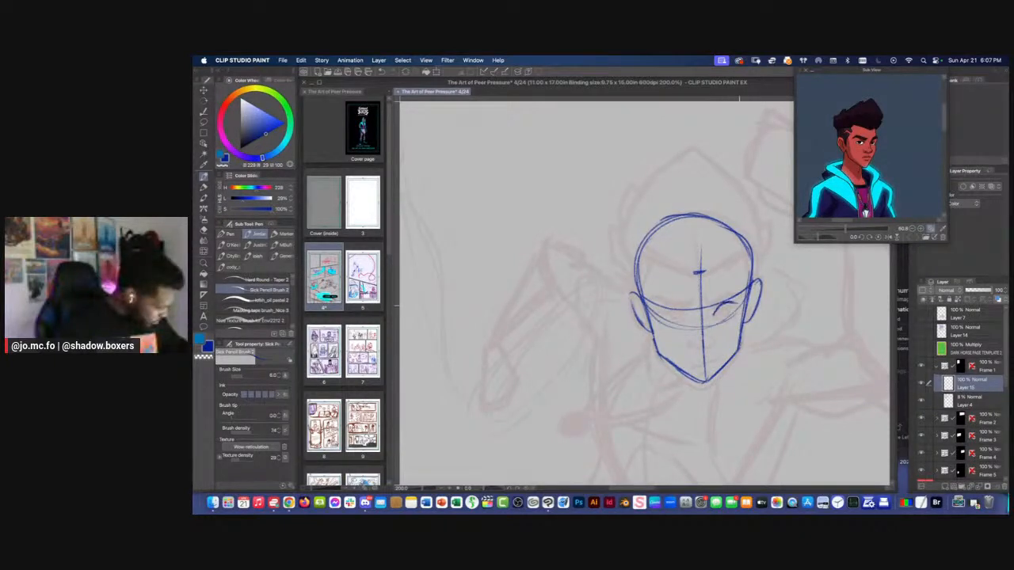
{"action": "key", "text": "alt"}
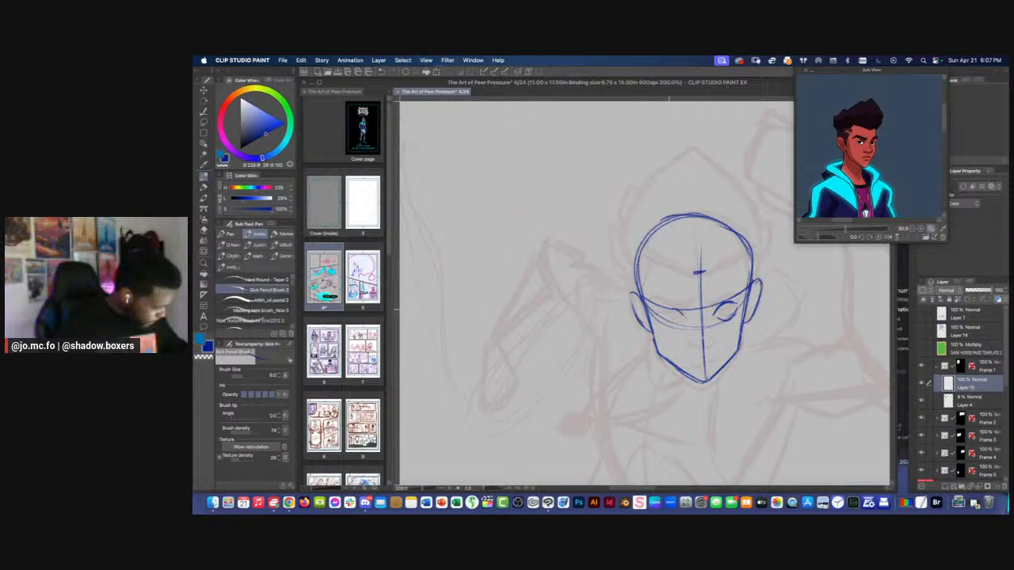
{"action": "mouse_move", "coordinate": [683, 318]}
{"action": "left_mouse_down"}
{"action": "mouse_move", "coordinate": [671, 325]}
{"action": "mouse_move", "coordinate": [681, 320]}
{"action": "left_mouse_up"}
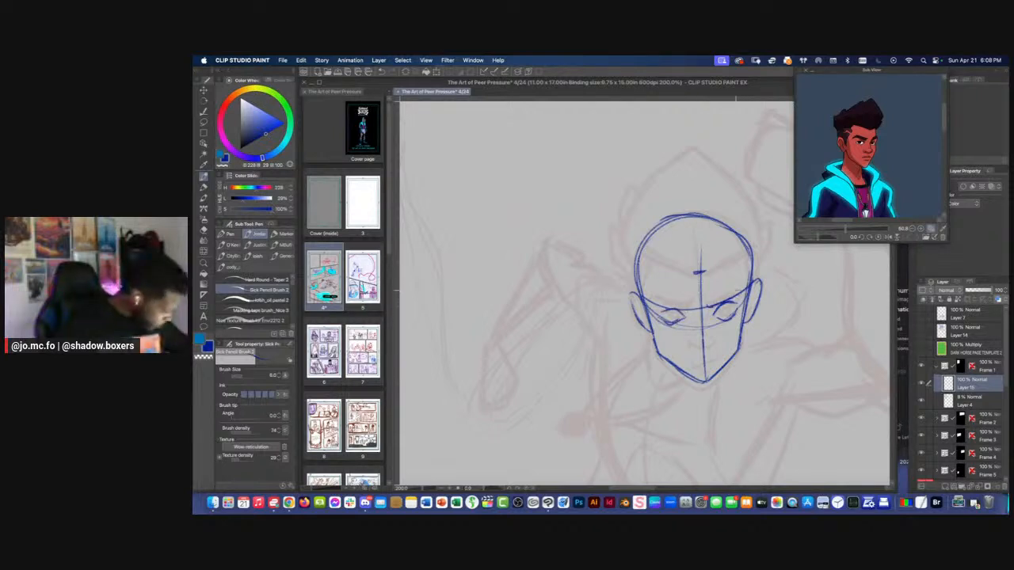
Draw thick, angry slanted eyebrows with frown creases between them, and sketch the nose on the center line
{"action": "mouse_move", "coordinate": [736, 291]}
{"action": "left_mouse_down"}
{"action": "mouse_move", "coordinate": [705, 306]}
{"action": "mouse_move", "coordinate": [738, 291]}
{"action": "left_mouse_up"}
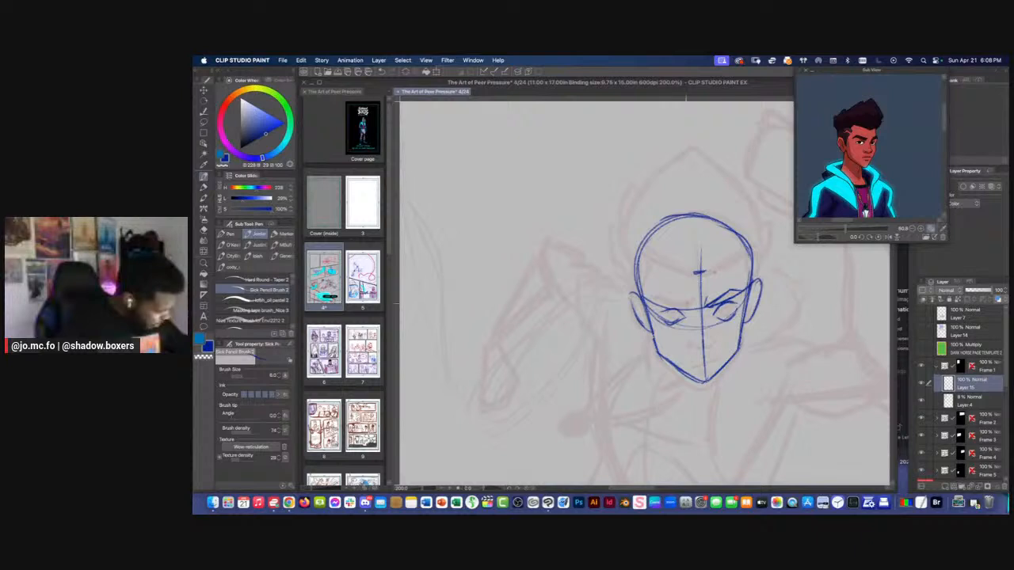
{"action": "mouse_move", "coordinate": [672, 301]}
{"action": "left_mouse_down"}
{"action": "mouse_move", "coordinate": [651, 308]}
{"action": "mouse_move", "coordinate": [689, 299]}
{"action": "mouse_move", "coordinate": [651, 305]}
{"action": "left_mouse_up"}
{"action": "key", "text": "bracketright"}
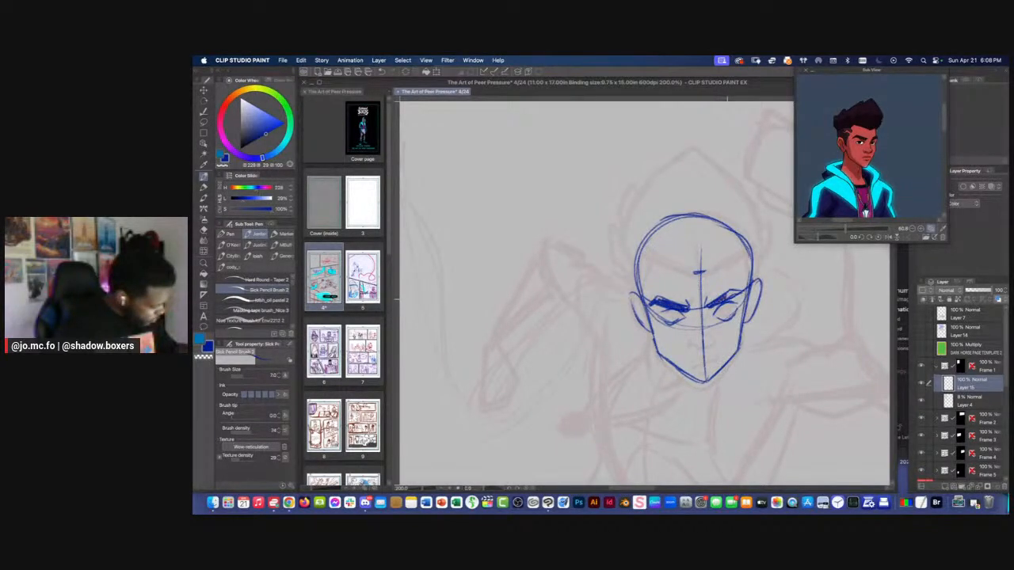
{"action": "mouse_move", "coordinate": [725, 297]}
{"action": "left_mouse_down"}
{"action": "mouse_move", "coordinate": [734, 290]}
{"action": "mouse_move", "coordinate": [711, 286]}
{"action": "left_mouse_up"}
{"action": "left_click_drag", "start_coordinate": [686, 329], "coordinate": [693, 321]}
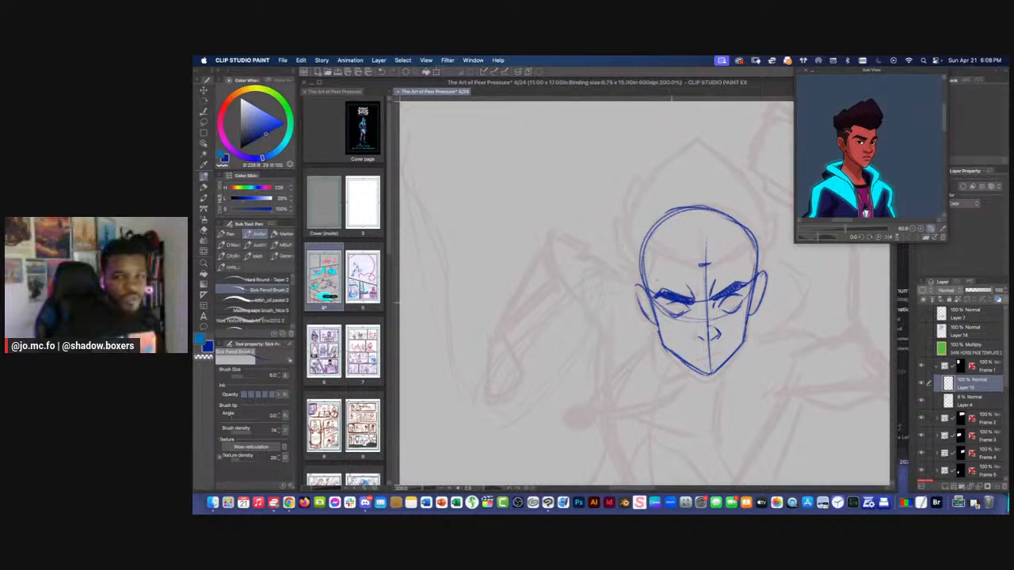
{"action": "scroll", "coordinate": [703, 339], "scroll_direction": "up", "scroll_amount": 2}
{"action": "scroll", "coordinate": [683, 337], "scroll_direction": "down", "scroll_amount": 2}
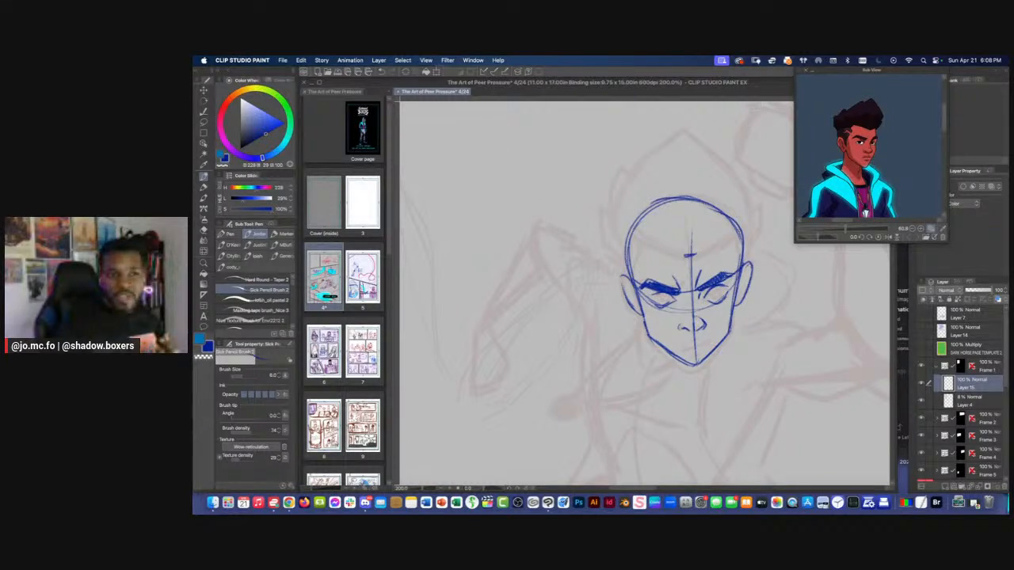
{"action": "key", "text": "Tab"}
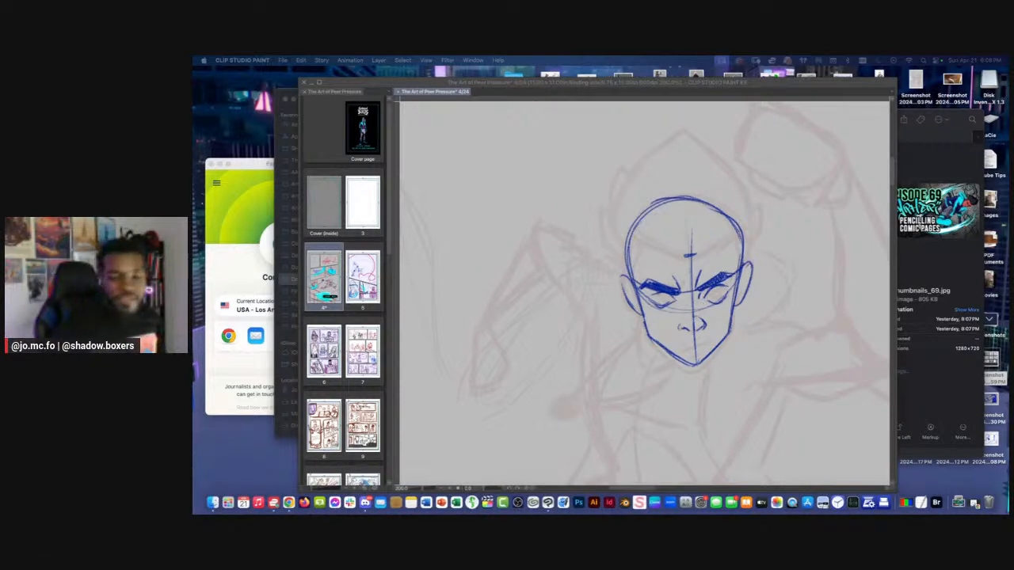
{"action": "left_click", "coordinate": [668, 277]}
Draw a tight, slanted mouth below the nose with the brush at size 4
{"action": "key", "text": "super+plus"}
{"action": "left_click_drag", "start_coordinate": [757, 377], "coordinate": [752, 331]}
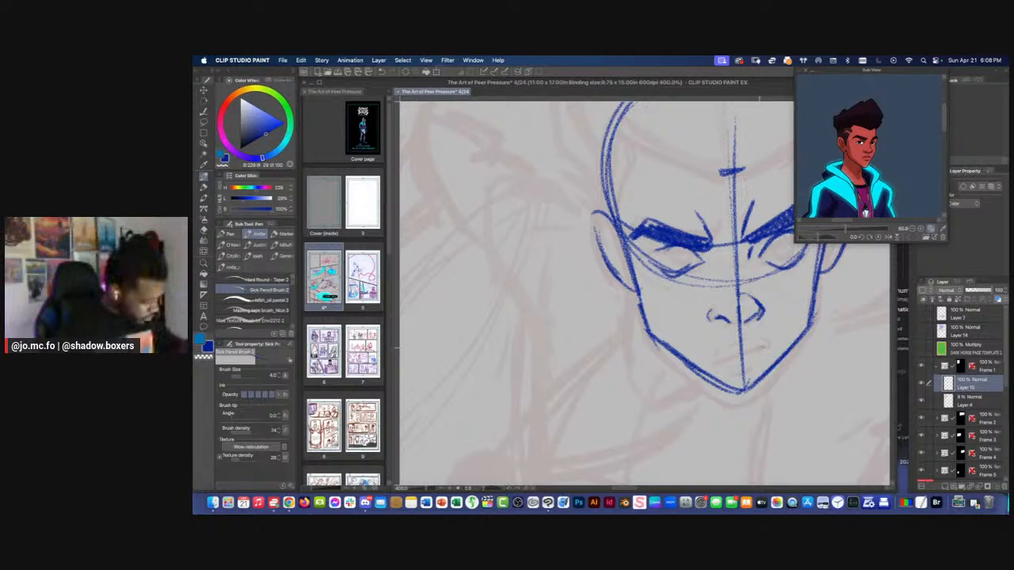
{"action": "mouse_move", "coordinate": [772, 341]}
{"action": "left_mouse_down"}
{"action": "mouse_move", "coordinate": [733, 361]}
{"action": "mouse_move", "coordinate": [770, 343]}
{"action": "mouse_move", "coordinate": [743, 372]}
{"action": "mouse_move", "coordinate": [755, 339]}
{"action": "mouse_move", "coordinate": [742, 348]}
{"action": "left_mouse_up"}
{"action": "key", "text": "super+minus"}
{"action": "left_click_drag", "start_coordinate": [749, 280], "coordinate": [737, 303]}
Set the brush size to 5 and draw the irises in both eyes
{"action": "key", "text": "bracketright"}
{"action": "key", "text": "super+plus"}
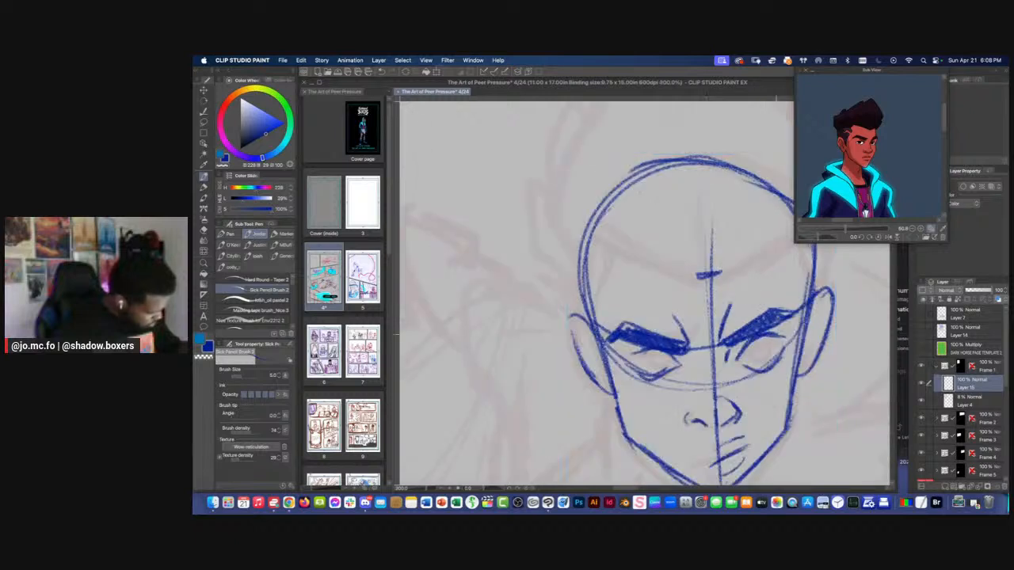
{"action": "mouse_move", "coordinate": [766, 340]}
{"action": "left_mouse_down"}
{"action": "mouse_move", "coordinate": [753, 354]}
{"action": "mouse_move", "coordinate": [764, 354]}
{"action": "left_mouse_up"}
{"action": "mouse_move", "coordinate": [665, 355]}
{"action": "left_mouse_down"}
{"action": "mouse_move", "coordinate": [649, 363]}
{"action": "mouse_move", "coordinate": [669, 365]}
{"action": "left_mouse_up"}
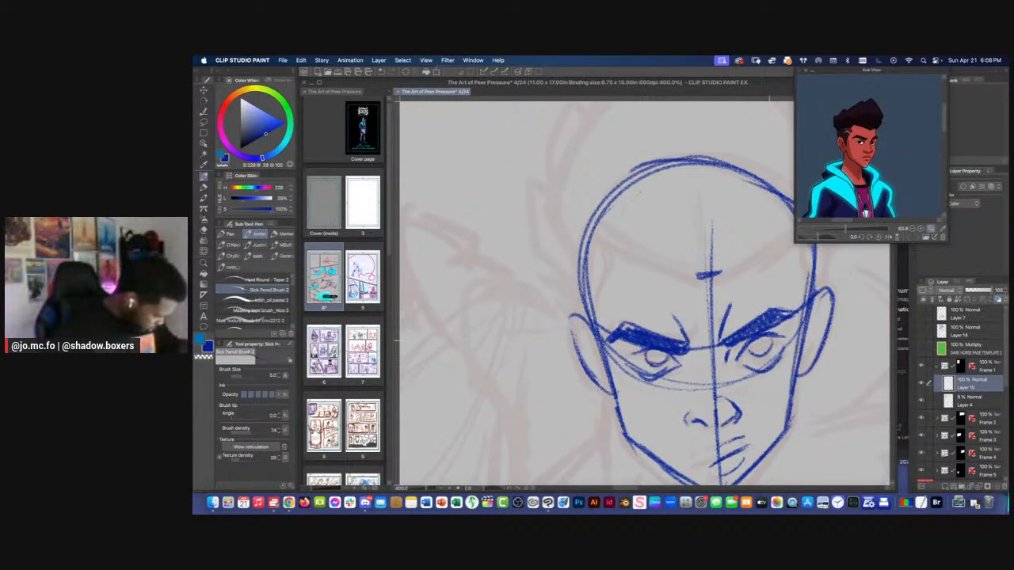
{"action": "mouse_move", "coordinate": [772, 340]}
{"action": "left_mouse_down"}
{"action": "mouse_move", "coordinate": [754, 356]}
{"action": "mouse_move", "coordinate": [772, 347]}
{"action": "left_mouse_up"}
{"action": "key", "text": "super+minus"}
{"action": "key", "text": "super+minus"}
{"action": "key", "text": "super+minus"}
{"action": "key", "text": "super+plus"}
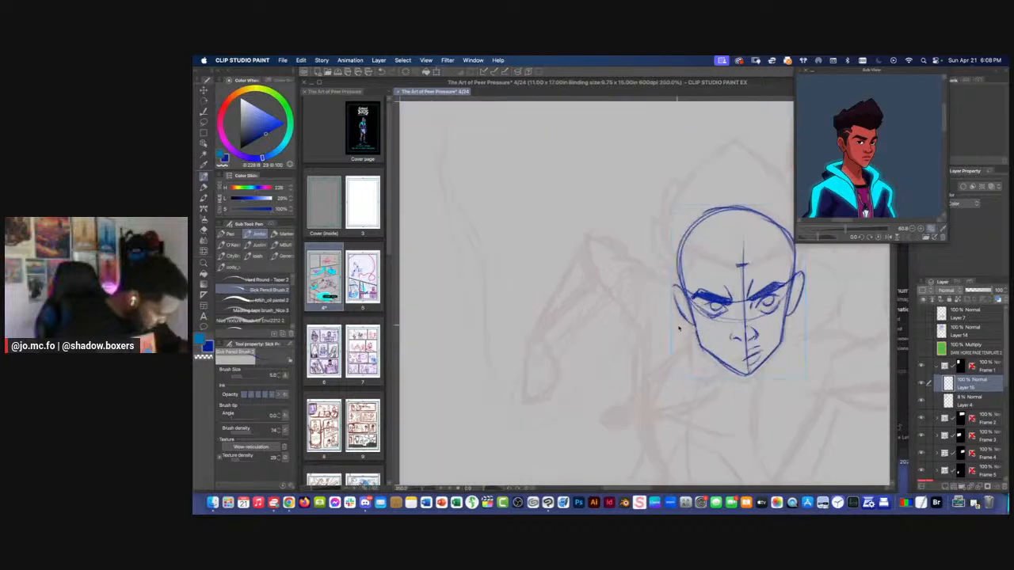
Strengthen the side of the face, the ear and the jaw outline down to the chin
{"action": "key", "text": "super+plus"}
{"action": "key", "text": "super+plus"}
{"action": "key", "text": "super+plus"}
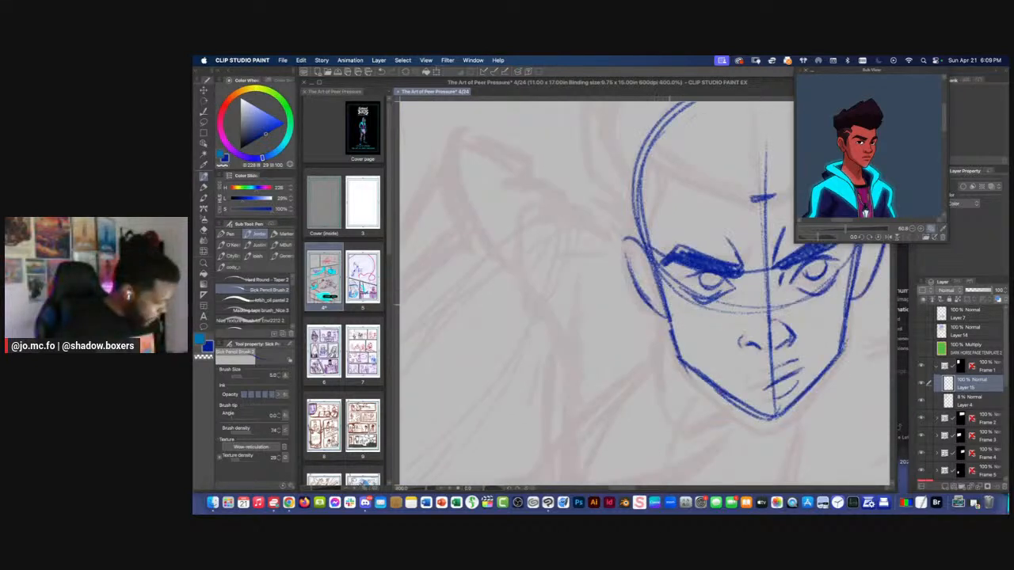
{"action": "mouse_move", "coordinate": [656, 284]}
{"action": "left_mouse_down"}
{"action": "mouse_move", "coordinate": [626, 285]}
{"action": "mouse_move", "coordinate": [646, 341]}
{"action": "left_mouse_up"}
{"action": "left_click_drag", "start_coordinate": [640, 336], "coordinate": [727, 419]}
{"action": "left_click_drag", "start_coordinate": [663, 369], "coordinate": [730, 420]}
{"action": "mouse_move", "coordinate": [814, 318]}
{"action": "left_mouse_down"}
{"action": "mouse_move", "coordinate": [805, 363]}
{"action": "mouse_move", "coordinate": [749, 420]}
{"action": "mouse_move", "coordinate": [726, 420]}
{"action": "mouse_move", "coordinate": [815, 312]}
{"action": "left_mouse_up"}
{"action": "scroll", "coordinate": [818, 268], "scroll_direction": "down", "scroll_amount": 2}
{"action": "left_click_drag", "start_coordinate": [674, 273], "coordinate": [628, 374]}
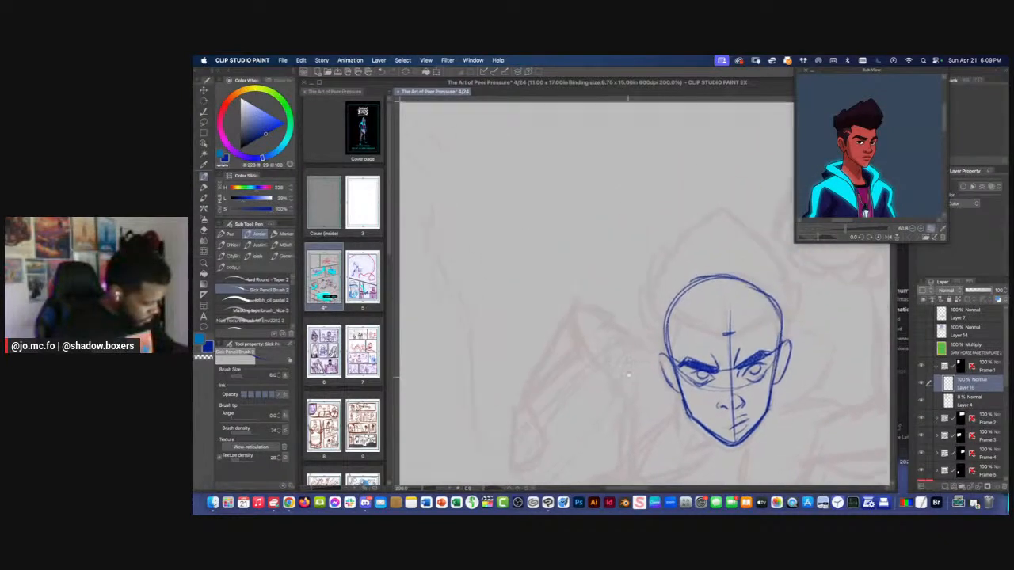
Start the hairline across the forehead, then load the Jayvn_6pt Turnaround file as reference and enlarge it on the front-view face
{"action": "left_click_drag", "start_coordinate": [764, 320], "coordinate": [709, 344]}
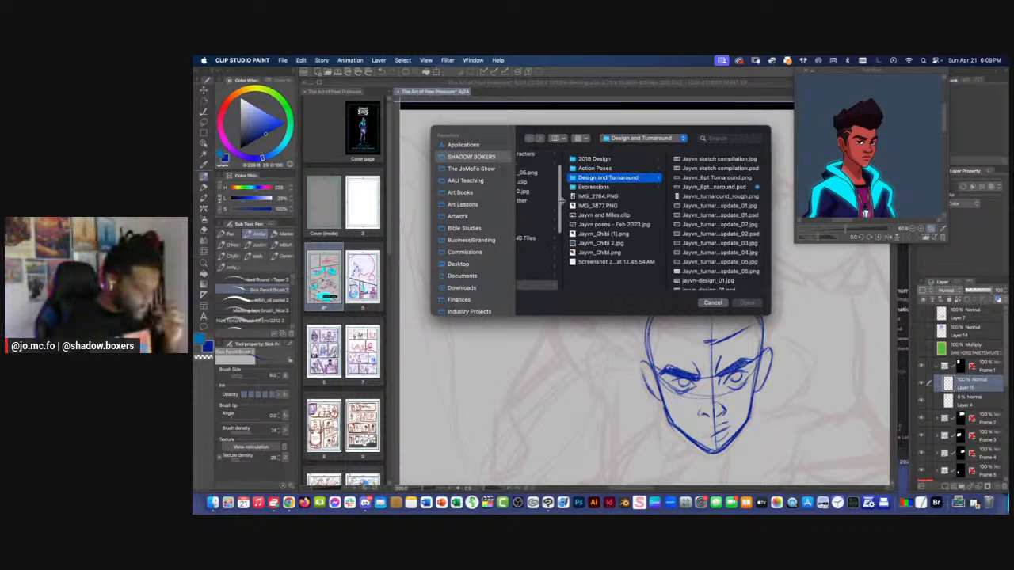
{"action": "left_click", "coordinate": [715, 179]}
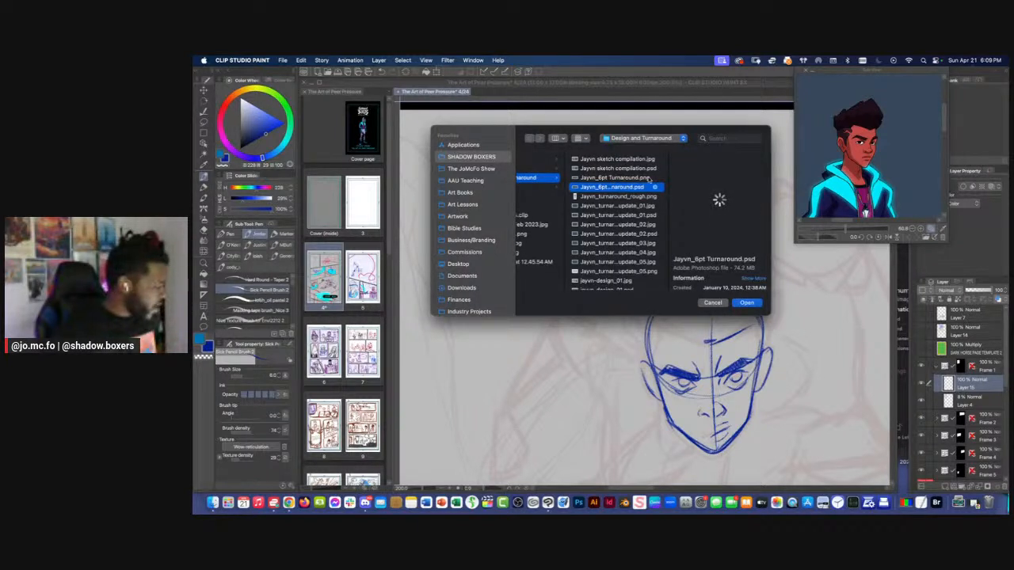
{"action": "left_click", "coordinate": [748, 304]}
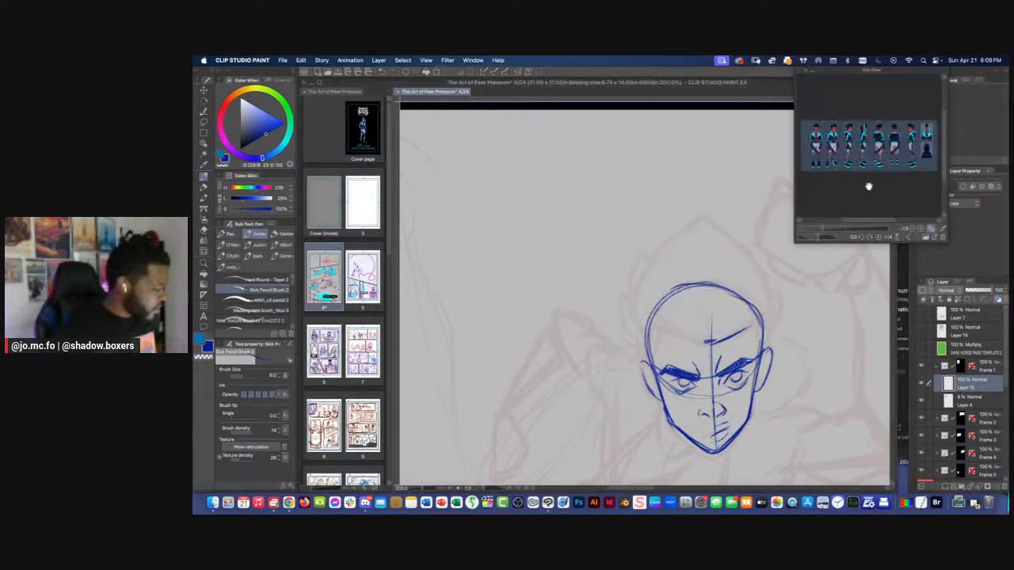
{"action": "left_click_drag", "start_coordinate": [824, 231], "coordinate": [848, 230]}
{"action": "key", "text": "super+z"}
{"action": "left_click_drag", "start_coordinate": [850, 156], "coordinate": [875, 265]}
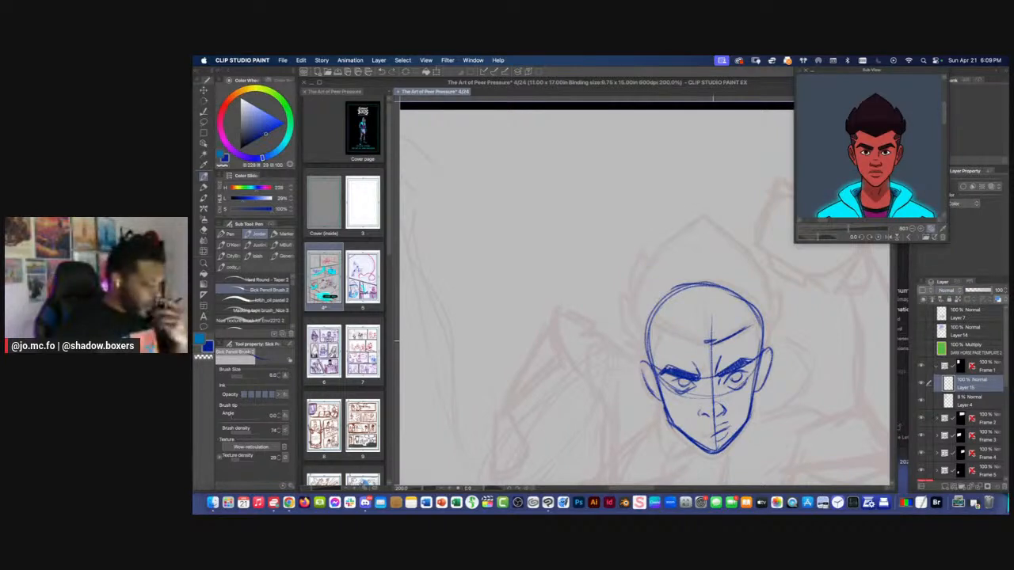
Complete the hairline on both sides of the forehead and draw the tall, pointed hair outline above the skull
{"action": "left_click_drag", "start_coordinate": [705, 343], "coordinate": [674, 332]}
{"action": "mouse_move", "coordinate": [748, 324]}
{"action": "left_mouse_down"}
{"action": "mouse_move", "coordinate": [768, 339]}
{"action": "mouse_move", "coordinate": [768, 297]}
{"action": "mouse_move", "coordinate": [699, 219]}
{"action": "mouse_move", "coordinate": [765, 305]}
{"action": "left_mouse_up"}
{"action": "left_click_drag", "start_coordinate": [711, 230], "coordinate": [754, 271]}
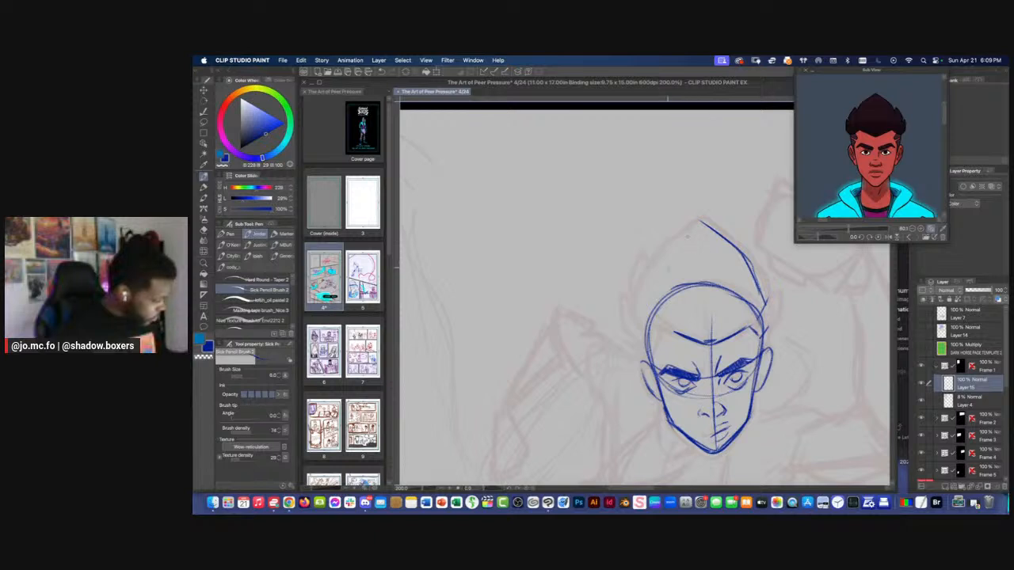
{"action": "left_click_drag", "start_coordinate": [695, 226], "coordinate": [651, 290]}
{"action": "left_click_drag", "start_coordinate": [668, 256], "coordinate": [651, 313]}
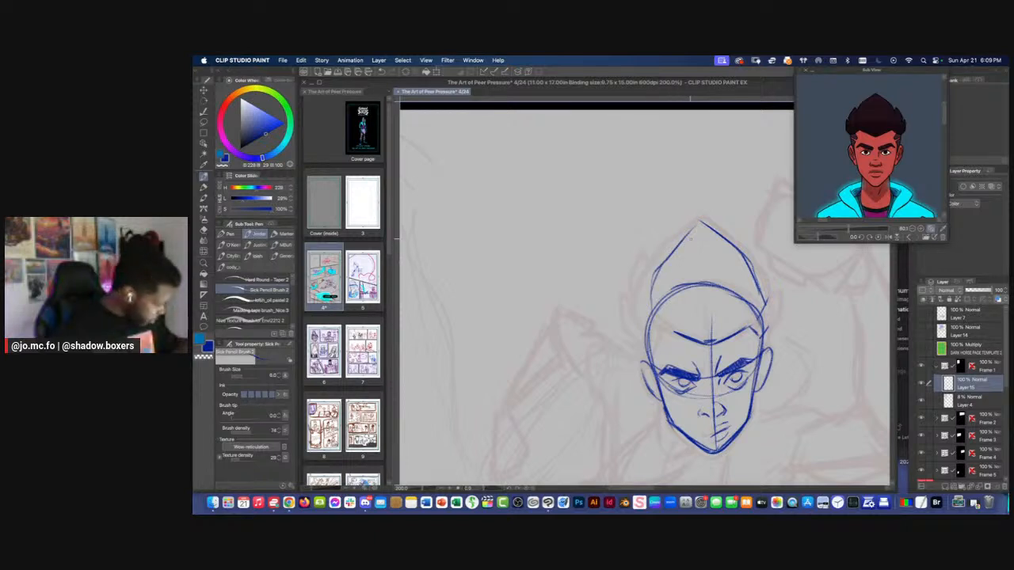
Add spiky hair tufts on both sides of the head and reinforce the peaked hair outline
{"action": "mouse_move", "coordinate": [758, 277]}
{"action": "left_mouse_down"}
{"action": "mouse_move", "coordinate": [770, 328]}
{"action": "mouse_move", "coordinate": [768, 286]}
{"action": "mouse_move", "coordinate": [776, 312]}
{"action": "mouse_move", "coordinate": [782, 292]}
{"action": "mouse_move", "coordinate": [770, 307]}
{"action": "left_mouse_up"}
{"action": "left_click_drag", "start_coordinate": [783, 294], "coordinate": [766, 327]}
{"action": "mouse_move", "coordinate": [657, 274]}
{"action": "left_mouse_down"}
{"action": "mouse_move", "coordinate": [631, 317]}
{"action": "mouse_move", "coordinate": [638, 303]}
{"action": "mouse_move", "coordinate": [644, 328]}
{"action": "left_mouse_up"}
{"action": "mouse_move", "coordinate": [635, 299]}
{"action": "left_mouse_down"}
{"action": "mouse_move", "coordinate": [644, 312]}
{"action": "mouse_move", "coordinate": [644, 280]}
{"action": "left_mouse_up"}
{"action": "left_click_drag", "start_coordinate": [650, 276], "coordinate": [654, 288]}
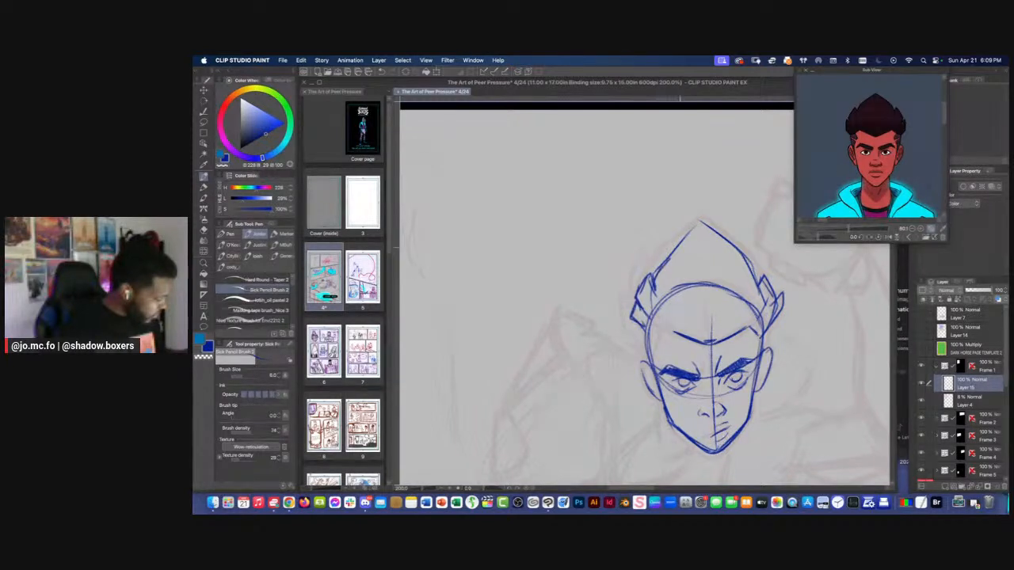
{"action": "left_click_drag", "start_coordinate": [704, 231], "coordinate": [670, 258]}
{"action": "left_click_drag", "start_coordinate": [756, 289], "coordinate": [711, 228]}
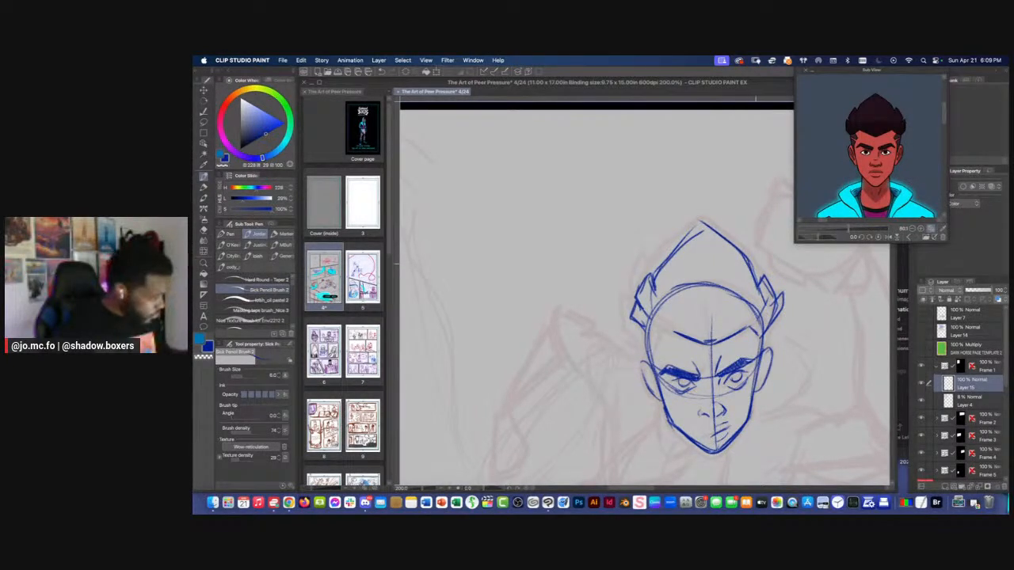
{"action": "mouse_move", "coordinate": [755, 278]}
{"action": "left_mouse_down"}
{"action": "mouse_move", "coordinate": [761, 269]}
{"action": "mouse_move", "coordinate": [771, 286]}
{"action": "left_mouse_up"}
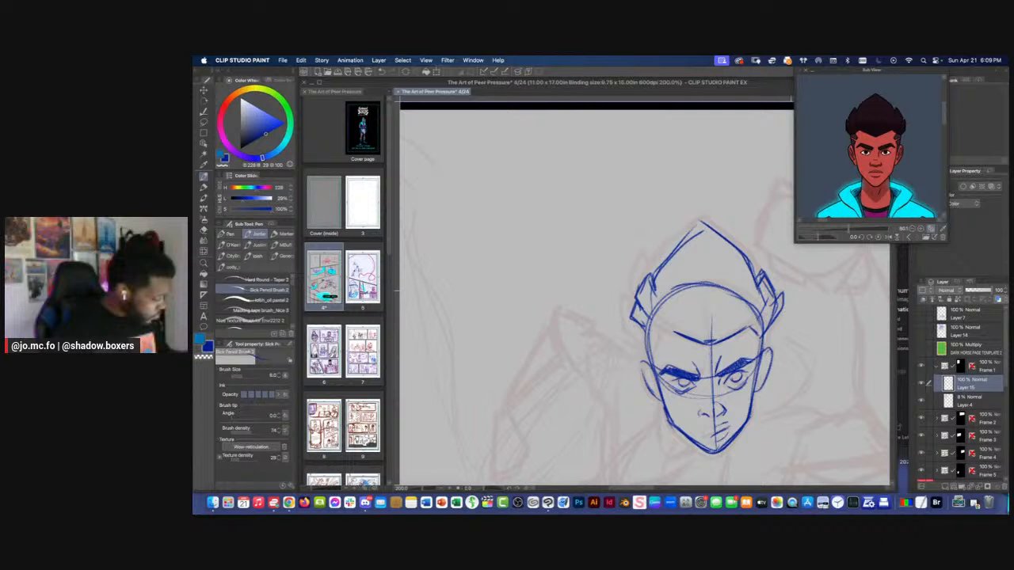
Erase parts of the right-hand hair tuft and redraw its spikes with the pencil
{"action": "key", "text": "e"}
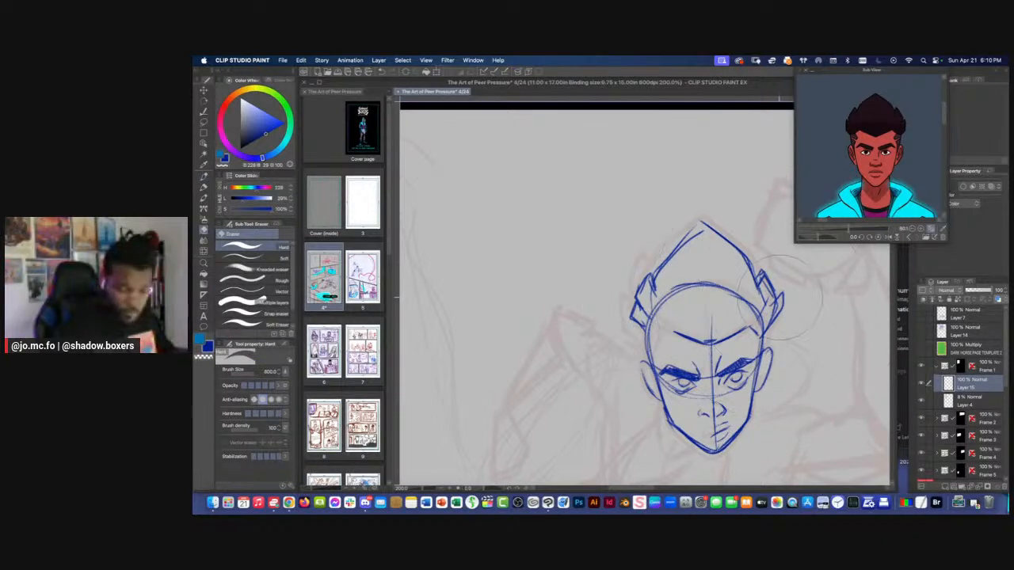
{"action": "mouse_move", "coordinate": [782, 294]}
{"action": "left_mouse_down"}
{"action": "mouse_move", "coordinate": [773, 319]}
{"action": "mouse_move", "coordinate": [784, 283]}
{"action": "mouse_move", "coordinate": [780, 314]}
{"action": "left_mouse_up"}
{"action": "key", "text": "p"}
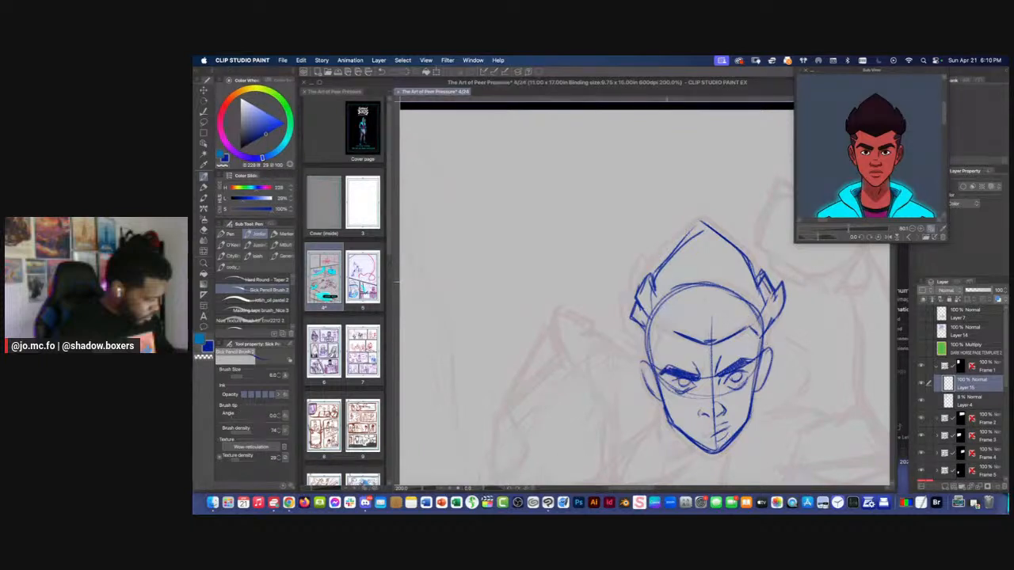
{"action": "key", "text": "e"}
{"action": "mouse_move", "coordinate": [792, 269]}
{"action": "left_mouse_down"}
{"action": "mouse_move", "coordinate": [794, 311]}
{"action": "mouse_move", "coordinate": [781, 277]}
{"action": "mouse_move", "coordinate": [775, 321]}
{"action": "mouse_move", "coordinate": [781, 279]}
{"action": "left_mouse_up"}
{"action": "key", "text": "p"}
{"action": "key", "text": "e"}
{"action": "key", "text": "p"}
{"action": "mouse_move", "coordinate": [780, 280]}
{"action": "left_mouse_down"}
{"action": "mouse_move", "coordinate": [783, 305]}
{"action": "mouse_move", "coordinate": [767, 331]}
{"action": "left_mouse_up"}
{"action": "left_click_drag", "start_coordinate": [781, 282], "coordinate": [784, 309]}
{"action": "key", "text": "super+minus"}
{"action": "key", "text": "super+minus"}
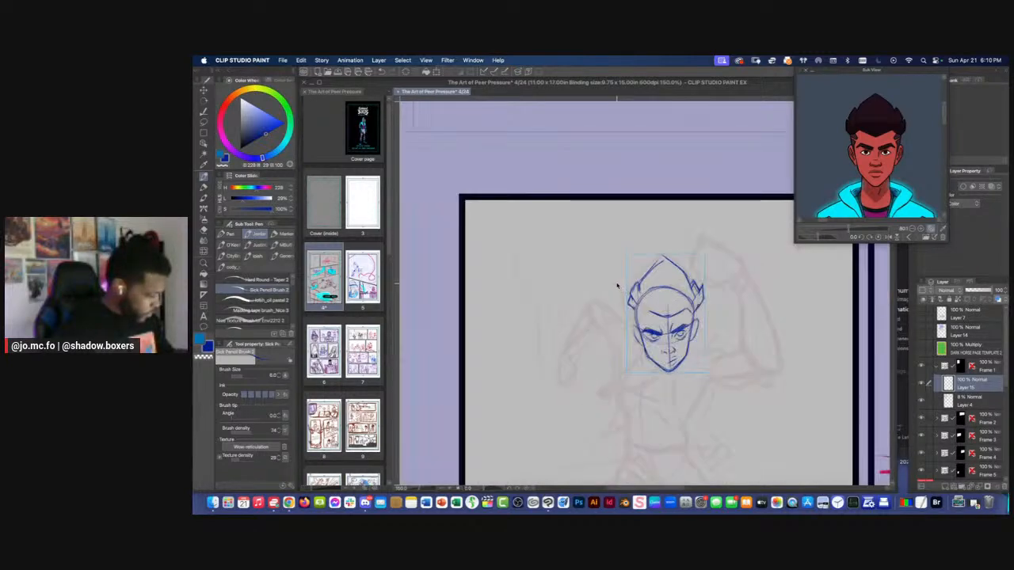
Draw the temple hairlines running from the forehead down toward both ears
{"action": "key", "text": "super+plus"}
{"action": "mouse_move", "coordinate": [671, 330]}
{"action": "left_mouse_down"}
{"action": "mouse_move", "coordinate": [656, 321]}
{"action": "mouse_move", "coordinate": [652, 355]}
{"action": "left_mouse_up"}
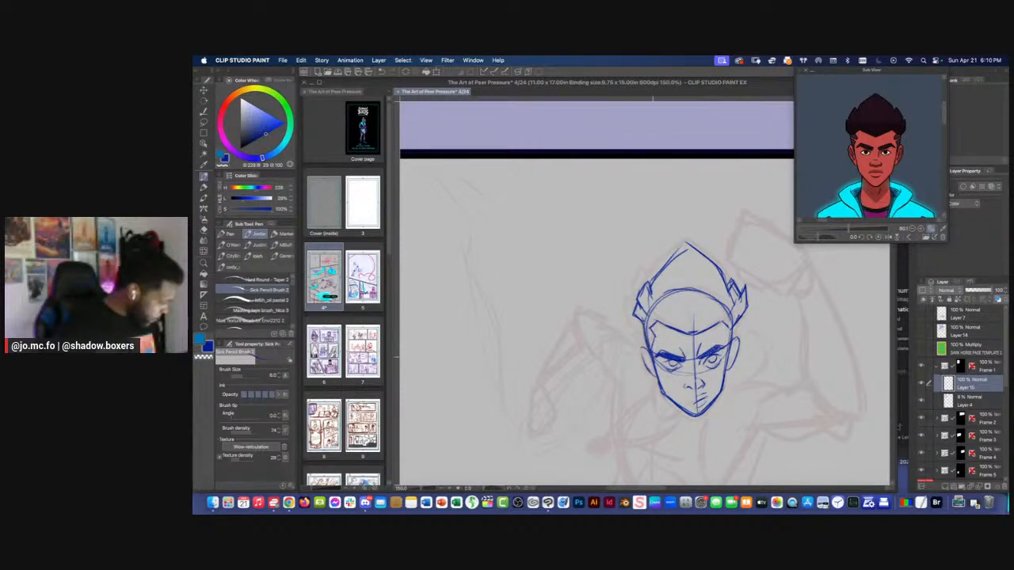
{"action": "left_click_drag", "start_coordinate": [730, 331], "coordinate": [727, 358]}
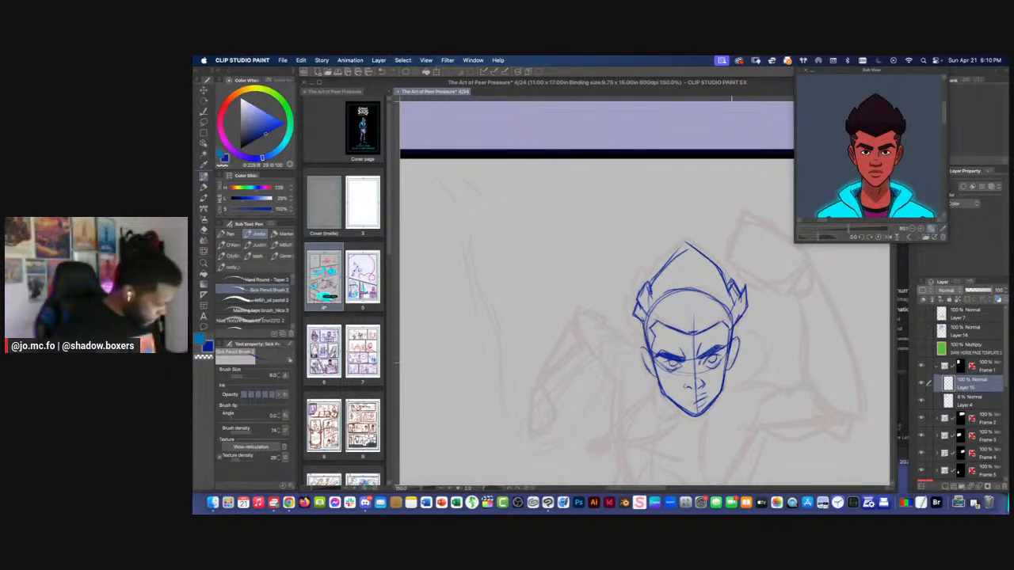
{"action": "left_click_drag", "start_coordinate": [634, 344], "coordinate": [636, 294]}
Examine the head's size and placement against the faint full-body rough in the first panel
{"action": "key", "text": "super+minus"}
{"action": "key", "text": "super+minus"}
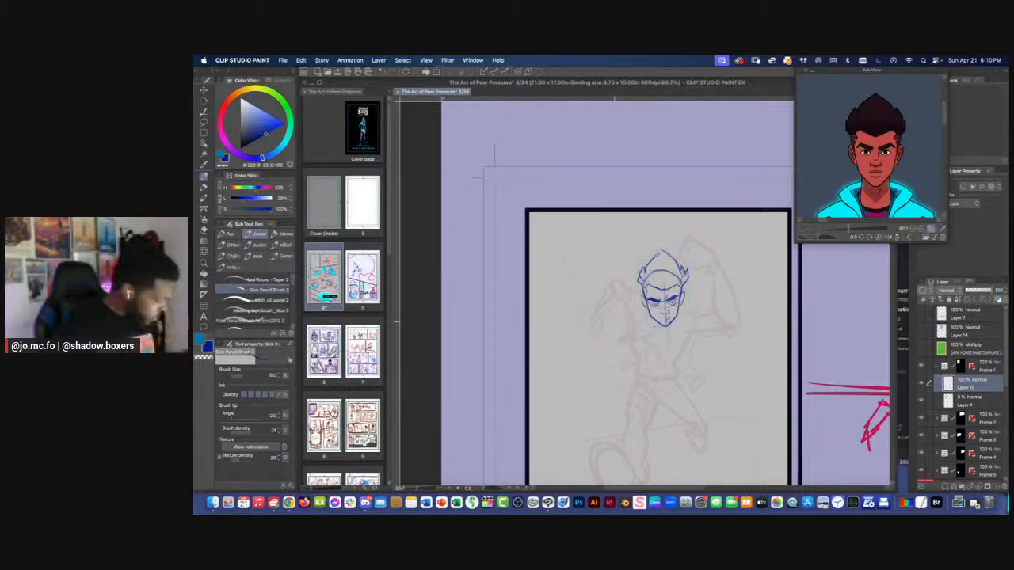
{"action": "key", "text": "super+plus"}
{"action": "key", "text": "super+plus"}
{"action": "key", "text": "super+minus"}
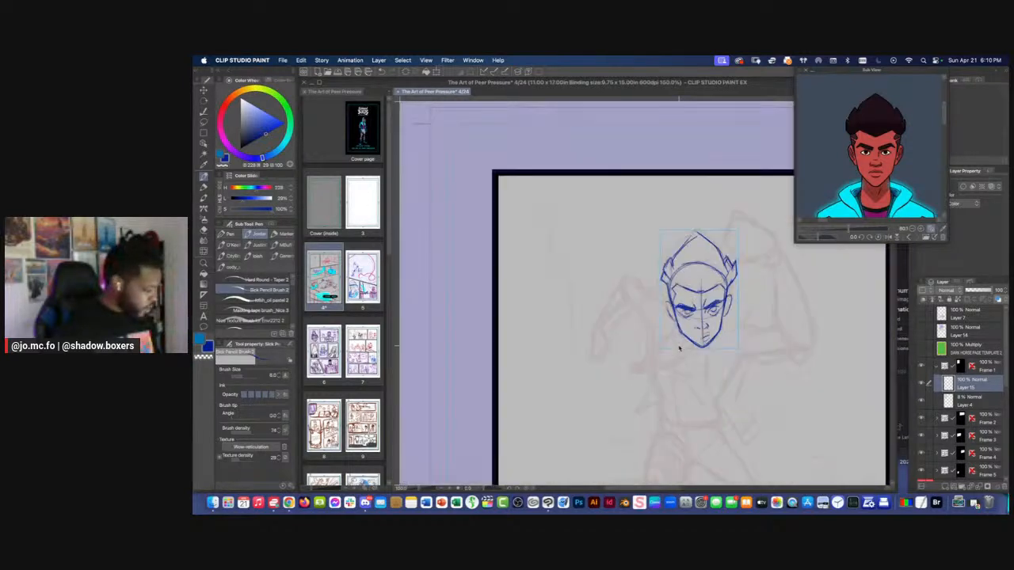
{"action": "key", "text": "super+minus"}
{"action": "key", "text": "super+minus"}
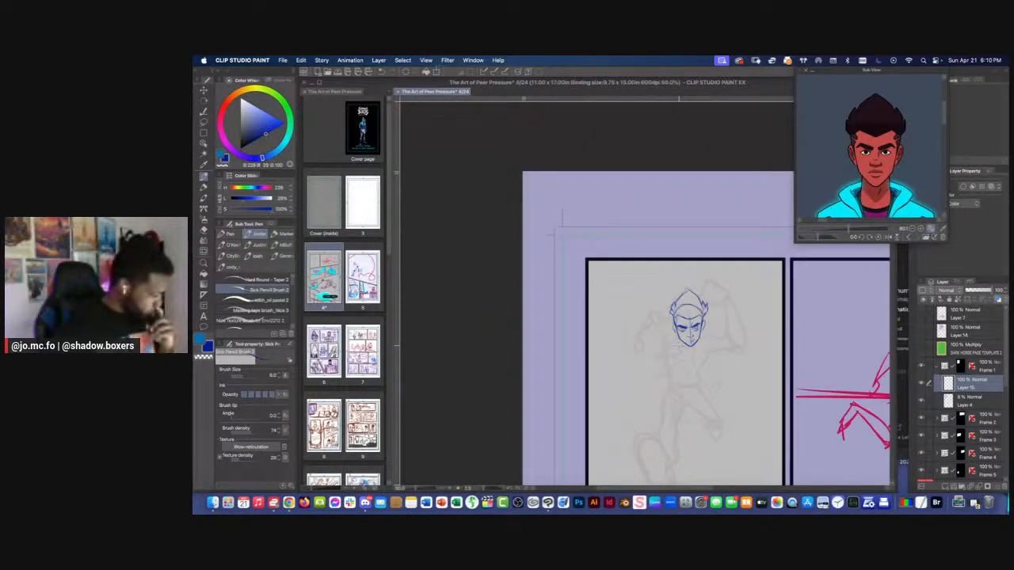
{"action": "key", "text": "super+plus"}
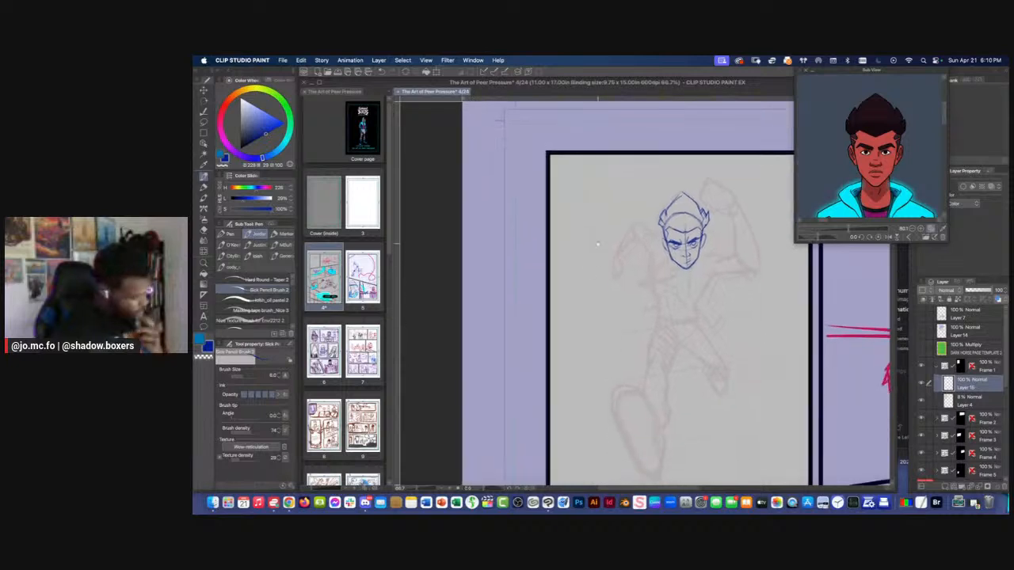
{"action": "left_click_drag", "start_coordinate": [590, 323], "coordinate": [592, 319]}
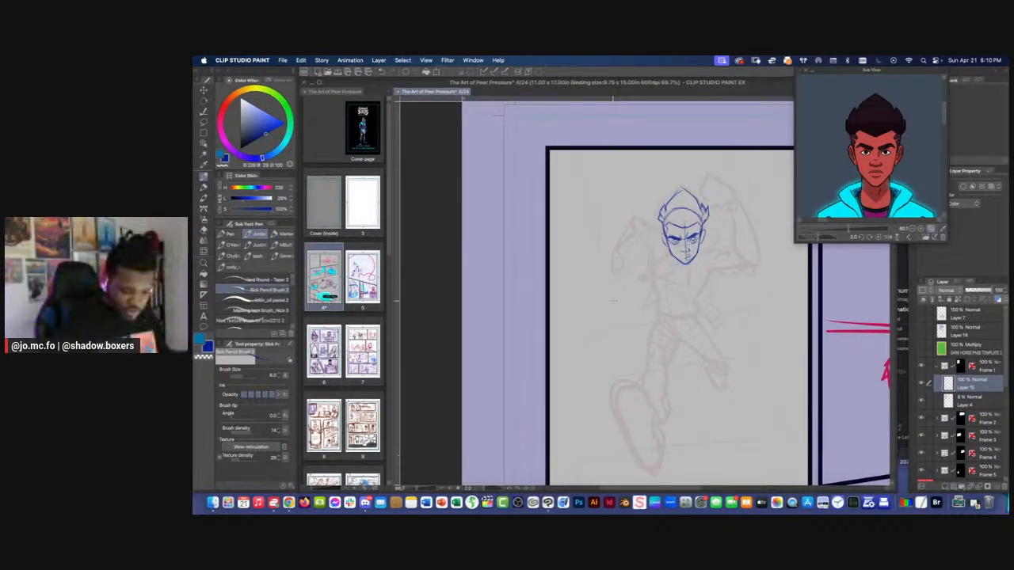
{"action": "mouse_move", "coordinate": [607, 308]}
{"action": "left_mouse_down"}
{"action": "mouse_move", "coordinate": [591, 321]}
{"action": "mouse_move", "coordinate": [598, 339]}
{"action": "mouse_move", "coordinate": [675, 378]}
{"action": "mouse_move", "coordinate": [609, 389]}
{"action": "left_mouse_up"}
{"action": "key", "text": "bracketright"}
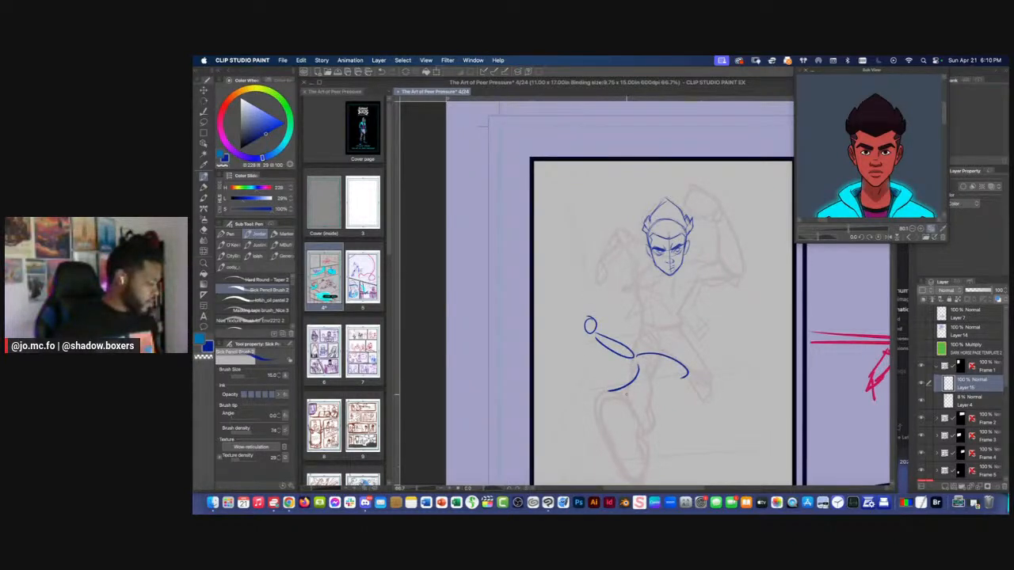
{"action": "key", "text": "m"}
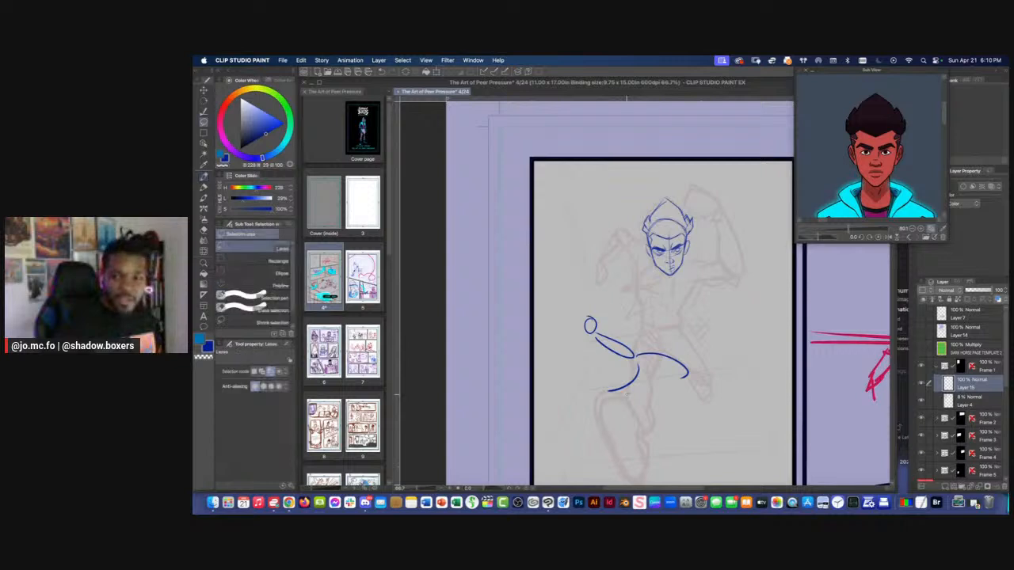
{"action": "mouse_move", "coordinate": [564, 299]}
{"action": "left_mouse_down"}
{"action": "mouse_move", "coordinate": [625, 406]}
{"action": "mouse_move", "coordinate": [556, 293]}
{"action": "left_mouse_up"}
{"action": "key", "text": "Delete"}
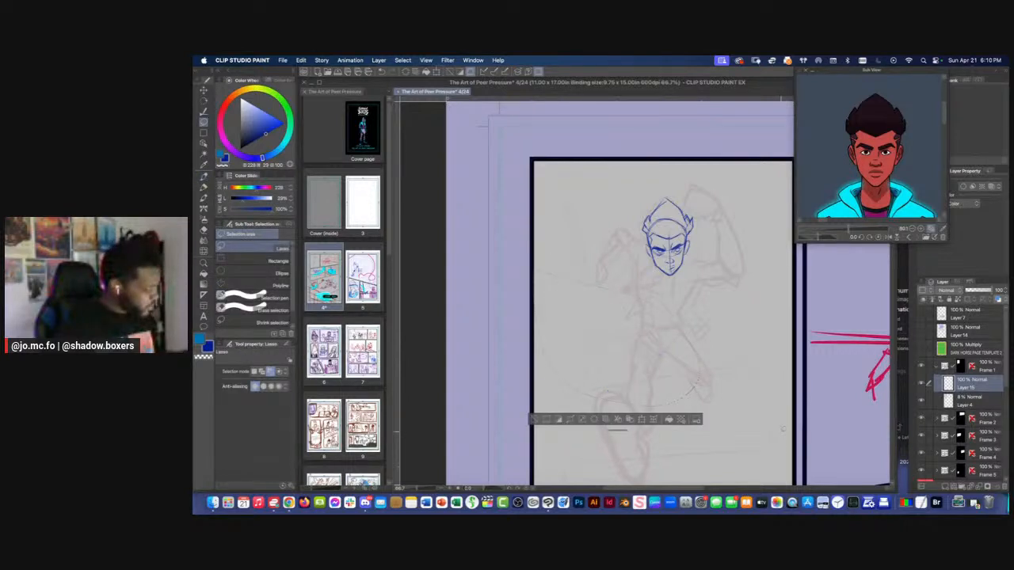
{"action": "key", "text": "ctrl+d"}
Sketch a curved torso center line and a rounded rib cage below the head with the brush at size 10
{"action": "key", "text": "p"}
{"action": "key", "text": "super+plus"}
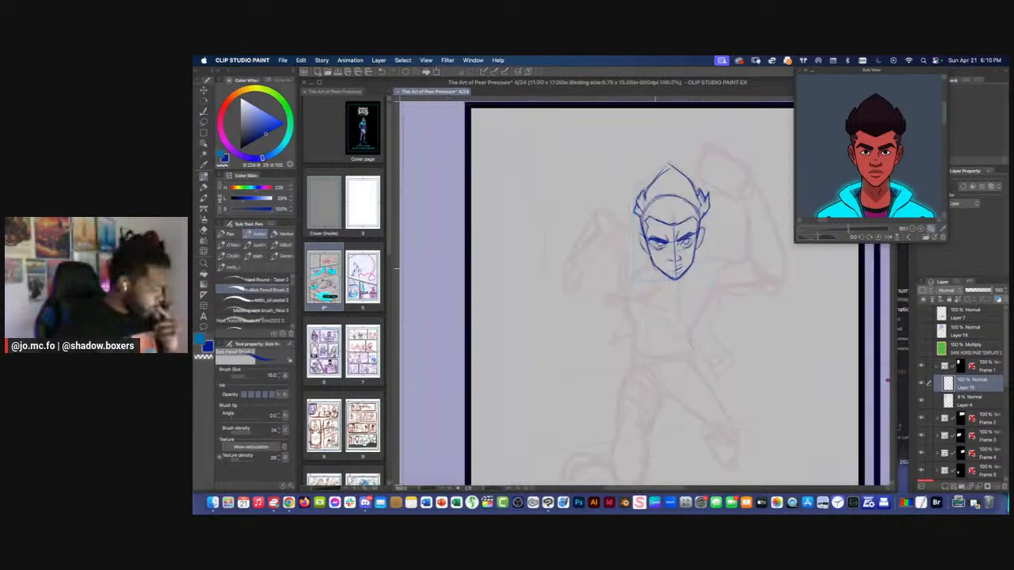
{"action": "left_click_drag", "start_coordinate": [660, 276], "coordinate": [655, 355]}
{"action": "key", "text": "bracketleft"}
{"action": "key", "text": "bracketleft"}
{"action": "key", "text": "bracketleft"}
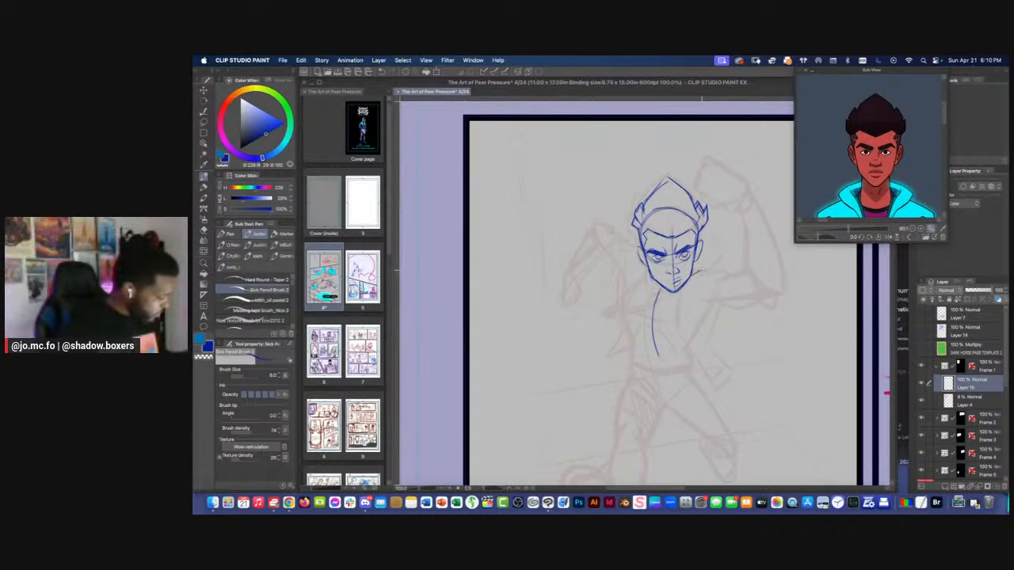
{"action": "left_click_drag", "start_coordinate": [712, 284], "coordinate": [685, 317]}
{"action": "left_click_drag", "start_coordinate": [634, 320], "coordinate": [664, 324]}
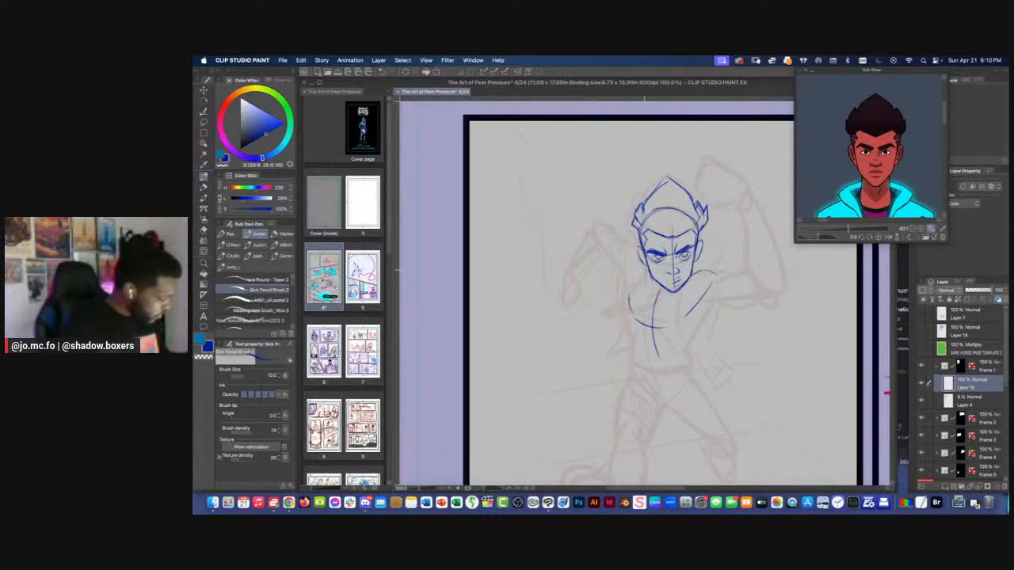
{"action": "left_click_drag", "start_coordinate": [630, 267], "coordinate": [642, 336]}
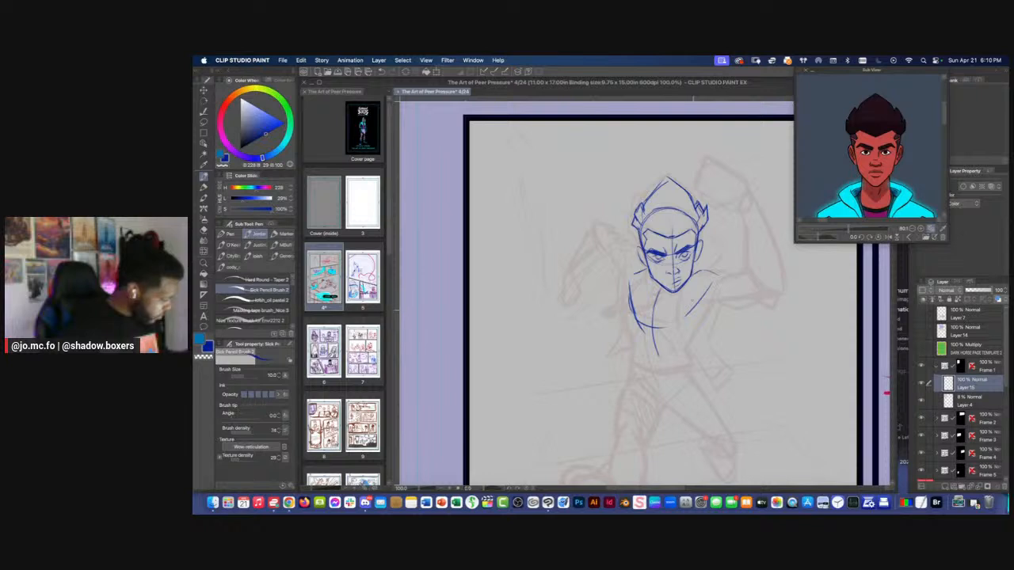
{"action": "mouse_move", "coordinate": [691, 316]}
{"action": "left_mouse_down"}
{"action": "mouse_move", "coordinate": [654, 333]}
{"action": "mouse_move", "coordinate": [640, 322]}
{"action": "left_mouse_up"}
Lower the rib cage curve beneath the chest and extend the torso's center line downward
{"action": "key", "text": "super+minus"}
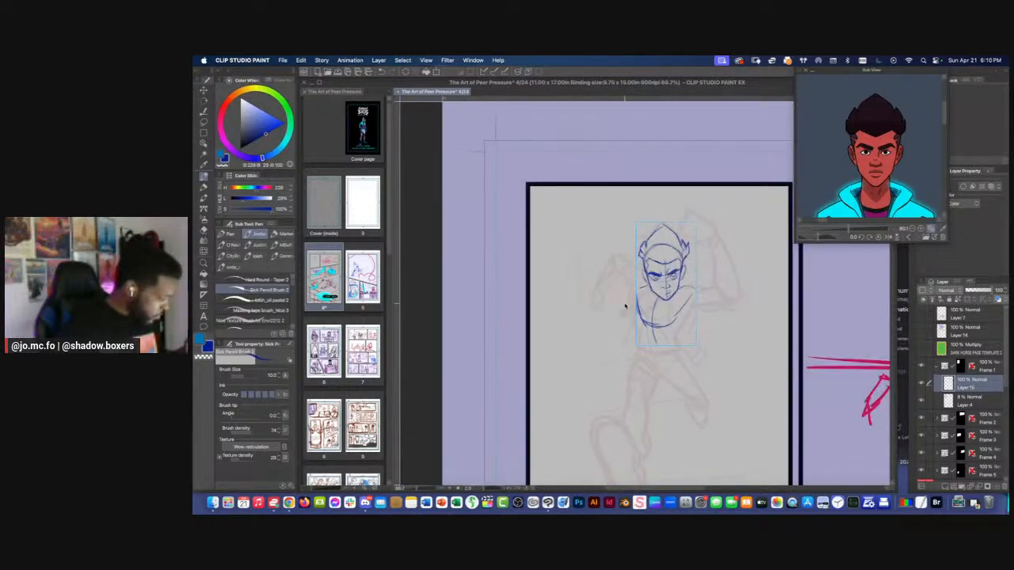
{"action": "key", "text": "super+plus"}
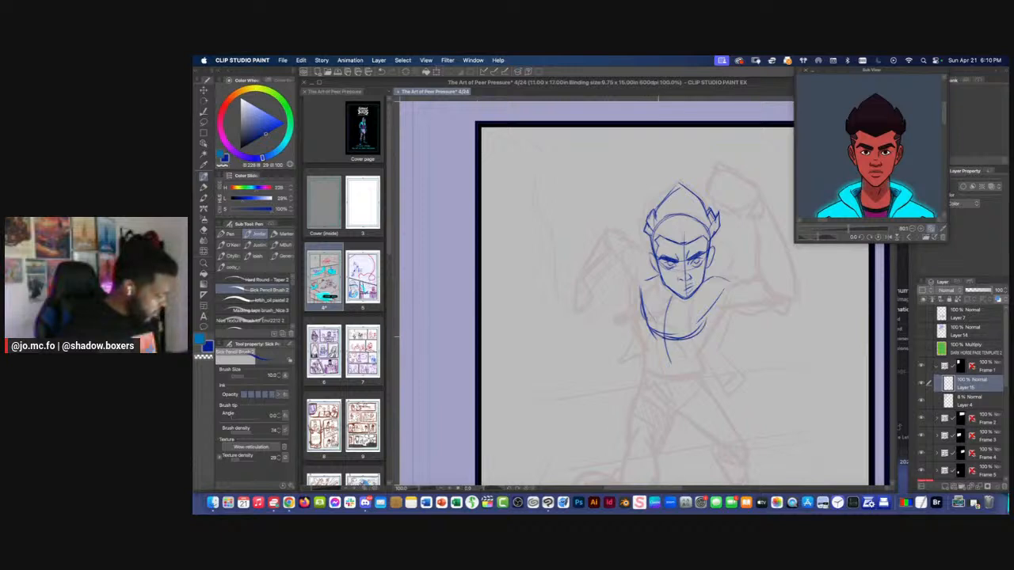
{"action": "mouse_move", "coordinate": [723, 298]}
{"action": "left_mouse_down"}
{"action": "mouse_move", "coordinate": [697, 348]}
{"action": "mouse_move", "coordinate": [648, 326]}
{"action": "mouse_move", "coordinate": [637, 299]}
{"action": "left_mouse_up"}
{"action": "left_click_drag", "start_coordinate": [675, 350], "coordinate": [675, 367]}
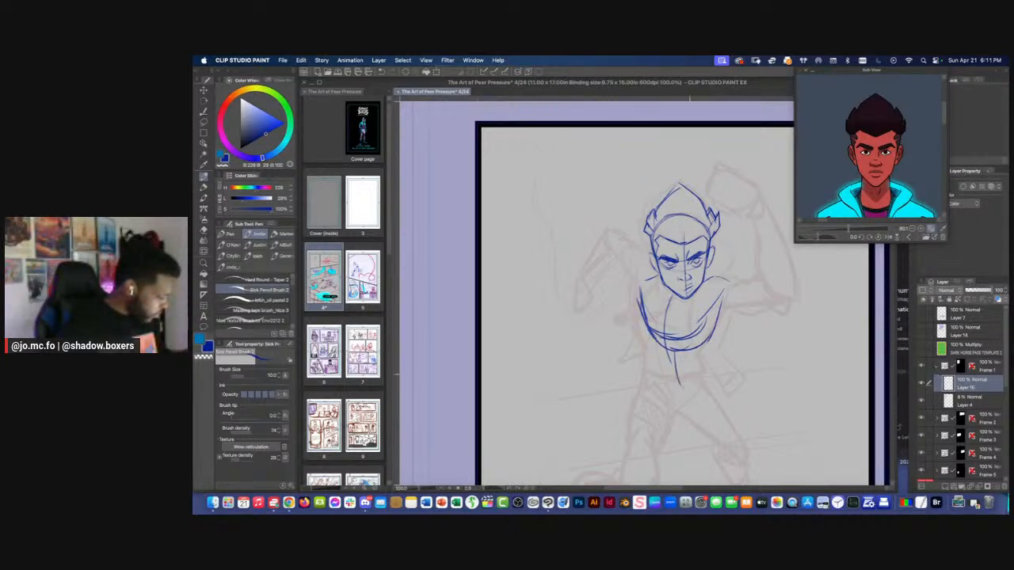
{"action": "key", "text": "super+minus"}
{"action": "key", "text": "super+plus"}
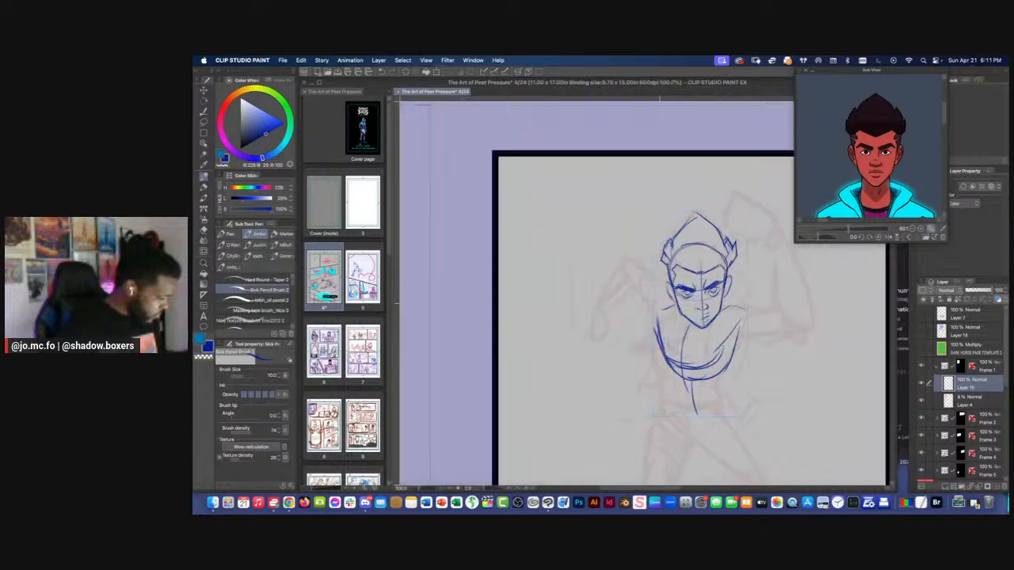
Lasso the rib cage and center line sketch below the head, delete it and clear the selection
{"action": "key", "text": "m"}
{"action": "mouse_move", "coordinate": [672, 308]}
{"action": "left_mouse_down"}
{"action": "mouse_move", "coordinate": [747, 308]}
{"action": "mouse_move", "coordinate": [667, 304]}
{"action": "mouse_move", "coordinate": [689, 369]}
{"action": "left_mouse_up"}
{"action": "key", "text": "Delete"}
{"action": "key", "text": "super+d"}
Redraw the torso's center line and rounded rib cage below the head, and sketch the left-hand shoulder
{"action": "key", "text": "p"}
{"action": "left_click_drag", "start_coordinate": [733, 318], "coordinate": [704, 372]}
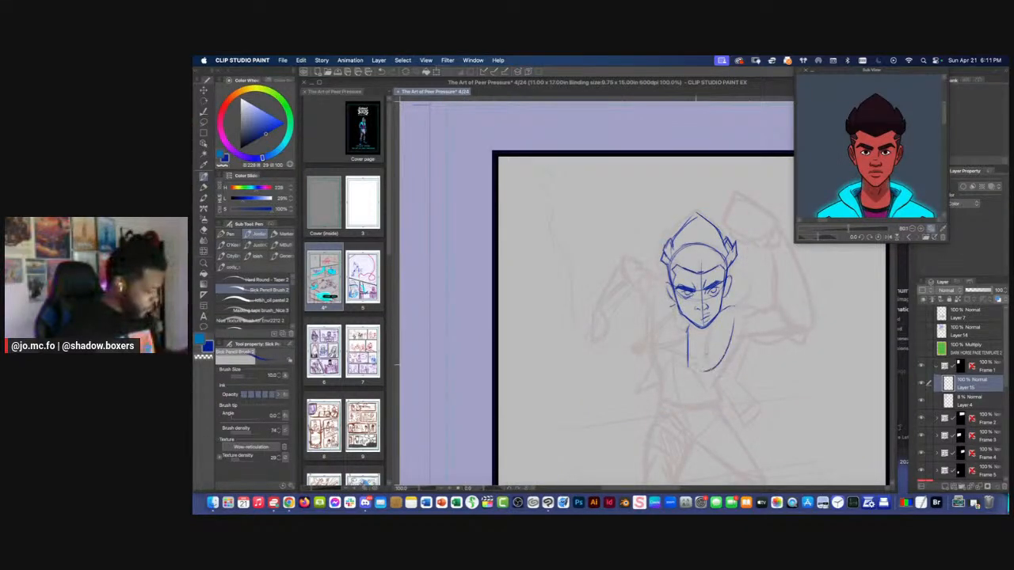
{"action": "mouse_move", "coordinate": [654, 318]}
{"action": "left_mouse_down"}
{"action": "mouse_move", "coordinate": [721, 377]}
{"action": "mouse_move", "coordinate": [655, 346]}
{"action": "left_mouse_up"}
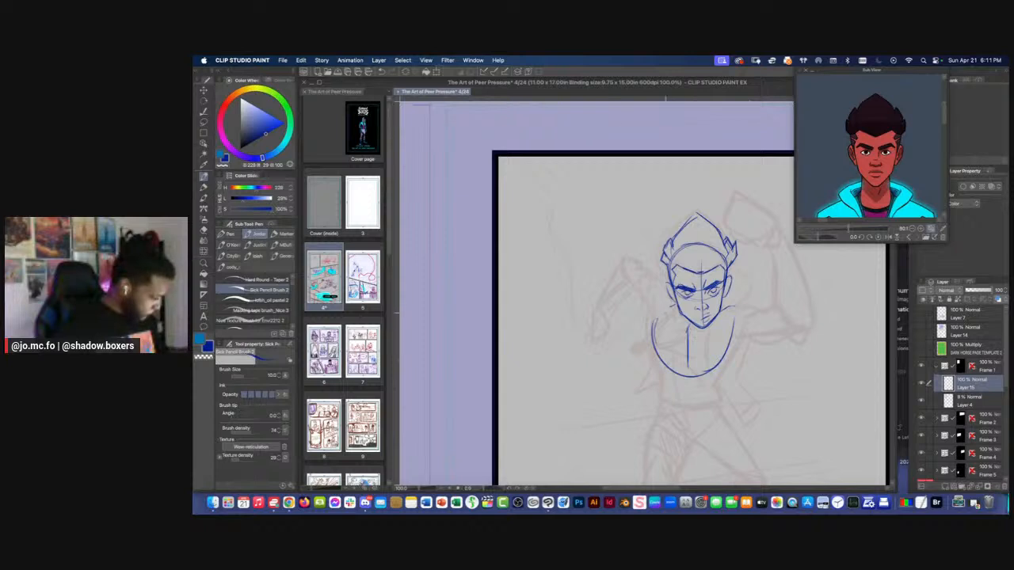
{"action": "mouse_move", "coordinate": [661, 312]}
{"action": "left_mouse_down"}
{"action": "mouse_move", "coordinate": [639, 331]}
{"action": "mouse_move", "coordinate": [640, 313]}
{"action": "left_mouse_up"}
Draw the shoulder, upper arm and bent forearm of the raised right-hand arm over the rough
{"action": "mouse_move", "coordinate": [733, 306]}
{"action": "left_mouse_down"}
{"action": "mouse_move", "coordinate": [754, 312]}
{"action": "mouse_move", "coordinate": [728, 342]}
{"action": "left_mouse_up"}
{"action": "left_click_drag", "start_coordinate": [702, 341], "coordinate": [693, 347]}
{"action": "mouse_move", "coordinate": [769, 339]}
{"action": "left_mouse_down"}
{"action": "mouse_move", "coordinate": [785, 338]}
{"action": "mouse_move", "coordinate": [765, 346]}
{"action": "mouse_move", "coordinate": [794, 334]}
{"action": "left_mouse_up"}
{"action": "left_click_drag", "start_coordinate": [757, 307], "coordinate": [746, 324]}
{"action": "mouse_move", "coordinate": [751, 271]}
{"action": "left_mouse_down"}
{"action": "mouse_move", "coordinate": [752, 317]}
{"action": "mouse_move", "coordinate": [771, 354]}
{"action": "mouse_move", "coordinate": [744, 329]}
{"action": "left_mouse_up"}
{"action": "left_click_drag", "start_coordinate": [762, 255], "coordinate": [790, 328]}
{"action": "left_click_drag", "start_coordinate": [775, 278], "coordinate": [792, 348]}
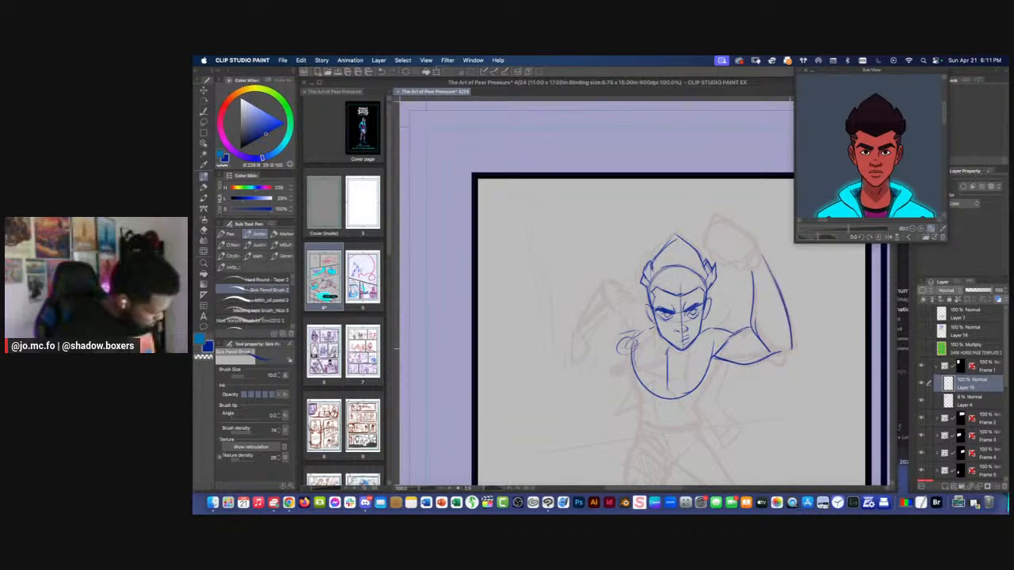
Draw the wrist at the upper end of the raised forearm, joining it to the rough fist
{"action": "mouse_move", "coordinate": [753, 273]}
{"action": "left_mouse_down"}
{"action": "mouse_move", "coordinate": [764, 264]}
{"action": "mouse_move", "coordinate": [754, 262]}
{"action": "left_mouse_up"}
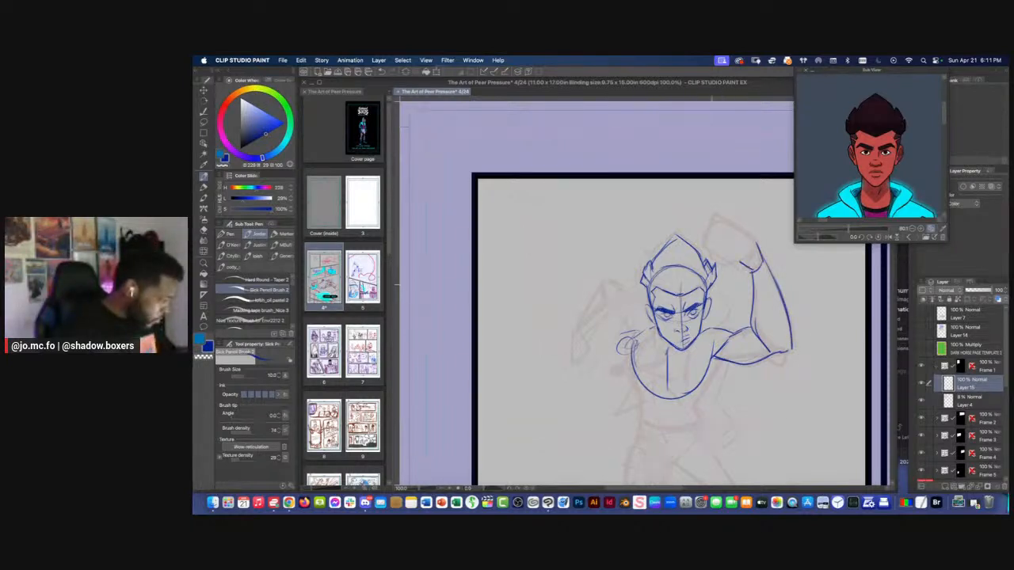
{"action": "key", "text": "e"}
{"action": "key", "text": "p"}
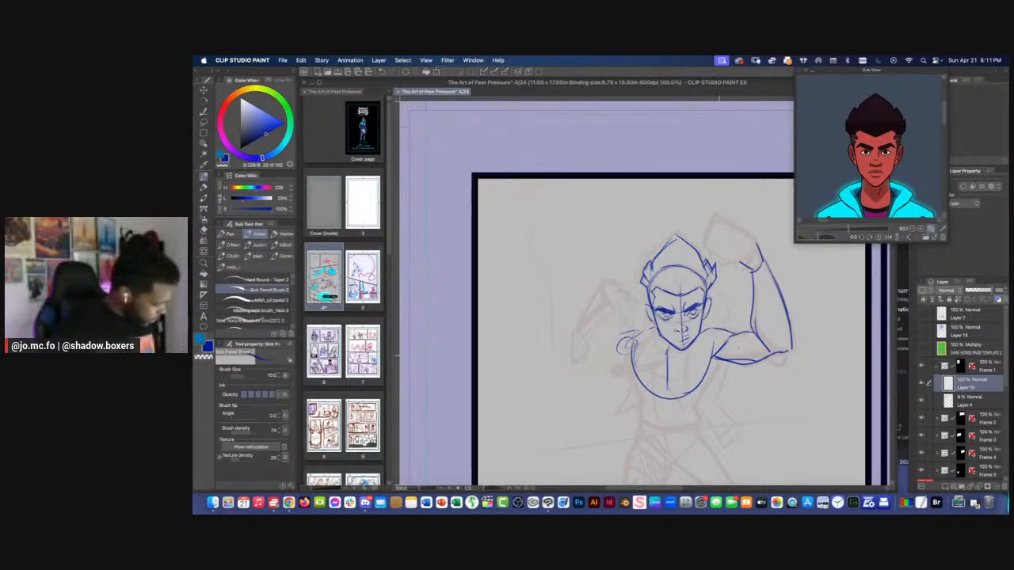
Draw both sides of the abdomen down from the rib cage and close the waist with a rounded curve
{"action": "left_click_drag", "start_coordinate": [721, 358], "coordinate": [708, 392]}
{"action": "key", "text": "super+minus"}
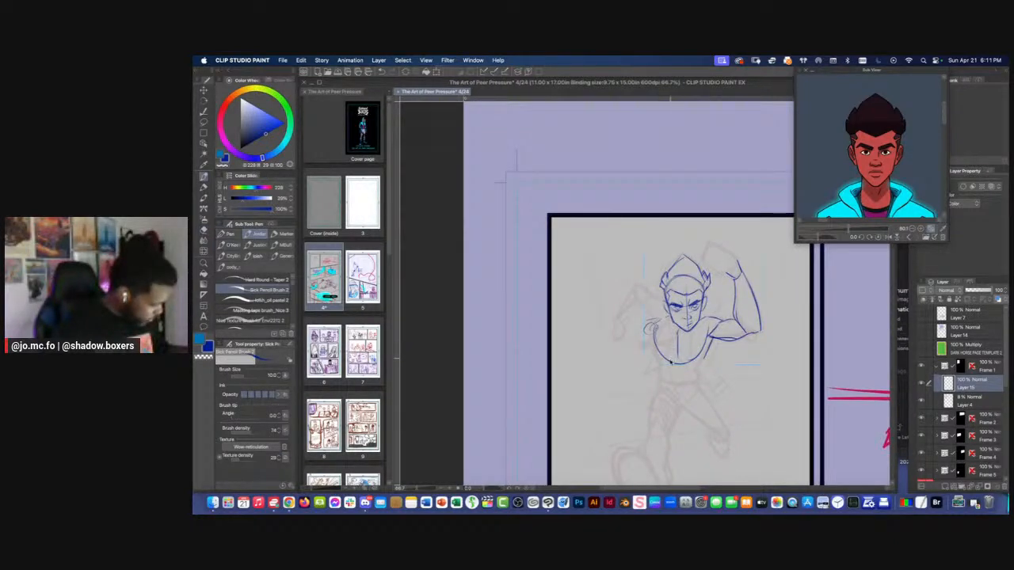
{"action": "key", "text": "super+plus"}
{"action": "mouse_move", "coordinate": [734, 324]}
{"action": "left_mouse_down"}
{"action": "mouse_move", "coordinate": [670, 320]}
{"action": "mouse_move", "coordinate": [709, 330]}
{"action": "mouse_move", "coordinate": [699, 349]}
{"action": "mouse_move", "coordinate": [730, 347]}
{"action": "left_mouse_up"}
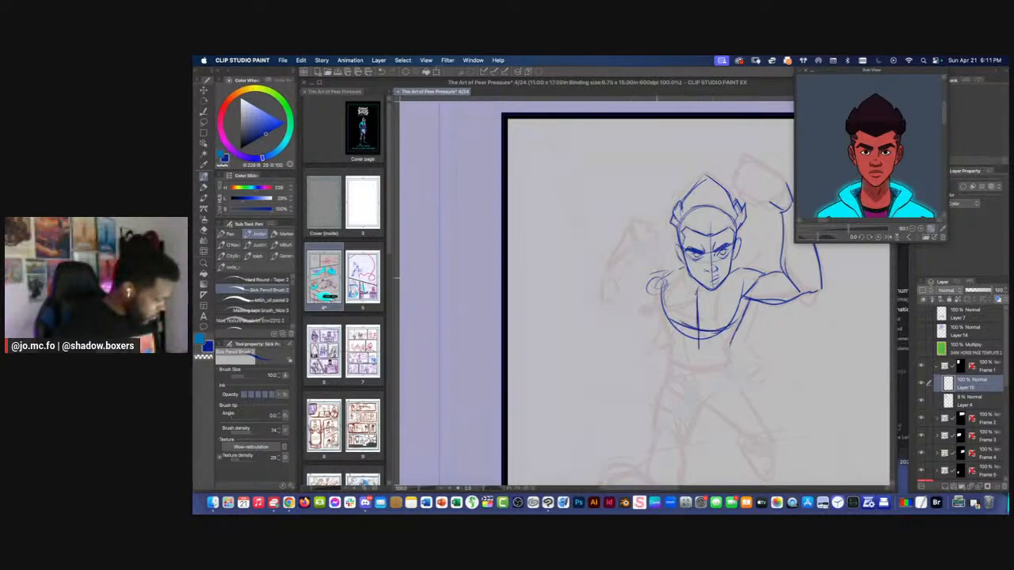
{"action": "mouse_move", "coordinate": [662, 289]}
{"action": "left_mouse_down"}
{"action": "mouse_move", "coordinate": [688, 358]}
{"action": "mouse_move", "coordinate": [707, 368]}
{"action": "mouse_move", "coordinate": [681, 362]}
{"action": "mouse_move", "coordinate": [708, 374]}
{"action": "left_mouse_up"}
Draw the left-hand shoulder, upper arm and bent forearm, ending in a small round hand shape
{"action": "left_click_drag", "start_coordinate": [653, 262], "coordinate": [676, 291]}
{"action": "mouse_move", "coordinate": [676, 291]}
{"action": "left_mouse_down"}
{"action": "mouse_move", "coordinate": [669, 315]}
{"action": "mouse_move", "coordinate": [670, 286]}
{"action": "left_mouse_up"}
{"action": "key", "text": "e"}
{"action": "key", "text": "p"}
{"action": "mouse_move", "coordinate": [682, 284]}
{"action": "left_mouse_down"}
{"action": "mouse_move", "coordinate": [669, 294]}
{"action": "mouse_move", "coordinate": [651, 284]}
{"action": "mouse_move", "coordinate": [614, 347]}
{"action": "left_mouse_up"}
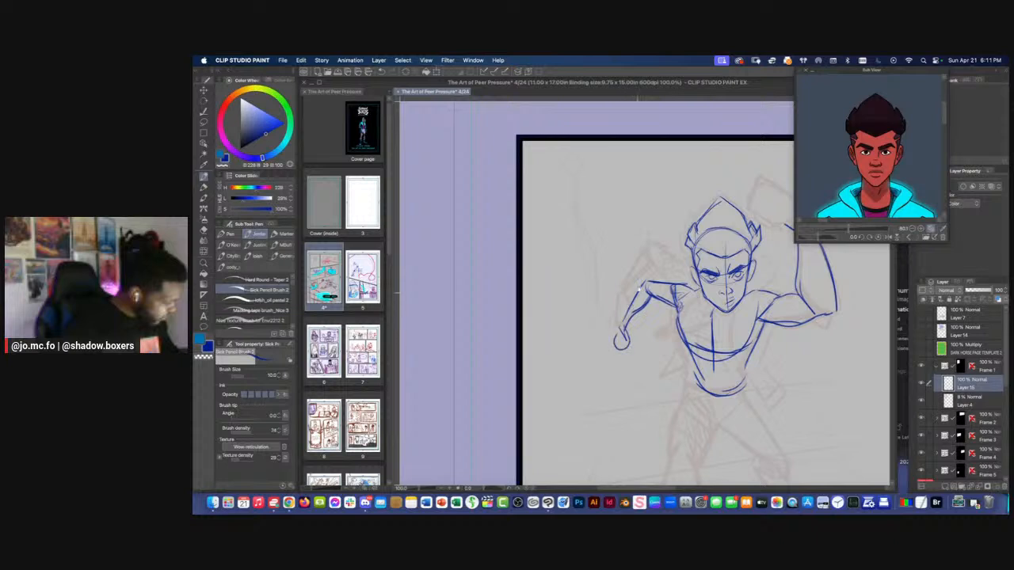
Block in the raised fist above the wrist and sketch the curled fingers along its lower edge
{"action": "left_click_drag", "start_coordinate": [638, 290], "coordinate": [541, 331]}
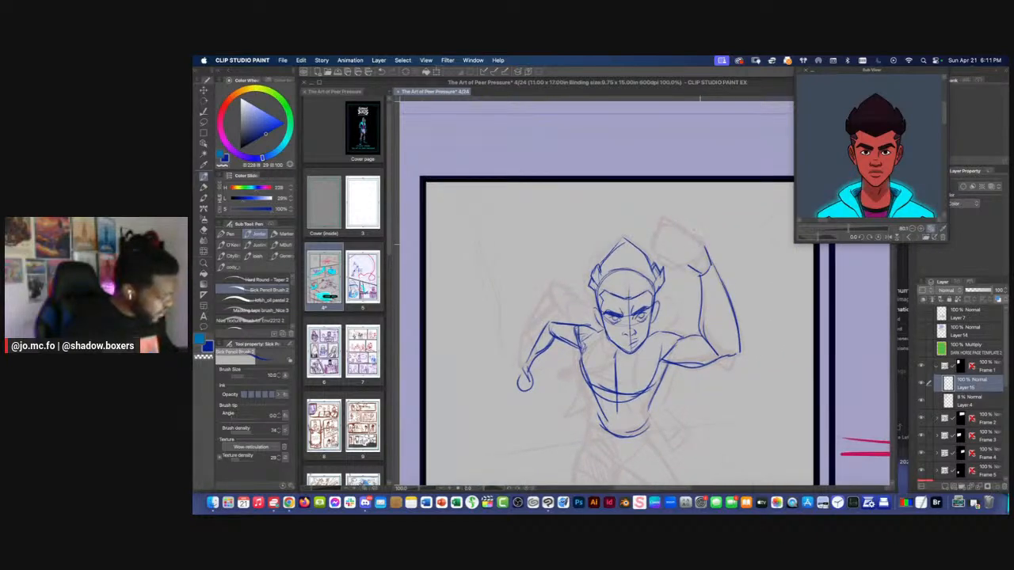
{"action": "mouse_move", "coordinate": [698, 260]}
{"action": "left_mouse_down"}
{"action": "mouse_move", "coordinate": [667, 225]}
{"action": "mouse_move", "coordinate": [657, 250]}
{"action": "left_mouse_up"}
{"action": "mouse_move", "coordinate": [654, 250]}
{"action": "left_mouse_down"}
{"action": "mouse_move", "coordinate": [683, 261]}
{"action": "mouse_move", "coordinate": [665, 255]}
{"action": "mouse_move", "coordinate": [698, 240]}
{"action": "mouse_move", "coordinate": [656, 247]}
{"action": "left_mouse_up"}
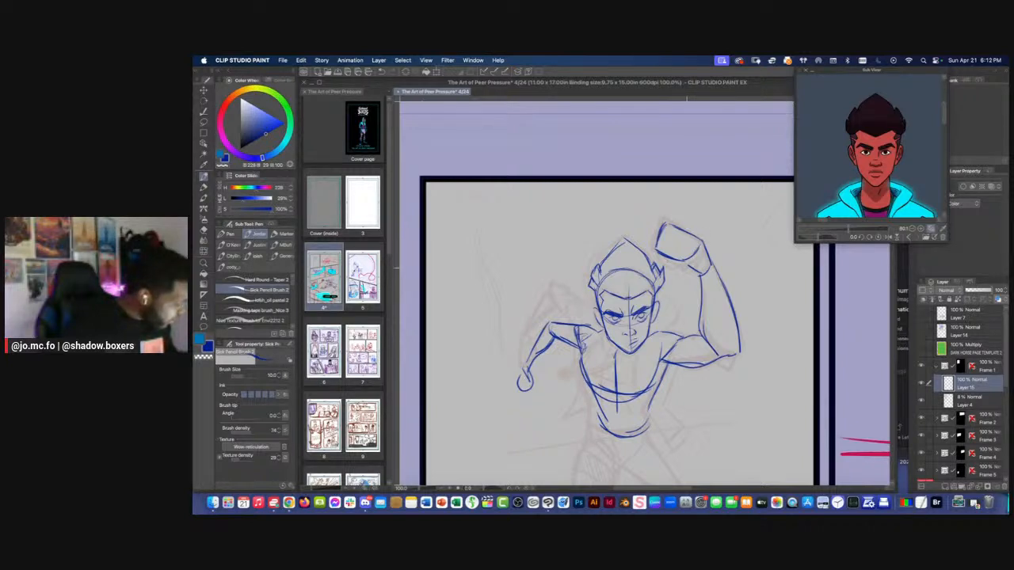
{"action": "mouse_move", "coordinate": [698, 276]}
{"action": "left_mouse_down"}
{"action": "mouse_move", "coordinate": [672, 273]}
{"action": "mouse_move", "coordinate": [668, 261]}
{"action": "left_mouse_up"}
{"action": "mouse_move", "coordinate": [671, 259]}
{"action": "left_mouse_down"}
{"action": "mouse_move", "coordinate": [660, 255]}
{"action": "mouse_move", "coordinate": [679, 269]}
{"action": "left_mouse_up"}
{"action": "key", "text": "super+minus"}
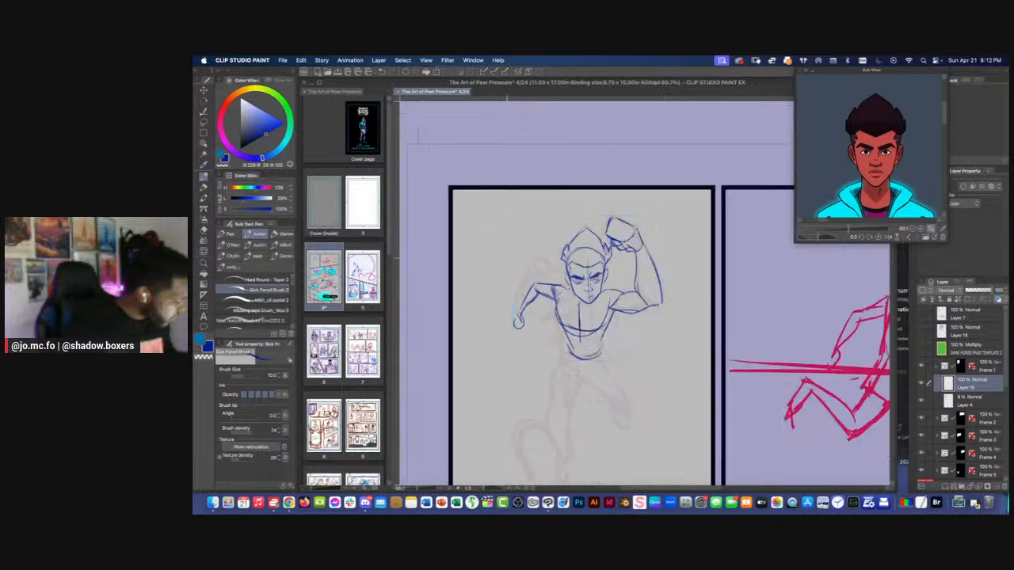
{"action": "left_click_drag", "start_coordinate": [572, 313], "coordinate": [632, 279]}
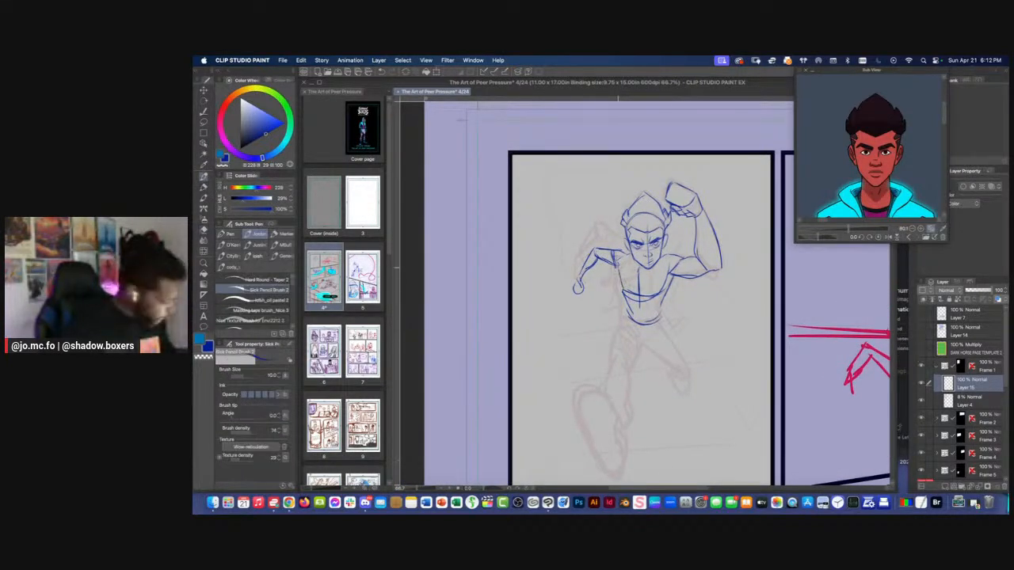
Reinforce the left-hand side of the chest and shoulder with the pencil brush at size 12
{"action": "mouse_move", "coordinate": [618, 267]}
{"action": "left_mouse_down"}
{"action": "mouse_move", "coordinate": [626, 295]}
{"action": "mouse_move", "coordinate": [623, 287]}
{"action": "left_mouse_up"}
{"action": "key", "text": "]"}
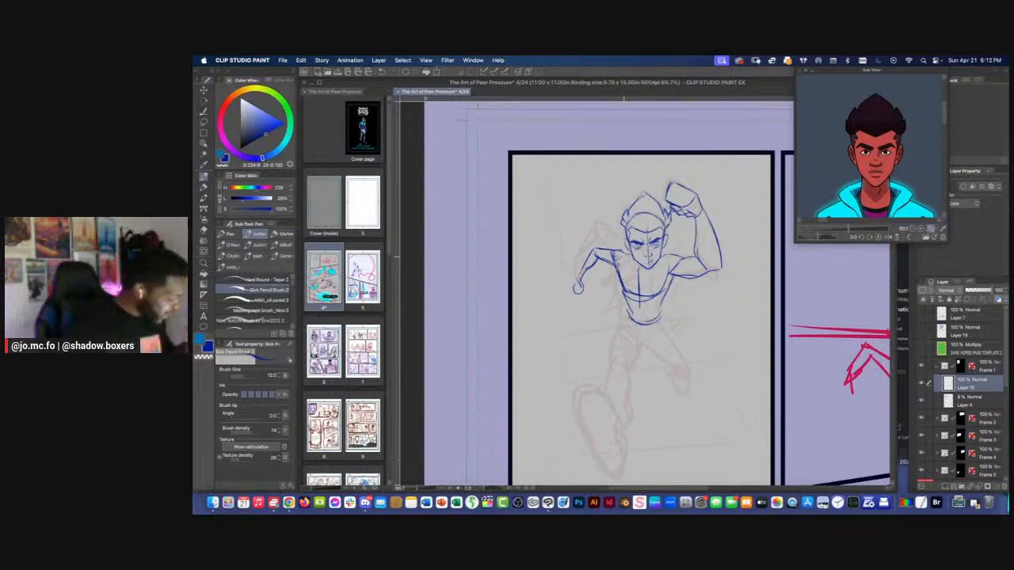
{"action": "scroll", "coordinate": [624, 252], "scroll_direction": "up", "scroll_amount": 1}
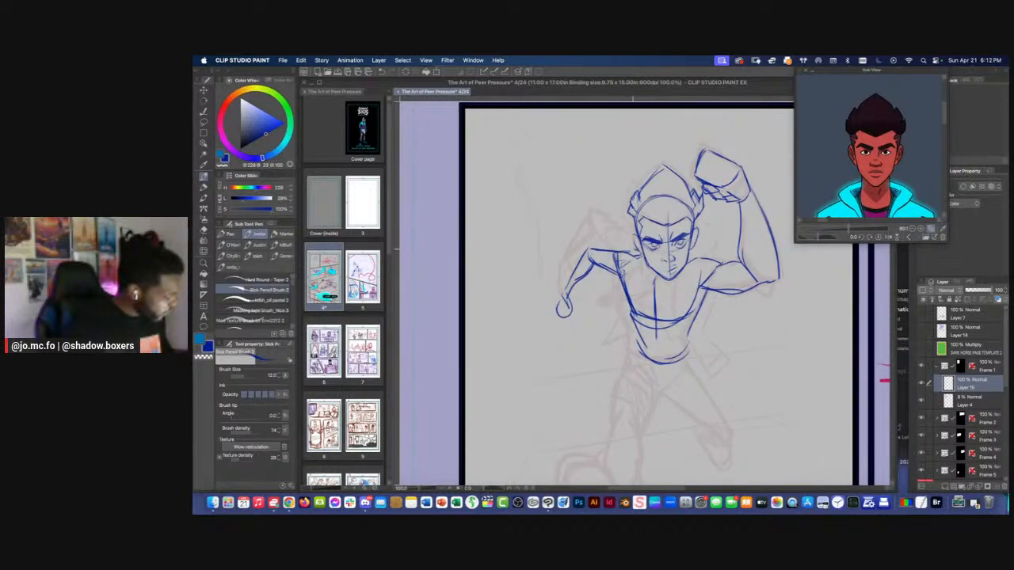
{"action": "mouse_move", "coordinate": [633, 250]}
{"action": "left_mouse_down"}
{"action": "mouse_move", "coordinate": [621, 252]}
{"action": "mouse_move", "coordinate": [639, 251]}
{"action": "mouse_move", "coordinate": [640, 263]}
{"action": "left_mouse_up"}
{"action": "key", "text": "e"}
{"action": "key", "text": "p"}
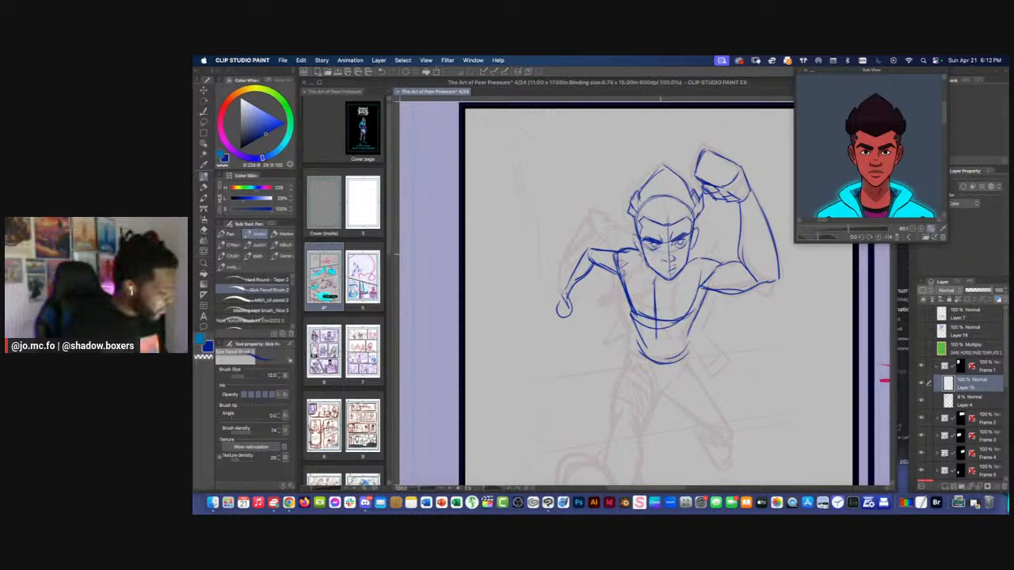
Set the pencil brush to size 10, then add neck and collarbone lines and shape the left-hand arm's hand
{"action": "key", "text": "["}
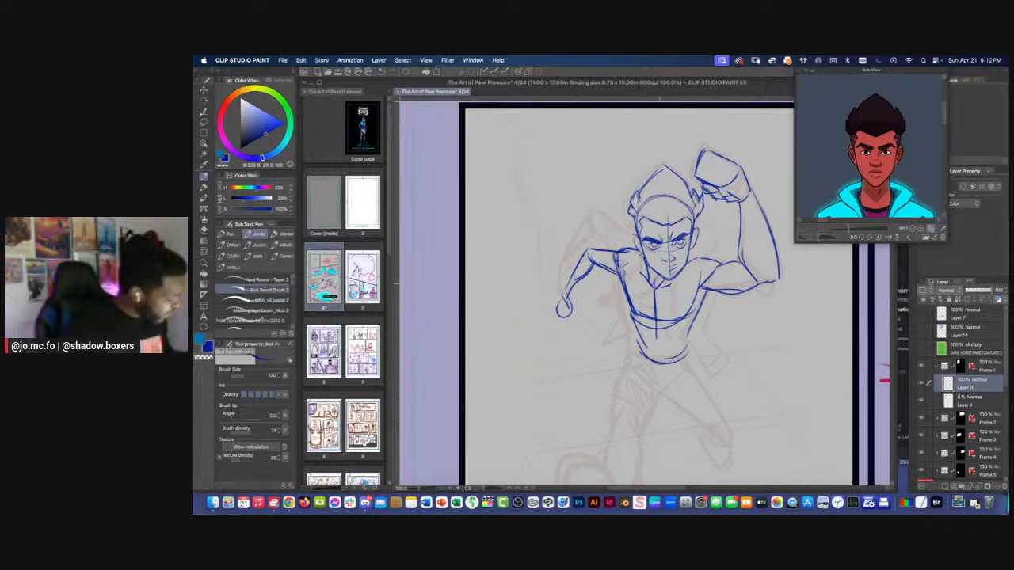
{"action": "left_click_drag", "start_coordinate": [637, 236], "coordinate": [638, 251]}
{"action": "mouse_move", "coordinate": [561, 270]}
{"action": "left_mouse_down"}
{"action": "mouse_move", "coordinate": [589, 254]}
{"action": "mouse_move", "coordinate": [590, 301]}
{"action": "left_mouse_up"}
{"action": "left_click_drag", "start_coordinate": [600, 280], "coordinate": [591, 305]}
Refine the raised fist with a firmer knuckle outline, a dividing line across its back and curled finger shapes
{"action": "mouse_move", "coordinate": [668, 218]}
{"action": "left_mouse_down"}
{"action": "mouse_move", "coordinate": [650, 229]}
{"action": "mouse_move", "coordinate": [671, 285]}
{"action": "mouse_move", "coordinate": [666, 279]}
{"action": "mouse_move", "coordinate": [694, 284]}
{"action": "mouse_move", "coordinate": [649, 272]}
{"action": "left_mouse_up"}
{"action": "scroll", "coordinate": [706, 221], "scroll_direction": "up", "scroll_amount": 3}
{"action": "key", "text": "e"}
{"action": "key", "text": "p"}
{"action": "left_click_drag", "start_coordinate": [649, 273], "coordinate": [696, 287]}
{"action": "mouse_move", "coordinate": [708, 238]}
{"action": "left_mouse_down"}
{"action": "mouse_move", "coordinate": [698, 252]}
{"action": "mouse_move", "coordinate": [700, 239]}
{"action": "mouse_move", "coordinate": [665, 257]}
{"action": "mouse_move", "coordinate": [671, 219]}
{"action": "mouse_move", "coordinate": [700, 237]}
{"action": "mouse_move", "coordinate": [653, 209]}
{"action": "mouse_move", "coordinate": [641, 218]}
{"action": "left_mouse_up"}
{"action": "mouse_move", "coordinate": [649, 209]}
{"action": "left_mouse_down"}
{"action": "mouse_move", "coordinate": [683, 217]}
{"action": "mouse_move", "coordinate": [707, 242]}
{"action": "mouse_move", "coordinate": [646, 208]}
{"action": "left_mouse_up"}
{"action": "left_click_drag", "start_coordinate": [648, 208], "coordinate": [631, 253]}
{"action": "key", "text": "super+minus"}
{"action": "key", "text": "super+plus"}
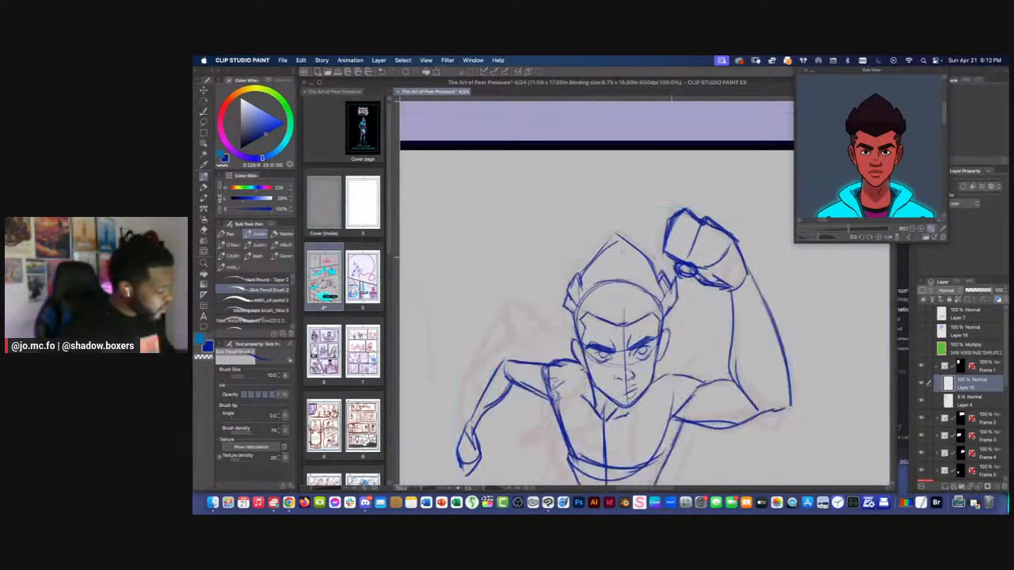
Add the thumb-side detail to the raised fist, erase stray lines below the fingers and redraw them
{"action": "left_click_drag", "start_coordinate": [727, 259], "coordinate": [729, 276]}
{"action": "mouse_move", "coordinate": [730, 273]}
{"action": "left_mouse_down"}
{"action": "mouse_move", "coordinate": [698, 279]}
{"action": "mouse_move", "coordinate": [732, 277]}
{"action": "left_mouse_up"}
{"action": "key", "text": "e"}
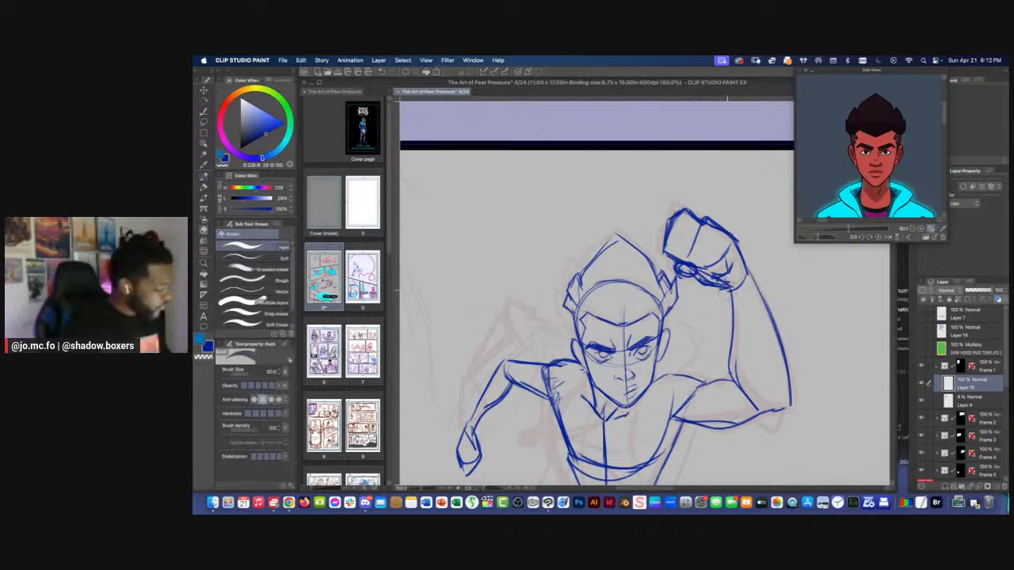
{"action": "mouse_move", "coordinate": [712, 280]}
{"action": "left_mouse_down"}
{"action": "mouse_move", "coordinate": [730, 286]}
{"action": "mouse_move", "coordinate": [730, 247]}
{"action": "mouse_move", "coordinate": [707, 290]}
{"action": "left_mouse_up"}
{"action": "key", "text": "p"}
{"action": "left_click_drag", "start_coordinate": [716, 275], "coordinate": [685, 282]}
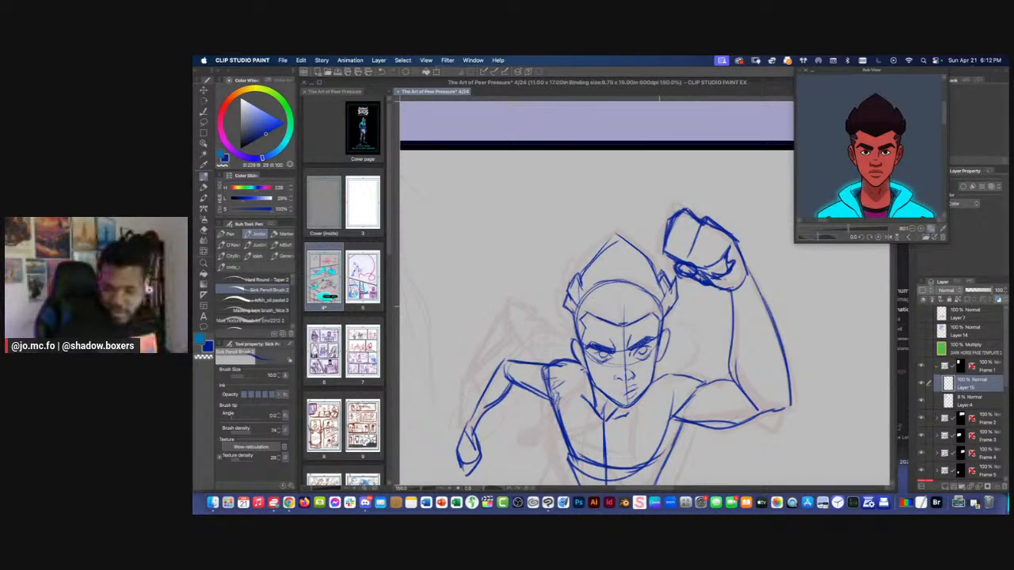
Examine the drawn upper body against the rough legs at several magnifications
{"action": "left_click_drag", "start_coordinate": [659, 307], "coordinate": [670, 281], "text": "space"}
{"action": "key", "text": "super+minus"}
{"action": "left_click_drag", "start_coordinate": [584, 294], "coordinate": [583, 249]}
{"action": "key", "text": "super+plus"}
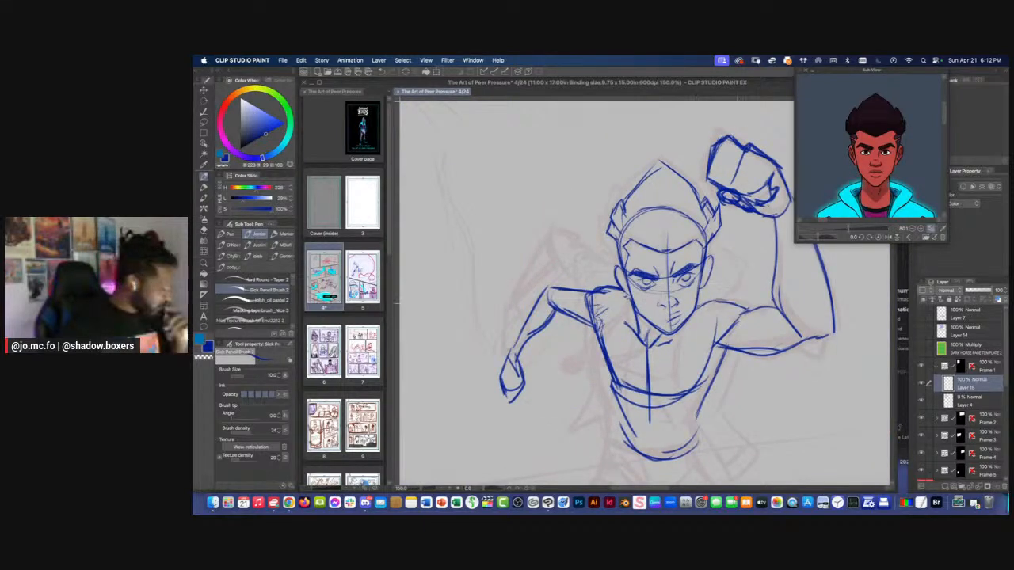
{"action": "key", "text": "super+minus"}
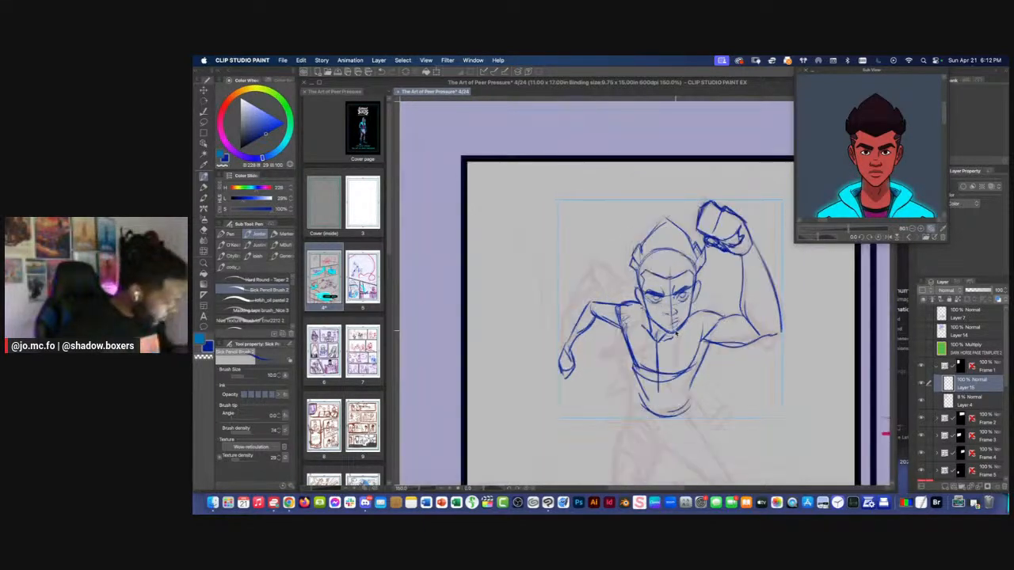
{"action": "key", "text": "super+minus"}
{"action": "key", "text": "super+minus"}
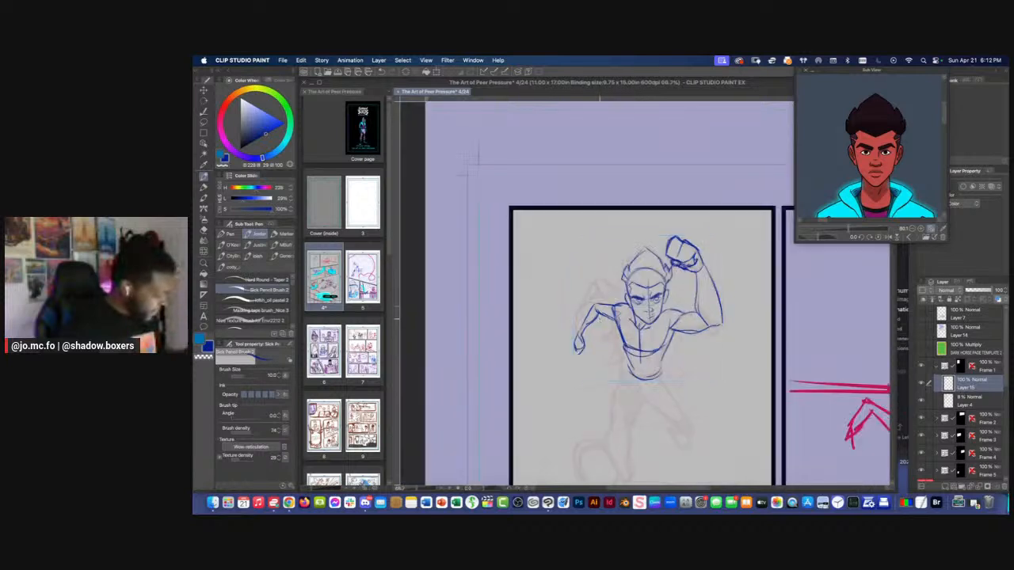
{"action": "left_click_drag", "start_coordinate": [604, 320], "coordinate": [622, 238]}
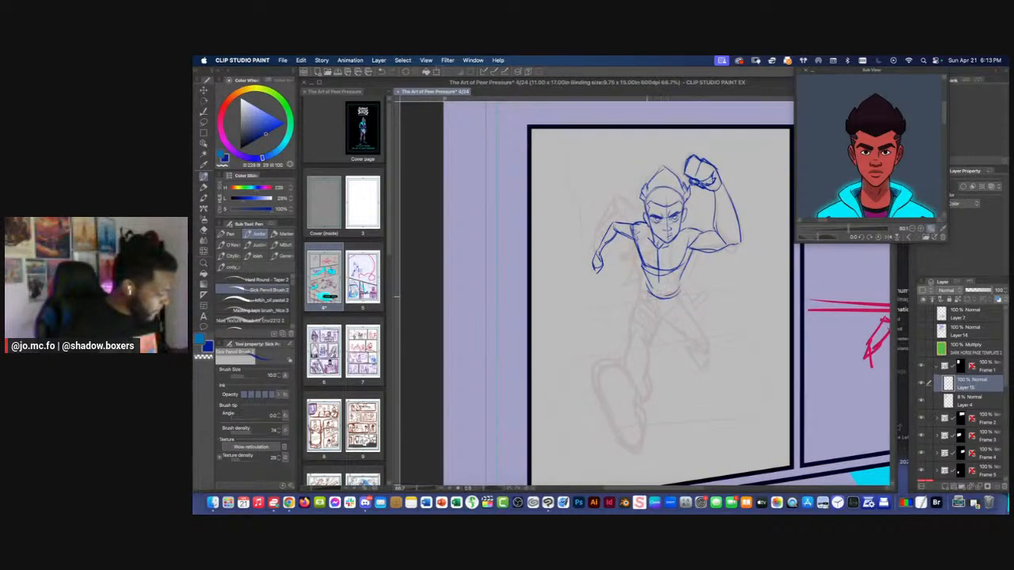
{"action": "left_click_drag", "start_coordinate": [636, 341], "coordinate": [678, 281]}
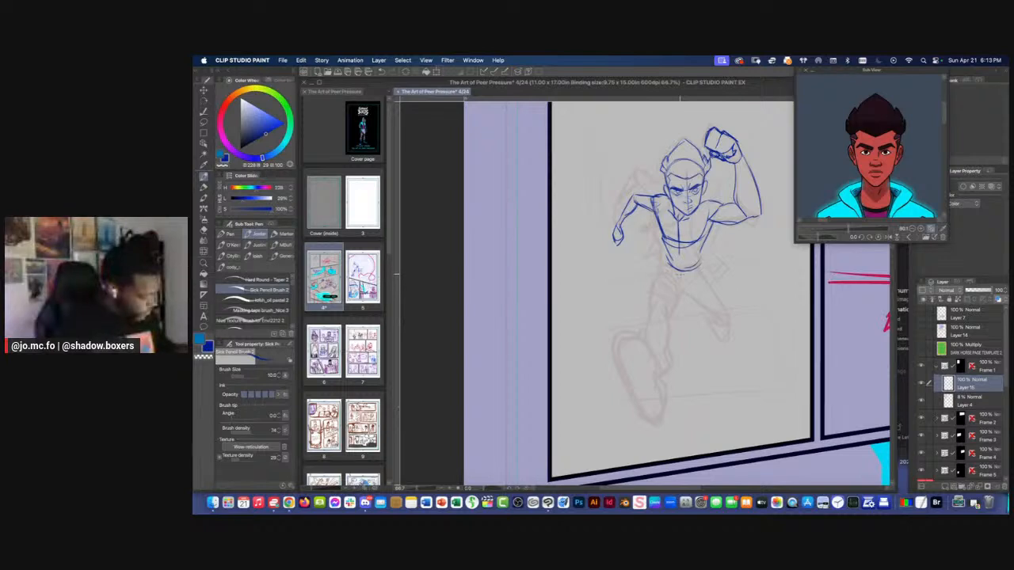
Draw the front leg's hip, thigh, circular knee and shin line with the pencil brush at size 12
{"action": "key", "text": "]"}
{"action": "mouse_move", "coordinate": [685, 273]}
{"action": "left_mouse_down"}
{"action": "mouse_move", "coordinate": [662, 264]}
{"action": "mouse_move", "coordinate": [679, 296]}
{"action": "mouse_move", "coordinate": [676, 349]}
{"action": "left_mouse_up"}
{"action": "left_click_drag", "start_coordinate": [666, 258], "coordinate": [660, 301]}
{"action": "left_click_drag", "start_coordinate": [662, 263], "coordinate": [663, 304]}
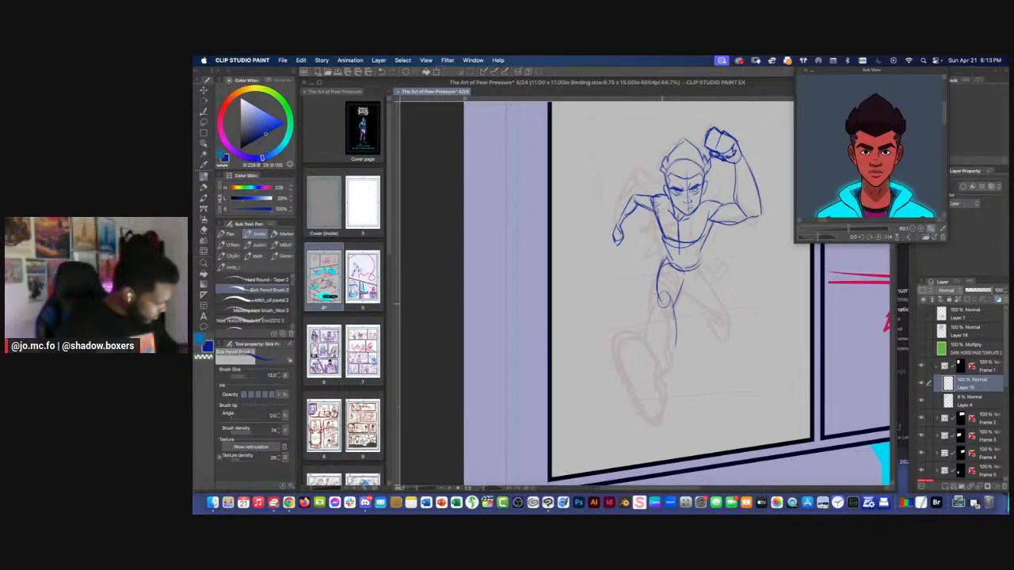
{"action": "left_click_drag", "start_coordinate": [652, 207], "coordinate": [669, 250]}
{"action": "key", "text": "e"}
{"action": "key", "text": "p"}
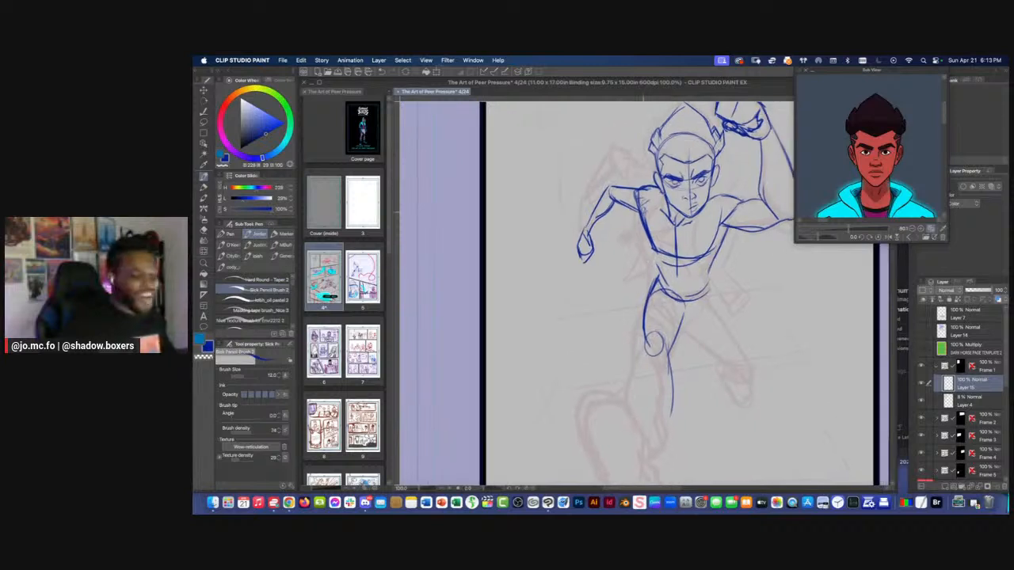
Compare the pencilled figure with the faint rough by viewing the whole panel and toggling the pencil layer's visibility
{"action": "mouse_move", "coordinate": [650, 240]}
{"action": "left_mouse_down"}
{"action": "mouse_move", "coordinate": [660, 286]}
{"action": "mouse_move", "coordinate": [656, 252]}
{"action": "left_mouse_up"}
{"action": "scroll", "coordinate": [612, 188], "scroll_direction": "down", "scroll_amount": 5}
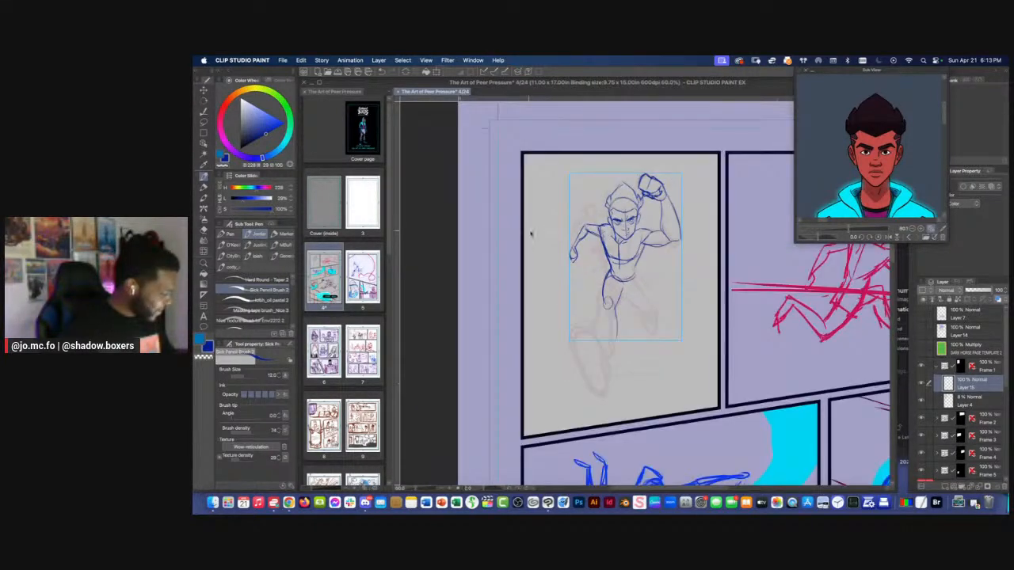
{"action": "scroll", "coordinate": [534, 233], "scroll_direction": "up", "scroll_amount": 2}
{"action": "left_click_drag", "start_coordinate": [589, 247], "coordinate": [598, 262]}
{"action": "key", "text": "super+plus"}
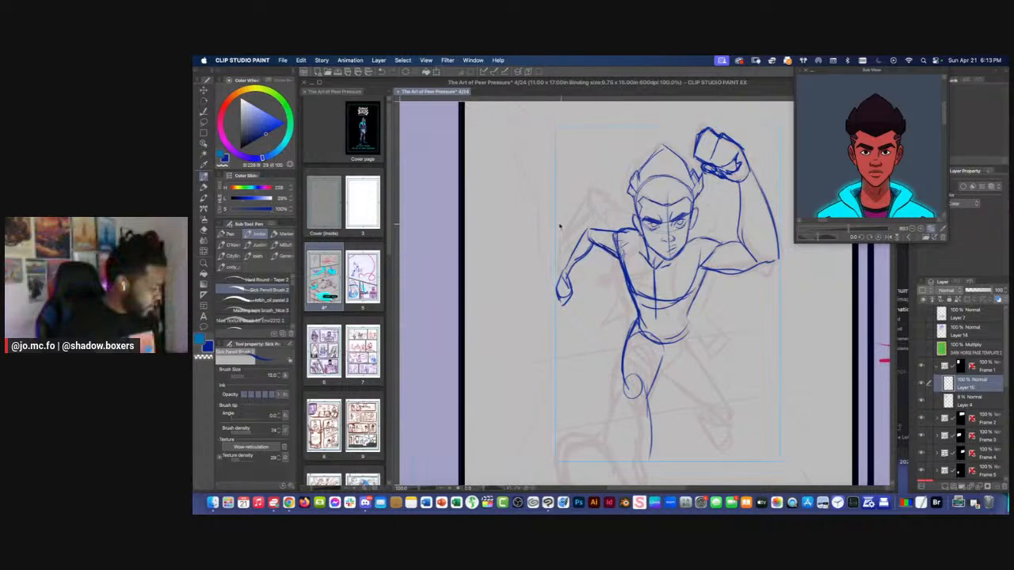
{"action": "key", "text": "super+minus"}
{"action": "key", "text": "super+minus"}
{"action": "left_click_drag", "start_coordinate": [501, 223], "coordinate": [552, 260]}
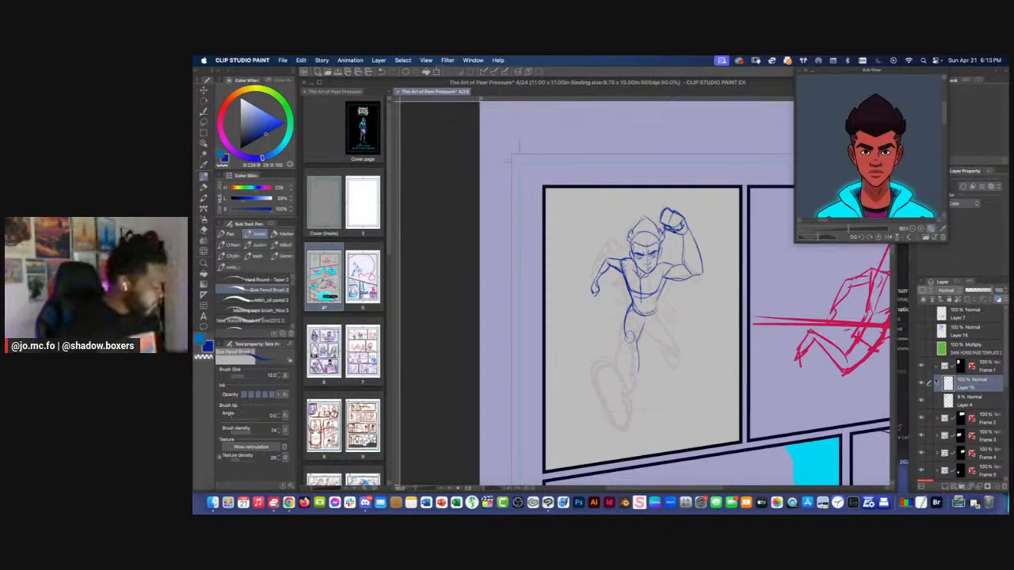
{"action": "left_click", "coordinate": [921, 384]}
{"action": "left_click", "coordinate": [920, 384]}
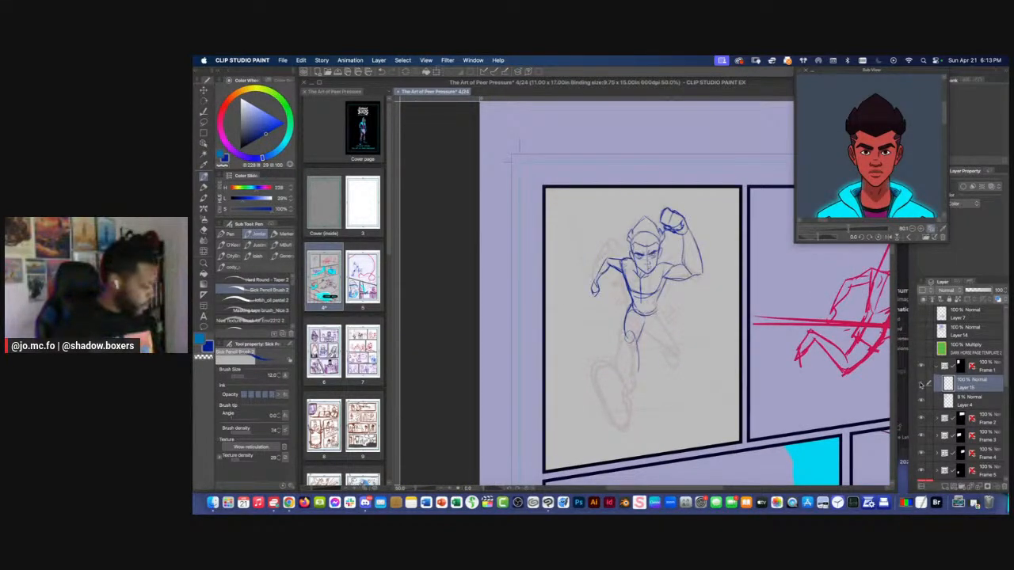
{"action": "left_click", "coordinate": [921, 385]}
{"action": "left_click", "coordinate": [921, 385]}
{"action": "left_click", "coordinate": [922, 385]}
{"action": "left_click", "coordinate": [923, 384]}
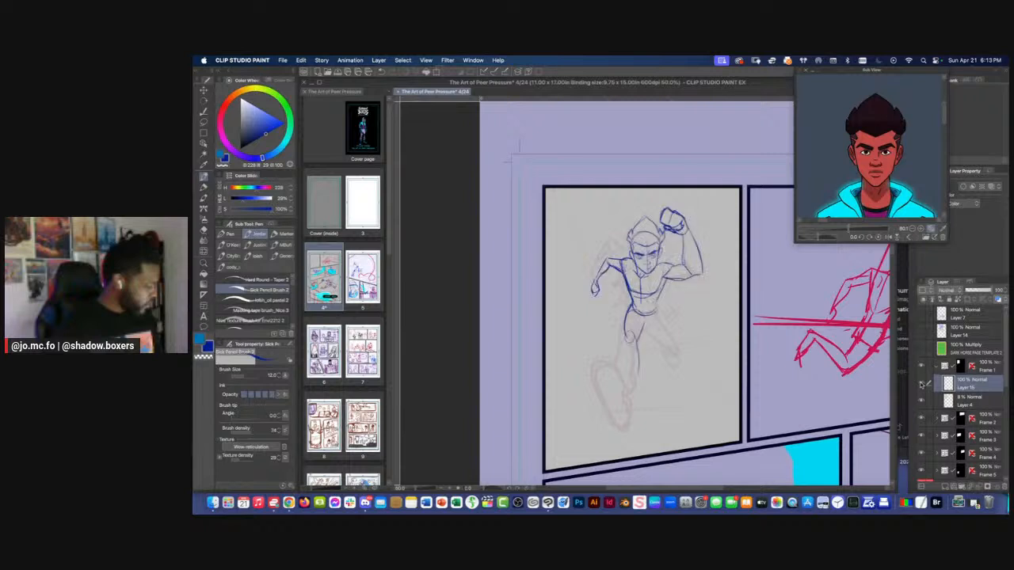
Draw the right-hand hip and both contours of the back leg's thigh down to the knee
{"action": "key", "text": "super+equal"}
{"action": "key", "text": "super+equal"}
{"action": "left_click_drag", "start_coordinate": [604, 303], "coordinate": [623, 252]}
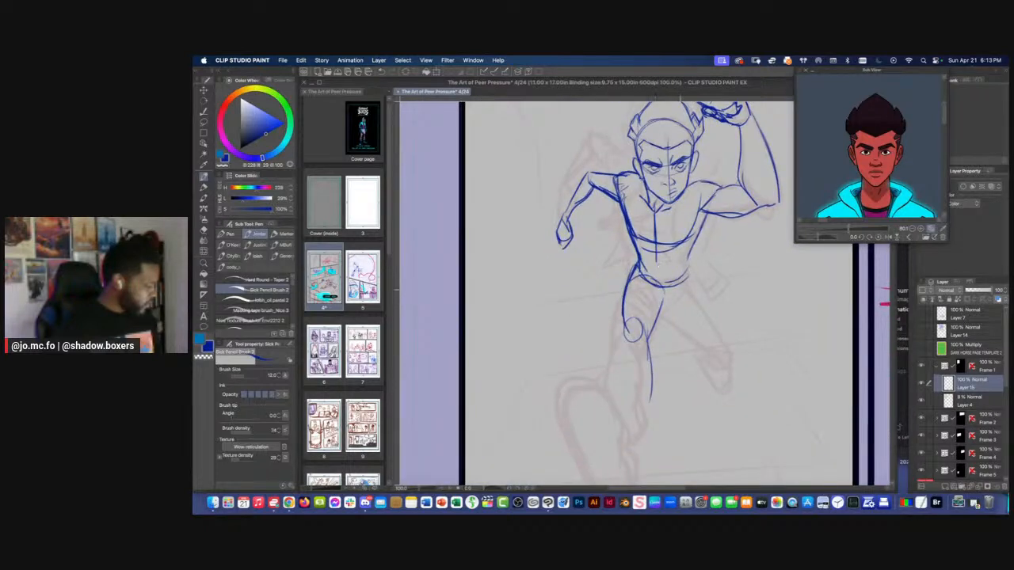
{"action": "mouse_move", "coordinate": [688, 282]}
{"action": "left_mouse_down"}
{"action": "mouse_move", "coordinate": [661, 314]}
{"action": "mouse_move", "coordinate": [712, 300]}
{"action": "left_mouse_up"}
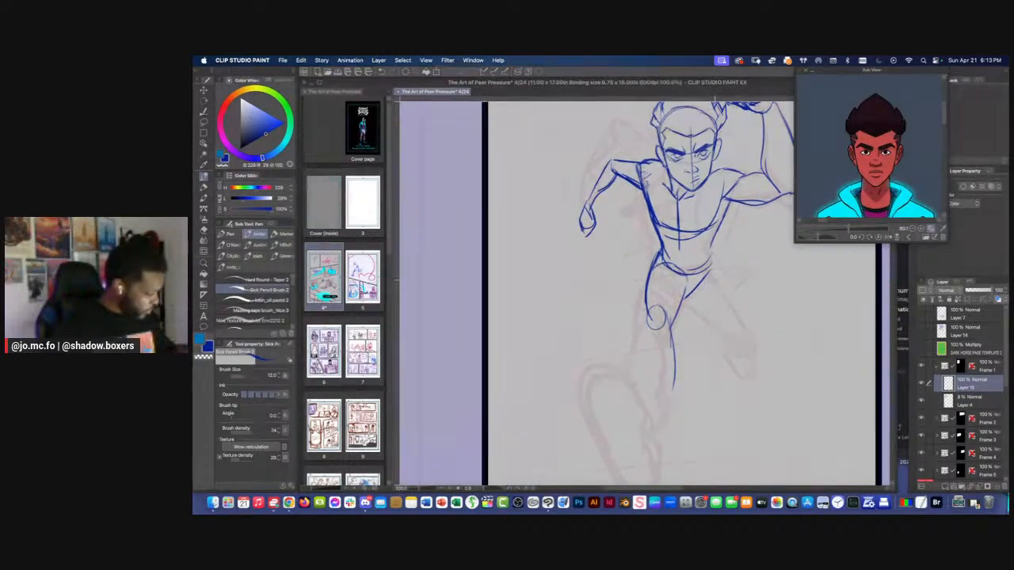
{"action": "left_click_drag", "start_coordinate": [705, 266], "coordinate": [747, 341]}
{"action": "mouse_move", "coordinate": [686, 300]}
{"action": "left_mouse_down"}
{"action": "mouse_move", "coordinate": [742, 339]}
{"action": "mouse_move", "coordinate": [735, 335]}
{"action": "left_mouse_up"}
Bring the full-body costume and boots into view in the character reference image
{"action": "key", "text": "super+minus"}
{"action": "left_click_drag", "start_coordinate": [634, 281], "coordinate": [686, 268]}
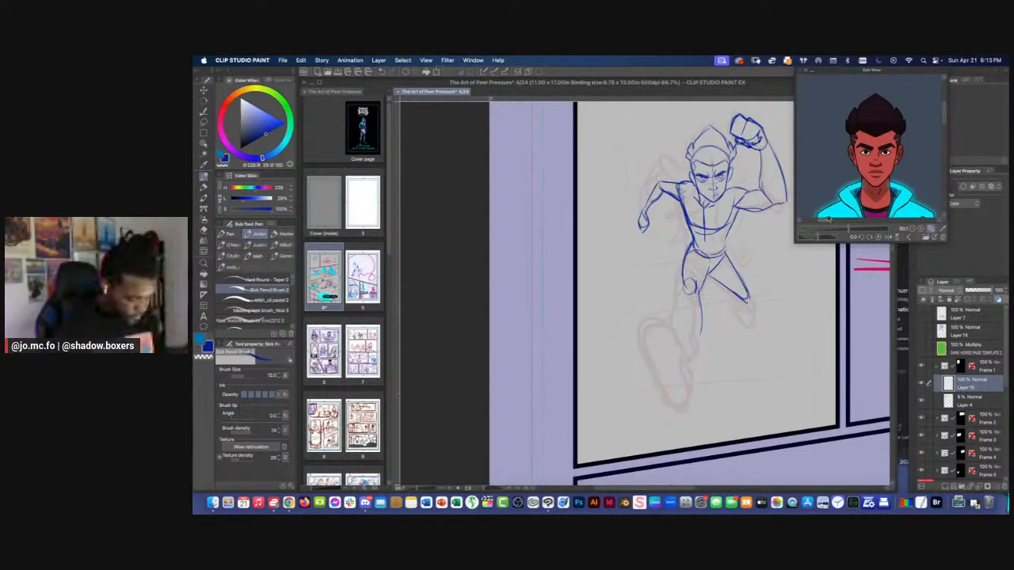
{"action": "left_click_drag", "start_coordinate": [943, 111], "coordinate": [941, 141]}
{"action": "left_click_drag", "start_coordinate": [842, 226], "coordinate": [836, 230]}
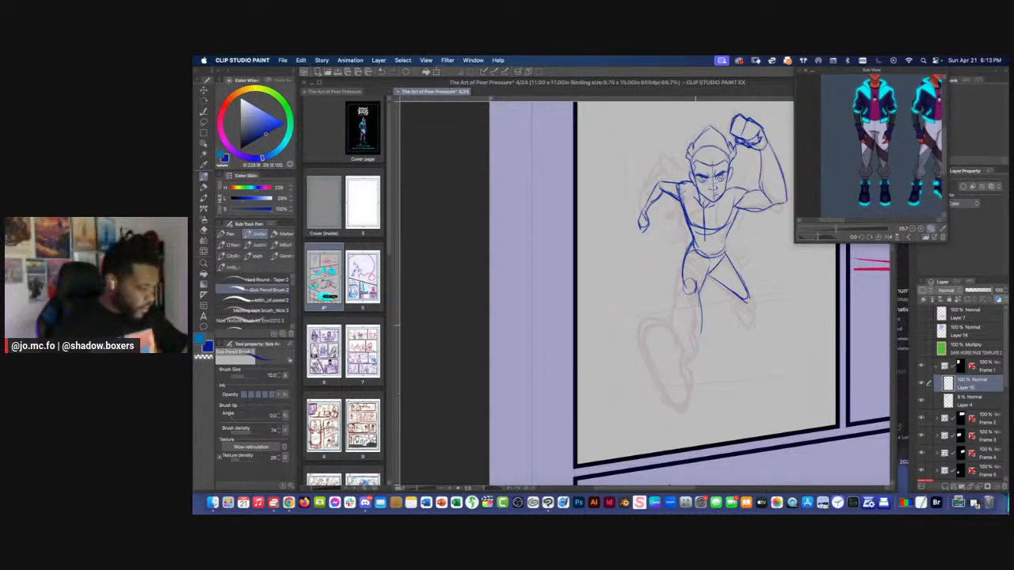
Draw the front leg's calf and ankle below the knee and rough in an oval foot, undoing unwanted strokes
{"action": "left_click_drag", "start_coordinate": [700, 293], "coordinate": [688, 354]}
{"action": "mouse_move", "coordinate": [700, 298]}
{"action": "left_mouse_down"}
{"action": "mouse_move", "coordinate": [694, 333]}
{"action": "mouse_move", "coordinate": [682, 298]}
{"action": "mouse_move", "coordinate": [680, 356]}
{"action": "mouse_move", "coordinate": [668, 309]}
{"action": "left_mouse_up"}
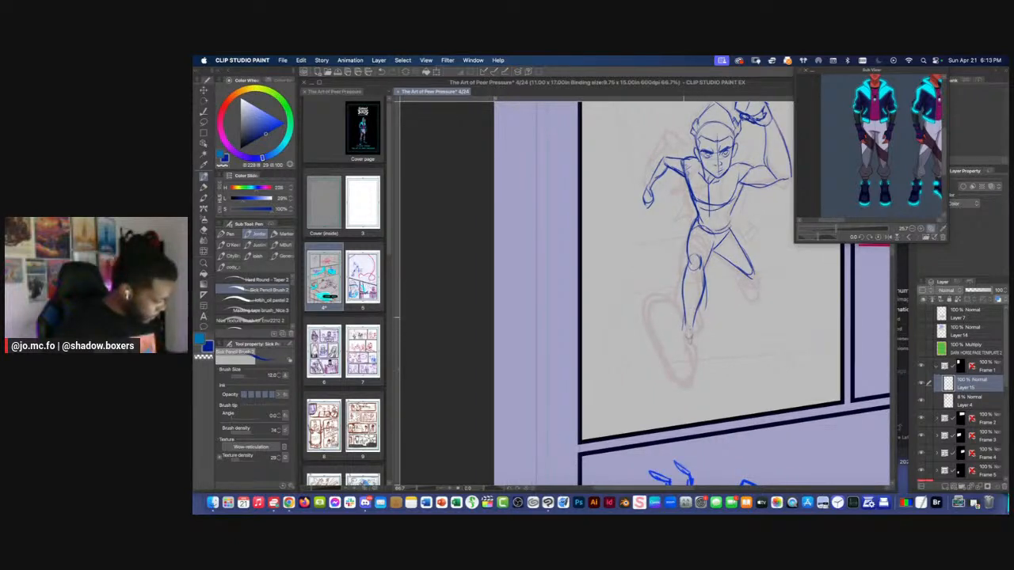
{"action": "mouse_move", "coordinate": [687, 316]}
{"action": "left_mouse_down"}
{"action": "mouse_move", "coordinate": [701, 356]}
{"action": "mouse_move", "coordinate": [689, 367]}
{"action": "mouse_move", "coordinate": [674, 312]}
{"action": "mouse_move", "coordinate": [697, 336]}
{"action": "mouse_move", "coordinate": [668, 329]}
{"action": "mouse_move", "coordinate": [678, 350]}
{"action": "mouse_move", "coordinate": [667, 324]}
{"action": "left_mouse_up"}
{"action": "key", "text": "super+z"}
{"action": "key", "text": "super+z"}
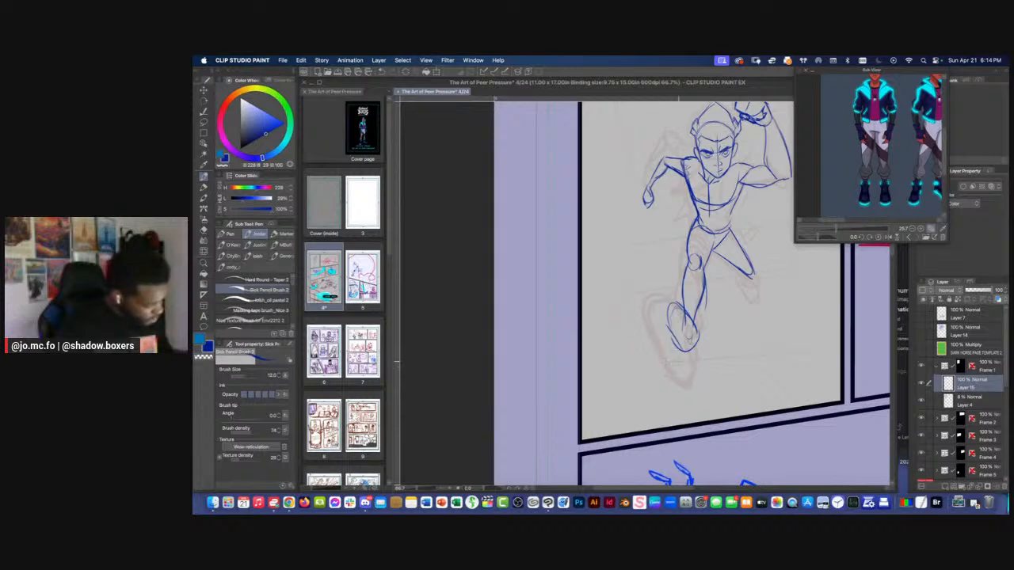
{"action": "key", "text": "Tab"}
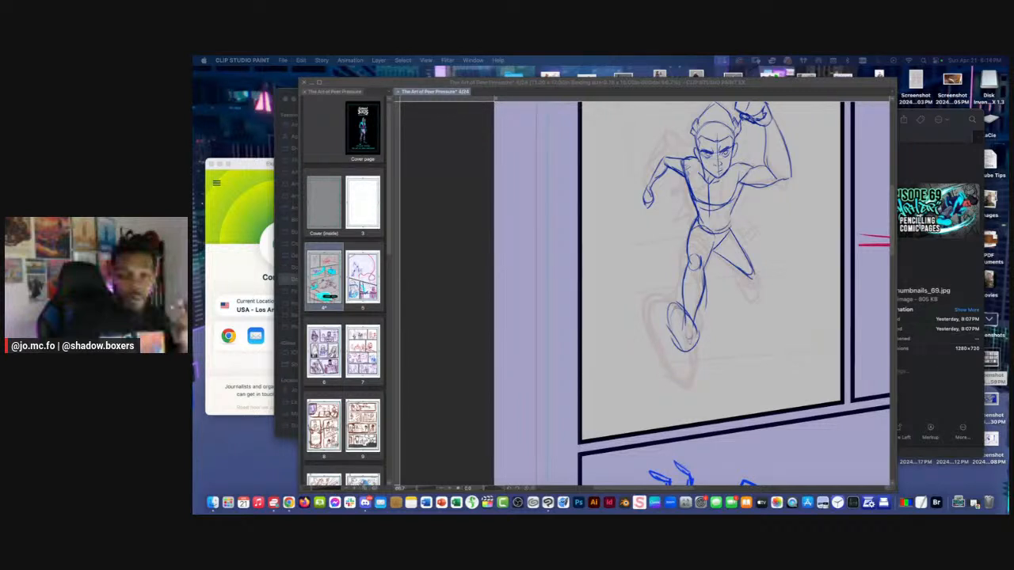
Redraw the front leg's ankle contour and erase the rough oval foot beneath it
{"action": "key", "text": "Tab"}
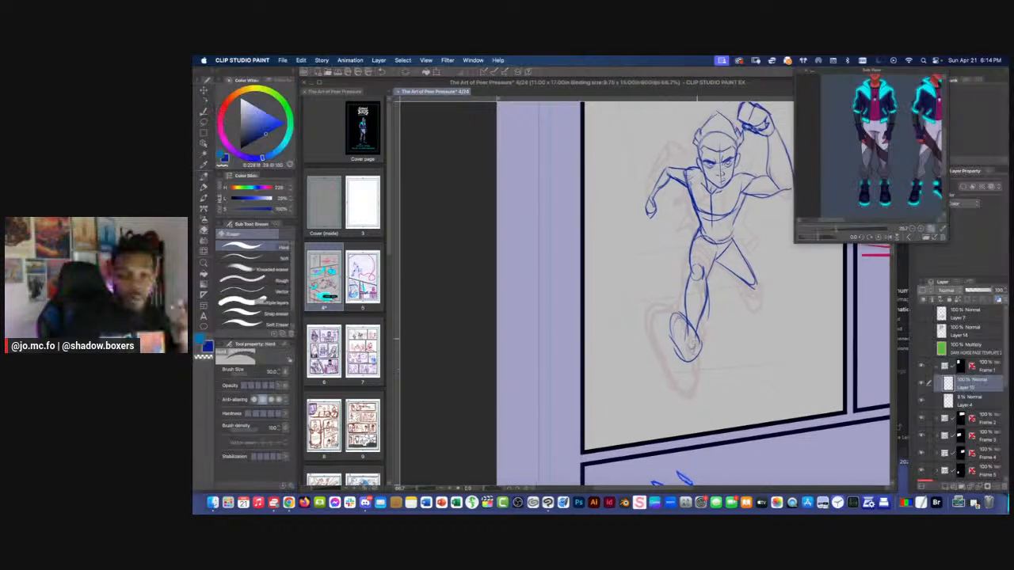
{"action": "key", "text": "e"}
{"action": "key", "text": "p"}
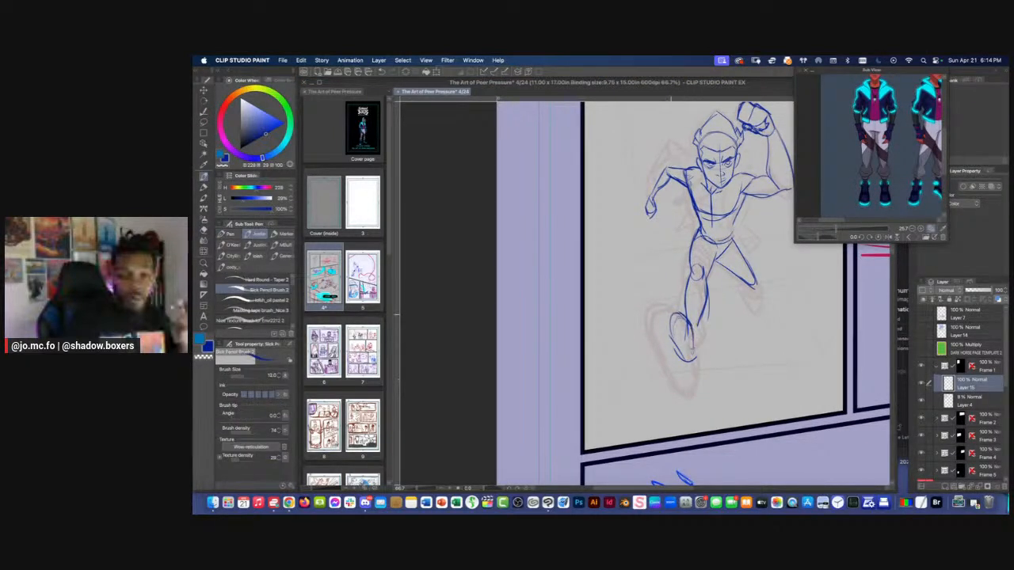
{"action": "left_click_drag", "start_coordinate": [698, 326], "coordinate": [697, 347]}
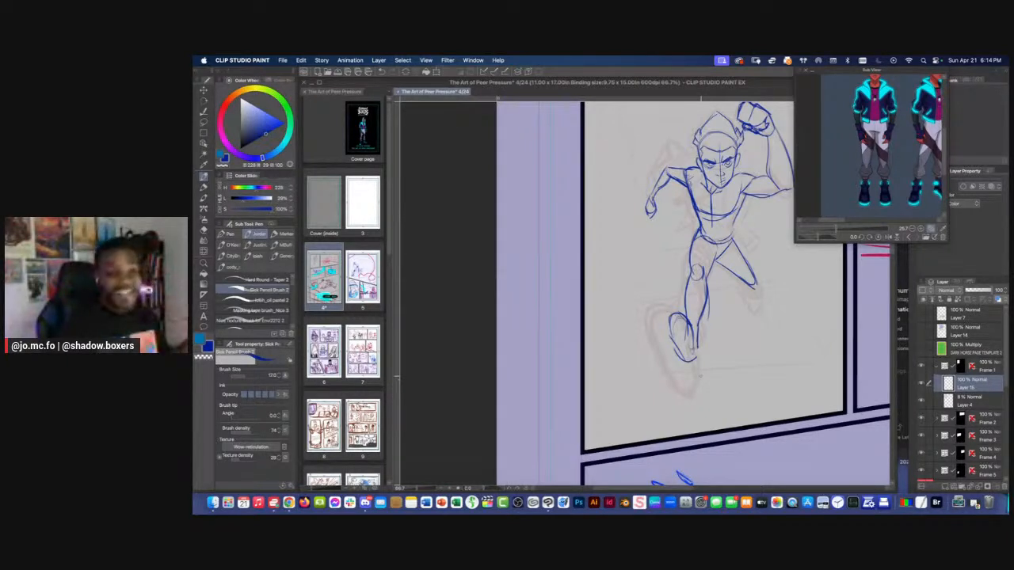
{"action": "scroll", "coordinate": [666, 280], "scroll_direction": "up", "scroll_amount": 1}
{"action": "key", "text": "m"}
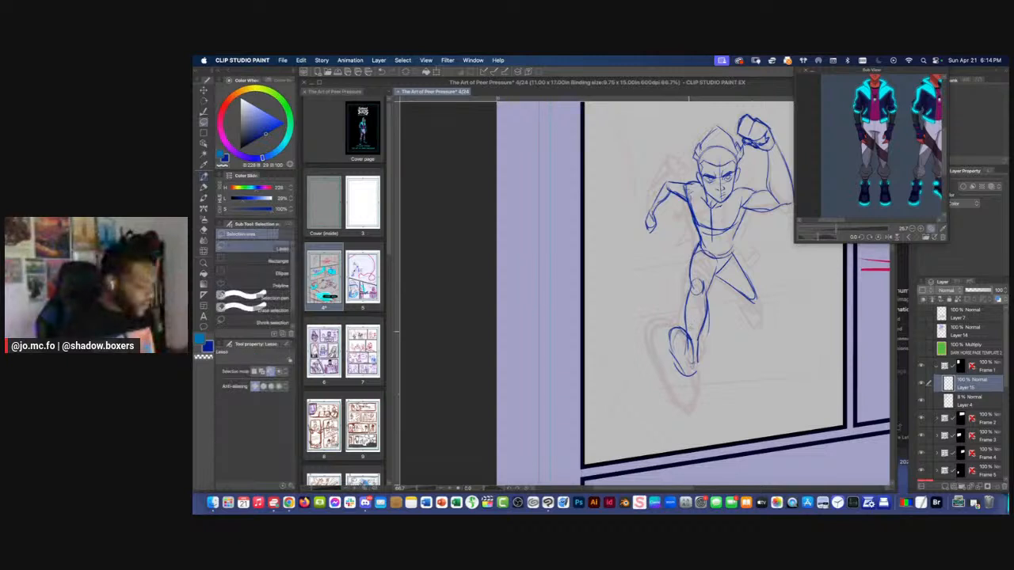
{"action": "key", "text": "e"}
{"action": "mouse_move", "coordinate": [692, 369]}
{"action": "left_mouse_down"}
{"action": "mouse_move", "coordinate": [672, 348]}
{"action": "mouse_move", "coordinate": [679, 340]}
{"action": "mouse_move", "coordinate": [691, 360]}
{"action": "left_mouse_up"}
{"action": "key", "text": "p"}
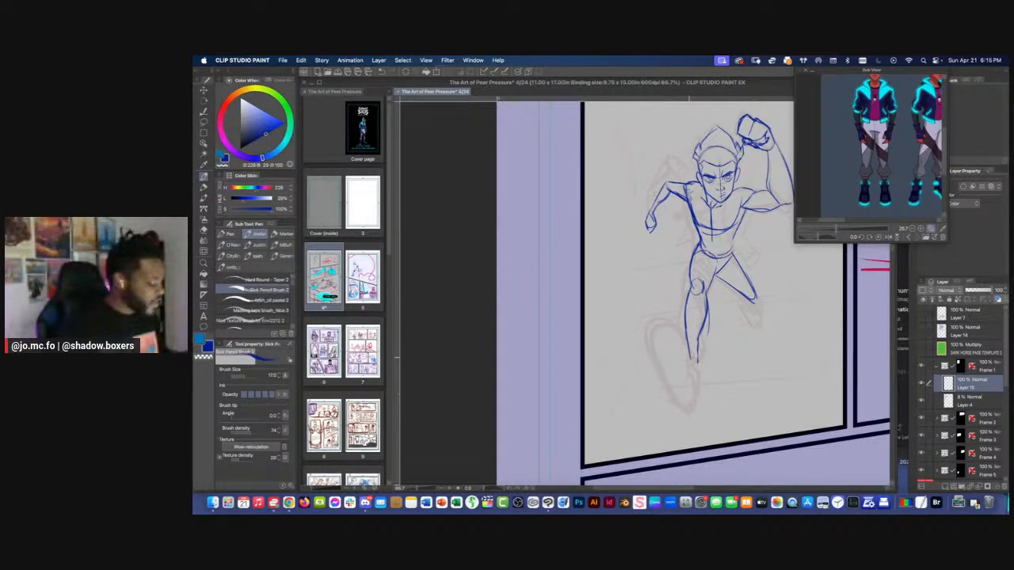
Draw the front leg's shin with a rounded heel, and add the knee and short foreshortened foot of the back leg
{"action": "mouse_move", "coordinate": [667, 309]}
{"action": "left_mouse_down"}
{"action": "mouse_move", "coordinate": [675, 305]}
{"action": "mouse_move", "coordinate": [711, 327]}
{"action": "mouse_move", "coordinate": [710, 356]}
{"action": "left_mouse_up"}
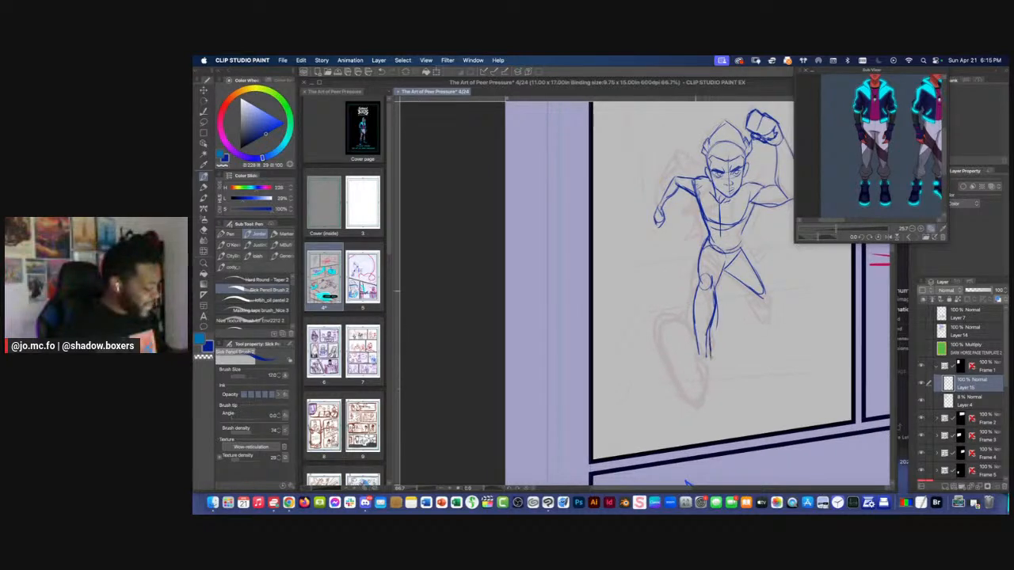
{"action": "mouse_move", "coordinate": [694, 293]}
{"action": "left_mouse_down"}
{"action": "mouse_move", "coordinate": [695, 360]}
{"action": "mouse_move", "coordinate": [707, 369]}
{"action": "left_mouse_up"}
{"action": "left_click_drag", "start_coordinate": [679, 295], "coordinate": [670, 310]}
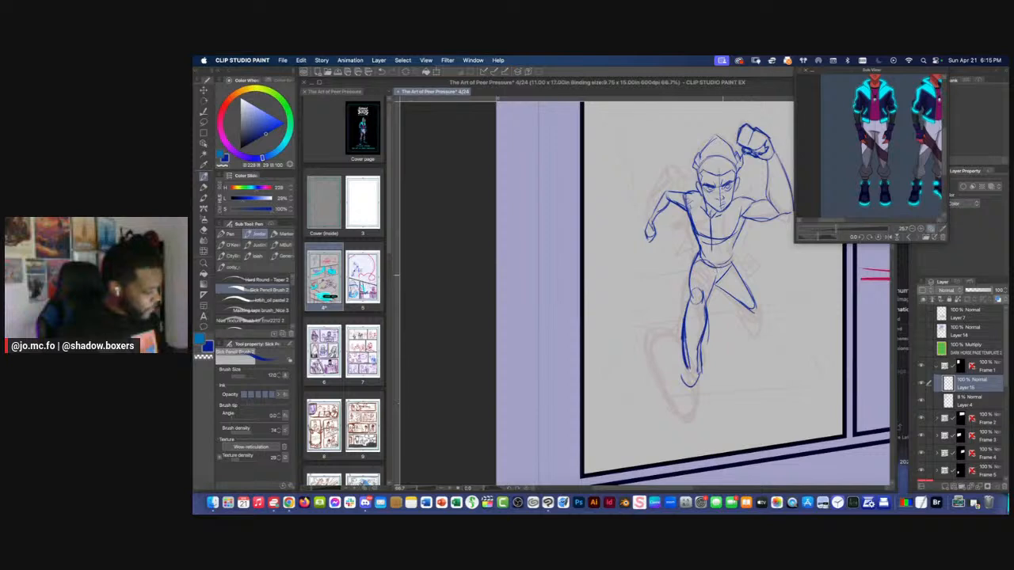
{"action": "mouse_move", "coordinate": [737, 302]}
{"action": "left_mouse_down"}
{"action": "mouse_move", "coordinate": [743, 314]}
{"action": "mouse_move", "coordinate": [756, 311]}
{"action": "mouse_move", "coordinate": [708, 300]}
{"action": "mouse_move", "coordinate": [754, 340]}
{"action": "left_mouse_up"}
{"action": "mouse_move", "coordinate": [750, 321]}
{"action": "left_mouse_down"}
{"action": "mouse_move", "coordinate": [758, 336]}
{"action": "mouse_move", "coordinate": [737, 325]}
{"action": "mouse_move", "coordinate": [728, 297]}
{"action": "left_mouse_up"}
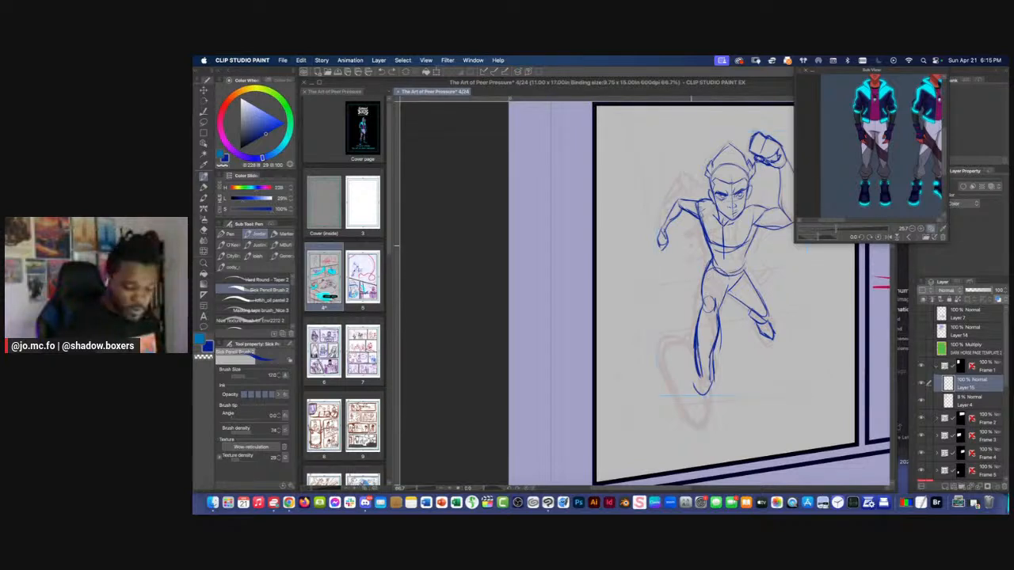
Lasso the front leg, shift it slightly outward and down from the hip, and extend the back thigh's line to the crotch
{"action": "key", "text": "m"}
{"action": "mouse_move", "coordinate": [730, 286]}
{"action": "left_mouse_down"}
{"action": "mouse_move", "coordinate": [730, 394]}
{"action": "mouse_move", "coordinate": [711, 269]}
{"action": "mouse_move", "coordinate": [695, 306]}
{"action": "left_mouse_up"}
{"action": "key", "text": "super+t"}
{"action": "key", "text": "Return"}
{"action": "key", "text": "super+d"}
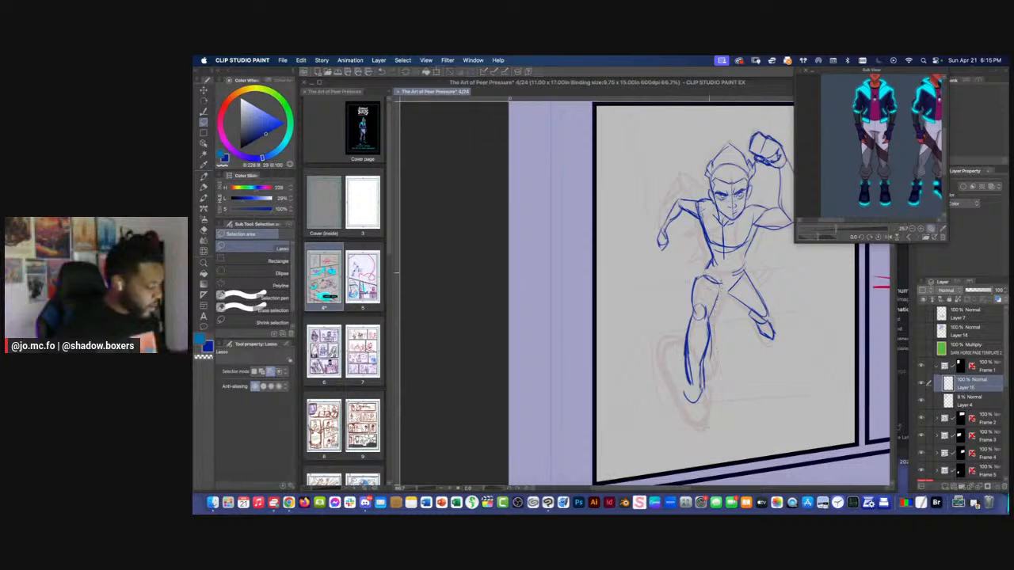
{"action": "key", "text": "p"}
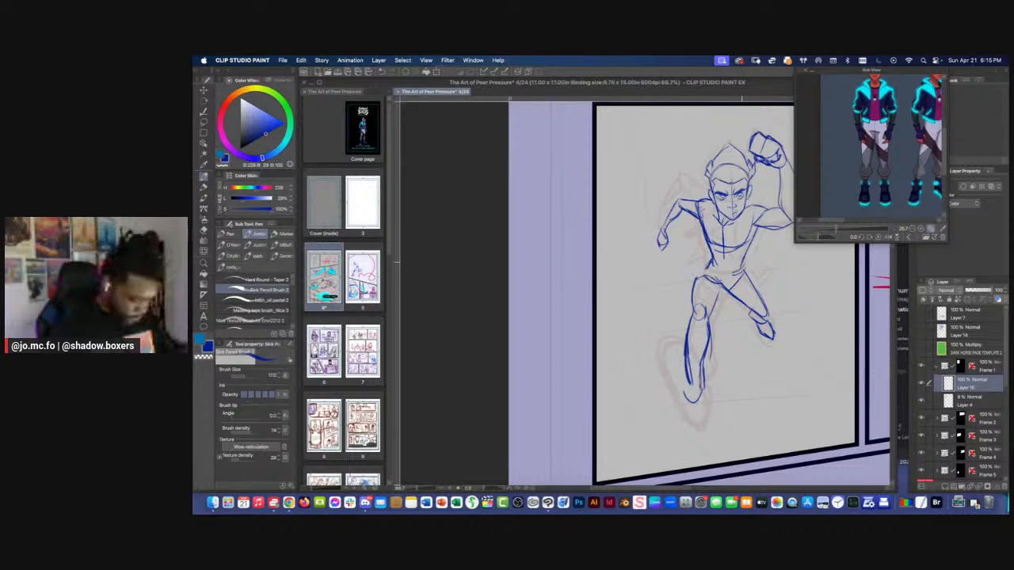
Lasso the front leg again, scale it to about 109%, rotate it slightly outward and reposition it under the hip
{"action": "key", "text": "m"}
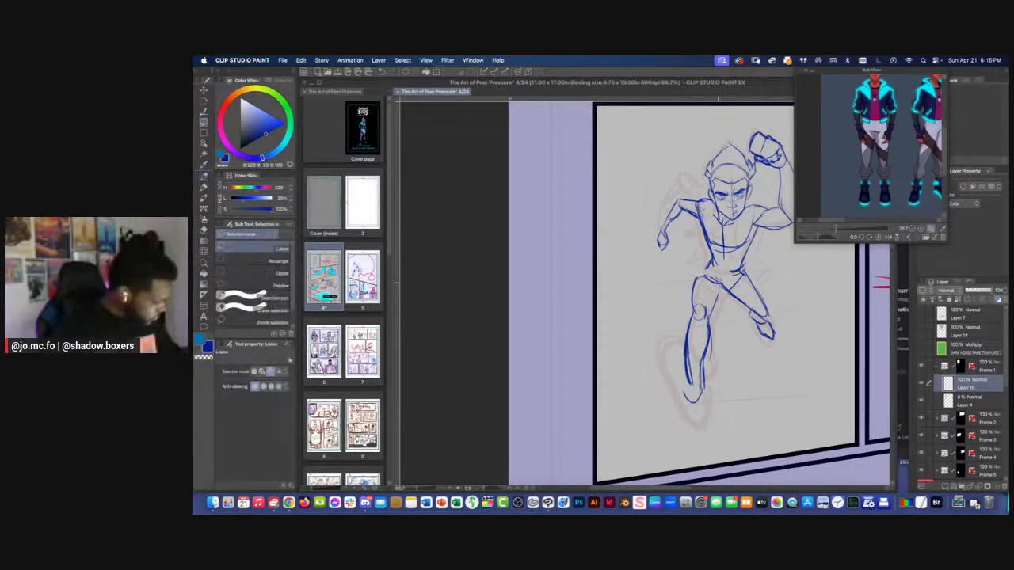
{"action": "mouse_move", "coordinate": [711, 273]}
{"action": "left_mouse_down"}
{"action": "mouse_move", "coordinate": [702, 423]}
{"action": "mouse_move", "coordinate": [694, 277]}
{"action": "mouse_move", "coordinate": [700, 288]}
{"action": "left_mouse_up"}
{"action": "key", "text": "super+t"}
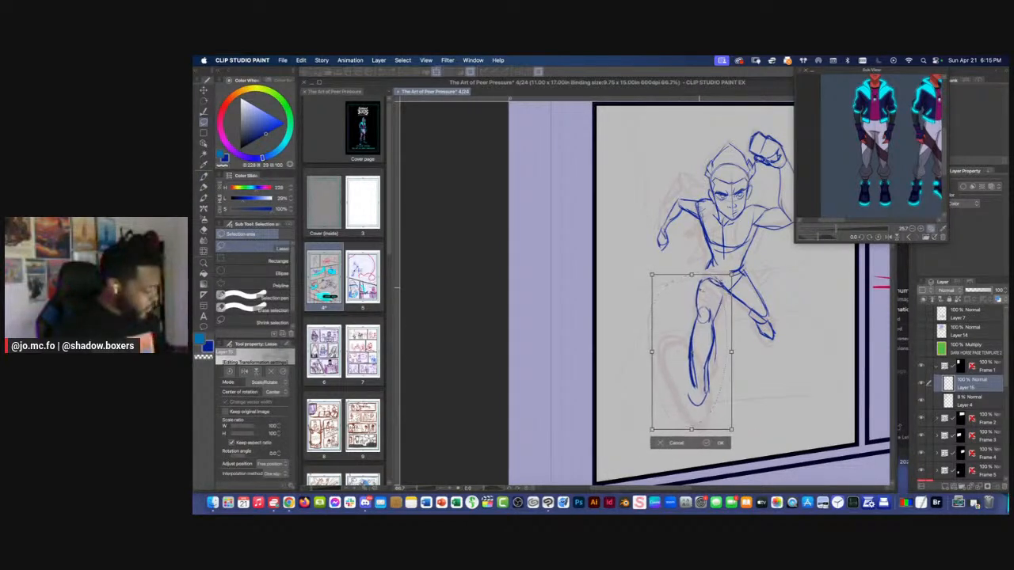
{"action": "left_click_drag", "start_coordinate": [652, 430], "coordinate": [644, 445]}
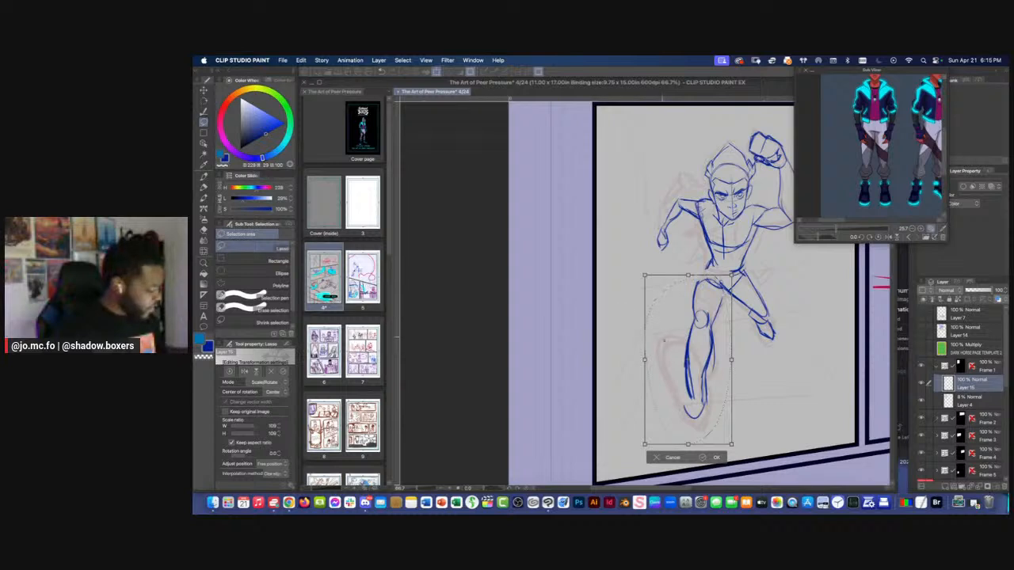
{"action": "left_click_drag", "start_coordinate": [664, 340], "coordinate": [665, 334]}
{"action": "left_click_drag", "start_coordinate": [615, 293], "coordinate": [620, 286]}
{"action": "left_click_drag", "start_coordinate": [623, 288], "coordinate": [621, 290]}
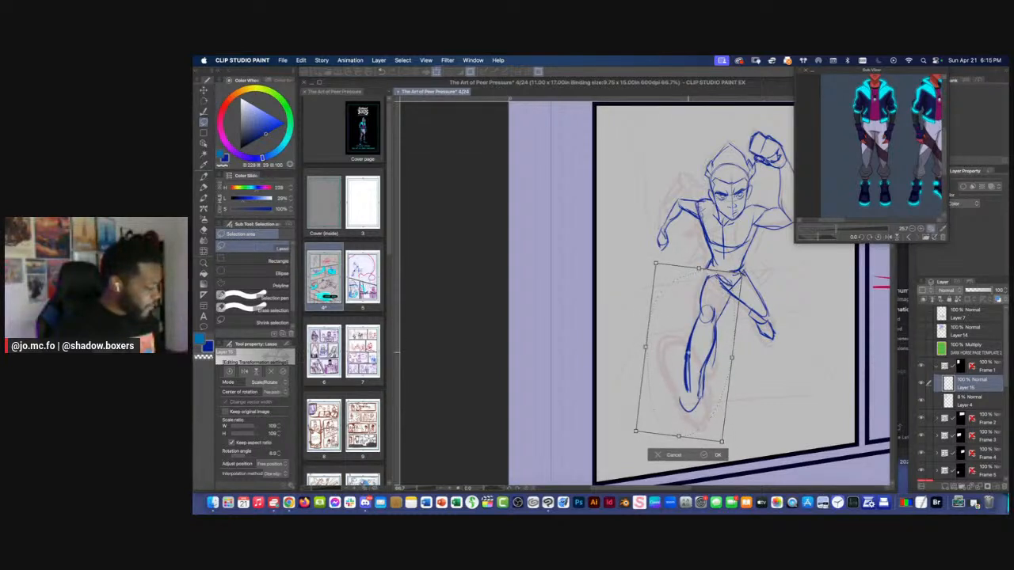
{"action": "left_click_drag", "start_coordinate": [681, 373], "coordinate": [678, 370]}
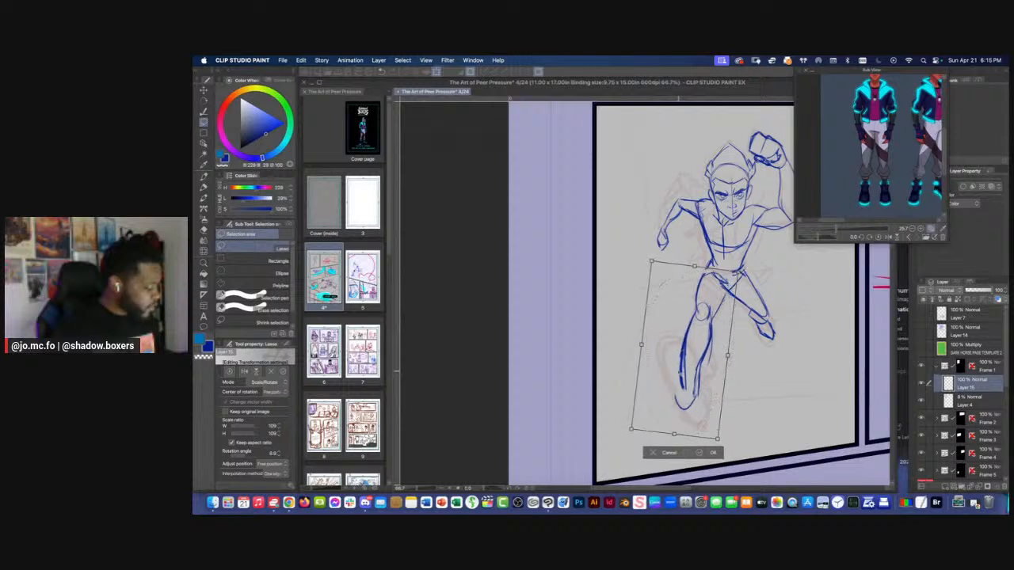
{"action": "key", "text": "Return"}
Sketch the crotch and hip lines joining the front leg to the torso, reducing the brush size
{"action": "key", "text": "p"}
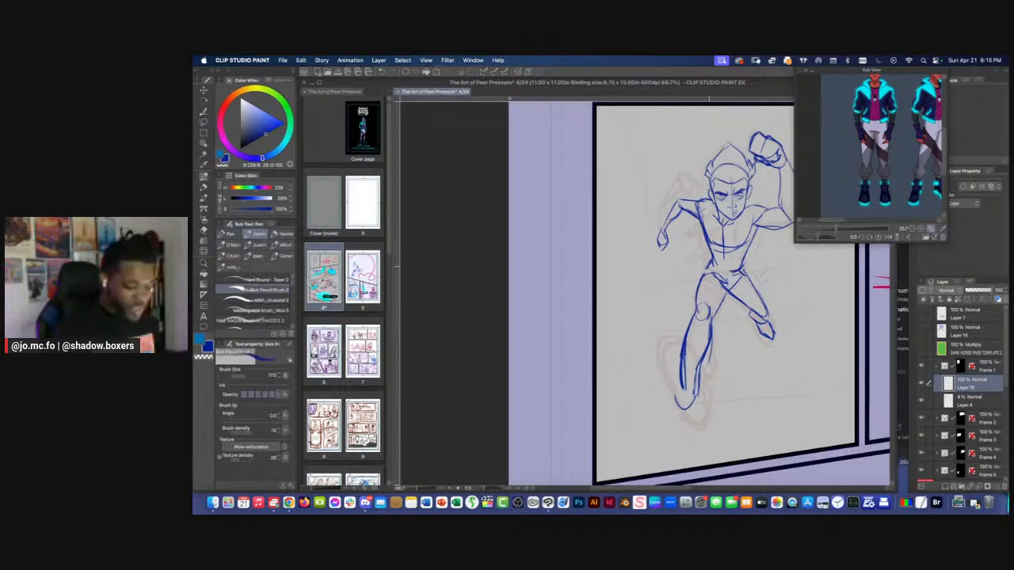
{"action": "left_click_drag", "start_coordinate": [712, 273], "coordinate": [730, 290]}
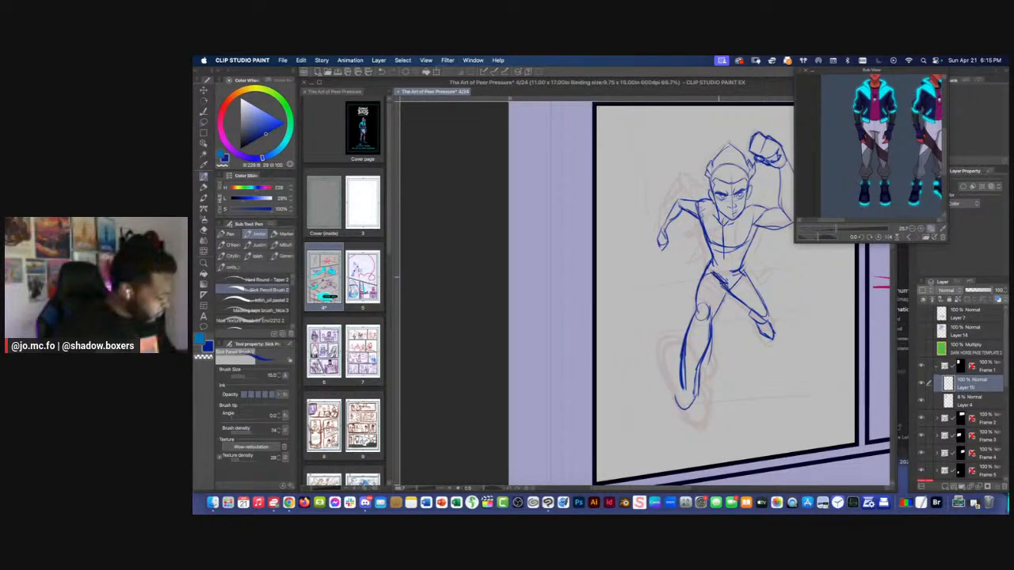
{"action": "key", "text": "bracketleft"}
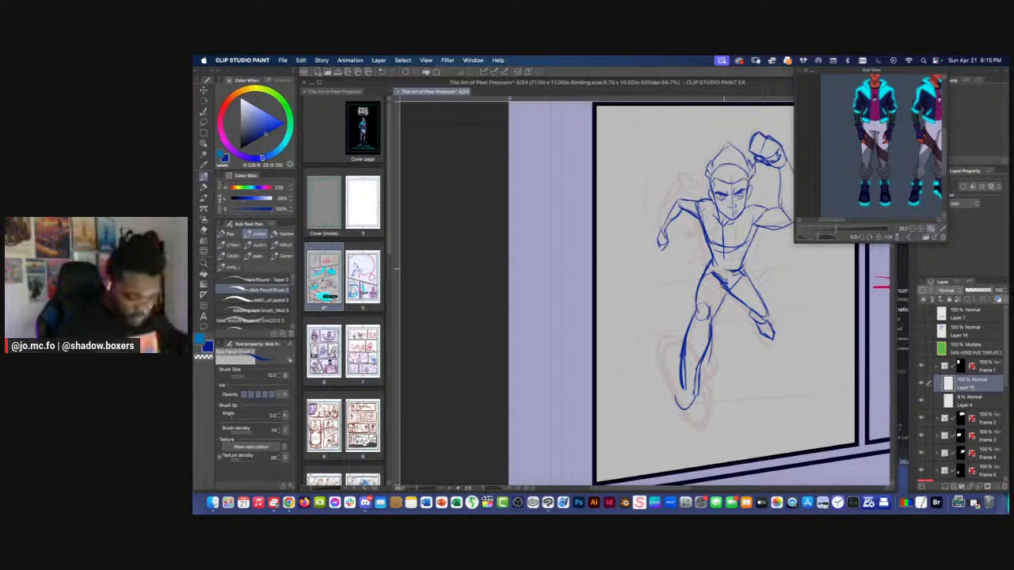
Sketch the front leg's foreshortened foot with a curved heel, ankle lines and a large oval for the forefoot
{"action": "left_click_drag", "start_coordinate": [618, 217], "coordinate": [621, 186]}
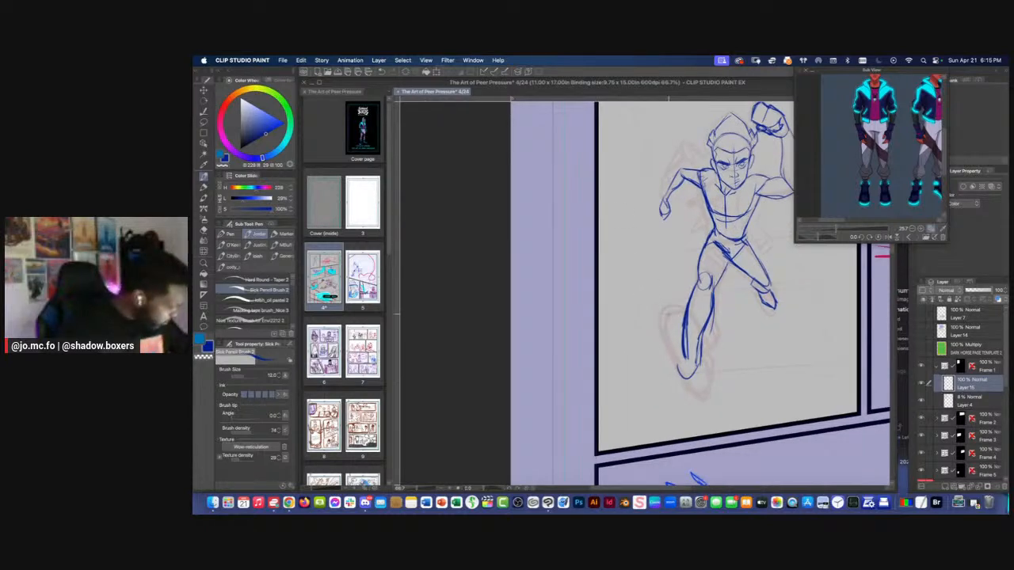
{"action": "left_click_drag", "start_coordinate": [672, 351], "coordinate": [680, 329]}
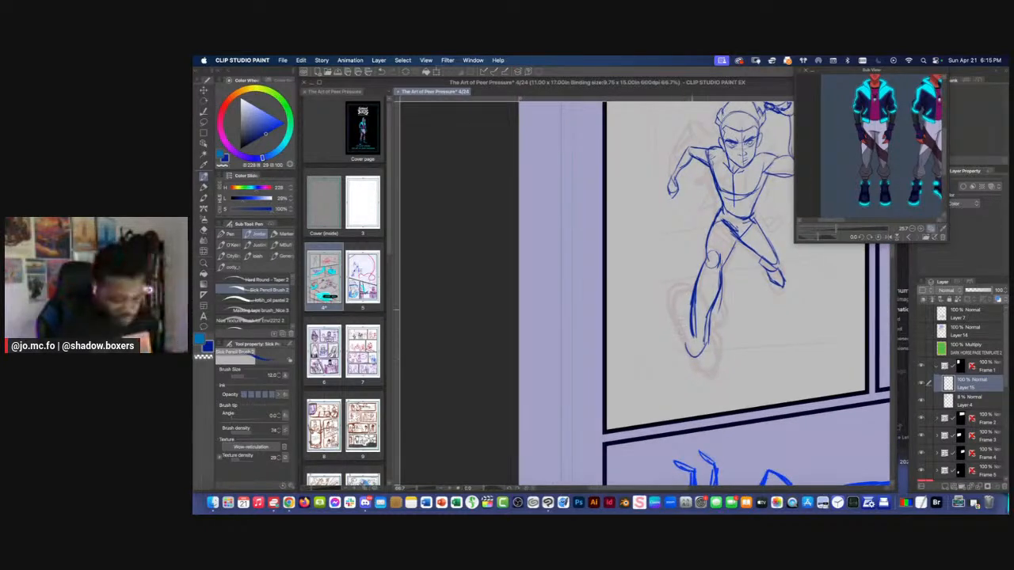
{"action": "mouse_move", "coordinate": [686, 294]}
{"action": "left_mouse_down"}
{"action": "mouse_move", "coordinate": [687, 334]}
{"action": "mouse_move", "coordinate": [666, 336]}
{"action": "mouse_move", "coordinate": [695, 330]}
{"action": "left_mouse_up"}
{"action": "left_click_drag", "start_coordinate": [694, 375], "coordinate": [712, 364]}
{"action": "left_click_drag", "start_coordinate": [695, 342], "coordinate": [712, 367]}
{"action": "left_click_drag", "start_coordinate": [695, 312], "coordinate": [697, 350]}
{"action": "mouse_move", "coordinate": [696, 293]}
{"action": "left_mouse_down"}
{"action": "mouse_move", "coordinate": [678, 325]}
{"action": "mouse_move", "coordinate": [688, 302]}
{"action": "left_mouse_up"}
{"action": "left_click_drag", "start_coordinate": [689, 290], "coordinate": [656, 307]}
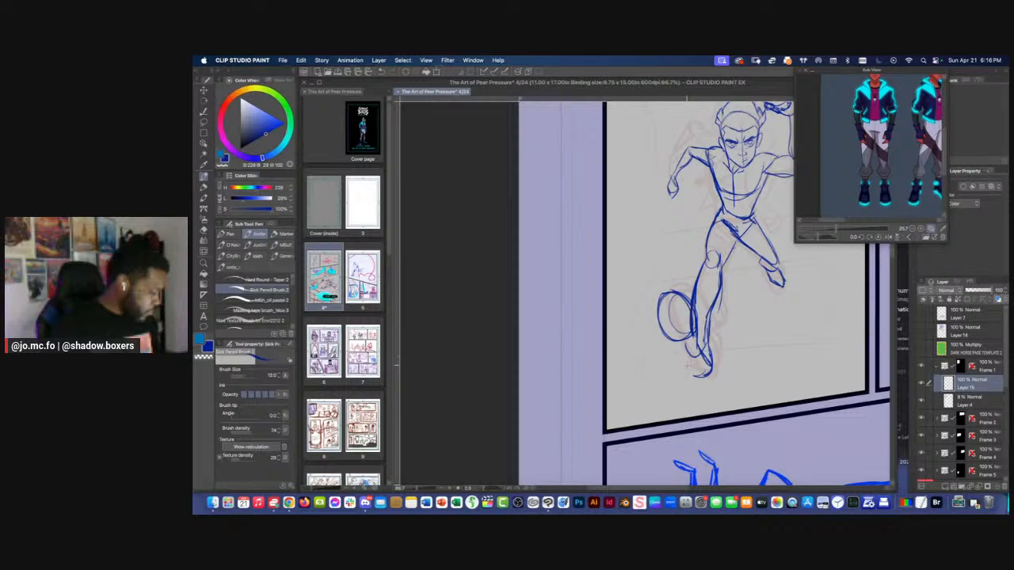
{"action": "key", "text": "bracketright"}
{"action": "key", "text": "bracketright"}
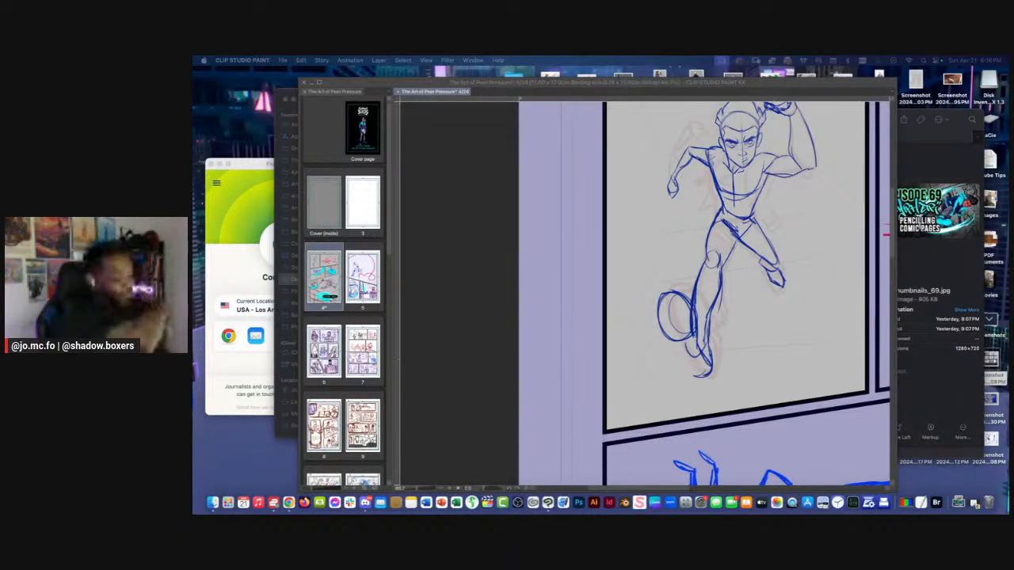
Examine how the first panel's running figure reads within the whole page layout
{"action": "left_click", "coordinate": [543, 196]}
{"action": "key", "text": "super+minus"}
{"action": "key", "text": "super+minus"}
{"action": "key", "text": "super+minus"}
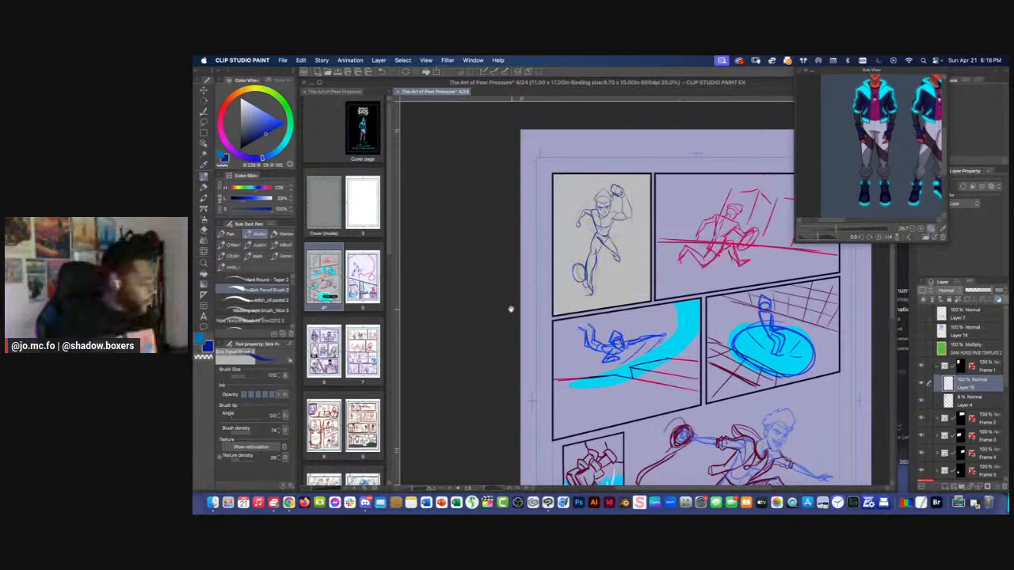
{"action": "left_click_drag", "start_coordinate": [511, 309], "coordinate": [504, 247]}
{"action": "scroll", "coordinate": [468, 244], "scroll_direction": "down", "scroll_amount": 2}
{"action": "scroll", "coordinate": [504, 244], "scroll_direction": "up", "scroll_amount": 2}
{"action": "left_click_drag", "start_coordinate": [514, 194], "coordinate": [491, 221]}
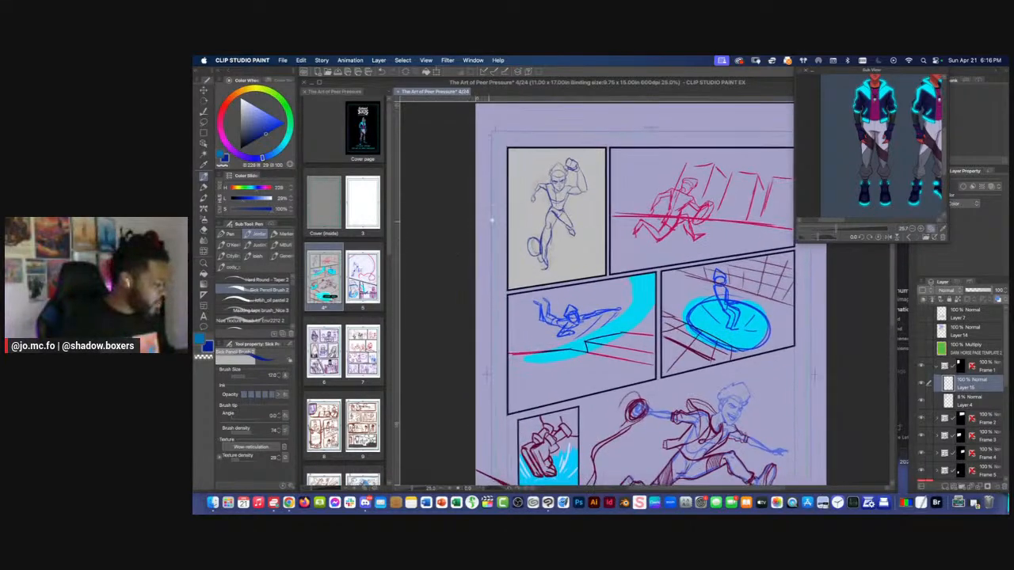
Rough in an elongated oval below the figure's lowered hand and check it against the whole page
{"action": "scroll", "coordinate": [534, 197], "scroll_direction": "up", "scroll_amount": 2}
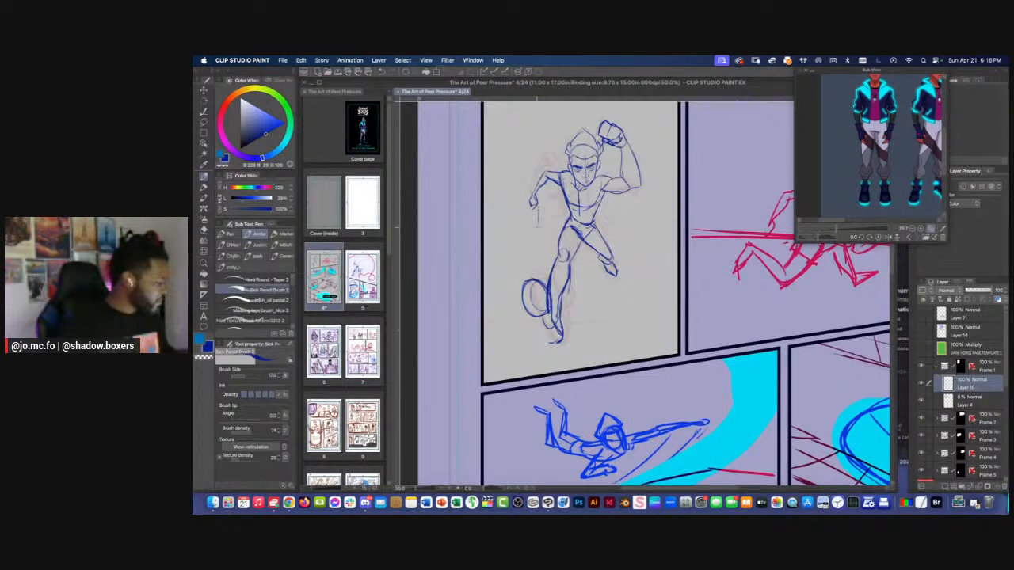
{"action": "scroll", "coordinate": [532, 222], "scroll_direction": "down", "scroll_amount": 2}
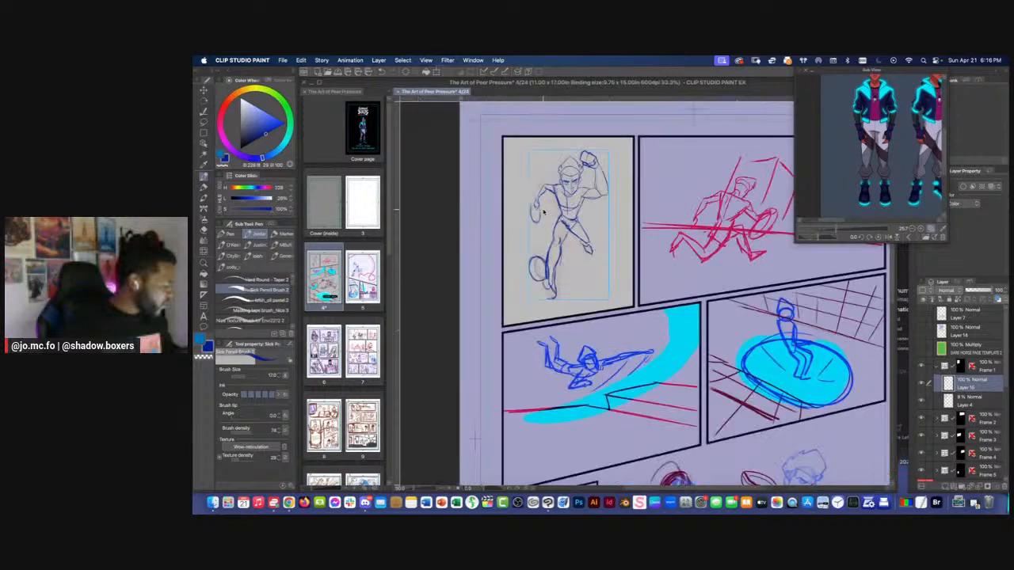
{"action": "scroll", "coordinate": [645, 207], "scroll_direction": "down", "scroll_amount": 3}
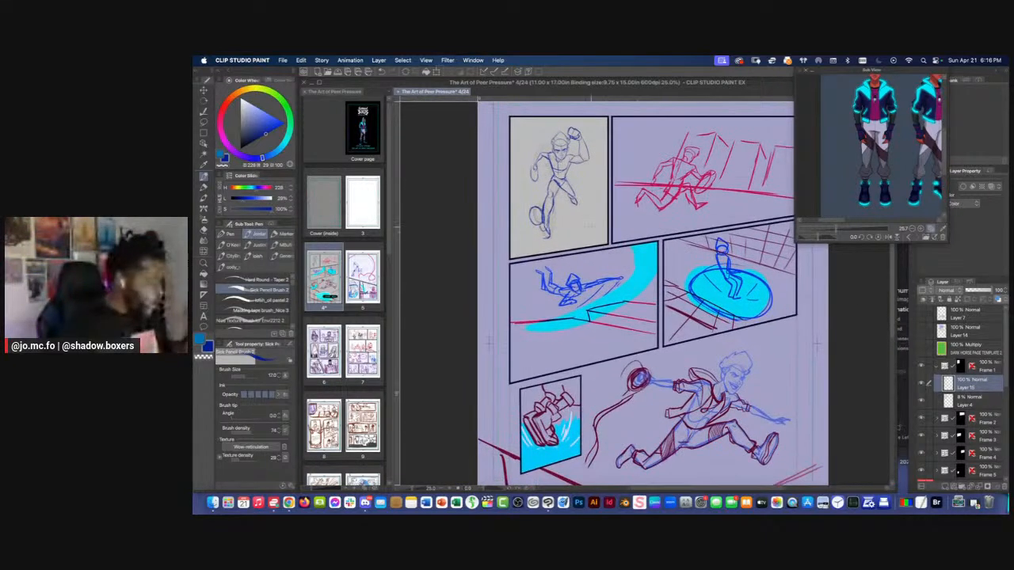
{"action": "scroll", "coordinate": [519, 196], "scroll_direction": "down", "scroll_amount": 2}
{"action": "left_click_drag", "start_coordinate": [563, 285], "coordinate": [507, 255]}
{"action": "left_click_drag", "start_coordinate": [496, 211], "coordinate": [538, 290]}
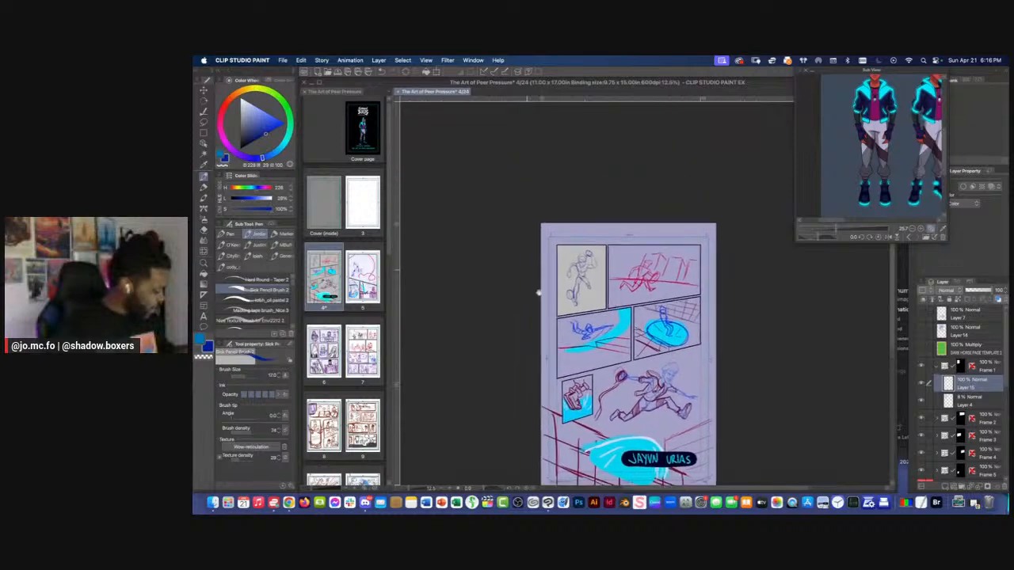
{"action": "scroll", "coordinate": [546, 277], "scroll_direction": "up", "scroll_amount": 4}
{"action": "scroll", "coordinate": [545, 277], "scroll_direction": "up", "scroll_amount": 3}
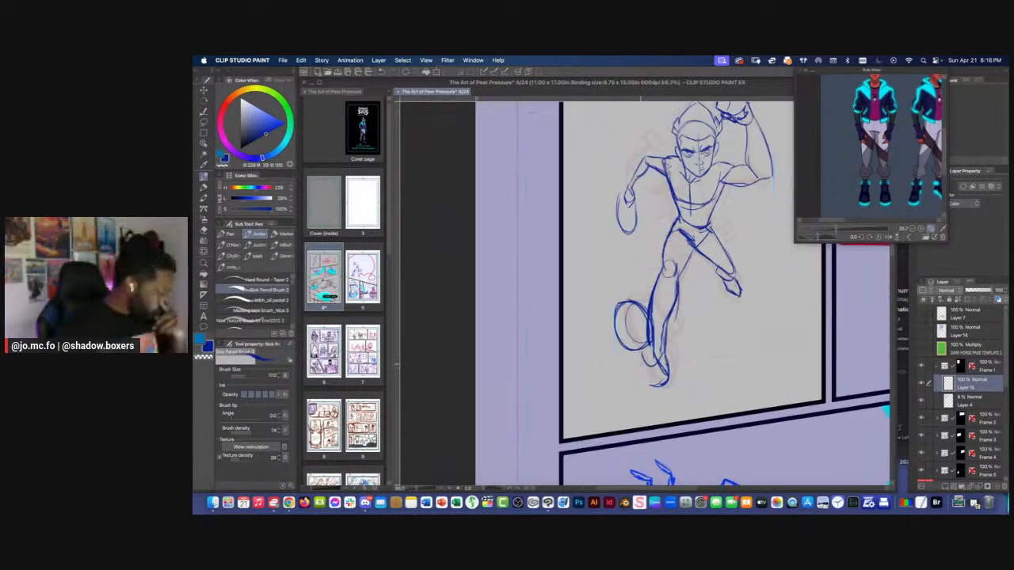
Outline the front foot's sole with heavier strokes from the forefoot oval to the heel, and reinforce the lower calf
{"action": "left_click_drag", "start_coordinate": [622, 341], "coordinate": [653, 385]}
{"action": "left_click_drag", "start_coordinate": [651, 326], "coordinate": [662, 386]}
{"action": "mouse_move", "coordinate": [667, 375]}
{"action": "left_mouse_down"}
{"action": "mouse_move", "coordinate": [651, 342]}
{"action": "mouse_move", "coordinate": [617, 312]}
{"action": "mouse_move", "coordinate": [643, 377]}
{"action": "left_mouse_up"}
{"action": "left_click_drag", "start_coordinate": [614, 307], "coordinate": [623, 357]}
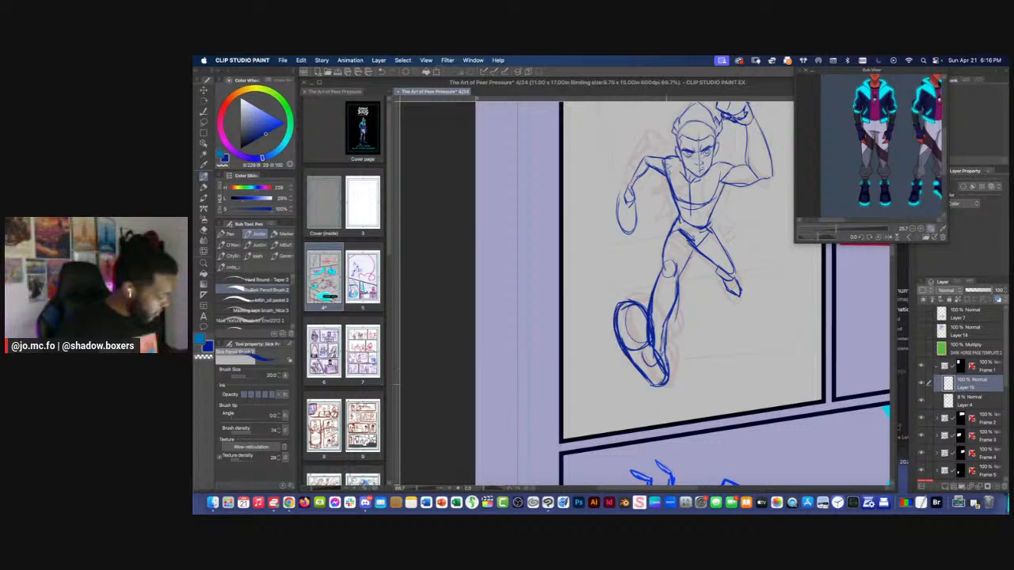
{"action": "left_click_drag", "start_coordinate": [630, 303], "coordinate": [647, 320]}
{"action": "left_click_drag", "start_coordinate": [664, 369], "coordinate": [654, 381]}
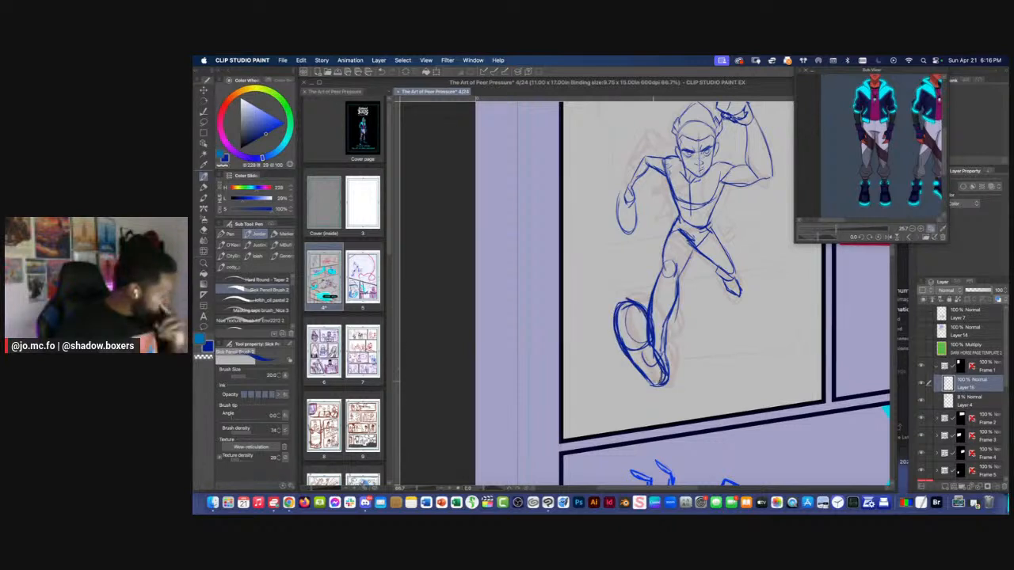
{"action": "left_click_drag", "start_coordinate": [668, 312], "coordinate": [661, 352]}
Reinforce the inner forearm contour of the raised arm with the pencil at brush size 12
{"action": "mouse_move", "coordinate": [659, 273]}
{"action": "left_mouse_down"}
{"action": "mouse_move", "coordinate": [666, 330]}
{"action": "mouse_move", "coordinate": [647, 356]}
{"action": "left_mouse_up"}
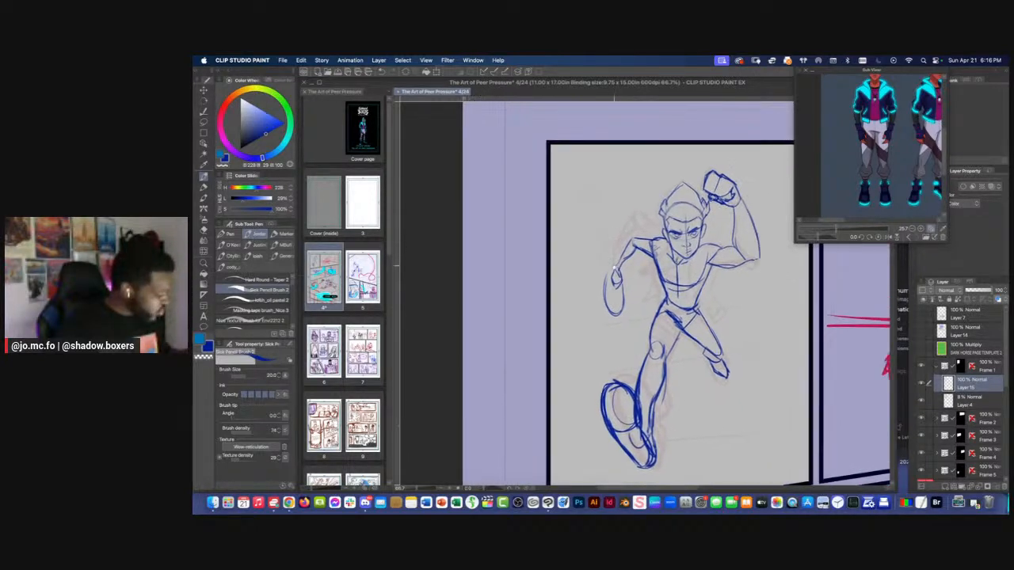
{"action": "key", "text": "super+t"}
{"action": "key", "text": "super+plus"}
{"action": "left_click_drag", "start_coordinate": [626, 246], "coordinate": [602, 293]}
{"action": "key", "text": "bracketleft"}
{"action": "key", "text": "bracketleft"}
{"action": "key", "text": "bracketleft"}
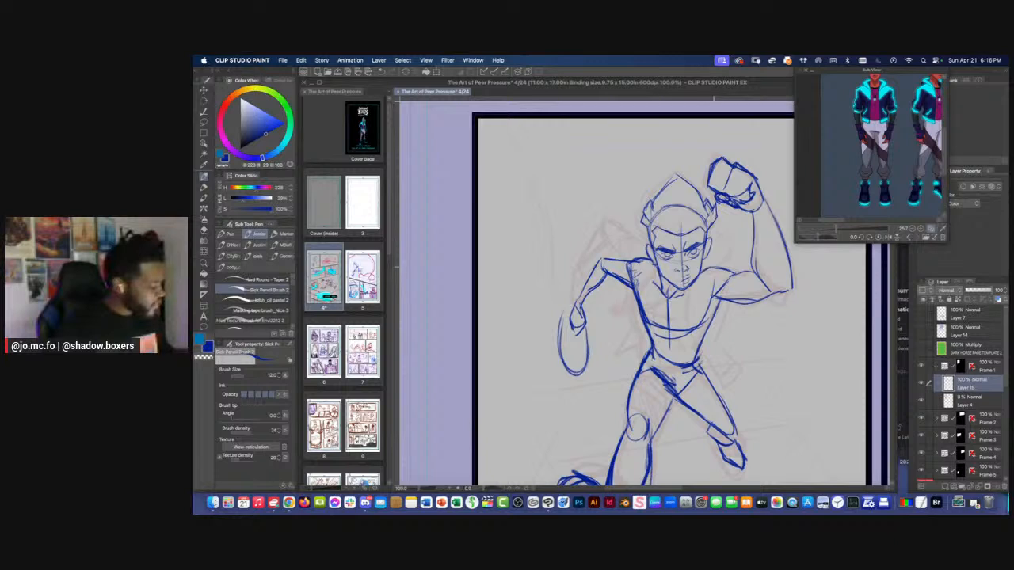
{"action": "left_click_drag", "start_coordinate": [754, 225], "coordinate": [761, 279]}
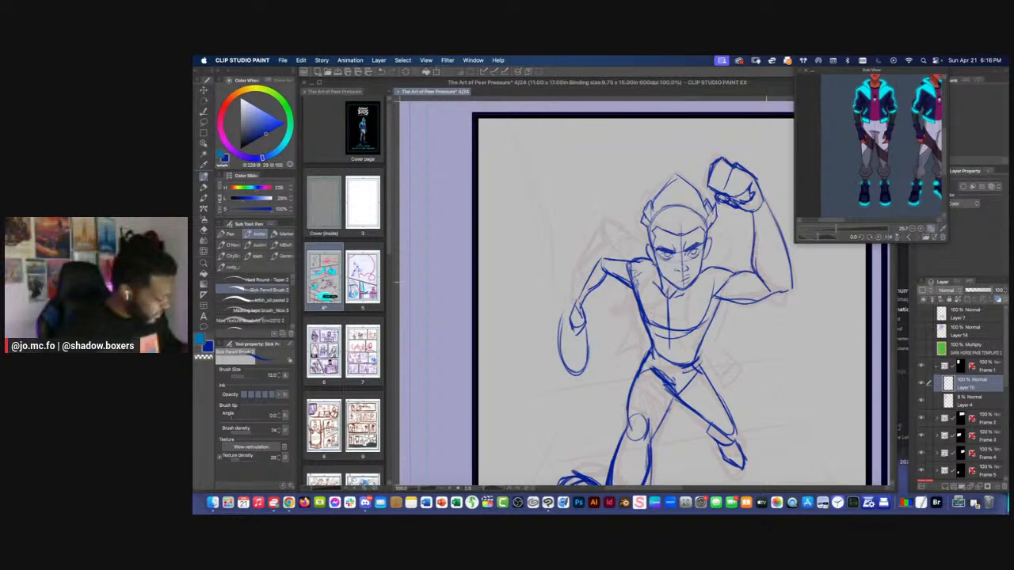
Rework the raised arm's elbow and the underside contour of its upper arm with the pencil
{"action": "key", "text": "e"}
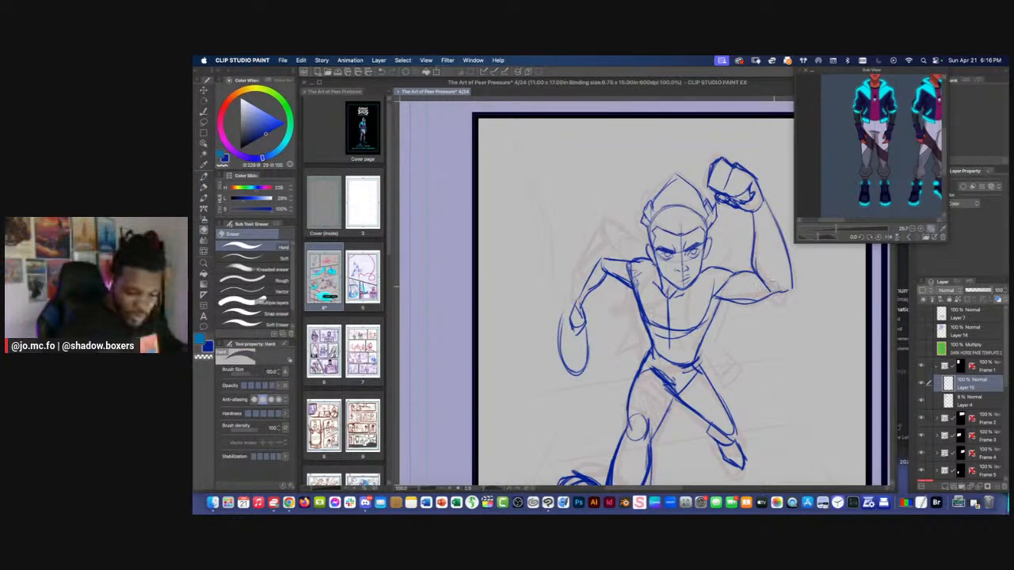
{"action": "key", "text": "p"}
{"action": "left_click_drag", "start_coordinate": [788, 290], "coordinate": [735, 304]}
Examine the running figure's pose and proportions at reduced scale against the neighbouring panels
{"action": "key", "text": "super+minus"}
{"action": "key", "text": "super+minus"}
{"action": "mouse_move", "coordinate": [492, 273]}
{"action": "left_mouse_down"}
{"action": "mouse_move", "coordinate": [479, 265]}
{"action": "mouse_move", "coordinate": [534, 240]}
{"action": "mouse_move", "coordinate": [537, 267]}
{"action": "left_mouse_up"}
{"action": "key", "text": "super+minus"}
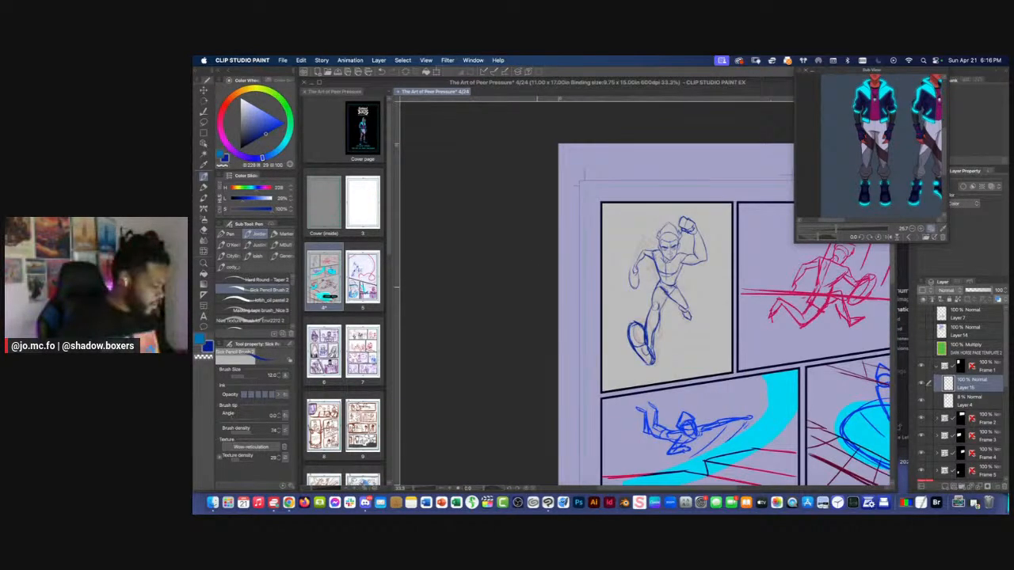
{"action": "left_click_drag", "start_coordinate": [534, 224], "coordinate": [540, 229]}
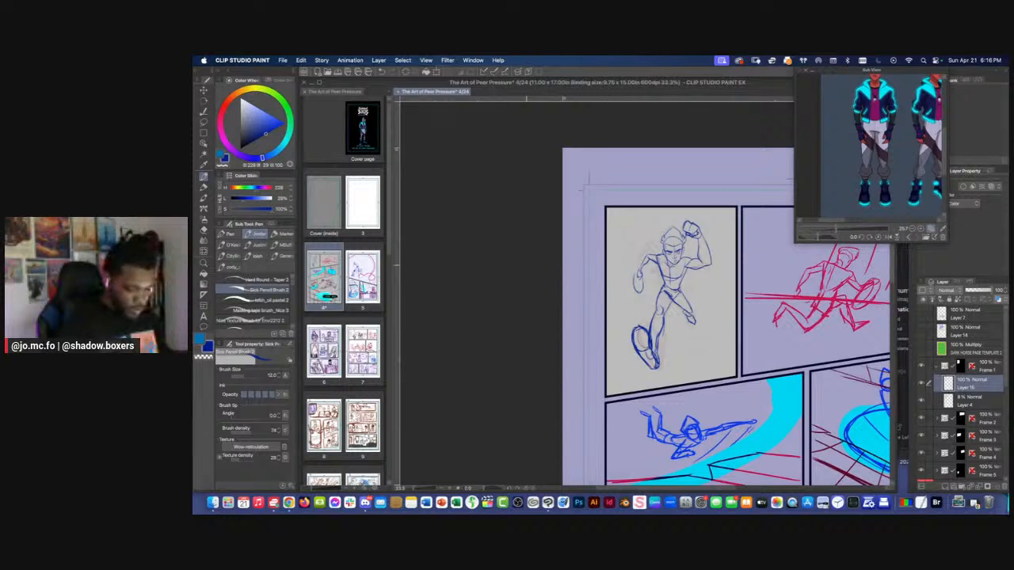
{"action": "key", "text": "super+plus"}
{"action": "mouse_move", "coordinate": [626, 320]}
{"action": "left_mouse_down"}
{"action": "mouse_move", "coordinate": [613, 298]}
{"action": "mouse_move", "coordinate": [620, 311]}
{"action": "left_mouse_up"}
{"action": "key", "text": "super"}
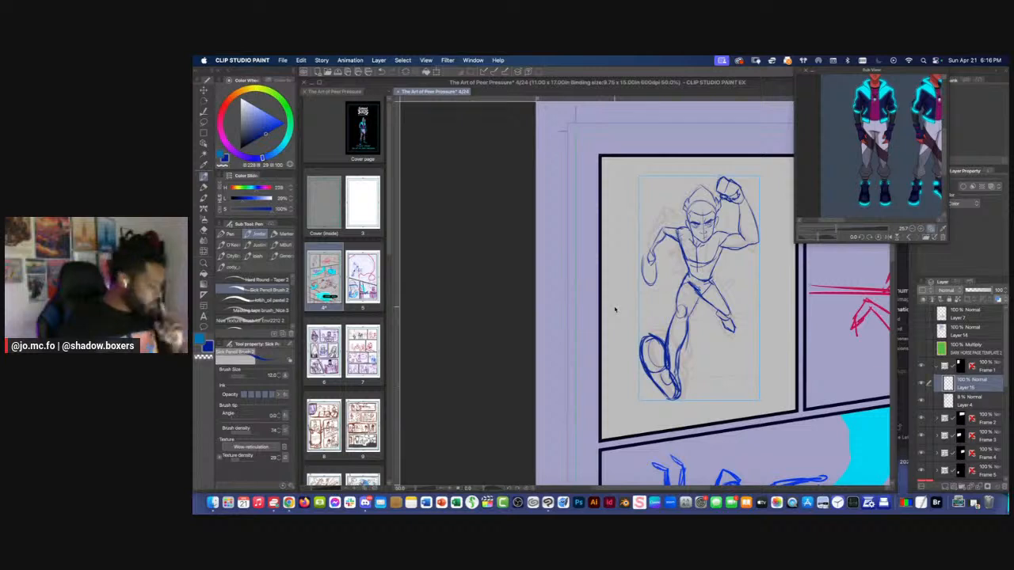
{"action": "key", "text": "super+minus"}
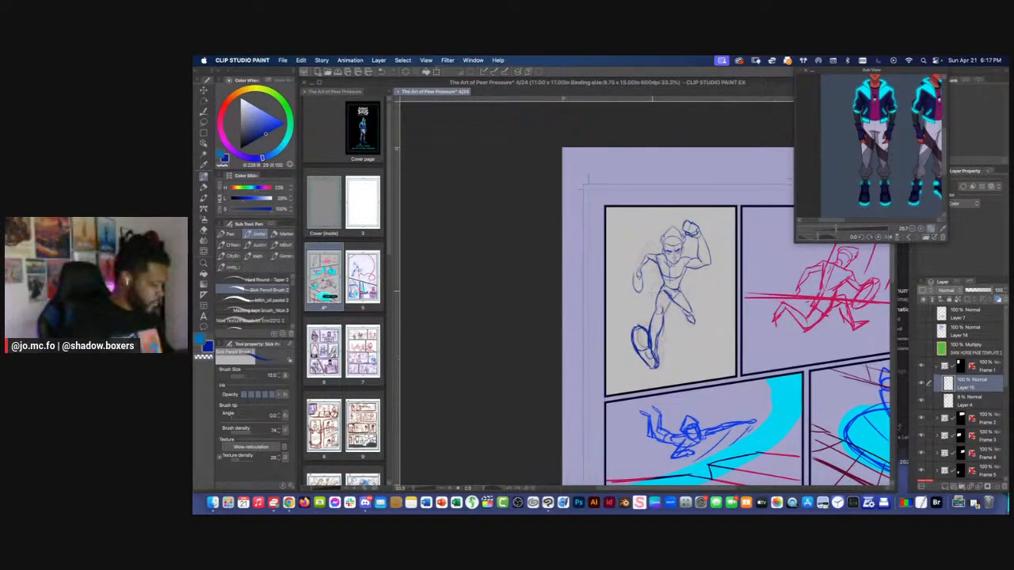
Lasso the front leg and foot and shift them slightly up toward the hips with a transform
{"action": "key", "text": "super+plus"}
{"action": "key", "text": "super+plus"}
{"action": "key", "text": "m"}
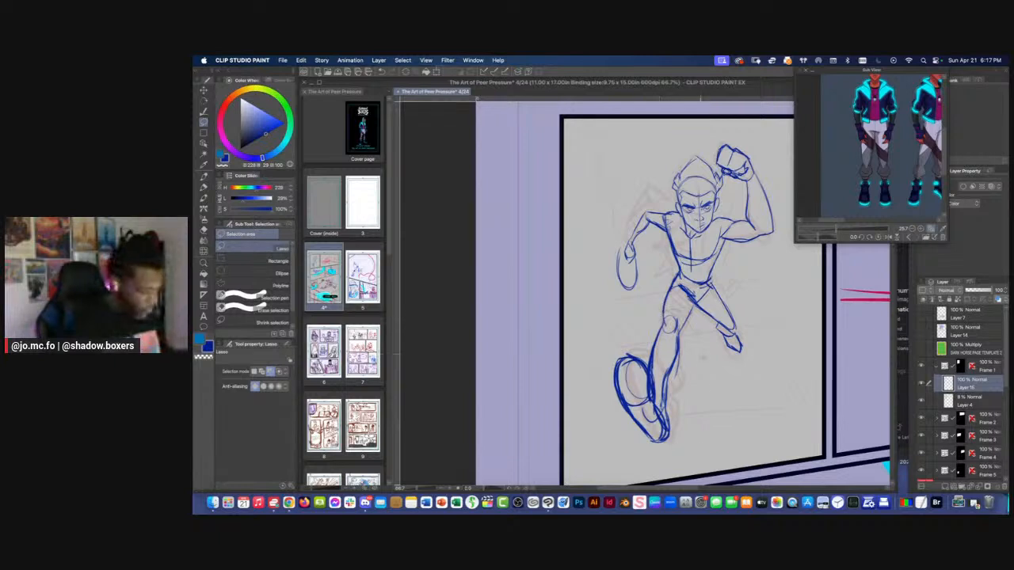
{"action": "key", "text": "super+t"}
{"action": "left_click_drag", "start_coordinate": [653, 348], "coordinate": [657, 339]}
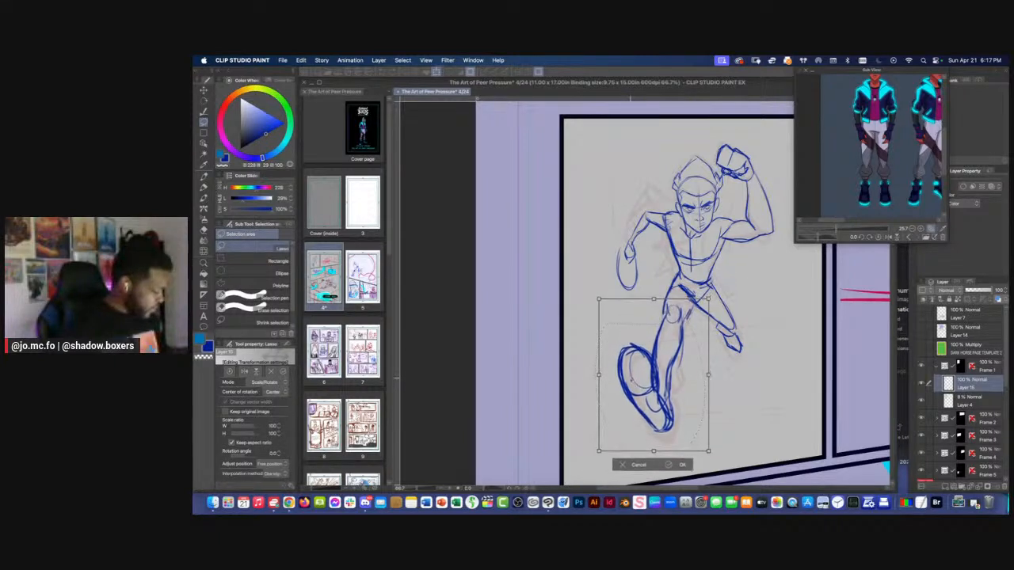
{"action": "key", "text": "Return"}
Reinforce the front leg's thigh, knee and shin contours with heavier pencil strokes at brush size 25
{"action": "key", "text": "p"}
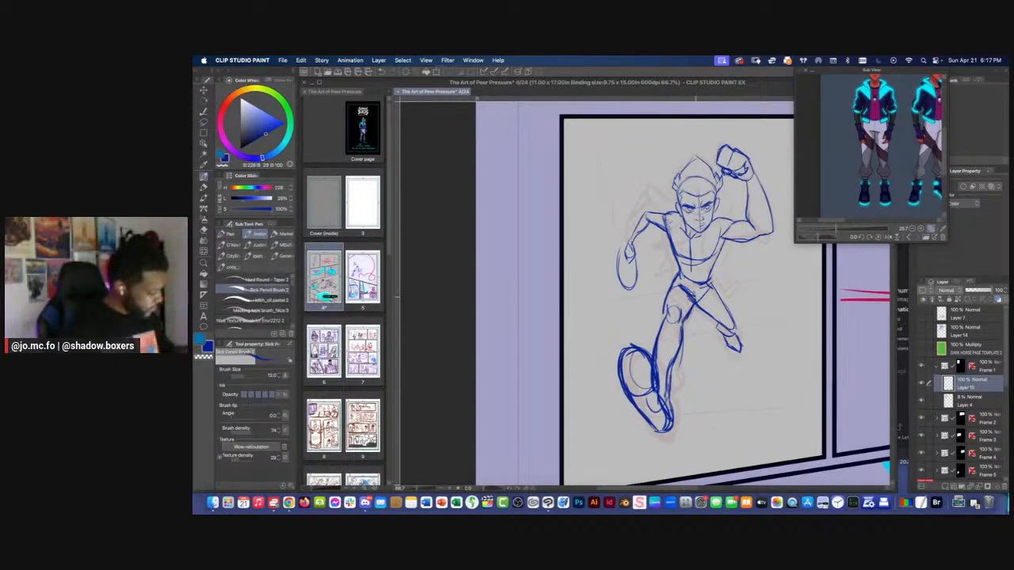
{"action": "mouse_move", "coordinate": [668, 298]}
{"action": "left_mouse_down"}
{"action": "mouse_move", "coordinate": [664, 323]}
{"action": "mouse_move", "coordinate": [684, 350]}
{"action": "mouse_move", "coordinate": [671, 373]}
{"action": "left_mouse_up"}
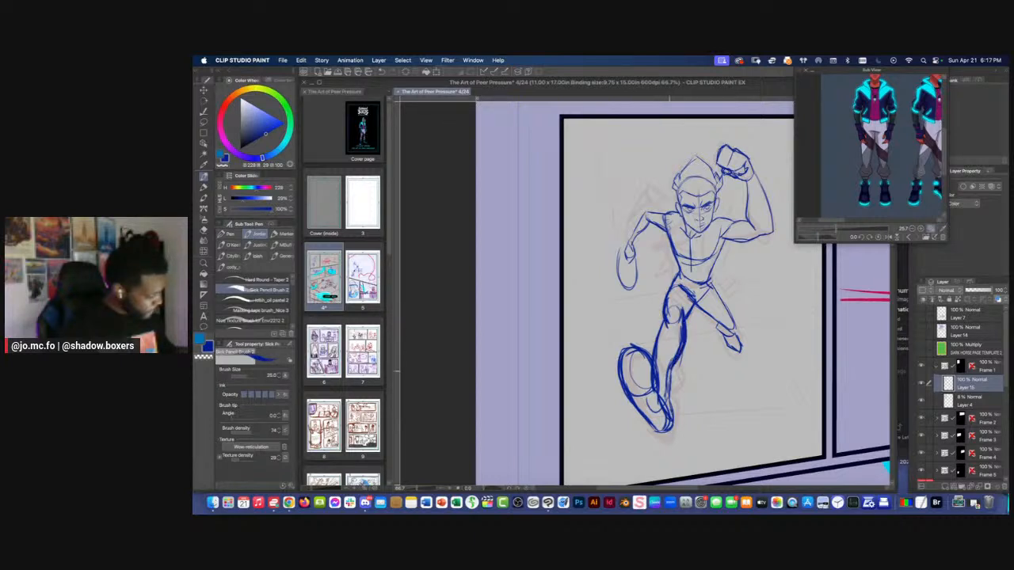
{"action": "mouse_move", "coordinate": [662, 319]}
{"action": "left_mouse_down"}
{"action": "mouse_move", "coordinate": [659, 331]}
{"action": "mouse_move", "coordinate": [668, 310]}
{"action": "mouse_move", "coordinate": [680, 322]}
{"action": "mouse_move", "coordinate": [673, 329]}
{"action": "mouse_move", "coordinate": [666, 319]}
{"action": "mouse_move", "coordinate": [656, 341]}
{"action": "mouse_move", "coordinate": [667, 432]}
{"action": "left_mouse_up"}
{"action": "key", "text": "e"}
{"action": "key", "text": "p"}
{"action": "key", "text": "super+minus"}
{"action": "key", "text": "super+minus"}
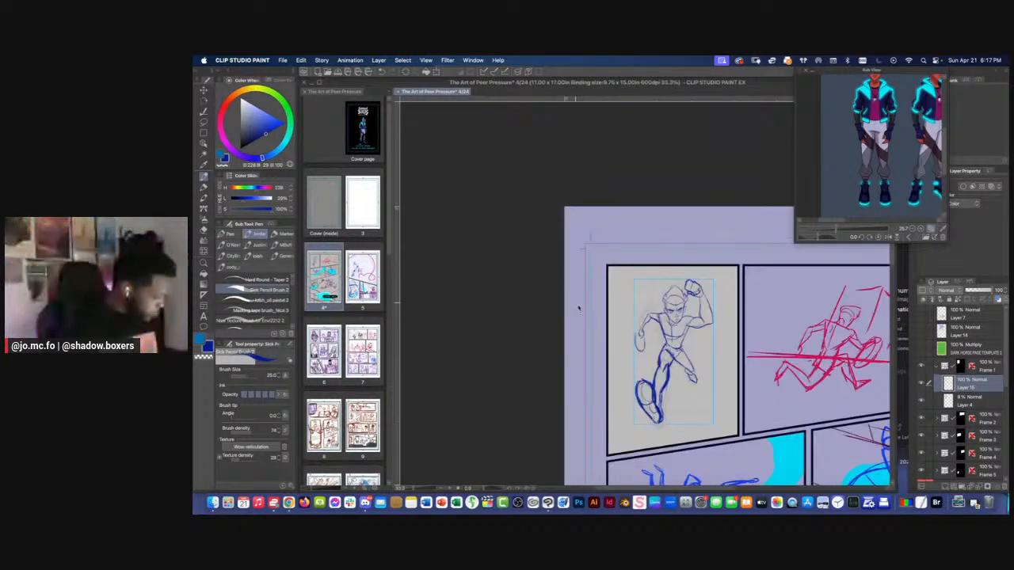
{"action": "key", "text": "super+plus"}
{"action": "key", "text": "super+plus"}
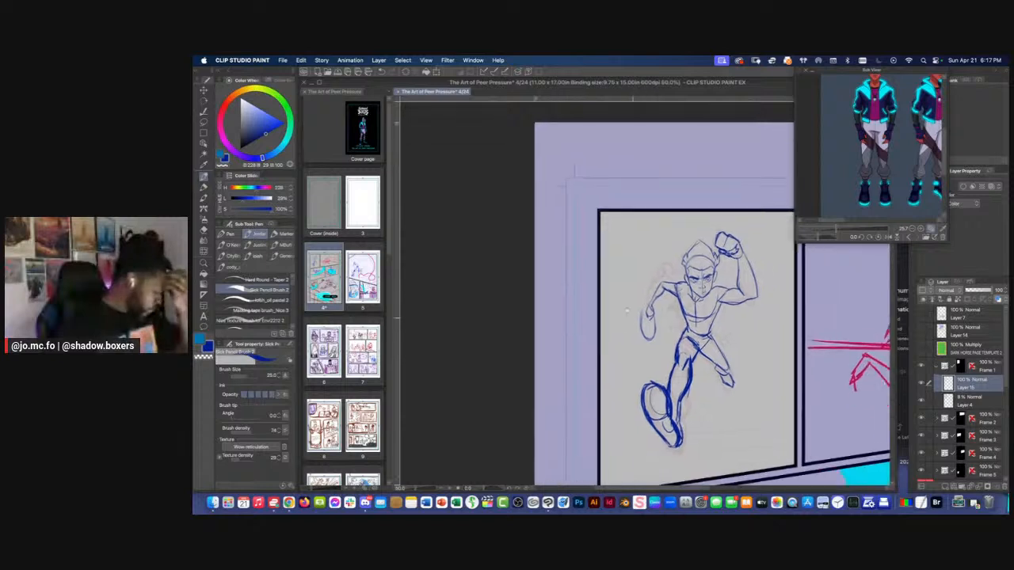
Lasso the rear lower leg and foot, rotate and move them closer to the thigh, and deselect
{"action": "key", "text": "m"}
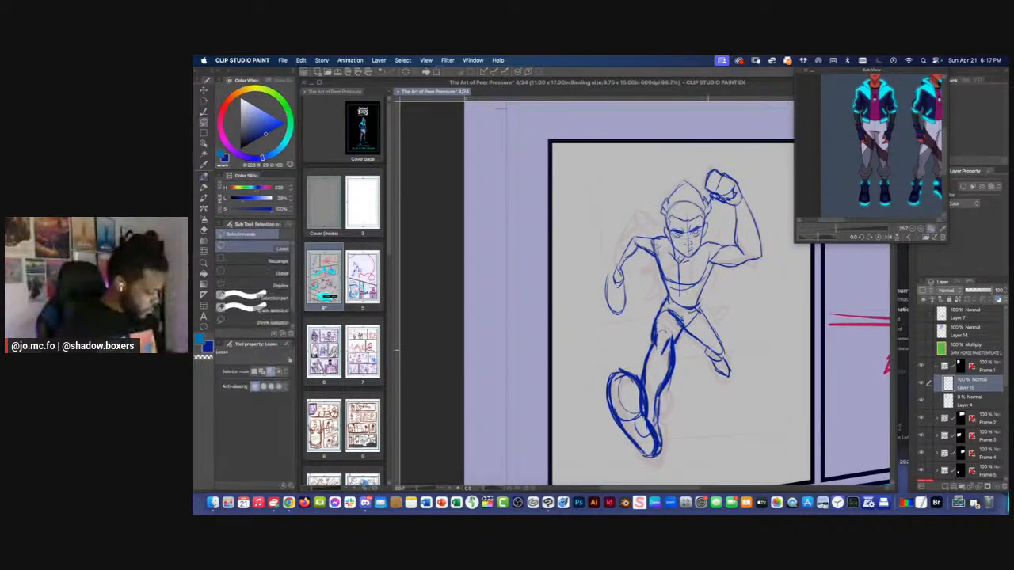
{"action": "key", "text": "super+t"}
{"action": "mouse_move", "coordinate": [688, 345]}
{"action": "left_mouse_down"}
{"action": "mouse_move", "coordinate": [702, 341]}
{"action": "mouse_move", "coordinate": [700, 361]}
{"action": "mouse_move", "coordinate": [745, 381]}
{"action": "left_mouse_up"}
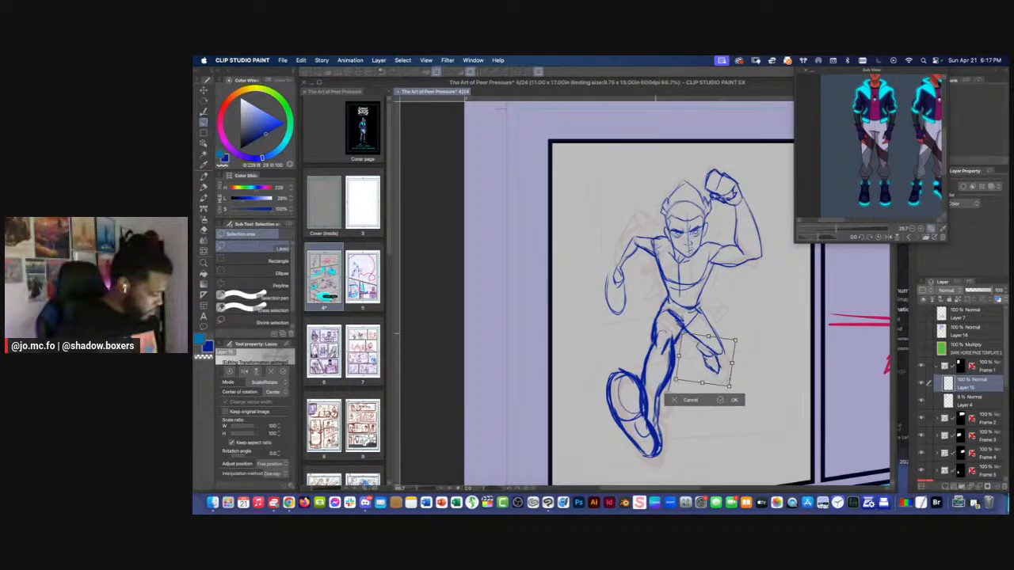
{"action": "key", "text": "Return"}
{"action": "key", "text": "super+d"}
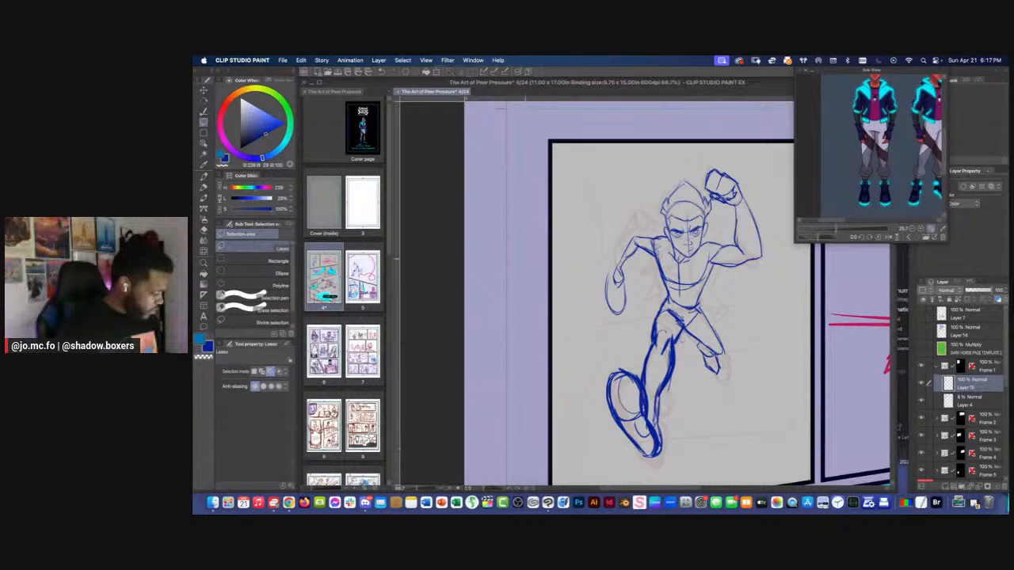
{"action": "key", "text": "p"}
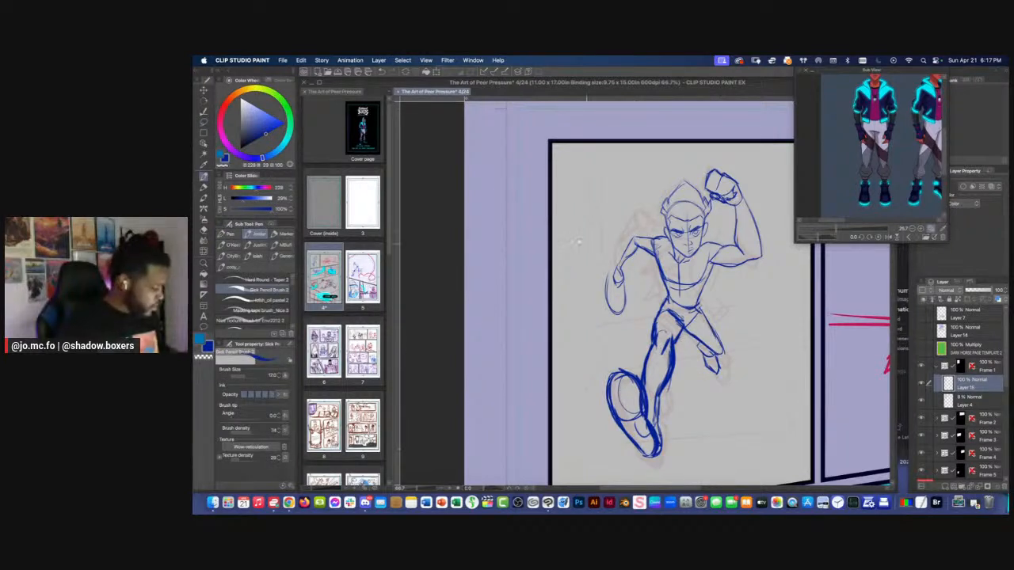
{"action": "key", "text": "super+minus"}
{"action": "left_click_drag", "start_coordinate": [564, 270], "coordinate": [581, 283]}
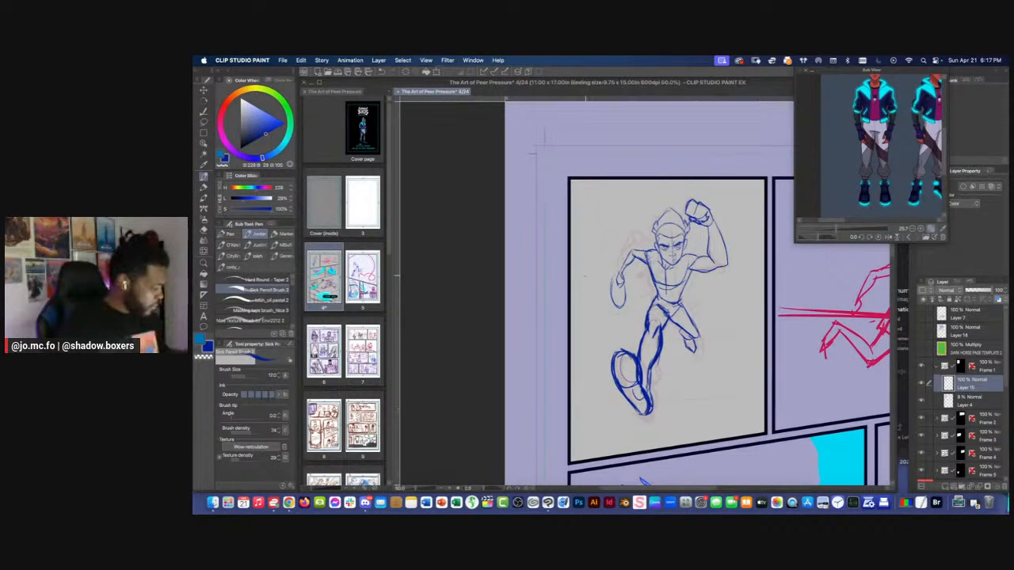
Remove the spiky hair tuft above the ear on the lowered-arm side of the head
{"action": "key", "text": "super+plus"}
{"action": "key", "text": "super+plus"}
{"action": "key", "text": "super+plus"}
{"action": "key", "text": "m"}
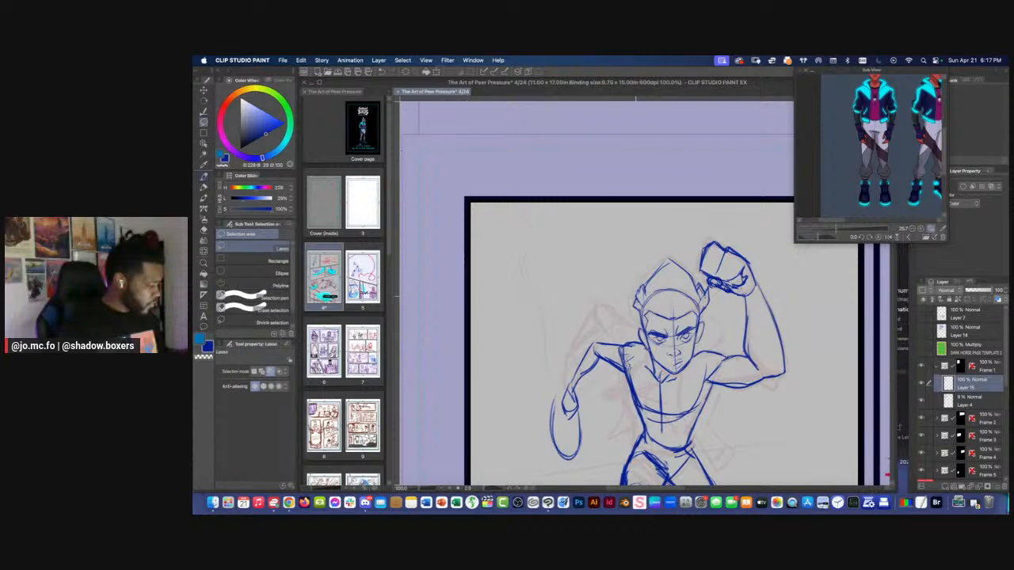
{"action": "key", "text": "p"}
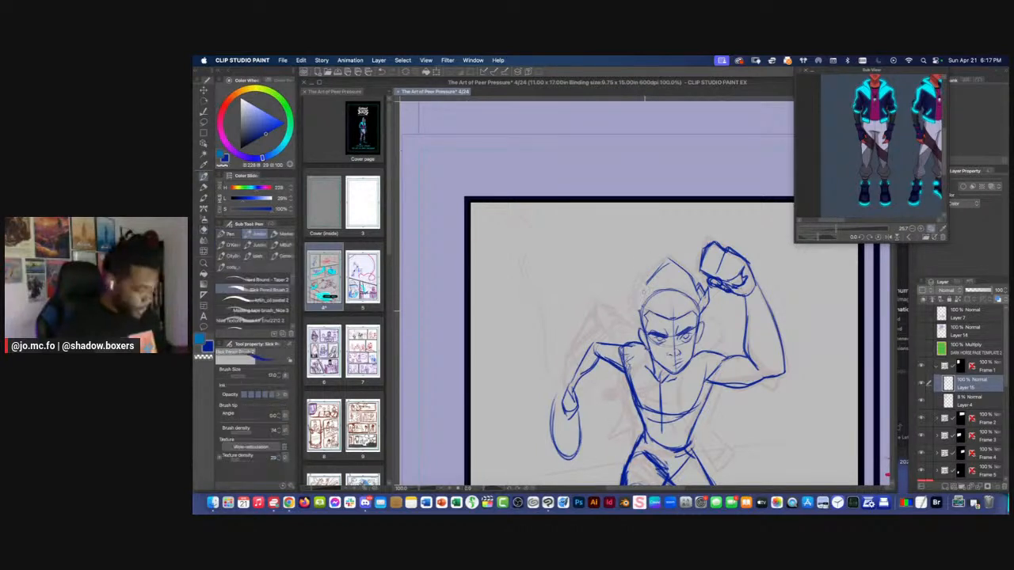
Bring the character's face and hair into close view in the Sub View reference
{"action": "left_click_drag", "start_coordinate": [849, 174], "coordinate": [834, 220]}
{"action": "left_click_drag", "start_coordinate": [837, 229], "coordinate": [854, 229]}
{"action": "left_click_drag", "start_coordinate": [831, 155], "coordinate": [838, 280]}
{"action": "left_click_drag", "start_coordinate": [854, 229], "coordinate": [850, 229]}
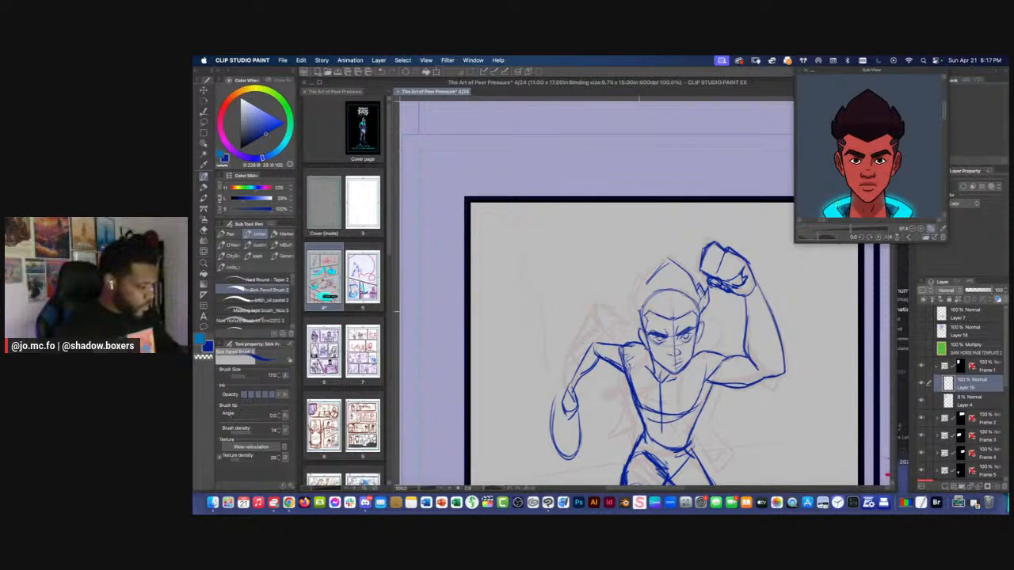
Redraw the spiky side tuft and adjust the hair's peak with the pencil at brush size 10
{"action": "key", "text": "bracketleft"}
{"action": "key", "text": "bracketleft"}
{"action": "key", "text": "bracketleft"}
{"action": "key", "text": "bracketleft"}
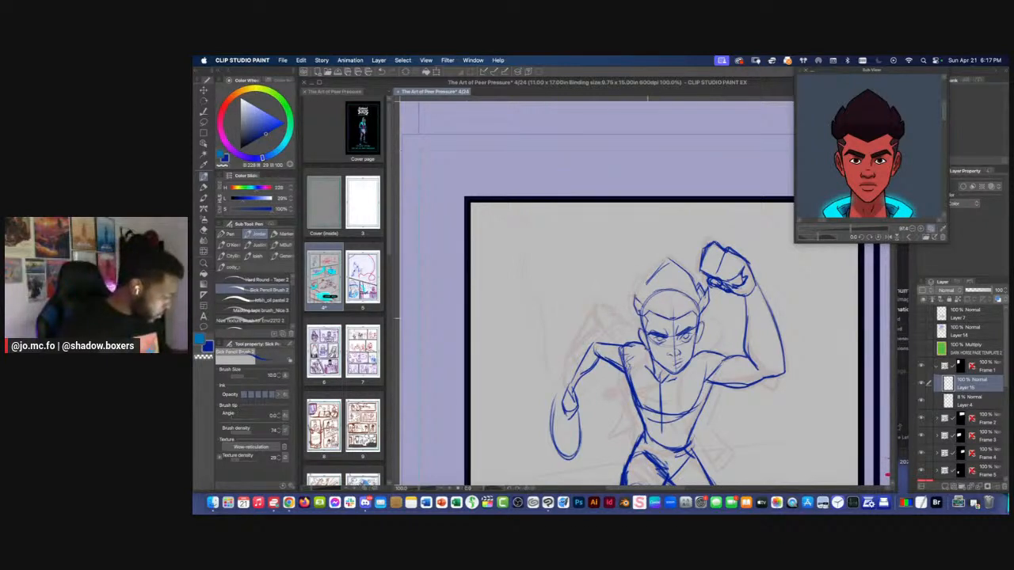
{"action": "left_click_drag", "start_coordinate": [637, 302], "coordinate": [646, 287]}
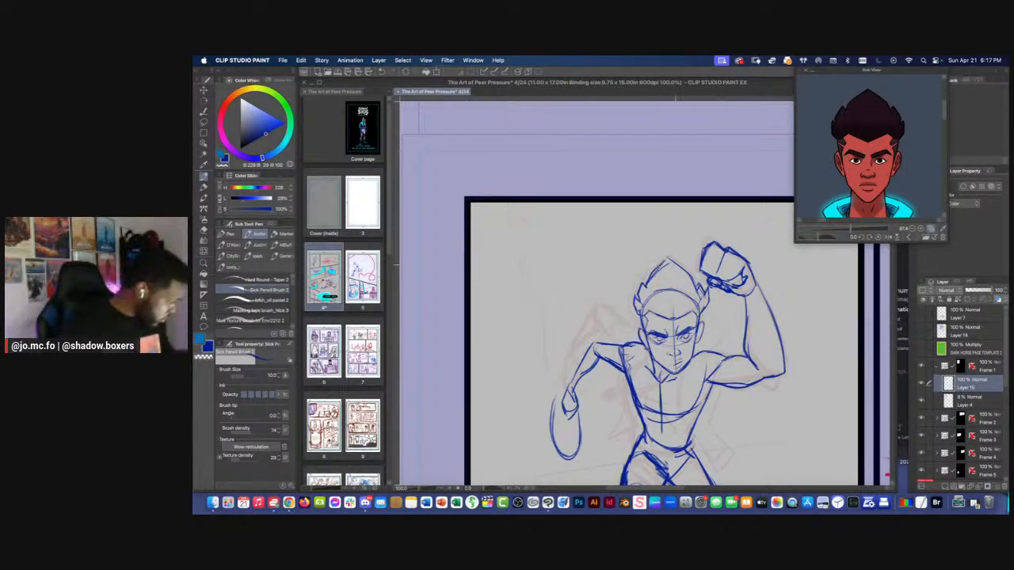
{"action": "mouse_move", "coordinate": [686, 258]}
{"action": "left_mouse_down"}
{"action": "mouse_move", "coordinate": [668, 271]}
{"action": "mouse_move", "coordinate": [697, 290]}
{"action": "mouse_move", "coordinate": [674, 293]}
{"action": "mouse_move", "coordinate": [673, 305]}
{"action": "left_mouse_up"}
Clean up the hair tuft beside the raised fist with the eraser at size 20 and redraw its spikes
{"action": "scroll", "coordinate": [676, 288], "scroll_direction": "up", "scroll_amount": 1}
{"action": "key", "text": "e"}
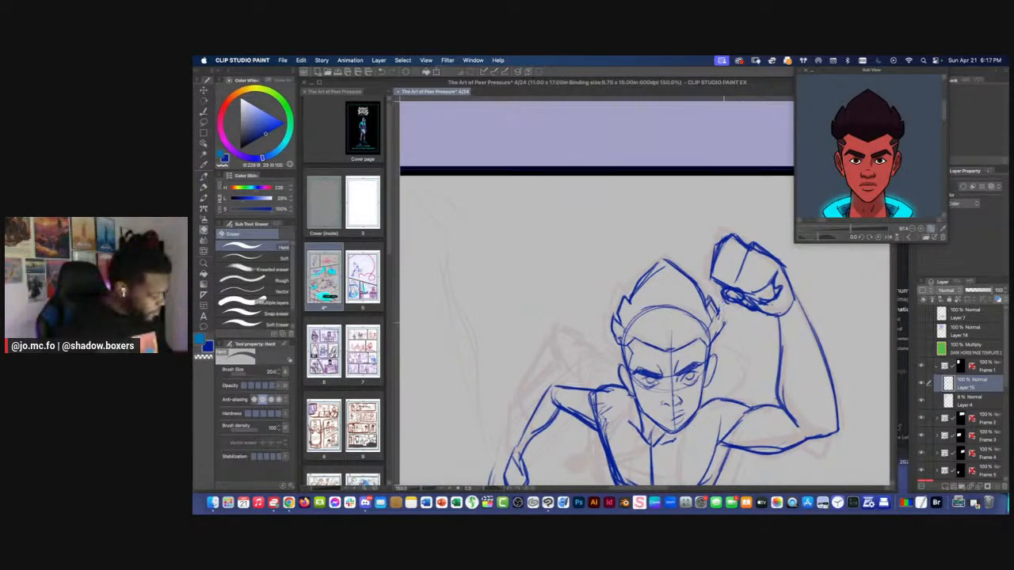
{"action": "mouse_move", "coordinate": [720, 305]}
{"action": "left_mouse_down"}
{"action": "mouse_move", "coordinate": [719, 326]}
{"action": "mouse_move", "coordinate": [713, 303]}
{"action": "mouse_move", "coordinate": [723, 313]}
{"action": "mouse_move", "coordinate": [710, 346]}
{"action": "mouse_move", "coordinate": [723, 332]}
{"action": "mouse_move", "coordinate": [708, 348]}
{"action": "left_mouse_up"}
{"action": "key", "text": "p"}
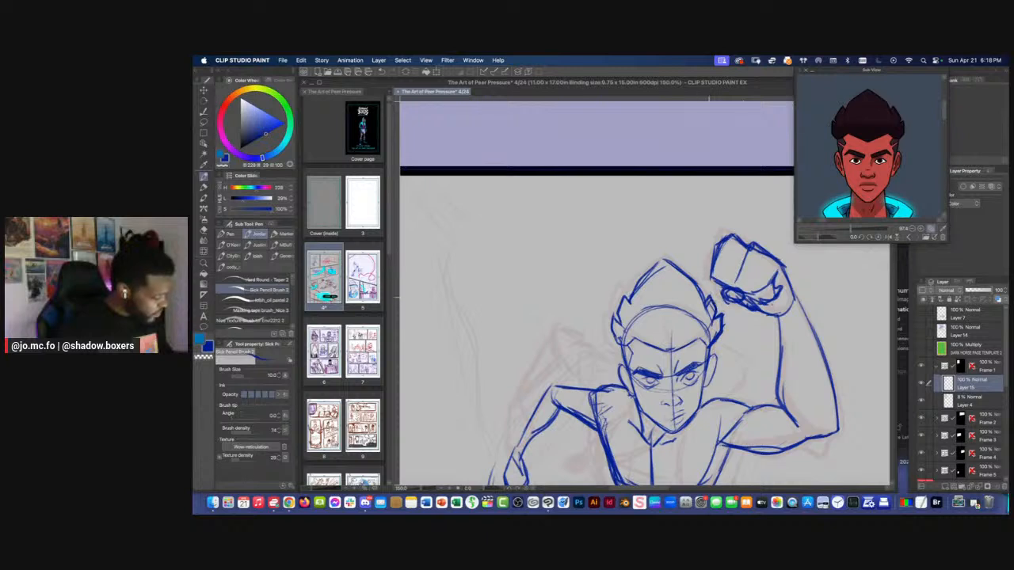
Darken the hair outline from the pointed peak down to the tuft on the lowered-arm side
{"action": "left_click_drag", "start_coordinate": [645, 277], "coordinate": [664, 260]}
{"action": "mouse_move", "coordinate": [662, 258]}
{"action": "left_mouse_down"}
{"action": "mouse_move", "coordinate": [713, 315]}
{"action": "mouse_move", "coordinate": [697, 281]}
{"action": "mouse_move", "coordinate": [639, 286]}
{"action": "mouse_move", "coordinate": [628, 312]}
{"action": "left_mouse_up"}
{"action": "left_click_drag", "start_coordinate": [647, 275], "coordinate": [624, 308]}
{"action": "mouse_move", "coordinate": [624, 306]}
{"action": "left_mouse_down"}
{"action": "mouse_move", "coordinate": [615, 326]}
{"action": "mouse_move", "coordinate": [624, 327]}
{"action": "left_mouse_up"}
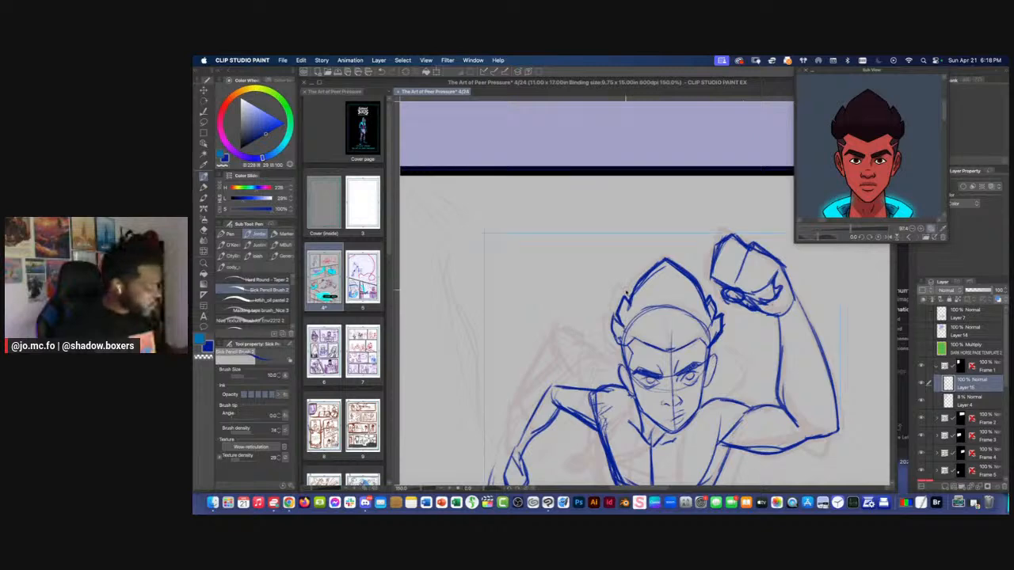
Lasso the figure's hair and widen it slightly with a free transform
{"action": "key", "text": "super+minus"}
{"action": "key", "text": "super+minus"}
{"action": "key", "text": "super+plus"}
{"action": "key", "text": "super+plus"}
{"action": "key", "text": "m"}
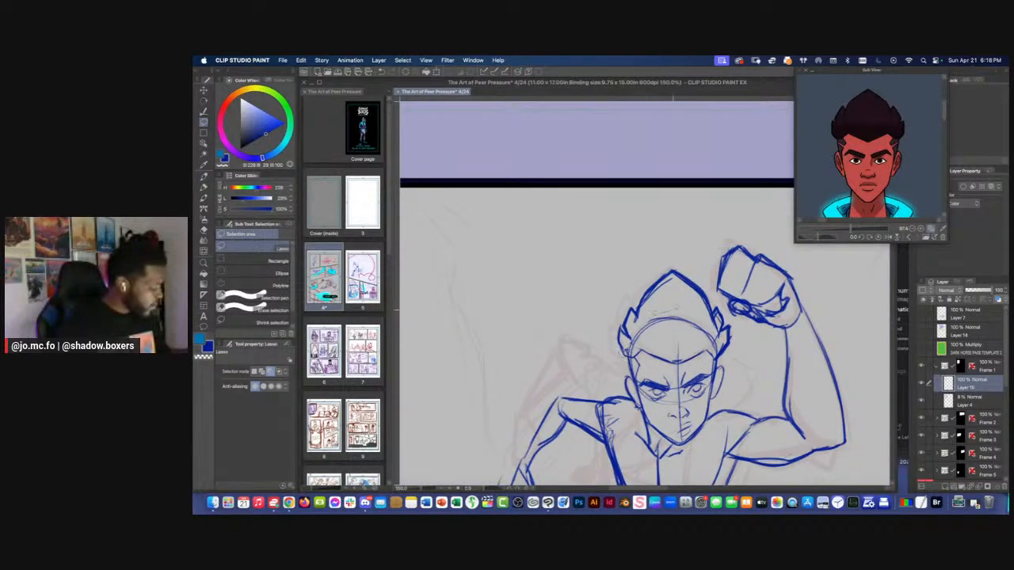
{"action": "left_click_drag", "start_coordinate": [685, 263], "coordinate": [633, 264]}
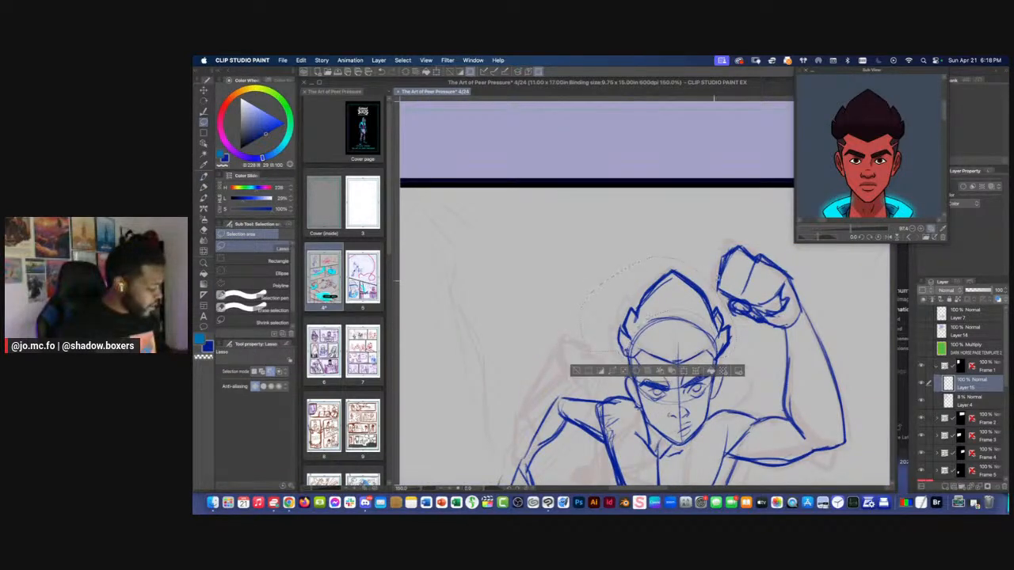
{"action": "key", "text": "super+t"}
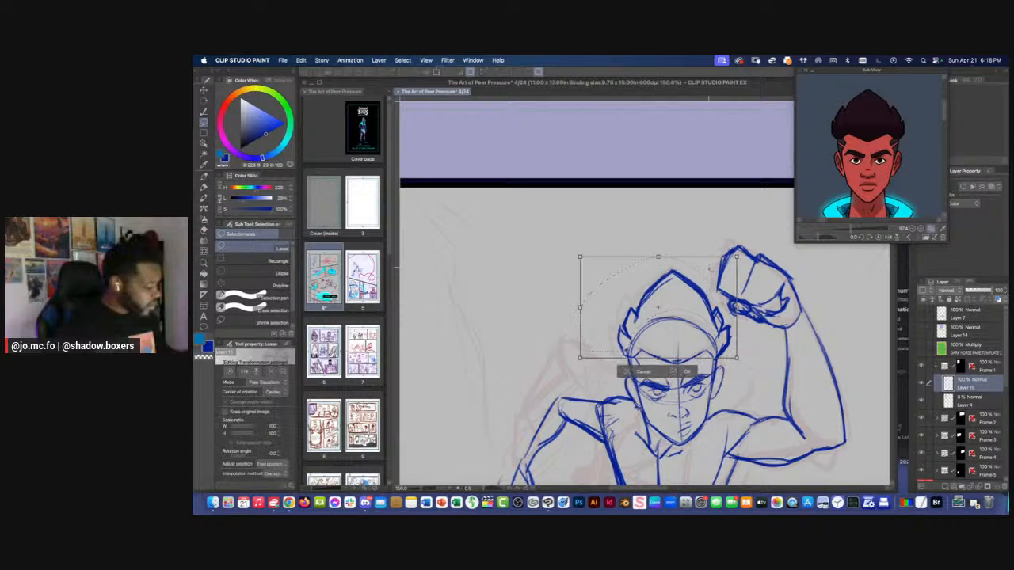
{"action": "left_click_drag", "start_coordinate": [577, 306], "coordinate": [576, 307]}
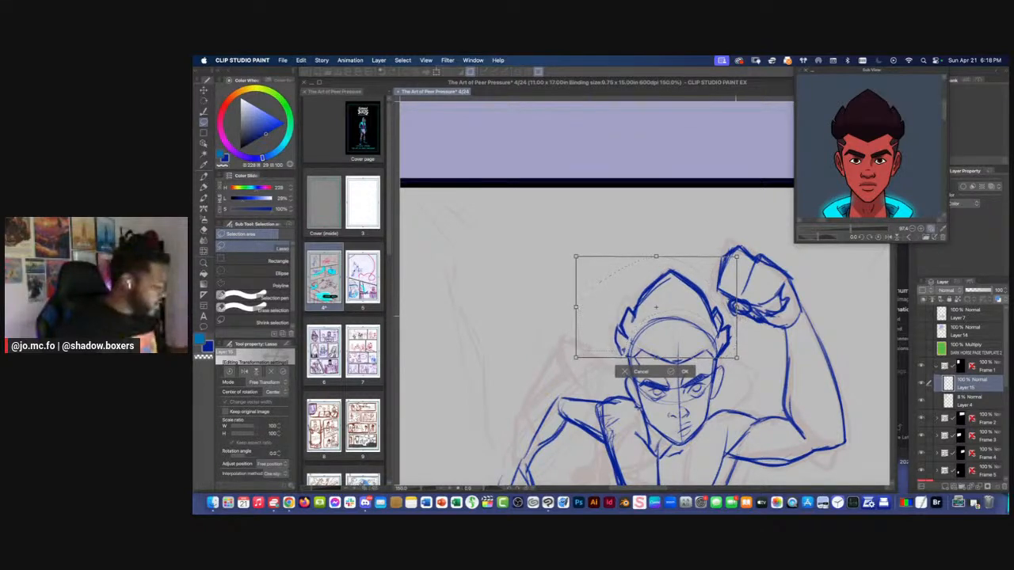
{"action": "left_click_drag", "start_coordinate": [737, 308], "coordinate": [737, 309]}
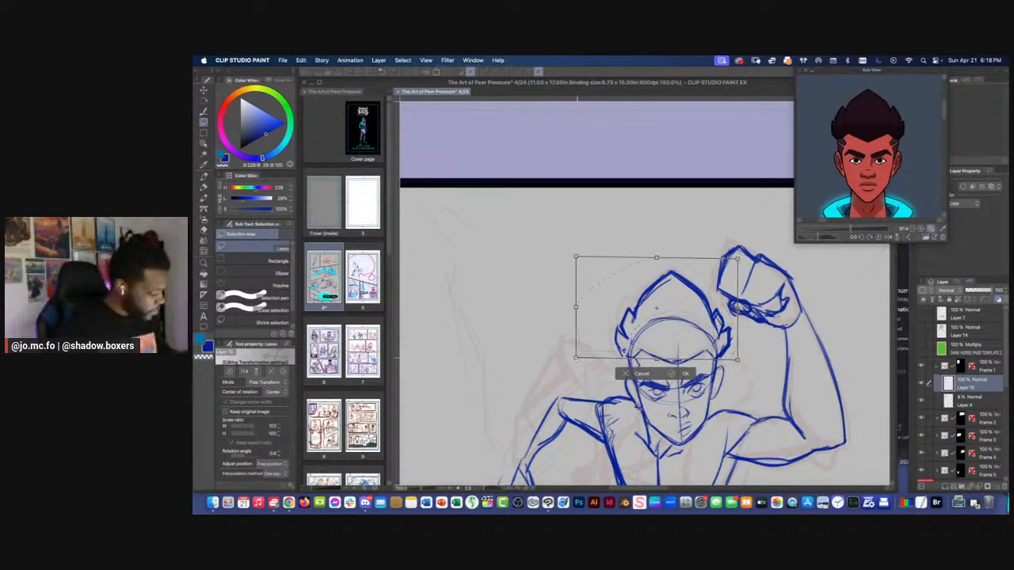
Flare the hair's upper corners outward, narrow its base, lower its peak, and apply the free transform
{"action": "left_click_drag", "start_coordinate": [576, 357], "coordinate": [582, 358]}
{"action": "left_click_drag", "start_coordinate": [576, 256], "coordinate": [566, 256]}
{"action": "left_click_drag", "start_coordinate": [735, 256], "coordinate": [745, 251]}
{"action": "left_click_drag", "start_coordinate": [657, 254], "coordinate": [654, 251]}
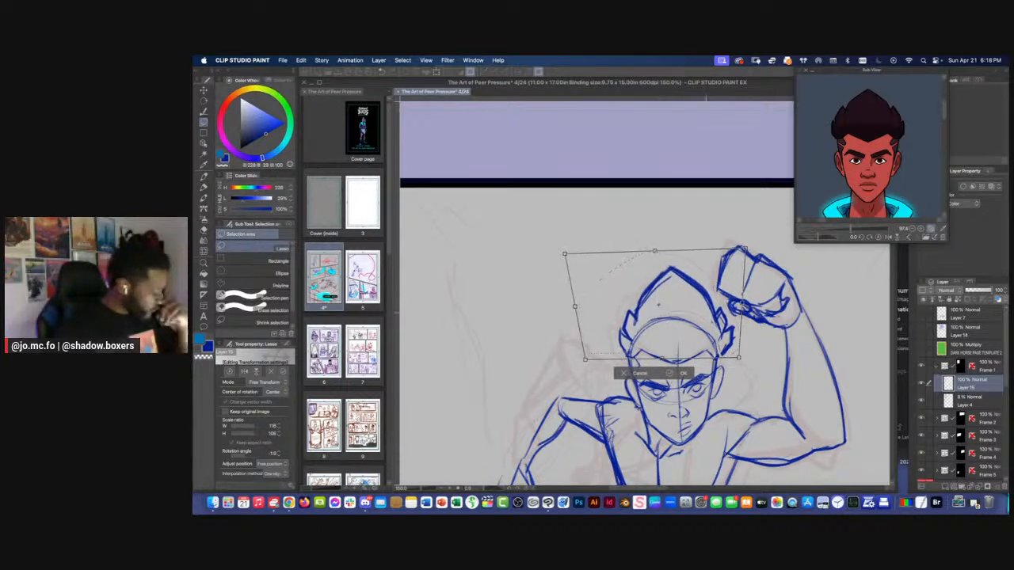
{"action": "left_click_drag", "start_coordinate": [738, 358], "coordinate": [735, 358]}
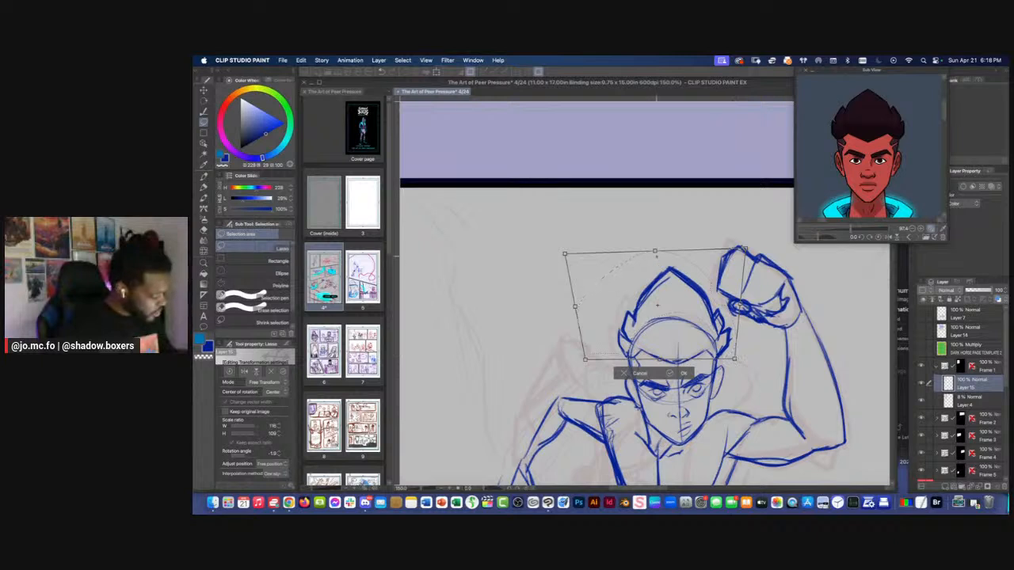
{"action": "left_click_drag", "start_coordinate": [656, 253], "coordinate": [654, 261]}
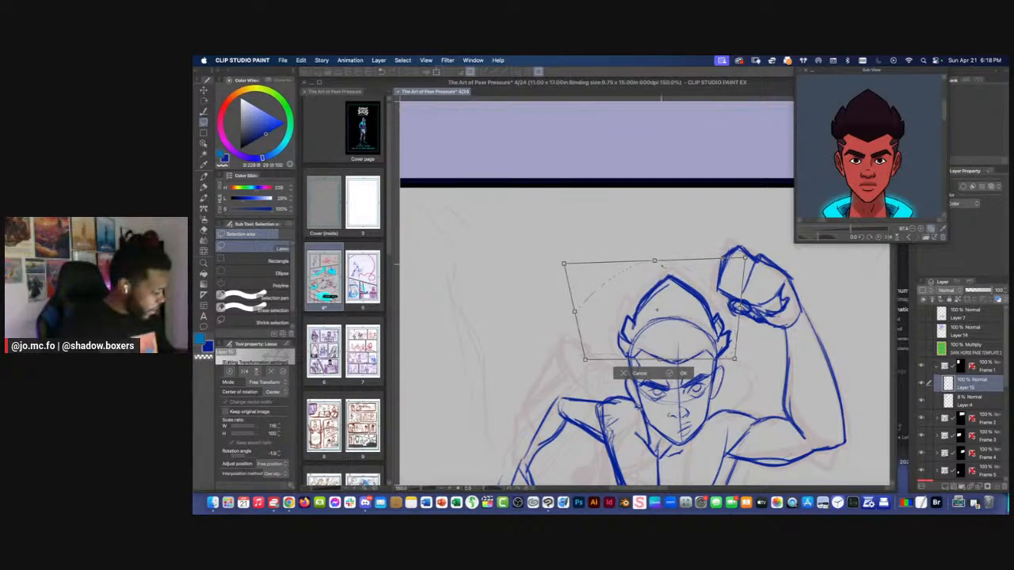
{"action": "key", "text": "Return"}
Erase the skull guide arc inside the hair and check the head against the rest of the figure
{"action": "key", "text": "e"}
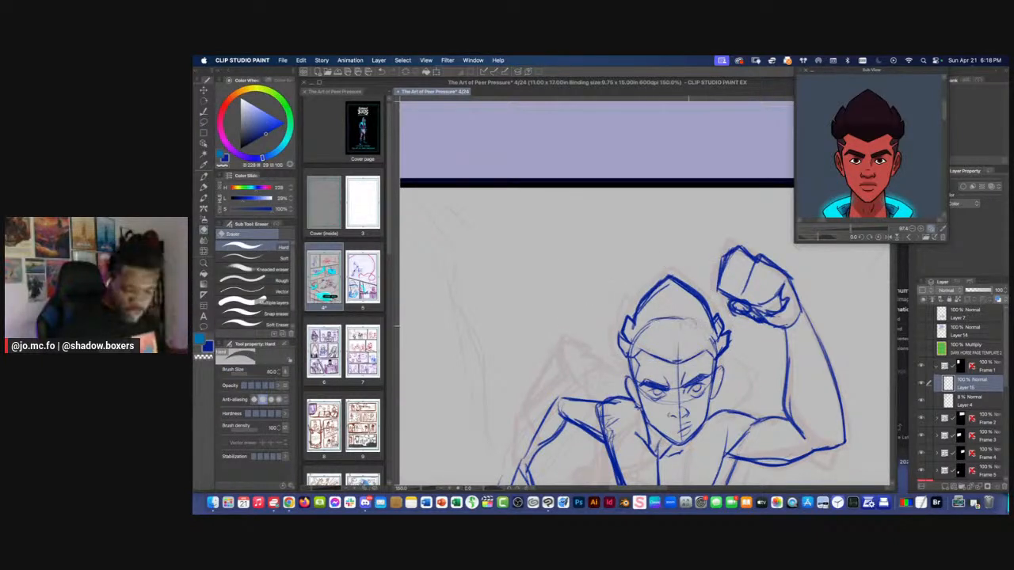
{"action": "key", "text": "super+minus"}
{"action": "key", "text": "p"}
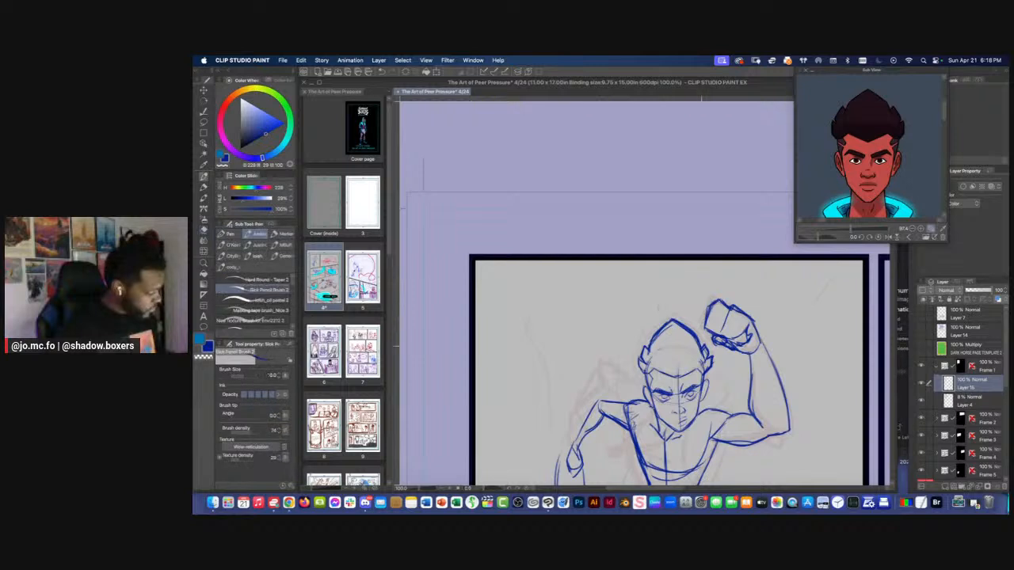
{"action": "key", "text": "super+minus"}
{"action": "left_click_drag", "start_coordinate": [669, 309], "coordinate": [679, 270]}
{"action": "key", "text": "super+plus"}
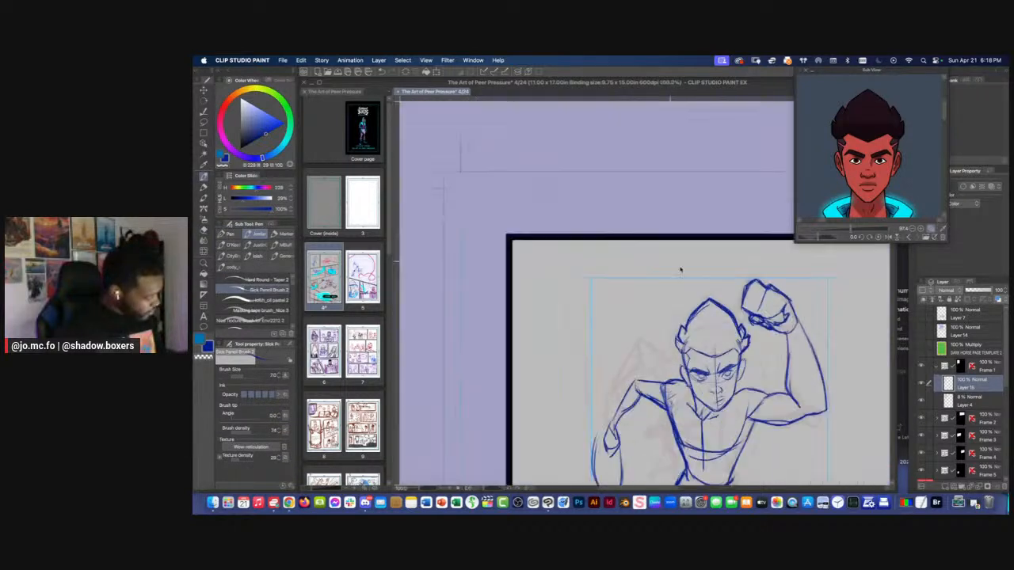
Lasso the face's eye area on the lowered-arm side, adjust it with a free transform, and touch up that eye
{"action": "key", "text": "bracketright"}
{"action": "key", "text": "super+plus"}
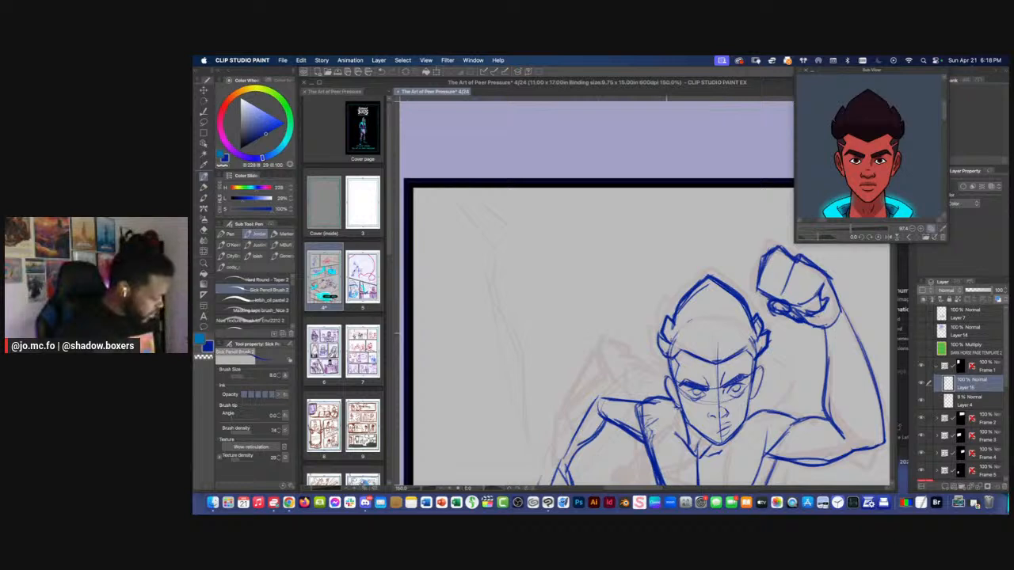
{"action": "key", "text": "super+minus"}
{"action": "left_click_drag", "start_coordinate": [612, 307], "coordinate": [630, 282]}
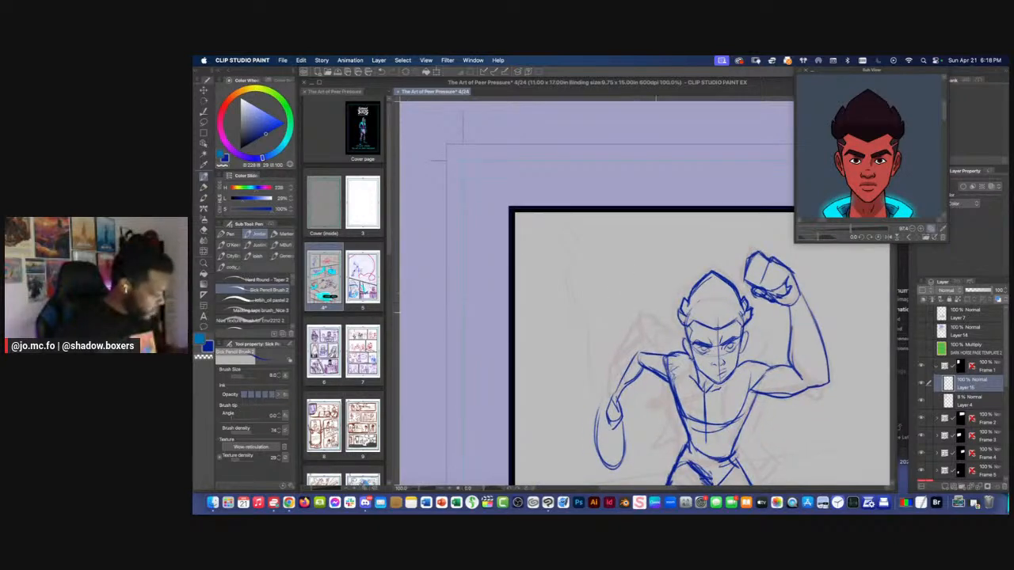
{"action": "key", "text": "super+plus"}
{"action": "left_click_drag", "start_coordinate": [668, 344], "coordinate": [627, 275]}
{"action": "key", "text": "super+plus"}
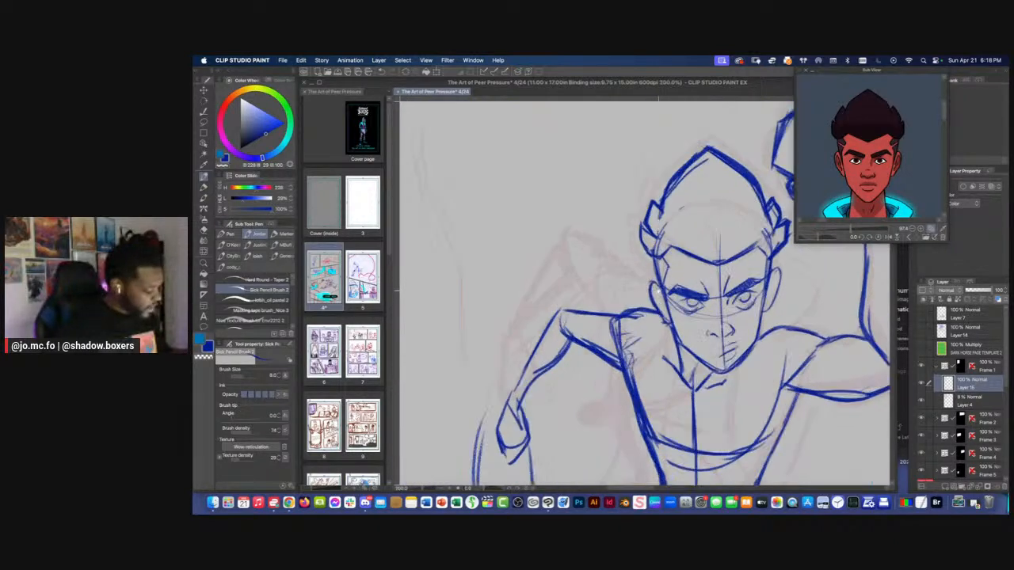
{"action": "key", "text": "m"}
{"action": "mouse_move", "coordinate": [720, 259]}
{"action": "left_mouse_down"}
{"action": "mouse_move", "coordinate": [730, 274]}
{"action": "mouse_move", "coordinate": [718, 313]}
{"action": "mouse_move", "coordinate": [690, 309]}
{"action": "mouse_move", "coordinate": [672, 271]}
{"action": "mouse_move", "coordinate": [654, 270]}
{"action": "mouse_move", "coordinate": [642, 290]}
{"action": "left_mouse_up"}
{"action": "key", "text": "super+t"}
{"action": "key", "text": "Return"}
{"action": "key", "text": "super+d"}
{"action": "key", "text": "p"}
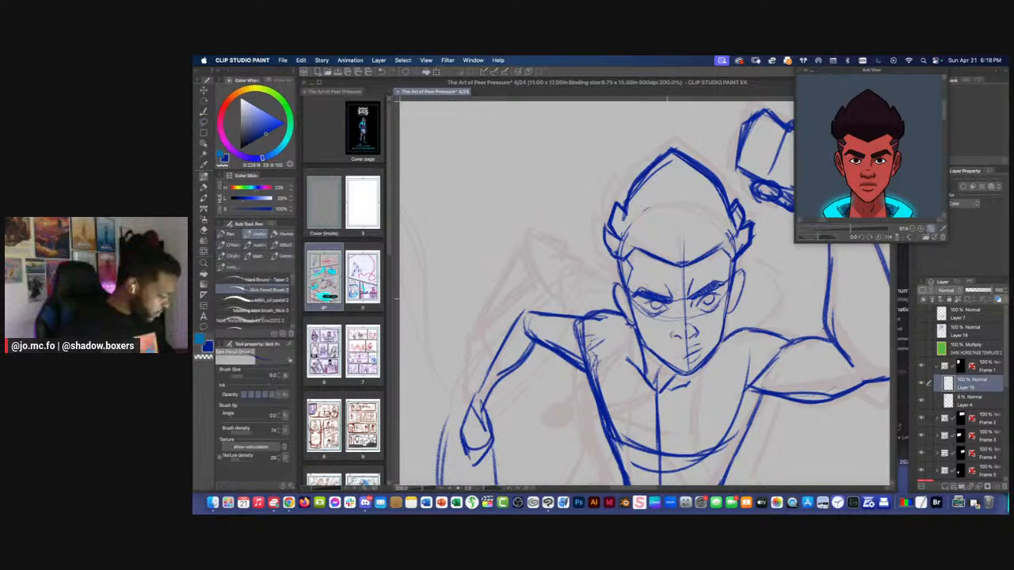
{"action": "left_click_drag", "start_coordinate": [642, 305], "coordinate": [667, 308]}
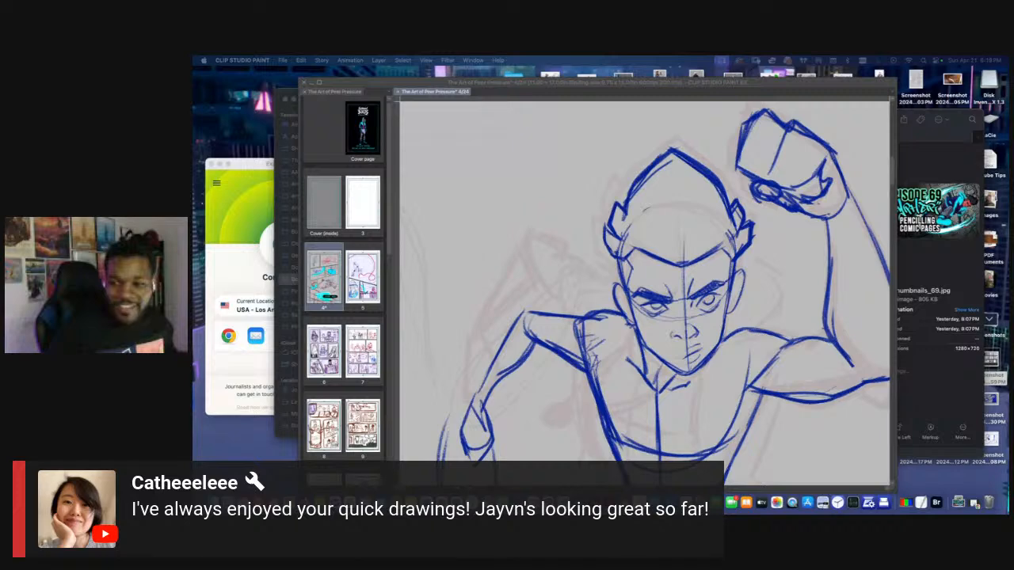
Refine the nose with darker nostril and tip lines, and shade the mouth on the figure's face
{"action": "left_click", "coordinate": [597, 294]}
{"action": "scroll", "coordinate": [682, 318], "scroll_direction": "up", "scroll_amount": 2}
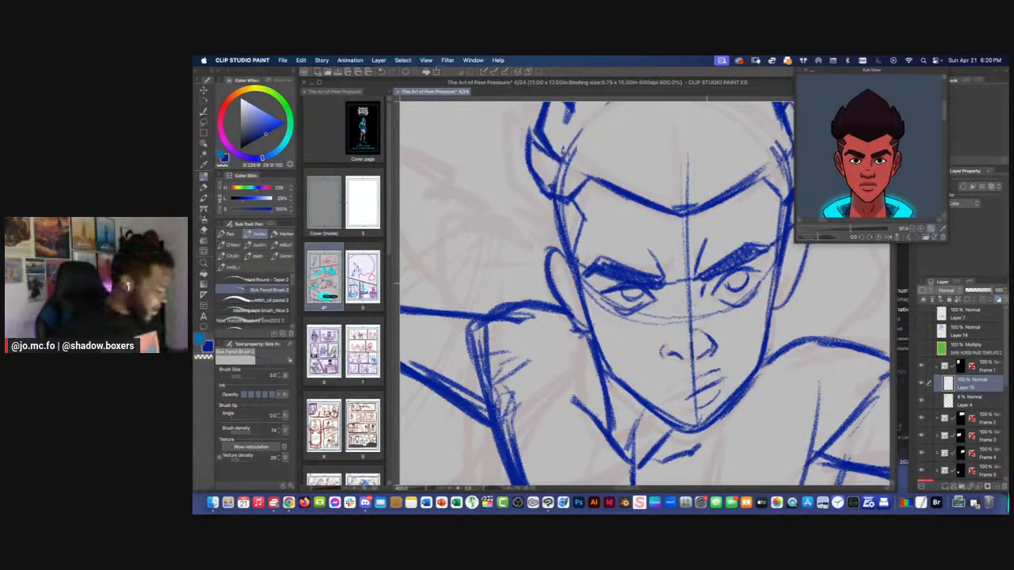
{"action": "mouse_move", "coordinate": [685, 330]}
{"action": "left_mouse_down"}
{"action": "mouse_move", "coordinate": [713, 337]}
{"action": "mouse_move", "coordinate": [705, 290]}
{"action": "left_mouse_up"}
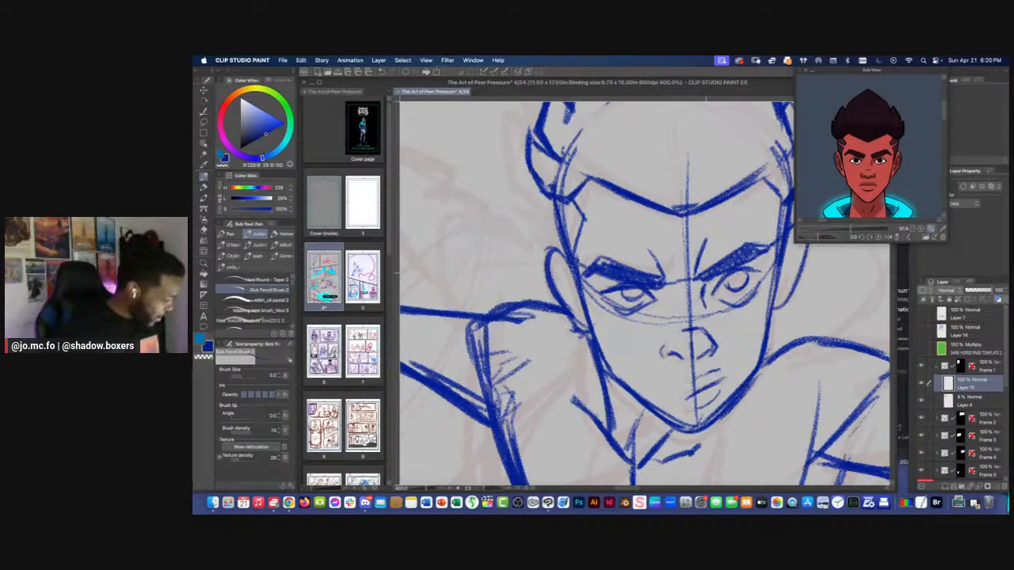
{"action": "left_click_drag", "start_coordinate": [672, 357], "coordinate": [719, 342]}
{"action": "left_click_drag", "start_coordinate": [704, 346], "coordinate": [717, 332]}
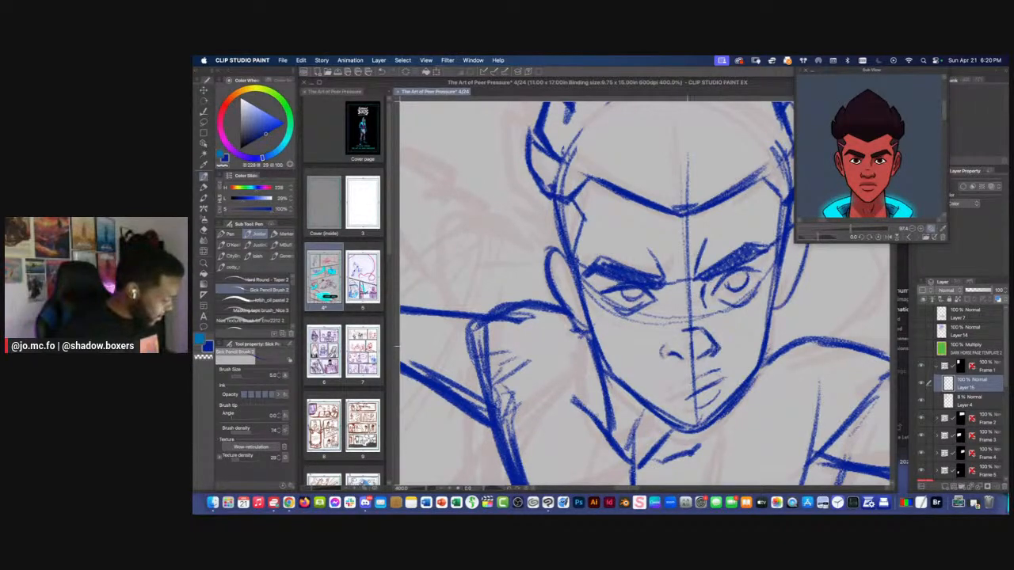
{"action": "left_click_drag", "start_coordinate": [656, 362], "coordinate": [667, 340]}
{"action": "mouse_move", "coordinate": [678, 377]}
{"action": "left_mouse_down"}
{"action": "mouse_move", "coordinate": [686, 369]}
{"action": "mouse_move", "coordinate": [668, 305]}
{"action": "mouse_move", "coordinate": [726, 330]}
{"action": "mouse_move", "coordinate": [719, 324]}
{"action": "left_mouse_up"}
{"action": "mouse_move", "coordinate": [693, 347]}
{"action": "left_mouse_down"}
{"action": "mouse_move", "coordinate": [715, 336]}
{"action": "mouse_move", "coordinate": [689, 351]}
{"action": "left_mouse_up"}
Check the face at several zoom levels and compare the pencils with the rough sketch by toggling Layer 15's visibility
{"action": "scroll", "coordinate": [680, 358], "scroll_direction": "down", "scroll_amount": 4}
{"action": "key", "text": "bracketright"}
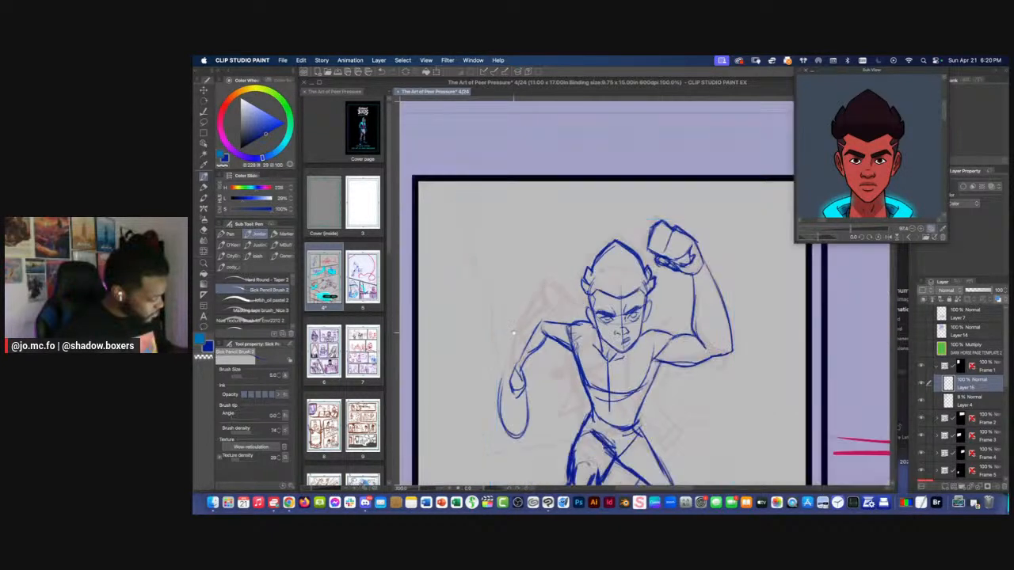
{"action": "scroll", "coordinate": [513, 333], "scroll_direction": "up", "scroll_amount": 2}
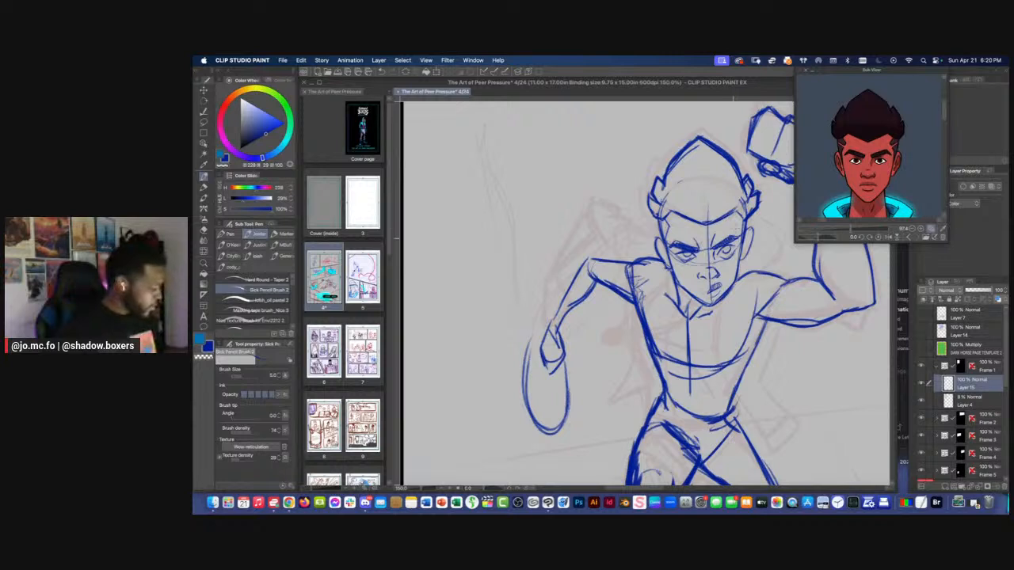
{"action": "scroll", "coordinate": [732, 238], "scroll_direction": "up", "scroll_amount": 1}
{"action": "left_click_drag", "start_coordinate": [675, 243], "coordinate": [658, 260]}
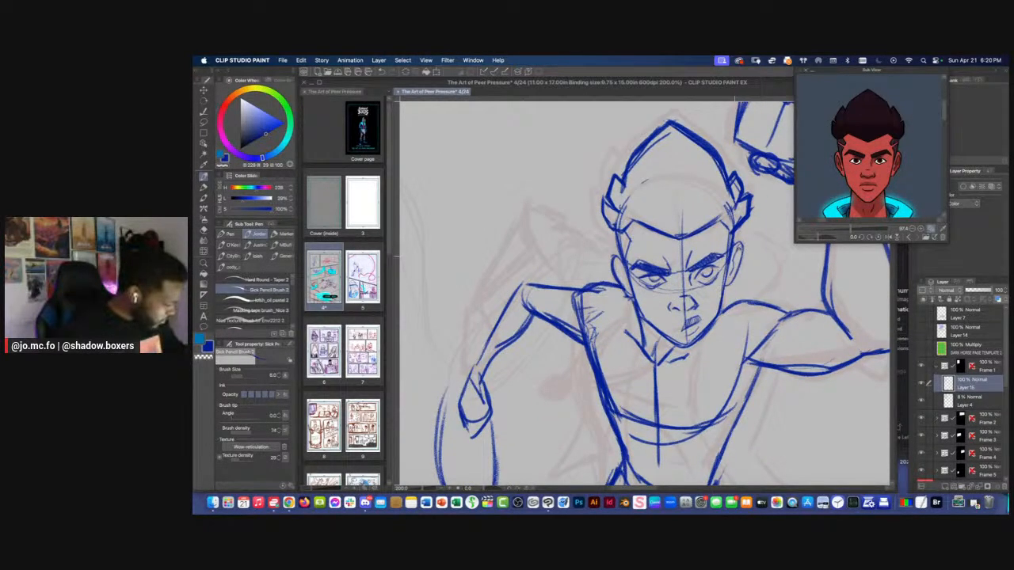
{"action": "scroll", "coordinate": [610, 261], "scroll_direction": "down", "scroll_amount": 3}
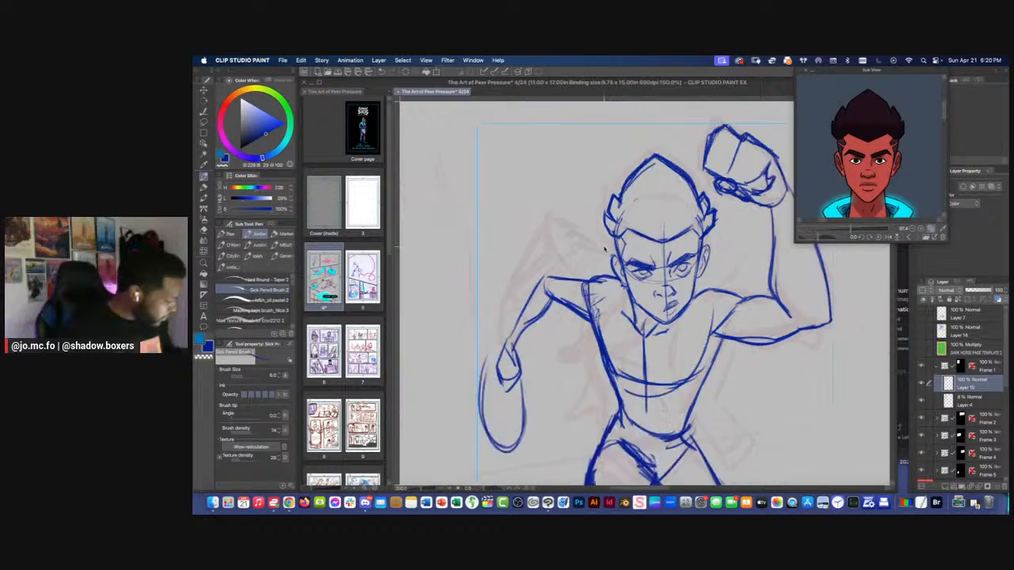
{"action": "scroll", "coordinate": [598, 256], "scroll_direction": "down", "scroll_amount": 1}
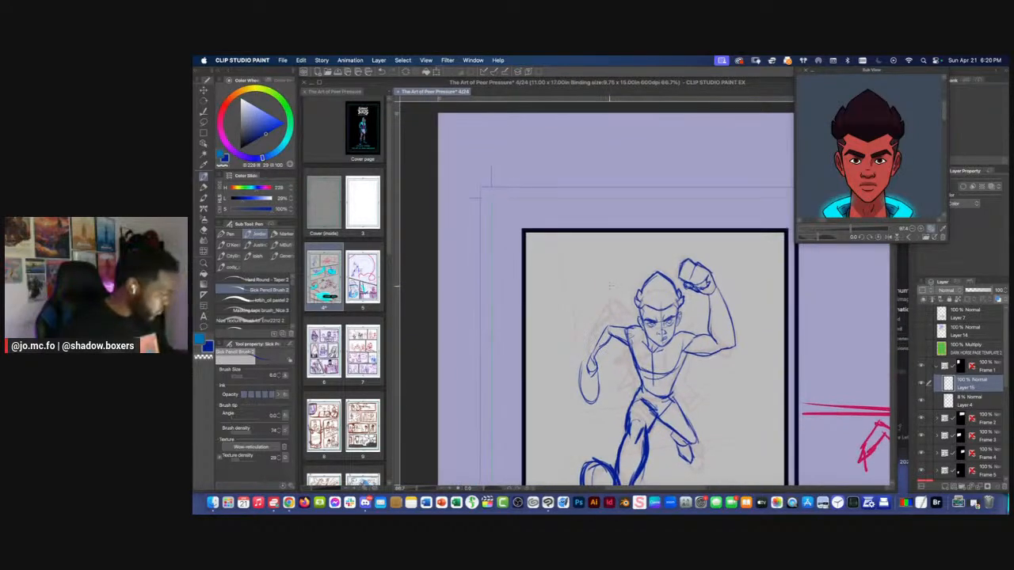
{"action": "scroll", "coordinate": [598, 256], "scroll_direction": "up", "scroll_amount": 2}
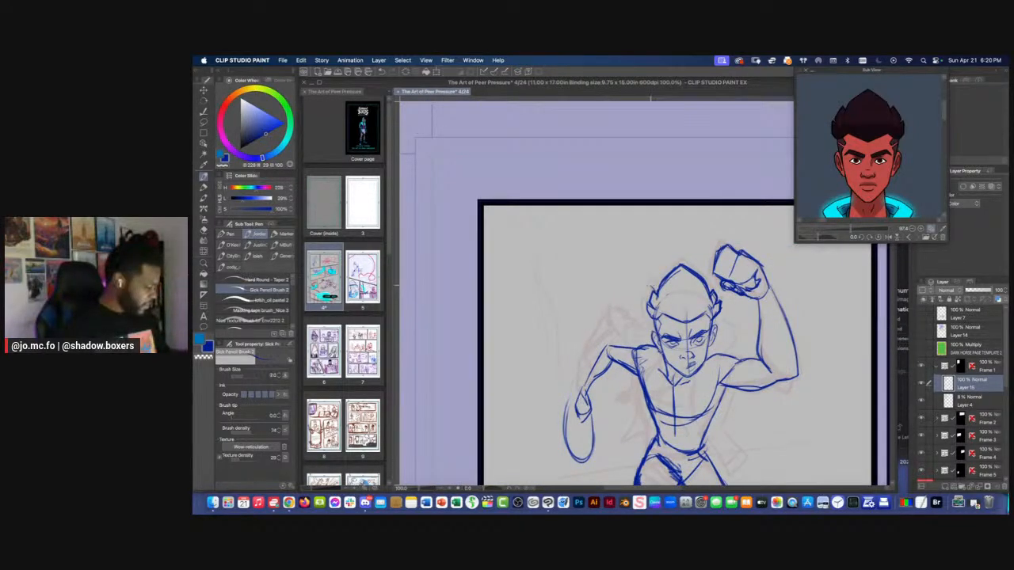
{"action": "left_click", "coordinate": [922, 384]}
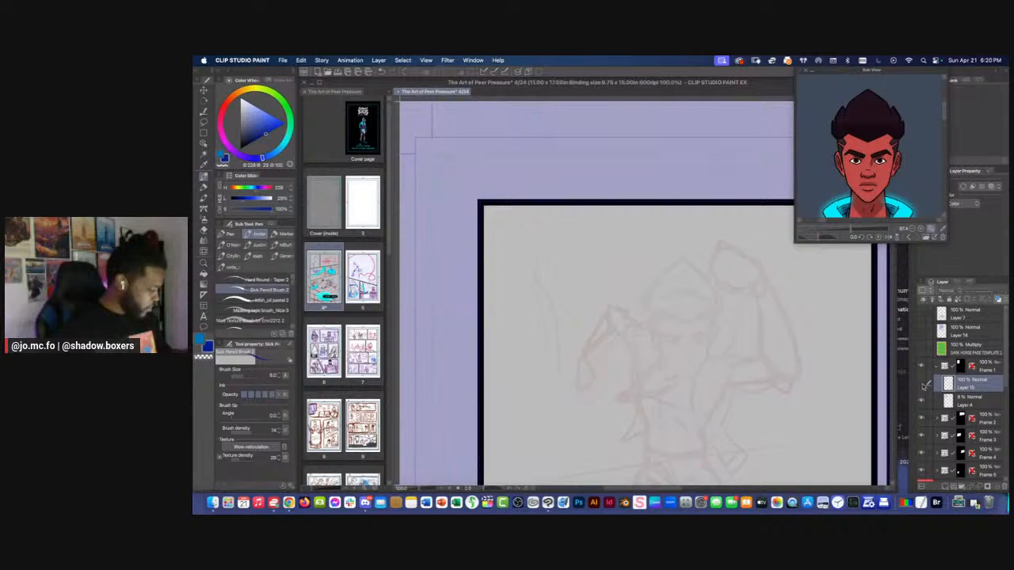
{"action": "left_click", "coordinate": [922, 384]}
{"action": "left_click", "coordinate": [922, 384]}
{"action": "left_click", "coordinate": [921, 384]}
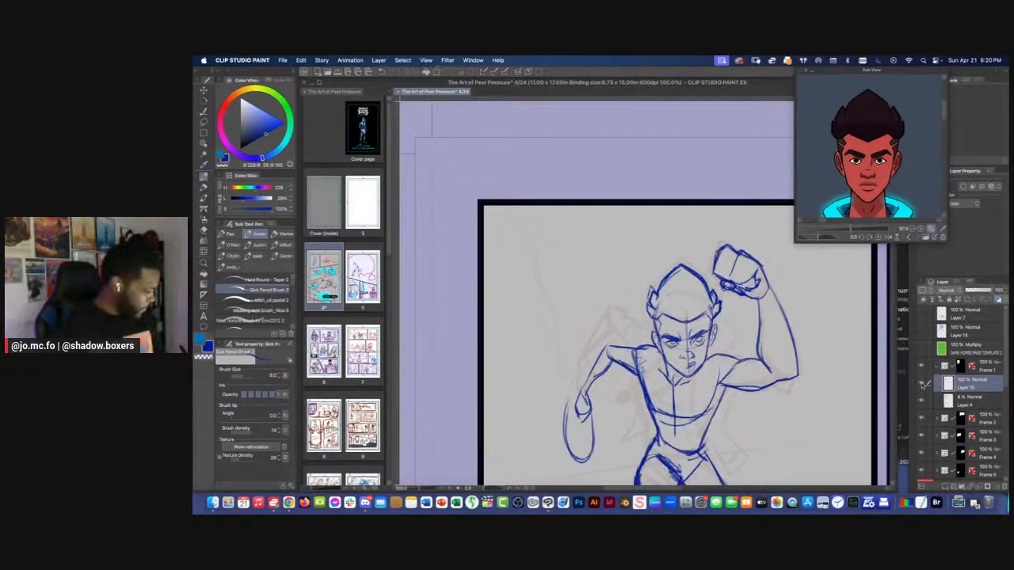
Lasso the figure's hair and raise the opacity of the rough sketch on Layer 4 to about 29%
{"action": "key", "text": "super+plus"}
{"action": "key", "text": "super+plus"}
{"action": "key", "text": "m"}
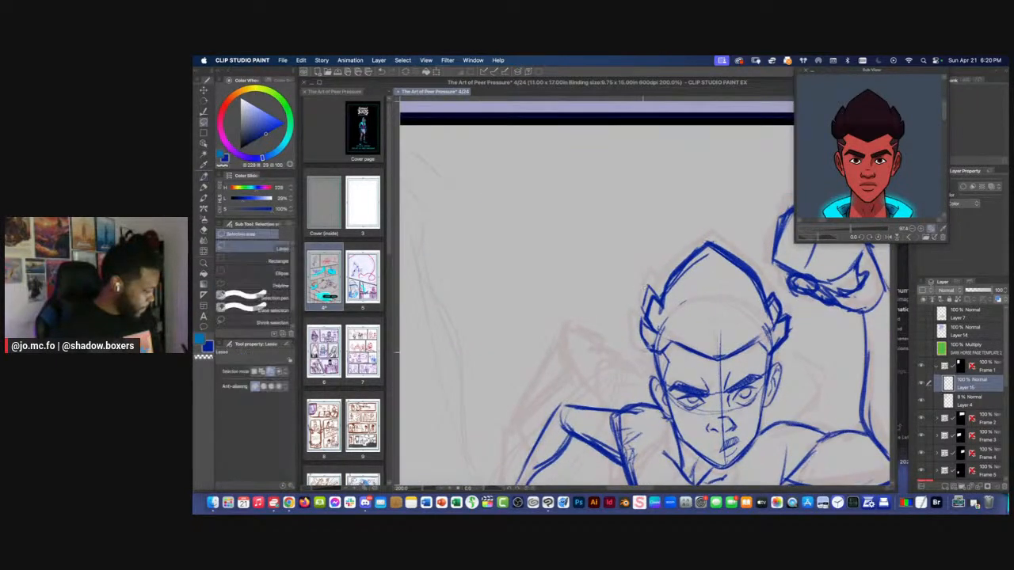
{"action": "key", "text": "super+d"}
{"action": "mouse_move", "coordinate": [651, 350]}
{"action": "left_mouse_down"}
{"action": "mouse_move", "coordinate": [768, 348]}
{"action": "mouse_move", "coordinate": [784, 293]}
{"action": "left_mouse_up"}
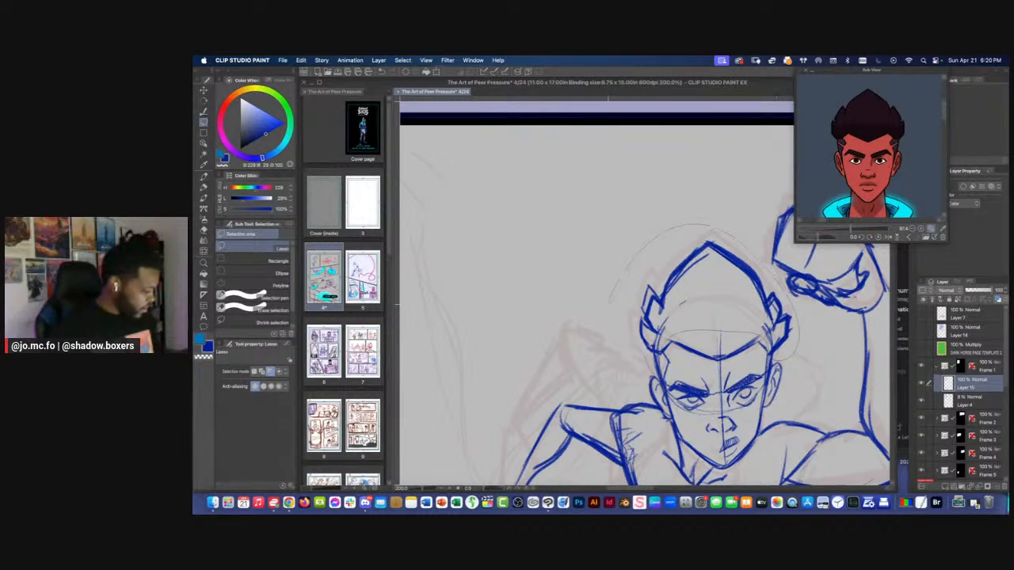
{"action": "left_click_drag", "start_coordinate": [609, 305], "coordinate": [651, 355]}
{"action": "left_click", "coordinate": [961, 404]}
{"action": "left_click_drag", "start_coordinate": [968, 290], "coordinate": [972, 292]}
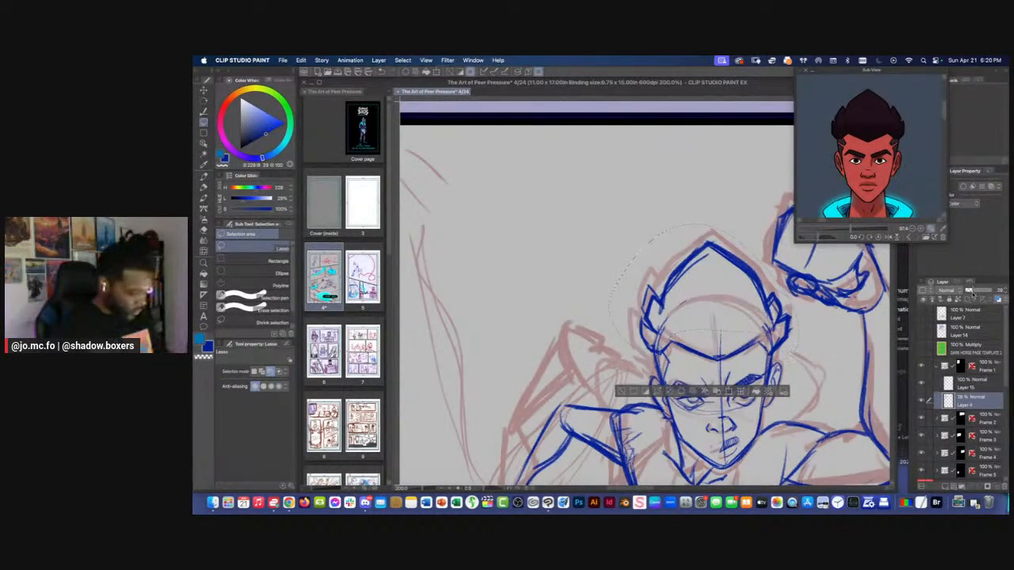
Enlarge the lassoed hair on Layer 15 slightly with a proportional free transform
{"action": "left_click", "coordinate": [962, 383]}
{"action": "key", "text": "super+t"}
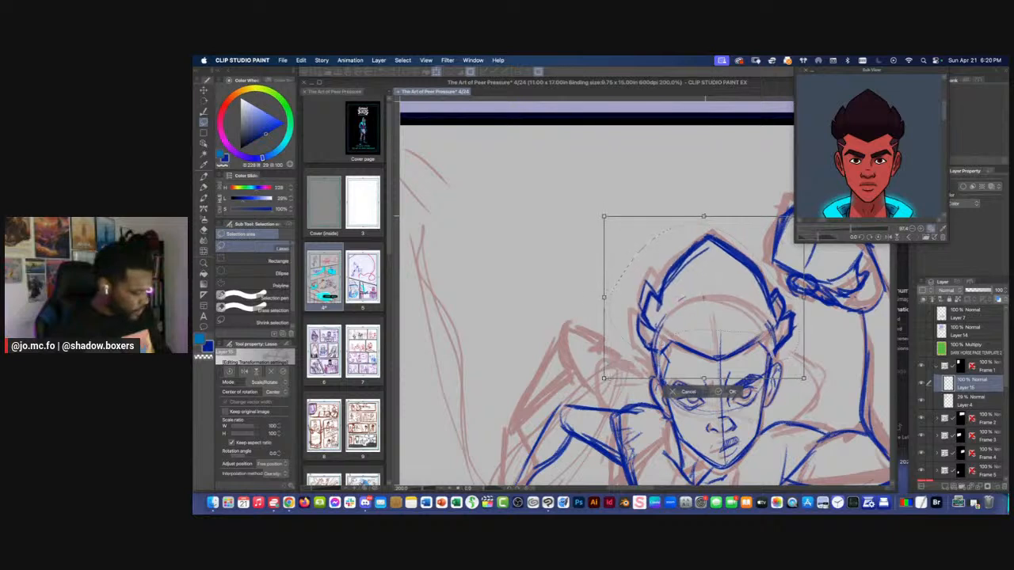
{"action": "left_click_drag", "start_coordinate": [704, 216], "coordinate": [704, 209]}
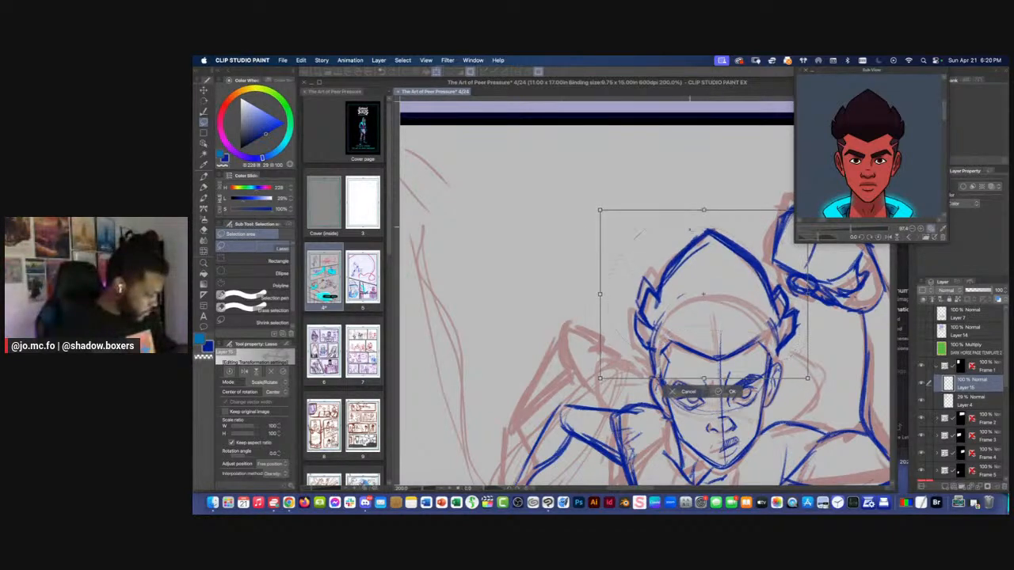
{"action": "key", "text": "Return"}
Reinforce the hair's sides and redraw the spiky tufts on the lowered-arm side with the pencil brush
{"action": "key", "text": "p"}
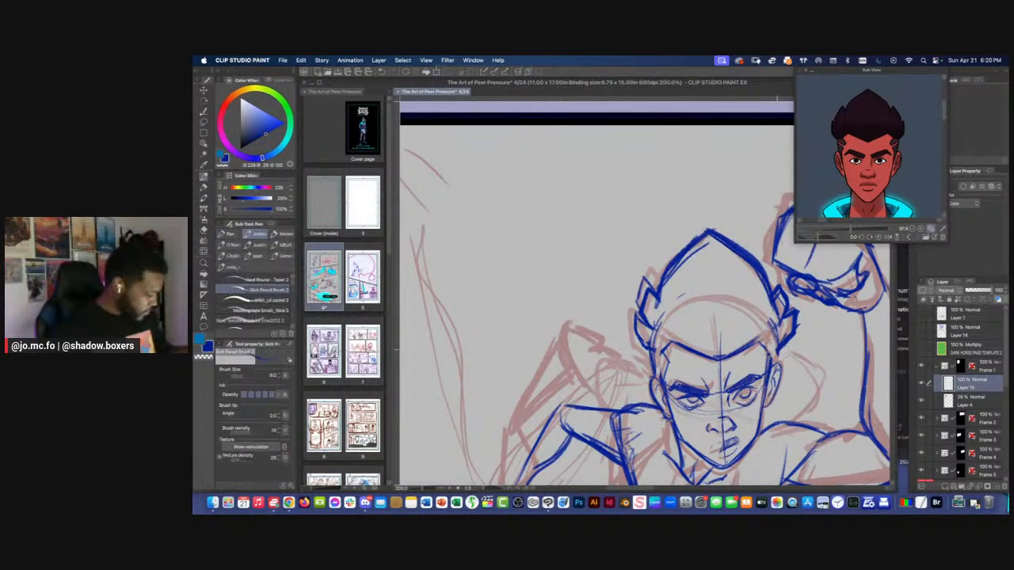
{"action": "mouse_move", "coordinate": [776, 346]}
{"action": "left_mouse_down"}
{"action": "mouse_move", "coordinate": [769, 378]}
{"action": "mouse_move", "coordinate": [766, 336]}
{"action": "mouse_move", "coordinate": [648, 358]}
{"action": "mouse_move", "coordinate": [657, 378]}
{"action": "left_mouse_up"}
{"action": "mouse_move", "coordinate": [643, 347]}
{"action": "left_mouse_down"}
{"action": "mouse_move", "coordinate": [651, 365]}
{"action": "mouse_move", "coordinate": [633, 312]}
{"action": "left_mouse_up"}
{"action": "mouse_move", "coordinate": [633, 310]}
{"action": "left_mouse_down"}
{"action": "mouse_move", "coordinate": [644, 326]}
{"action": "mouse_move", "coordinate": [632, 327]}
{"action": "left_mouse_up"}
{"action": "mouse_move", "coordinate": [632, 326]}
{"action": "left_mouse_down"}
{"action": "mouse_move", "coordinate": [646, 350]}
{"action": "mouse_move", "coordinate": [642, 287]}
{"action": "mouse_move", "coordinate": [661, 299]}
{"action": "left_mouse_up"}
{"action": "mouse_move", "coordinate": [647, 281]}
{"action": "left_mouse_down"}
{"action": "mouse_move", "coordinate": [637, 309]}
{"action": "mouse_move", "coordinate": [674, 262]}
{"action": "left_mouse_up"}
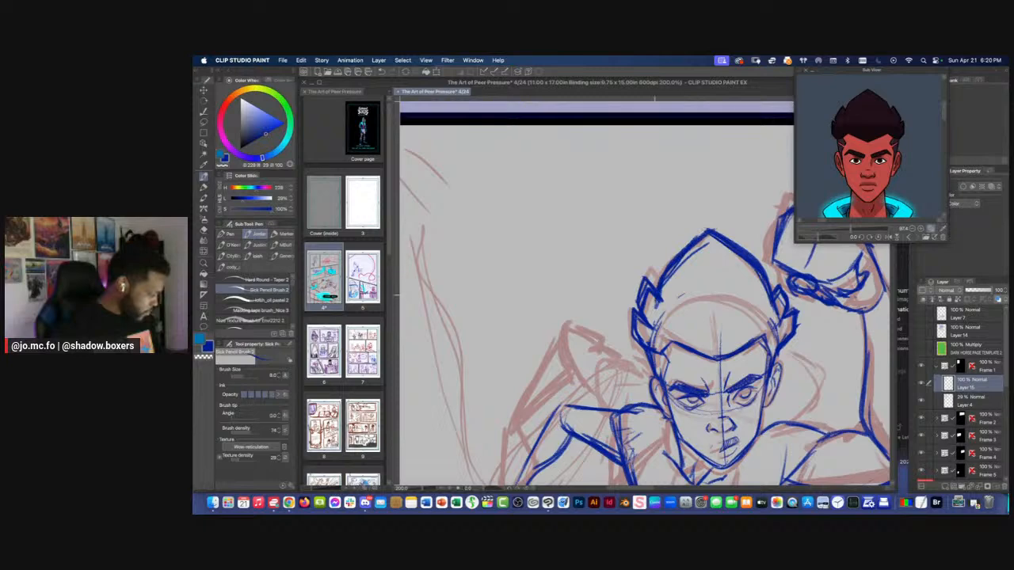
{"action": "left_click_drag", "start_coordinate": [655, 297], "coordinate": [668, 263]}
Hide the rough sketch on Layer 4, check the whole figure within the page, and save the page
{"action": "key", "text": "super+minus"}
{"action": "key", "text": "super+minus"}
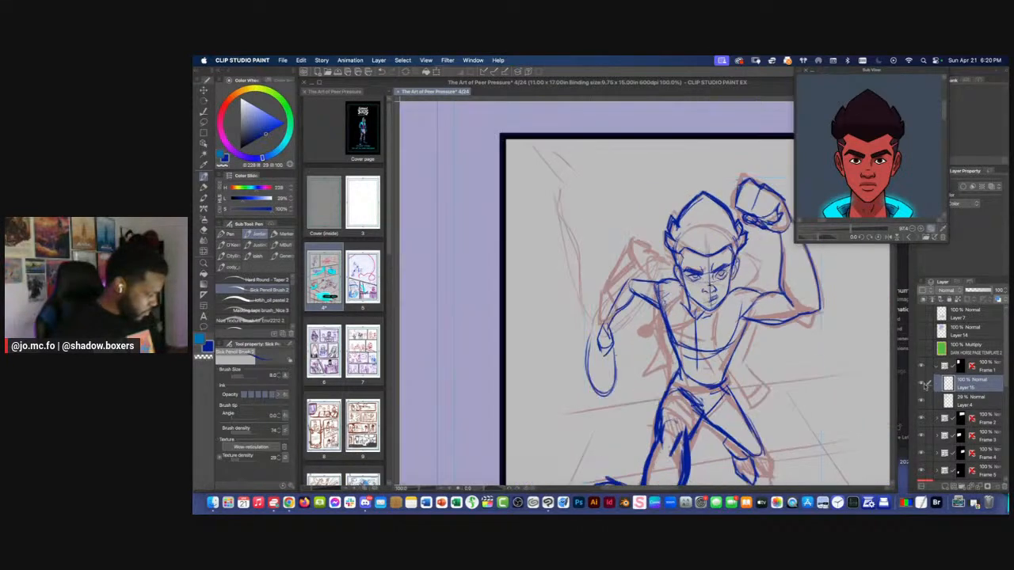
{"action": "key", "text": "super+minus"}
{"action": "key", "text": "super+minus"}
{"action": "key", "text": "super+minus"}
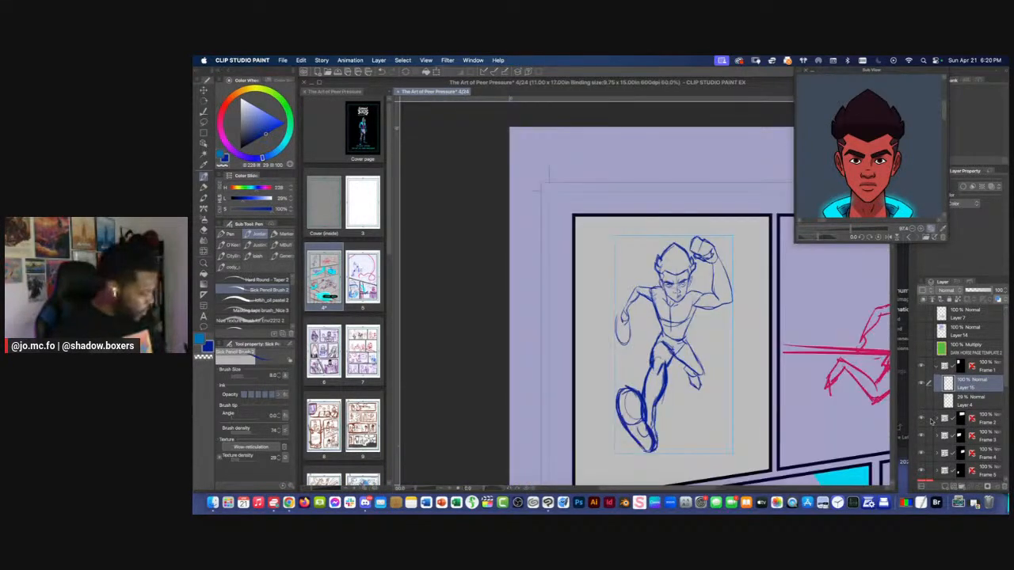
{"action": "key", "text": "super+minus"}
{"action": "key", "text": "super+s"}
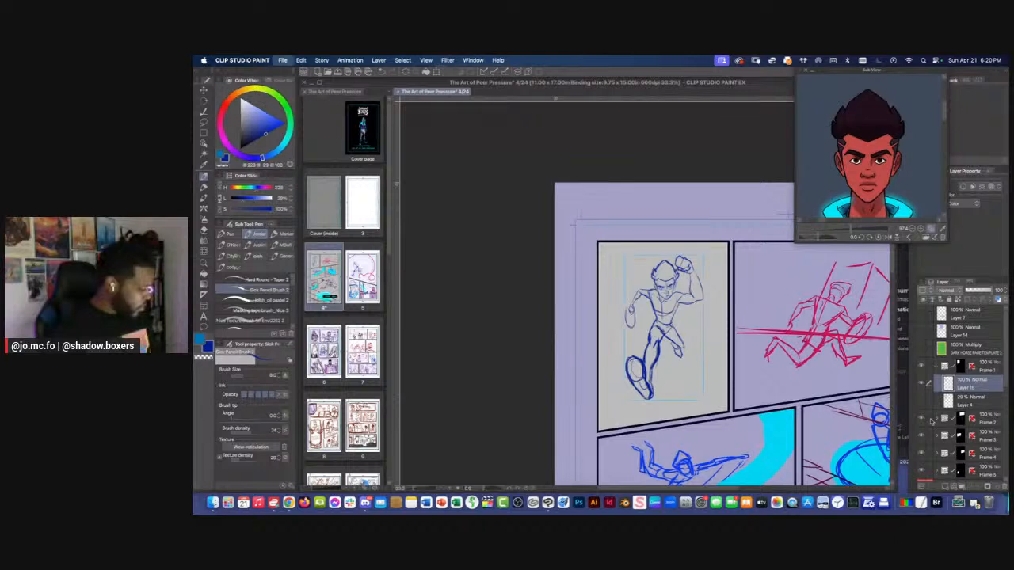
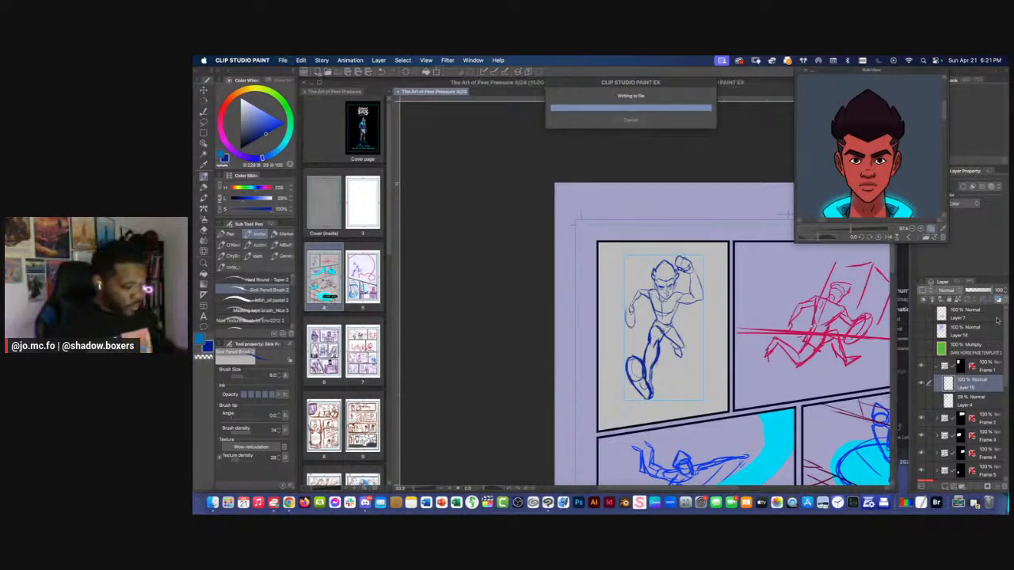
Add a new layer above Layer 15, fade Layer 15 to about 35% opacity, and make the new layer active for drawing
{"action": "left_click", "coordinate": [945, 485]}
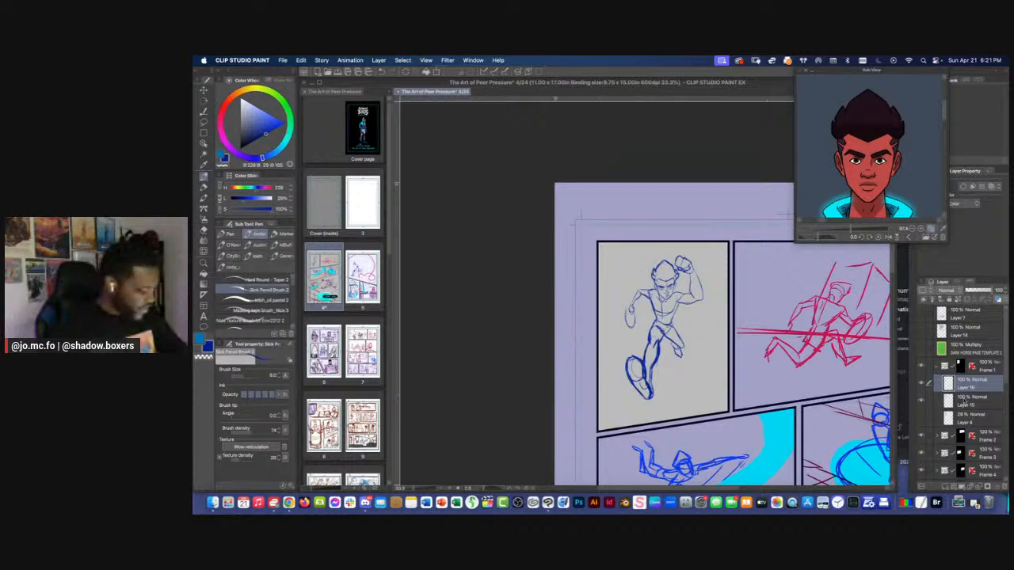
{"action": "left_click", "coordinate": [971, 402]}
{"action": "left_click_drag", "start_coordinate": [984, 293], "coordinate": [973, 291]}
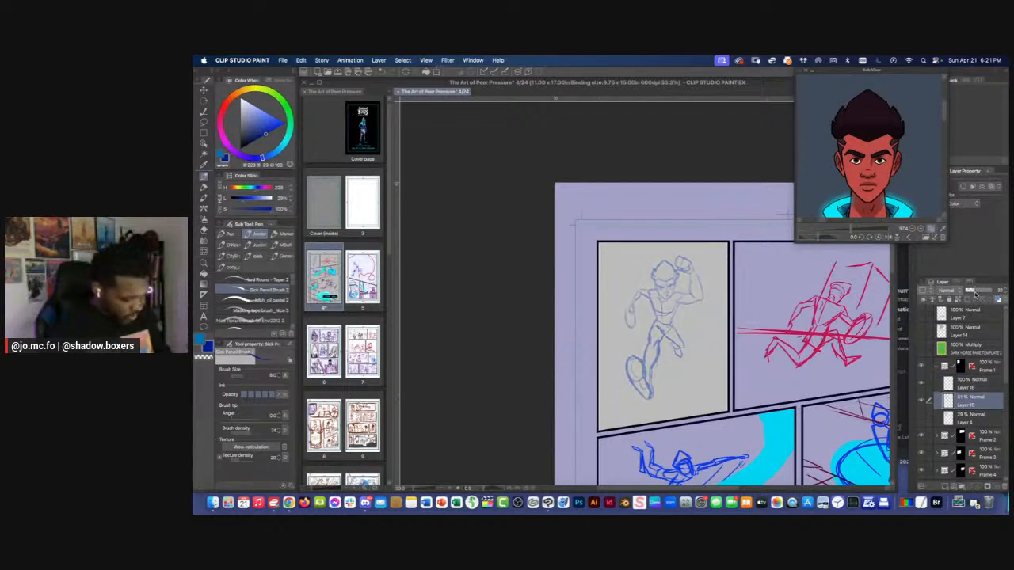
{"action": "left_click", "coordinate": [953, 386]}
{"action": "key", "text": "super+plus"}
{"action": "key", "text": "super+plus"}
{"action": "key", "text": "super+plus"}
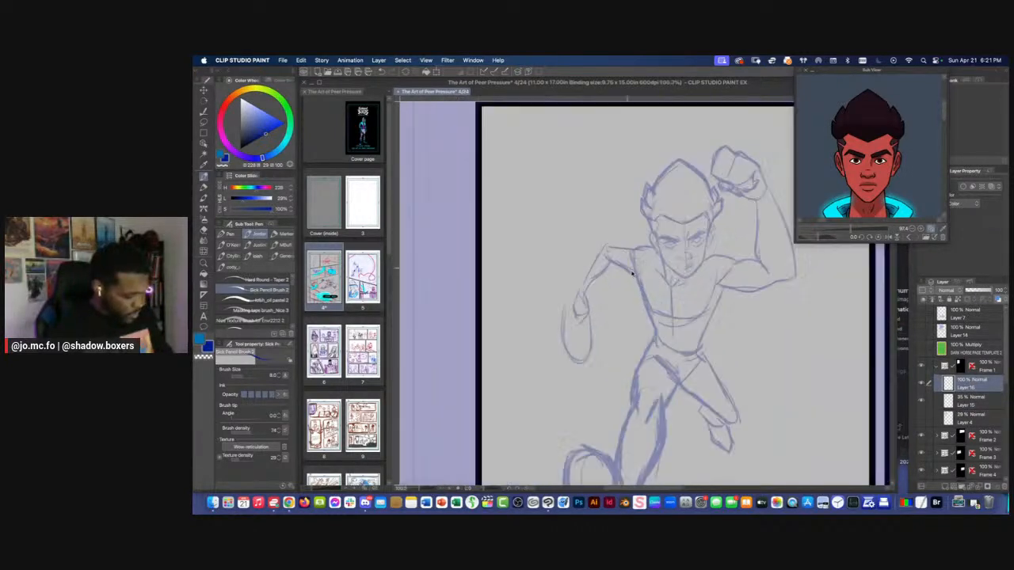
Show the rough sketch on Layer 4, lower its opacity to 8%, and return to Layer 16
{"action": "key", "text": "p"}
{"action": "left_click", "coordinate": [921, 417]}
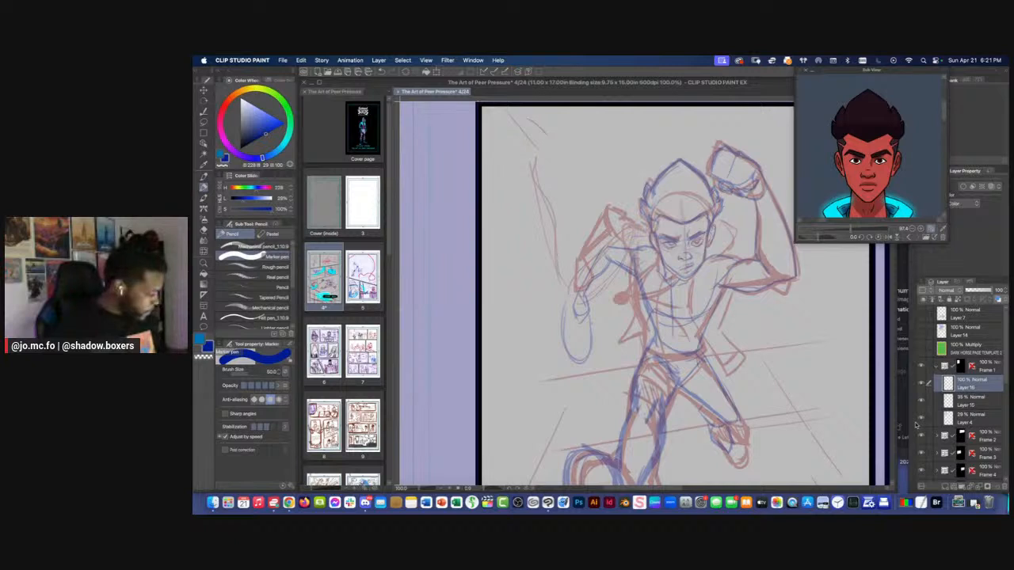
{"action": "left_click", "coordinate": [968, 419]}
{"action": "left_click_drag", "start_coordinate": [973, 291], "coordinate": [967, 291]}
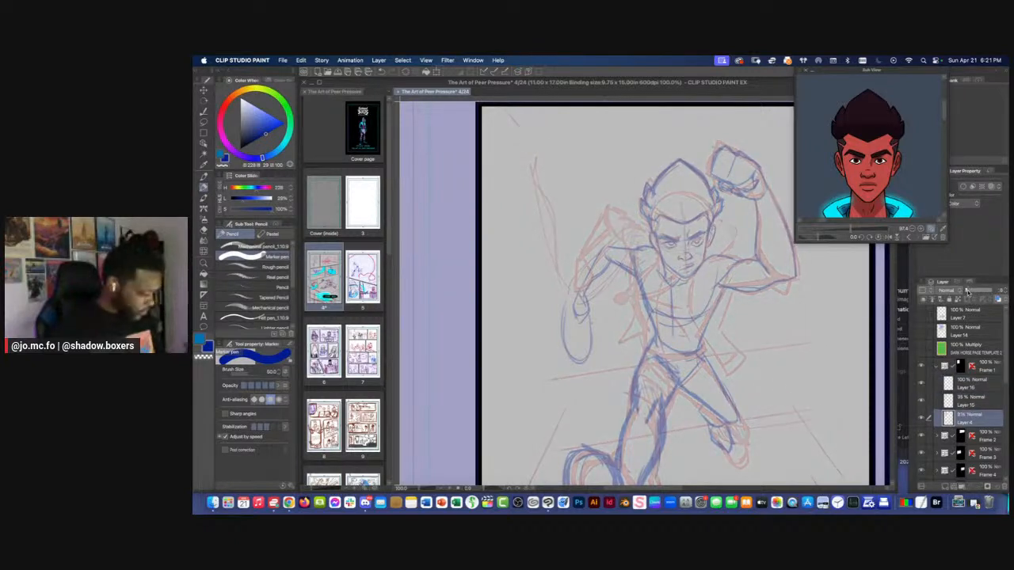
{"action": "left_click", "coordinate": [966, 384]}
{"action": "key", "text": "super+plus"}
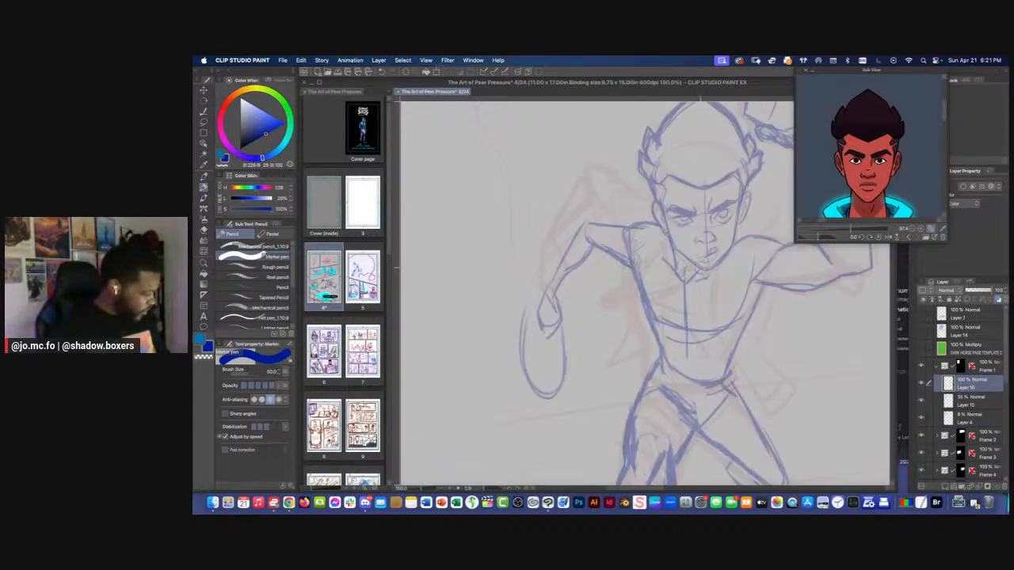
Switch the pencil brush colour to red and sketch the open jacket's front edge from beside the chin down past the waist
{"action": "key", "text": "p"}
{"action": "left_click_drag", "start_coordinate": [716, 266], "coordinate": [708, 309]}
{"action": "key", "text": "super+z"}
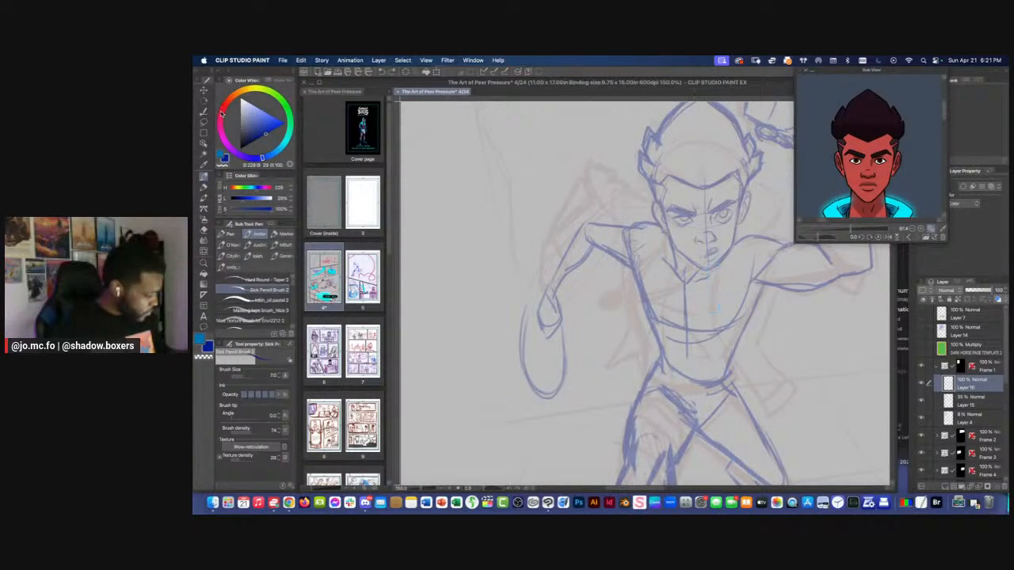
{"action": "left_click", "coordinate": [222, 112]}
{"action": "mouse_move", "coordinate": [721, 262]}
{"action": "left_mouse_down"}
{"action": "mouse_move", "coordinate": [714, 295]}
{"action": "mouse_move", "coordinate": [766, 413]}
{"action": "left_mouse_up"}
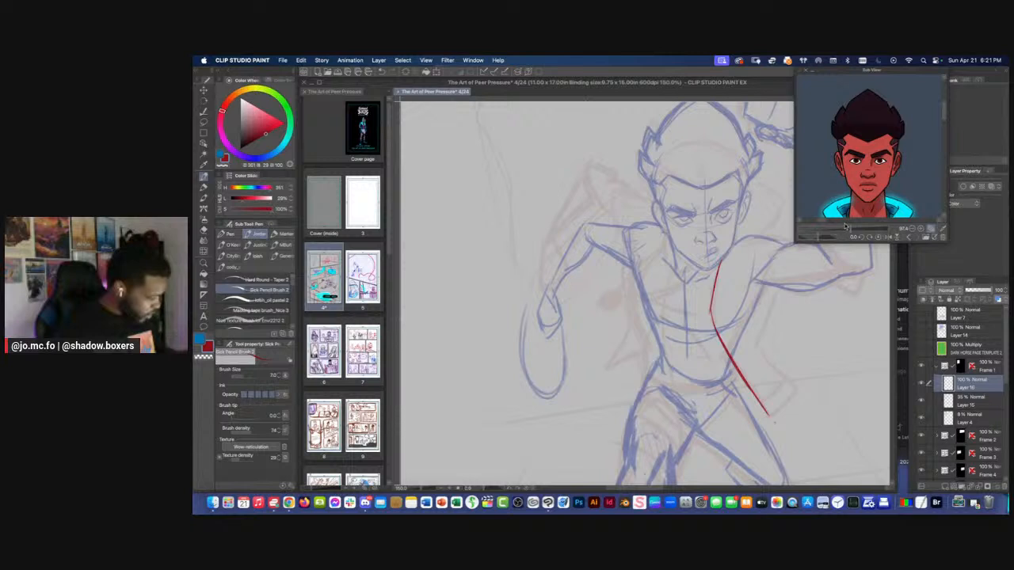
Bring the full outfit into view in the character reference and sketch the neckline and the necklace's lower cord in red
{"action": "left_click_drag", "start_coordinate": [850, 228], "coordinate": [842, 228]}
{"action": "left_click_drag", "start_coordinate": [822, 170], "coordinate": [835, 228]}
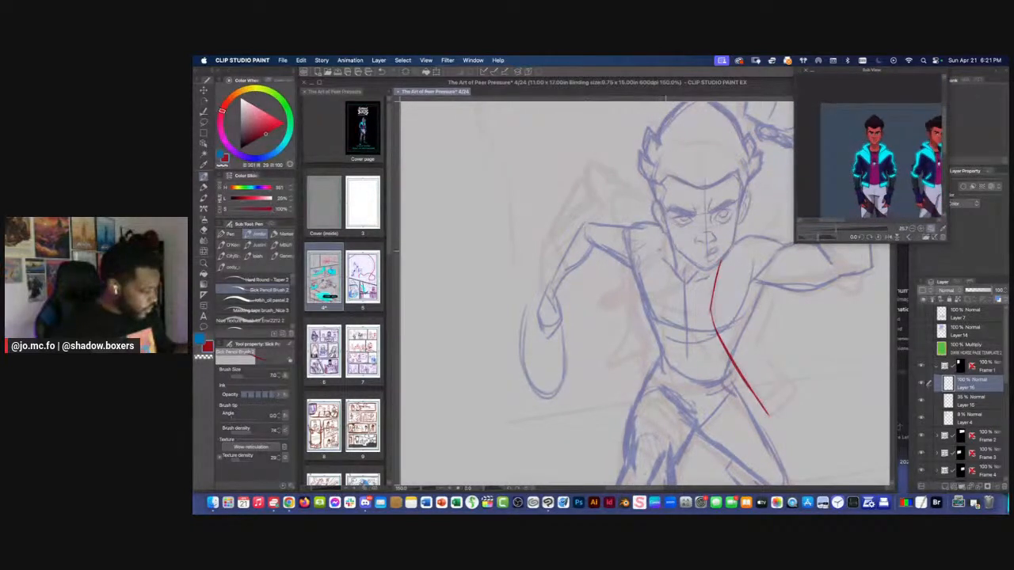
{"action": "mouse_move", "coordinate": [710, 273]}
{"action": "left_mouse_down"}
{"action": "mouse_move", "coordinate": [670, 282]}
{"action": "mouse_move", "coordinate": [690, 279]}
{"action": "left_mouse_up"}
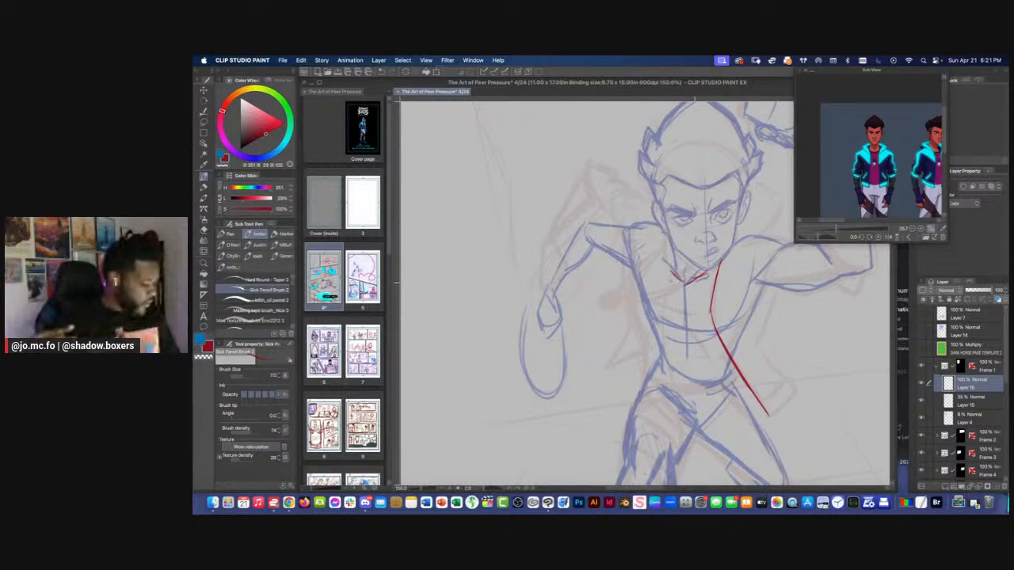
{"action": "mouse_move", "coordinate": [714, 270]}
{"action": "left_mouse_down"}
{"action": "mouse_move", "coordinate": [688, 295]}
{"action": "mouse_move", "coordinate": [621, 299]}
{"action": "left_mouse_up"}
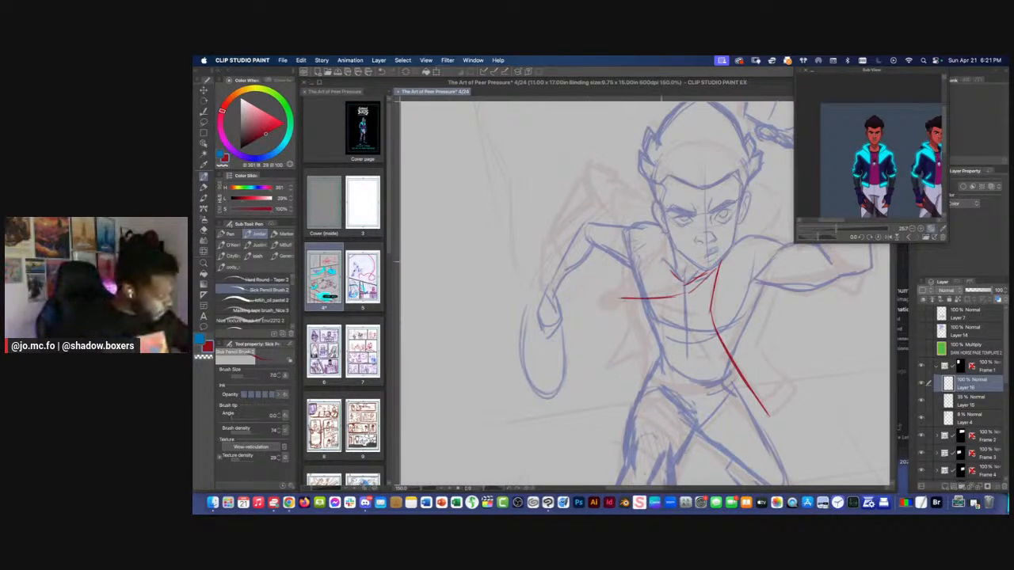
Draw the necklace's upper cord swinging toward the lowered arm, ending in a small ring and a diamond-shaped pendant
{"action": "mouse_move", "coordinate": [672, 249]}
{"action": "left_mouse_down"}
{"action": "mouse_move", "coordinate": [617, 296]}
{"action": "mouse_move", "coordinate": [641, 404]}
{"action": "left_mouse_up"}
{"action": "left_click", "coordinate": [641, 405], "text": "super"}
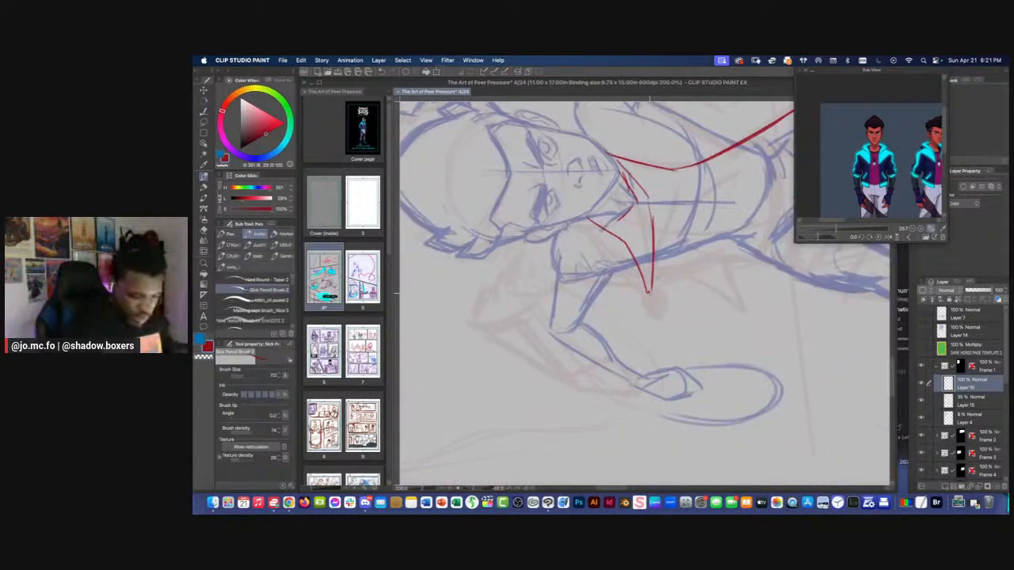
{"action": "left_click_drag", "start_coordinate": [648, 293], "coordinate": [660, 301]}
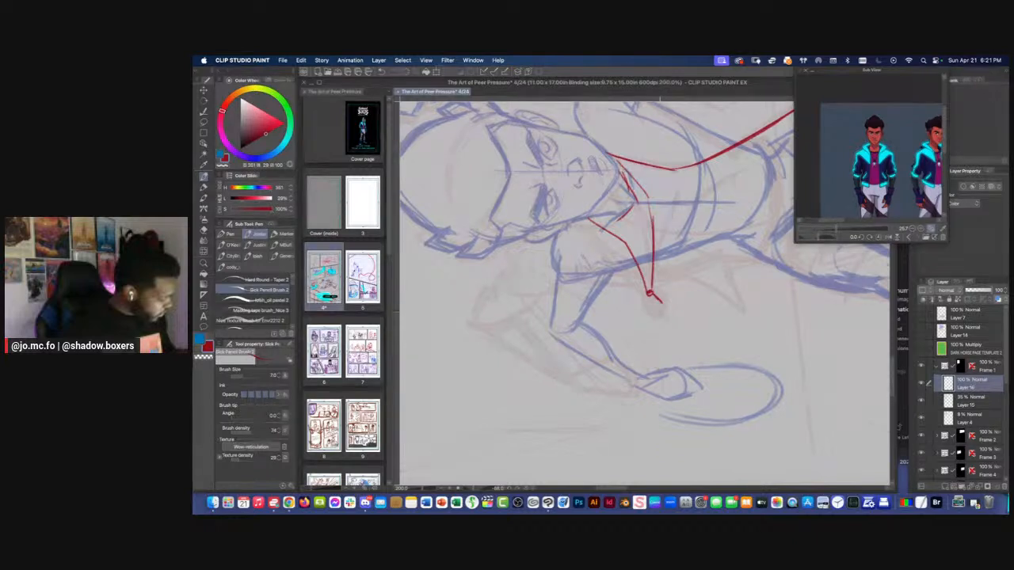
{"action": "key", "text": "super+z"}
{"action": "key", "text": "super+z"}
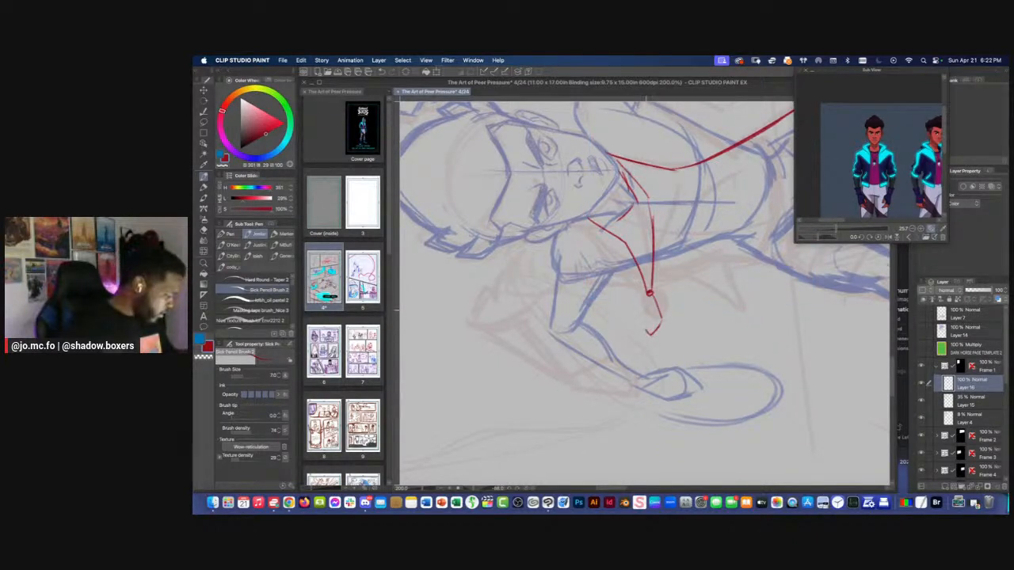
{"action": "left_click_drag", "start_coordinate": [649, 296], "coordinate": [645, 333]}
{"action": "mouse_move", "coordinate": [651, 295]}
{"action": "left_mouse_down"}
{"action": "mouse_move", "coordinate": [643, 328]}
{"action": "mouse_move", "coordinate": [661, 317]}
{"action": "mouse_move", "coordinate": [650, 335]}
{"action": "left_mouse_up"}
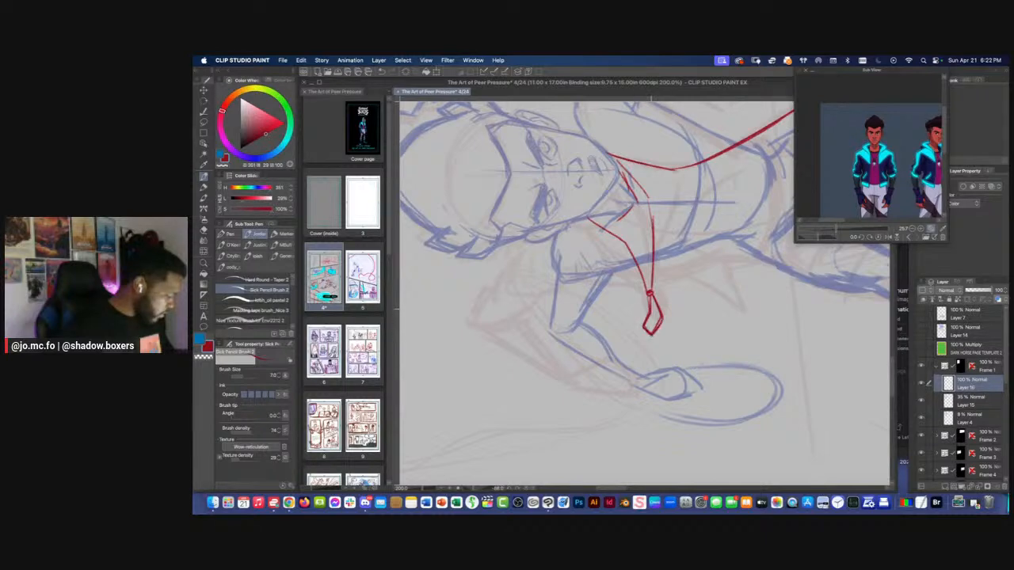
Extend the red jacket collar line onto the shoulder of the raised arm and compare it with the jacket reference
{"action": "key", "text": "super+minus"}
{"action": "key", "text": "super+minus"}
{"action": "key", "text": "r"}
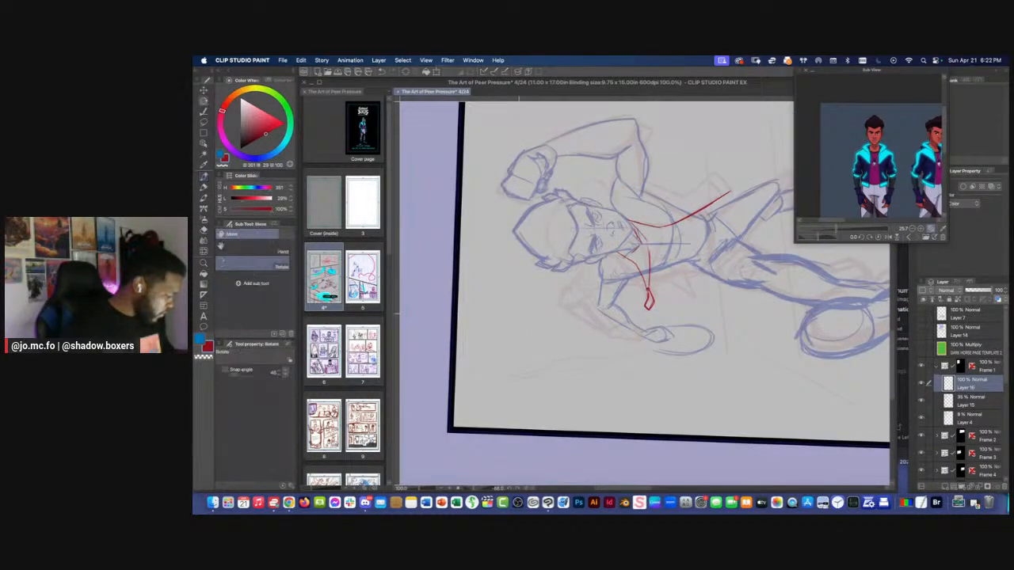
{"action": "left_click_drag", "start_coordinate": [536, 297], "coordinate": [612, 207]}
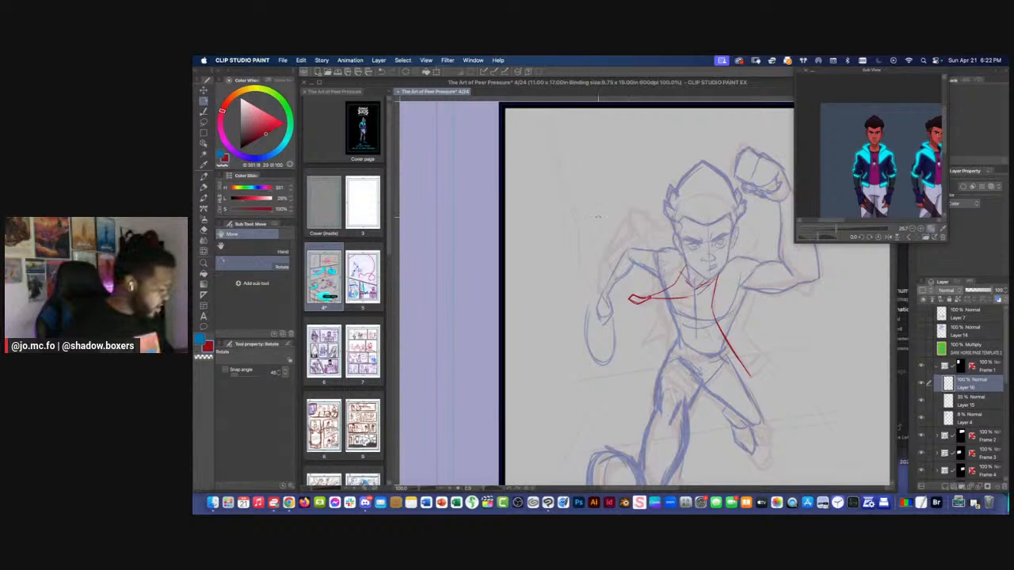
{"action": "key", "text": "super+equal"}
{"action": "key", "text": "super+equal"}
{"action": "left_click_drag", "start_coordinate": [697, 238], "coordinate": [617, 244]}
{"action": "key", "text": "p"}
{"action": "mouse_move", "coordinate": [705, 246]}
{"action": "left_mouse_down"}
{"action": "mouse_move", "coordinate": [676, 255]}
{"action": "mouse_move", "coordinate": [719, 236]}
{"action": "left_mouse_up"}
{"action": "left_click_drag", "start_coordinate": [560, 231], "coordinate": [560, 246]}
{"action": "left_click_drag", "start_coordinate": [836, 229], "coordinate": [860, 157]}
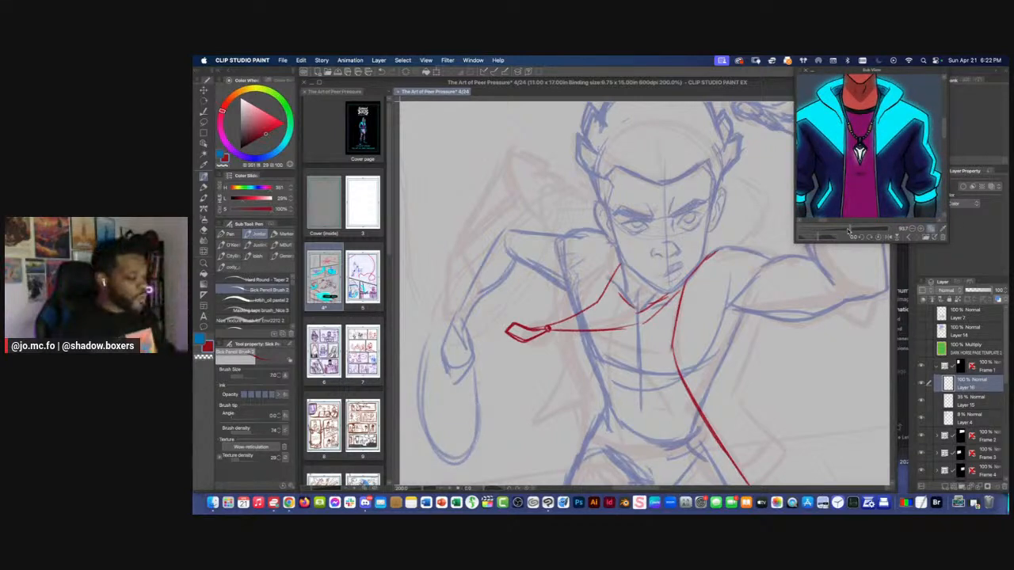
{"action": "left_click_drag", "start_coordinate": [850, 229], "coordinate": [841, 178]}
{"action": "left_click_drag", "start_coordinate": [721, 294], "coordinate": [681, 254]}
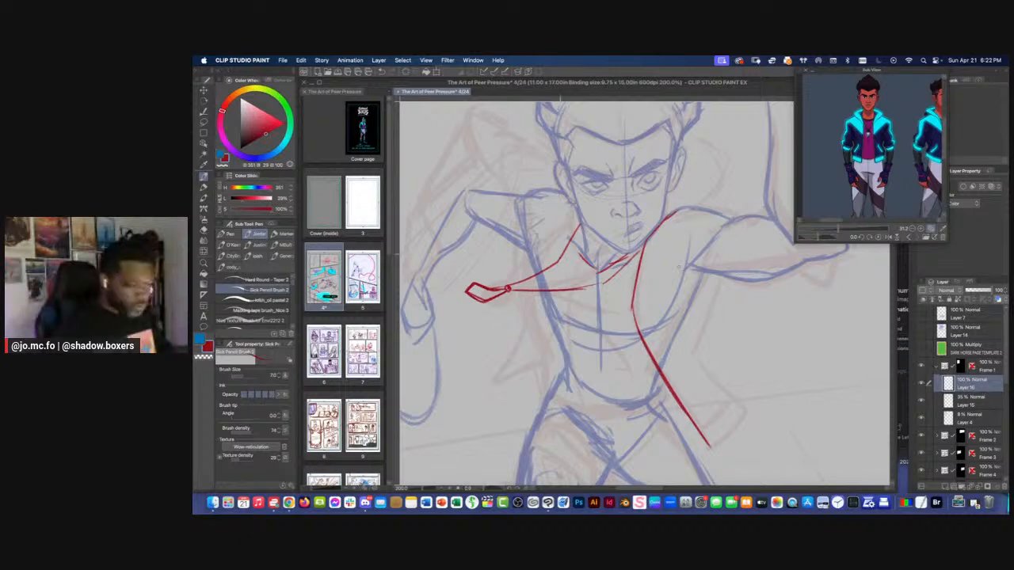
{"action": "key", "text": "Tab"}
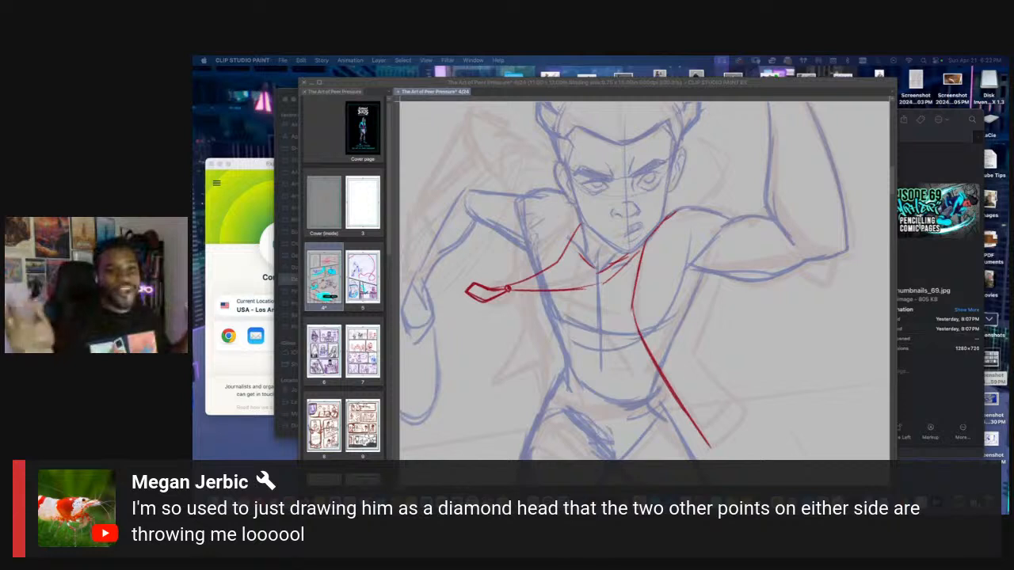
{"action": "key", "text": "Tab"}
Doodle four simple round heads with different hair and headgear shapes in the empty space beside the figure
{"action": "left_click_drag", "start_coordinate": [713, 333], "coordinate": [665, 299]}
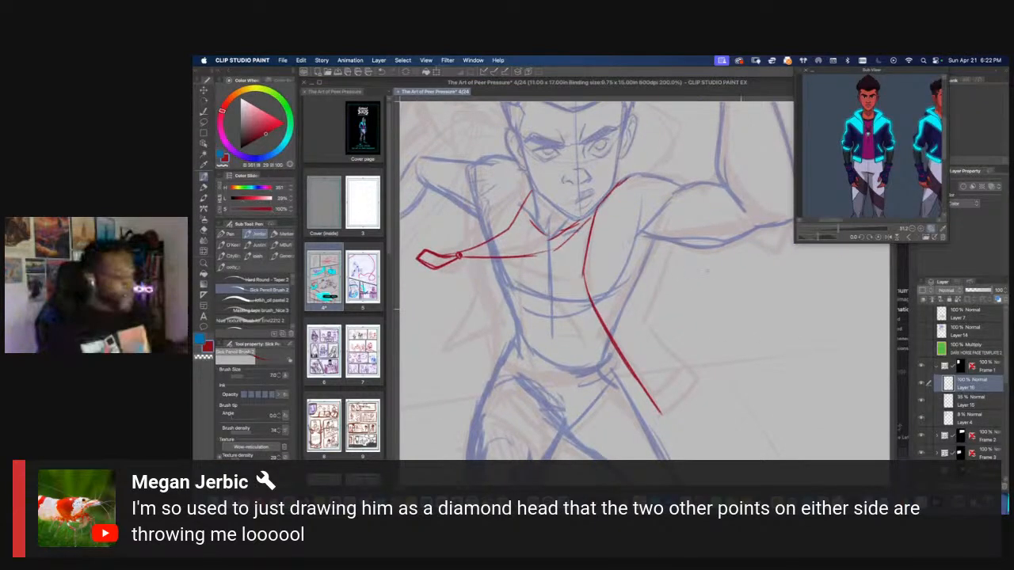
{"action": "mouse_move", "coordinate": [744, 300]}
{"action": "left_mouse_down"}
{"action": "mouse_move", "coordinate": [741, 347]}
{"action": "mouse_move", "coordinate": [743, 300]}
{"action": "left_mouse_up"}
{"action": "mouse_move", "coordinate": [748, 253]}
{"action": "left_mouse_down"}
{"action": "mouse_move", "coordinate": [743, 317]}
{"action": "mouse_move", "coordinate": [662, 312]}
{"action": "left_mouse_up"}
{"action": "mouse_move", "coordinate": [741, 302]}
{"action": "left_mouse_down"}
{"action": "mouse_move", "coordinate": [754, 277]}
{"action": "mouse_move", "coordinate": [719, 270]}
{"action": "left_mouse_up"}
{"action": "left_click_drag", "start_coordinate": [739, 305], "coordinate": [741, 264]}
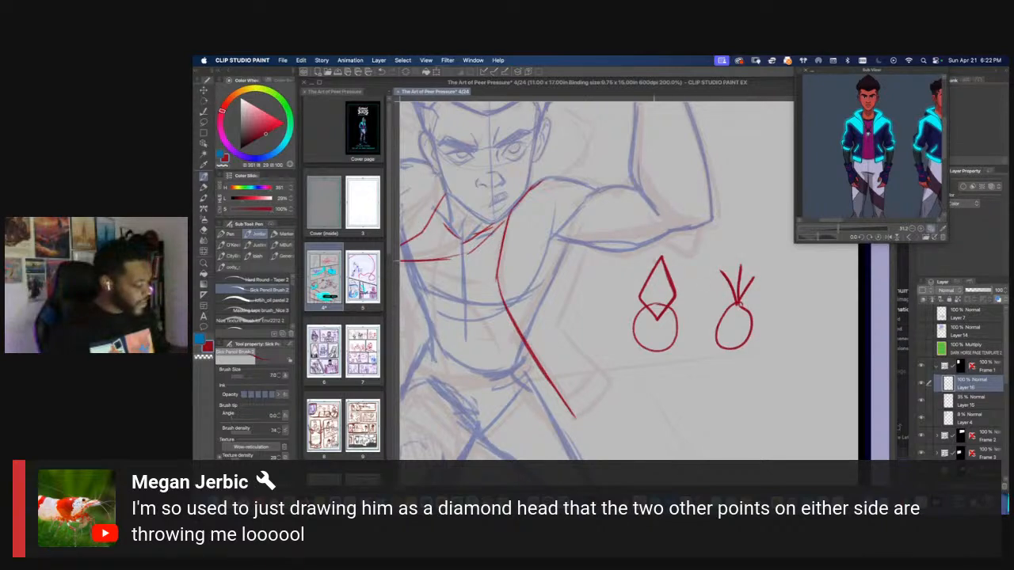
{"action": "mouse_move", "coordinate": [751, 310]}
{"action": "left_mouse_down"}
{"action": "mouse_move", "coordinate": [751, 364]}
{"action": "mouse_move", "coordinate": [720, 366]}
{"action": "left_mouse_up"}
{"action": "mouse_move", "coordinate": [647, 349]}
{"action": "left_mouse_down"}
{"action": "mouse_move", "coordinate": [636, 288]}
{"action": "mouse_move", "coordinate": [675, 279]}
{"action": "left_mouse_up"}
{"action": "mouse_move", "coordinate": [709, 333]}
{"action": "left_mouse_down"}
{"action": "mouse_move", "coordinate": [690, 321]}
{"action": "mouse_move", "coordinate": [727, 339]}
{"action": "mouse_move", "coordinate": [694, 310]}
{"action": "mouse_move", "coordinate": [668, 342]}
{"action": "left_mouse_up"}
{"action": "mouse_move", "coordinate": [671, 335]}
{"action": "left_mouse_down"}
{"action": "mouse_move", "coordinate": [735, 338]}
{"action": "mouse_move", "coordinate": [683, 333]}
{"action": "left_mouse_up"}
{"action": "mouse_move", "coordinate": [757, 311]}
{"action": "left_mouse_down"}
{"action": "mouse_move", "coordinate": [728, 359]}
{"action": "mouse_move", "coordinate": [765, 316]}
{"action": "mouse_move", "coordinate": [764, 336]}
{"action": "mouse_move", "coordinate": [737, 346]}
{"action": "mouse_move", "coordinate": [785, 333]}
{"action": "mouse_move", "coordinate": [725, 331]}
{"action": "left_mouse_up"}
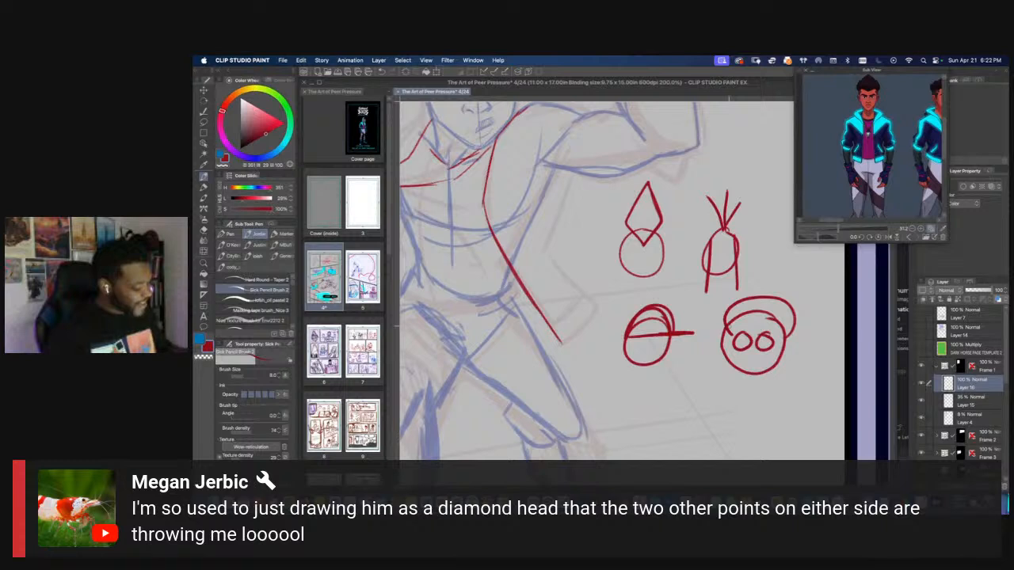
{"action": "scroll", "coordinate": [728, 332], "scroll_direction": "down", "scroll_amount": 2}
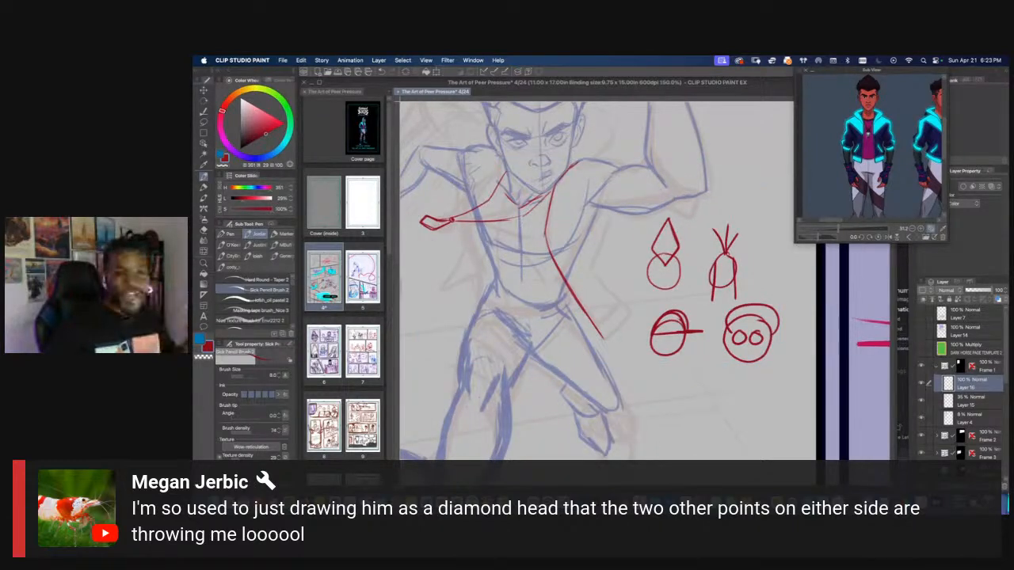
Select the four doodled heads beside the figure, delete them, and clear the selection
{"action": "key", "text": "super+Tab"}
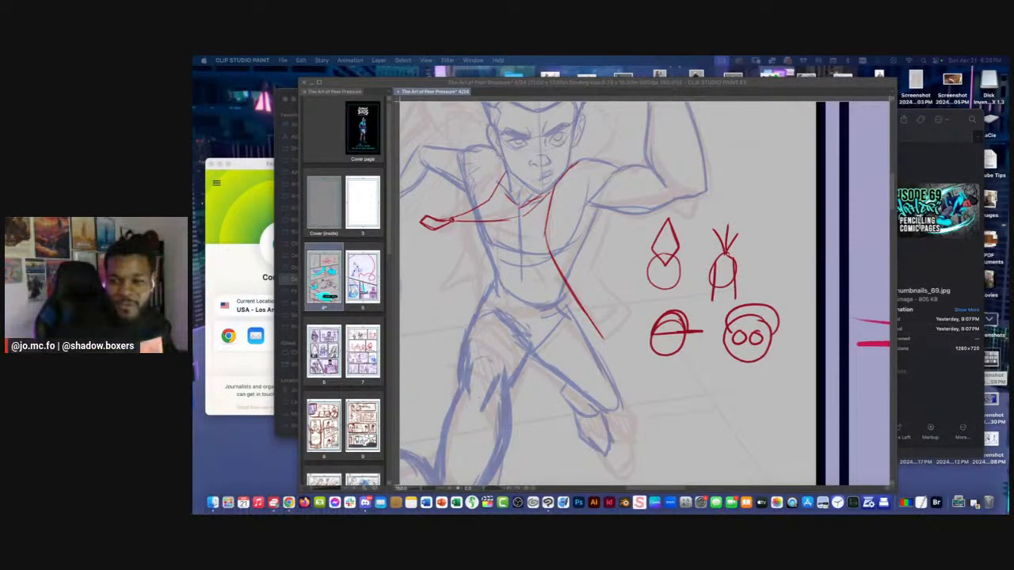
{"action": "left_click", "coordinate": [561, 208]}
{"action": "left_click_drag", "start_coordinate": [562, 208], "coordinate": [598, 240]}
{"action": "key", "text": "m"}
{"action": "mouse_move", "coordinate": [664, 247]}
{"action": "left_mouse_down"}
{"action": "mouse_move", "coordinate": [748, 427]}
{"action": "mouse_move", "coordinate": [655, 259]}
{"action": "left_mouse_up"}
{"action": "key", "text": "Delete"}
{"action": "mouse_move", "coordinate": [619, 160]}
{"action": "left_mouse_down"}
{"action": "mouse_move", "coordinate": [773, 329]}
{"action": "mouse_move", "coordinate": [743, 303]}
{"action": "mouse_move", "coordinate": [751, 303]}
{"action": "mouse_move", "coordinate": [746, 353]}
{"action": "left_mouse_up"}
{"action": "key", "text": "super+d"}
Draw red headphone ear cups over both of the figure's ears with the pencil brush
{"action": "key", "text": "super+equal"}
{"action": "key", "text": "p"}
{"action": "left_click_drag", "start_coordinate": [741, 308], "coordinate": [735, 352]}
{"action": "mouse_move", "coordinate": [741, 307]}
{"action": "left_mouse_down"}
{"action": "mouse_move", "coordinate": [752, 346]}
{"action": "mouse_move", "coordinate": [737, 313]}
{"action": "mouse_move", "coordinate": [734, 350]}
{"action": "left_mouse_up"}
{"action": "mouse_move", "coordinate": [626, 313]}
{"action": "left_mouse_down"}
{"action": "mouse_move", "coordinate": [625, 366]}
{"action": "mouse_move", "coordinate": [640, 351]}
{"action": "mouse_move", "coordinate": [615, 351]}
{"action": "mouse_move", "coordinate": [639, 363]}
{"action": "left_mouse_up"}
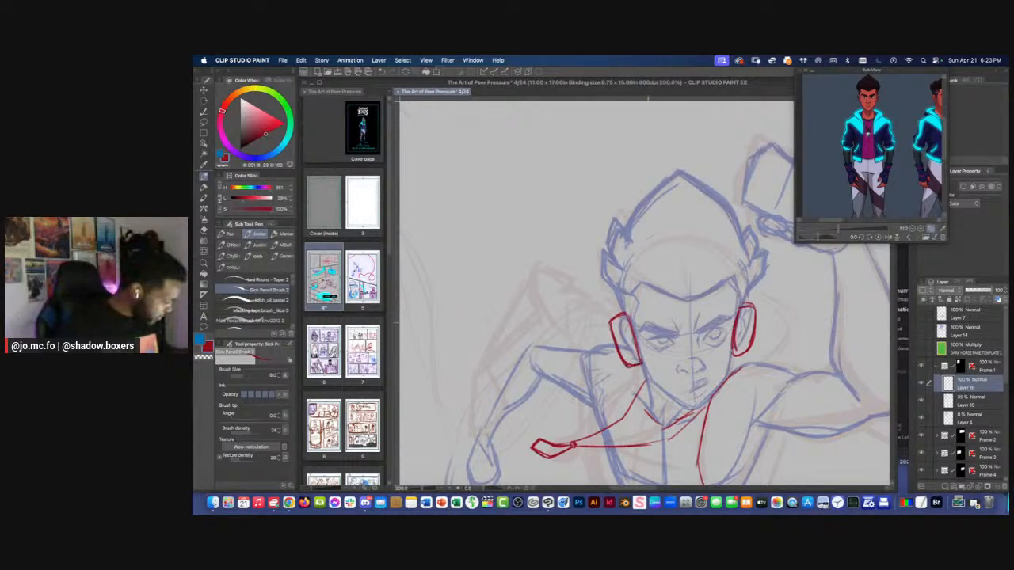
Draw the headphone band rising from both ear cups along the sides of the hair, following the character reference
{"action": "mouse_move", "coordinate": [753, 304]}
{"action": "left_mouse_down"}
{"action": "mouse_move", "coordinate": [748, 244]}
{"action": "mouse_move", "coordinate": [755, 305]}
{"action": "left_mouse_up"}
{"action": "left_click_drag", "start_coordinate": [761, 267], "coordinate": [755, 305]}
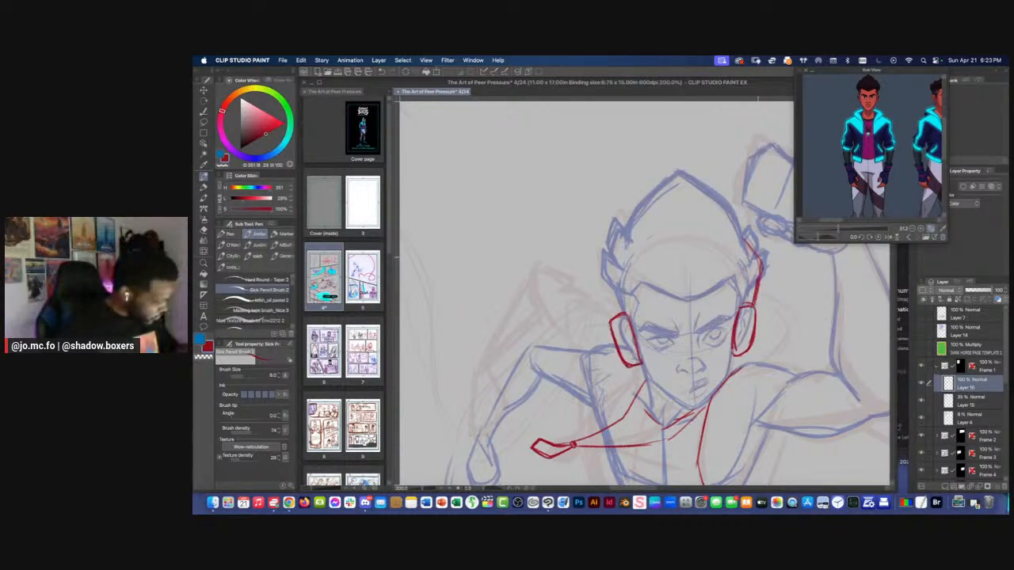
{"action": "left_click_drag", "start_coordinate": [842, 182], "coordinate": [813, 191]}
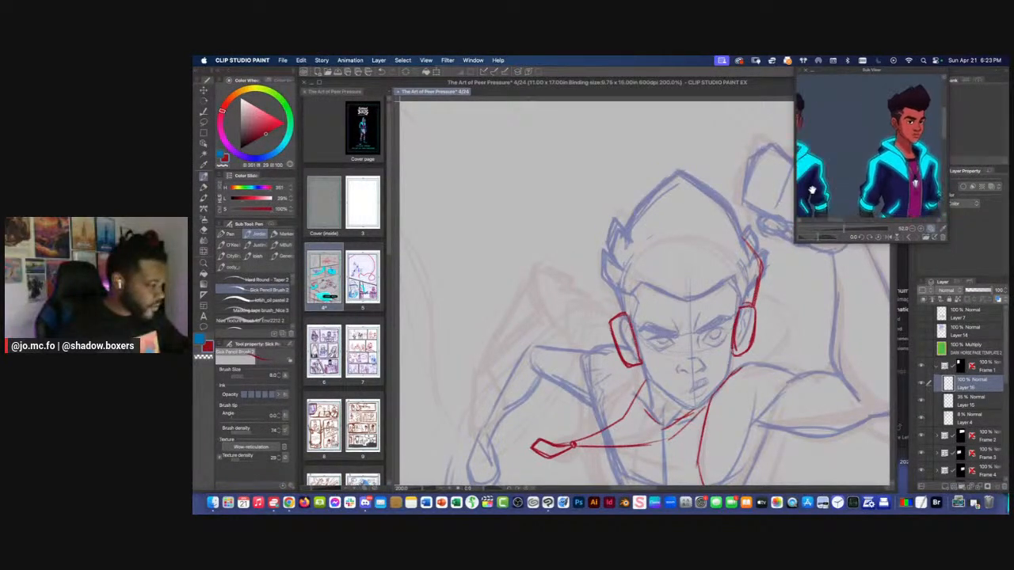
{"action": "left_click_drag", "start_coordinate": [746, 239], "coordinate": [737, 231]}
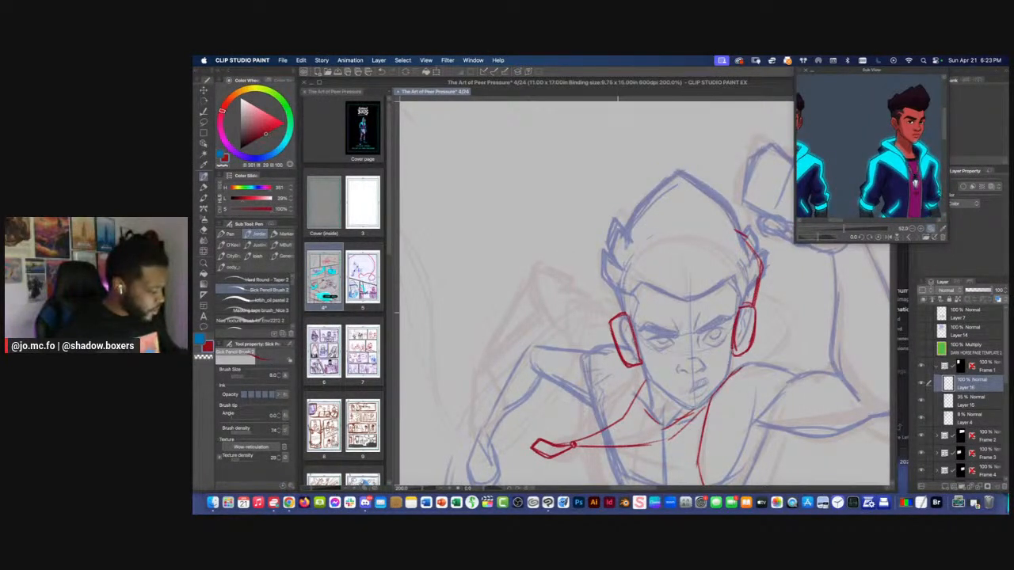
{"action": "mouse_move", "coordinate": [607, 286]}
{"action": "left_mouse_down"}
{"action": "mouse_move", "coordinate": [625, 316]}
{"action": "mouse_move", "coordinate": [618, 295]}
{"action": "left_mouse_up"}
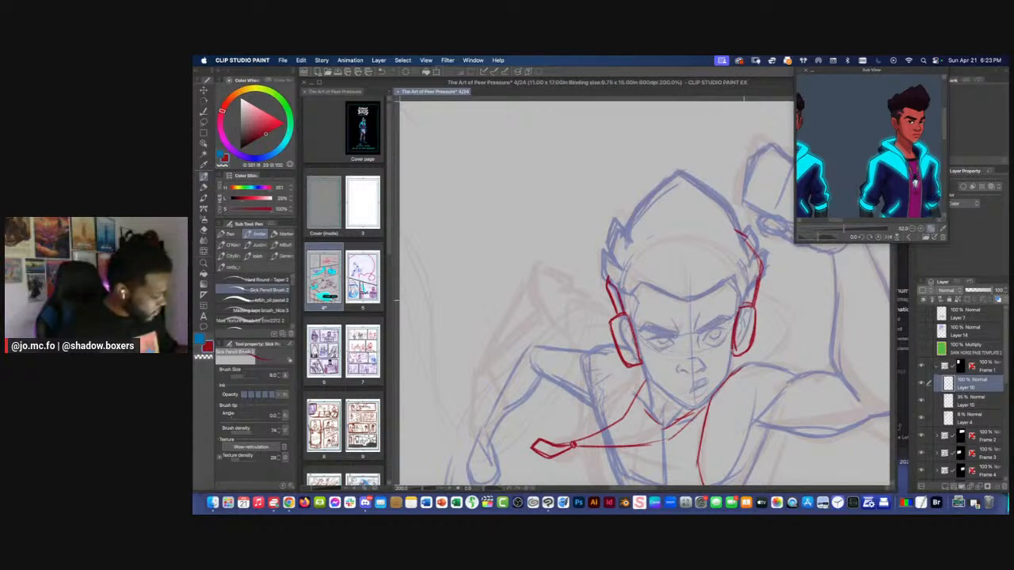
{"action": "left_click_drag", "start_coordinate": [746, 301], "coordinate": [752, 285]}
{"action": "key", "text": "super+minus"}
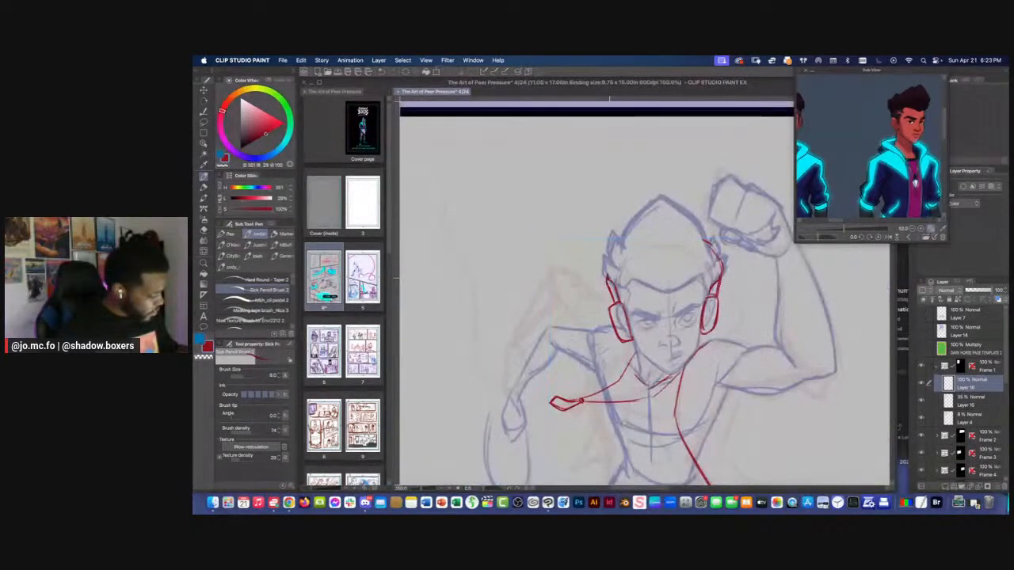
{"action": "key", "text": "super+plus"}
{"action": "mouse_move", "coordinate": [742, 281]}
{"action": "left_mouse_down"}
{"action": "mouse_move", "coordinate": [759, 275]}
{"action": "mouse_move", "coordinate": [753, 315]}
{"action": "mouse_move", "coordinate": [728, 322]}
{"action": "mouse_move", "coordinate": [757, 302]}
{"action": "left_mouse_up"}
{"action": "key", "text": "super+minus"}
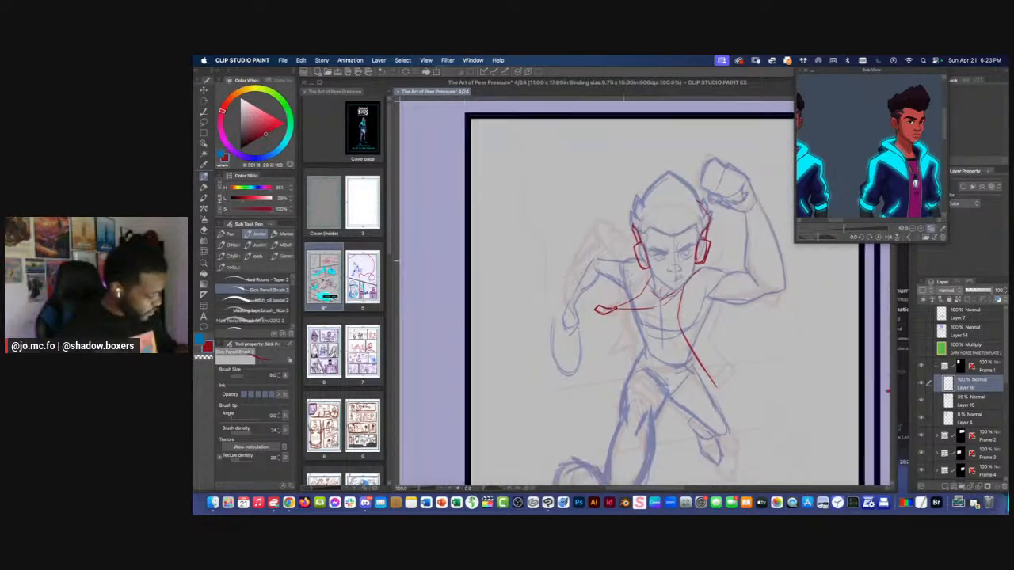
{"action": "key", "text": "super+plus"}
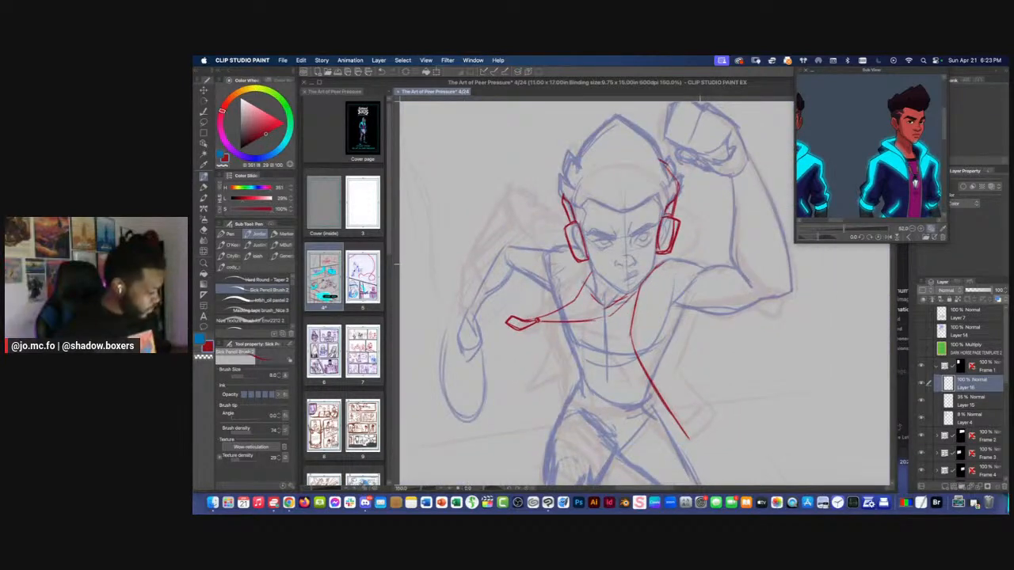
Draw the jacket's shoulder line toward the raised arm and bring the character reference's side view into sight
{"action": "left_click_drag", "start_coordinate": [661, 266], "coordinate": [701, 262]}
{"action": "left_click_drag", "start_coordinate": [823, 212], "coordinate": [842, 189]}
{"action": "mouse_move", "coordinate": [748, 292]}
{"action": "left_mouse_down"}
{"action": "mouse_move", "coordinate": [718, 321]}
{"action": "mouse_move", "coordinate": [762, 317]}
{"action": "left_mouse_up"}
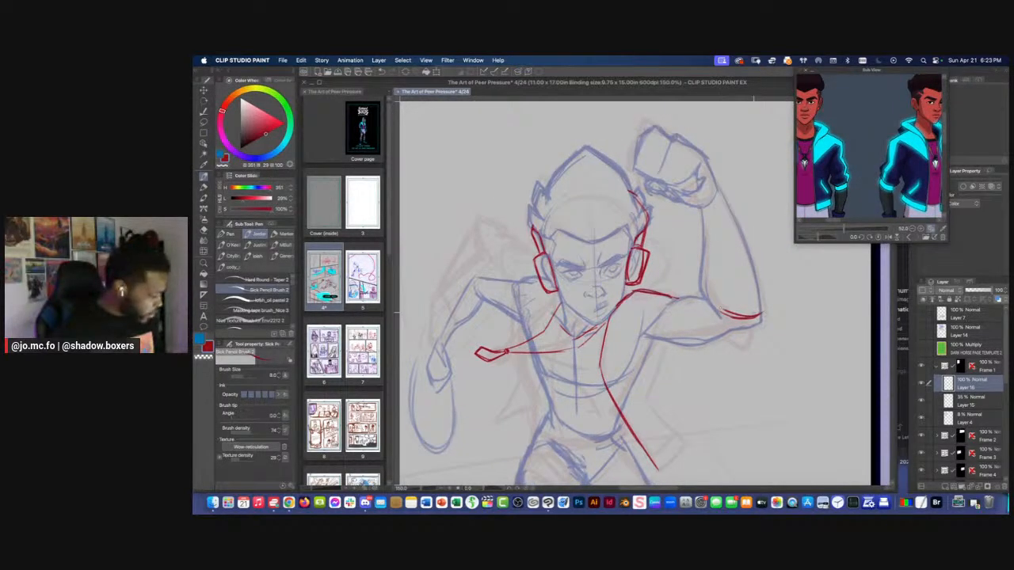
{"action": "left_click_drag", "start_coordinate": [911, 158], "coordinate": [774, 146]}
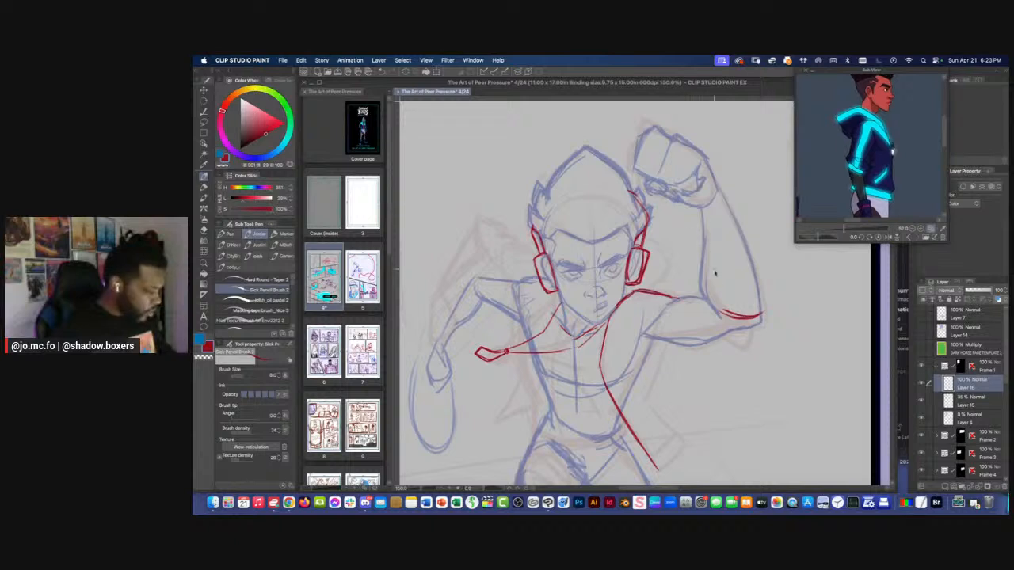
{"action": "key", "text": "super+z"}
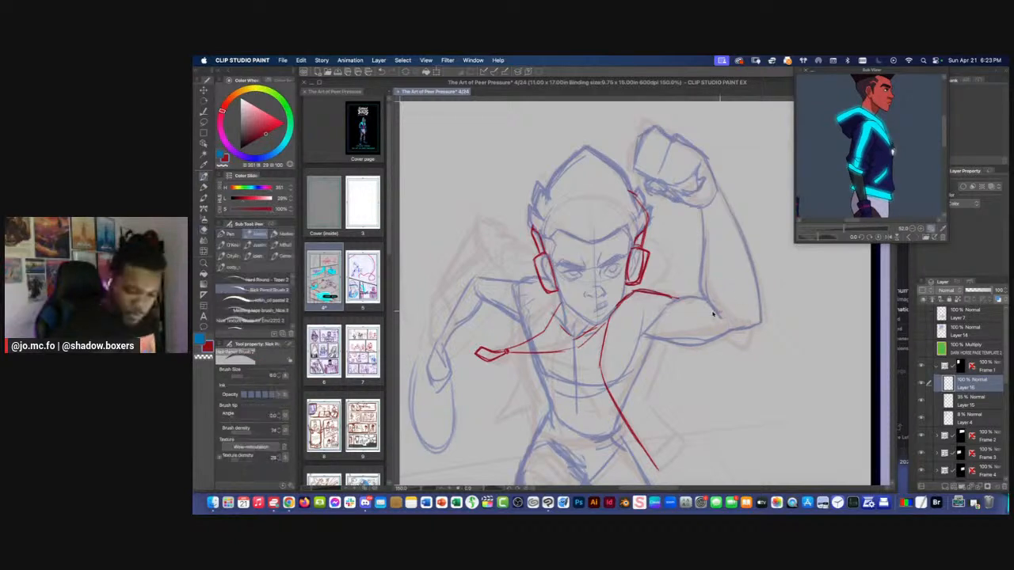
Draw the pushed-up sleeve cuff with its fold lines around the raised arm's elbow
{"action": "mouse_move", "coordinate": [711, 308]}
{"action": "left_mouse_down"}
{"action": "mouse_move", "coordinate": [750, 327]}
{"action": "mouse_move", "coordinate": [702, 271]}
{"action": "left_mouse_up"}
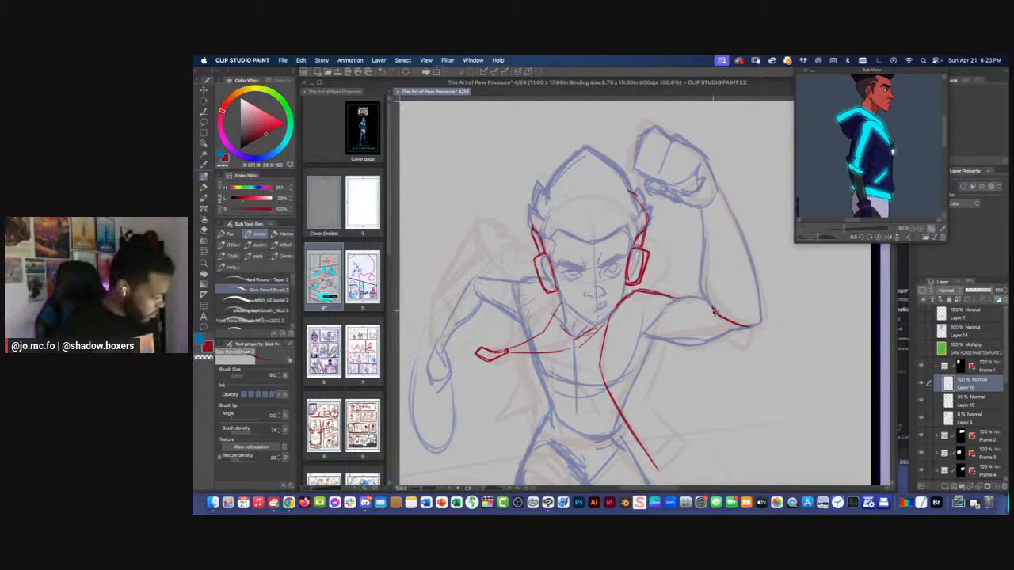
{"action": "mouse_move", "coordinate": [713, 312]}
{"action": "left_mouse_down"}
{"action": "mouse_move", "coordinate": [748, 334]}
{"action": "mouse_move", "coordinate": [722, 327]}
{"action": "mouse_move", "coordinate": [711, 303]}
{"action": "left_mouse_up"}
{"action": "key", "text": "]"}
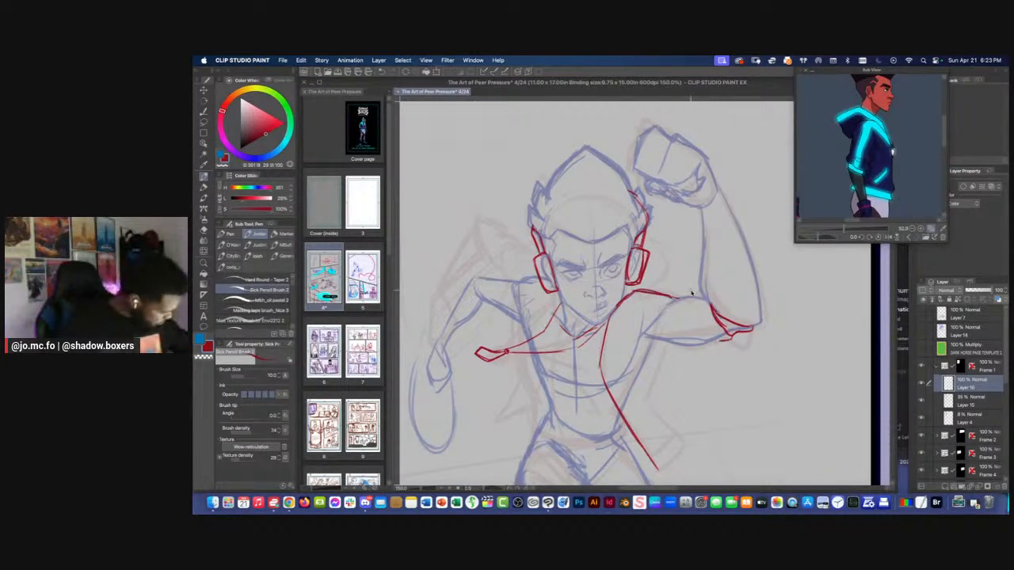
{"action": "mouse_move", "coordinate": [719, 344]}
{"action": "left_mouse_down"}
{"action": "mouse_move", "coordinate": [693, 303]}
{"action": "mouse_move", "coordinate": [711, 346]}
{"action": "mouse_move", "coordinate": [718, 343]}
{"action": "left_mouse_up"}
Draw the underside of the raised arm's sleeve between the cuff and the armpit
{"action": "key", "text": "shift+space"}
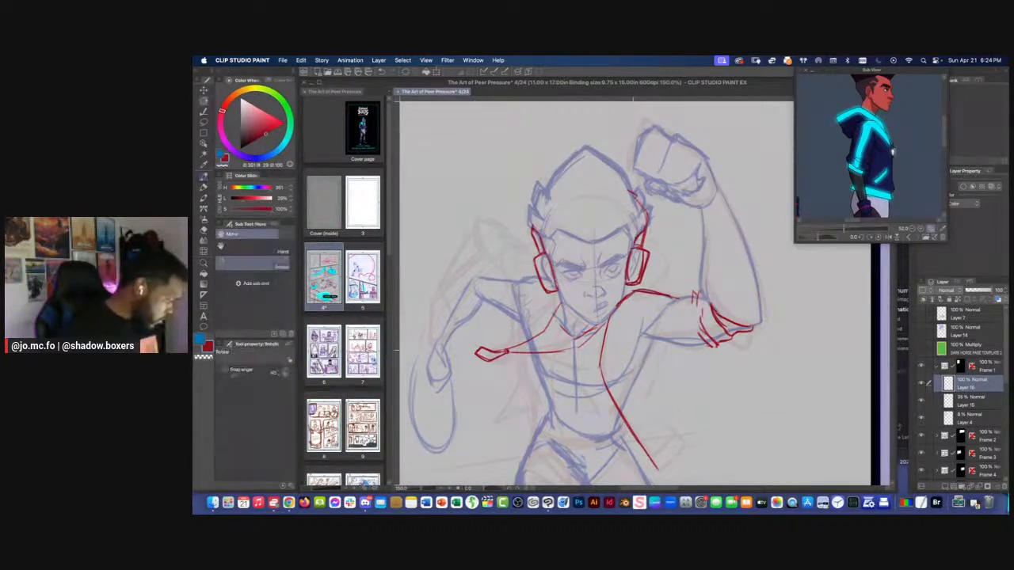
{"action": "left_click_drag", "start_coordinate": [640, 344], "coordinate": [596, 277]}
{"action": "mouse_move", "coordinate": [631, 313]}
{"action": "left_mouse_down"}
{"action": "mouse_move", "coordinate": [633, 340]}
{"action": "mouse_move", "coordinate": [632, 326]}
{"action": "mouse_move", "coordinate": [678, 299]}
{"action": "left_mouse_up"}
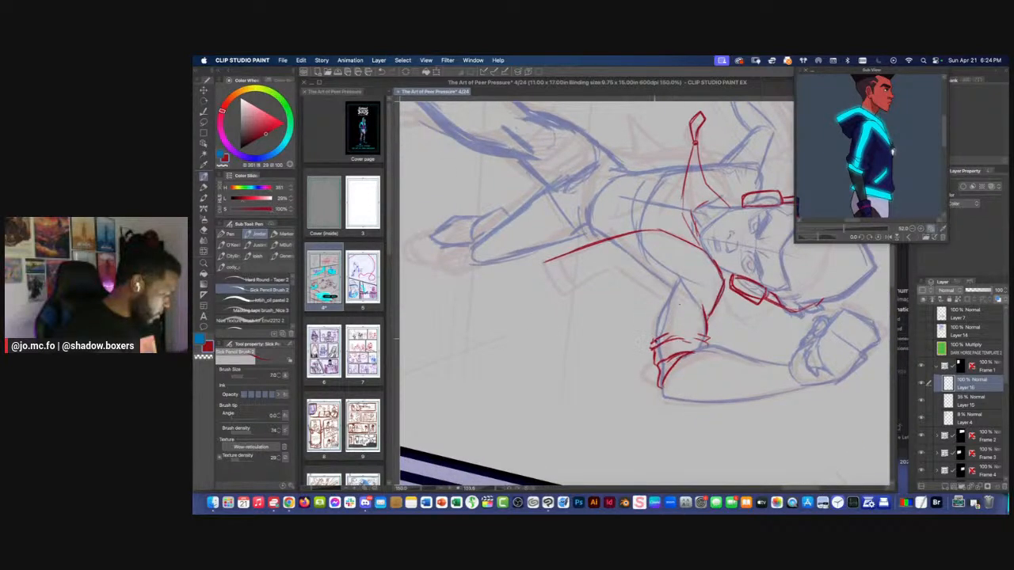
{"action": "mouse_move", "coordinate": [655, 344]}
{"action": "left_mouse_down"}
{"action": "mouse_move", "coordinate": [657, 313]}
{"action": "mouse_move", "coordinate": [680, 280]}
{"action": "left_mouse_up"}
{"action": "left_click_drag", "start_coordinate": [655, 321], "coordinate": [677, 280]}
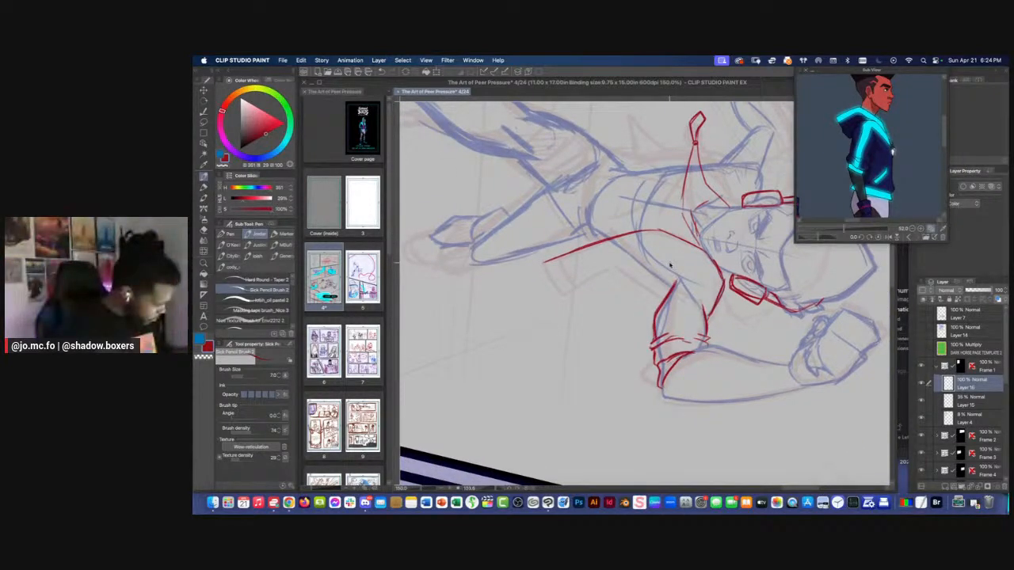
Draw the jacket's outer edge from the raised arm's armpit to a flared corner and close it at the hem
{"action": "key", "text": "shift+space"}
{"action": "mouse_move", "coordinate": [611, 274]}
{"action": "left_mouse_down"}
{"action": "mouse_move", "coordinate": [664, 328]}
{"action": "mouse_move", "coordinate": [607, 284]}
{"action": "mouse_move", "coordinate": [634, 310]}
{"action": "left_mouse_up"}
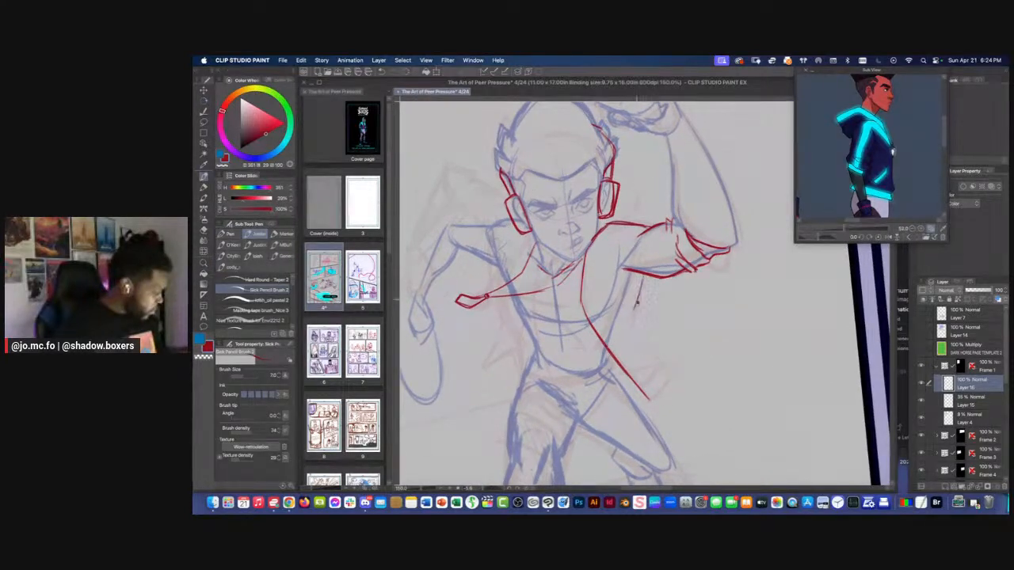
{"action": "mouse_move", "coordinate": [644, 275]}
{"action": "left_mouse_down"}
{"action": "mouse_move", "coordinate": [625, 336]}
{"action": "mouse_move", "coordinate": [688, 303]}
{"action": "mouse_move", "coordinate": [721, 327]}
{"action": "left_mouse_up"}
{"action": "key", "text": "space"}
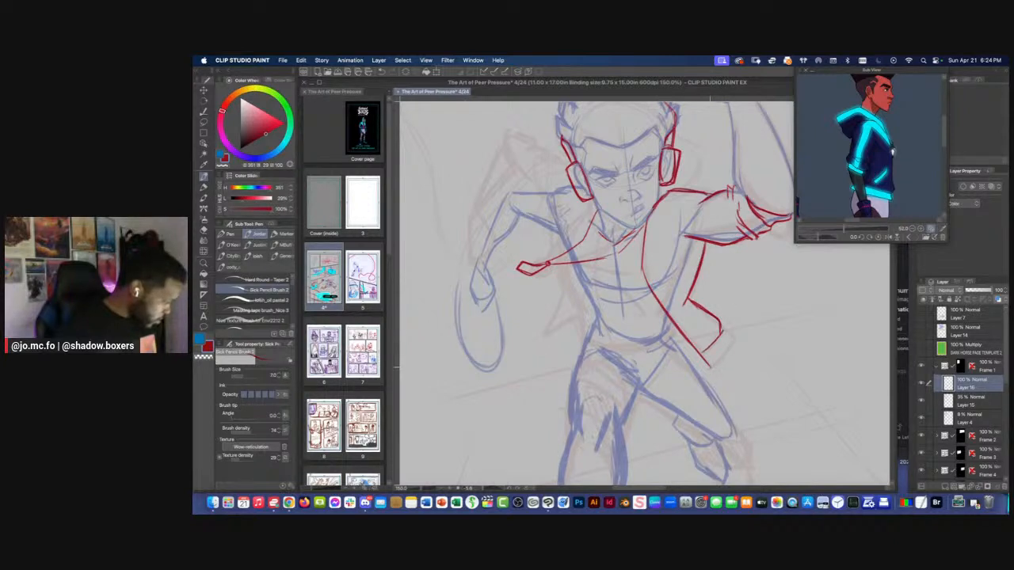
{"action": "mouse_move", "coordinate": [709, 367]}
{"action": "left_mouse_down"}
{"action": "mouse_move", "coordinate": [723, 348]}
{"action": "mouse_move", "coordinate": [712, 366]}
{"action": "left_mouse_up"}
{"action": "mouse_move", "coordinate": [722, 331]}
{"action": "left_mouse_down"}
{"action": "mouse_move", "coordinate": [723, 354]}
{"action": "mouse_move", "coordinate": [708, 367]}
{"action": "left_mouse_up"}
Add a waist fold and a hem band to the flared jacket panel below the raised arm
{"action": "key", "text": "super+minus"}
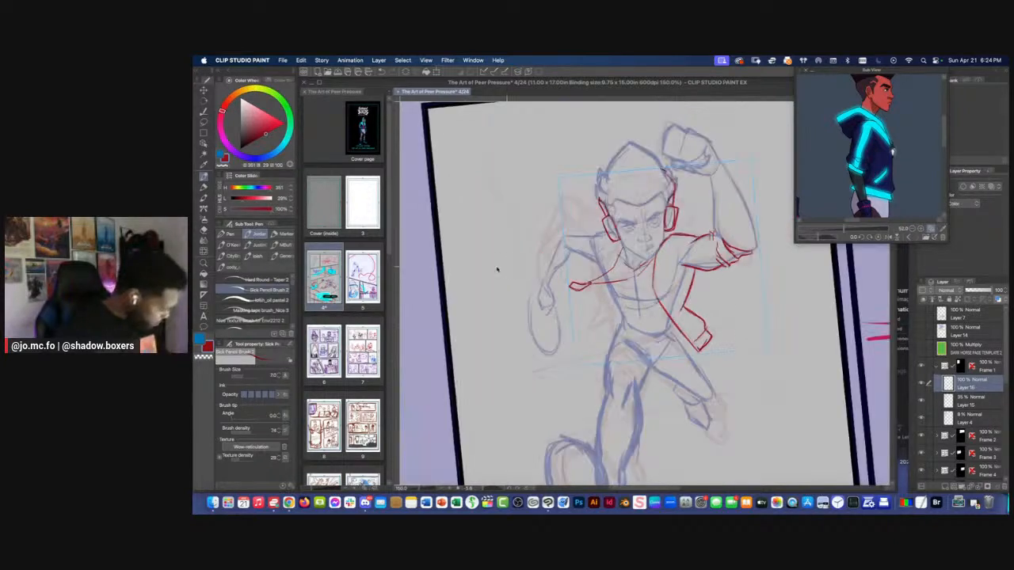
{"action": "key", "text": "super+minus"}
{"action": "key", "text": "super+plus"}
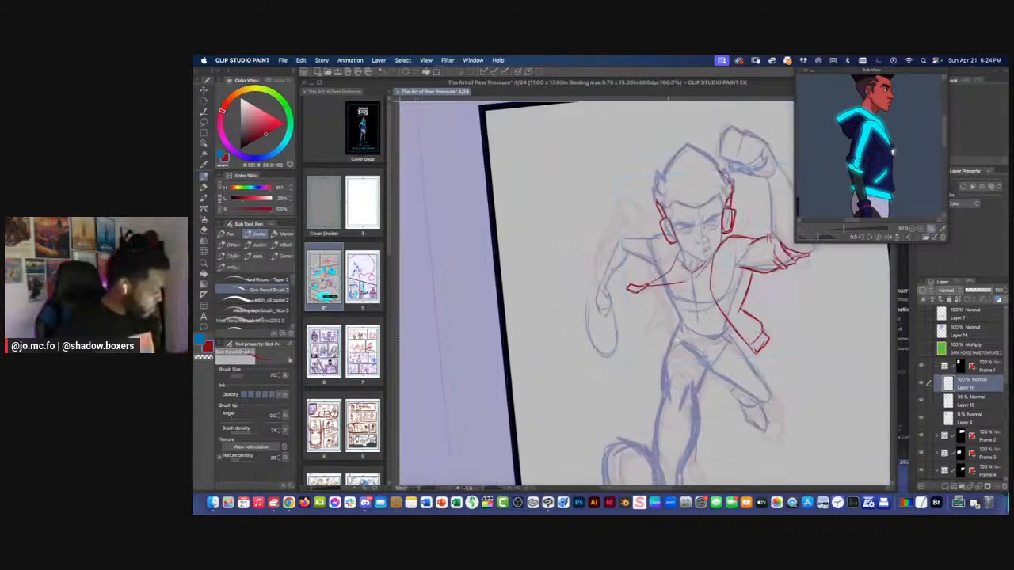
{"action": "left_click_drag", "start_coordinate": [571, 345], "coordinate": [522, 362]}
{"action": "key", "text": "r"}
{"action": "left_click_drag", "start_coordinate": [621, 396], "coordinate": [588, 384]}
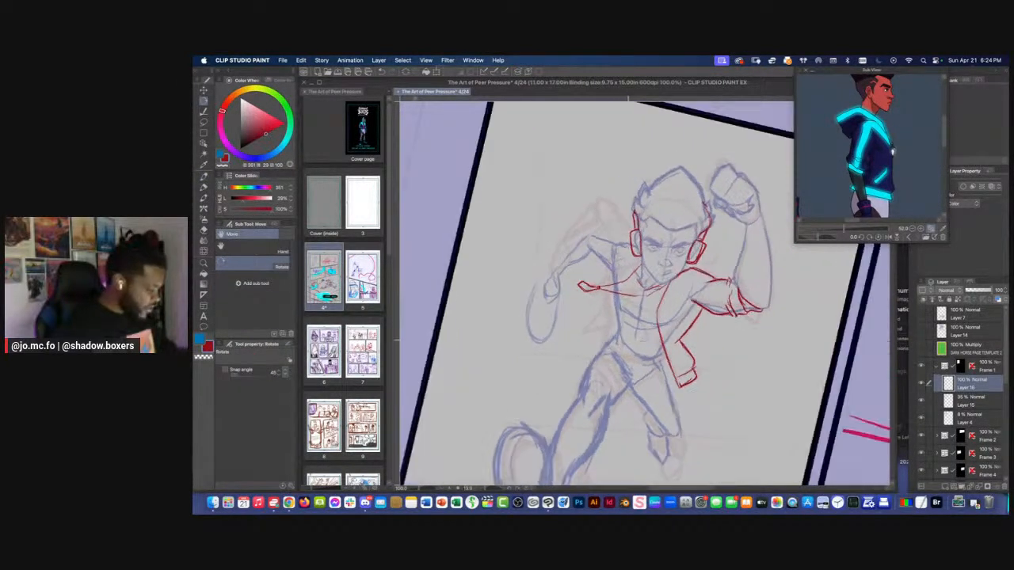
{"action": "key", "text": "super+plus"}
{"action": "key", "text": "p"}
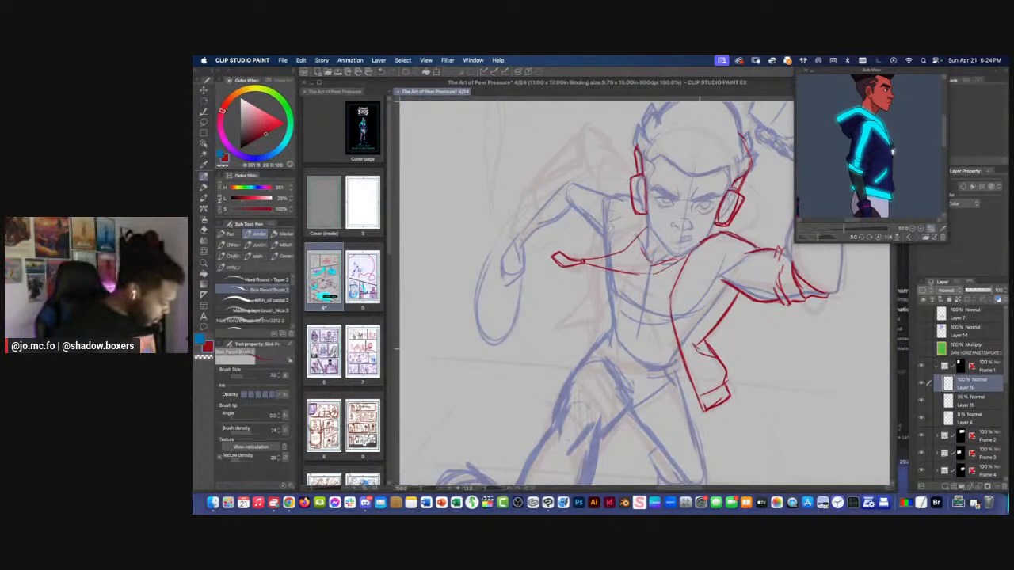
{"action": "left_click_drag", "start_coordinate": [700, 349], "coordinate": [713, 352]}
{"action": "left_click_drag", "start_coordinate": [712, 221], "coordinate": [741, 216]}
Draw a second line along the flared jacket panel's front opening edge down to the hem
{"action": "key", "text": "p"}
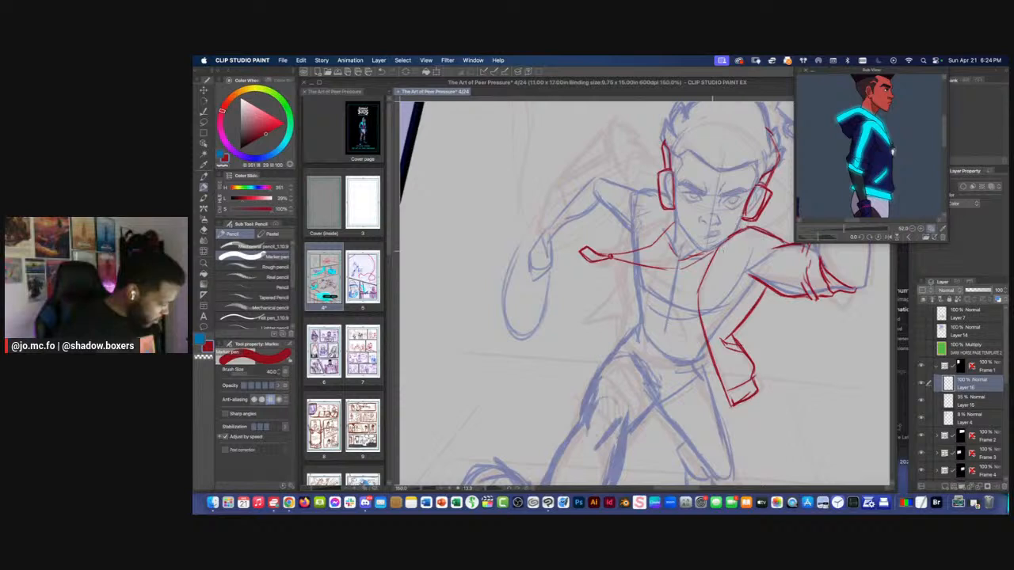
{"action": "key", "text": "p"}
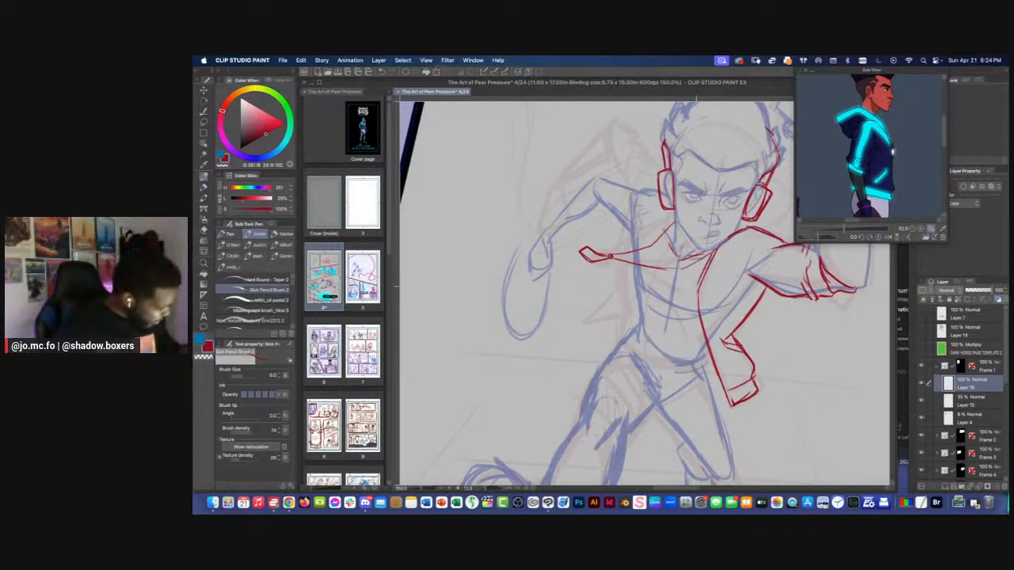
{"action": "key", "text": "super+plus"}
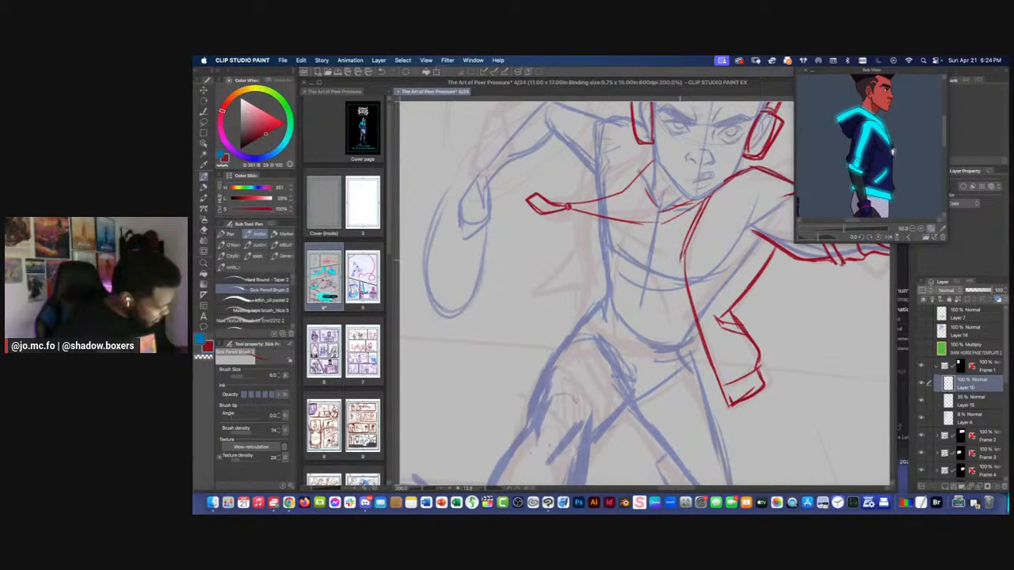
{"action": "left_click_drag", "start_coordinate": [678, 266], "coordinate": [724, 407]}
Draw the jacket's opposite side from beneath the collar down to a pointed, flared hem corner
{"action": "key", "text": "super+minus"}
{"action": "left_click_drag", "start_coordinate": [633, 269], "coordinate": [693, 337]}
{"action": "key", "text": "r"}
{"action": "left_click_drag", "start_coordinate": [776, 340], "coordinate": [771, 235]}
{"action": "left_click_drag", "start_coordinate": [574, 384], "coordinate": [530, 305]}
{"action": "key", "text": "p"}
{"action": "mouse_move", "coordinate": [706, 262]}
{"action": "left_mouse_down"}
{"action": "mouse_move", "coordinate": [661, 292]}
{"action": "mouse_move", "coordinate": [664, 353]}
{"action": "left_mouse_up"}
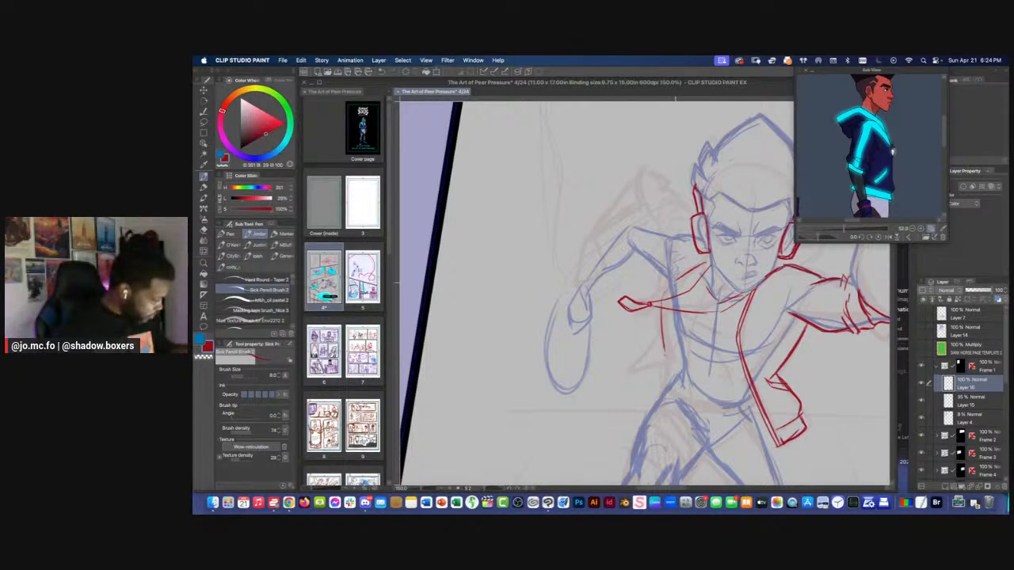
{"action": "mouse_move", "coordinate": [675, 282]}
{"action": "left_mouse_down"}
{"action": "mouse_move", "coordinate": [662, 355]}
{"action": "mouse_move", "coordinate": [637, 391]}
{"action": "mouse_move", "coordinate": [688, 360]}
{"action": "left_mouse_up"}
{"action": "scroll", "coordinate": [689, 328], "scroll_direction": "down", "scroll_amount": 1}
{"action": "scroll", "coordinate": [678, 339], "scroll_direction": "up", "scroll_amount": 1}
{"action": "scroll", "coordinate": [681, 348], "scroll_direction": "down", "scroll_amount": 1}
{"action": "scroll", "coordinate": [654, 304], "scroll_direction": "up", "scroll_amount": 1}
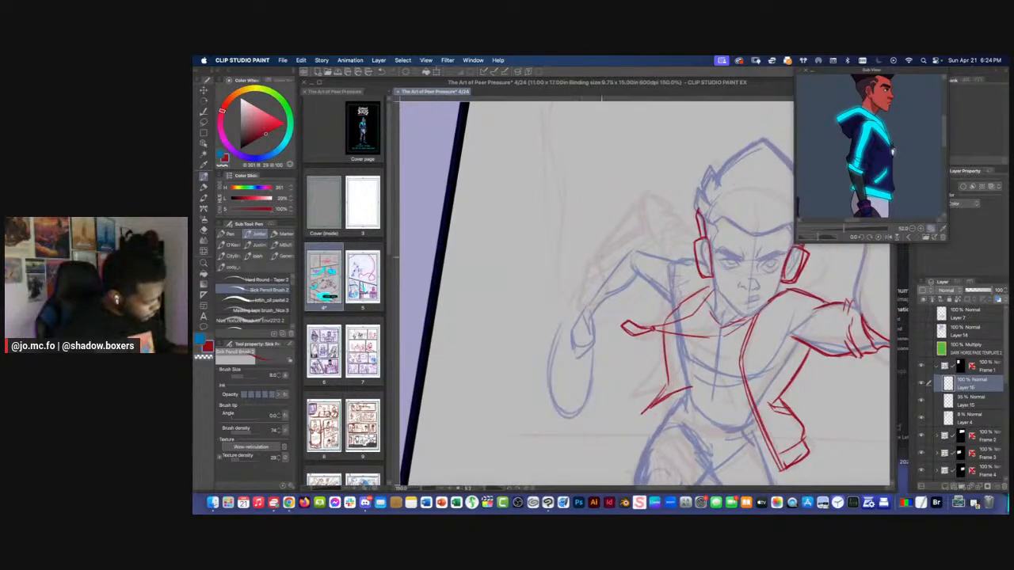
Draw the rolled sleeve cuff and upper sleeve on the lowered, bent arm, redoing strokes that miss the elbow's shape
{"action": "scroll", "coordinate": [635, 252], "scroll_direction": "up", "scroll_amount": 1}
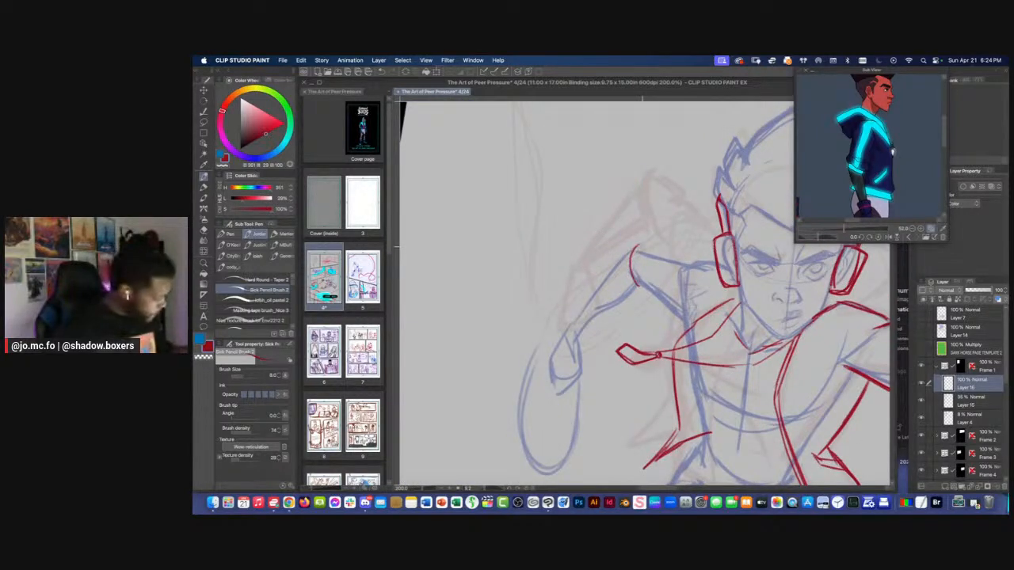
{"action": "key", "text": "ctrl+z"}
{"action": "mouse_move", "coordinate": [632, 252]}
{"action": "left_mouse_down"}
{"action": "mouse_move", "coordinate": [638, 282]}
{"action": "mouse_move", "coordinate": [636, 266]}
{"action": "mouse_move", "coordinate": [666, 258]}
{"action": "mouse_move", "coordinate": [607, 289]}
{"action": "mouse_move", "coordinate": [651, 308]}
{"action": "left_mouse_up"}
{"action": "key", "text": "shift+space"}
{"action": "left_click_drag", "start_coordinate": [640, 295], "coordinate": [651, 309]}
{"action": "mouse_move", "coordinate": [647, 260]}
{"action": "left_mouse_down"}
{"action": "mouse_move", "coordinate": [665, 262]}
{"action": "mouse_move", "coordinate": [635, 277]}
{"action": "left_mouse_up"}
{"action": "left_click_drag", "start_coordinate": [639, 272], "coordinate": [635, 300]}
{"action": "left_click_drag", "start_coordinate": [663, 262], "coordinate": [677, 264]}
{"action": "left_click_drag", "start_coordinate": [664, 262], "coordinate": [647, 278]}
{"action": "mouse_move", "coordinate": [649, 281]}
{"action": "left_mouse_down"}
{"action": "mouse_move", "coordinate": [656, 319]}
{"action": "mouse_move", "coordinate": [680, 335]}
{"action": "left_mouse_up"}
{"action": "key", "text": "super+z"}
{"action": "left_click_drag", "start_coordinate": [654, 307], "coordinate": [674, 328]}
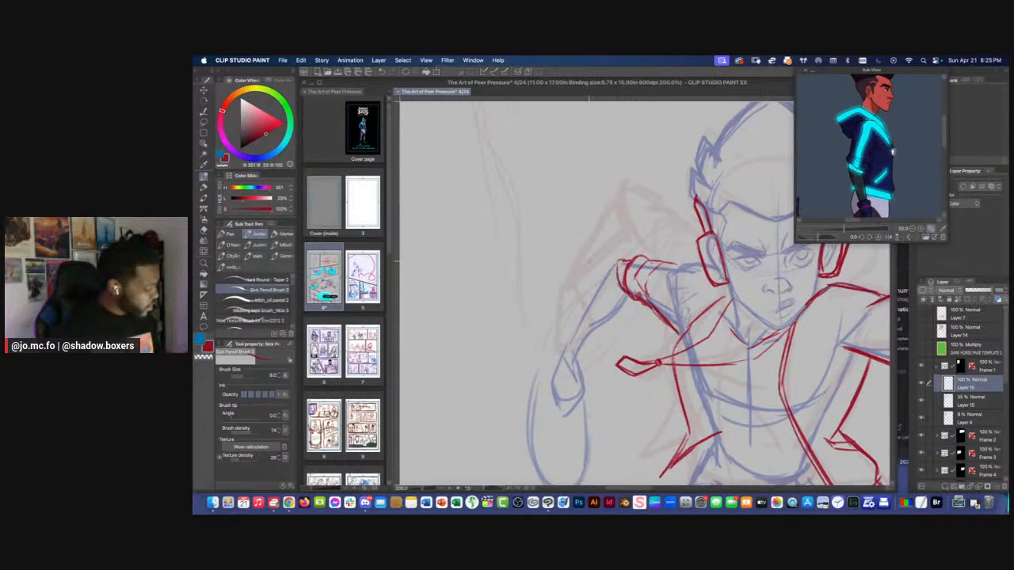
{"action": "mouse_move", "coordinate": [632, 267]}
{"action": "left_mouse_down"}
{"action": "mouse_move", "coordinate": [610, 278]}
{"action": "mouse_move", "coordinate": [678, 274]}
{"action": "left_mouse_up"}
Draw both forearm contours of the bent arm from the cuff to the wrist, erasing and redrawing the outer one
{"action": "mouse_move", "coordinate": [566, 292]}
{"action": "left_mouse_down"}
{"action": "mouse_move", "coordinate": [642, 270]}
{"action": "mouse_move", "coordinate": [620, 310]}
{"action": "left_mouse_up"}
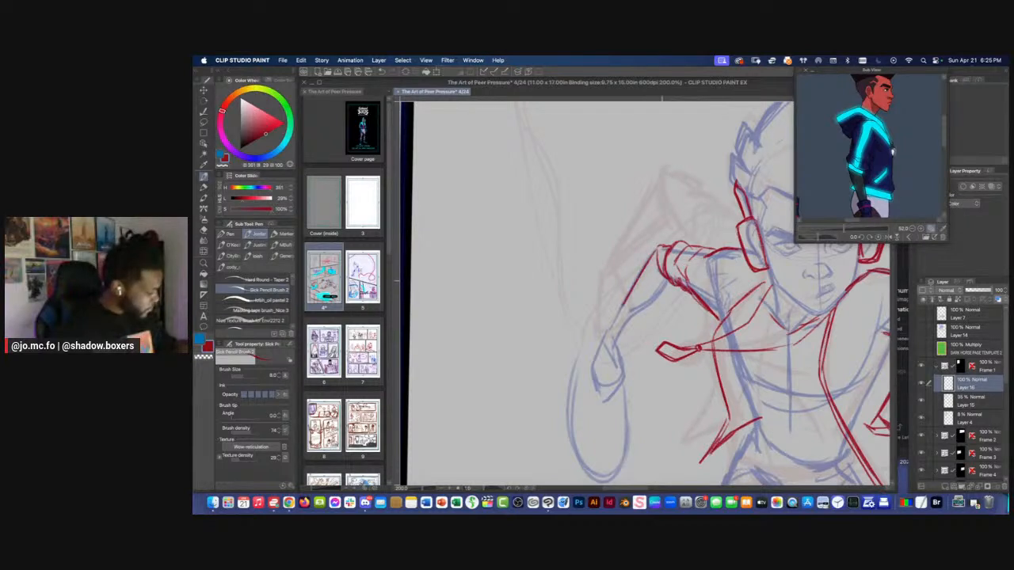
{"action": "left_click_drag", "start_coordinate": [667, 279], "coordinate": [620, 326]}
{"action": "scroll", "coordinate": [593, 325], "scroll_direction": "up", "scroll_amount": 3}
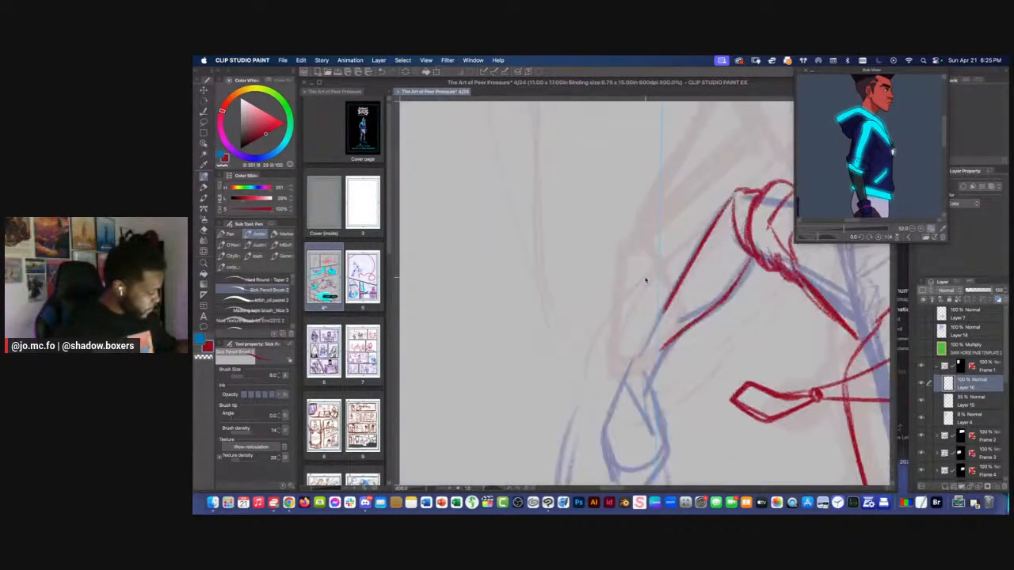
{"action": "key", "text": "e"}
{"action": "left_click_drag", "start_coordinate": [719, 214], "coordinate": [665, 310]}
{"action": "key", "text": "p"}
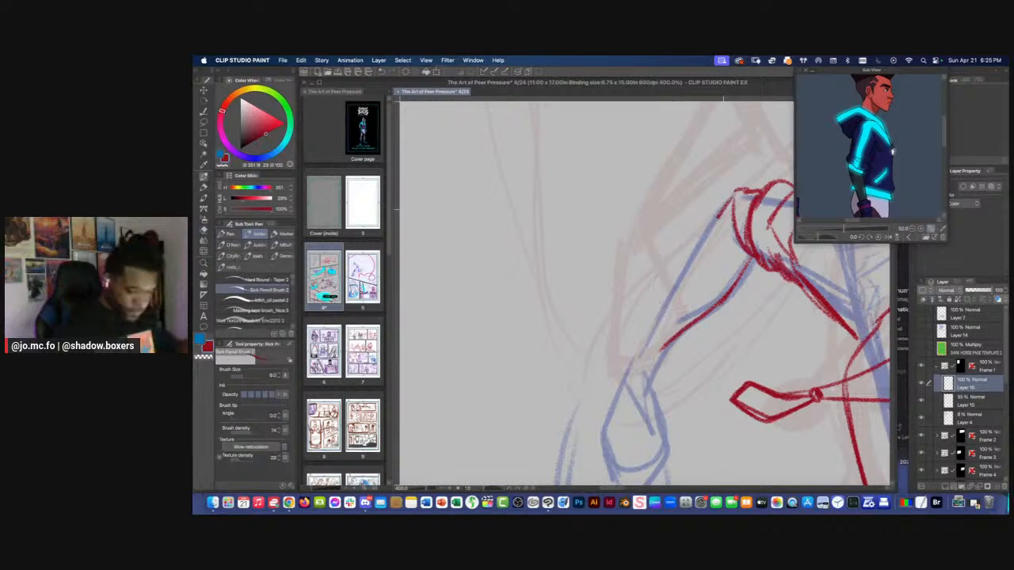
{"action": "left_click_drag", "start_coordinate": [721, 212], "coordinate": [638, 356]}
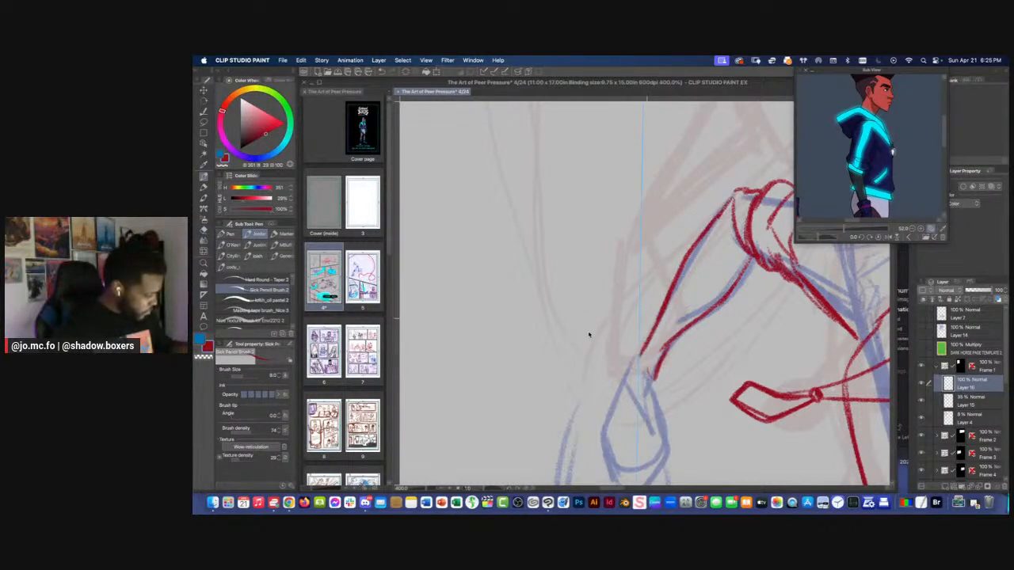
{"action": "key", "text": "super+0"}
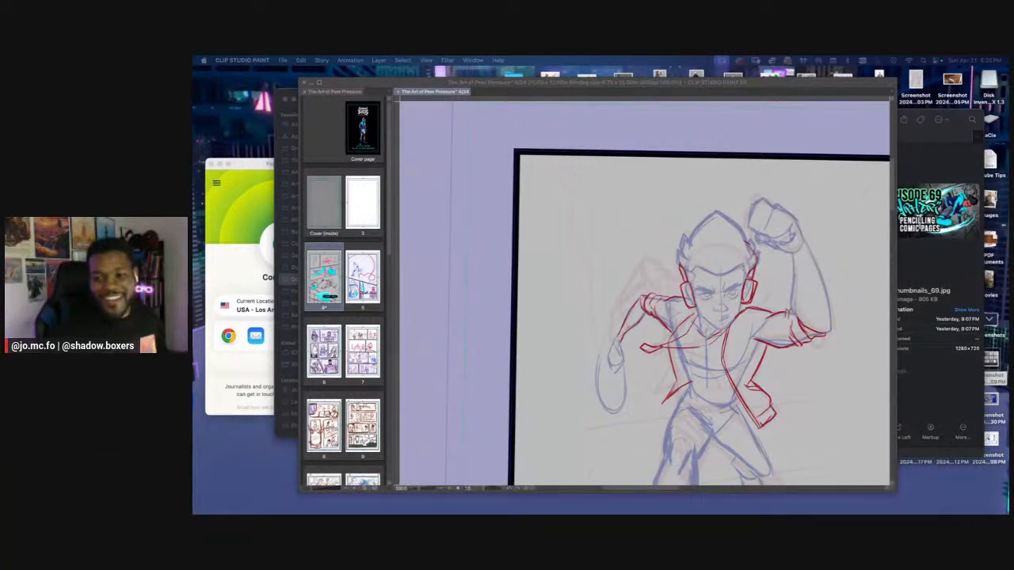
Look over the running figure's jacket, head and raised fist at several magnifications
{"action": "left_click", "coordinate": [602, 259]}
{"action": "scroll", "coordinate": [602, 259], "scroll_direction": "down", "scroll_amount": 1}
{"action": "scroll", "coordinate": [602, 258], "scroll_direction": "up", "scroll_amount": 1}
{"action": "left_click_drag", "start_coordinate": [601, 307], "coordinate": [527, 309]}
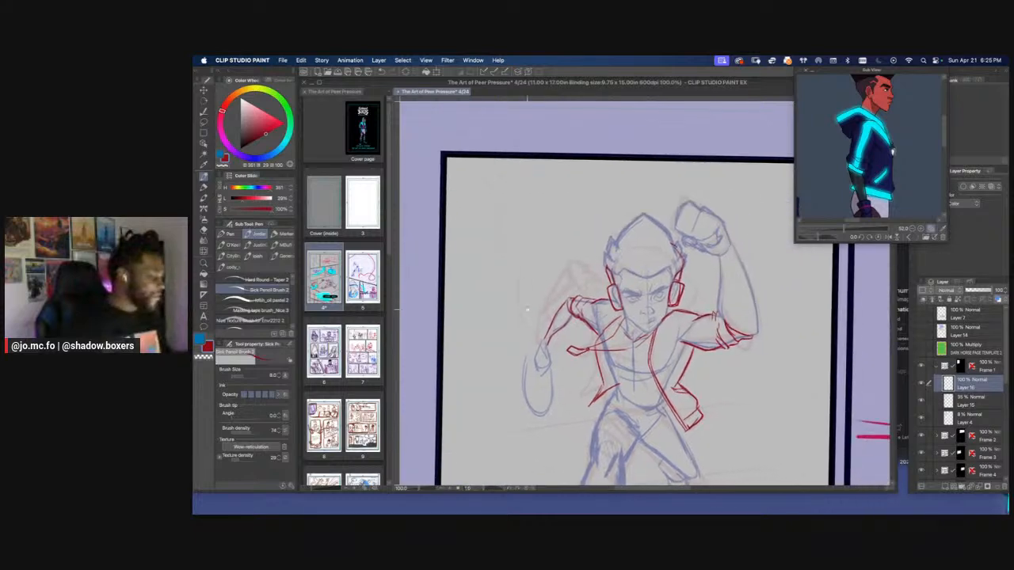
{"action": "scroll", "coordinate": [606, 301], "scroll_direction": "up", "scroll_amount": 1}
{"action": "left_click_drag", "start_coordinate": [606, 300], "coordinate": [537, 306]}
{"action": "scroll", "coordinate": [701, 256], "scroll_direction": "up", "scroll_amount": 1}
{"action": "left_click_drag", "start_coordinate": [701, 257], "coordinate": [697, 303]}
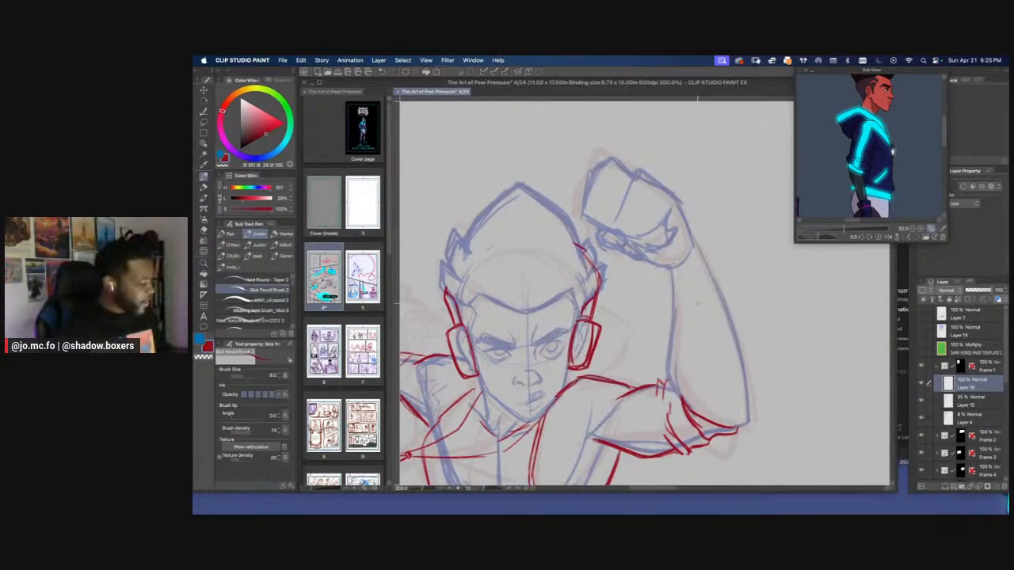
{"action": "key", "text": "super+minus"}
{"action": "key", "text": "super+minus"}
{"action": "left_click_drag", "start_coordinate": [539, 417], "coordinate": [608, 270]}
Draw the shirt's curved neckline under the chin between the two sides of the open jacket
{"action": "key", "text": "super+plus"}
{"action": "left_click_drag", "start_coordinate": [622, 267], "coordinate": [661, 294]}
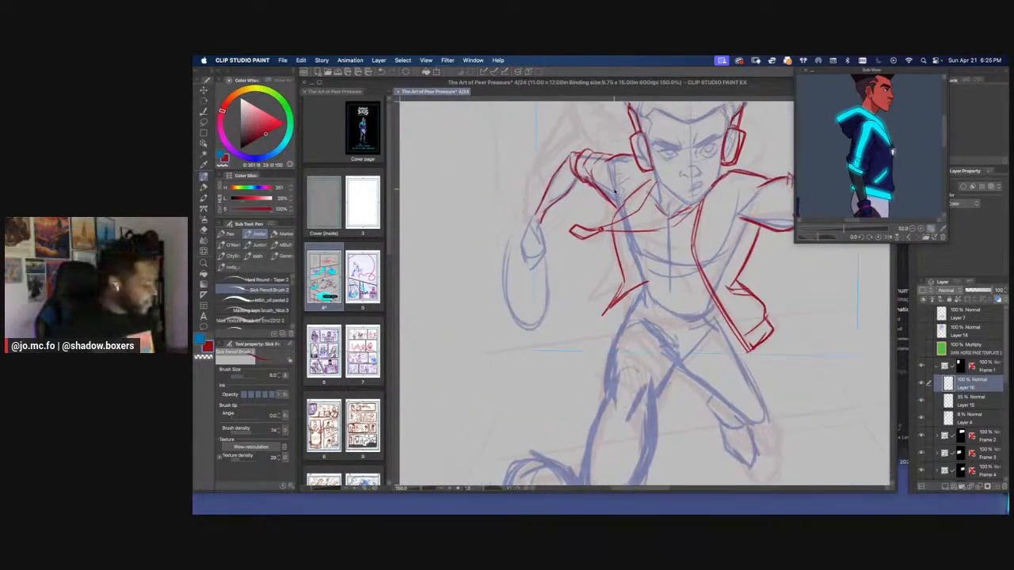
{"action": "key", "text": "super+plus"}
{"action": "left_click_drag", "start_coordinate": [665, 141], "coordinate": [646, 205]}
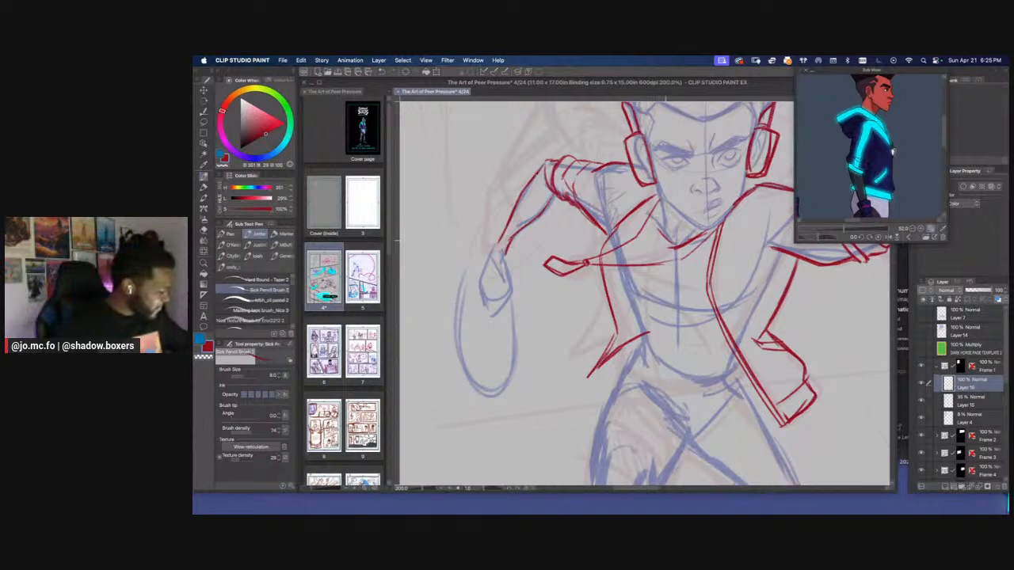
{"action": "mouse_move", "coordinate": [656, 238]}
{"action": "left_mouse_down"}
{"action": "mouse_move", "coordinate": [680, 250]}
{"action": "mouse_move", "coordinate": [646, 229]}
{"action": "left_mouse_up"}
{"action": "mouse_move", "coordinate": [647, 229]}
{"action": "left_mouse_down"}
{"action": "mouse_move", "coordinate": [671, 248]}
{"action": "mouse_move", "coordinate": [648, 229]}
{"action": "left_mouse_up"}
{"action": "left_click_drag", "start_coordinate": [659, 198], "coordinate": [643, 231]}
{"action": "mouse_move", "coordinate": [717, 235]}
{"action": "left_mouse_down"}
{"action": "mouse_move", "coordinate": [692, 254]}
{"action": "mouse_move", "coordinate": [662, 255]}
{"action": "left_mouse_up"}
{"action": "left_click_drag", "start_coordinate": [646, 208], "coordinate": [638, 222]}
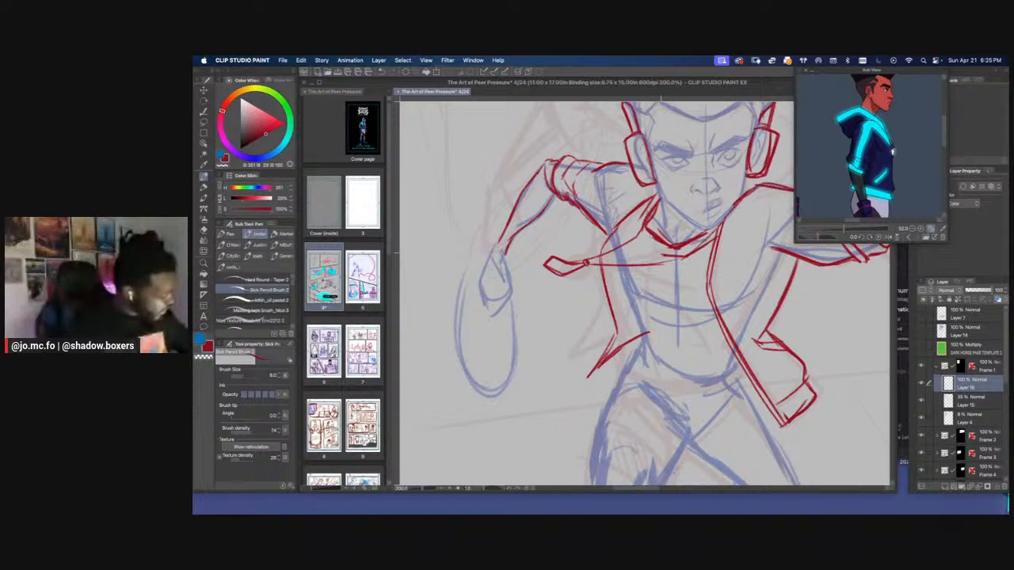
Thicken the shirt's neckline into a solid red collar band, then remove excess marks around it with a lasso selection
{"action": "mouse_move", "coordinate": [664, 255]}
{"action": "left_mouse_down"}
{"action": "mouse_move", "coordinate": [637, 221]}
{"action": "mouse_move", "coordinate": [707, 247]}
{"action": "left_mouse_up"}
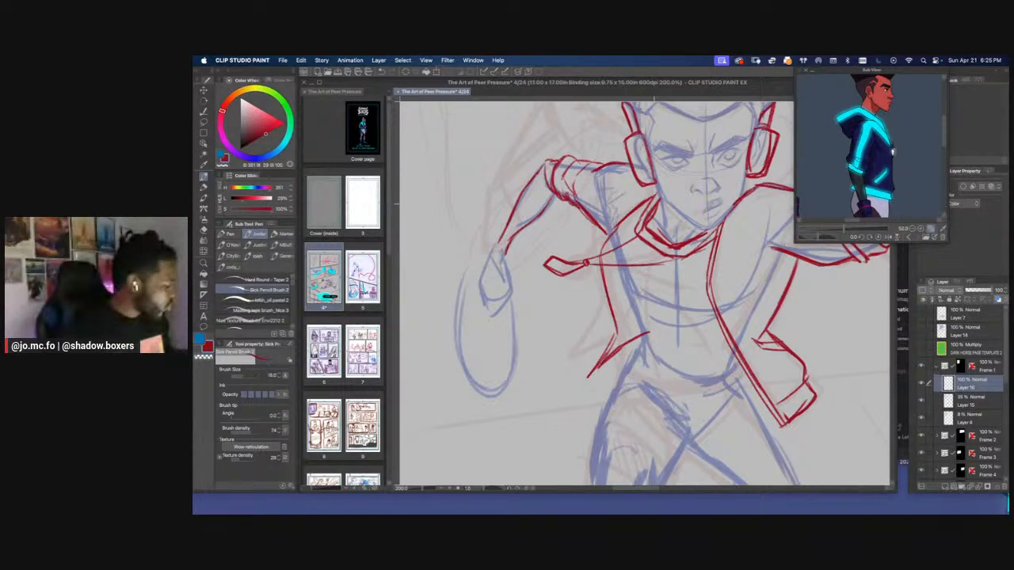
{"action": "mouse_move", "coordinate": [657, 197]}
{"action": "left_mouse_down"}
{"action": "mouse_move", "coordinate": [638, 235]}
{"action": "mouse_move", "coordinate": [658, 246]}
{"action": "mouse_move", "coordinate": [717, 234]}
{"action": "mouse_move", "coordinate": [673, 252]}
{"action": "mouse_move", "coordinate": [641, 236]}
{"action": "mouse_move", "coordinate": [649, 217]}
{"action": "mouse_move", "coordinate": [670, 244]}
{"action": "mouse_move", "coordinate": [716, 227]}
{"action": "mouse_move", "coordinate": [687, 173]}
{"action": "left_mouse_up"}
{"action": "key", "text": "m"}
{"action": "key", "text": "Delete"}
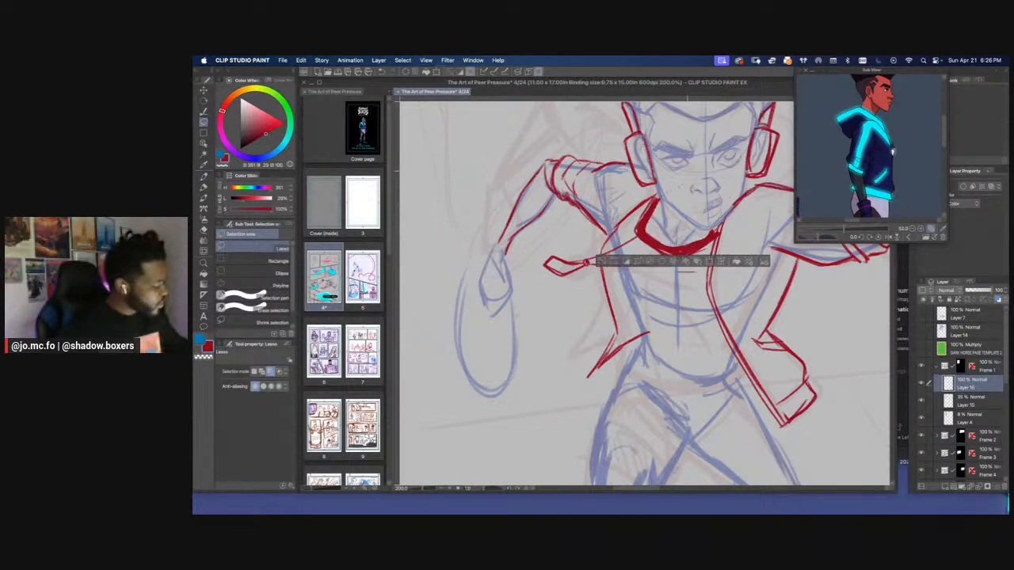
{"action": "key", "text": "ctrl+d"}
{"action": "key", "text": "p"}
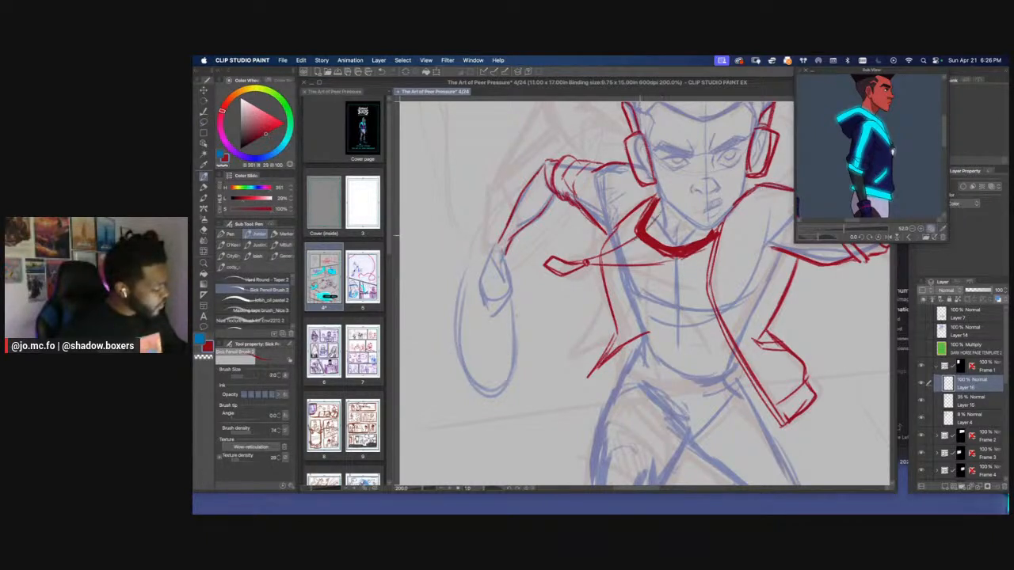
{"action": "left_click_drag", "start_coordinate": [646, 215], "coordinate": [658, 230]}
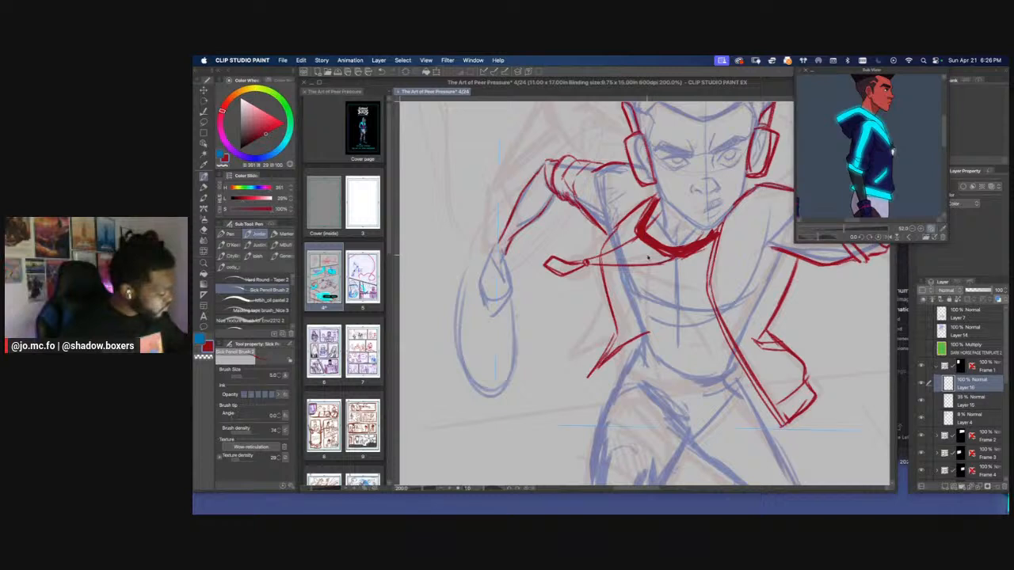
Draw the shirt's curved bottom hem across the waist between the open jacket sides, with a short fold mark above it
{"action": "key", "text": "super+minus"}
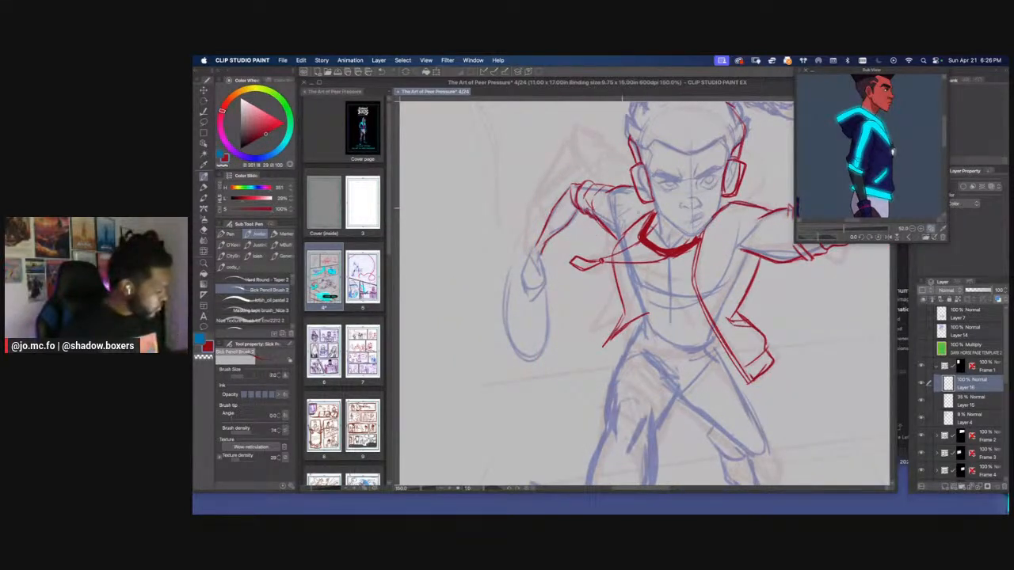
{"action": "left_click_drag", "start_coordinate": [621, 208], "coordinate": [607, 209]}
{"action": "mouse_move", "coordinate": [610, 256]}
{"action": "left_mouse_down"}
{"action": "mouse_move", "coordinate": [635, 336]}
{"action": "mouse_move", "coordinate": [659, 307]}
{"action": "mouse_move", "coordinate": [655, 275]}
{"action": "mouse_move", "coordinate": [679, 258]}
{"action": "mouse_move", "coordinate": [710, 293]}
{"action": "mouse_move", "coordinate": [697, 309]}
{"action": "mouse_move", "coordinate": [744, 299]}
{"action": "mouse_move", "coordinate": [679, 303]}
{"action": "mouse_move", "coordinate": [689, 309]}
{"action": "mouse_move", "coordinate": [743, 297]}
{"action": "mouse_move", "coordinate": [702, 309]}
{"action": "mouse_move", "coordinate": [662, 299]}
{"action": "left_mouse_up"}
{"action": "left_click_drag", "start_coordinate": [667, 301], "coordinate": [701, 312]}
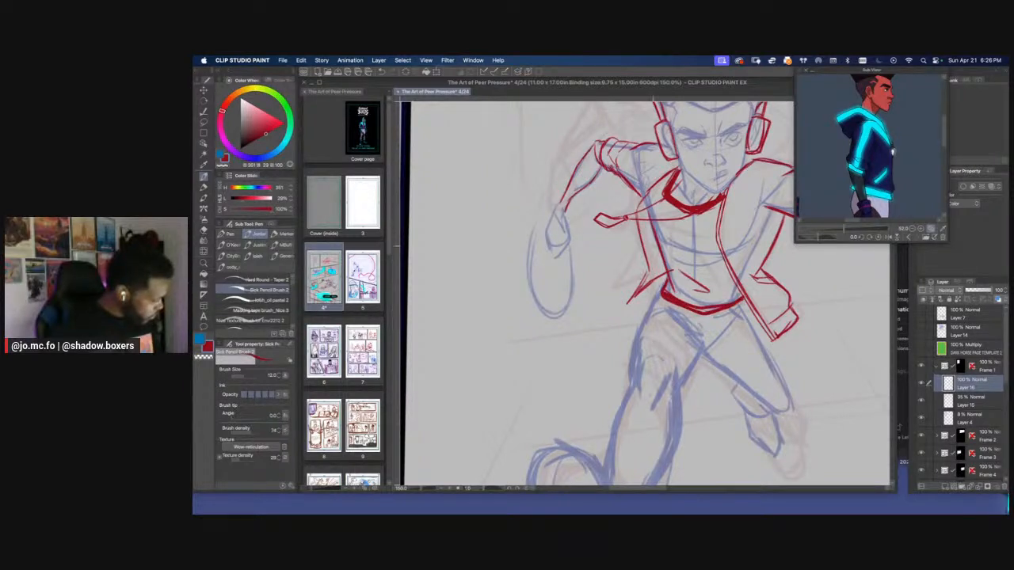
{"action": "key", "text": "e"}
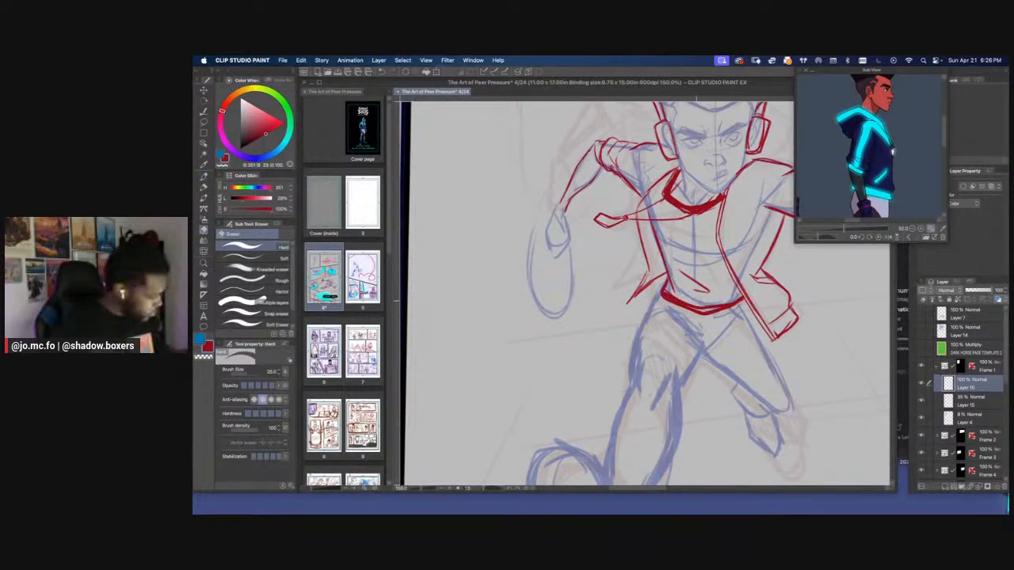
{"action": "key", "text": "p"}
Reposition and scale the reference image so the character's trousers and boots are visible while drawing the legs
{"action": "key", "text": "super+minus"}
{"action": "key", "text": "super+minus"}
{"action": "mouse_move", "coordinate": [804, 212]}
{"action": "left_mouse_down"}
{"action": "mouse_move", "coordinate": [831, 167]}
{"action": "mouse_move", "coordinate": [809, 118]}
{"action": "left_mouse_up"}
{"action": "left_click_drag", "start_coordinate": [819, 165], "coordinate": [903, 163]}
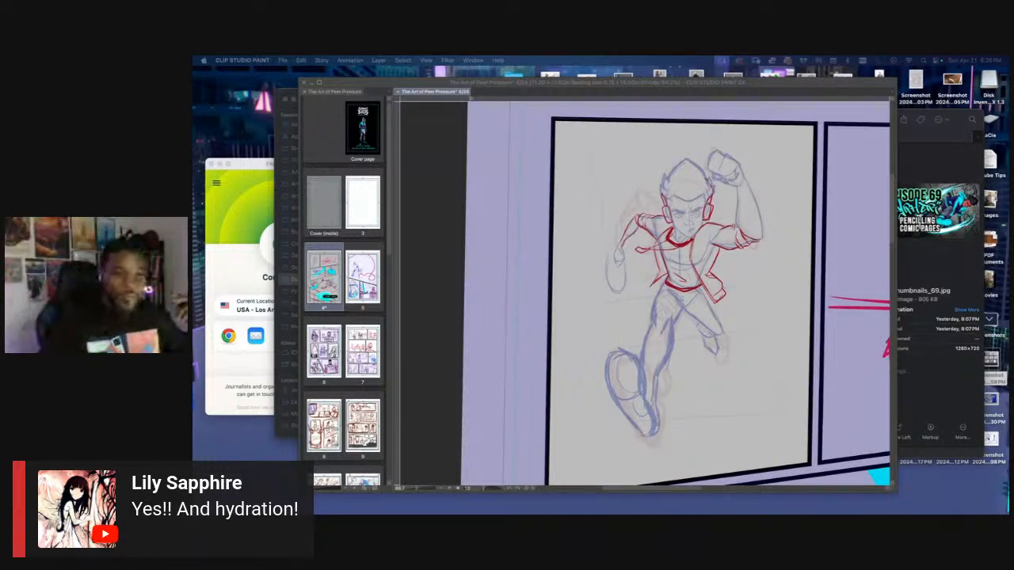
{"action": "left_click", "coordinate": [609, 298]}
{"action": "scroll", "coordinate": [609, 298], "scroll_direction": "up", "scroll_amount": 1}
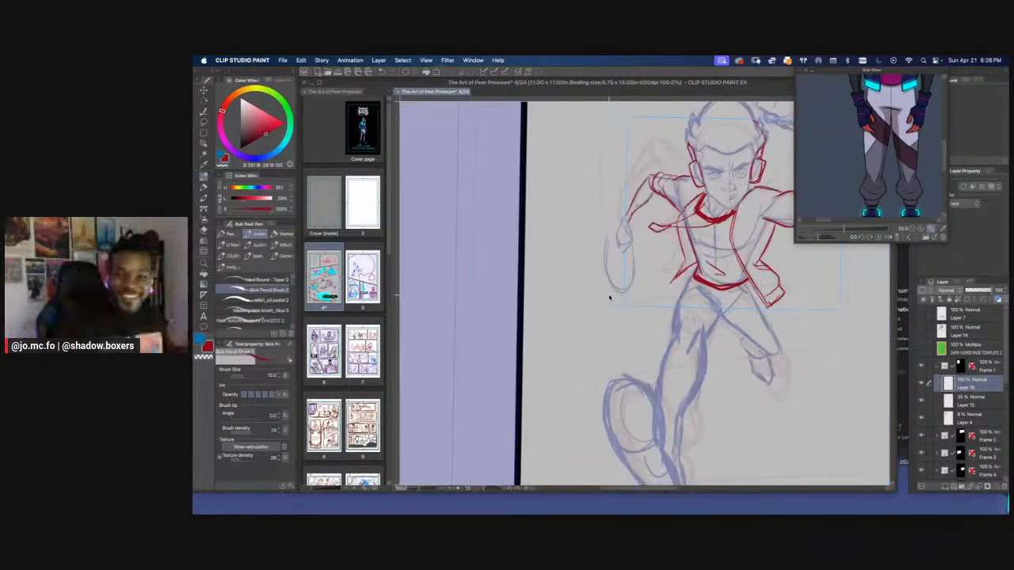
{"action": "left_click_drag", "start_coordinate": [610, 298], "coordinate": [598, 282]}
{"action": "left_click_drag", "start_coordinate": [842, 229], "coordinate": [838, 228]}
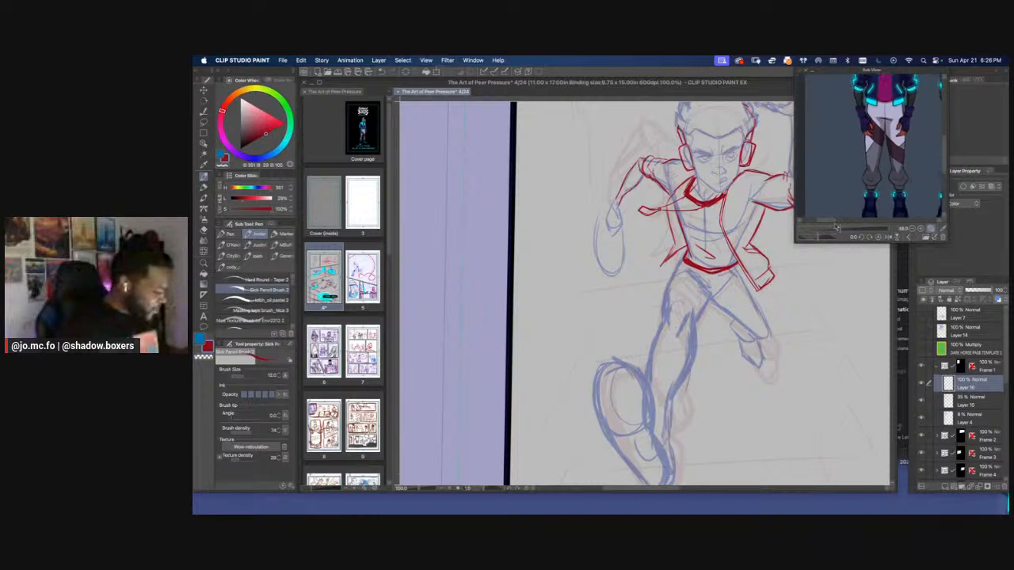
{"action": "left_click_drag", "start_coordinate": [693, 286], "coordinate": [691, 272]}
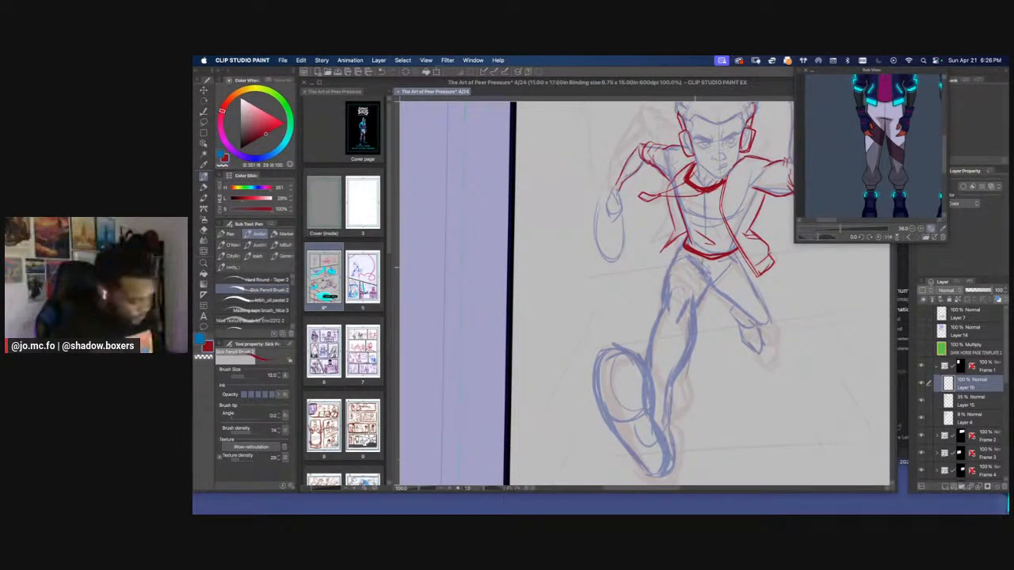
Draw the trouser crease at the crotch and outline the raised back thigh down to its bent knee
{"action": "left_click_drag", "start_coordinate": [698, 270], "coordinate": [723, 286]}
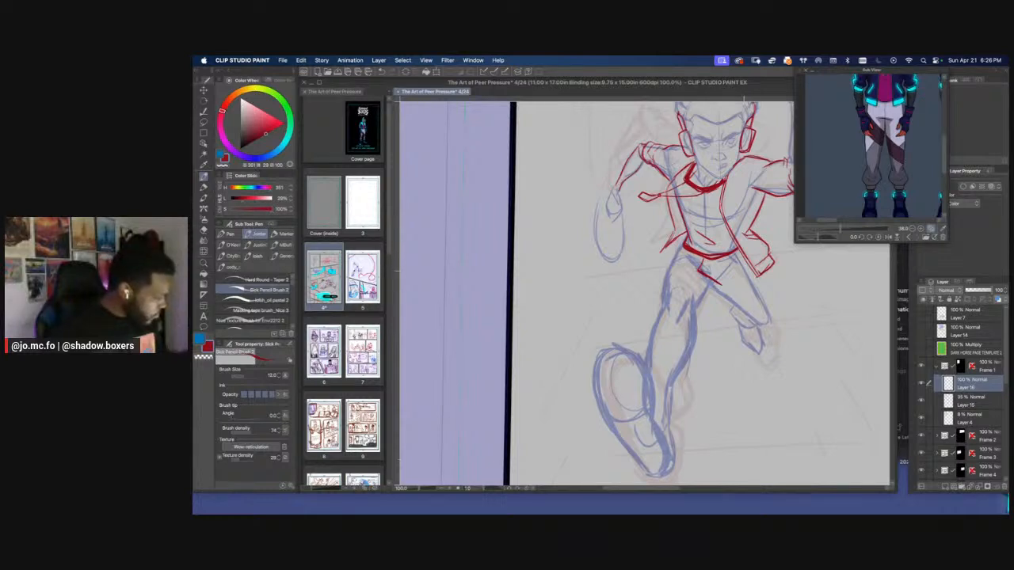
{"action": "left_click_drag", "start_coordinate": [719, 213], "coordinate": [710, 215]}
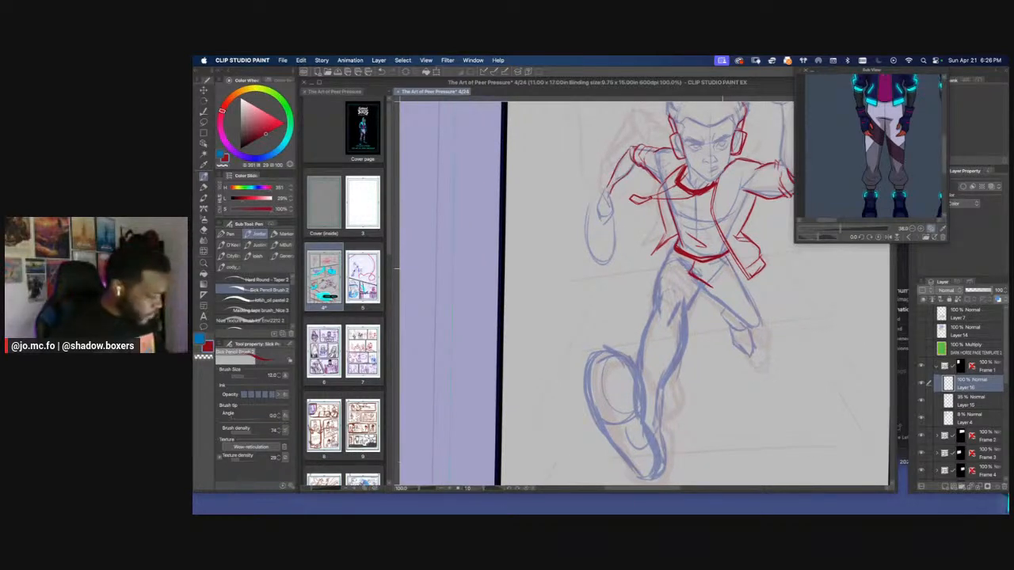
{"action": "mouse_move", "coordinate": [724, 256]}
{"action": "left_mouse_down"}
{"action": "mouse_move", "coordinate": [763, 324]}
{"action": "mouse_move", "coordinate": [724, 328]}
{"action": "left_mouse_up"}
{"action": "scroll", "coordinate": [727, 309], "scroll_direction": "up", "scroll_amount": 1}
{"action": "mouse_move", "coordinate": [776, 354]}
{"action": "left_mouse_down"}
{"action": "mouse_move", "coordinate": [720, 333]}
{"action": "mouse_move", "coordinate": [682, 276]}
{"action": "mouse_move", "coordinate": [677, 319]}
{"action": "mouse_move", "coordinate": [747, 301]}
{"action": "left_mouse_up"}
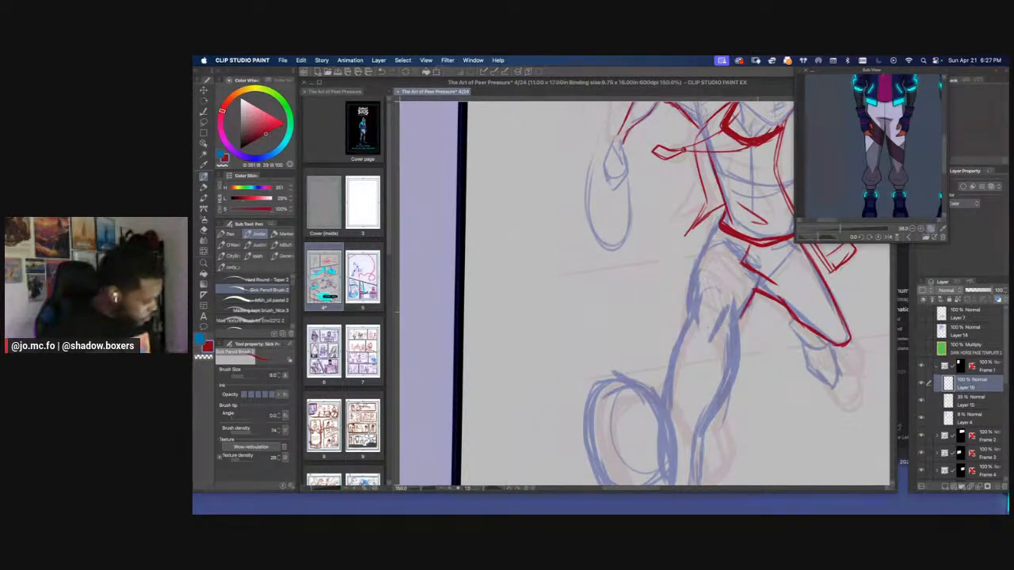
Clean up the crotch crease with the eraser and redraw it where the front thigh meets the hip
{"action": "scroll", "coordinate": [691, 283], "scroll_direction": "down", "scroll_amount": 2}
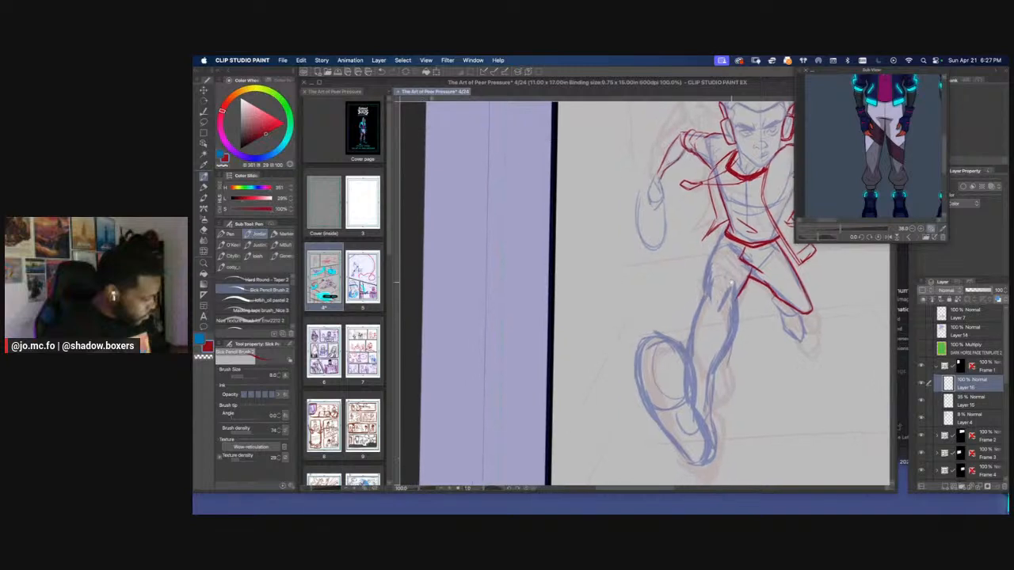
{"action": "scroll", "coordinate": [760, 182], "scroll_direction": "up", "scroll_amount": 2}
{"action": "key", "text": "e"}
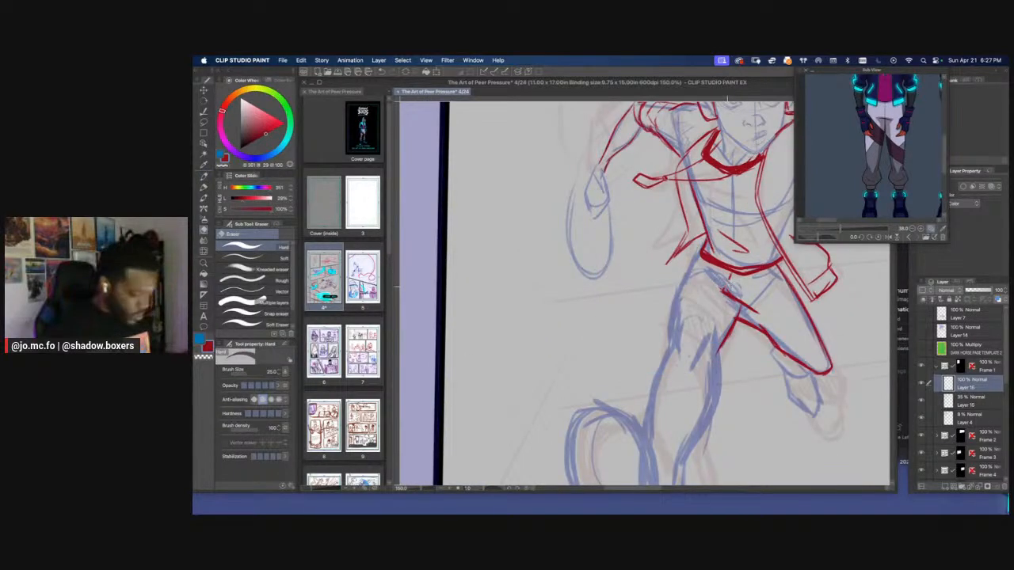
{"action": "key", "text": "p"}
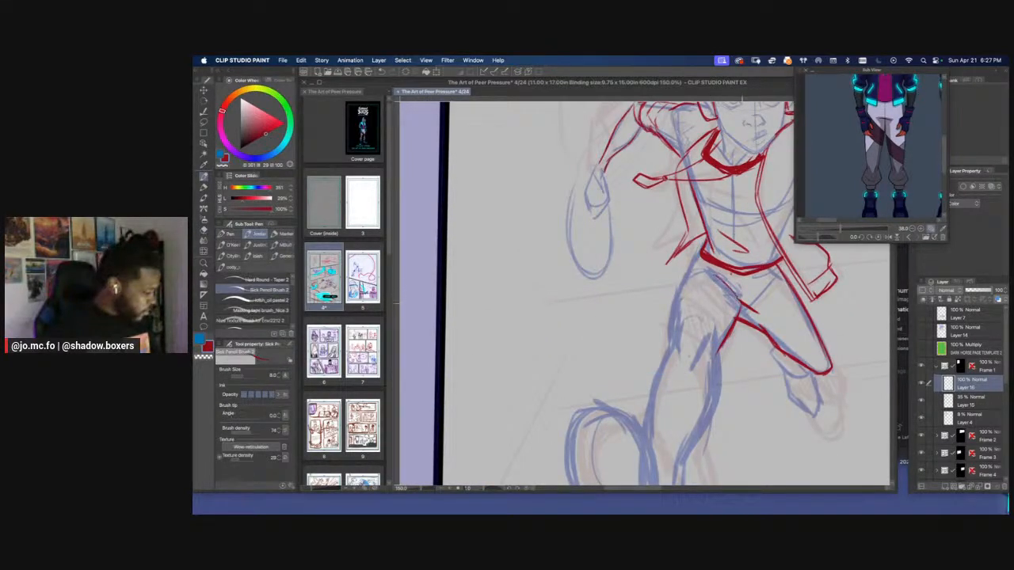
{"action": "left_click_drag", "start_coordinate": [739, 303], "coordinate": [738, 311]}
{"action": "left_click_drag", "start_coordinate": [741, 275], "coordinate": [745, 306]}
Draw the front thigh's outer contour from the shirt hem to the knee with a slightly larger pencil size
{"action": "key", "text": "super+minus"}
{"action": "mouse_move", "coordinate": [687, 266]}
{"action": "left_mouse_down"}
{"action": "mouse_move", "coordinate": [692, 249]}
{"action": "mouse_move", "coordinate": [713, 238]}
{"action": "mouse_move", "coordinate": [699, 255]}
{"action": "left_mouse_up"}
{"action": "key", "text": "]"}
{"action": "left_click_drag", "start_coordinate": [675, 288], "coordinate": [690, 294]}
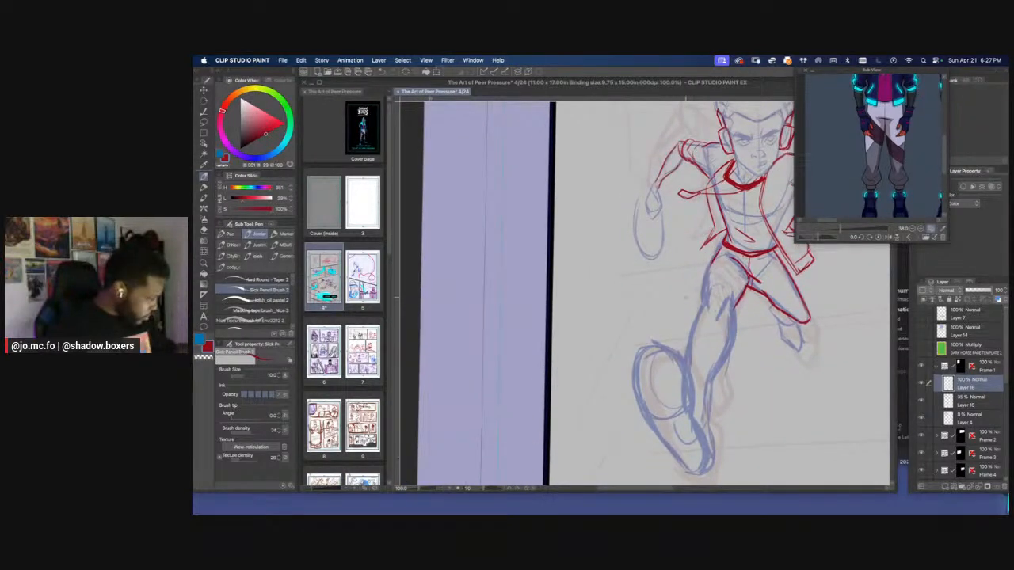
{"action": "left_click_drag", "start_coordinate": [711, 261], "coordinate": [701, 310]}
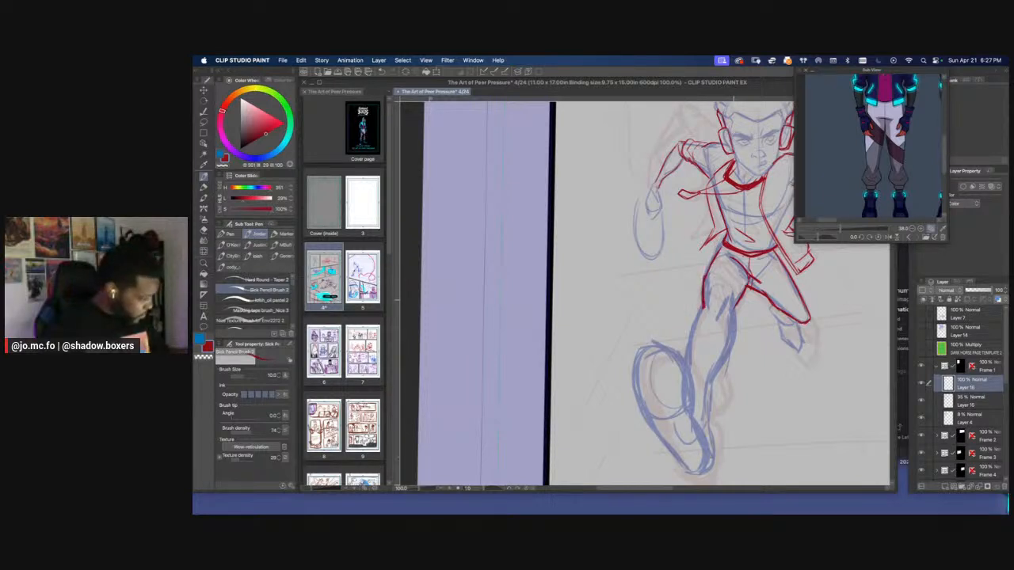
Try short fold strokes inside the front knee and undo them
{"action": "key", "text": "super+plus"}
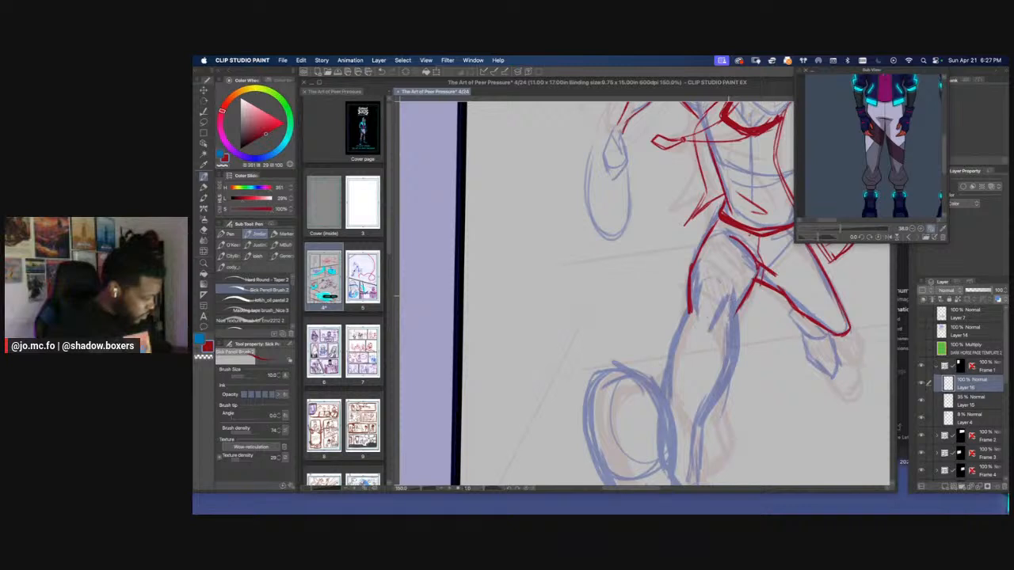
{"action": "mouse_move", "coordinate": [730, 285]}
{"action": "left_mouse_down"}
{"action": "mouse_move", "coordinate": [719, 317]}
{"action": "mouse_move", "coordinate": [701, 310]}
{"action": "left_mouse_up"}
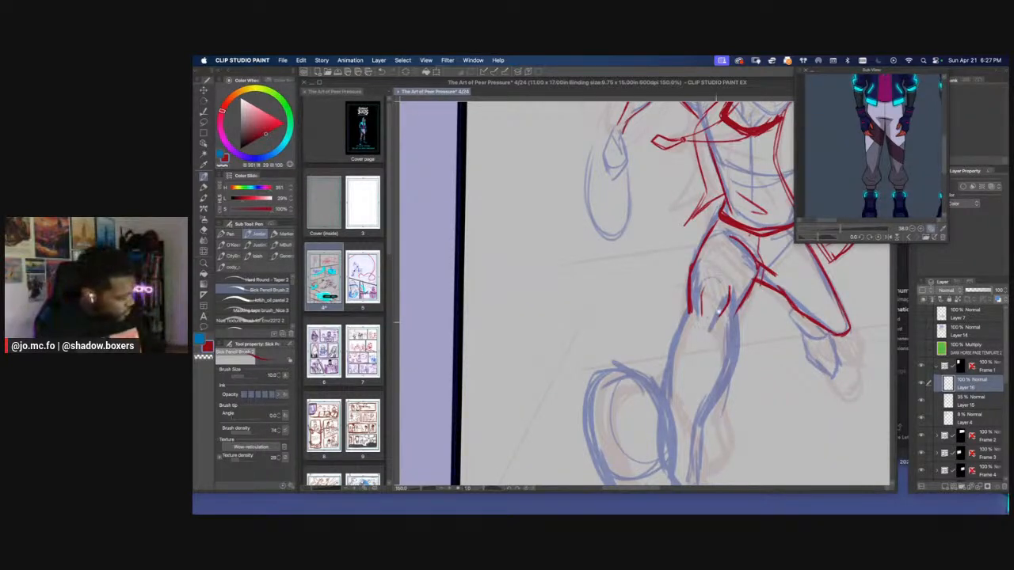
{"action": "scroll", "coordinate": [718, 313], "scroll_direction": "down", "scroll_amount": 1}
{"action": "key", "text": "super+z"}
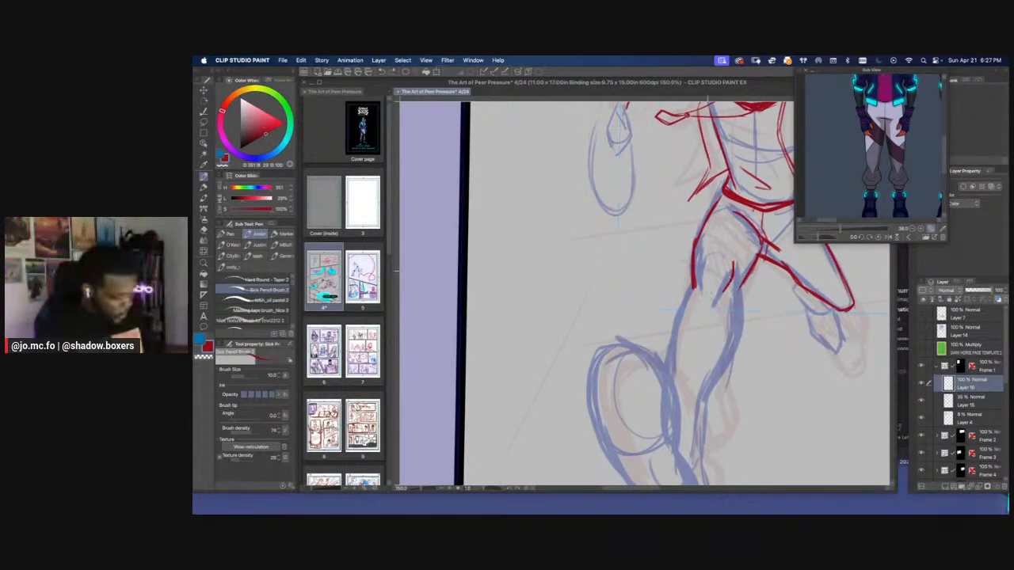
{"action": "key", "text": "super+z"}
{"action": "key", "text": "super+z"}
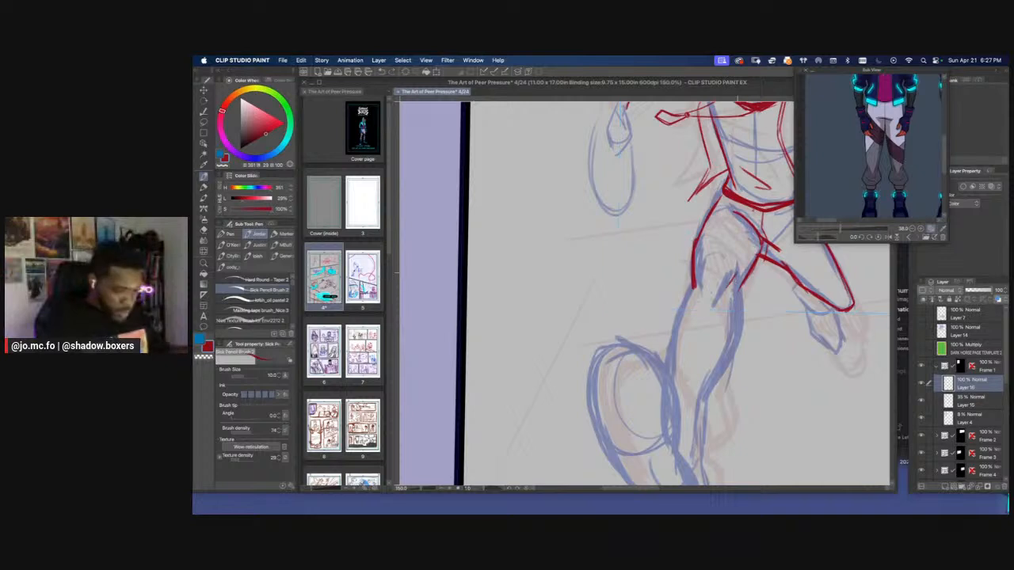
Add a short knee fold and draw both trouser contours of the front leg from the knee down the shin
{"action": "scroll", "coordinate": [718, 313], "scroll_direction": "down", "scroll_amount": 1}
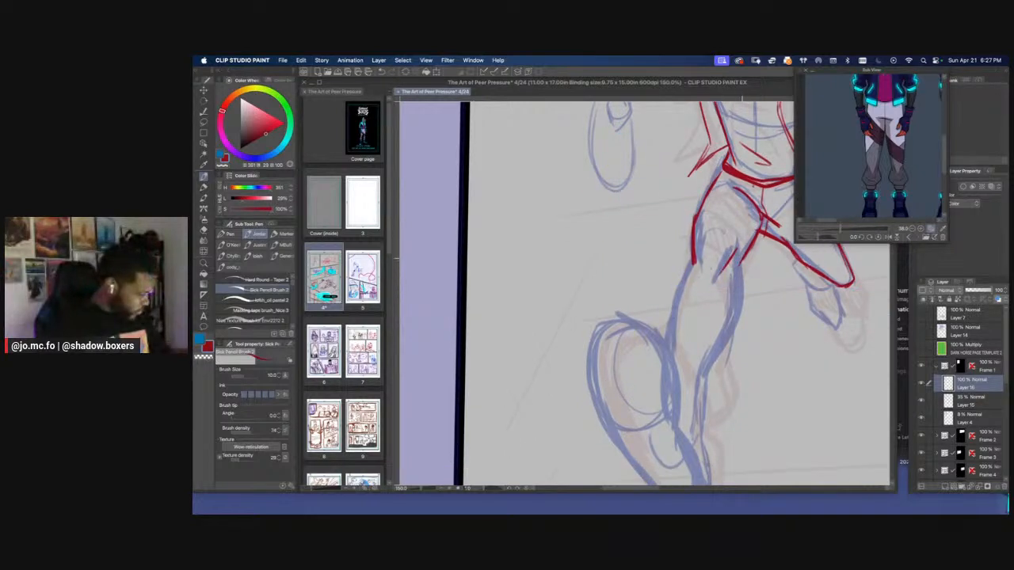
{"action": "left_click_drag", "start_coordinate": [742, 261], "coordinate": [740, 303]}
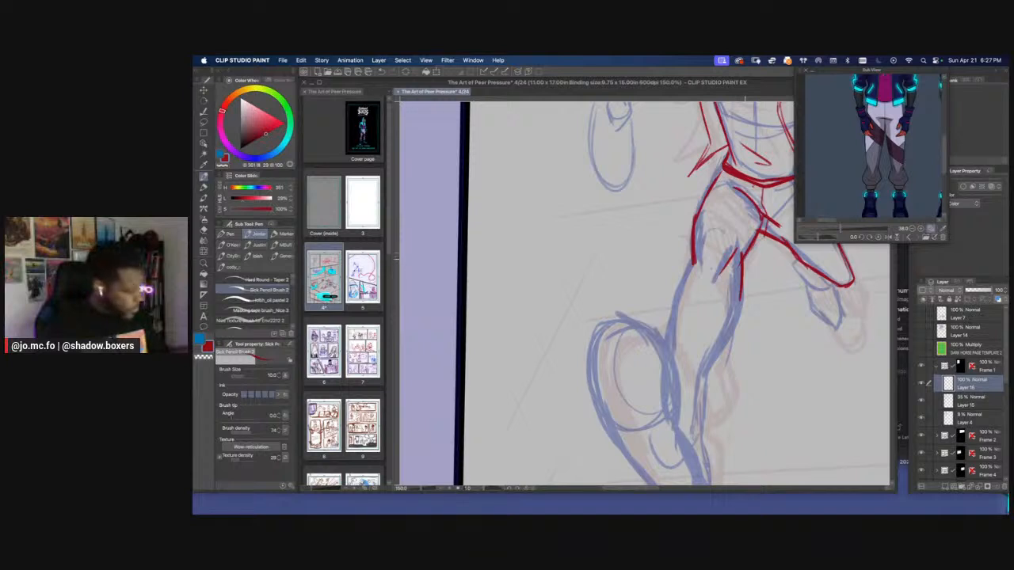
{"action": "key", "text": "e"}
{"action": "key", "text": "p"}
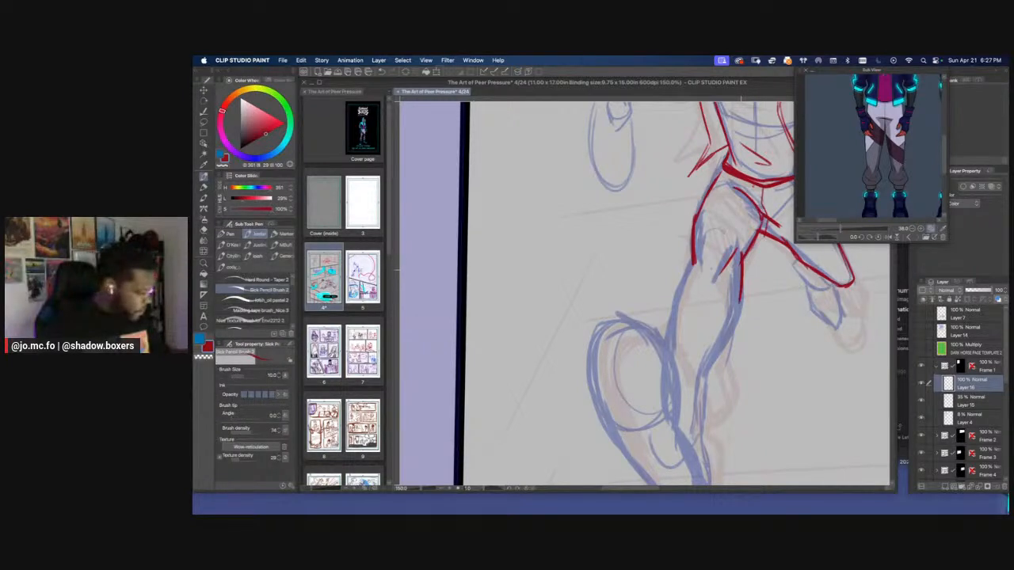
{"action": "mouse_move", "coordinate": [741, 298]}
{"action": "left_mouse_down"}
{"action": "mouse_move", "coordinate": [731, 339]}
{"action": "mouse_move", "coordinate": [711, 364]}
{"action": "left_mouse_up"}
{"action": "left_click_drag", "start_coordinate": [692, 253], "coordinate": [669, 333]}
{"action": "left_click_drag", "start_coordinate": [686, 275], "coordinate": [670, 333]}
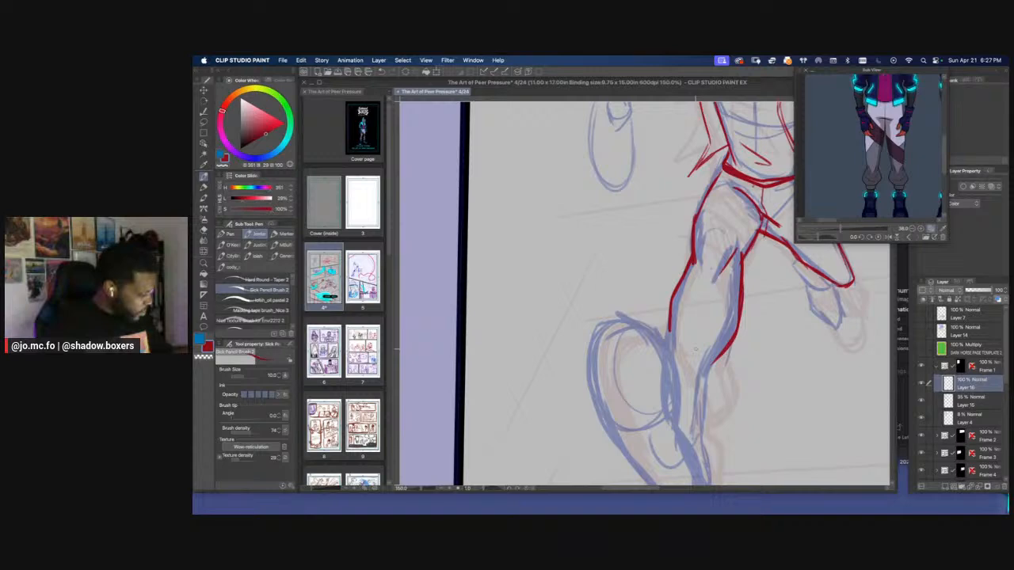
Draw a curved cuff line across the front shin, joining the two trouser contours
{"action": "key", "text": "Tab"}
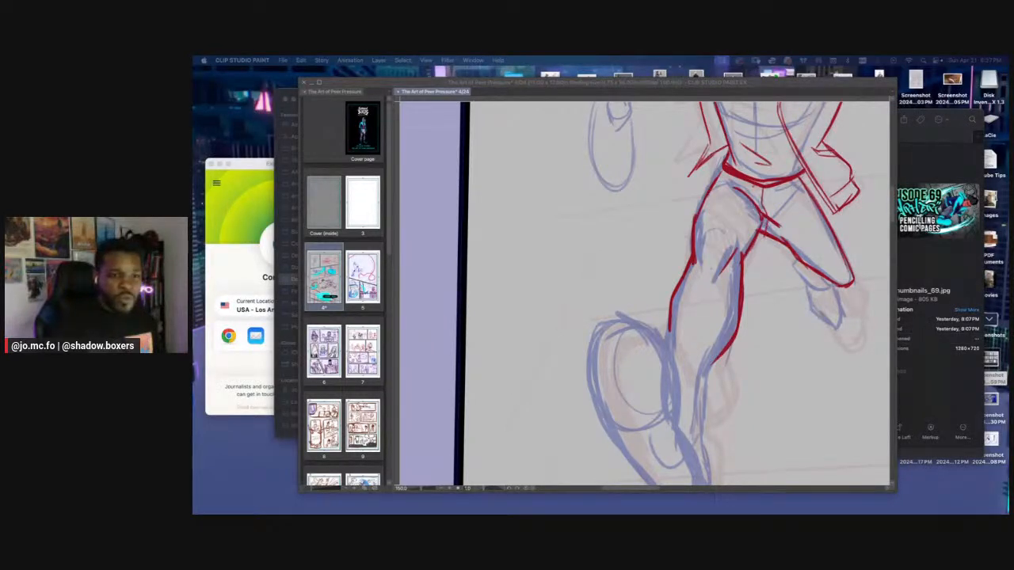
{"action": "left_click", "coordinate": [682, 274]}
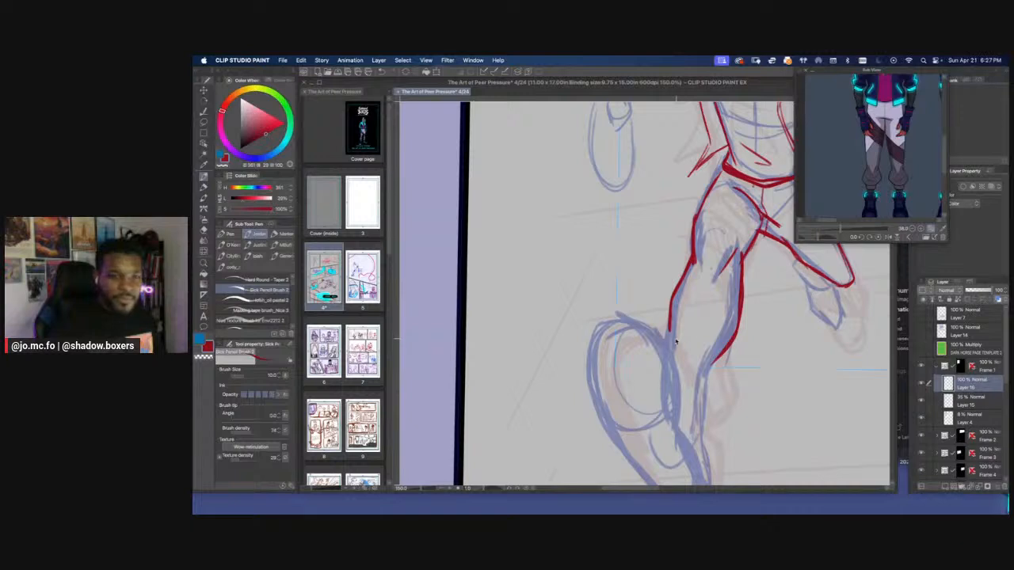
{"action": "key", "text": "super+minus"}
{"action": "mouse_move", "coordinate": [654, 311]}
{"action": "left_mouse_down"}
{"action": "mouse_move", "coordinate": [615, 280]}
{"action": "mouse_move", "coordinate": [645, 285]}
{"action": "mouse_move", "coordinate": [675, 324]}
{"action": "left_mouse_up"}
{"action": "key", "text": "super+plus"}
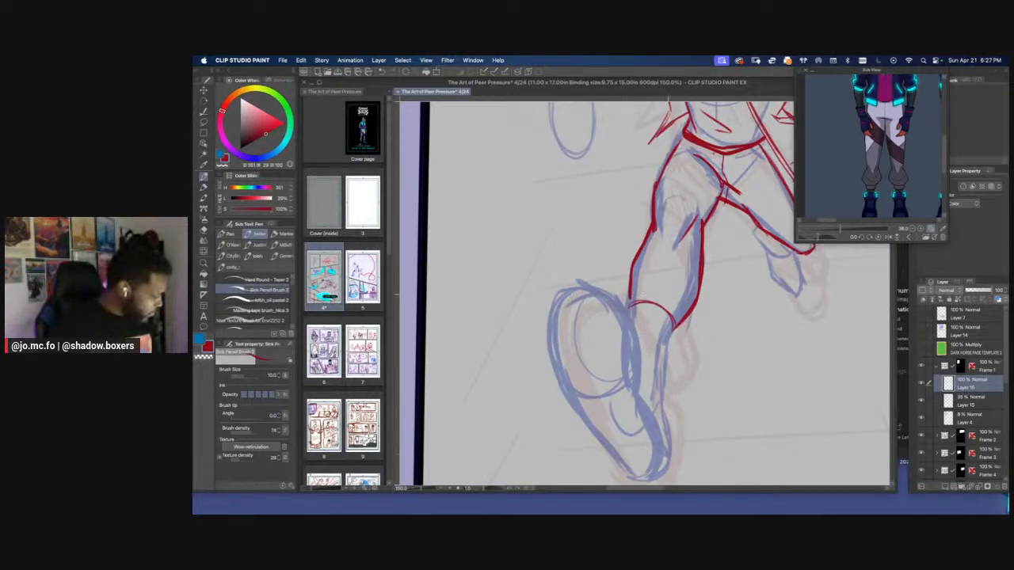
Remove the lower ends of the front leg's contours and redraw them bulging outward around the cuff as baggy fabric
{"action": "key", "text": "super+z"}
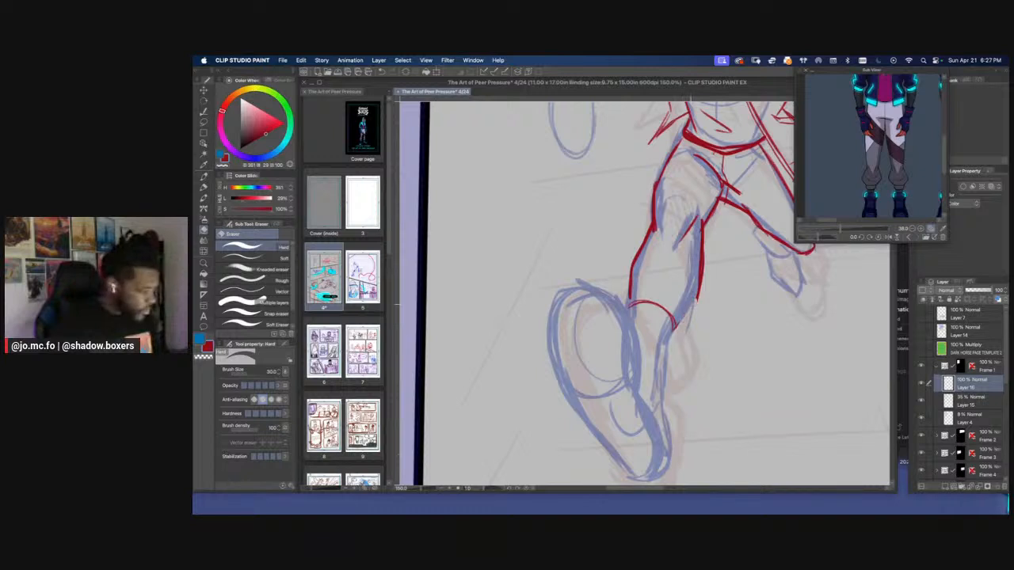
{"action": "left_click_drag", "start_coordinate": [673, 343], "coordinate": [693, 331]}
{"action": "mouse_move", "coordinate": [702, 286]}
{"action": "left_mouse_down"}
{"action": "mouse_move", "coordinate": [700, 326]}
{"action": "mouse_move", "coordinate": [673, 343]}
{"action": "left_mouse_up"}
{"action": "key", "text": "e"}
{"action": "mouse_move", "coordinate": [630, 303]}
{"action": "left_mouse_down"}
{"action": "mouse_move", "coordinate": [634, 264]}
{"action": "mouse_move", "coordinate": [621, 282]}
{"action": "mouse_move", "coordinate": [623, 309]}
{"action": "left_mouse_up"}
{"action": "key", "text": "p"}
{"action": "mouse_move", "coordinate": [632, 267]}
{"action": "left_mouse_down"}
{"action": "mouse_move", "coordinate": [616, 291]}
{"action": "mouse_move", "coordinate": [622, 320]}
{"action": "mouse_move", "coordinate": [667, 349]}
{"action": "left_mouse_up"}
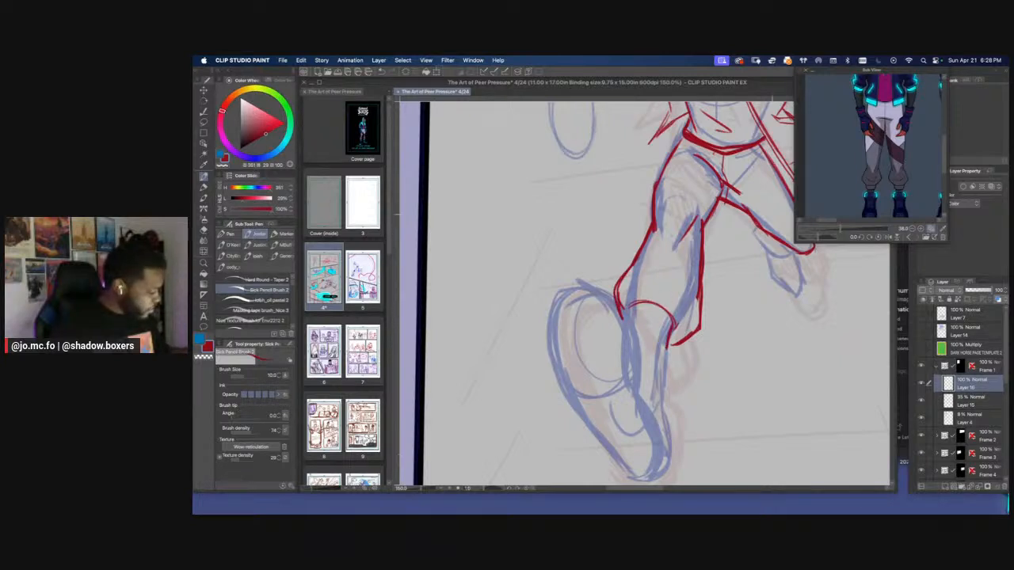
{"action": "left_click_drag", "start_coordinate": [702, 290], "coordinate": [694, 331]}
Draw the front trouser cuff's lower edge with a thicker line and reinforce the baggy folds beside it
{"action": "key", "text": "]"}
{"action": "left_click_drag", "start_coordinate": [632, 331], "coordinate": [672, 343]}
{"action": "left_click_drag", "start_coordinate": [707, 311], "coordinate": [701, 327]}
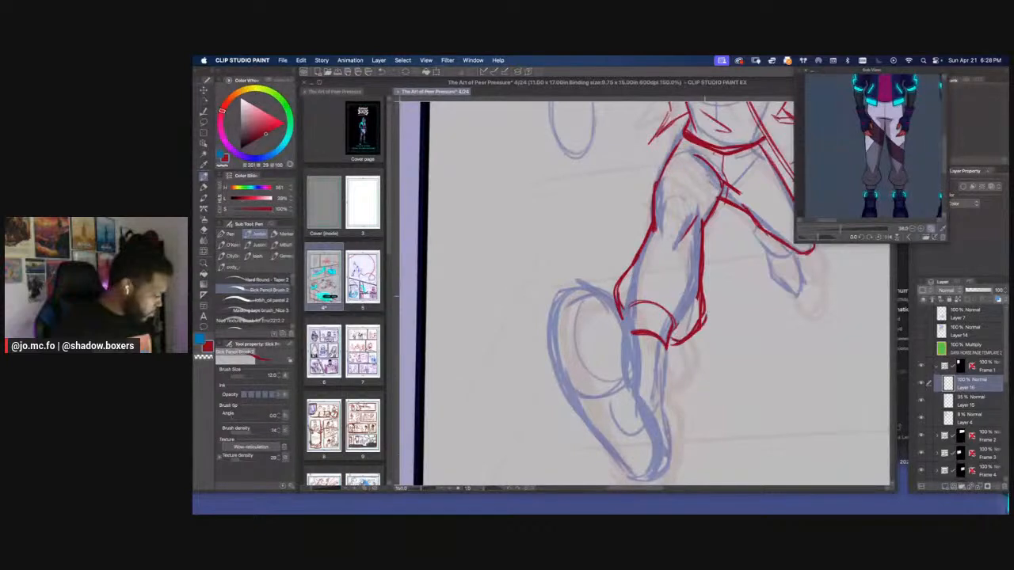
{"action": "left_click_drag", "start_coordinate": [705, 292], "coordinate": [711, 316]}
{"action": "mouse_move", "coordinate": [645, 273]}
{"action": "left_mouse_down"}
{"action": "mouse_move", "coordinate": [663, 335]}
{"action": "mouse_move", "coordinate": [669, 319]}
{"action": "mouse_move", "coordinate": [667, 357]}
{"action": "left_mouse_up"}
Draw the rounded trouser cuff beneath the back leg's bent knee
{"action": "scroll", "coordinate": [667, 357], "scroll_direction": "right", "scroll_amount": 3}
{"action": "scroll", "coordinate": [657, 341], "scroll_direction": "up", "scroll_amount": 2}
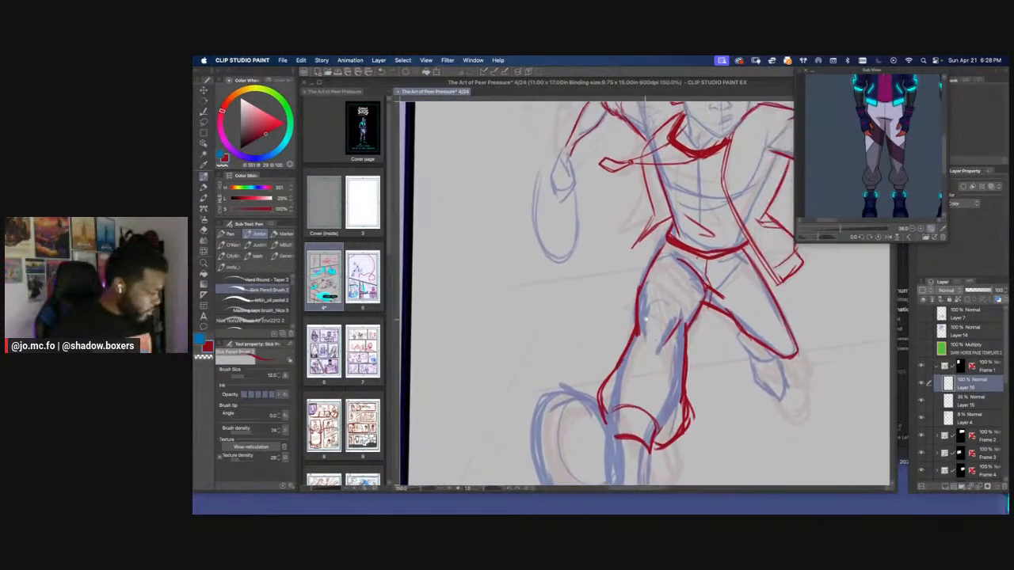
{"action": "scroll", "coordinate": [726, 307], "scroll_direction": "down", "scroll_amount": 3}
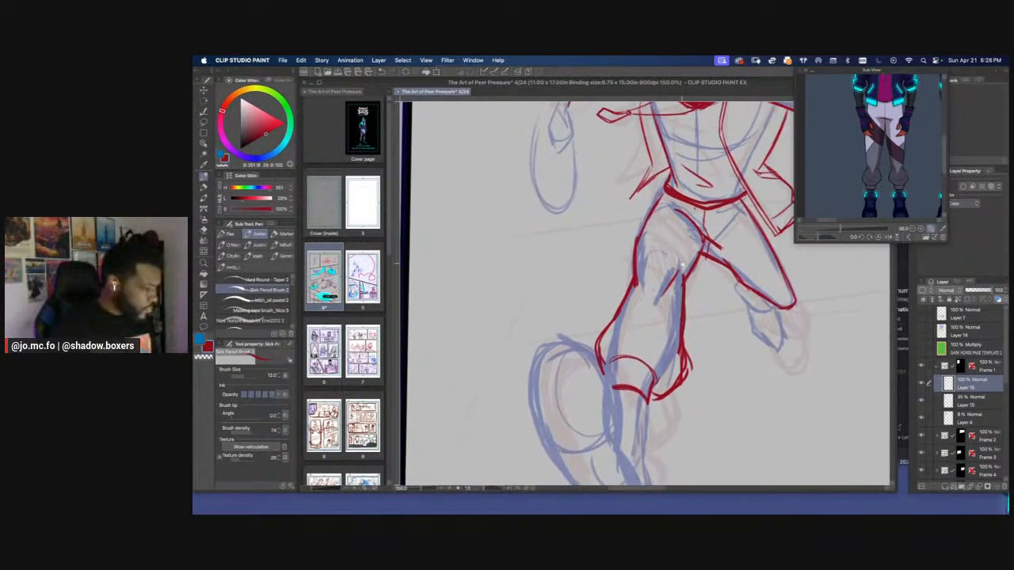
{"action": "mouse_move", "coordinate": [732, 281]}
{"action": "left_mouse_down"}
{"action": "mouse_move", "coordinate": [744, 315]}
{"action": "mouse_move", "coordinate": [759, 318]}
{"action": "left_mouse_up"}
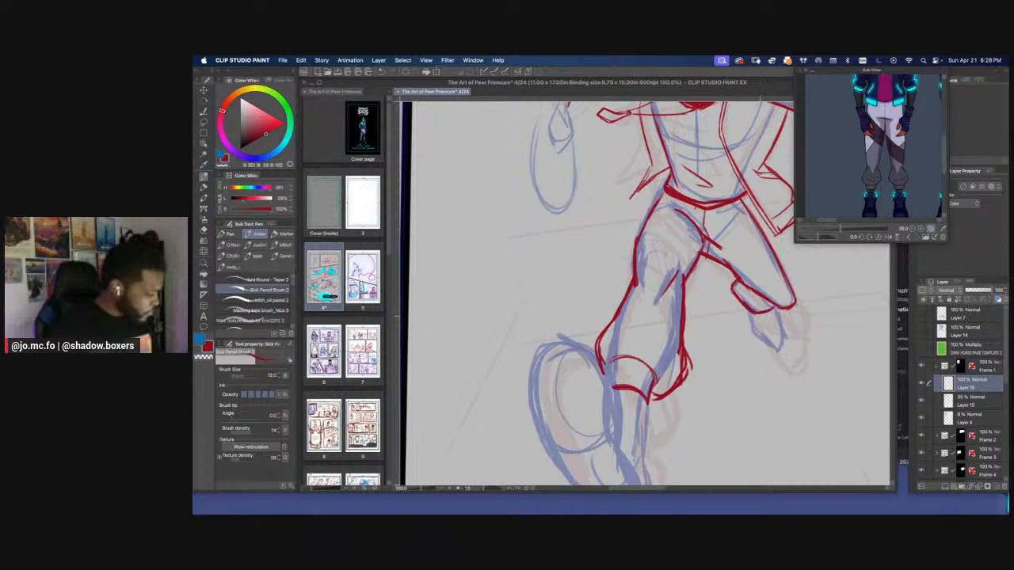
Erase the rough inner contour above the front leg's cuff and redraw it as a cleaner, heavier bulging line
{"action": "scroll", "coordinate": [562, 268], "scroll_direction": "left", "scroll_amount": 3}
{"action": "scroll", "coordinate": [562, 268], "scroll_direction": "down", "scroll_amount": 2}
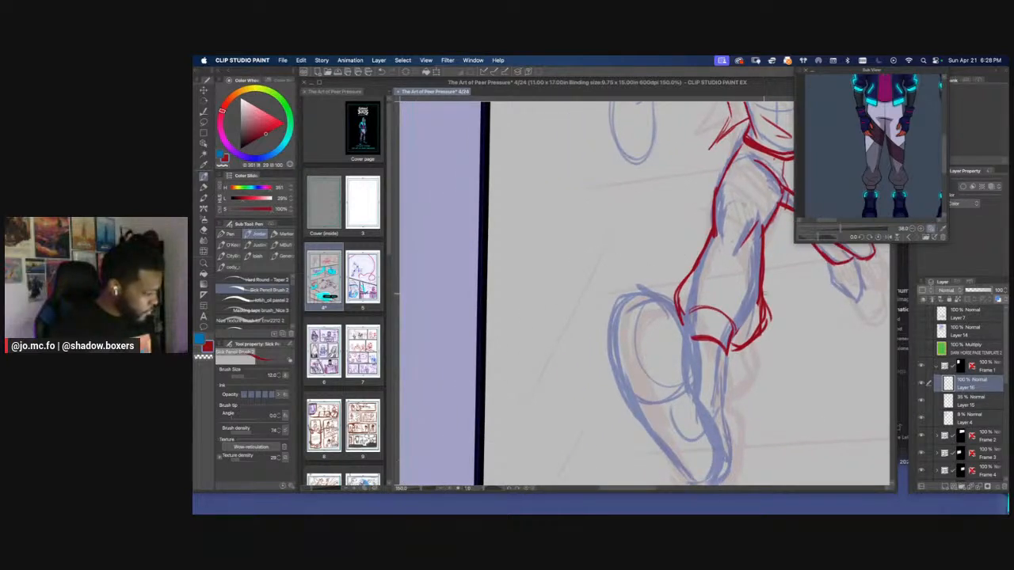
{"action": "key", "text": "e"}
{"action": "left_click_drag", "start_coordinate": [760, 269], "coordinate": [765, 308]}
{"action": "key", "text": "p"}
{"action": "mouse_move", "coordinate": [765, 247]}
{"action": "left_mouse_down"}
{"action": "mouse_move", "coordinate": [768, 318]}
{"action": "mouse_move", "coordinate": [759, 330]}
{"action": "left_mouse_up"}
{"action": "scroll", "coordinate": [702, 238], "scroll_direction": "down", "scroll_amount": 3}
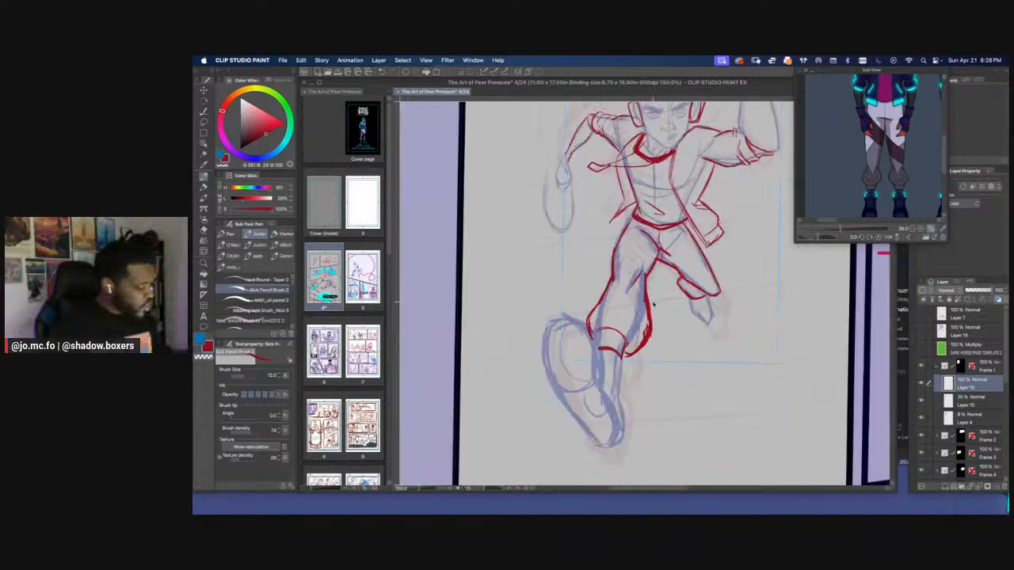
{"action": "scroll", "coordinate": [652, 303], "scroll_direction": "up", "scroll_amount": 2}
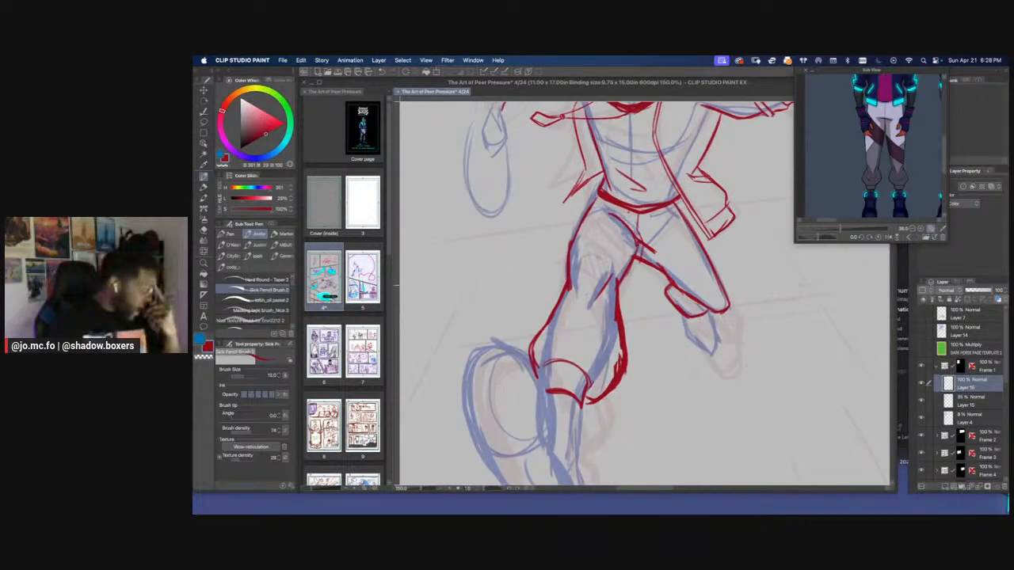
Draw an inverted triangle in the empty space beside the running figure and a small diamond beneath it
{"action": "mouse_move", "coordinate": [795, 283]}
{"action": "left_mouse_down"}
{"action": "mouse_move", "coordinate": [815, 350]}
{"action": "mouse_move", "coordinate": [806, 284]}
{"action": "left_mouse_up"}
{"action": "scroll", "coordinate": [776, 326], "scroll_direction": "down", "scroll_amount": 1}
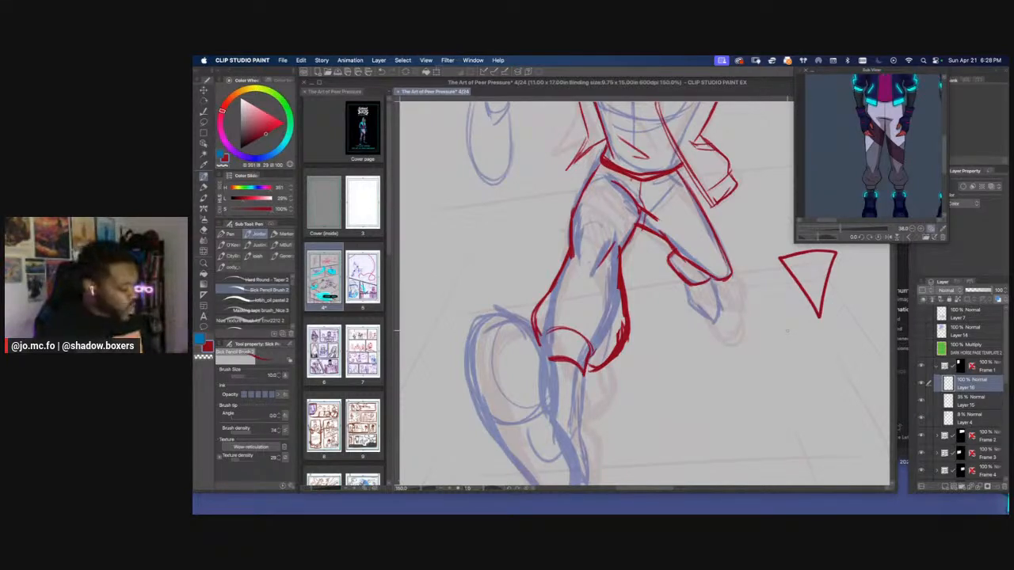
{"action": "mouse_move", "coordinate": [789, 328]}
{"action": "left_mouse_down"}
{"action": "mouse_move", "coordinate": [773, 346]}
{"action": "mouse_move", "coordinate": [806, 342]}
{"action": "mouse_move", "coordinate": [787, 374]}
{"action": "mouse_move", "coordinate": [768, 348]}
{"action": "mouse_move", "coordinate": [805, 336]}
{"action": "mouse_move", "coordinate": [792, 369]}
{"action": "mouse_move", "coordinate": [768, 345]}
{"action": "mouse_move", "coordinate": [796, 331]}
{"action": "mouse_move", "coordinate": [787, 373]}
{"action": "left_mouse_up"}
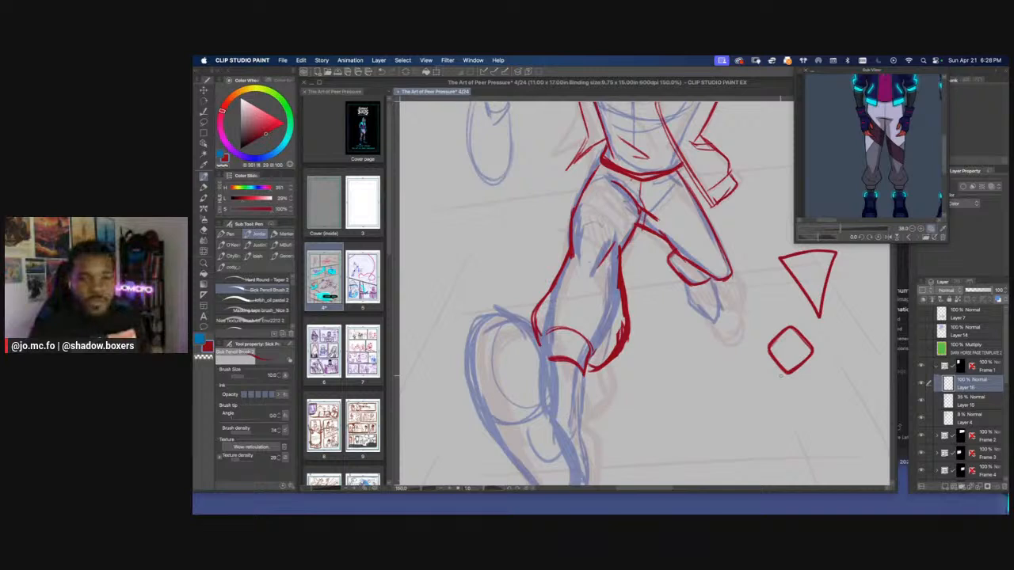
Add a small arrow pointing at the diamond and draw a circle, a square and an upright triangle in a row below
{"action": "scroll", "coordinate": [780, 375], "scroll_direction": "up", "scroll_amount": 1}
{"action": "left_click_drag", "start_coordinate": [780, 375], "coordinate": [679, 340]}
{"action": "key", "text": "bracketleft"}
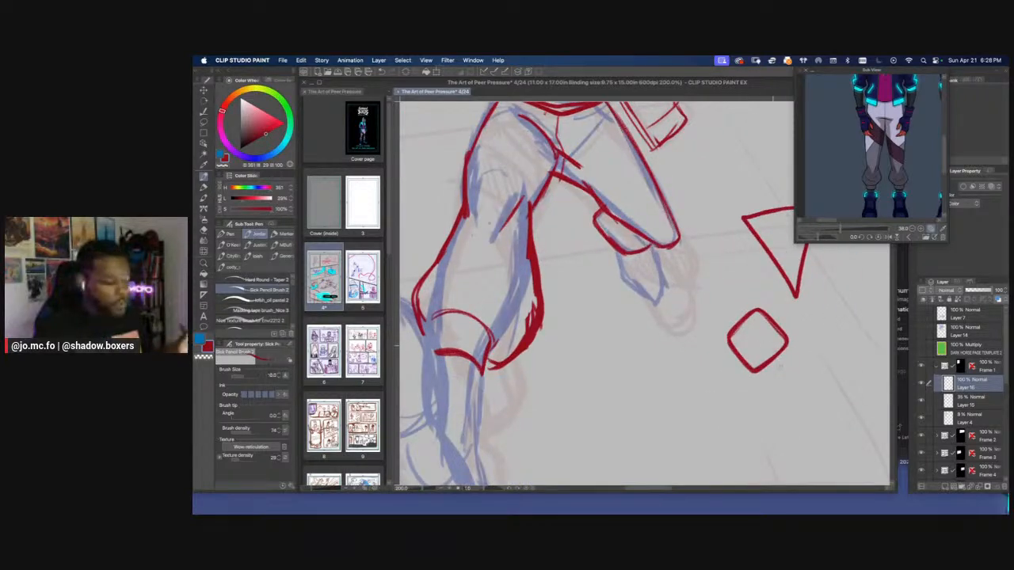
{"action": "left_click_drag", "start_coordinate": [820, 388], "coordinate": [779, 386]}
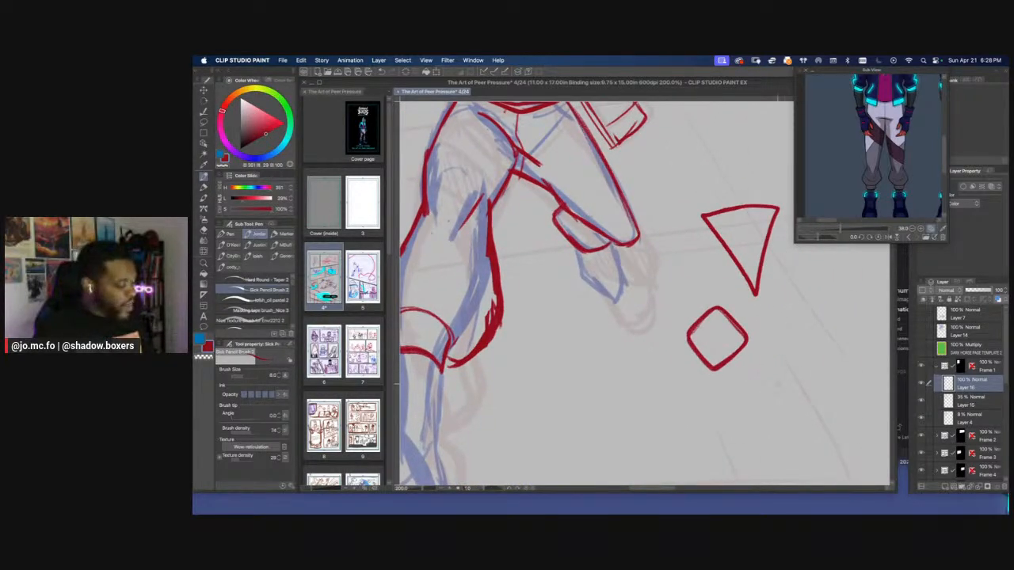
{"action": "left_click_drag", "start_coordinate": [769, 339], "coordinate": [754, 338]}
{"action": "left_click_drag", "start_coordinate": [760, 333], "coordinate": [759, 344]}
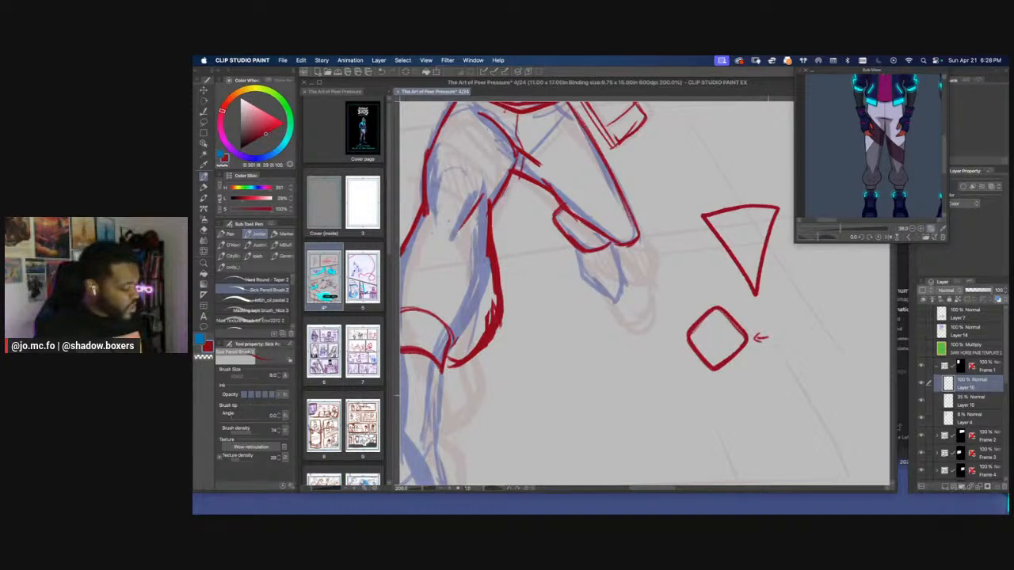
{"action": "mouse_move", "coordinate": [758, 384]}
{"action": "left_mouse_down"}
{"action": "mouse_move", "coordinate": [826, 380]}
{"action": "mouse_move", "coordinate": [792, 385]}
{"action": "left_mouse_up"}
{"action": "left_click_drag", "start_coordinate": [849, 419], "coordinate": [804, 415]}
{"action": "left_click_drag", "start_coordinate": [804, 415], "coordinate": [840, 406]}
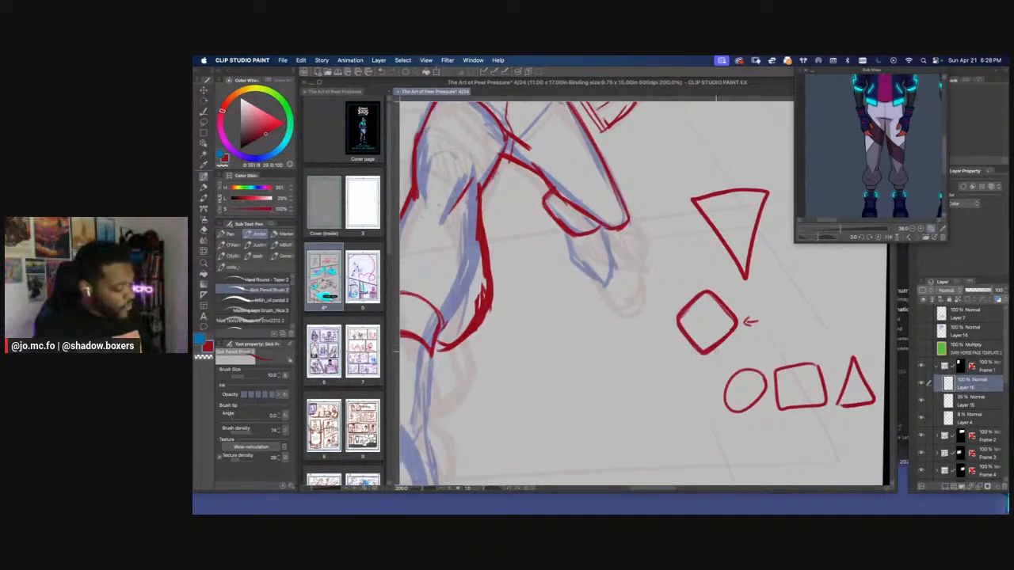
Erase the lumpy inner contour above the front leg's cuff and redraw it as one clean bulging line
{"action": "scroll", "coordinate": [705, 357], "scroll_direction": "down", "scroll_amount": 1}
{"action": "left_click_drag", "start_coordinate": [706, 357], "coordinate": [737, 369]}
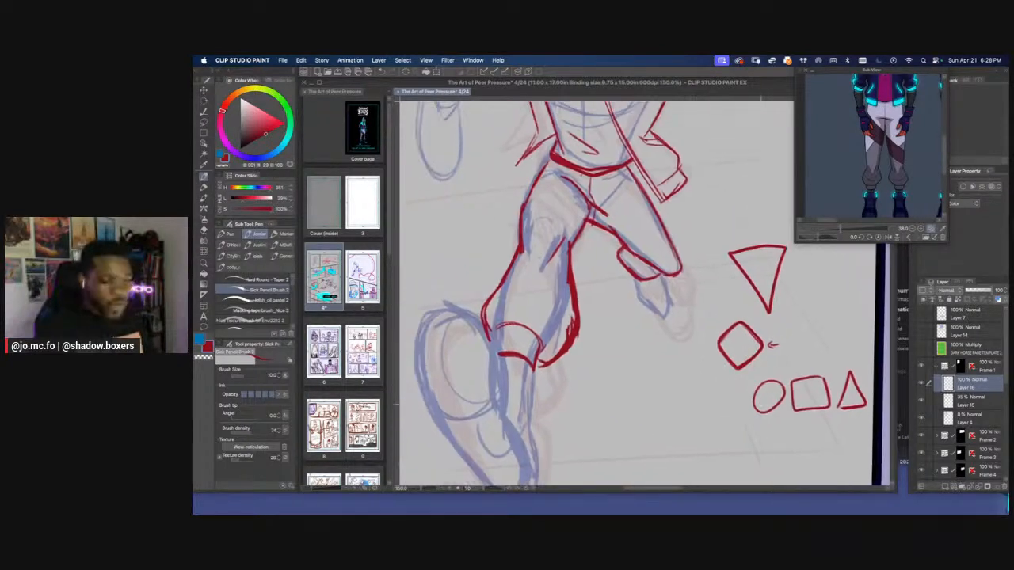
{"action": "scroll", "coordinate": [762, 407], "scroll_direction": "down", "scroll_amount": 1}
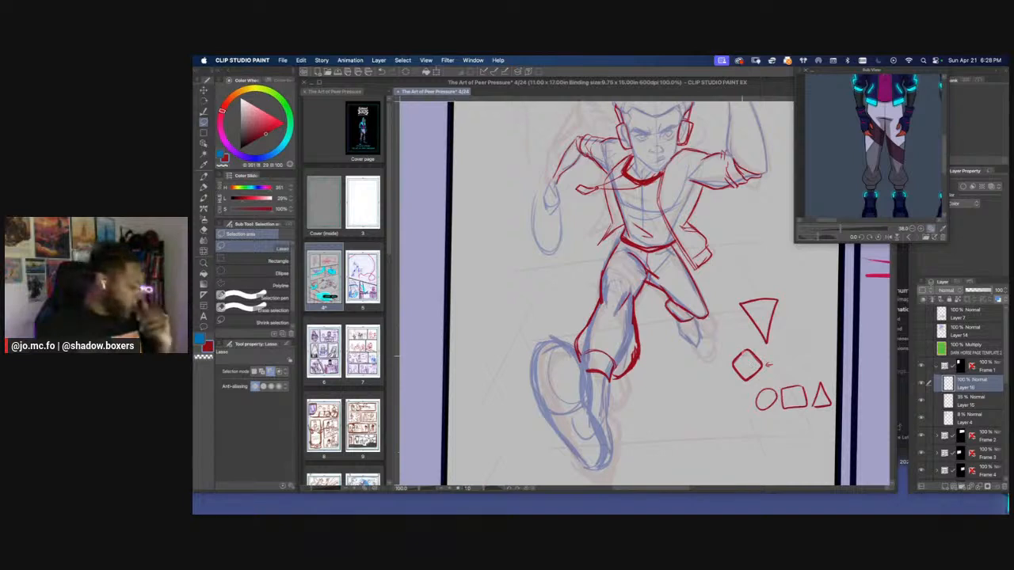
{"action": "scroll", "coordinate": [688, 338], "scroll_direction": "up", "scroll_amount": 1}
{"action": "left_click_drag", "start_coordinate": [560, 331], "coordinate": [724, 309]}
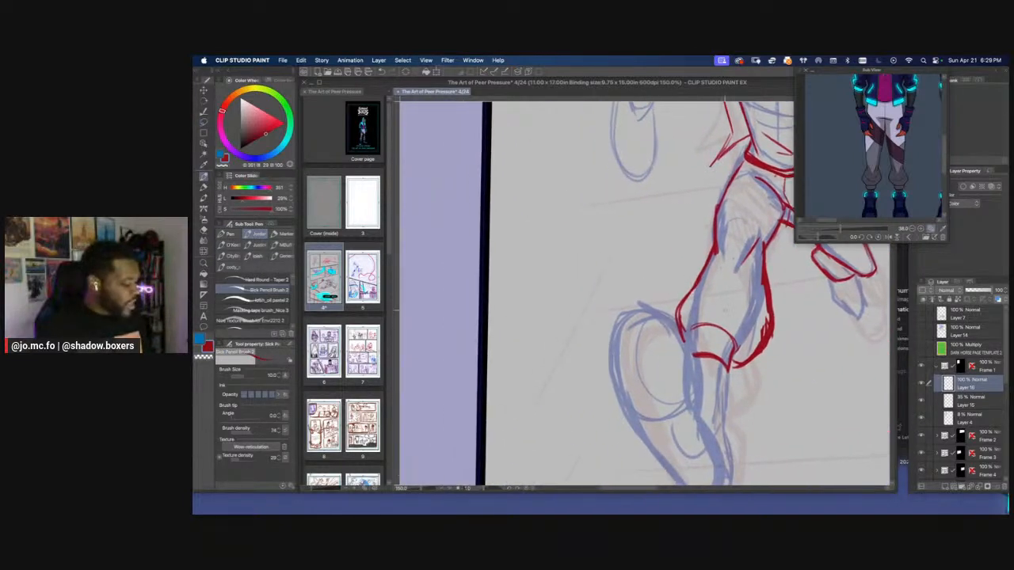
{"action": "key", "text": "e"}
{"action": "key", "text": "p"}
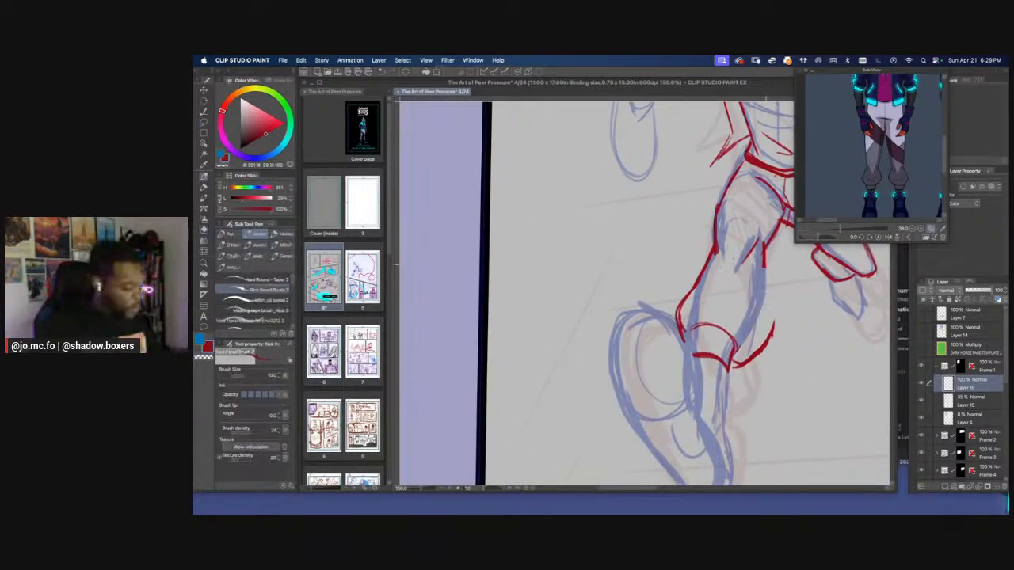
{"action": "mouse_move", "coordinate": [764, 267]}
{"action": "left_mouse_down"}
{"action": "mouse_move", "coordinate": [772, 341]}
{"action": "mouse_move", "coordinate": [774, 304]}
{"action": "left_mouse_up"}
{"action": "key", "text": "e"}
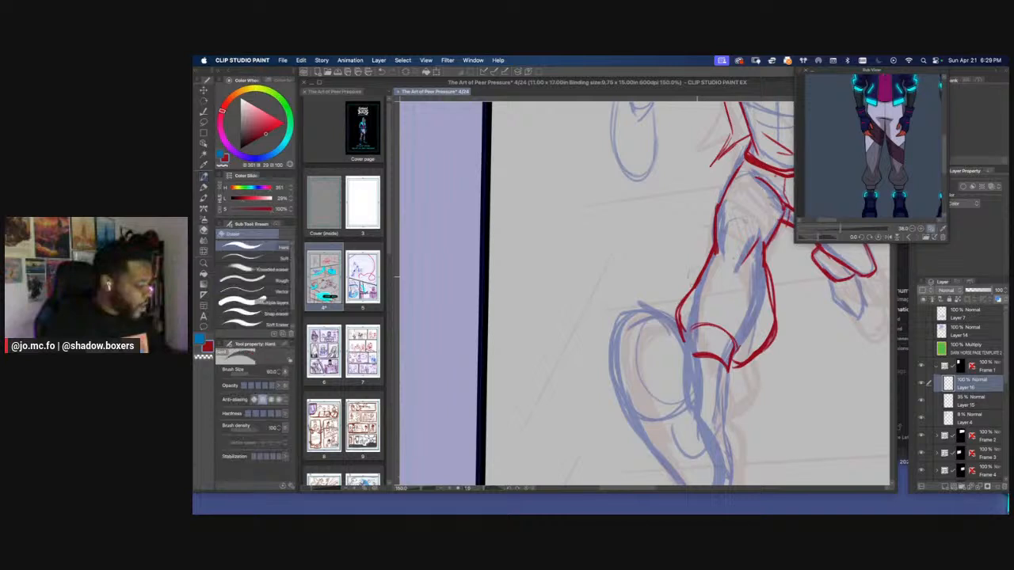
Clean up the front leg's outer contour from knee to cuff and reinforce the trouser lines on both sides
{"action": "mouse_move", "coordinate": [688, 293]}
{"action": "left_mouse_down"}
{"action": "mouse_move", "coordinate": [711, 256]}
{"action": "mouse_move", "coordinate": [686, 287]}
{"action": "left_mouse_up"}
{"action": "key", "text": "p"}
{"action": "left_click_drag", "start_coordinate": [711, 252], "coordinate": [677, 330]}
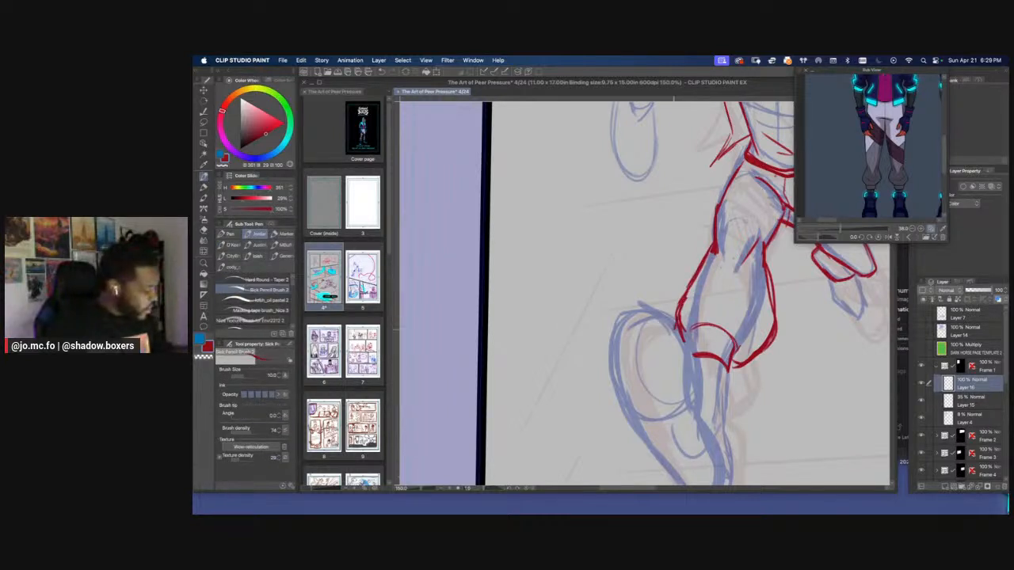
{"action": "left_click_drag", "start_coordinate": [690, 284], "coordinate": [676, 329]}
{"action": "left_click_drag", "start_coordinate": [712, 246], "coordinate": [700, 275]}
{"action": "mouse_move", "coordinate": [762, 253]}
{"action": "left_mouse_down"}
{"action": "mouse_move", "coordinate": [774, 322]}
{"action": "mouse_move", "coordinate": [742, 360]}
{"action": "left_mouse_up"}
Draw bunched fabric folds along the jacket sleeve at the elbow of the arm swinging back
{"action": "mouse_move", "coordinate": [758, 346]}
{"action": "left_mouse_down"}
{"action": "mouse_move", "coordinate": [732, 366]}
{"action": "mouse_move", "coordinate": [751, 350]}
{"action": "mouse_move", "coordinate": [722, 310]}
{"action": "mouse_move", "coordinate": [695, 315]}
{"action": "mouse_move", "coordinate": [656, 287]}
{"action": "mouse_move", "coordinate": [602, 336]}
{"action": "left_mouse_up"}
{"action": "key", "text": "super+minus"}
{"action": "key", "text": "super+plus"}
{"action": "left_click_drag", "start_coordinate": [659, 218], "coordinate": [639, 394]}
{"action": "left_click_drag", "start_coordinate": [609, 229], "coordinate": [633, 242]}
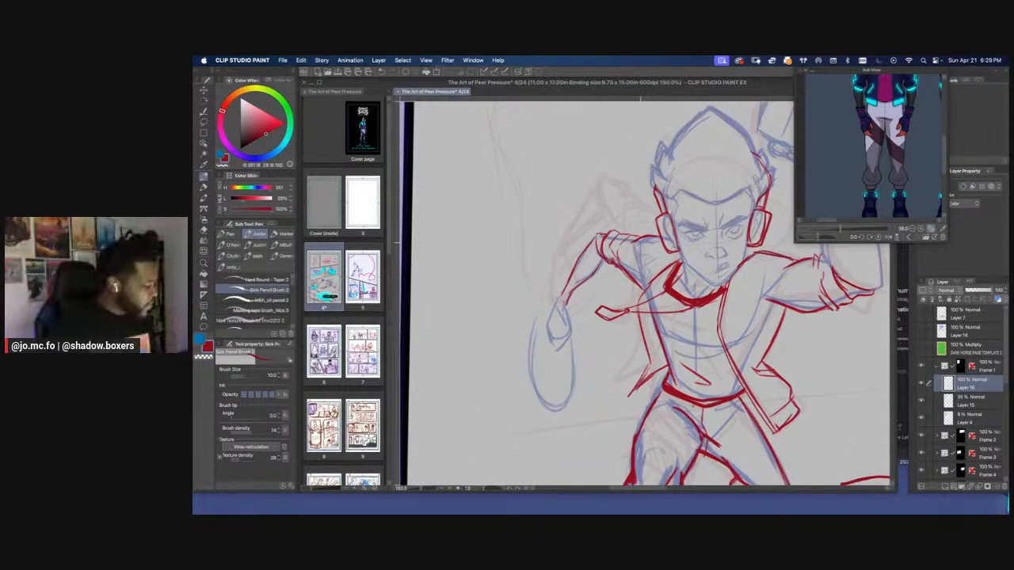
{"action": "left_click_drag", "start_coordinate": [639, 287], "coordinate": [618, 298]}
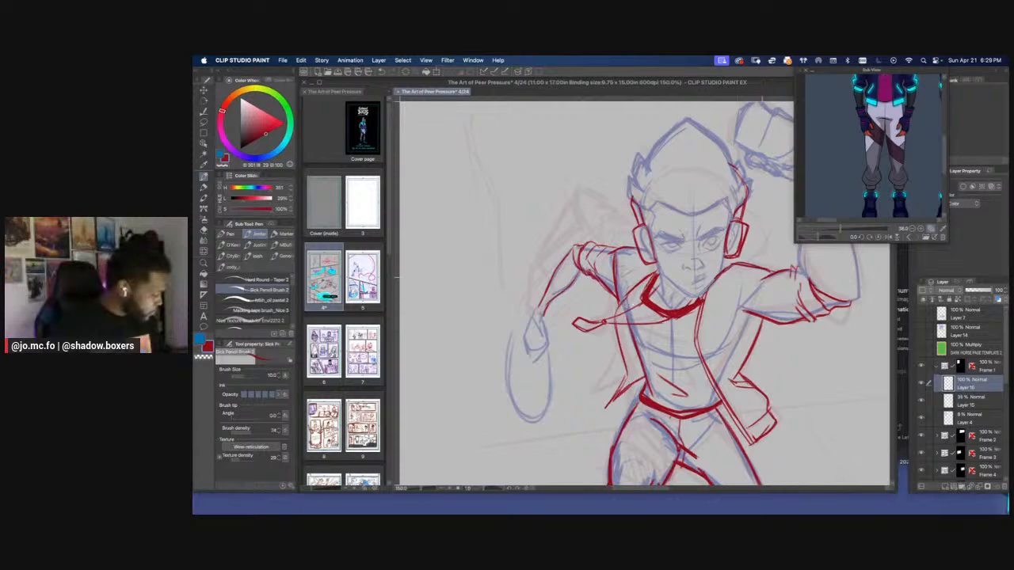
{"action": "mouse_move", "coordinate": [764, 279]}
{"action": "left_mouse_down"}
{"action": "mouse_move", "coordinate": [702, 349]}
{"action": "mouse_move", "coordinate": [756, 283]}
{"action": "left_mouse_up"}
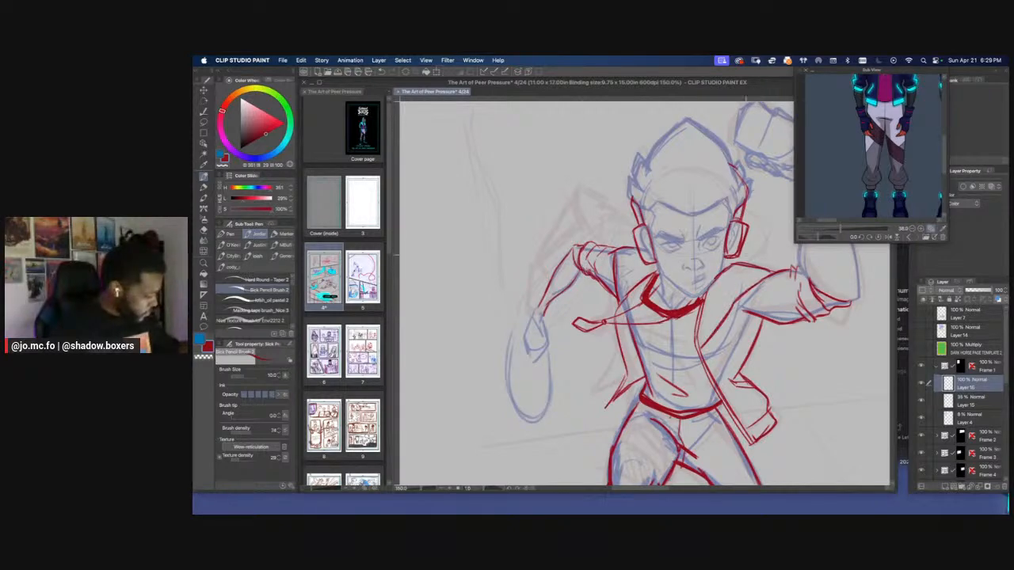
{"action": "left_click_drag", "start_coordinate": [697, 269], "coordinate": [676, 278]}
{"action": "key", "text": "r"}
{"action": "left_click_drag", "start_coordinate": [679, 325], "coordinate": [635, 331]}
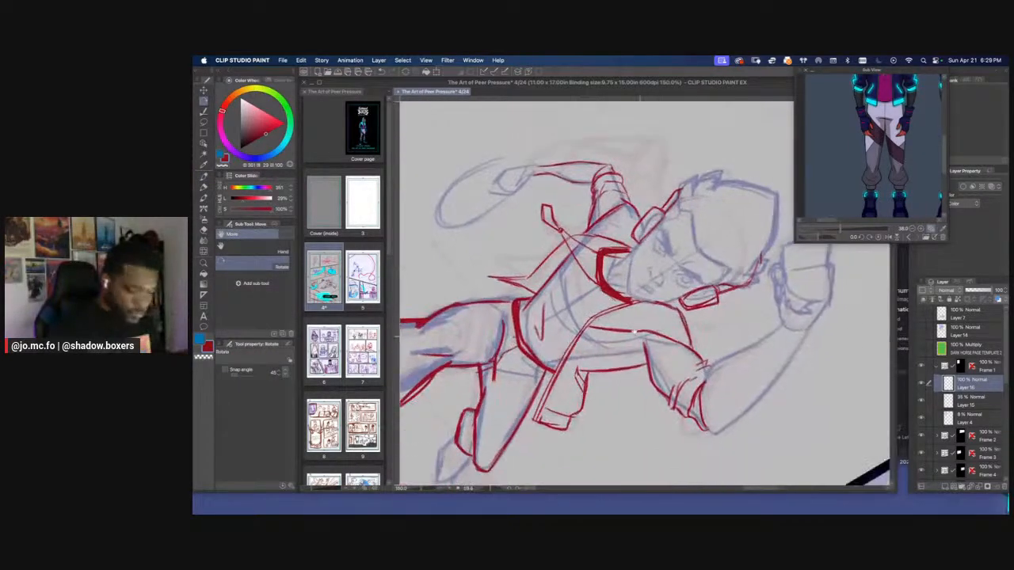
{"action": "key", "text": "p"}
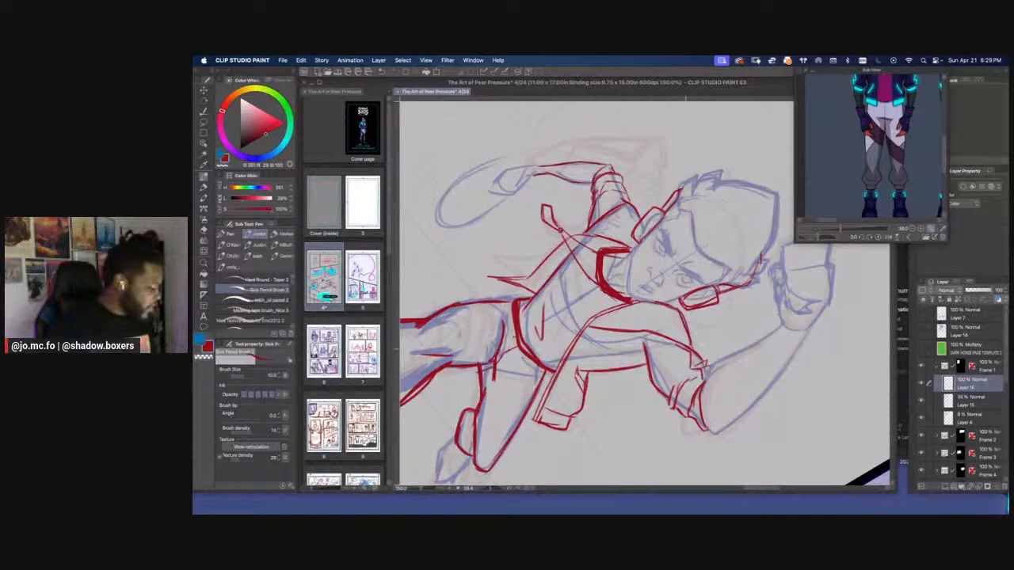
{"action": "left_click_drag", "start_coordinate": [482, 295], "coordinate": [569, 297]}
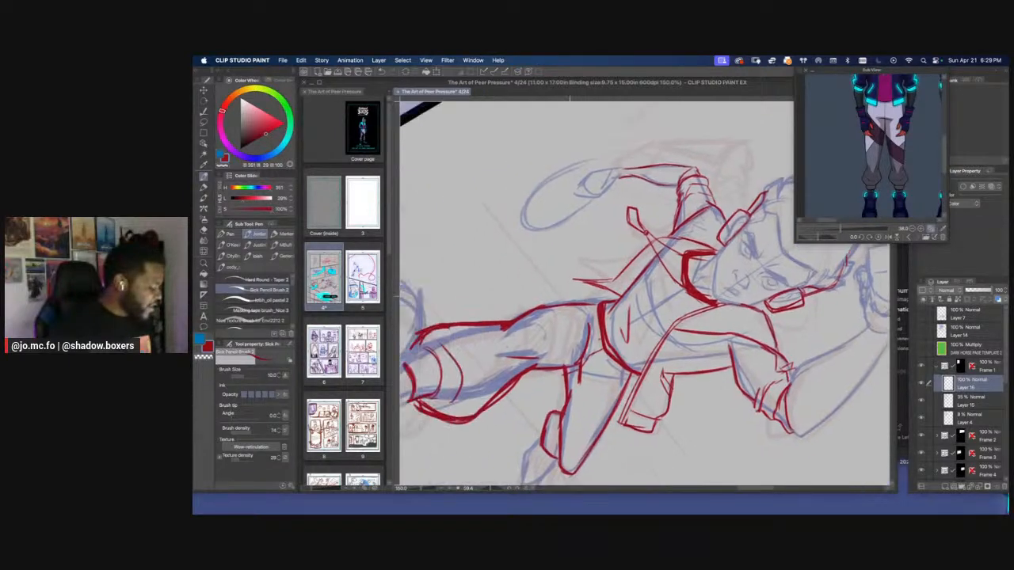
{"action": "left_click_drag", "start_coordinate": [589, 168], "coordinate": [561, 346]}
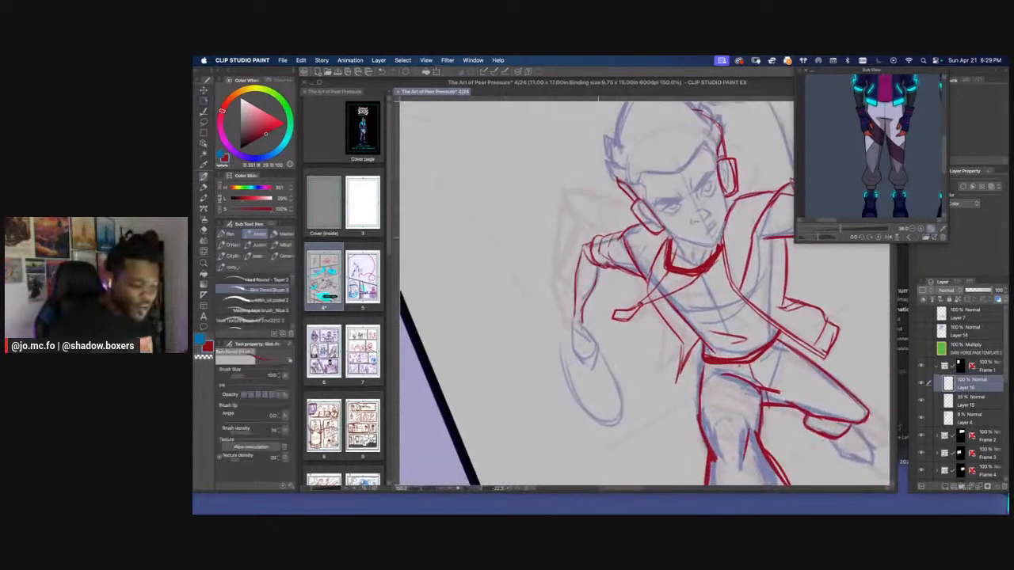
{"action": "mouse_move", "coordinate": [623, 240]}
{"action": "left_mouse_down"}
{"action": "mouse_move", "coordinate": [598, 247]}
{"action": "mouse_move", "coordinate": [613, 233]}
{"action": "mouse_move", "coordinate": [593, 250]}
{"action": "left_mouse_up"}
{"action": "scroll", "coordinate": [593, 244], "scroll_direction": "down", "scroll_amount": 1}
{"action": "scroll", "coordinate": [593, 242], "scroll_direction": "up", "scroll_amount": 1}
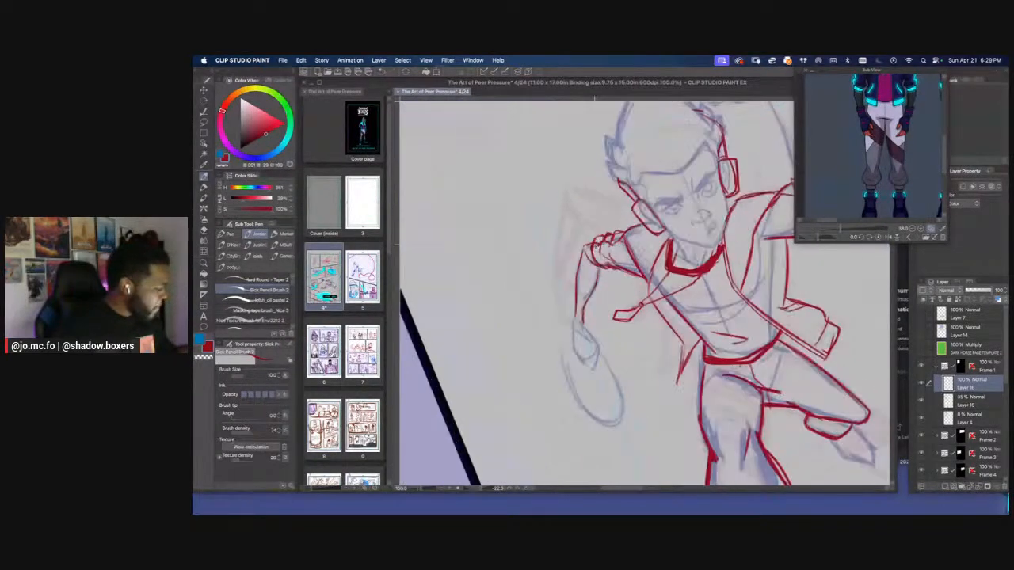
Reset the canvas rotation to upright and save the page
{"action": "key", "text": "r"}
{"action": "double_click", "coordinate": [739, 448]}
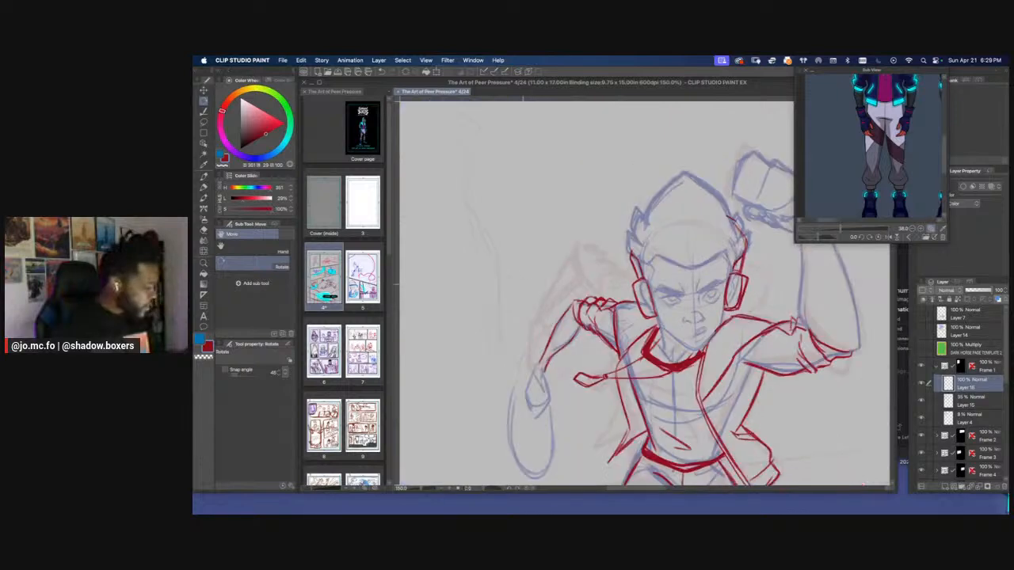
{"action": "scroll", "coordinate": [520, 279], "scroll_direction": "down", "scroll_amount": 2}
{"action": "scroll", "coordinate": [520, 279], "scroll_direction": "up", "scroll_amount": 1}
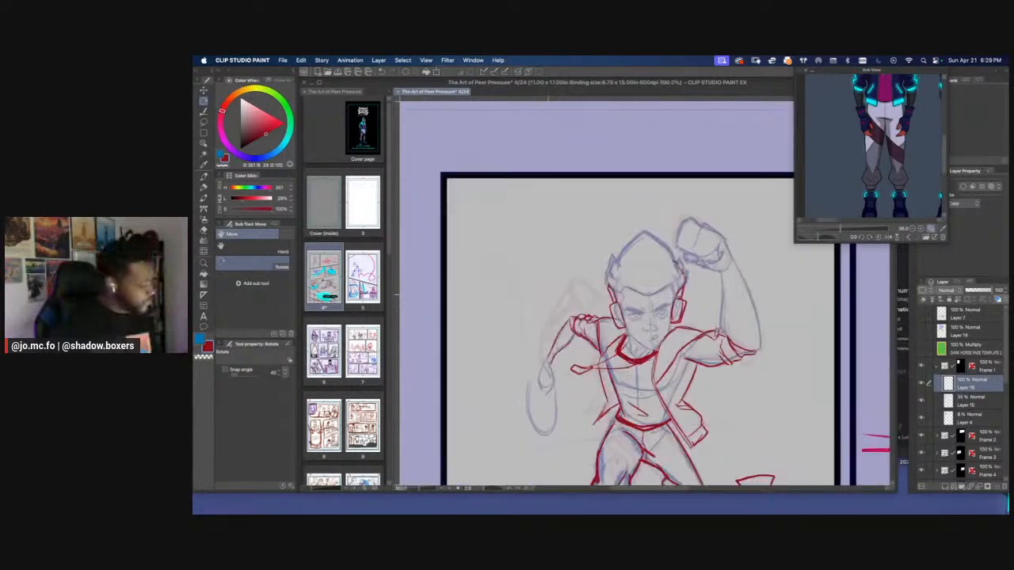
{"action": "scroll", "coordinate": [618, 341], "scroll_direction": "up", "scroll_amount": 1}
{"action": "key", "text": "super+s"}
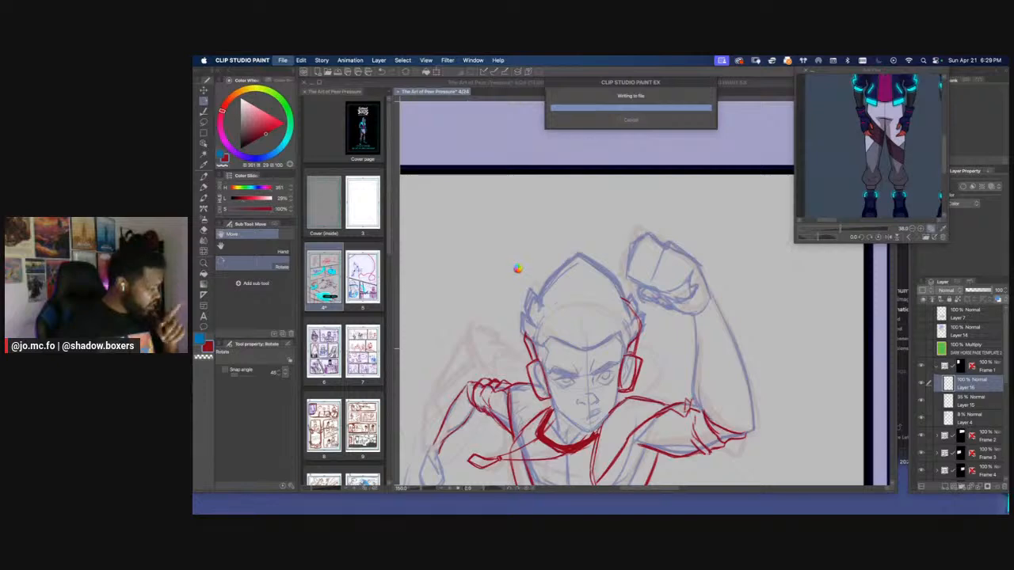
Enlarge and reframe the character reference so both full-body poses fit in view
{"action": "scroll", "coordinate": [518, 269], "scroll_direction": "down", "scroll_amount": 2}
{"action": "scroll", "coordinate": [518, 269], "scroll_direction": "up", "scroll_amount": 2}
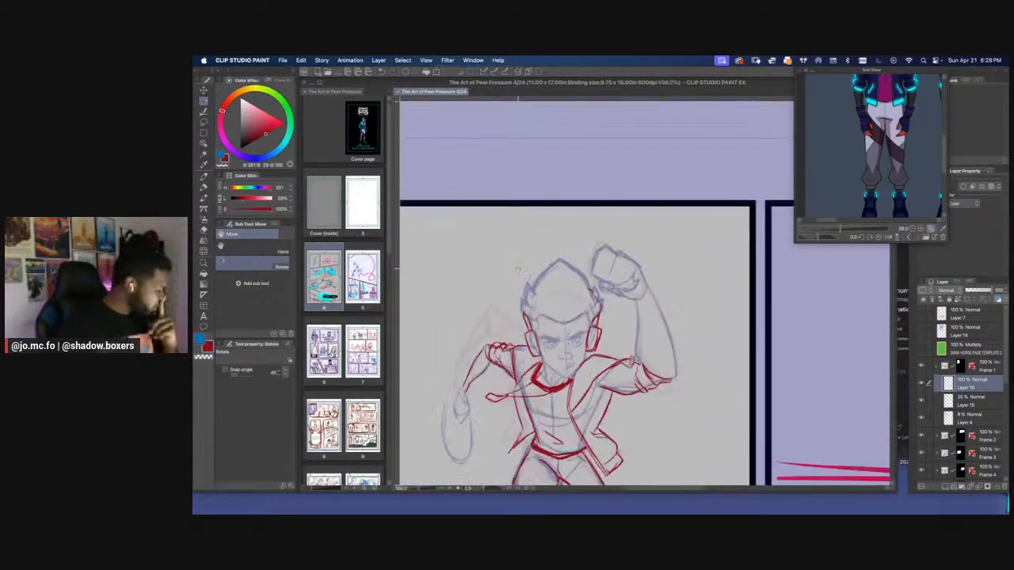
{"action": "left_click_drag", "start_coordinate": [650, 290], "coordinate": [634, 311]}
{"action": "left_click_drag", "start_coordinate": [862, 189], "coordinate": [847, 387]}
{"action": "left_click_drag", "start_coordinate": [847, 340], "coordinate": [870, 351]}
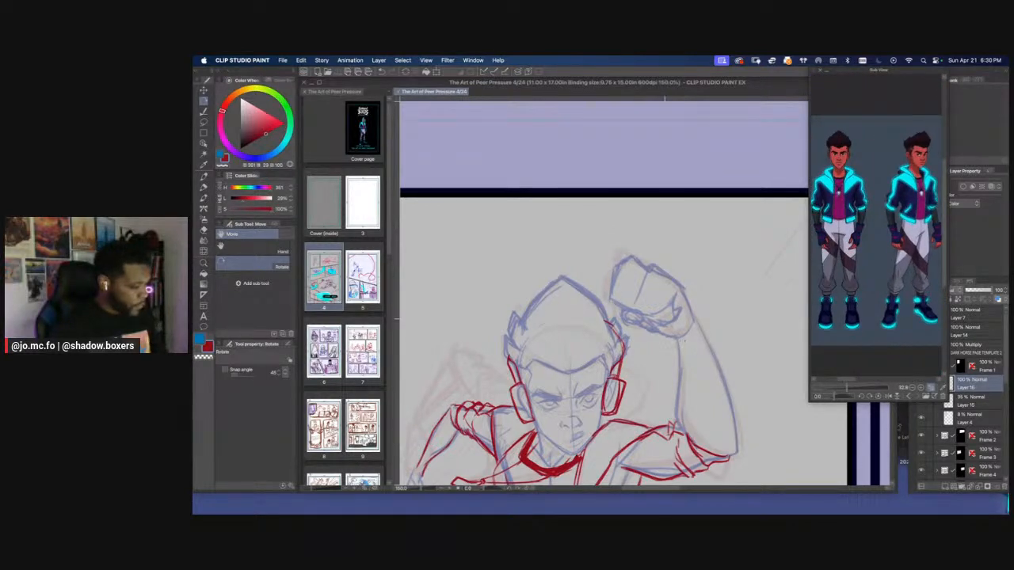
Draw the glove cuff around the raised fist's wrist, with a curved lower edge and a band across it
{"action": "left_click_drag", "start_coordinate": [685, 341], "coordinate": [685, 342]}
{"action": "key", "text": "super+plus"}
{"action": "key", "text": "p"}
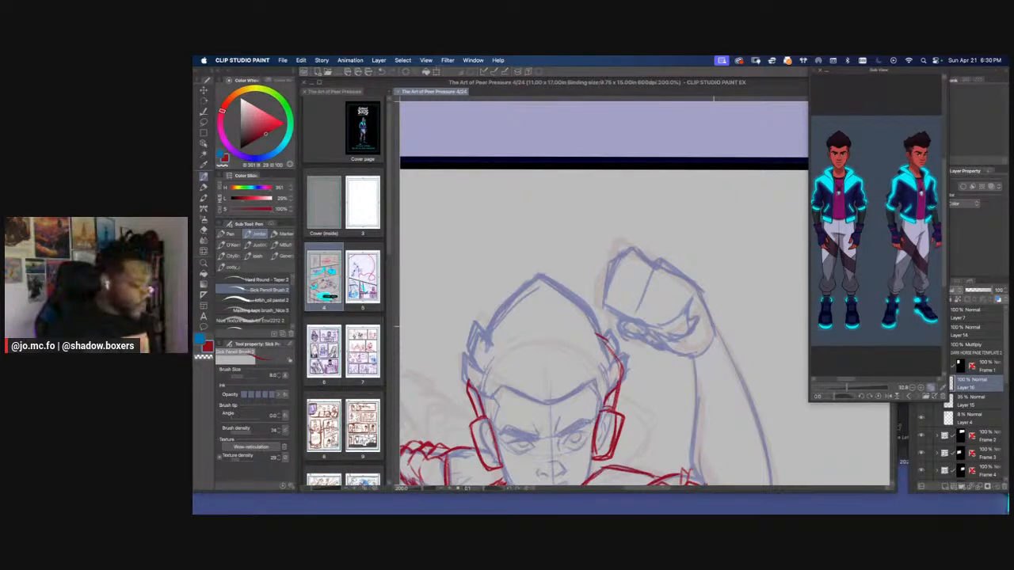
{"action": "mouse_move", "coordinate": [713, 321]}
{"action": "left_mouse_down"}
{"action": "mouse_move", "coordinate": [742, 372]}
{"action": "mouse_move", "coordinate": [697, 393]}
{"action": "left_mouse_up"}
{"action": "mouse_move", "coordinate": [689, 358]}
{"action": "left_mouse_down"}
{"action": "mouse_move", "coordinate": [693, 391]}
{"action": "mouse_move", "coordinate": [719, 394]}
{"action": "mouse_move", "coordinate": [744, 368]}
{"action": "mouse_move", "coordinate": [717, 322]}
{"action": "left_mouse_up"}
{"action": "mouse_move", "coordinate": [689, 361]}
{"action": "left_mouse_down"}
{"action": "mouse_move", "coordinate": [702, 393]}
{"action": "mouse_move", "coordinate": [738, 385]}
{"action": "left_mouse_up"}
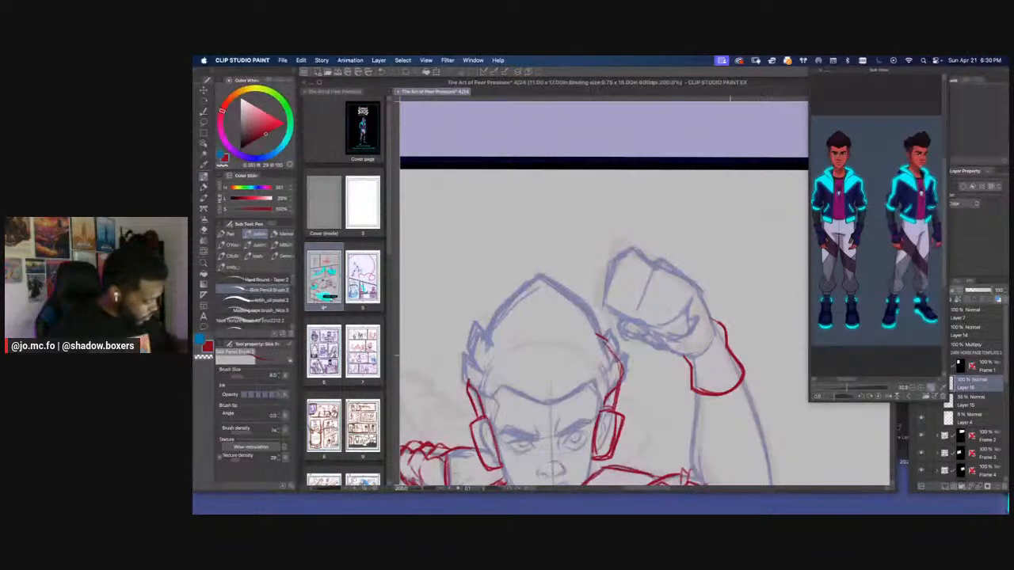
{"action": "mouse_move", "coordinate": [719, 364]}
{"action": "left_mouse_down"}
{"action": "mouse_move", "coordinate": [731, 354]}
{"action": "mouse_move", "coordinate": [698, 376]}
{"action": "mouse_move", "coordinate": [700, 368]}
{"action": "left_mouse_up"}
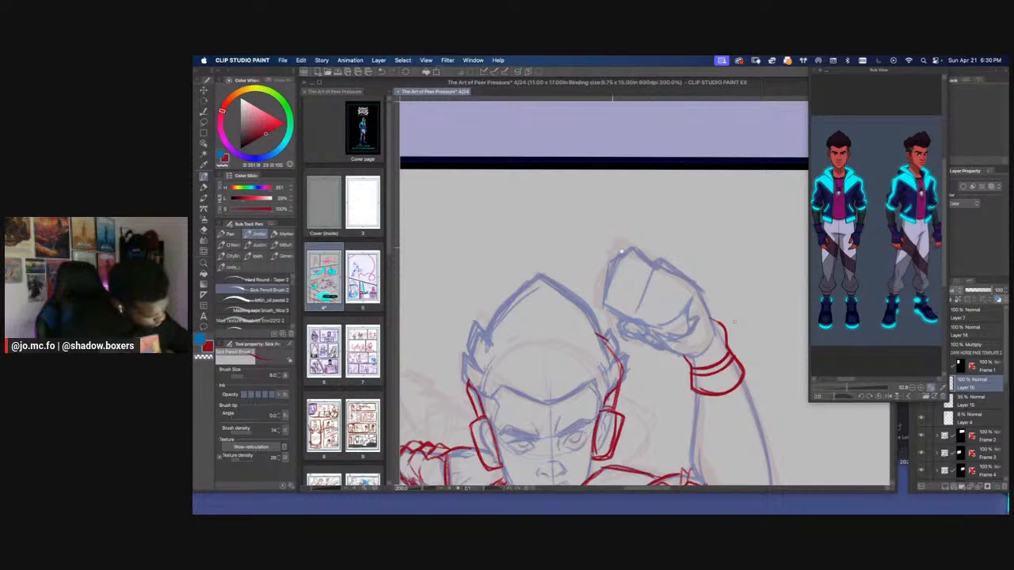
Outline the raised fist along the back of the hand, knuckles and front edge, and add the rounded curled fingertip
{"action": "left_click_drag", "start_coordinate": [622, 251], "coordinate": [660, 256]}
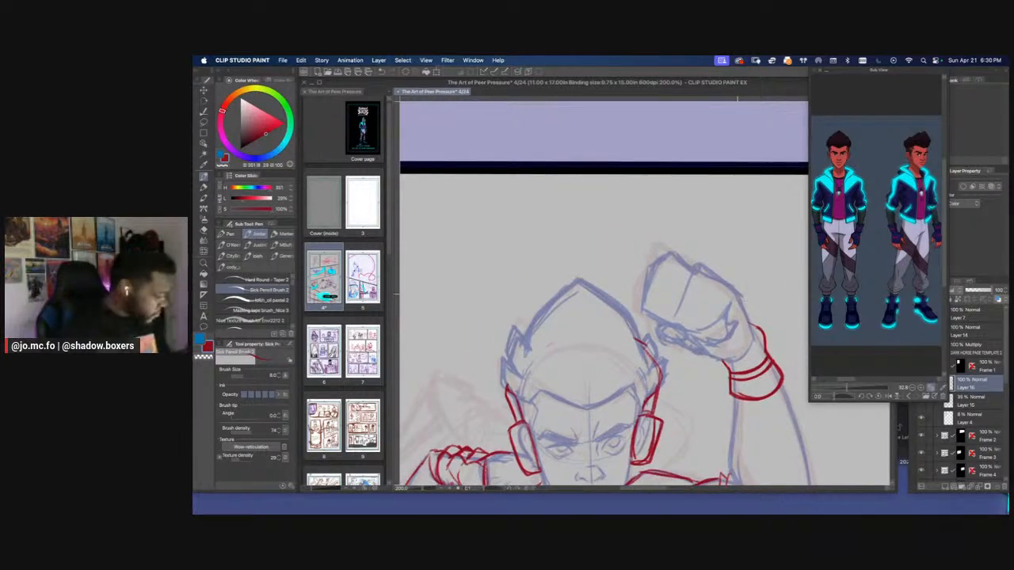
{"action": "left_click_drag", "start_coordinate": [738, 293], "coordinate": [755, 340]}
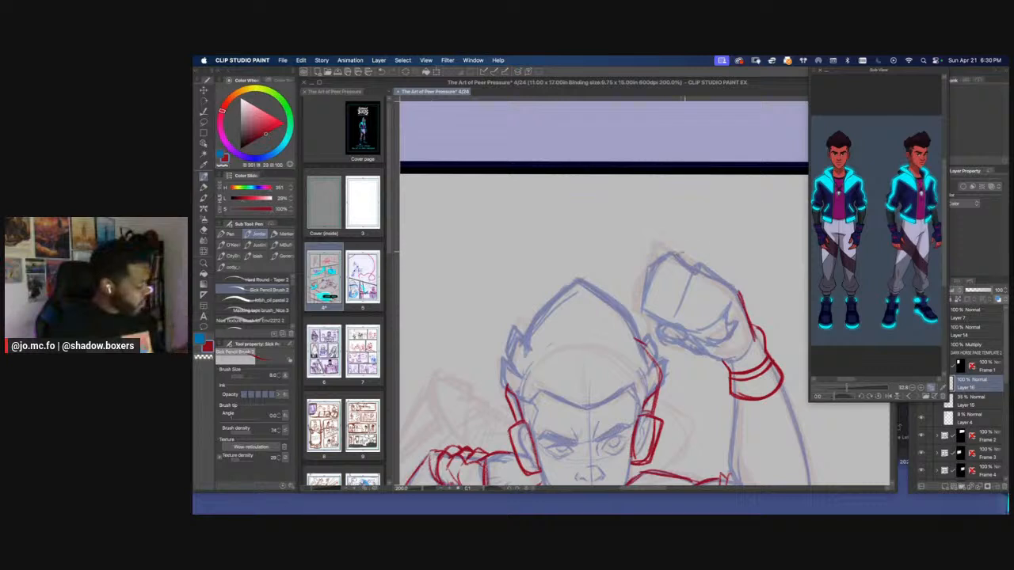
{"action": "mouse_move", "coordinate": [679, 252]}
{"action": "left_mouse_down"}
{"action": "mouse_move", "coordinate": [730, 285]}
{"action": "mouse_move", "coordinate": [743, 309]}
{"action": "mouse_move", "coordinate": [659, 255]}
{"action": "mouse_move", "coordinate": [644, 310]}
{"action": "left_mouse_up"}
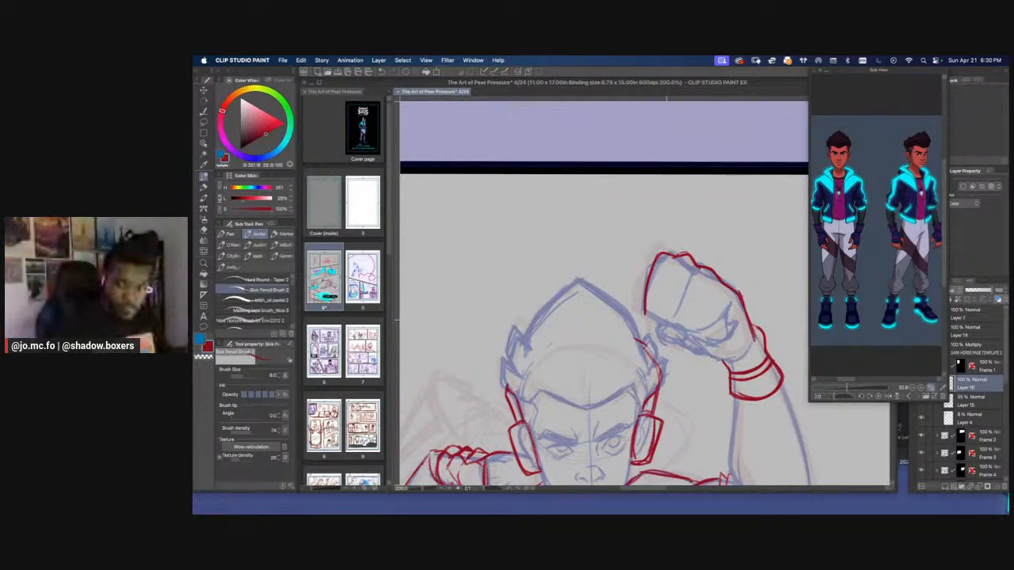
{"action": "mouse_move", "coordinate": [657, 321]}
{"action": "left_mouse_down"}
{"action": "mouse_move", "coordinate": [642, 324]}
{"action": "mouse_move", "coordinate": [646, 336]}
{"action": "mouse_move", "coordinate": [664, 342]}
{"action": "mouse_move", "coordinate": [669, 327]}
{"action": "mouse_move", "coordinate": [699, 354]}
{"action": "left_mouse_up"}
Draw the raised fist's finger divisions, curled undersides and thumb, and add curved glove edges across the fingers
{"action": "scroll", "coordinate": [651, 336], "scroll_direction": "down", "scroll_amount": 3}
{"action": "scroll", "coordinate": [493, 296], "scroll_direction": "up", "scroll_amount": 3}
{"action": "mouse_move", "coordinate": [694, 292]}
{"action": "left_mouse_down"}
{"action": "mouse_move", "coordinate": [683, 329]}
{"action": "mouse_move", "coordinate": [668, 336]}
{"action": "left_mouse_up"}
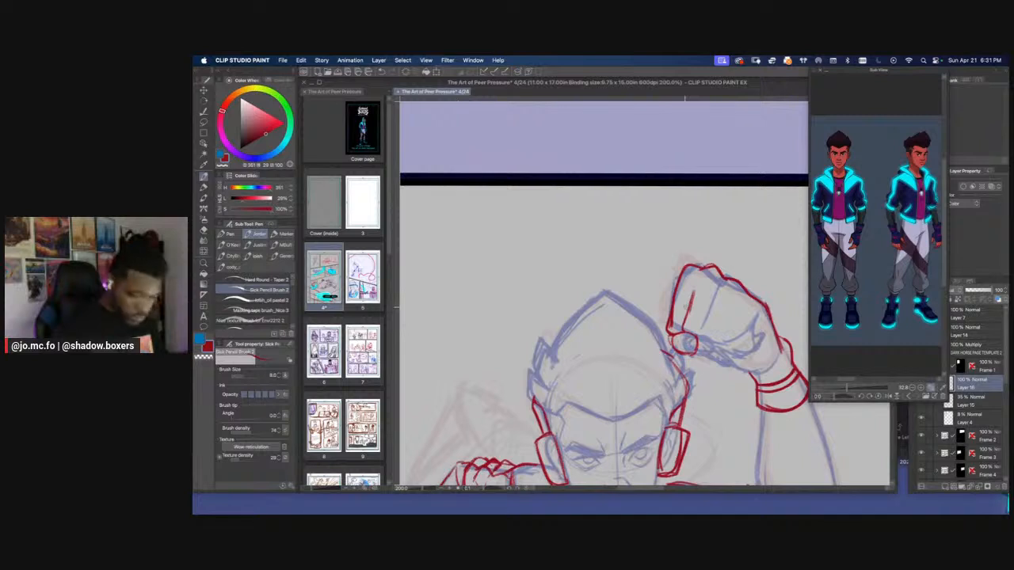
{"action": "mouse_move", "coordinate": [720, 286]}
{"action": "left_mouse_down"}
{"action": "mouse_move", "coordinate": [703, 340]}
{"action": "mouse_move", "coordinate": [735, 321]}
{"action": "mouse_move", "coordinate": [729, 345]}
{"action": "left_mouse_up"}
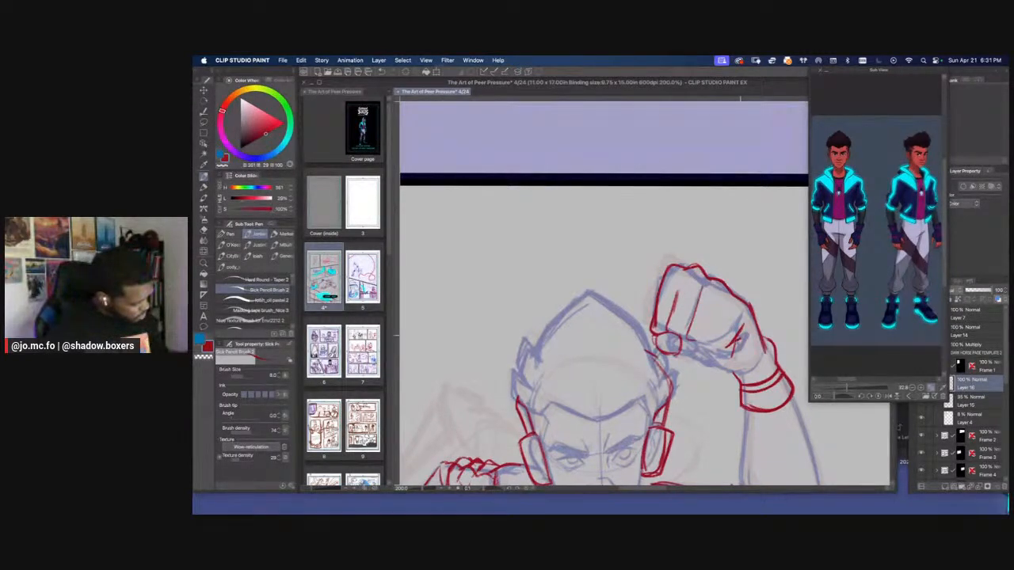
{"action": "left_click_drag", "start_coordinate": [725, 342], "coordinate": [712, 347]}
{"action": "mouse_move", "coordinate": [727, 312]}
{"action": "left_mouse_down"}
{"action": "mouse_move", "coordinate": [713, 361]}
{"action": "mouse_move", "coordinate": [733, 362]}
{"action": "mouse_move", "coordinate": [724, 365]}
{"action": "mouse_move", "coordinate": [737, 354]}
{"action": "mouse_move", "coordinate": [712, 359]}
{"action": "mouse_move", "coordinate": [713, 339]}
{"action": "mouse_move", "coordinate": [700, 352]}
{"action": "mouse_move", "coordinate": [690, 339]}
{"action": "mouse_move", "coordinate": [683, 346]}
{"action": "mouse_move", "coordinate": [691, 349]}
{"action": "left_mouse_up"}
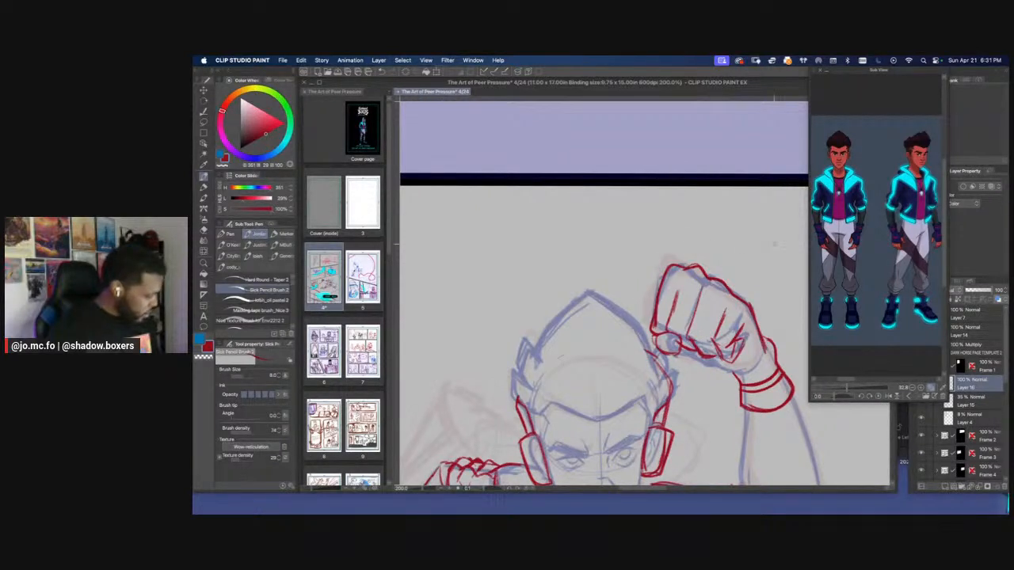
{"action": "mouse_move", "coordinate": [739, 317]}
{"action": "left_mouse_down"}
{"action": "mouse_move", "coordinate": [711, 310]}
{"action": "mouse_move", "coordinate": [661, 289]}
{"action": "left_mouse_up"}
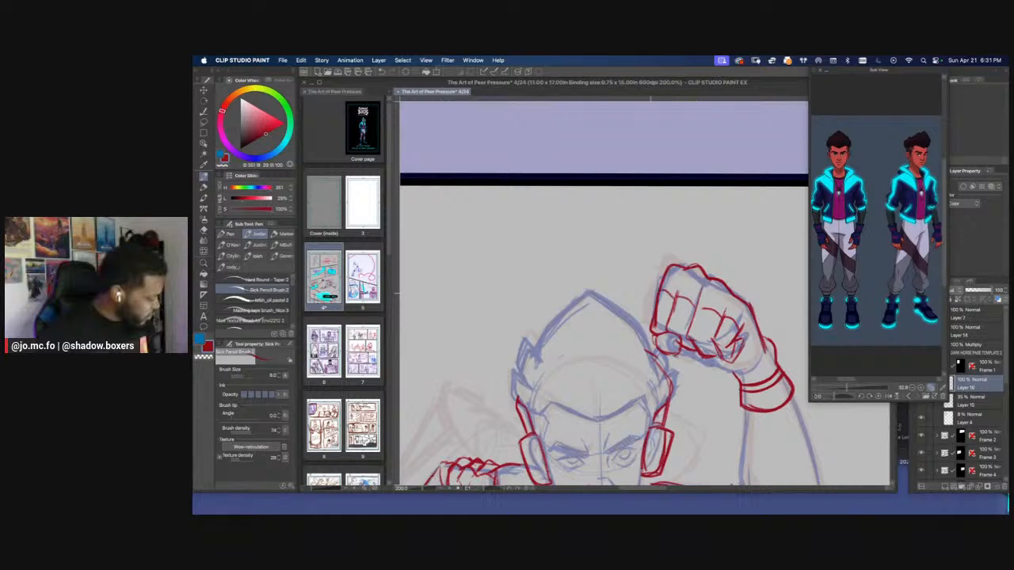
Examine the raised fist's shape and size against the head and the rest of the running figure
{"action": "scroll", "coordinate": [550, 283], "scroll_direction": "down", "scroll_amount": 3}
{"action": "scroll", "coordinate": [535, 282], "scroll_direction": "up", "scroll_amount": 3}
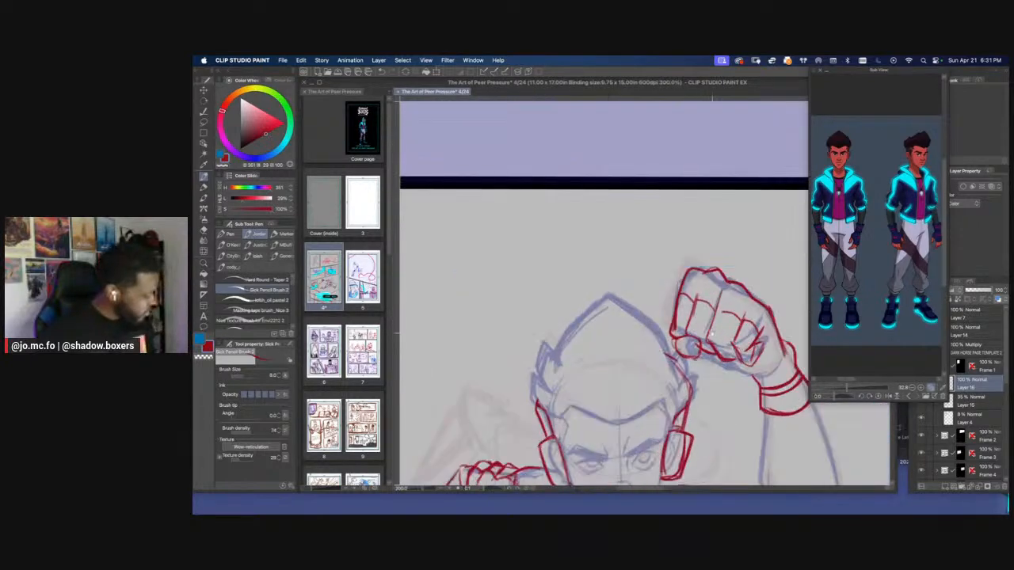
{"action": "left_click_drag", "start_coordinate": [667, 341], "coordinate": [603, 318]}
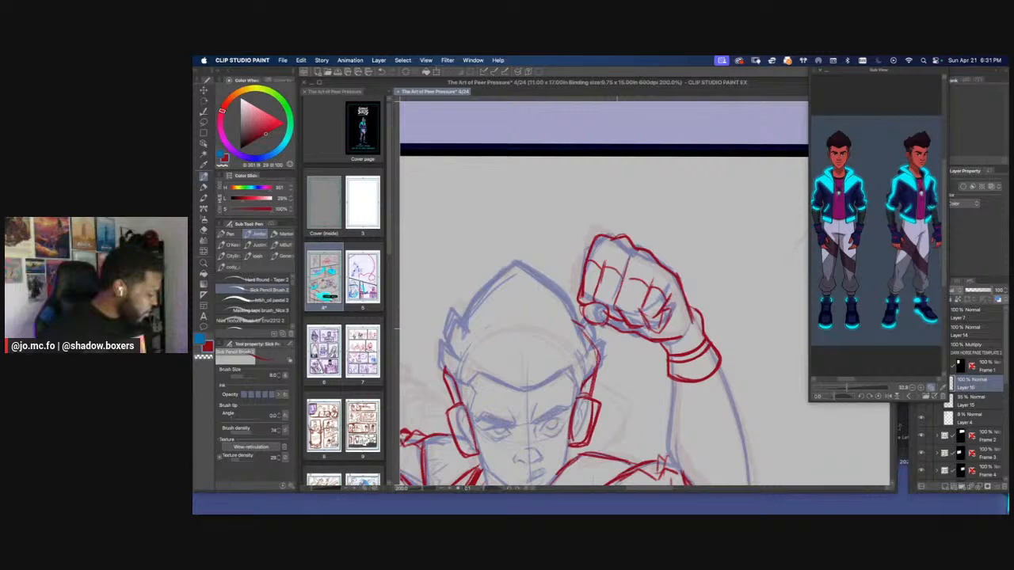
{"action": "left_click_drag", "start_coordinate": [577, 241], "coordinate": [649, 273]}
{"action": "scroll", "coordinate": [640, 277], "scroll_direction": "down", "scroll_amount": 3}
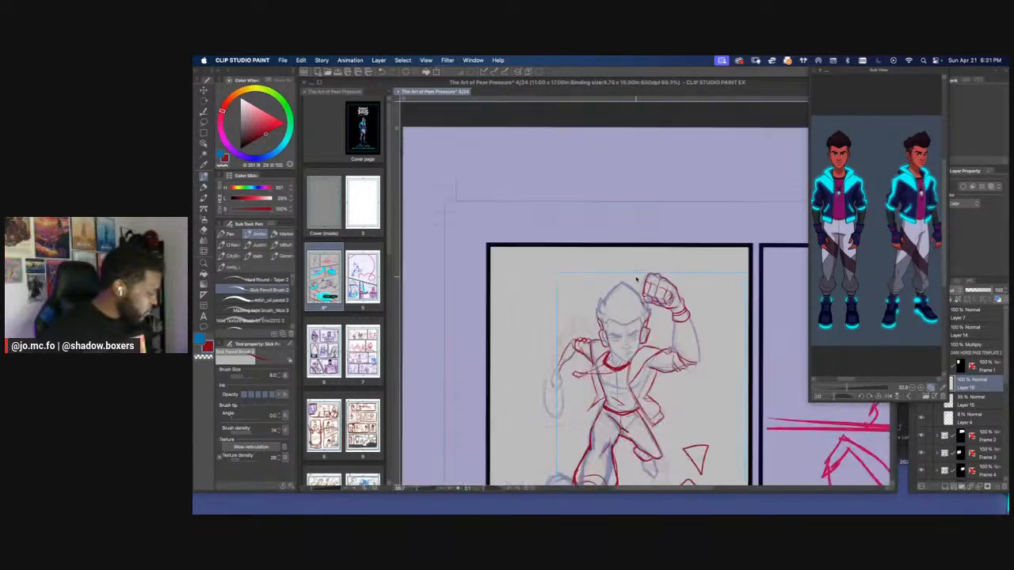
{"action": "scroll", "coordinate": [640, 277], "scroll_direction": "up", "scroll_amount": 2}
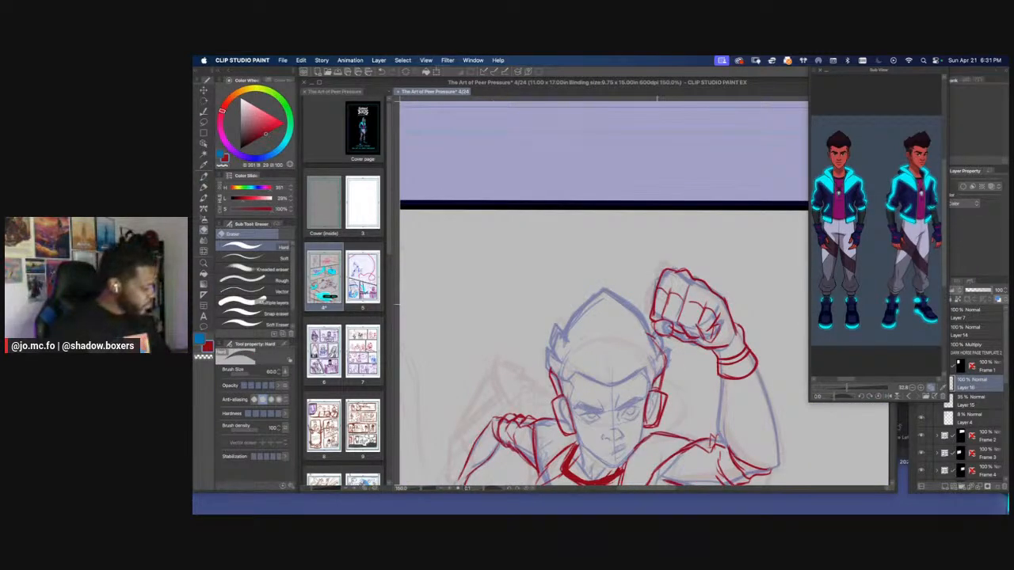
{"action": "left_click_drag", "start_coordinate": [655, 286], "coordinate": [648, 324]}
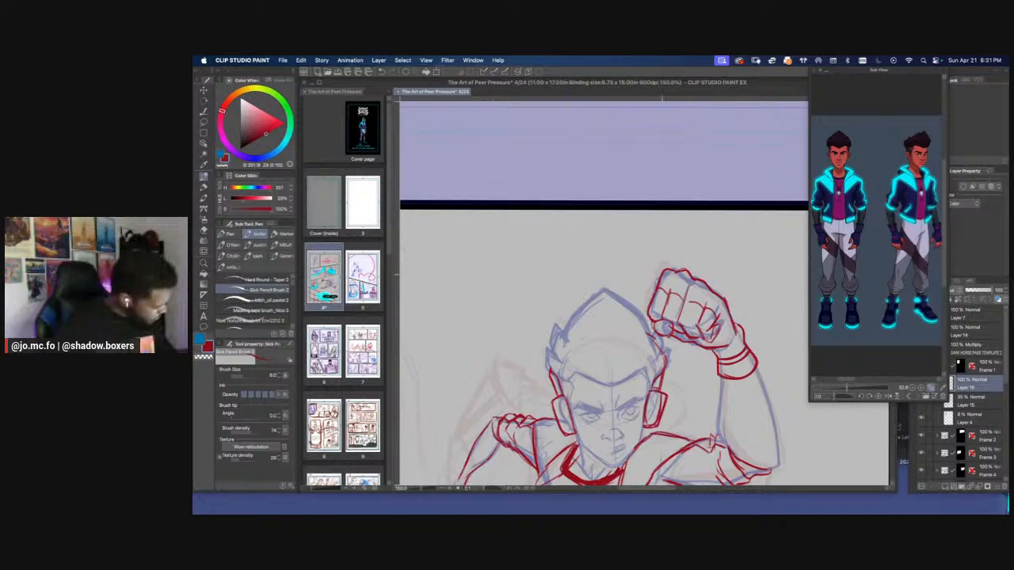
{"action": "scroll", "coordinate": [649, 301], "scroll_direction": "down", "scroll_amount": 3}
{"action": "scroll", "coordinate": [649, 301], "scroll_direction": "up", "scroll_amount": 3}
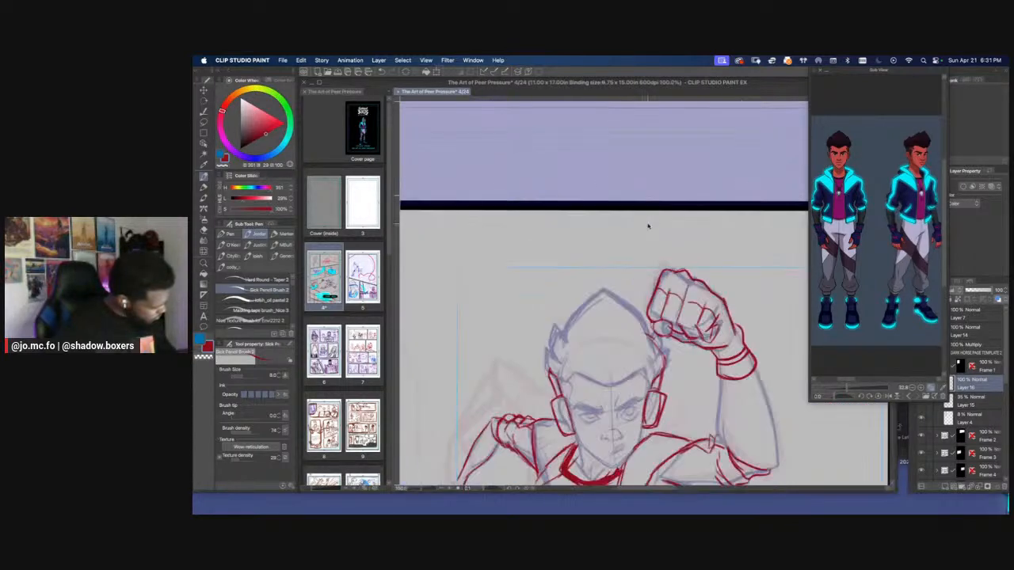
Lasso the front fingers and knuckles of the raised fist and transform them to adjust their placement
{"action": "scroll", "coordinate": [634, 223], "scroll_direction": "up", "scroll_amount": 1}
{"action": "key", "text": "m"}
{"action": "mouse_move", "coordinate": [673, 271]}
{"action": "left_mouse_down"}
{"action": "mouse_move", "coordinate": [683, 347]}
{"action": "mouse_move", "coordinate": [629, 321]}
{"action": "mouse_move", "coordinate": [634, 270]}
{"action": "left_mouse_up"}
{"action": "key", "text": "ctrl+t"}
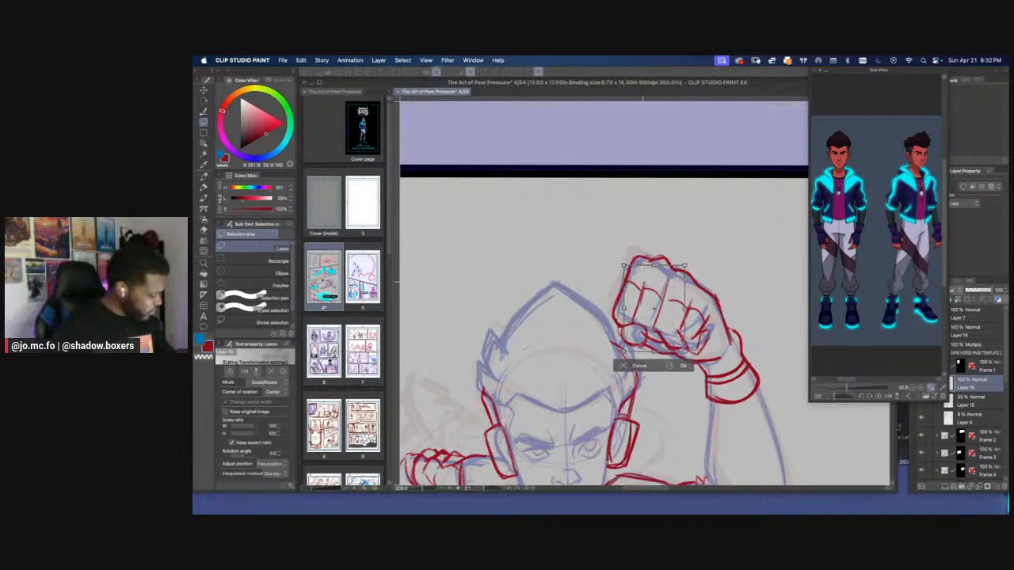
{"action": "key", "text": "Return"}
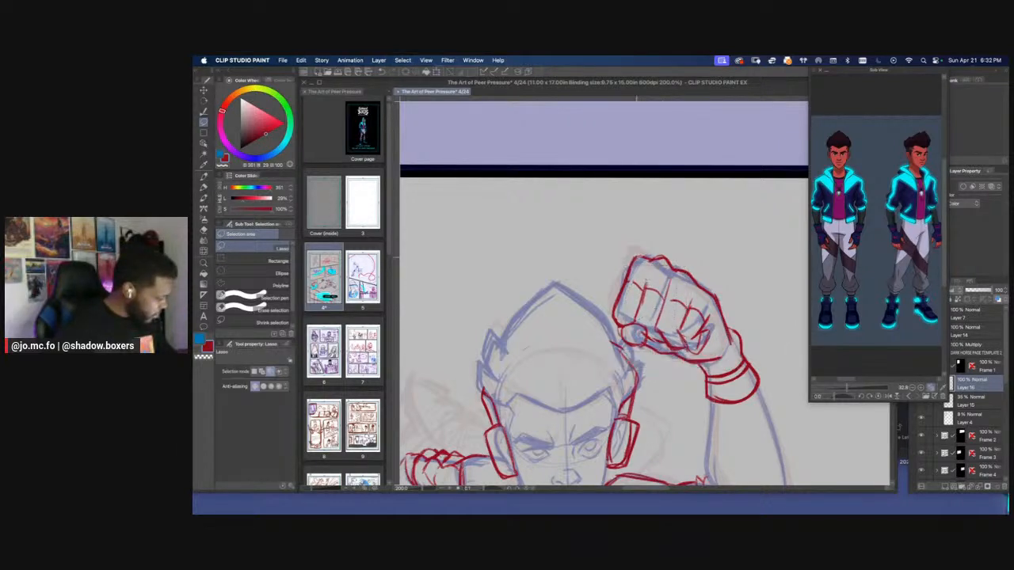
Redraw the raised fist's finger divisions and curved glove edges, and erase stray lines near the heel of the hand
{"action": "key", "text": "p"}
{"action": "mouse_move", "coordinate": [628, 281]}
{"action": "left_mouse_down"}
{"action": "mouse_move", "coordinate": [668, 299]}
{"action": "mouse_move", "coordinate": [656, 324]}
{"action": "mouse_move", "coordinate": [680, 332]}
{"action": "mouse_move", "coordinate": [657, 340]}
{"action": "mouse_move", "coordinate": [700, 338]}
{"action": "mouse_move", "coordinate": [674, 332]}
{"action": "left_mouse_up"}
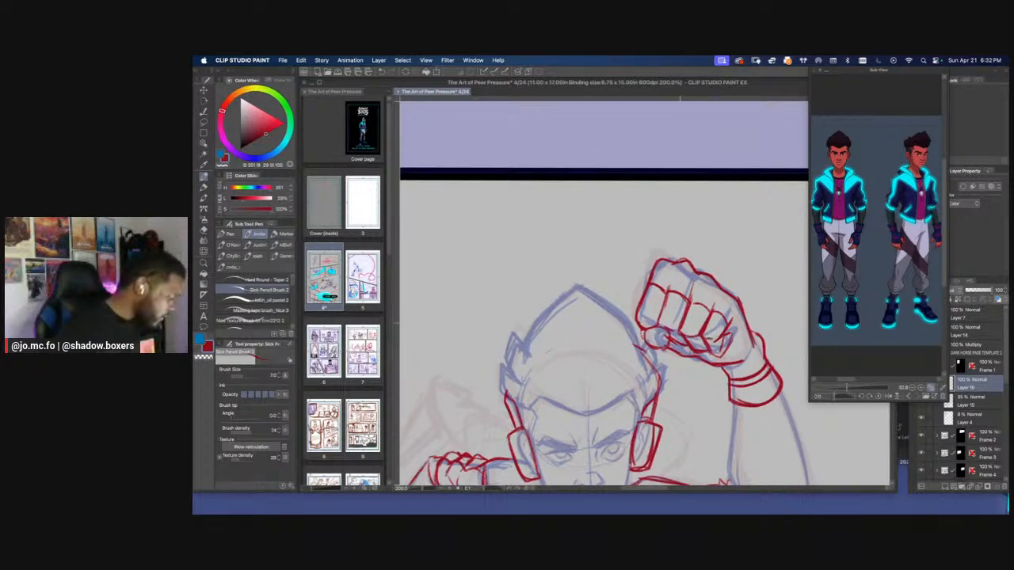
{"action": "key", "text": "e"}
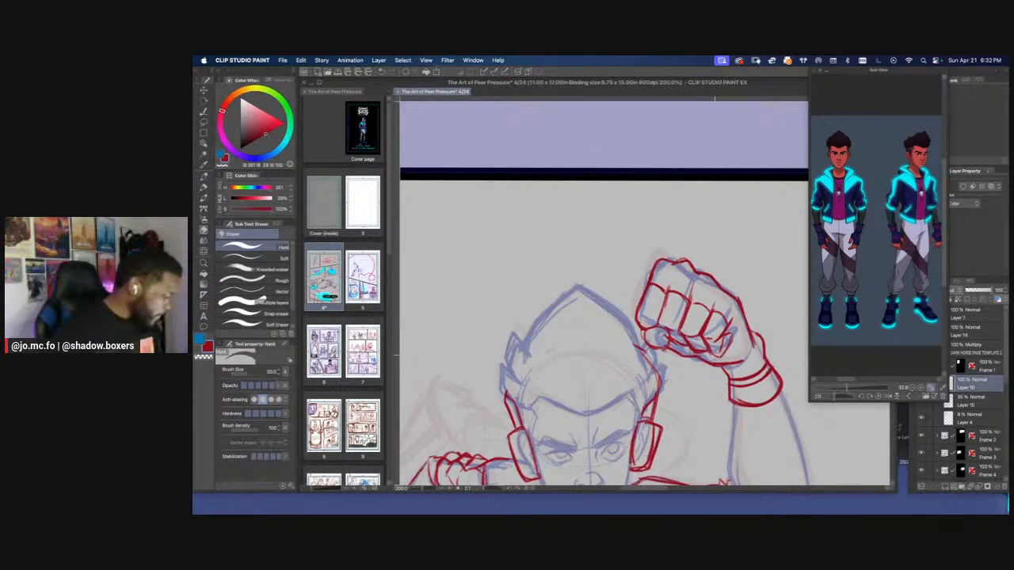
{"action": "mouse_move", "coordinate": [722, 352]}
{"action": "left_mouse_down"}
{"action": "mouse_move", "coordinate": [714, 356]}
{"action": "mouse_move", "coordinate": [726, 352]}
{"action": "left_mouse_up"}
{"action": "key", "text": "p"}
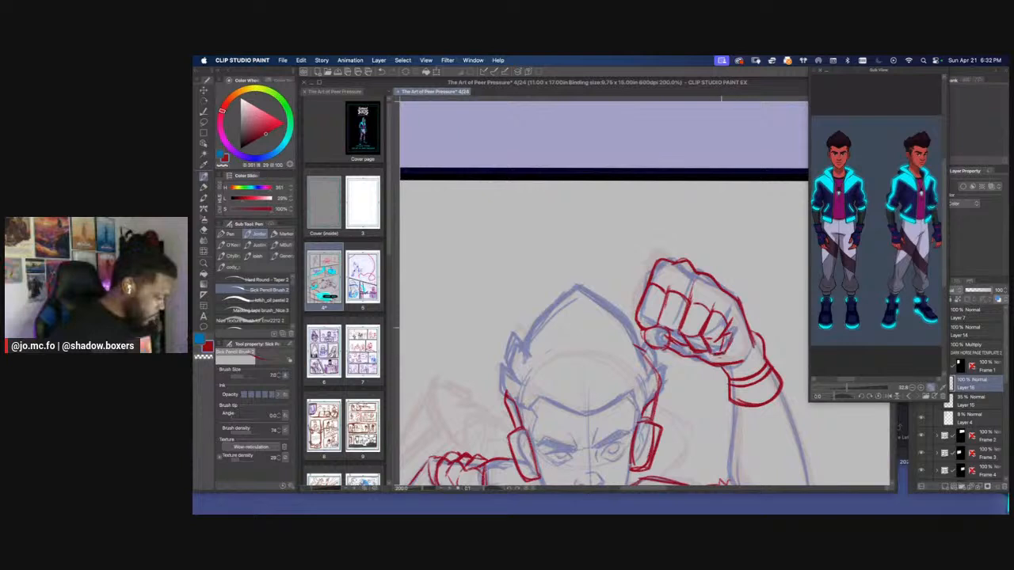
{"action": "key", "text": "Tab"}
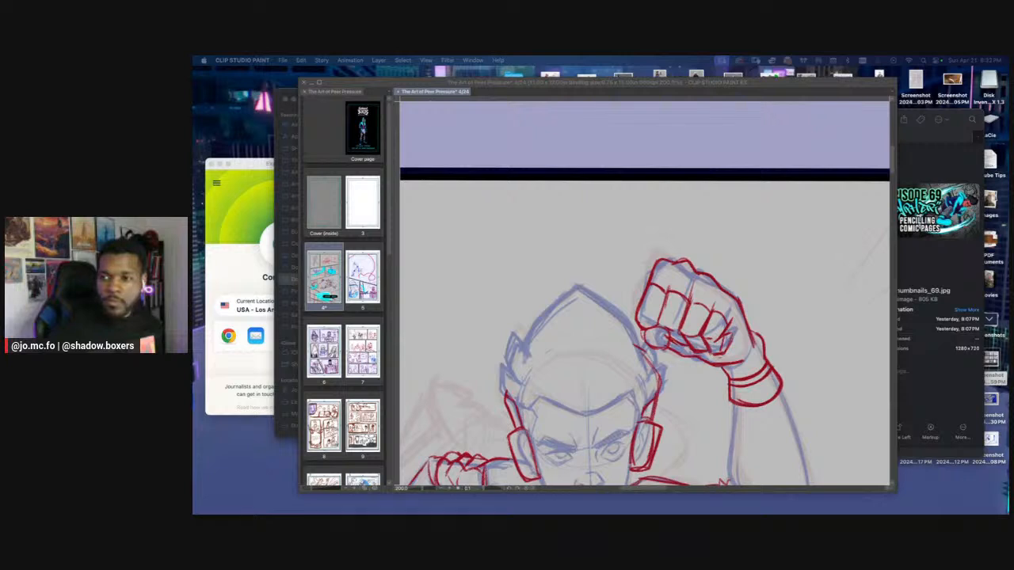
{"action": "left_click", "coordinate": [564, 283]}
{"action": "left_click_drag", "start_coordinate": [564, 283], "coordinate": [594, 278]}
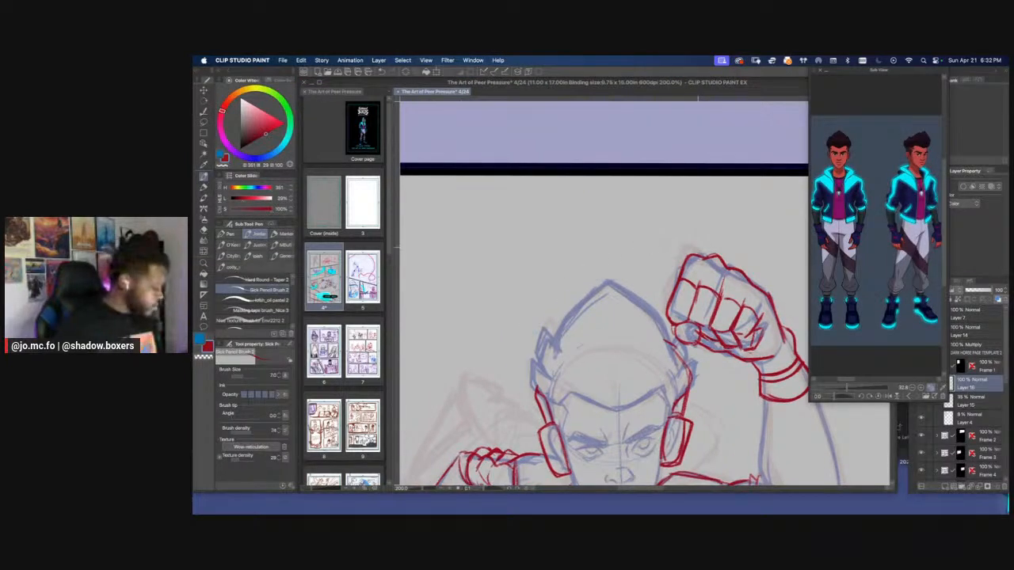
Strengthen the raised fist's front edge and knuckle outline, cleaning up the overlapping pencil lines
{"action": "key", "text": "e"}
{"action": "key", "text": "p"}
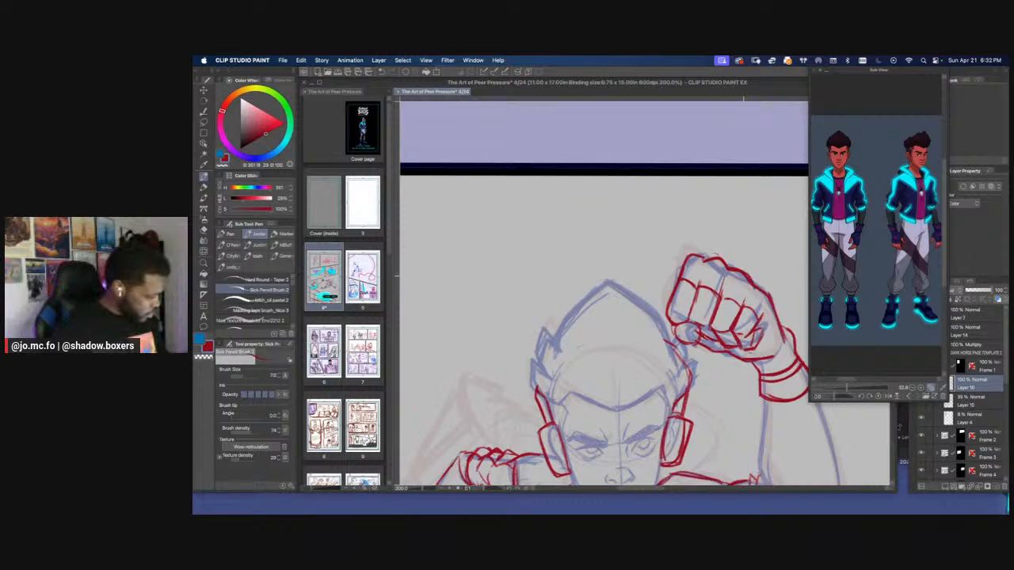
{"action": "key", "text": "e"}
{"action": "key", "text": "p"}
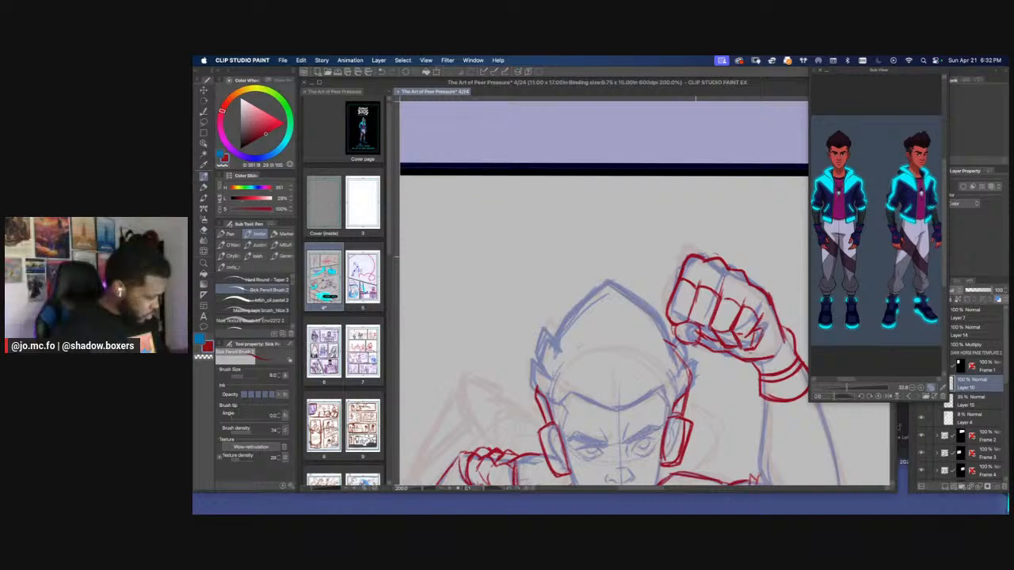
{"action": "key", "text": "e"}
{"action": "key", "text": "p"}
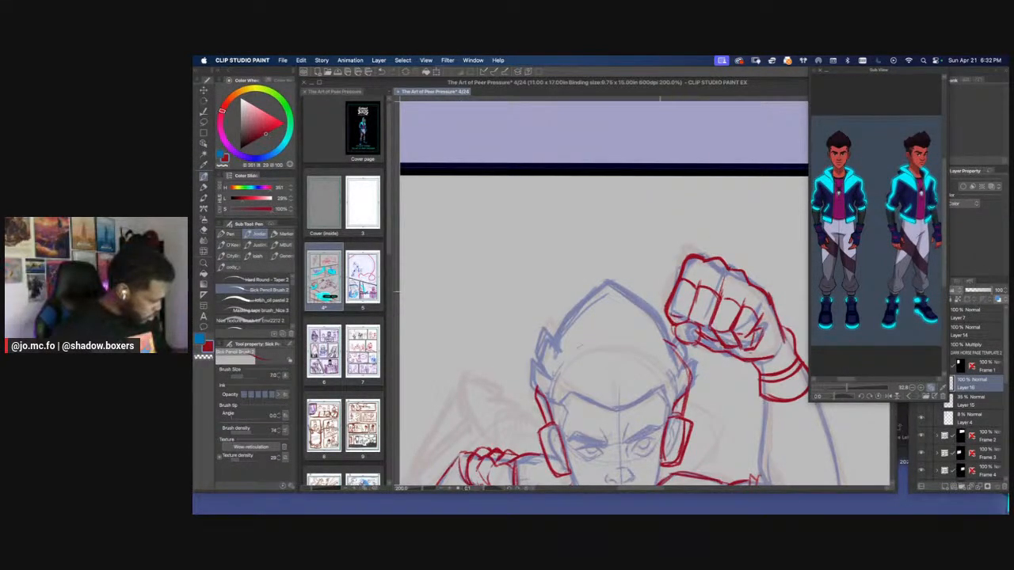
Lasso the stray red triangular marks beside the running figure's legs, delete them and clear the selection
{"action": "scroll", "coordinate": [669, 298], "scroll_direction": "down", "scroll_amount": 2}
{"action": "key", "text": "super+0"}
{"action": "scroll", "coordinate": [599, 293], "scroll_direction": "up", "scroll_amount": 4}
{"action": "mouse_move", "coordinate": [519, 235]}
{"action": "left_mouse_down"}
{"action": "mouse_move", "coordinate": [573, 330]}
{"action": "mouse_move", "coordinate": [593, 319]}
{"action": "mouse_move", "coordinate": [600, 292]}
{"action": "mouse_move", "coordinate": [538, 328]}
{"action": "left_mouse_up"}
{"action": "key", "text": "m"}
{"action": "mouse_move", "coordinate": [771, 377]}
{"action": "left_mouse_down"}
{"action": "mouse_move", "coordinate": [722, 396]}
{"action": "mouse_move", "coordinate": [762, 324]}
{"action": "left_mouse_up"}
{"action": "key", "text": "Delete"}
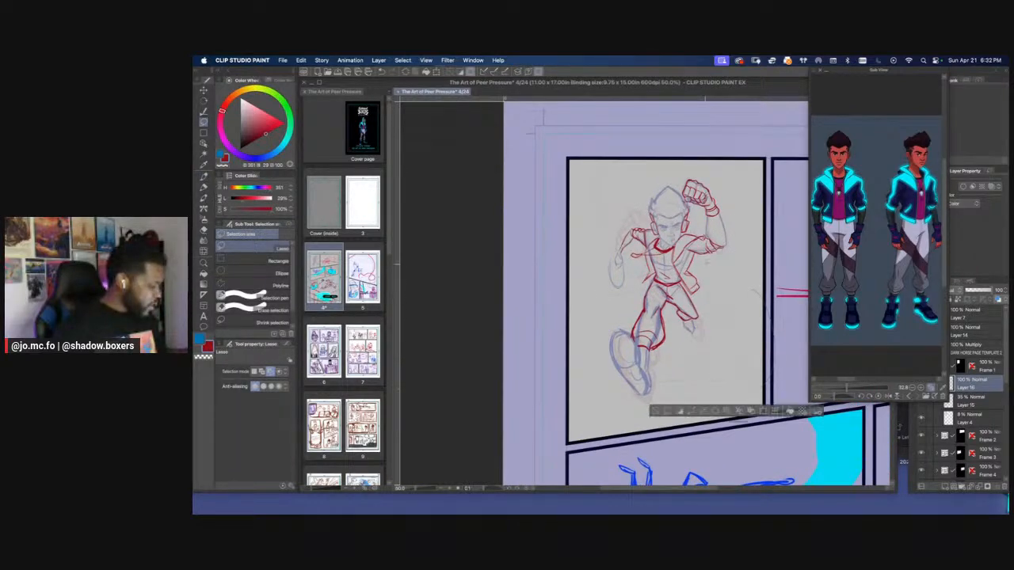
{"action": "key", "text": "super+d"}
Refine the raised fist's curled finger undersides and thumb area, erasing and redrawing the lines around the last fingers
{"action": "scroll", "coordinate": [567, 238], "scroll_direction": "up", "scroll_amount": 4}
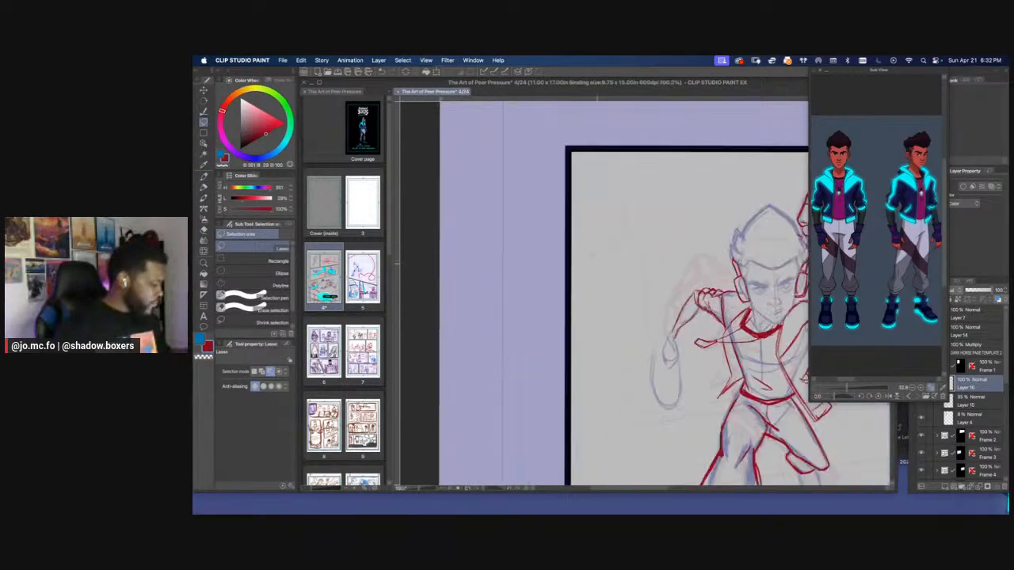
{"action": "scroll", "coordinate": [766, 217], "scroll_direction": "up", "scroll_amount": 2}
{"action": "key", "text": "p"}
{"action": "scroll", "coordinate": [766, 217], "scroll_direction": "up", "scroll_amount": 2}
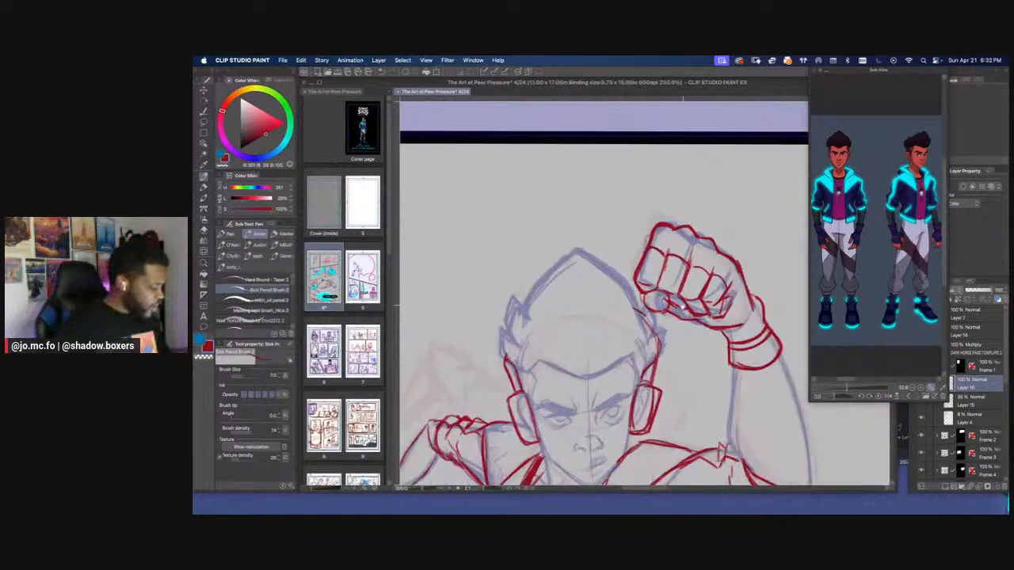
{"action": "key", "text": "e"}
{"action": "mouse_move", "coordinate": [680, 327]}
{"action": "left_mouse_down"}
{"action": "mouse_move", "coordinate": [668, 330]}
{"action": "mouse_move", "coordinate": [704, 329]}
{"action": "left_mouse_up"}
{"action": "key", "text": "p"}
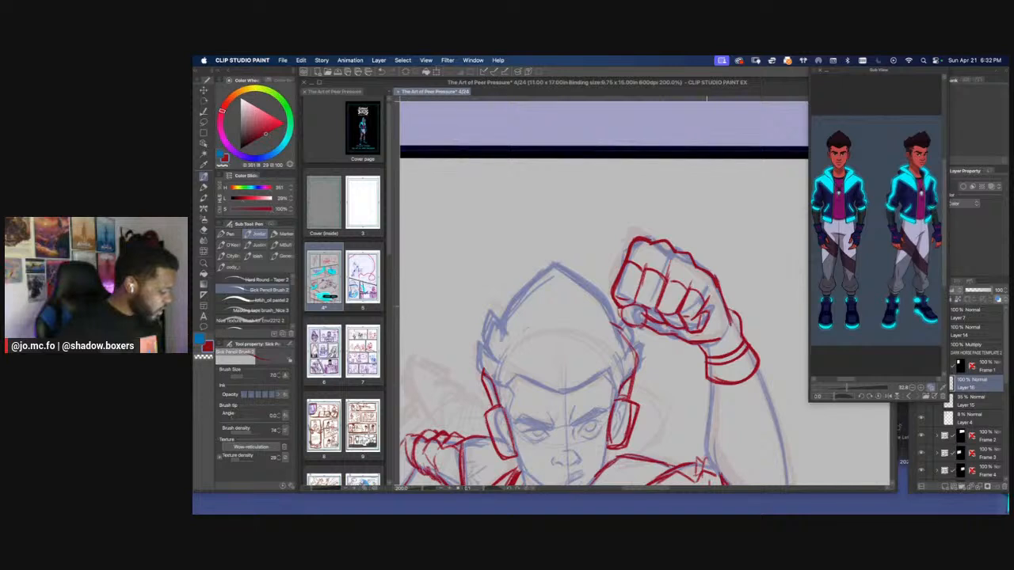
{"action": "key", "text": "e"}
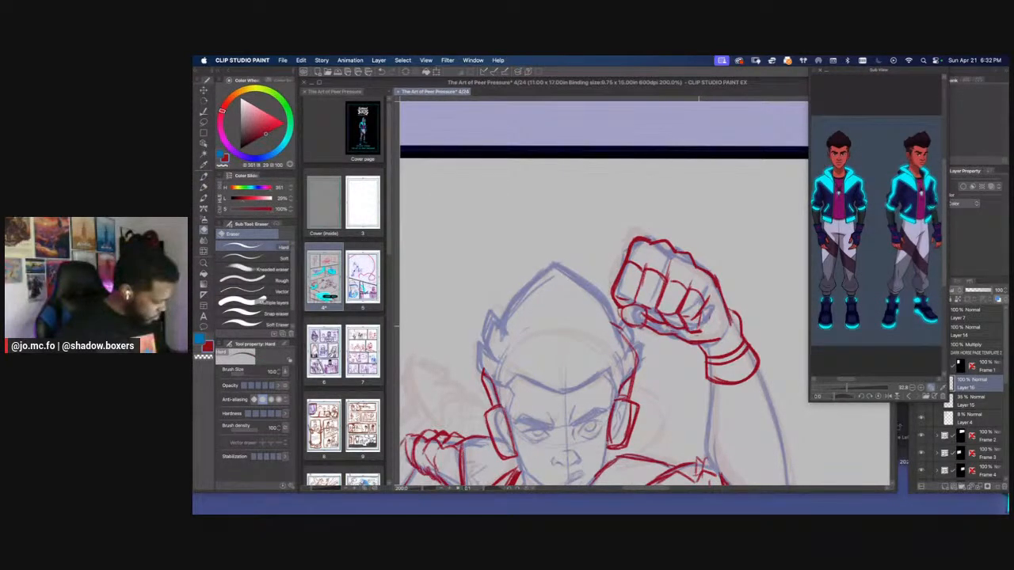
{"action": "key", "text": "p"}
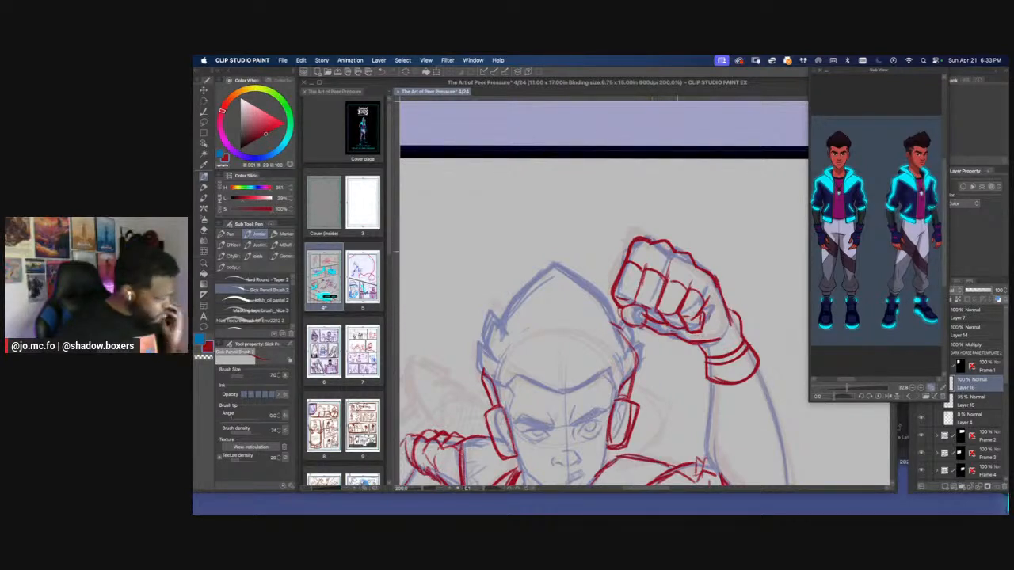
Review the running figure within the first panel and the whole page layout at reduced zoom
{"action": "left_click_drag", "start_coordinate": [627, 299], "coordinate": [713, 255]}
{"action": "left_click_drag", "start_coordinate": [592, 308], "coordinate": [662, 302]}
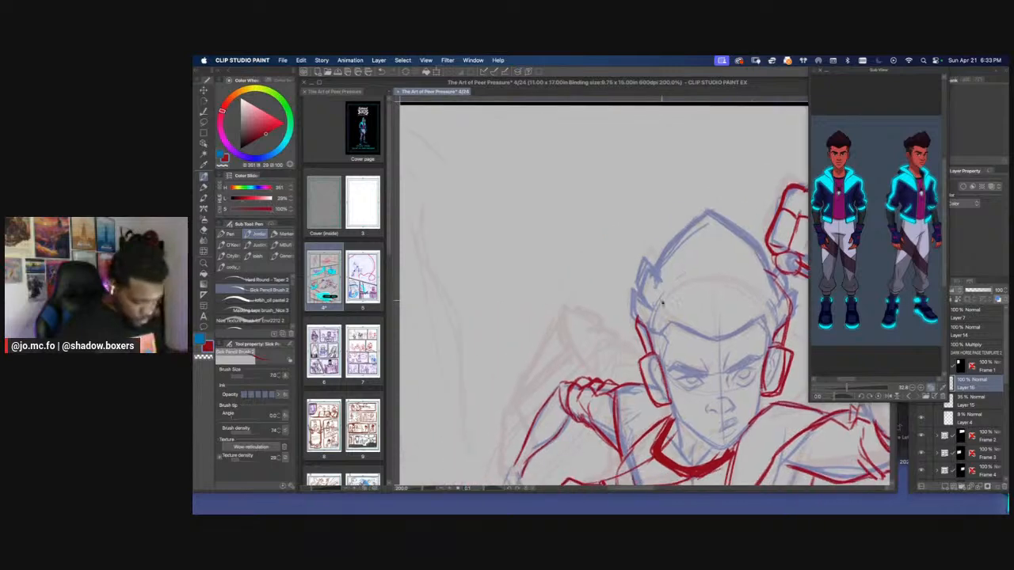
{"action": "key", "text": "super+minus"}
{"action": "key", "text": "super+plus"}
{"action": "key", "text": "super+0"}
{"action": "left_click_drag", "start_coordinate": [466, 239], "coordinate": [514, 314]}
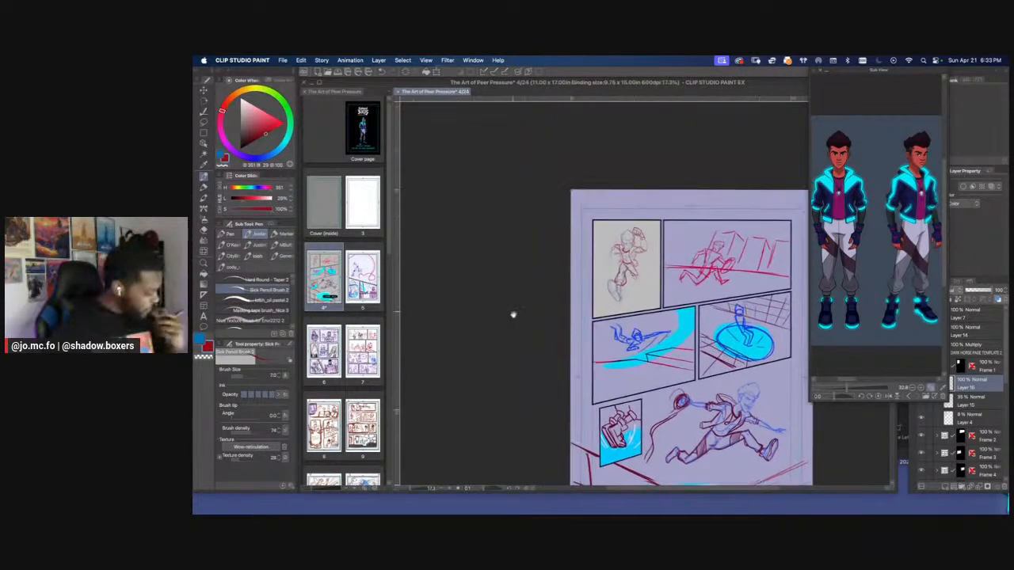
{"action": "key", "text": "super+plus"}
{"action": "key", "text": "super+plus"}
{"action": "left_click_drag", "start_coordinate": [570, 266], "coordinate": [558, 299]}
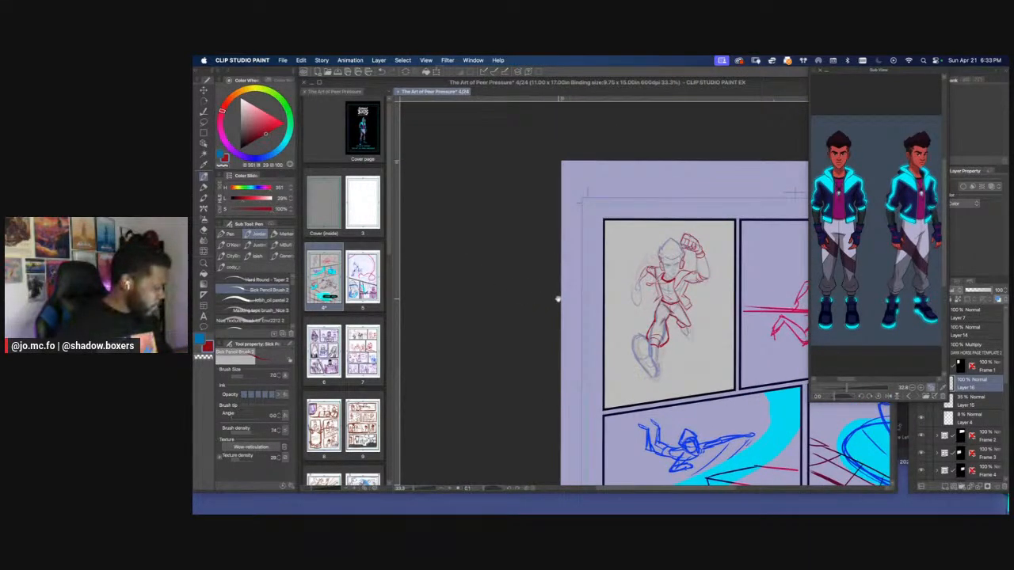
{"action": "key", "text": "super+plus"}
{"action": "key", "text": "super+plus"}
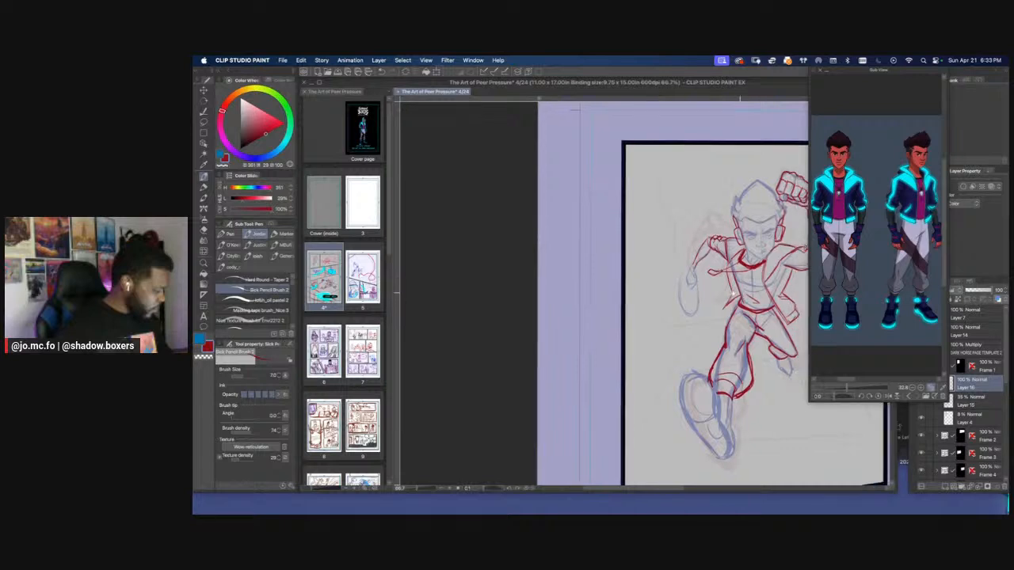
{"action": "left_click_drag", "start_coordinate": [733, 293], "coordinate": [712, 296]}
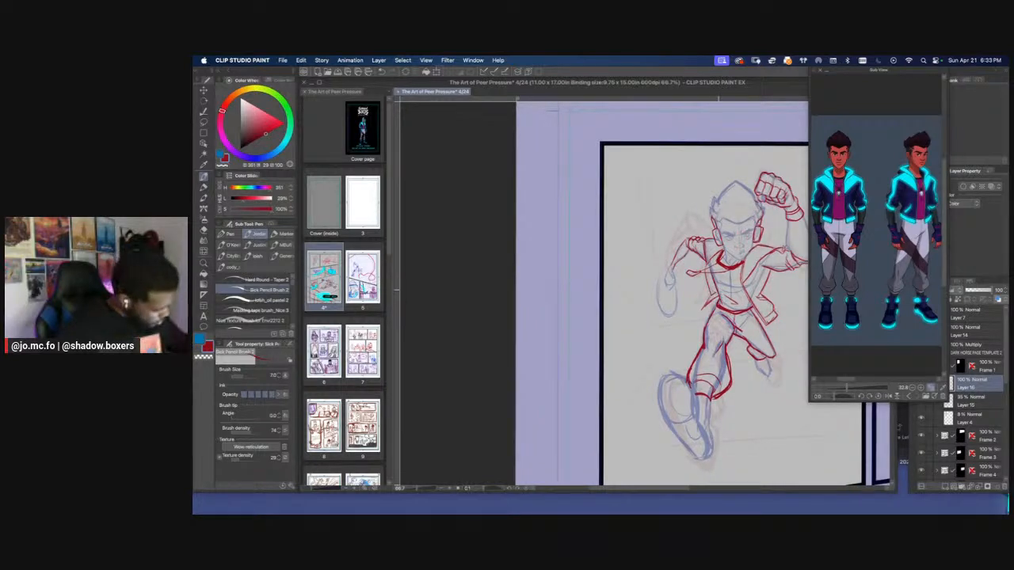
Draw the glove cuff around the lowered arm's wrist, with flared angular sides and a curved lower edge
{"action": "key", "text": "super+plus"}
{"action": "key", "text": "super+plus"}
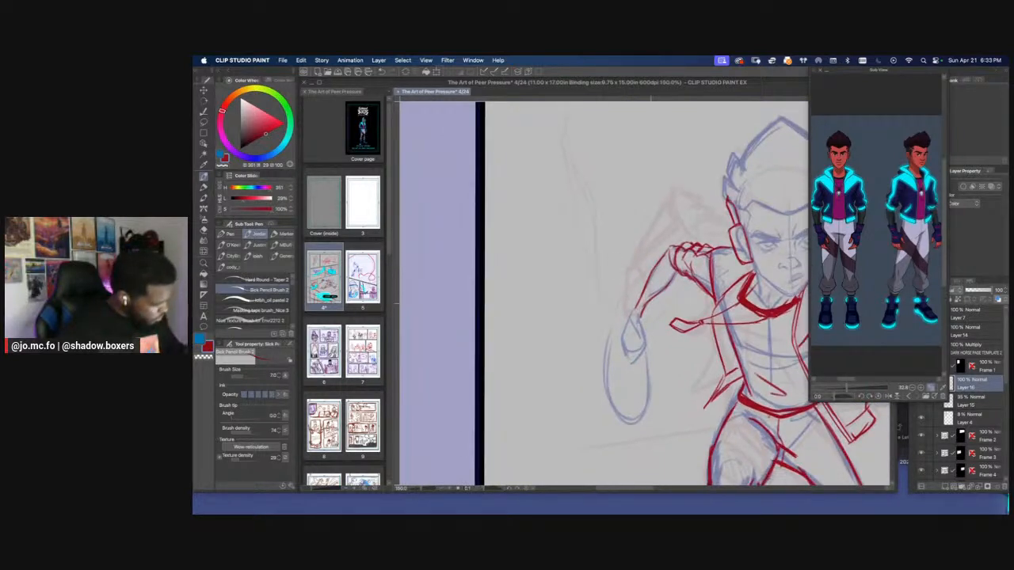
{"action": "key", "text": "super+plus"}
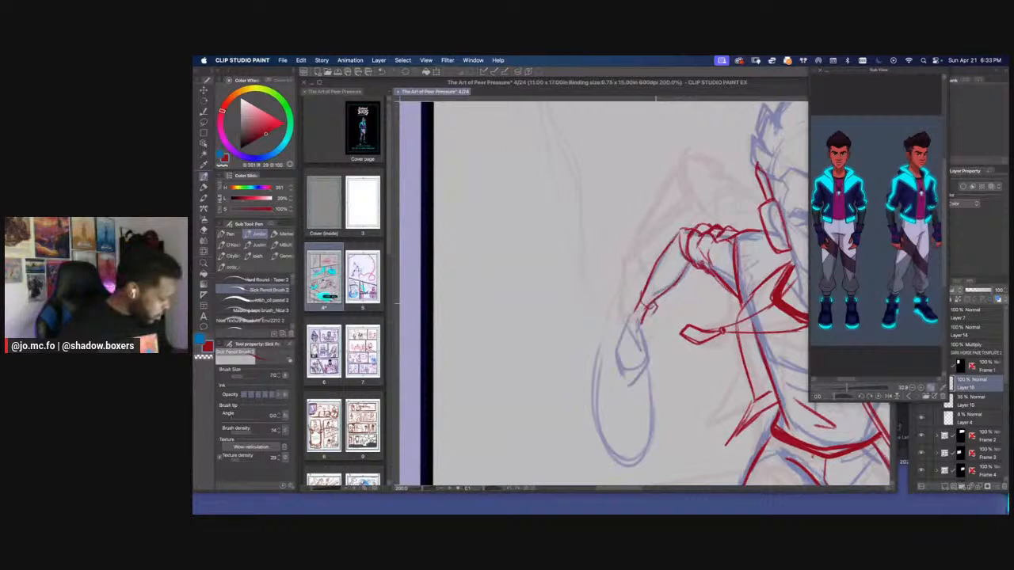
{"action": "mouse_move", "coordinate": [654, 305]}
{"action": "left_mouse_down"}
{"action": "mouse_move", "coordinate": [650, 330]}
{"action": "mouse_move", "coordinate": [633, 328]}
{"action": "mouse_move", "coordinate": [634, 289]}
{"action": "left_mouse_up"}
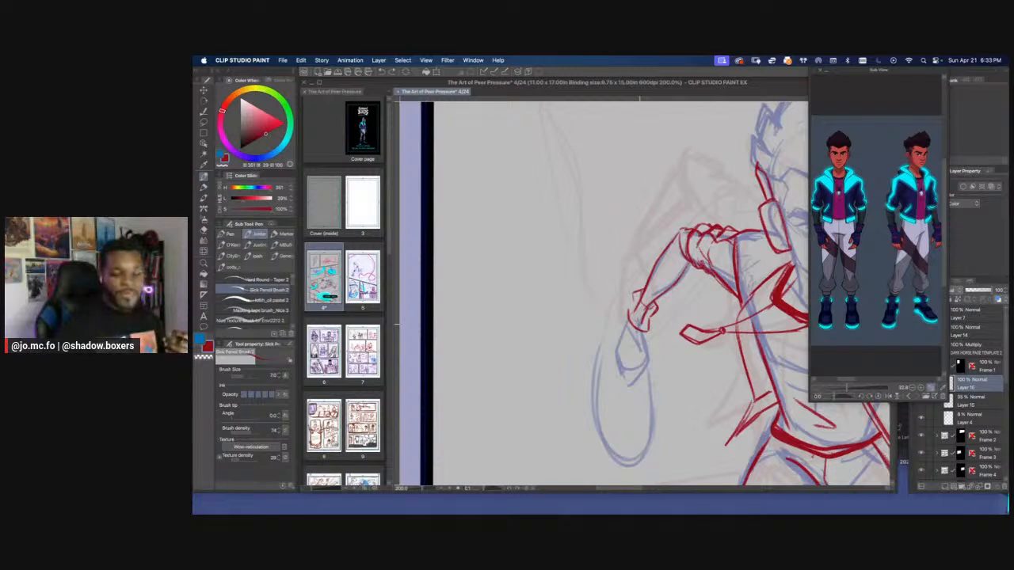
{"action": "mouse_move", "coordinate": [634, 294]}
{"action": "left_mouse_down"}
{"action": "mouse_move", "coordinate": [628, 322]}
{"action": "mouse_move", "coordinate": [649, 331]}
{"action": "mouse_move", "coordinate": [625, 319]}
{"action": "mouse_move", "coordinate": [636, 329]}
{"action": "left_mouse_up"}
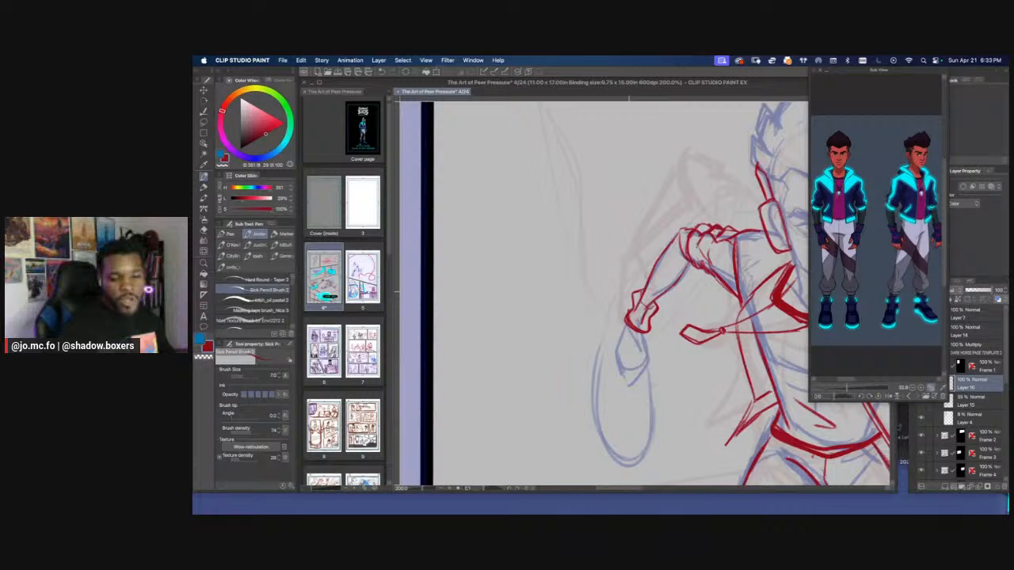
{"action": "key", "text": "e"}
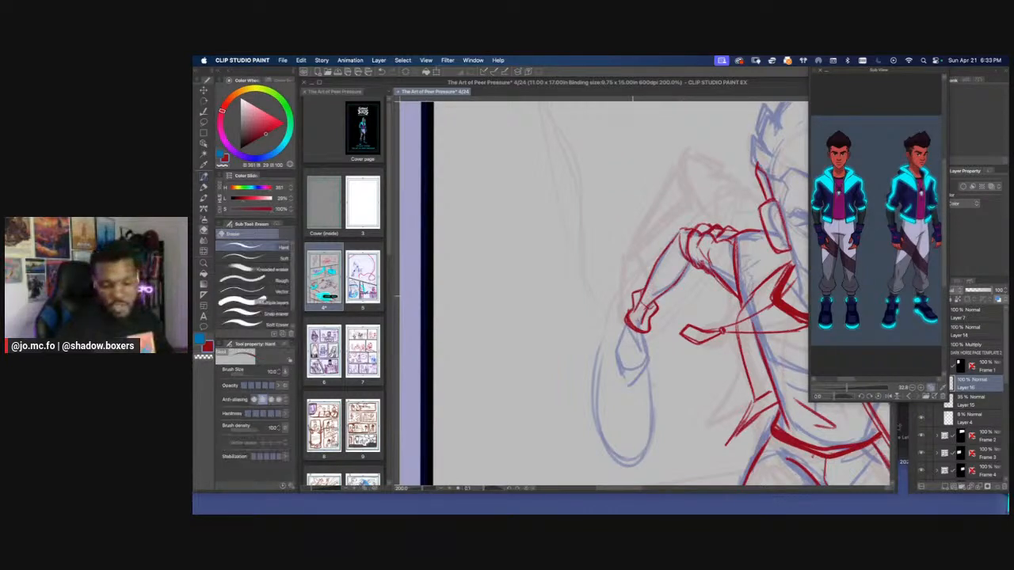
{"action": "key", "text": "p"}
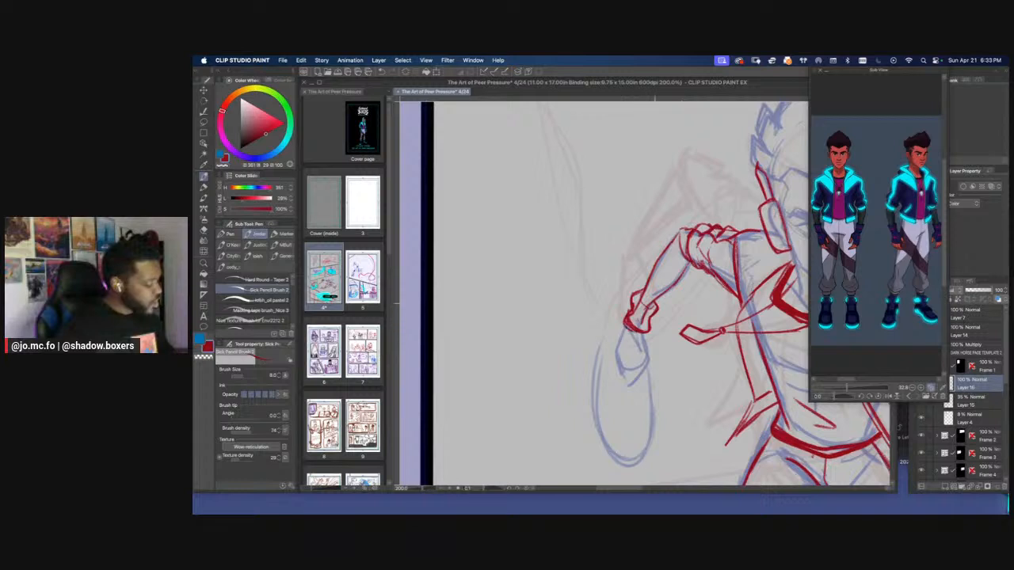
{"action": "key", "text": "b"}
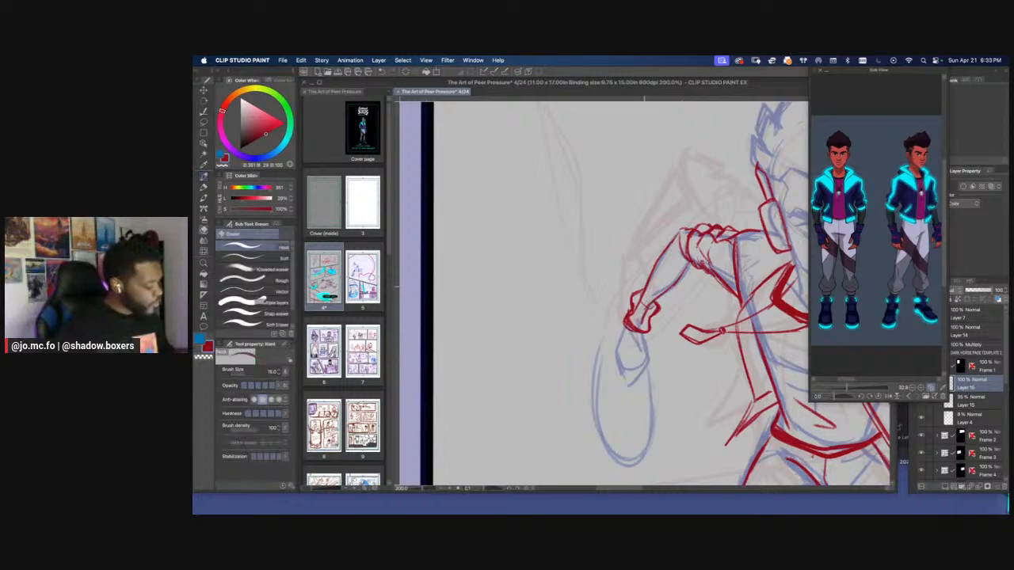
{"action": "key", "text": "p"}
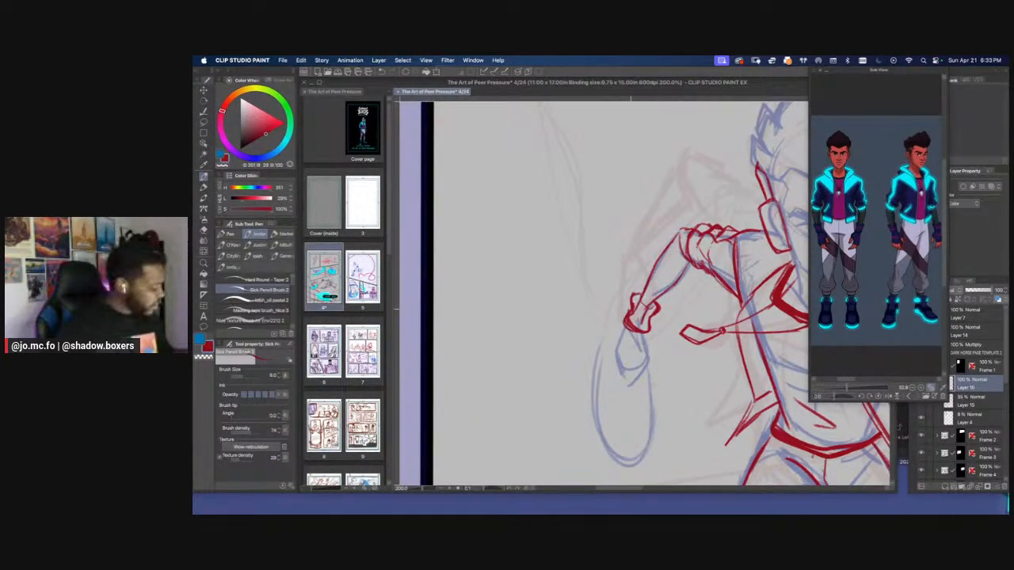
Clean up the glove cuff around the lowered arm's wrist, erasing stray lines and redrawing its flared upper edge
{"action": "key", "text": "e"}
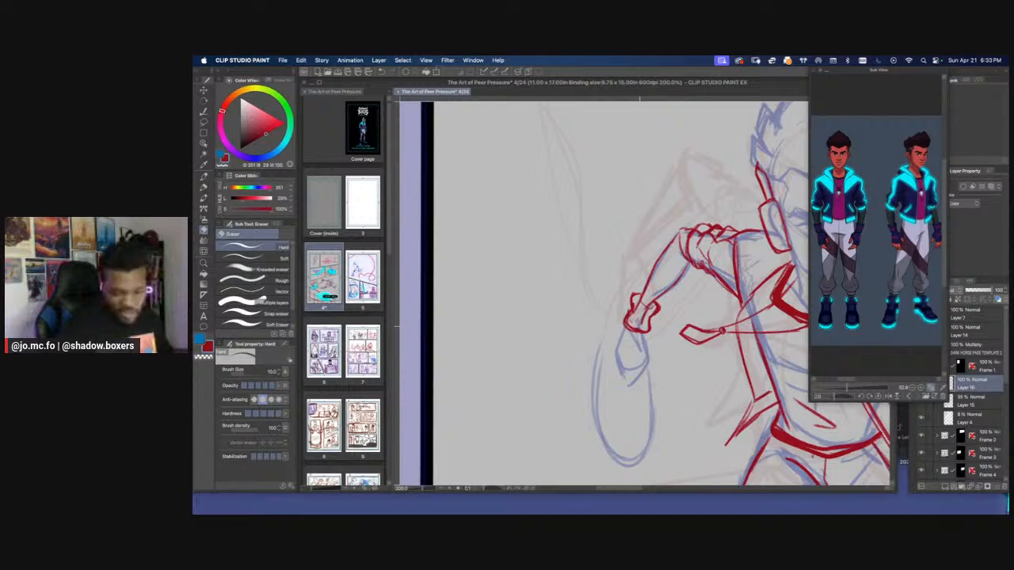
{"action": "key", "text": "]"}
{"action": "key", "text": "]"}
{"action": "mouse_move", "coordinate": [633, 303]}
{"action": "left_mouse_down"}
{"action": "mouse_move", "coordinate": [632, 318]}
{"action": "mouse_move", "coordinate": [655, 315]}
{"action": "mouse_move", "coordinate": [653, 329]}
{"action": "mouse_move", "coordinate": [629, 317]}
{"action": "mouse_move", "coordinate": [648, 332]}
{"action": "left_mouse_up"}
{"action": "key", "text": "]"}
{"action": "key", "text": "]"}
{"action": "key", "text": "p"}
{"action": "key", "text": "super+minus"}
{"action": "key", "text": "super+equal"}
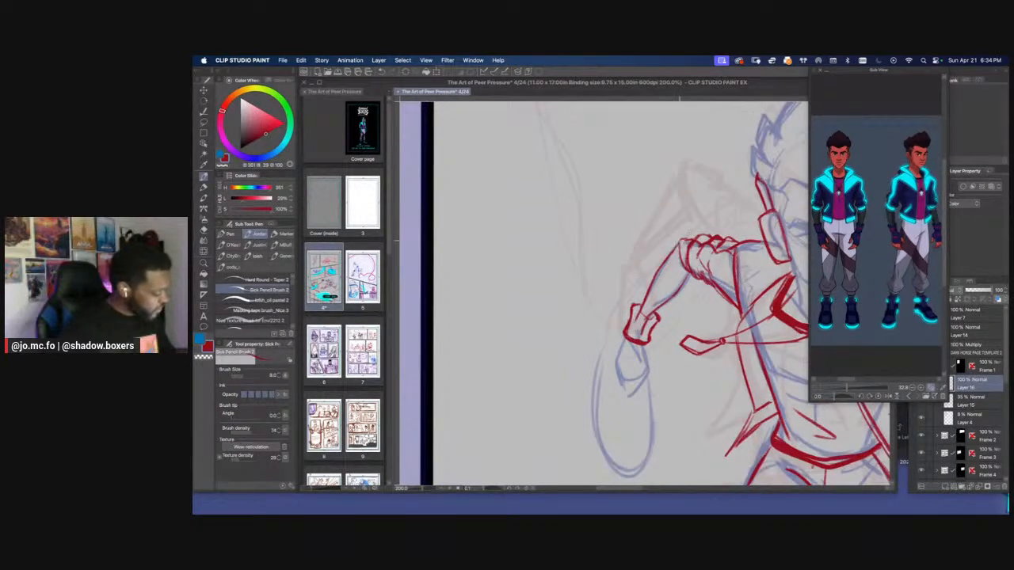
Check the running figure within the first panel and save the comic page
{"action": "key", "text": "super+minus"}
{"action": "key", "text": "super+minus"}
{"action": "key", "text": "super+minus"}
{"action": "key", "text": "super+minus"}
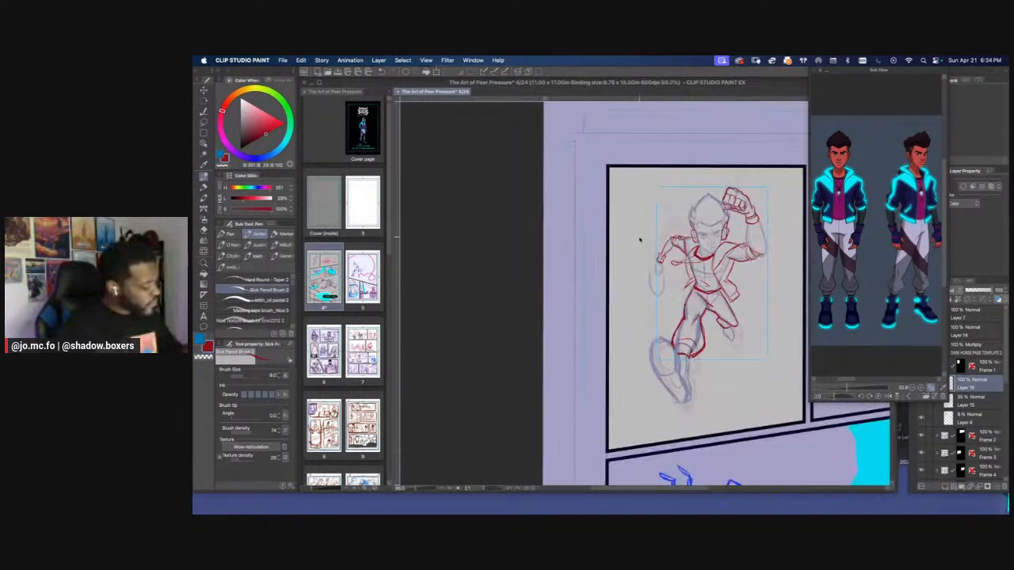
{"action": "key", "text": "super+equal"}
{"action": "key", "text": "super+equal"}
{"action": "key", "text": "super+equal"}
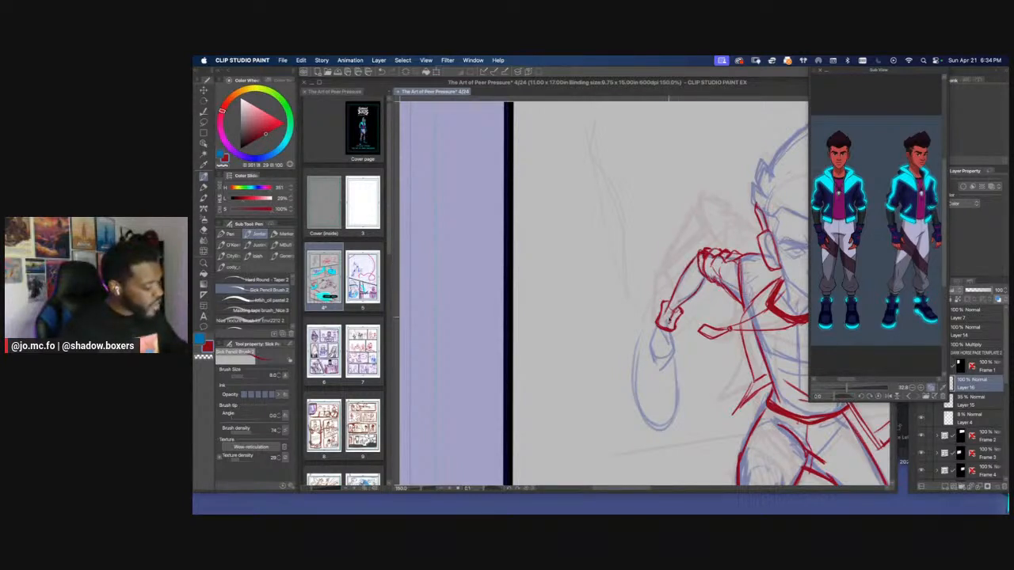
{"action": "scroll", "coordinate": [669, 318], "scroll_direction": "down", "scroll_amount": 1}
{"action": "key", "text": "super+s"}
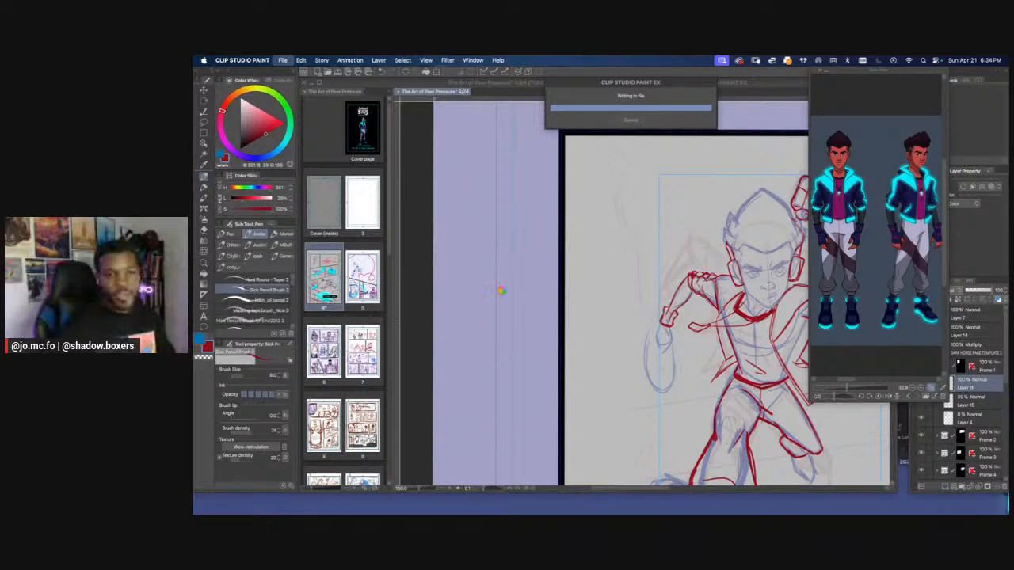
{"action": "scroll", "coordinate": [503, 293], "scroll_direction": "up", "scroll_amount": 2}
{"action": "left_click_drag", "start_coordinate": [536, 376], "coordinate": [528, 262]}
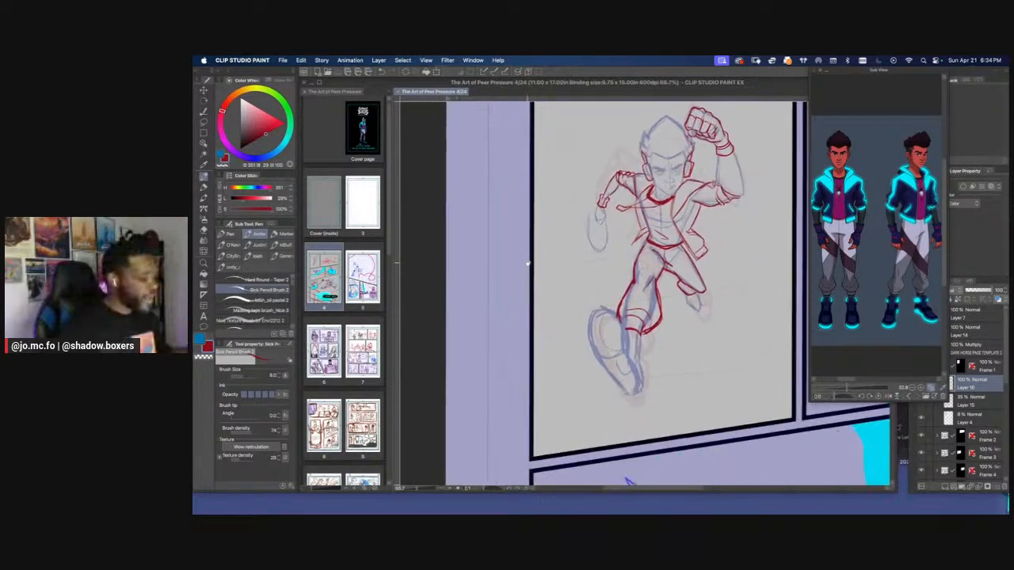
Draw a curved band across the front leg's upper thigh and fill it with hatching
{"action": "scroll", "coordinate": [548, 328], "scroll_direction": "up", "scroll_amount": 1}
{"action": "left_click_drag", "start_coordinate": [575, 335], "coordinate": [553, 342]}
{"action": "mouse_move", "coordinate": [685, 201]}
{"action": "left_mouse_down"}
{"action": "mouse_move", "coordinate": [652, 274]}
{"action": "mouse_move", "coordinate": [684, 320]}
{"action": "mouse_move", "coordinate": [649, 271]}
{"action": "mouse_move", "coordinate": [685, 320]}
{"action": "mouse_move", "coordinate": [636, 292]}
{"action": "mouse_move", "coordinate": [677, 331]}
{"action": "mouse_move", "coordinate": [632, 291]}
{"action": "mouse_move", "coordinate": [678, 333]}
{"action": "mouse_move", "coordinate": [646, 292]}
{"action": "left_mouse_up"}
{"action": "scroll", "coordinate": [660, 251], "scroll_direction": "up", "scroll_amount": 1}
{"action": "mouse_move", "coordinate": [686, 330]}
{"action": "left_mouse_down"}
{"action": "mouse_move", "coordinate": [652, 271]}
{"action": "mouse_move", "coordinate": [635, 278]}
{"action": "mouse_move", "coordinate": [627, 327]}
{"action": "mouse_move", "coordinate": [631, 318]}
{"action": "left_mouse_up"}
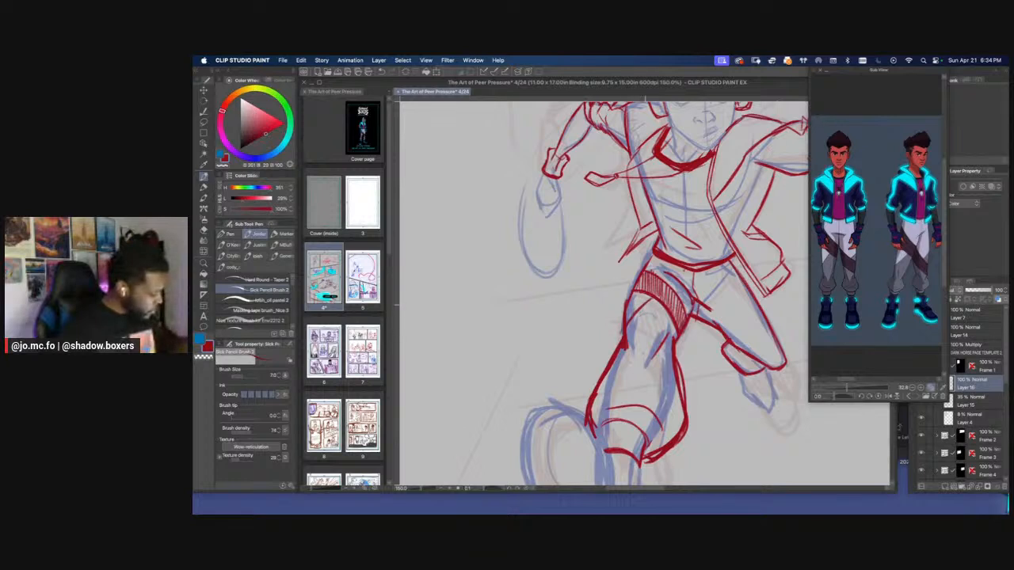
Draw a matching band across the rear leg above the knee and fill it with close diagonal hatching
{"action": "left_click_drag", "start_coordinate": [660, 287], "coordinate": [623, 283]}
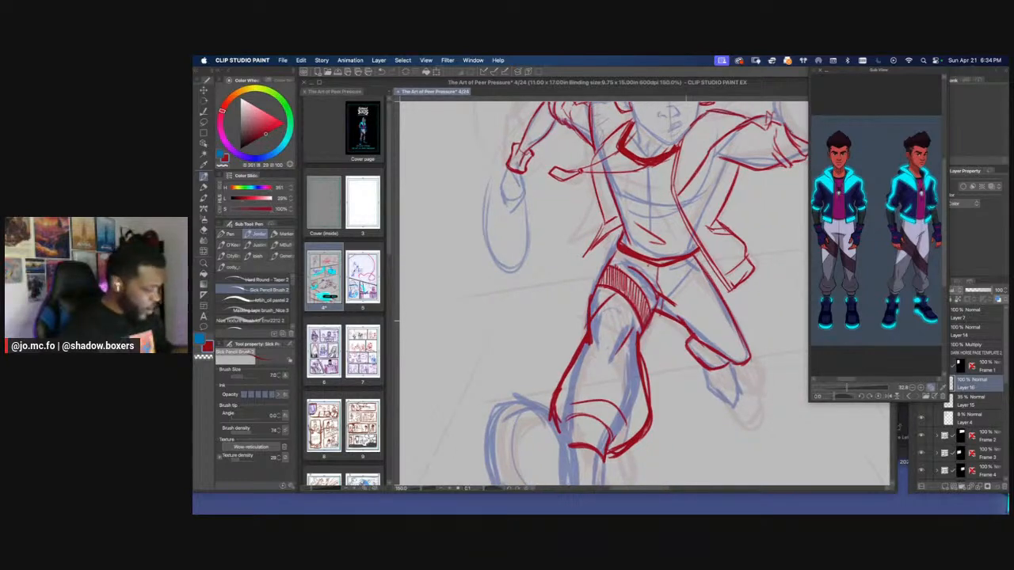
{"action": "left_click_drag", "start_coordinate": [686, 321], "coordinate": [731, 322]}
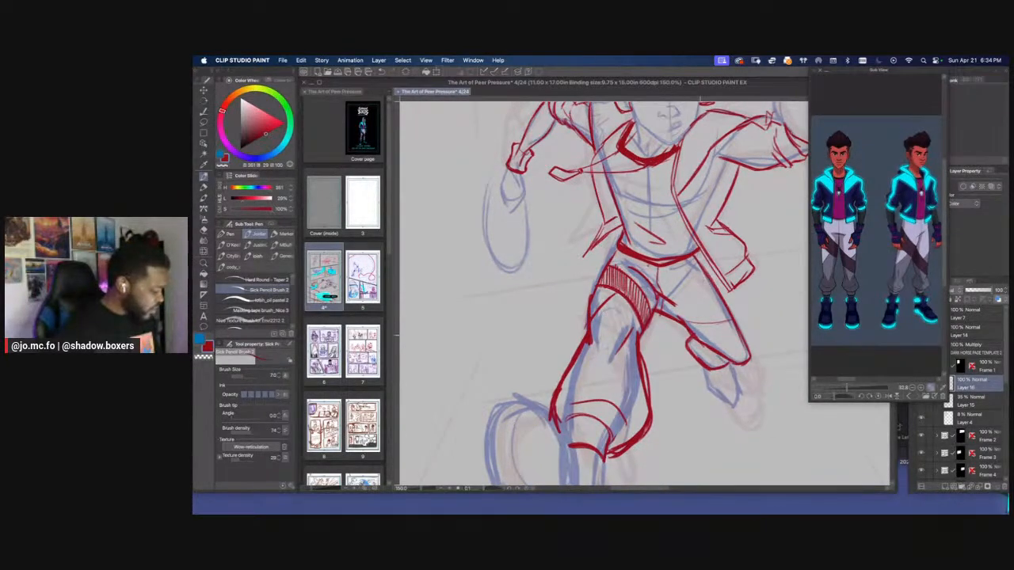
{"action": "mouse_move", "coordinate": [735, 346]}
{"action": "left_mouse_down"}
{"action": "mouse_move", "coordinate": [710, 345]}
{"action": "mouse_move", "coordinate": [744, 347]}
{"action": "left_mouse_up"}
{"action": "mouse_move", "coordinate": [743, 347]}
{"action": "left_mouse_down"}
{"action": "mouse_move", "coordinate": [706, 344]}
{"action": "mouse_move", "coordinate": [698, 323]}
{"action": "mouse_move", "coordinate": [718, 324]}
{"action": "left_mouse_up"}
{"action": "left_click_drag", "start_coordinate": [688, 321], "coordinate": [722, 324]}
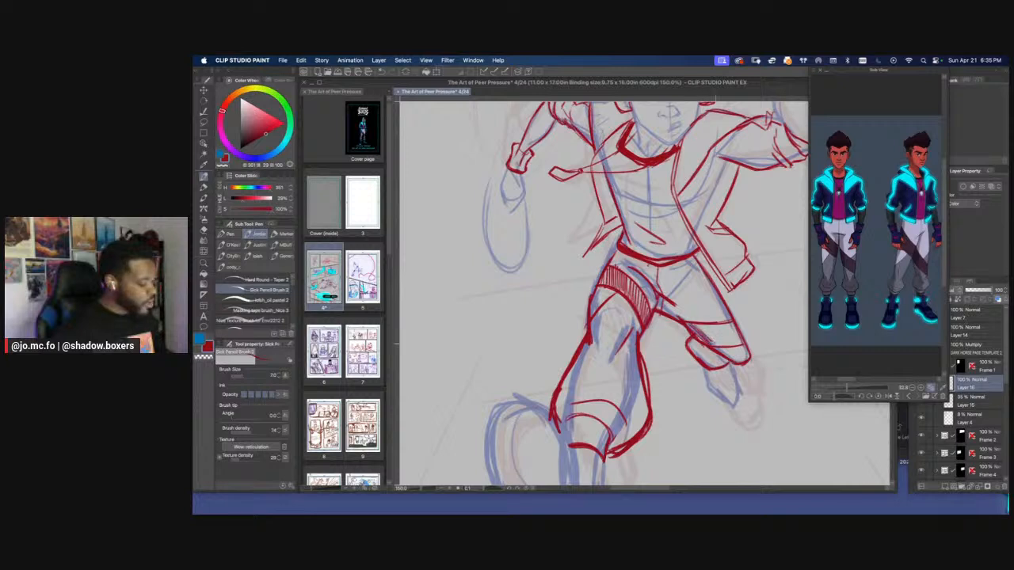
{"action": "left_click_drag", "start_coordinate": [696, 324], "coordinate": [718, 344]}
{"action": "left_click_drag", "start_coordinate": [699, 324], "coordinate": [724, 346]}
{"action": "left_click_drag", "start_coordinate": [707, 324], "coordinate": [731, 347]}
{"action": "left_click_drag", "start_coordinate": [713, 324], "coordinate": [735, 346]}
{"action": "mouse_move", "coordinate": [722, 324]}
{"action": "left_mouse_down"}
{"action": "mouse_move", "coordinate": [743, 343]}
{"action": "mouse_move", "coordinate": [717, 346]}
{"action": "left_mouse_up"}
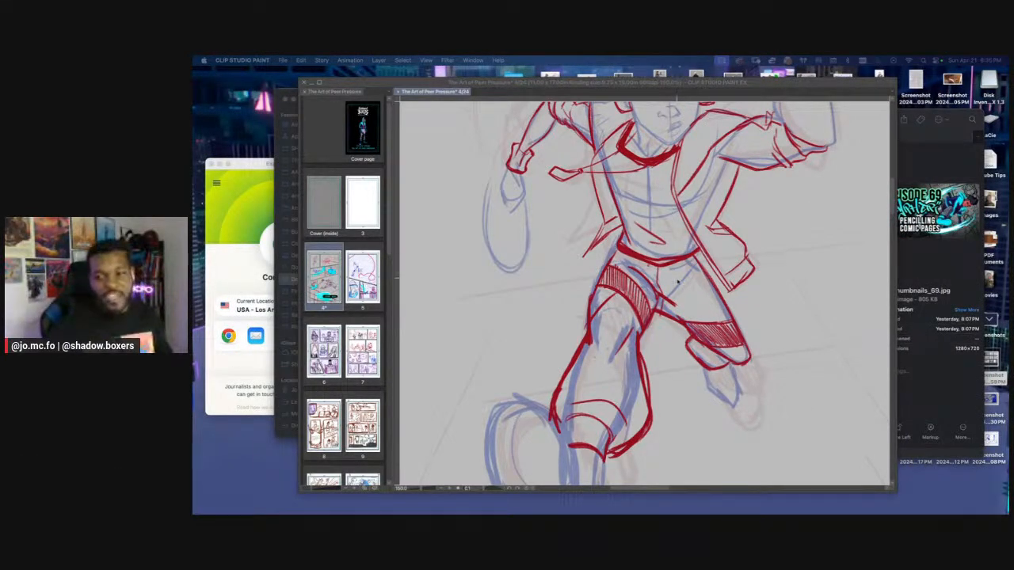
Erase and redraw the upper end of the open jacket's side edge, just below the raised arm
{"action": "left_click", "coordinate": [691, 370]}
{"action": "left_click_drag", "start_coordinate": [691, 370], "coordinate": [673, 412]}
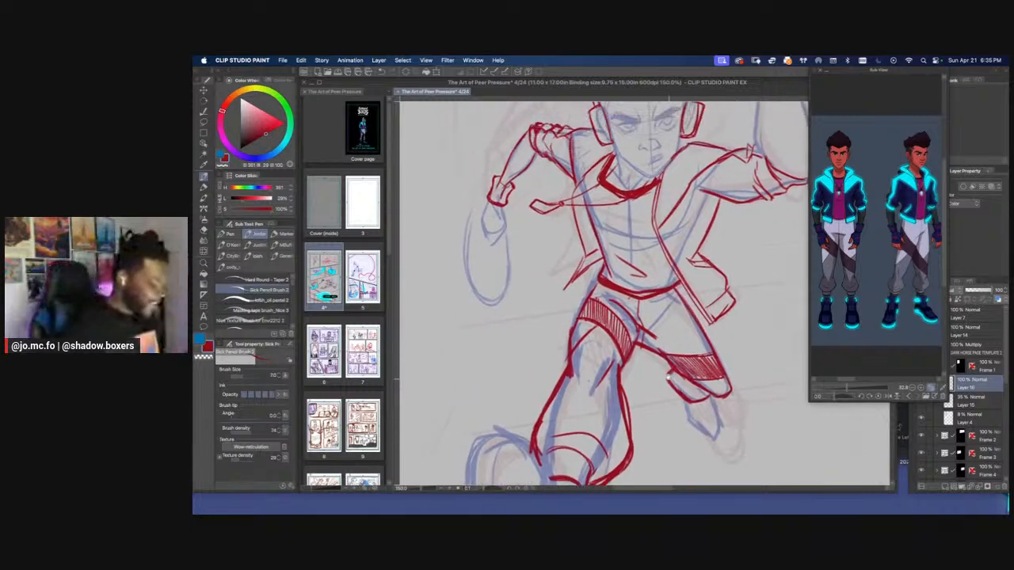
{"action": "left_click_drag", "start_coordinate": [573, 206], "coordinate": [563, 318]}
{"action": "key", "text": "super+minus"}
{"action": "key", "text": "super+plus"}
{"action": "key", "text": "e"}
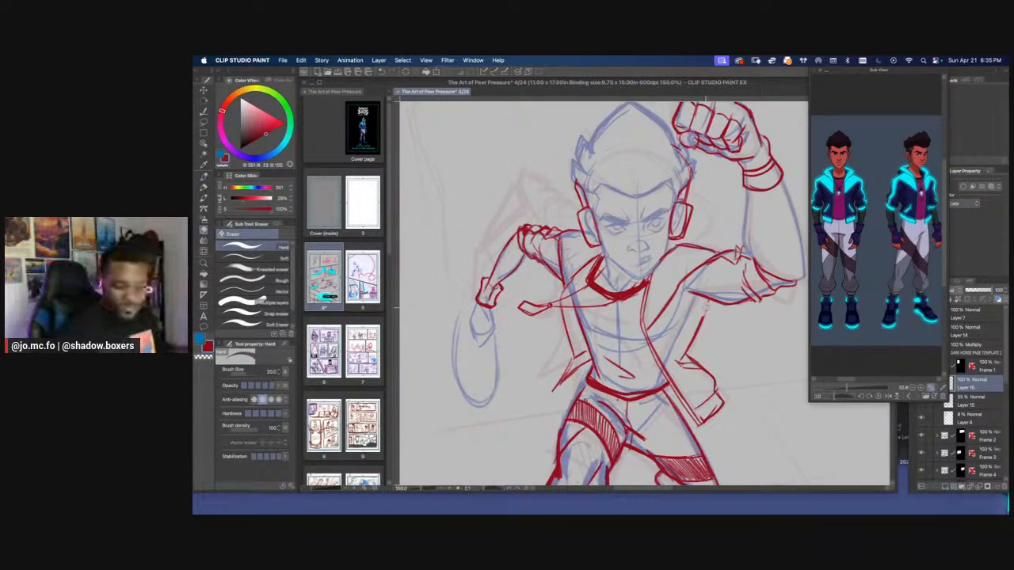
{"action": "key", "text": "p"}
{"action": "mouse_move", "coordinate": [700, 299]}
{"action": "left_mouse_down"}
{"action": "mouse_move", "coordinate": [684, 354]}
{"action": "mouse_move", "coordinate": [698, 314]}
{"action": "left_mouse_up"}
{"action": "key", "text": "super+minus"}
{"action": "key", "text": "super+minus"}
{"action": "key", "text": "super+plus"}
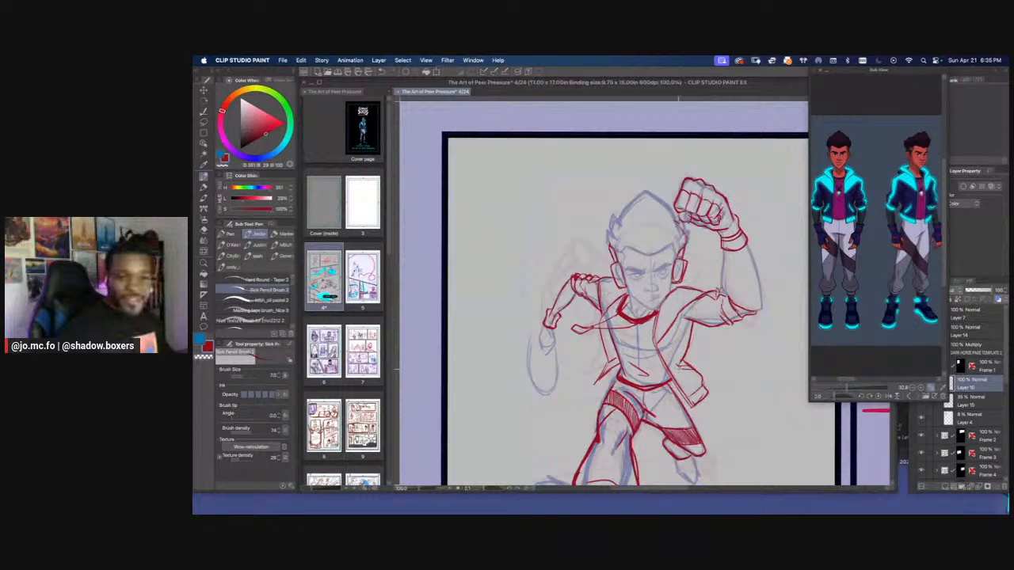
Draw the flaring jacket collar between the headphone and raised arm, erasing and reshaping its upper curve into a narrower point
{"action": "key", "text": "super+plus"}
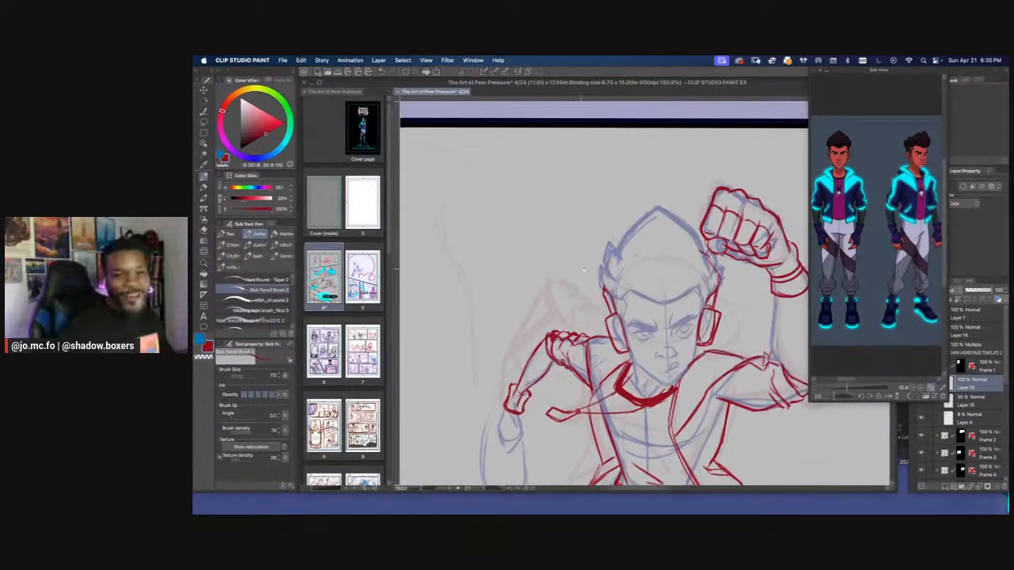
{"action": "mouse_move", "coordinate": [717, 345]}
{"action": "left_mouse_down"}
{"action": "mouse_move", "coordinate": [726, 271]}
{"action": "mouse_move", "coordinate": [747, 318]}
{"action": "left_mouse_up"}
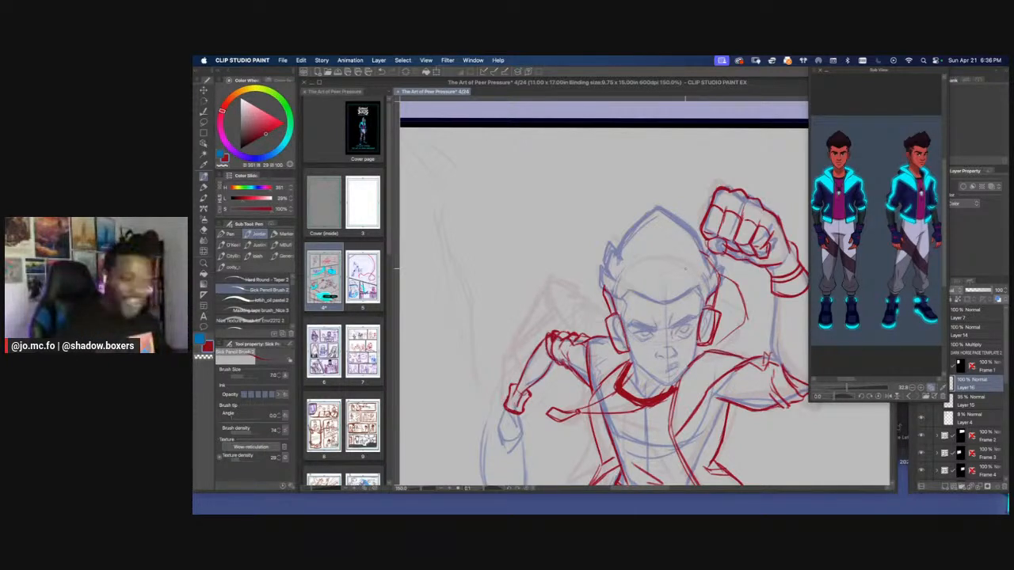
{"action": "scroll", "coordinate": [684, 269], "scroll_direction": "down", "scroll_amount": 4}
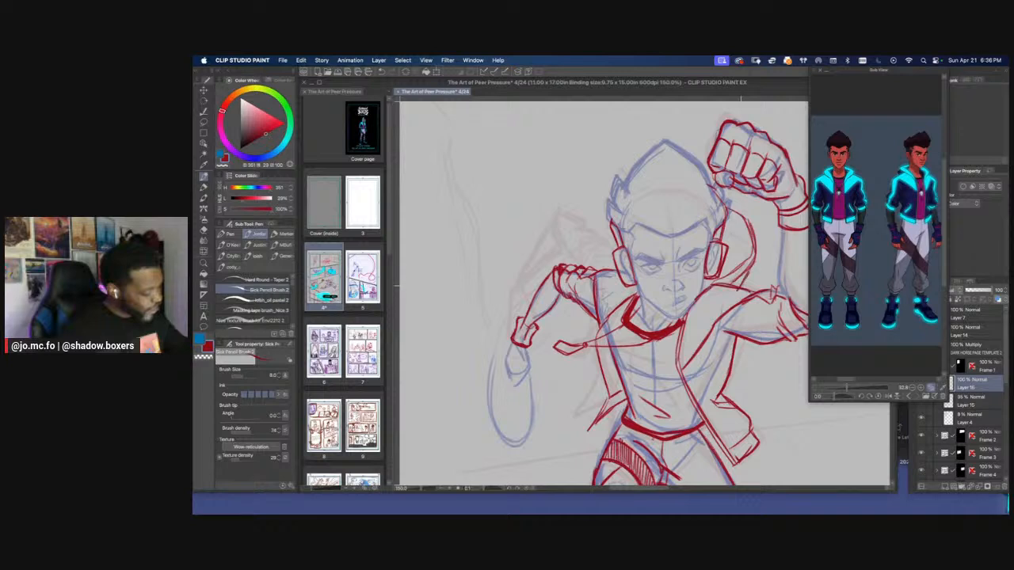
{"action": "mouse_move", "coordinate": [755, 257]}
{"action": "left_mouse_down"}
{"action": "mouse_move", "coordinate": [751, 228]}
{"action": "mouse_move", "coordinate": [725, 207]}
{"action": "mouse_move", "coordinate": [748, 219]}
{"action": "left_mouse_up"}
{"action": "key", "text": "e"}
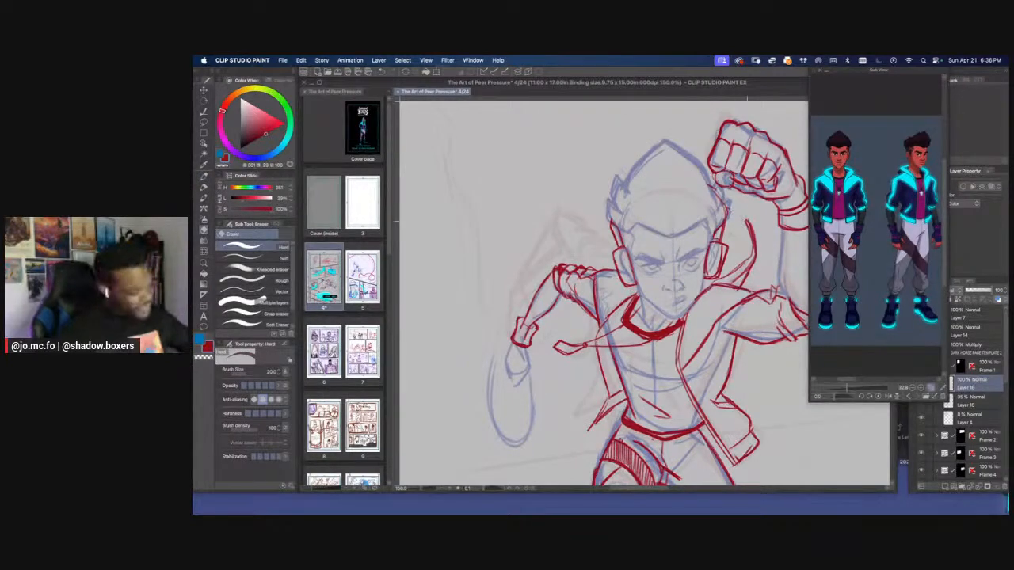
{"action": "key", "text": "p"}
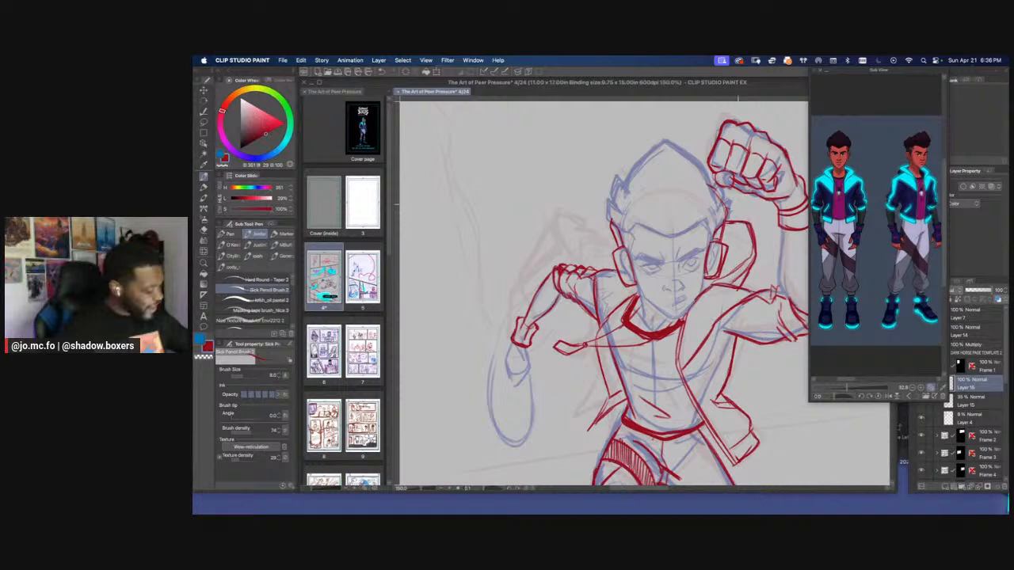
{"action": "key", "text": "super+z"}
{"action": "key", "text": "super+z"}
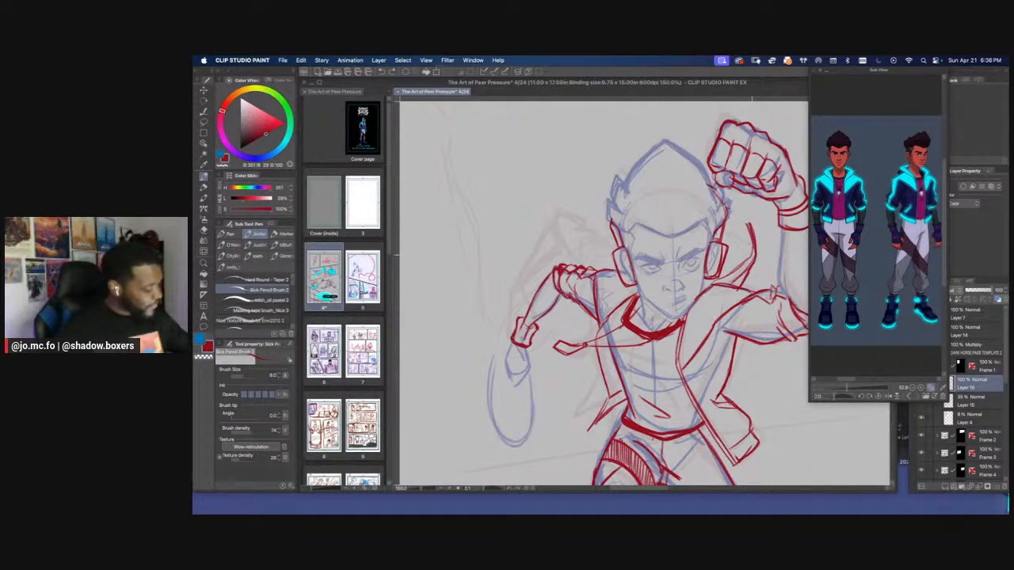
{"action": "key", "text": "e"}
{"action": "mouse_move", "coordinate": [738, 219]}
{"action": "left_mouse_down"}
{"action": "mouse_move", "coordinate": [758, 249]}
{"action": "mouse_move", "coordinate": [764, 214]}
{"action": "mouse_move", "coordinate": [759, 258]}
{"action": "mouse_move", "coordinate": [750, 208]}
{"action": "mouse_move", "coordinate": [731, 234]}
{"action": "mouse_move", "coordinate": [760, 209]}
{"action": "mouse_move", "coordinate": [724, 237]}
{"action": "mouse_move", "coordinate": [737, 240]}
{"action": "left_mouse_up"}
{"action": "key", "text": "p"}
{"action": "scroll", "coordinate": [734, 226], "scroll_direction": "down", "scroll_amount": 3}
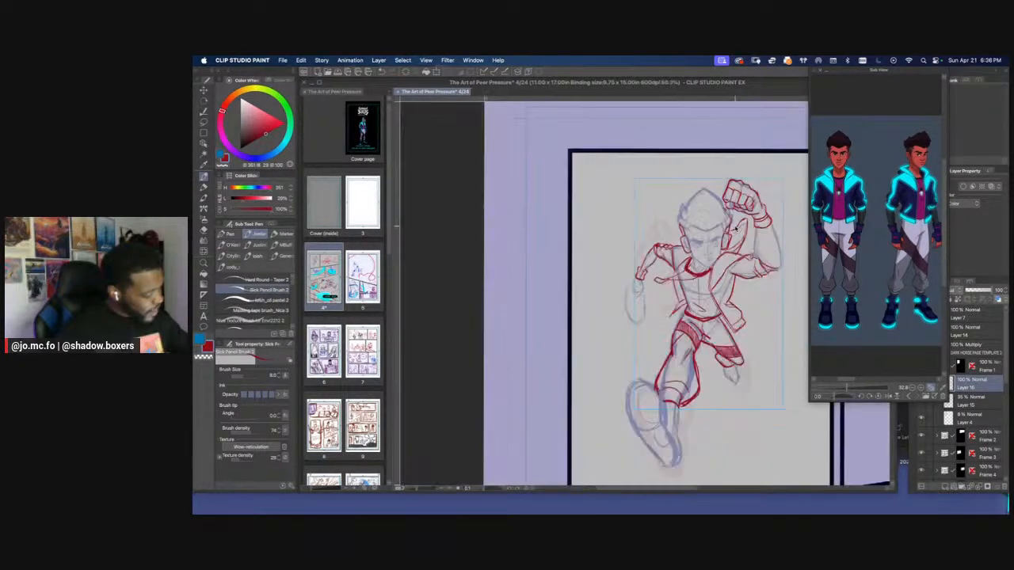
Draw the raised forearm's inner and outer contours from the wrist band down to the elbow
{"action": "scroll", "coordinate": [734, 226], "scroll_direction": "up", "scroll_amount": 2}
{"action": "scroll", "coordinate": [586, 250], "scroll_direction": "up", "scroll_amount": 1}
{"action": "scroll", "coordinate": [586, 250], "scroll_direction": "down", "scroll_amount": 2}
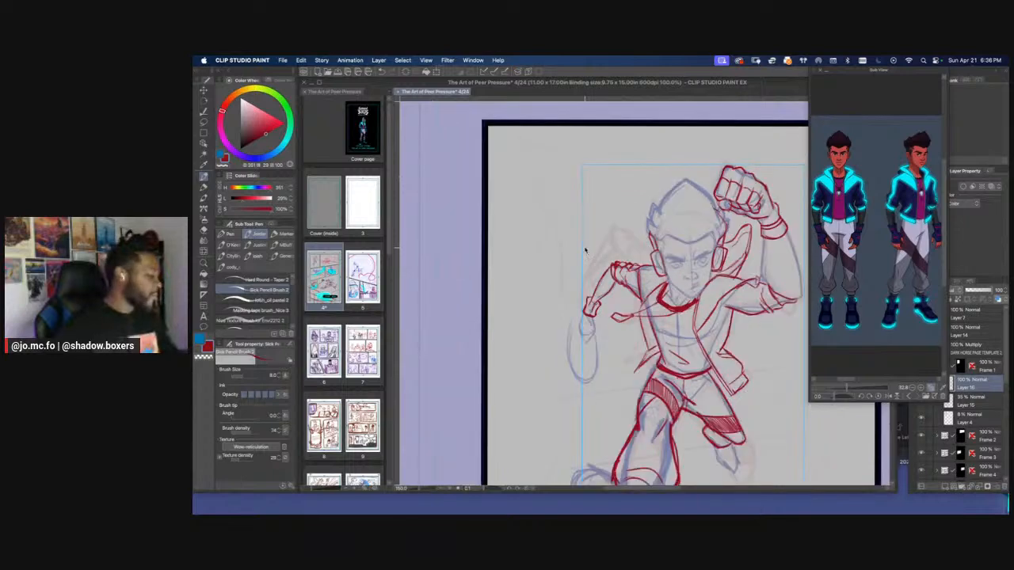
{"action": "left_click_drag", "start_coordinate": [571, 299], "coordinate": [576, 237]}
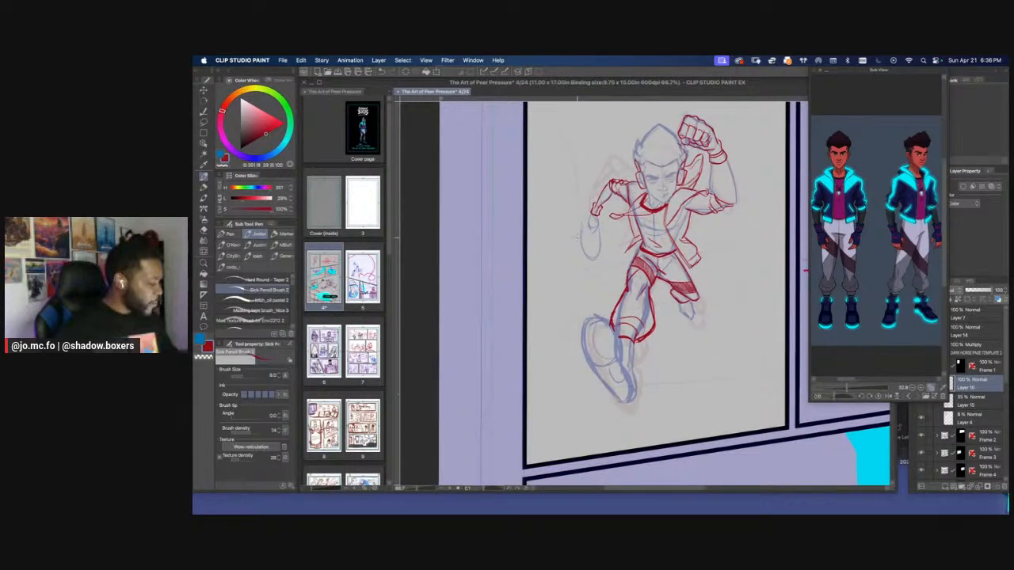
{"action": "scroll", "coordinate": [578, 237], "scroll_direction": "up", "scroll_amount": 1}
{"action": "left_click_drag", "start_coordinate": [785, 145], "coordinate": [669, 273]}
{"action": "scroll", "coordinate": [712, 254], "scroll_direction": "up", "scroll_amount": 1}
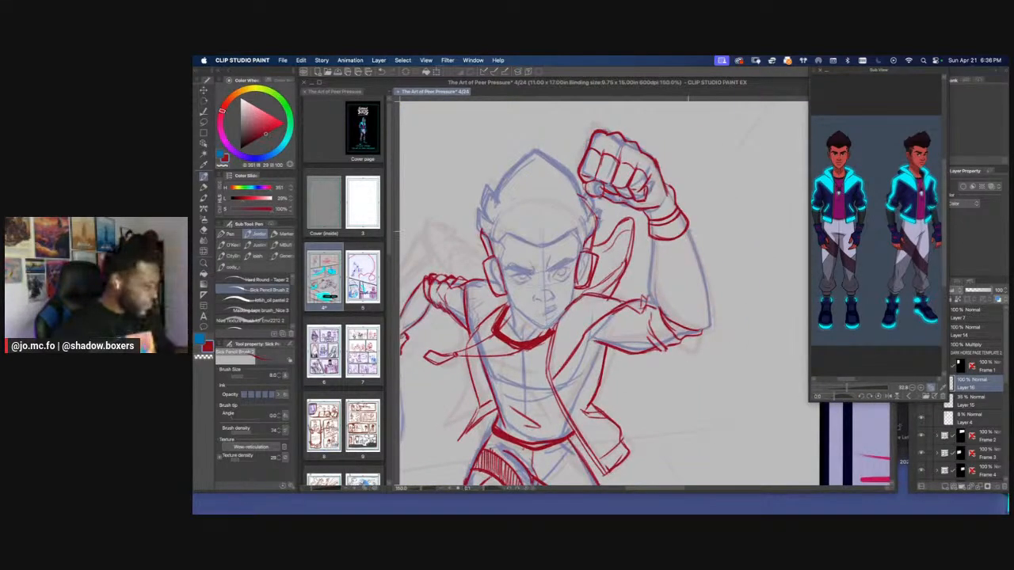
{"action": "mouse_move", "coordinate": [688, 231]}
{"action": "left_mouse_down"}
{"action": "mouse_move", "coordinate": [712, 316]}
{"action": "mouse_move", "coordinate": [704, 332]}
{"action": "left_mouse_up"}
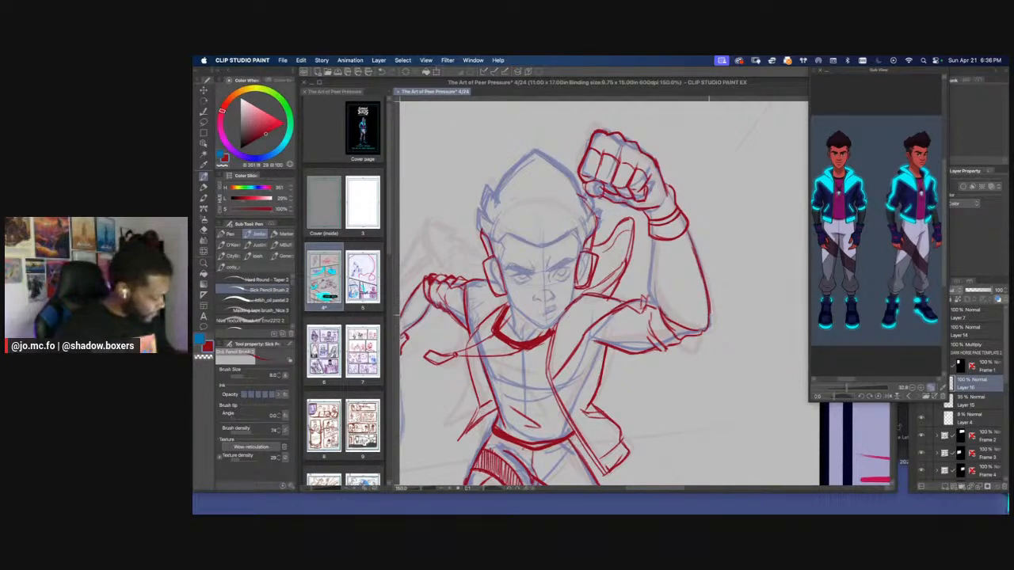
{"action": "mouse_move", "coordinate": [658, 309]}
{"action": "left_mouse_down"}
{"action": "mouse_move", "coordinate": [654, 266]}
{"action": "mouse_move", "coordinate": [666, 316]}
{"action": "mouse_move", "coordinate": [656, 293]}
{"action": "left_mouse_up"}
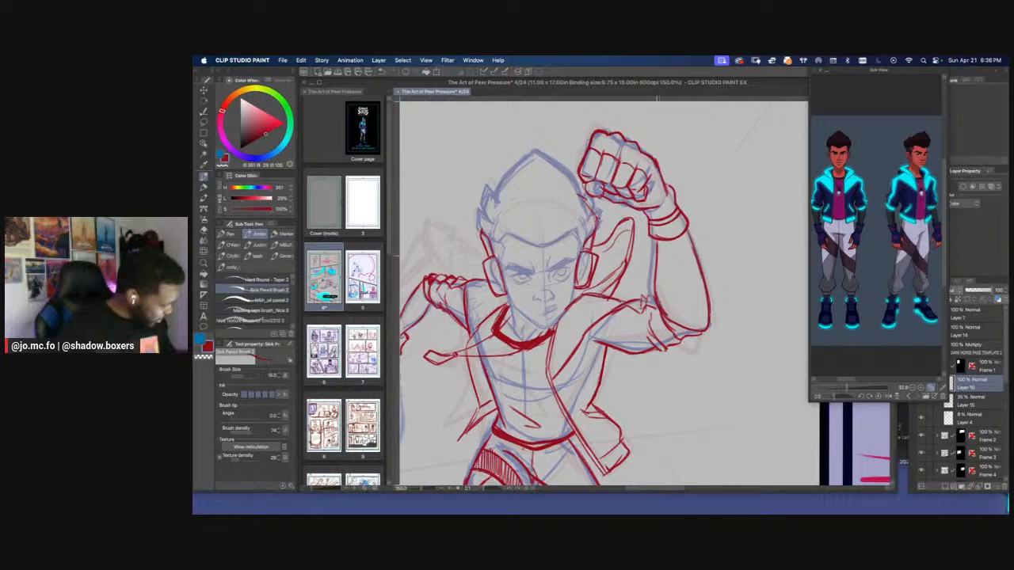
{"action": "mouse_move", "coordinate": [654, 255]}
{"action": "left_mouse_down"}
{"action": "mouse_move", "coordinate": [670, 321]}
{"action": "mouse_move", "coordinate": [654, 266]}
{"action": "left_mouse_up"}
{"action": "left_click_drag", "start_coordinate": [653, 306], "coordinate": [676, 327]}
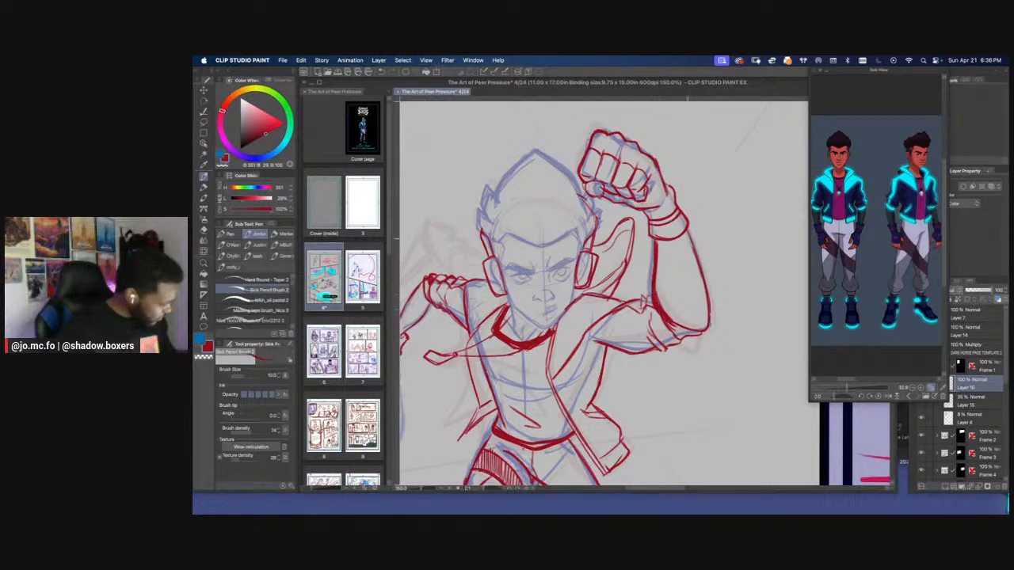
{"action": "mouse_move", "coordinate": [687, 238]}
{"action": "left_mouse_down"}
{"action": "mouse_move", "coordinate": [708, 317]}
{"action": "mouse_move", "coordinate": [696, 333]}
{"action": "left_mouse_up"}
{"action": "key", "text": "super+minus"}
{"action": "key", "text": "super+minus"}
{"action": "key", "text": "super+minus"}
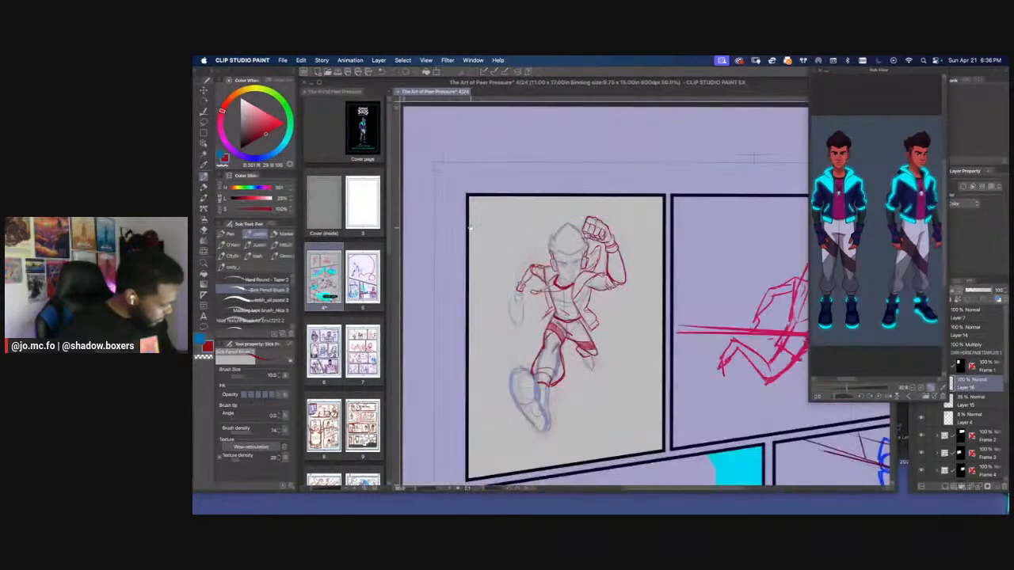
{"action": "left_click_drag", "start_coordinate": [469, 227], "coordinate": [523, 210]}
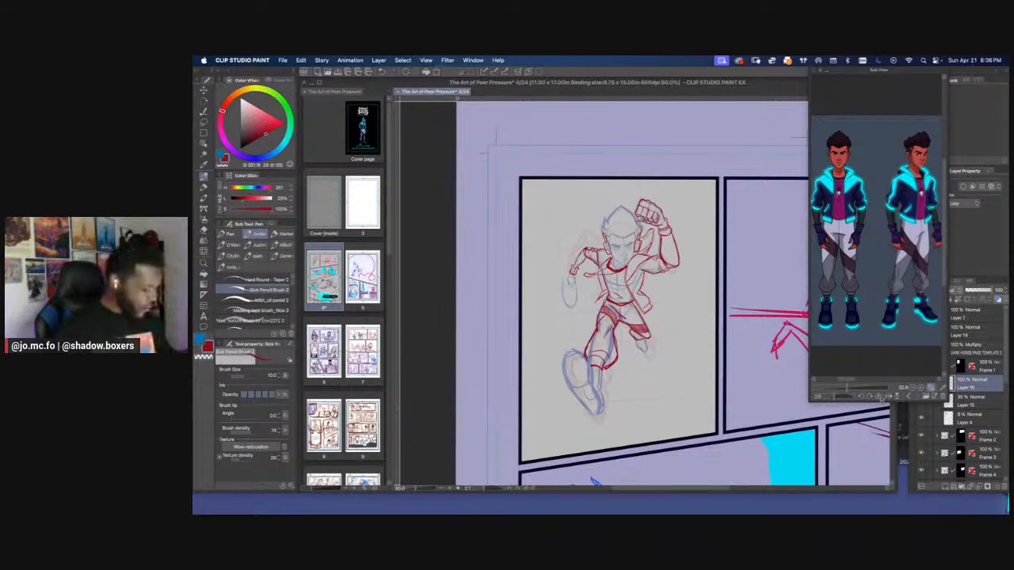
Shorten the character reference window and toggle the blue sketch layer's visibility to compare it with the red pencils
{"action": "left_click_drag", "start_coordinate": [881, 400], "coordinate": [882, 336]}
{"action": "left_click", "coordinate": [921, 404]}
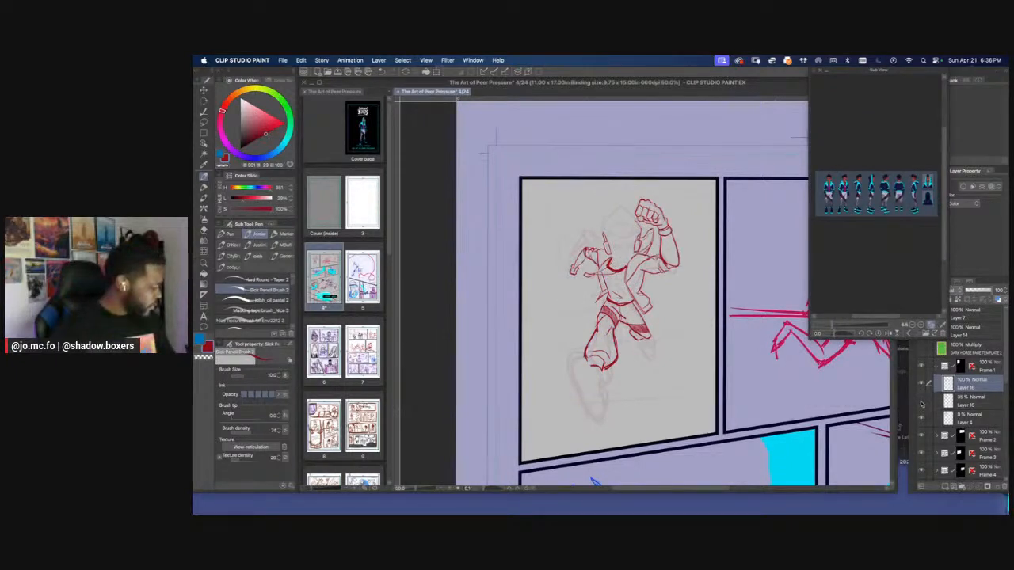
{"action": "left_click", "coordinate": [921, 404]}
{"action": "left_click", "coordinate": [921, 404]}
{"action": "left_click", "coordinate": [921, 404]}
{"action": "left_click", "coordinate": [921, 404]}
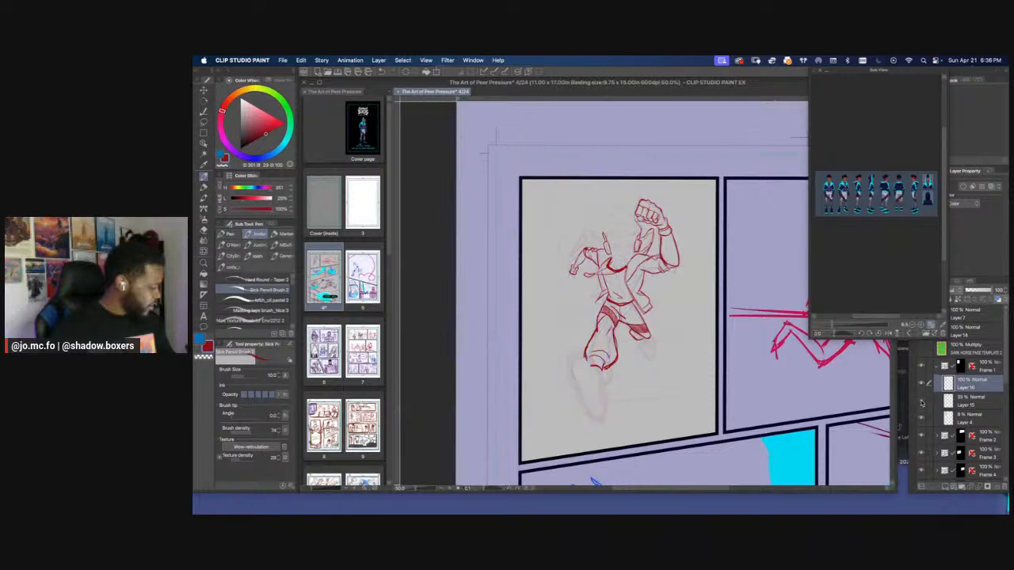
{"action": "left_click", "coordinate": [921, 404]}
{"action": "left_click", "coordinate": [921, 404]}
{"action": "left_click", "coordinate": [921, 404]}
Trace the V-shaped line across the running figure's forehead in red, covering both sides of the centre point
{"action": "key", "text": "super+equal"}
{"action": "key", "text": "super+equal"}
{"action": "key", "text": "super+equal"}
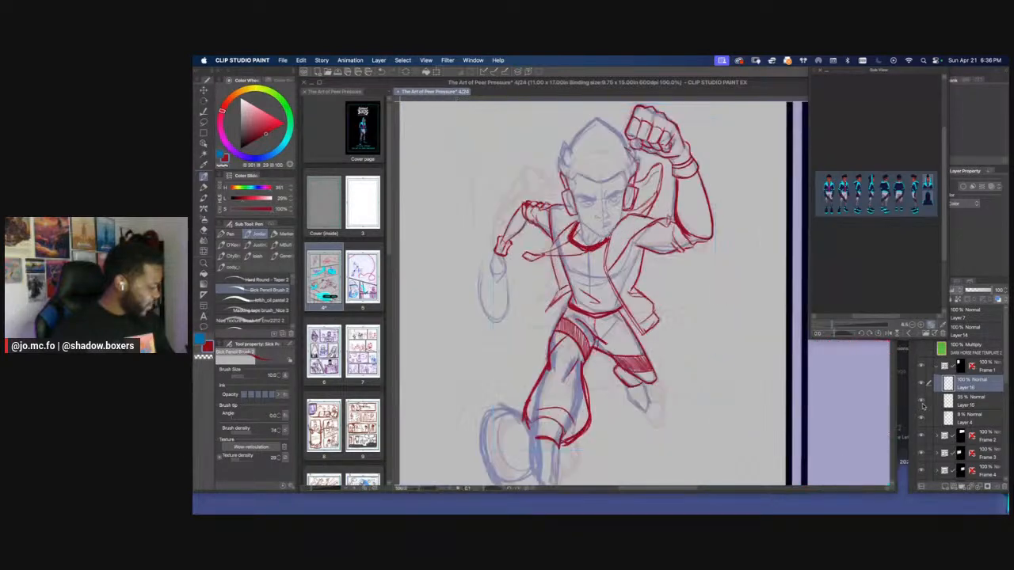
{"action": "left_click_drag", "start_coordinate": [551, 213], "coordinate": [637, 333]}
{"action": "key", "text": "super+equal"}
{"action": "key", "text": "super+equal"}
{"action": "mouse_move", "coordinate": [750, 283]}
{"action": "left_mouse_down"}
{"action": "mouse_move", "coordinate": [707, 263]}
{"action": "mouse_move", "coordinate": [646, 310]}
{"action": "left_mouse_up"}
{"action": "key", "text": "super+equal"}
{"action": "key", "text": "super+equal"}
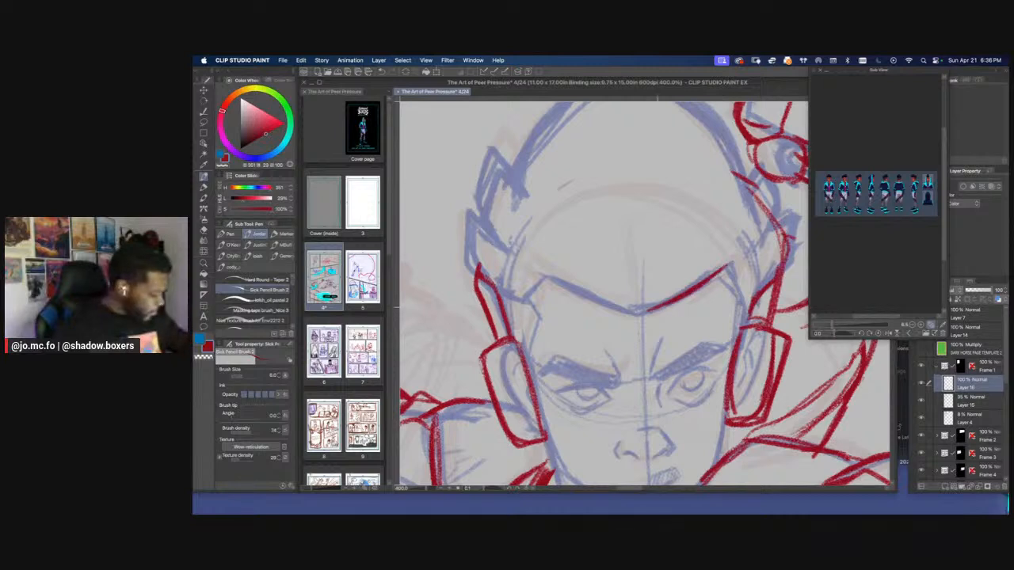
{"action": "left_click_drag", "start_coordinate": [545, 274], "coordinate": [640, 312]}
{"action": "mouse_move", "coordinate": [599, 310]}
{"action": "left_mouse_down"}
{"action": "mouse_move", "coordinate": [594, 235]}
{"action": "mouse_move", "coordinate": [606, 232]}
{"action": "left_mouse_up"}
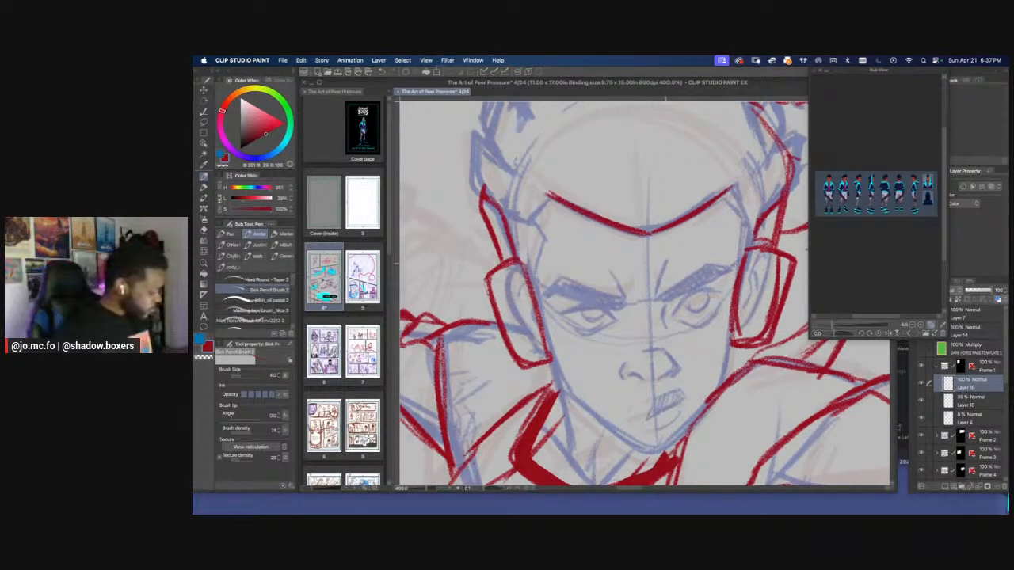
Draw a frown crease above the inner eyebrow and enlarge the reference image on the front-facing character
{"action": "left_click_drag", "start_coordinate": [667, 259], "coordinate": [659, 291]}
{"action": "left_click_drag", "start_coordinate": [832, 325], "coordinate": [848, 326]}
{"action": "mouse_move", "coordinate": [828, 245]}
{"action": "left_mouse_down"}
{"action": "mouse_move", "coordinate": [955, 334]}
{"action": "mouse_move", "coordinate": [938, 272]}
{"action": "left_mouse_up"}
{"action": "left_click_drag", "start_coordinate": [837, 276], "coordinate": [924, 273]}
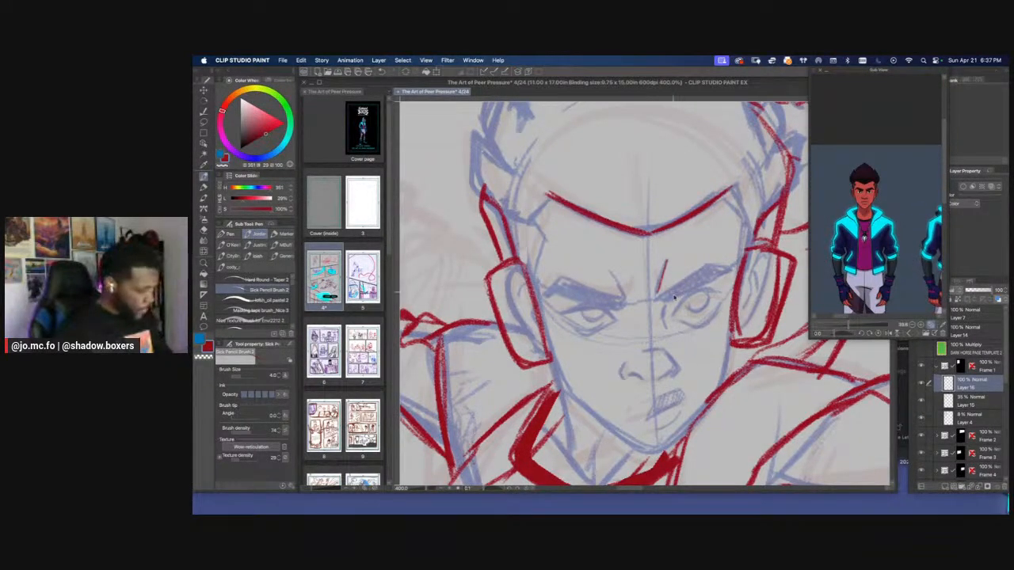
Outline the angled eyebrow on the running figure's raised-arm side in red and fill it in
{"action": "left_click_drag", "start_coordinate": [665, 295], "coordinate": [657, 304]}
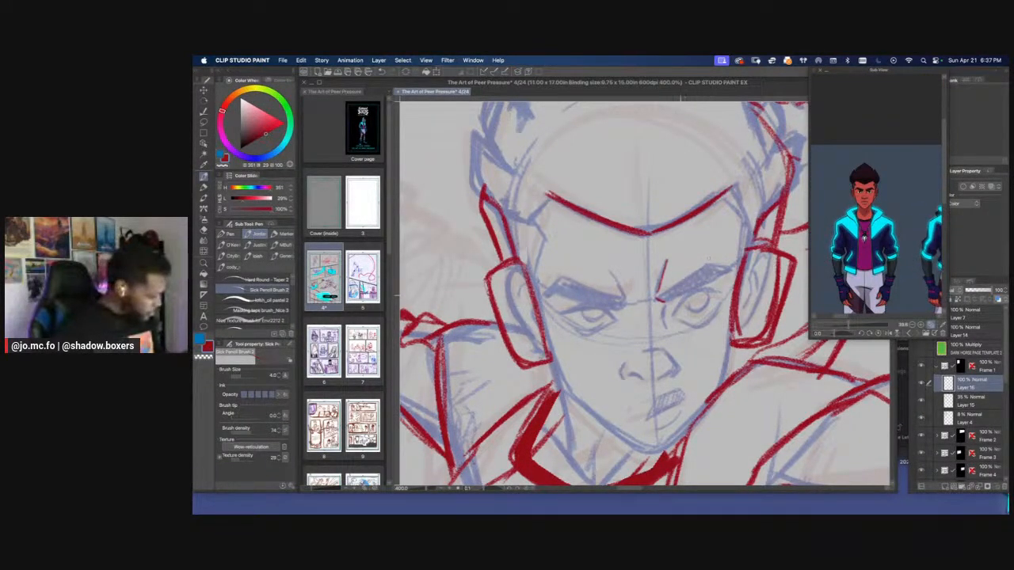
{"action": "mouse_move", "coordinate": [719, 275]}
{"action": "left_mouse_down"}
{"action": "mouse_move", "coordinate": [664, 302]}
{"action": "mouse_move", "coordinate": [730, 269]}
{"action": "left_mouse_up"}
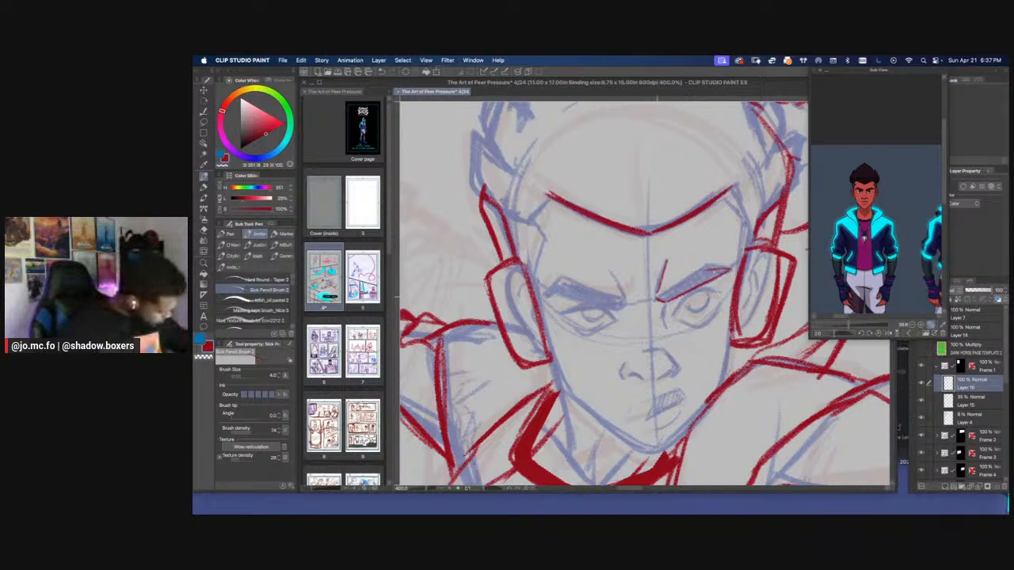
{"action": "mouse_move", "coordinate": [658, 297]}
{"action": "left_mouse_down"}
{"action": "mouse_move", "coordinate": [708, 264]}
{"action": "mouse_move", "coordinate": [727, 270]}
{"action": "mouse_move", "coordinate": [703, 269]}
{"action": "left_mouse_up"}
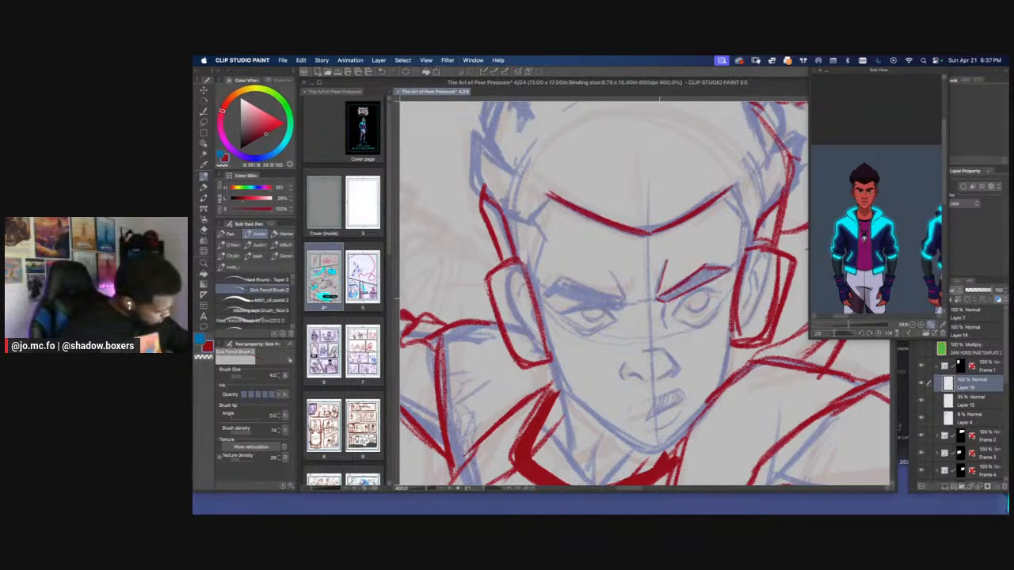
{"action": "left_click_drag", "start_coordinate": [660, 301], "coordinate": [724, 270]}
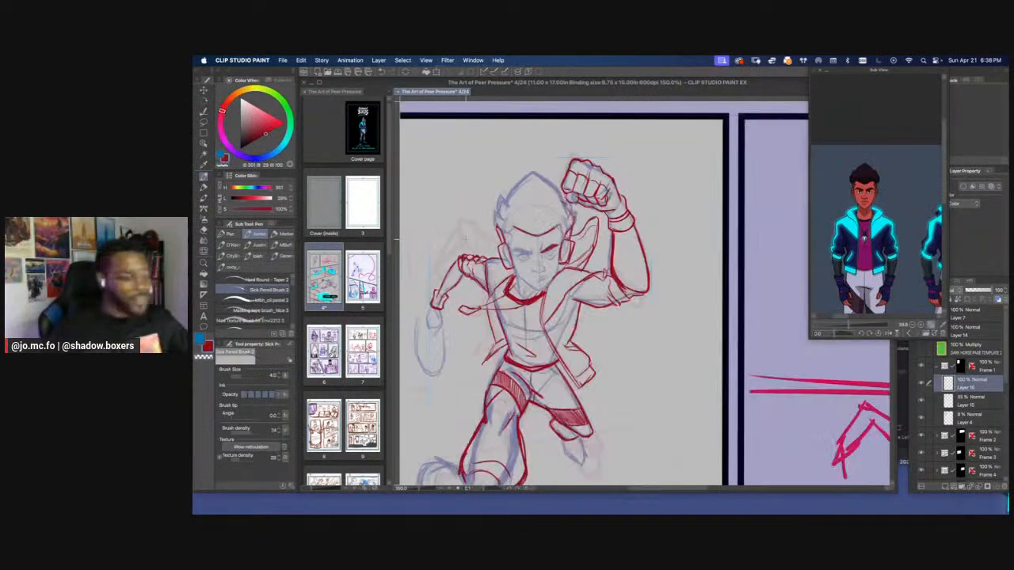
Lasso the jacket's raised collar flap beside the head and move it across to the empty area opposite the raised fist
{"action": "scroll", "coordinate": [500, 237], "scroll_direction": "down", "scroll_amount": 5}
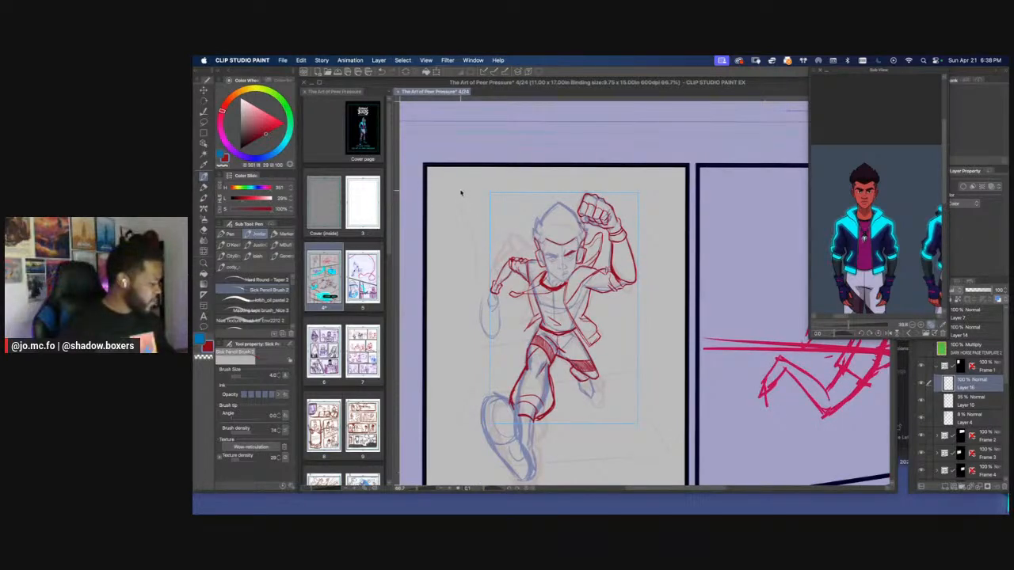
{"action": "scroll", "coordinate": [462, 193], "scroll_direction": "up", "scroll_amount": 1}
{"action": "scroll", "coordinate": [643, 237], "scroll_direction": "up", "scroll_amount": 1}
{"action": "key", "text": "m"}
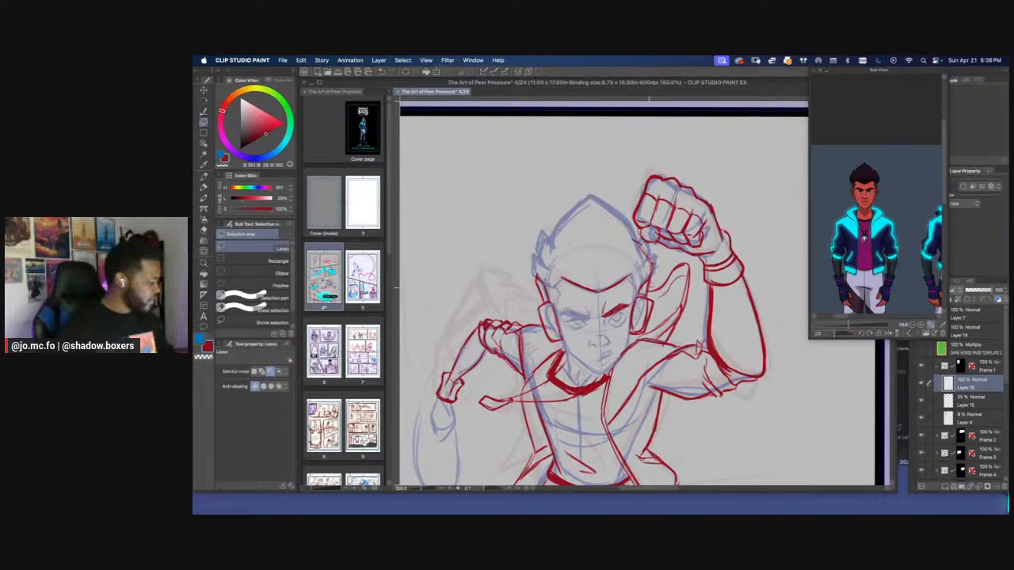
{"action": "mouse_move", "coordinate": [648, 329]}
{"action": "left_mouse_down"}
{"action": "mouse_move", "coordinate": [639, 335]}
{"action": "mouse_move", "coordinate": [649, 342]}
{"action": "mouse_move", "coordinate": [698, 275]}
{"action": "mouse_move", "coordinate": [648, 260]}
{"action": "left_mouse_up"}
{"action": "key", "text": "super+t"}
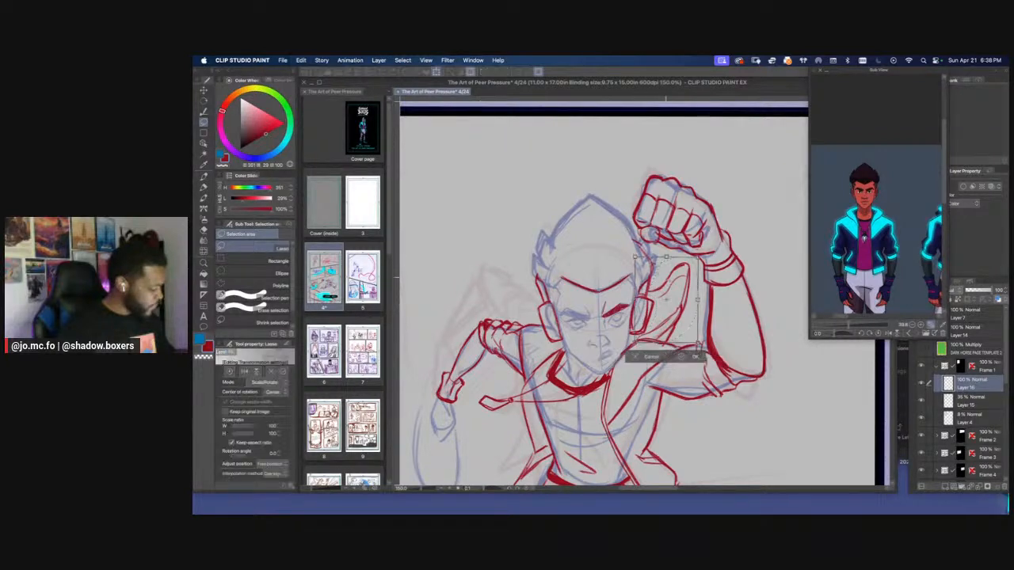
{"action": "left_click_drag", "start_coordinate": [666, 301], "coordinate": [481, 236]}
{"action": "left_click_drag", "start_coordinate": [481, 236], "coordinate": [552, 239]}
Flip the collar flap horizontally, place it behind the lowered-arm shoulder against the head, and apply the transformation
{"action": "left_click", "coordinate": [301, 60]}
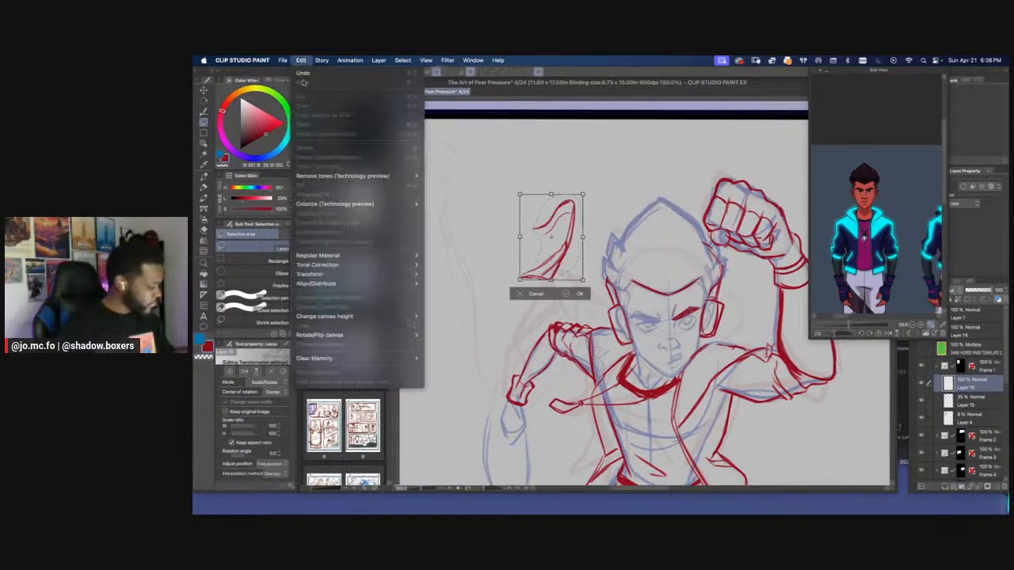
{"action": "mouse_move", "coordinate": [385, 274]}
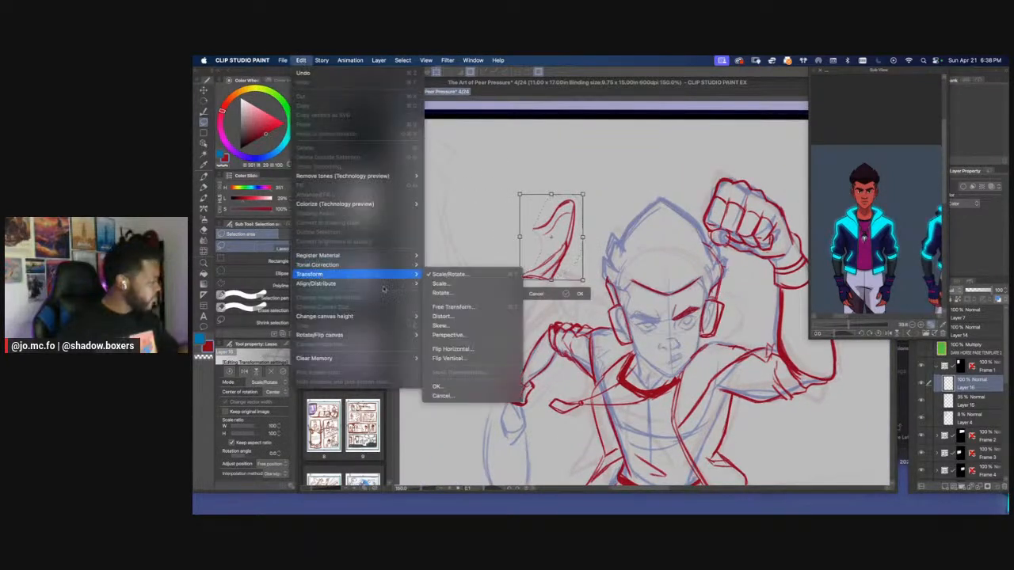
{"action": "left_click", "coordinate": [450, 348]}
{"action": "mouse_move", "coordinate": [552, 235]}
{"action": "left_mouse_down"}
{"action": "mouse_move", "coordinate": [580, 273]}
{"action": "mouse_move", "coordinate": [584, 285]}
{"action": "mouse_move", "coordinate": [571, 292]}
{"action": "left_mouse_up"}
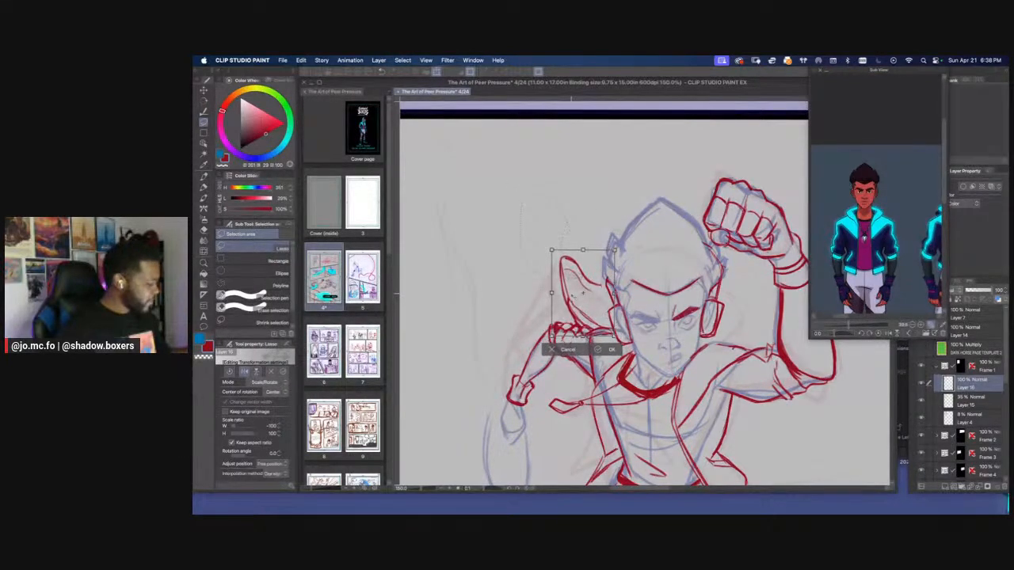
{"action": "key", "text": "super+minus"}
{"action": "left_click_drag", "start_coordinate": [479, 242], "coordinate": [513, 219]}
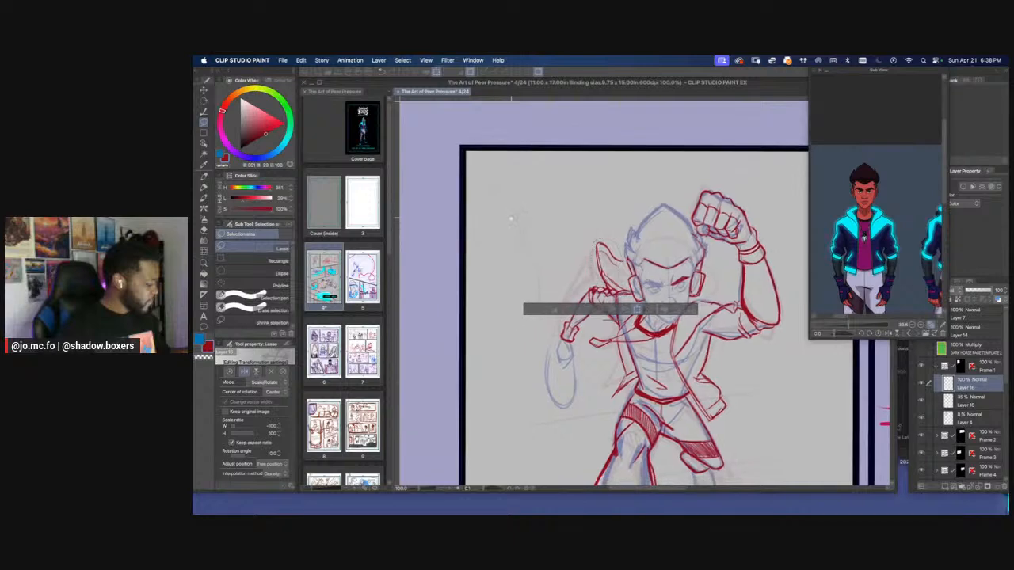
{"action": "key", "text": "Return"}
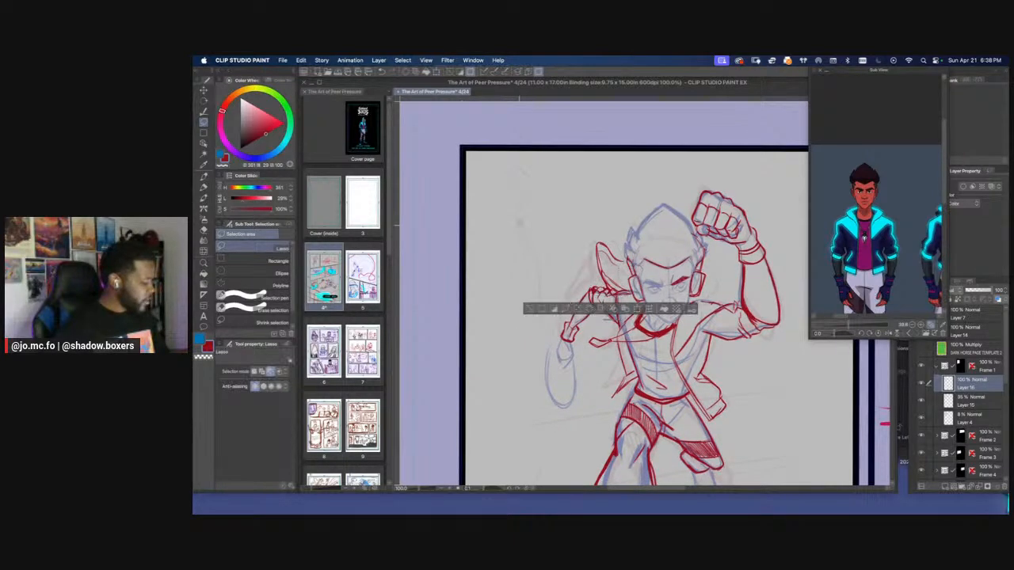
Deselect the flap and redraw the jacket's shoulder and front edges on the raised-arm side with a thicker pencil
{"action": "scroll", "coordinate": [518, 224], "scroll_direction": "up", "scroll_amount": 2}
{"action": "key", "text": "super+d"}
{"action": "key", "text": "r"}
{"action": "left_click_drag", "start_coordinate": [518, 224], "coordinate": [586, 160]}
{"action": "key", "text": "super+plus"}
{"action": "left_click_drag", "start_coordinate": [697, 356], "coordinate": [599, 233]}
{"action": "key", "text": "p"}
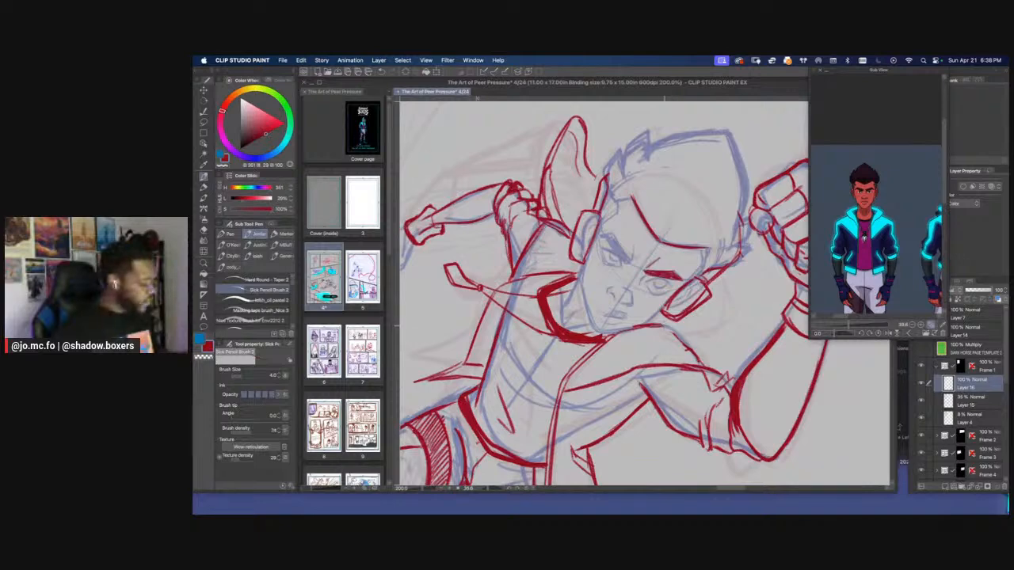
{"action": "left_click_drag", "start_coordinate": [662, 324], "coordinate": [704, 368]}
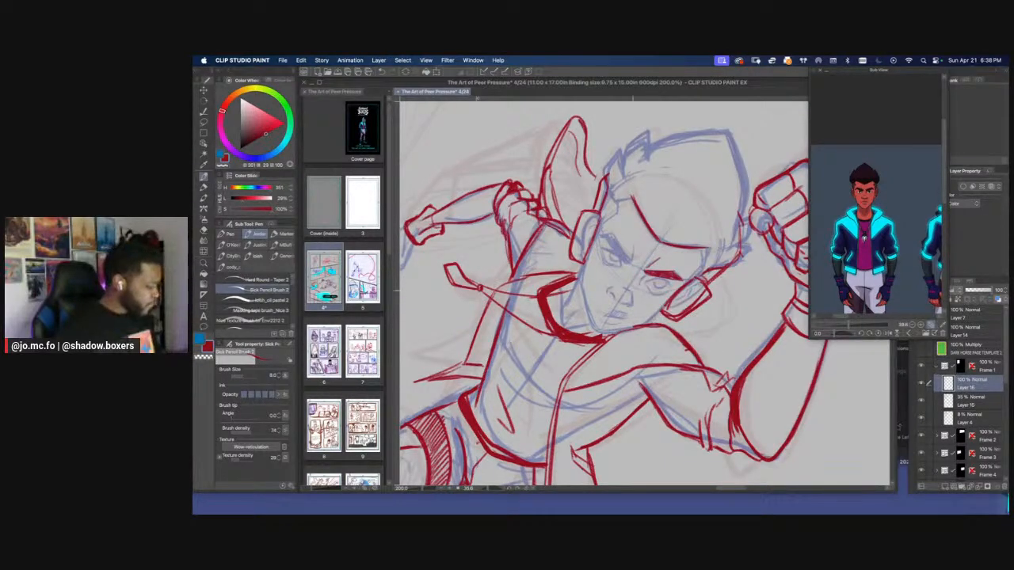
{"action": "key", "text": "r"}
{"action": "left_click_drag", "start_coordinate": [705, 364], "coordinate": [736, 304]}
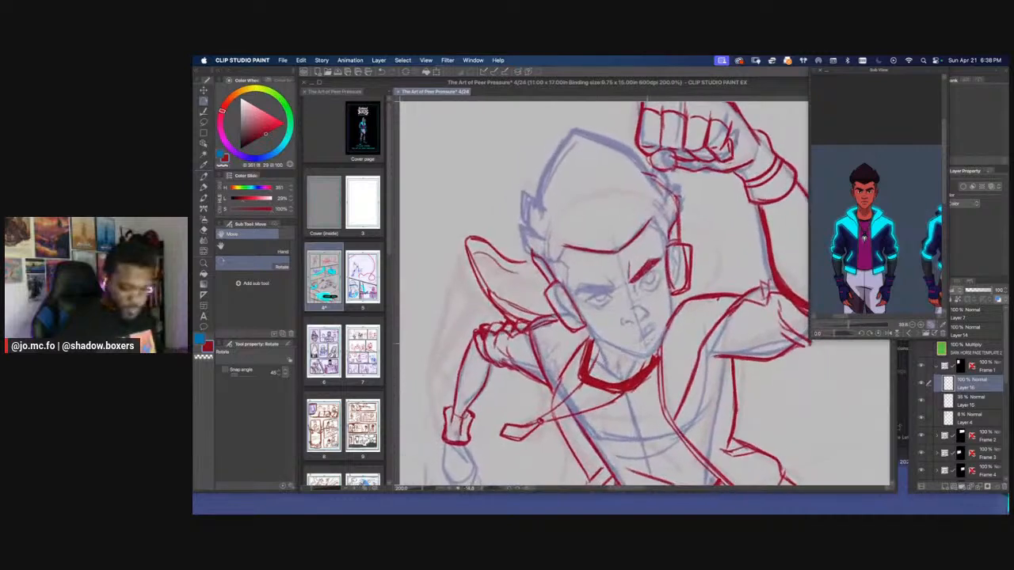
{"action": "key", "text": "p"}
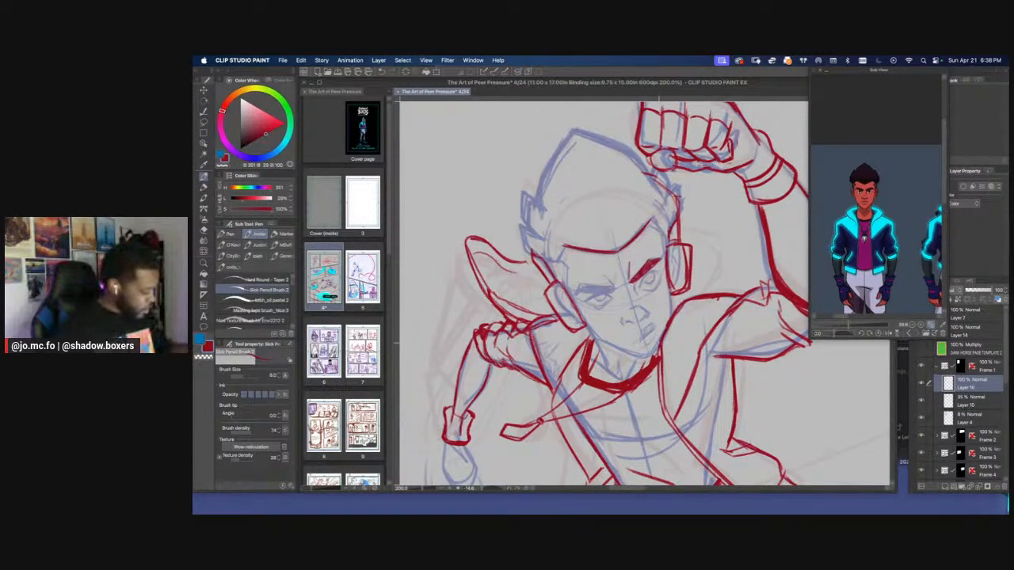
{"action": "left_click_drag", "start_coordinate": [659, 343], "coordinate": [665, 383]}
{"action": "left_click_drag", "start_coordinate": [665, 324], "coordinate": [661, 383]}
Draw the jaw contour on the raised-arm side from the ear down to the chin
{"action": "key", "text": "super+plus"}
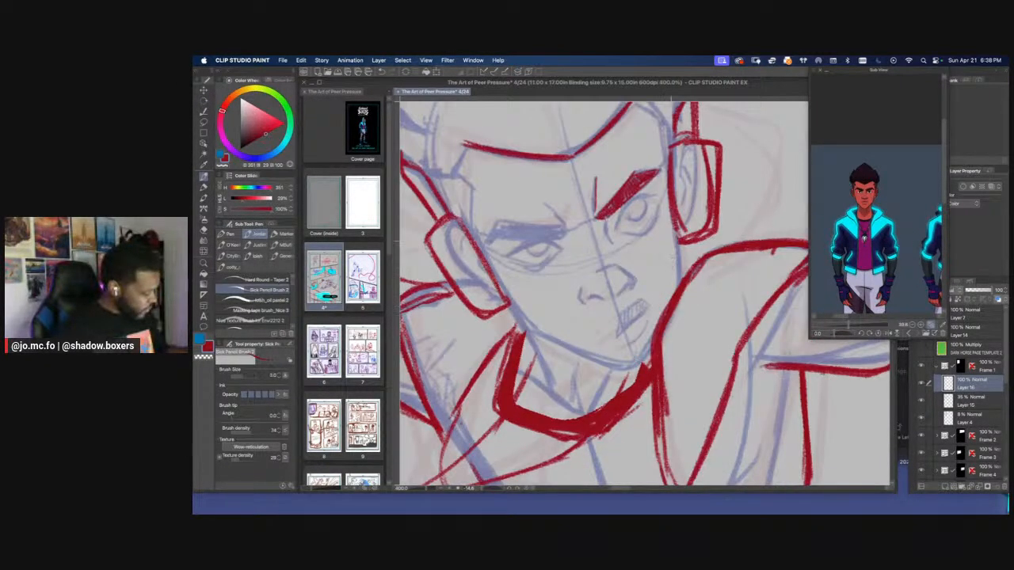
{"action": "mouse_move", "coordinate": [674, 217]}
{"action": "left_mouse_down"}
{"action": "mouse_move", "coordinate": [679, 289]}
{"action": "mouse_move", "coordinate": [754, 278]}
{"action": "left_mouse_up"}
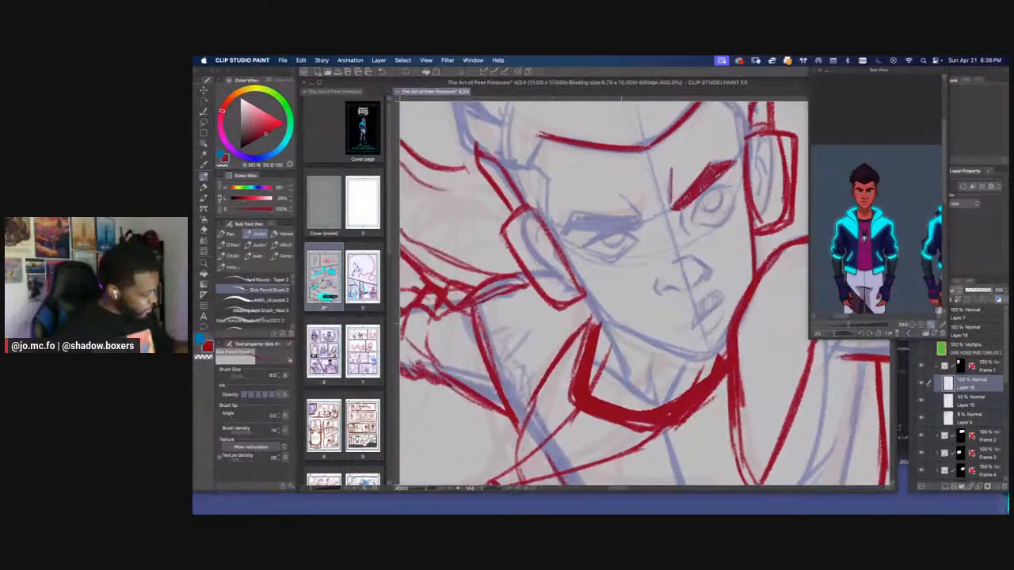
{"action": "key", "text": "space"}
{"action": "left_click_drag", "start_coordinate": [723, 342], "coordinate": [681, 388]}
{"action": "key", "text": "e"}
{"action": "key", "text": "bracketleft"}
{"action": "key", "text": "bracketleft"}
{"action": "key", "text": "bracketleft"}
{"action": "key", "text": "bracketleft"}
{"action": "key", "text": "bracketleft"}
{"action": "key", "text": "bracketleft"}
{"action": "key", "text": "bracketleft"}
{"action": "key", "text": "r"}
{"action": "key", "text": "p"}
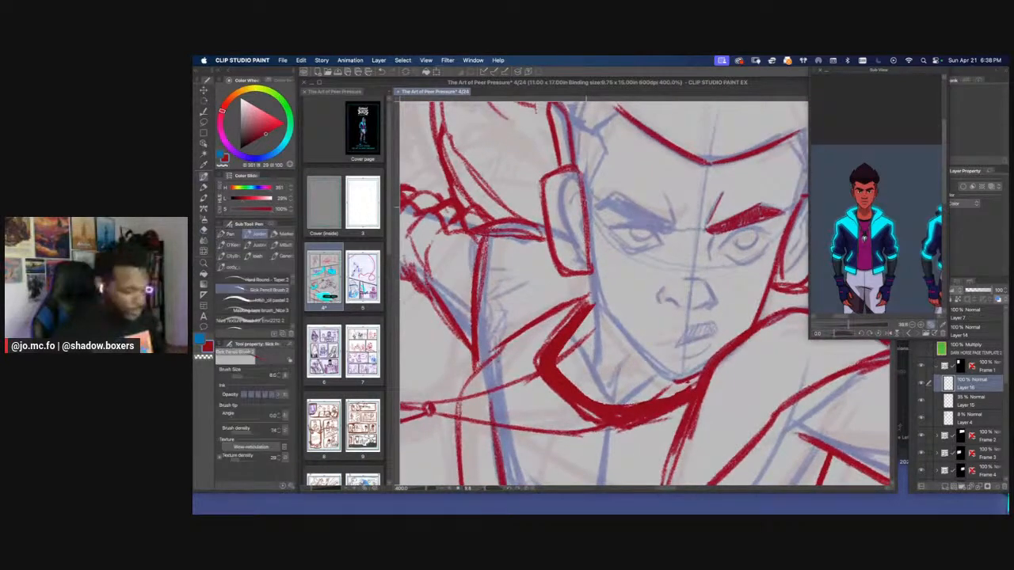
Draw the cheek and jaw contour on the lowered-arm side from the ear to the chin with a finer pencil
{"action": "left_click_drag", "start_coordinate": [586, 207], "coordinate": [595, 297]}
{"action": "key", "text": "super+z"}
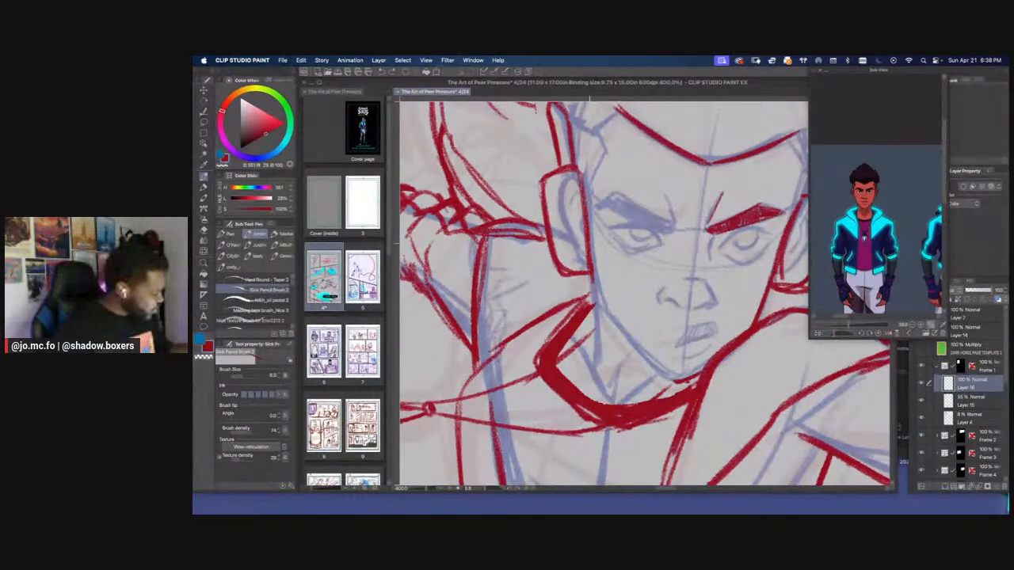
{"action": "key", "text": "p"}
{"action": "key", "text": "p"}
{"action": "key", "text": "bracketleft"}
{"action": "mouse_move", "coordinate": [592, 273]}
{"action": "left_mouse_down"}
{"action": "mouse_move", "coordinate": [608, 318]}
{"action": "mouse_move", "coordinate": [678, 383]}
{"action": "mouse_move", "coordinate": [596, 297]}
{"action": "left_mouse_up"}
{"action": "left_click_drag", "start_coordinate": [635, 342], "coordinate": [676, 380]}
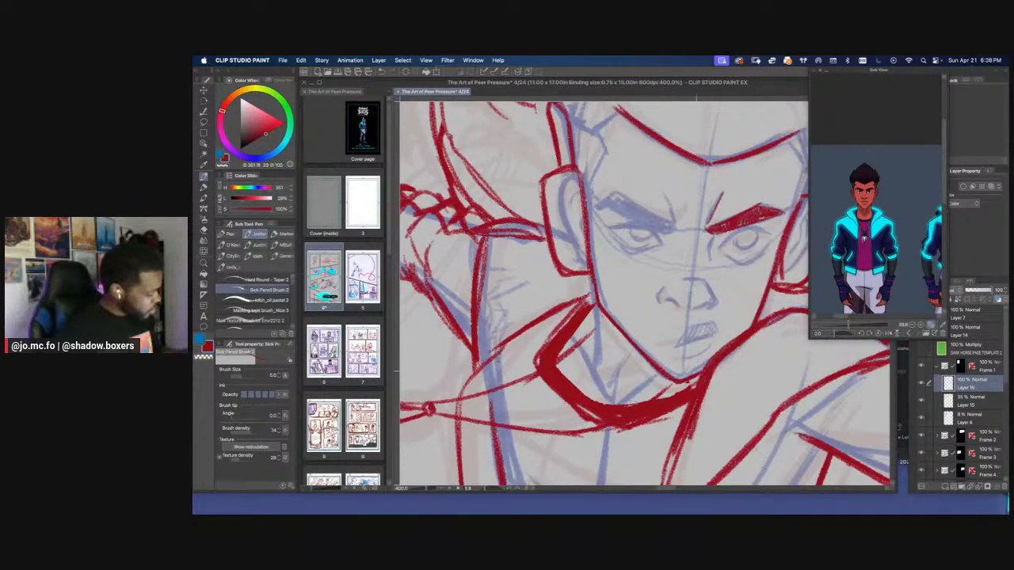
Draw the second frown crease, then outline and fill the eyebrow on the lowered-arm side in red
{"action": "mouse_move", "coordinate": [685, 234]}
{"action": "left_mouse_down"}
{"action": "mouse_move", "coordinate": [675, 287]}
{"action": "mouse_move", "coordinate": [638, 293]}
{"action": "left_mouse_up"}
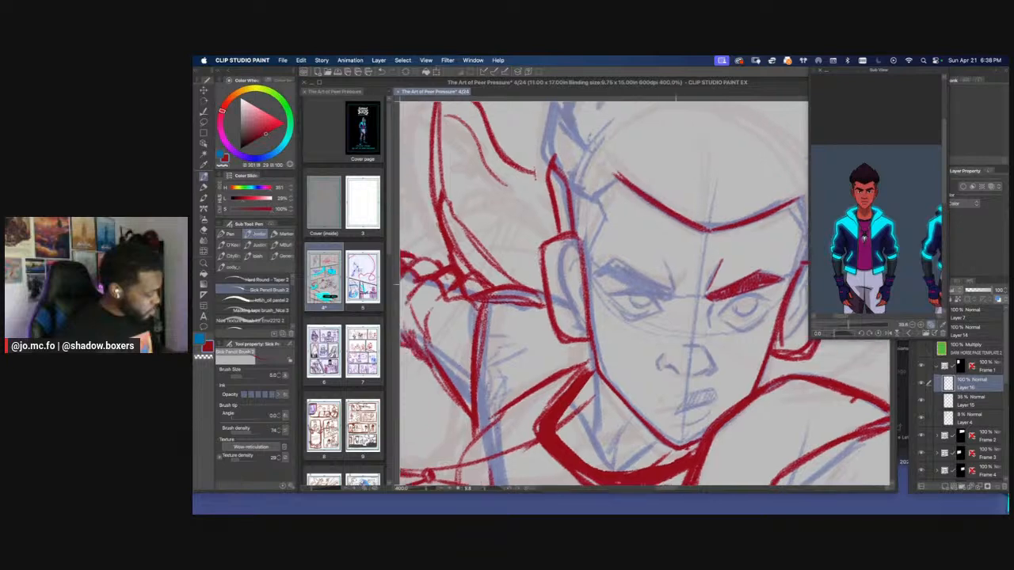
{"action": "mouse_move", "coordinate": [666, 259]}
{"action": "left_mouse_down"}
{"action": "mouse_move", "coordinate": [671, 297]}
{"action": "mouse_move", "coordinate": [605, 272]}
{"action": "left_mouse_up"}
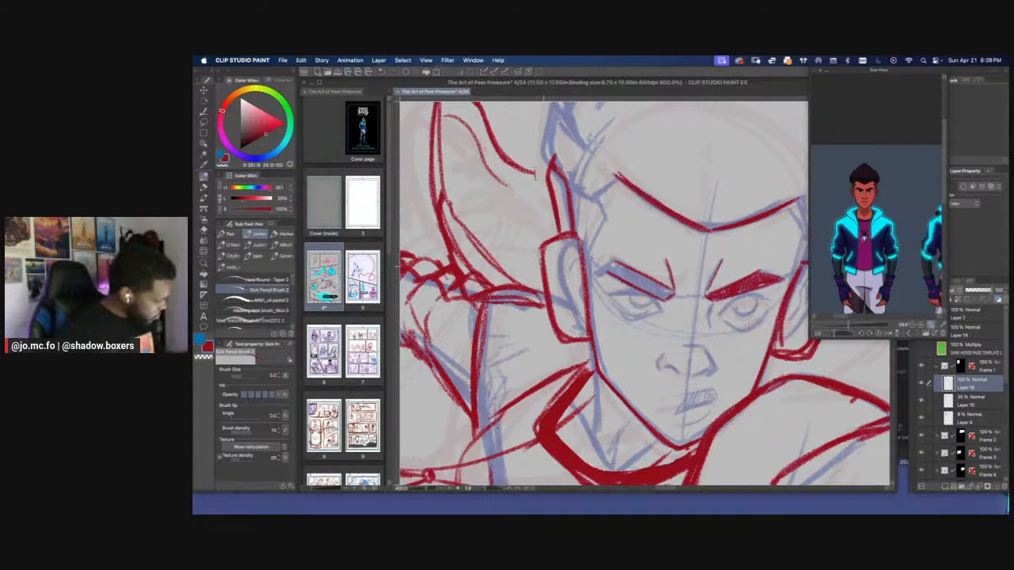
{"action": "key", "text": "r"}
{"action": "mouse_move", "coordinate": [543, 266]}
{"action": "left_mouse_down"}
{"action": "mouse_move", "coordinate": [553, 341]}
{"action": "mouse_move", "coordinate": [577, 374]}
{"action": "left_mouse_up"}
{"action": "left_click_drag", "start_coordinate": [603, 308], "coordinate": [605, 330]}
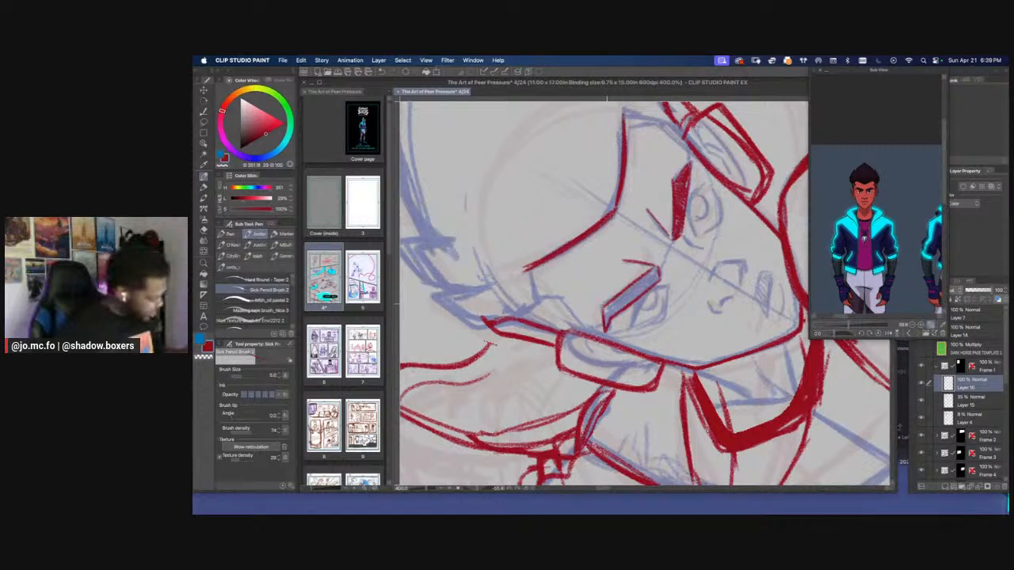
{"action": "mouse_move", "coordinate": [656, 269]}
{"action": "left_mouse_down"}
{"action": "mouse_move", "coordinate": [651, 287]}
{"action": "mouse_move", "coordinate": [602, 324]}
{"action": "left_mouse_up"}
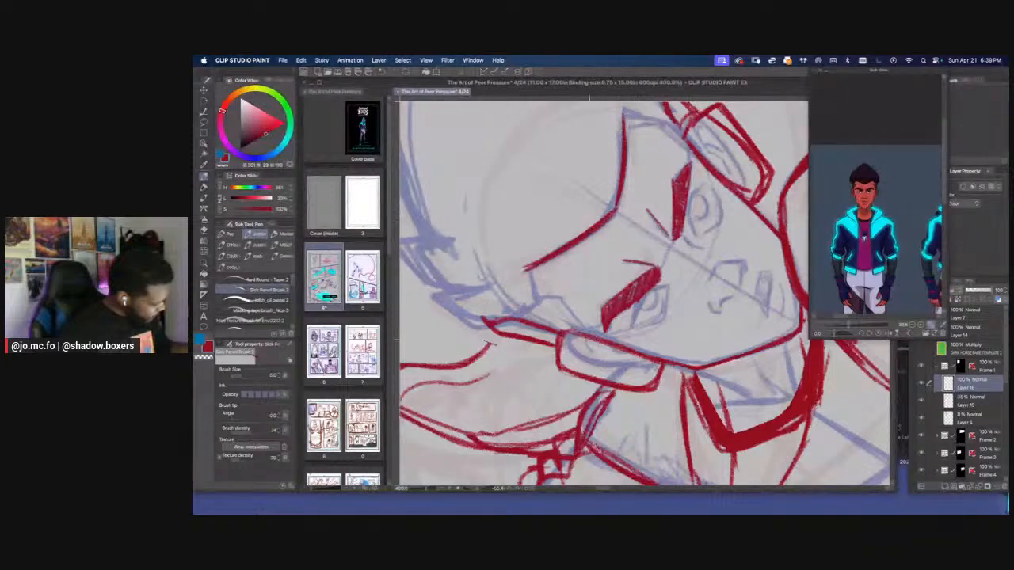
Enlarge the reference on the character's face and draw both eyes with lids, irises and pupils beneath the brows
{"action": "key", "text": "r"}
{"action": "left_click_drag", "start_coordinate": [792, 223], "coordinate": [862, 324]}
{"action": "left_click_drag", "start_coordinate": [586, 360], "coordinate": [561, 324]}
{"action": "key", "text": "p"}
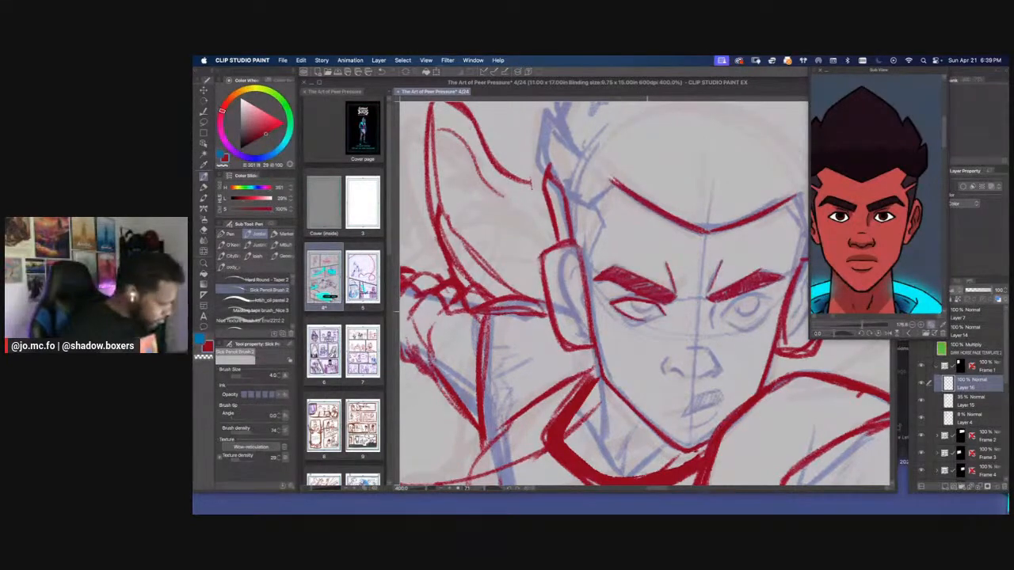
{"action": "mouse_move", "coordinate": [721, 313]}
{"action": "left_mouse_down"}
{"action": "mouse_move", "coordinate": [757, 290]}
{"action": "mouse_move", "coordinate": [775, 304]}
{"action": "mouse_move", "coordinate": [728, 313]}
{"action": "mouse_move", "coordinate": [764, 314]}
{"action": "mouse_move", "coordinate": [727, 322]}
{"action": "mouse_move", "coordinate": [749, 306]}
{"action": "mouse_move", "coordinate": [737, 315]}
{"action": "left_mouse_up"}
{"action": "key", "text": "bracketright"}
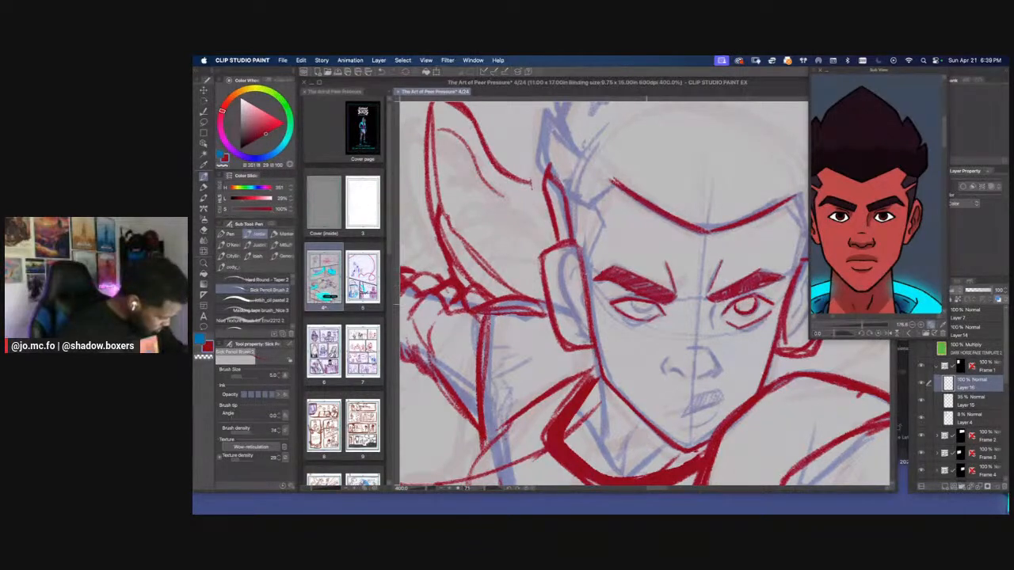
{"action": "left_click_drag", "start_coordinate": [653, 304], "coordinate": [630, 315]}
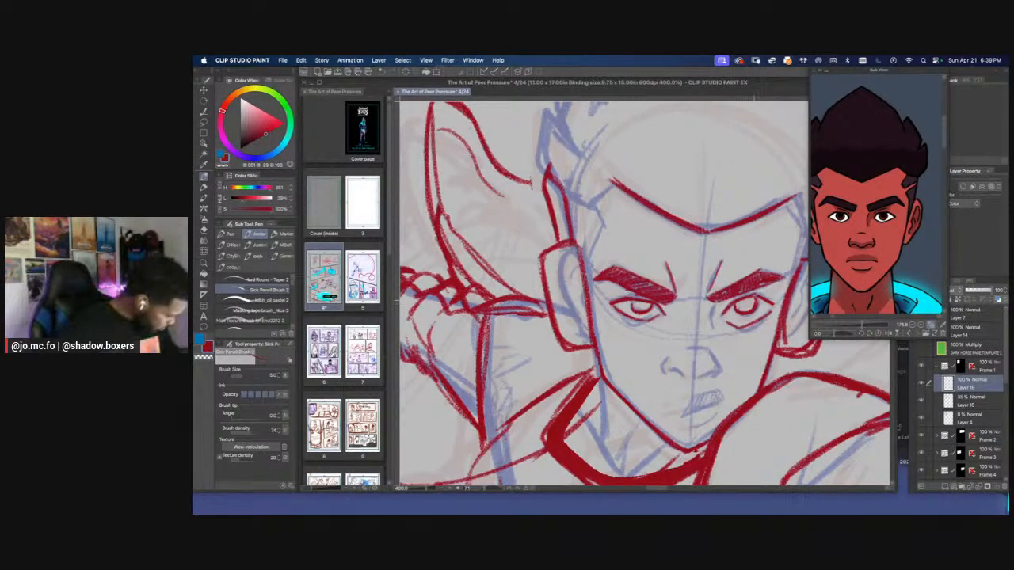
{"action": "left_click_drag", "start_coordinate": [749, 300], "coordinate": [743, 305]}
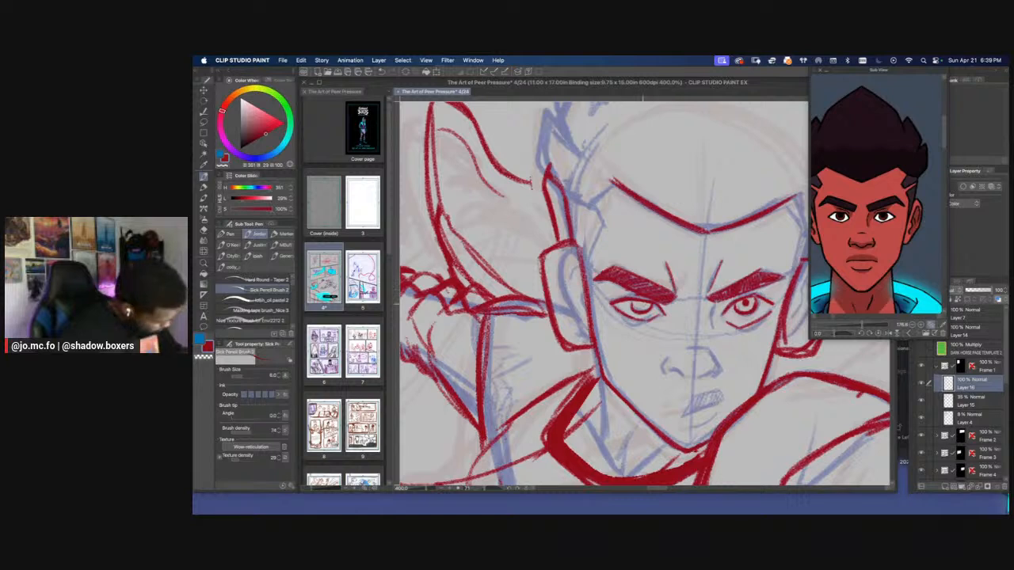
{"action": "mouse_move", "coordinate": [645, 302]}
{"action": "left_mouse_down"}
{"action": "mouse_move", "coordinate": [631, 315]}
{"action": "mouse_move", "coordinate": [638, 305]}
{"action": "mouse_move", "coordinate": [676, 324]}
{"action": "left_mouse_up"}
Draw the nose and nostrils, and outline the mouth over the blue sketch
{"action": "mouse_move", "coordinate": [684, 331]}
{"action": "left_mouse_down"}
{"action": "mouse_move", "coordinate": [685, 309]}
{"action": "mouse_move", "coordinate": [658, 328]}
{"action": "mouse_move", "coordinate": [688, 321]}
{"action": "mouse_move", "coordinate": [637, 326]}
{"action": "left_mouse_up"}
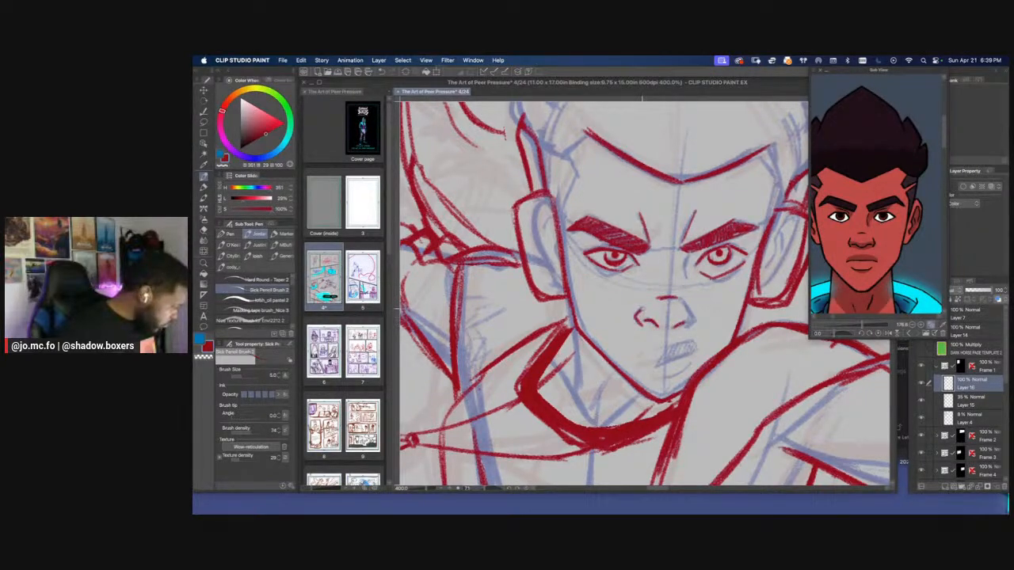
{"action": "mouse_move", "coordinate": [689, 255]}
{"action": "left_mouse_down"}
{"action": "mouse_move", "coordinate": [690, 327]}
{"action": "mouse_move", "coordinate": [704, 329]}
{"action": "mouse_move", "coordinate": [762, 282]}
{"action": "mouse_move", "coordinate": [716, 314]}
{"action": "mouse_move", "coordinate": [758, 300]}
{"action": "mouse_move", "coordinate": [725, 324]}
{"action": "mouse_move", "coordinate": [748, 316]}
{"action": "mouse_move", "coordinate": [749, 294]}
{"action": "mouse_move", "coordinate": [724, 307]}
{"action": "left_mouse_up"}
{"action": "scroll", "coordinate": [720, 310], "scroll_direction": "down", "scroll_amount": 3}
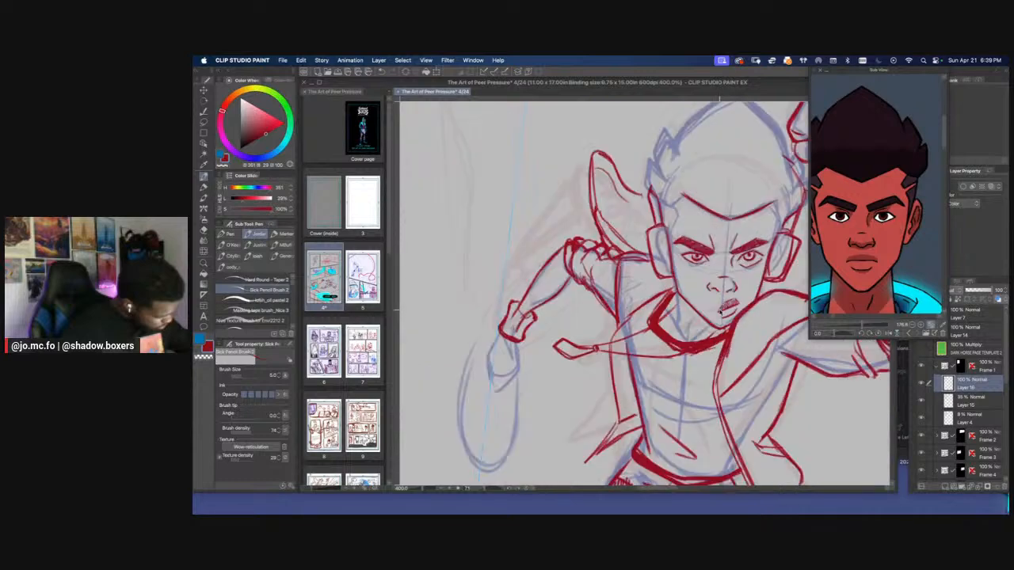
{"action": "scroll", "coordinate": [514, 219], "scroll_direction": "down", "scroll_amount": 3}
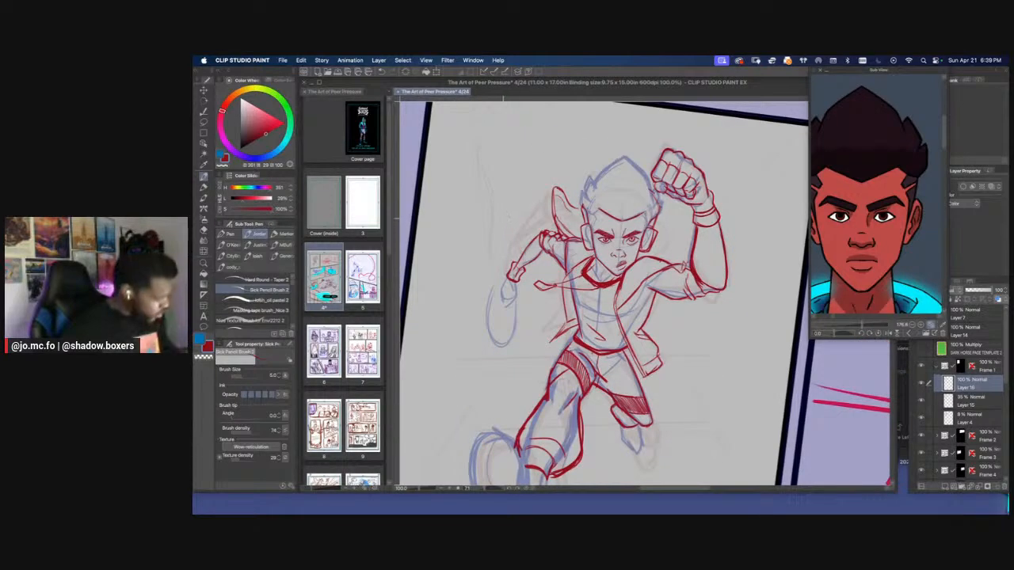
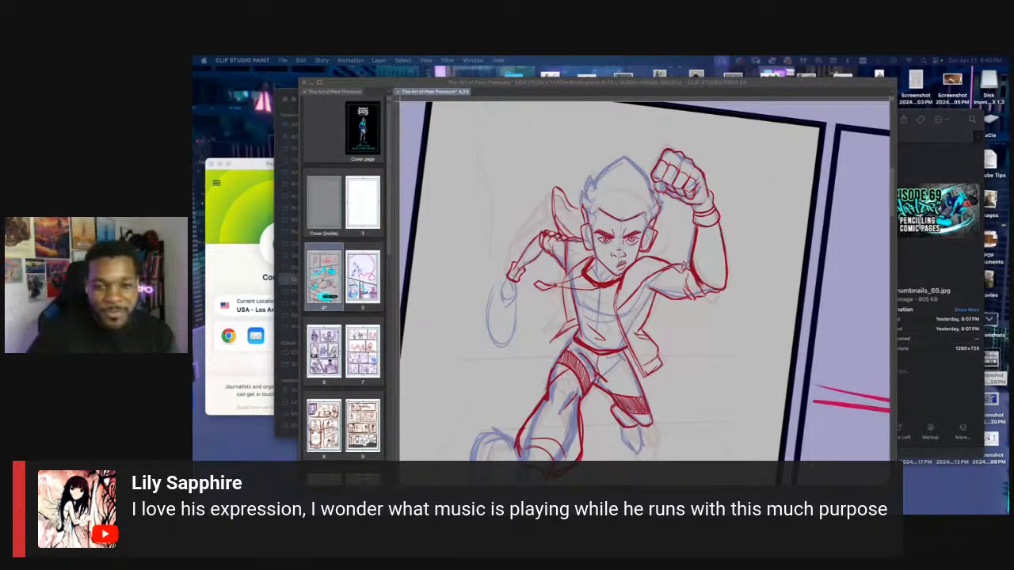
Select the iris and pupil of the eye on the raised-arm side and transform them to sit slightly lower between the lids
{"action": "key", "text": "Tab"}
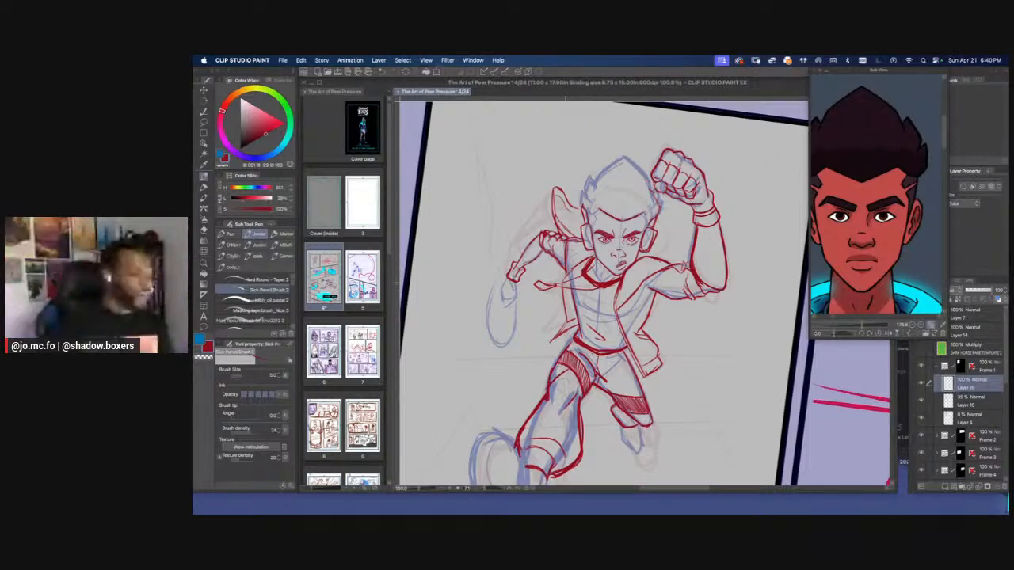
{"action": "key", "text": "r"}
{"action": "left_click_drag", "start_coordinate": [566, 283], "coordinate": [577, 330]}
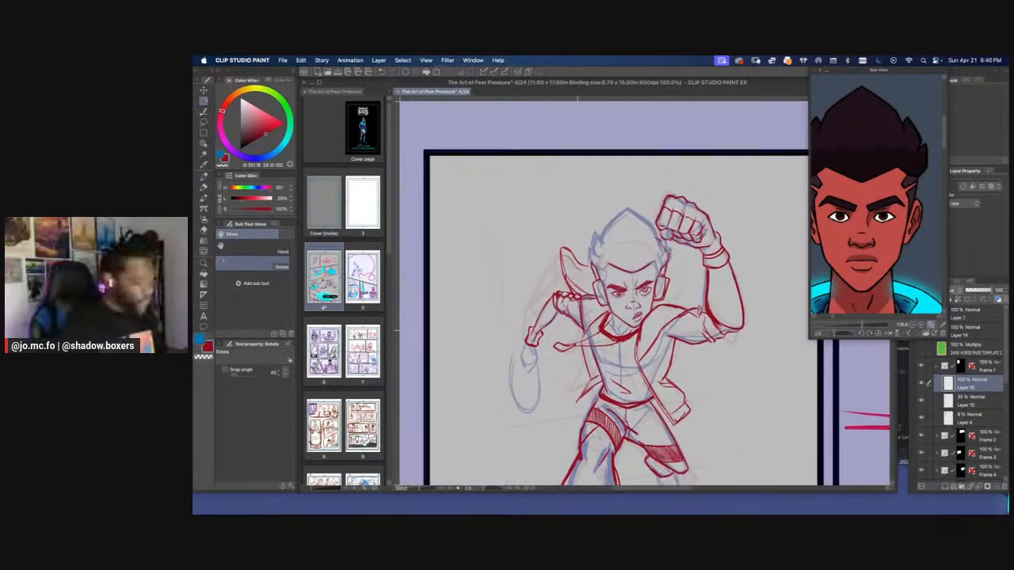
{"action": "scroll", "coordinate": [627, 289], "scroll_direction": "up", "scroll_amount": 10}
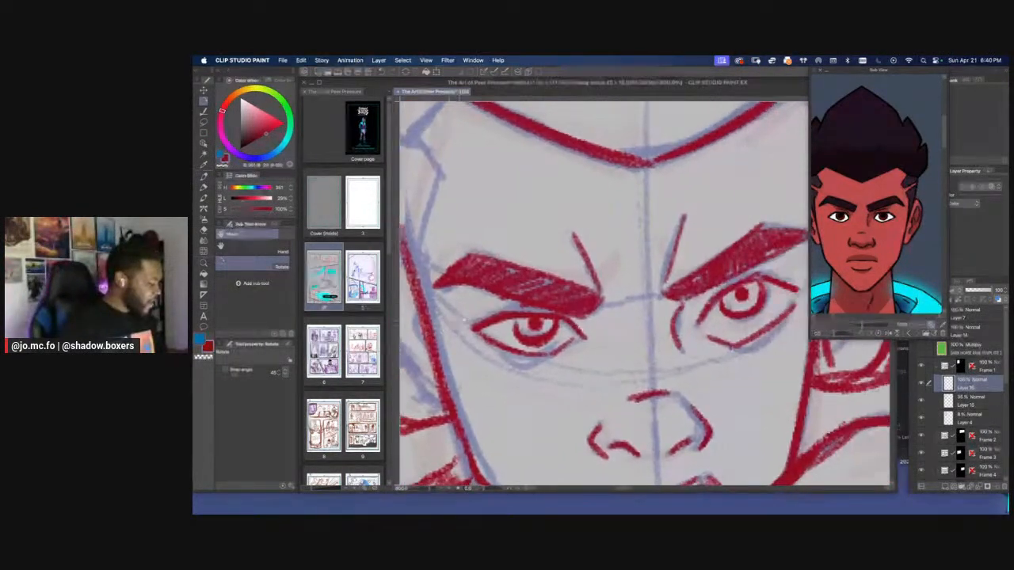
{"action": "scroll", "coordinate": [627, 289], "scroll_direction": "down", "scroll_amount": 4}
{"action": "key", "text": "p"}
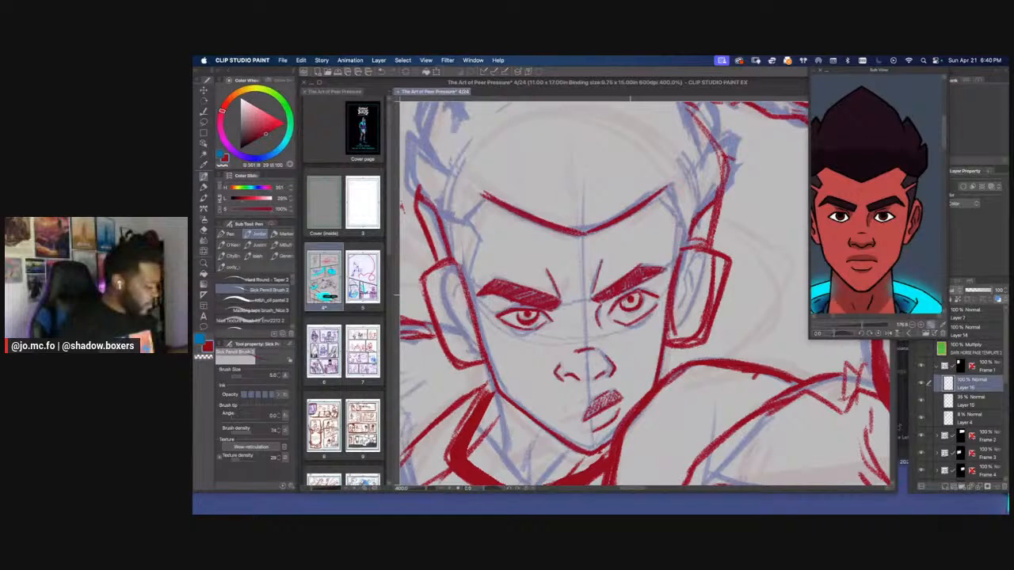
{"action": "scroll", "coordinate": [617, 288], "scroll_direction": "down", "scroll_amount": 4}
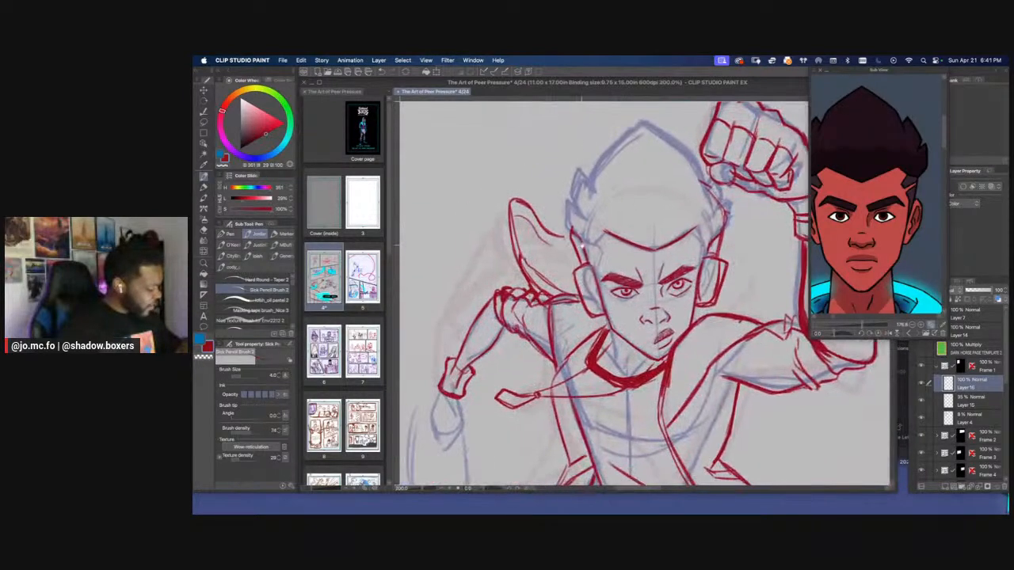
{"action": "scroll", "coordinate": [659, 278], "scroll_direction": "up", "scroll_amount": 5}
{"action": "key", "text": "m"}
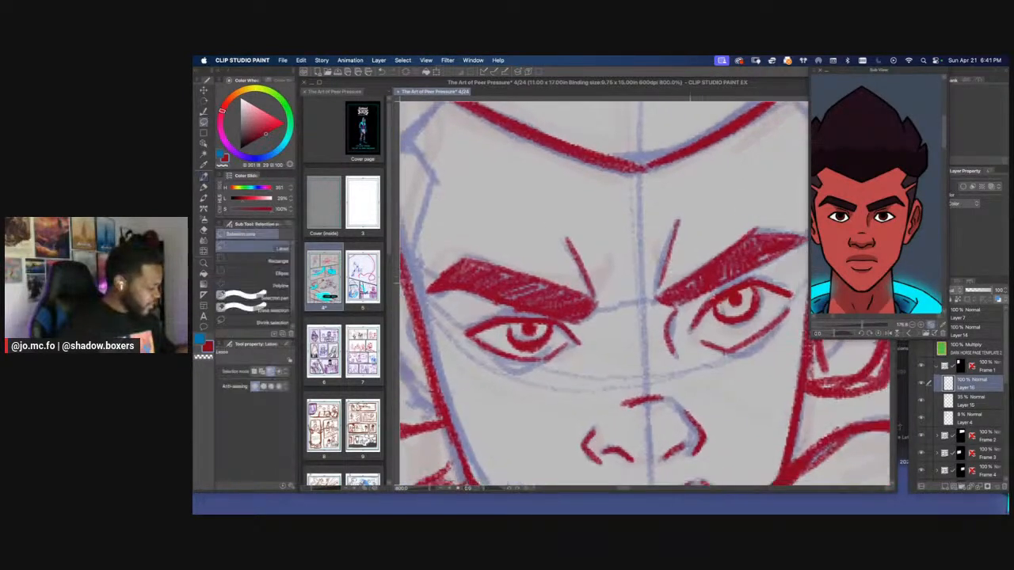
{"action": "key", "text": "super+t"}
{"action": "mouse_move", "coordinate": [761, 316]}
{"action": "left_mouse_down"}
{"action": "mouse_move", "coordinate": [735, 290]}
{"action": "mouse_move", "coordinate": [724, 316]}
{"action": "left_mouse_up"}
{"action": "key", "text": "Return"}
{"action": "key", "text": "super+d"}
{"action": "key", "text": "p"}
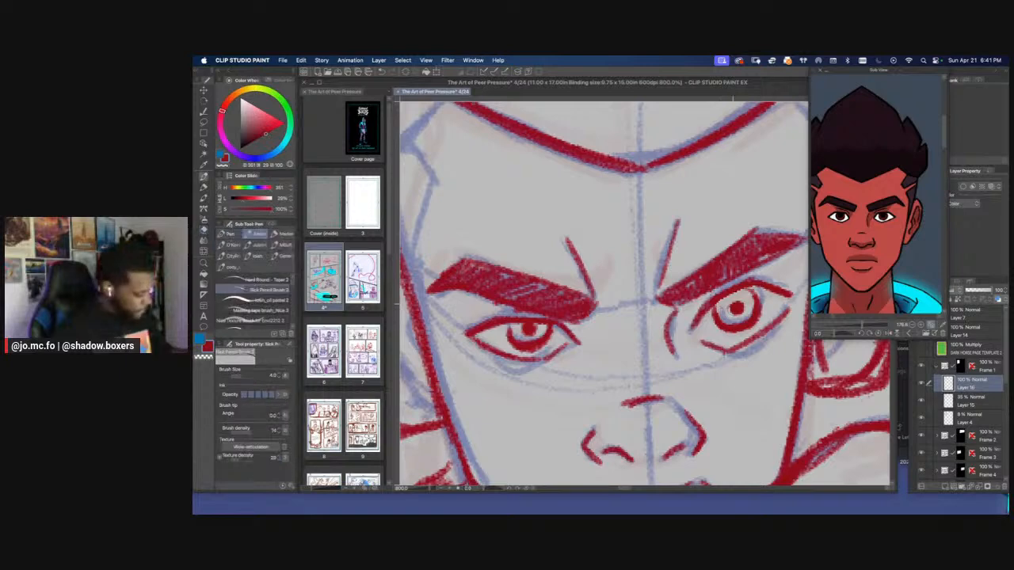
Darken and enlarge the pupils of both eyes with the red pencil at brush size 6
{"action": "left_click_drag", "start_coordinate": [735, 307], "coordinate": [735, 309]}
{"action": "key", "text": "bracketright"}
{"action": "key", "text": "bracketright"}
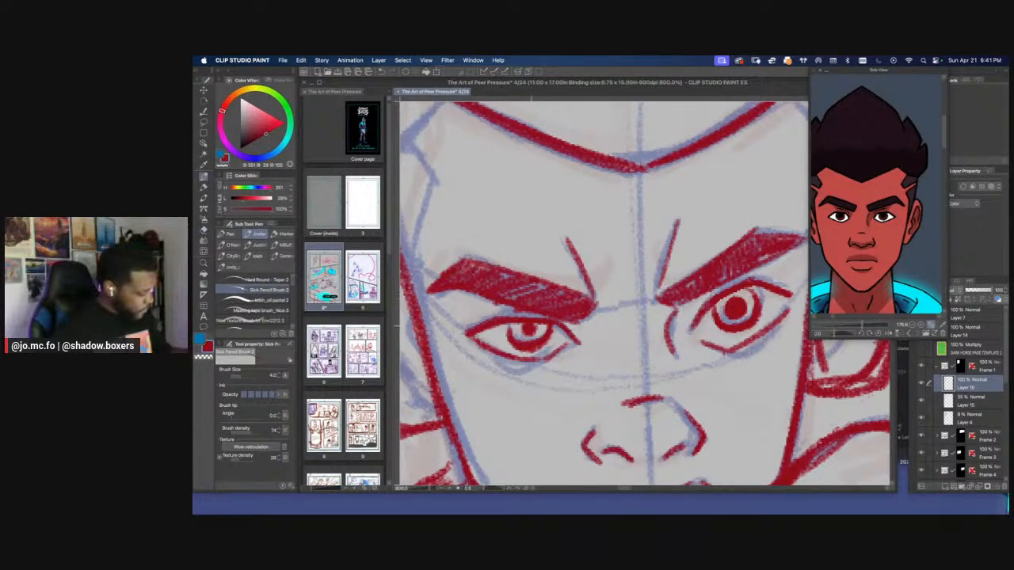
{"action": "mouse_move", "coordinate": [535, 326]}
{"action": "left_mouse_down"}
{"action": "mouse_move", "coordinate": [522, 336]}
{"action": "mouse_move", "coordinate": [521, 326]}
{"action": "left_mouse_up"}
Examine the running figure's face and pose at page scale and close up
{"action": "key", "text": "super+0"}
{"action": "key", "text": "super+plus"}
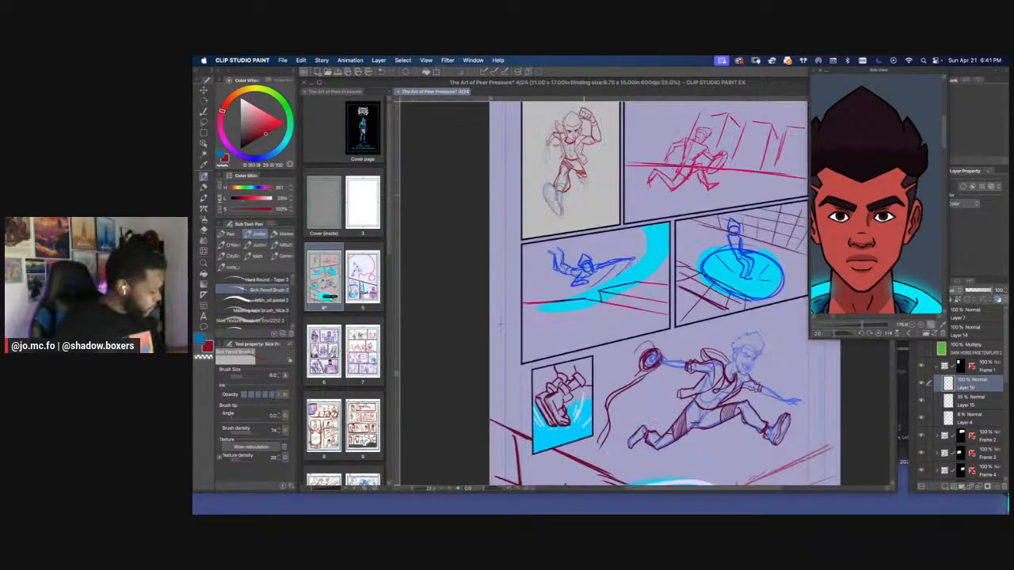
{"action": "left_click_drag", "start_coordinate": [570, 222], "coordinate": [663, 413]}
{"action": "key", "text": "super+plus"}
{"action": "key", "text": "super+plus"}
{"action": "key", "text": "super+plus"}
{"action": "left_click_drag", "start_coordinate": [634, 239], "coordinate": [614, 294]}
{"action": "key", "text": "super+plus"}
{"action": "key", "text": "super+plus"}
{"action": "key", "text": "super+plus"}
{"action": "key", "text": "super+plus"}
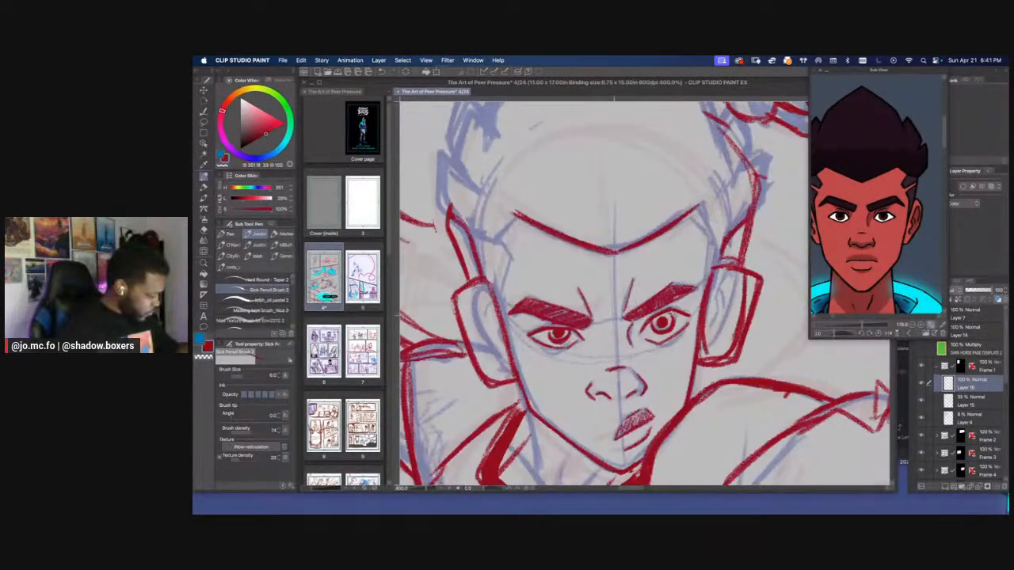
{"action": "key", "text": "super+minus"}
{"action": "key", "text": "super+minus"}
{"action": "left_click_drag", "start_coordinate": [548, 367], "coordinate": [597, 353]}
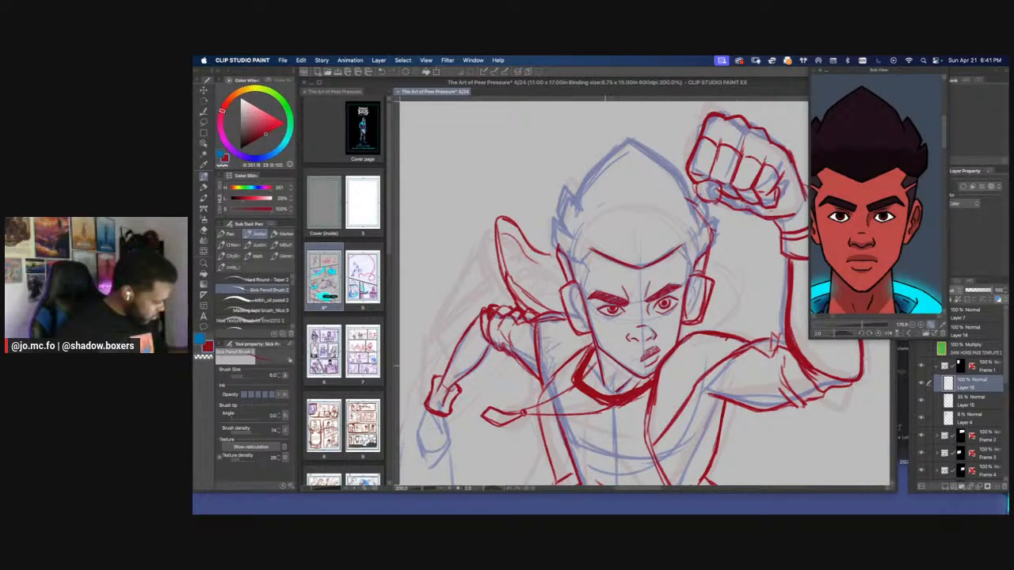
Draw the angular hairline corners at both temples in red, joining them to the forehead hairline
{"action": "key", "text": "super+minus"}
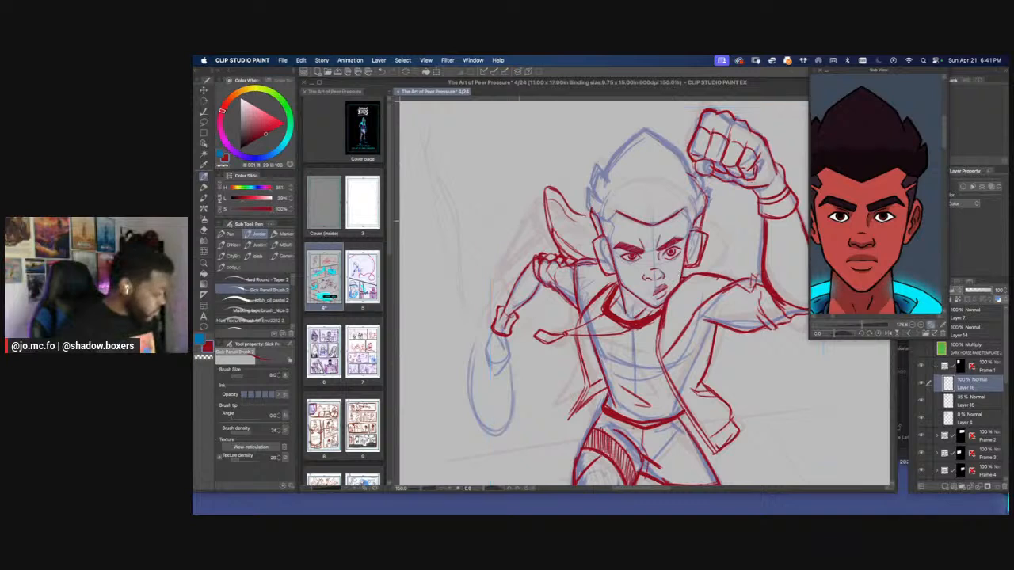
{"action": "left_click_drag", "start_coordinate": [588, 214], "coordinate": [592, 303]}
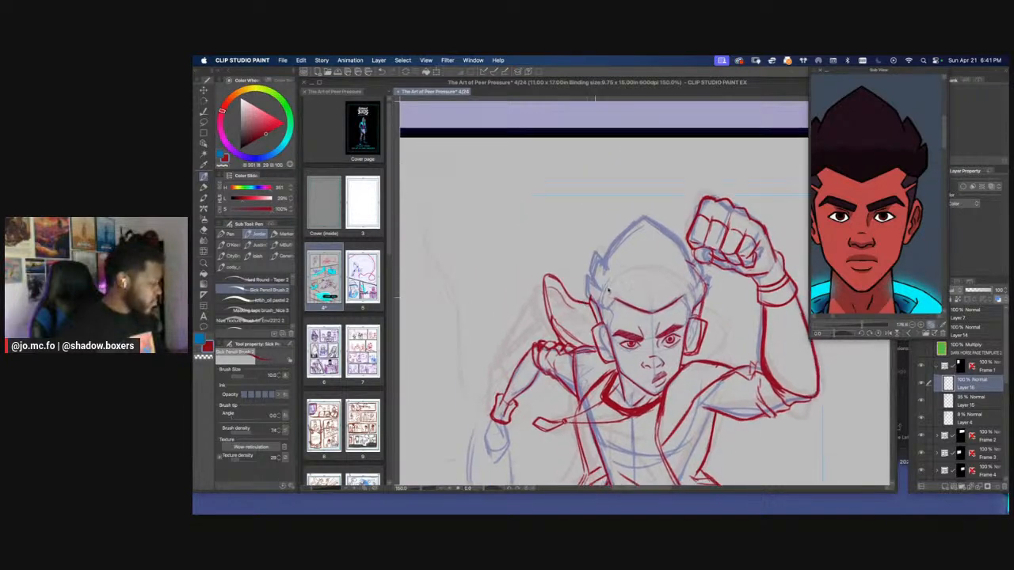
{"action": "key", "text": "super+plus"}
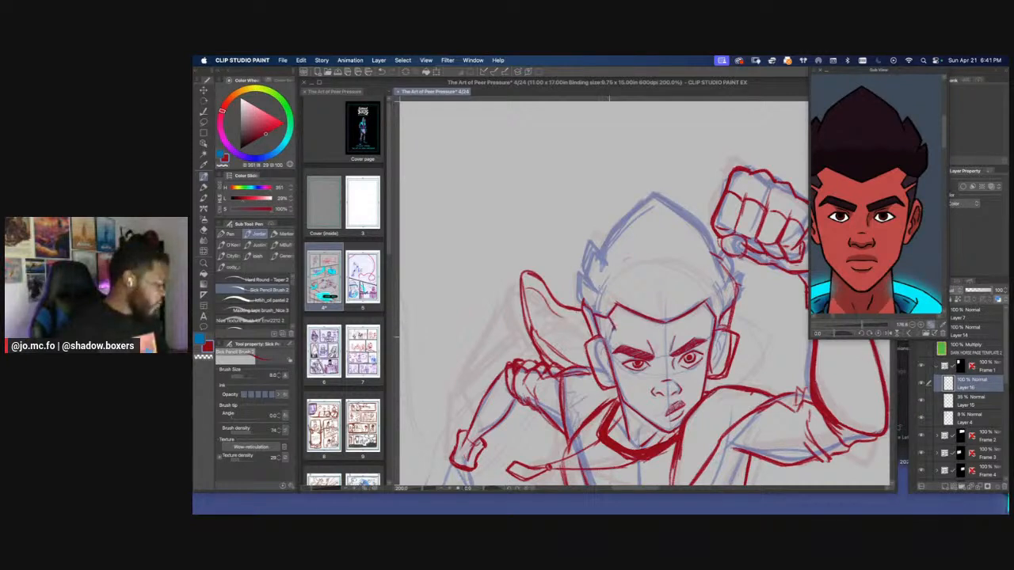
{"action": "key", "text": "super+minus"}
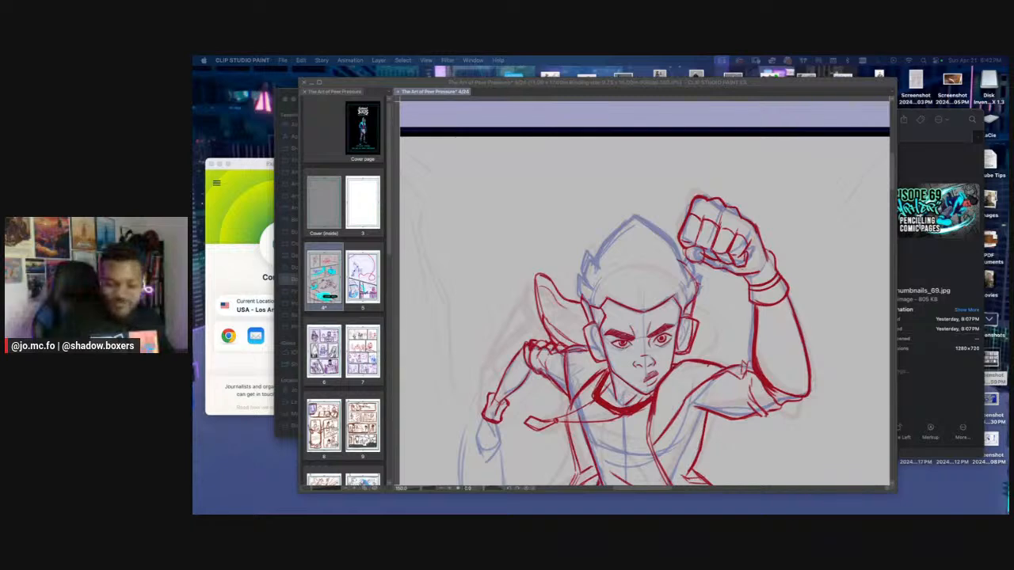
Zoom the reference out to the character's head and jacket, and draw the jagged hair spikes on the lowered-arm side
{"action": "left_click", "coordinate": [567, 249]}
{"action": "scroll", "coordinate": [572, 248], "scroll_direction": "up", "scroll_amount": 1}
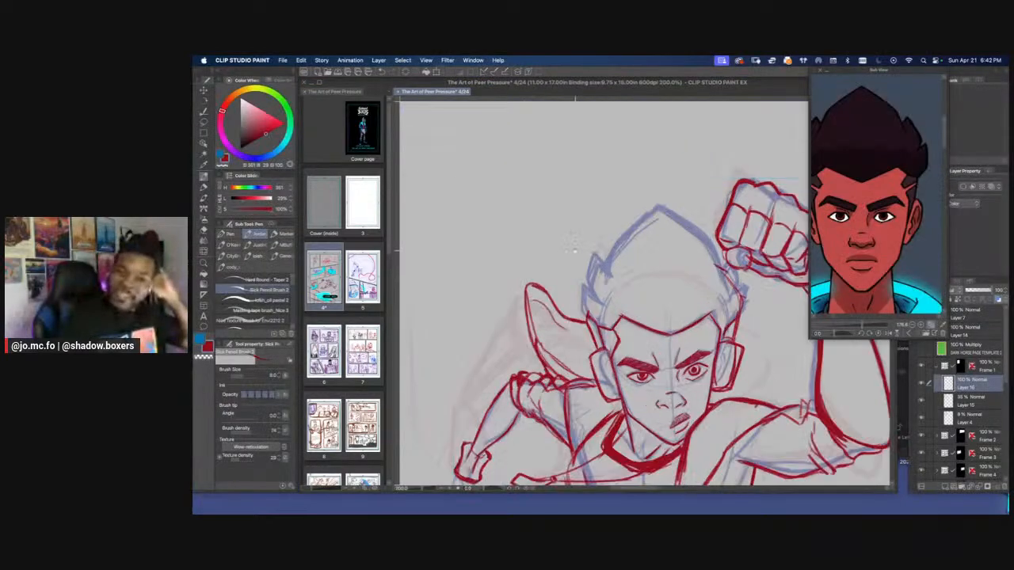
{"action": "left_click_drag", "start_coordinate": [584, 264], "coordinate": [638, 265]}
{"action": "key", "text": "p"}
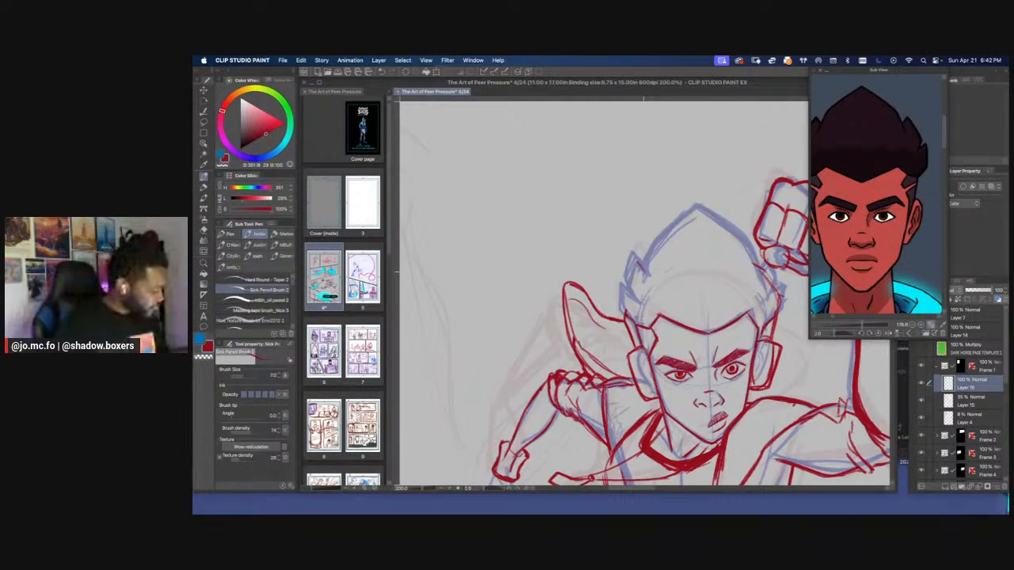
{"action": "left_click_drag", "start_coordinate": [865, 325], "coordinate": [860, 328]}
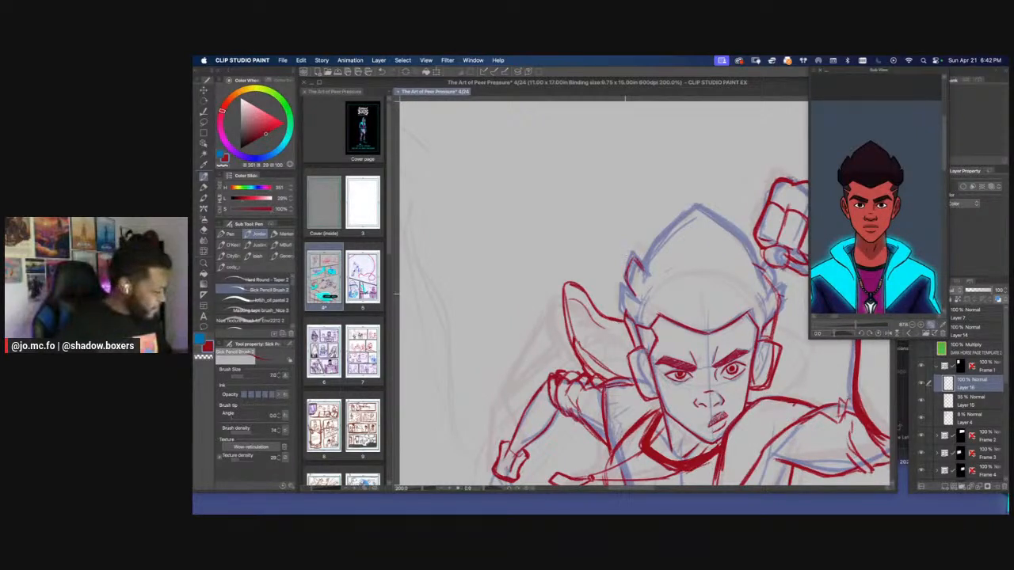
{"action": "mouse_move", "coordinate": [625, 314]}
{"action": "left_mouse_down"}
{"action": "mouse_move", "coordinate": [620, 305]}
{"action": "mouse_move", "coordinate": [633, 297]}
{"action": "mouse_move", "coordinate": [626, 315]}
{"action": "left_mouse_up"}
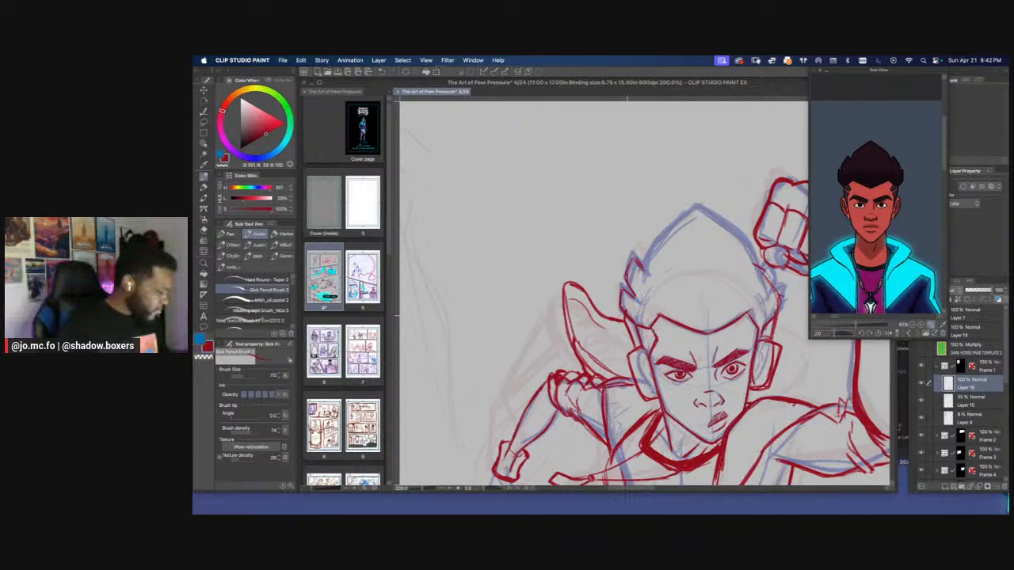
{"action": "left_click_drag", "start_coordinate": [621, 303], "coordinate": [620, 286]}
{"action": "mouse_move", "coordinate": [620, 285]}
{"action": "left_mouse_down"}
{"action": "mouse_move", "coordinate": [635, 297]}
{"action": "mouse_move", "coordinate": [634, 254]}
{"action": "left_mouse_up"}
{"action": "mouse_move", "coordinate": [634, 254]}
{"action": "left_mouse_down"}
{"action": "mouse_move", "coordinate": [639, 278]}
{"action": "mouse_move", "coordinate": [626, 302]}
{"action": "left_mouse_up"}
{"action": "scroll", "coordinate": [632, 285], "scroll_direction": "up", "scroll_amount": 3}
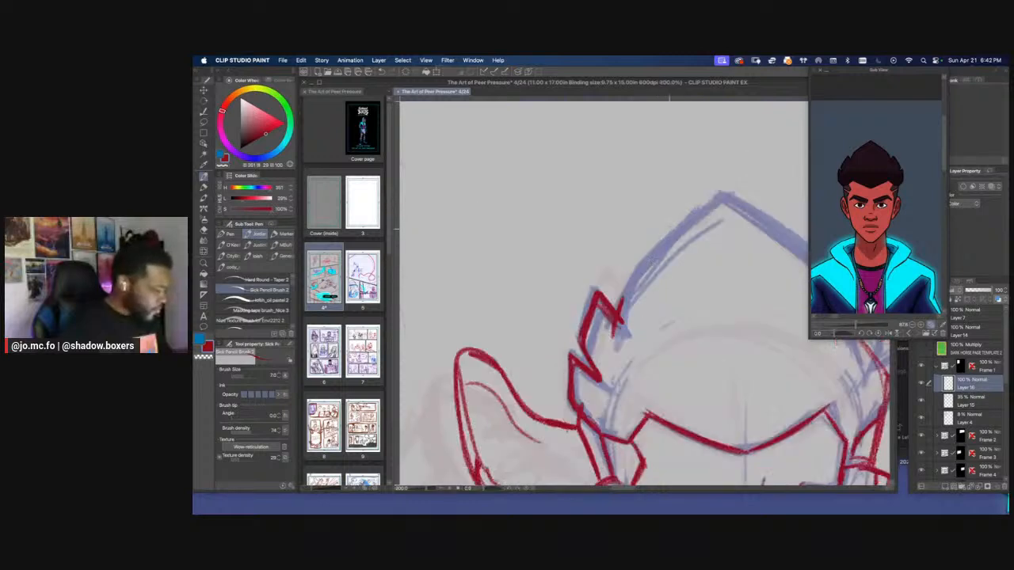
Outline the peaked top of the hair in red, from the side spikes over the tip and down towards the raised fist
{"action": "mouse_move", "coordinate": [724, 190]}
{"action": "left_mouse_down"}
{"action": "mouse_move", "coordinate": [622, 287]}
{"action": "mouse_move", "coordinate": [609, 336]}
{"action": "left_mouse_up"}
{"action": "left_click_drag", "start_coordinate": [621, 296], "coordinate": [728, 192]}
{"action": "mouse_move", "coordinate": [727, 195]}
{"action": "left_mouse_down"}
{"action": "mouse_move", "coordinate": [622, 192]}
{"action": "mouse_move", "coordinate": [739, 332]}
{"action": "left_mouse_up"}
{"action": "left_click_drag", "start_coordinate": [619, 191], "coordinate": [746, 331]}
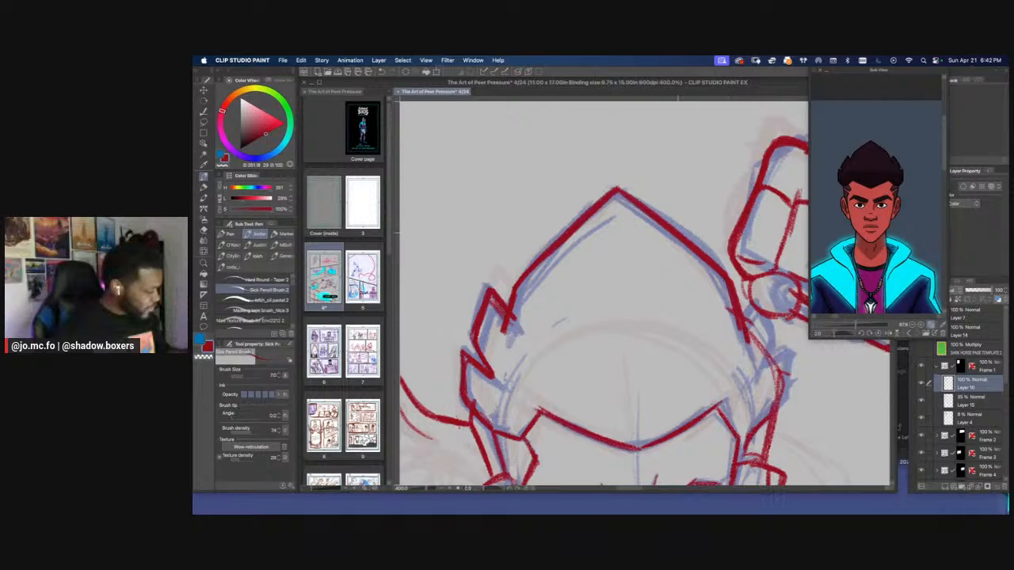
{"action": "scroll", "coordinate": [584, 244], "scroll_direction": "down", "scroll_amount": 5}
{"action": "scroll", "coordinate": [583, 242], "scroll_direction": "down", "scroll_amount": 3}
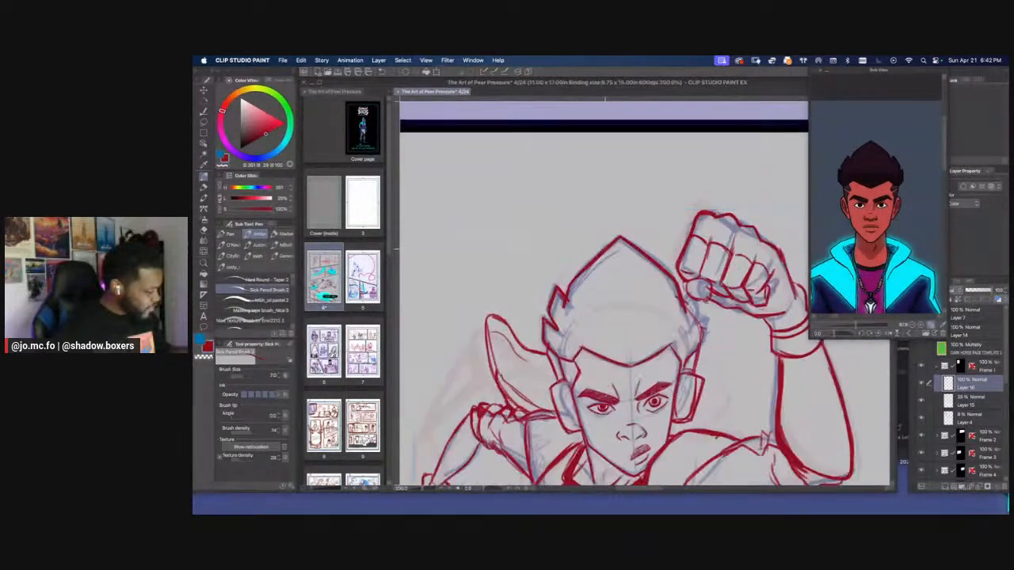
Draw the short hair spikes on the raised-arm side between the top outline and the headphone
{"action": "scroll", "coordinate": [543, 257], "scroll_direction": "up", "scroll_amount": 8}
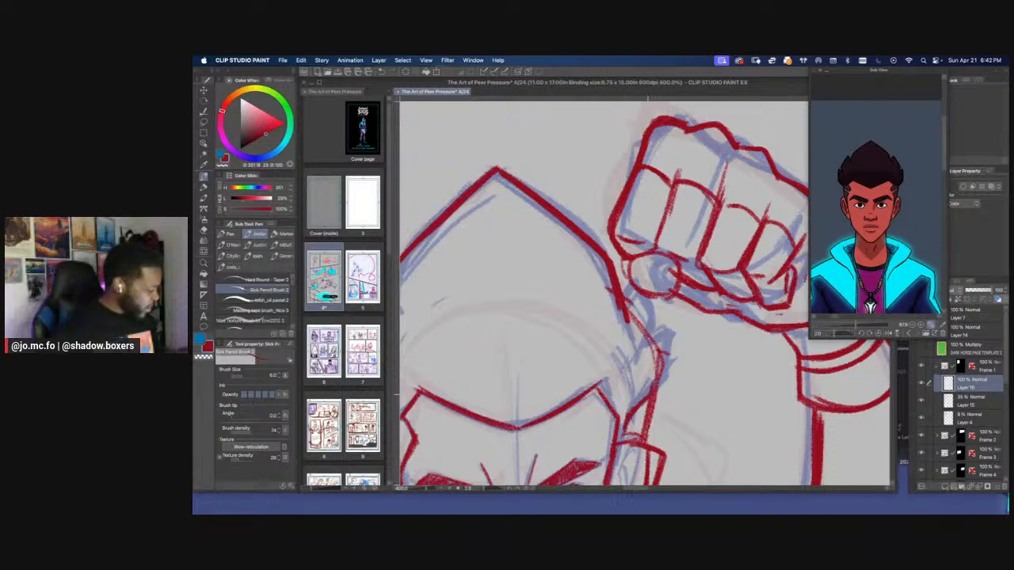
{"action": "mouse_move", "coordinate": [657, 384]}
{"action": "left_mouse_down"}
{"action": "mouse_move", "coordinate": [639, 346]}
{"action": "mouse_move", "coordinate": [638, 394]}
{"action": "left_mouse_up"}
{"action": "mouse_move", "coordinate": [649, 338]}
{"action": "left_mouse_down"}
{"action": "mouse_move", "coordinate": [627, 293]}
{"action": "mouse_move", "coordinate": [653, 336]}
{"action": "left_mouse_up"}
{"action": "scroll", "coordinate": [645, 343], "scroll_direction": "down", "scroll_amount": 3}
{"action": "scroll", "coordinate": [525, 238], "scroll_direction": "up", "scroll_amount": 3}
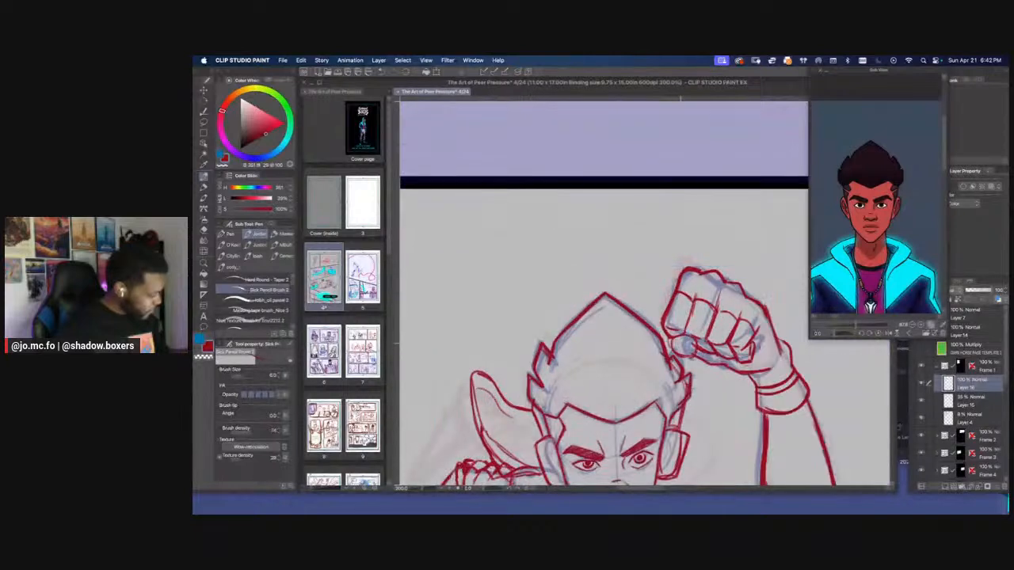
Lasso the raised fist's fingers and narrow them slightly with a free transform, away from the hair
{"action": "key", "text": "m"}
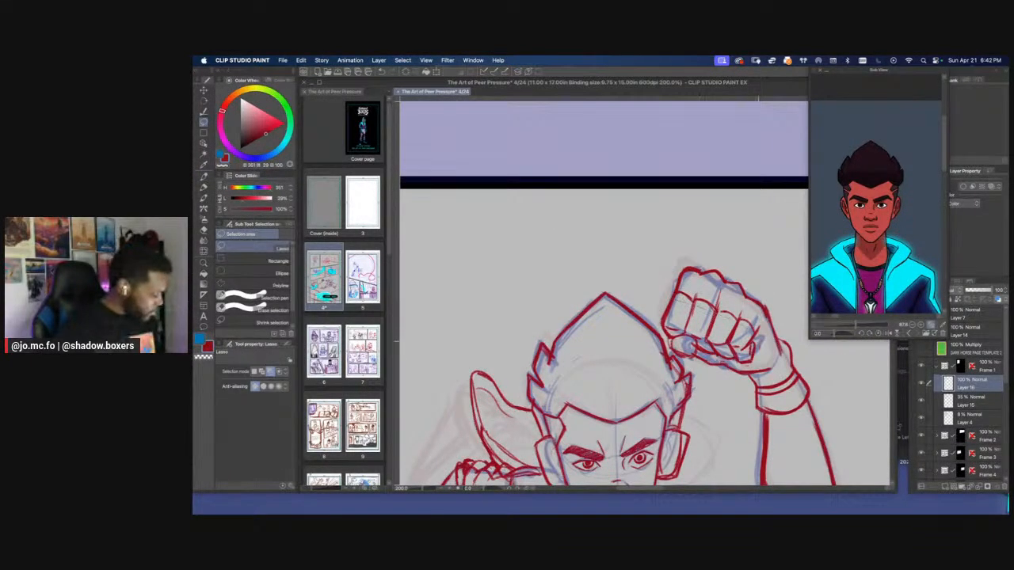
{"action": "mouse_move", "coordinate": [762, 350]}
{"action": "left_mouse_down"}
{"action": "mouse_move", "coordinate": [767, 372]}
{"action": "mouse_move", "coordinate": [716, 371]}
{"action": "mouse_move", "coordinate": [673, 349]}
{"action": "mouse_move", "coordinate": [662, 320]}
{"action": "left_mouse_up"}
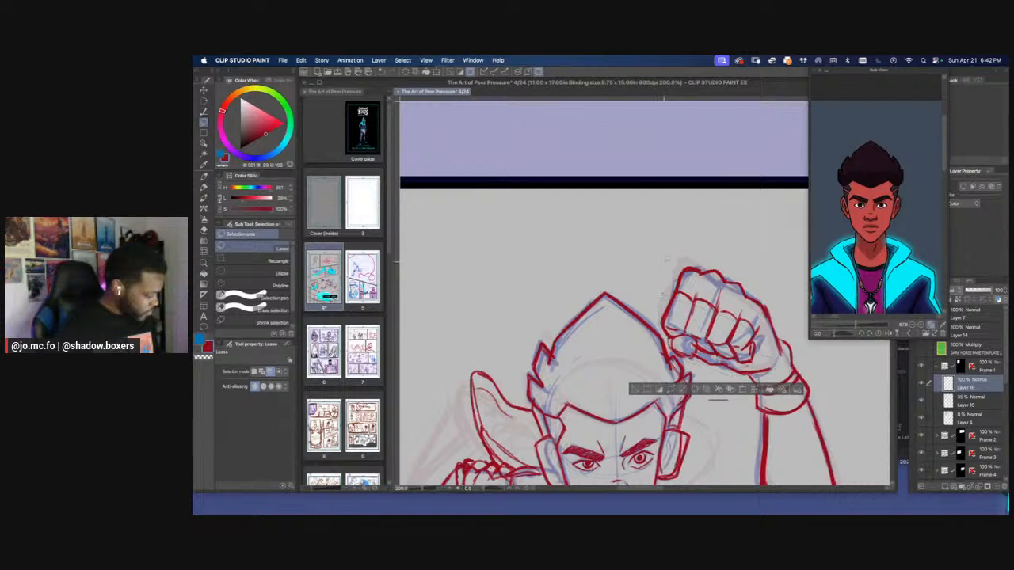
{"action": "key", "text": "ctrl+t"}
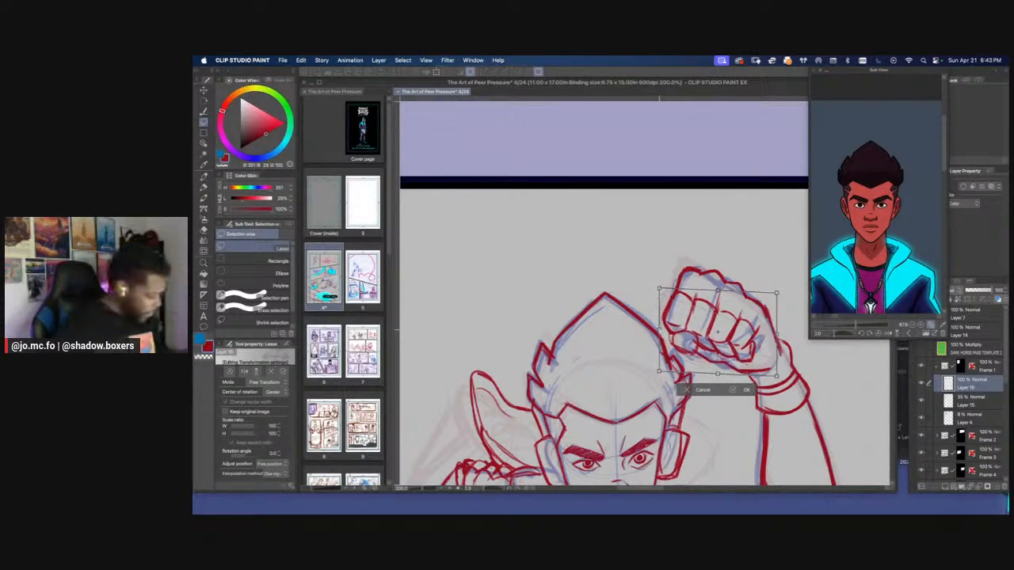
{"action": "left_click_drag", "start_coordinate": [659, 329], "coordinate": [663, 328]}
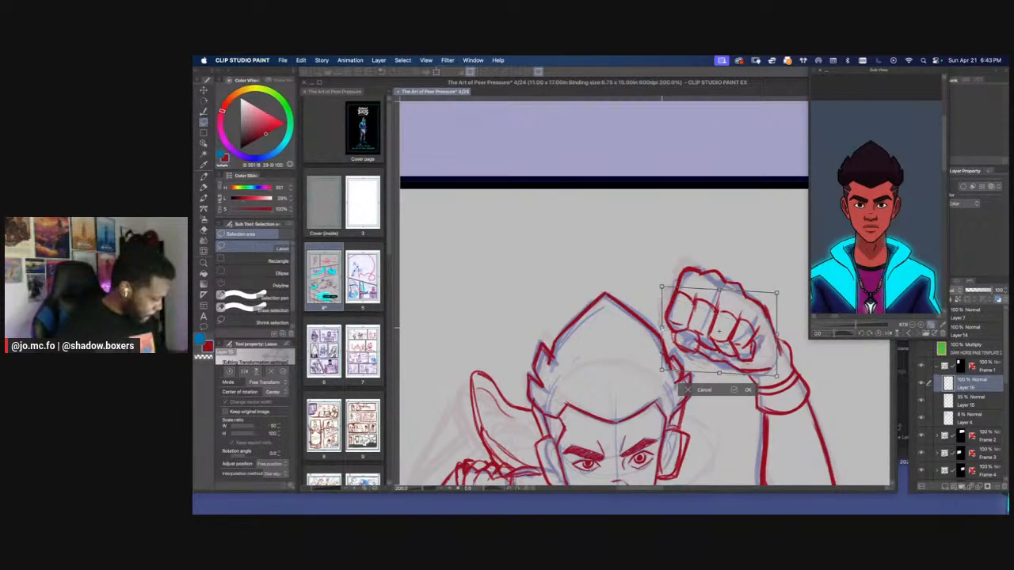
{"action": "key", "text": "Return"}
Hide the 8% rough layer, and toggle the 35% blue sketch layer to examine the red pencils of the whole figure
{"action": "key", "text": "ctrl+0"}
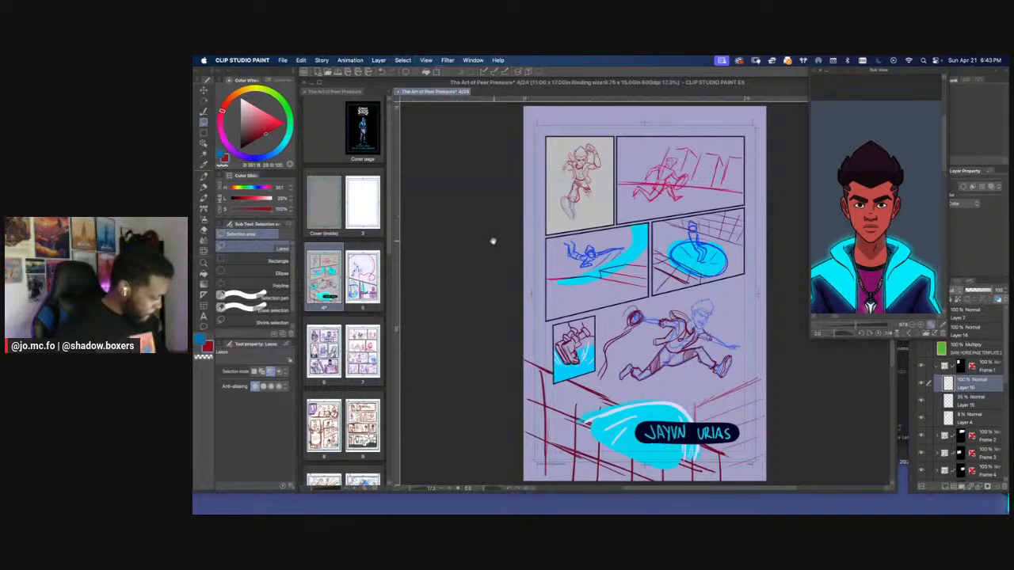
{"action": "left_click_drag", "start_coordinate": [502, 246], "coordinate": [560, 380]}
{"action": "scroll", "coordinate": [584, 312], "scroll_direction": "up", "scroll_amount": 4}
{"action": "left_click_drag", "start_coordinate": [664, 284], "coordinate": [626, 290]}
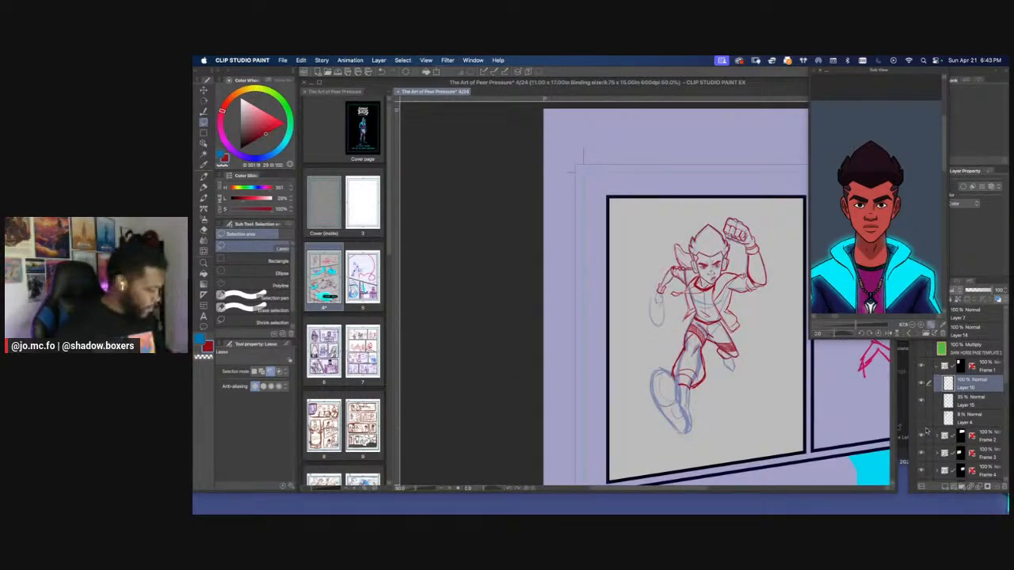
{"action": "left_click", "coordinate": [922, 402]}
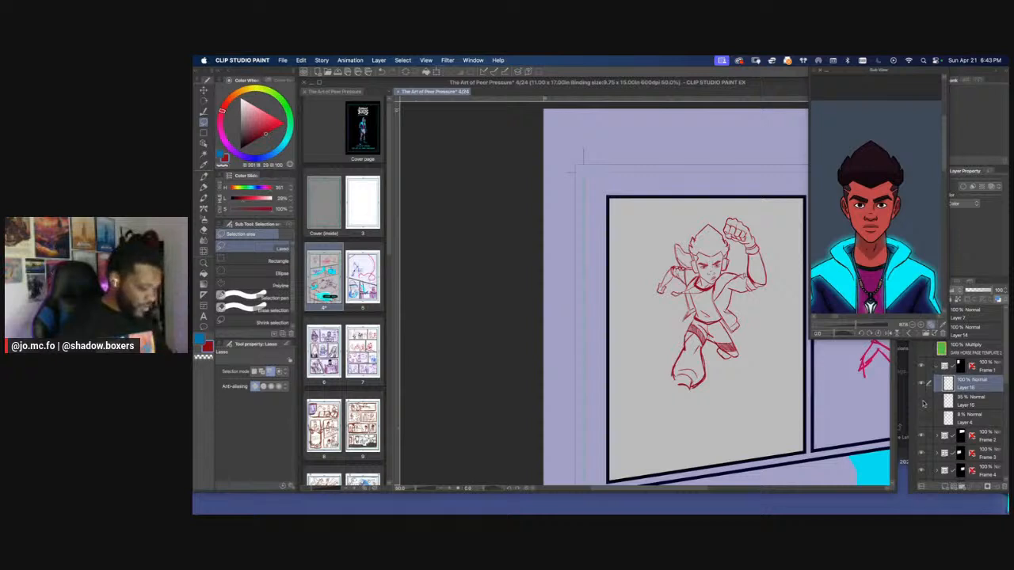
{"action": "left_click", "coordinate": [922, 402]}
{"action": "left_click", "coordinate": [922, 403]}
{"action": "left_click", "coordinate": [923, 403]}
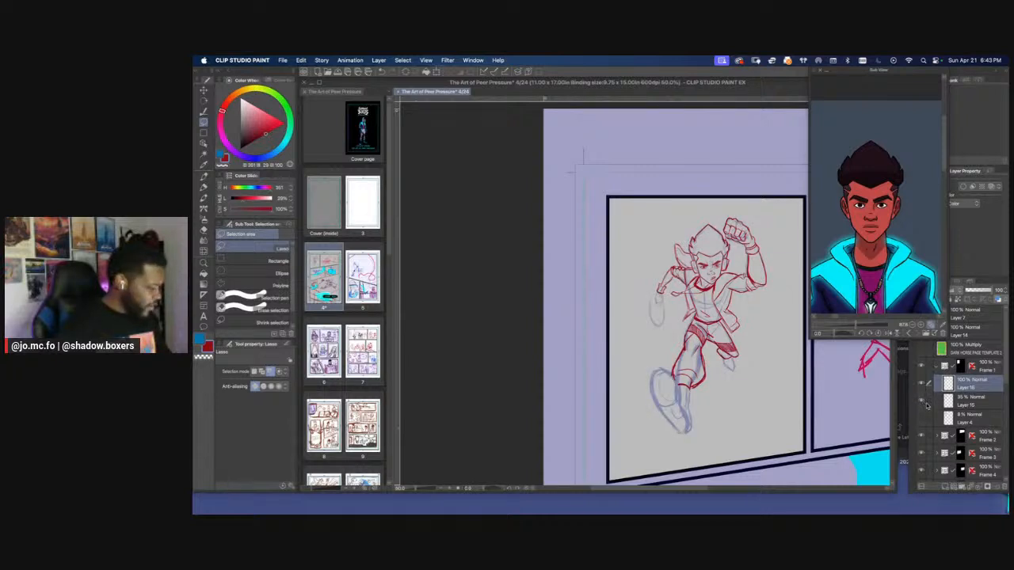
Draw a jagged line across the hair above the forehead hairline, from the raised-arm side to the lowered-arm side
{"action": "key", "text": "super+plus"}
{"action": "key", "text": "super+plus"}
{"action": "left_click_drag", "start_coordinate": [777, 273], "coordinate": [659, 395]}
{"action": "key", "text": "super+plus"}
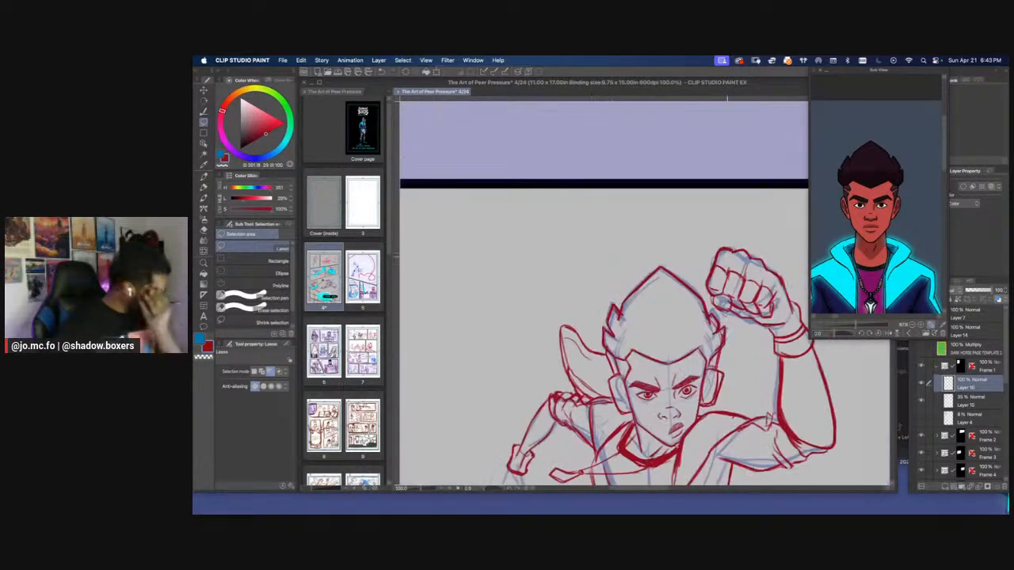
{"action": "left_click_drag", "start_coordinate": [727, 255], "coordinate": [722, 255]}
{"action": "key", "text": "p"}
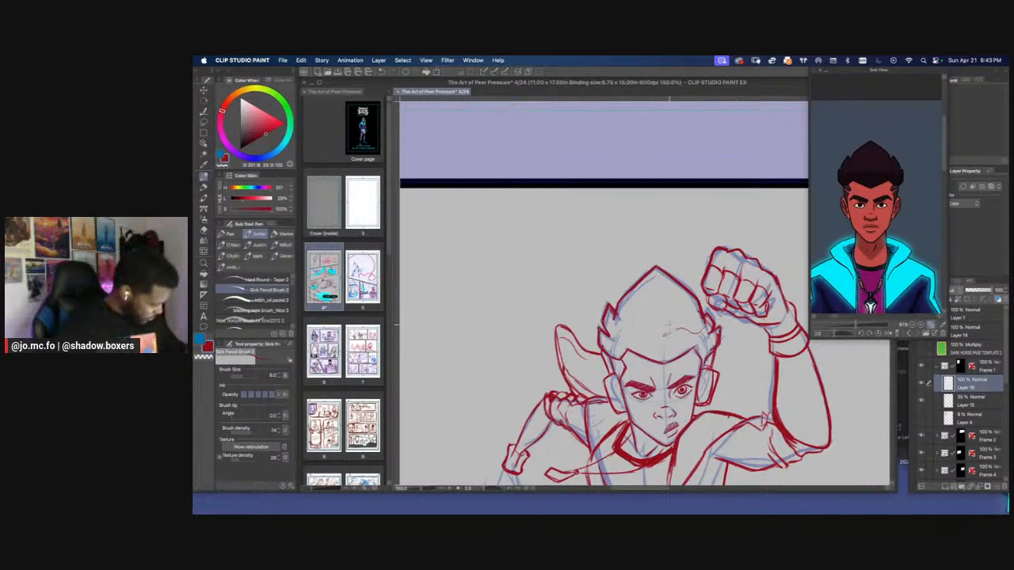
{"action": "left_click_drag", "start_coordinate": [635, 339], "coordinate": [609, 335]}
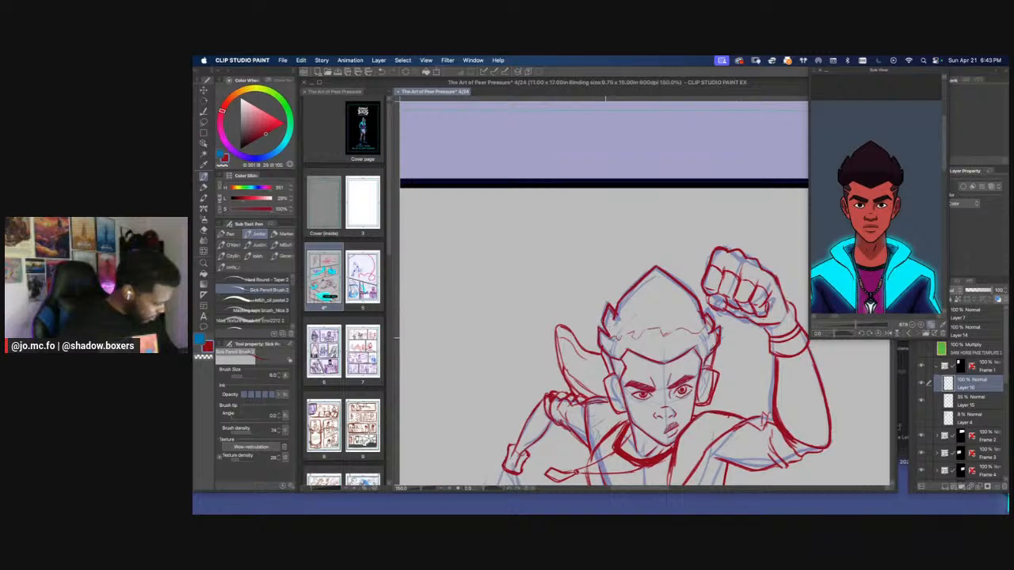
Refine the short hair edge on the raised-arm side, just above the headphone, alternating between pencil strokes and erasing
{"action": "key", "text": "r"}
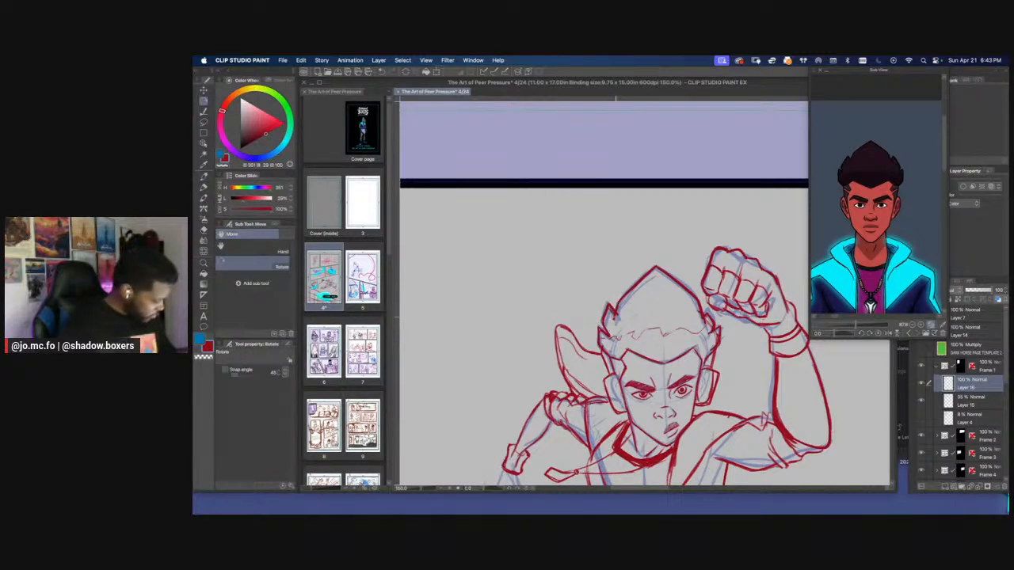
{"action": "key", "text": "e"}
{"action": "key", "text": "bracketright"}
{"action": "key", "text": "bracketright"}
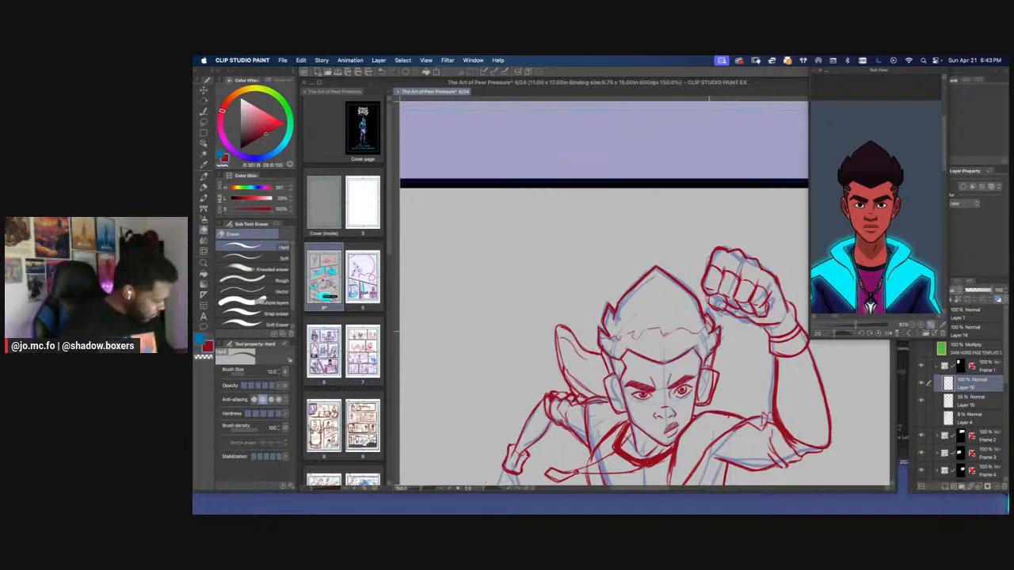
{"action": "key", "text": "p"}
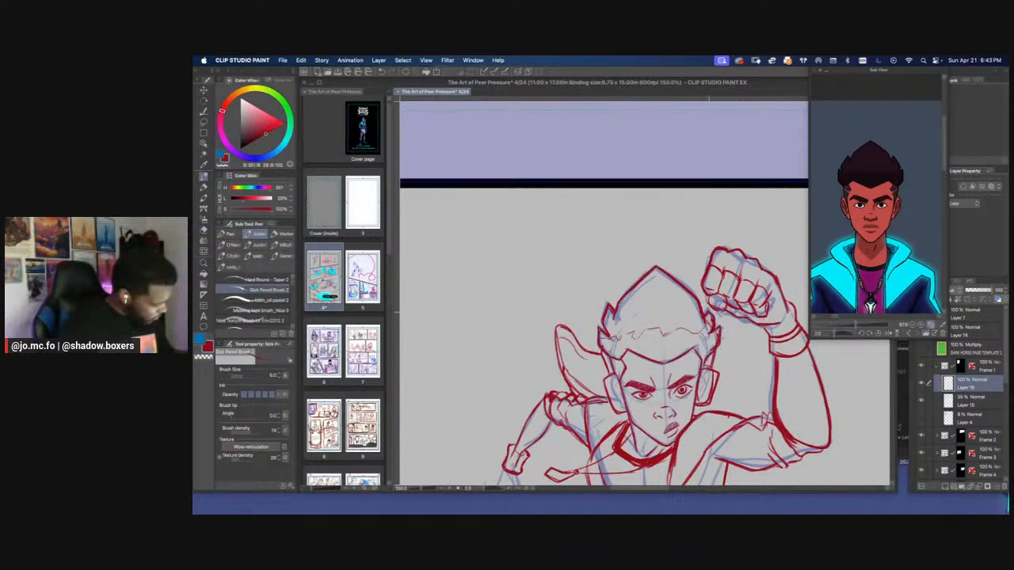
{"action": "left_click_drag", "start_coordinate": [706, 321], "coordinate": [703, 339]}
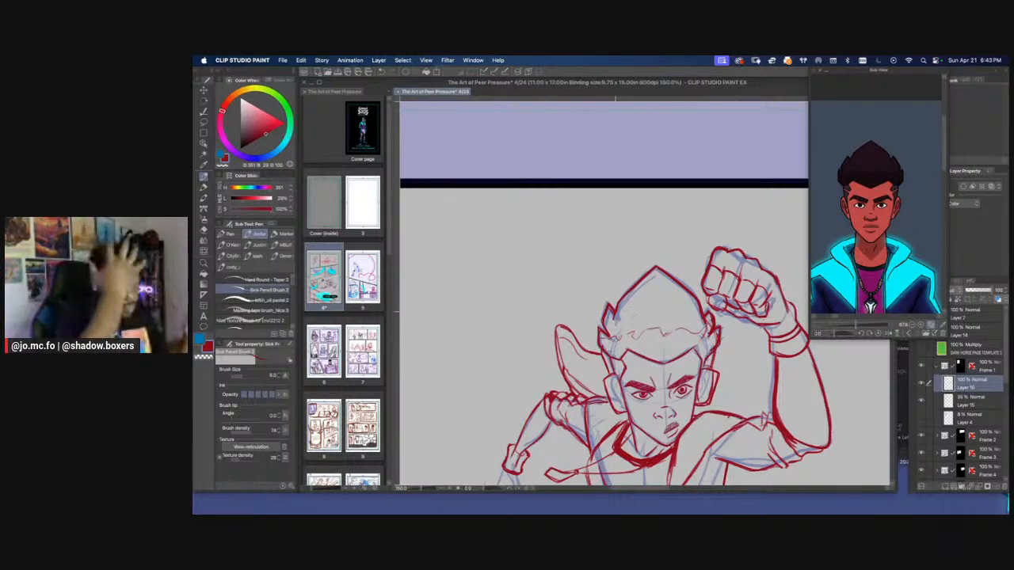
{"action": "key", "text": "]"}
{"action": "key", "text": "]"}
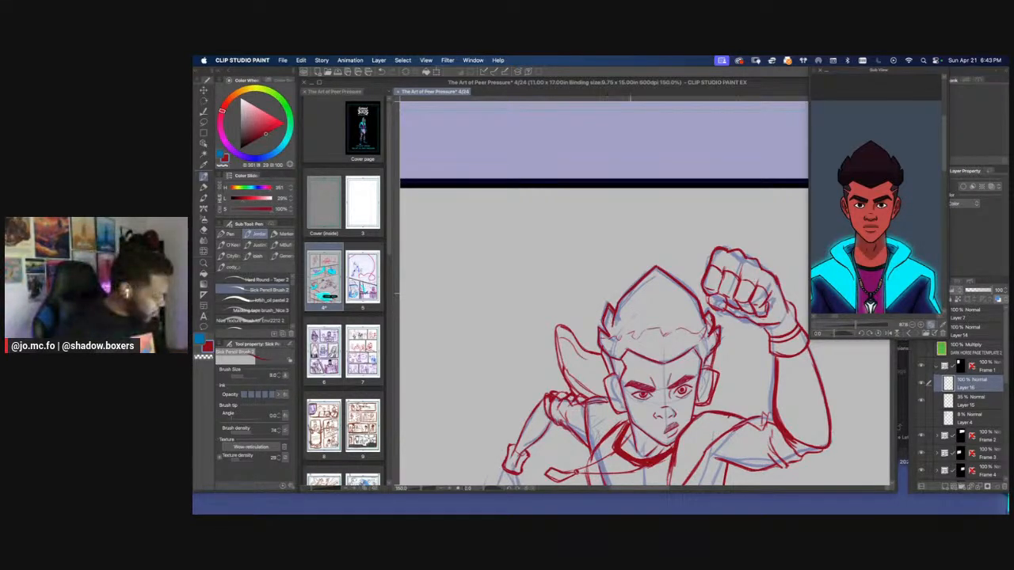
{"action": "key", "text": "e"}
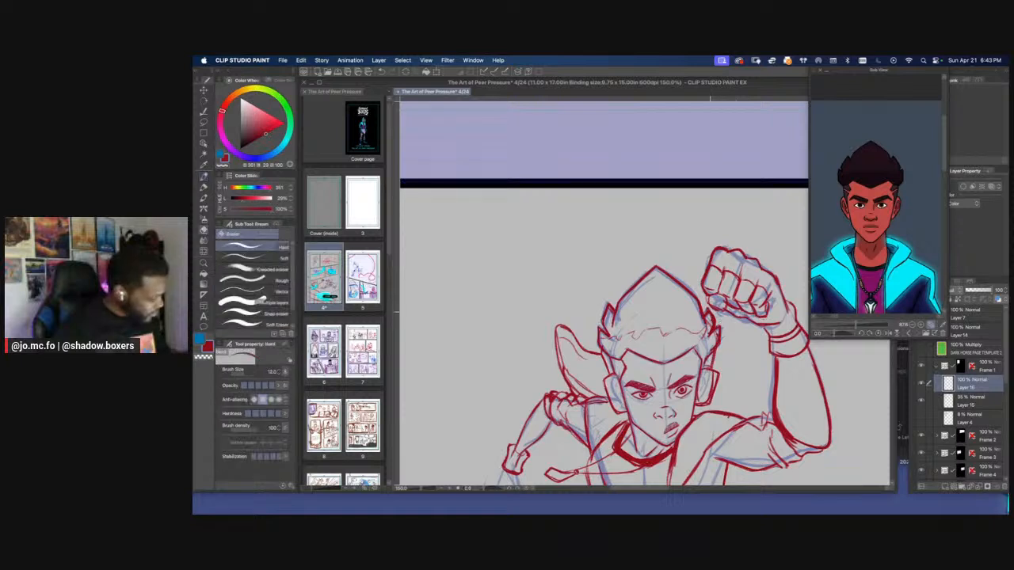
{"action": "key", "text": "p"}
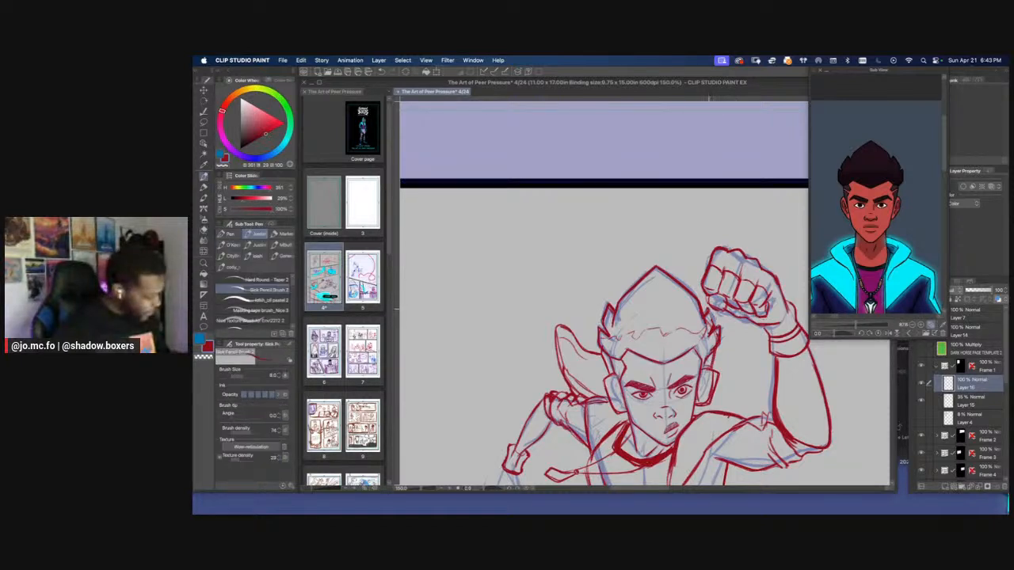
{"action": "key", "text": "e"}
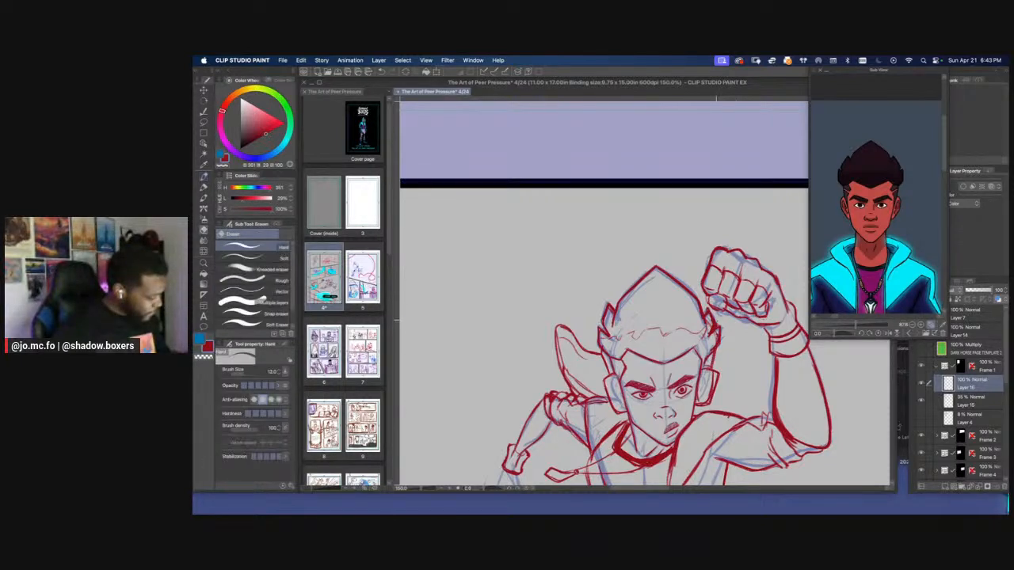
{"action": "key", "text": "p"}
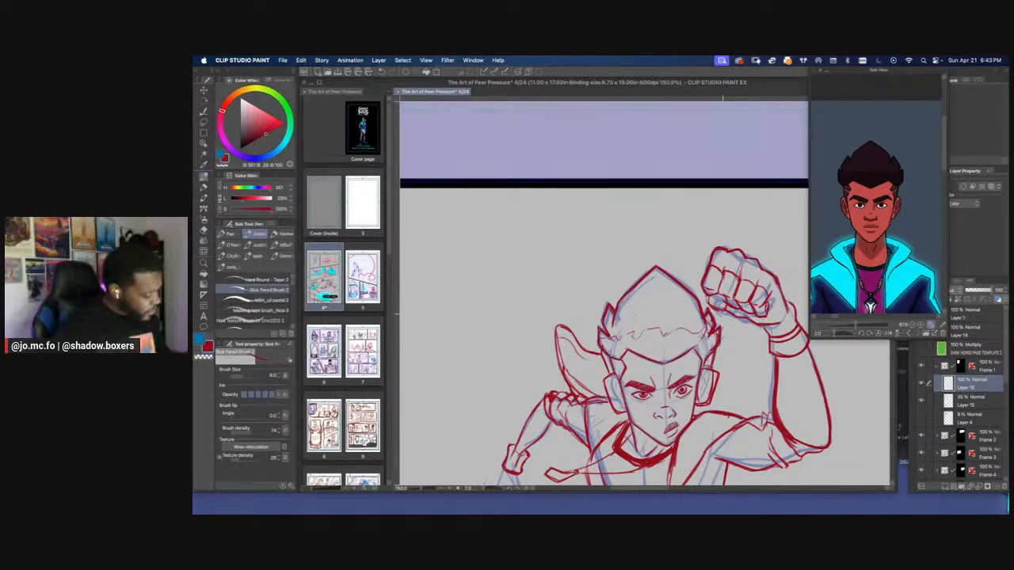
{"action": "key", "text": "e"}
{"action": "key", "text": "p"}
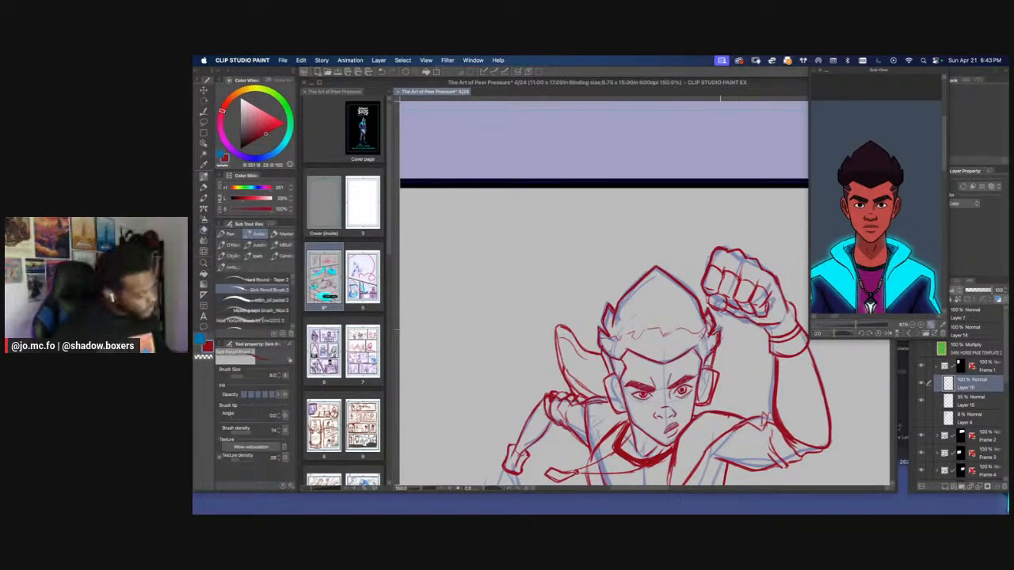
Shade both headphone ear cups with dense parallel hatching, and return the canvas to its upright orientation
{"action": "scroll", "coordinate": [711, 323], "scroll_direction": "down", "scroll_amount": 4}
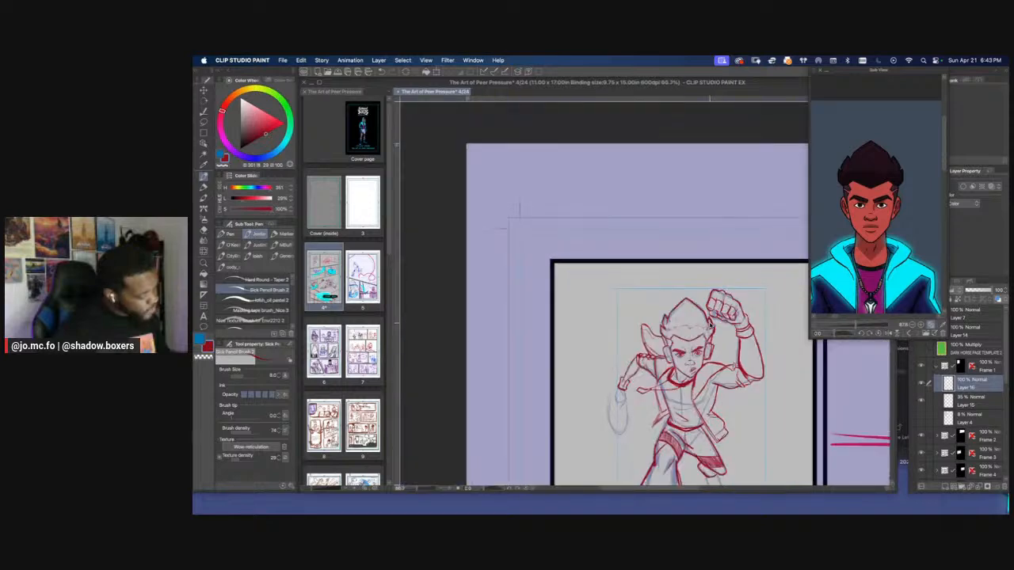
{"action": "scroll", "coordinate": [711, 323], "scroll_direction": "up", "scroll_amount": 5}
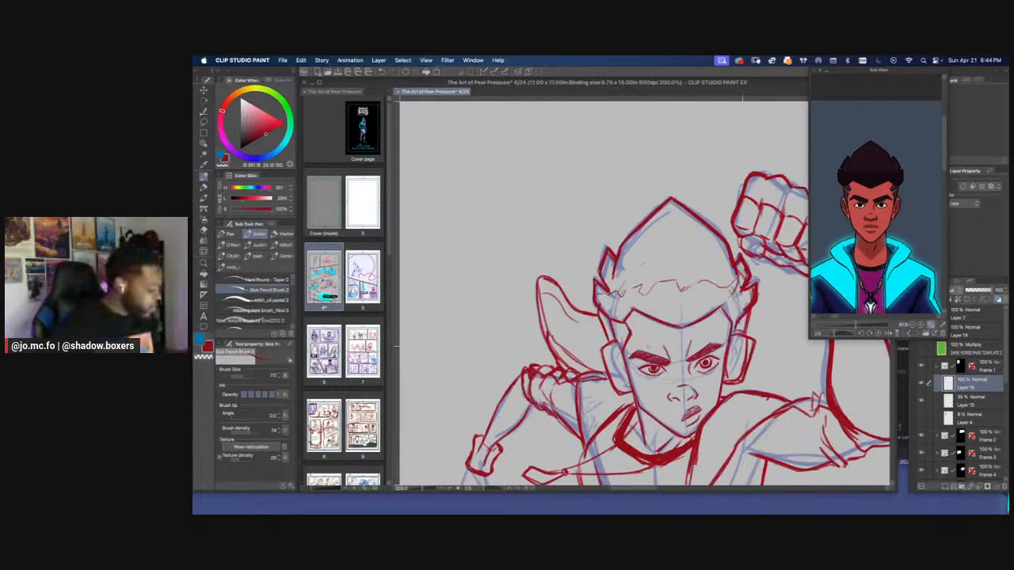
{"action": "mouse_move", "coordinate": [723, 382]}
{"action": "left_mouse_down"}
{"action": "mouse_move", "coordinate": [744, 357]}
{"action": "mouse_move", "coordinate": [738, 342]}
{"action": "mouse_move", "coordinate": [749, 340]}
{"action": "left_mouse_up"}
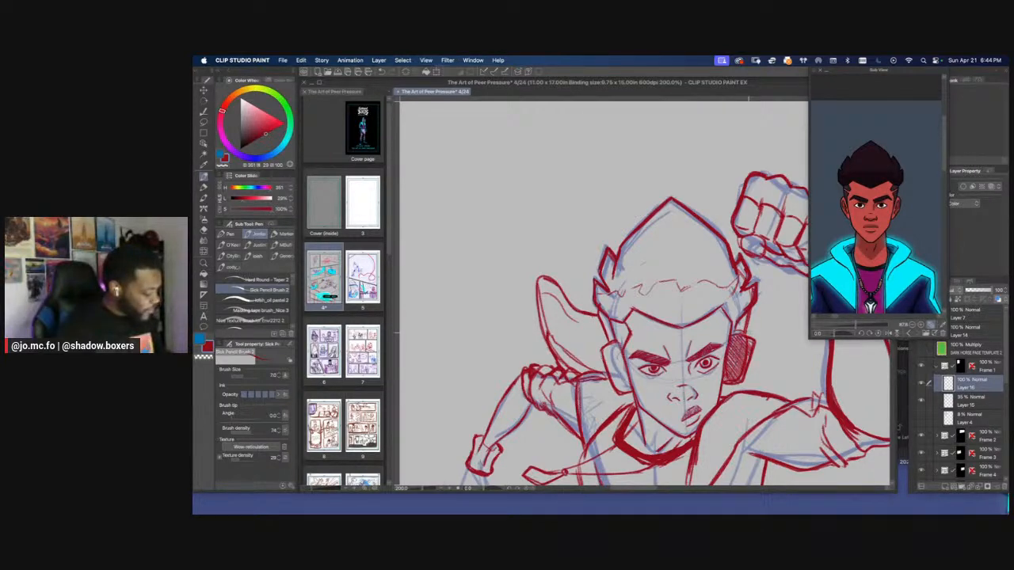
{"action": "key", "text": "r"}
{"action": "left_click_drag", "start_coordinate": [550, 374], "coordinate": [723, 377]}
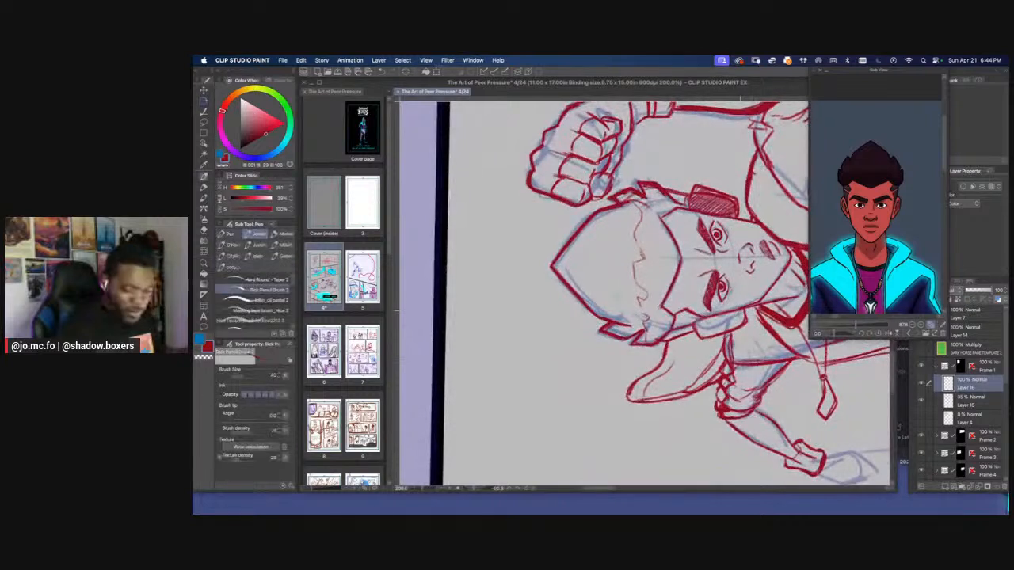
{"action": "mouse_move", "coordinate": [743, 311]}
{"action": "left_mouse_down"}
{"action": "mouse_move", "coordinate": [737, 328]}
{"action": "mouse_move", "coordinate": [695, 334]}
{"action": "left_mouse_up"}
{"action": "key", "text": "r"}
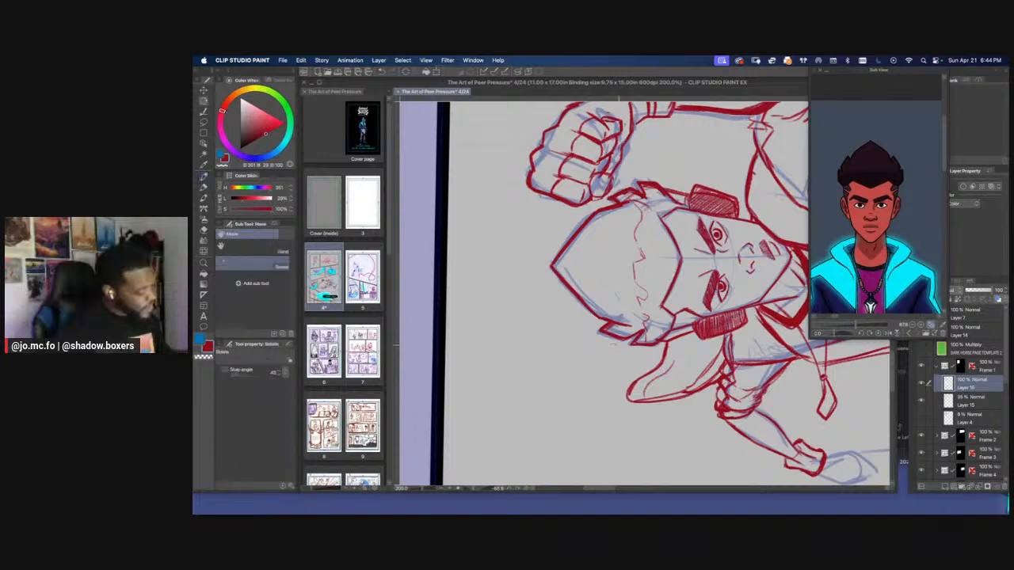
{"action": "left_click_drag", "start_coordinate": [519, 314], "coordinate": [517, 220]}
{"action": "left_click_drag", "start_coordinate": [521, 327], "coordinate": [527, 264]}
{"action": "double_click", "coordinate": [527, 264]}
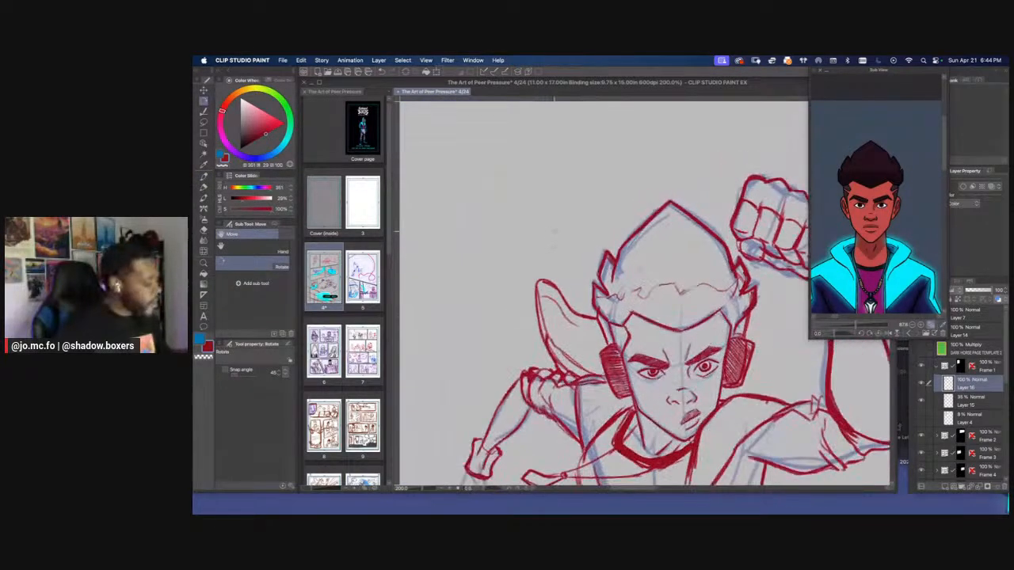
Draw the small hairline and sideburn details at both temples beside the headphones, erasing stray marks
{"action": "key", "text": "p"}
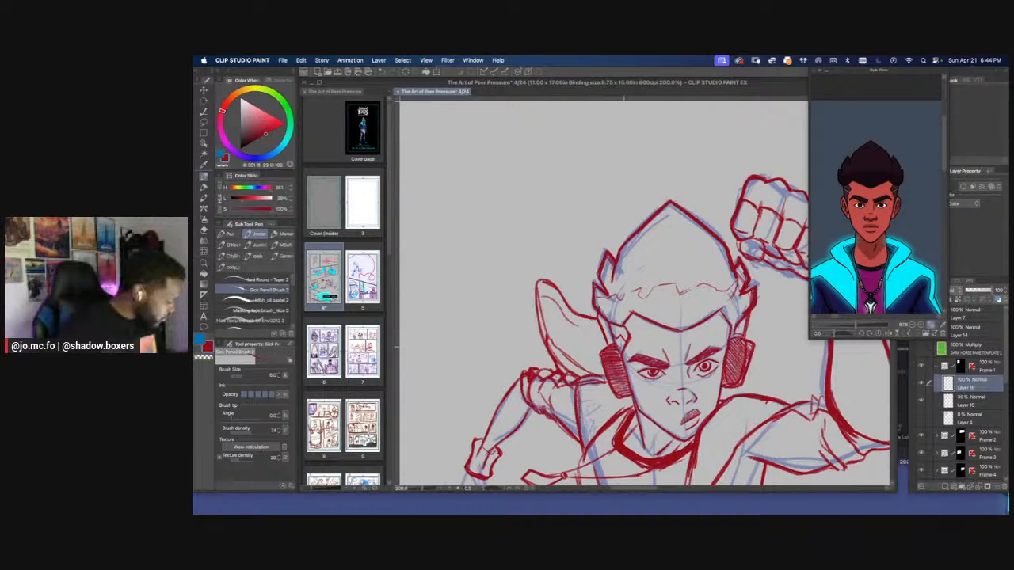
{"action": "key", "text": "e"}
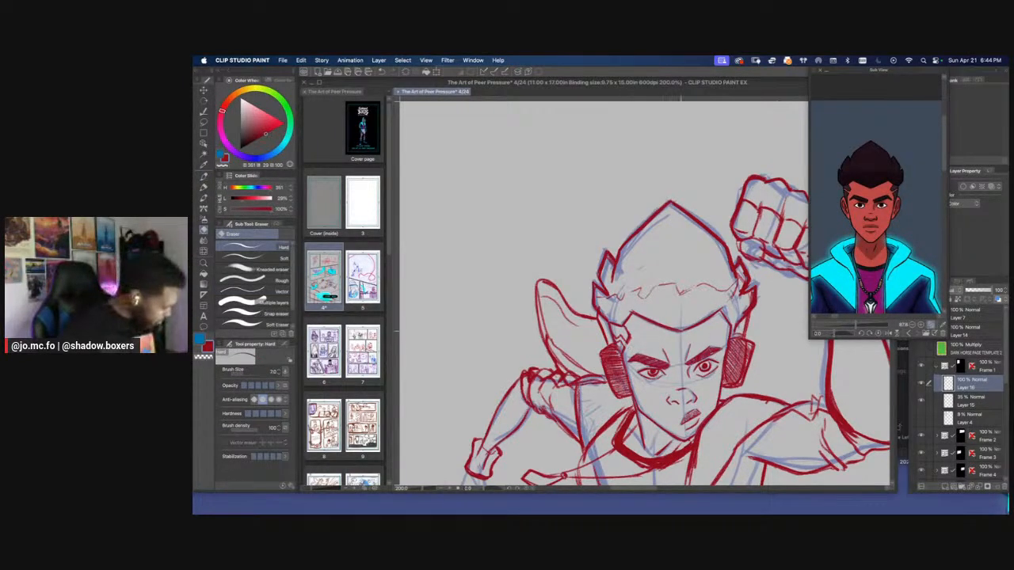
{"action": "key", "text": "p"}
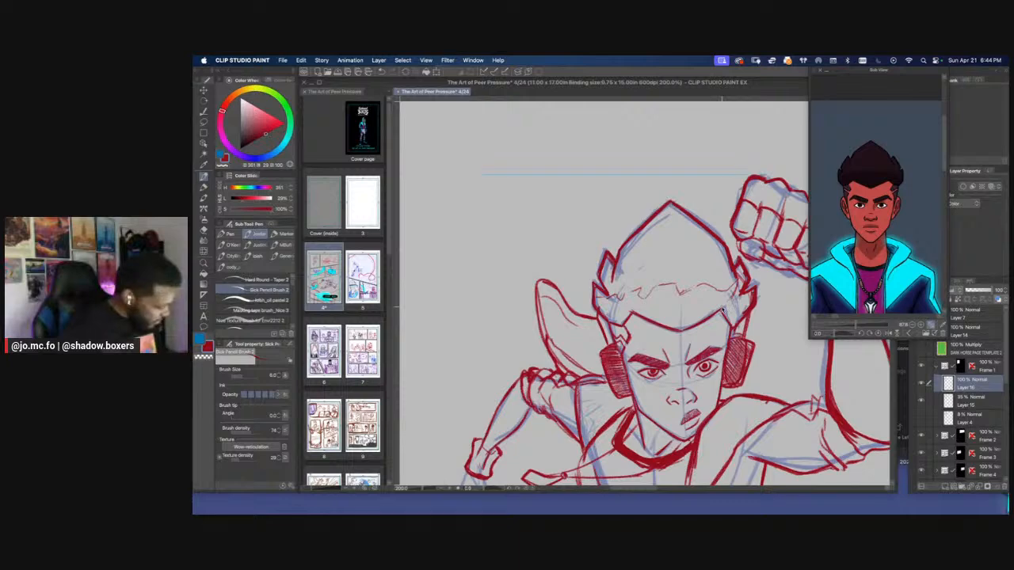
{"action": "key", "text": "super+minus"}
{"action": "key", "text": "super+minus"}
{"action": "key", "text": "super+plus"}
{"action": "key", "text": "super+plus"}
{"action": "scroll", "coordinate": [701, 97], "scroll_direction": "down", "scroll_amount": 2}
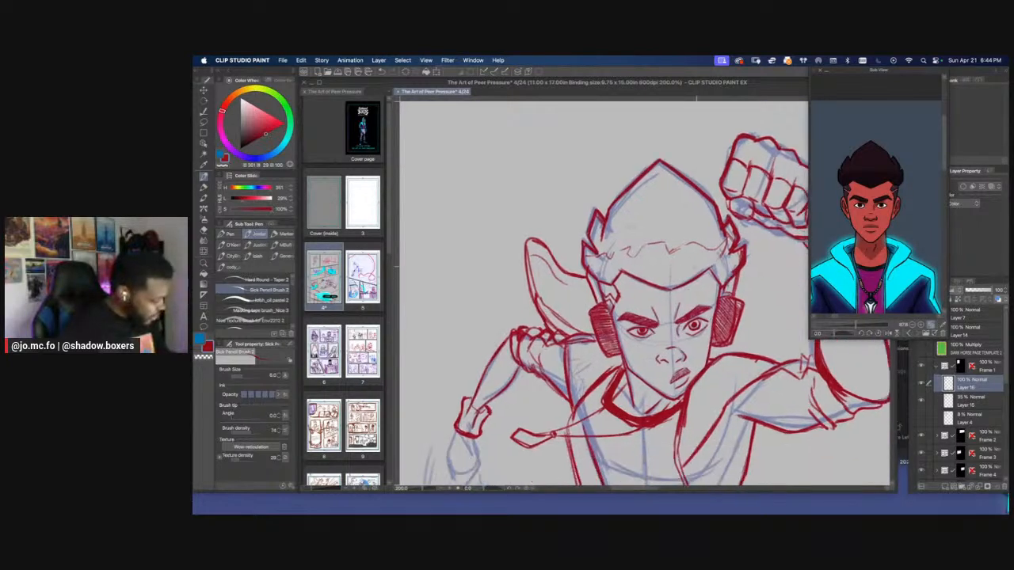
{"action": "key", "text": "e"}
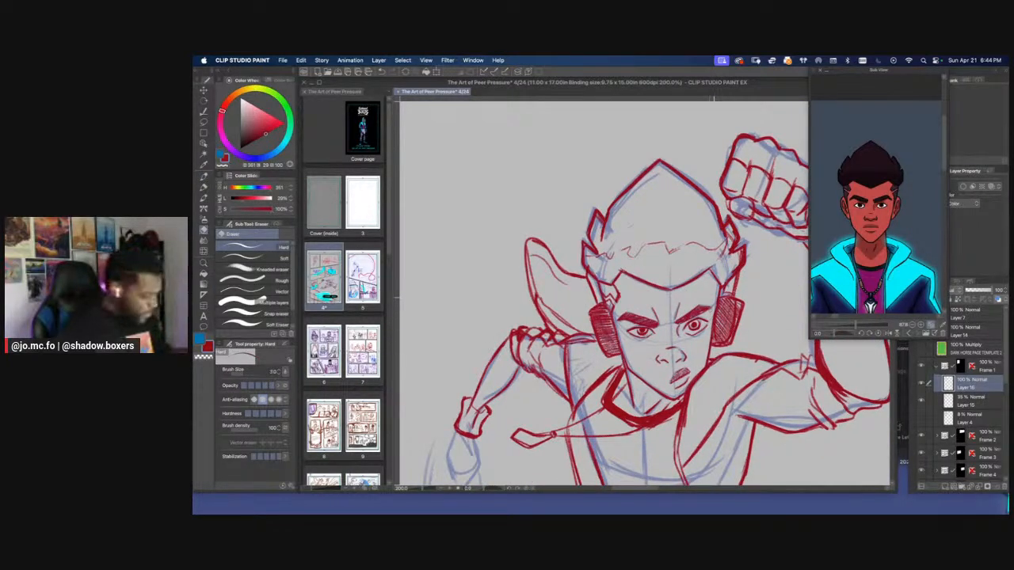
{"action": "key", "text": "p"}
{"action": "mouse_move", "coordinate": [709, 355]}
{"action": "left_mouse_down"}
{"action": "mouse_move", "coordinate": [700, 372]}
{"action": "mouse_move", "coordinate": [718, 287]}
{"action": "left_mouse_up"}
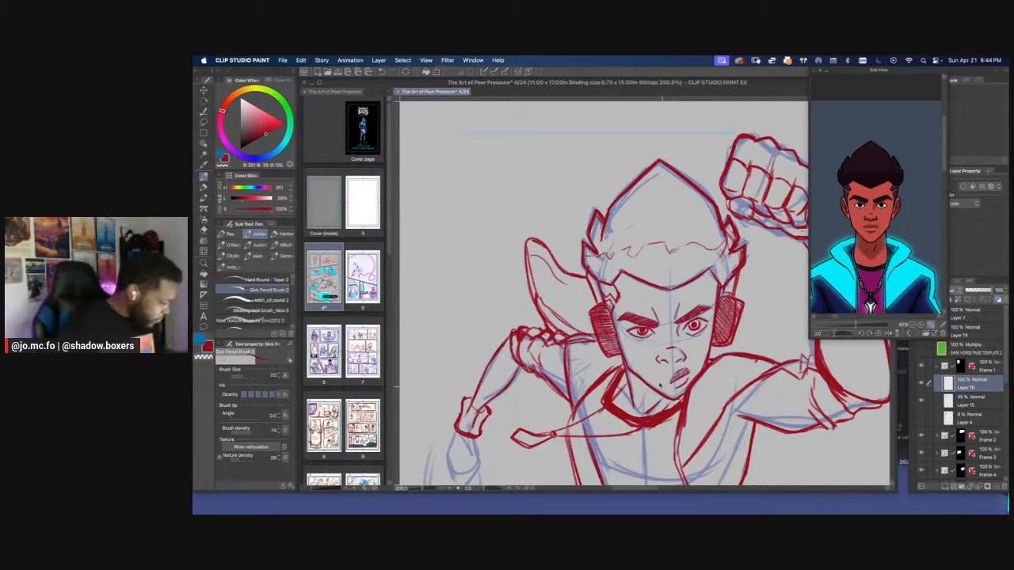
Examine the running figure within the whole first panel and up close
{"action": "key", "text": "super+0"}
{"action": "left_click_drag", "start_coordinate": [551, 301], "coordinate": [617, 446]}
{"action": "key", "text": "super+plus"}
{"action": "key", "text": "super+plus"}
{"action": "key", "text": "super+plus"}
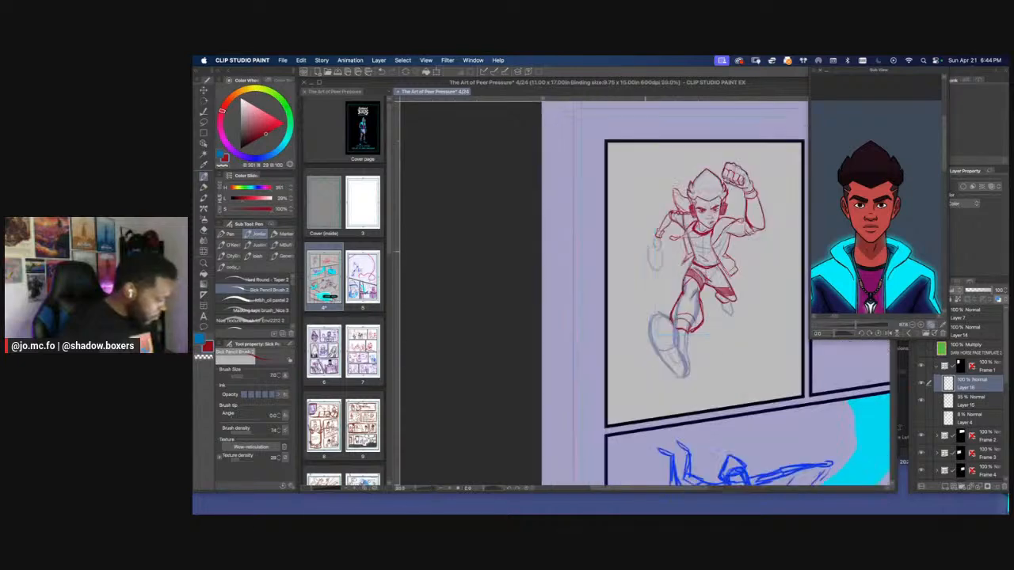
{"action": "key", "text": "super+plus"}
{"action": "left_click_drag", "start_coordinate": [711, 170], "coordinate": [644, 308]}
{"action": "key", "text": "super+plus"}
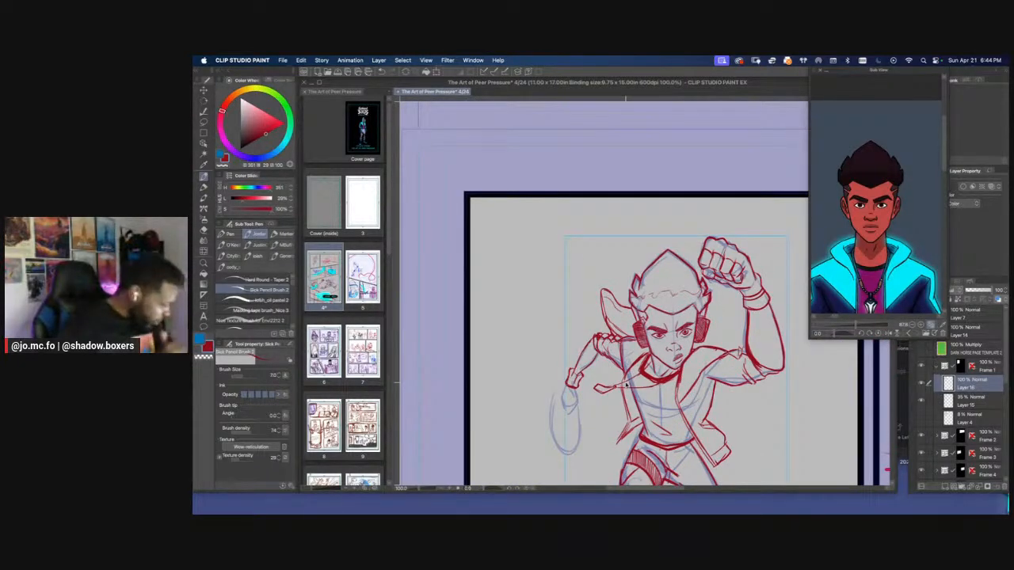
{"action": "key", "text": "super+plus"}
{"action": "key", "text": "p"}
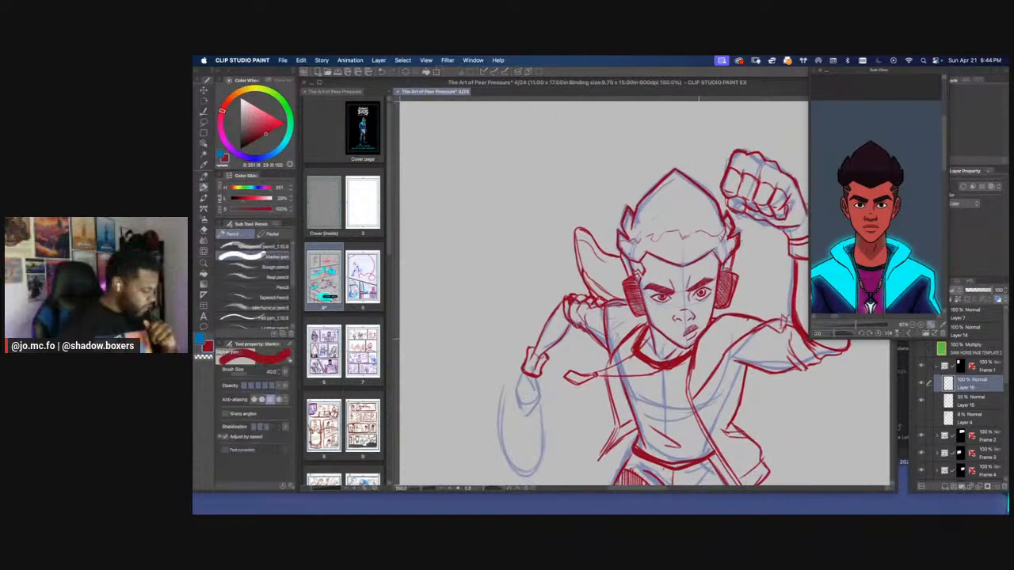
{"action": "key", "text": "p"}
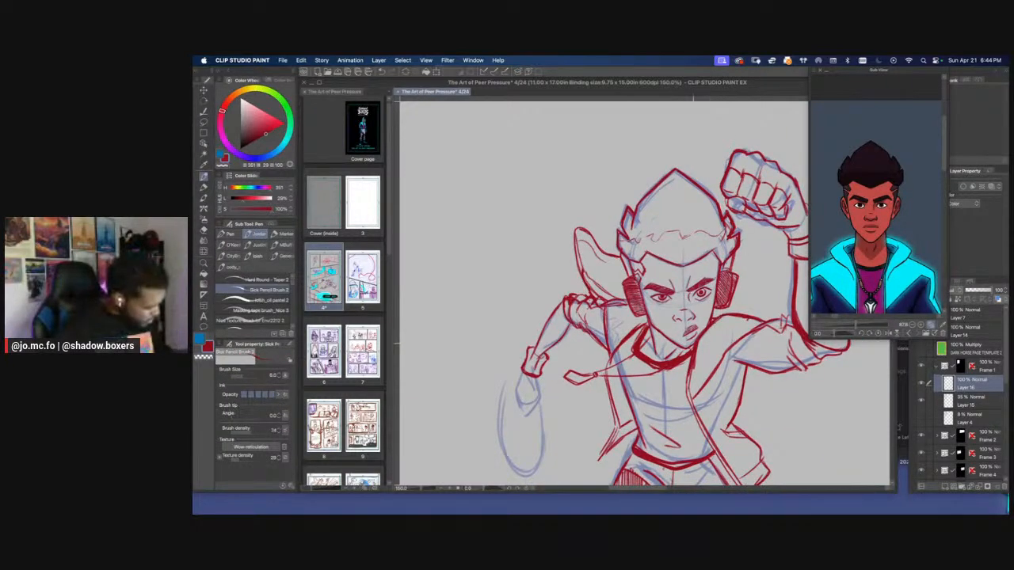
Thicken the torso's side contour on the lowered-arm side, from the armpit to the waist, with the pencil at size 15
{"action": "key", "text": "super+minus"}
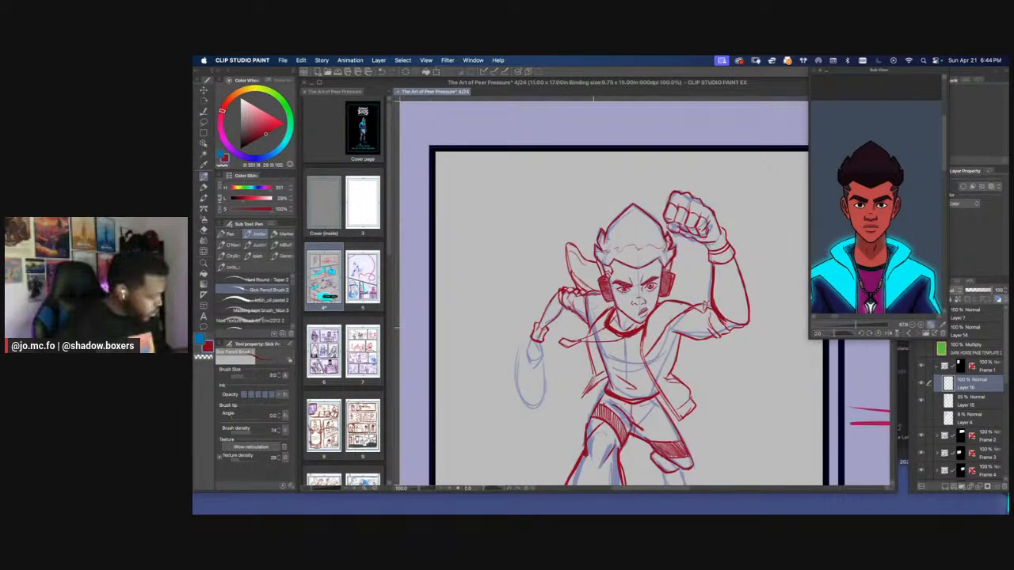
{"action": "key", "text": "bracketright"}
{"action": "key", "text": "bracketright"}
{"action": "key", "text": "bracketright"}
{"action": "left_click_drag", "start_coordinate": [593, 330], "coordinate": [611, 388]}
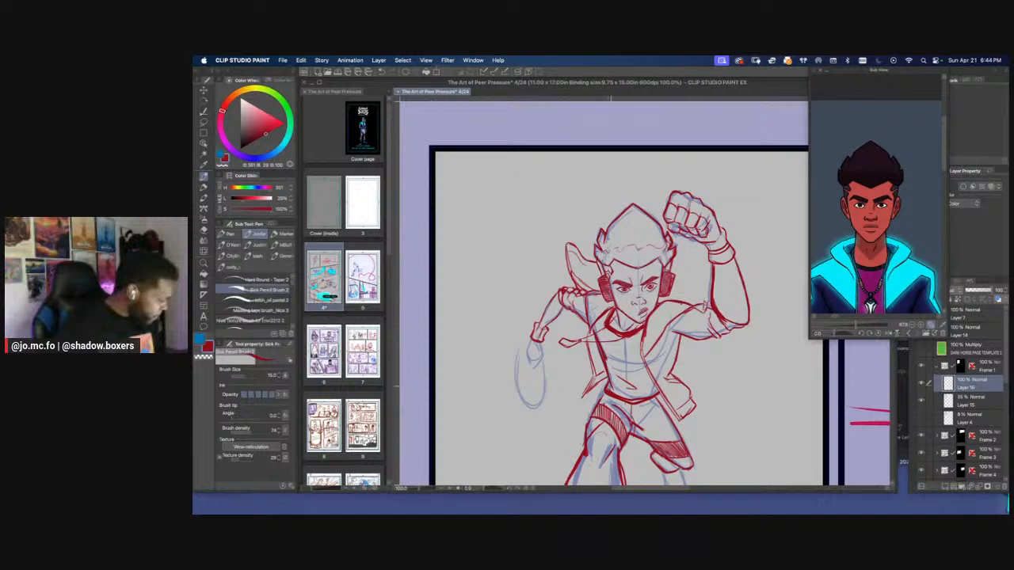
Draw the lowered hand as an angular outline with finger lines inside, below the wristband, using a smaller pencil size
{"action": "key", "text": "bracketleft"}
{"action": "key", "text": "bracketleft"}
{"action": "left_click_drag", "start_coordinate": [538, 311], "coordinate": [610, 303]}
{"action": "key", "text": "super+plus"}
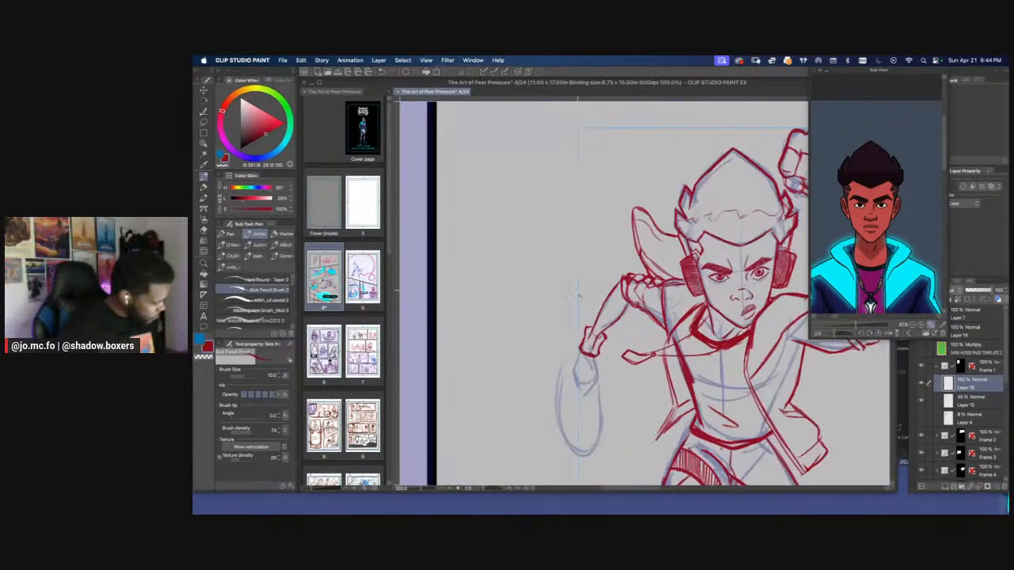
{"action": "mouse_move", "coordinate": [580, 359]}
{"action": "left_mouse_down"}
{"action": "mouse_move", "coordinate": [593, 324]}
{"action": "mouse_move", "coordinate": [585, 345]}
{"action": "left_mouse_up"}
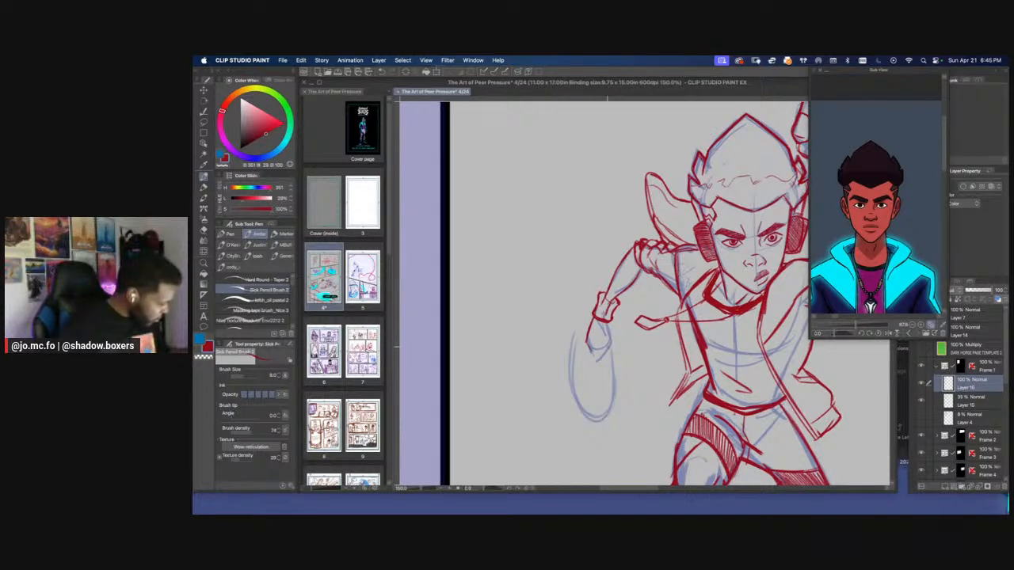
{"action": "mouse_move", "coordinate": [607, 322]}
{"action": "left_mouse_down"}
{"action": "mouse_move", "coordinate": [614, 341]}
{"action": "mouse_move", "coordinate": [602, 357]}
{"action": "left_mouse_up"}
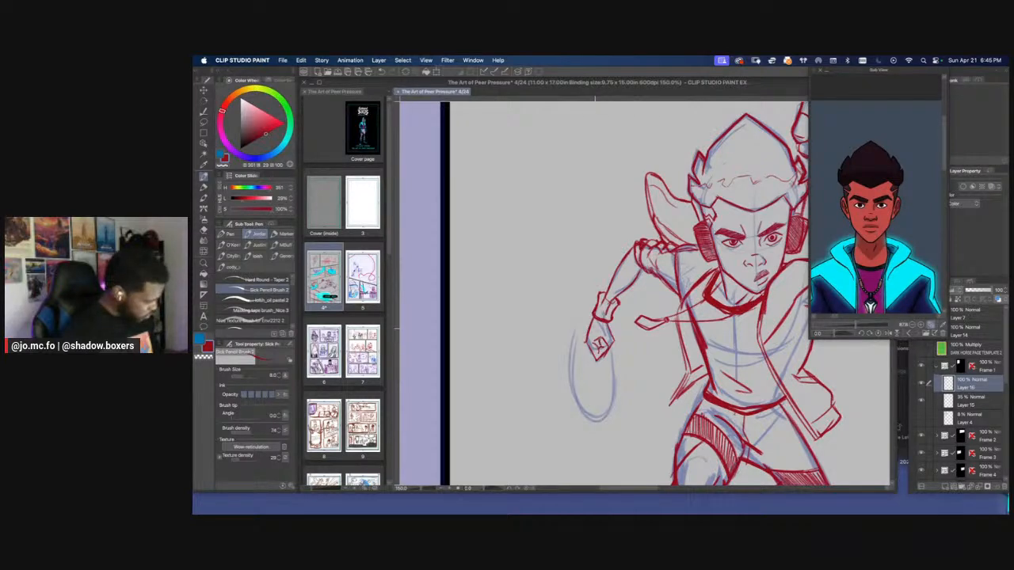
{"action": "key", "text": "e"}
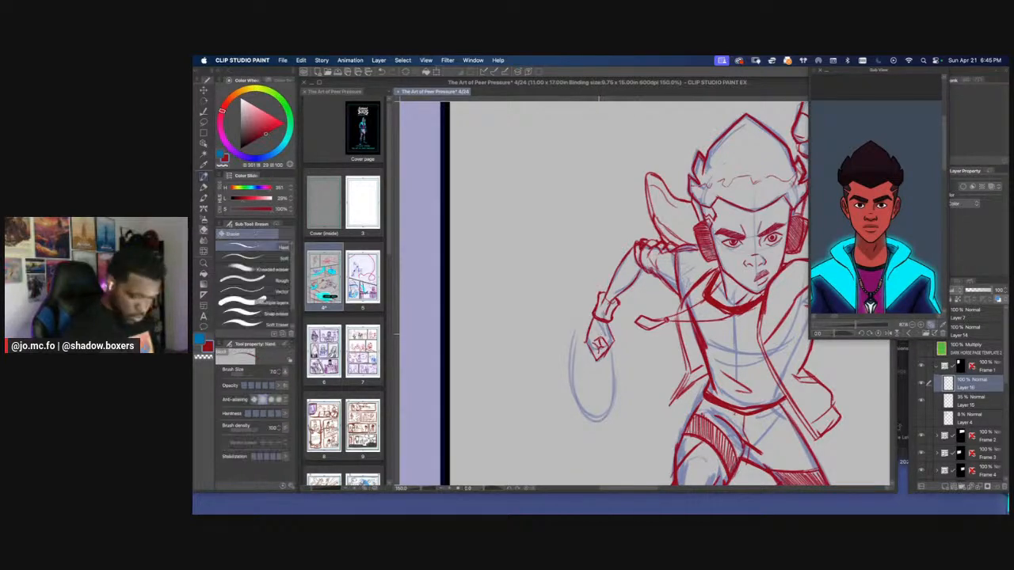
Erase and redraw the curled finger shape inside the lowered hand's outline
{"action": "scroll", "coordinate": [598, 340], "scroll_direction": "up", "scroll_amount": 3}
{"action": "mouse_move", "coordinate": [586, 342]}
{"action": "left_mouse_down"}
{"action": "mouse_move", "coordinate": [599, 373]}
{"action": "mouse_move", "coordinate": [597, 340]}
{"action": "mouse_move", "coordinate": [609, 356]}
{"action": "mouse_move", "coordinate": [608, 335]}
{"action": "mouse_move", "coordinate": [622, 348]}
{"action": "left_mouse_up"}
{"action": "key", "text": "p"}
{"action": "key", "text": "e"}
{"action": "key", "text": "p"}
{"action": "scroll", "coordinate": [530, 279], "scroll_direction": "down", "scroll_amount": 4}
{"action": "scroll", "coordinate": [512, 288], "scroll_direction": "up", "scroll_amount": 1}
{"action": "scroll", "coordinate": [511, 289], "scroll_direction": "up", "scroll_amount": 3}
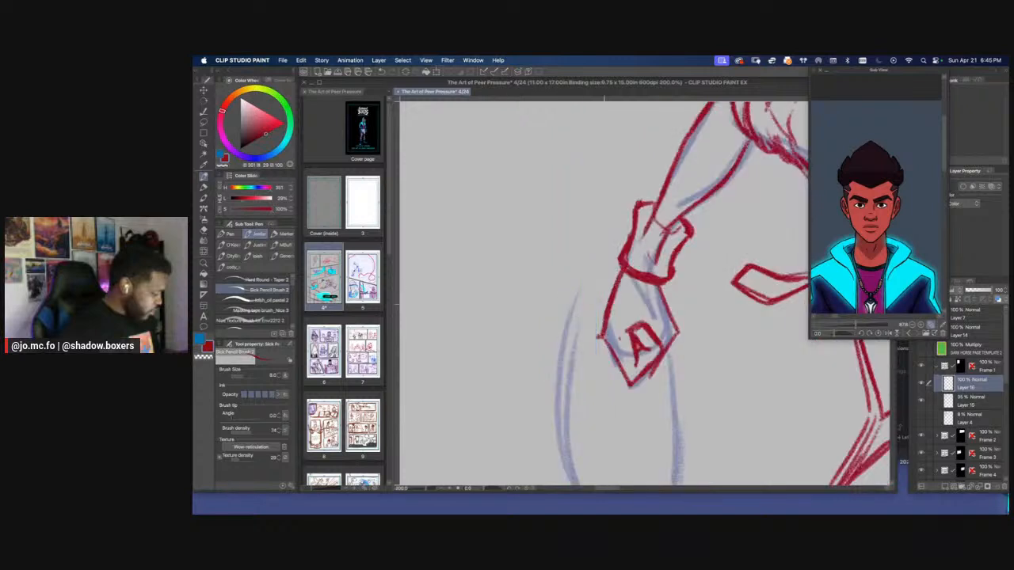
Clean up the lower edge of the lowered hand and draw an extended fingertip beside the curled finger
{"action": "key", "text": "e"}
{"action": "mouse_move", "coordinate": [659, 365]}
{"action": "left_mouse_down"}
{"action": "mouse_move", "coordinate": [648, 379]}
{"action": "mouse_move", "coordinate": [653, 369]}
{"action": "left_mouse_up"}
{"action": "key", "text": "p"}
{"action": "mouse_move", "coordinate": [674, 319]}
{"action": "left_mouse_down"}
{"action": "mouse_move", "coordinate": [670, 371]}
{"action": "mouse_move", "coordinate": [645, 397]}
{"action": "left_mouse_up"}
{"action": "mouse_move", "coordinate": [648, 372]}
{"action": "left_mouse_down"}
{"action": "mouse_move", "coordinate": [643, 383]}
{"action": "mouse_move", "coordinate": [662, 387]}
{"action": "left_mouse_up"}
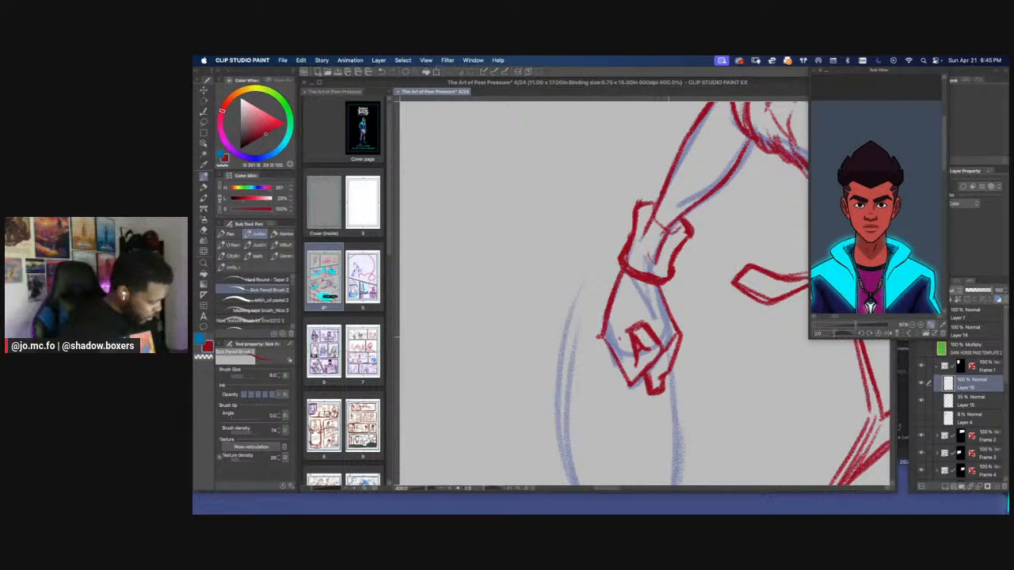
Erase and redraw the lowered hand's outer contour from the wristband down to the extended fingertip
{"action": "key", "text": "e"}
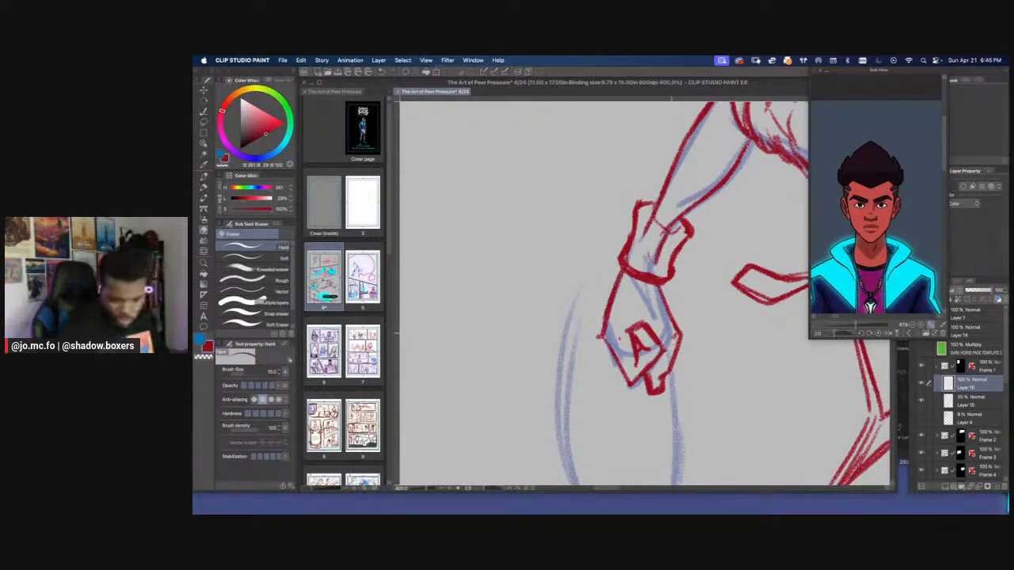
{"action": "mouse_move", "coordinate": [662, 298]}
{"action": "left_mouse_down"}
{"action": "mouse_move", "coordinate": [681, 344]}
{"action": "mouse_move", "coordinate": [670, 367]}
{"action": "left_mouse_up"}
{"action": "key", "text": "p"}
{"action": "left_click_drag", "start_coordinate": [662, 298], "coordinate": [682, 345]}
{"action": "scroll", "coordinate": [669, 362], "scroll_direction": "down", "scroll_amount": 5}
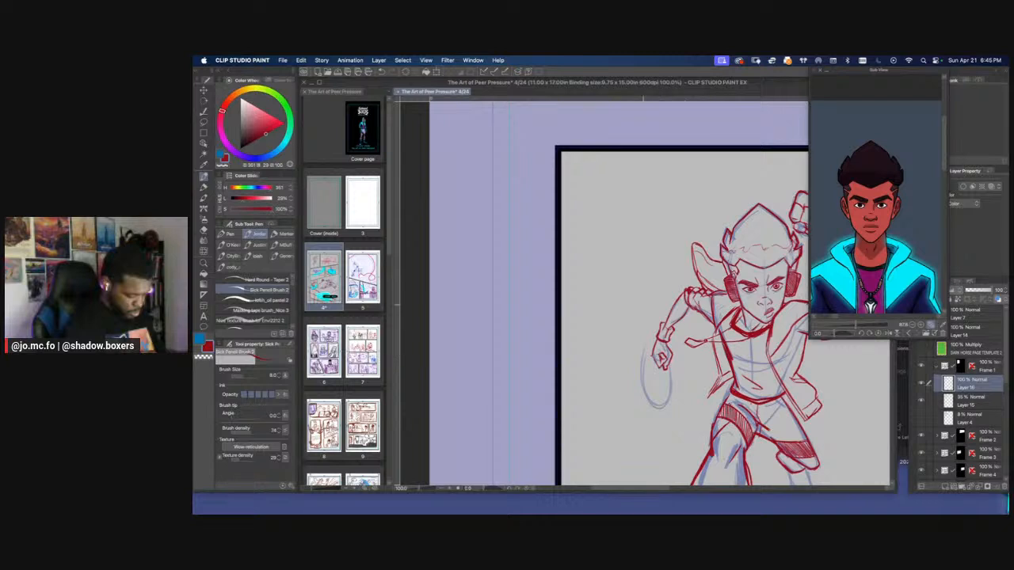
{"action": "scroll", "coordinate": [646, 353], "scroll_direction": "up", "scroll_amount": 6}
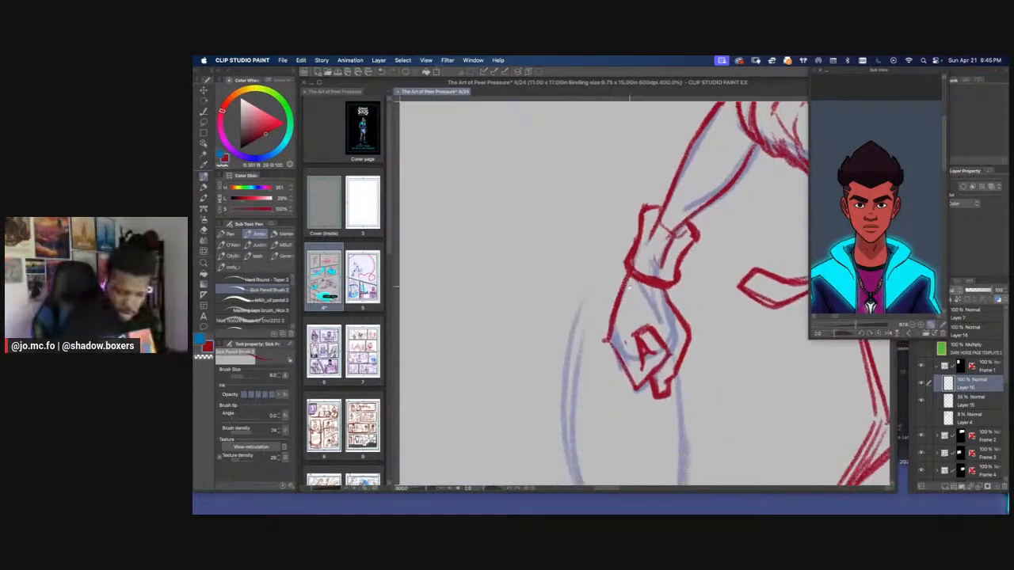
Lasso the curled finger shape inside the lowered hand, adjust it with a free transform, and clear the selection
{"action": "key", "text": "m"}
{"action": "left_click_drag", "start_coordinate": [654, 367], "coordinate": [632, 342]}
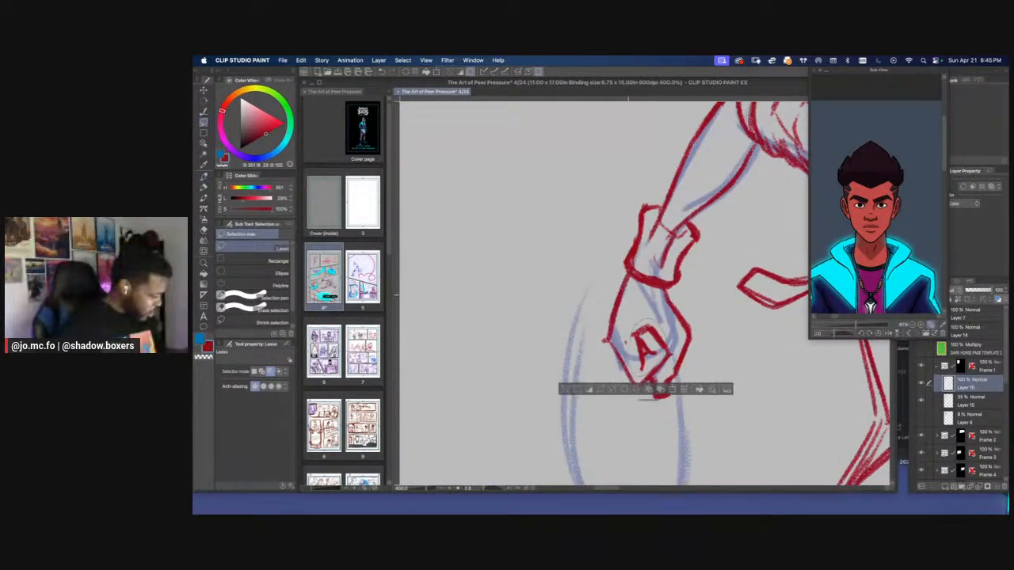
{"action": "key", "text": "super+t"}
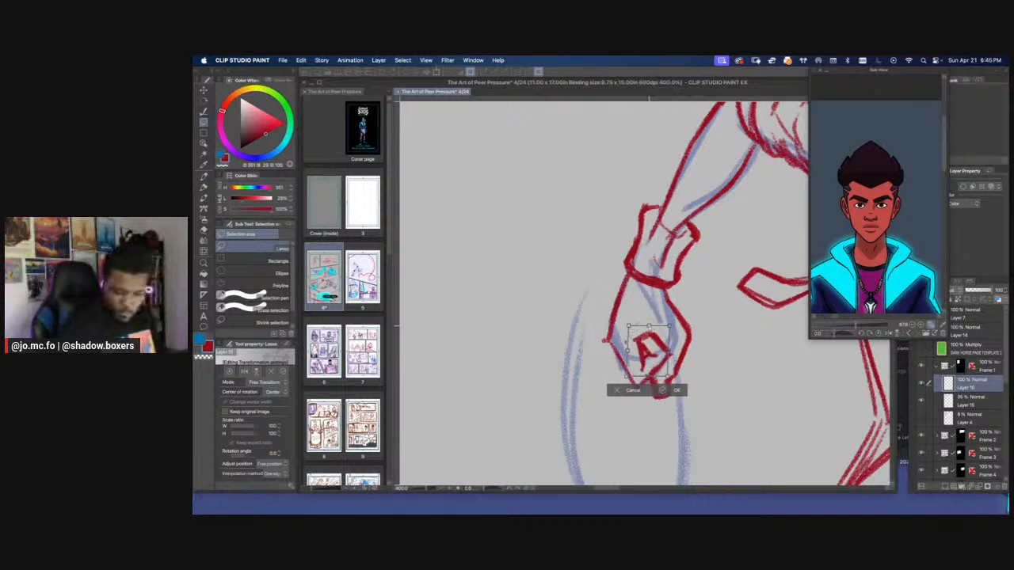
{"action": "mouse_move", "coordinate": [643, 344]}
{"action": "left_mouse_down"}
{"action": "mouse_move", "coordinate": [647, 329]}
{"action": "mouse_move", "coordinate": [655, 380]}
{"action": "mouse_move", "coordinate": [667, 368]}
{"action": "left_mouse_up"}
{"action": "key", "text": "Return"}
{"action": "key", "text": "p"}
{"action": "key", "text": "m"}
{"action": "key", "text": "Delete"}
{"action": "key", "text": "super+d"}
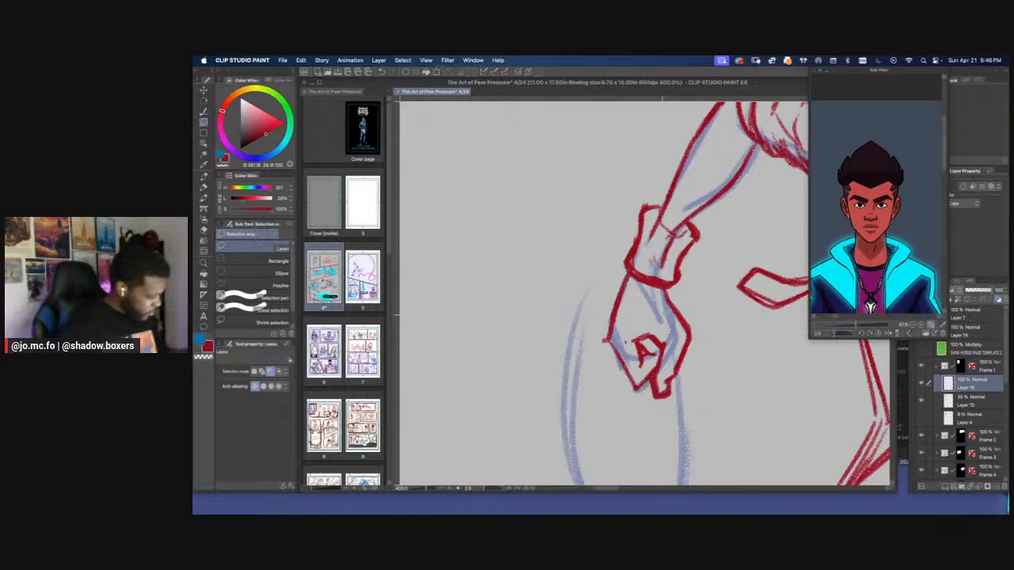
Trim the lowered hand's outer contour below the wristband with the eraser and check the figure within the whole page
{"action": "scroll", "coordinate": [664, 315], "scroll_direction": "down", "scroll_amount": 2}
{"action": "scroll", "coordinate": [662, 316], "scroll_direction": "down", "scroll_amount": 2}
{"action": "scroll", "coordinate": [662, 316], "scroll_direction": "up", "scroll_amount": 4}
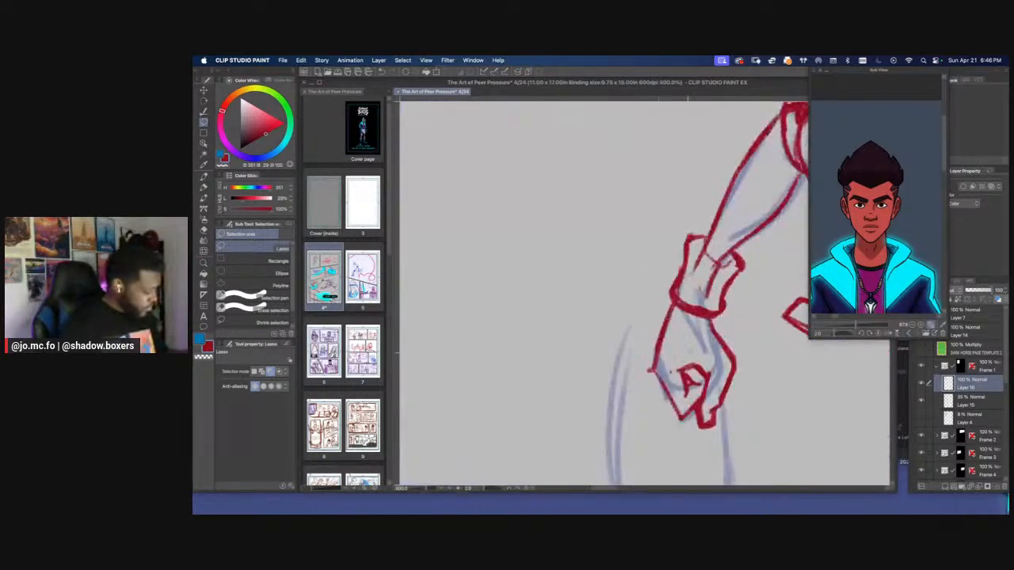
{"action": "key", "text": "e"}
{"action": "mouse_move", "coordinate": [733, 358]}
{"action": "left_mouse_down"}
{"action": "mouse_move", "coordinate": [716, 404]}
{"action": "mouse_move", "coordinate": [710, 318]}
{"action": "left_mouse_up"}
{"action": "key", "text": "p"}
{"action": "scroll", "coordinate": [659, 297], "scroll_direction": "down", "scroll_amount": 2}
{"action": "scroll", "coordinate": [662, 304], "scroll_direction": "down", "scroll_amount": 6}
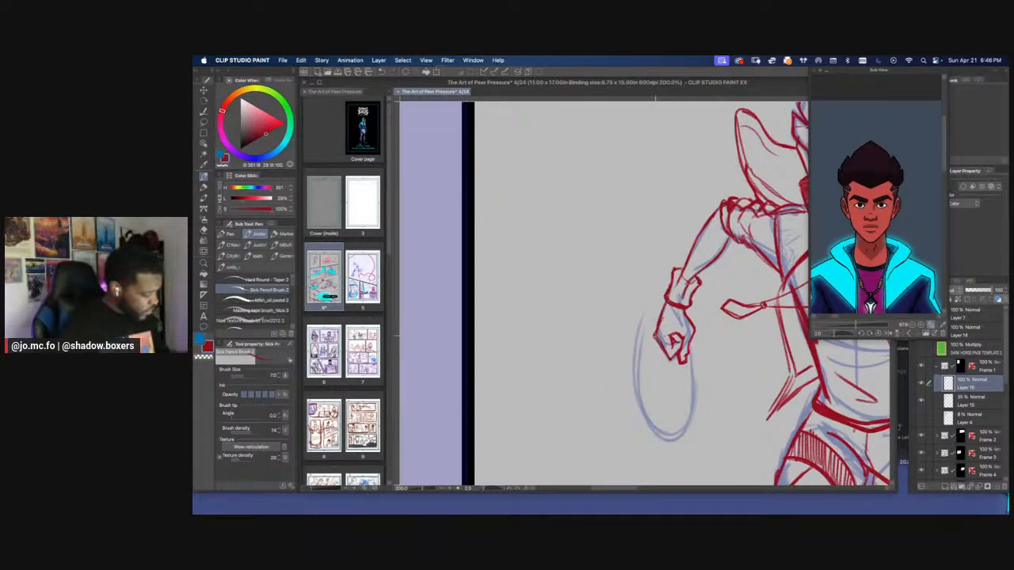
{"action": "scroll", "coordinate": [608, 343], "scroll_direction": "up", "scroll_amount": 3}
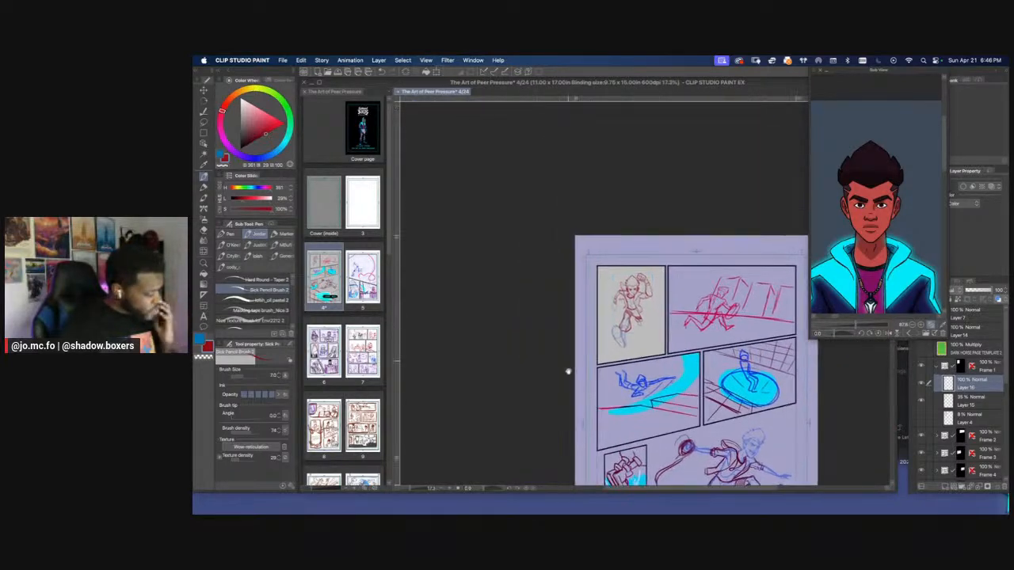
{"action": "scroll", "coordinate": [608, 344], "scroll_direction": "up", "scroll_amount": 3}
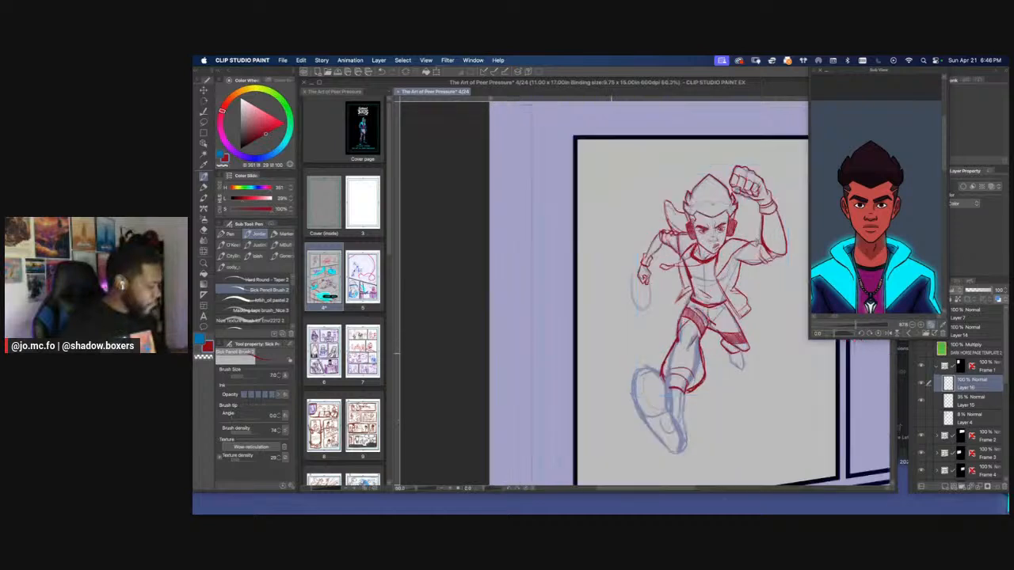
Reposition and zoom out the character reference to show the outfit's trousers and shoes
{"action": "left_click_drag", "start_coordinate": [864, 279], "coordinate": [821, 103]}
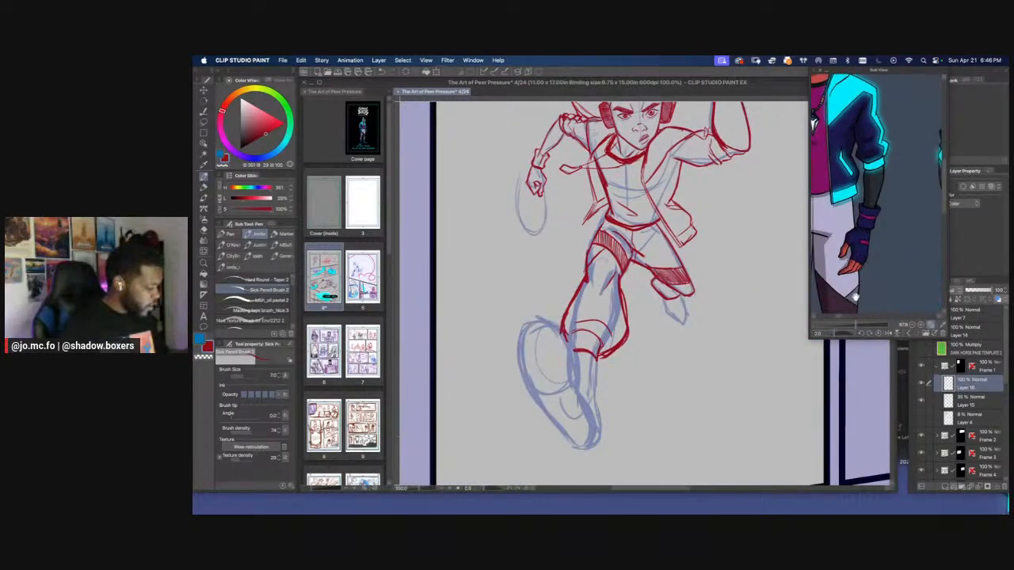
{"action": "left_click_drag", "start_coordinate": [855, 297], "coordinate": [859, 248]}
{"action": "left_click_drag", "start_coordinate": [855, 325], "coordinate": [853, 326]}
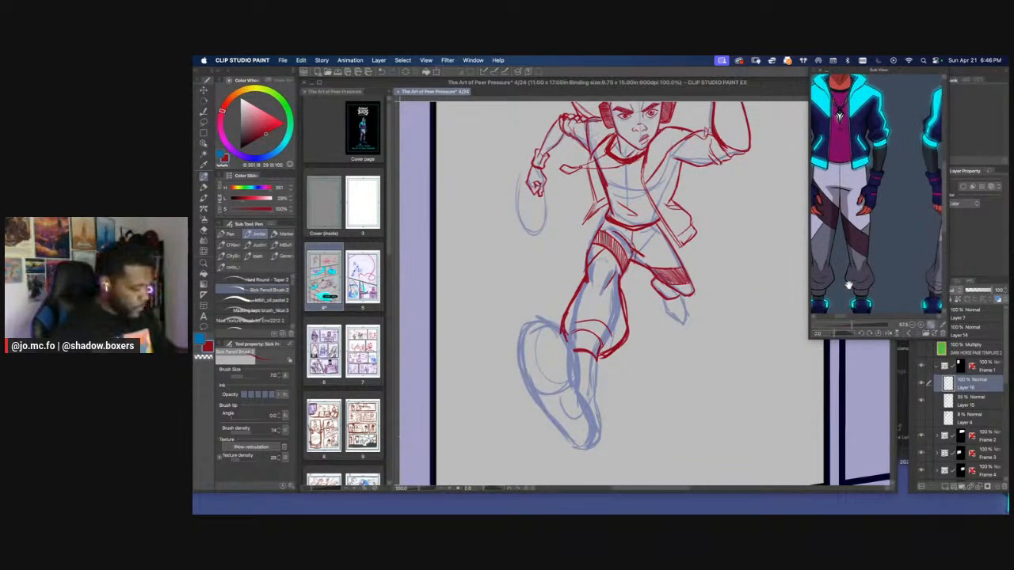
{"action": "left_click_drag", "start_coordinate": [850, 282], "coordinate": [856, 244]}
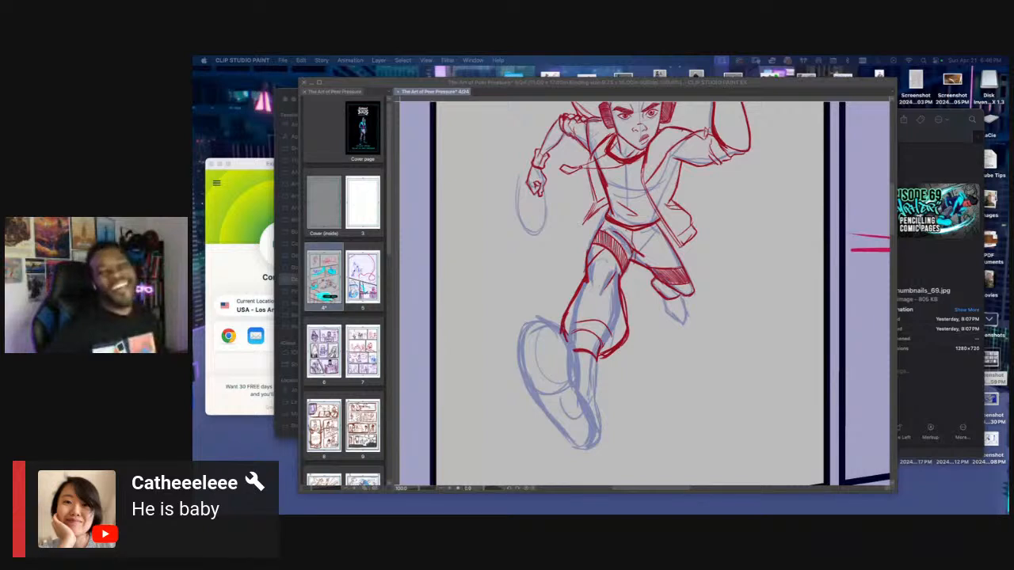
{"action": "left_click", "coordinate": [555, 164]}
{"action": "left_click_drag", "start_coordinate": [555, 164], "coordinate": [568, 309]}
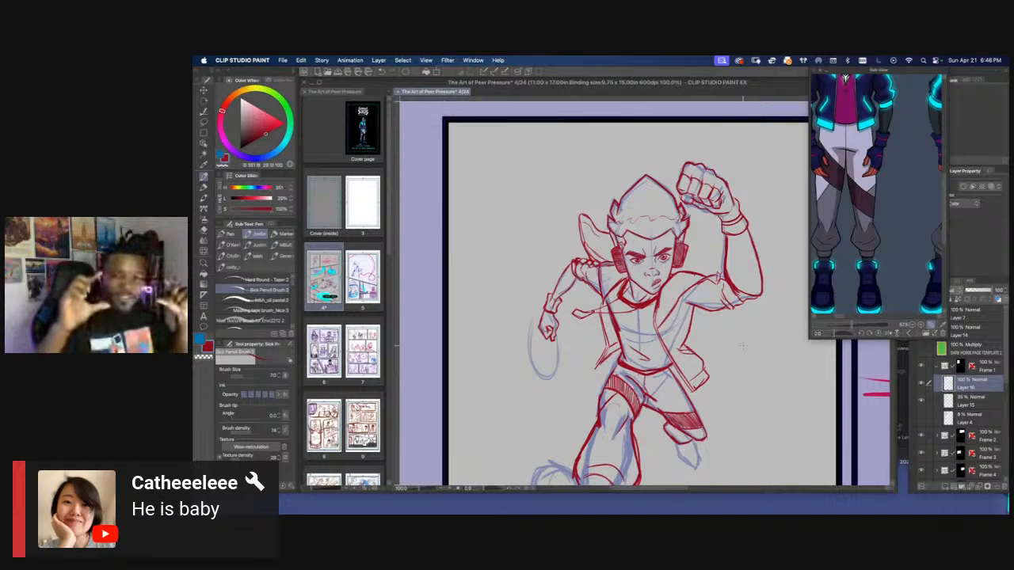
{"action": "key", "text": "super+Tab"}
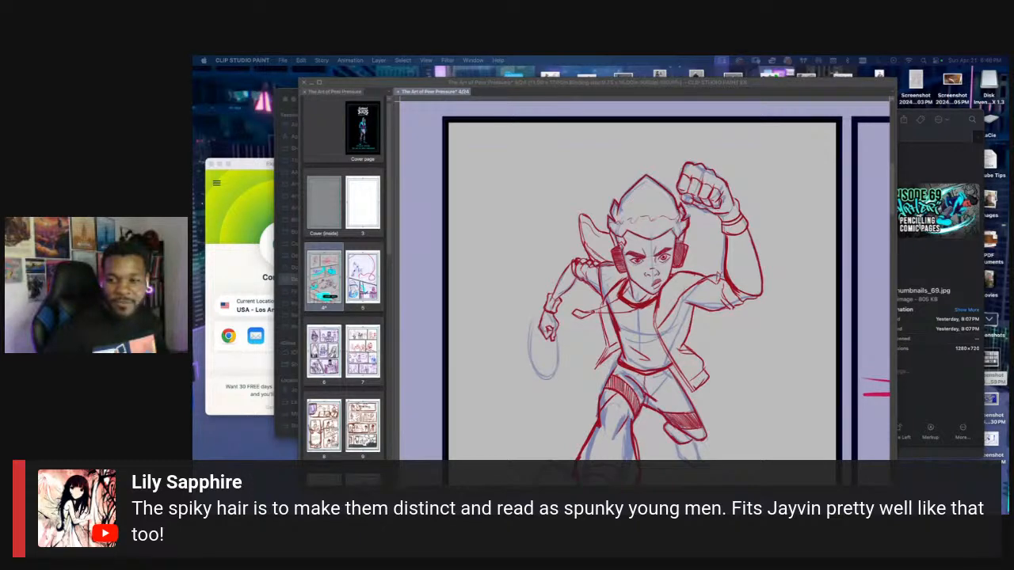
{"action": "left_click", "coordinate": [560, 274]}
Erase the lowered hand's extended fingertip and redraw it shorter beside the curled finger
{"action": "scroll", "coordinate": [557, 275], "scroll_direction": "up", "scroll_amount": 1}
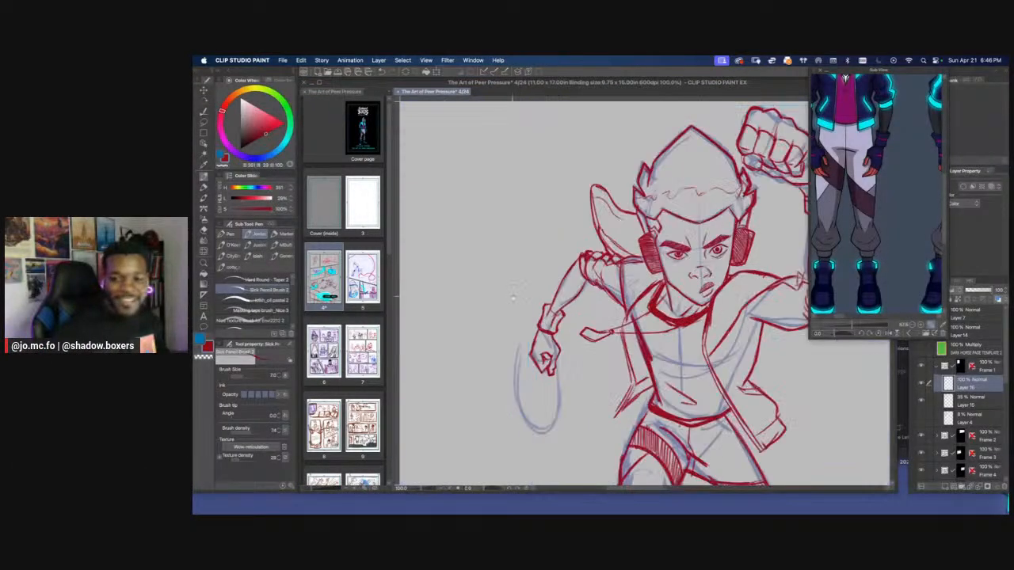
{"action": "scroll", "coordinate": [513, 298], "scroll_direction": "up", "scroll_amount": 1}
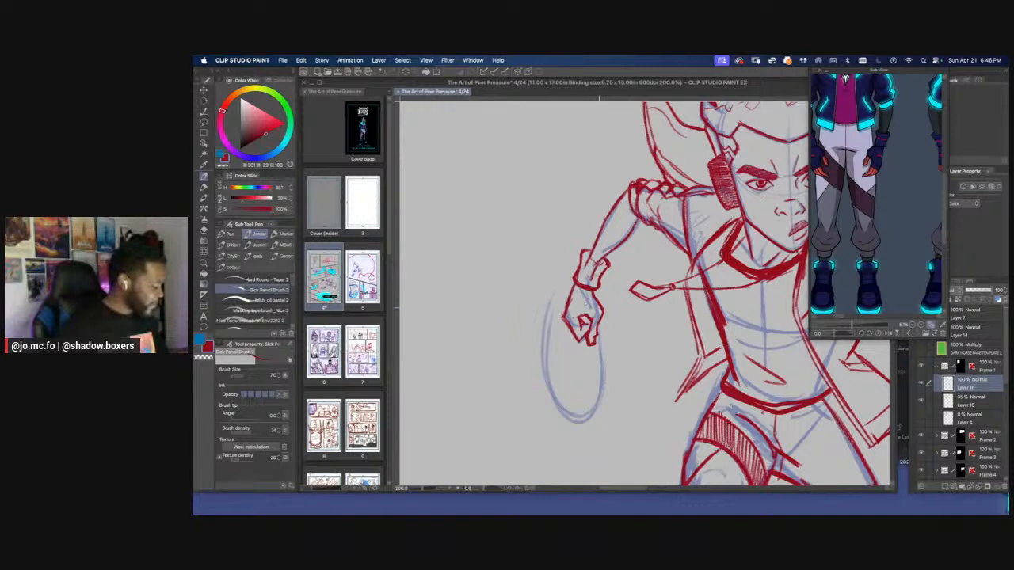
{"action": "key", "text": "e"}
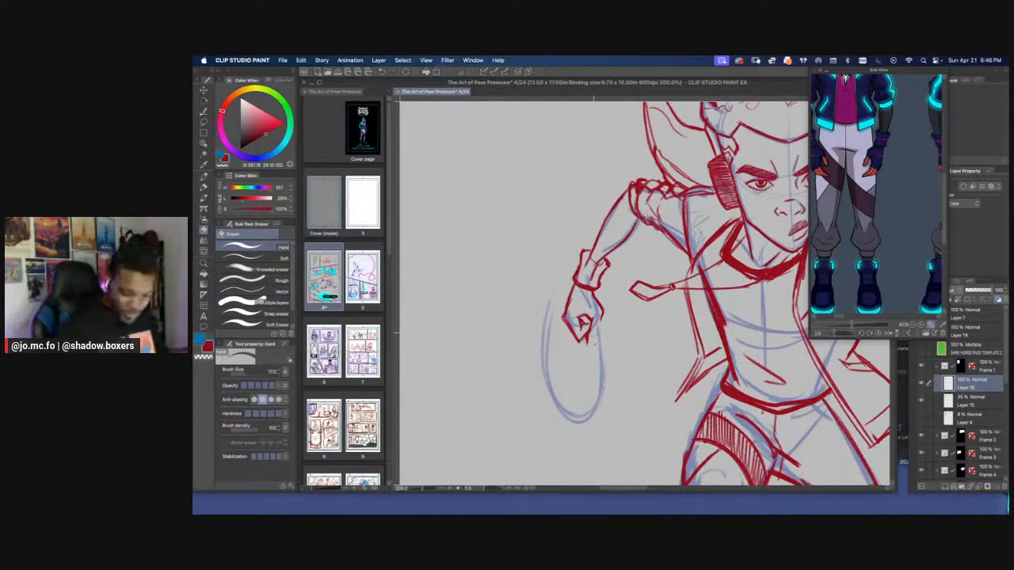
{"action": "key", "text": "p"}
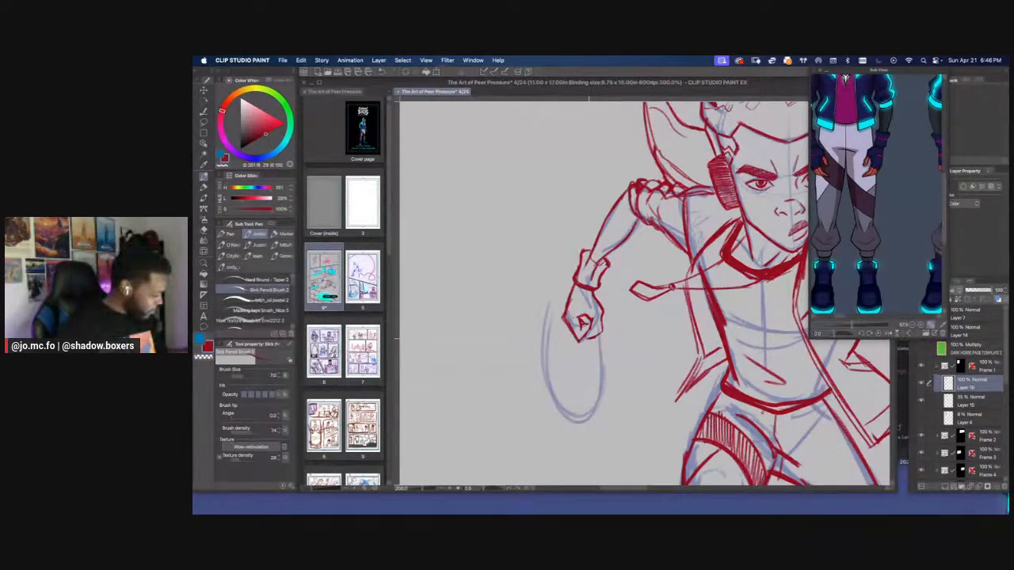
Outline the back foot below the hatched trouser leg and draw the sole's shape with the pencil at size 10
{"action": "scroll", "coordinate": [507, 214], "scroll_direction": "down", "scroll_amount": 4}
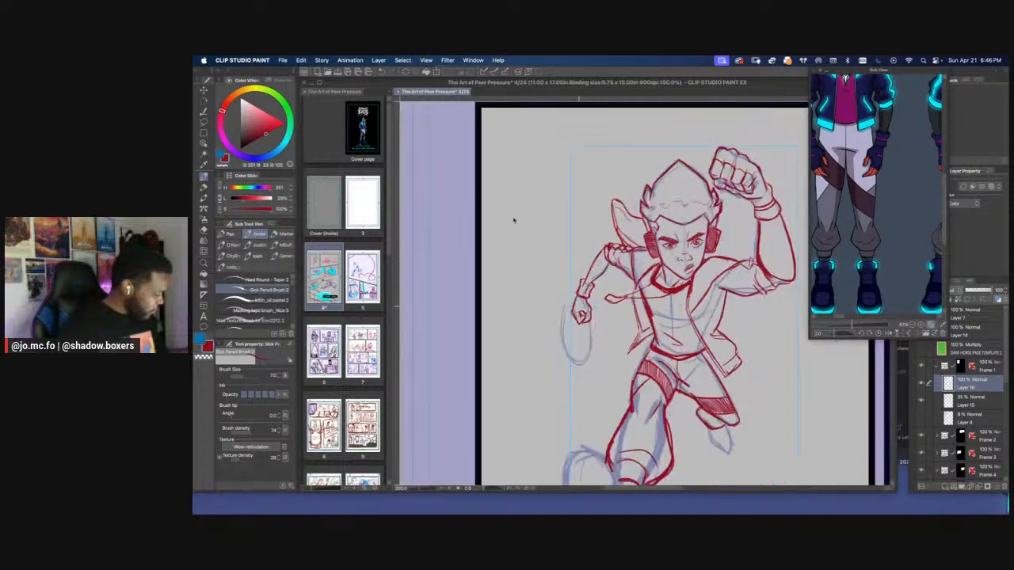
{"action": "scroll", "coordinate": [528, 249], "scroll_direction": "up", "scroll_amount": 4}
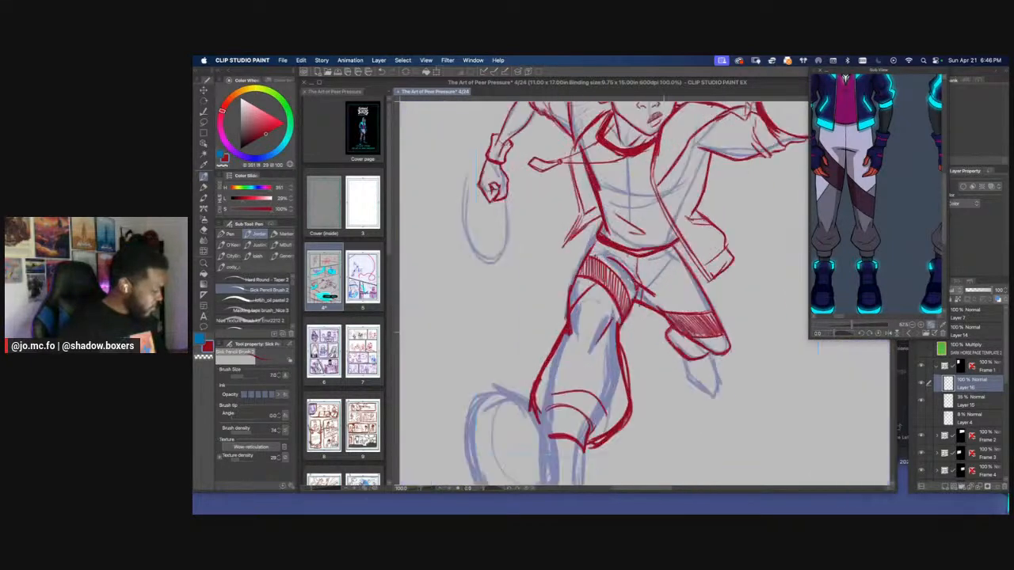
{"action": "mouse_move", "coordinate": [647, 324]}
{"action": "left_mouse_down"}
{"action": "mouse_move", "coordinate": [676, 360]}
{"action": "mouse_move", "coordinate": [676, 324]}
{"action": "mouse_move", "coordinate": [679, 358]}
{"action": "mouse_move", "coordinate": [636, 313]}
{"action": "left_mouse_up"}
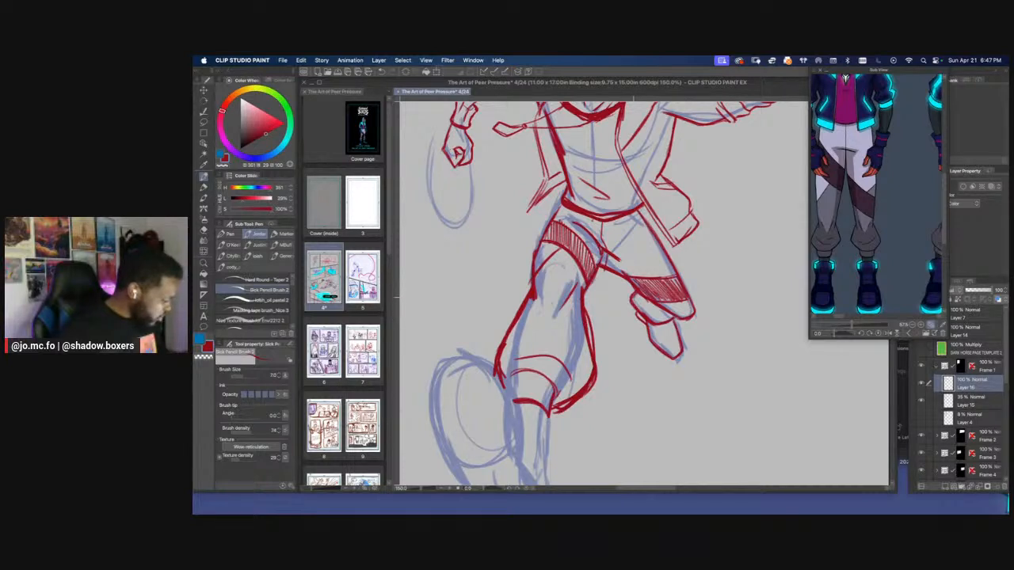
{"action": "mouse_move", "coordinate": [632, 298]}
{"action": "left_mouse_down"}
{"action": "mouse_move", "coordinate": [667, 338]}
{"action": "mouse_move", "coordinate": [660, 345]}
{"action": "mouse_move", "coordinate": [681, 327]}
{"action": "left_mouse_up"}
{"action": "key", "text": "]"}
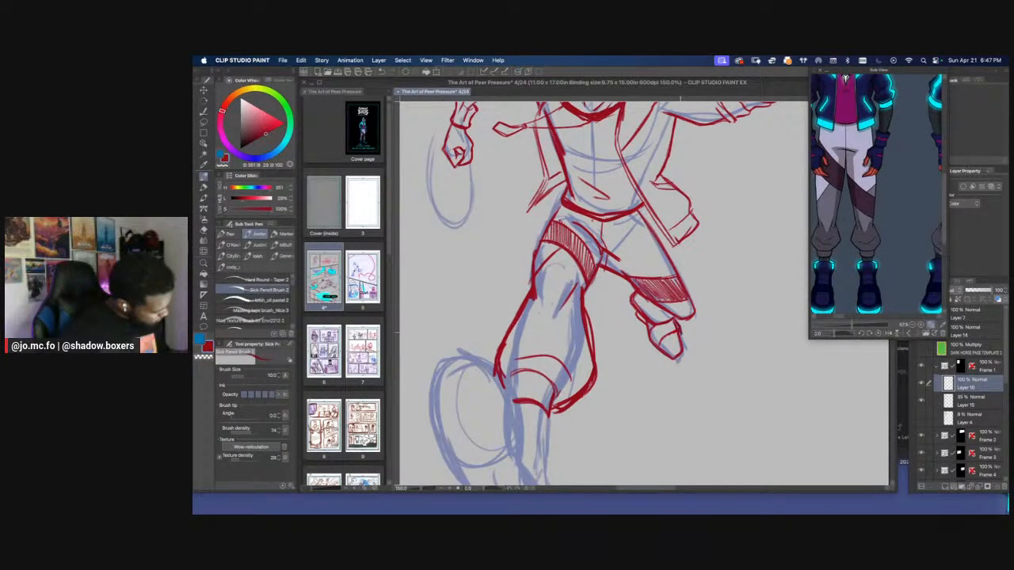
{"action": "mouse_move", "coordinate": [680, 333]}
{"action": "left_mouse_down"}
{"action": "mouse_move", "coordinate": [684, 348]}
{"action": "mouse_move", "coordinate": [666, 349]}
{"action": "left_mouse_up"}
Clean up and redraw the rounded sole of the back foot, and strengthen the foot's edge beside the hatched band
{"action": "key", "text": "super+minus"}
{"action": "key", "text": "super+minus"}
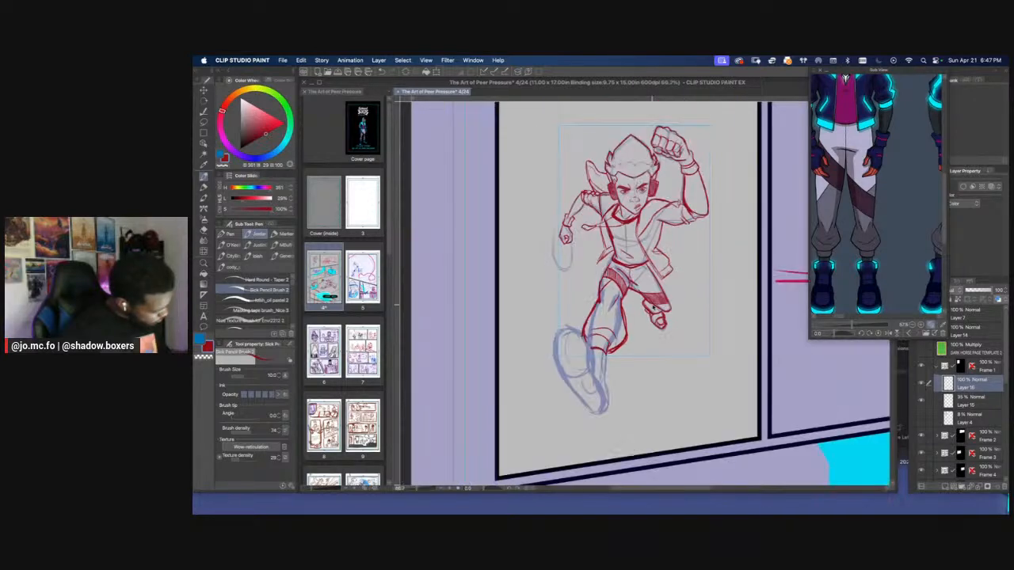
{"action": "key", "text": "super+plus"}
{"action": "left_click_drag", "start_coordinate": [654, 308], "coordinate": [622, 297]}
{"action": "key", "text": "super+plus"}
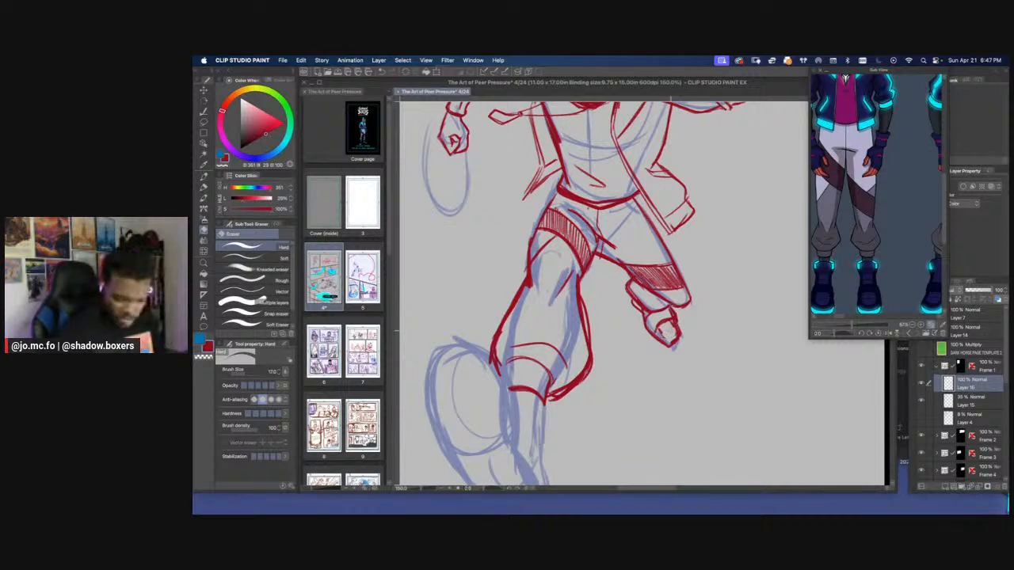
{"action": "key", "text": "e"}
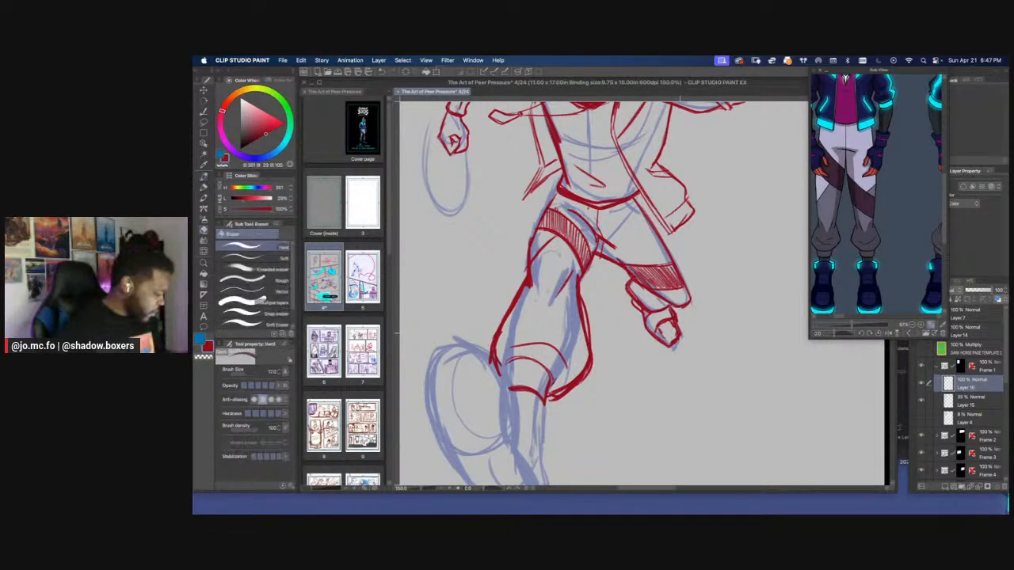
{"action": "mouse_move", "coordinate": [679, 333]}
{"action": "left_mouse_down"}
{"action": "mouse_move", "coordinate": [662, 347]}
{"action": "mouse_move", "coordinate": [676, 333]}
{"action": "left_mouse_up"}
{"action": "key", "text": "p"}
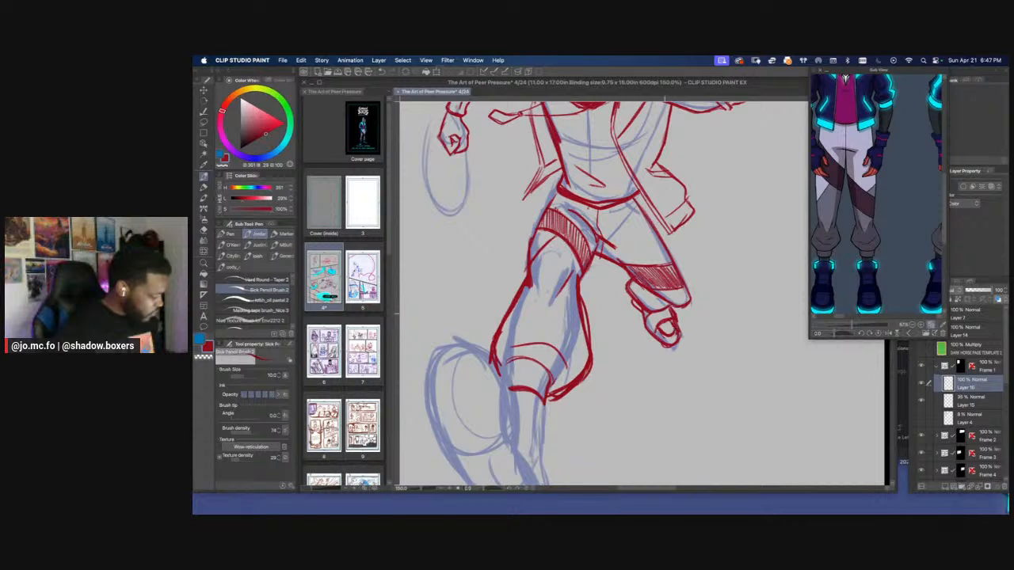
{"action": "left_click_drag", "start_coordinate": [632, 298], "coordinate": [641, 315]}
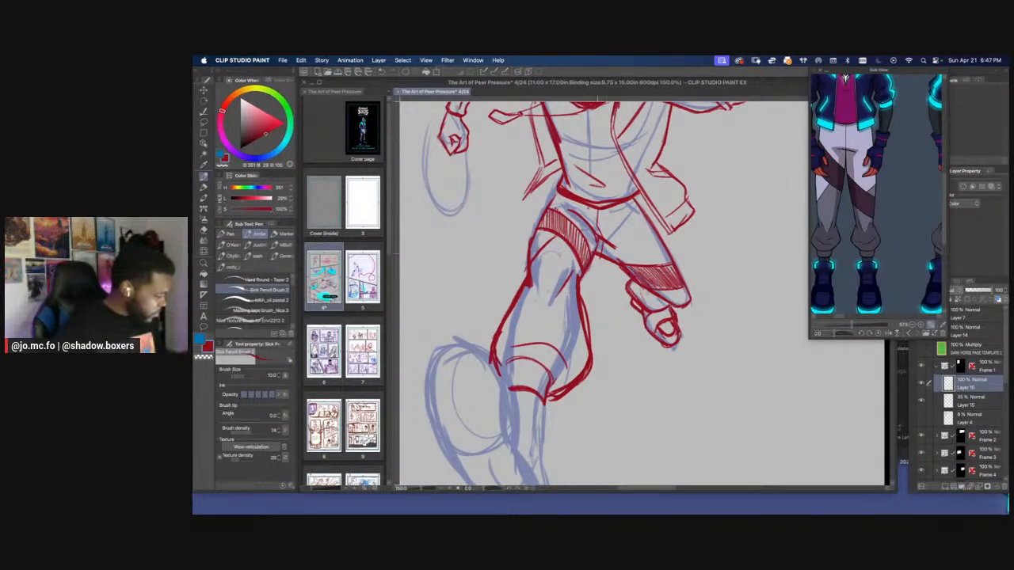
Thin and sharpen the front trouser leg's bulging outer contour down to the cuff with the eraser
{"action": "mouse_move", "coordinate": [502, 274]}
{"action": "left_mouse_down"}
{"action": "mouse_move", "coordinate": [556, 245]}
{"action": "mouse_move", "coordinate": [604, 190]}
{"action": "left_mouse_up"}
{"action": "key", "text": "bracketright"}
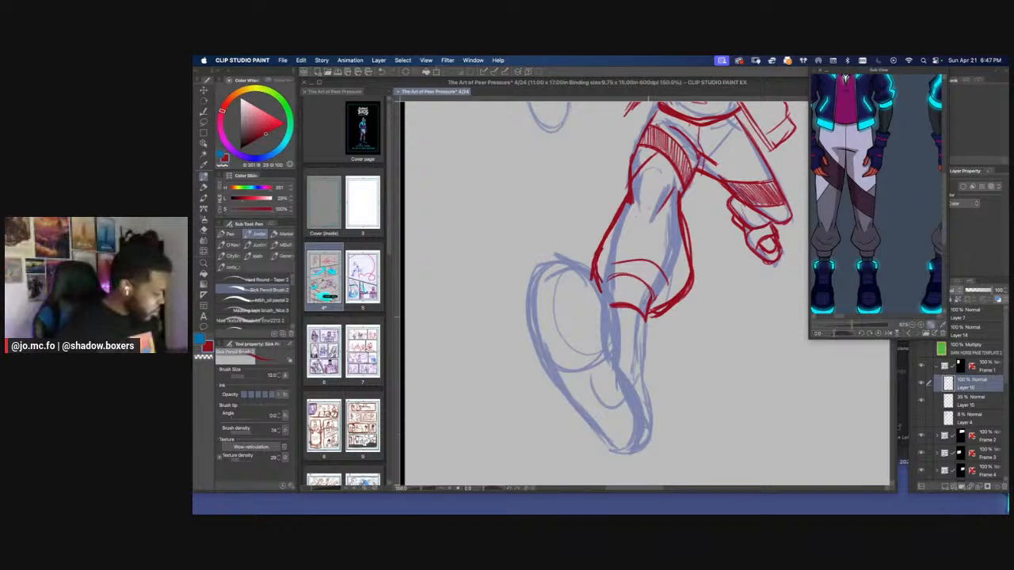
{"action": "key", "text": "e"}
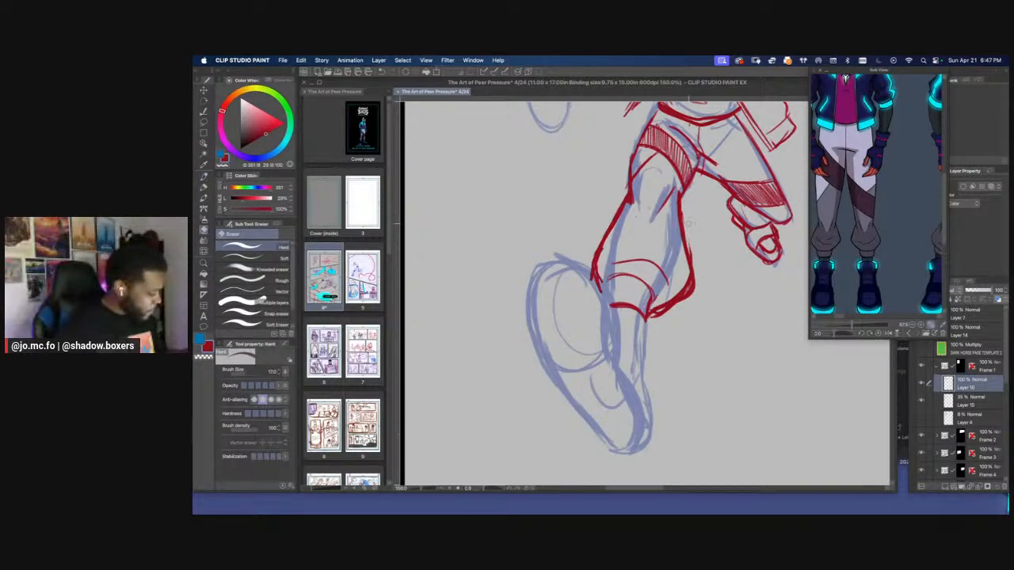
{"action": "left_click_drag", "start_coordinate": [694, 270], "coordinate": [694, 292]}
{"action": "mouse_move", "coordinate": [655, 318]}
{"action": "left_mouse_down"}
{"action": "mouse_move", "coordinate": [664, 315]}
{"action": "mouse_move", "coordinate": [653, 306]}
{"action": "left_mouse_up"}
{"action": "left_click_drag", "start_coordinate": [684, 271], "coordinate": [685, 286]}
{"action": "left_click_drag", "start_coordinate": [654, 318], "coordinate": [674, 308]}
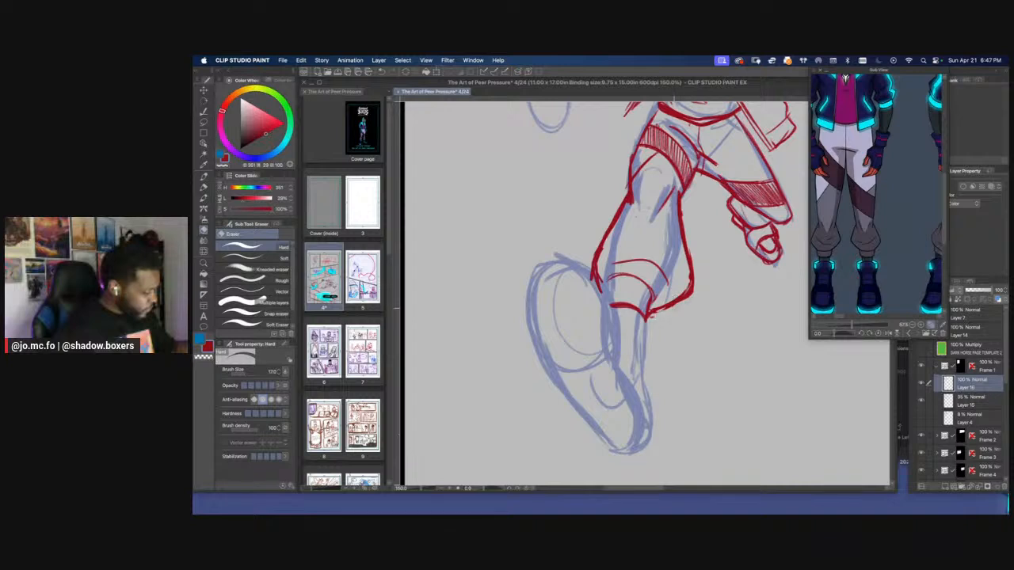
Trim the front trouser leg's opposite contour above the cuff with a larger eraser
{"action": "key", "text": "bracketright"}
{"action": "key", "text": "bracketright"}
{"action": "key", "text": "bracketright"}
{"action": "mouse_move", "coordinate": [599, 290]}
{"action": "left_mouse_down"}
{"action": "mouse_move", "coordinate": [595, 268]}
{"action": "mouse_move", "coordinate": [608, 284]}
{"action": "mouse_move", "coordinate": [592, 287]}
{"action": "mouse_move", "coordinate": [623, 273]}
{"action": "left_mouse_up"}
{"action": "key", "text": "p"}
Switch to Finder, close the Downloads window and open the Characters folder inside the SHADOW BOXERS Artwork folder
{"action": "mouse_move", "coordinate": [851, 324]}
{"action": "left_mouse_down"}
{"action": "mouse_move", "coordinate": [680, 285]}
{"action": "mouse_move", "coordinate": [840, 325]}
{"action": "left_mouse_up"}
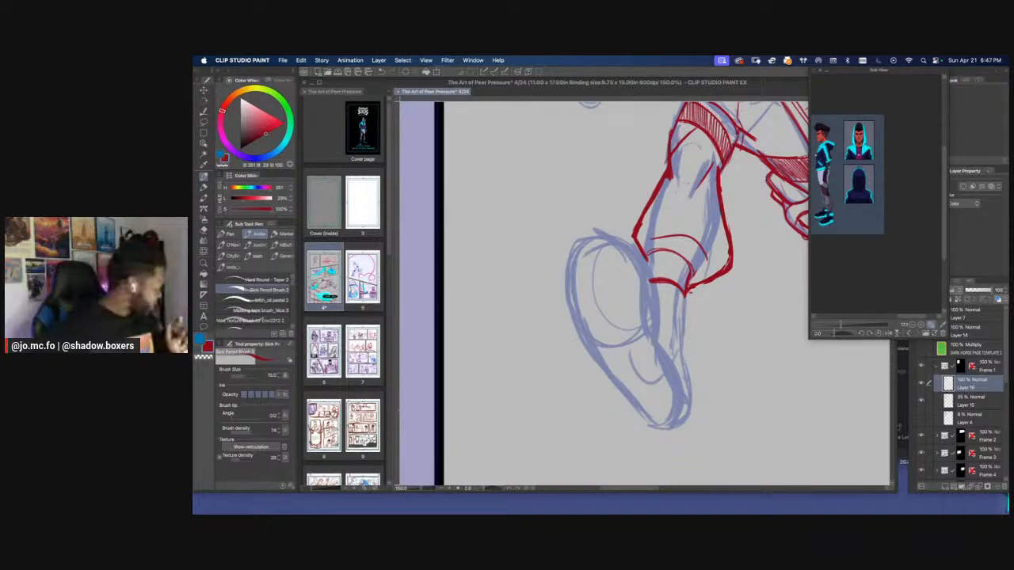
{"action": "left_click", "coordinate": [214, 485]}
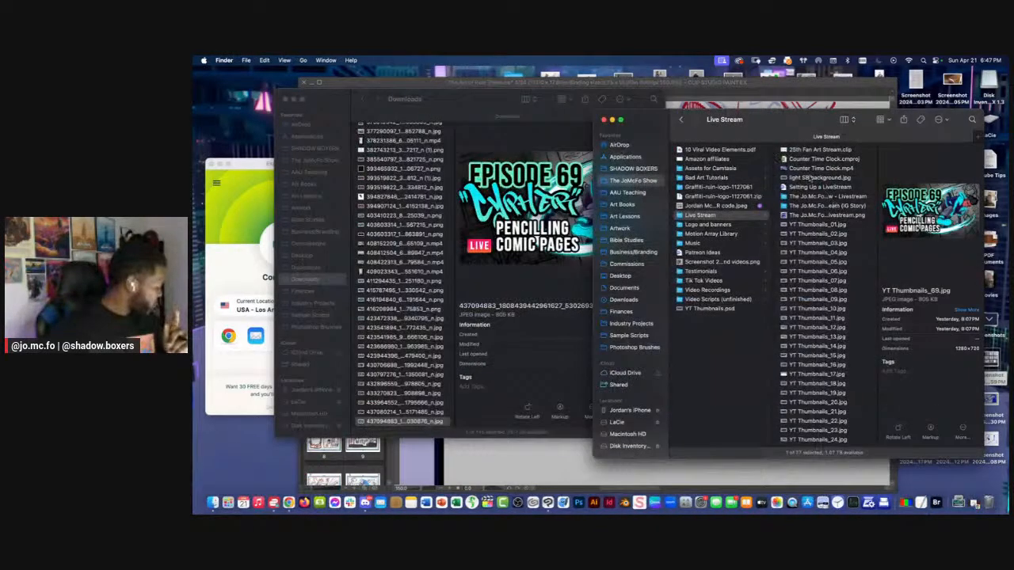
{"action": "left_click", "coordinate": [287, 99]}
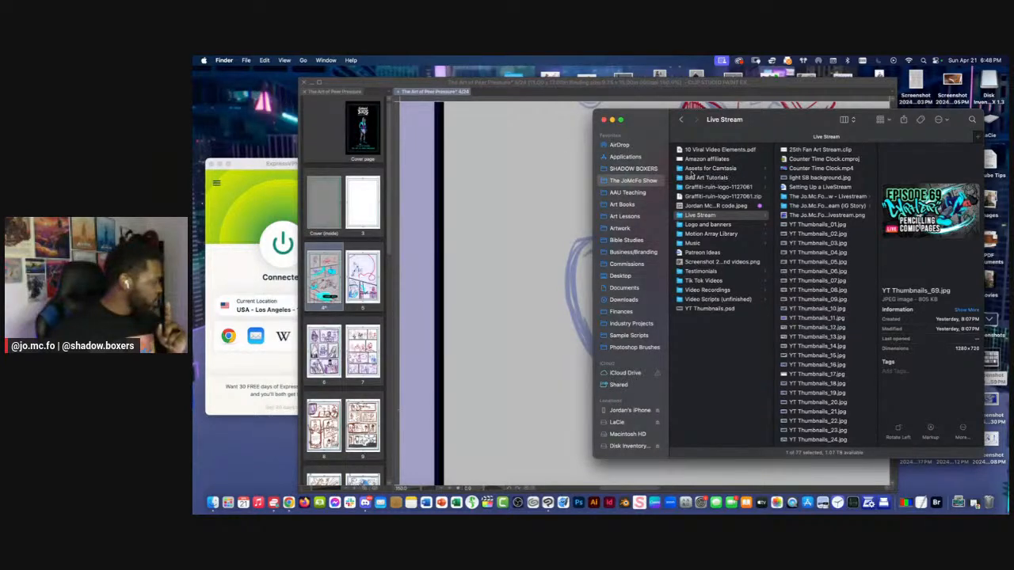
{"action": "left_click", "coordinate": [646, 169]}
{"action": "left_click", "coordinate": [712, 150]}
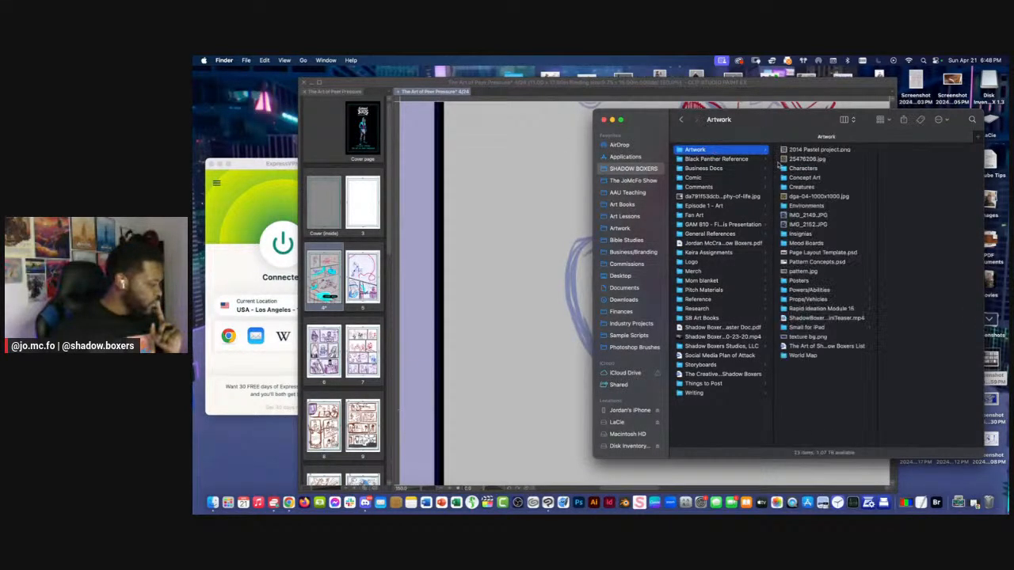
{"action": "left_click", "coordinate": [790, 169]}
{"action": "left_click", "coordinate": [913, 303]}
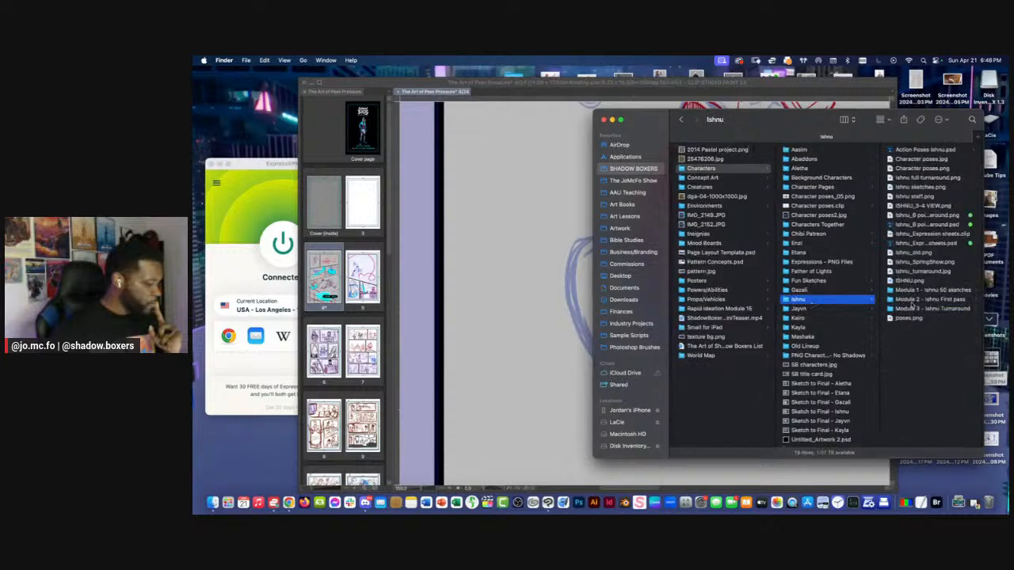
Preview IMG_3674.PNG from Jayvn's Action Poses folder as a shoe reference, and return to Clip Studio Paint
{"action": "key", "text": "Down"}
{"action": "key", "text": "Right"}
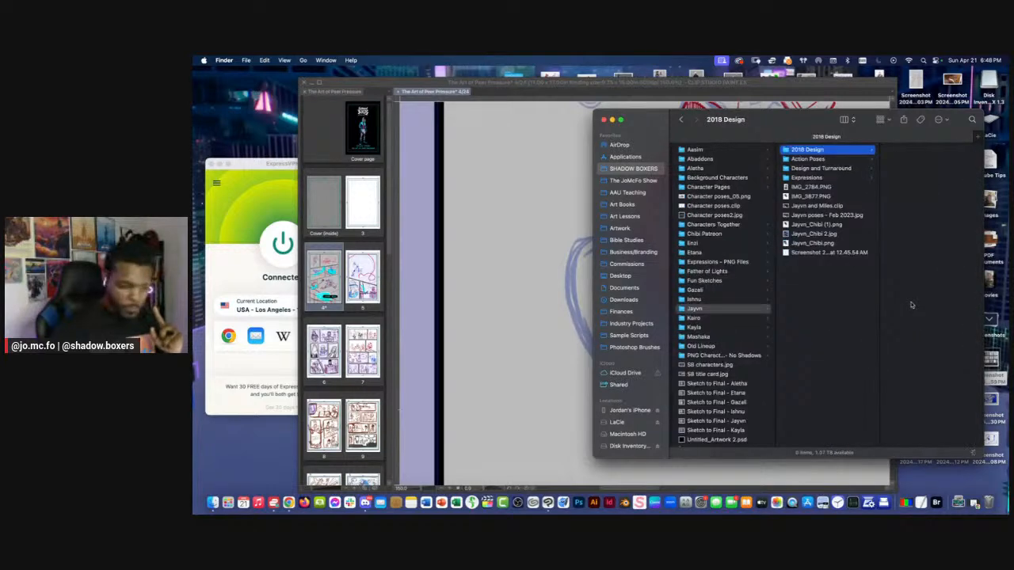
{"action": "key", "text": "Down"}
{"action": "key", "text": "Right"}
{"action": "key", "text": "Down"}
{"action": "key", "text": "Down"}
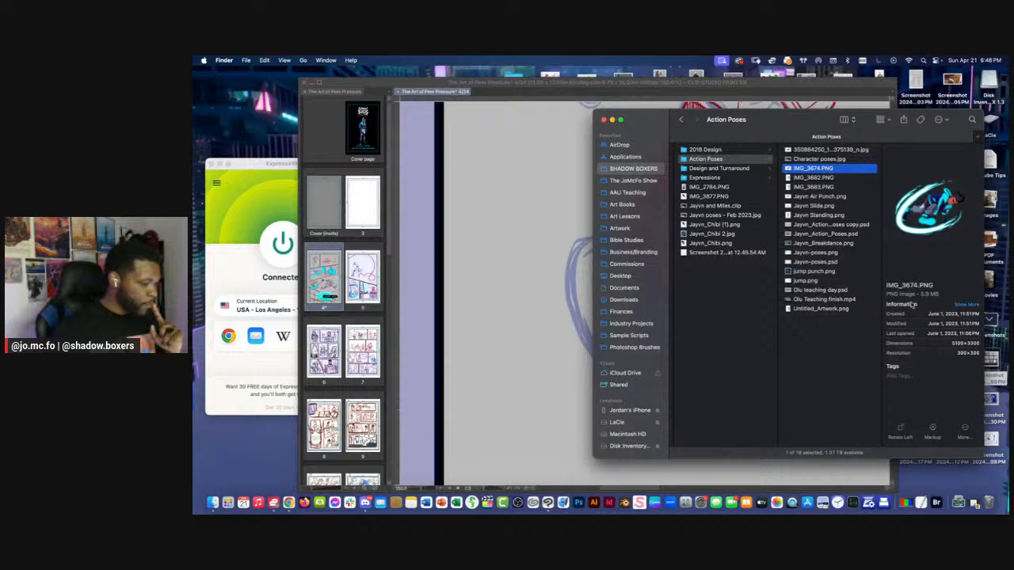
{"action": "key", "text": "space"}
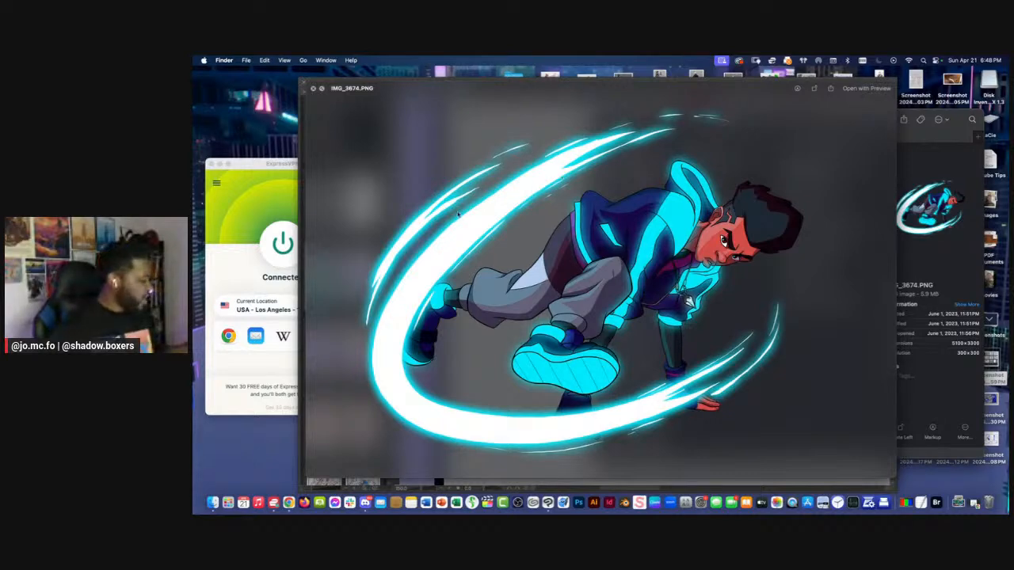
{"action": "left_click", "coordinate": [544, 484]}
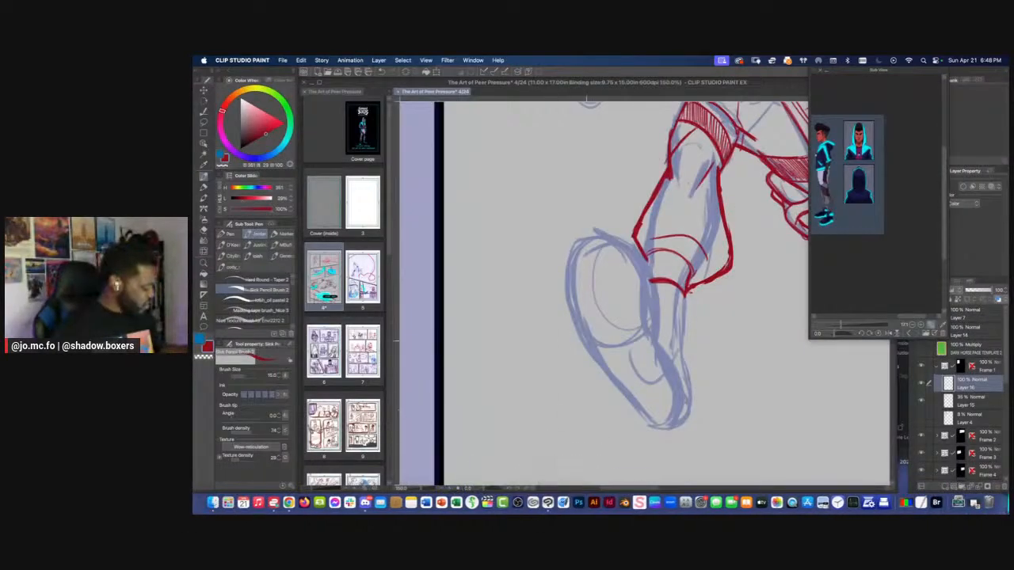
Outline the large rounded sole of the front shoe over the blue sketch, from the cuff down to the toe
{"action": "key", "text": "["}
{"action": "mouse_move", "coordinate": [614, 238]}
{"action": "left_mouse_down"}
{"action": "mouse_move", "coordinate": [648, 271]}
{"action": "mouse_move", "coordinate": [657, 344]}
{"action": "left_mouse_up"}
{"action": "mouse_move", "coordinate": [654, 297]}
{"action": "left_mouse_down"}
{"action": "mouse_move", "coordinate": [675, 424]}
{"action": "mouse_move", "coordinate": [647, 420]}
{"action": "left_mouse_up"}
{"action": "key", "text": "]"}
{"action": "mouse_move", "coordinate": [621, 242]}
{"action": "left_mouse_down"}
{"action": "mouse_move", "coordinate": [605, 234]}
{"action": "mouse_move", "coordinate": [570, 294]}
{"action": "mouse_move", "coordinate": [597, 364]}
{"action": "mouse_move", "coordinate": [651, 421]}
{"action": "mouse_move", "coordinate": [643, 417]}
{"action": "mouse_move", "coordinate": [686, 412]}
{"action": "mouse_move", "coordinate": [673, 340]}
{"action": "mouse_move", "coordinate": [695, 375]}
{"action": "left_mouse_up"}
Draw the front shoe's visible upper, strap shapes and ankle between the sole and the cuff, following the enlarged shoe reference
{"action": "left_click_drag", "start_coordinate": [843, 217], "coordinate": [877, 214]}
{"action": "left_click_drag", "start_coordinate": [840, 325], "coordinate": [856, 325]}
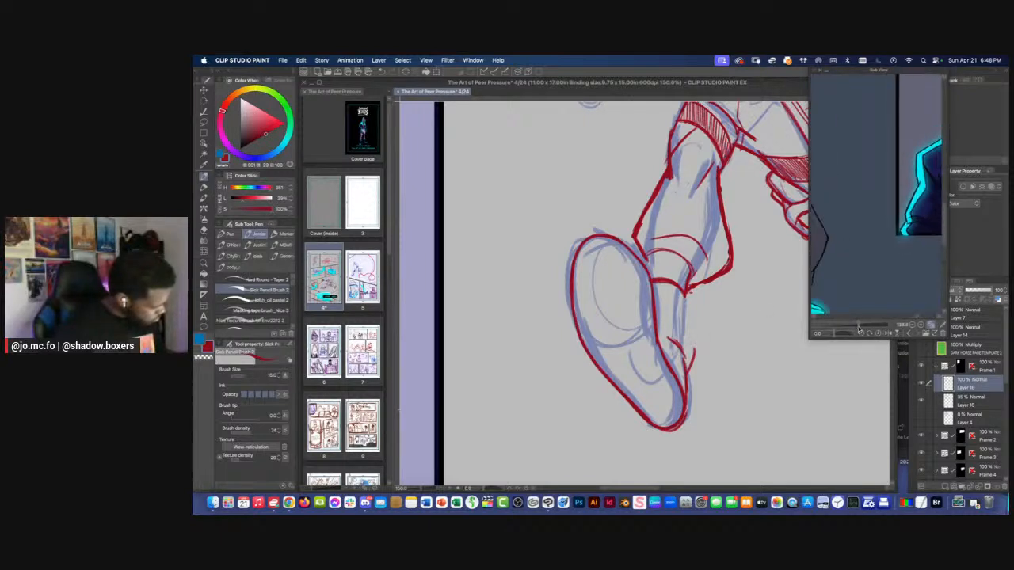
{"action": "left_click_drag", "start_coordinate": [830, 283], "coordinate": [876, 240]}
{"action": "left_click_drag", "start_coordinate": [816, 230], "coordinate": [880, 209]}
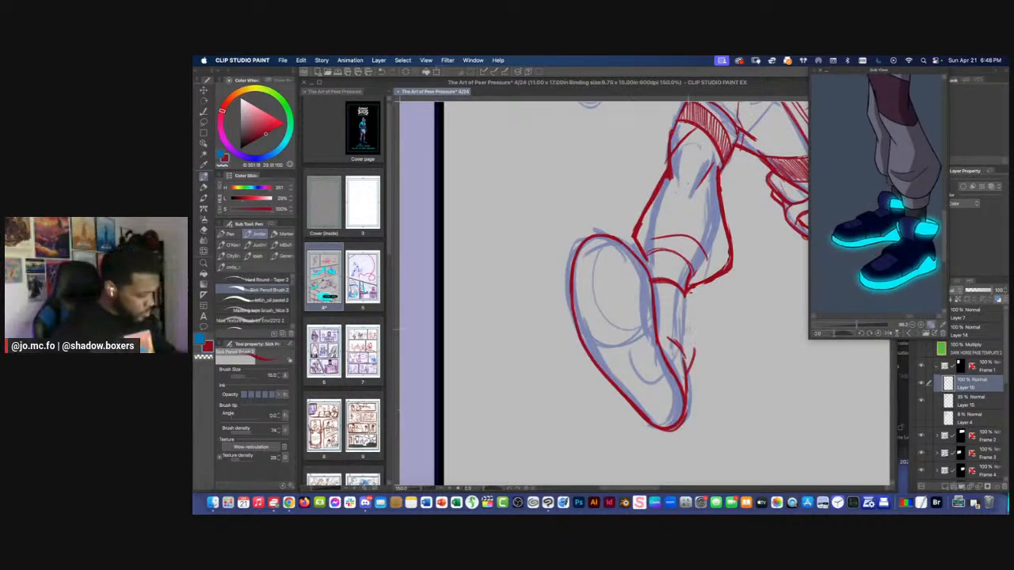
{"action": "mouse_move", "coordinate": [695, 352]}
{"action": "left_mouse_down"}
{"action": "mouse_move", "coordinate": [686, 331]}
{"action": "mouse_move", "coordinate": [662, 324]}
{"action": "mouse_move", "coordinate": [684, 333]}
{"action": "mouse_move", "coordinate": [692, 362]}
{"action": "mouse_move", "coordinate": [678, 369]}
{"action": "left_mouse_up"}
{"action": "mouse_move", "coordinate": [678, 332]}
{"action": "left_mouse_down"}
{"action": "mouse_move", "coordinate": [659, 343]}
{"action": "mouse_move", "coordinate": [675, 358]}
{"action": "left_mouse_up"}
{"action": "mouse_move", "coordinate": [669, 317]}
{"action": "left_mouse_down"}
{"action": "mouse_move", "coordinate": [661, 334]}
{"action": "mouse_move", "coordinate": [658, 326]}
{"action": "left_mouse_up"}
{"action": "left_click_drag", "start_coordinate": [684, 293], "coordinate": [681, 328]}
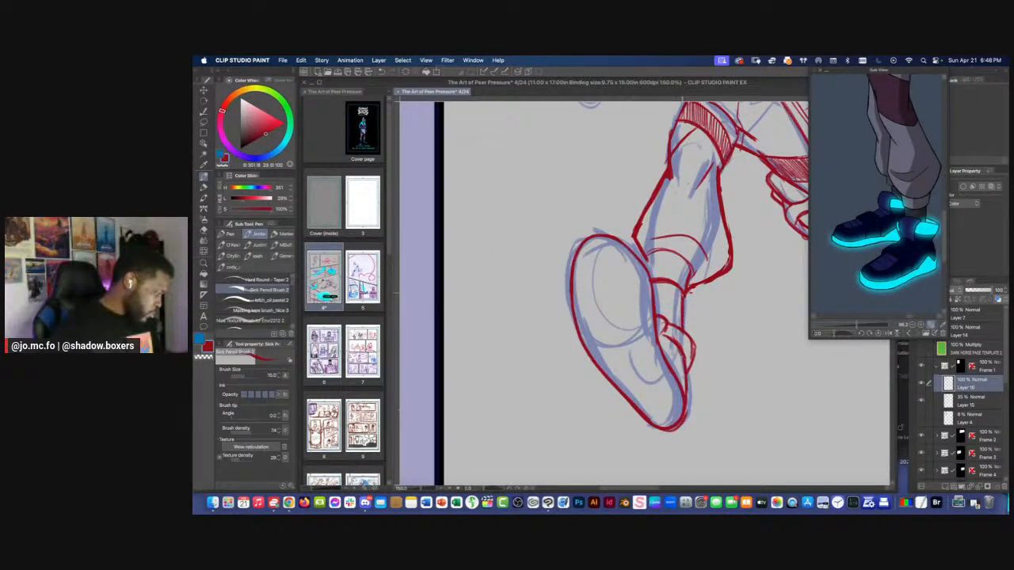
Try to redraw the upper edge of the front shoe's sole with the pencil at size 12
{"action": "scroll", "coordinate": [666, 247], "scroll_direction": "down", "scroll_amount": 2}
{"action": "scroll", "coordinate": [590, 234], "scroll_direction": "up", "scroll_amount": 1}
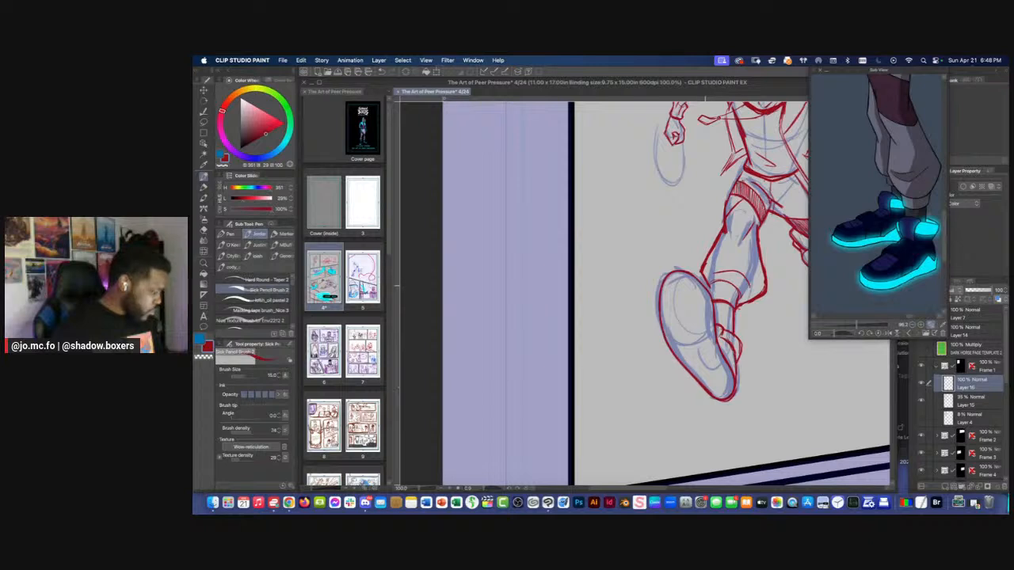
{"action": "left_click_drag", "start_coordinate": [711, 294], "coordinate": [713, 310]}
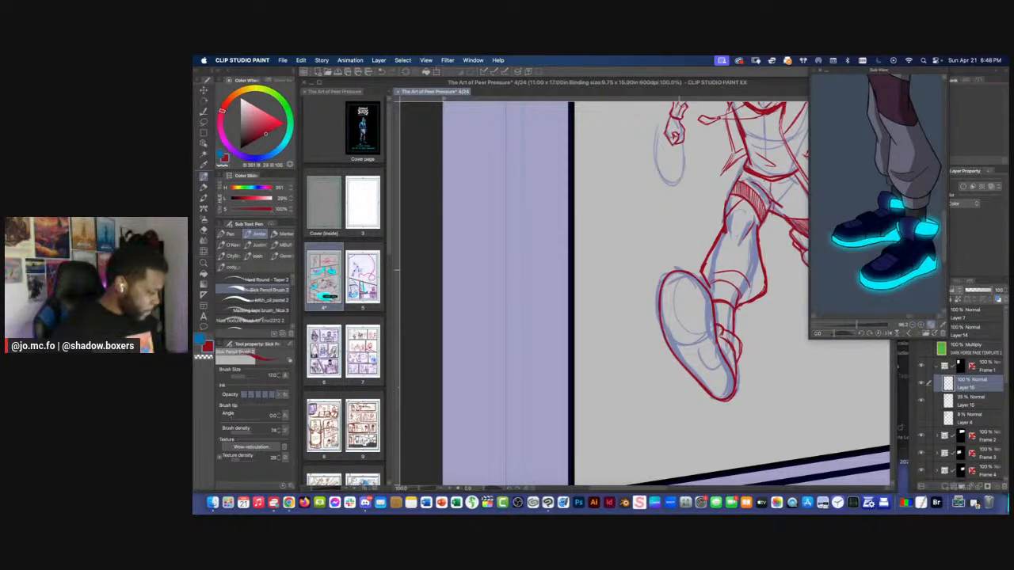
{"action": "mouse_move", "coordinate": [675, 271]}
{"action": "left_mouse_down"}
{"action": "mouse_move", "coordinate": [703, 275]}
{"action": "mouse_move", "coordinate": [716, 309]}
{"action": "left_mouse_up"}
{"action": "key", "text": "super+z"}
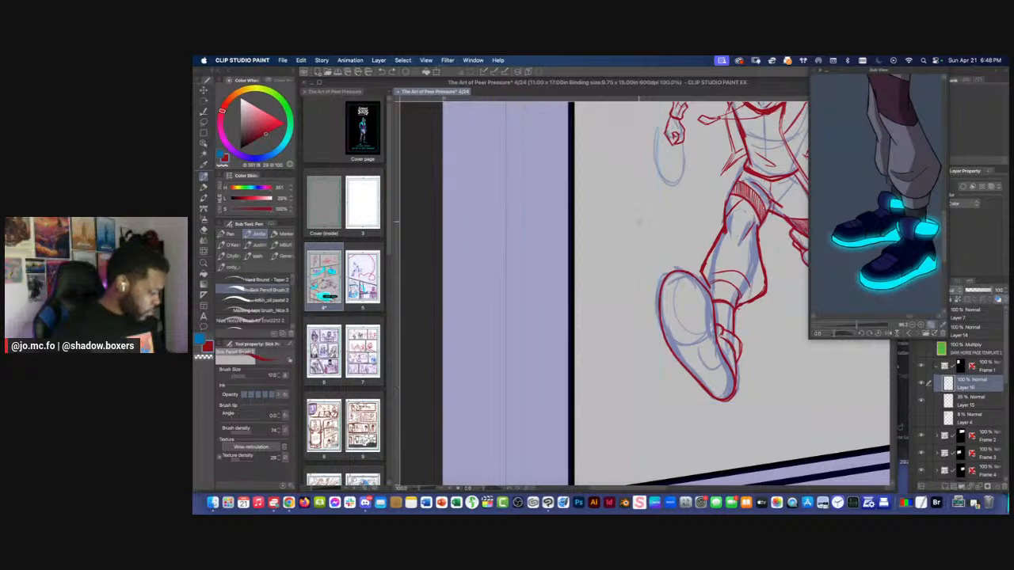
Lasso the upper inner edge of the front shoe's sole and delete the lines inside the selection
{"action": "key", "text": "super+plus"}
{"action": "key", "text": "m"}
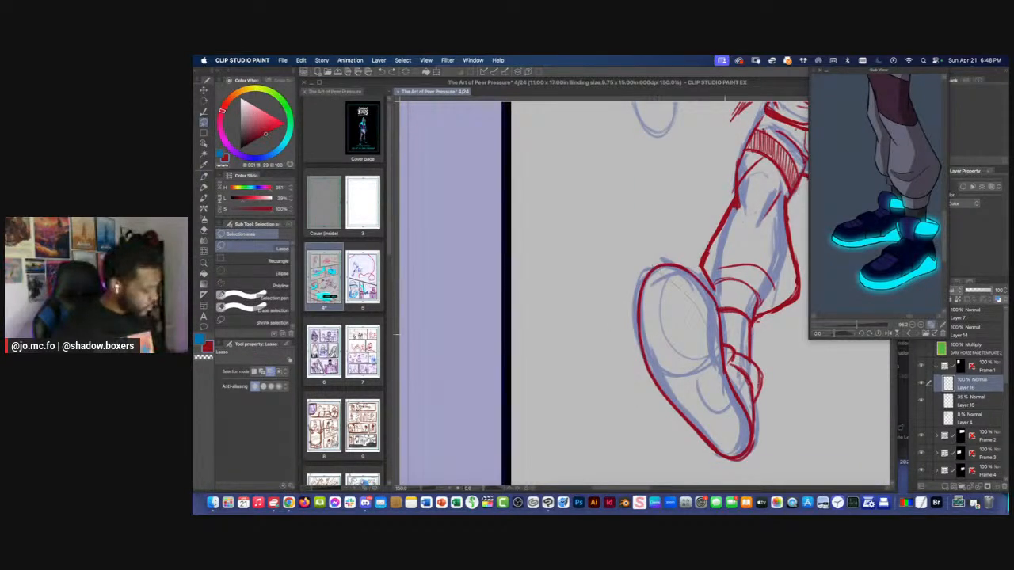
{"action": "mouse_move", "coordinate": [725, 334]}
{"action": "left_mouse_down"}
{"action": "mouse_move", "coordinate": [659, 252]}
{"action": "mouse_move", "coordinate": [653, 265]}
{"action": "mouse_move", "coordinate": [716, 301]}
{"action": "mouse_move", "coordinate": [721, 355]}
{"action": "mouse_move", "coordinate": [702, 296]}
{"action": "mouse_move", "coordinate": [675, 270]}
{"action": "mouse_move", "coordinate": [654, 270]}
{"action": "left_mouse_up"}
{"action": "key", "text": "Delete"}
{"action": "key", "text": "super+d"}
Redraw the upper inner edge of the front shoe's sole with the pencil at size 12 and strengthen the sole's outline
{"action": "key", "text": "p"}
{"action": "key", "text": "bracketleft"}
{"action": "key", "text": "bracketleft"}
{"action": "left_click_drag", "start_coordinate": [659, 267], "coordinate": [708, 309]}
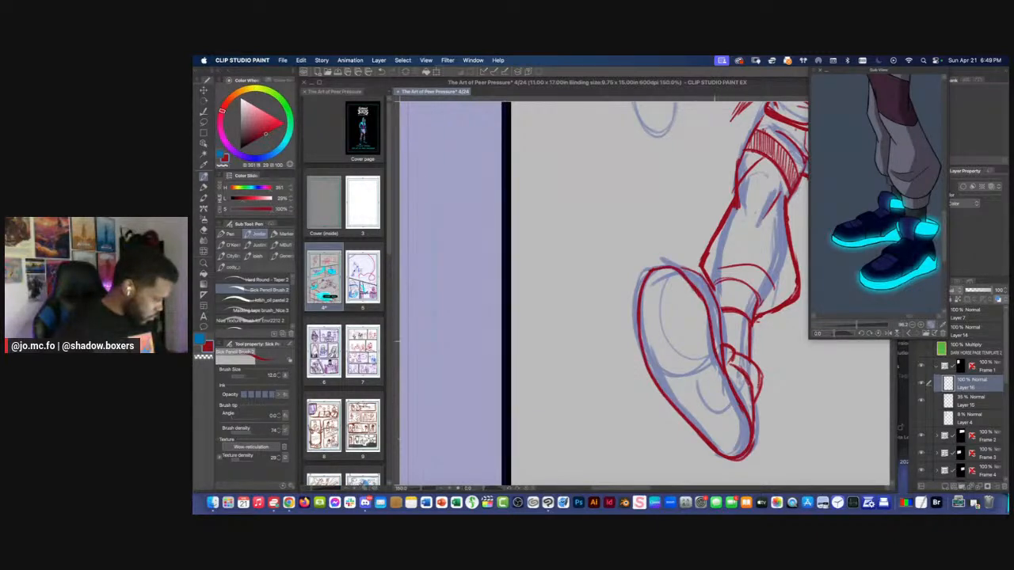
{"action": "mouse_move", "coordinate": [673, 268]}
{"action": "left_mouse_down"}
{"action": "mouse_move", "coordinate": [640, 309]}
{"action": "mouse_move", "coordinate": [663, 399]}
{"action": "mouse_move", "coordinate": [701, 440]}
{"action": "mouse_move", "coordinate": [717, 358]}
{"action": "left_mouse_up"}
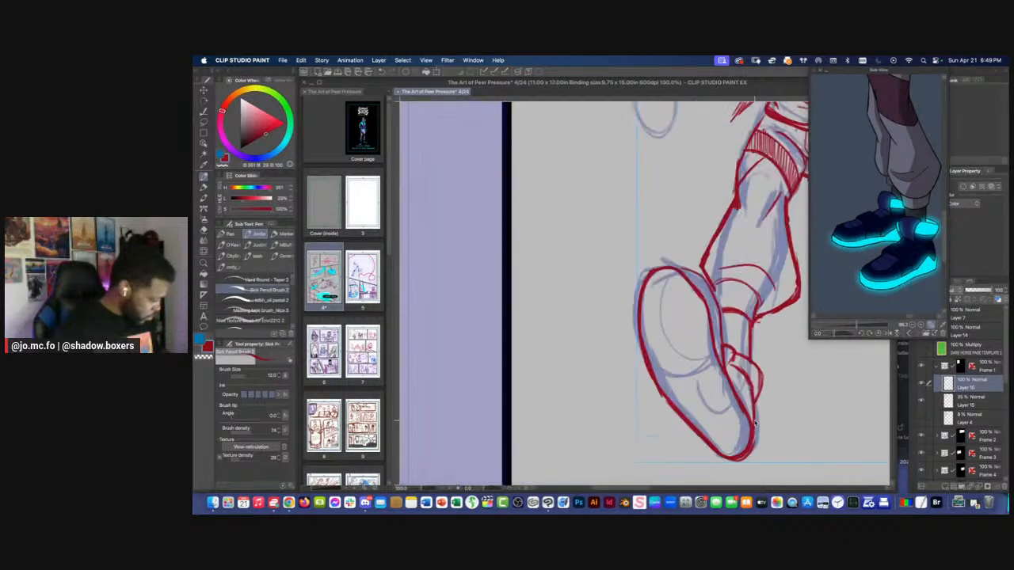
Trim the lines where the front trouser cuff meets the shoe with the eraser
{"action": "key", "text": "bracketleft"}
{"action": "scroll", "coordinate": [717, 323], "scroll_direction": "down", "scroll_amount": 1}
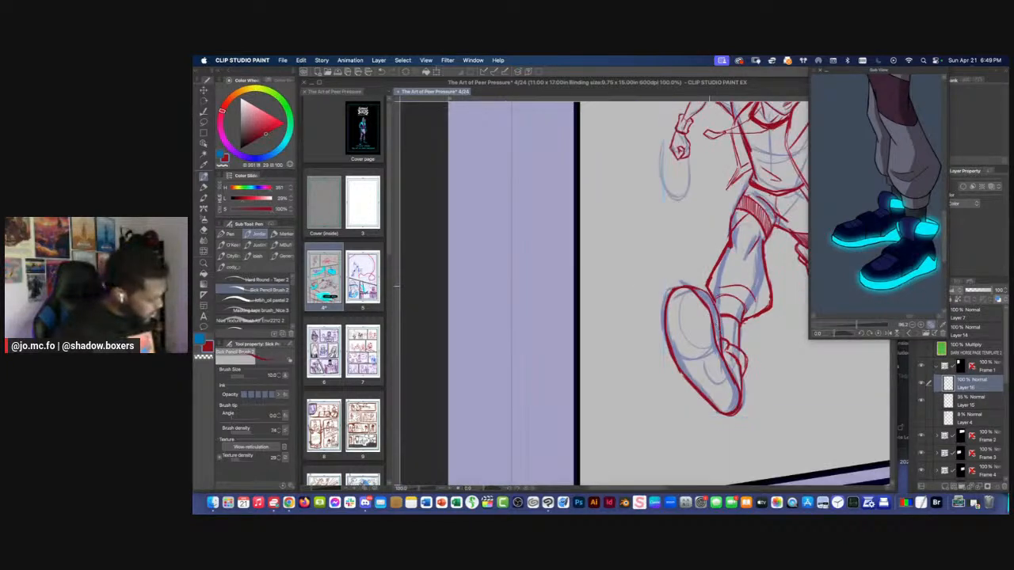
{"action": "scroll", "coordinate": [716, 305], "scroll_direction": "up", "scroll_amount": 1}
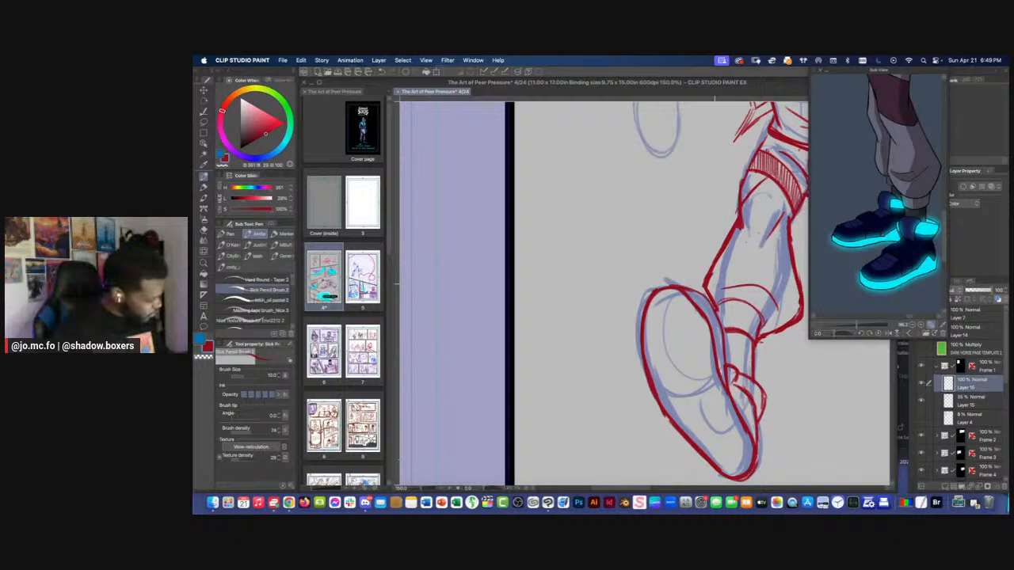
{"action": "key", "text": "e"}
{"action": "mouse_move", "coordinate": [706, 286]}
{"action": "left_mouse_down"}
{"action": "mouse_move", "coordinate": [717, 308]}
{"action": "mouse_move", "coordinate": [691, 289]}
{"action": "mouse_move", "coordinate": [759, 320]}
{"action": "left_mouse_up"}
{"action": "key", "text": "p"}
Touch up the end of the hoodie's dangling drawstring with the pencil at size 8, rotating the canvas as needed
{"action": "left_click_drag", "start_coordinate": [676, 196], "coordinate": [647, 261]}
{"action": "key", "text": "super+minus"}
{"action": "left_click_drag", "start_coordinate": [605, 305], "coordinate": [567, 427]}
{"action": "mouse_move", "coordinate": [620, 314]}
{"action": "left_mouse_down"}
{"action": "mouse_move", "coordinate": [604, 318]}
{"action": "mouse_move", "coordinate": [655, 344]}
{"action": "left_mouse_up"}
{"action": "key", "text": "r"}
{"action": "key", "text": "super+plus"}
{"action": "key", "text": "super+plus"}
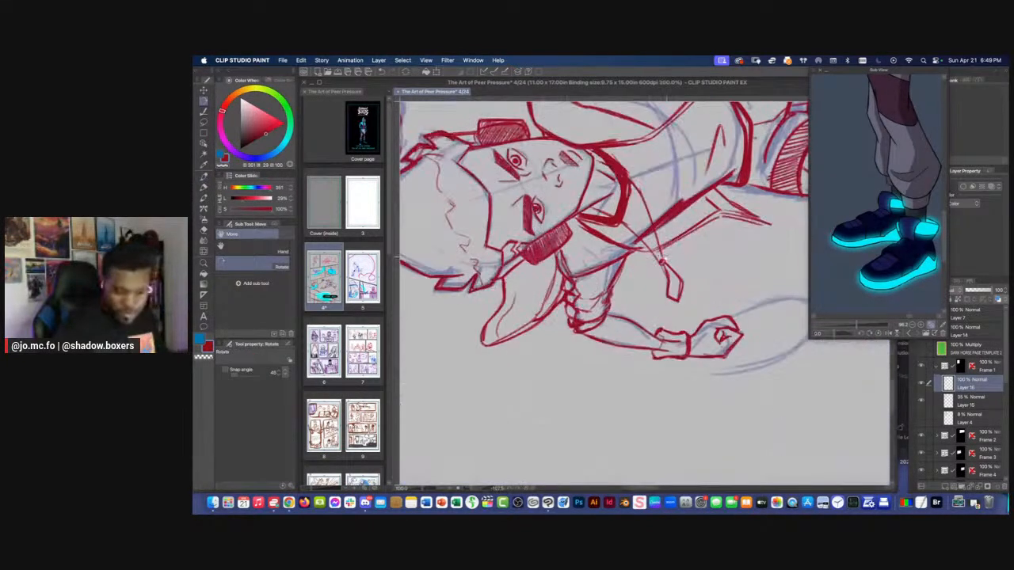
{"action": "key", "text": "bracketleft"}
{"action": "mouse_move", "coordinate": [659, 251]}
{"action": "left_mouse_down"}
{"action": "mouse_move", "coordinate": [664, 260]}
{"action": "mouse_move", "coordinate": [650, 249]}
{"action": "left_mouse_up"}
{"action": "key", "text": "super+minus"}
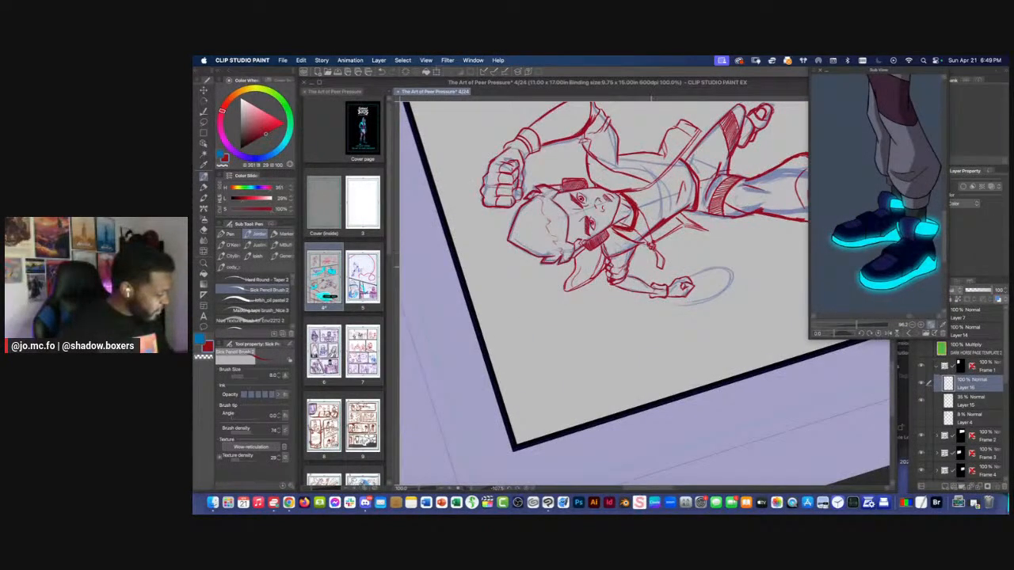
{"action": "key", "text": "r"}
{"action": "left_click_drag", "start_coordinate": [602, 314], "coordinate": [624, 251]}
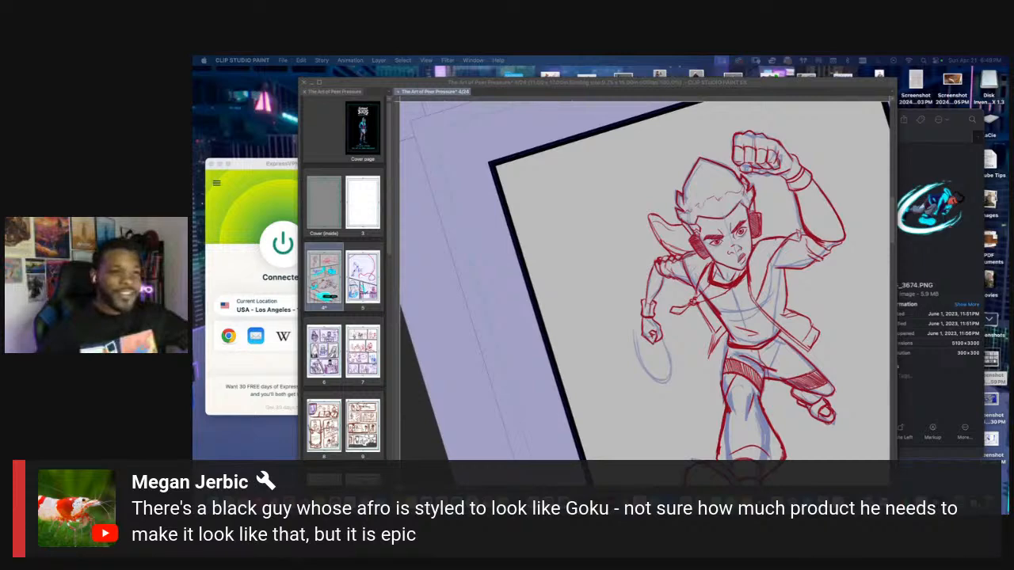
Switch to Chrome and search Google Images for "black kid goku afro"
{"action": "left_click_drag", "start_coordinate": [864, 104], "coordinate": [678, 109]}
{"action": "type", "text": "black kid"}
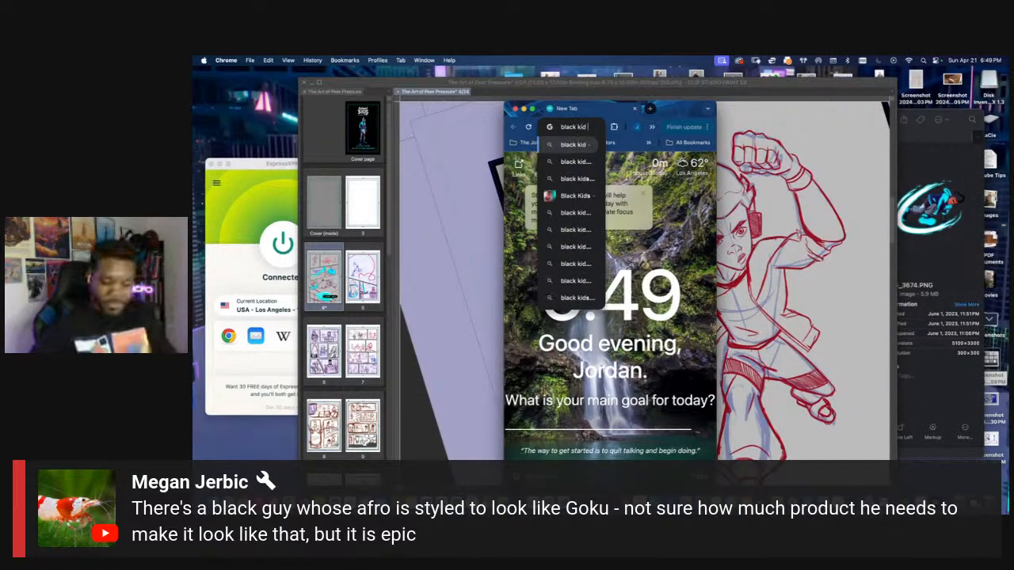
{"action": "type", "text": " goku afro"}
{"action": "key", "text": "Return"}
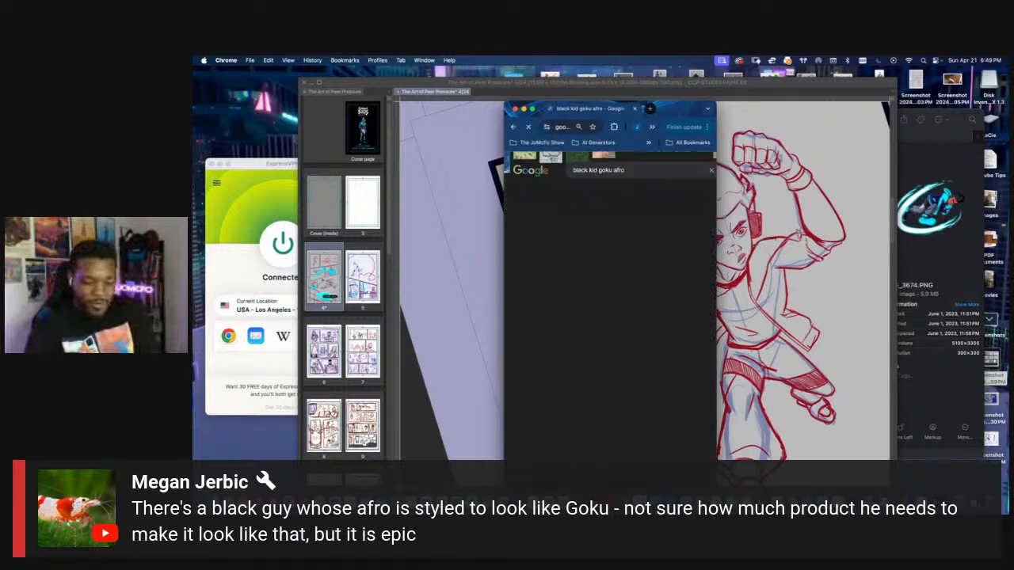
{"action": "left_click_drag", "start_coordinate": [483, 149], "coordinate": [253, 151]}
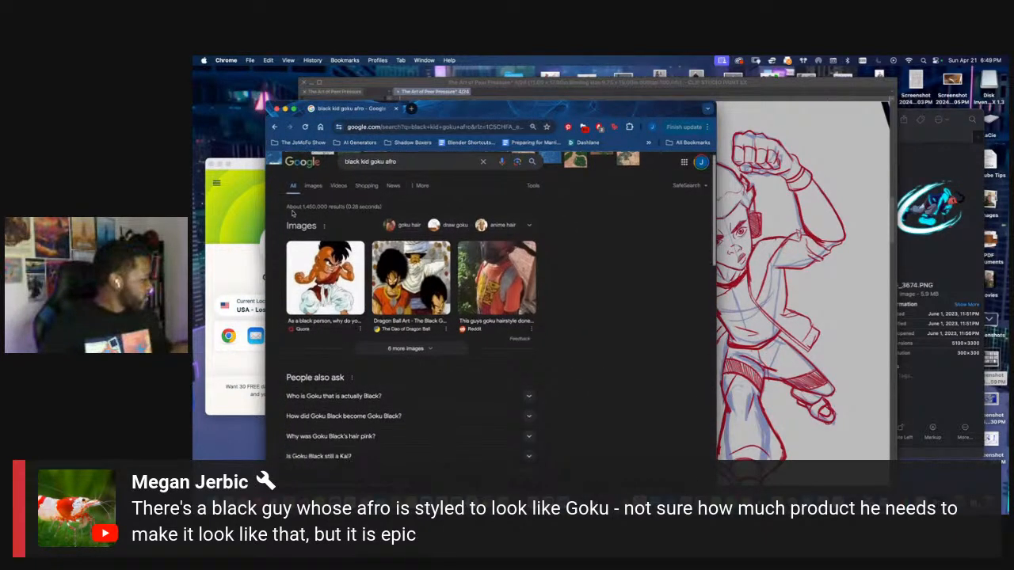
{"action": "left_click", "coordinate": [314, 196]}
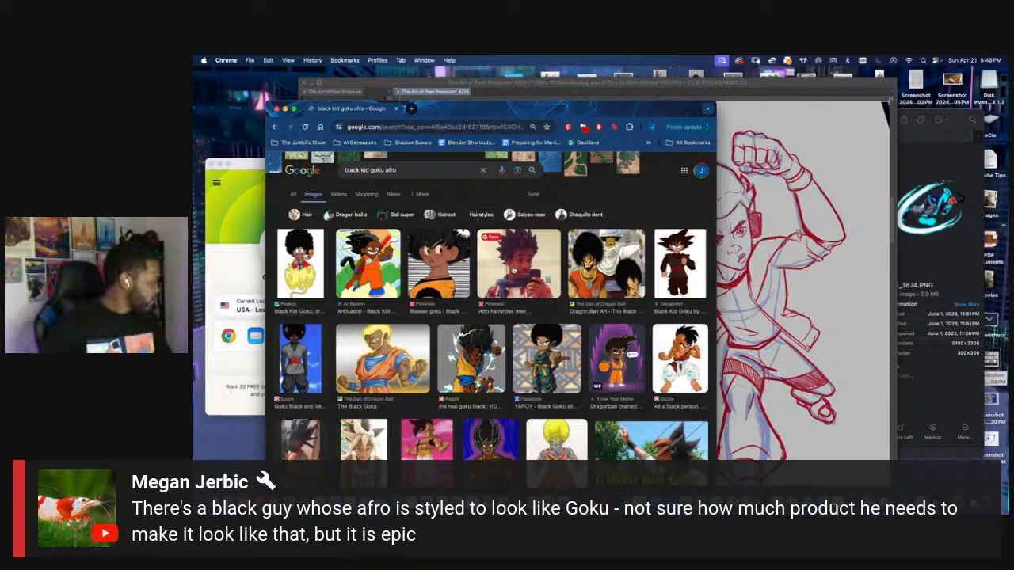
Examine the photos of Goku-inspired afro hairstyles in the image results, and return to Clip Studio Paint
{"action": "left_click", "coordinate": [518, 264]}
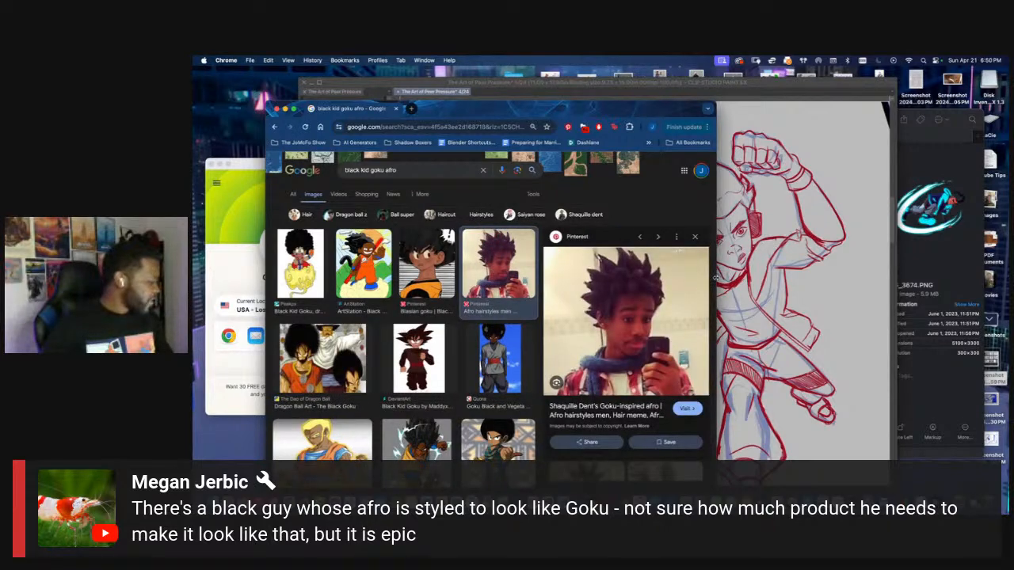
{"action": "left_click_drag", "start_coordinate": [717, 279], "coordinate": [957, 279]}
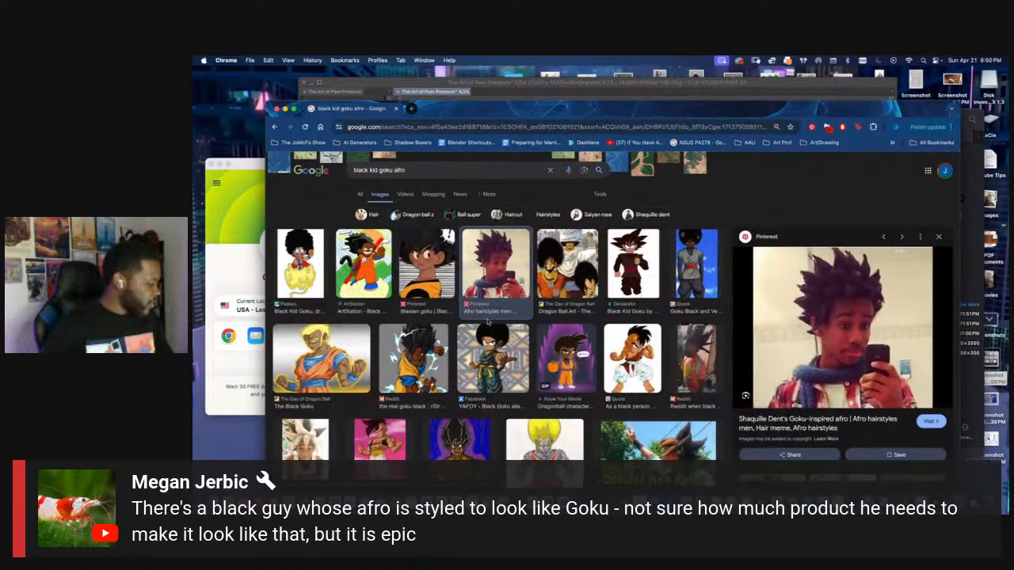
{"action": "scroll", "coordinate": [515, 337], "scroll_direction": "down", "scroll_amount": 3}
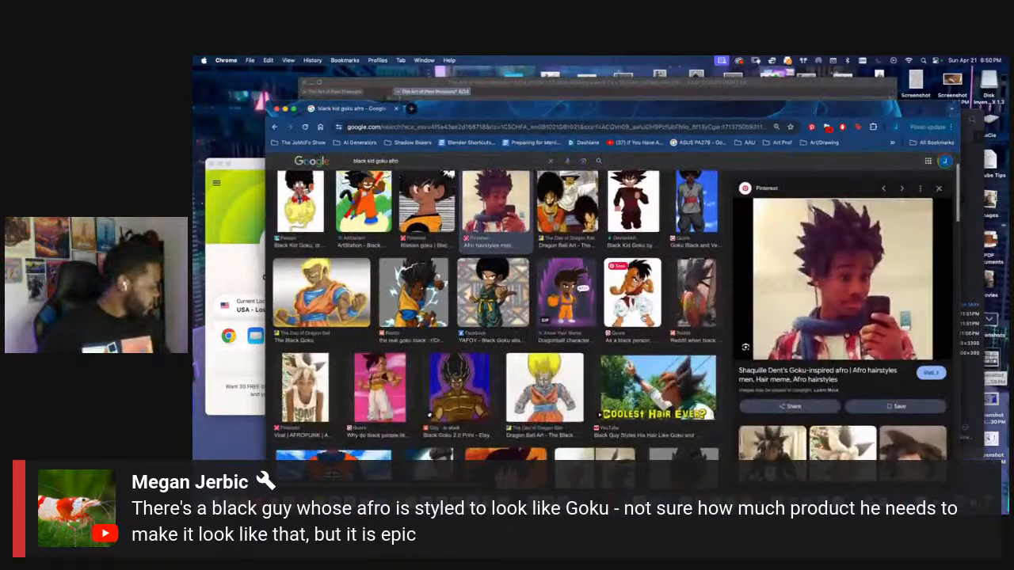
{"action": "left_click", "coordinate": [696, 295]}
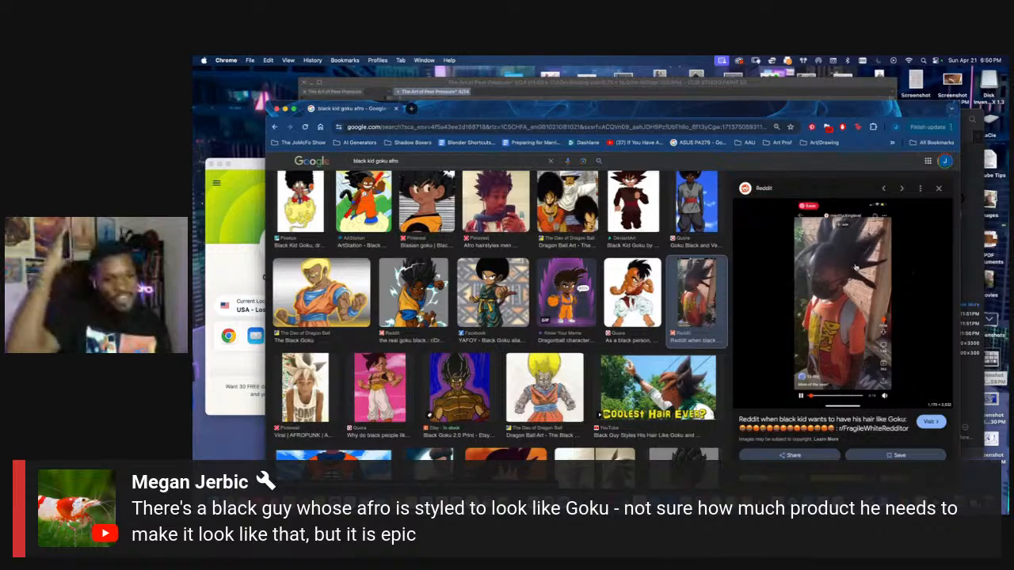
{"action": "scroll", "coordinate": [727, 270], "scroll_direction": "down", "scroll_amount": 2}
{"action": "scroll", "coordinate": [728, 270], "scroll_direction": "down", "scroll_amount": 2}
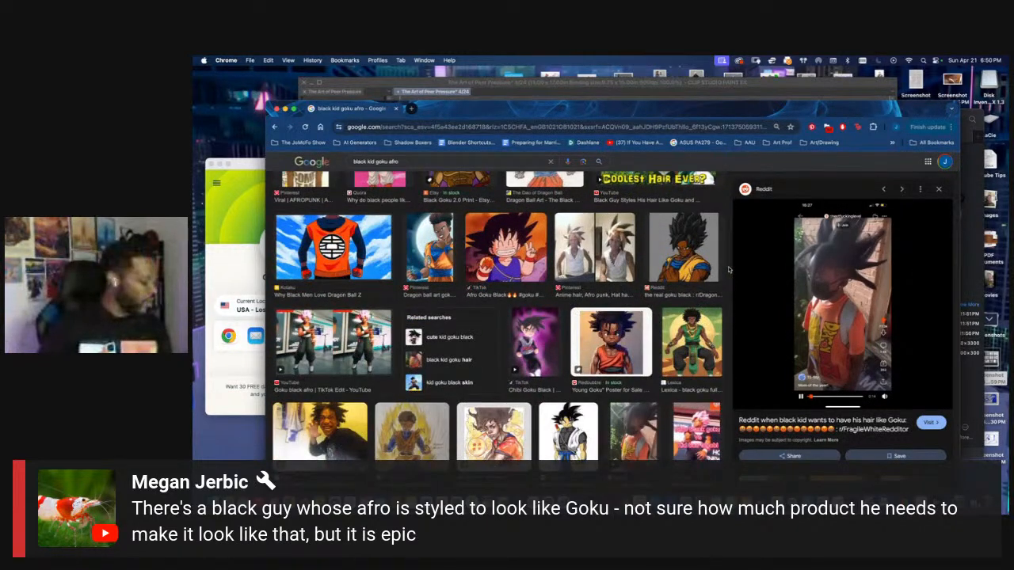
{"action": "left_click", "coordinate": [599, 257]}
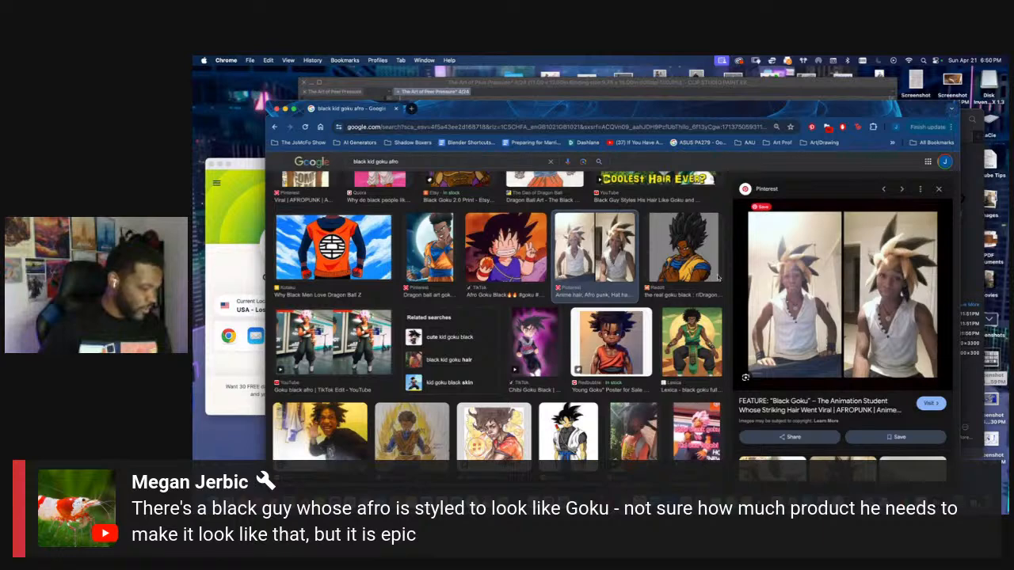
{"action": "left_click", "coordinate": [555, 475]}
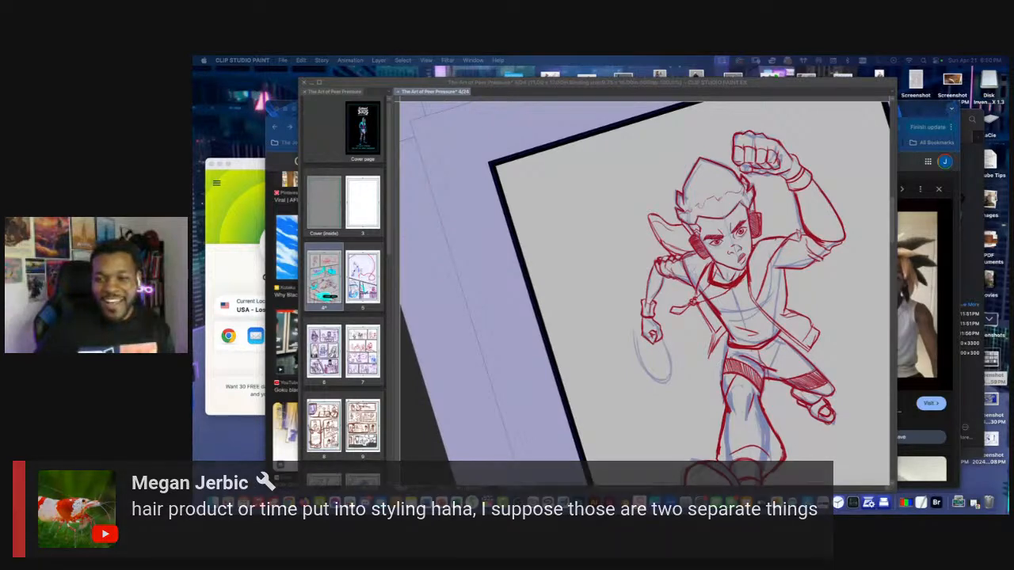
{"action": "left_click", "coordinate": [624, 254]}
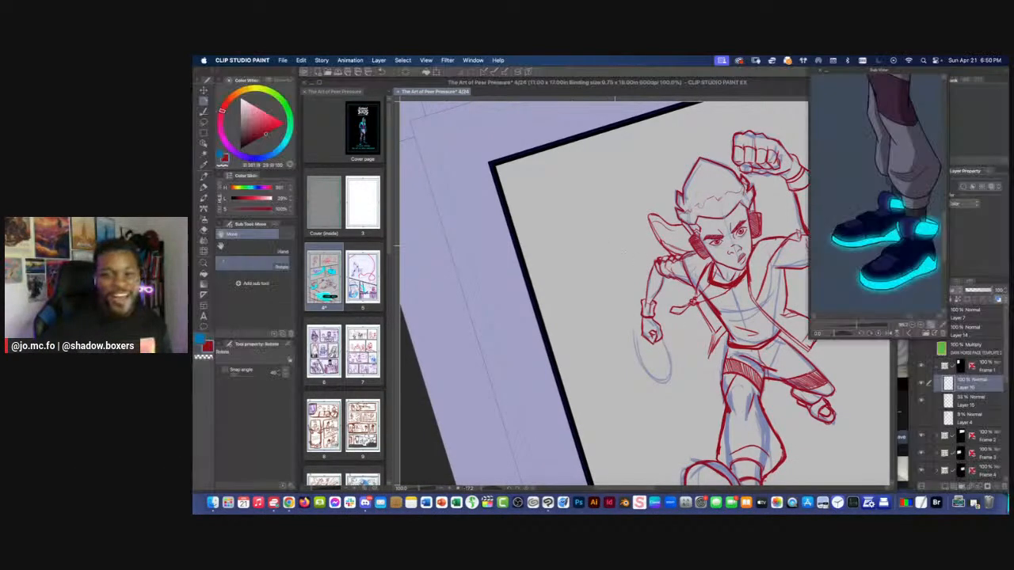
Pencil the bands across the wristband on the running figure's lowered arm, straightening the rotated canvas first
{"action": "left_click_drag", "start_coordinate": [622, 254], "coordinate": [552, 236]}
{"action": "scroll", "coordinate": [602, 257], "scroll_direction": "up", "scroll_amount": 1}
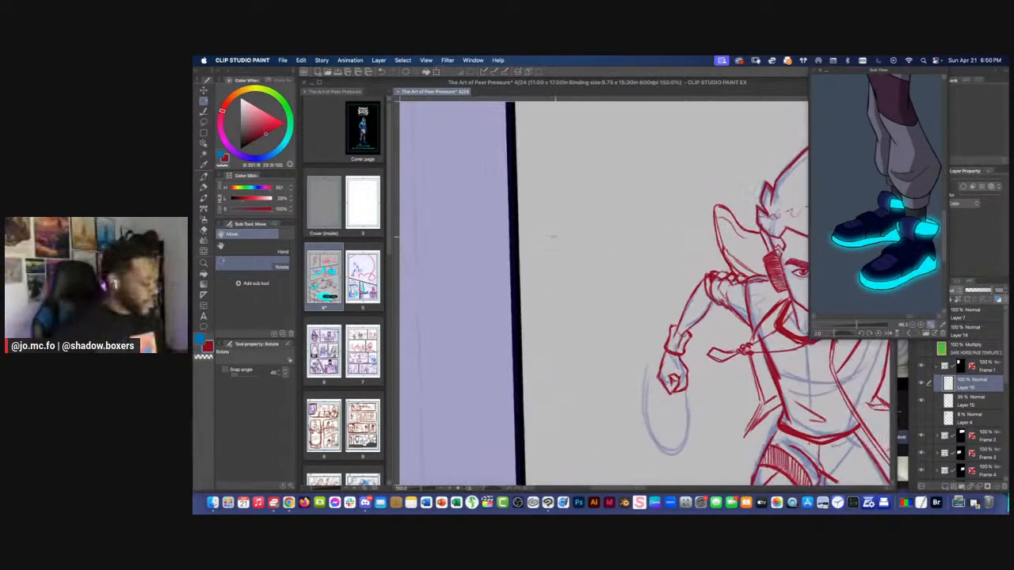
{"action": "scroll", "coordinate": [620, 274], "scroll_direction": "up", "scroll_amount": 1}
{"action": "left_click_drag", "start_coordinate": [677, 319], "coordinate": [606, 247]}
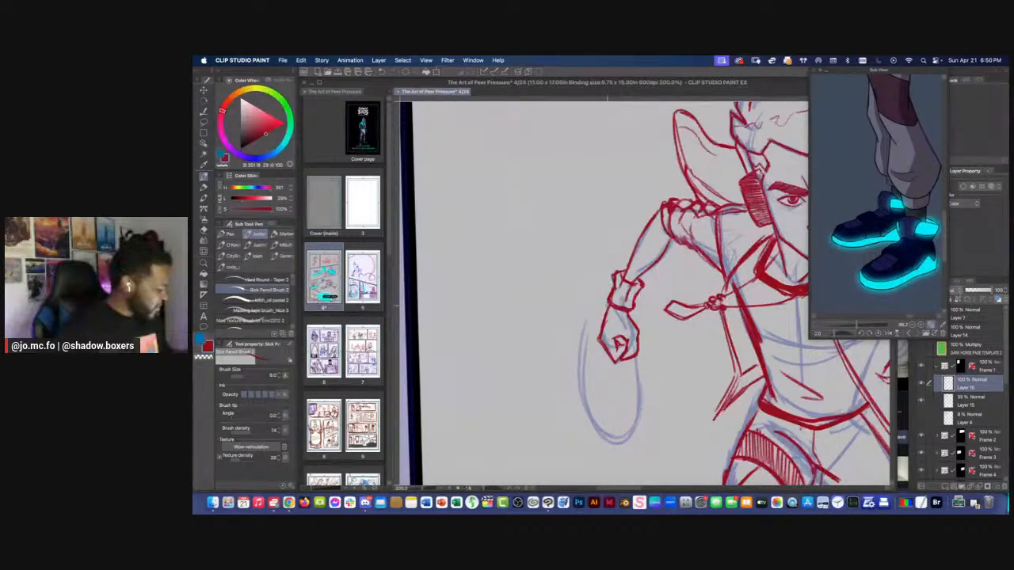
{"action": "left_click_drag", "start_coordinate": [636, 291], "coordinate": [615, 294]}
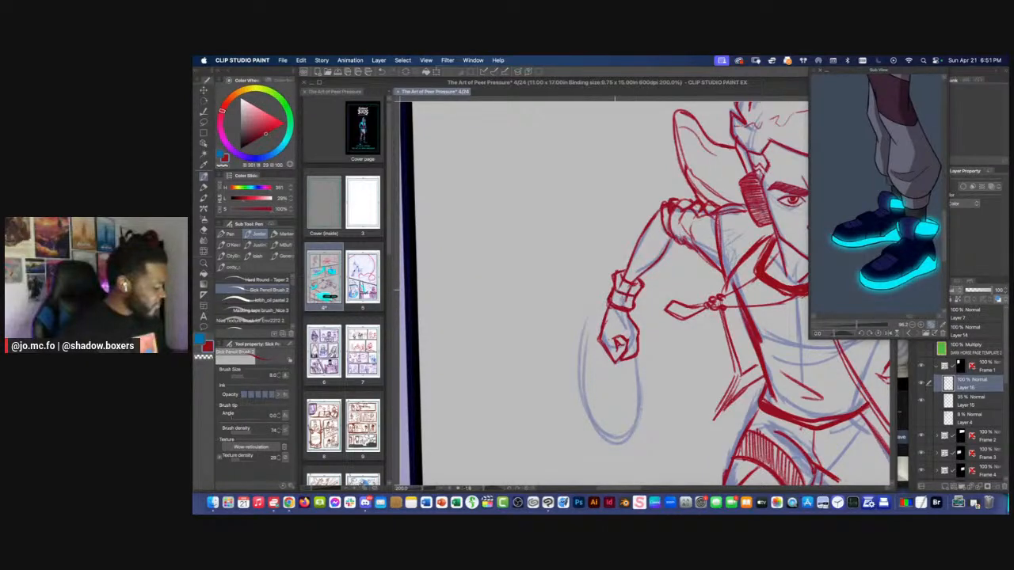
{"action": "scroll", "coordinate": [616, 293], "scroll_direction": "down", "scroll_amount": 4}
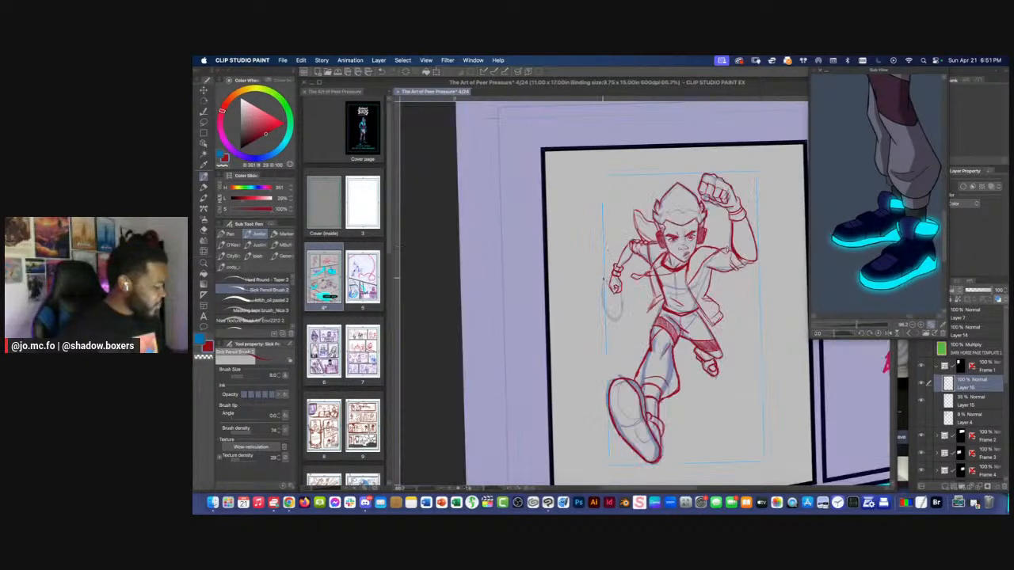
{"action": "scroll", "coordinate": [618, 281], "scroll_direction": "up", "scroll_amount": 3}
{"action": "scroll", "coordinate": [618, 280], "scroll_direction": "up", "scroll_amount": 2}
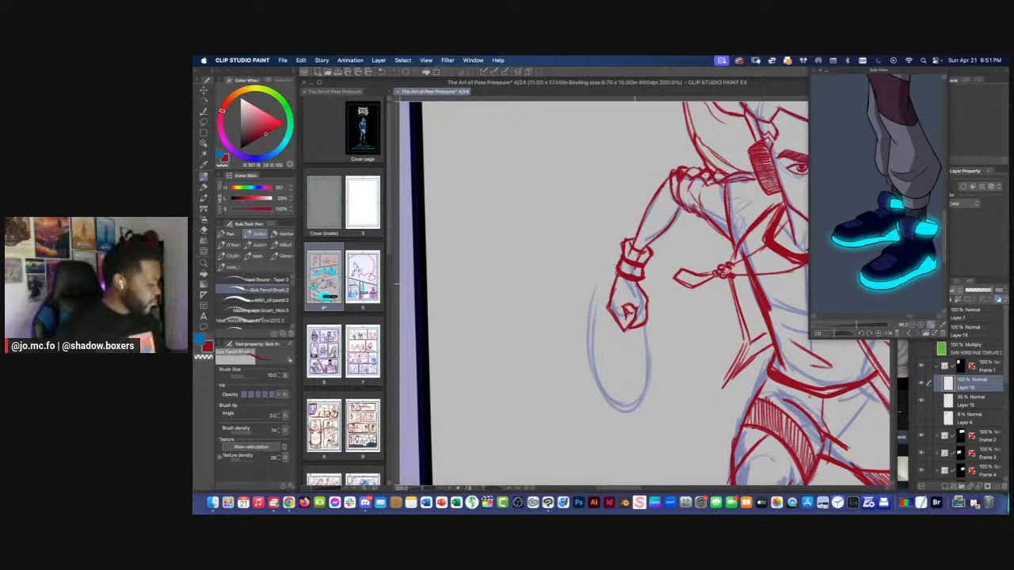
Lasso the lowered fist, adjust it with a free transform, and clear the selection
{"action": "key", "text": "m"}
{"action": "left_click_drag", "start_coordinate": [609, 275], "coordinate": [621, 277]}
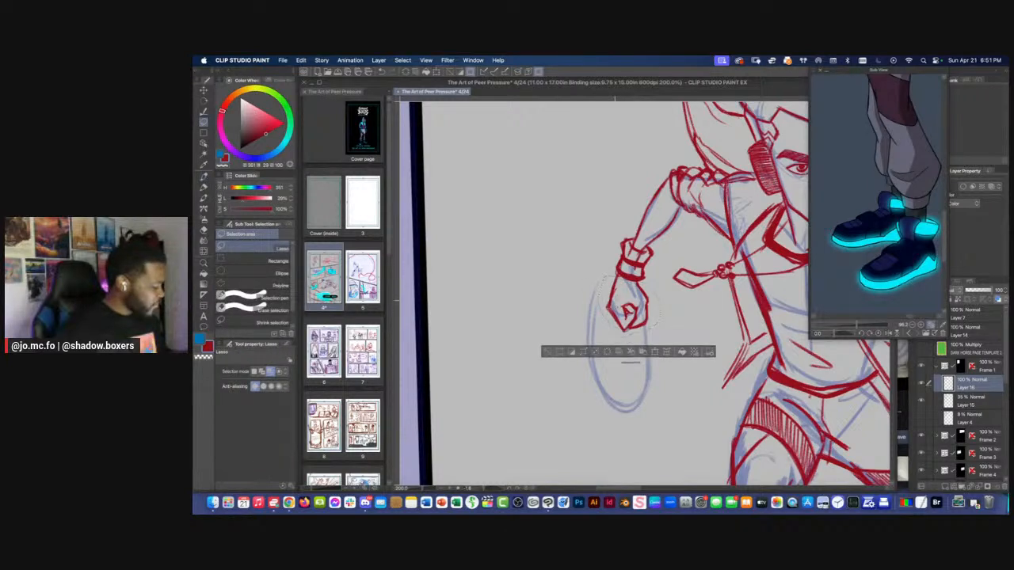
{"action": "key", "text": "super+t"}
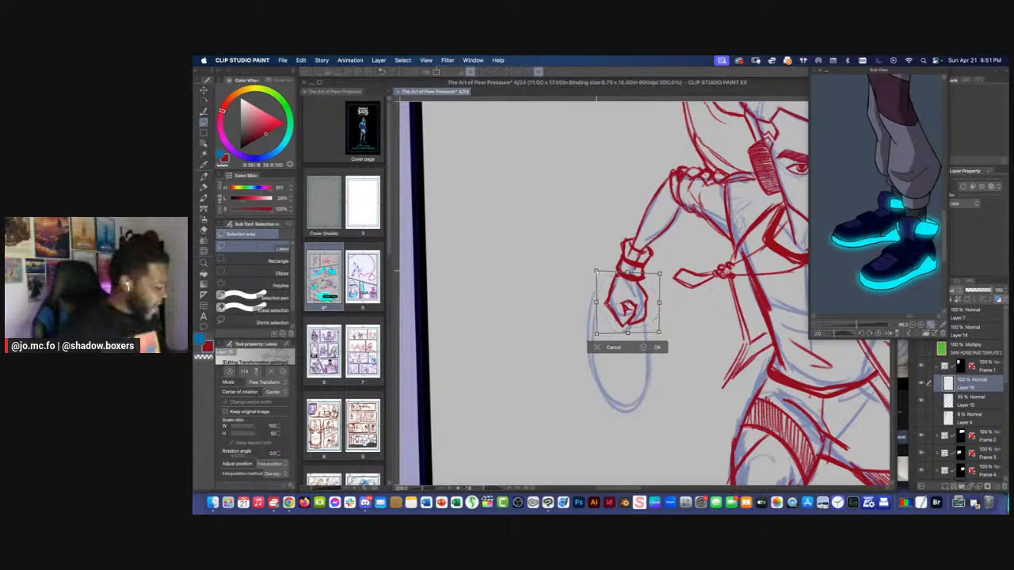
{"action": "key", "text": "Return"}
{"action": "key", "text": "super+d"}
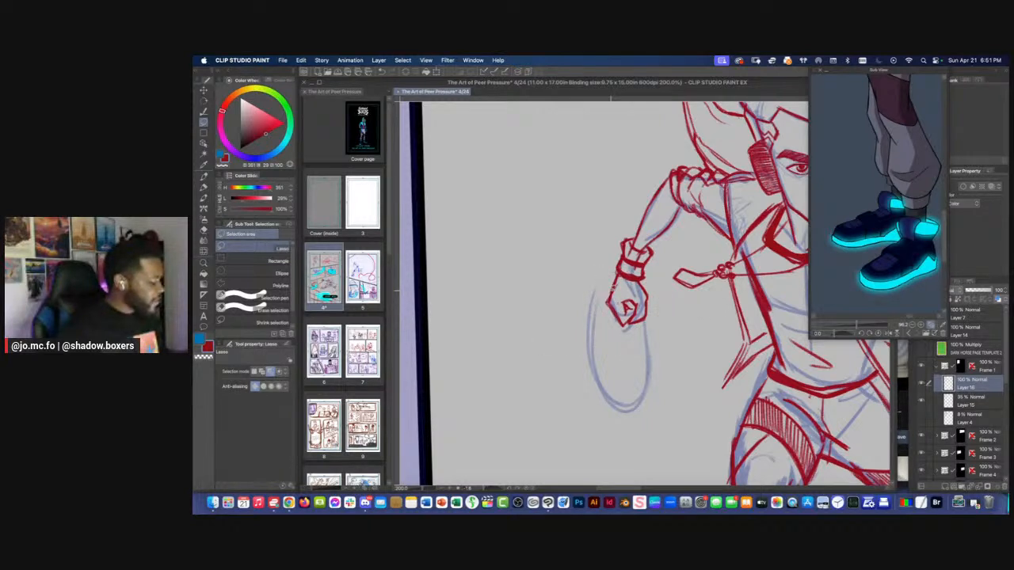
Touch up the lowered fist and its wristband with the eraser and the pencil at size 7
{"action": "key", "text": "e"}
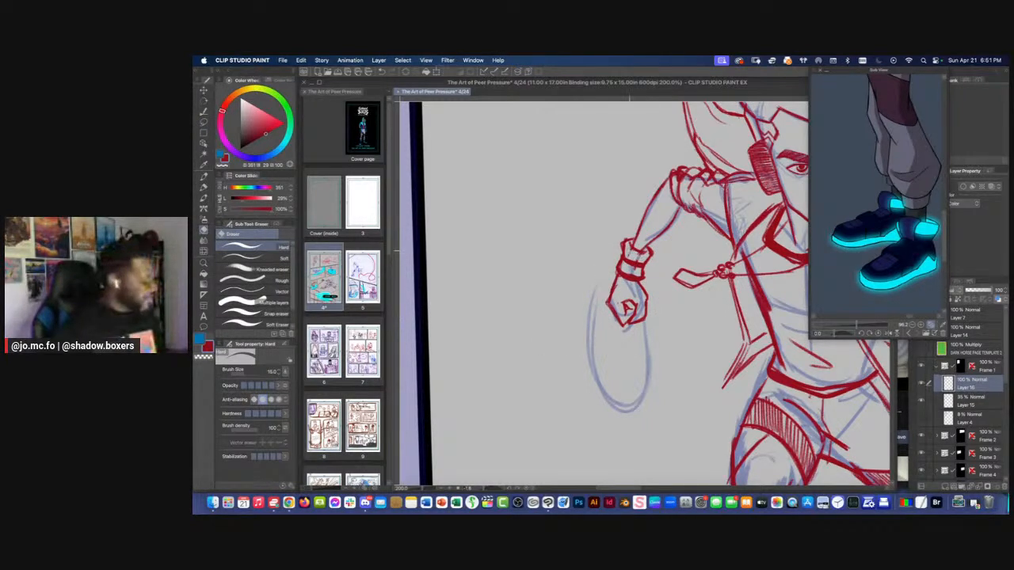
{"action": "key", "text": "p"}
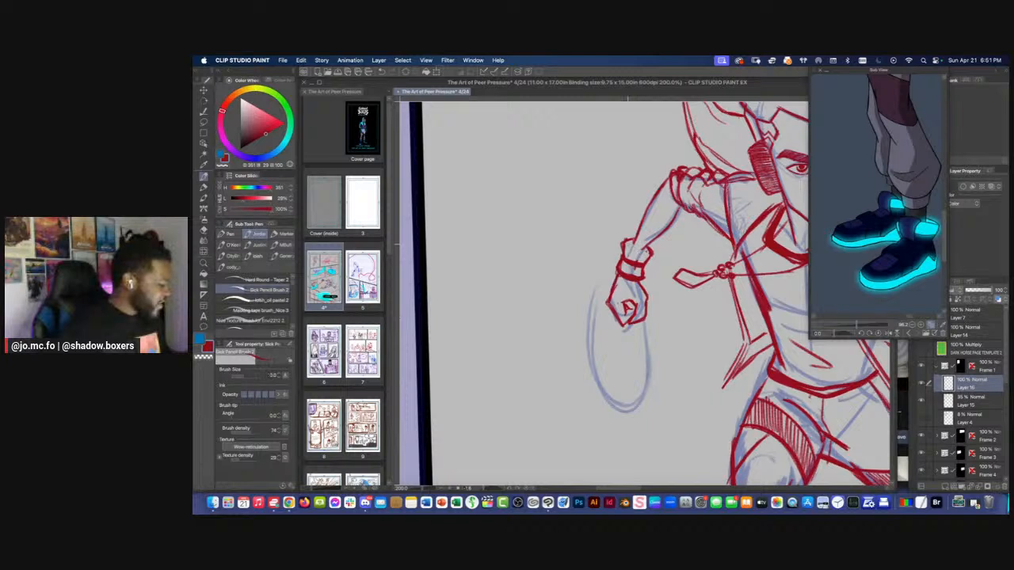
{"action": "key", "text": "["}
{"action": "key", "text": "["}
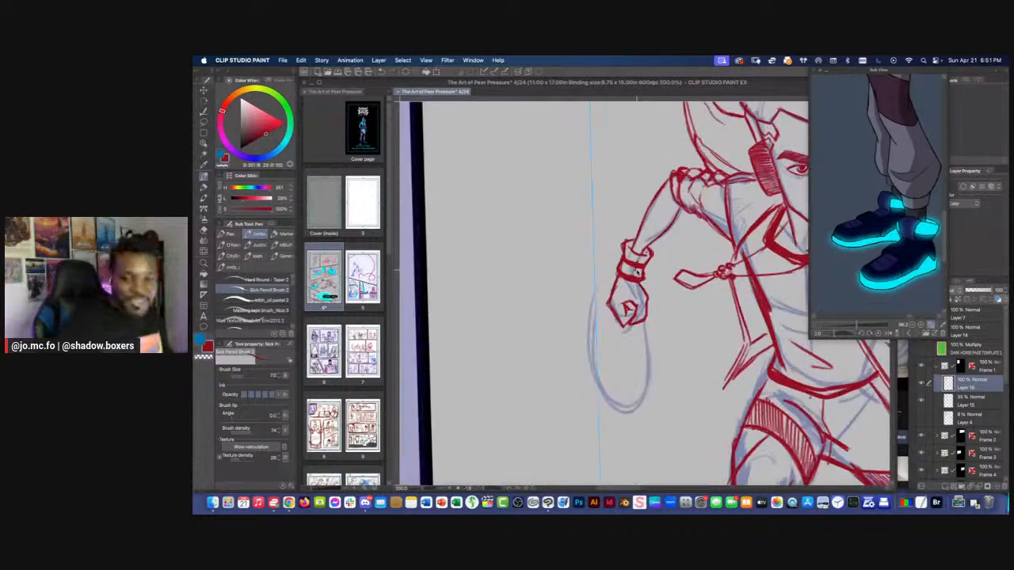
{"action": "key", "text": "e"}
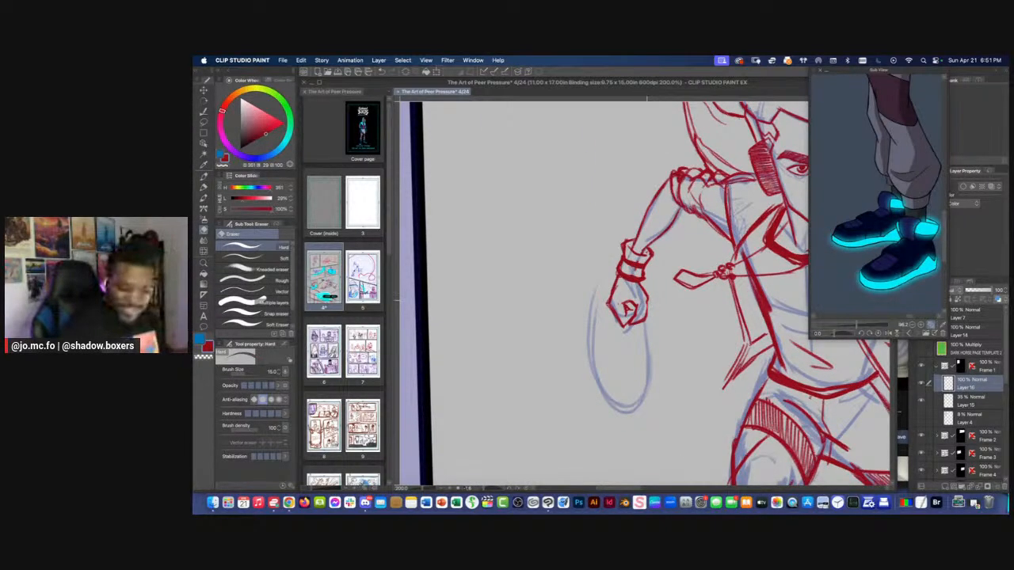
{"action": "key", "text": "p"}
{"action": "scroll", "coordinate": [636, 315], "scroll_direction": "down", "scroll_amount": 3}
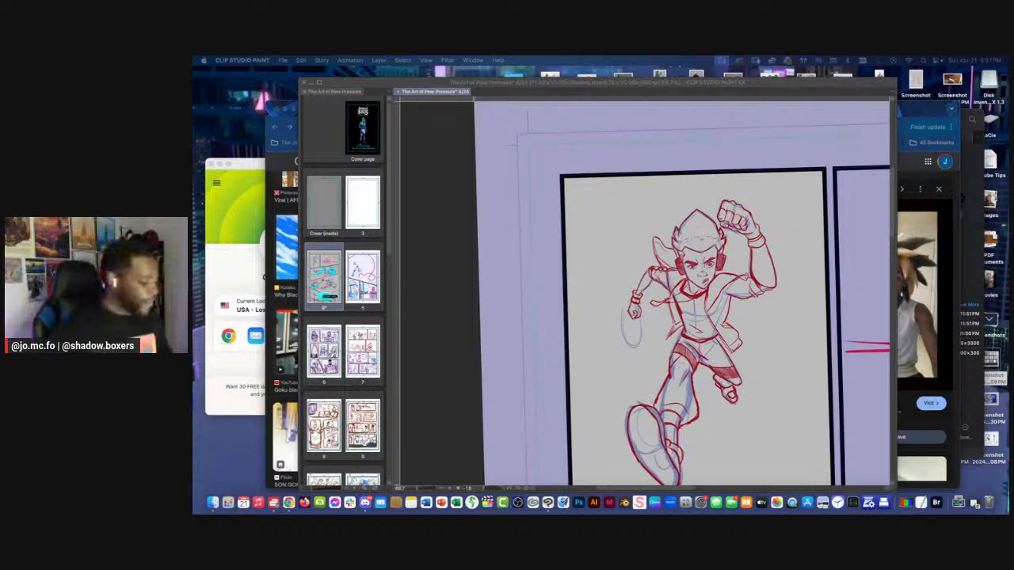
Return to the comic page, lasso part of the running figure's upper body, transform it, and switch back to the pencil
{"action": "left_click", "coordinate": [607, 237]}
{"action": "key", "text": "super+plus"}
{"action": "key", "text": "super+plus"}
{"action": "mouse_move", "coordinate": [767, 273]}
{"action": "left_mouse_down"}
{"action": "mouse_move", "coordinate": [666, 274]}
{"action": "mouse_move", "coordinate": [682, 281]}
{"action": "mouse_move", "coordinate": [654, 308]}
{"action": "mouse_move", "coordinate": [633, 279]}
{"action": "mouse_move", "coordinate": [645, 267]}
{"action": "left_mouse_up"}
{"action": "key", "text": "super+plus"}
{"action": "key", "text": "m"}
{"action": "key", "text": "super+t"}
{"action": "key", "text": "Return"}
{"action": "key", "text": "super+minus"}
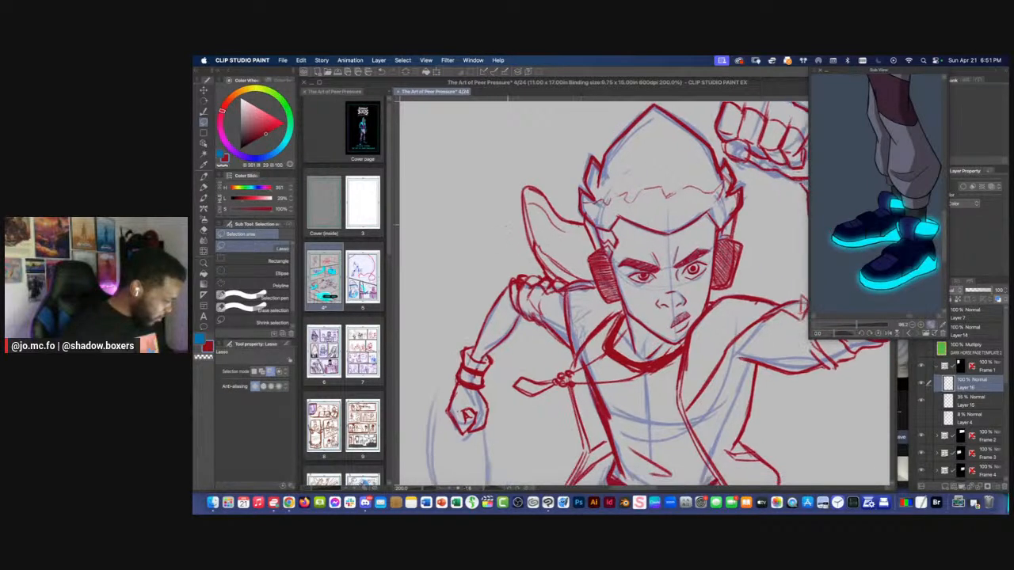
{"action": "key", "text": "super+minus"}
{"action": "key", "text": "super+plus"}
{"action": "key", "text": "p"}
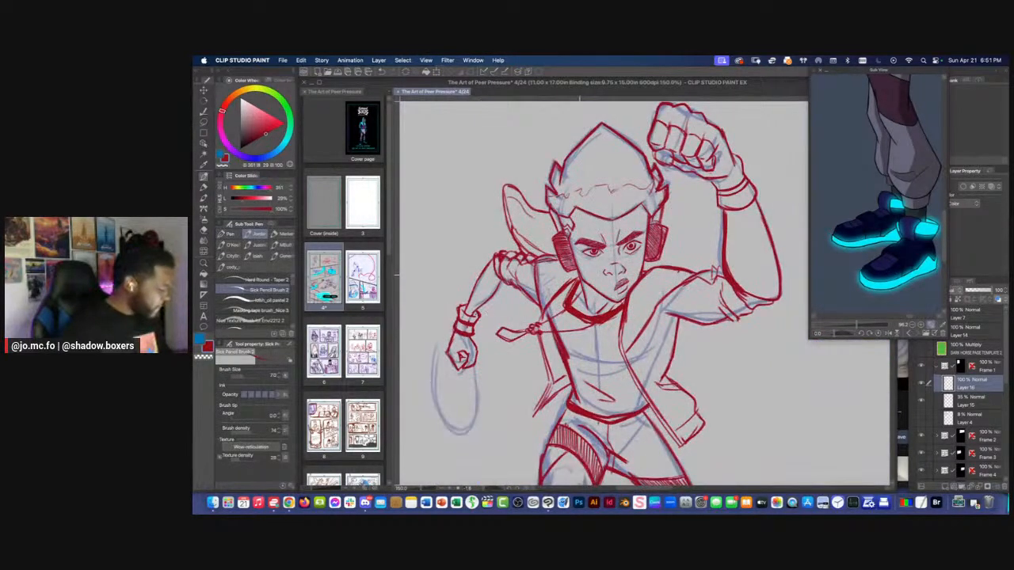
Compare the first panel's red pencils with and without the blue underdrawing on Layer 15, leaving that layer hidden
{"action": "key", "text": "super+0"}
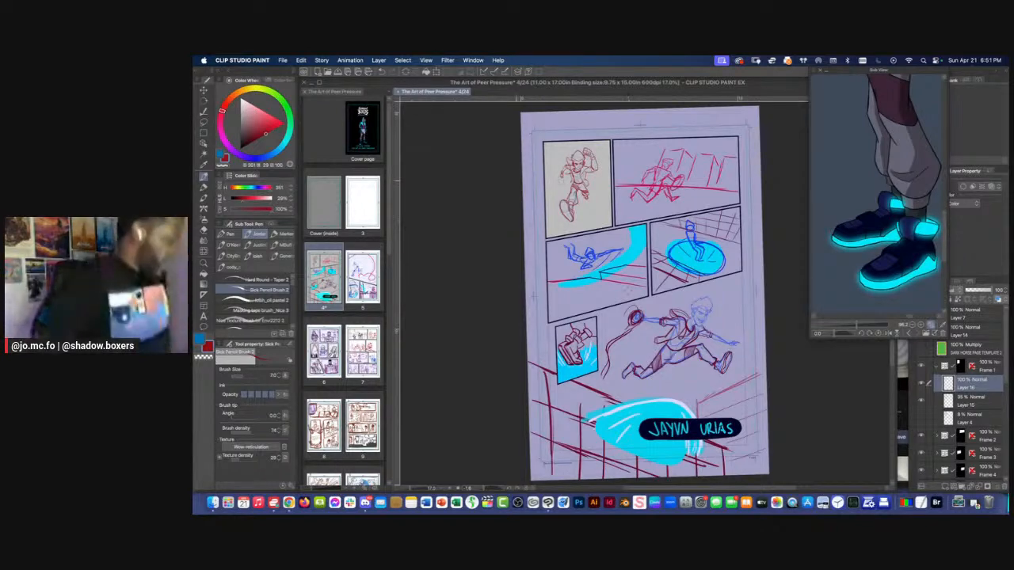
{"action": "key", "text": "super+plus"}
{"action": "key", "text": "super+plus"}
{"action": "key", "text": "super+plus"}
{"action": "left_click_drag", "start_coordinate": [566, 261], "coordinate": [555, 338]}
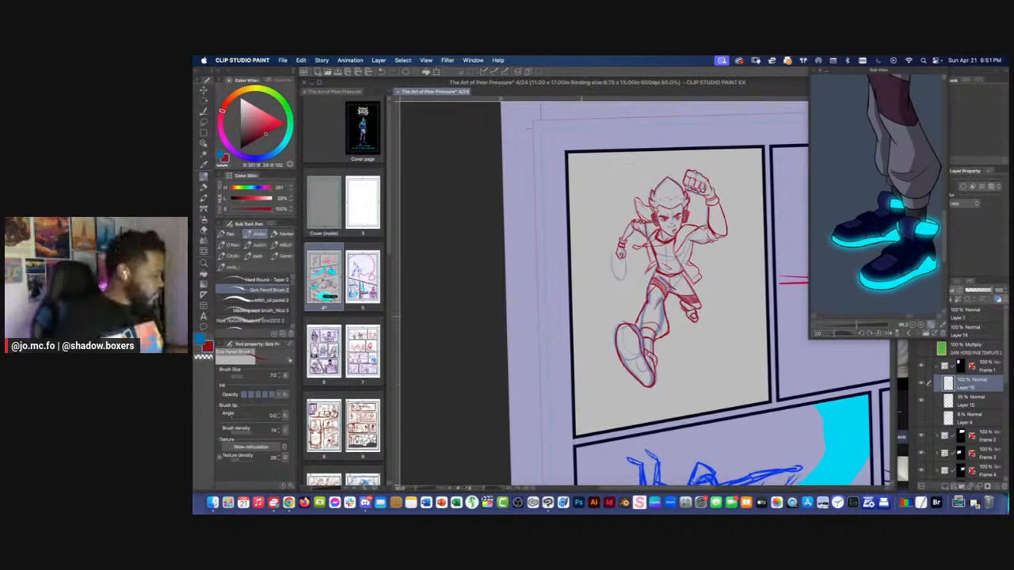
{"action": "left_click", "coordinate": [921, 402]}
{"action": "left_click", "coordinate": [921, 402]}
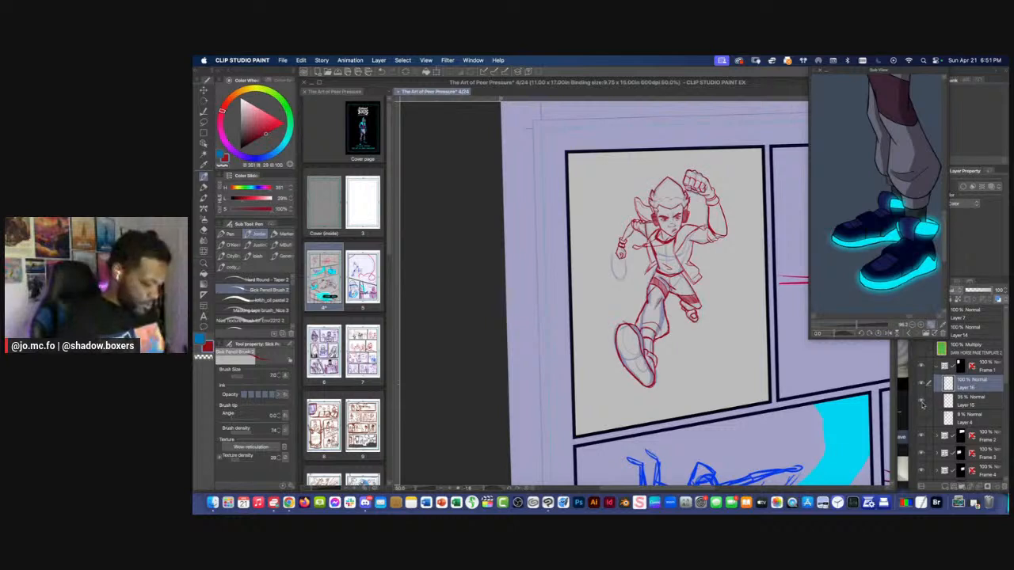
{"action": "left_click", "coordinate": [922, 403]}
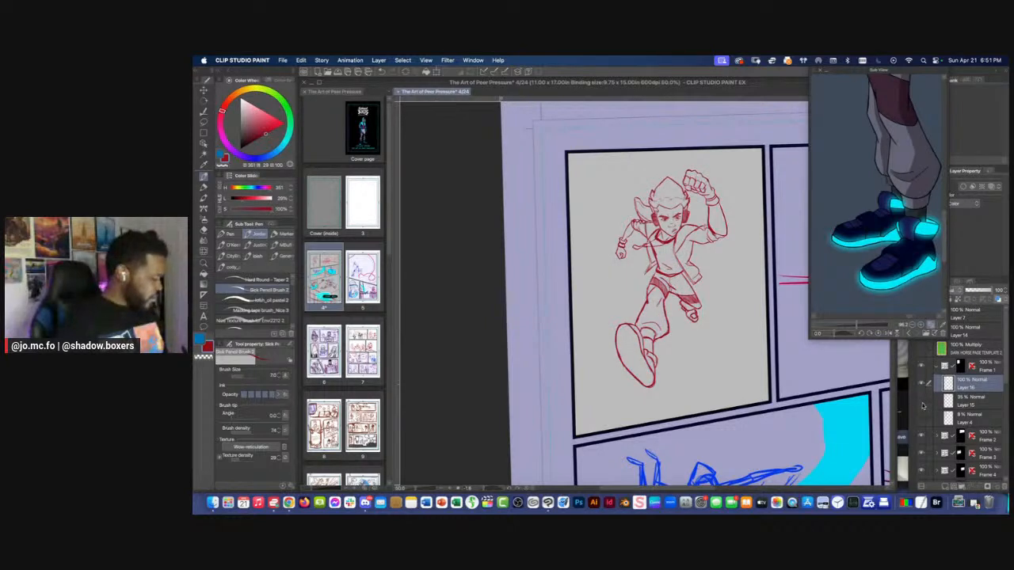
{"action": "left_click", "coordinate": [921, 404]}
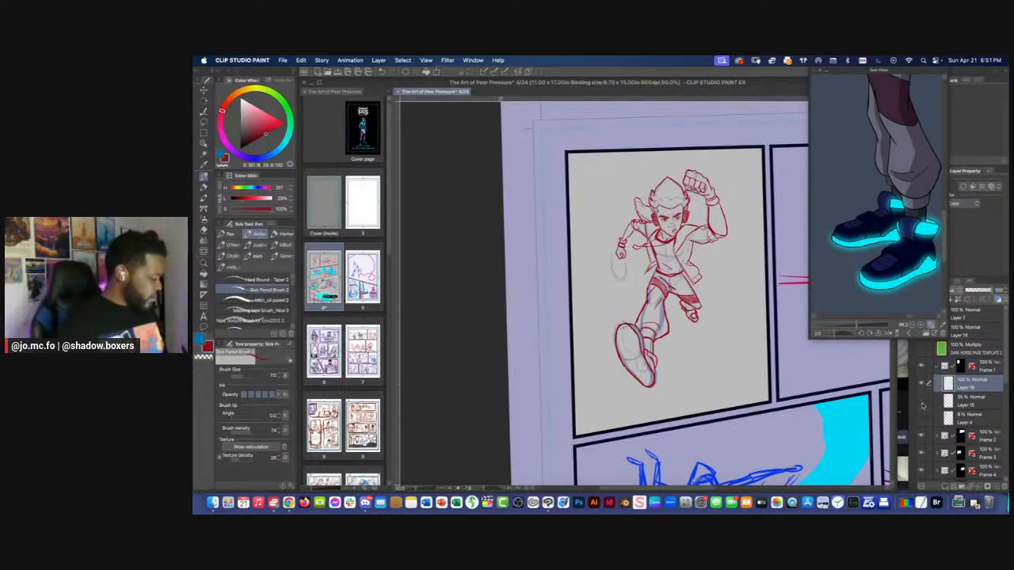
{"action": "left_click", "coordinate": [921, 404]}
{"action": "left_click", "coordinate": [921, 404]}
{"action": "left_click", "coordinate": [921, 404]}
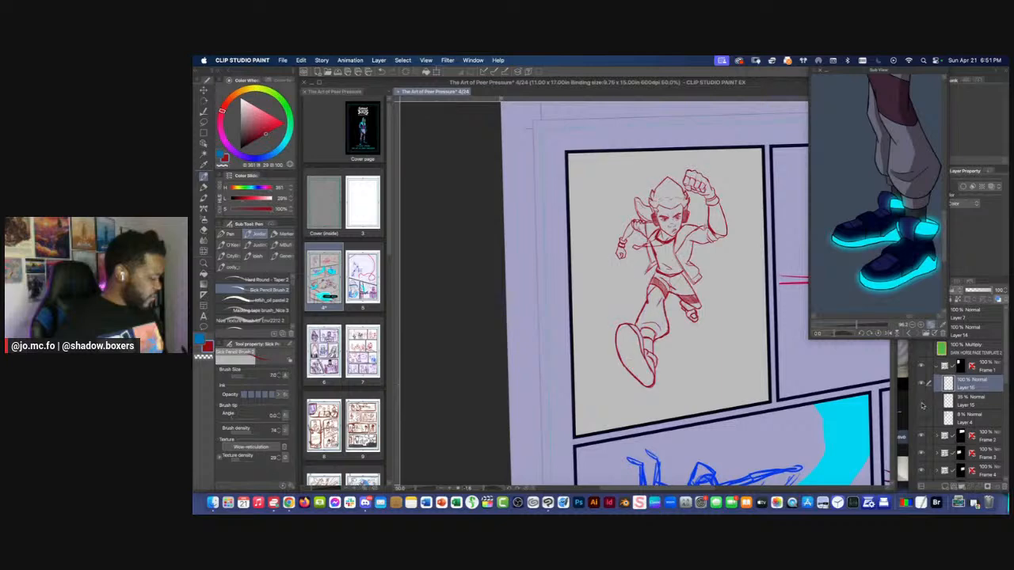
{"action": "left_click", "coordinate": [921, 404]}
{"action": "left_click", "coordinate": [921, 404]}
{"action": "left_click", "coordinate": [921, 404]}
{"action": "left_click", "coordinate": [921, 404]}
{"action": "left_click", "coordinate": [921, 404]}
{"action": "left_click", "coordinate": [922, 404]}
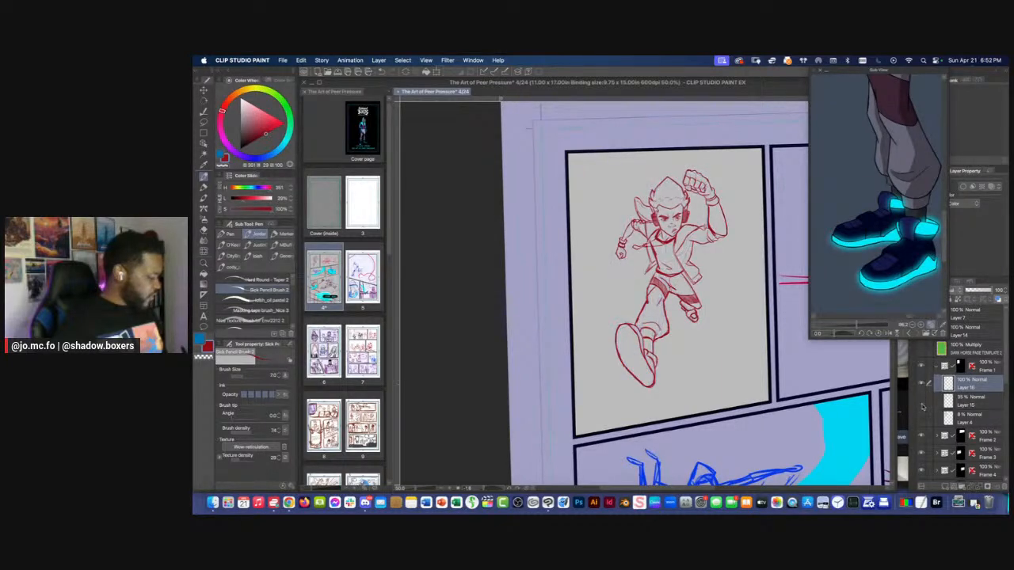
Retouch the lines of the lowered fist below the wristband with the eraser and pencil, and check the whole page
{"action": "key", "text": "super+plus"}
{"action": "key", "text": "super+plus"}
{"action": "key", "text": "super+plus"}
{"action": "left_click_drag", "start_coordinate": [611, 220], "coordinate": [729, 366]}
{"action": "key", "text": "e"}
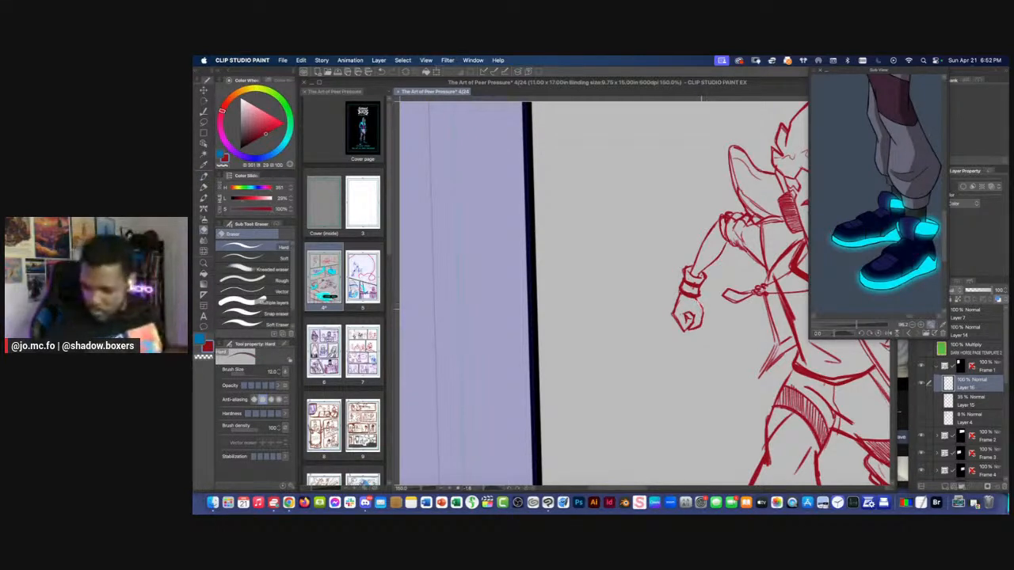
{"action": "key", "text": "p"}
{"action": "left_click_drag", "start_coordinate": [694, 298], "coordinate": [702, 324]}
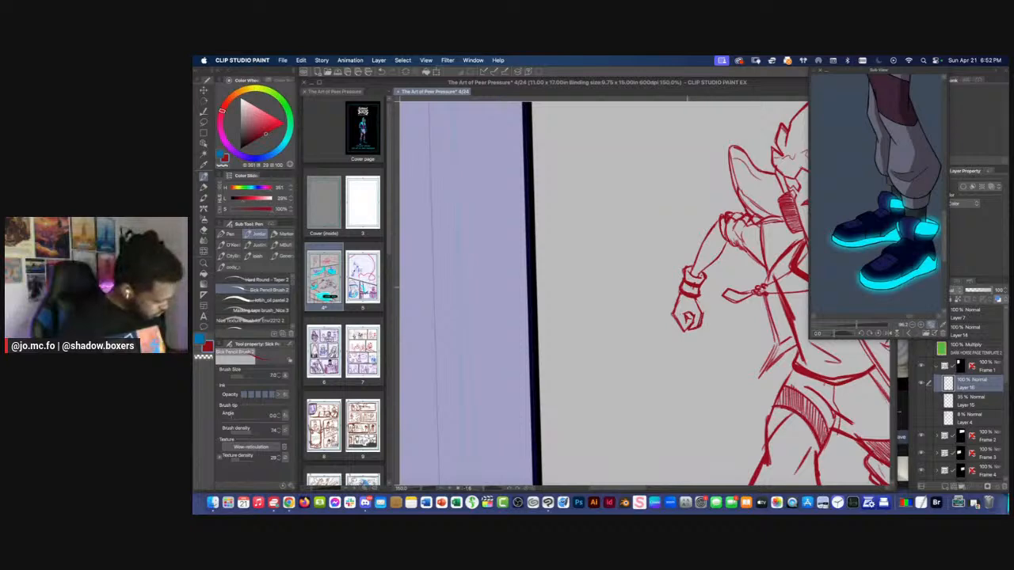
{"action": "scroll", "coordinate": [688, 290], "scroll_direction": "down", "scroll_amount": 7}
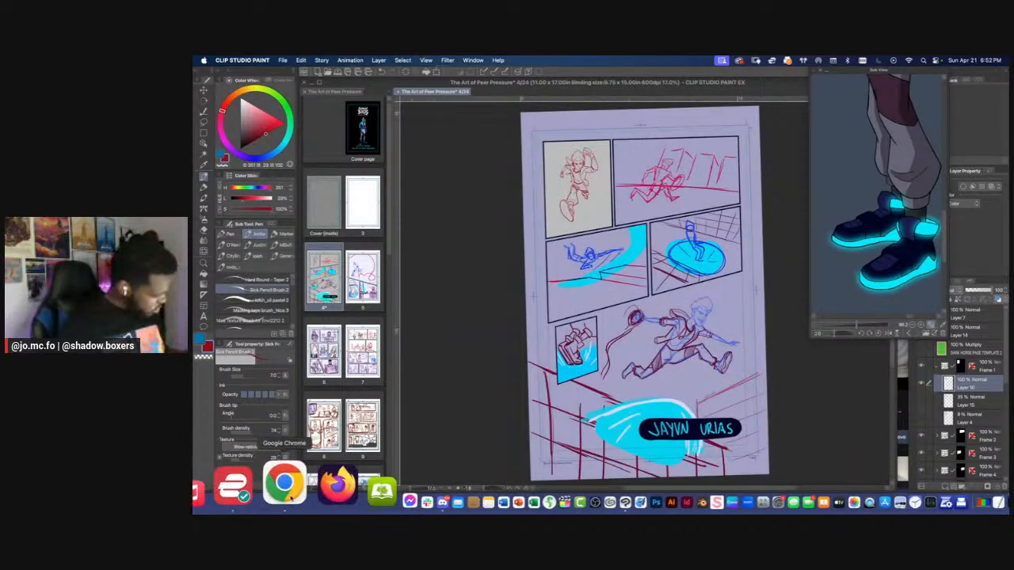
Switch to Chrome and search Google Images for "string of lights"
{"action": "left_click", "coordinate": [288, 502]}
{"action": "left_click", "coordinate": [451, 128]}
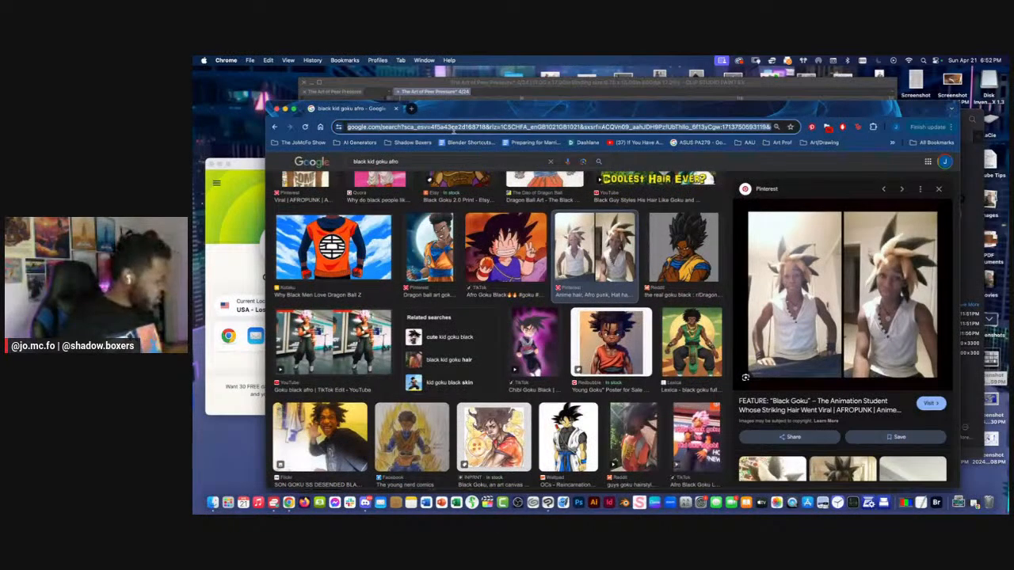
{"action": "type", "text": "string of lights"}
{"action": "key", "text": "Return"}
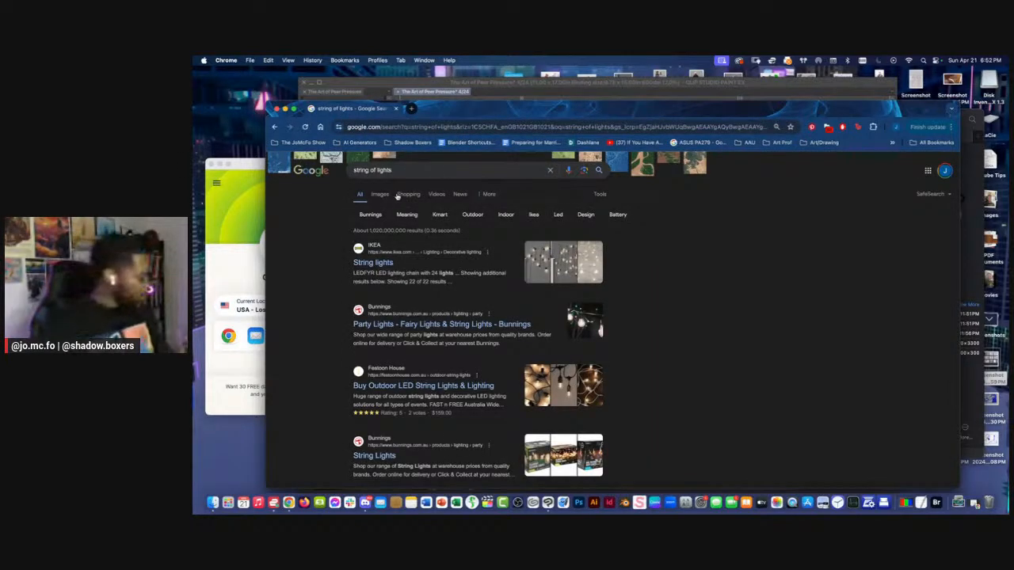
{"action": "left_click", "coordinate": [381, 194]}
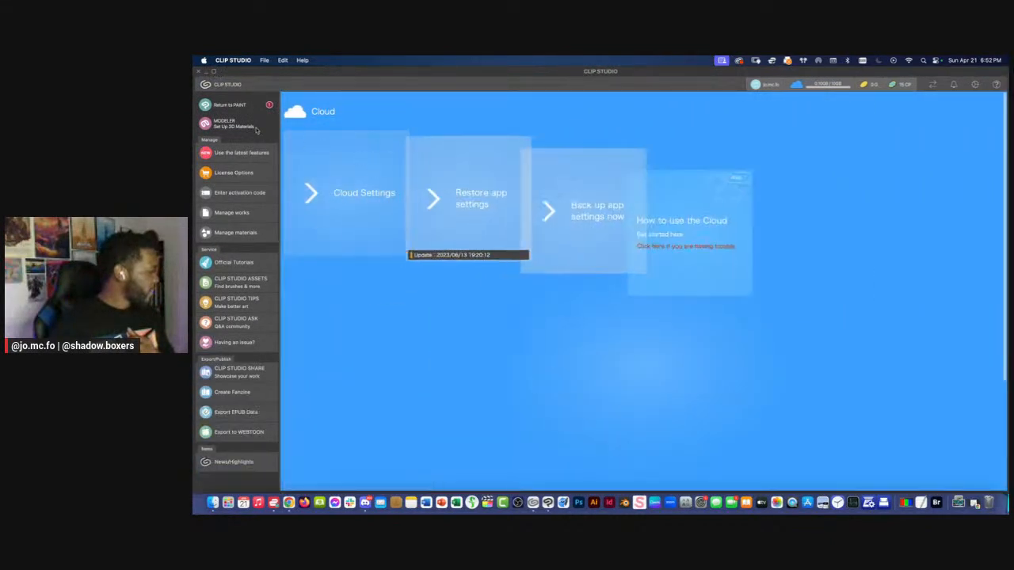
Switch to the Clip Studio launcher and open the Clip Studio Assets library
{"action": "left_click", "coordinate": [773, 88]}
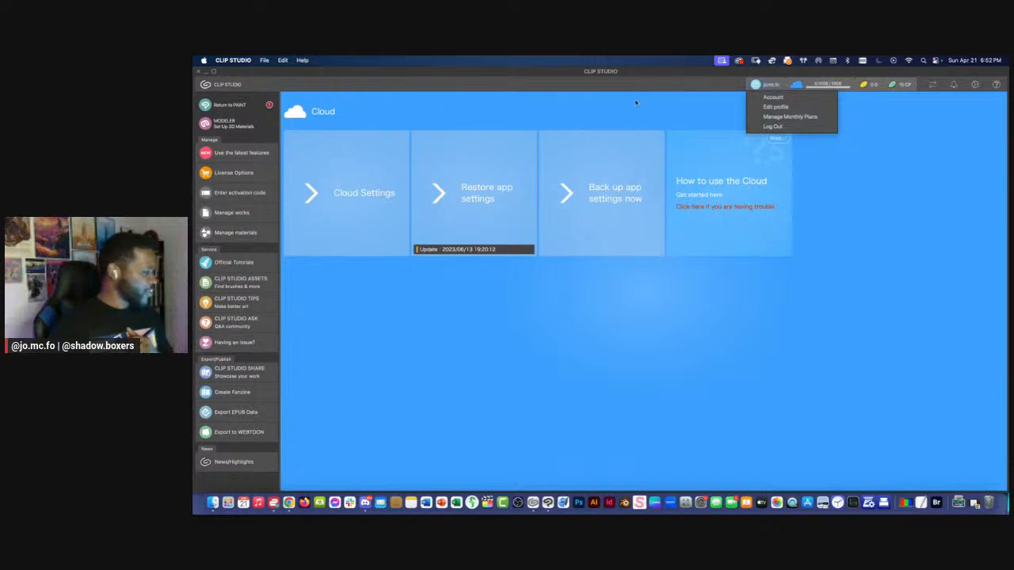
{"action": "left_click", "coordinate": [234, 115]}
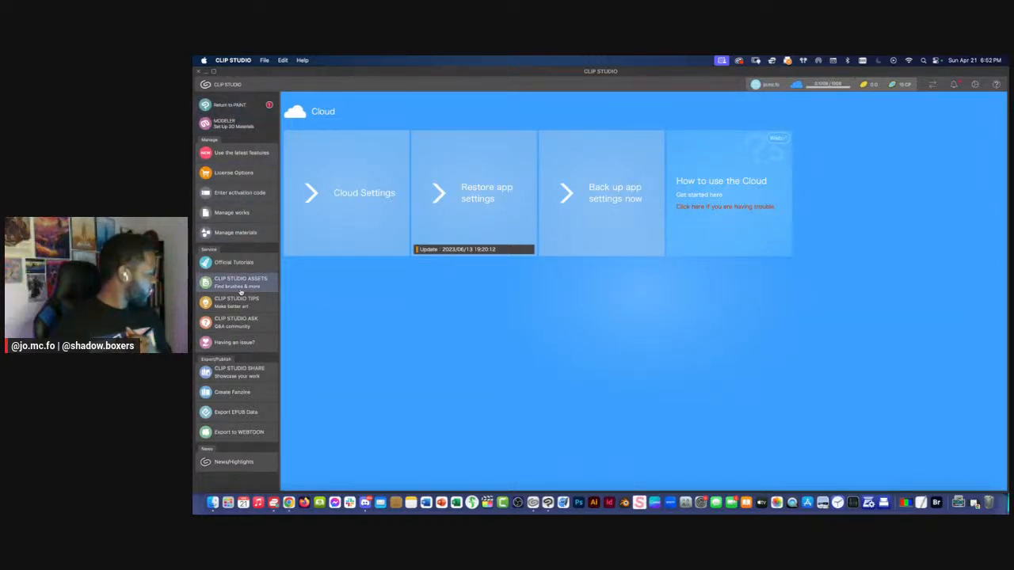
{"action": "left_click", "coordinate": [216, 124]}
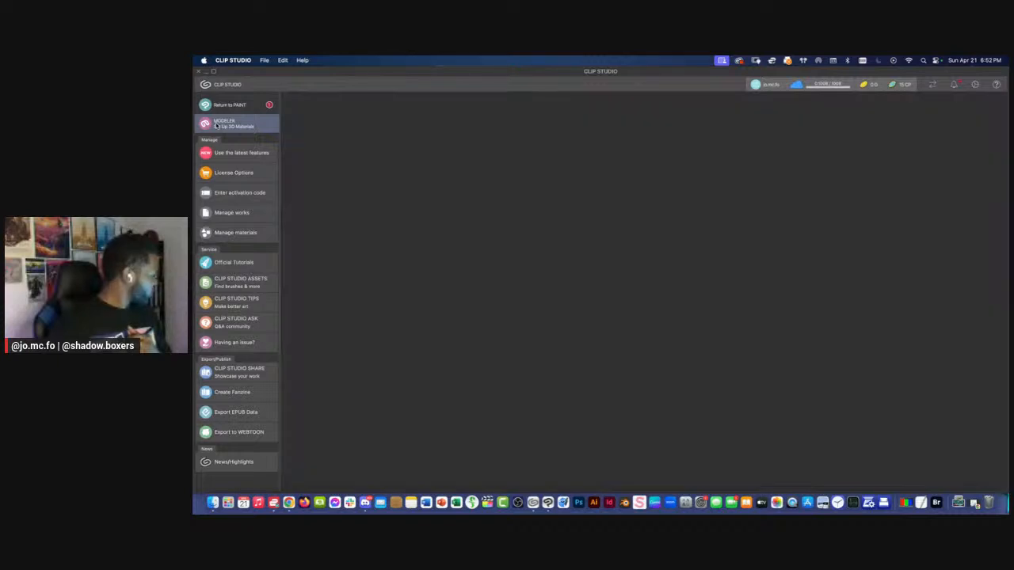
{"action": "left_click", "coordinate": [230, 282]}
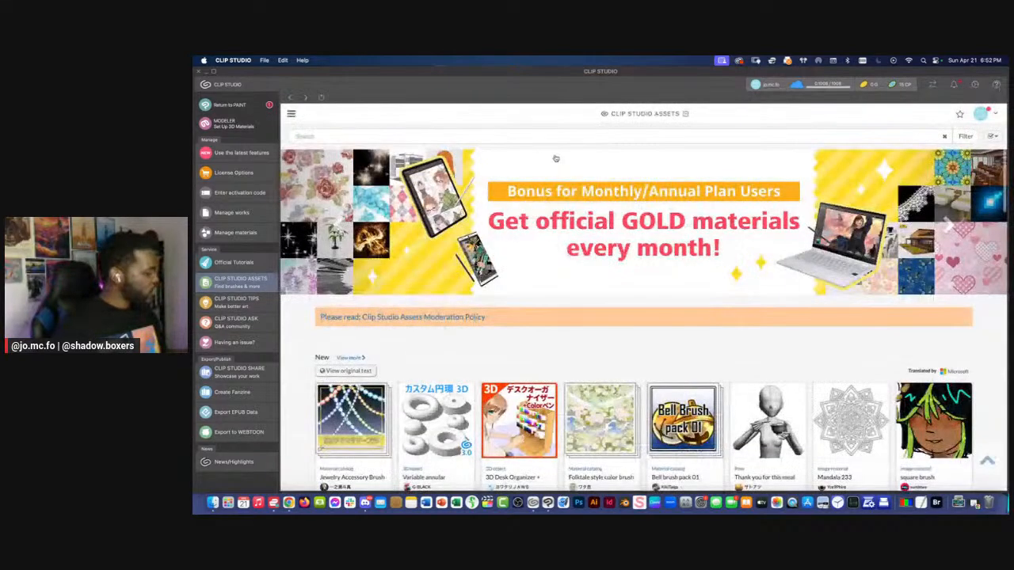
Search the Clip Studio Assets library with the keywords "string" and "light"
{"action": "left_click", "coordinate": [491, 140]}
{"action": "type", "text": "s"}
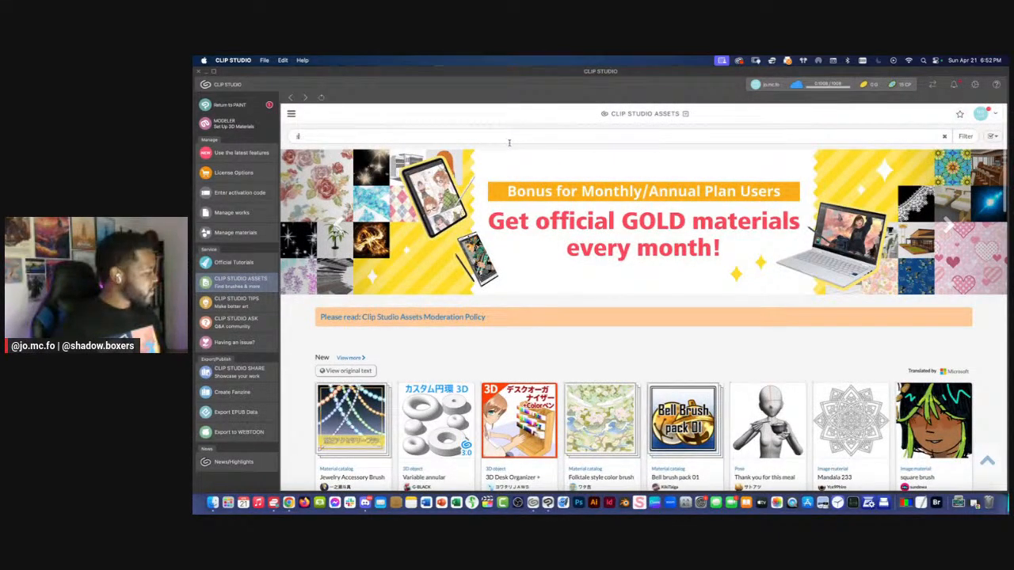
{"action": "type", "text": "tring"}
{"action": "key", "text": "Return"}
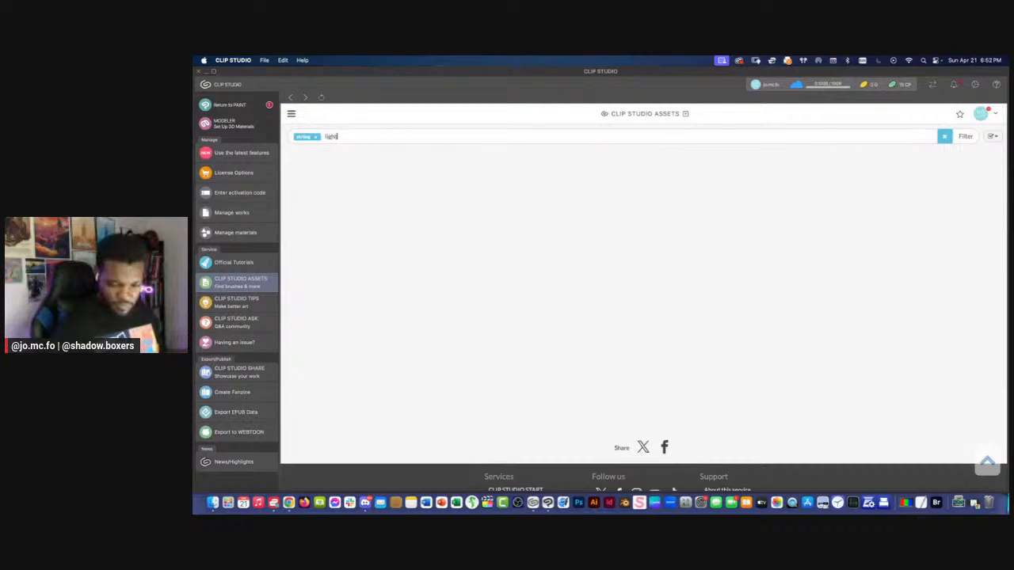
{"action": "type", "text": "light"}
{"action": "key", "text": "Return"}
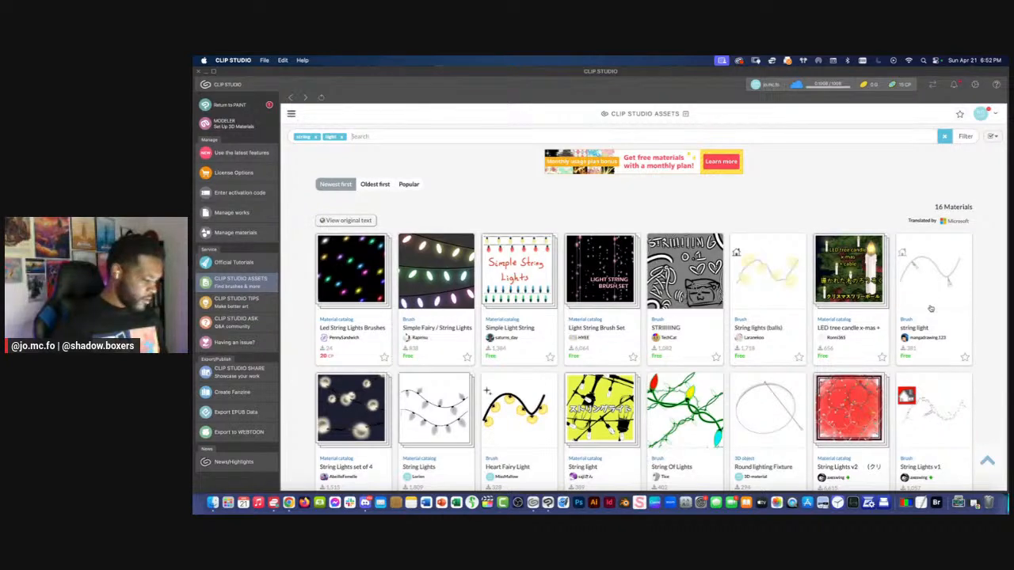
Browse the asset results and examine the String Lights catalog and its alternating-sides brush
{"action": "scroll", "coordinate": [929, 307], "scroll_direction": "down", "scroll_amount": 2}
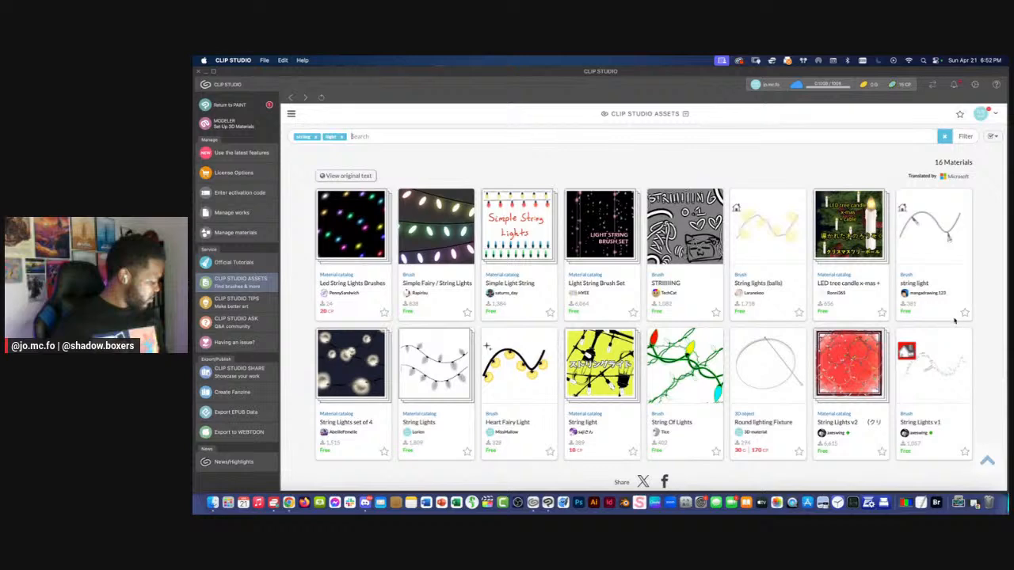
{"action": "scroll", "coordinate": [953, 321], "scroll_direction": "down", "scroll_amount": 3}
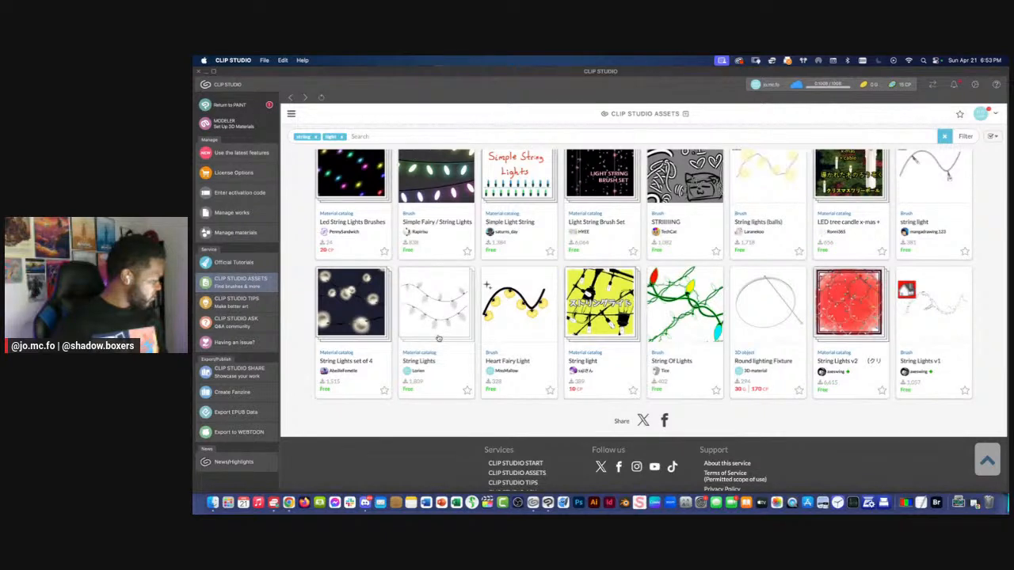
{"action": "left_click", "coordinate": [417, 358]}
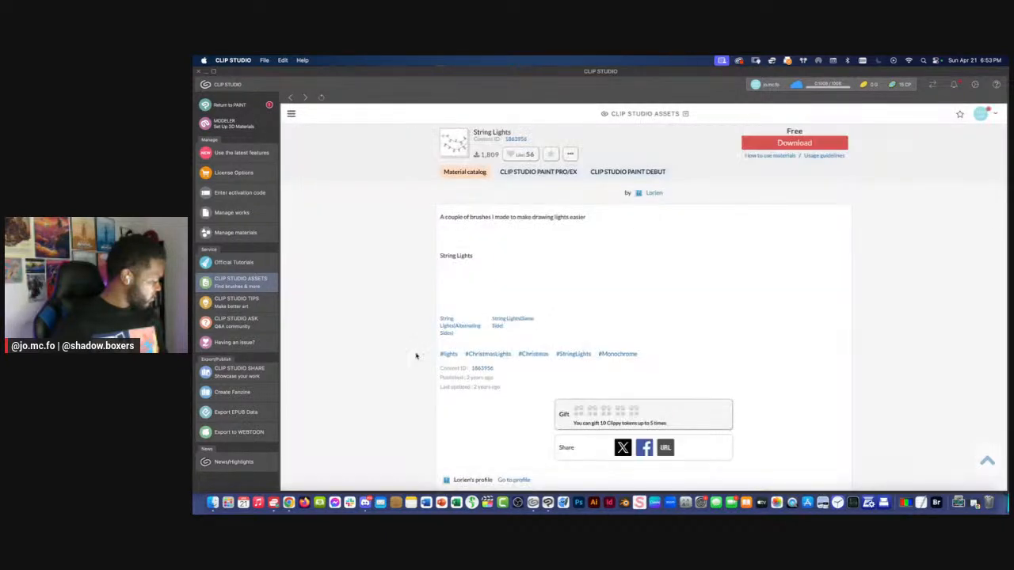
{"action": "left_click", "coordinate": [457, 332]}
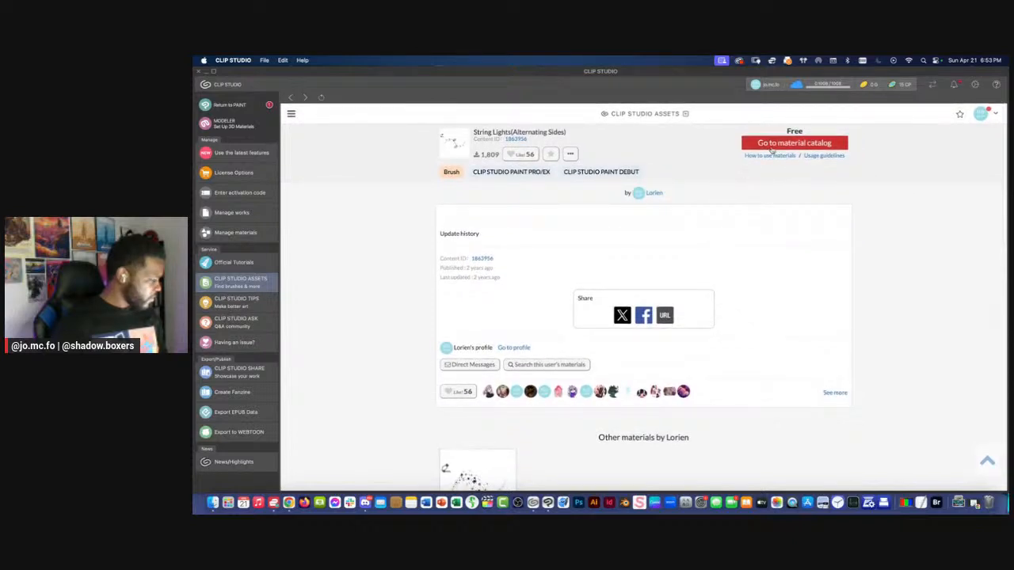
{"action": "left_click", "coordinate": [290, 96]}
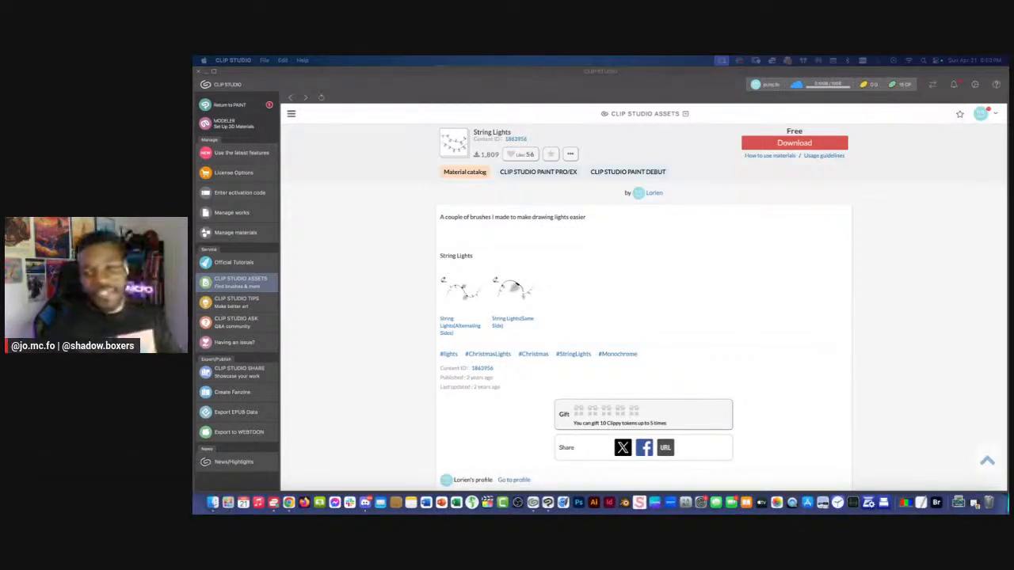
Switch to Clip Studio Paint and flip the first panel's running figure horizontally
{"action": "left_click", "coordinate": [547, 502]}
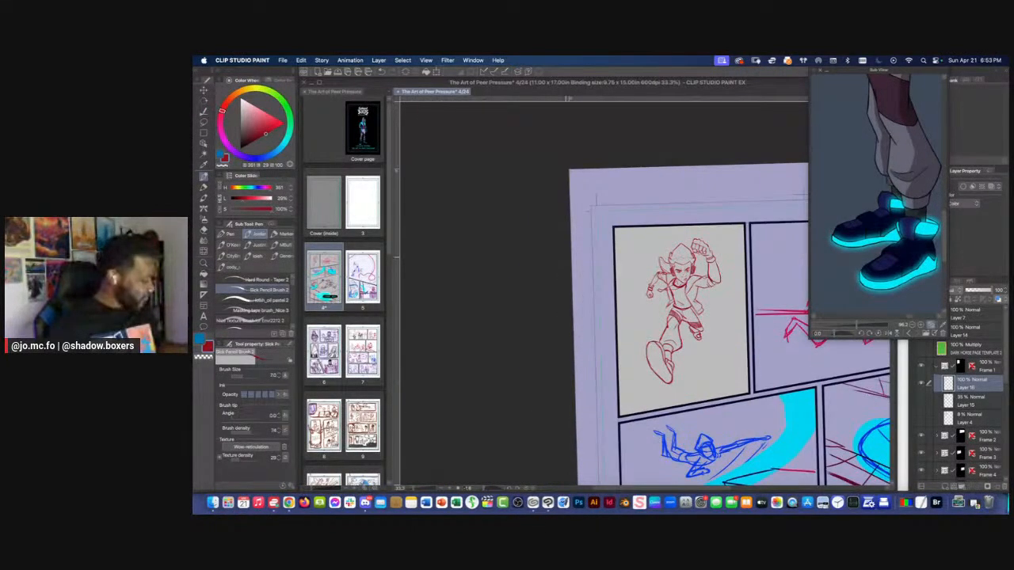
{"action": "key", "text": "r"}
{"action": "mouse_move", "coordinate": [550, 272]}
{"action": "left_mouse_down"}
{"action": "mouse_move", "coordinate": [554, 260]}
{"action": "mouse_move", "coordinate": [579, 287]}
{"action": "mouse_move", "coordinate": [543, 274]}
{"action": "left_mouse_up"}
{"action": "key", "text": "super+plus"}
{"action": "key", "text": "super+plus"}
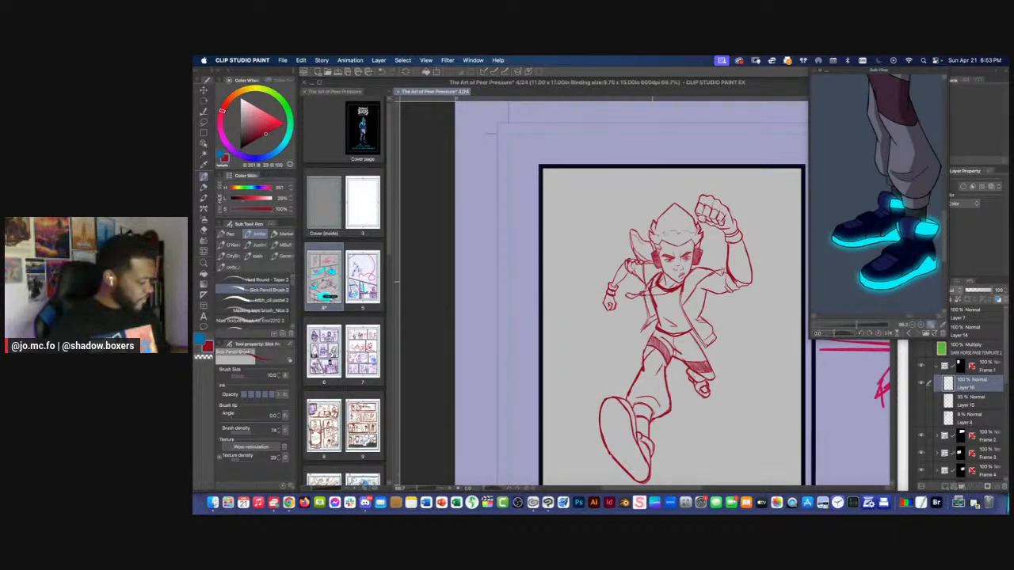
{"action": "left_click_drag", "start_coordinate": [594, 269], "coordinate": [578, 257]}
{"action": "left_click", "coordinate": [301, 61]}
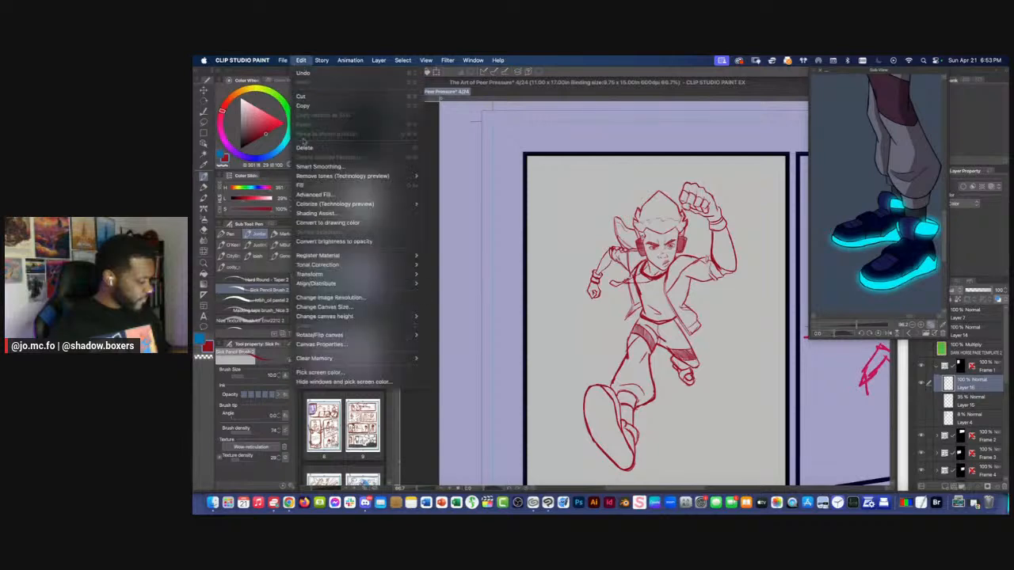
{"action": "left_click", "coordinate": [957, 384]}
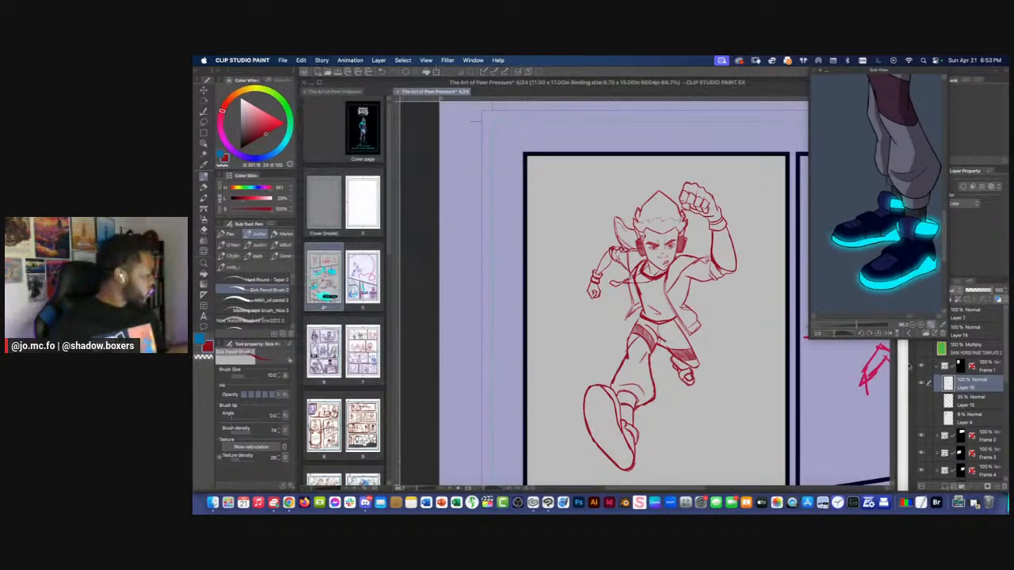
{"action": "left_click", "coordinate": [302, 60]}
{"action": "mouse_move", "coordinate": [321, 275]}
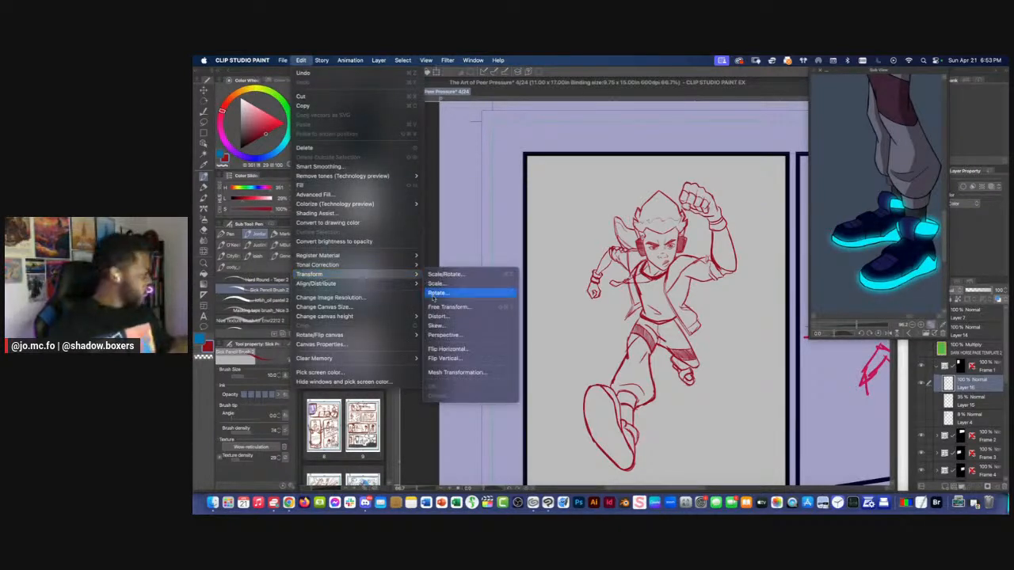
{"action": "left_click", "coordinate": [446, 349]}
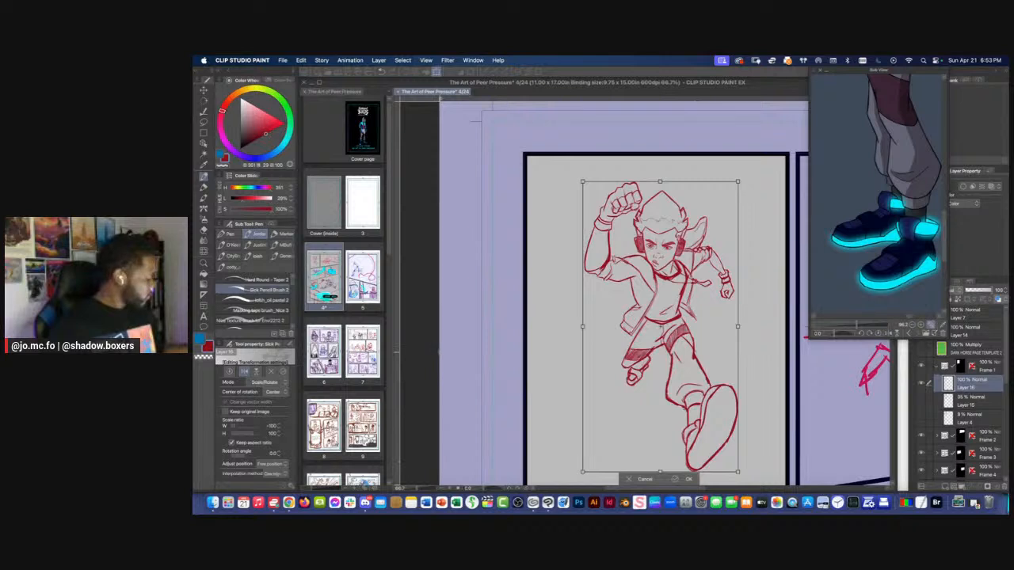
Examine the mirrored figure's face, proportions and placement in the first panel at several magnifications
{"action": "left_click_drag", "start_coordinate": [481, 301], "coordinate": [501, 272]}
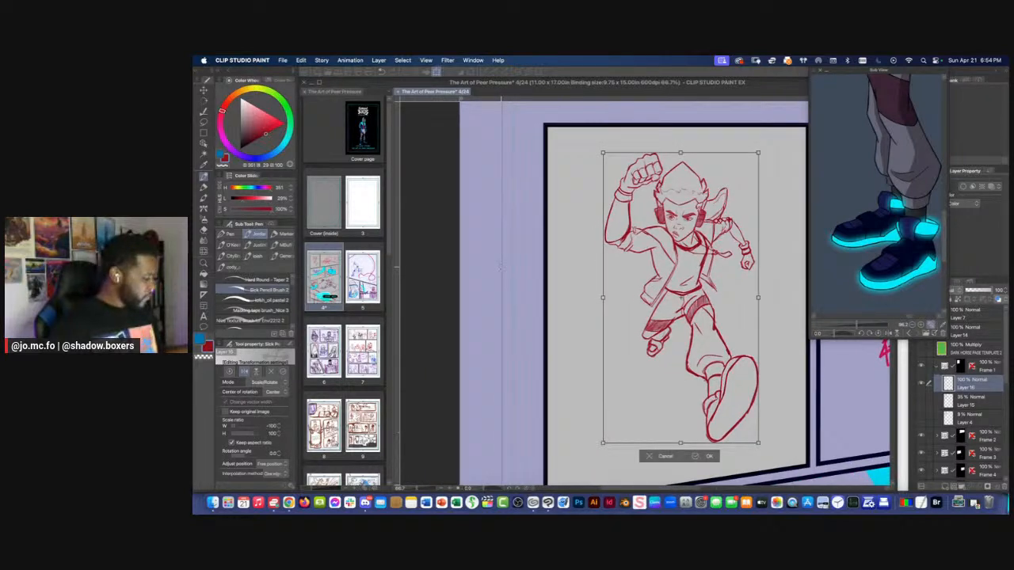
{"action": "scroll", "coordinate": [502, 266], "scroll_direction": "down", "scroll_amount": 1}
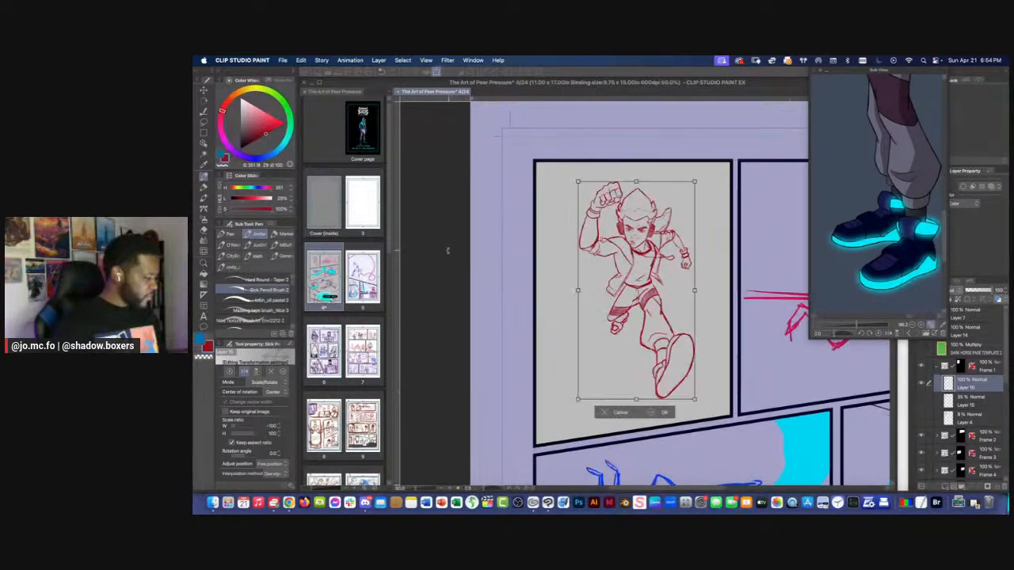
{"action": "scroll", "coordinate": [449, 249], "scroll_direction": "down", "scroll_amount": 1}
{"action": "left_click_drag", "start_coordinate": [427, 249], "coordinate": [450, 250]}
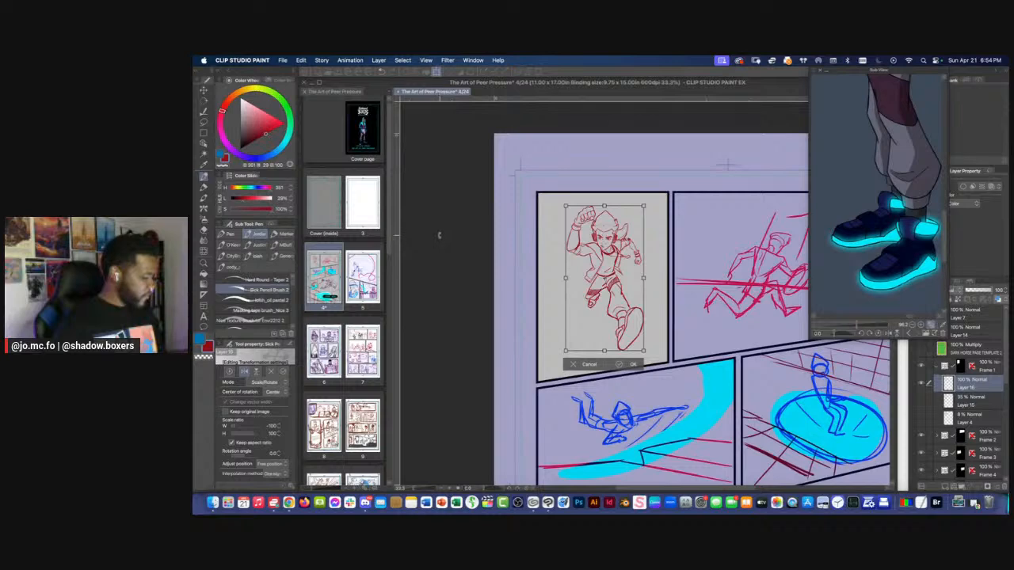
{"action": "scroll", "coordinate": [443, 238], "scroll_direction": "up", "scroll_amount": 2}
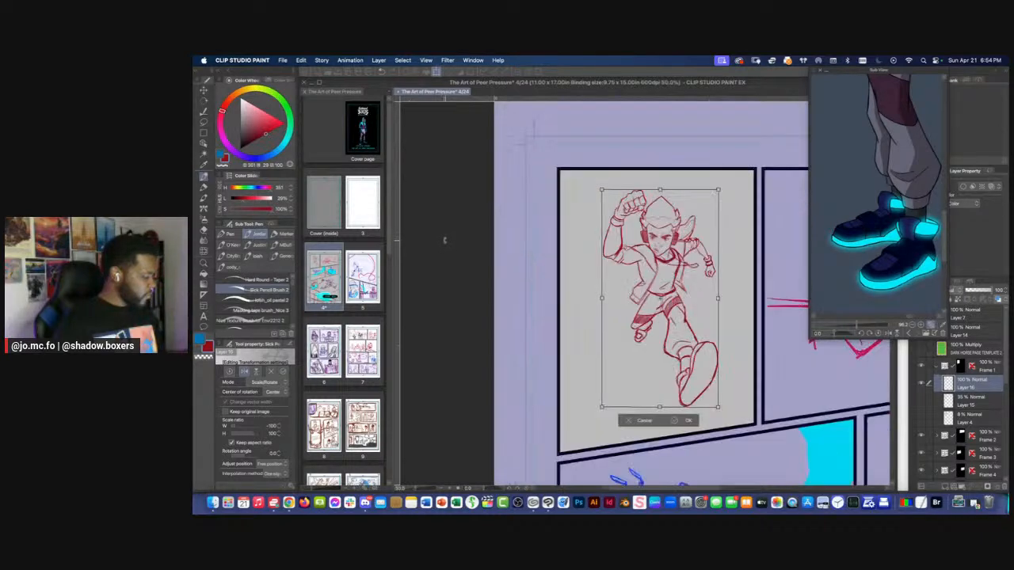
{"action": "scroll", "coordinate": [488, 249], "scroll_direction": "up", "scroll_amount": 3}
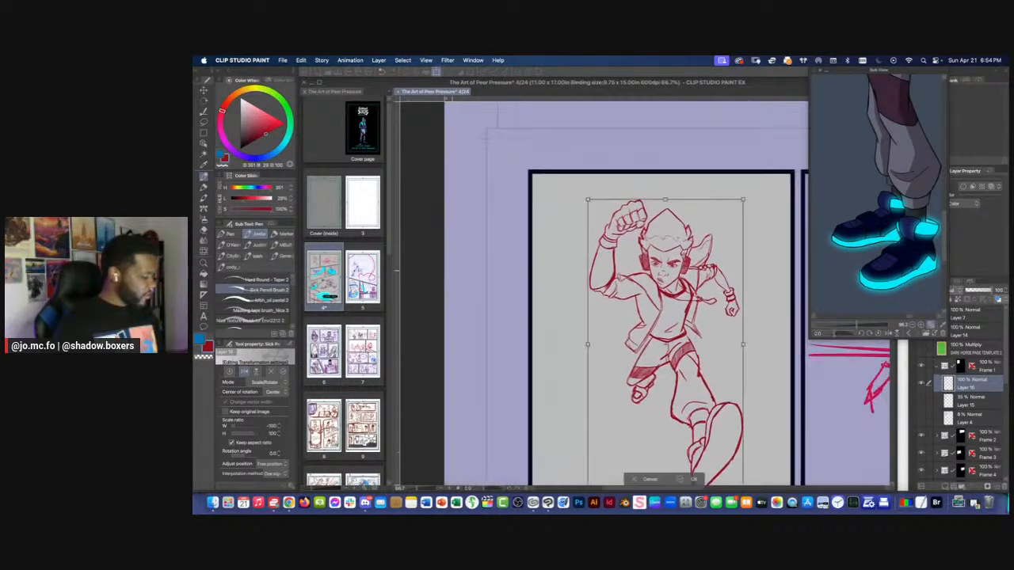
{"action": "left_click_drag", "start_coordinate": [599, 273], "coordinate": [475, 278]}
{"action": "left_click_drag", "start_coordinate": [651, 252], "coordinate": [572, 245]}
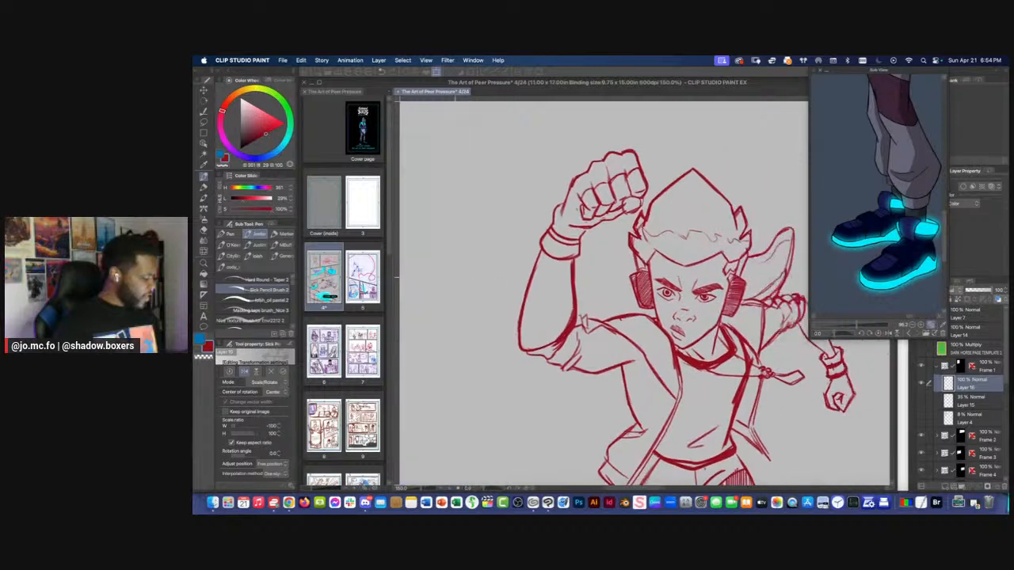
{"action": "scroll", "coordinate": [574, 242], "scroll_direction": "up", "scroll_amount": 1}
{"action": "left_click_drag", "start_coordinate": [692, 259], "coordinate": [600, 237]}
{"action": "scroll", "coordinate": [594, 273], "scroll_direction": "up", "scroll_amount": 2}
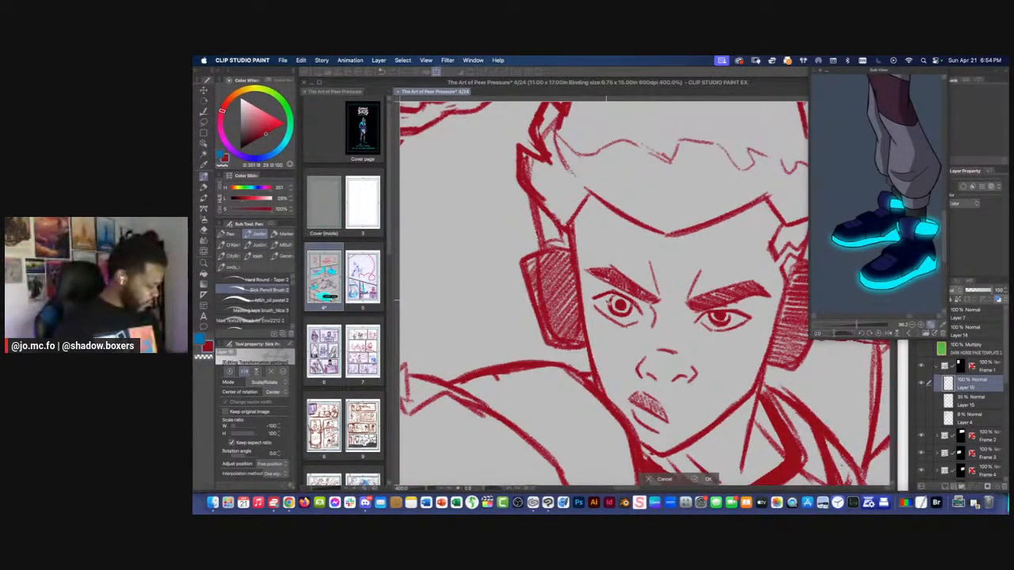
{"action": "left_click_drag", "start_coordinate": [661, 392], "coordinate": [651, 344]}
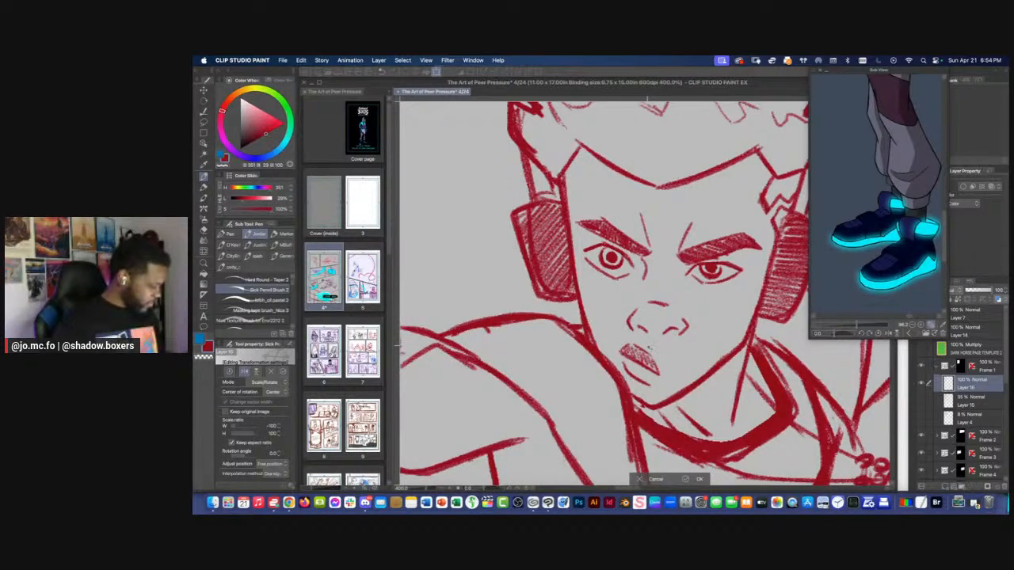
{"action": "key", "text": "super+minus"}
{"action": "key", "text": "super+minus"}
{"action": "key", "text": "super+minus"}
{"action": "key", "text": "super+0"}
{"action": "left_click_drag", "start_coordinate": [587, 256], "coordinate": [636, 358]}
{"action": "key", "text": "super+plus"}
{"action": "key", "text": "super+plus"}
{"action": "key", "text": "super+plus"}
{"action": "key", "text": "super+plus"}
{"action": "key", "text": "super+plus"}
{"action": "left_click_drag", "start_coordinate": [571, 190], "coordinate": [575, 374]}
{"action": "key", "text": "super+plus"}
{"action": "key", "text": "super+plus"}
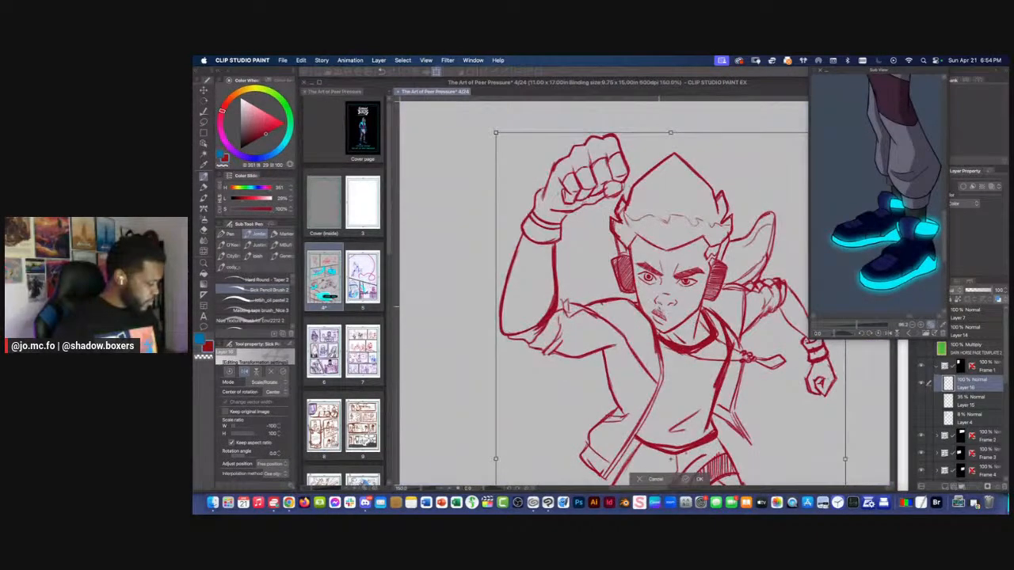
Apply the horizontal flip, and lasso the figure's mouth to enlarge it slightly
{"action": "left_click", "coordinate": [960, 403]}
{"action": "key", "text": "Return"}
{"action": "key", "text": "m"}
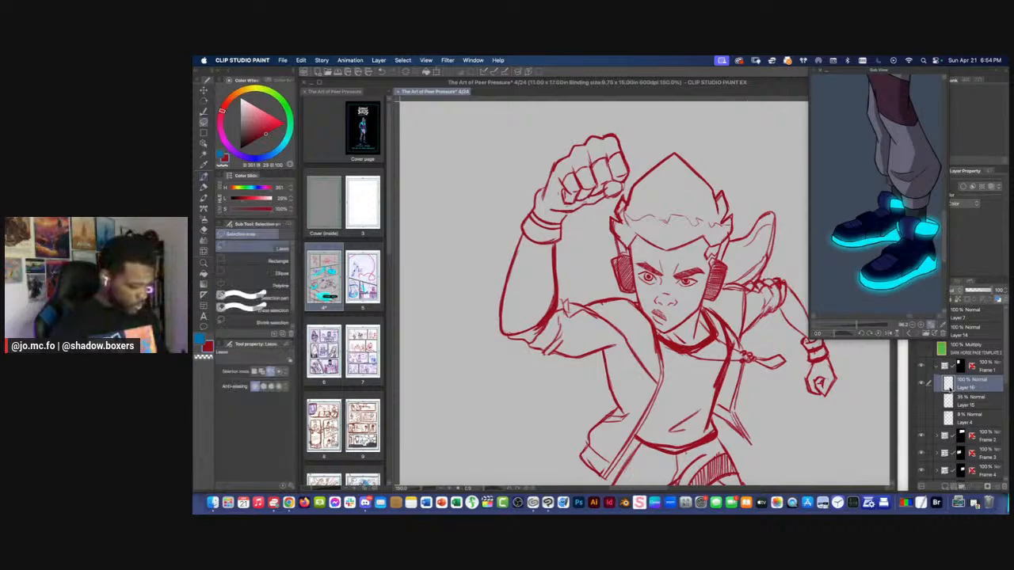
{"action": "key", "text": "super+plus"}
{"action": "key", "text": "super+plus"}
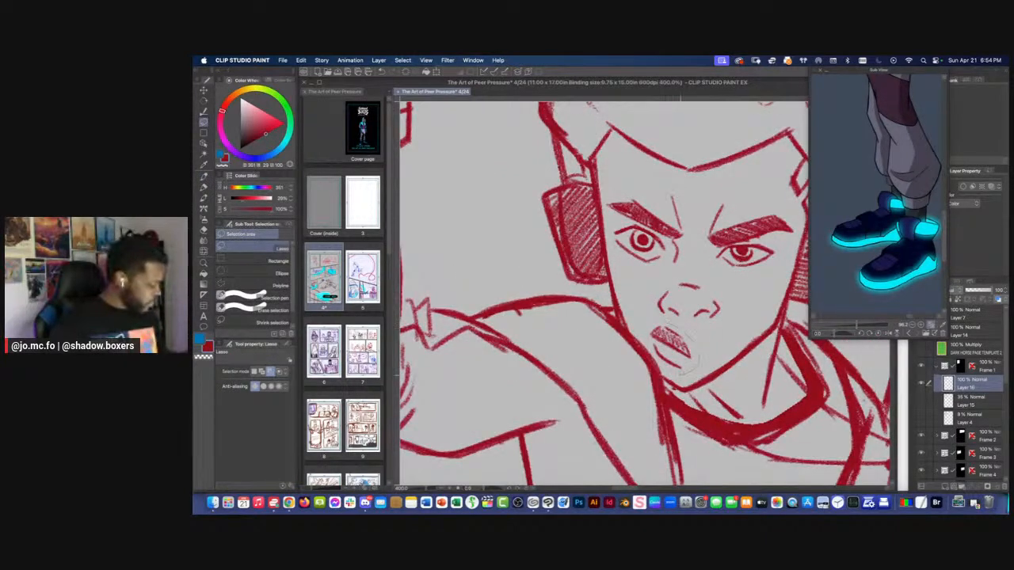
{"action": "left_click_drag", "start_coordinate": [645, 343], "coordinate": [633, 314]}
{"action": "key", "text": "super+t"}
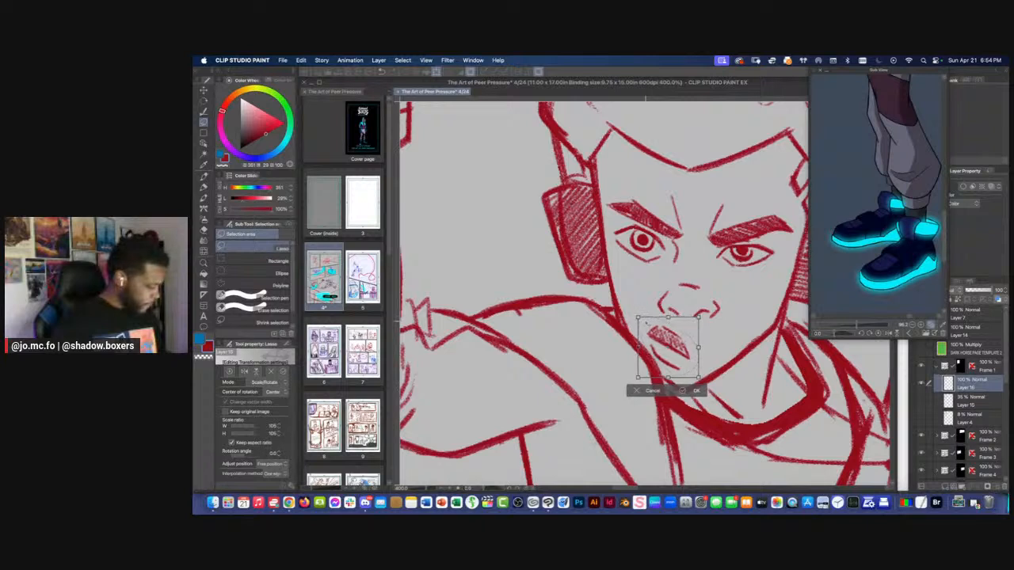
{"action": "left_click_drag", "start_coordinate": [639, 221], "coordinate": [631, 260]}
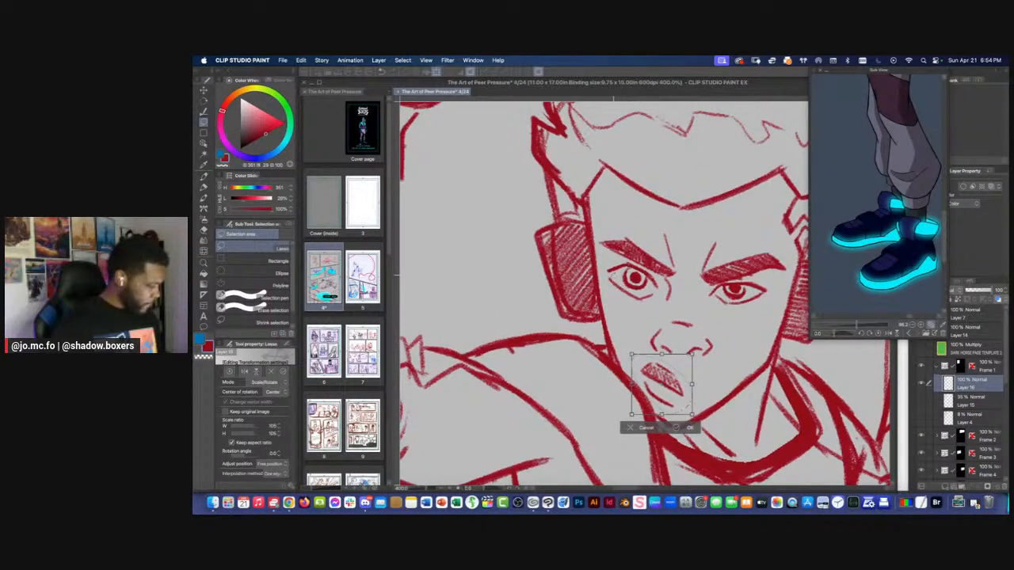
{"action": "key", "text": "Return"}
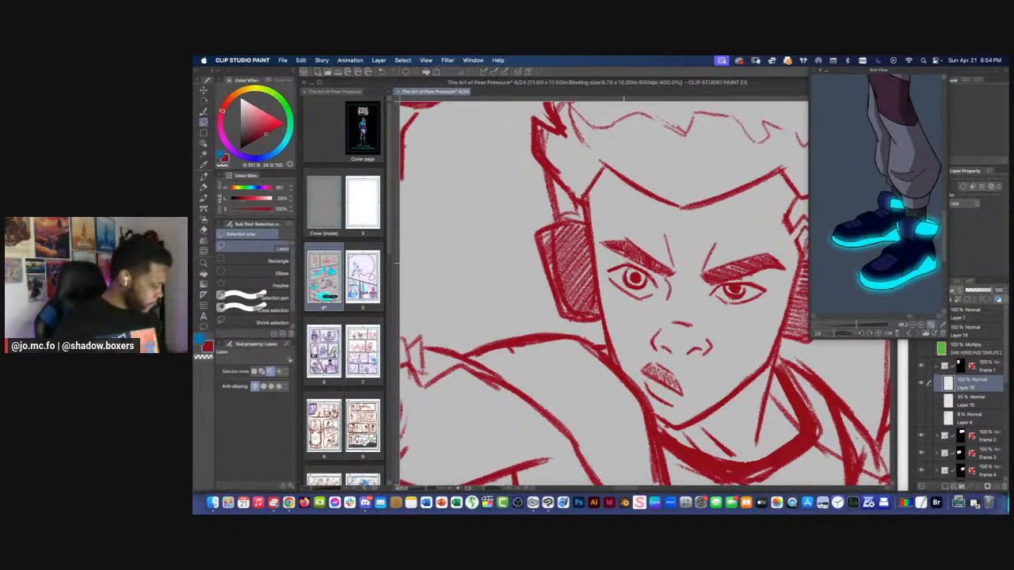
Lasso the eye beside the hatched headphone cup on the raised-fist side and make it slightly smaller
{"action": "left_click_drag", "start_coordinate": [626, 263], "coordinate": [604, 300]}
{"action": "key", "text": "ctrl+t"}
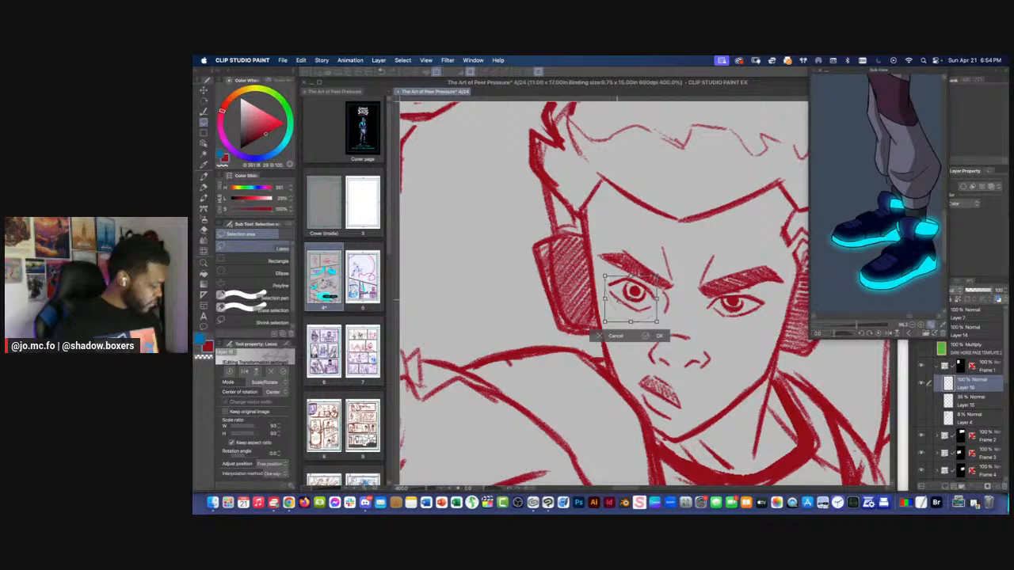
{"action": "key", "text": "Return"}
Thicken and reshape the figure's eyebrows with the Sick Pencil Brush at size 5
{"action": "key", "text": "p"}
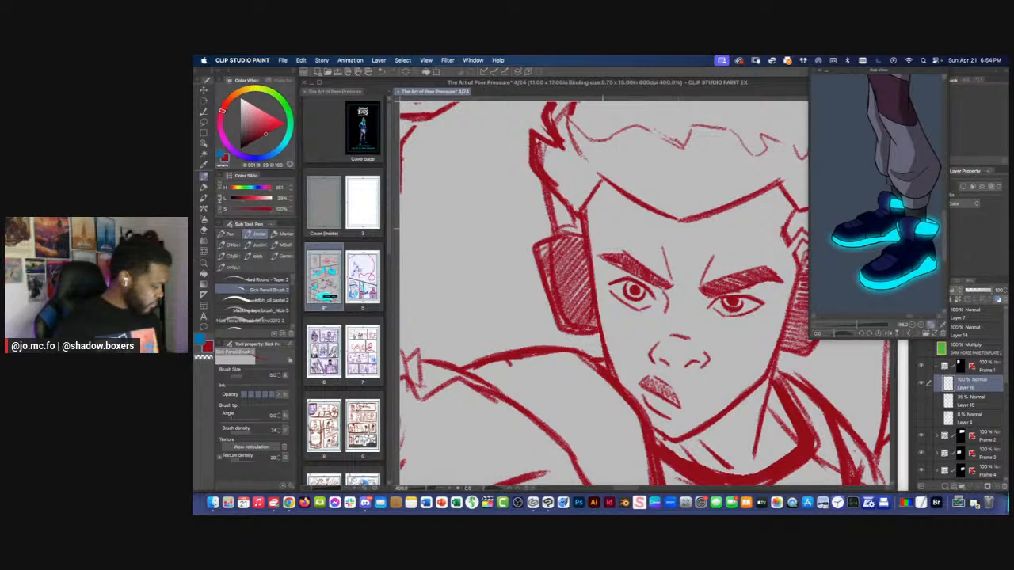
{"action": "key", "text": "m"}
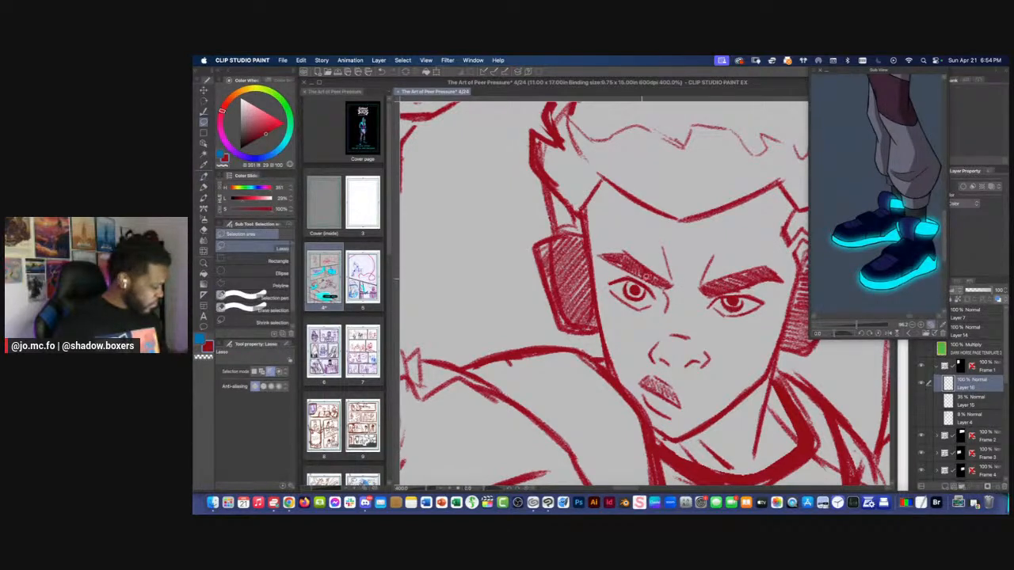
{"action": "key", "text": "p"}
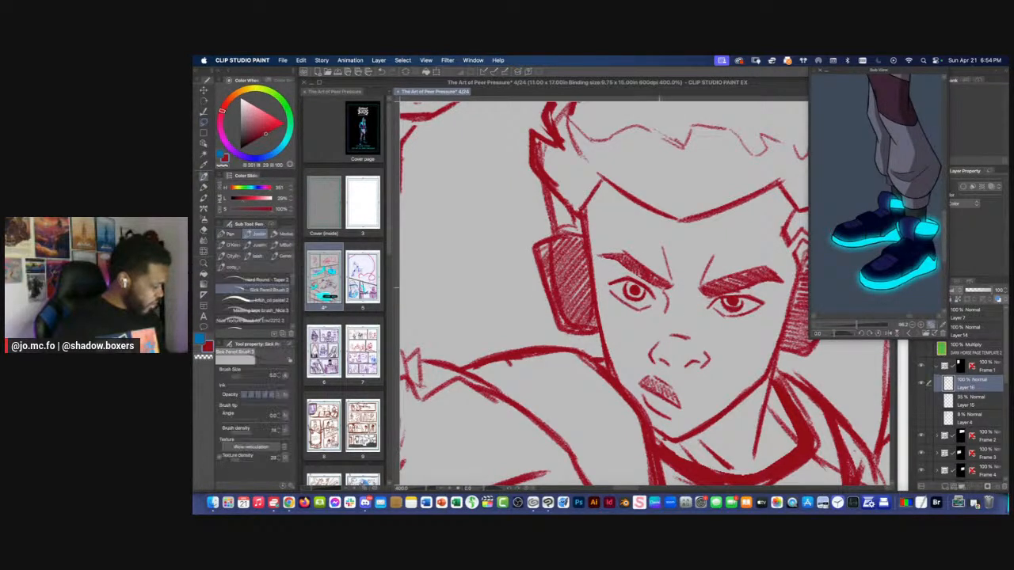
{"action": "mouse_move", "coordinate": [663, 289]}
{"action": "left_mouse_down"}
{"action": "mouse_move", "coordinate": [597, 257]}
{"action": "mouse_move", "coordinate": [648, 268]}
{"action": "mouse_move", "coordinate": [670, 284]}
{"action": "left_mouse_up"}
{"action": "left_click_drag", "start_coordinate": [662, 278], "coordinate": [620, 247]}
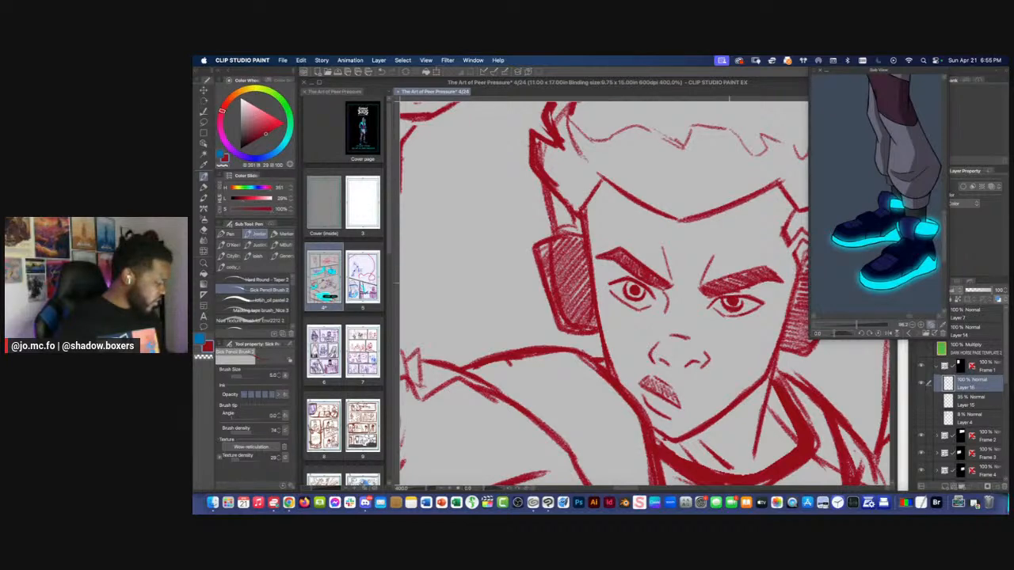
{"action": "mouse_move", "coordinate": [784, 282]}
{"action": "left_mouse_down"}
{"action": "mouse_move", "coordinate": [766, 267]}
{"action": "mouse_move", "coordinate": [707, 286]}
{"action": "left_mouse_up"}
Check the mirrored figure against the whole page and examine its torso and legs up close
{"action": "key", "text": "super+0"}
{"action": "left_click_drag", "start_coordinate": [515, 212], "coordinate": [571, 356]}
{"action": "key", "text": "super+plus"}
{"action": "key", "text": "super+plus"}
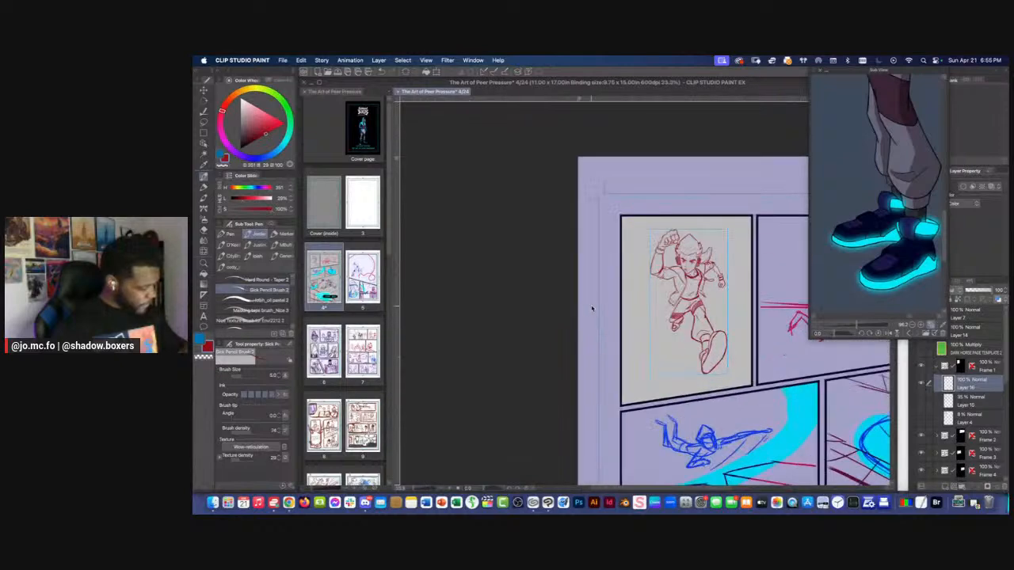
{"action": "key", "text": "super+plus"}
{"action": "left_click_drag", "start_coordinate": [602, 294], "coordinate": [584, 294]}
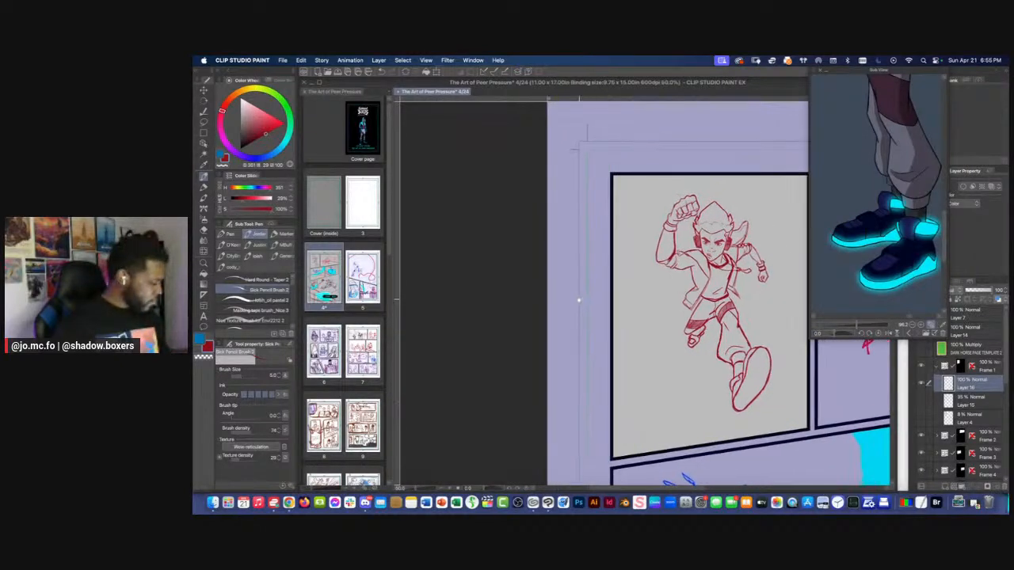
{"action": "key", "text": "super+plus"}
{"action": "key", "text": "super+plus"}
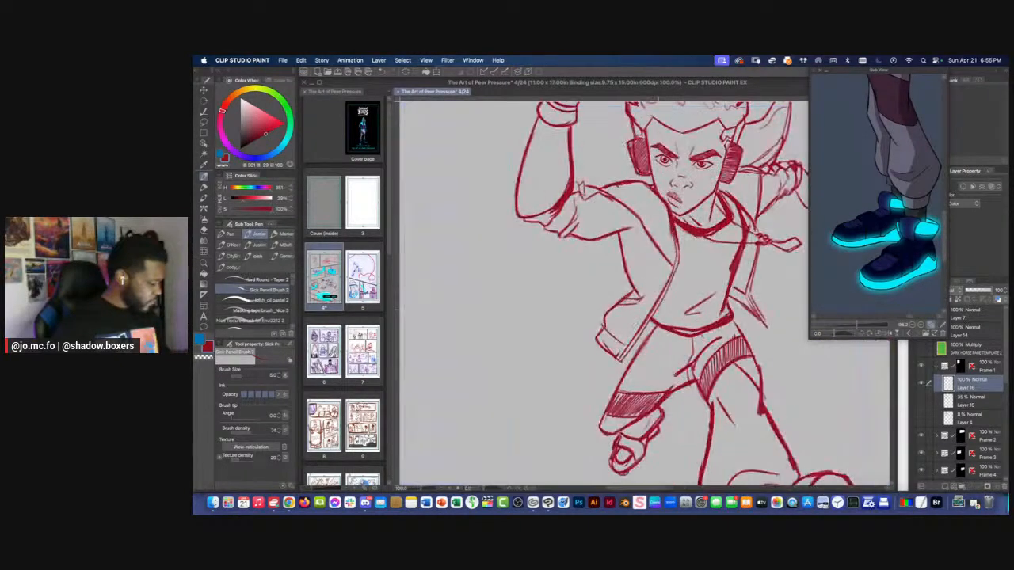
{"action": "key", "text": "e"}
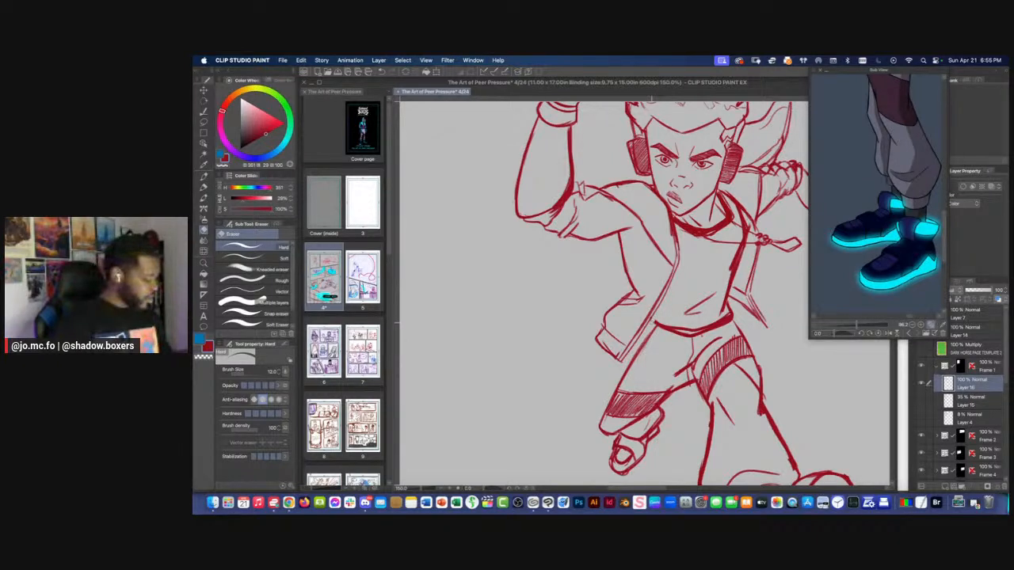
{"action": "key", "text": "p"}
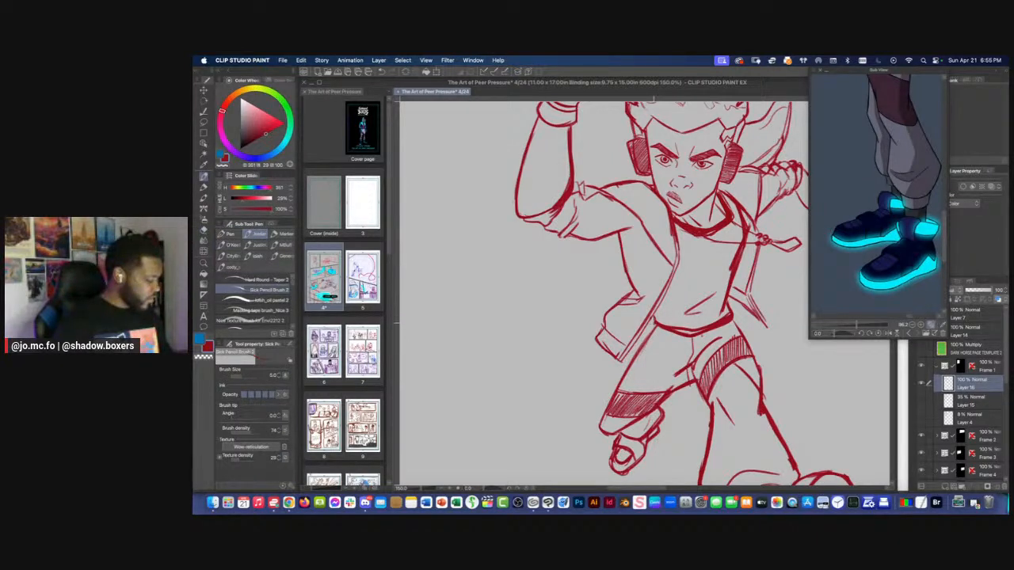
Flip the running figure horizontally with a transform, and return the mirrored canvas view to its normal orientation
{"action": "left_click", "coordinate": [301, 60]}
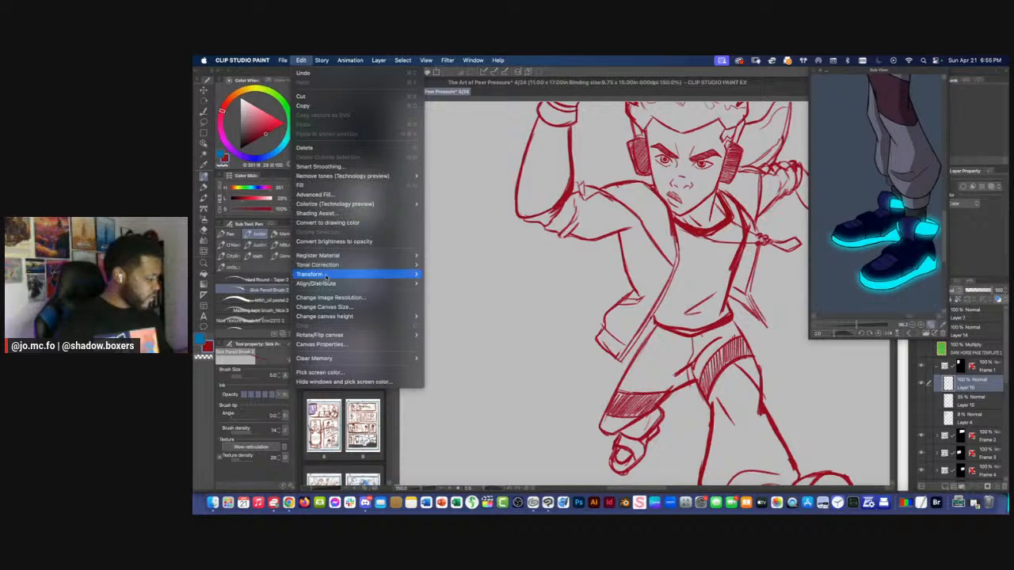
{"action": "mouse_move", "coordinate": [328, 276]}
{"action": "left_click", "coordinate": [445, 349]}
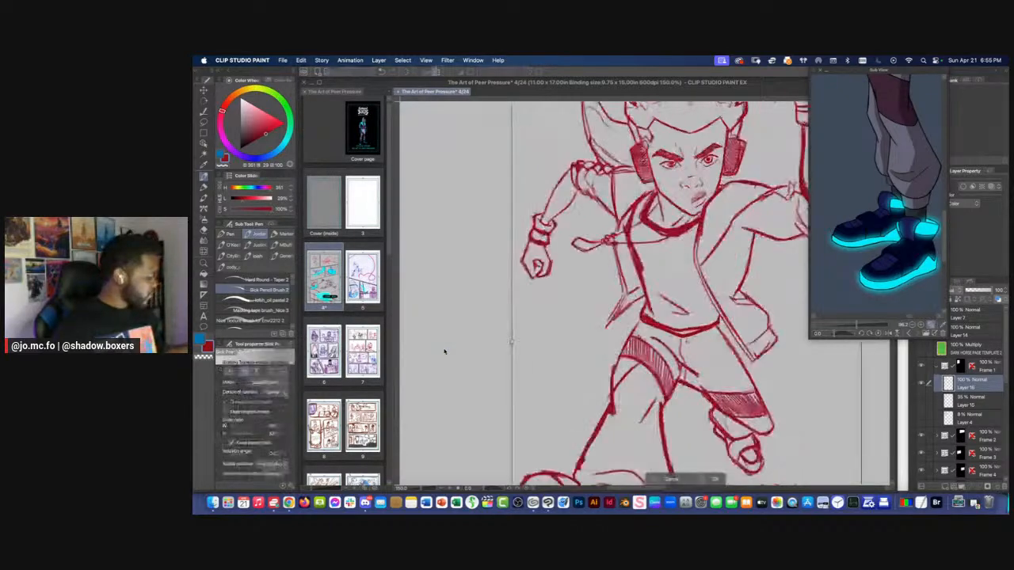
{"action": "left_click_drag", "start_coordinate": [907, 71], "coordinate": [862, 135]}
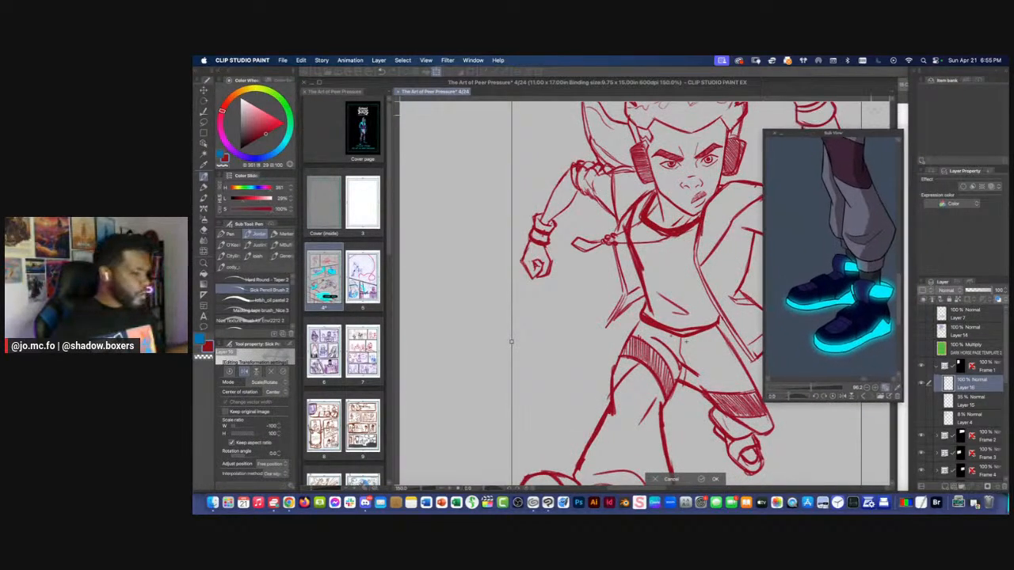
{"action": "left_click", "coordinate": [962, 80]}
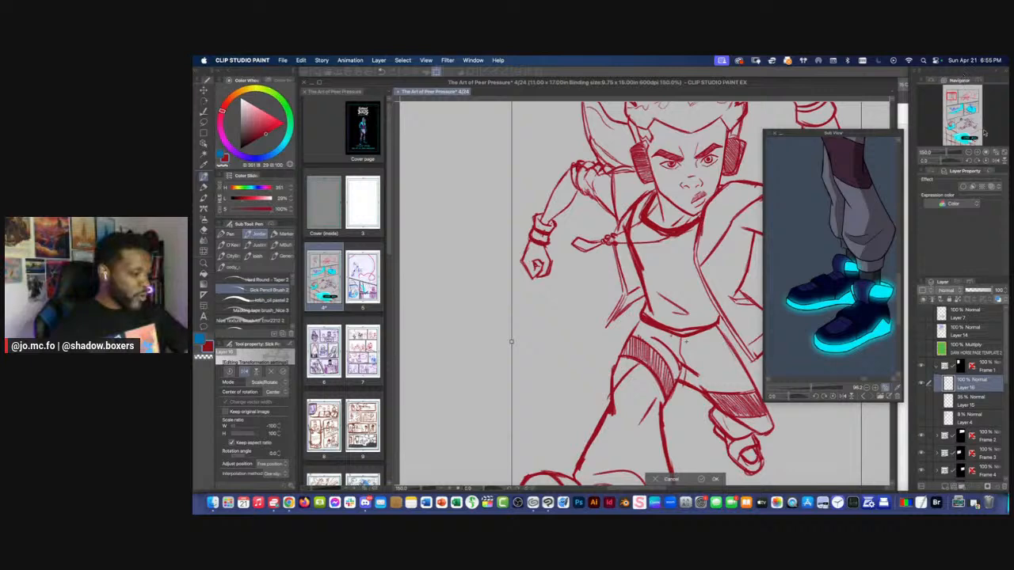
{"action": "left_click", "coordinate": [996, 161]}
{"action": "key", "text": "super+0"}
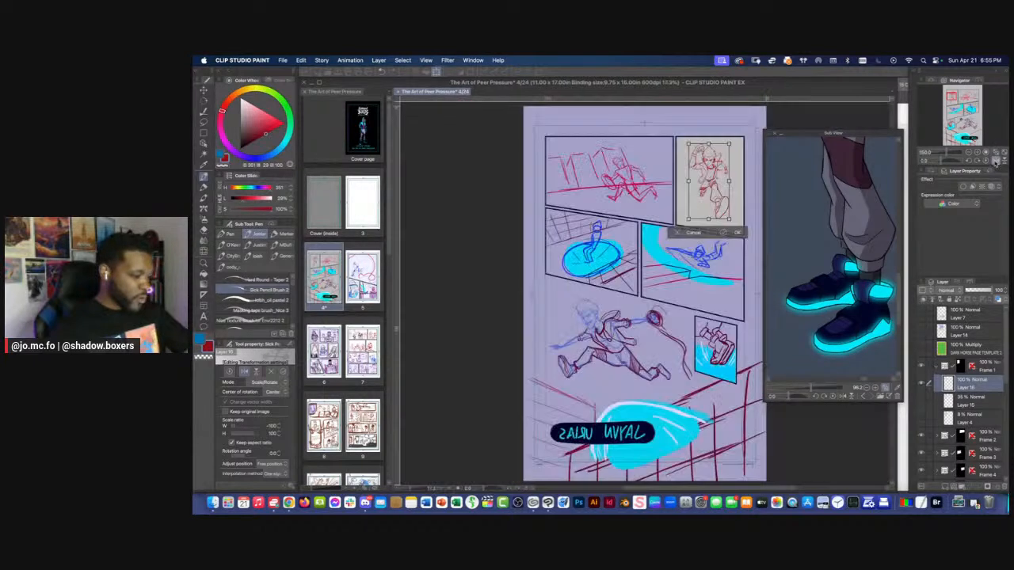
{"action": "left_click", "coordinate": [996, 161]}
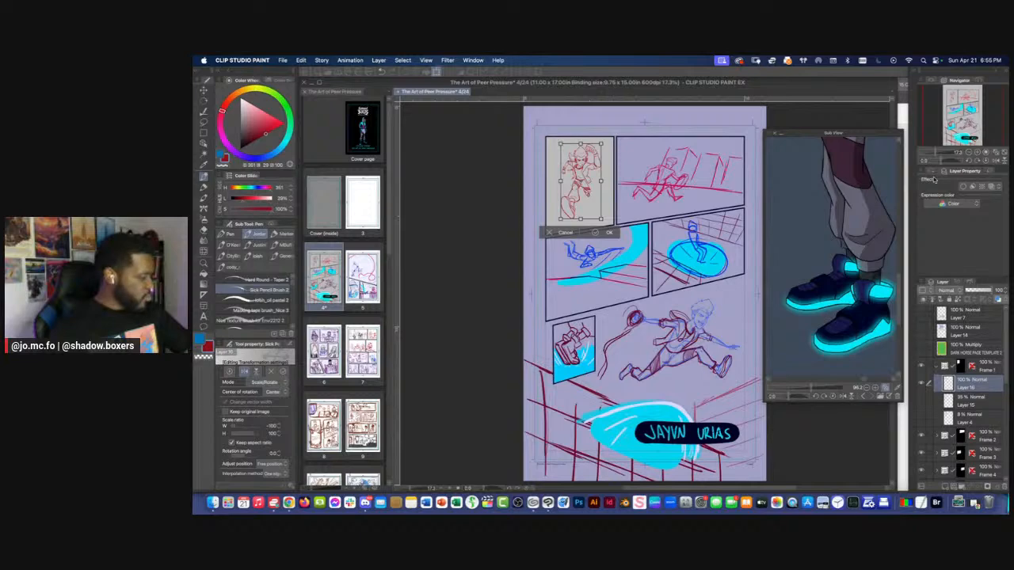
{"action": "left_click_drag", "start_coordinate": [806, 134], "coordinate": [804, 124]}
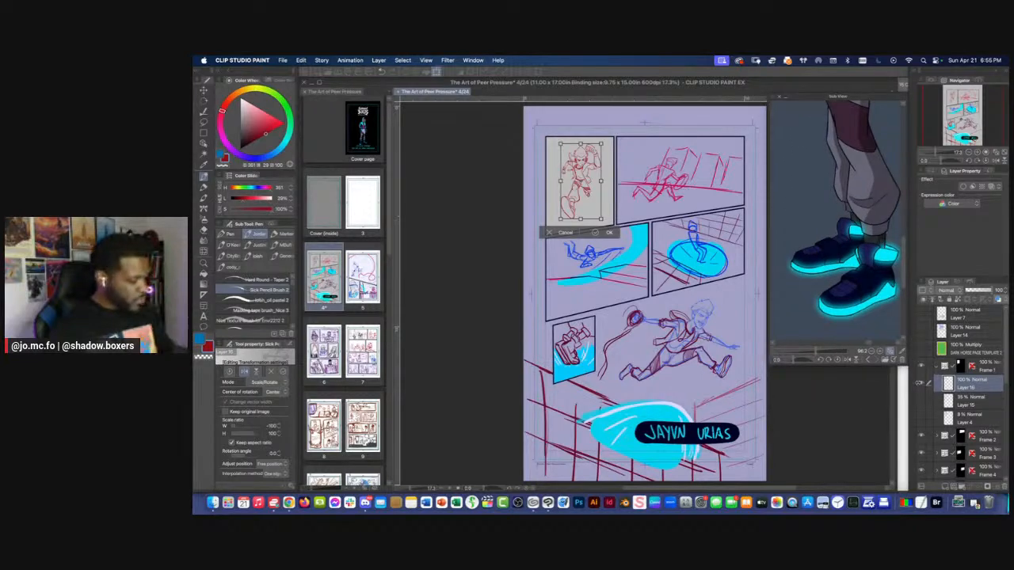
{"action": "left_click", "coordinate": [919, 384]}
{"action": "left_click", "coordinate": [638, 230]}
Examine the flipped figure's placement in the first panel against the page, then up close
{"action": "scroll", "coordinate": [546, 178], "scroll_direction": "down", "scroll_amount": 4}
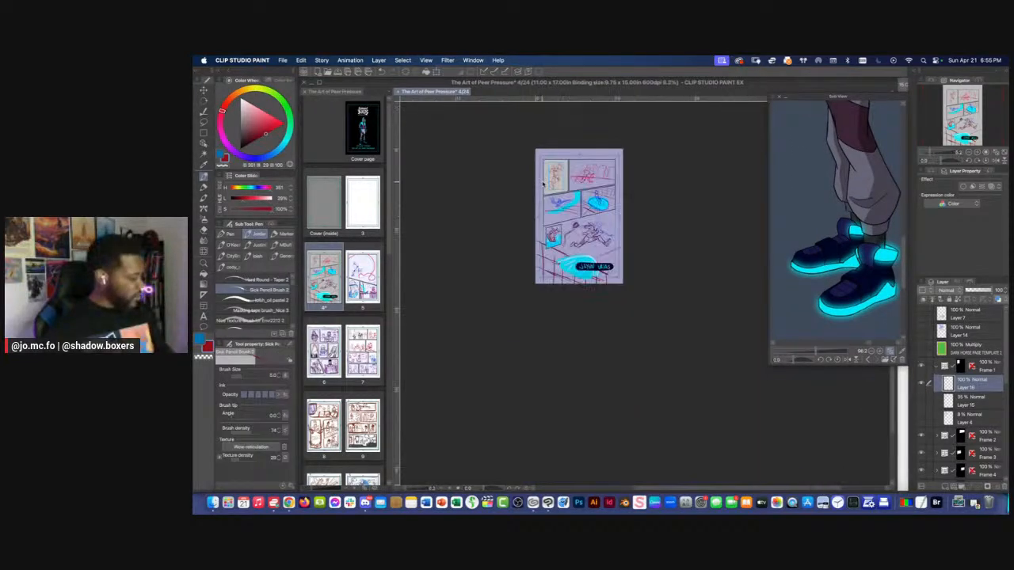
{"action": "scroll", "coordinate": [547, 179], "scroll_direction": "up", "scroll_amount": 6}
{"action": "left_click_drag", "start_coordinate": [562, 196], "coordinate": [584, 378]}
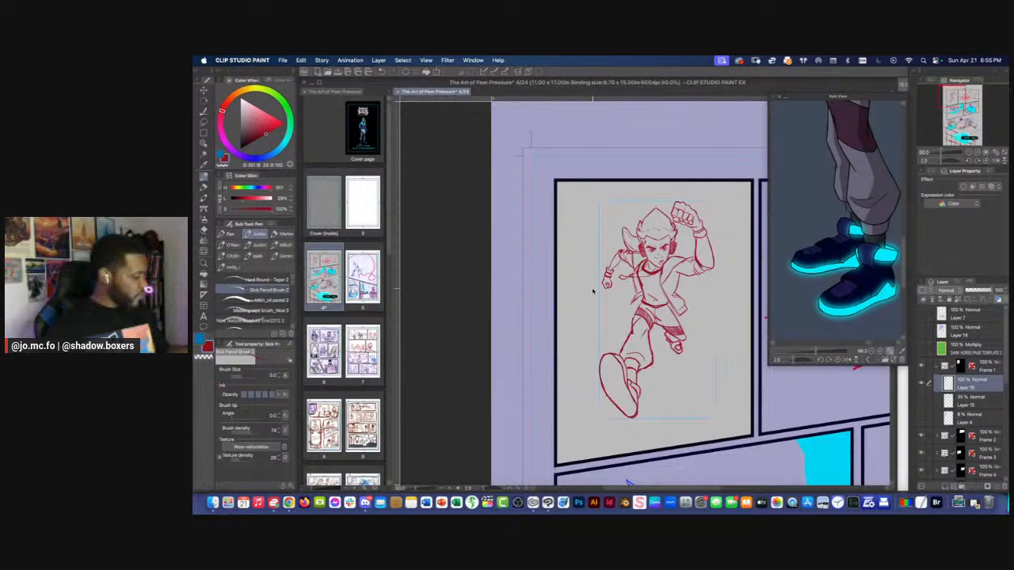
{"action": "scroll", "coordinate": [595, 290], "scroll_direction": "up", "scroll_amount": 1}
{"action": "scroll", "coordinate": [577, 310], "scroll_direction": "up", "scroll_amount": 3}
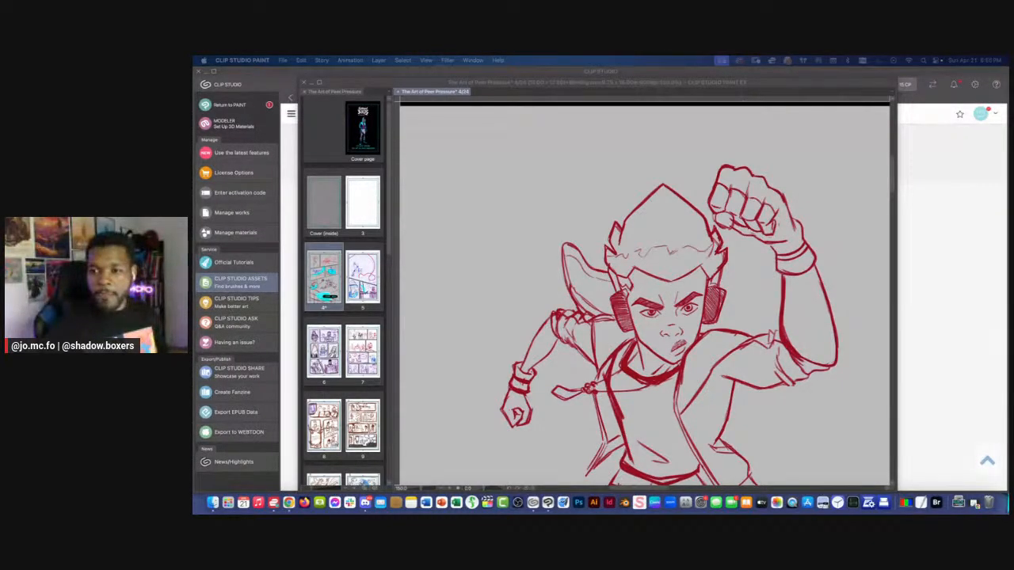
{"action": "left_click", "coordinate": [480, 233]}
{"action": "scroll", "coordinate": [490, 255], "scroll_direction": "down", "scroll_amount": 2}
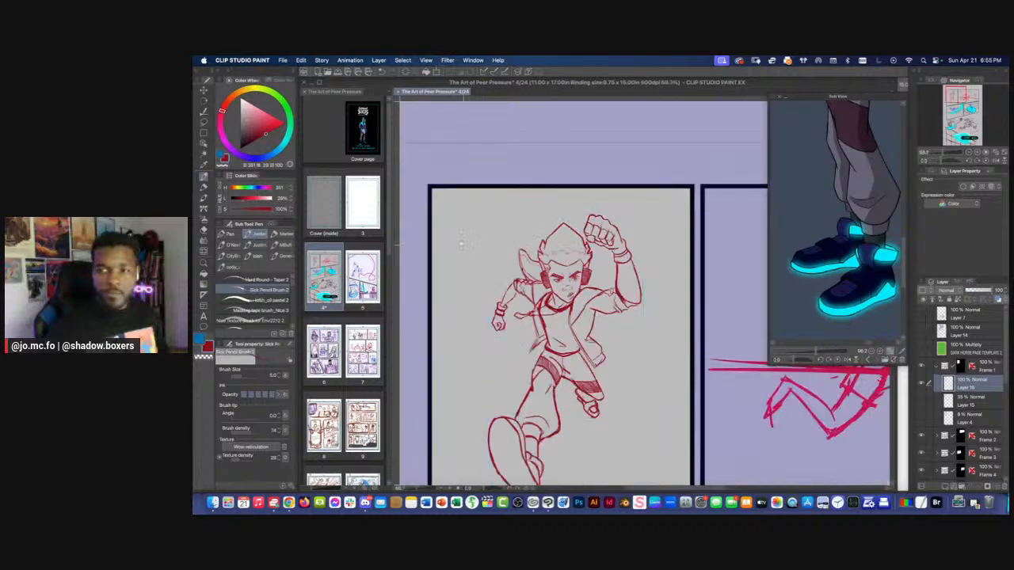
{"action": "left_click_drag", "start_coordinate": [441, 283], "coordinate": [494, 259]}
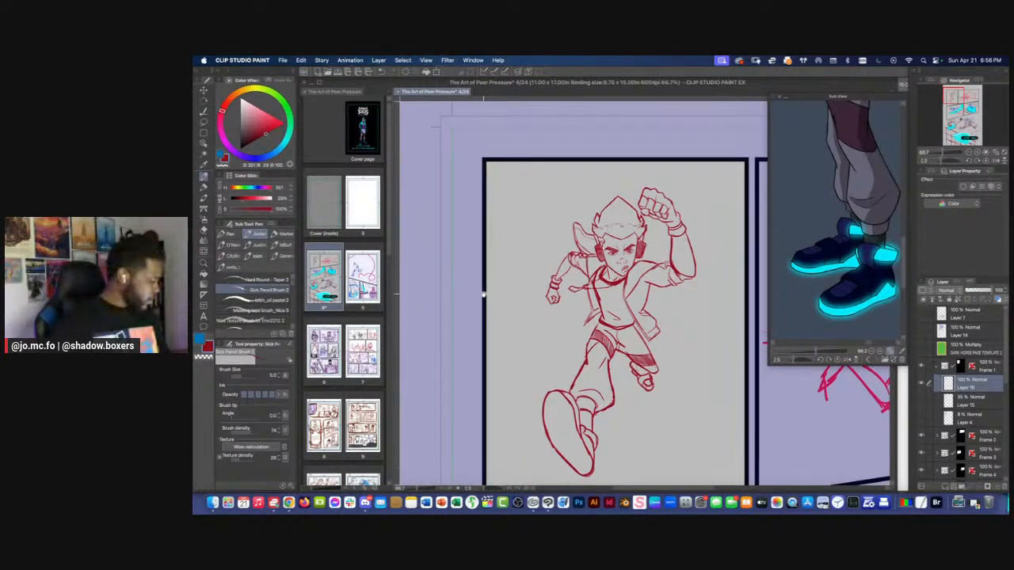
{"action": "left_click_drag", "start_coordinate": [485, 293], "coordinate": [486, 275]}
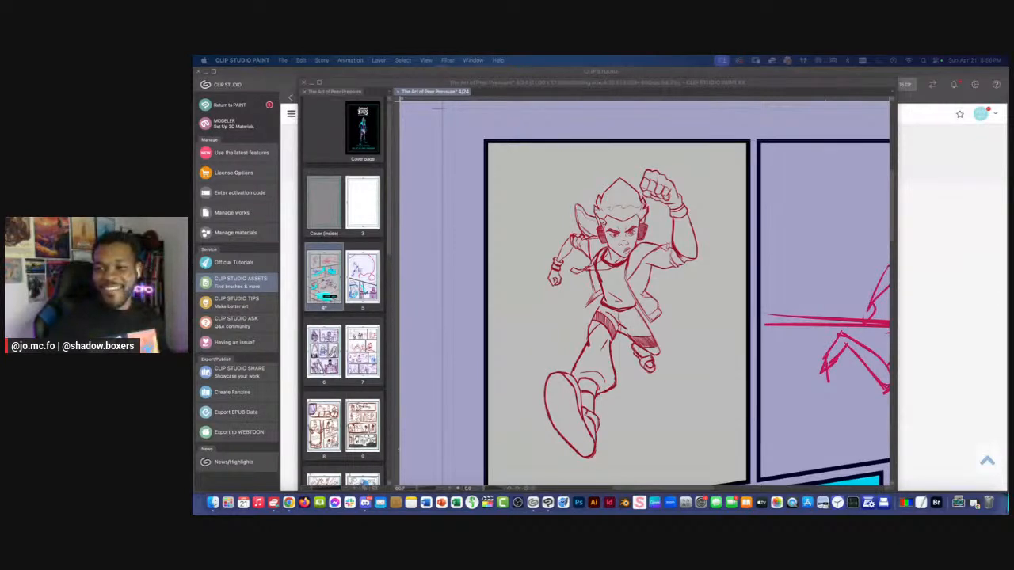
Lasso the figure's lowered fist, enlarge it to 110 percent, and adjust its shape slightly with Free Transform
{"action": "left_click", "coordinate": [477, 227]}
{"action": "key", "text": "super+minus"}
{"action": "key", "text": "super+plus"}
{"action": "key", "text": "super+plus"}
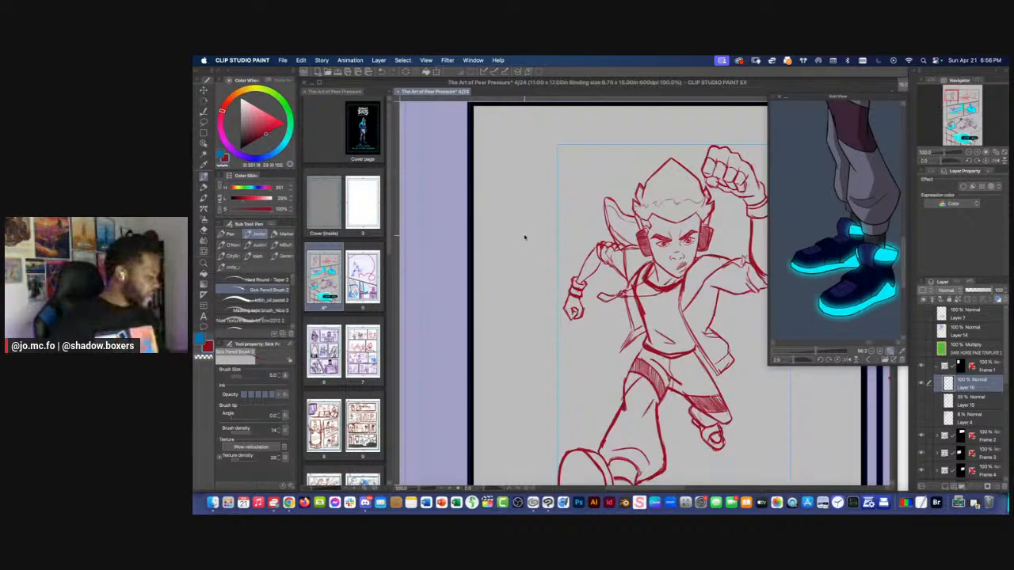
{"action": "key", "text": "super+plus"}
{"action": "key", "text": "m"}
{"action": "mouse_move", "coordinate": [587, 322]}
{"action": "left_mouse_down"}
{"action": "mouse_move", "coordinate": [580, 327]}
{"action": "mouse_move", "coordinate": [612, 339]}
{"action": "mouse_move", "coordinate": [588, 324]}
{"action": "left_mouse_up"}
{"action": "key", "text": "super+t"}
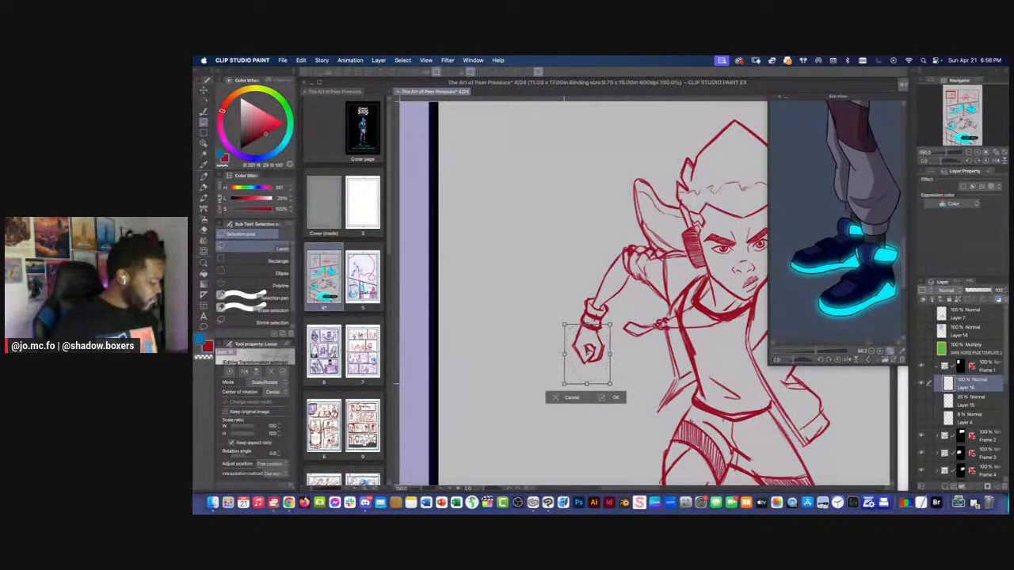
{"action": "left_click_drag", "start_coordinate": [564, 384], "coordinate": [562, 386]}
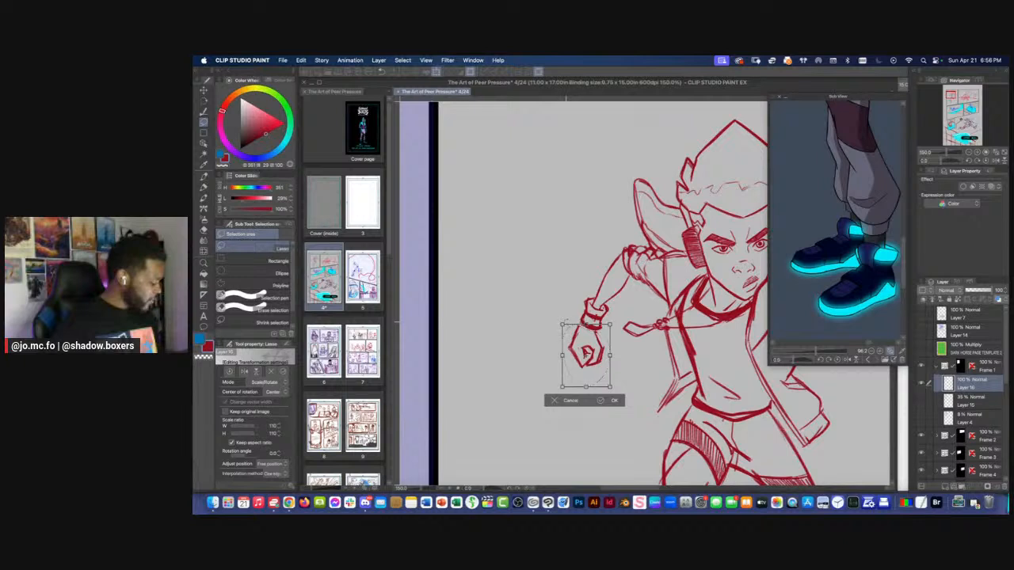
{"action": "key", "text": "super+shift+t"}
{"action": "left_click_drag", "start_coordinate": [562, 324], "coordinate": [565, 323]}
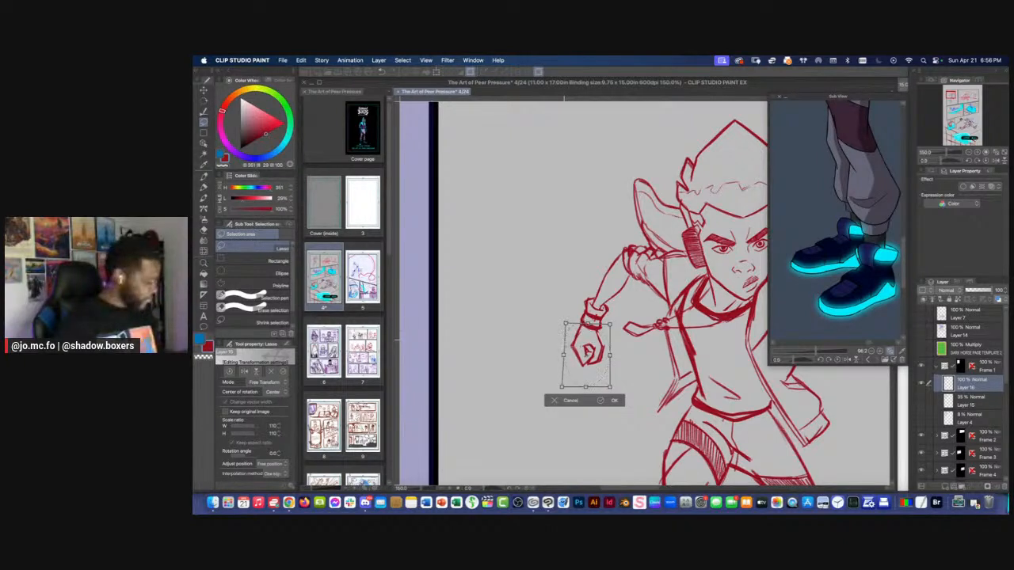
{"action": "key", "text": "Return"}
{"action": "key", "text": "e"}
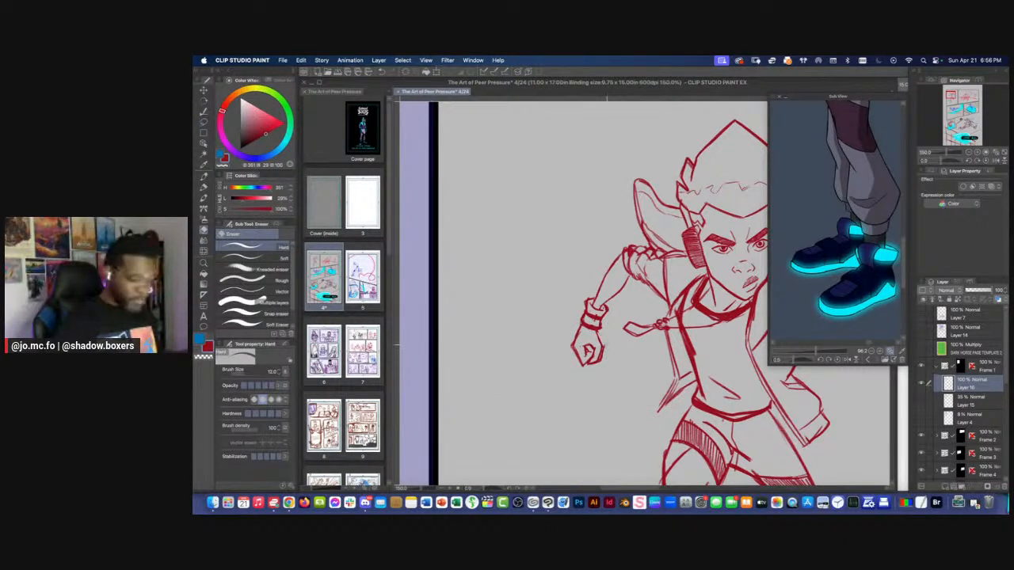
{"action": "scroll", "coordinate": [590, 351], "scroll_direction": "down", "scroll_amount": 2}
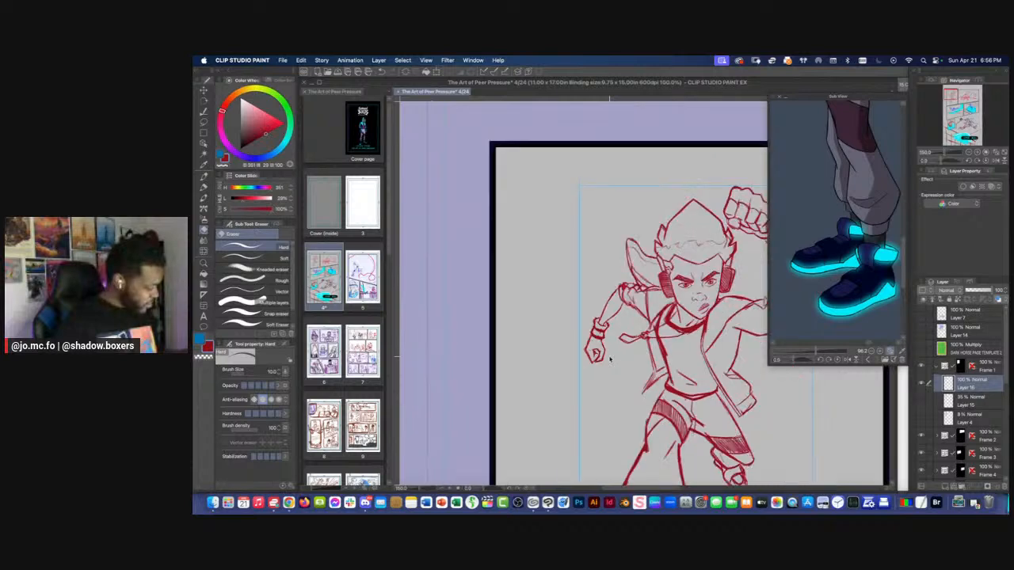
{"action": "scroll", "coordinate": [592, 348], "scroll_direction": "up", "scroll_amount": 4}
{"action": "key", "text": "p"}
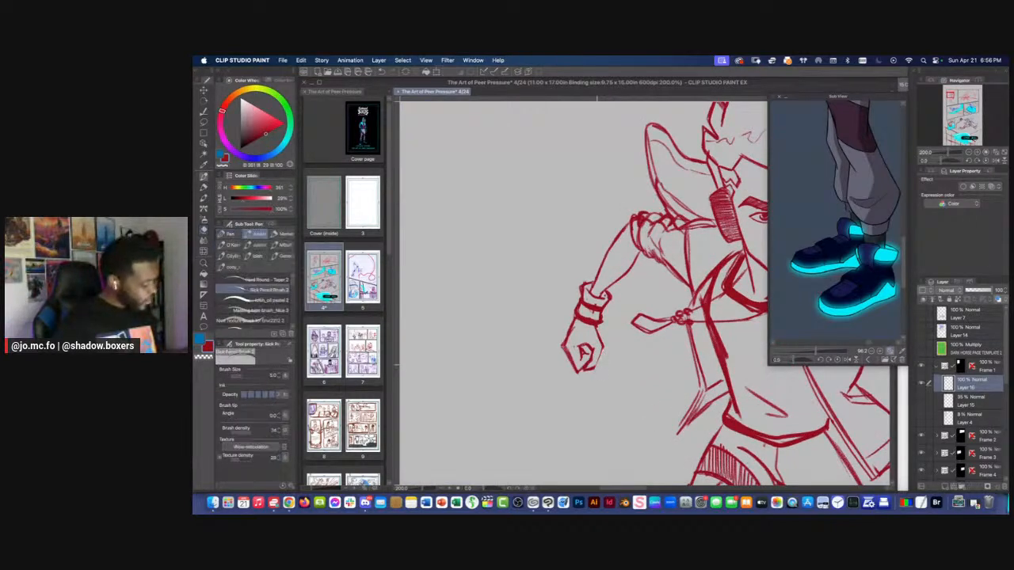
Add a new layer above the figure sketch, rename the sketch layer as red, and make the new layer active
{"action": "scroll", "coordinate": [584, 350], "scroll_direction": "down", "scroll_amount": 4}
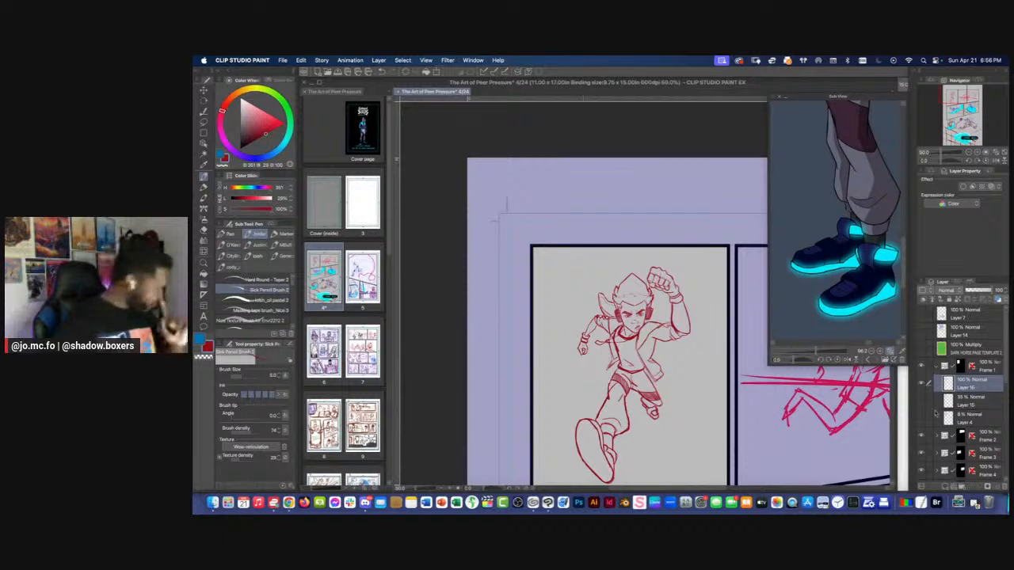
{"action": "left_click", "coordinate": [944, 488]}
{"action": "double_click", "coordinate": [960, 405]}
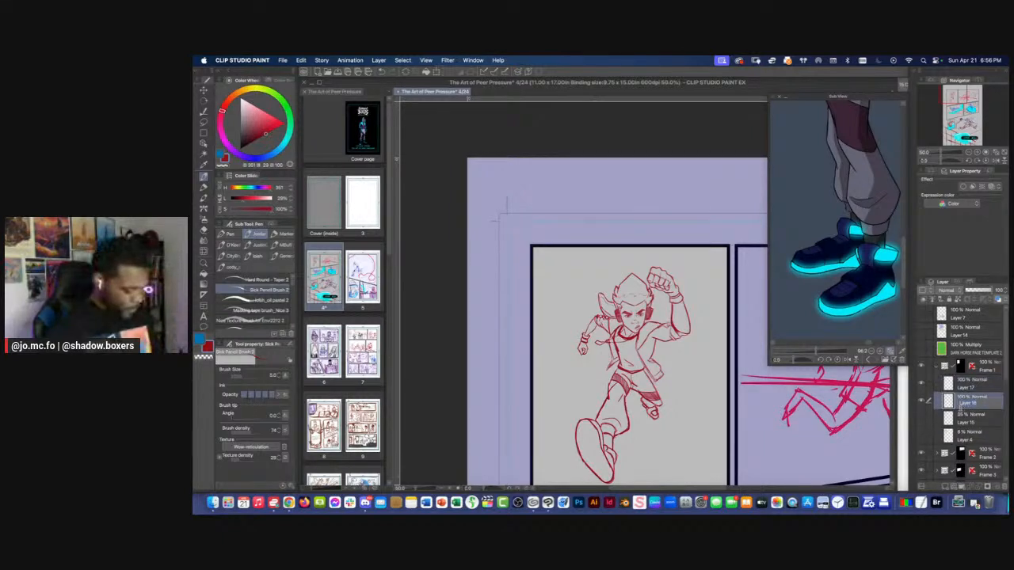
{"action": "type", "text": "red"}
{"action": "left_click", "coordinate": [963, 385]}
Choose a dark blue drawing colour, and turn on the line extraction and border effects for the new layer
{"action": "key", "text": "super+plus"}
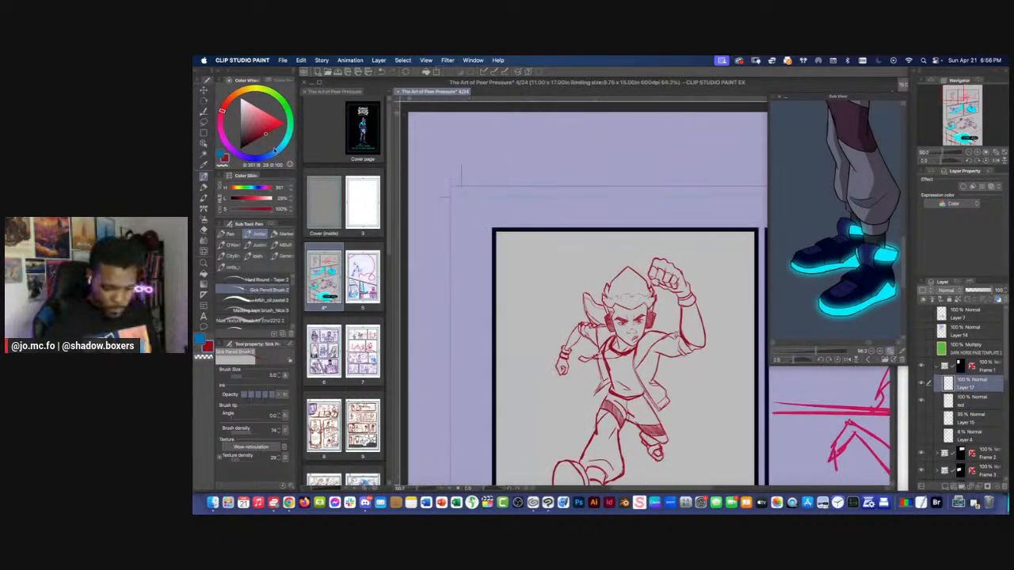
{"action": "left_click", "coordinate": [263, 158]}
{"action": "left_click_drag", "start_coordinate": [549, 371], "coordinate": [622, 279]}
{"action": "key", "text": "super+plus"}
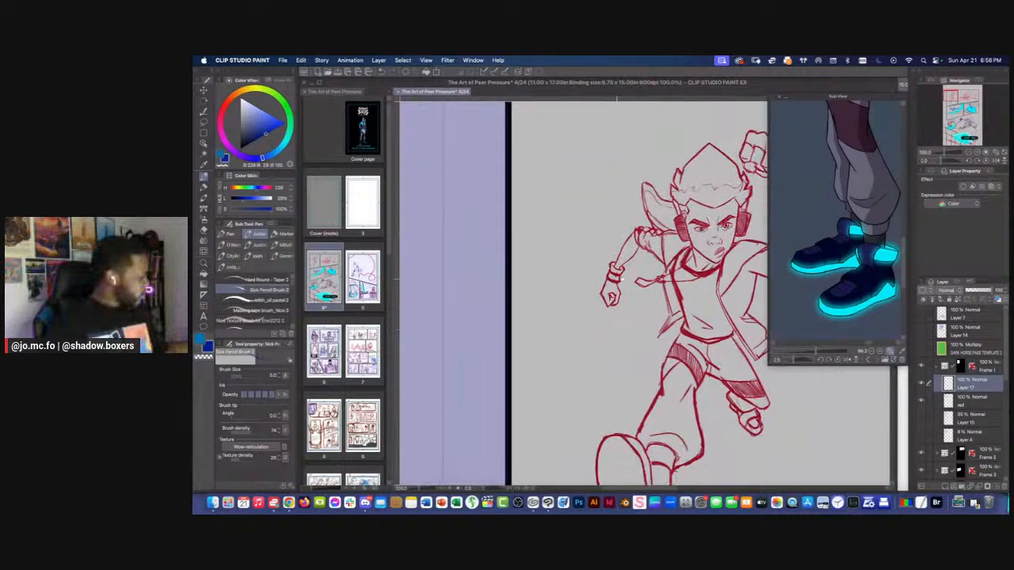
{"action": "left_click", "coordinate": [973, 187]}
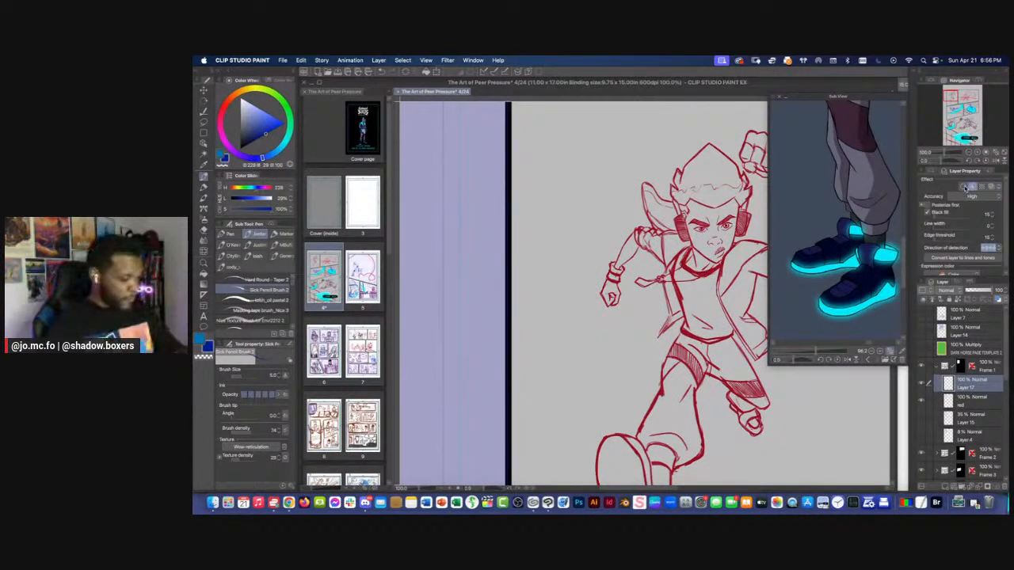
{"action": "left_click", "coordinate": [965, 188]}
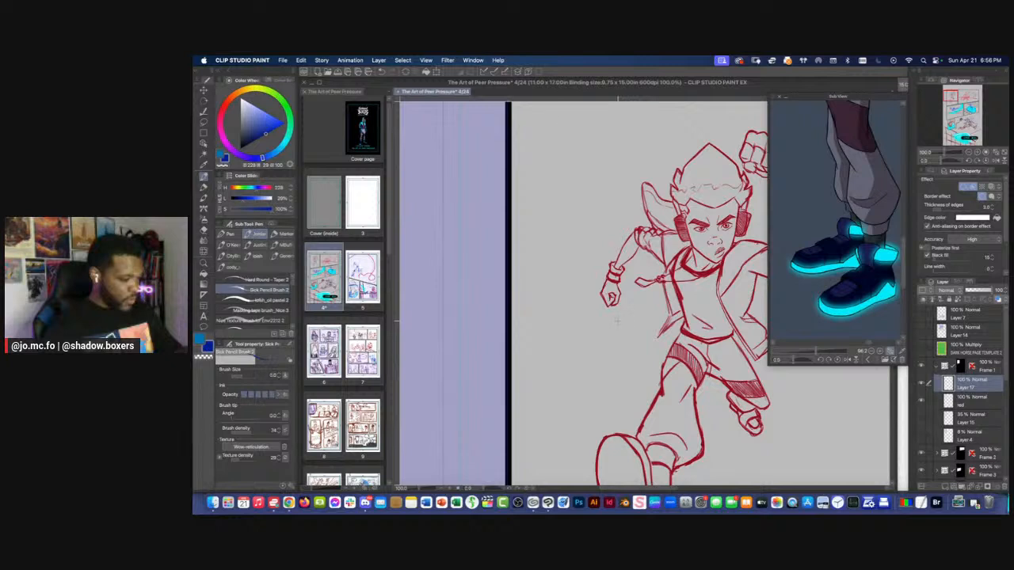
{"action": "key", "text": "super+plus"}
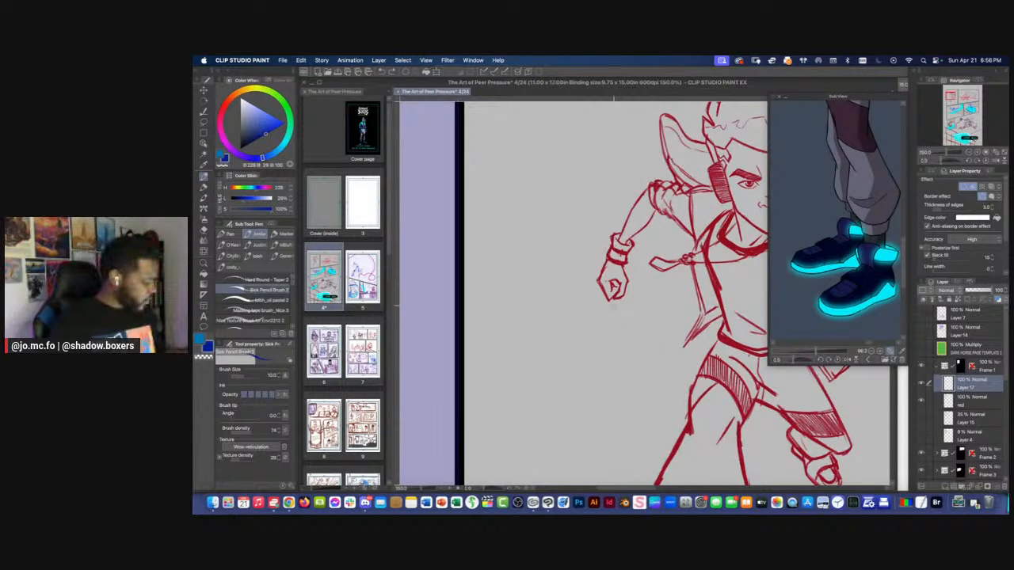
Switch to the Hard Round - Taper 2 brush in white, and try out strokes below the lowered fist
{"action": "left_click", "coordinate": [247, 281]}
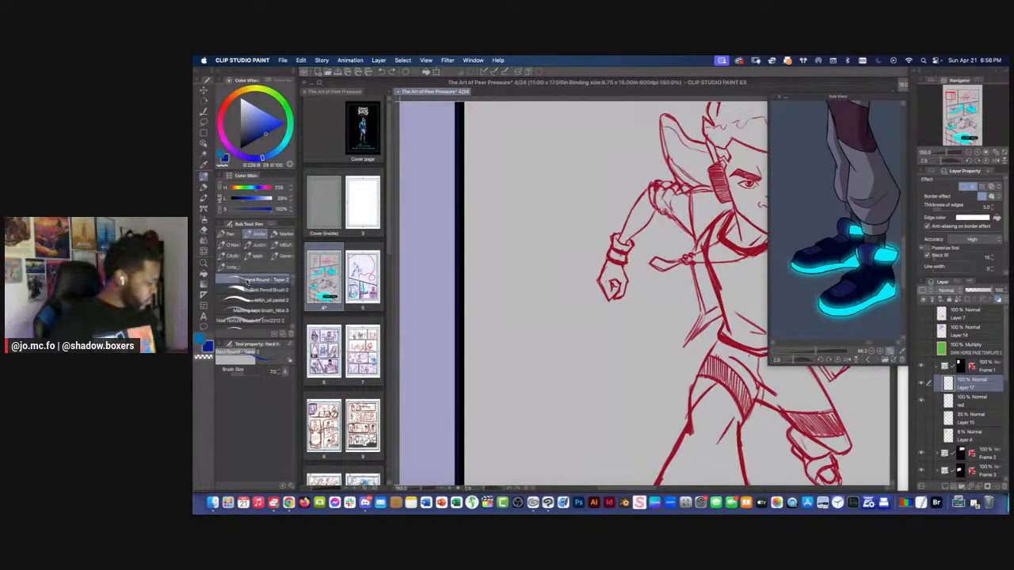
{"action": "mouse_move", "coordinate": [615, 284]}
{"action": "left_mouse_down"}
{"action": "mouse_move", "coordinate": [626, 303]}
{"action": "mouse_move", "coordinate": [618, 396]}
{"action": "mouse_move", "coordinate": [603, 277]}
{"action": "mouse_move", "coordinate": [619, 377]}
{"action": "left_mouse_up"}
{"action": "left_click_drag", "start_coordinate": [616, 293], "coordinate": [610, 321]}
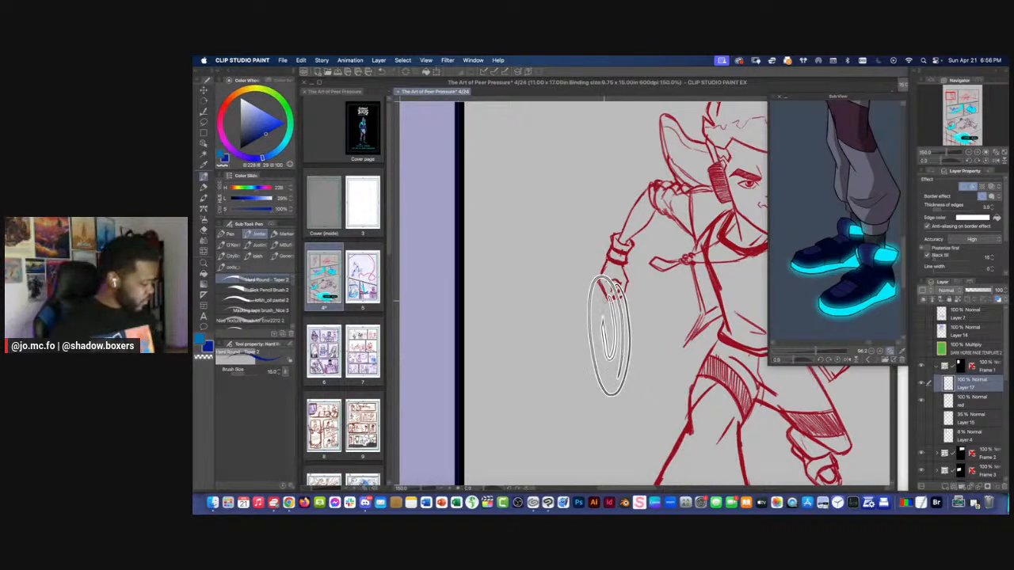
{"action": "key", "text": "super+z"}
{"action": "key", "text": "super+z"}
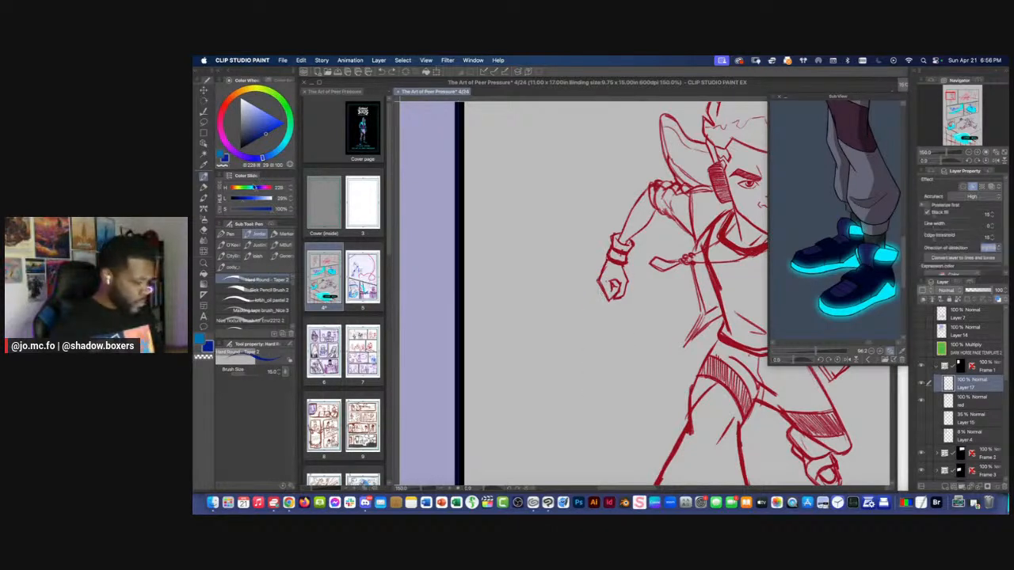
{"action": "left_click", "coordinate": [241, 99]}
{"action": "mouse_move", "coordinate": [653, 293]}
{"action": "left_mouse_down"}
{"action": "mouse_move", "coordinate": [650, 346]}
{"action": "mouse_move", "coordinate": [613, 365]}
{"action": "mouse_move", "coordinate": [582, 325]}
{"action": "left_mouse_up"}
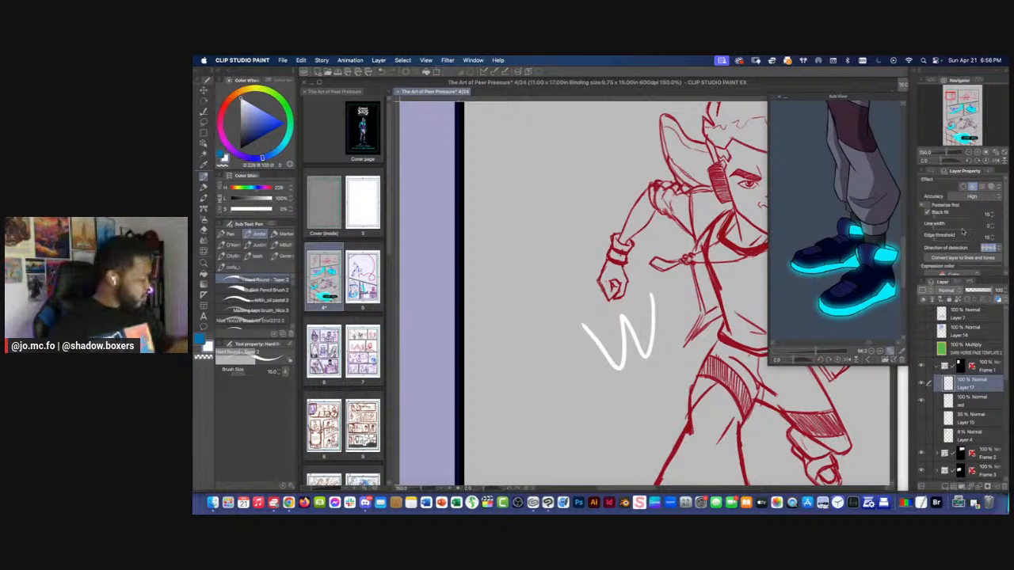
{"action": "key", "text": "super+z"}
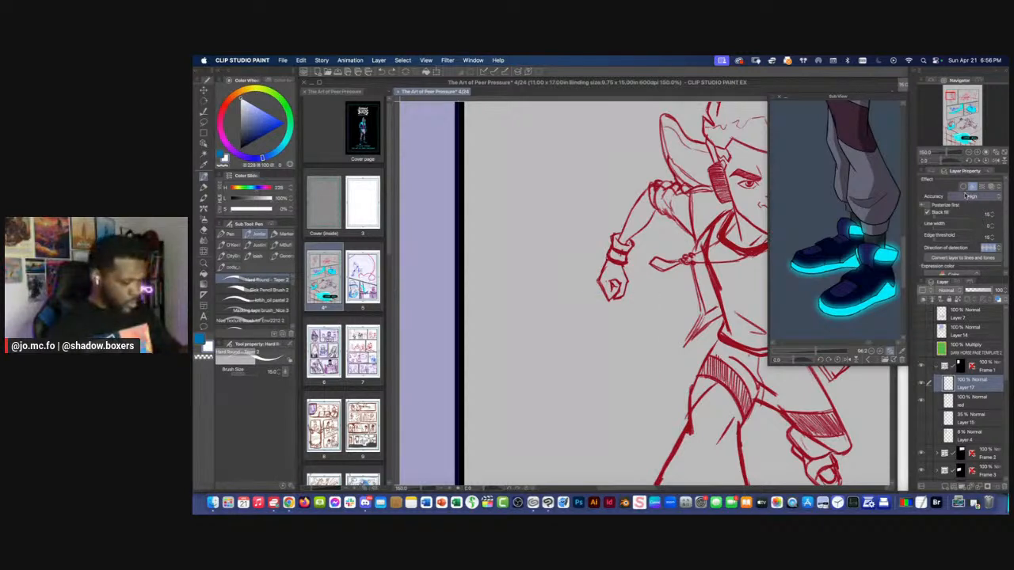
Turn on the border effect for the new layer and set its edge colour to black
{"action": "left_click", "coordinate": [969, 187]}
{"action": "left_click", "coordinate": [974, 217]}
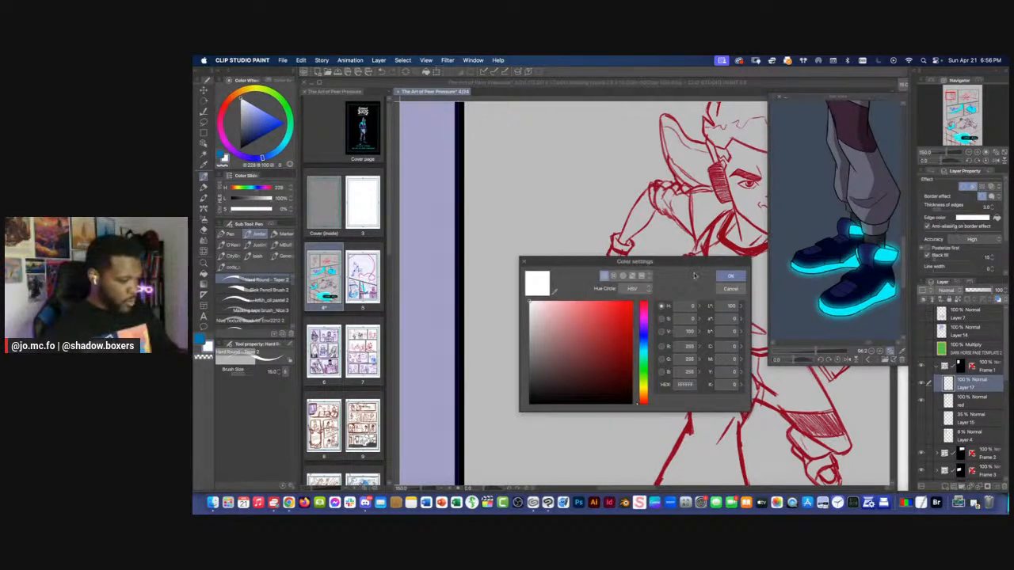
{"action": "left_click", "coordinate": [559, 403]}
{"action": "left_click", "coordinate": [730, 275]}
Draw long white looping strands hanging down from the lowered fist with the Hard Round - Taper 2 brush at size 12
{"action": "mouse_move", "coordinate": [621, 282]}
{"action": "left_mouse_down"}
{"action": "mouse_move", "coordinate": [636, 335]}
{"action": "mouse_move", "coordinate": [624, 303]}
{"action": "mouse_move", "coordinate": [618, 391]}
{"action": "left_mouse_up"}
{"action": "key", "text": "super+z"}
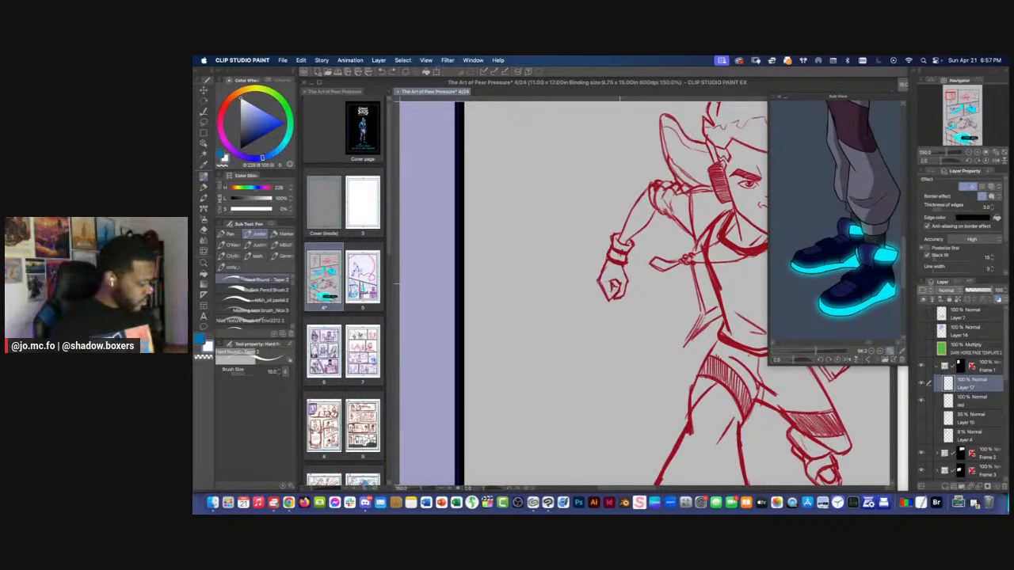
{"action": "mouse_move", "coordinate": [618, 285]}
{"action": "left_mouse_down"}
{"action": "mouse_move", "coordinate": [628, 396]}
{"action": "mouse_move", "coordinate": [615, 287]}
{"action": "mouse_move", "coordinate": [617, 402]}
{"action": "mouse_move", "coordinate": [613, 285]}
{"action": "mouse_move", "coordinate": [602, 400]}
{"action": "left_mouse_up"}
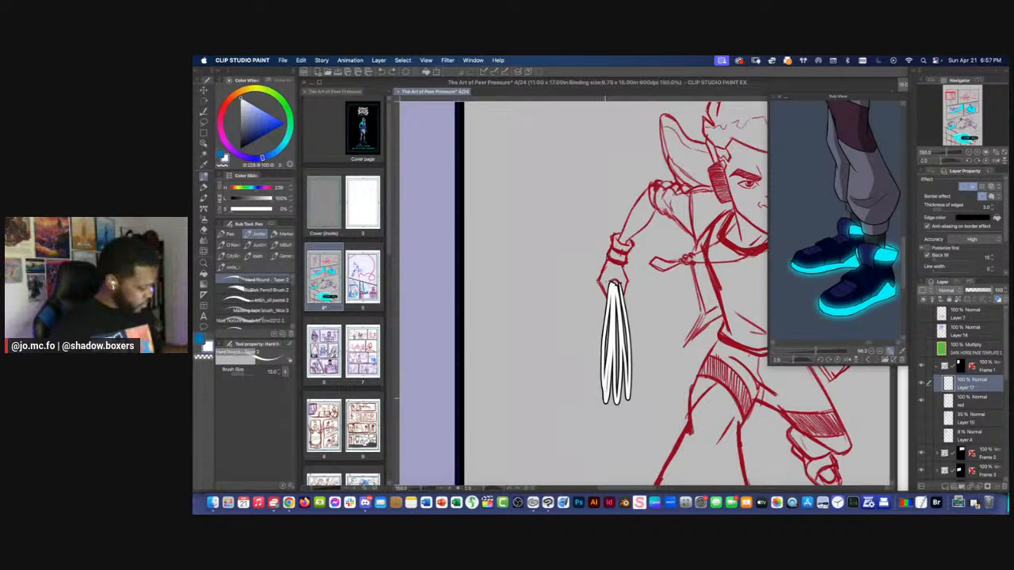
Add more white outlined strands along the outer edge of the bundle hanging from the lowered fist
{"action": "left_click_drag", "start_coordinate": [599, 293], "coordinate": [600, 398]}
{"action": "left_click_drag", "start_coordinate": [609, 285], "coordinate": [599, 388]}
{"action": "key", "text": "super+minus"}
{"action": "key", "text": "super+minus"}
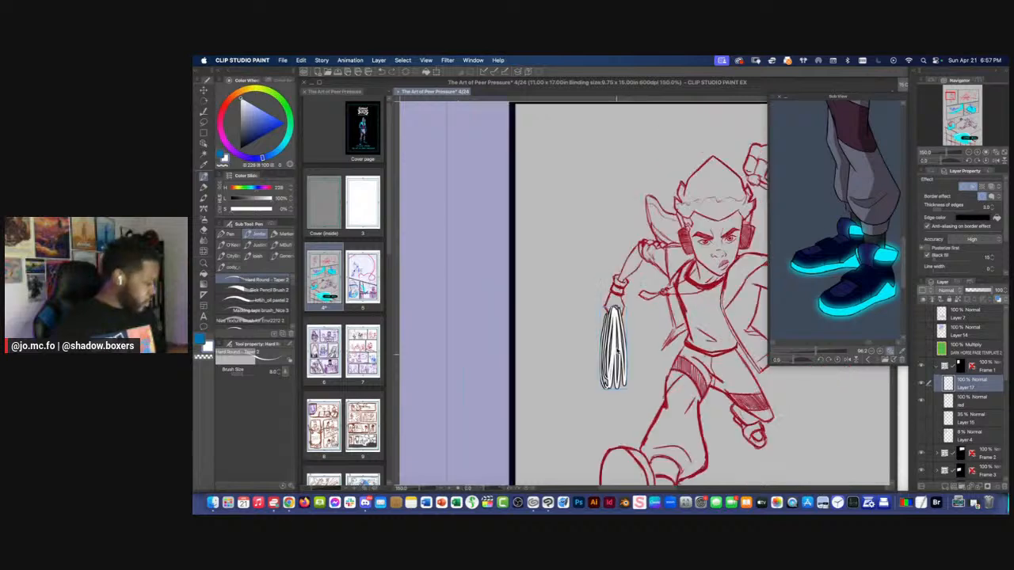
{"action": "key", "text": "super+plus"}
{"action": "key", "text": "bracketright"}
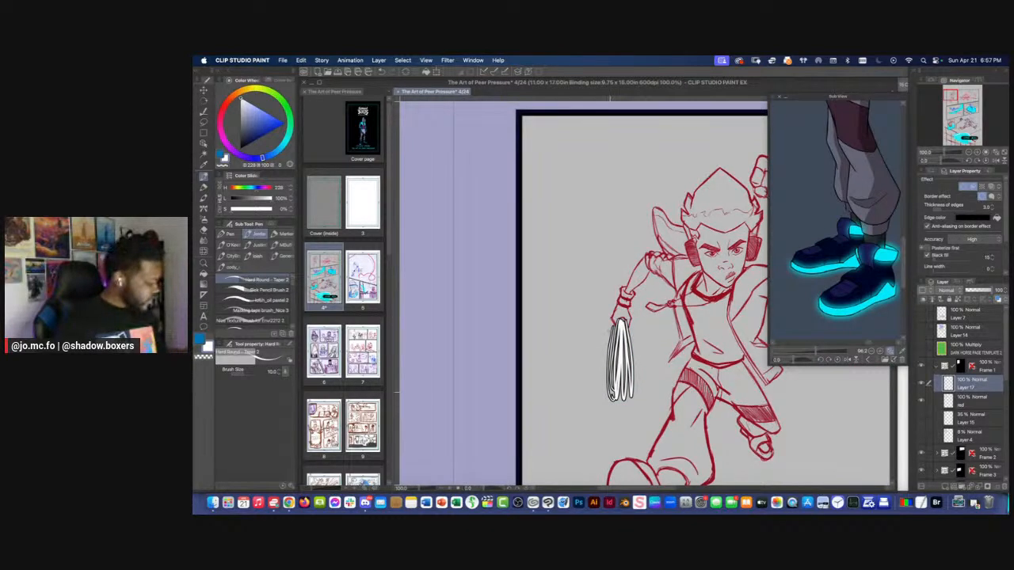
Show the faint sketch on Layer 4, and draw a long wavy strand rising from the hanging bundle toward the first panel's upper corner
{"action": "left_click", "coordinate": [921, 438]}
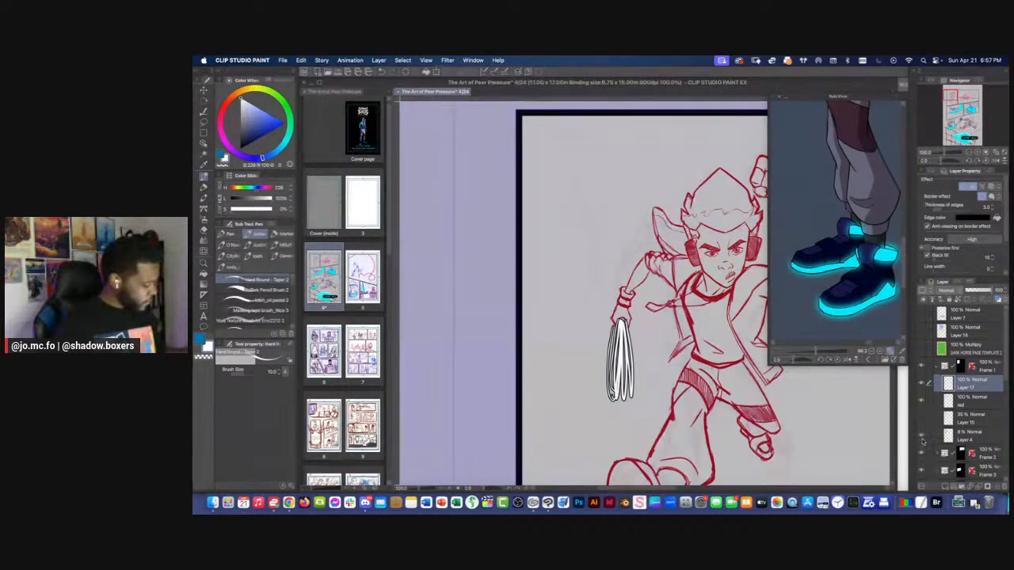
{"action": "key", "text": "super+minus"}
{"action": "key", "text": "super+plus"}
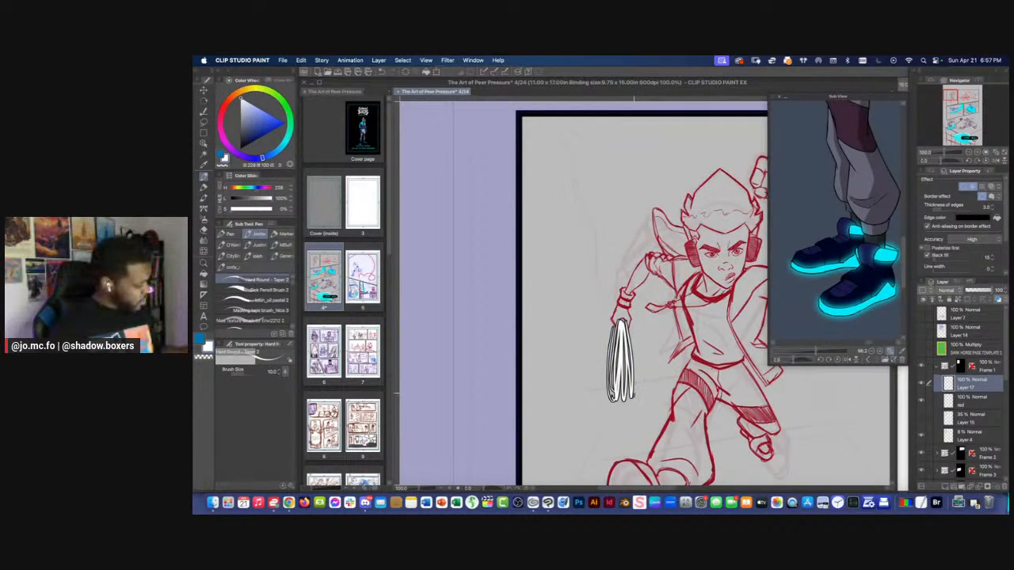
{"action": "mouse_move", "coordinate": [634, 395]}
{"action": "left_mouse_down"}
{"action": "mouse_move", "coordinate": [633, 343]}
{"action": "mouse_move", "coordinate": [635, 397]}
{"action": "left_mouse_up"}
{"action": "left_click_drag", "start_coordinate": [627, 324], "coordinate": [633, 354]}
{"action": "mouse_move", "coordinate": [606, 392]}
{"action": "left_mouse_down"}
{"action": "mouse_move", "coordinate": [590, 281]}
{"action": "mouse_move", "coordinate": [607, 233]}
{"action": "mouse_move", "coordinate": [571, 202]}
{"action": "left_mouse_up"}
{"action": "scroll", "coordinate": [522, 141], "scroll_direction": "down", "scroll_amount": 2}
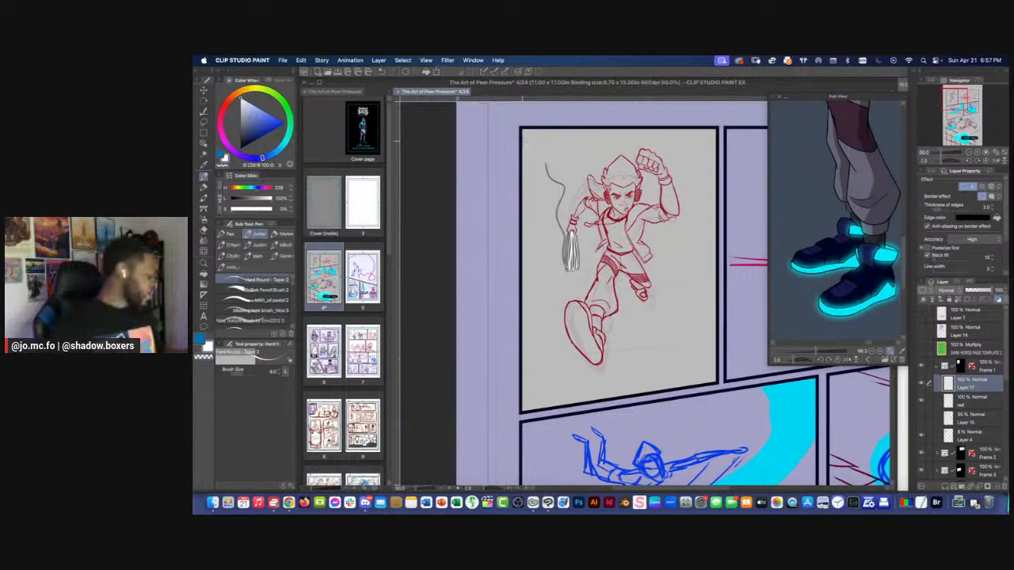
{"action": "scroll", "coordinate": [570, 261], "scroll_direction": "up", "scroll_amount": 2}
{"action": "left_click_drag", "start_coordinate": [572, 263], "coordinate": [609, 386]}
Scale the white strands up to 120% and rename their layer lights
{"action": "key", "text": "super+t"}
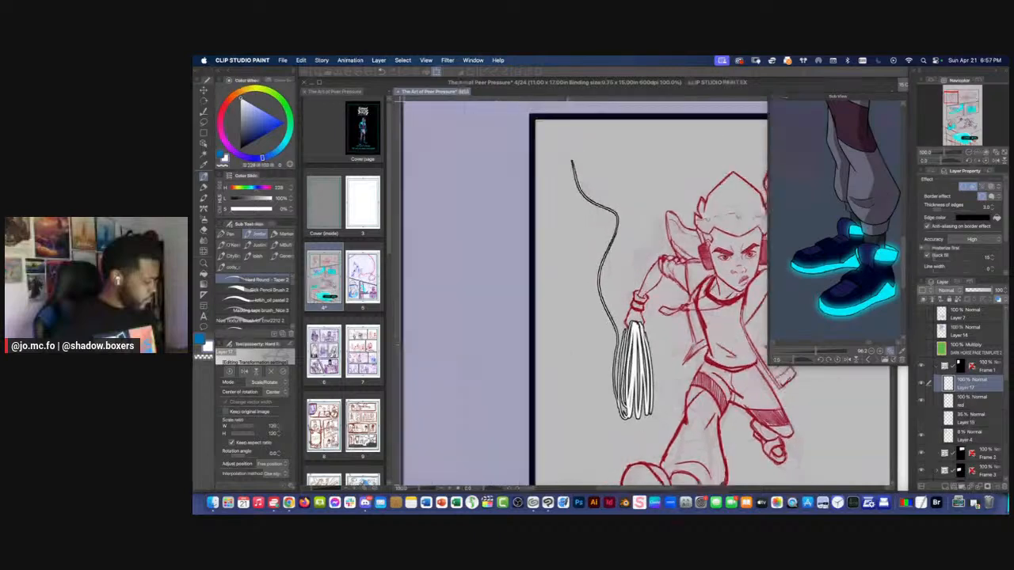
{"action": "scroll", "coordinate": [557, 350], "scroll_direction": "down", "scroll_amount": 1}
{"action": "key", "text": "Return"}
{"action": "scroll", "coordinate": [532, 304], "scroll_direction": "down", "scroll_amount": 4}
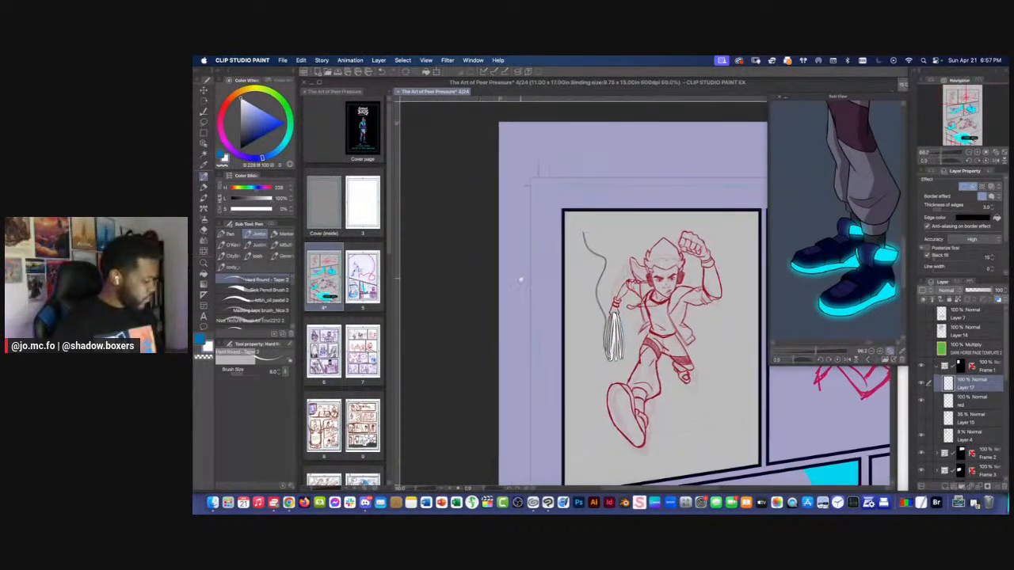
{"action": "scroll", "coordinate": [531, 304], "scroll_direction": "up", "scroll_amount": 2}
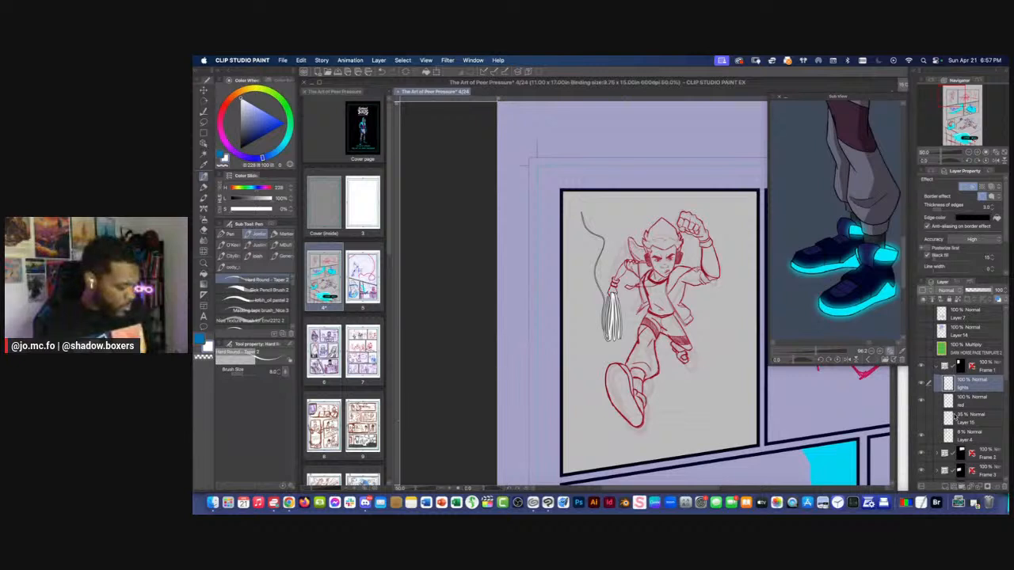
Try to build a perspective ruler by drawing a slanted guide line across the first panel at head height
{"action": "left_click", "coordinate": [204, 305]}
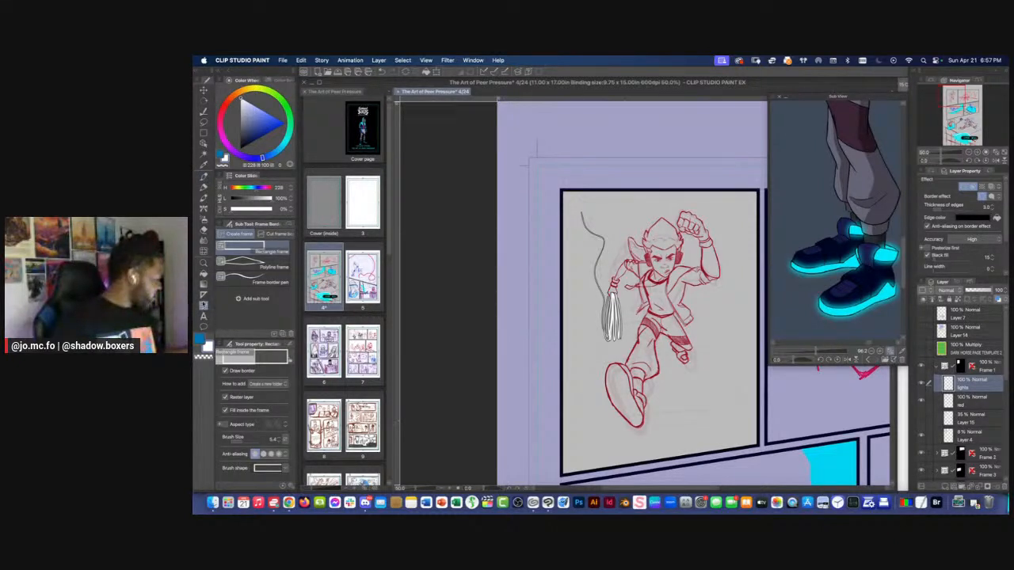
{"action": "left_click", "coordinate": [203, 295]}
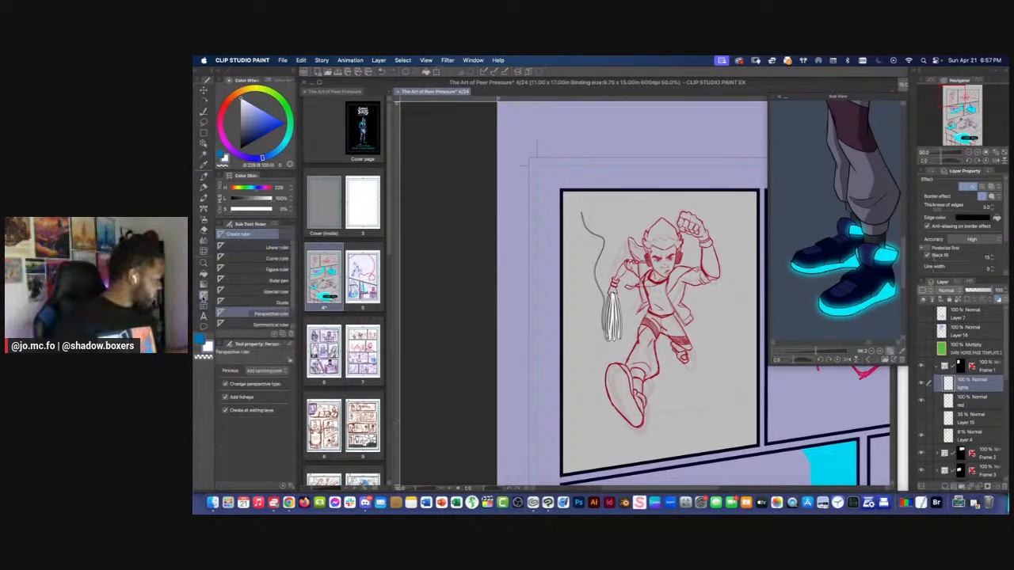
{"action": "left_click", "coordinate": [246, 303]}
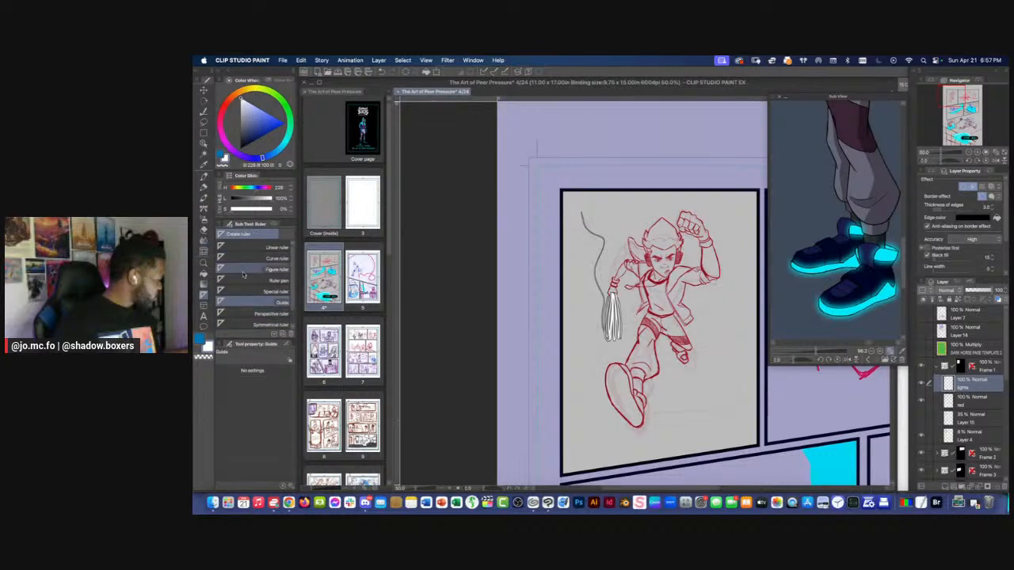
{"action": "scroll", "coordinate": [291, 311], "scroll_direction": "down", "scroll_amount": 1}
{"action": "scroll", "coordinate": [292, 310], "scroll_direction": "down", "scroll_amount": 1}
{"action": "left_click", "coordinate": [285, 296]}
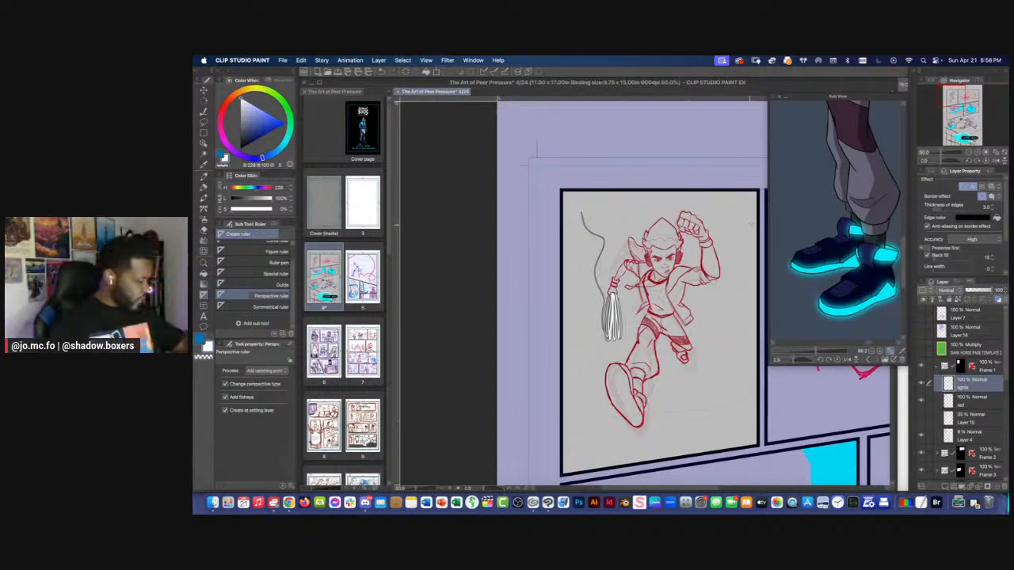
{"action": "left_click_drag", "start_coordinate": [750, 225], "coordinate": [564, 251]}
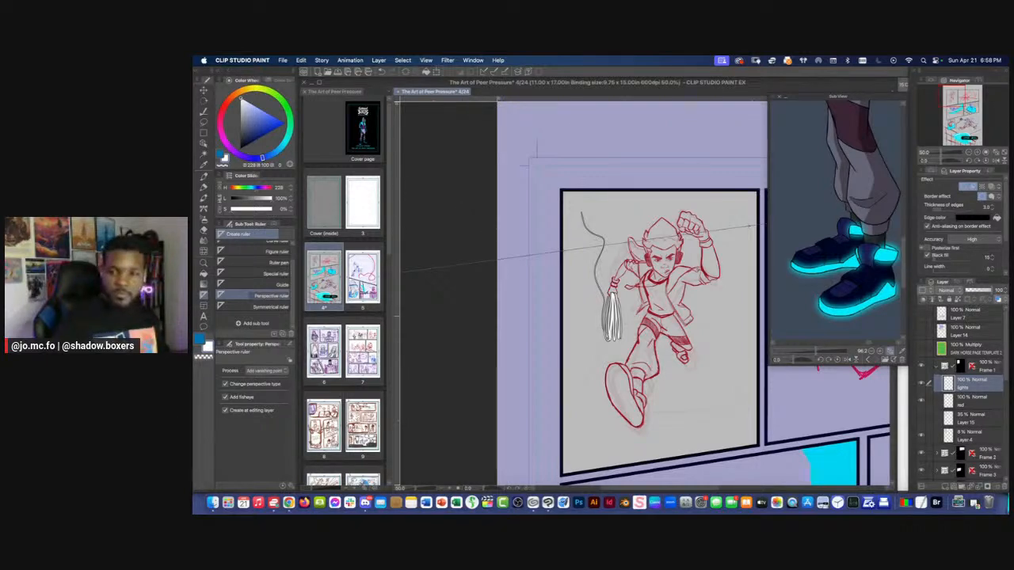
{"action": "key", "text": "super+Tab"}
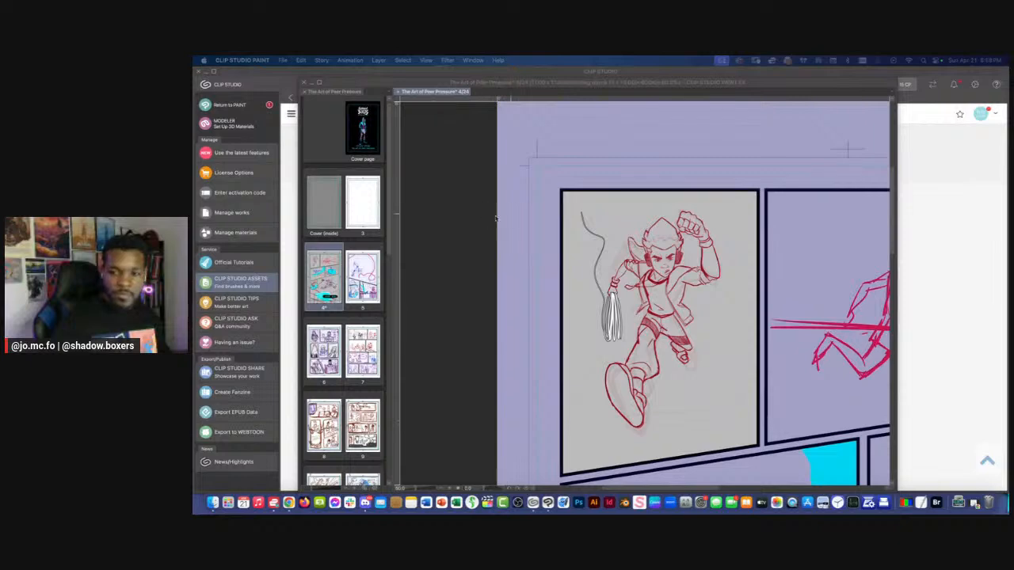
{"action": "left_click", "coordinate": [496, 218]}
{"action": "scroll", "coordinate": [526, 274], "scroll_direction": "up", "scroll_amount": 2}
{"action": "scroll", "coordinate": [572, 277], "scroll_direction": "down", "scroll_amount": 2}
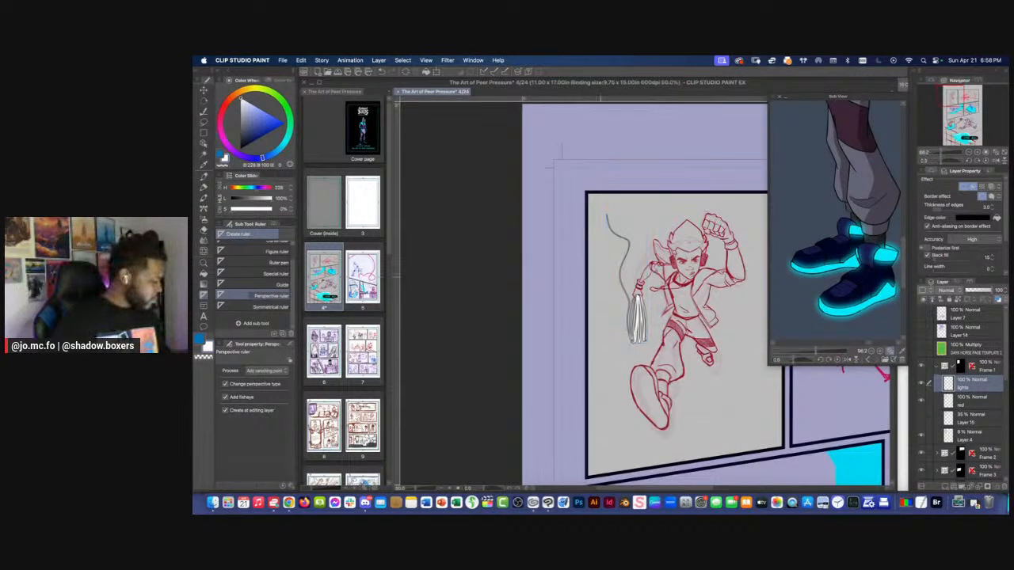
{"action": "left_click", "coordinate": [921, 383]}
{"action": "left_click", "coordinate": [921, 382]}
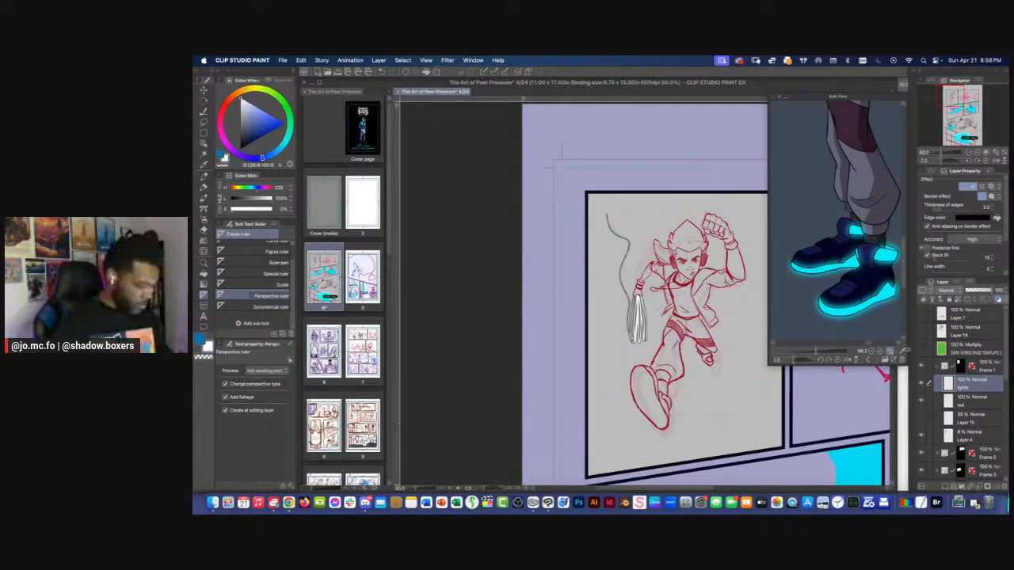
Create a 1-point perspective ruler on a new layer, and move its vanishing point up to the running figure's head
{"action": "left_click", "coordinate": [404, 61]}
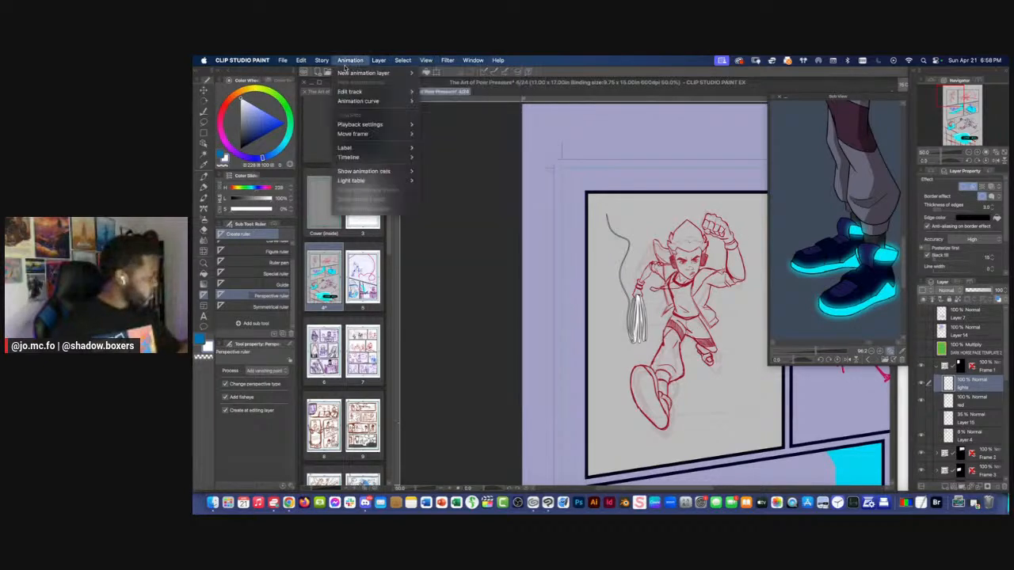
{"action": "mouse_move", "coordinate": [378, 61]}
{"action": "mouse_move", "coordinate": [393, 171]}
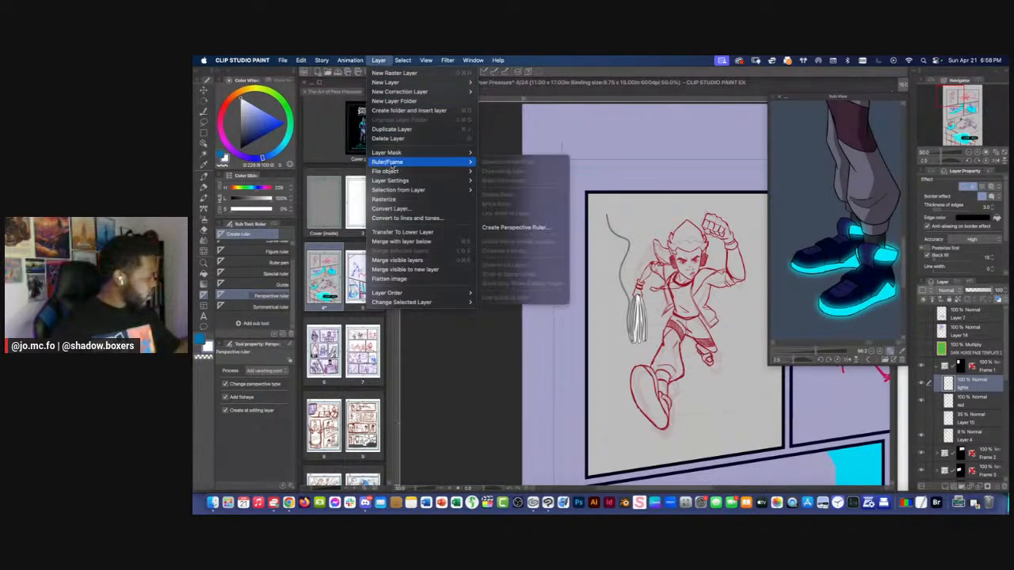
{"action": "left_click", "coordinate": [508, 229]}
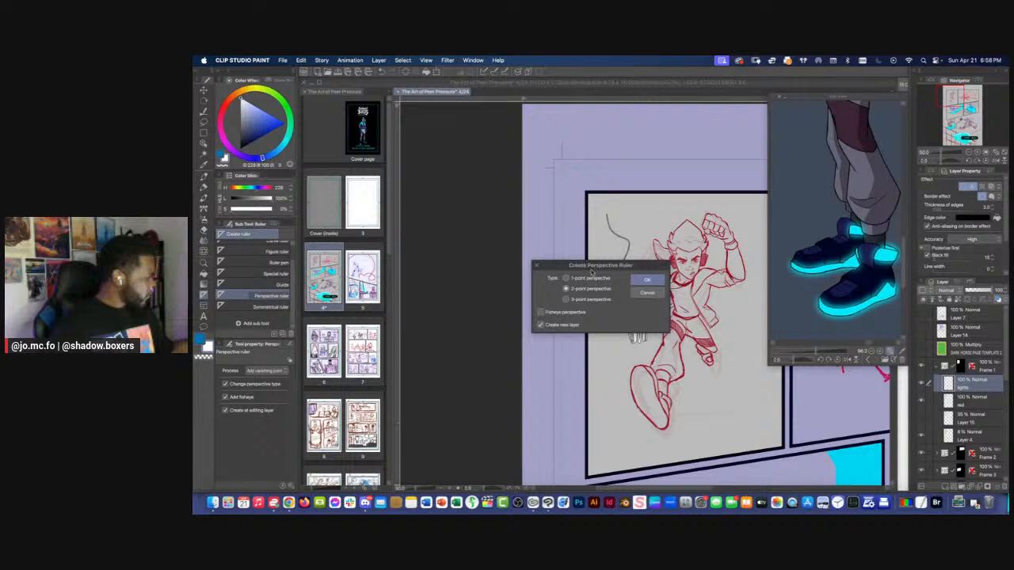
{"action": "left_click", "coordinate": [650, 281]}
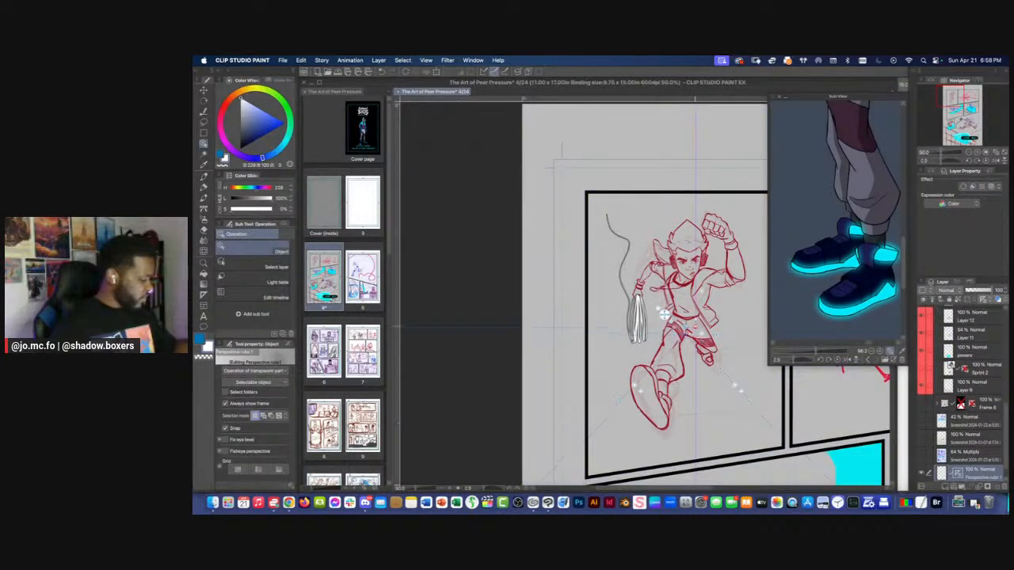
{"action": "left_click_drag", "start_coordinate": [737, 211], "coordinate": [661, 214]}
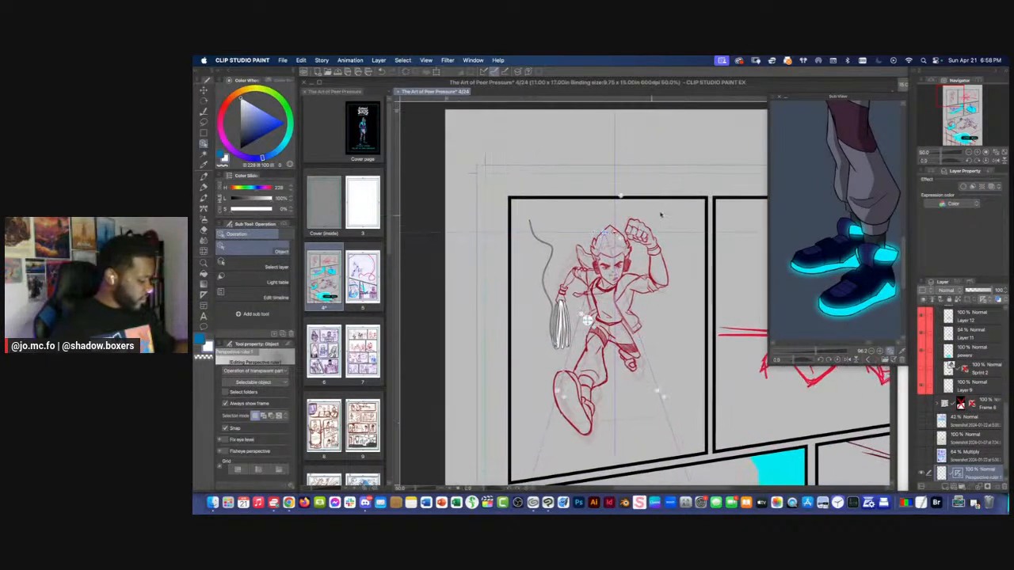
Collapse the Sub View window and move the perspective ruler layer into the Frame 1 folder, above the lights layer
{"action": "left_click", "coordinate": [784, 97]}
{"action": "scroll", "coordinate": [769, 258], "scroll_direction": "down", "scroll_amount": 1}
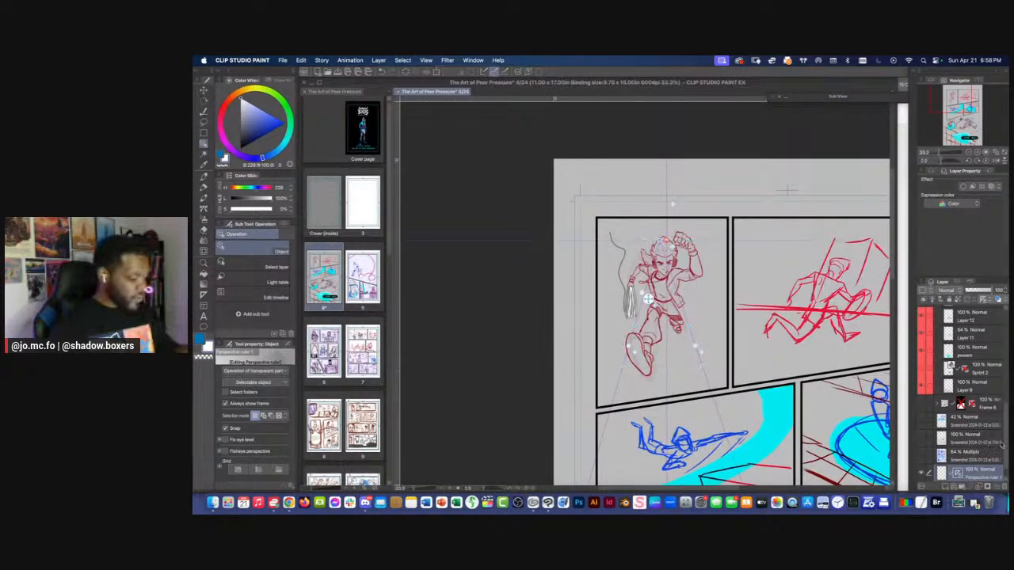
{"action": "scroll", "coordinate": [999, 460], "scroll_direction": "down", "scroll_amount": 1}
{"action": "left_click_drag", "start_coordinate": [975, 460], "coordinate": [960, 375]}
{"action": "left_click", "coordinate": [920, 376]}
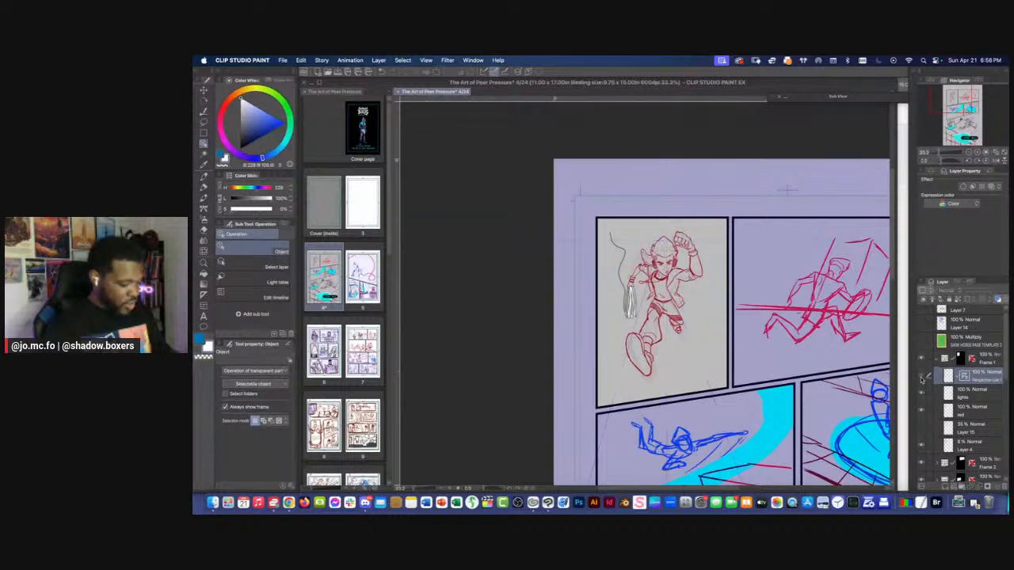
{"action": "left_click", "coordinate": [920, 376]}
{"action": "key", "text": "super+minus"}
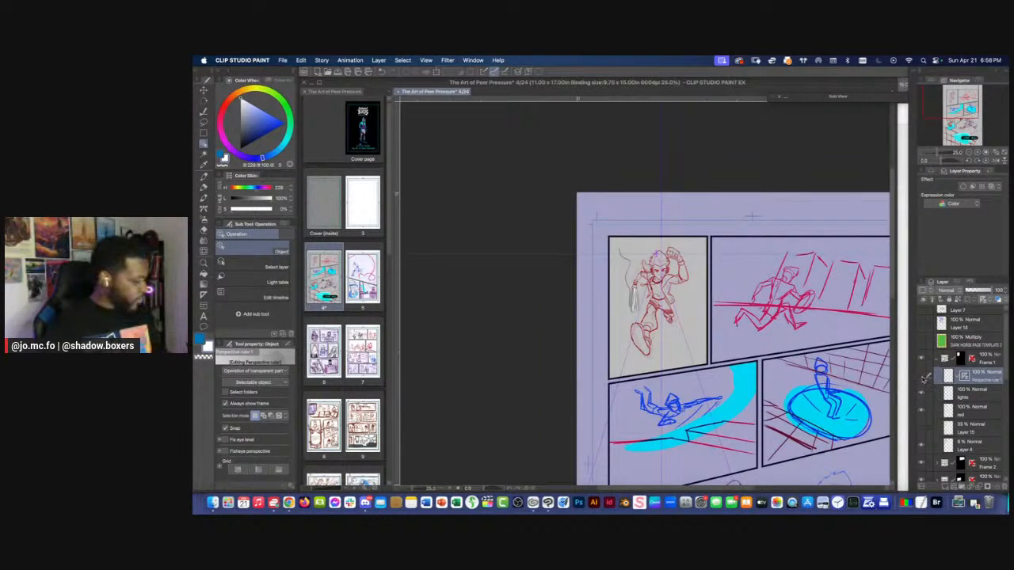
{"action": "key", "text": "super+plus"}
{"action": "key", "text": "super+plus"}
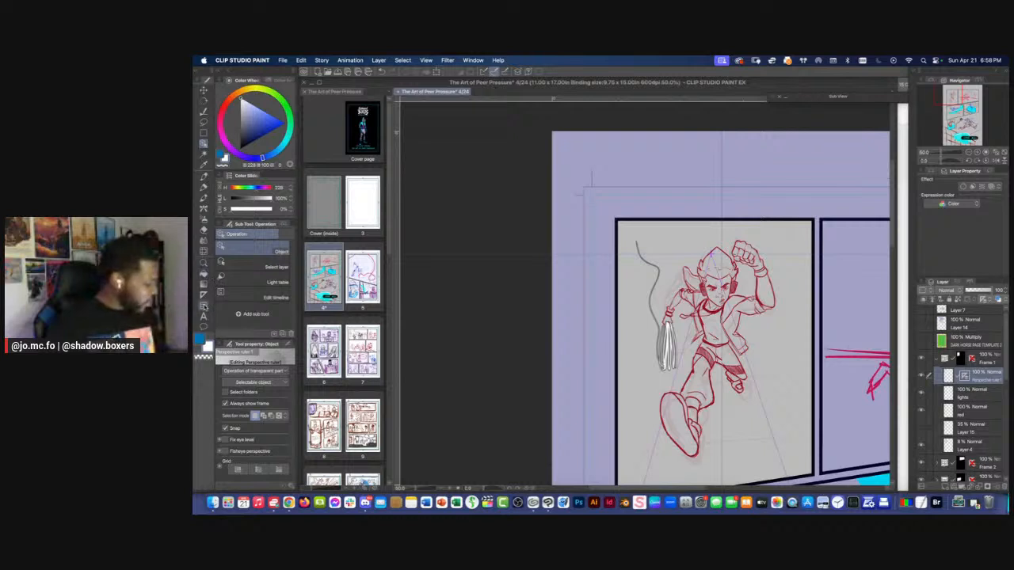
Tilt the perspective ruler's eye level, place its vanishing point on the running figure's forehead, and return to the Perspective ruler tool
{"action": "left_click", "coordinate": [204, 295]}
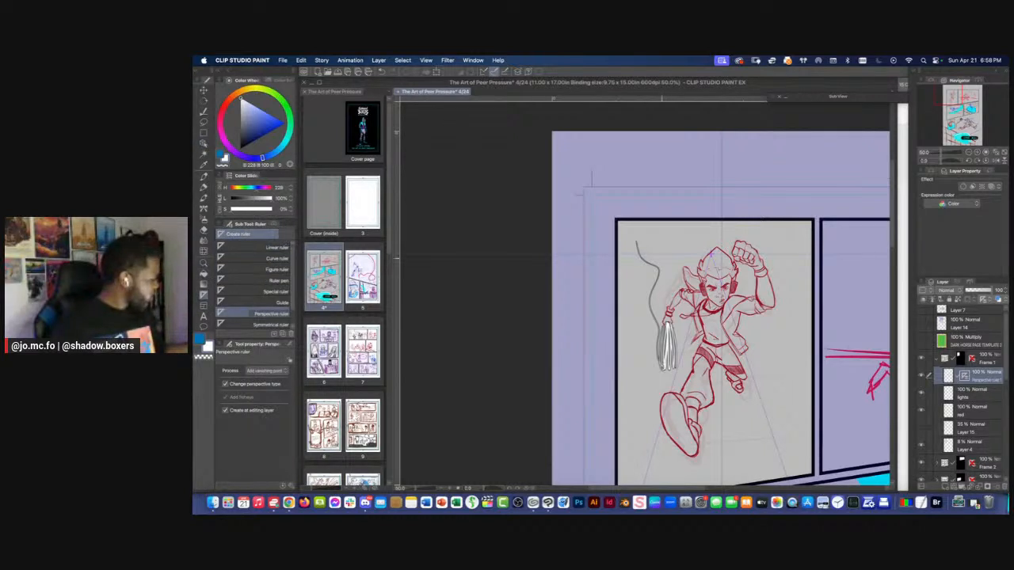
{"action": "left_click", "coordinate": [204, 143]}
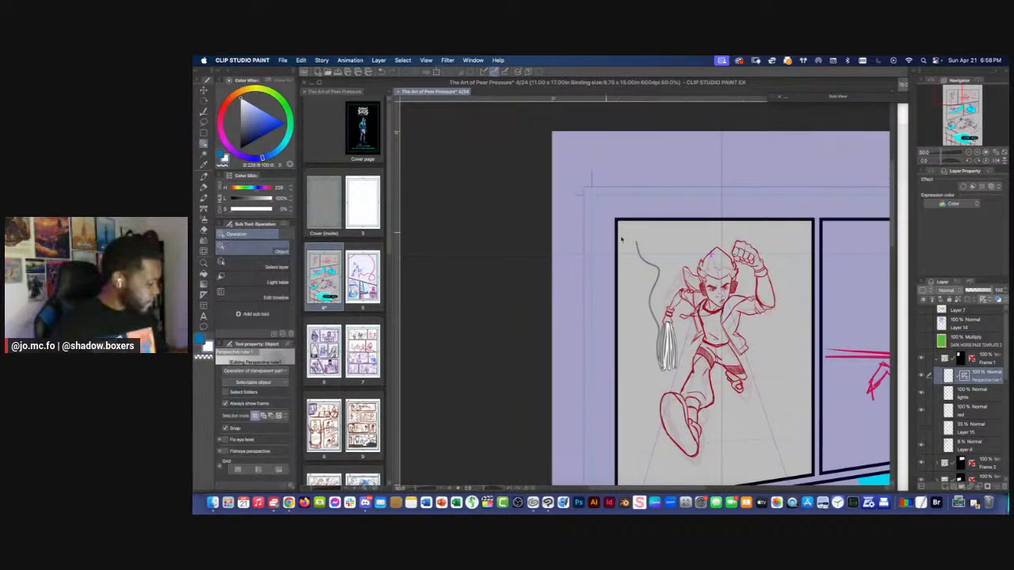
{"action": "mouse_move", "coordinate": [713, 258]}
{"action": "left_mouse_down"}
{"action": "mouse_move", "coordinate": [691, 270]}
{"action": "mouse_move", "coordinate": [728, 268]}
{"action": "left_mouse_up"}
{"action": "left_click_drag", "start_coordinate": [697, 260], "coordinate": [699, 269]}
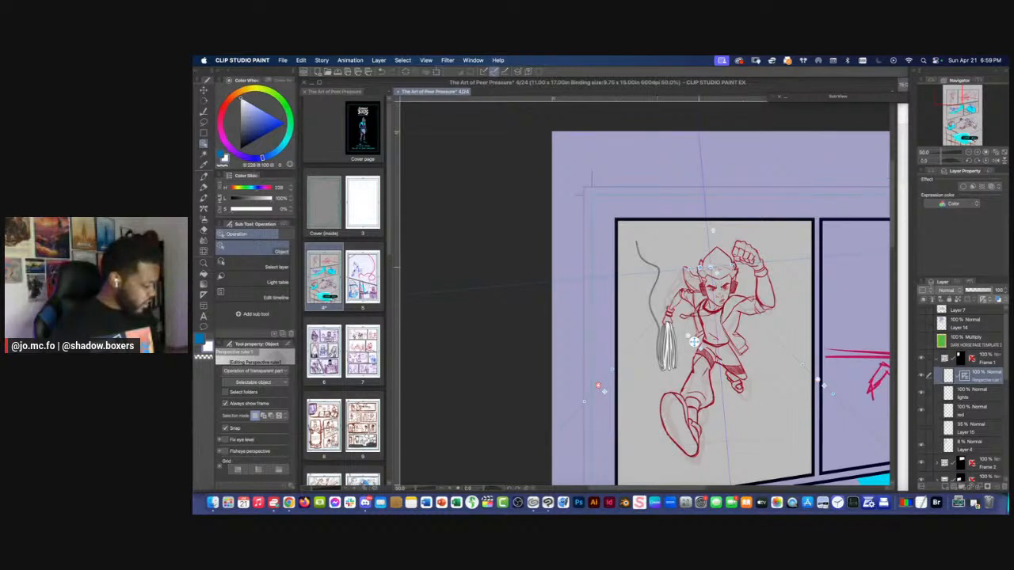
{"action": "mouse_move", "coordinate": [699, 268]}
{"action": "left_mouse_down"}
{"action": "mouse_move", "coordinate": [710, 234]}
{"action": "mouse_move", "coordinate": [725, 244]}
{"action": "mouse_move", "coordinate": [715, 295]}
{"action": "mouse_move", "coordinate": [727, 306]}
{"action": "mouse_move", "coordinate": [719, 293]}
{"action": "mouse_move", "coordinate": [733, 274]}
{"action": "mouse_move", "coordinate": [717, 272]}
{"action": "left_mouse_up"}
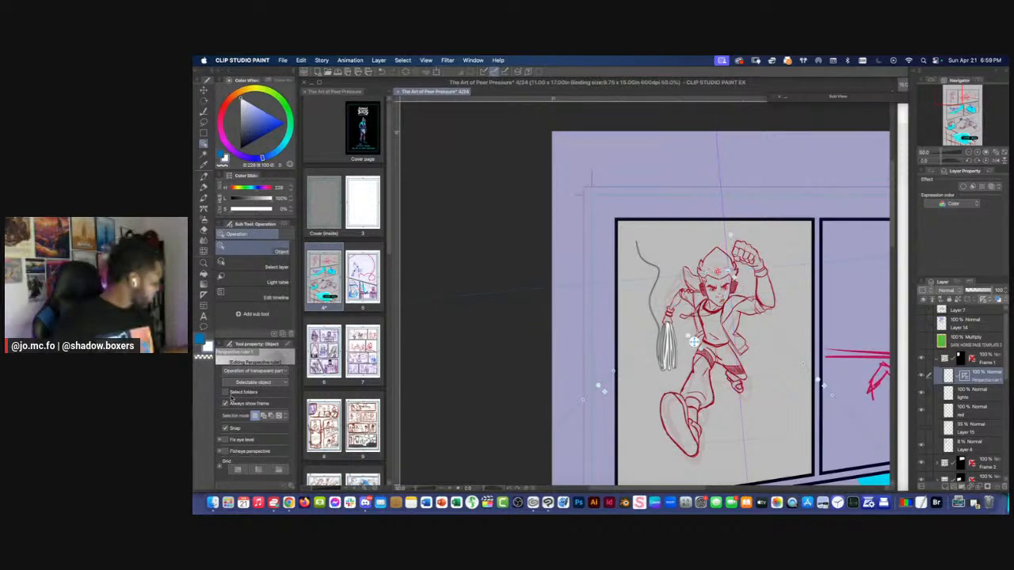
{"action": "left_click", "coordinate": [204, 294]}
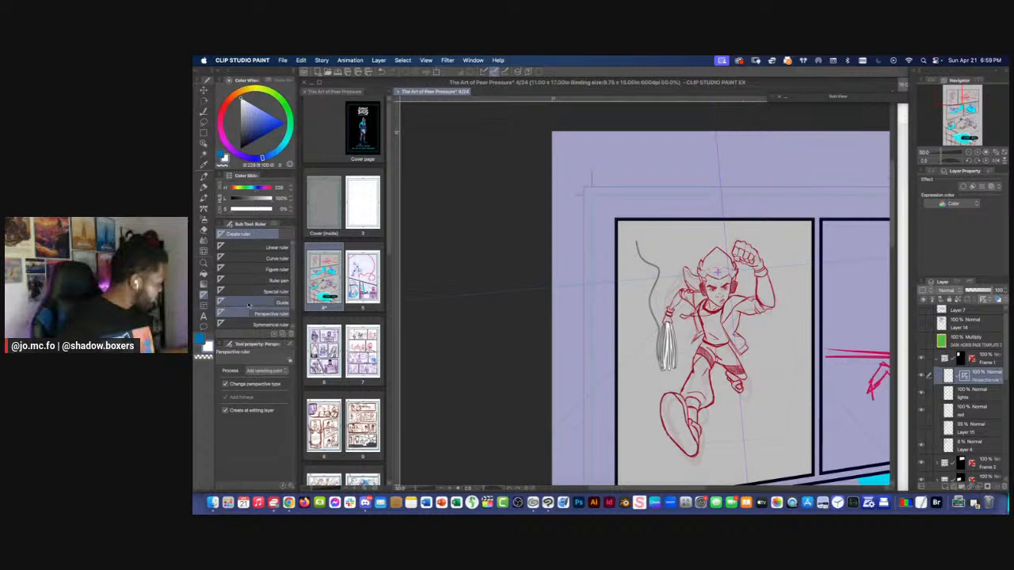
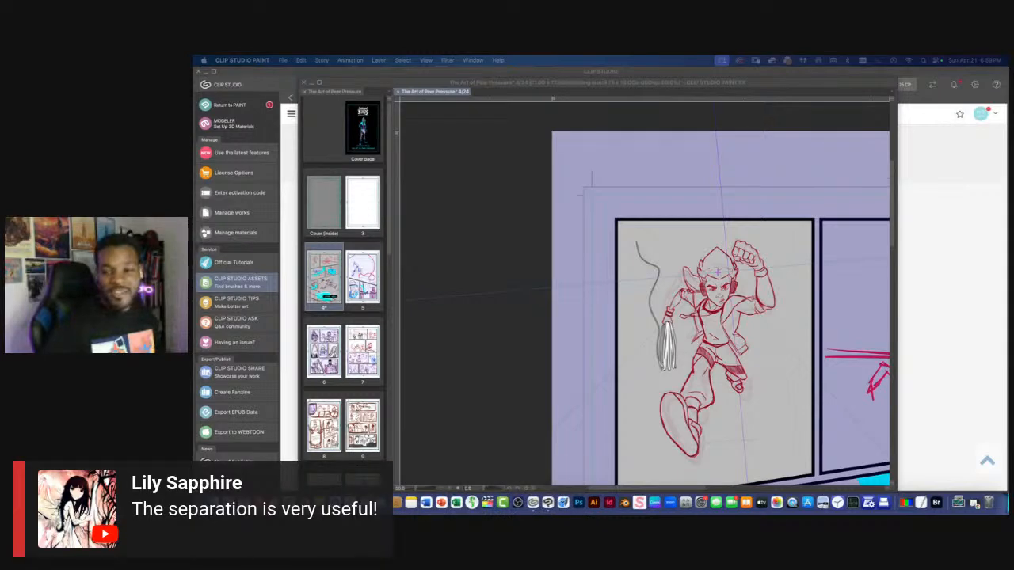
Add a second vanishing point outside the page, level with the first panel, by drawing two guide lines with the Perspective ruler tool
{"action": "left_click", "coordinate": [496, 267]}
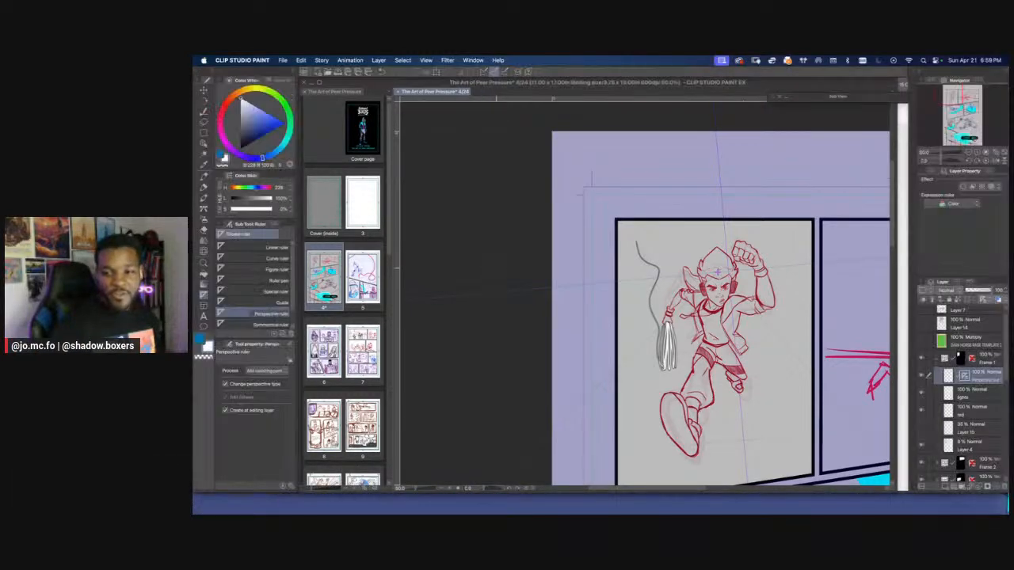
{"action": "scroll", "coordinate": [521, 317], "scroll_direction": "down", "scroll_amount": 1}
{"action": "left_click_drag", "start_coordinate": [528, 334], "coordinate": [520, 323]}
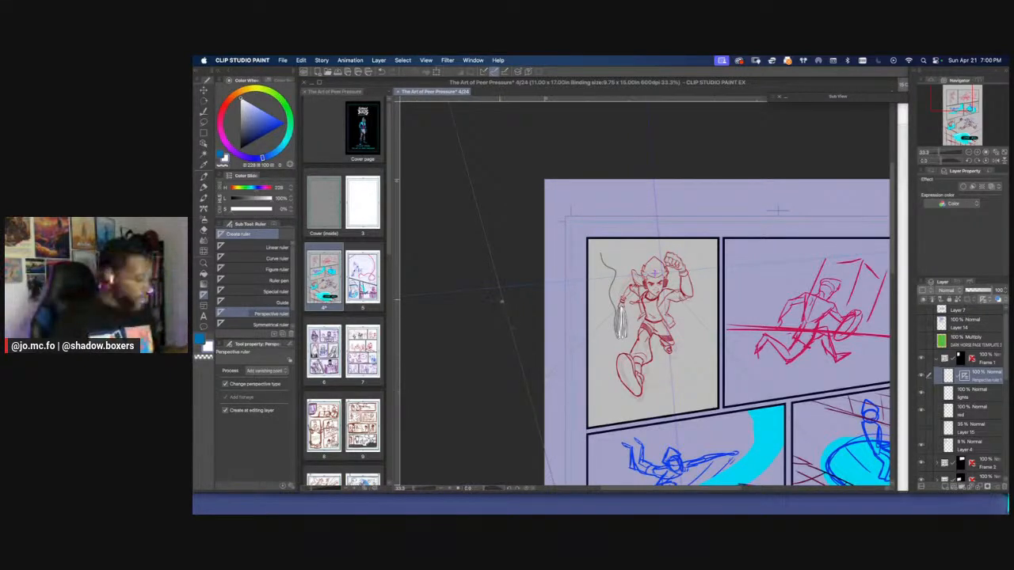
{"action": "left_click_drag", "start_coordinate": [512, 280], "coordinate": [551, 281]}
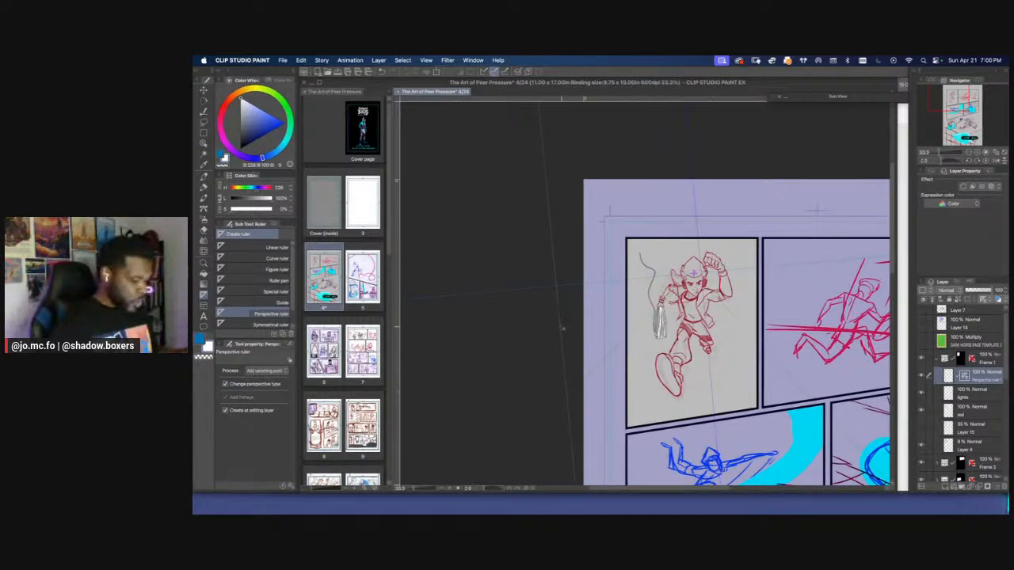
{"action": "scroll", "coordinate": [561, 332], "scroll_direction": "down", "scroll_amount": 2}
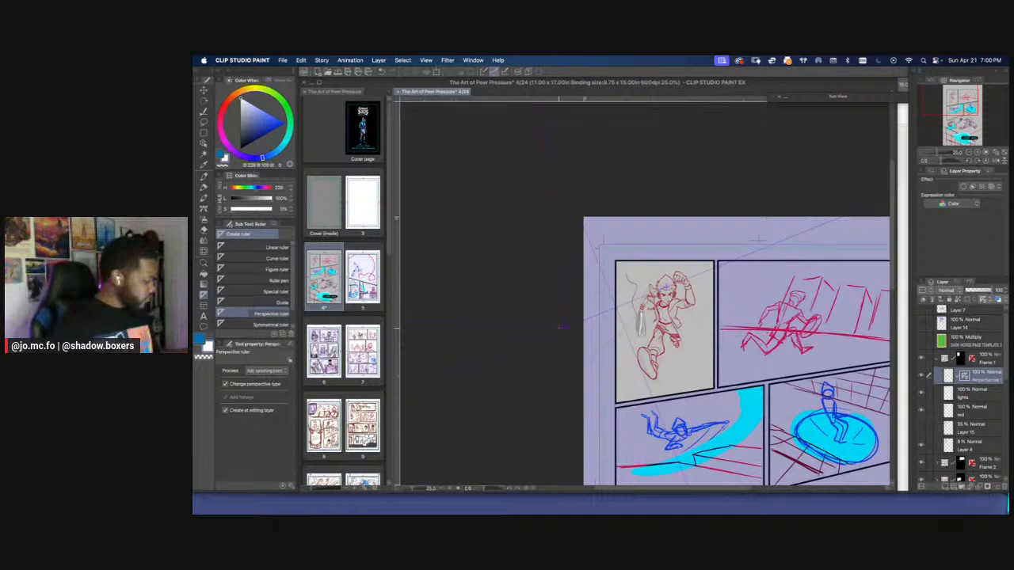
{"action": "scroll", "coordinate": [561, 326], "scroll_direction": "down", "scroll_amount": 6}
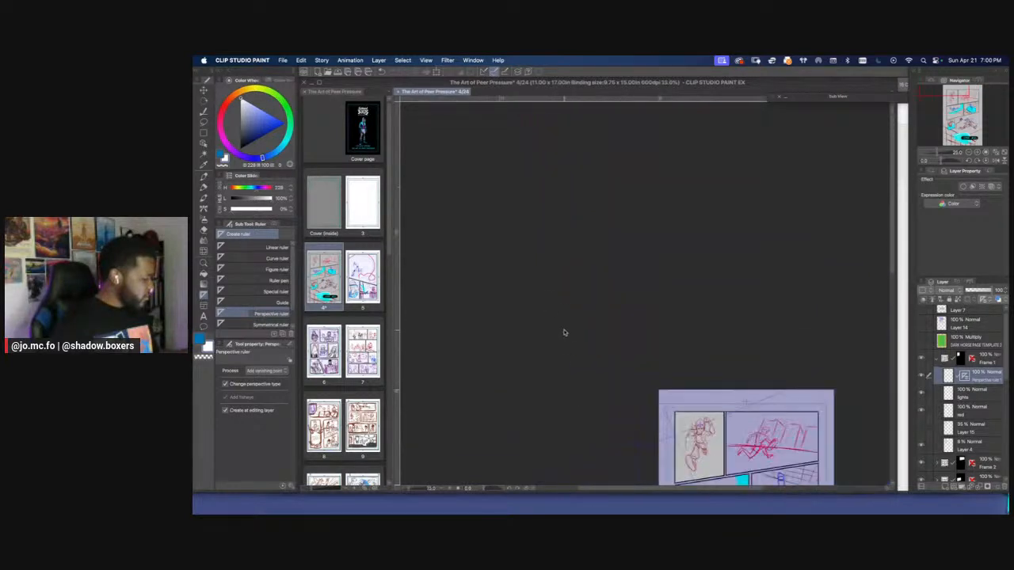
{"action": "scroll", "coordinate": [658, 396], "scroll_direction": "up", "scroll_amount": 5}
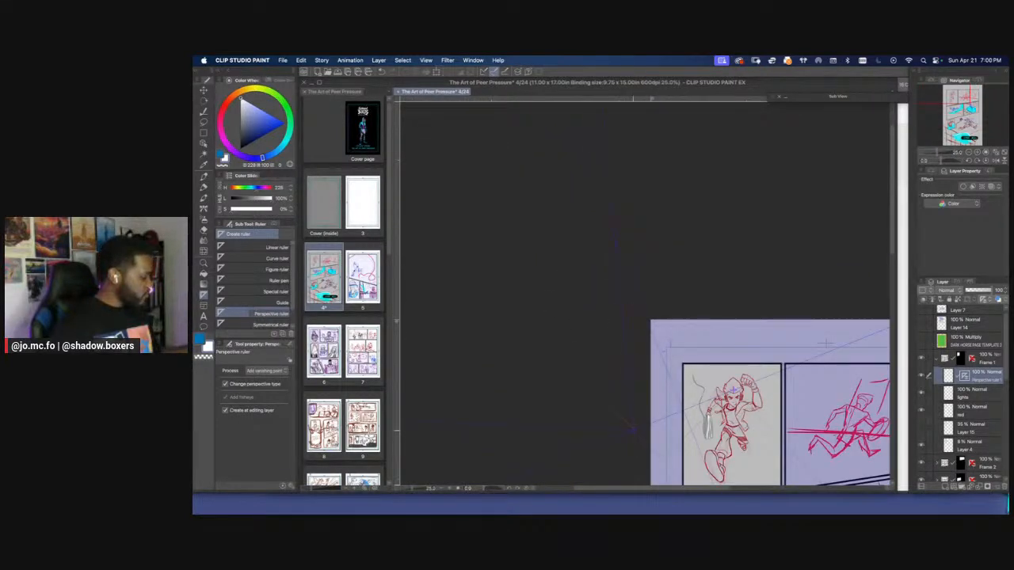
{"action": "left_click_drag", "start_coordinate": [625, 420], "coordinate": [724, 320]}
{"action": "left_click_drag", "start_coordinate": [547, 325], "coordinate": [461, 295]}
Switch to the Object tool and preview the perspective ruler's two vertical grid planes, hiding both again
{"action": "left_click", "coordinate": [204, 144]}
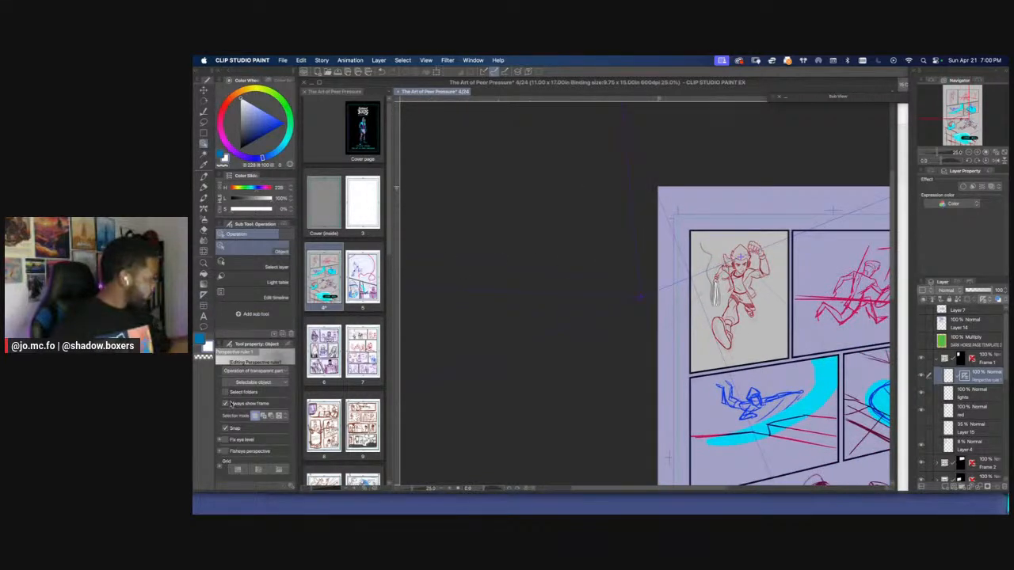
{"action": "key", "text": "super+plus"}
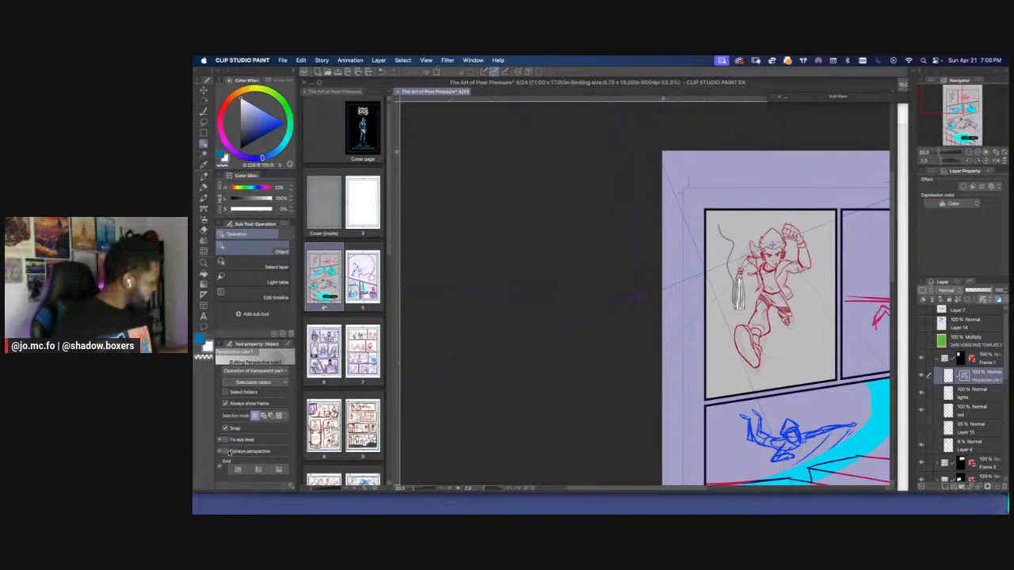
{"action": "left_click", "coordinate": [226, 452]}
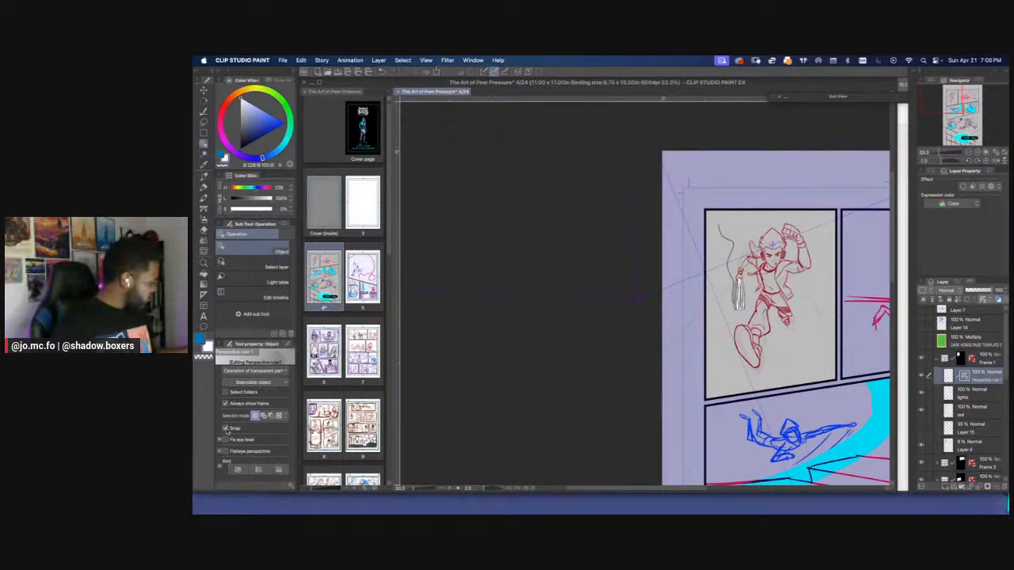
{"action": "left_click", "coordinate": [237, 470]}
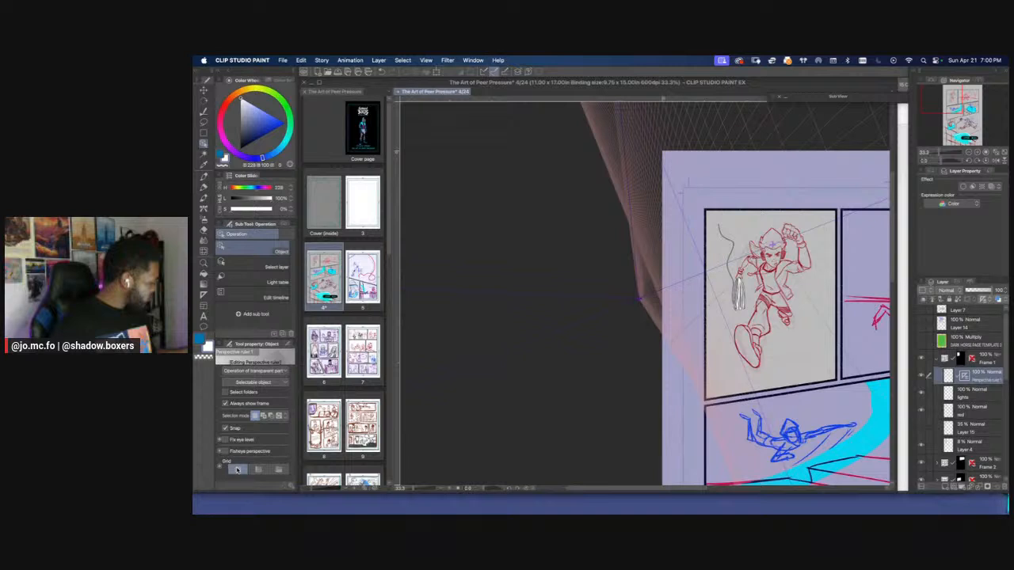
{"action": "left_click", "coordinate": [257, 471]}
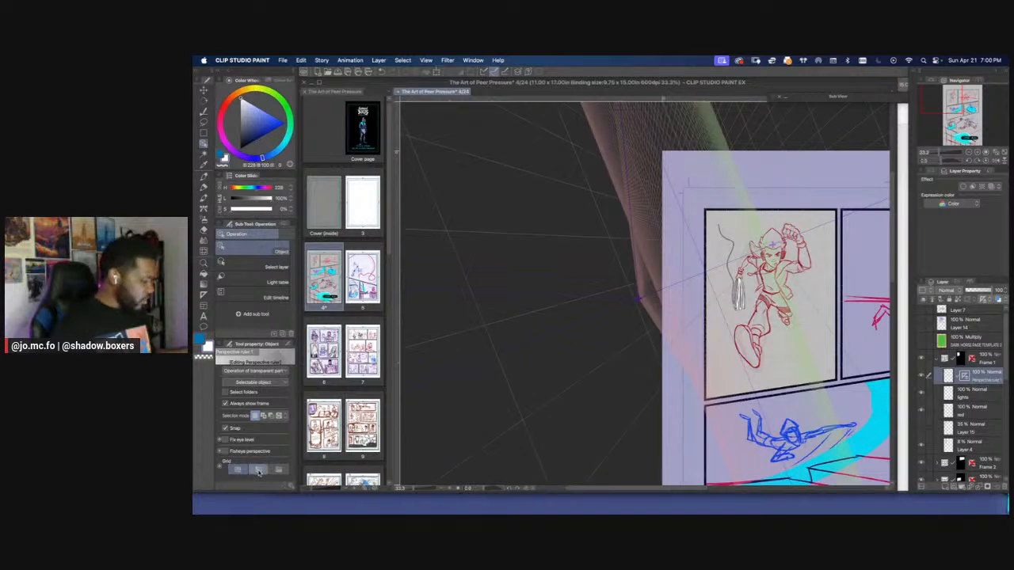
{"action": "left_click", "coordinate": [257, 471]}
{"action": "left_click", "coordinate": [236, 468]}
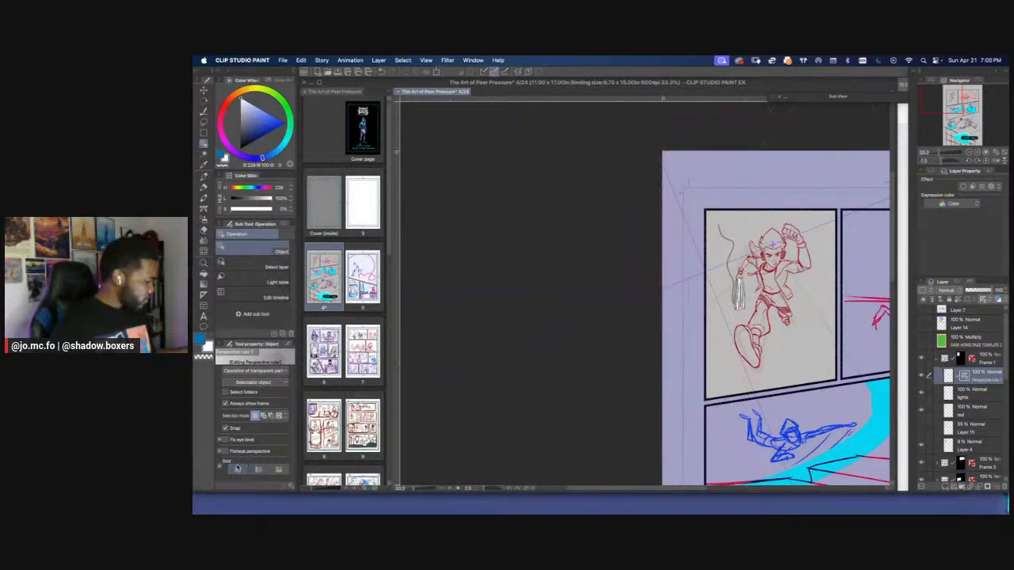
Delete the second vanishing point, beside the page's left edge, from the perspective ruler
{"action": "right_click", "coordinate": [638, 301]}
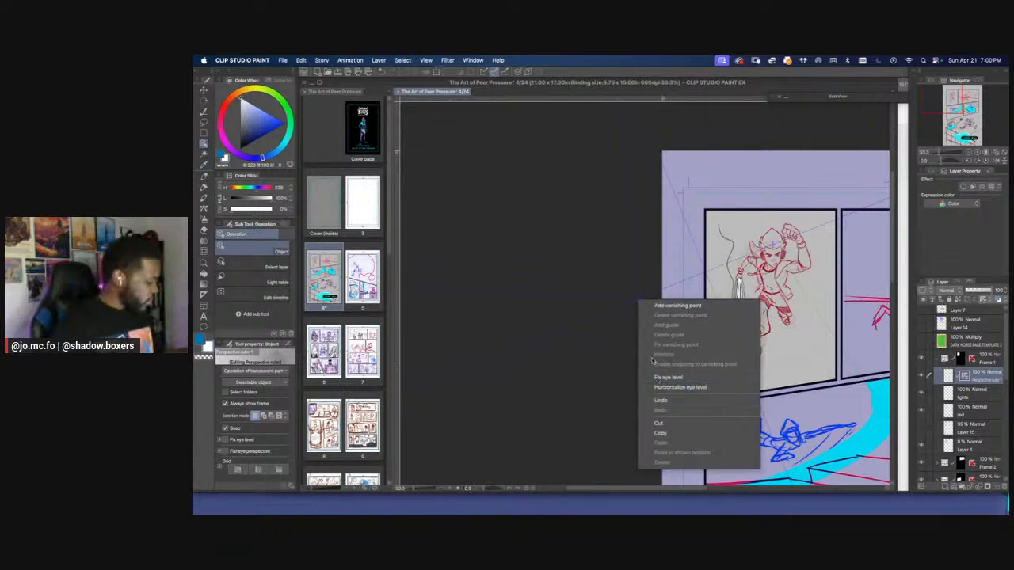
{"action": "left_click", "coordinate": [643, 305]}
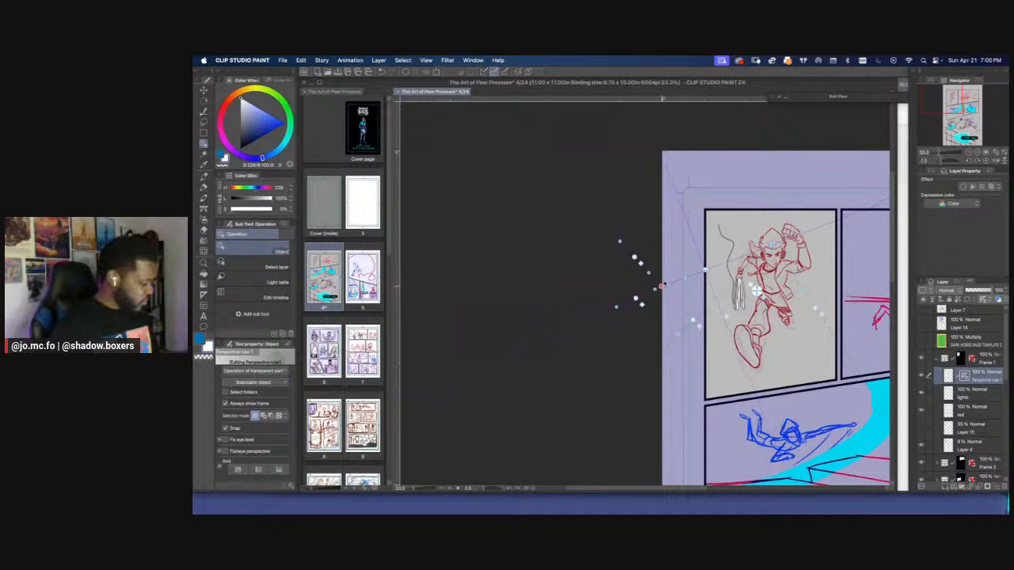
{"action": "right_click", "coordinate": [677, 282]}
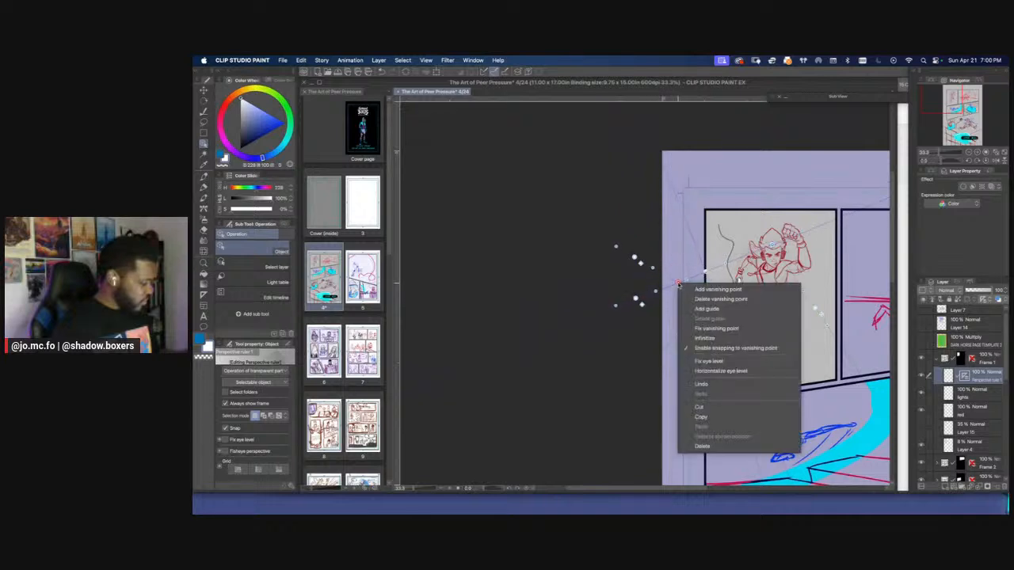
{"action": "left_click", "coordinate": [693, 299]}
Adjust the handles of the remaining one-point perspective ruler so its lines converge around the running figure's head
{"action": "right_click", "coordinate": [776, 247]}
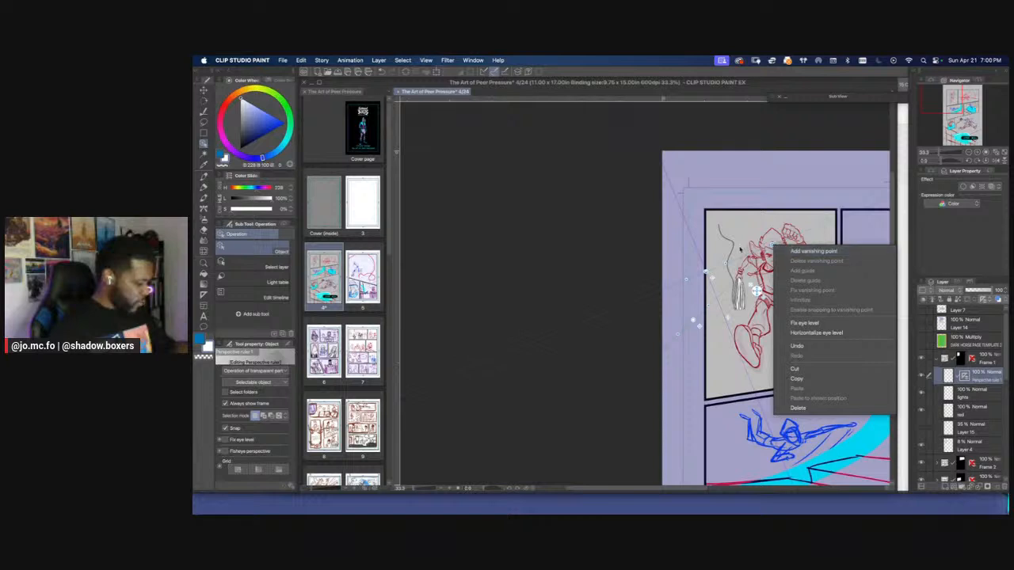
{"action": "left_click", "coordinate": [772, 245]}
{"action": "left_click_drag", "start_coordinate": [705, 271], "coordinate": [713, 267]}
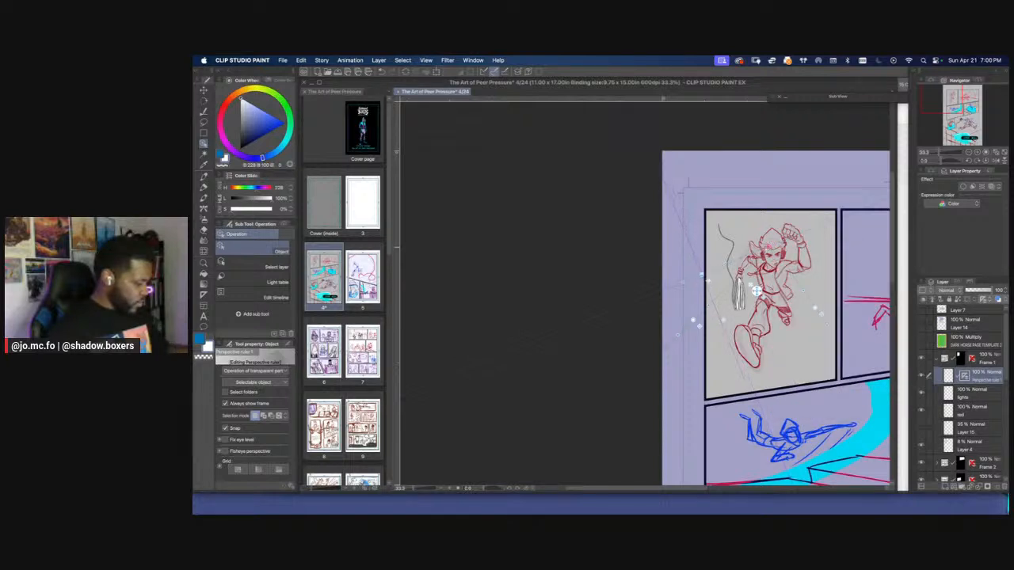
{"action": "right_click", "coordinate": [756, 240]}
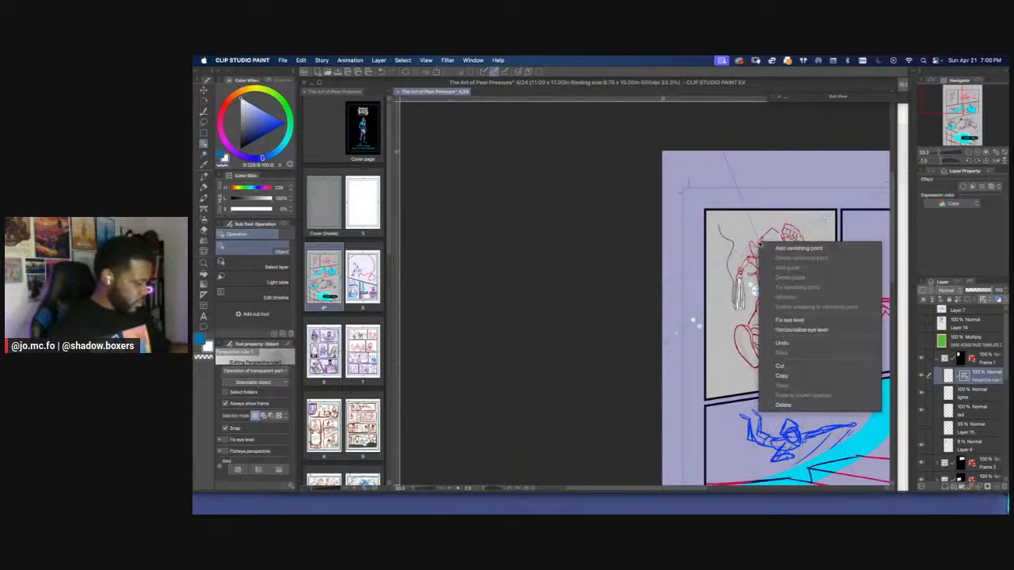
{"action": "key", "text": "Escape"}
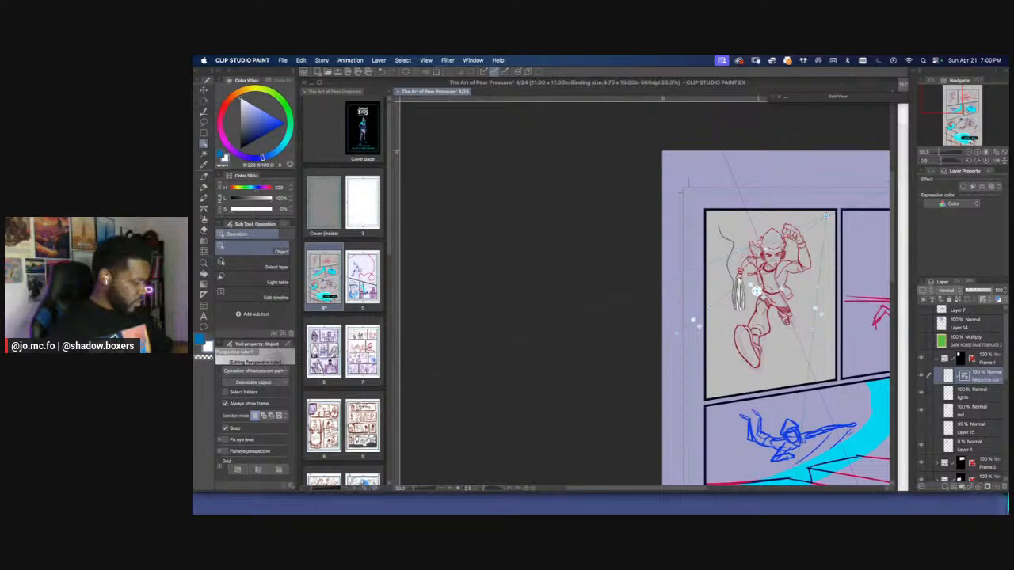
{"action": "scroll", "coordinate": [756, 238], "scroll_direction": "down", "scroll_amount": 3}
{"action": "scroll", "coordinate": [749, 248], "scroll_direction": "up", "scroll_amount": 2}
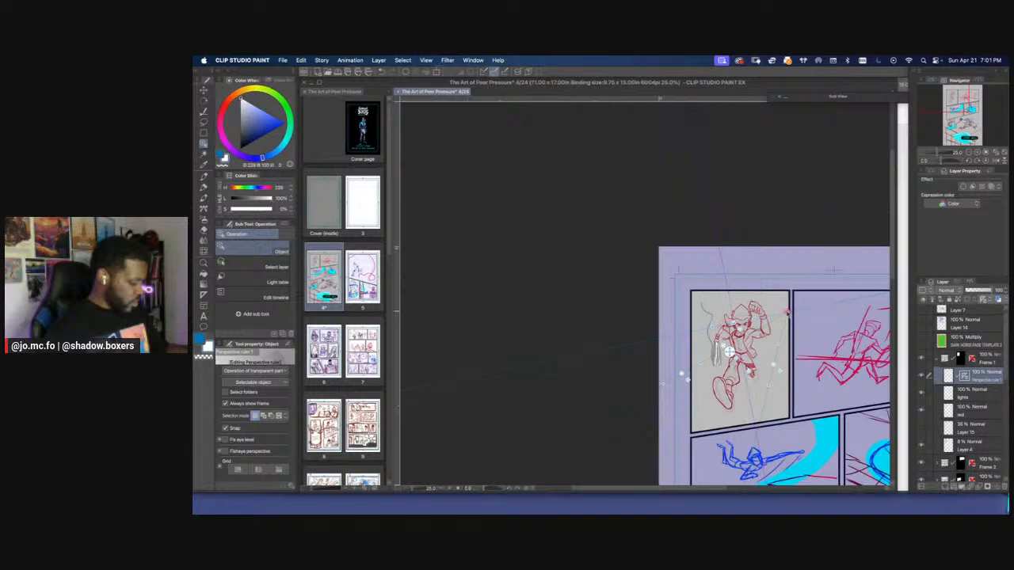
Reselect the perspective ruler layer and move the lower guide handle inward to beside the figure's front foot
{"action": "right_click", "coordinate": [787, 312]}
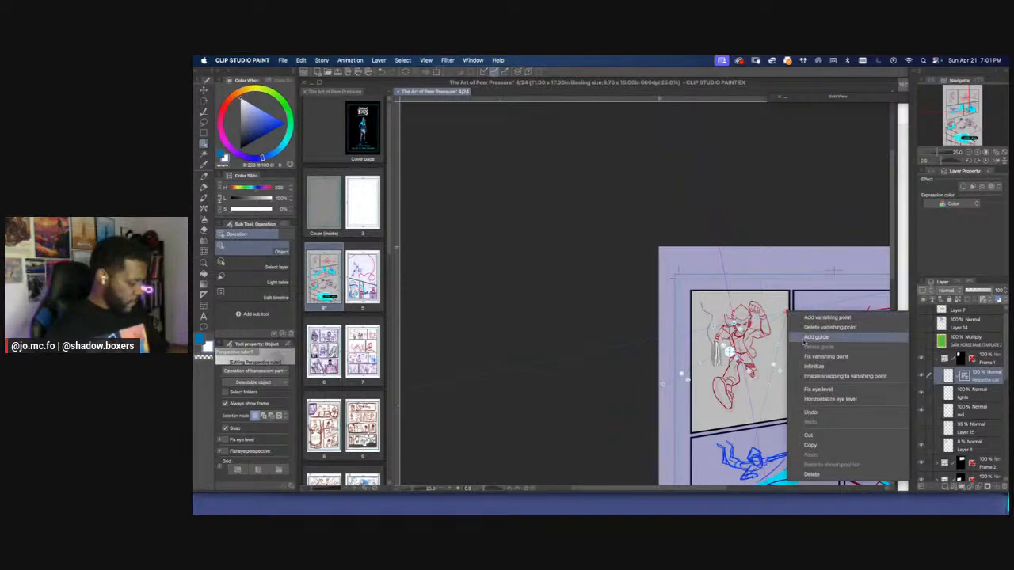
{"action": "left_click", "coordinate": [815, 338]}
{"action": "left_click", "coordinate": [812, 354]}
{"action": "left_click", "coordinate": [745, 306]}
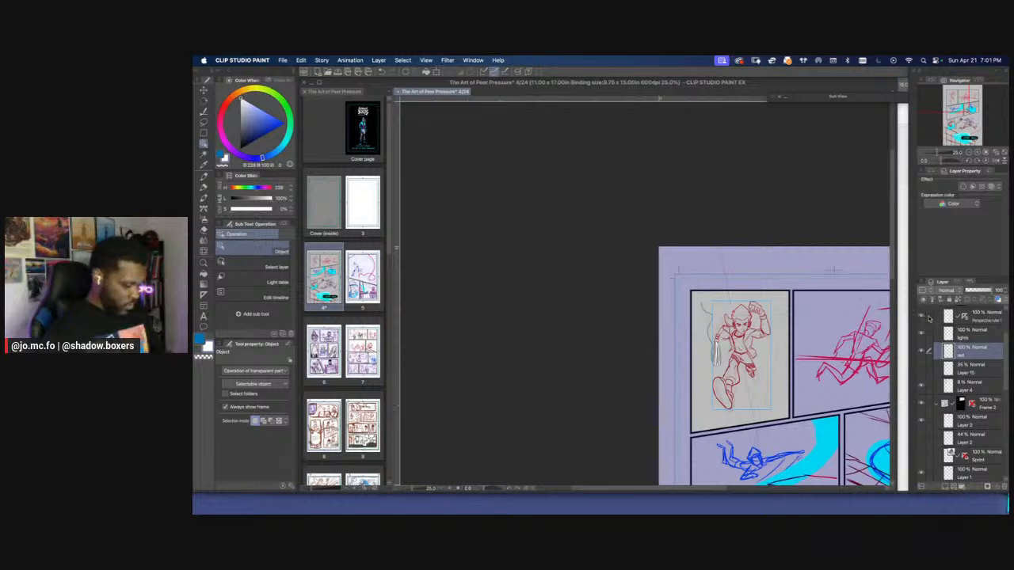
{"action": "left_click", "coordinate": [929, 317]}
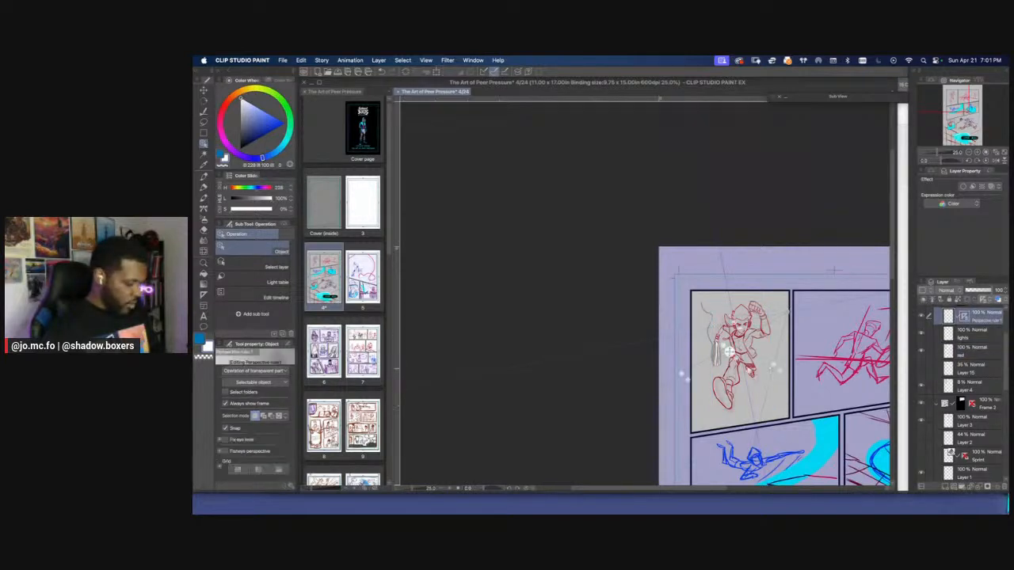
{"action": "right_click", "coordinate": [786, 312]}
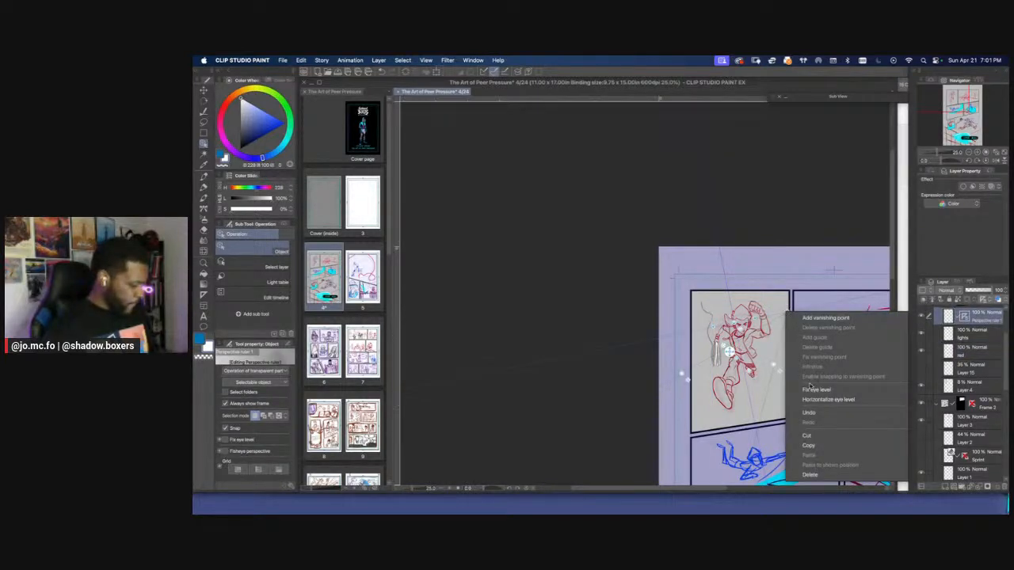
{"action": "left_click", "coordinate": [681, 375]}
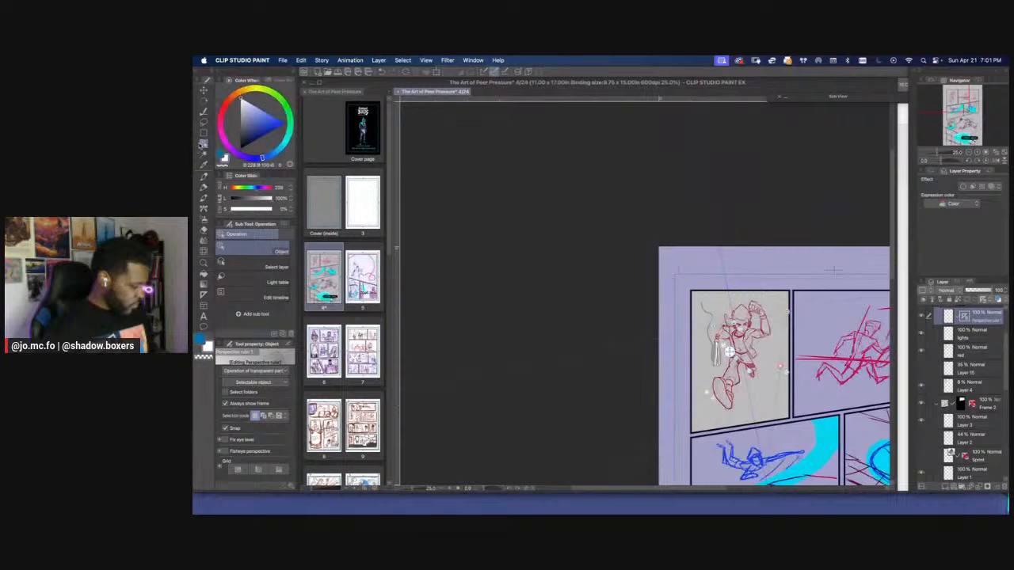
Show only the perspective ruler's ground-plane grid and level its eye level to horizontal
{"action": "left_click", "coordinate": [258, 472]}
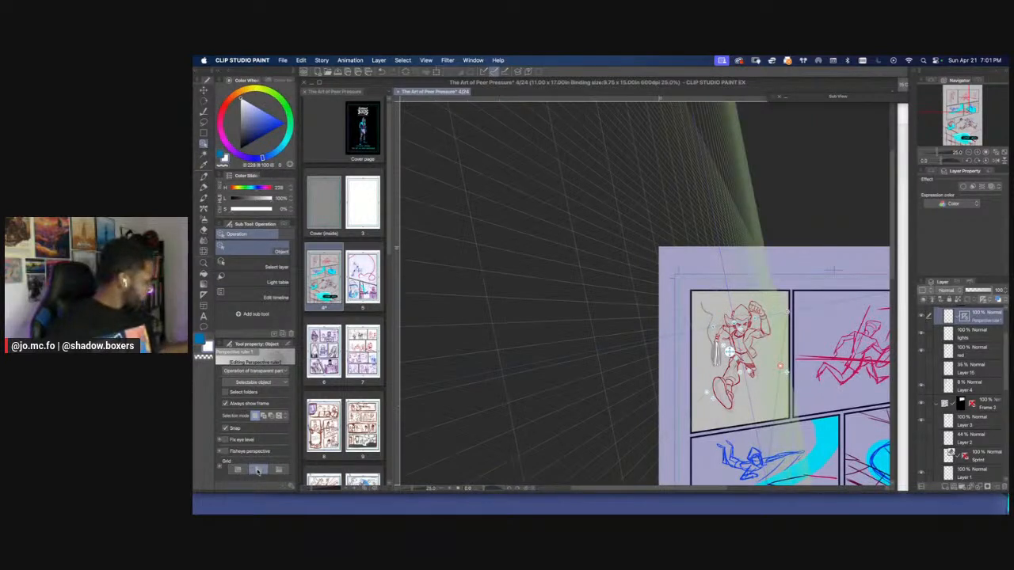
{"action": "left_click", "coordinate": [264, 473]}
{"action": "left_click", "coordinate": [278, 470]}
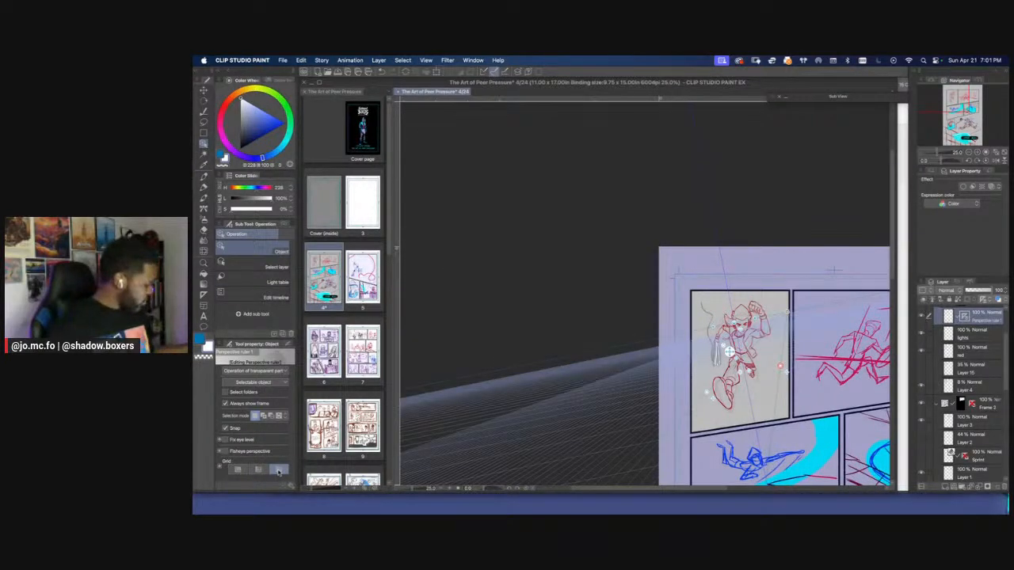
{"action": "scroll", "coordinate": [550, 369], "scroll_direction": "up", "scroll_amount": 2}
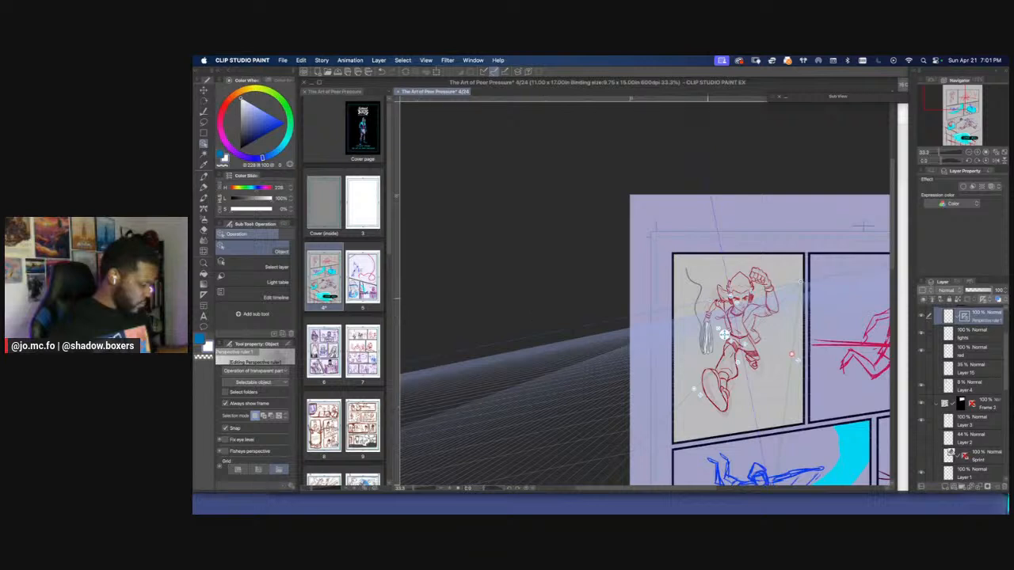
{"action": "left_click_drag", "start_coordinate": [707, 298], "coordinate": [706, 296]}
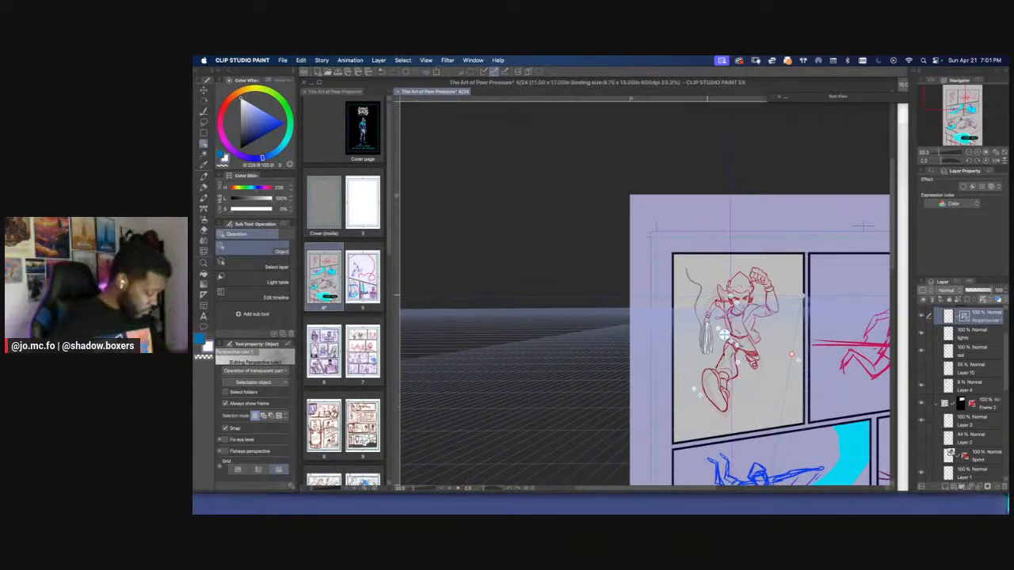
Expand the ruler's grid settings and move the vanishing point with its horizon to just left of the running figure's face
{"action": "left_click", "coordinate": [221, 468]}
{"action": "left_click_drag", "start_coordinate": [246, 472], "coordinate": [242, 473]}
{"action": "key", "text": "super+equal"}
{"action": "left_click_drag", "start_coordinate": [625, 343], "coordinate": [525, 239]}
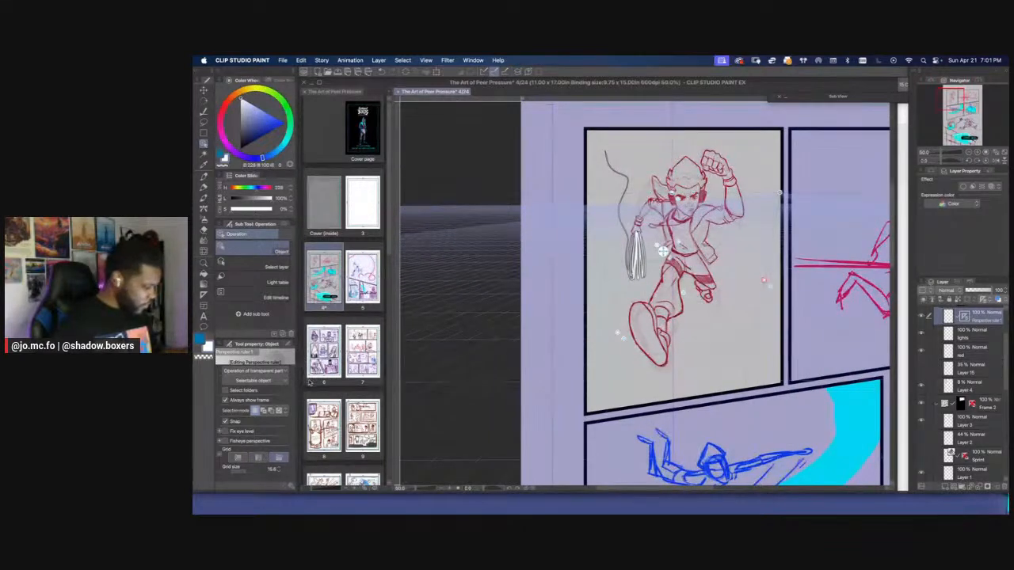
{"action": "left_click_drag", "start_coordinate": [672, 192], "coordinate": [656, 201]}
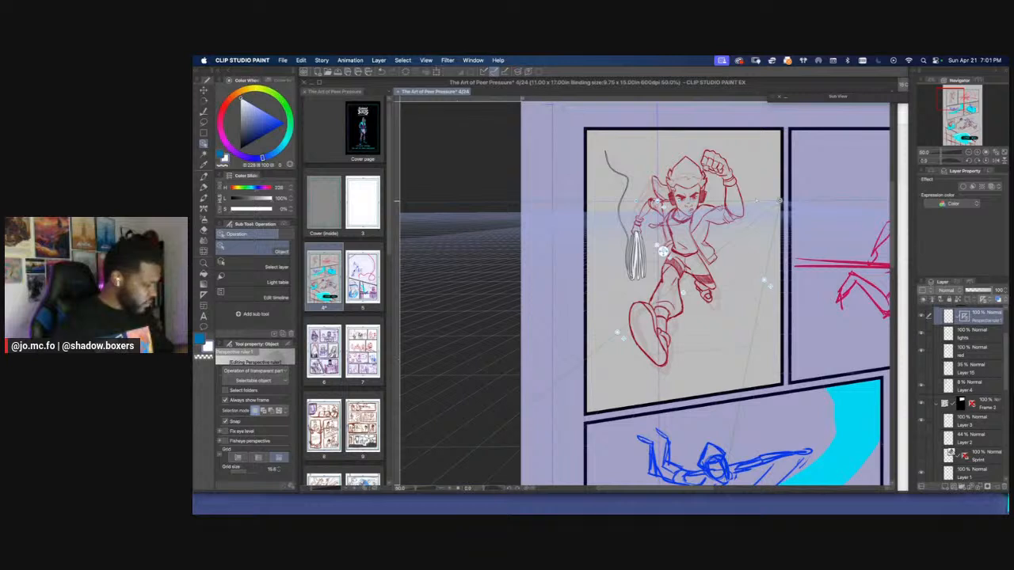
Try deleting a vanishing point from the perspective ruler at the first panel's right border, and undo the deletion
{"action": "right_click", "coordinate": [779, 201]}
{"action": "left_click", "coordinate": [793, 214]}
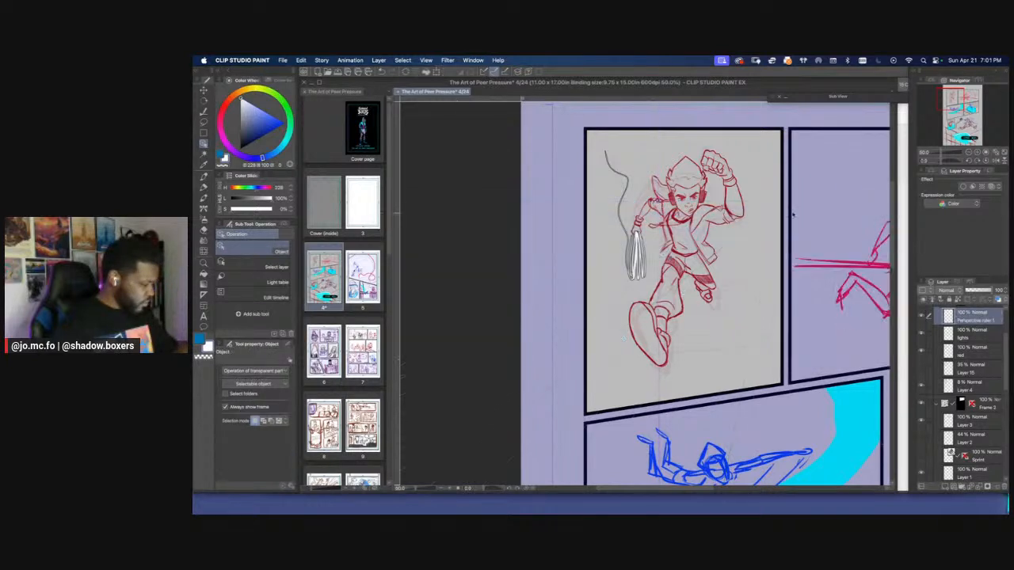
{"action": "key", "text": "super+z"}
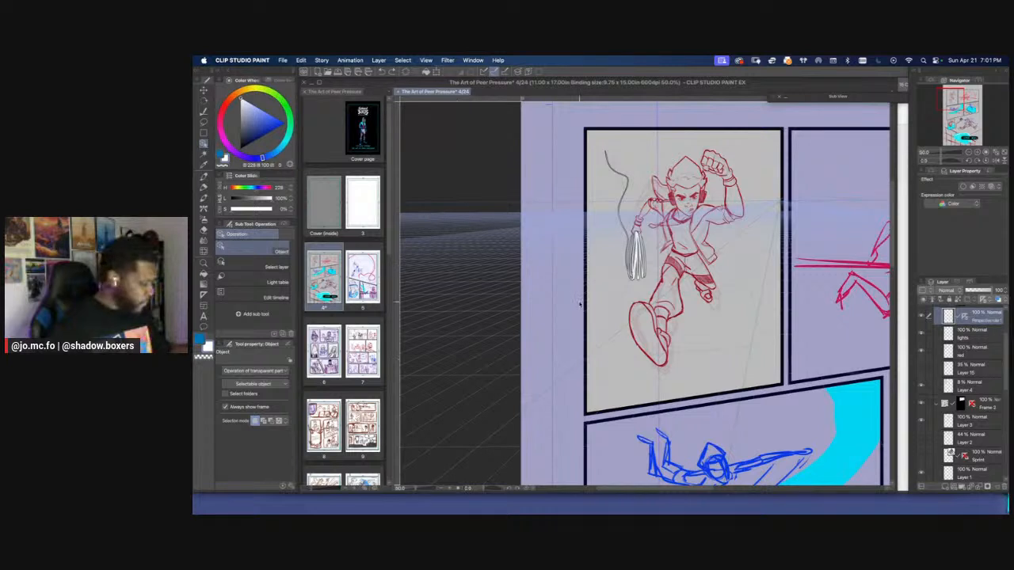
Add a new layer directly above Layer 4 in the first panel's folder and name it BG
{"action": "left_click_drag", "start_coordinate": [582, 303], "coordinate": [518, 306]}
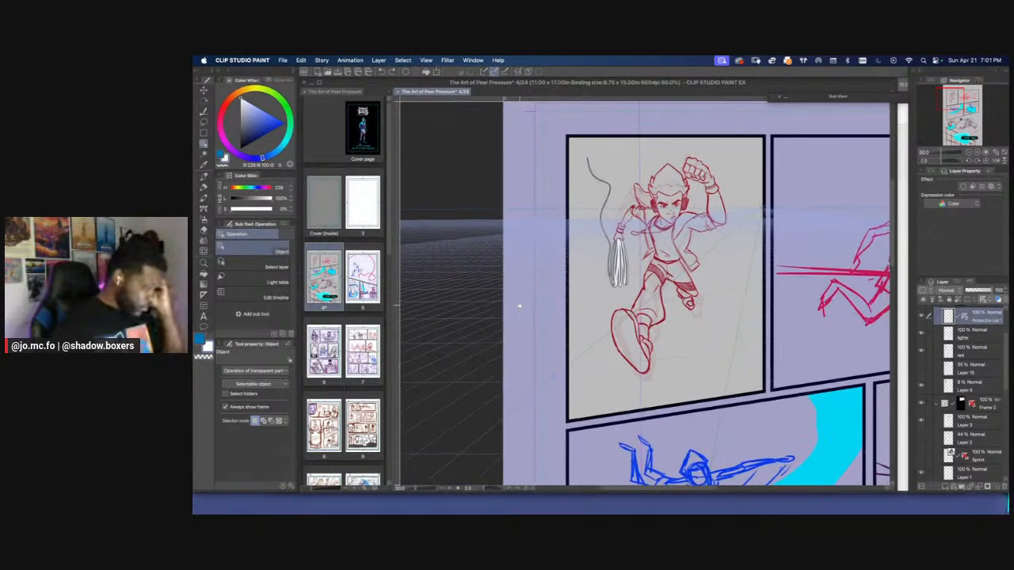
{"action": "left_click", "coordinate": [960, 387]}
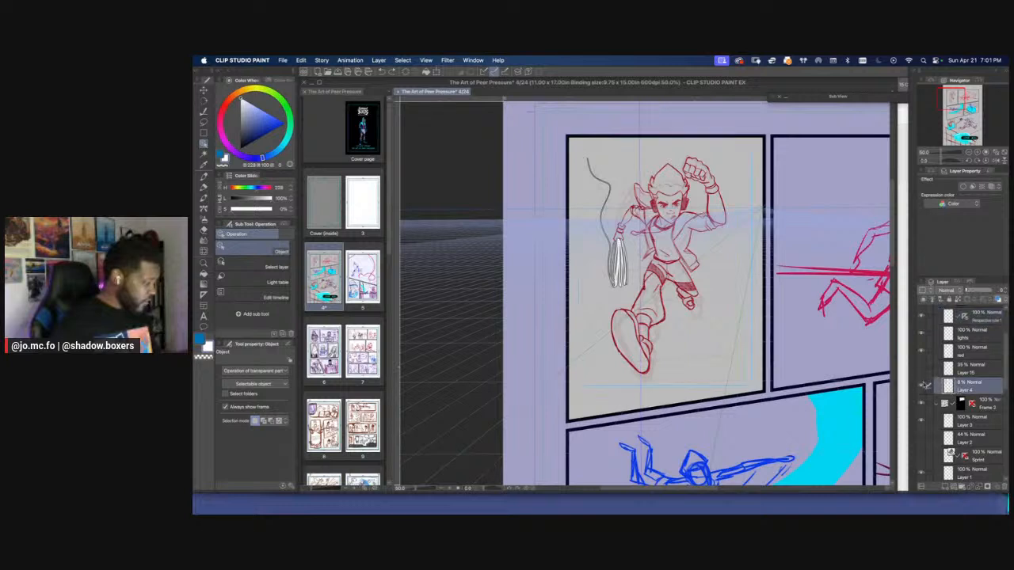
{"action": "left_click", "coordinate": [922, 386]}
{"action": "left_click", "coordinate": [922, 386]}
{"action": "left_click", "coordinate": [963, 373]}
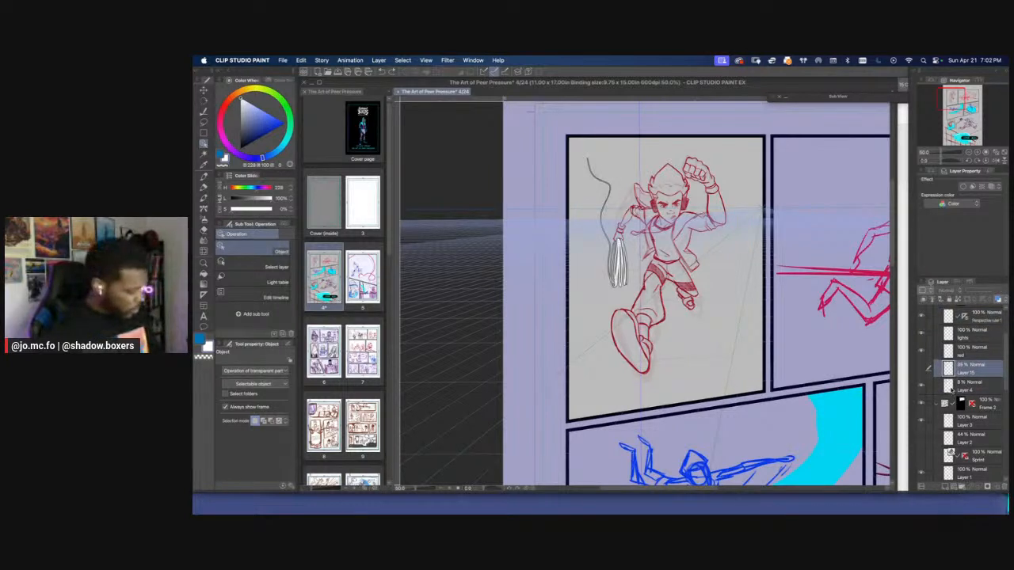
{"action": "left_click", "coordinate": [951, 390]}
{"action": "left_click", "coordinate": [945, 487]}
{"action": "double_click", "coordinate": [967, 391]}
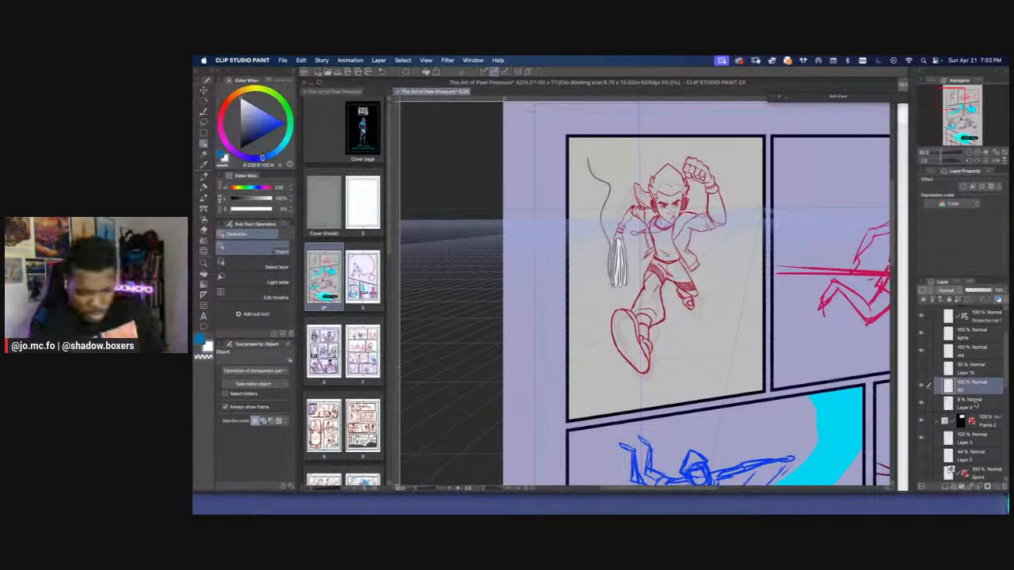
Move the perspective ruler from the Perspective ruler 1 layer onto the BG layer
{"action": "key", "text": "p"}
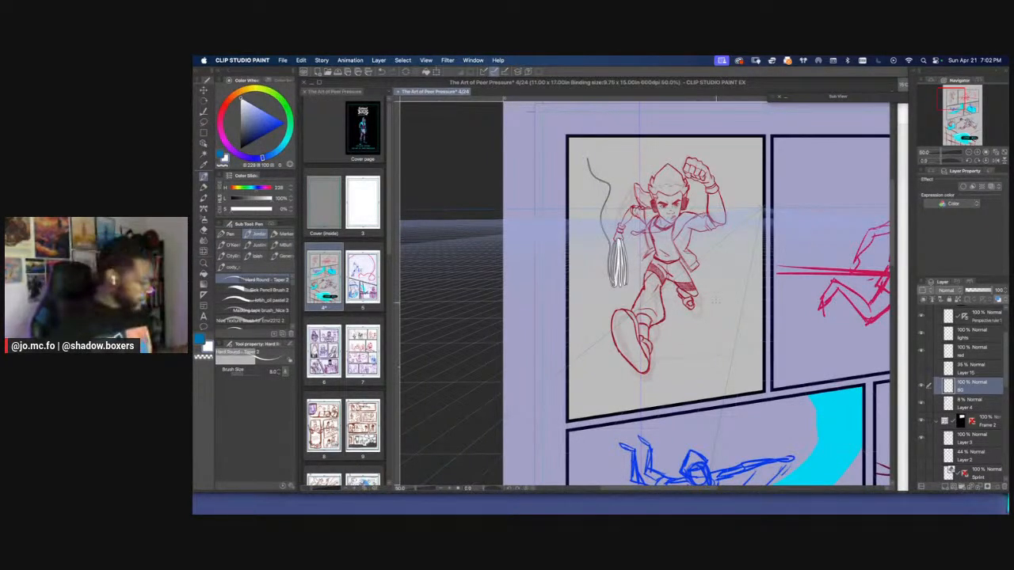
{"action": "scroll", "coordinate": [1002, 339], "scroll_direction": "up", "scroll_amount": 2}
{"action": "left_click", "coordinate": [966, 337]}
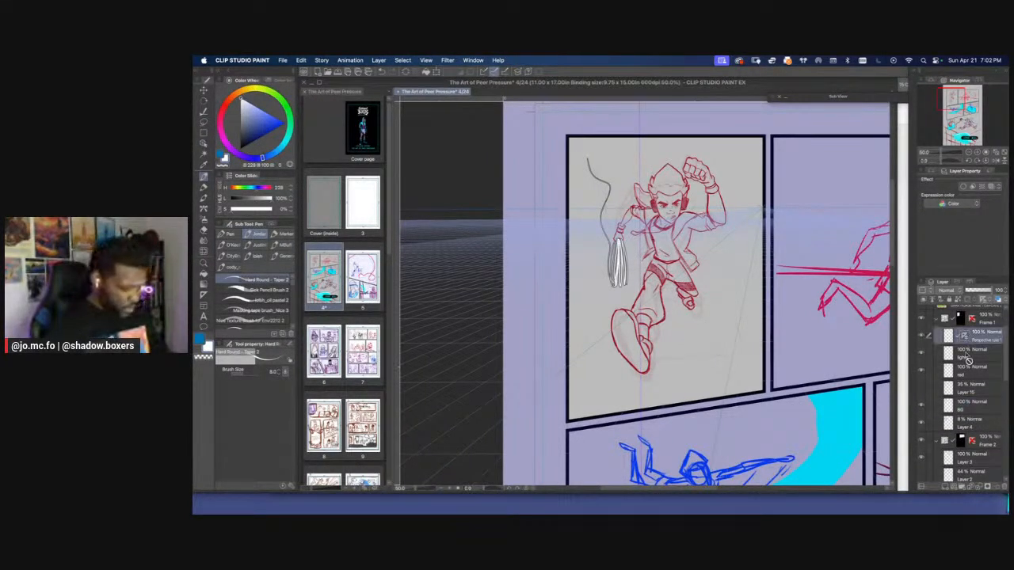
{"action": "left_click", "coordinate": [962, 406]}
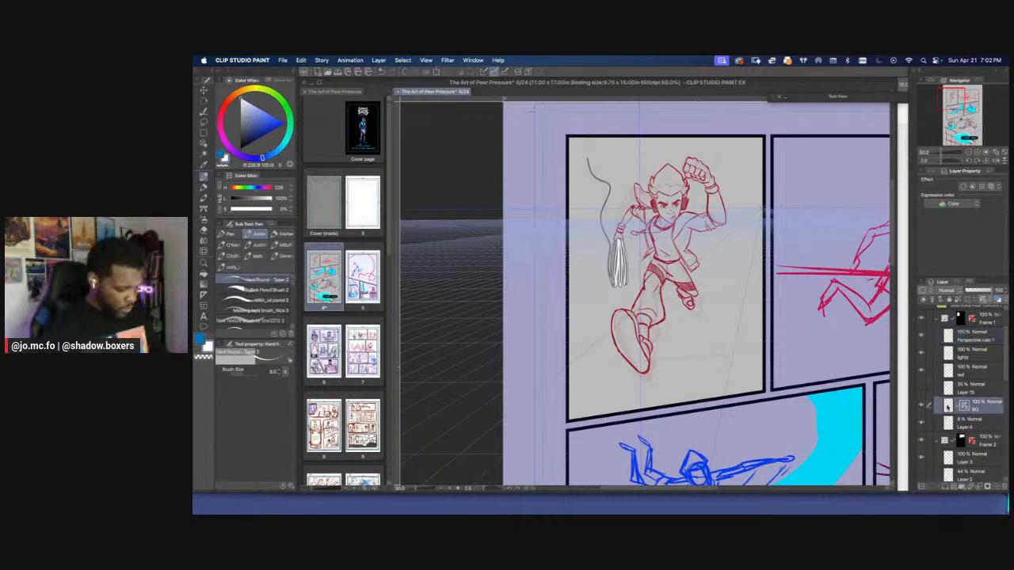
Try vertical white Marker pen strokes near the figure's rear foot on the BG layer, and undo them
{"action": "key", "text": "p"}
{"action": "key", "text": "["}
{"action": "left_click_drag", "start_coordinate": [704, 351], "coordinate": [704, 266]}
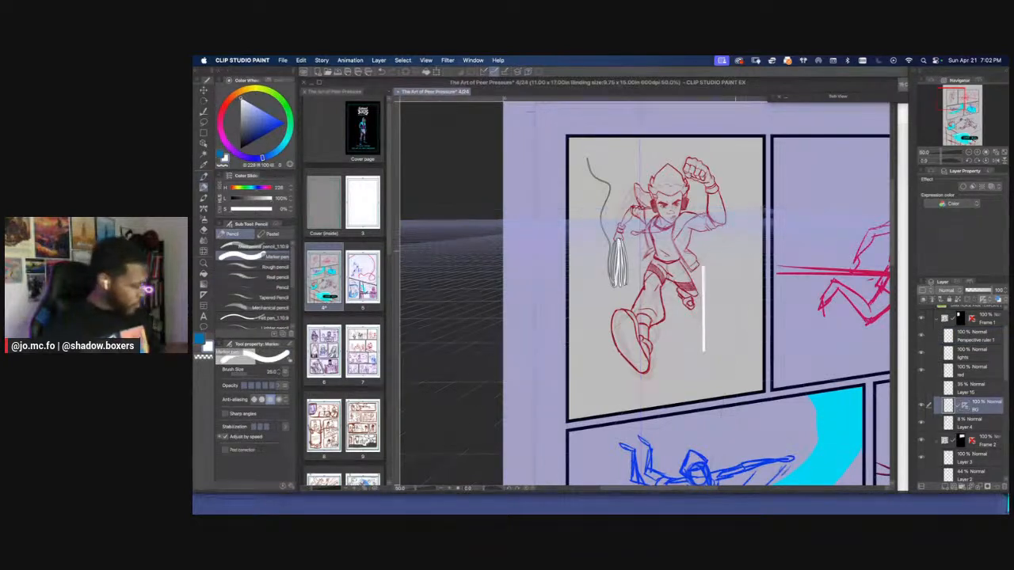
{"action": "key", "text": "super+z"}
{"action": "key", "text": "["}
{"action": "left_click_drag", "start_coordinate": [691, 349], "coordinate": [690, 302]}
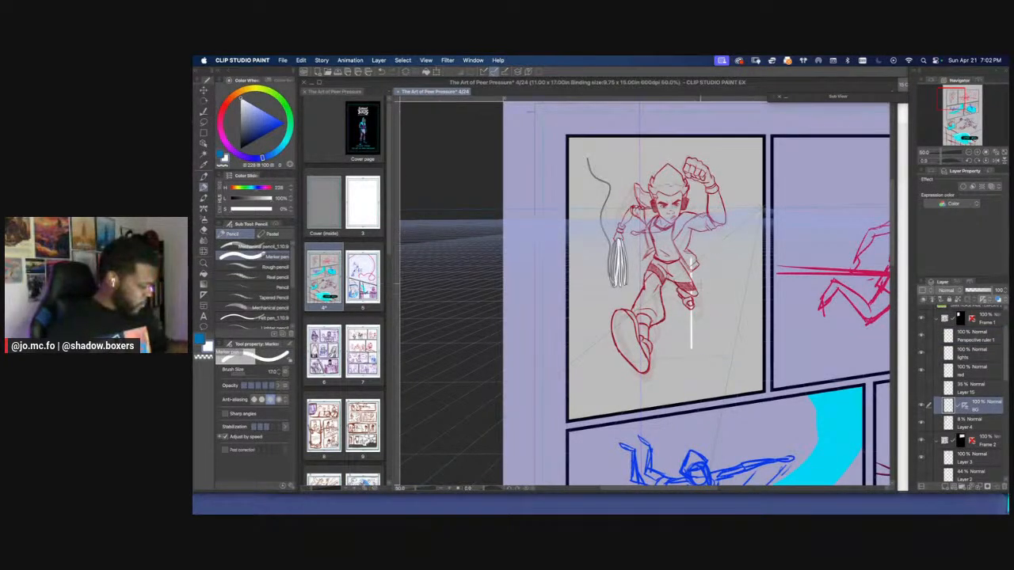
{"action": "key", "text": "super+z"}
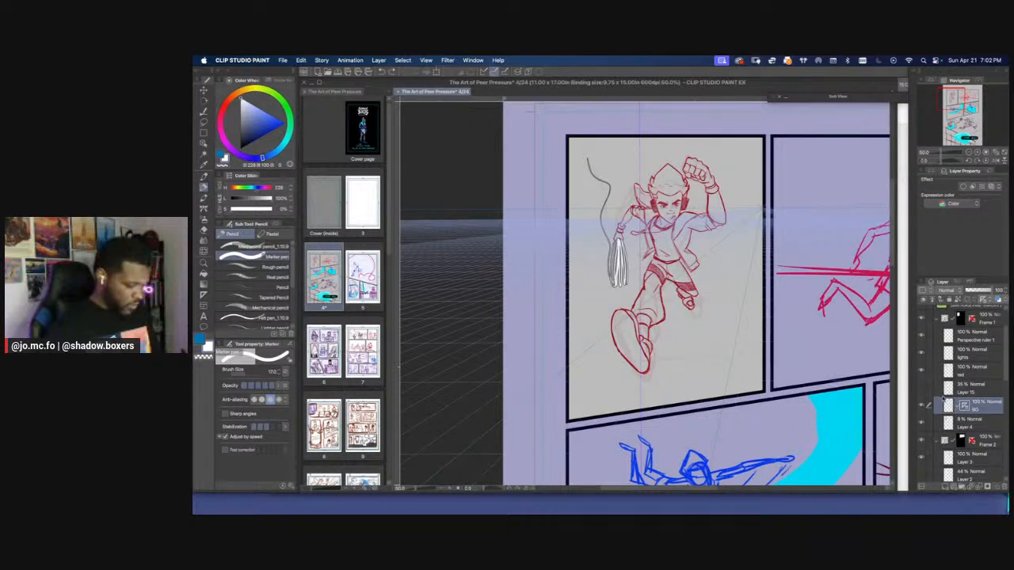
Switch to the blue drawing colour, reduce the Marker pen's brush size to 8, and try a vertical stroke below the figure's rear foot
{"action": "left_click", "coordinate": [200, 338]}
{"action": "key", "text": "["}
{"action": "key", "text": "["}
{"action": "key", "text": "["}
{"action": "key", "text": "["}
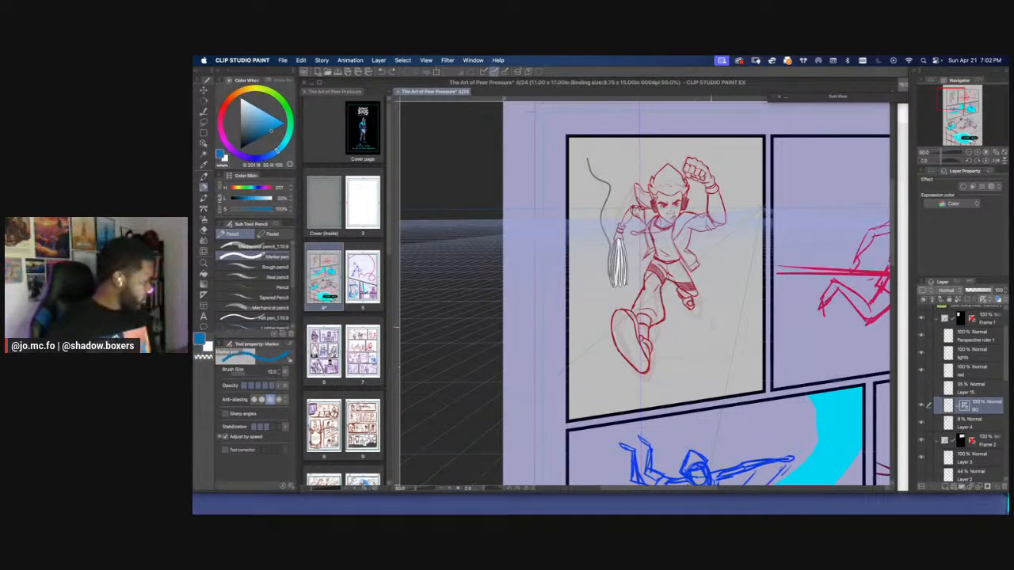
{"action": "left_click_drag", "start_coordinate": [699, 351], "coordinate": [699, 279]}
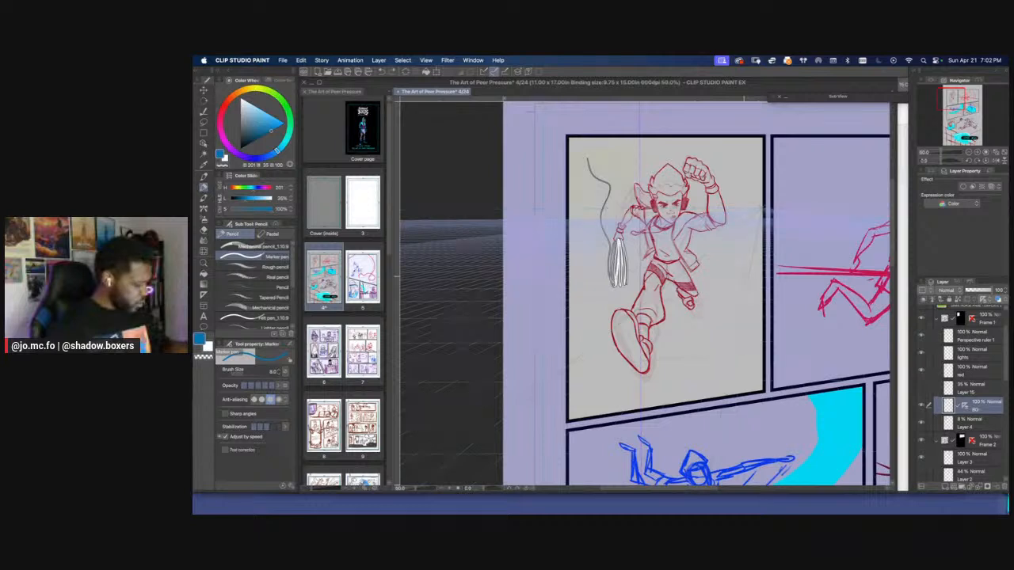
Try moving the ruler back to the Perspective ruler 1 layer and adding a vanishing point with the Perspective ruler tool, and undo these changes
{"action": "left_click", "coordinate": [205, 145]}
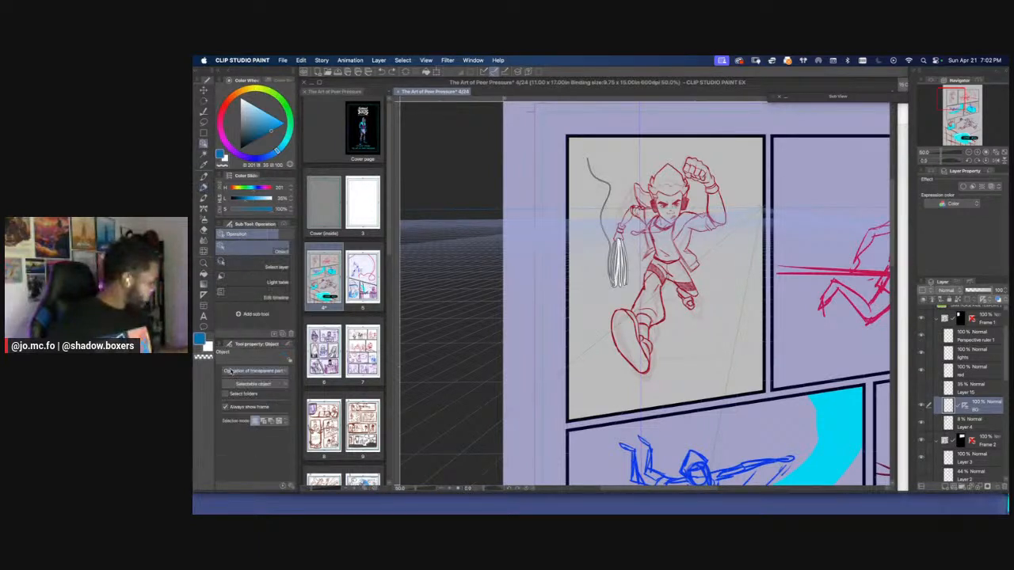
{"action": "left_click", "coordinate": [205, 295]}
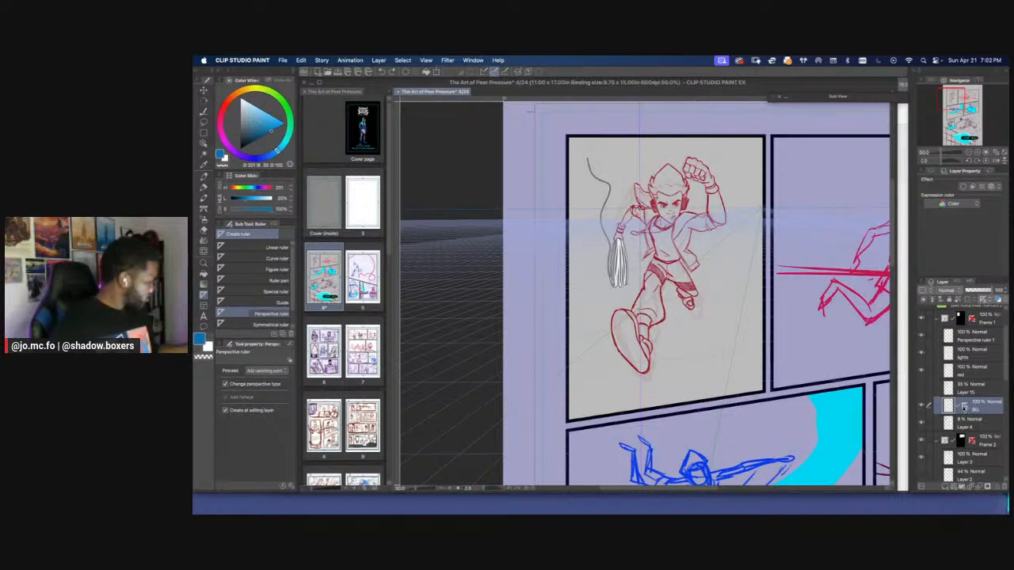
{"action": "left_click_drag", "start_coordinate": [964, 406], "coordinate": [970, 338]}
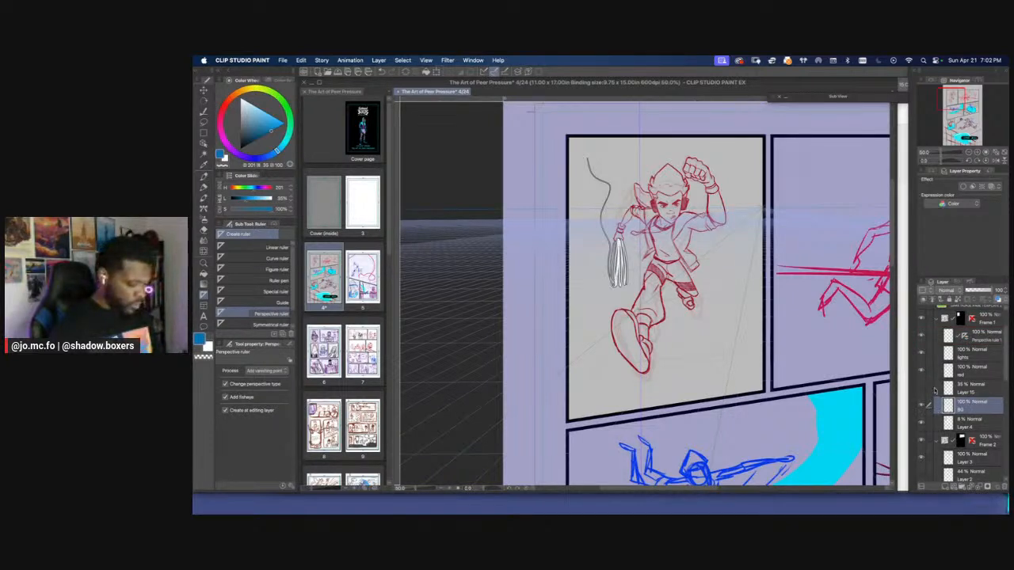
{"action": "left_click", "coordinate": [973, 341]}
{"action": "left_click_drag", "start_coordinate": [733, 249], "coordinate": [702, 296]}
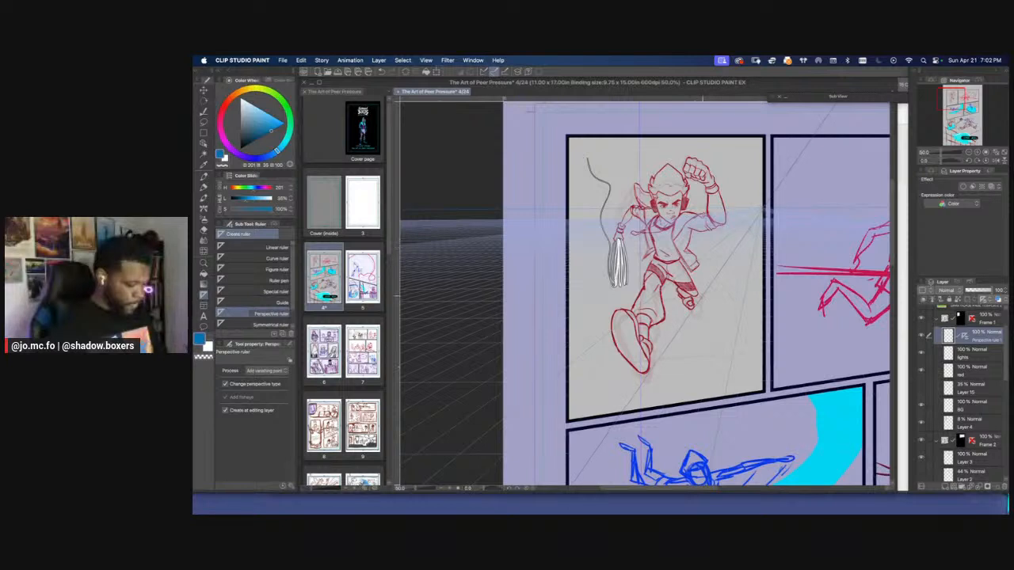
{"action": "left_click_drag", "start_coordinate": [742, 260], "coordinate": [727, 298]}
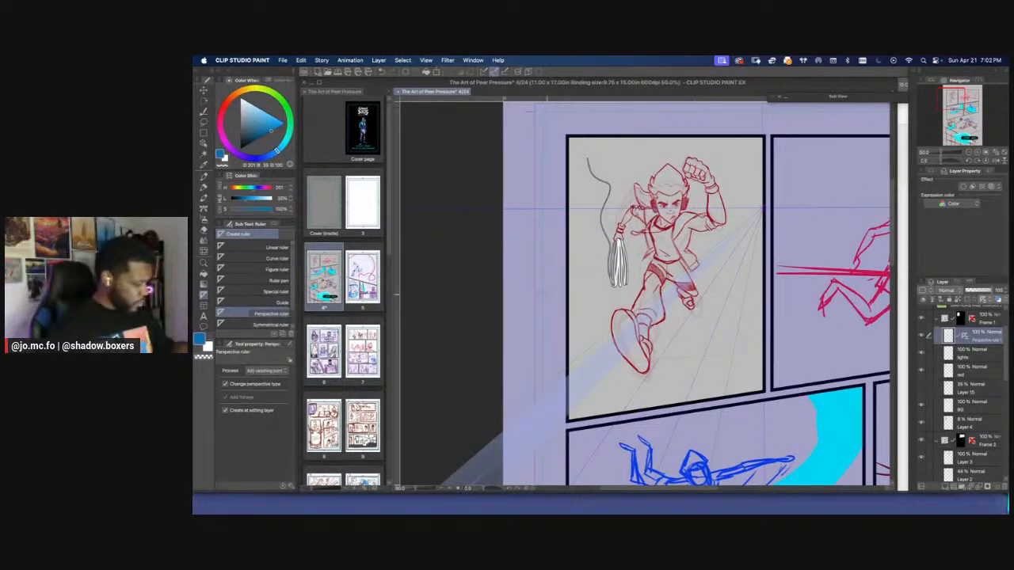
{"action": "key", "text": "super+z"}
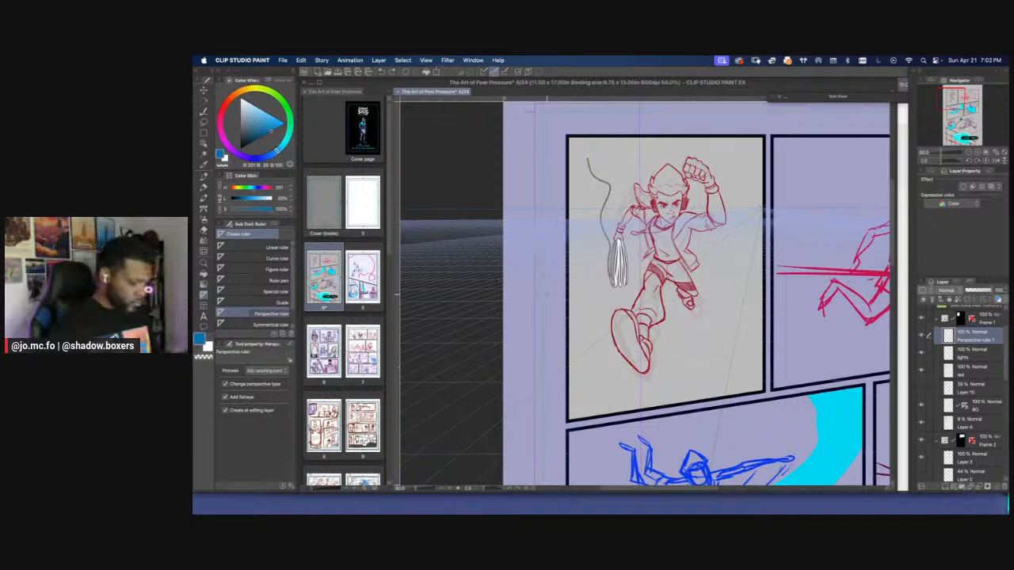
Examine the BG layer's ruler options and the perspective ruler's snap, eye level, grid and selectable object settings
{"action": "left_click", "coordinate": [963, 406]}
{"action": "right_click", "coordinate": [961, 409]}
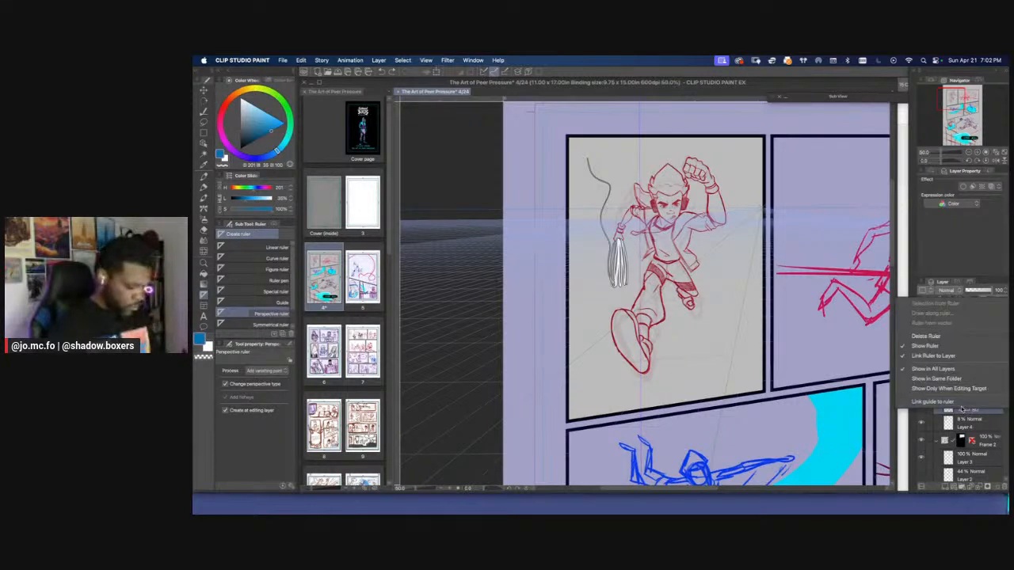
{"action": "left_click", "coordinate": [975, 415]}
{"action": "left_click", "coordinate": [948, 408]}
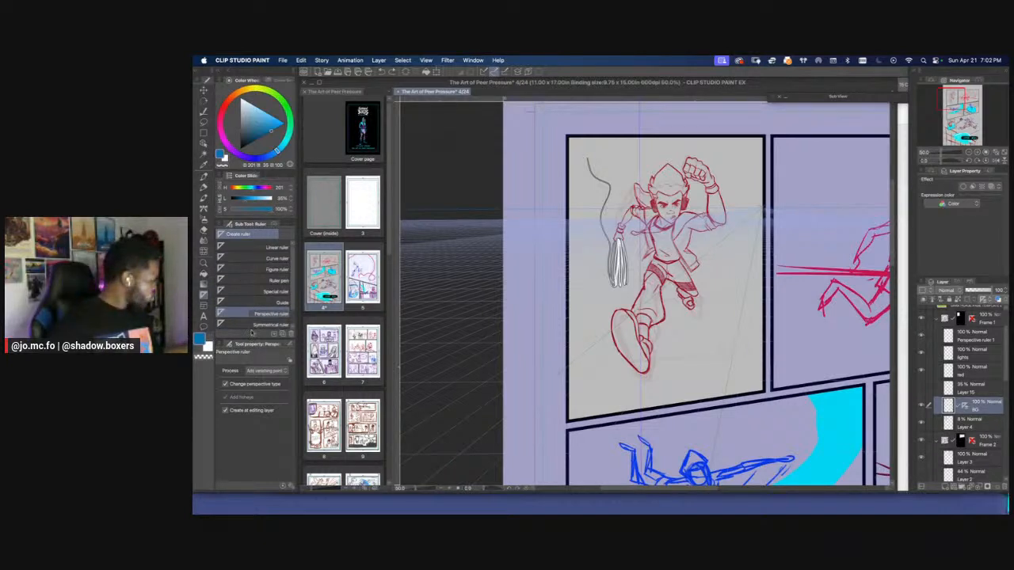
{"action": "left_click", "coordinate": [203, 145]}
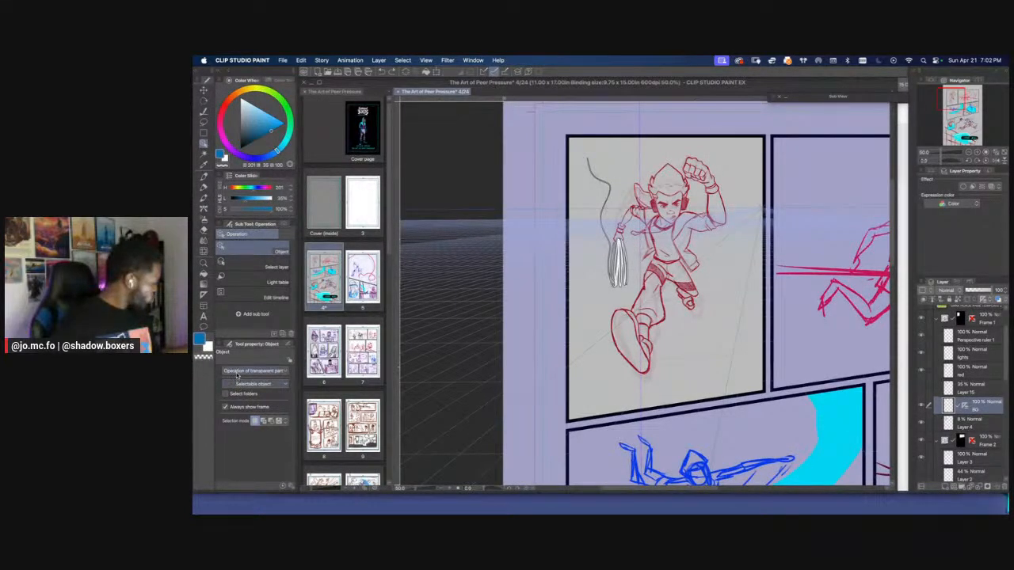
{"action": "left_click", "coordinate": [963, 405]}
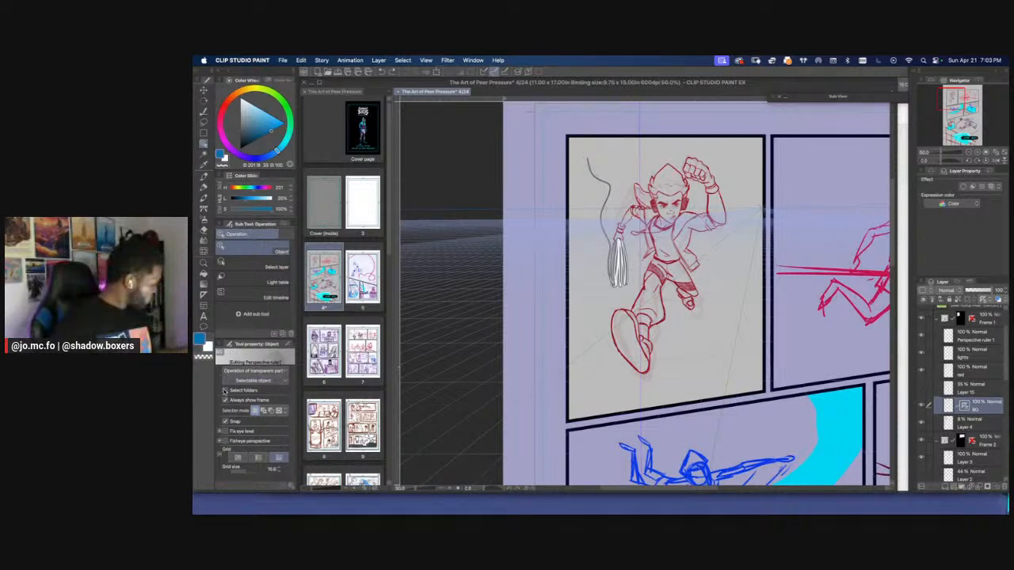
{"action": "left_click", "coordinate": [203, 295]}
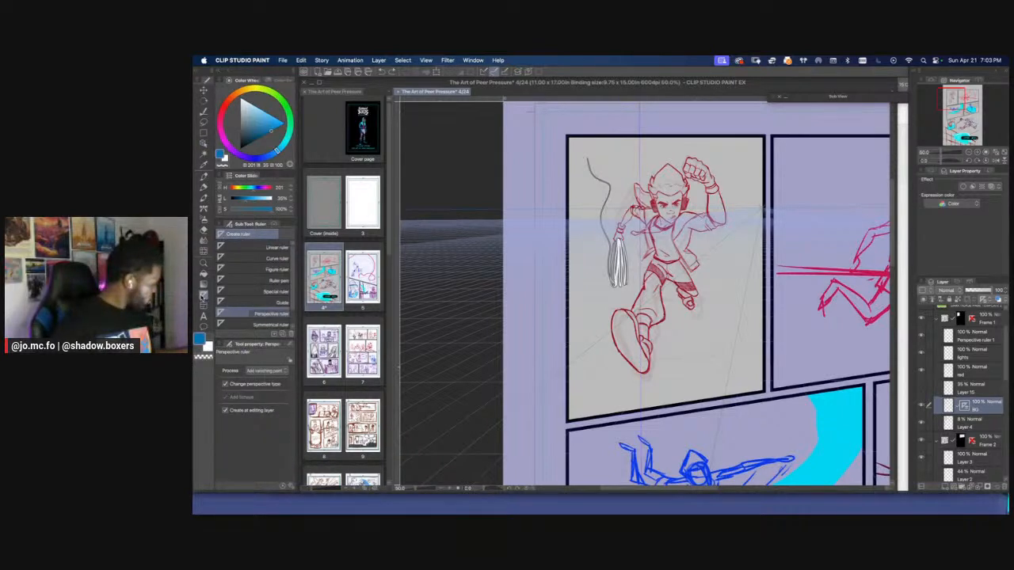
{"action": "left_click", "coordinate": [203, 145]}
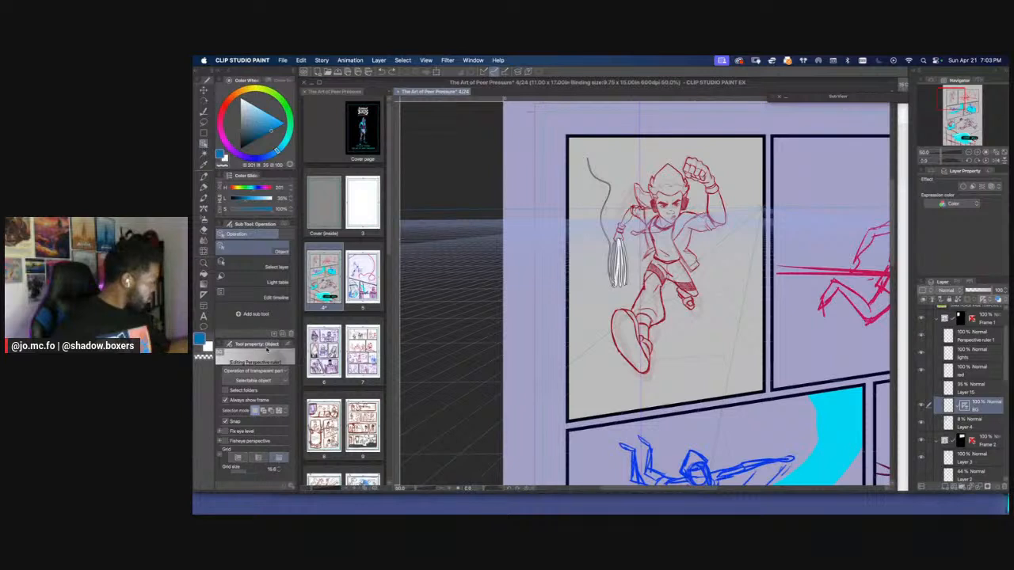
{"action": "left_click", "coordinate": [257, 381]}
{"action": "left_click", "coordinate": [256, 384]}
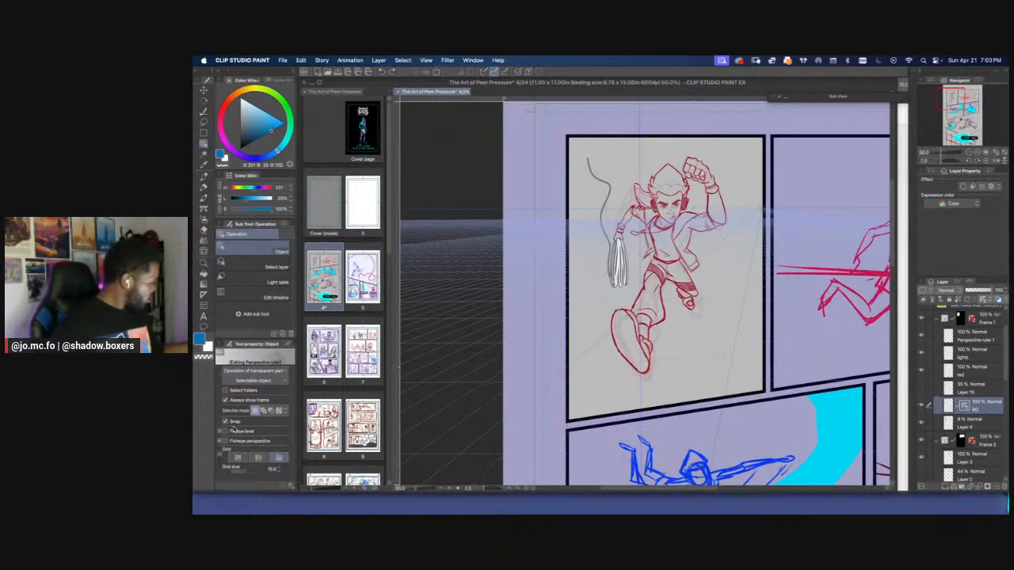
Set the Hard Round - Taper pen's brush size to 7, try a vertical stroke beside the running figure, and undo it
{"action": "key", "text": "p"}
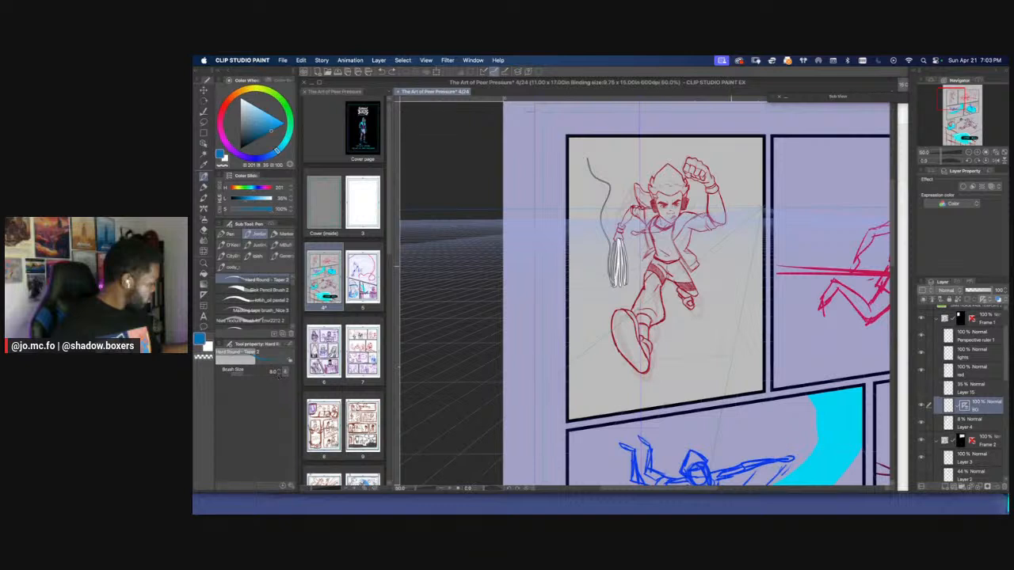
{"action": "left_click", "coordinate": [279, 374]}
{"action": "left_click_drag", "start_coordinate": [735, 266], "coordinate": [734, 303]}
{"action": "key", "text": "super+z"}
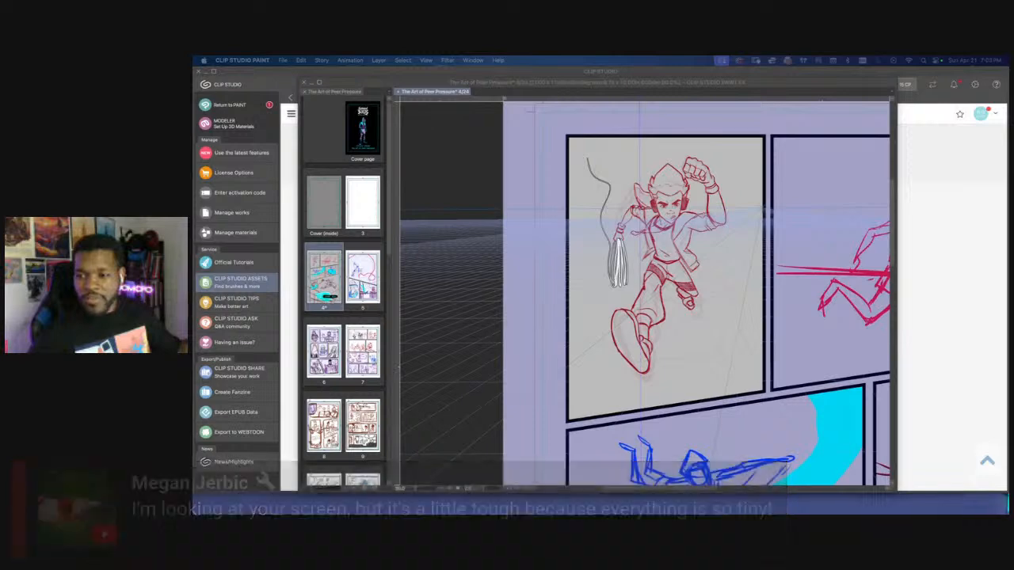
Return to the page, collapse the Frame 1 layer folder, and save the file
{"action": "left_click", "coordinate": [559, 249]}
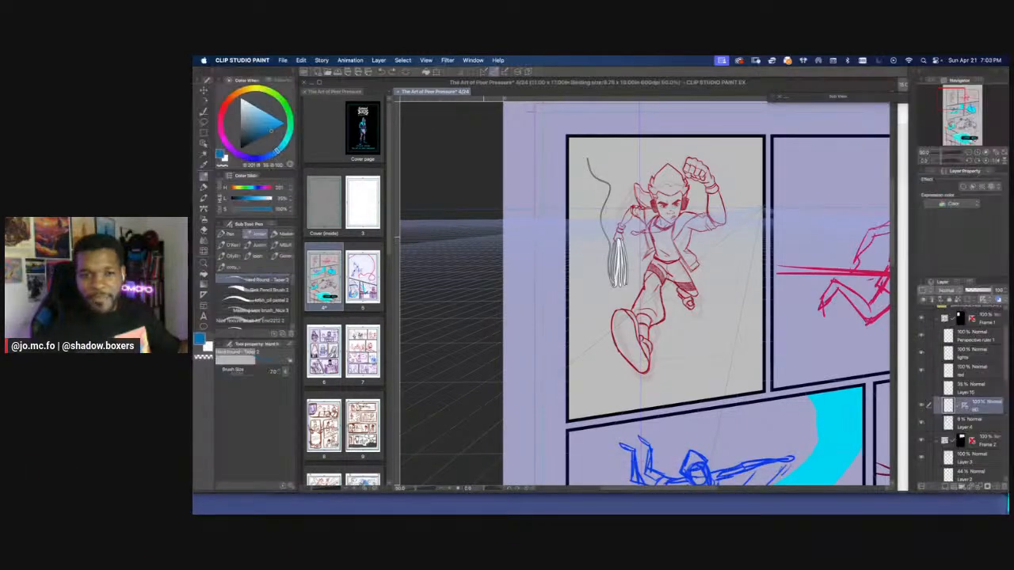
{"action": "scroll", "coordinate": [507, 301], "scroll_direction": "down", "scroll_amount": 1}
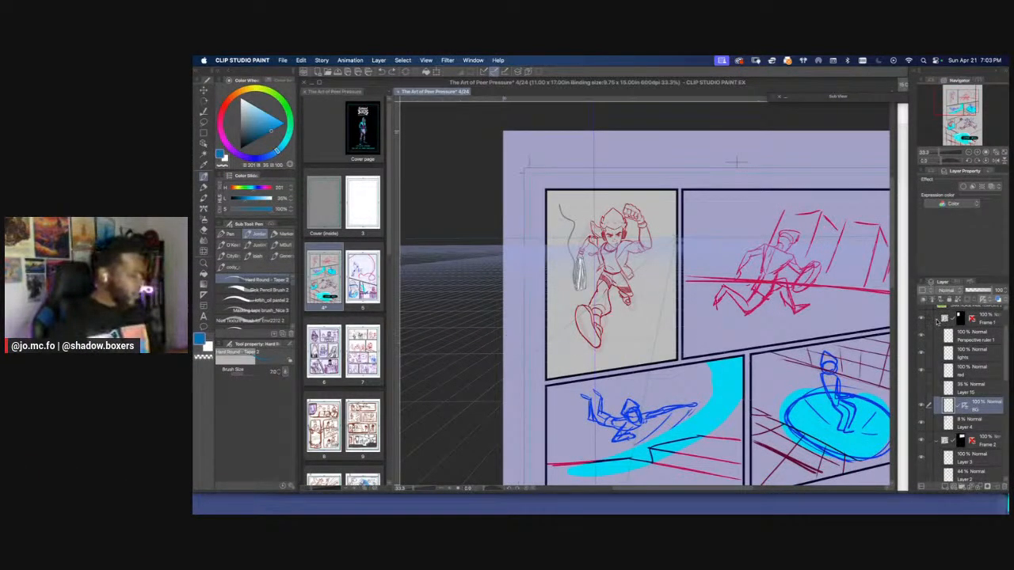
{"action": "left_click", "coordinate": [937, 318]}
{"action": "key", "text": "super+s"}
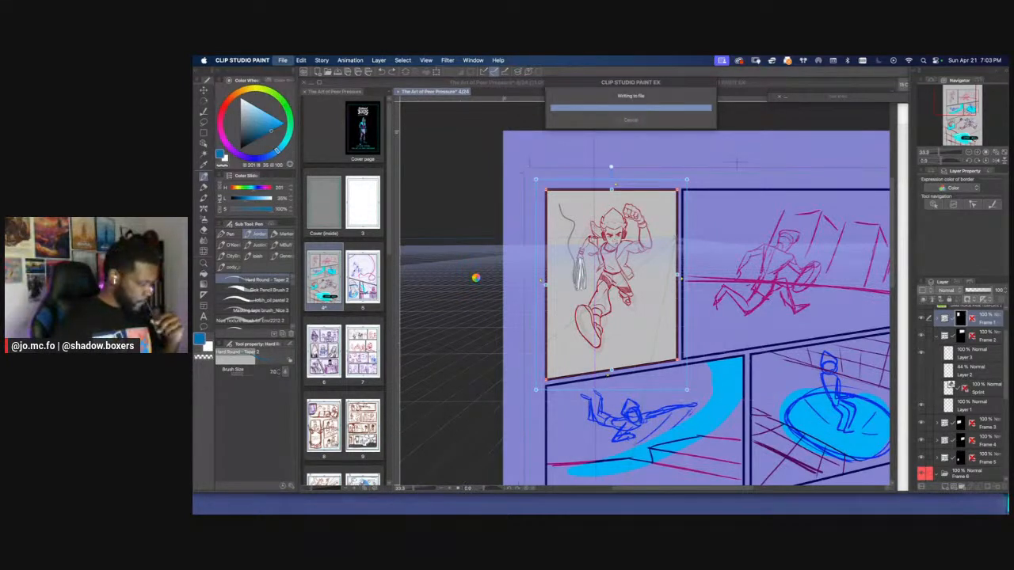
Bring the second panel into close view and select its Frame 2 folder
{"action": "key", "text": "super+minus"}
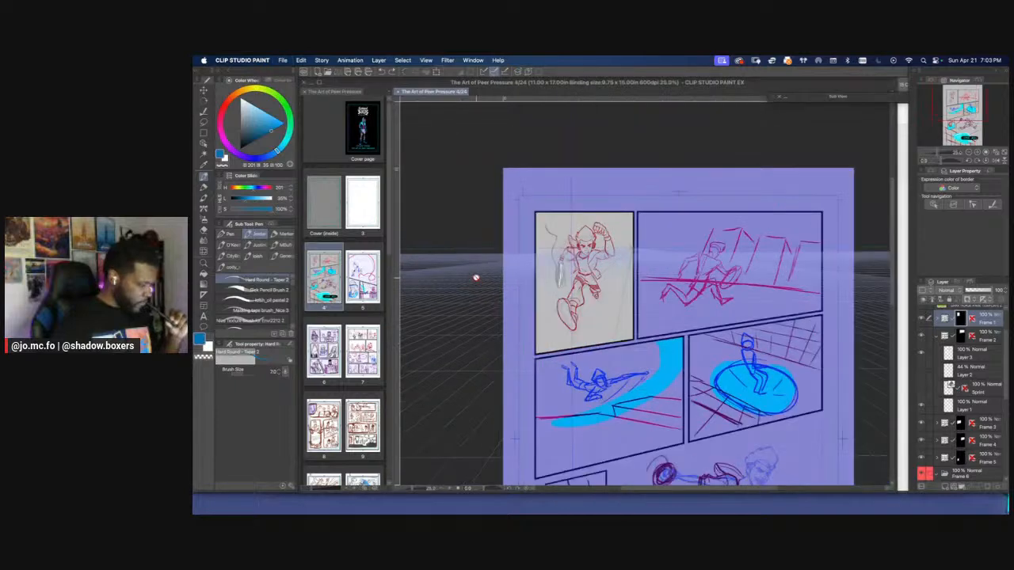
{"action": "scroll", "coordinate": [487, 261], "scroll_direction": "down", "scroll_amount": 5}
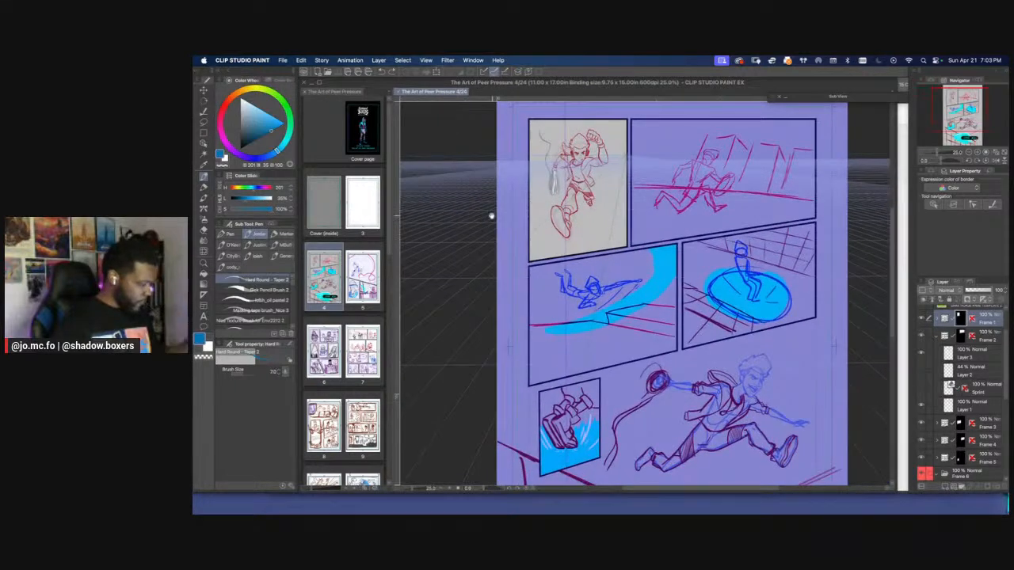
{"action": "left_click_drag", "start_coordinate": [492, 217], "coordinate": [487, 297]}
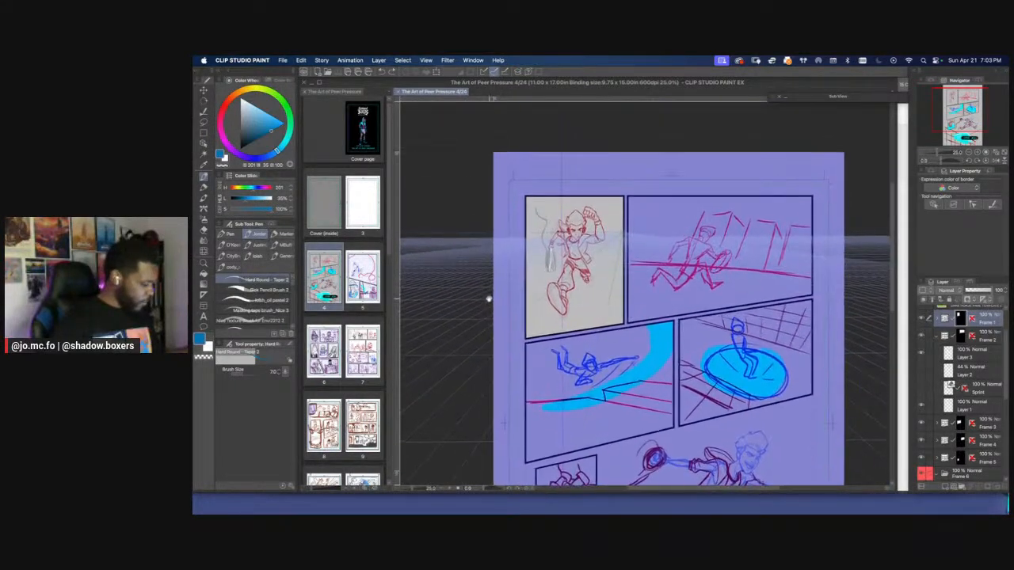
{"action": "key", "text": "super+plus"}
{"action": "left_click_drag", "start_coordinate": [549, 275], "coordinate": [493, 318]}
{"action": "key", "text": "super+plus"}
{"action": "left_click_drag", "start_coordinate": [555, 300], "coordinate": [493, 292]}
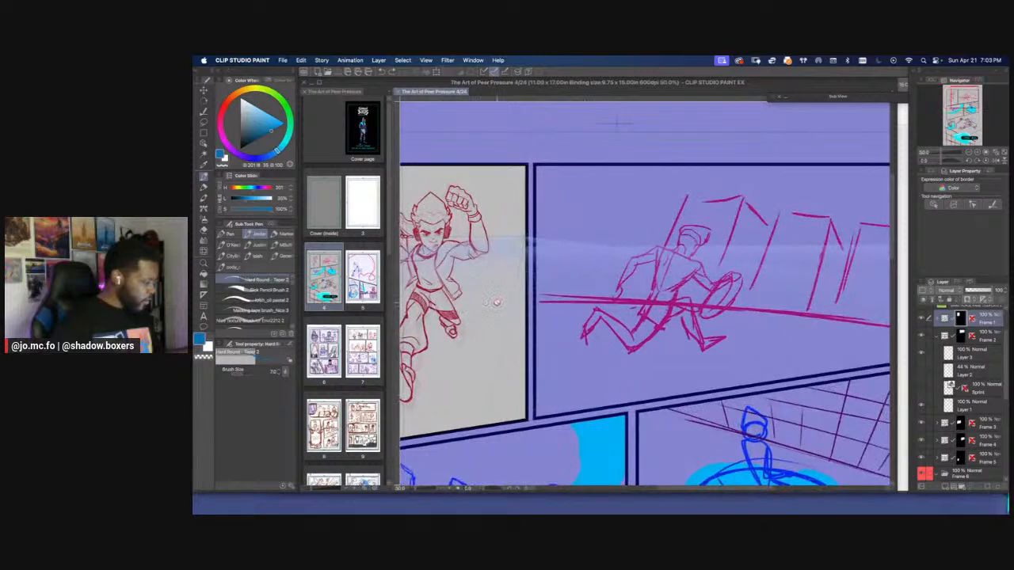
{"action": "left_click", "coordinate": [982, 338]}
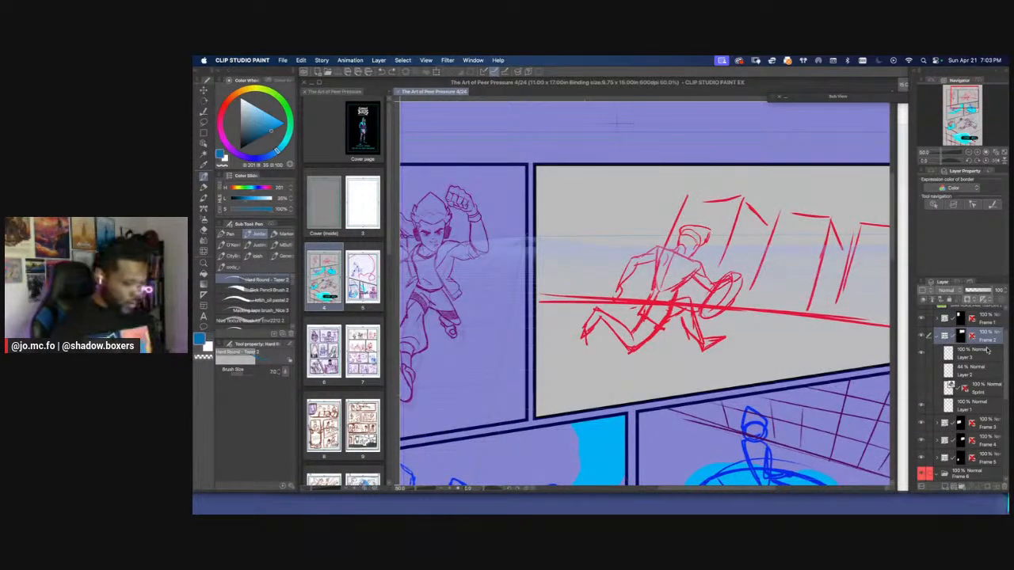
Show the Sprint reference and the blue Layer 2 figure together with the red Layer 3 runner in Frame 2
{"action": "left_click", "coordinate": [922, 353]}
{"action": "left_click", "coordinate": [922, 388]}
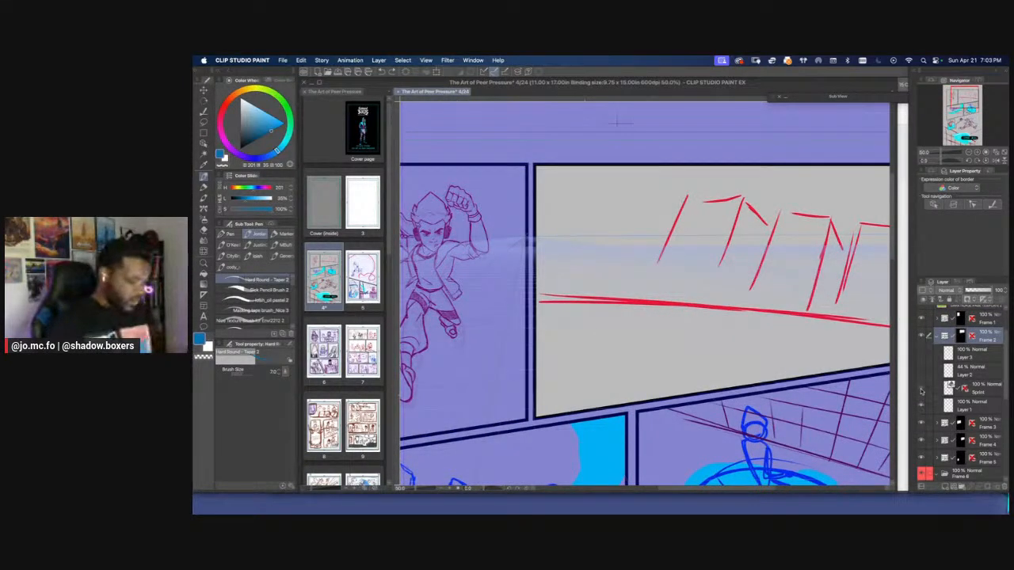
{"action": "left_click", "coordinate": [922, 388]}
{"action": "left_click", "coordinate": [922, 388]}
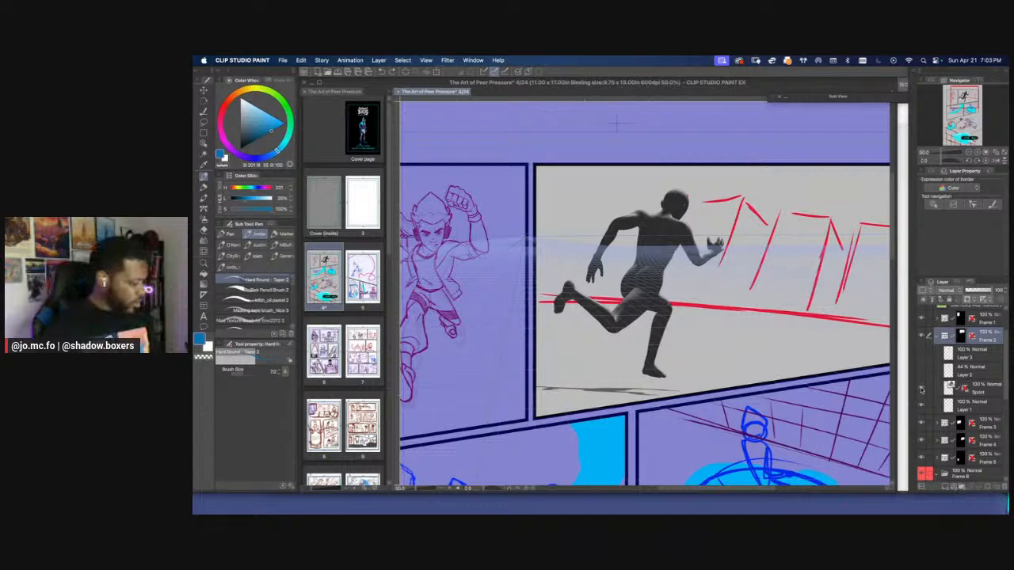
{"action": "left_click", "coordinate": [922, 354]}
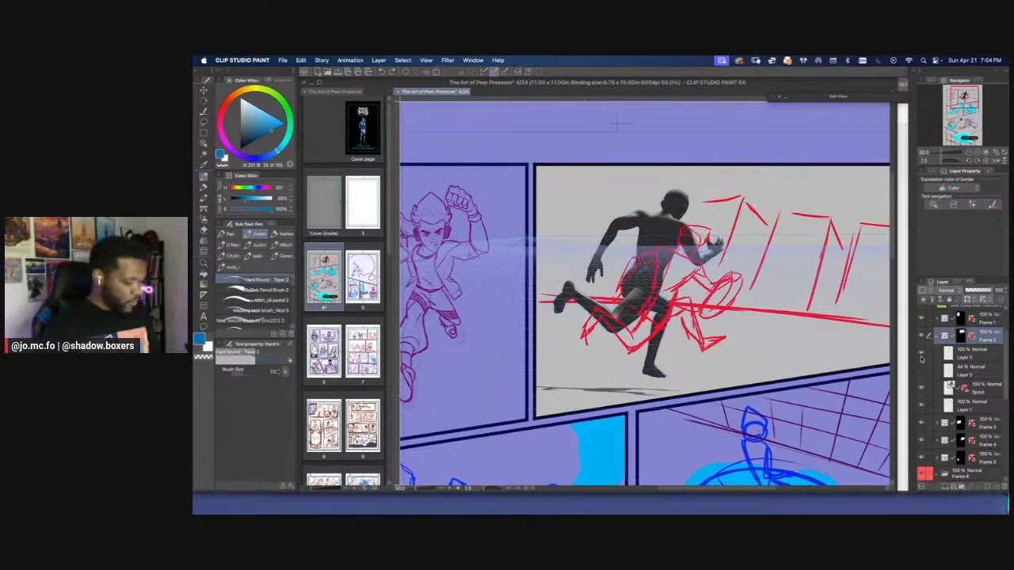
{"action": "left_click", "coordinate": [921, 356]}
{"action": "left_click", "coordinate": [921, 358]}
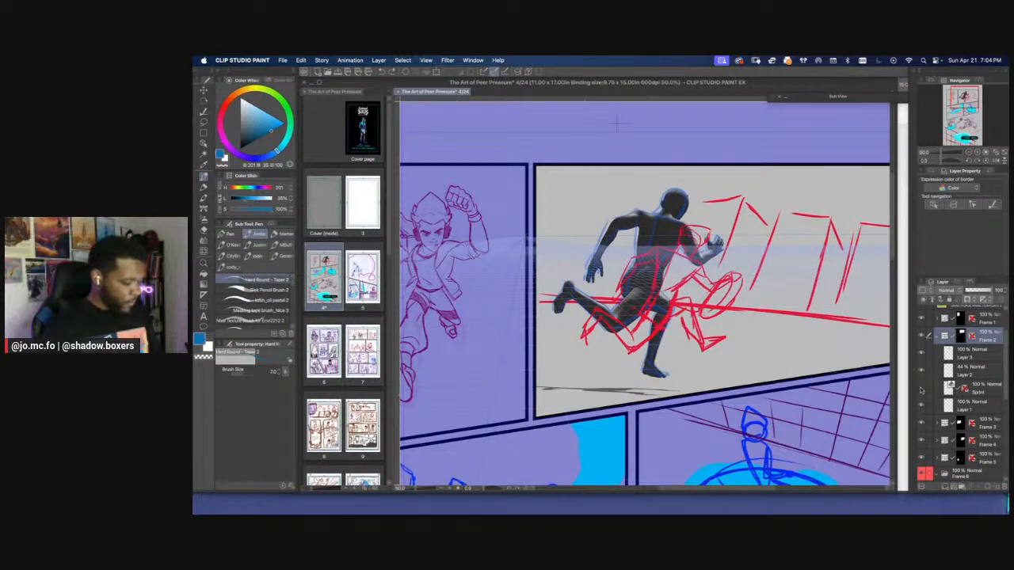
Hide the Sprint reference and compare the blue figure with the red sketches on Layer 3 and Layer 1
{"action": "left_click", "coordinate": [921, 389]}
{"action": "left_click", "coordinate": [921, 406]}
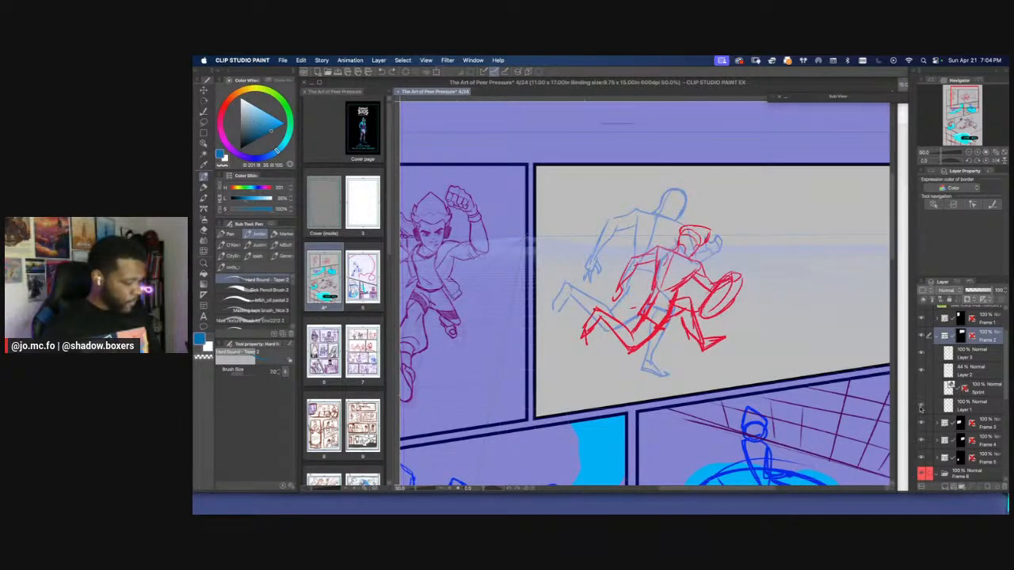
{"action": "left_click", "coordinate": [922, 358]}
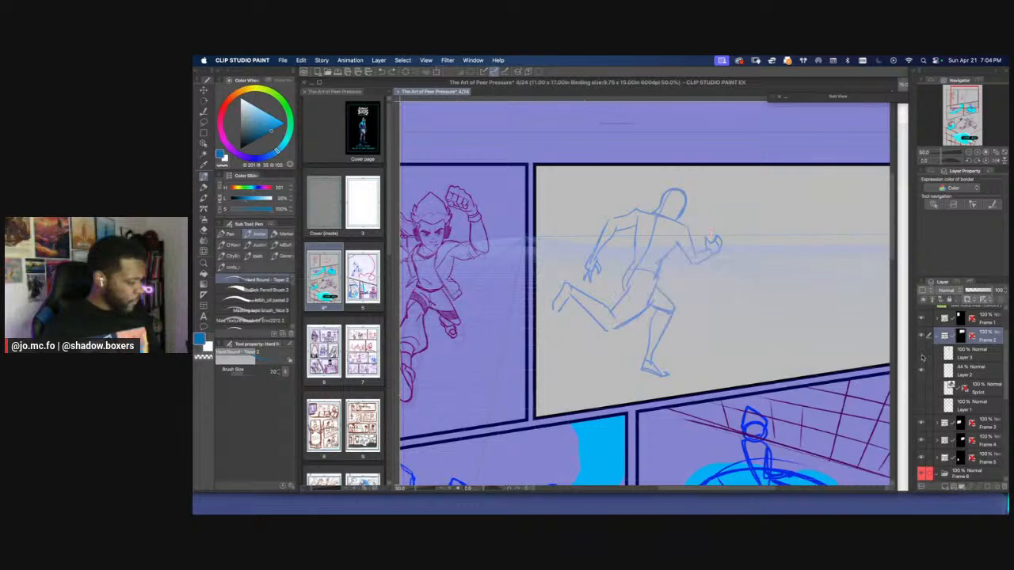
{"action": "left_click", "coordinate": [922, 358]}
{"action": "left_click", "coordinate": [921, 389]}
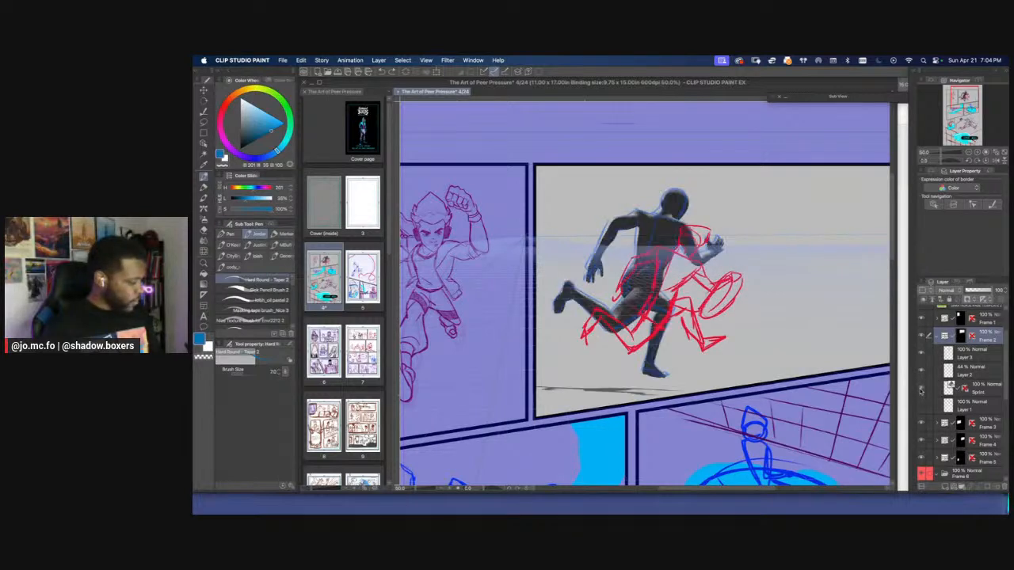
{"action": "left_click", "coordinate": [921, 389]}
{"action": "left_click", "coordinate": [922, 405]}
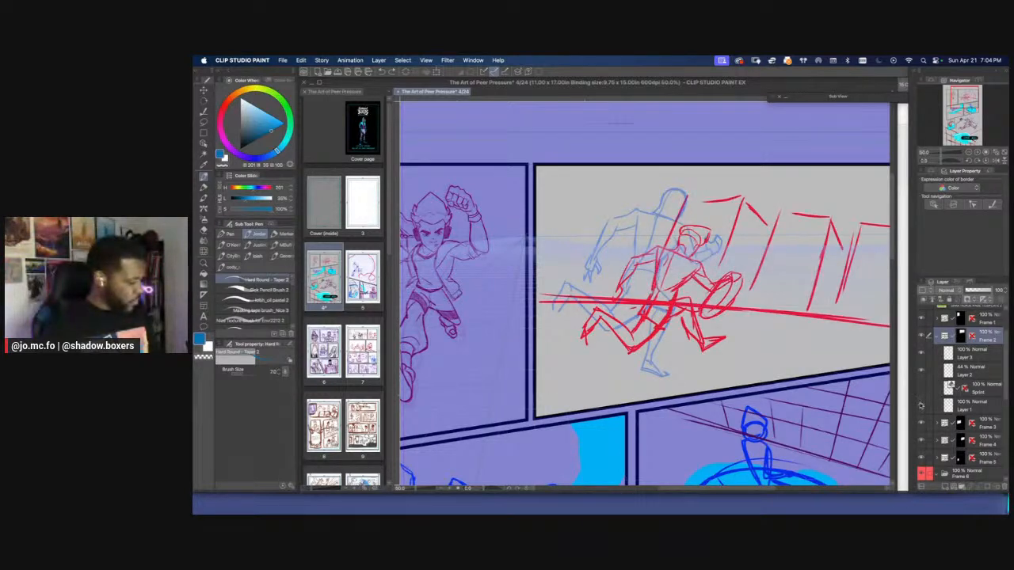
{"action": "left_click", "coordinate": [921, 389]}
{"action": "left_click", "coordinate": [921, 389]}
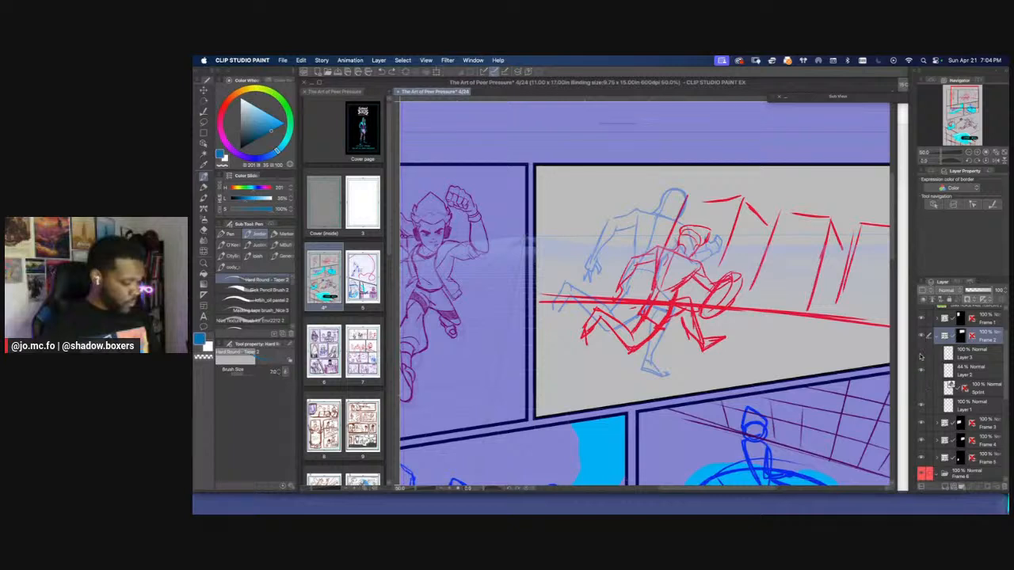
Compare the second panel with and without the small red runner on Layer 3, leaving that layer hidden
{"action": "left_click", "coordinate": [921, 358]}
{"action": "key", "text": "super+minus"}
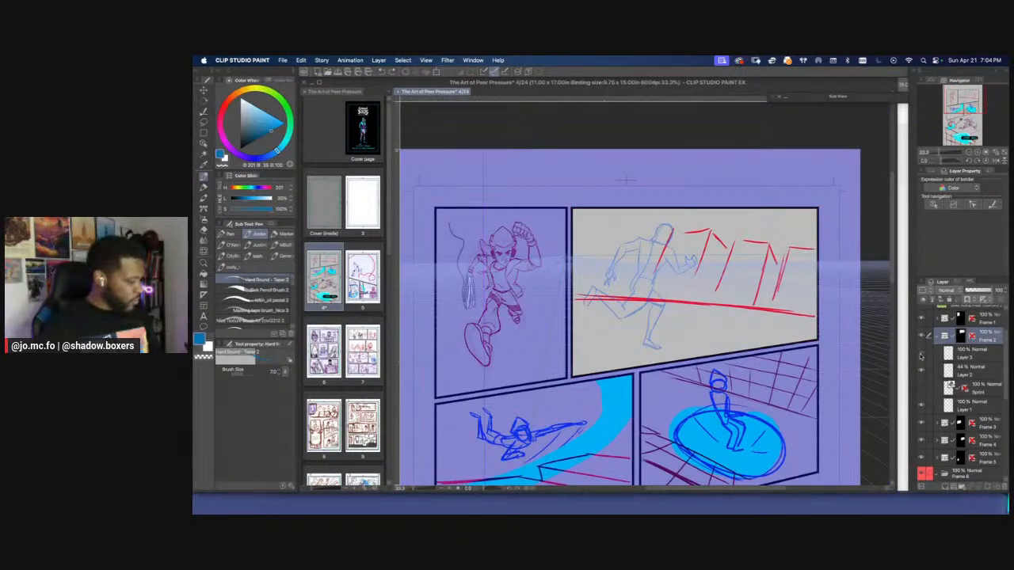
{"action": "left_click", "coordinate": [921, 358]}
{"action": "left_click", "coordinate": [922, 358]}
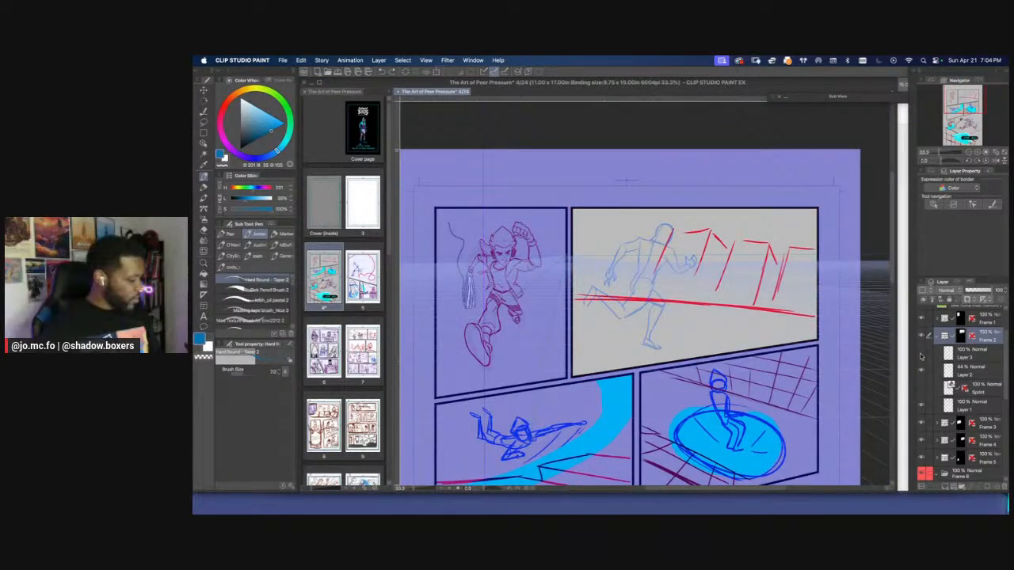
{"action": "left_click", "coordinate": [921, 357]}
{"action": "left_click", "coordinate": [921, 358]}
{"action": "left_click", "coordinate": [921, 358]}
{"action": "left_click", "coordinate": [922, 358]}
{"action": "left_click", "coordinate": [921, 358]}
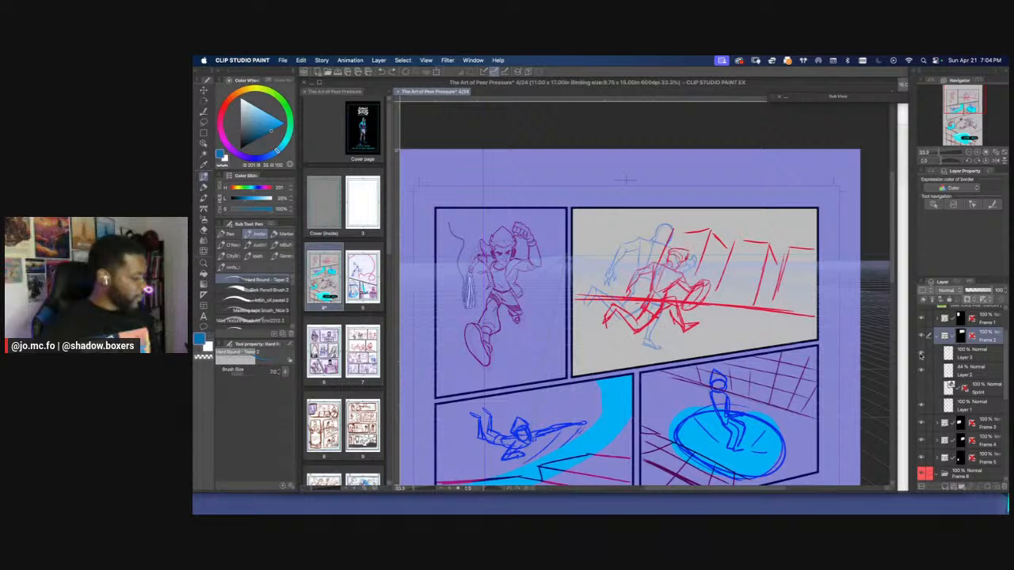
{"action": "left_click", "coordinate": [921, 358]}
{"action": "key", "text": "super+plus"}
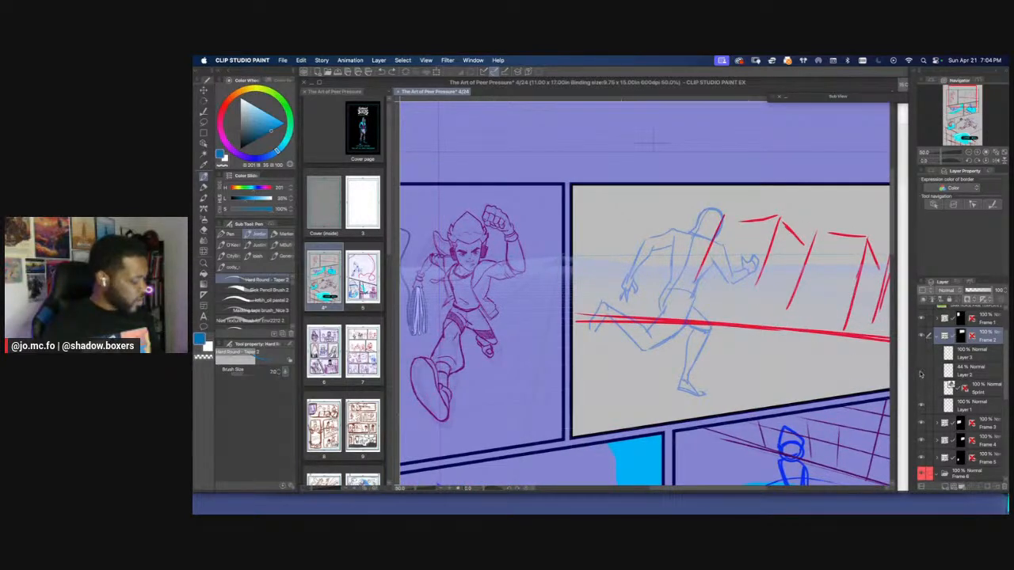
Select Layer 2 in Frame 2 and check the blue figure with and without Layer 1's red background lines
{"action": "left_click", "coordinate": [921, 370]}
{"action": "left_click", "coordinate": [921, 371]}
{"action": "left_click", "coordinate": [950, 372]}
{"action": "left_click", "coordinate": [921, 407]}
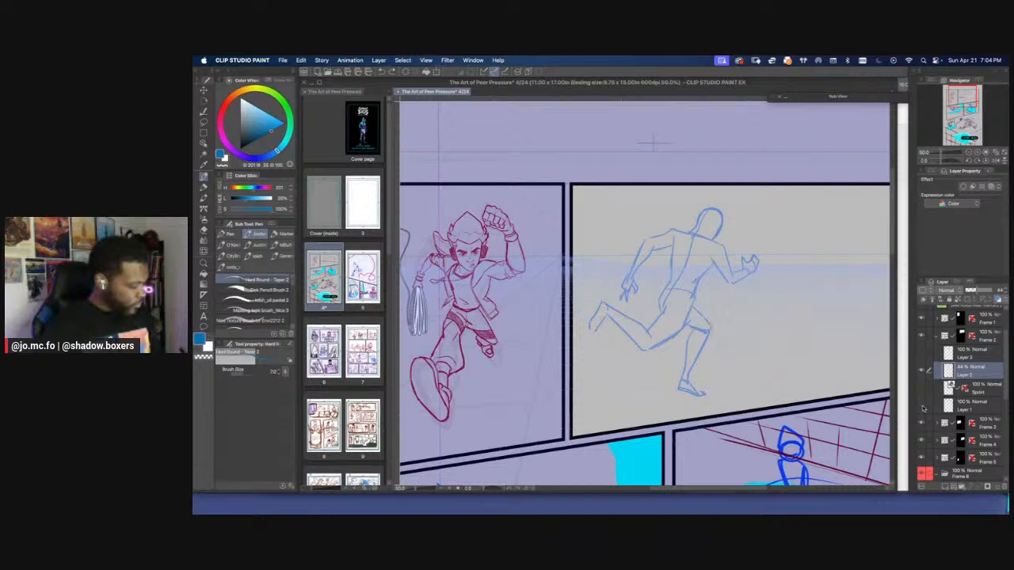
{"action": "left_click", "coordinate": [921, 406]}
{"action": "key", "text": "super+minus"}
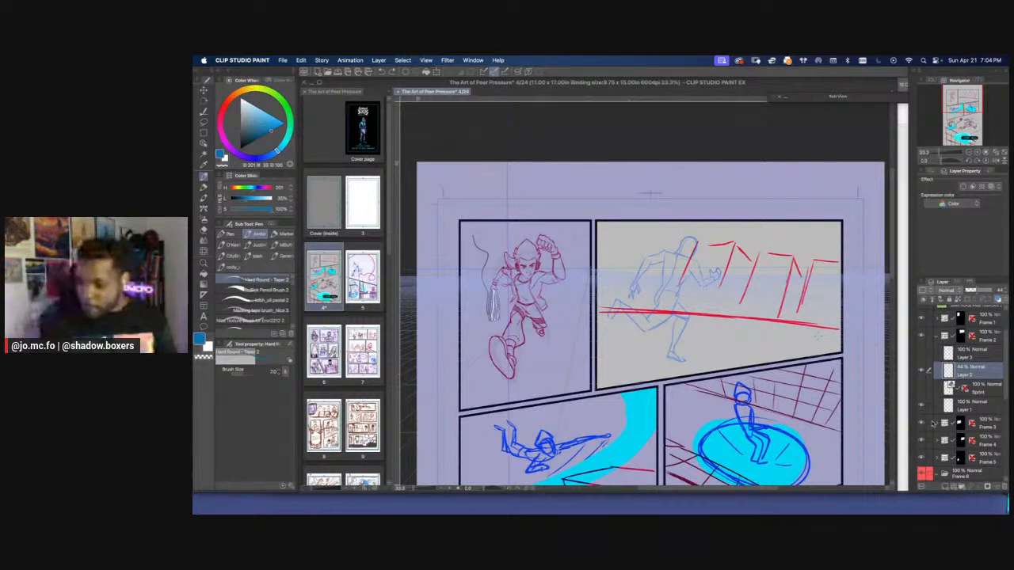
Expand the Sub View reference, enlarge the character's back view, and narrow the window around that single figure
{"action": "left_click", "coordinate": [785, 98]}
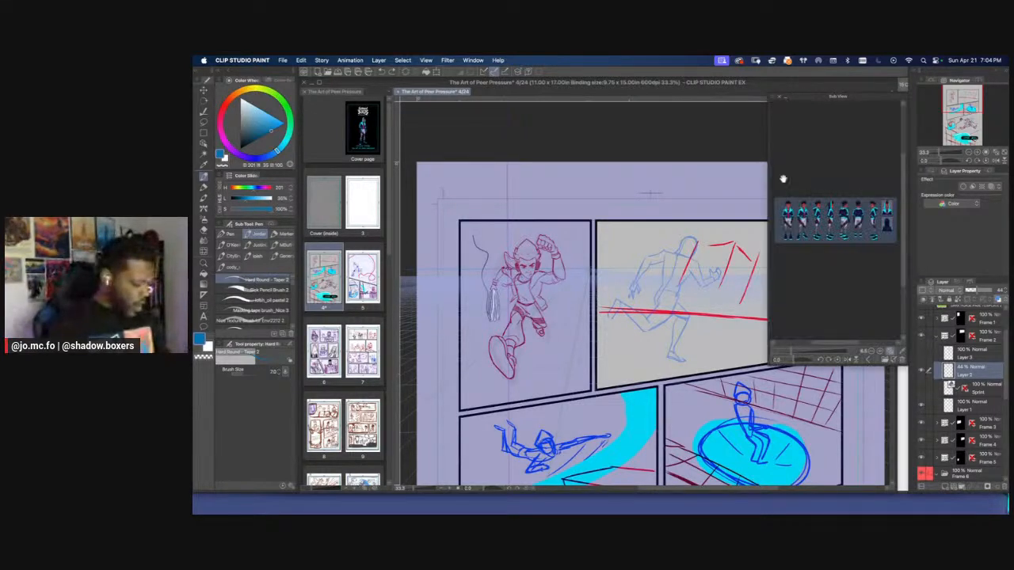
{"action": "left_click_drag", "start_coordinate": [793, 353], "coordinate": [805, 353]}
{"action": "left_click_drag", "start_coordinate": [838, 279], "coordinate": [794, 277]}
{"action": "left_click_drag", "start_coordinate": [768, 364], "coordinate": [842, 305]}
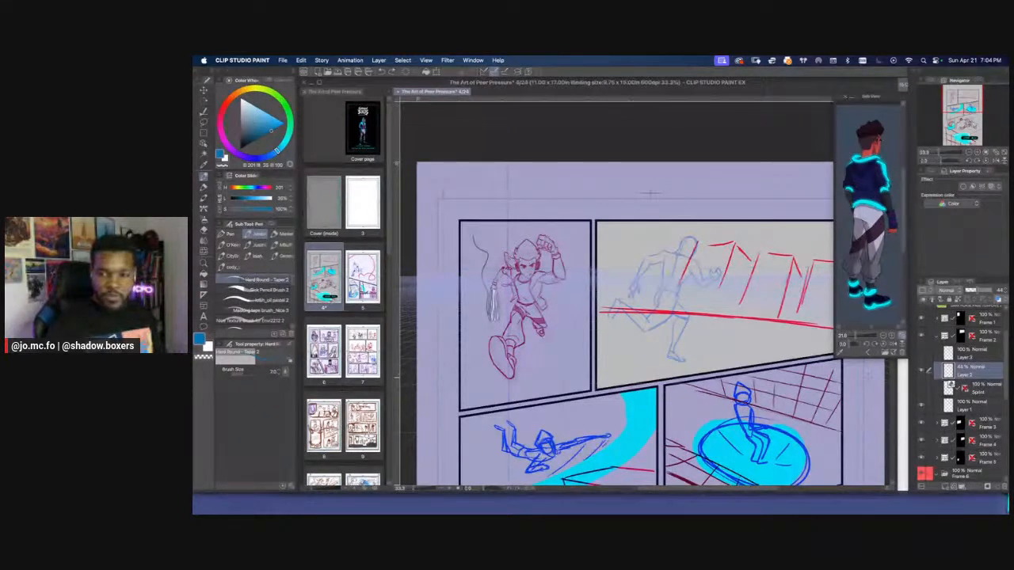
Rename Frame 2's blue figure layer "blue sketch" and the small red runner layer "smol delete later", and hide the runner
{"action": "left_click", "coordinate": [921, 370]}
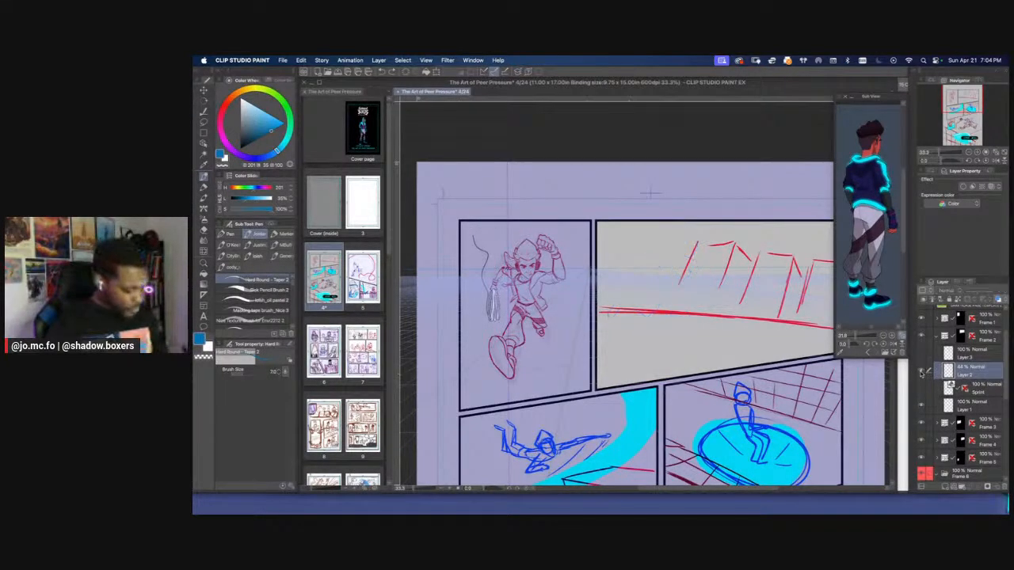
{"action": "left_click", "coordinate": [921, 370]}
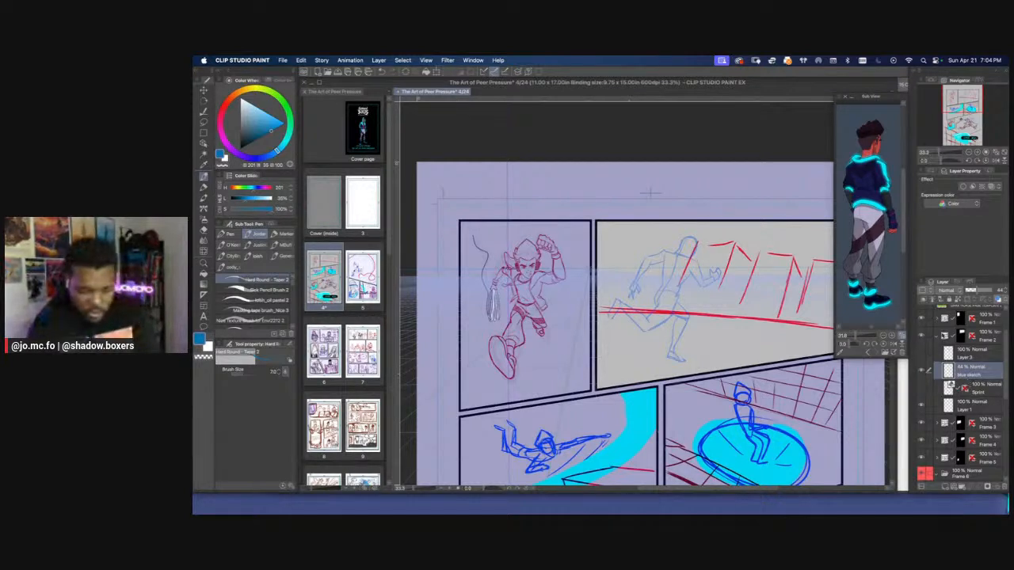
{"action": "left_click", "coordinate": [921, 354]}
{"action": "left_click", "coordinate": [960, 357]}
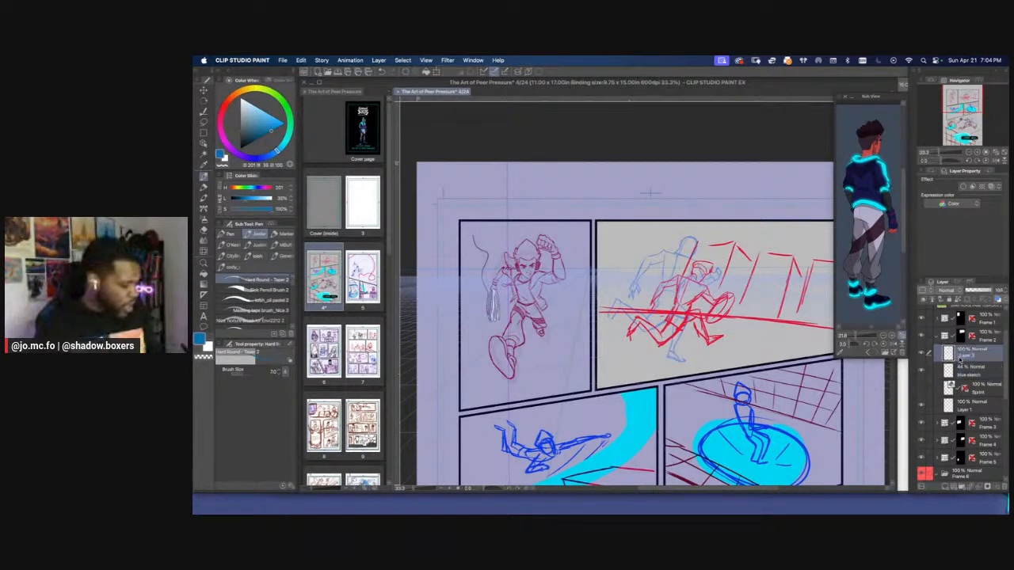
{"action": "double_click", "coordinate": [962, 358]}
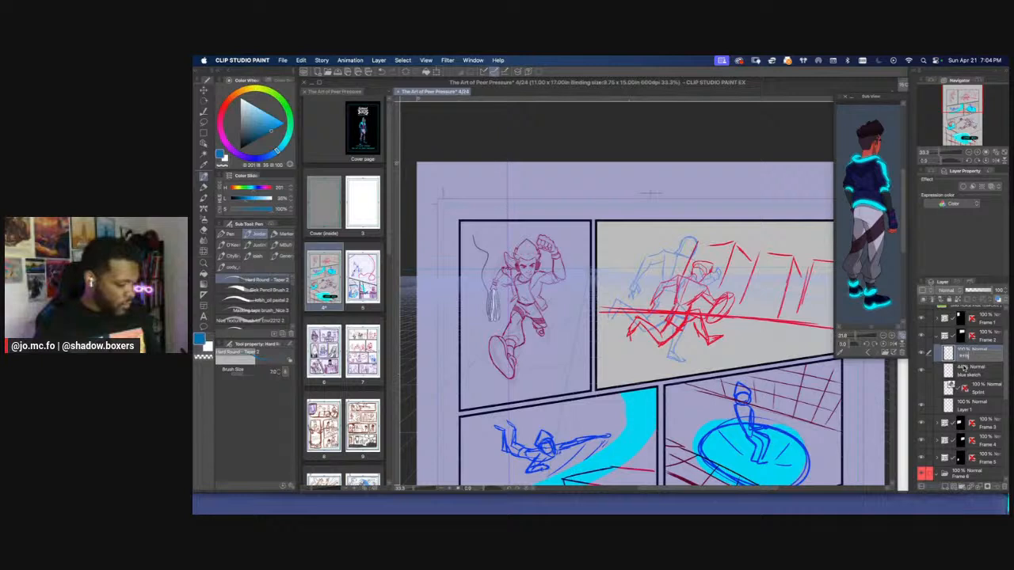
{"action": "type", "text": "smol"}
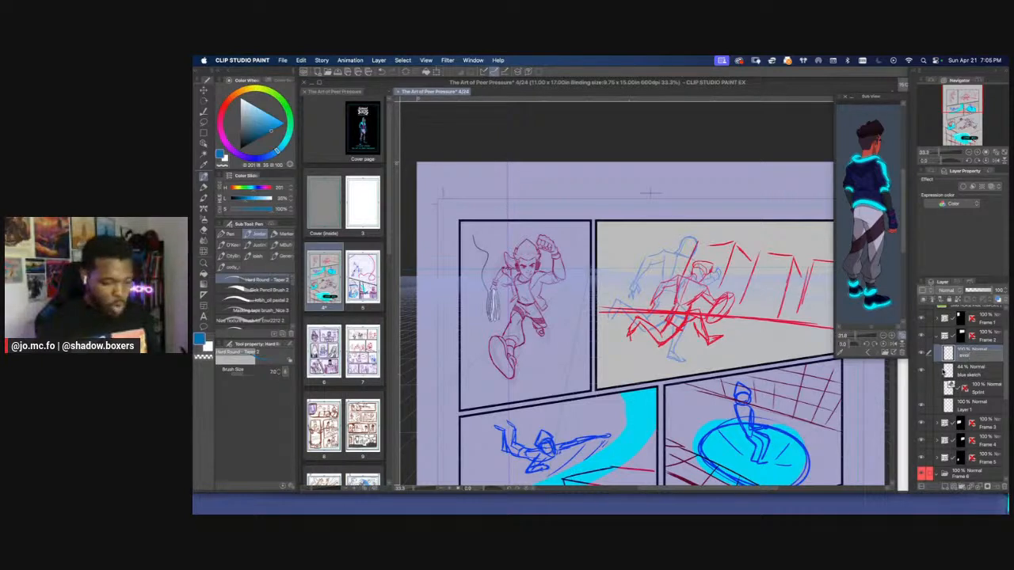
{"action": "type", "text": " do"}
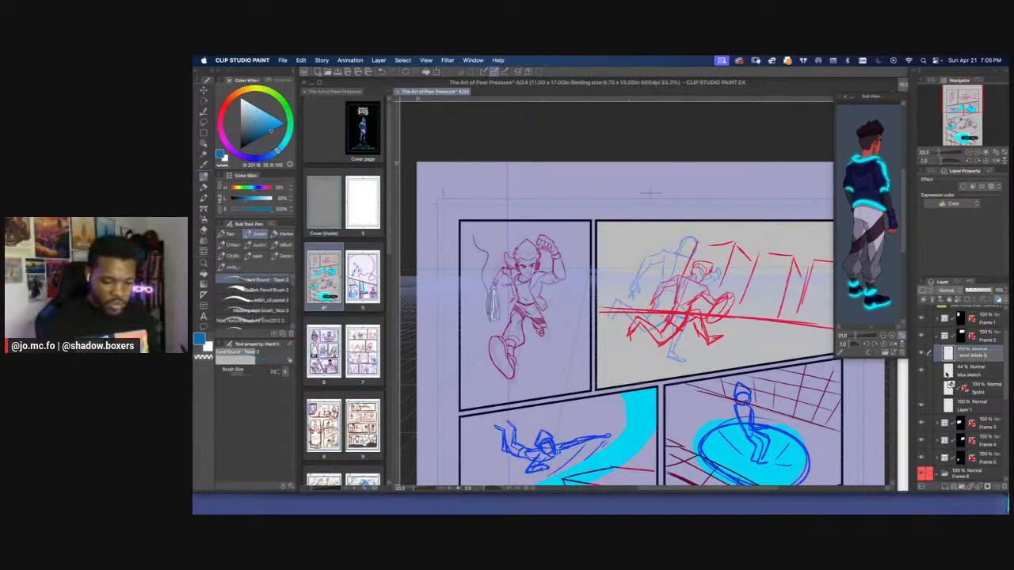
{"action": "key", "text": "Return"}
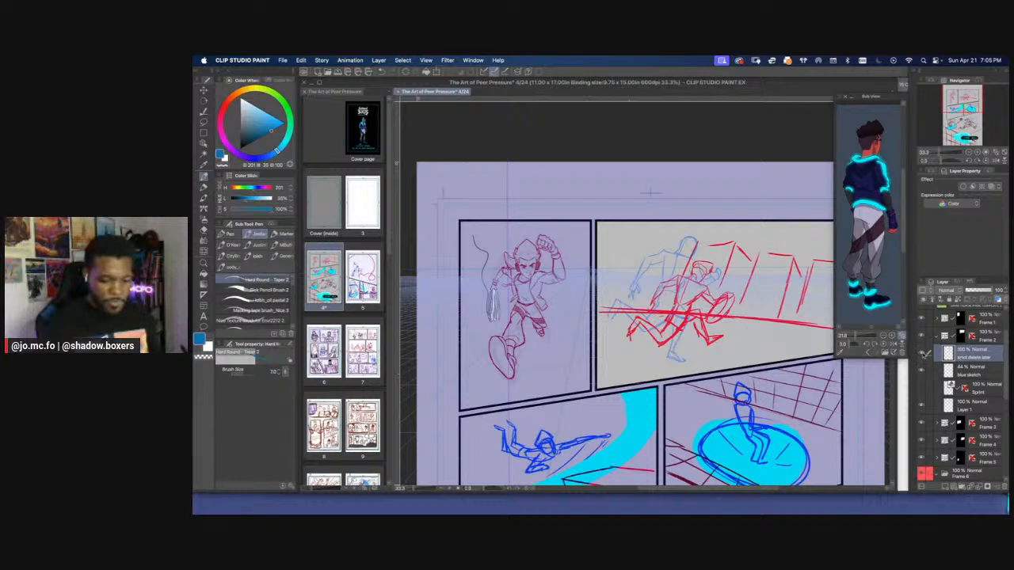
{"action": "left_click", "coordinate": [921, 354]}
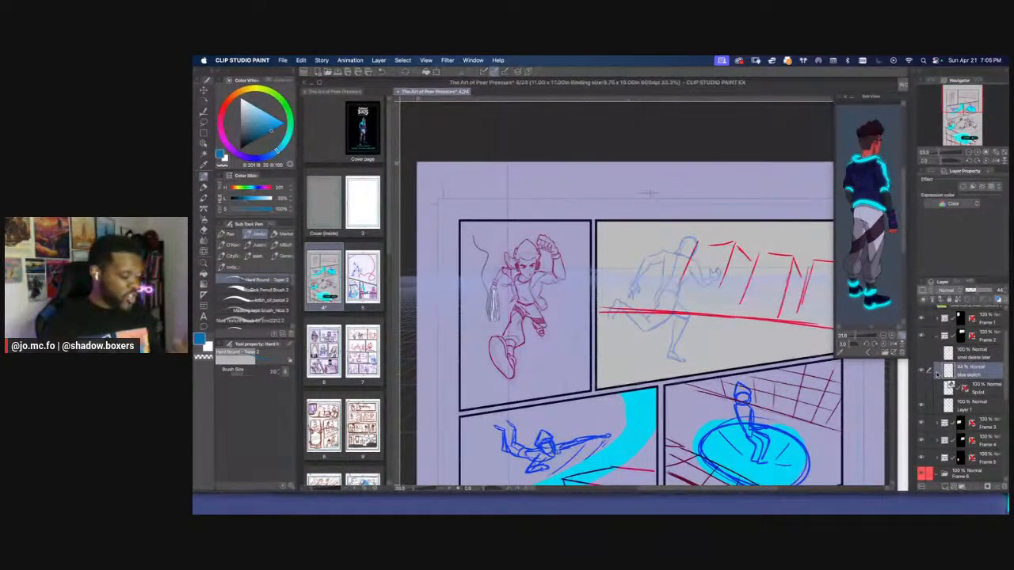
Add a new raster layer above the blue sketch layer in Frame 2 and bring the second panel closer
{"action": "left_click", "coordinate": [945, 487]}
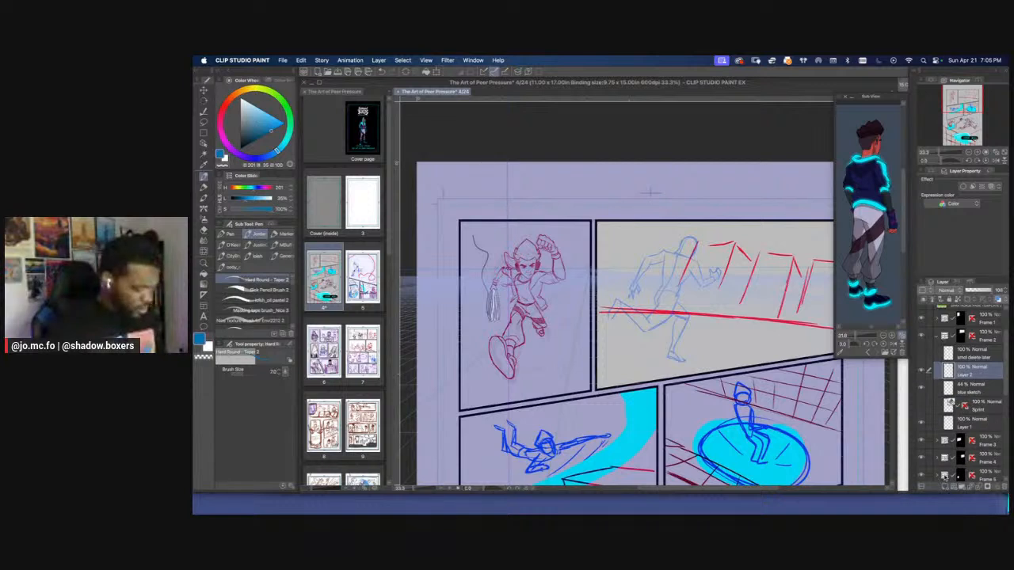
{"action": "key", "text": "super+plus"}
{"action": "left_click_drag", "start_coordinate": [626, 273], "coordinate": [604, 305]}
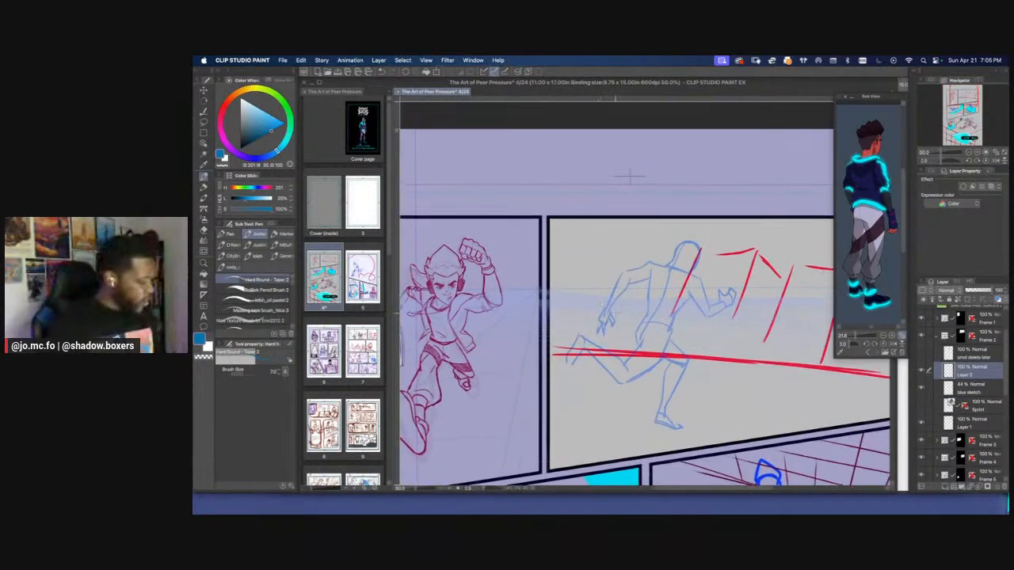
Select the blue sketch layer and check the running figure with Layer 1's red background lines hidden and shown
{"action": "left_click", "coordinate": [938, 385]}
{"action": "left_click", "coordinate": [921, 424]}
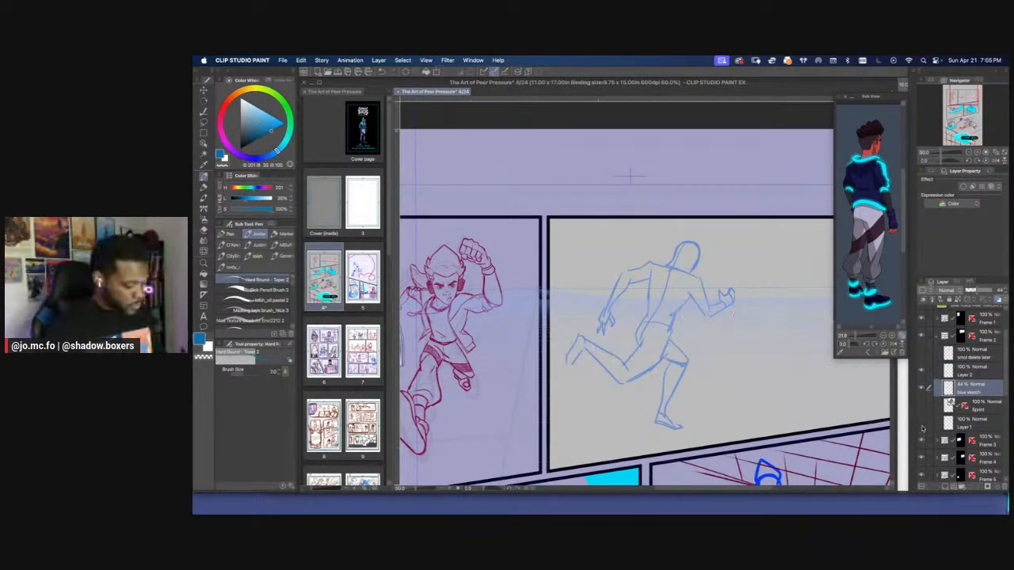
{"action": "left_click", "coordinate": [922, 424]}
{"action": "left_click_drag", "start_coordinate": [765, 359], "coordinate": [702, 336]}
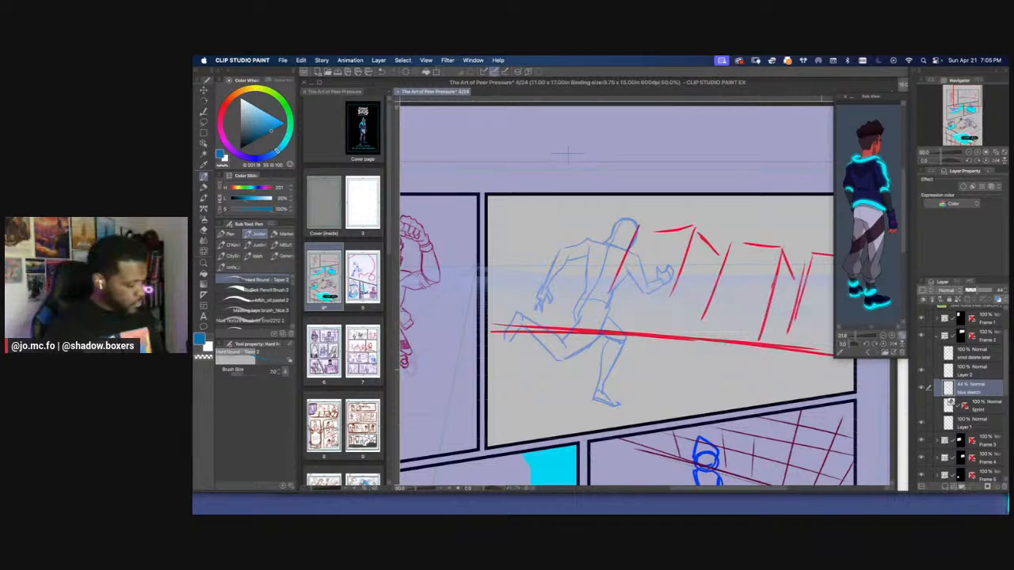
Find the source of the perspective grid by toggling Frame 1, and hide the BG layer inside that folder
{"action": "left_click", "coordinate": [922, 318]}
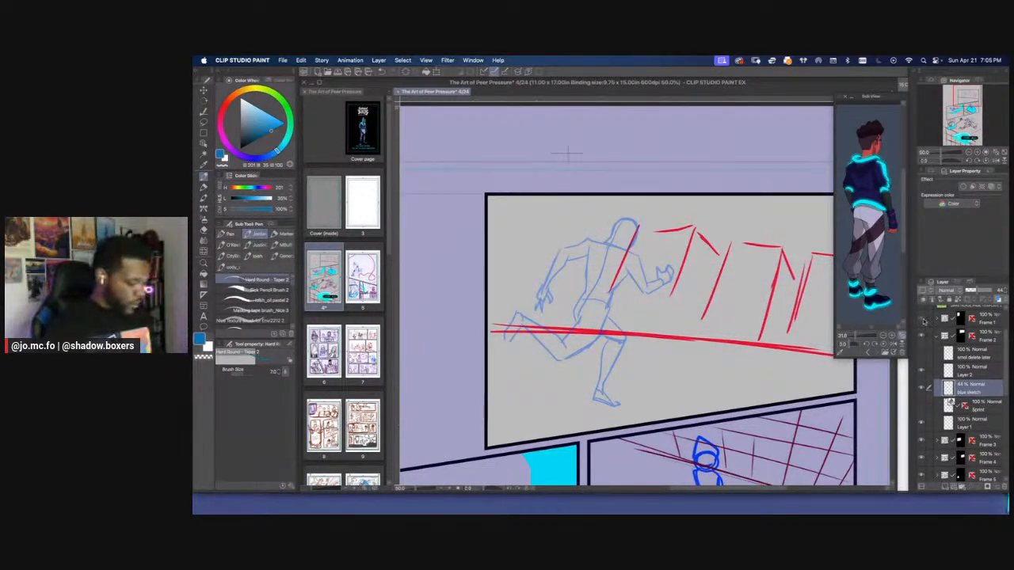
{"action": "left_click", "coordinate": [921, 319]}
{"action": "left_click", "coordinate": [922, 319]}
{"action": "left_click", "coordinate": [921, 318]}
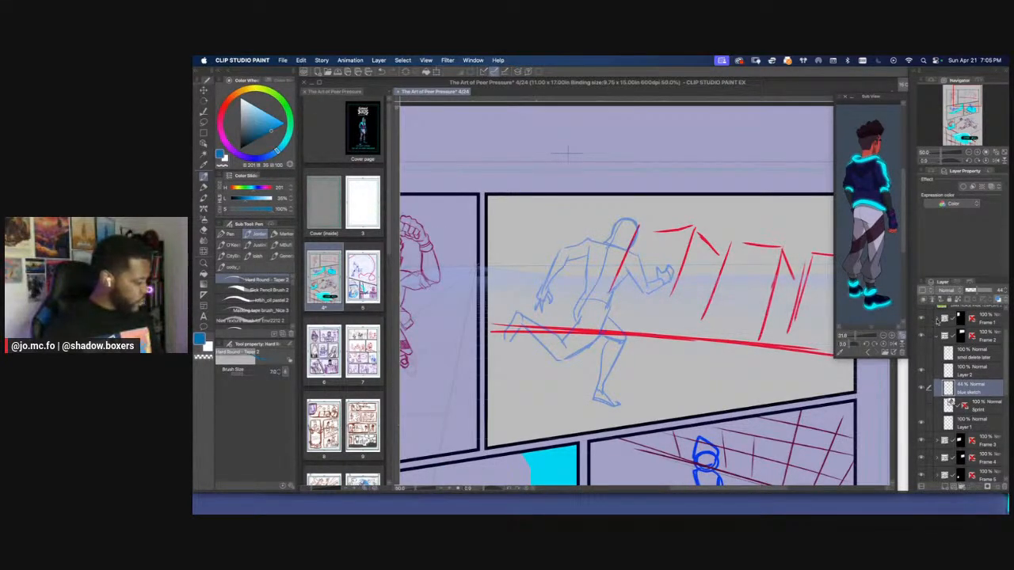
{"action": "left_click", "coordinate": [937, 319]}
{"action": "left_click", "coordinate": [921, 406]}
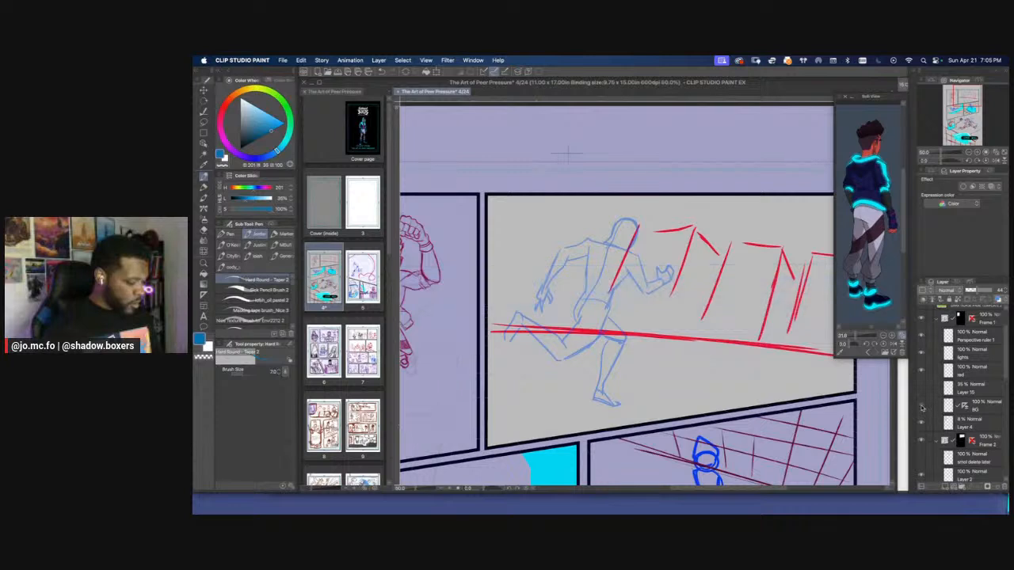
{"action": "left_click", "coordinate": [921, 405]}
{"action": "left_click", "coordinate": [921, 405]}
{"action": "left_click", "coordinate": [936, 320]}
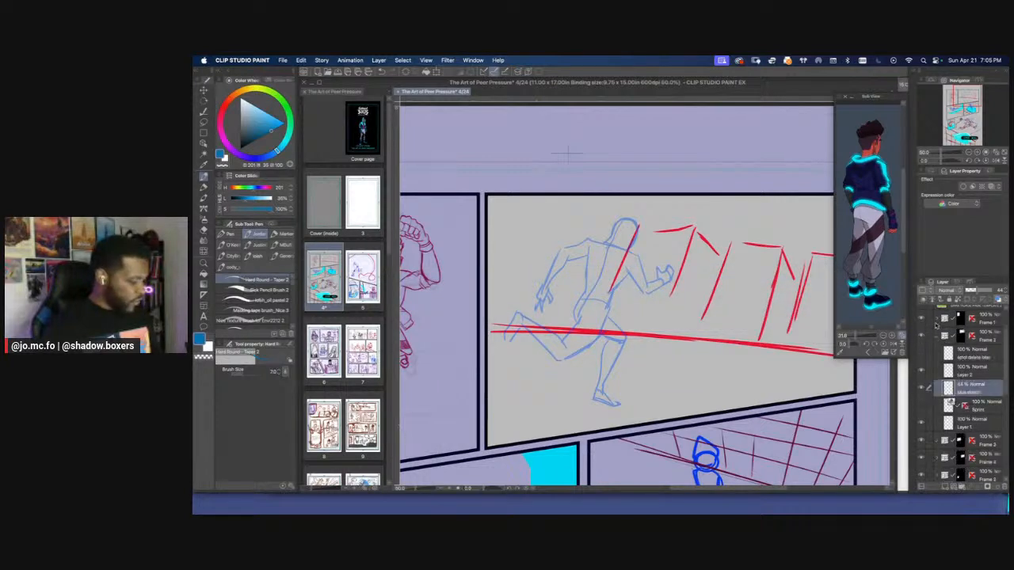
{"action": "left_click", "coordinate": [948, 374]}
{"action": "key", "text": "super+minus"}
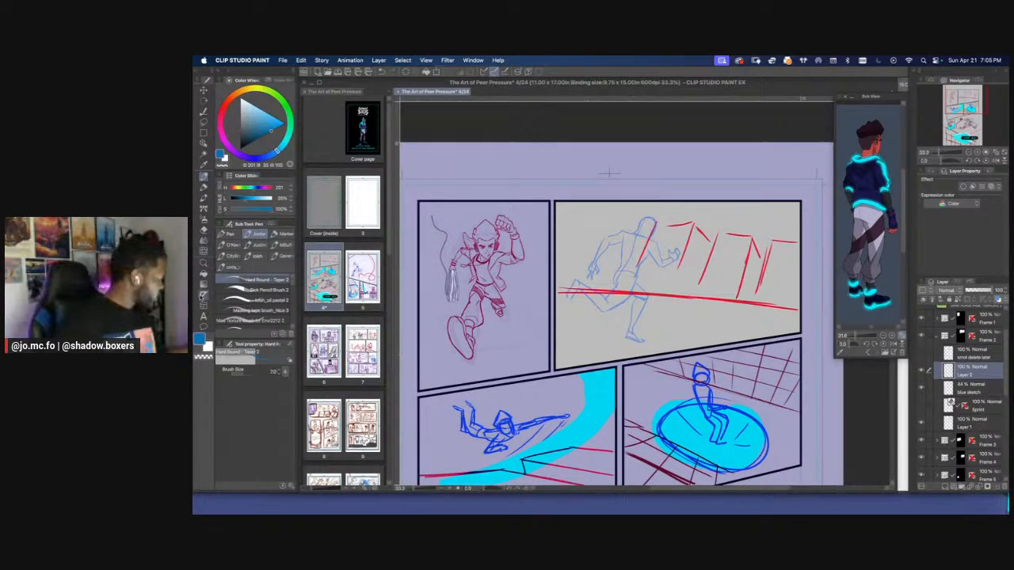
{"action": "left_click", "coordinate": [205, 305]}
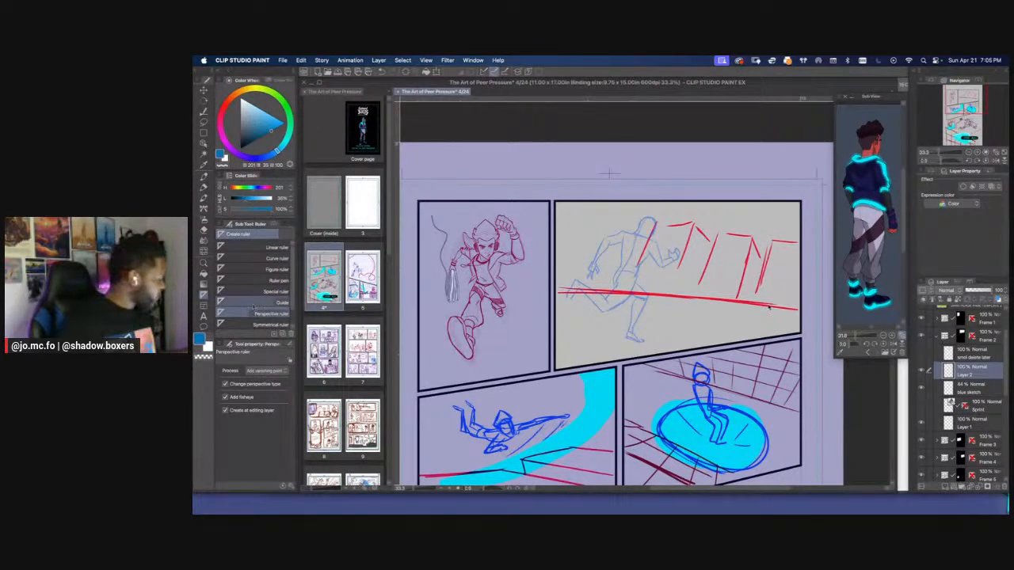
{"action": "left_click_drag", "start_coordinate": [731, 301], "coordinate": [713, 299]}
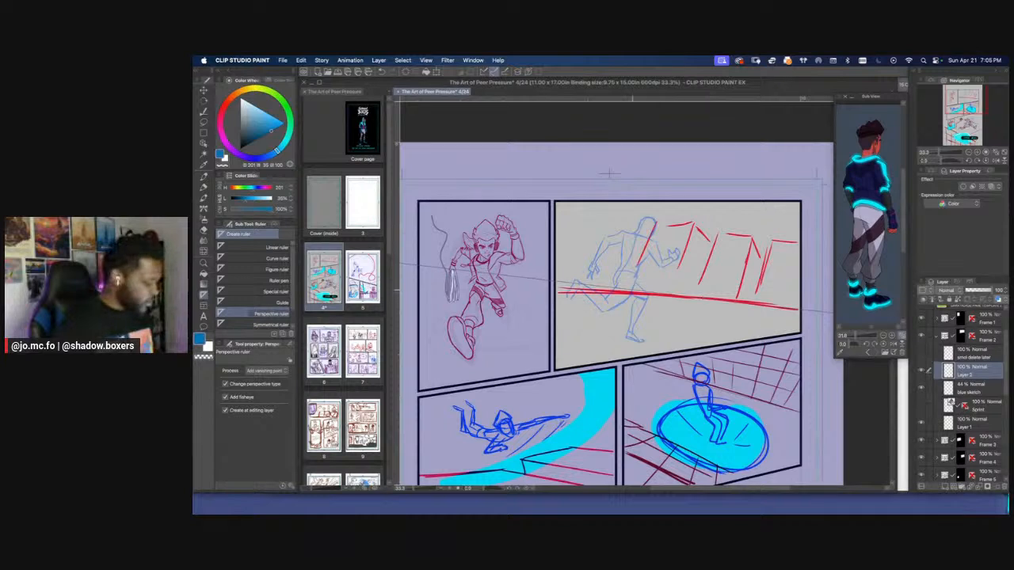
{"action": "left_click_drag", "start_coordinate": [632, 290], "coordinate": [621, 290]}
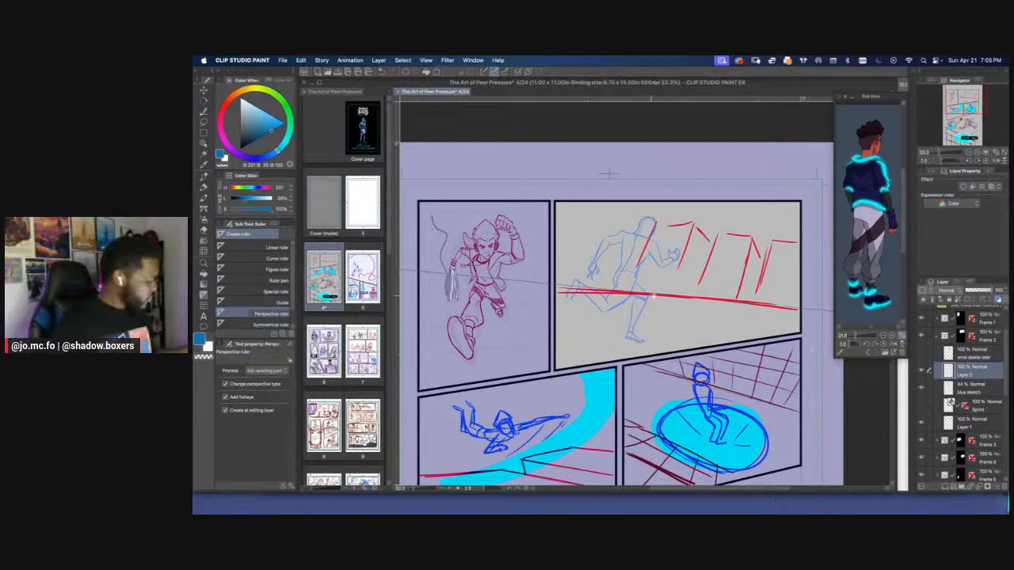
{"action": "scroll", "coordinate": [583, 235], "scroll_direction": "left", "scroll_amount": 3}
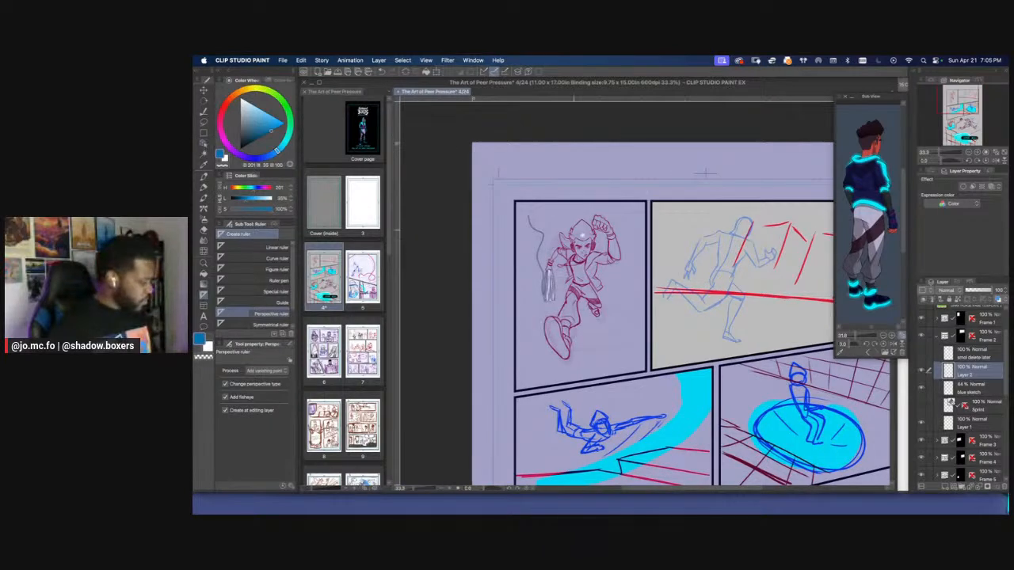
{"action": "left_click_drag", "start_coordinate": [583, 235], "coordinate": [514, 232]}
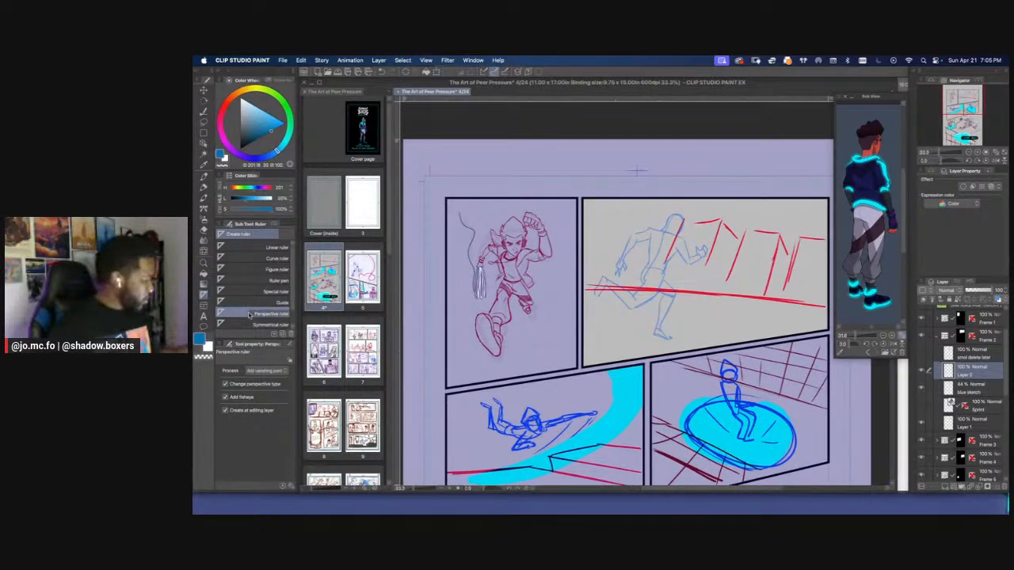
Create a perspective ruler on its own new layer
{"action": "left_click", "coordinate": [379, 61]}
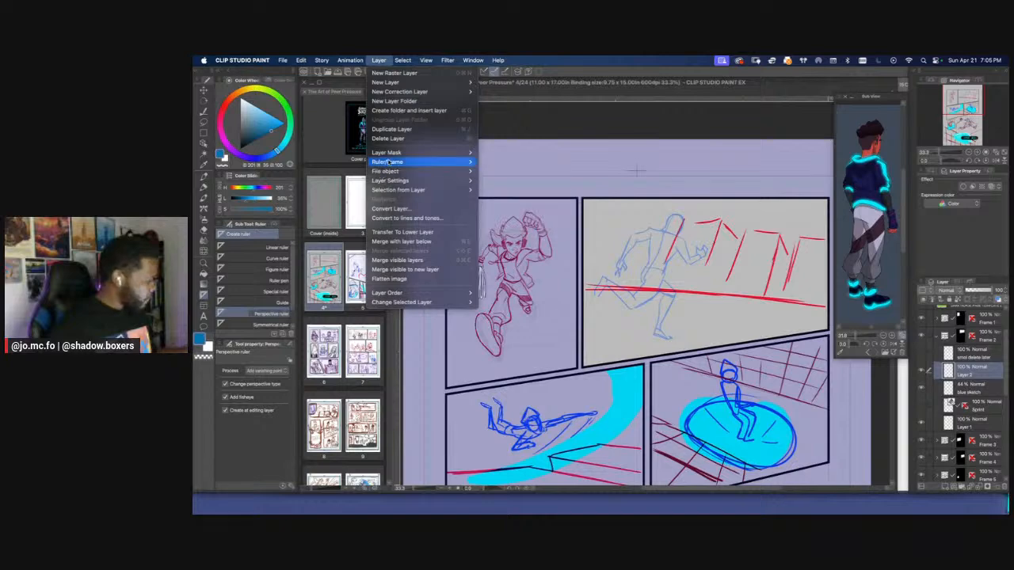
{"action": "mouse_move", "coordinate": [428, 161]}
{"action": "left_click", "coordinate": [506, 228]}
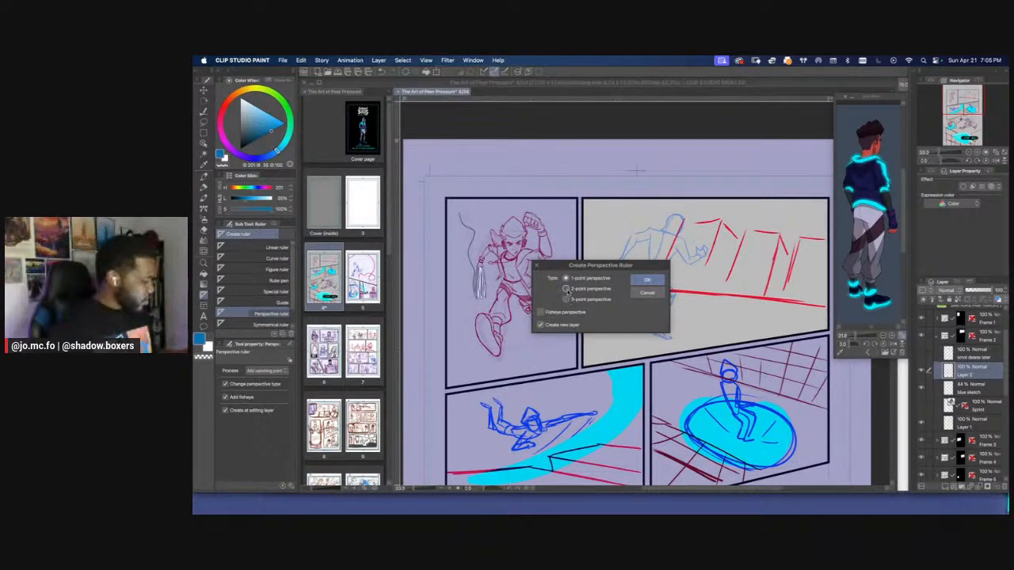
{"action": "left_click", "coordinate": [647, 280]}
Move the perspective ruler's eye level onto the second panel's red ground line and tilt it to match the line's slope
{"action": "scroll", "coordinate": [661, 307], "scroll_direction": "down", "scroll_amount": 1}
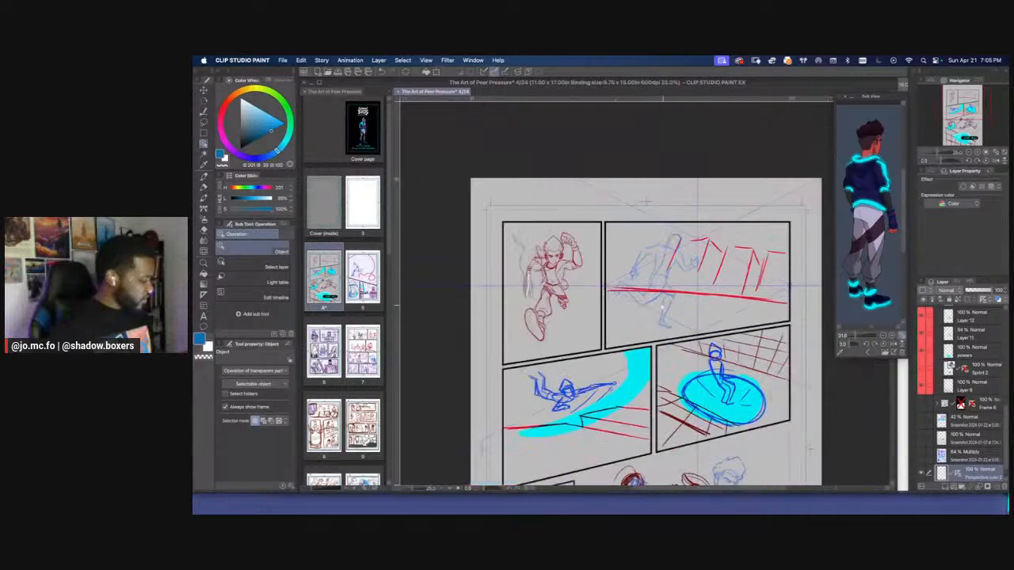
{"action": "scroll", "coordinate": [662, 306], "scroll_direction": "right", "scroll_amount": 1}
{"action": "left_click", "coordinate": [665, 298]}
{"action": "left_click_drag", "start_coordinate": [672, 295], "coordinate": [670, 302]}
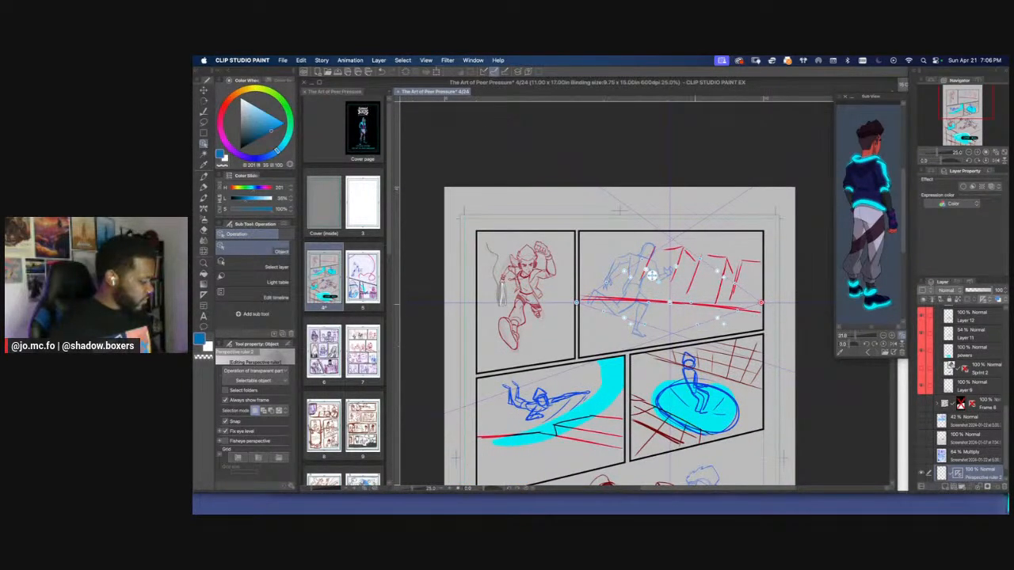
{"action": "left_click_drag", "start_coordinate": [761, 303], "coordinate": [760, 309]}
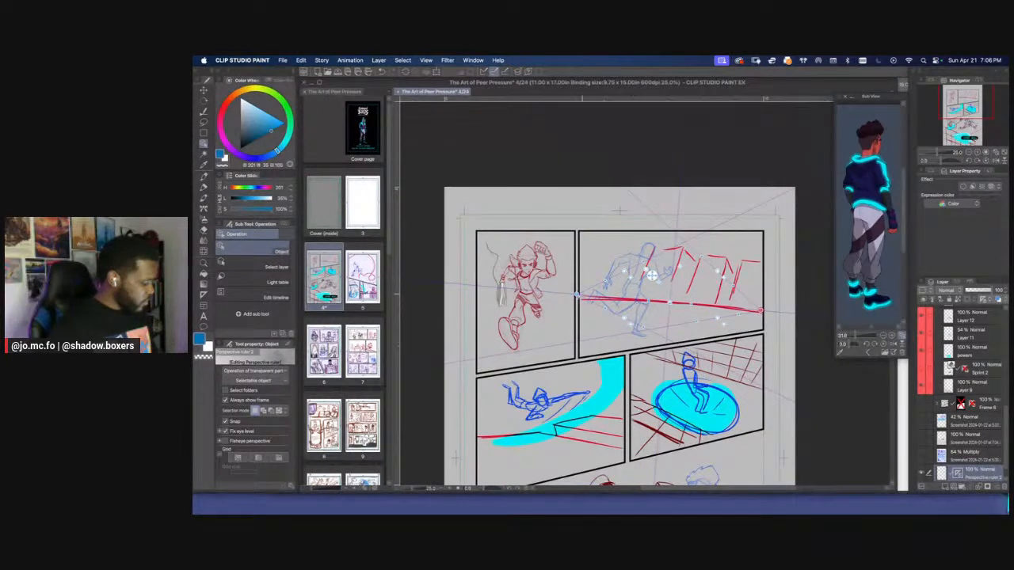
Slide the ruler's right vanishing point along the tilted eye level to just outside the second panel's right edge
{"action": "scroll", "coordinate": [575, 297], "scroll_direction": "down", "scroll_amount": 2}
{"action": "scroll", "coordinate": [593, 302], "scroll_direction": "up", "scroll_amount": 3}
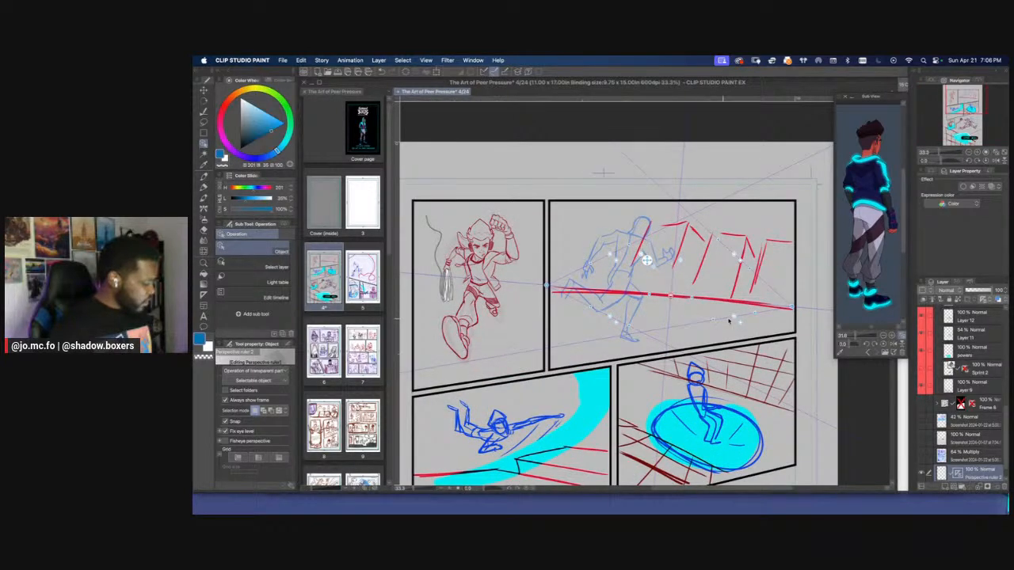
{"action": "scroll", "coordinate": [738, 336], "scroll_direction": "down", "scroll_amount": 3}
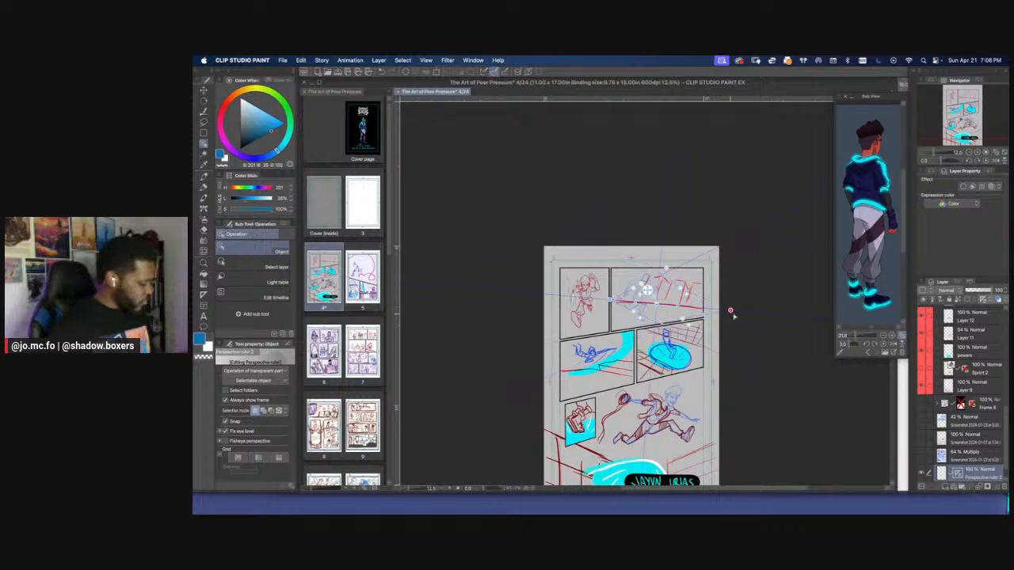
{"action": "left_click_drag", "start_coordinate": [776, 314], "coordinate": [732, 310]}
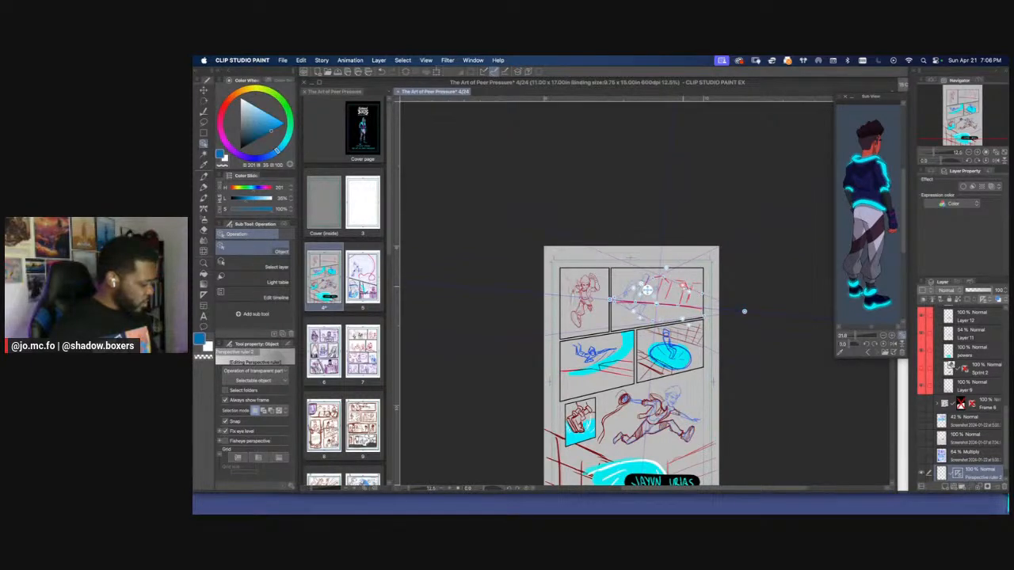
{"action": "left_click_drag", "start_coordinate": [744, 311], "coordinate": [704, 308]}
{"action": "scroll", "coordinate": [689, 294], "scroll_direction": "up", "scroll_amount": 4}
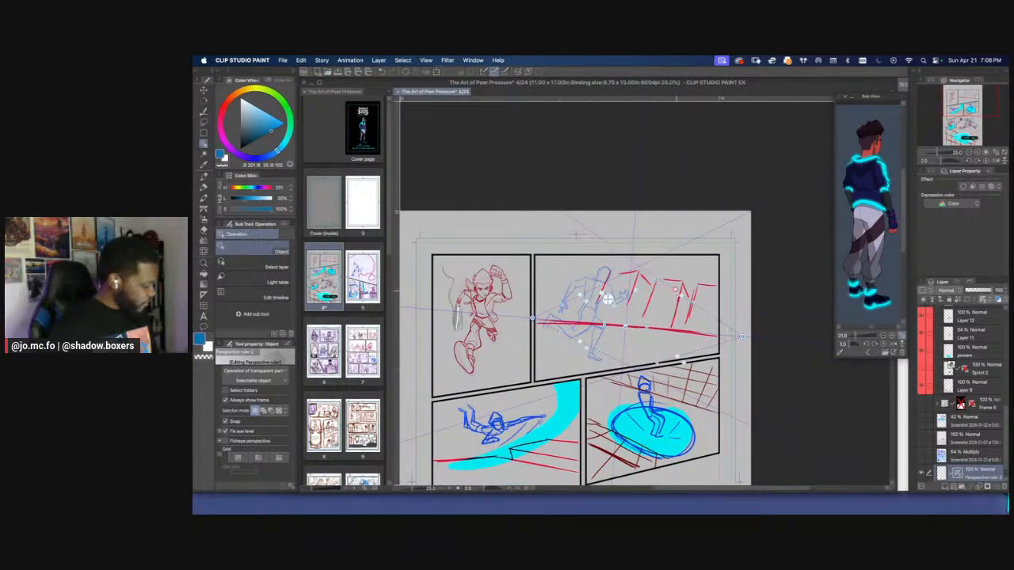
{"action": "left_click_drag", "start_coordinate": [522, 314], "coordinate": [598, 303]}
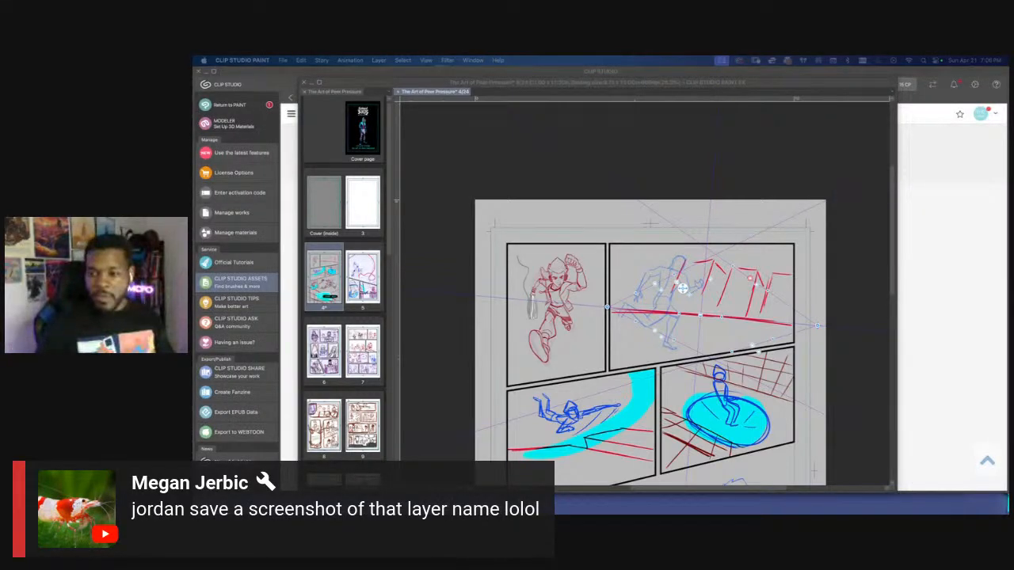
Return to the comic page and capture a screenshot of the Frame 2 layer entries including "smol delete later"
{"action": "left_click", "coordinate": [743, 177]}
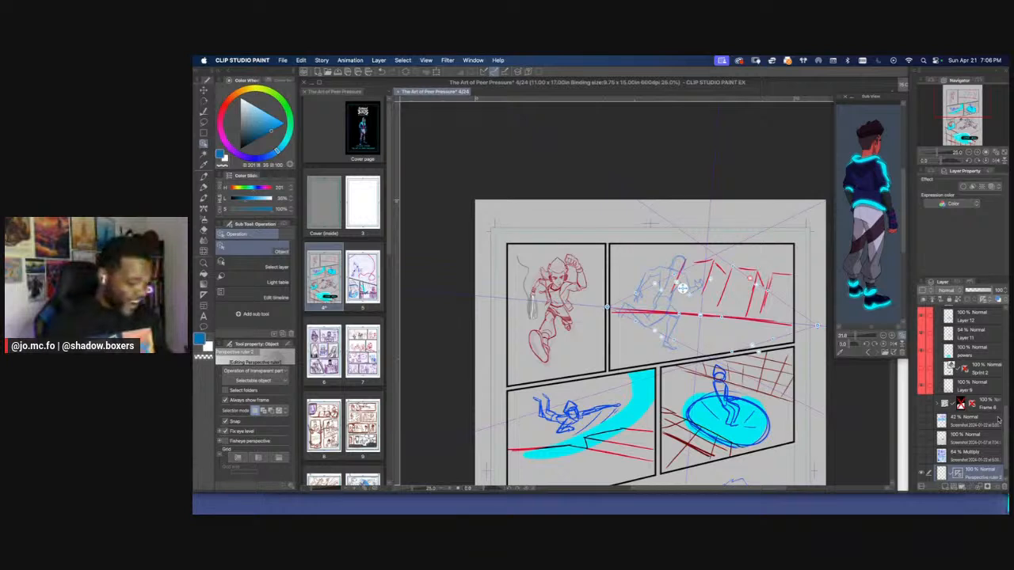
{"action": "left_click_drag", "start_coordinate": [795, 371], "coordinate": [835, 363]}
{"action": "key", "text": "super+minus"}
{"action": "key", "text": "super+minus"}
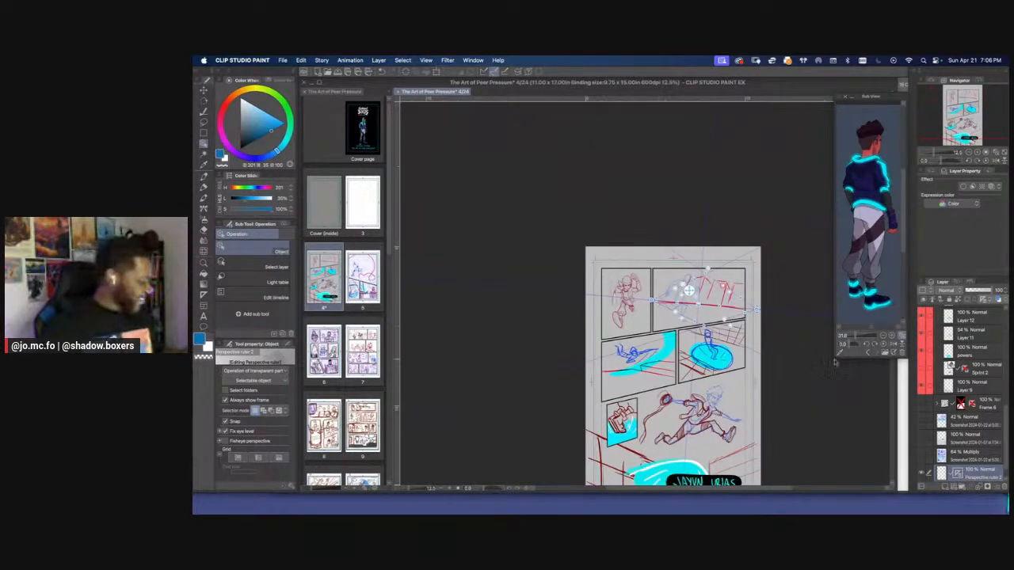
{"action": "scroll", "coordinate": [949, 351], "scroll_direction": "down", "scroll_amount": 5}
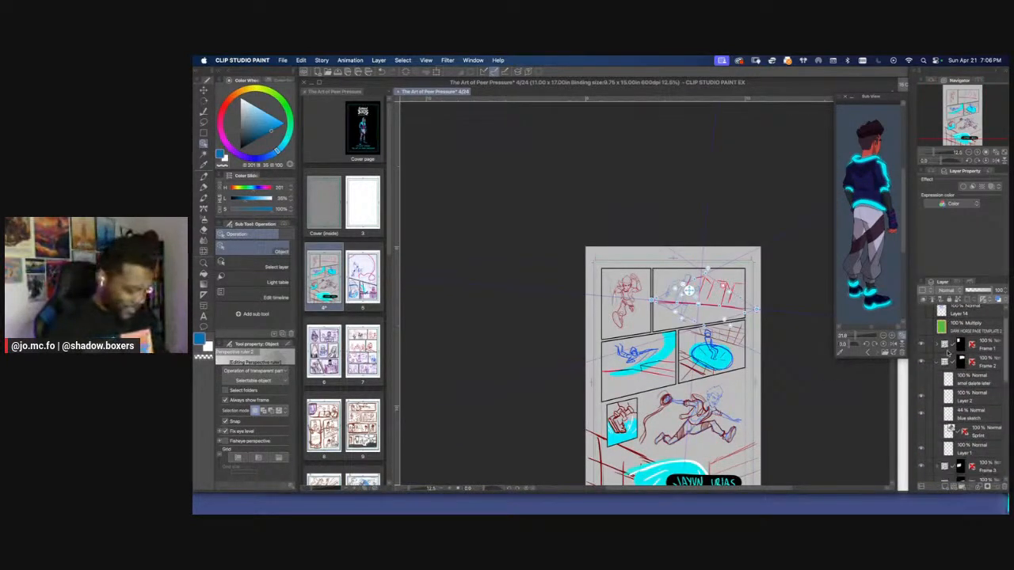
{"action": "scroll", "coordinate": [949, 353], "scroll_direction": "down", "scroll_amount": 2}
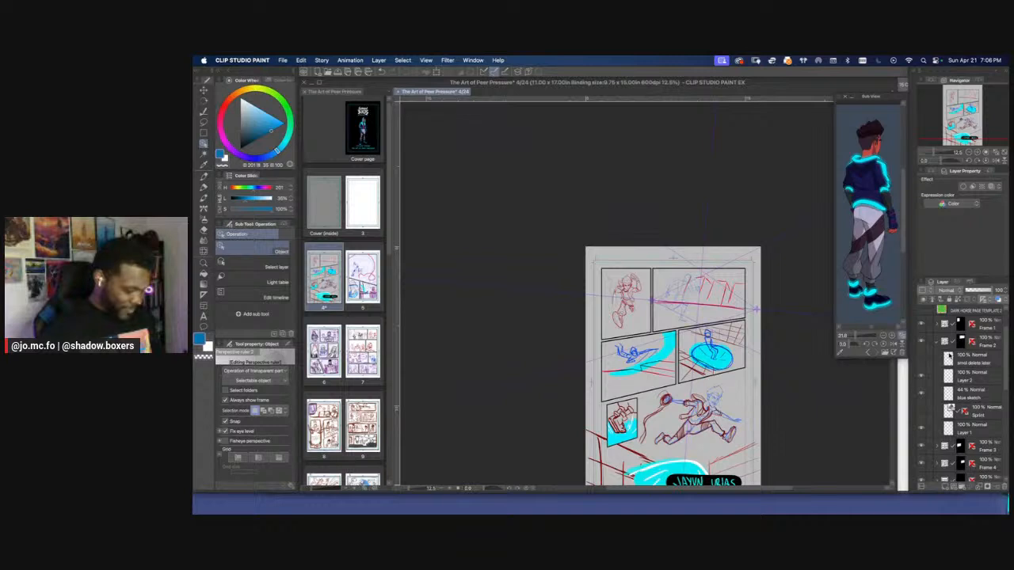
{"action": "left_click_drag", "start_coordinate": [917, 335], "coordinate": [1003, 388]}
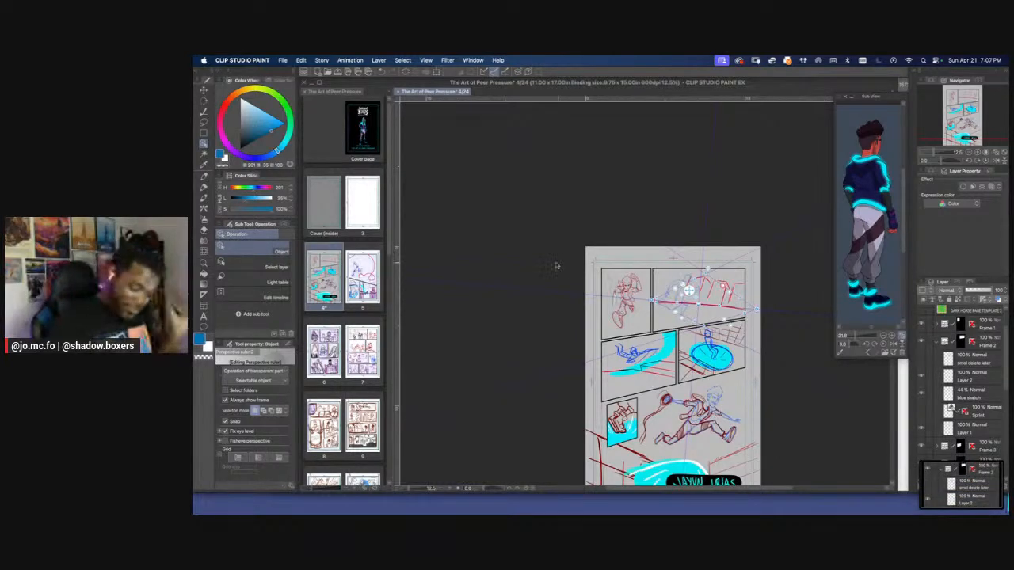
Pull the ruler's left vanishing point far out beyond the page's left edge so its guide lines cross the second panel at shallow angles
{"action": "scroll", "coordinate": [586, 315], "scroll_direction": "up", "scroll_amount": 2}
{"action": "left_click_drag", "start_coordinate": [677, 304], "coordinate": [560, 314]}
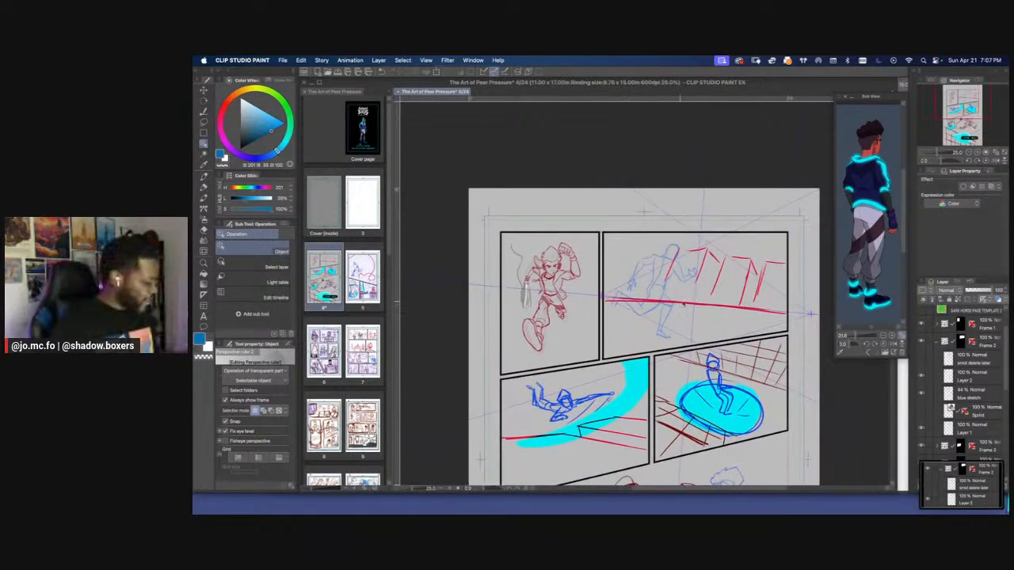
{"action": "scroll", "coordinate": [675, 333], "scroll_direction": "down", "scroll_amount": 2}
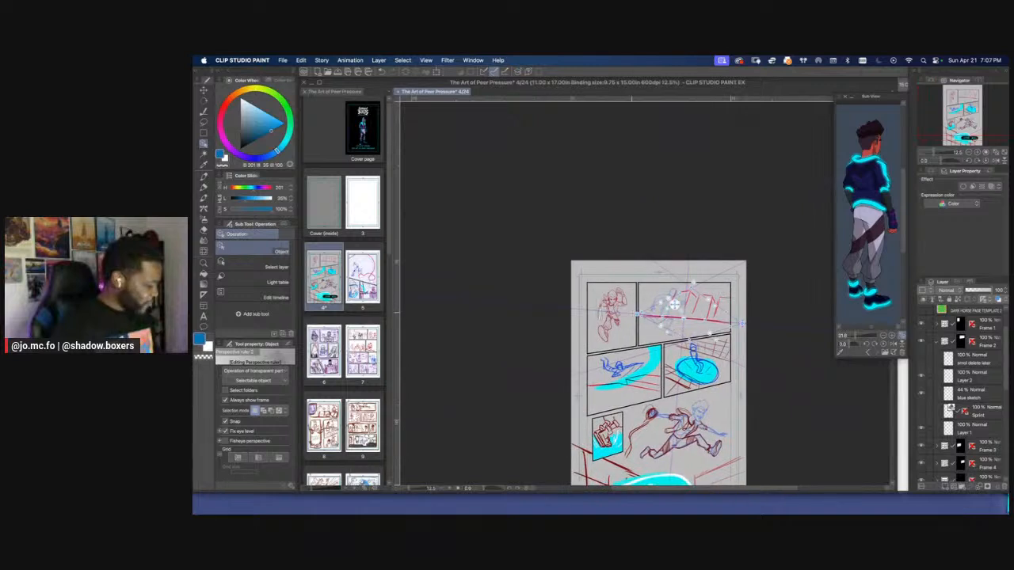
{"action": "left_click_drag", "start_coordinate": [544, 309], "coordinate": [537, 297]}
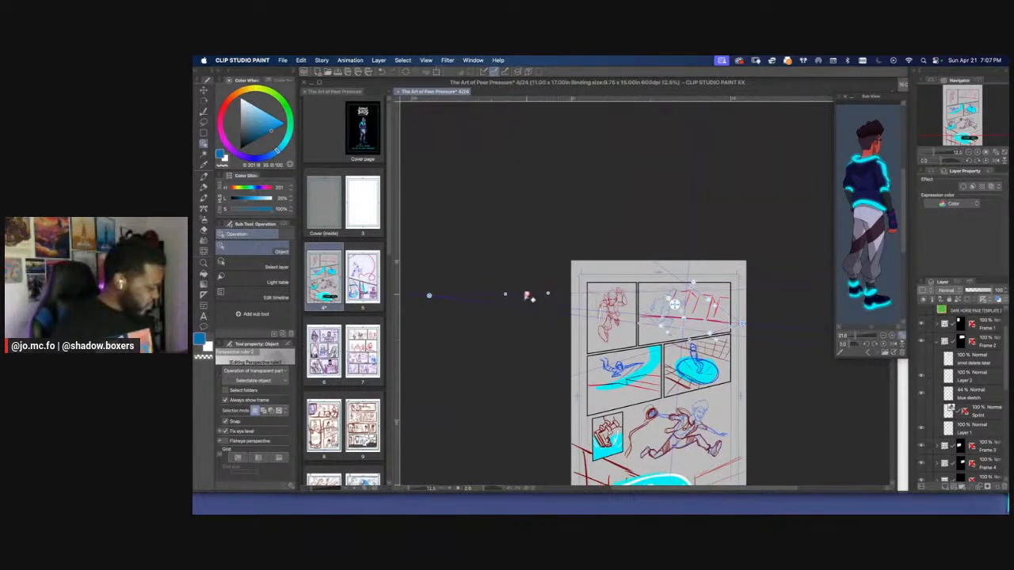
{"action": "mouse_move", "coordinate": [528, 299]}
{"action": "left_mouse_down"}
{"action": "mouse_move", "coordinate": [601, 321]}
{"action": "mouse_move", "coordinate": [549, 285]}
{"action": "mouse_move", "coordinate": [528, 283]}
{"action": "left_mouse_up"}
{"action": "key", "text": "super+minus"}
{"action": "key", "text": "super+plus"}
{"action": "key", "text": "super+plus"}
{"action": "key", "text": "super+minus"}
{"action": "mouse_move", "coordinate": [517, 284]}
{"action": "left_mouse_down"}
{"action": "mouse_move", "coordinate": [494, 290]}
{"action": "mouse_move", "coordinate": [502, 279]}
{"action": "left_mouse_up"}
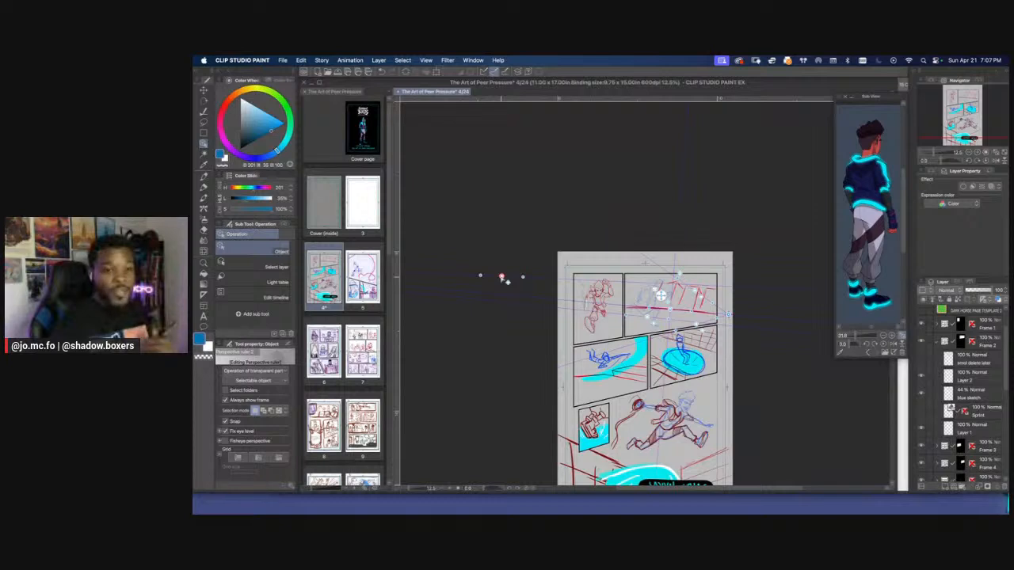
{"action": "left_click_drag", "start_coordinate": [604, 334], "coordinate": [640, 329]}
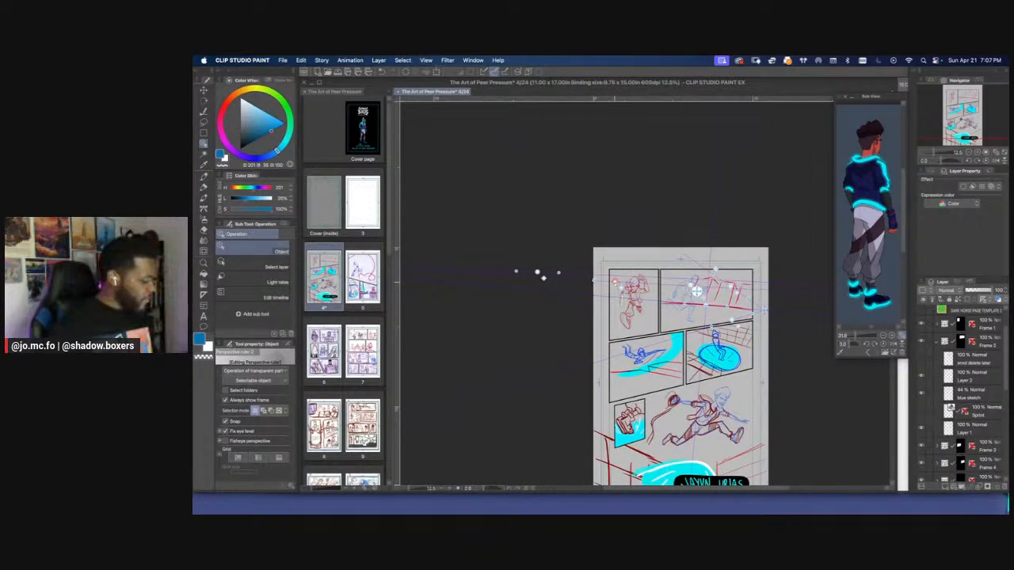
Hide Frame 2's Layer 1 and add a new raster layer directly above it
{"action": "left_click", "coordinate": [963, 429]}
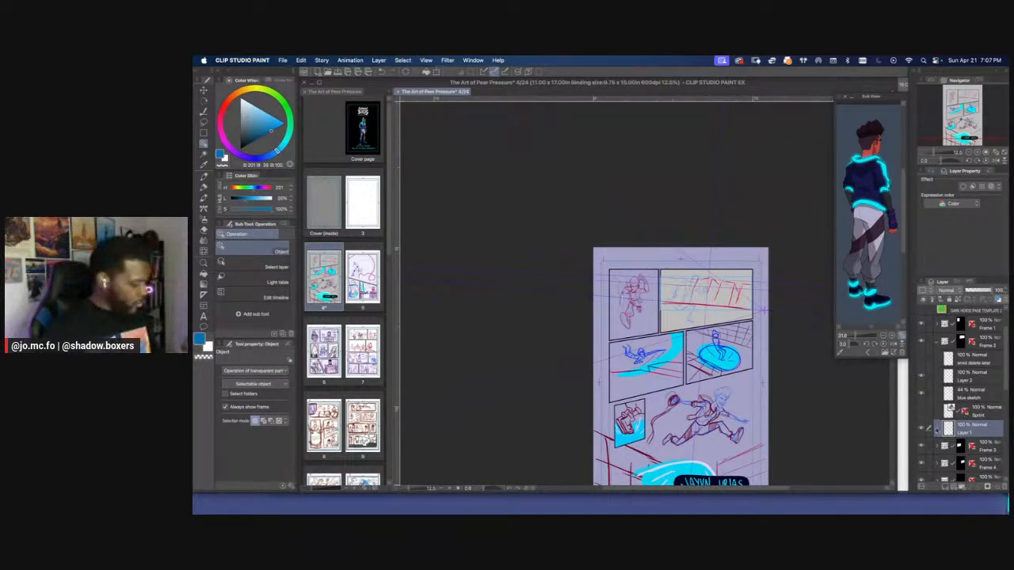
{"action": "left_click", "coordinate": [922, 428]}
{"action": "left_click", "coordinate": [946, 487]}
{"action": "key", "text": "super+plus"}
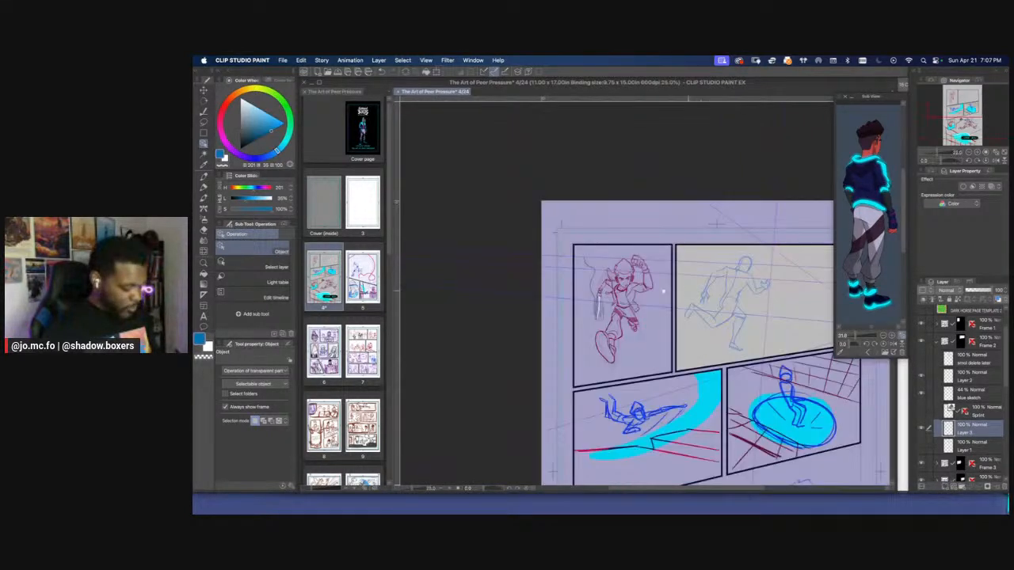
{"action": "left_click_drag", "start_coordinate": [663, 292], "coordinate": [538, 284]}
{"action": "key", "text": "super+plus"}
Show Layer 1 again and fade its red background lines to below 20% opacity
{"action": "left_click", "coordinate": [921, 446]}
{"action": "left_click", "coordinate": [964, 447]}
{"action": "left_click", "coordinate": [977, 291]}
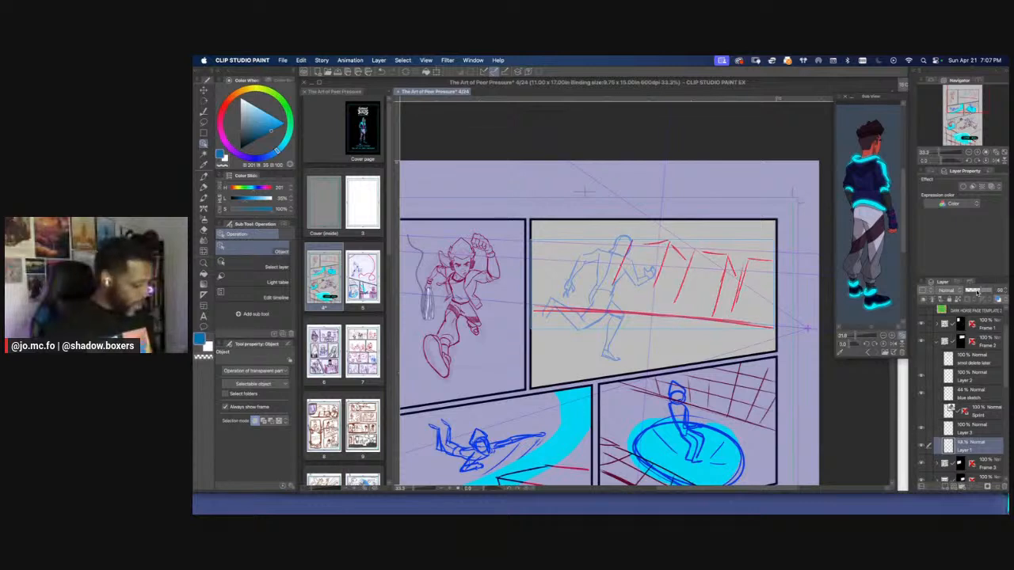
{"action": "left_click_drag", "start_coordinate": [977, 292], "coordinate": [968, 293]}
On the new layer above Layer 1, choose a dark red and draw the ground line across the second panel along the perspective ruler
{"action": "left_click", "coordinate": [957, 430]}
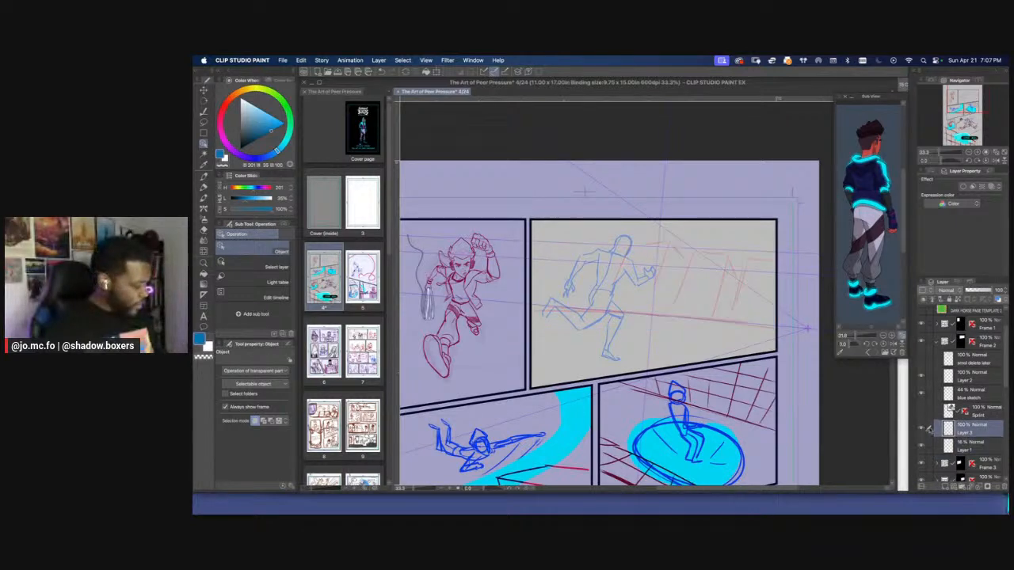
{"action": "left_click_drag", "start_coordinate": [643, 277], "coordinate": [593, 291]}
{"action": "left_click", "coordinate": [222, 114]}
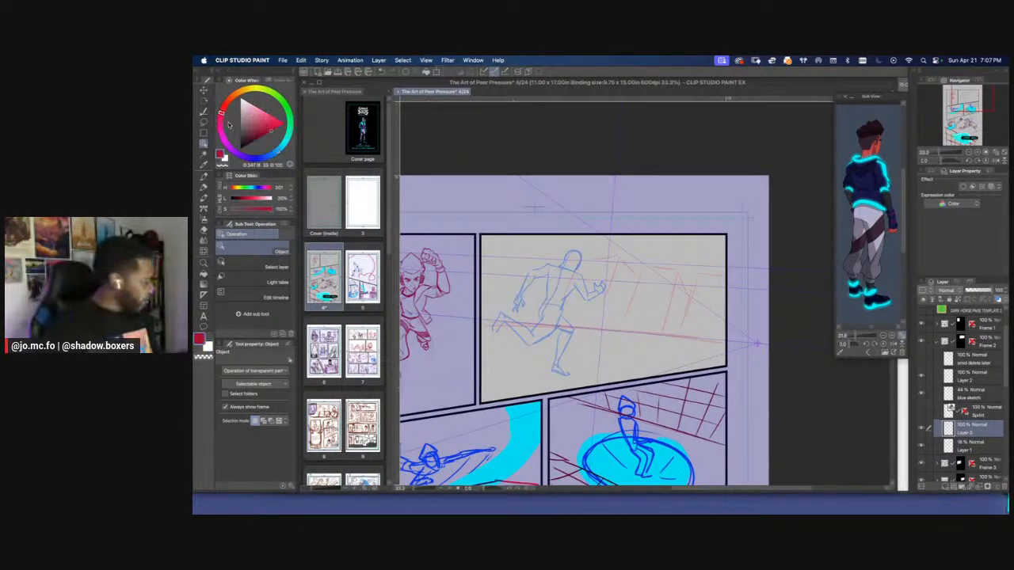
{"action": "left_click", "coordinate": [257, 138]}
{"action": "key", "text": "super+plus"}
{"action": "key", "text": "super+minus"}
{"action": "mouse_move", "coordinate": [468, 329]}
{"action": "left_mouse_down"}
{"action": "mouse_move", "coordinate": [516, 299]}
{"action": "mouse_move", "coordinate": [748, 317]}
{"action": "left_mouse_up"}
{"action": "key", "text": "bracketleft"}
{"action": "key", "text": "bracketleft"}
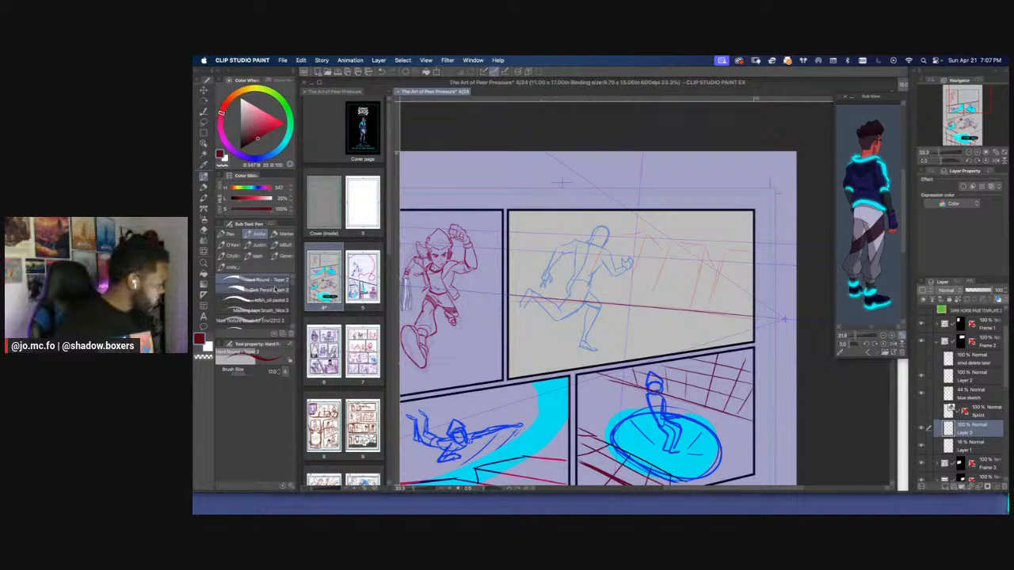
Retrace the second panel's ground line with the Sick Pencil Brush 2 at size 25, and undo the stray vertical stroke
{"action": "left_click", "coordinate": [262, 290]}
{"action": "key", "text": "bracketright"}
{"action": "left_click_drag", "start_coordinate": [507, 294], "coordinate": [743, 317]}
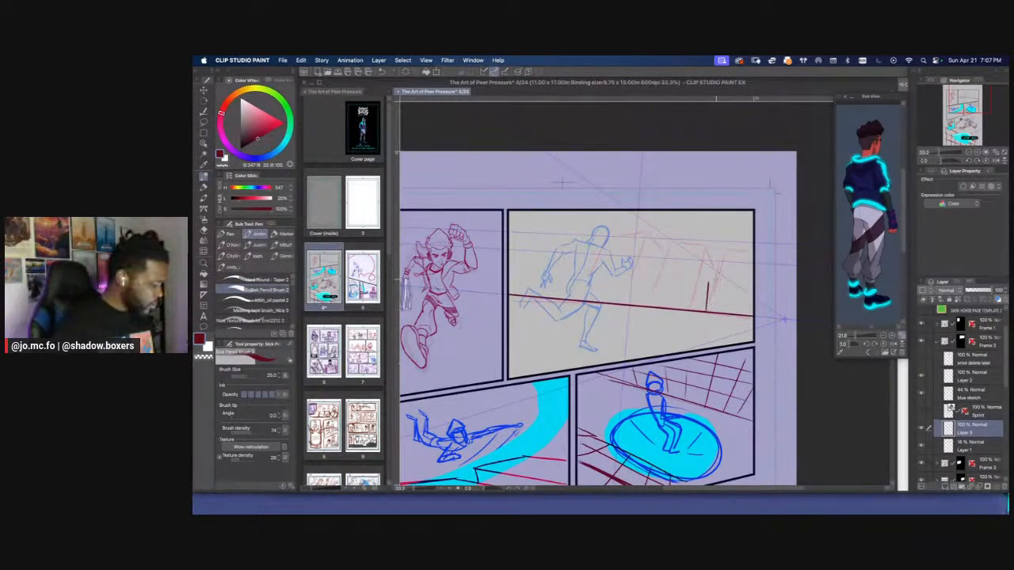
{"action": "key", "text": "ctrl+z"}
{"action": "key", "text": "ctrl+minus"}
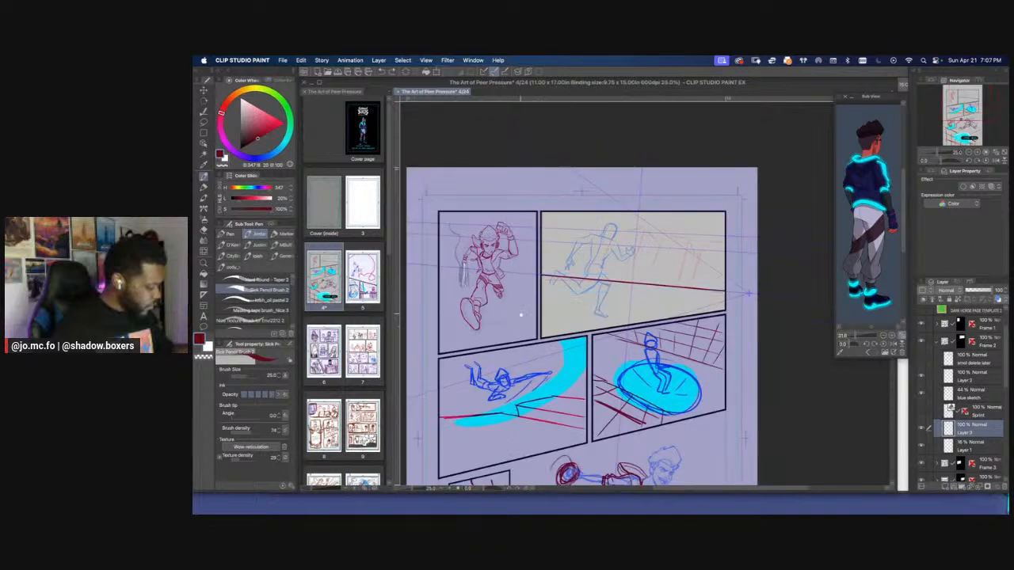
{"action": "key", "text": "ctrl+plus"}
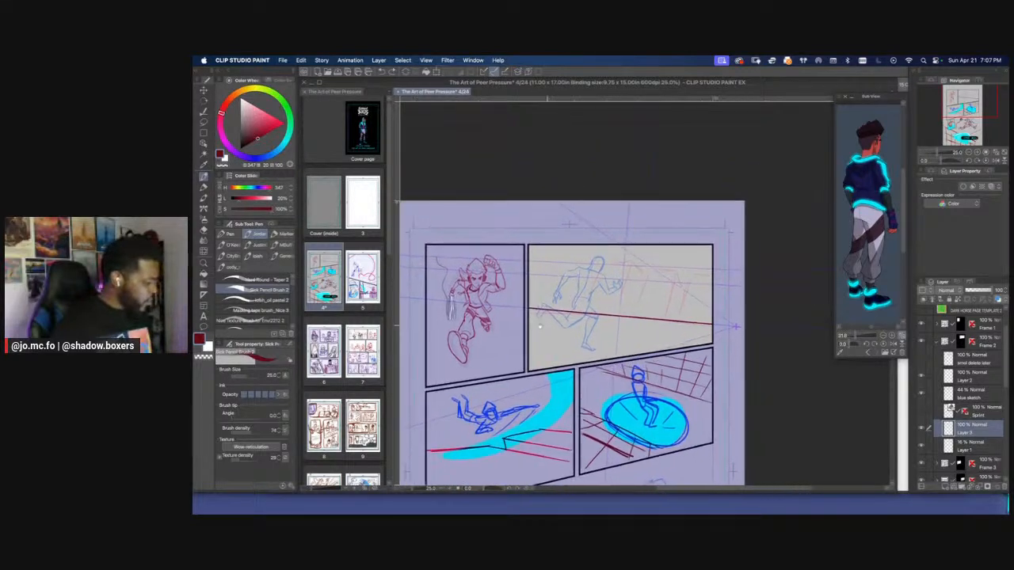
Try to draw the building's roof lines and receding edges across the second panel along the perspective ruler, and undo the strokes
{"action": "left_click_drag", "start_coordinate": [586, 254], "coordinate": [699, 267]}
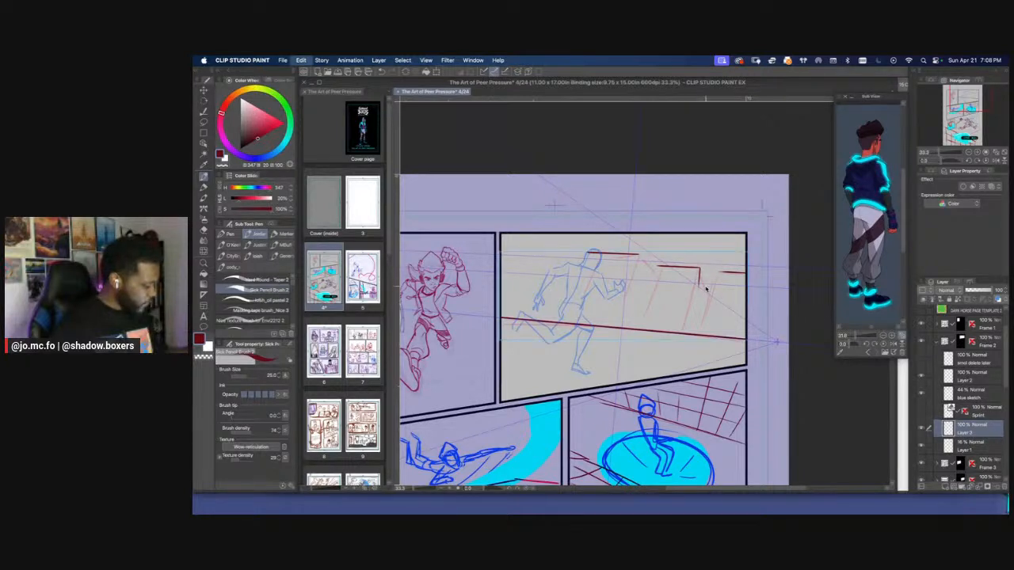
{"action": "left_click_drag", "start_coordinate": [697, 270], "coordinate": [727, 296]}
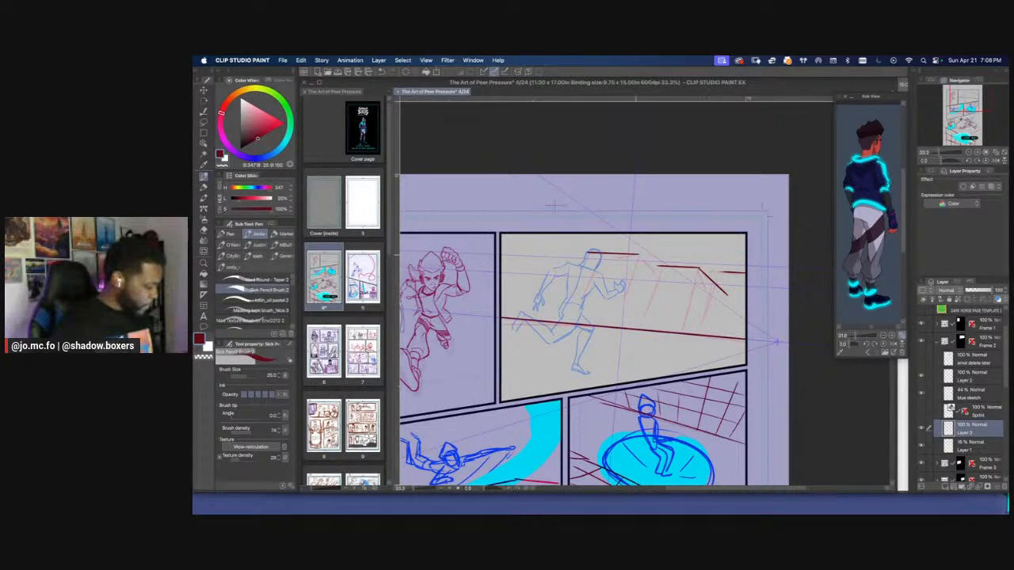
{"action": "left_click_drag", "start_coordinate": [637, 254], "coordinate": [660, 269]}
{"action": "key", "text": "super+z"}
{"action": "key", "text": "super+z"}
{"action": "key", "text": "super+z"}
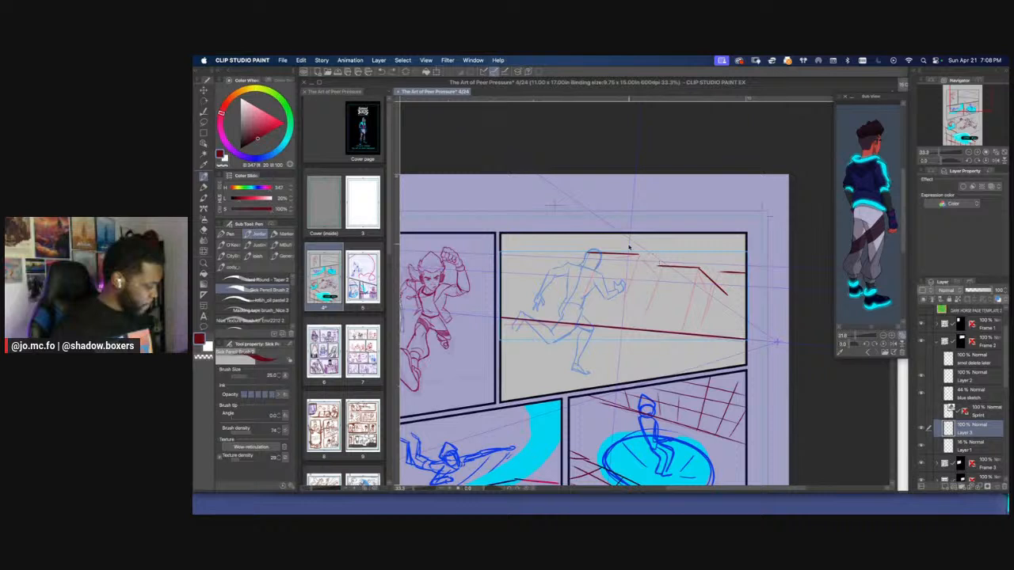
{"action": "key", "text": "super+z"}
{"action": "key", "text": "super+z"}
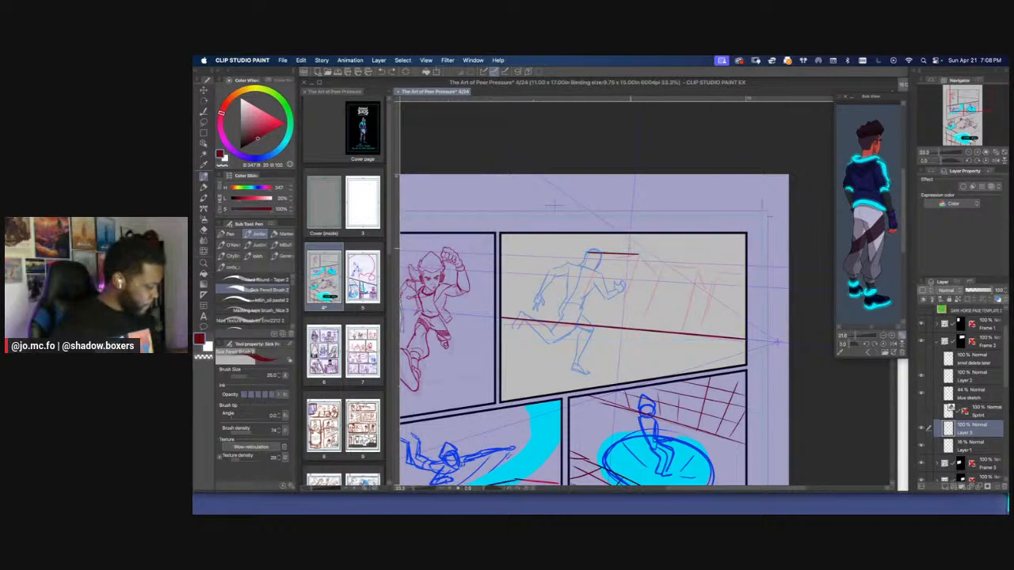
{"action": "left_click_drag", "start_coordinate": [641, 234], "coordinate": [635, 334]}
{"action": "key", "text": "super+z"}
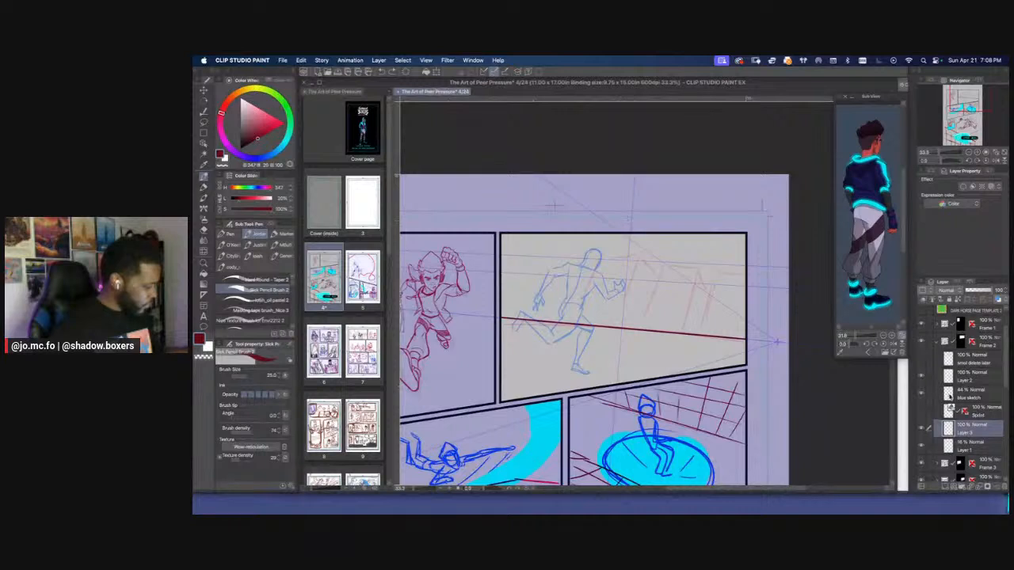
Select the perspective ruler on the canvas and move its layer into Frame 2, between Layer 3 and Layer 1
{"action": "left_click", "coordinate": [929, 411]}
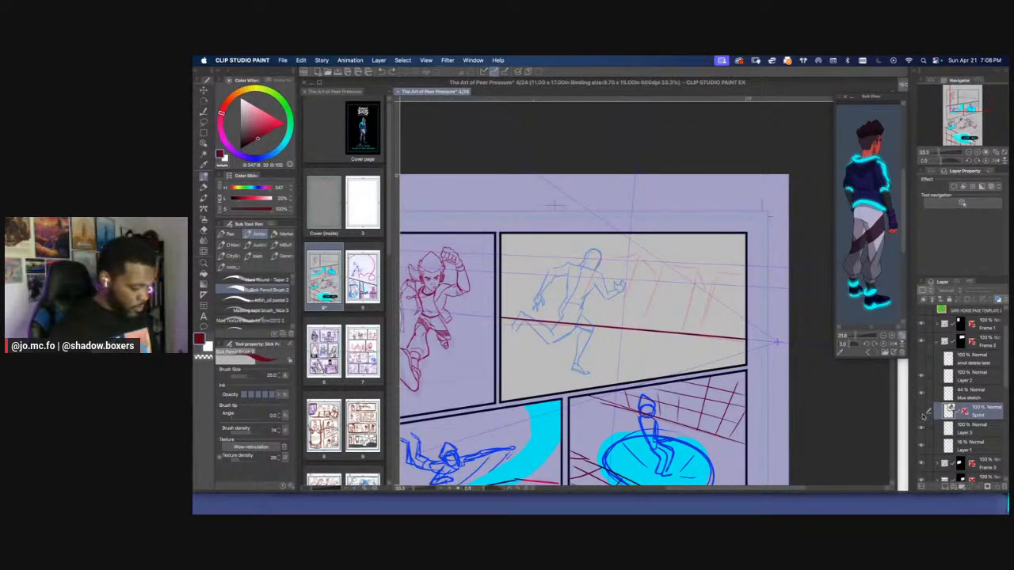
{"action": "left_click", "coordinate": [944, 428]}
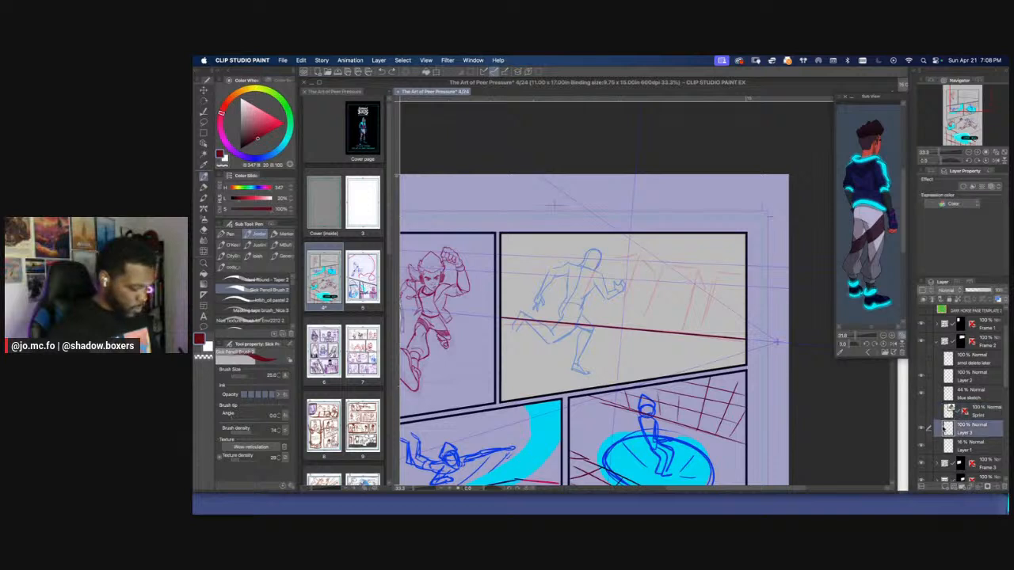
{"action": "left_click", "coordinate": [203, 141]}
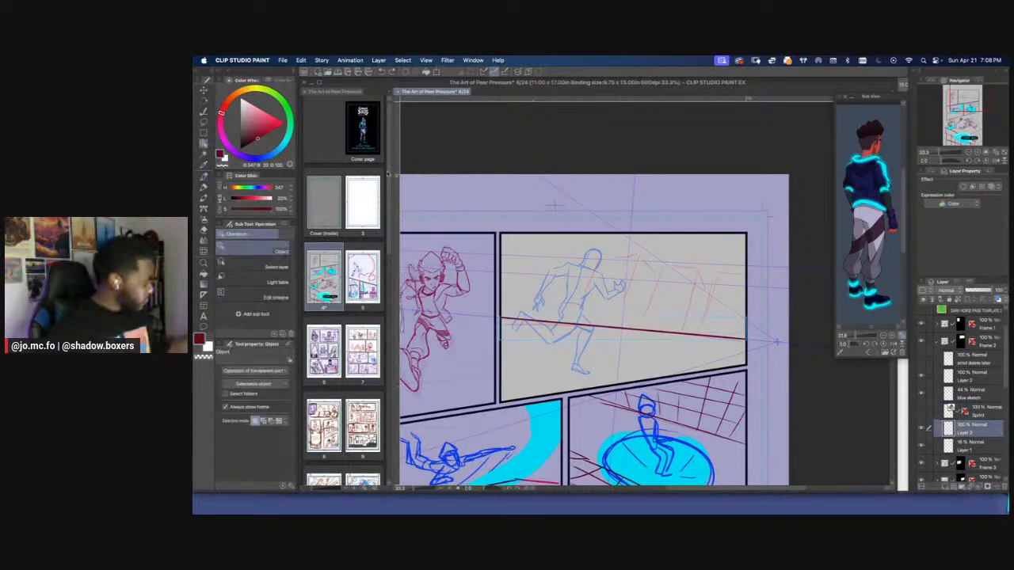
{"action": "left_click", "coordinate": [777, 344]}
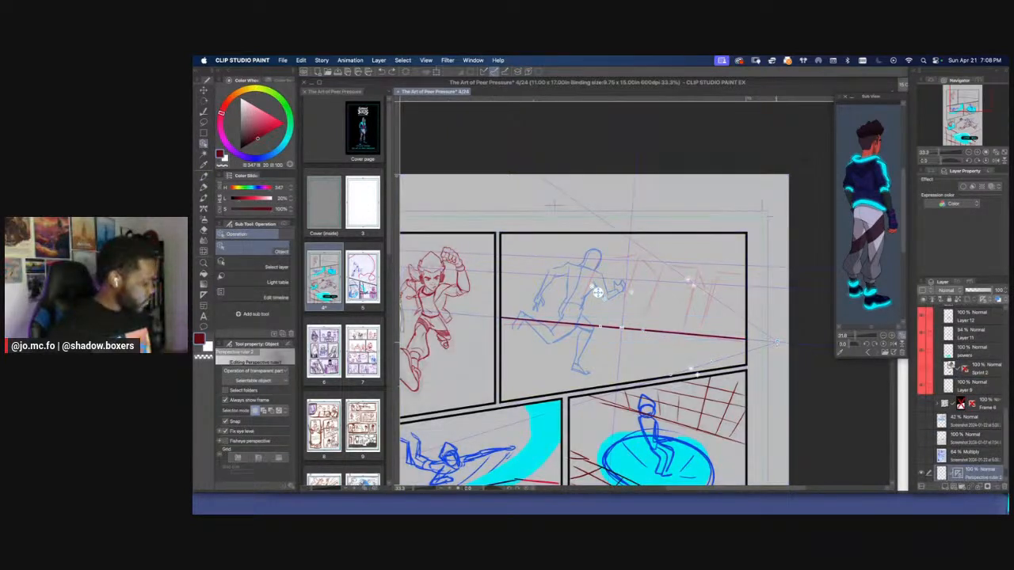
{"action": "left_click_drag", "start_coordinate": [982, 479], "coordinate": [928, 446]}
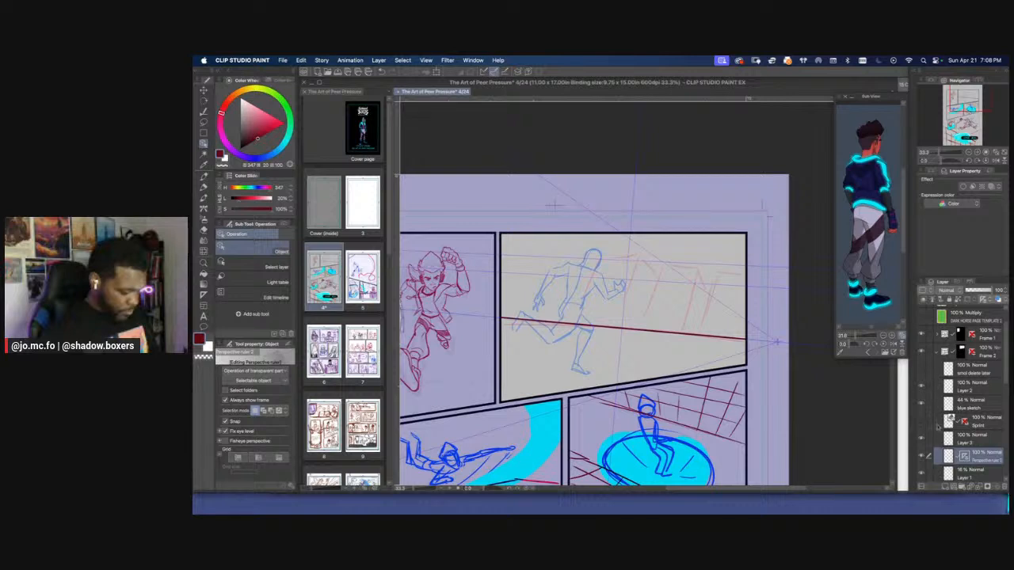
Try out an additional vanishing point on the second panel's perspective ruler and delete it again
{"action": "key", "text": "super+minus"}
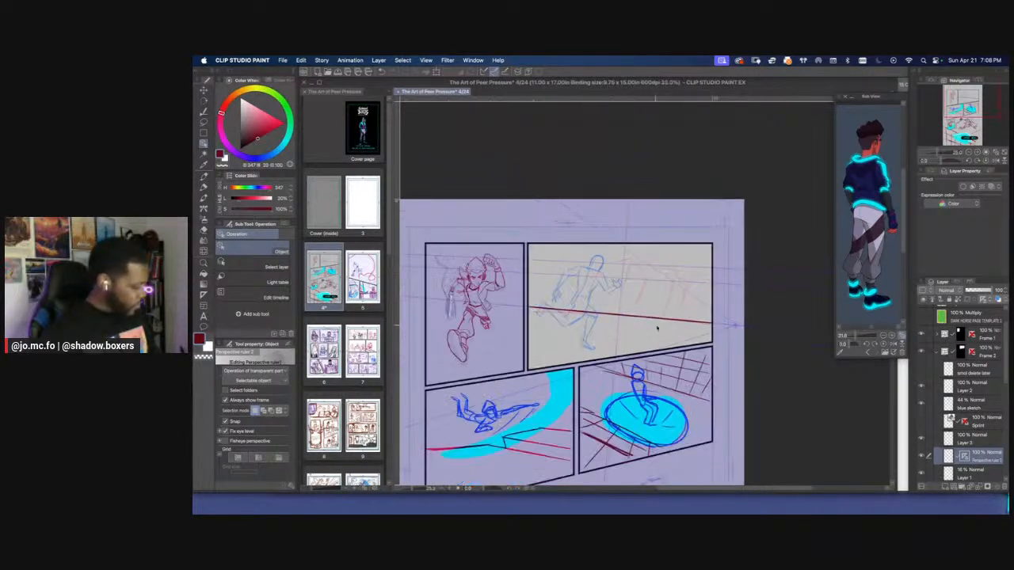
{"action": "left_click", "coordinate": [661, 320]}
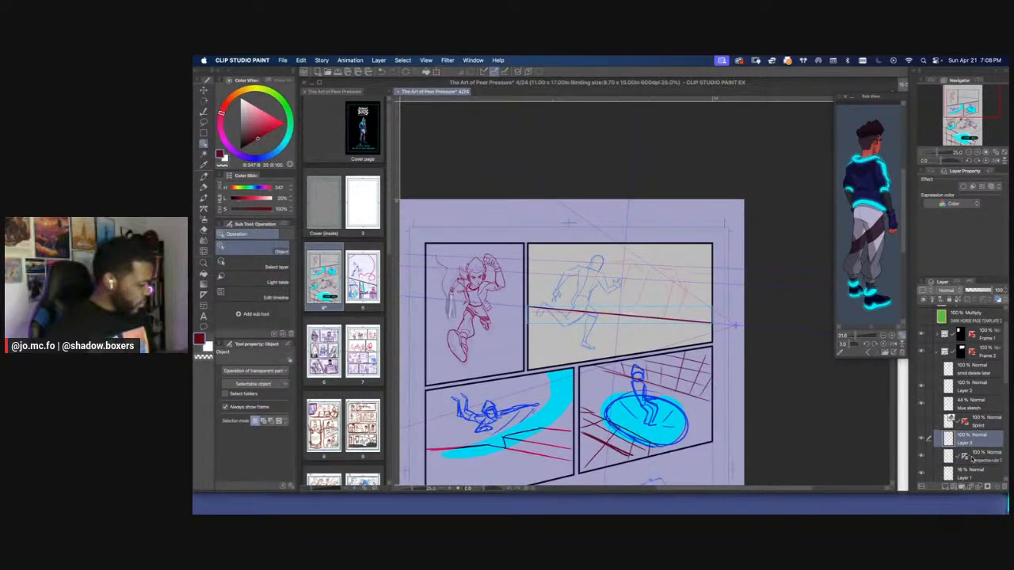
{"action": "left_click", "coordinate": [965, 458]}
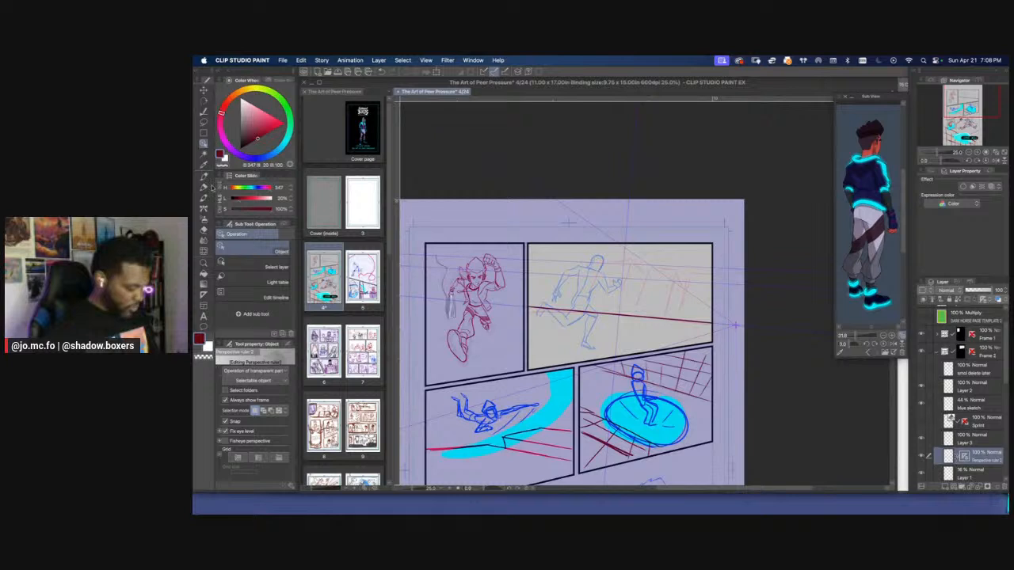
{"action": "left_click", "coordinate": [715, 313]}
{"action": "right_click", "coordinate": [744, 327]}
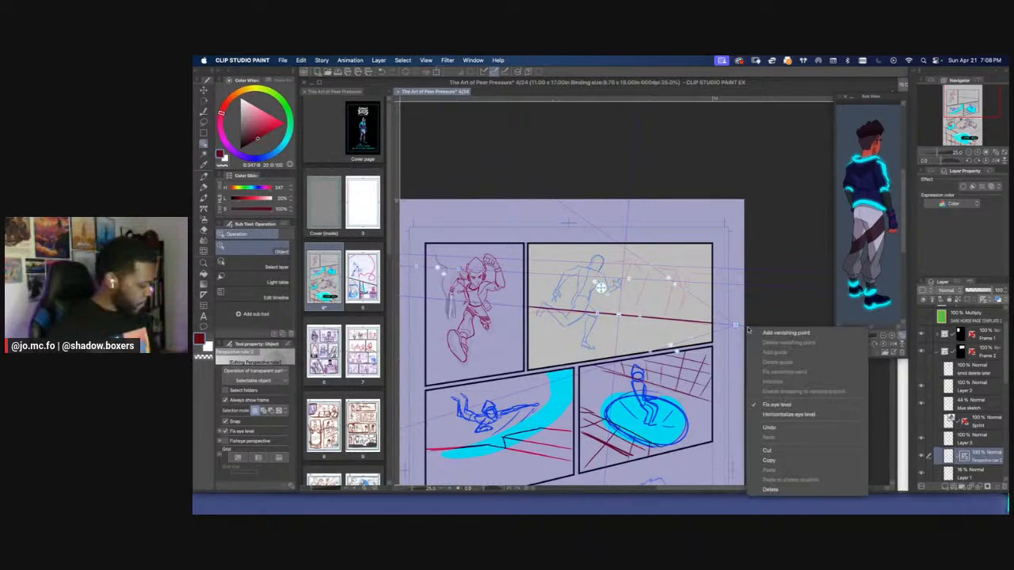
{"action": "left_click", "coordinate": [750, 333]}
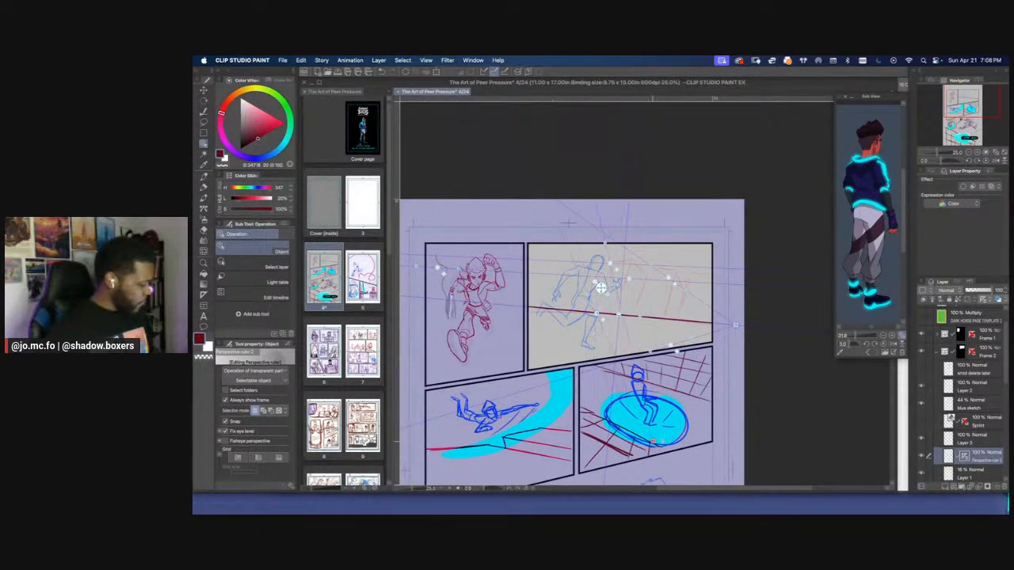
{"action": "key", "text": "super+minus"}
{"action": "key", "text": "super+minus"}
{"action": "left_click_drag", "start_coordinate": [685, 416], "coordinate": [711, 402]}
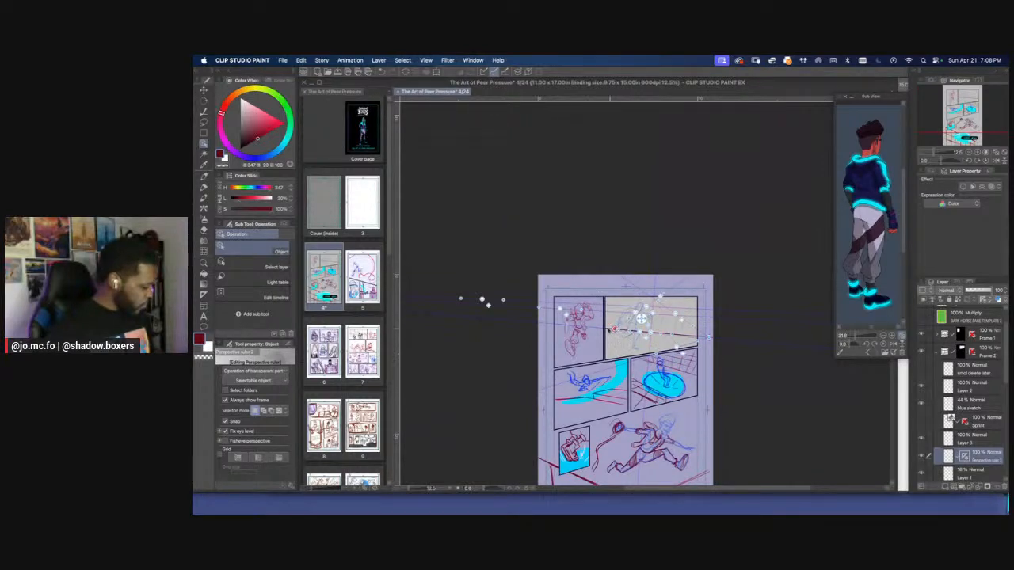
{"action": "key", "text": "super+plus"}
{"action": "key", "text": "super+plus"}
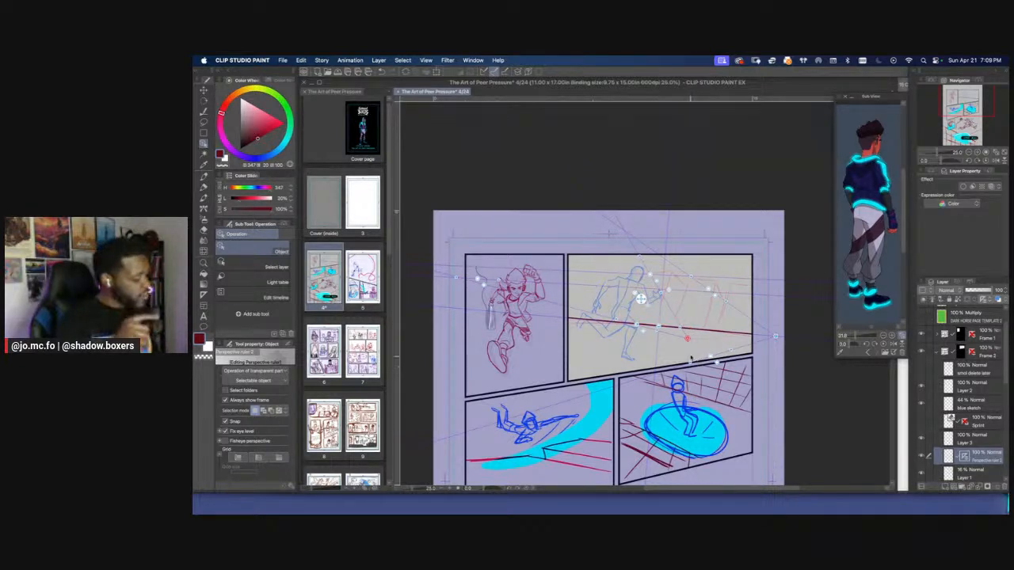
{"action": "right_click", "coordinate": [670, 325]}
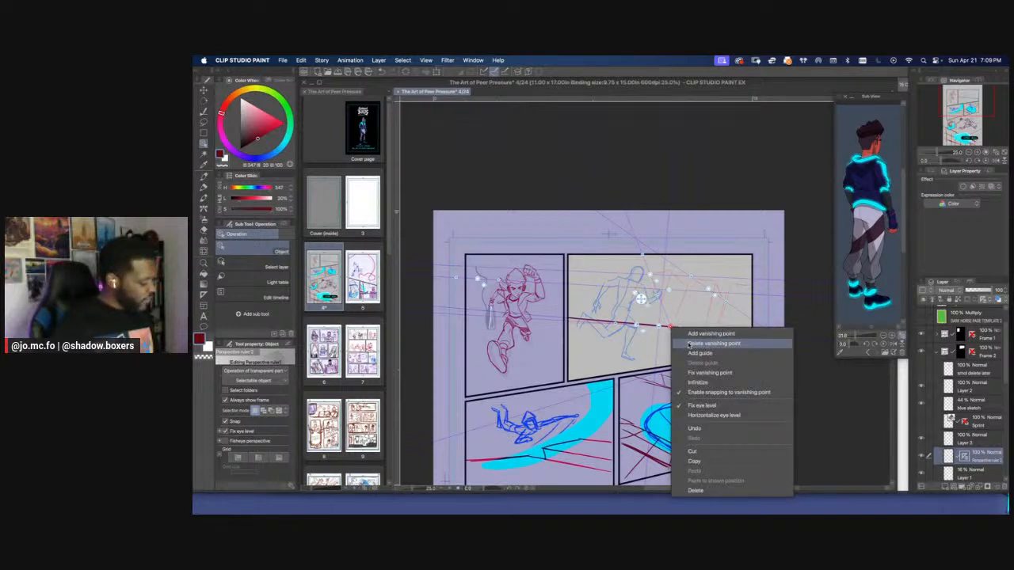
{"action": "left_click", "coordinate": [690, 344]}
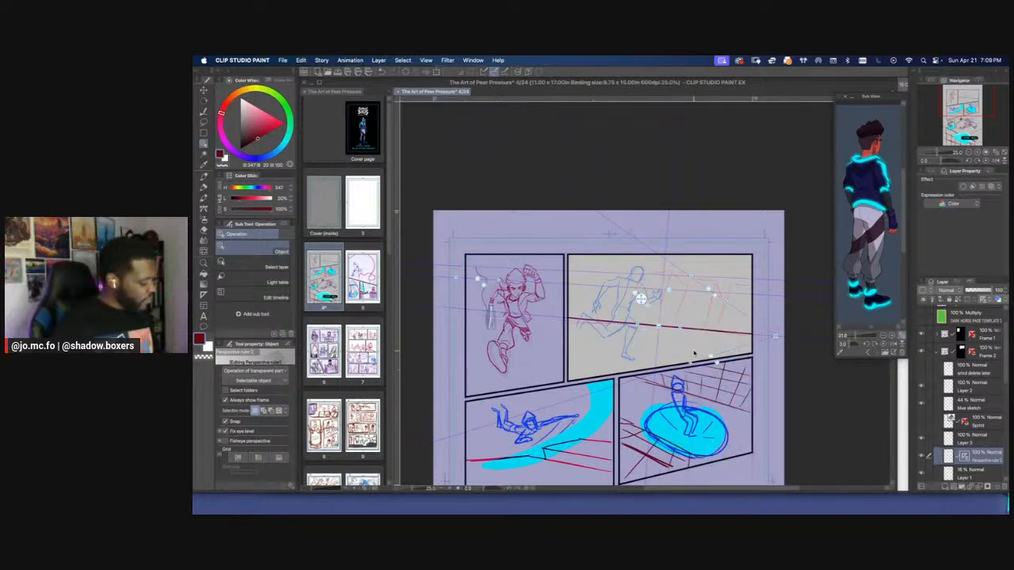
Return to Layer 3 with the Sick Pencil Brush 2 and test a vertical building edge beside the runner, undoing the stroke
{"action": "left_click", "coordinate": [950, 436]}
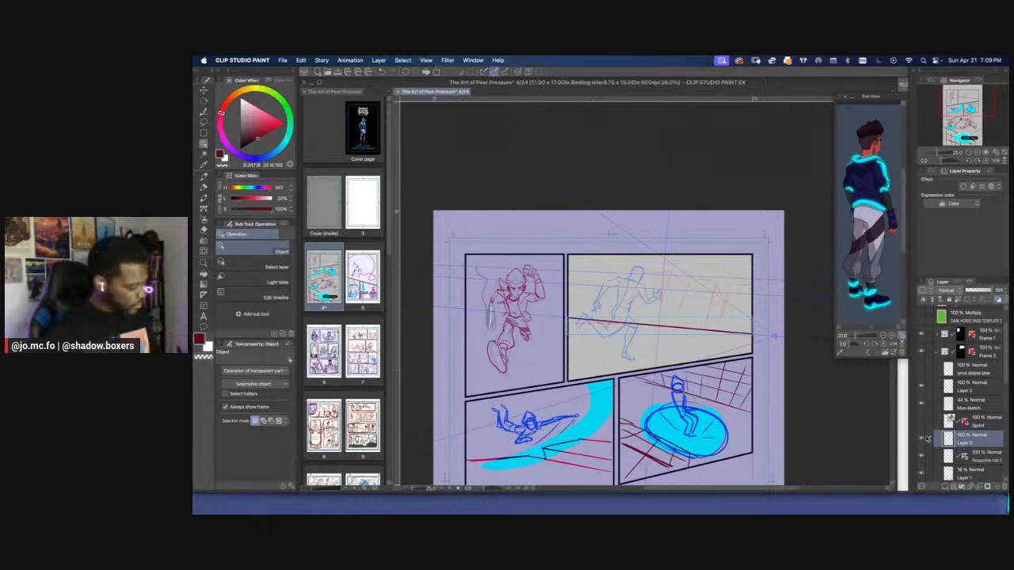
{"action": "key", "text": "super+plus"}
{"action": "key", "text": "p"}
{"action": "left_click_drag", "start_coordinate": [711, 267], "coordinate": [704, 326]}
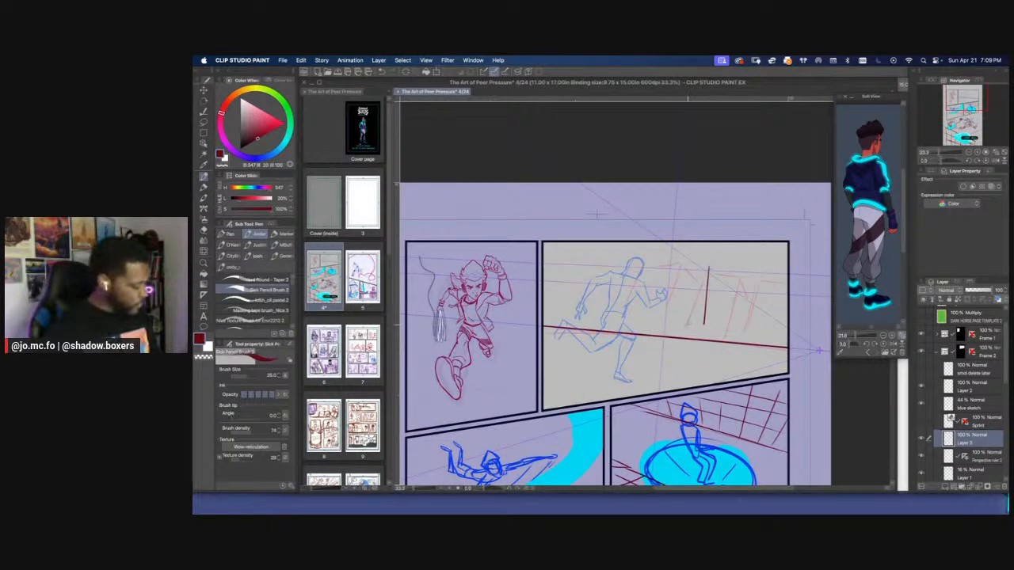
{"action": "key", "text": "super+z"}
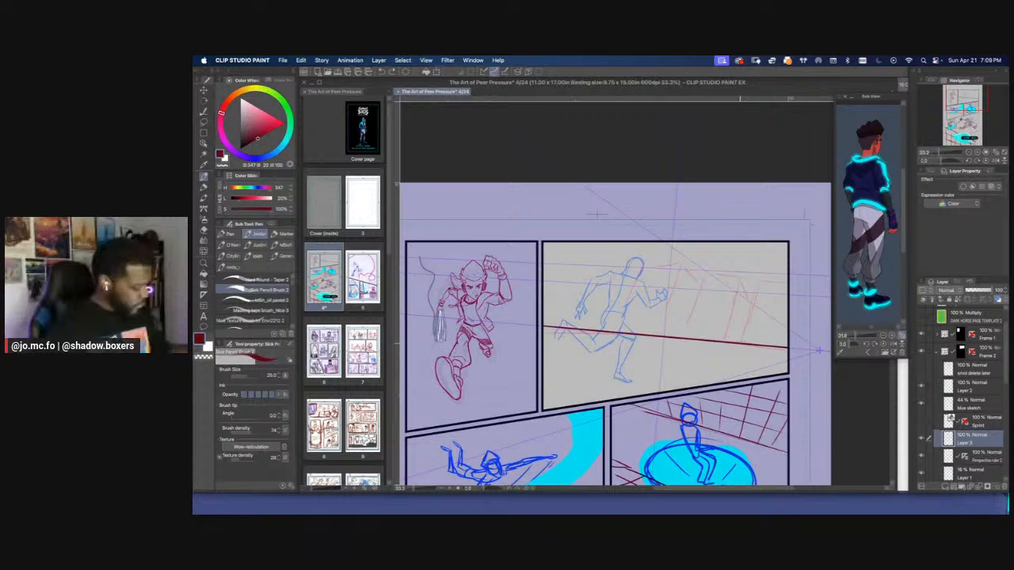
Try to draw the boxy building's upright, top and slanted edges above the ground line in the second panel, and undo them all
{"action": "left_click_drag", "start_coordinate": [741, 342], "coordinate": [761, 281]}
{"action": "mouse_move", "coordinate": [740, 342]}
{"action": "left_mouse_down"}
{"action": "mouse_move", "coordinate": [759, 281]}
{"action": "mouse_move", "coordinate": [787, 312]}
{"action": "left_mouse_up"}
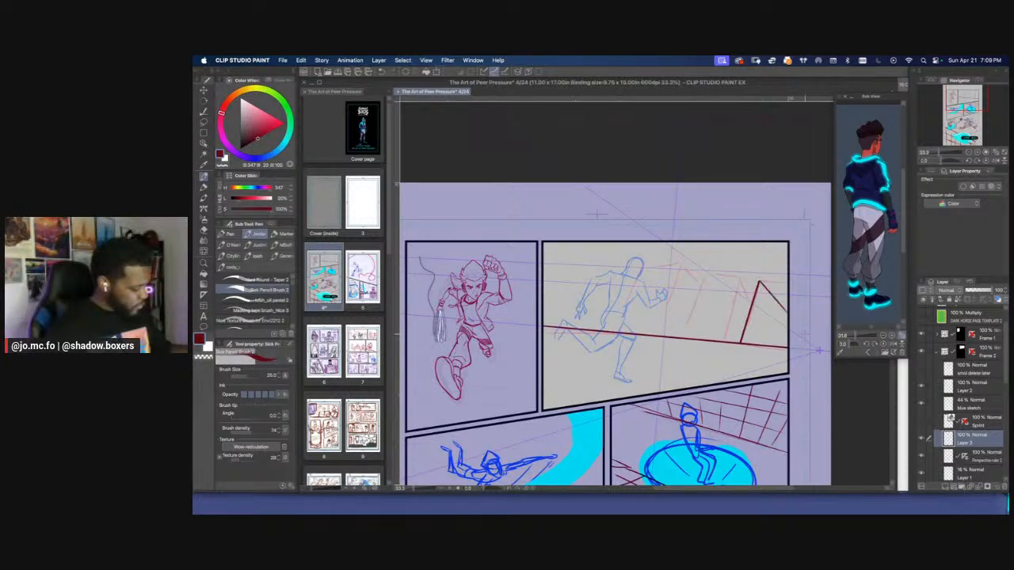
{"action": "key", "text": "super+z"}
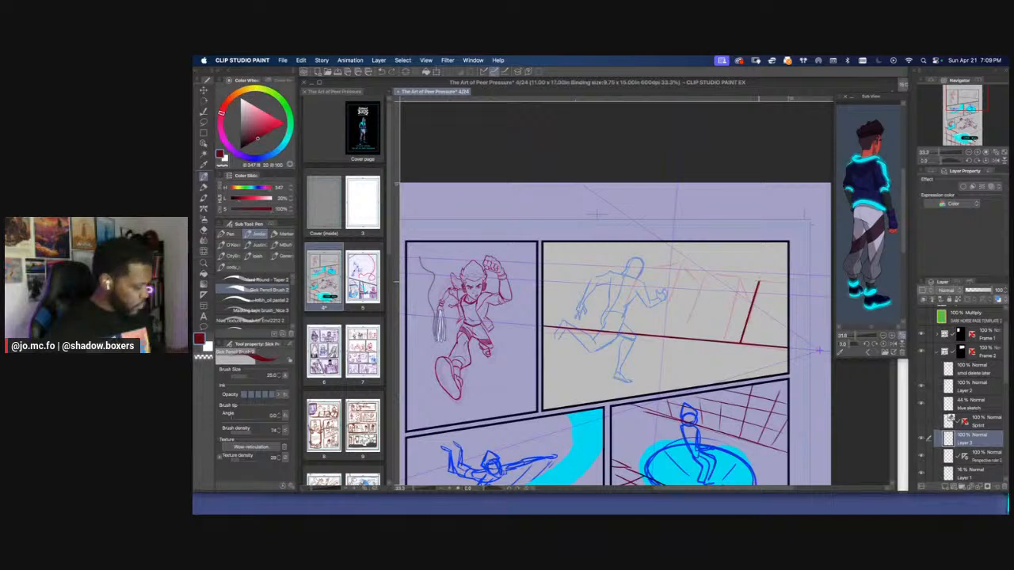
{"action": "mouse_move", "coordinate": [758, 282]}
{"action": "left_mouse_down"}
{"action": "mouse_move", "coordinate": [788, 282]}
{"action": "mouse_move", "coordinate": [750, 290]}
{"action": "mouse_move", "coordinate": [735, 342]}
{"action": "left_mouse_up"}
{"action": "key", "text": "super+z"}
{"action": "mouse_move", "coordinate": [741, 277]}
{"action": "left_mouse_down"}
{"action": "mouse_move", "coordinate": [697, 275]}
{"action": "mouse_move", "coordinate": [697, 336]}
{"action": "left_mouse_up"}
{"action": "scroll", "coordinate": [687, 332], "scroll_direction": "down", "scroll_amount": 1}
{"action": "key", "text": "super+plus"}
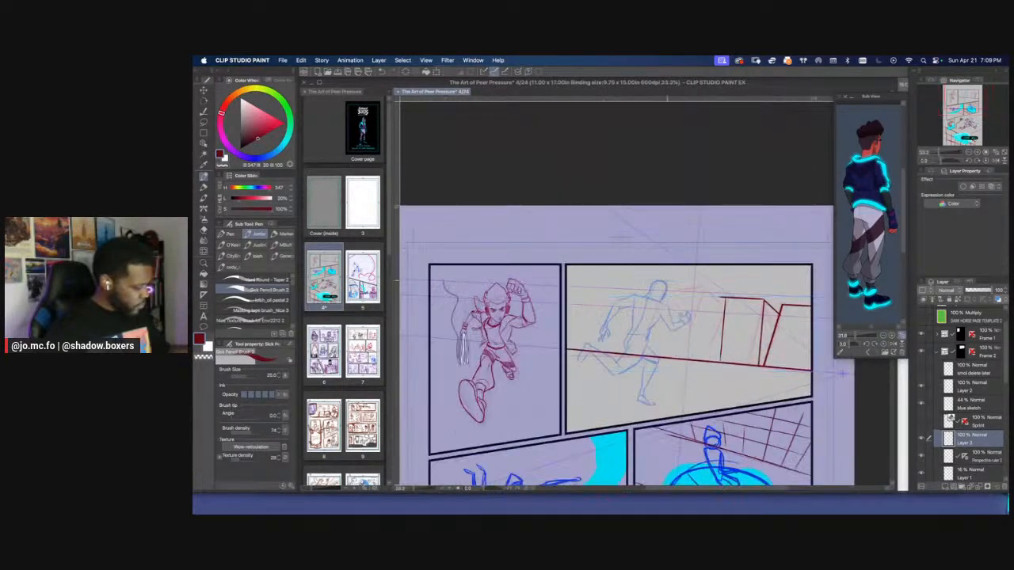
{"action": "left_click_drag", "start_coordinate": [725, 304], "coordinate": [688, 294]}
{"action": "key", "text": "super+z"}
{"action": "key", "text": "super+z"}
{"action": "key", "text": "super+z"}
{"action": "key", "text": "super+z"}
{"action": "key", "text": "super+z"}
{"action": "key", "text": "super+z"}
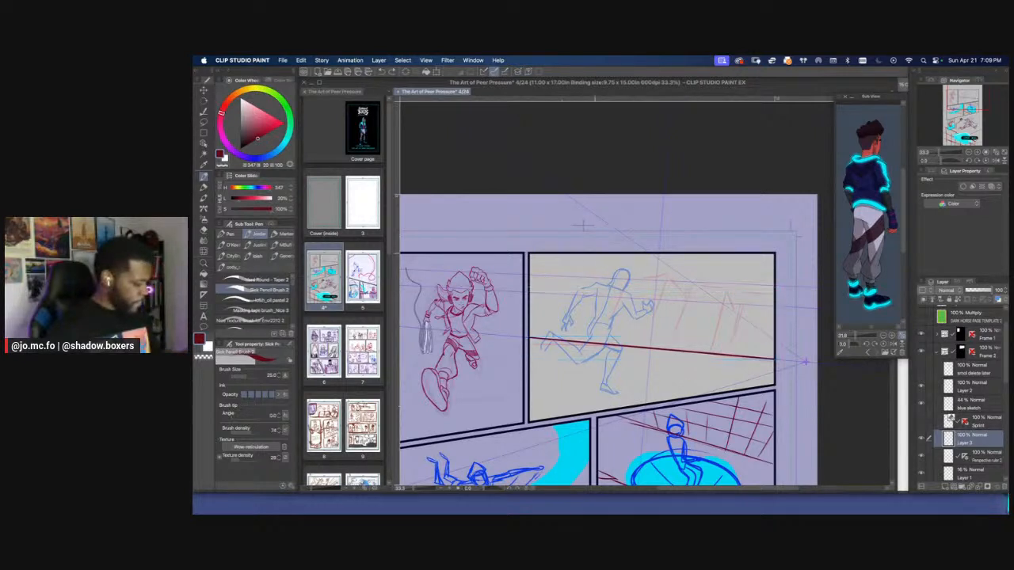
Draw the building corner behind the runner with a roof line, a vertical edge and a receding diagonal edge
{"action": "left_click_drag", "start_coordinate": [639, 281], "coordinate": [662, 275]}
{"action": "key", "text": "super+y"}
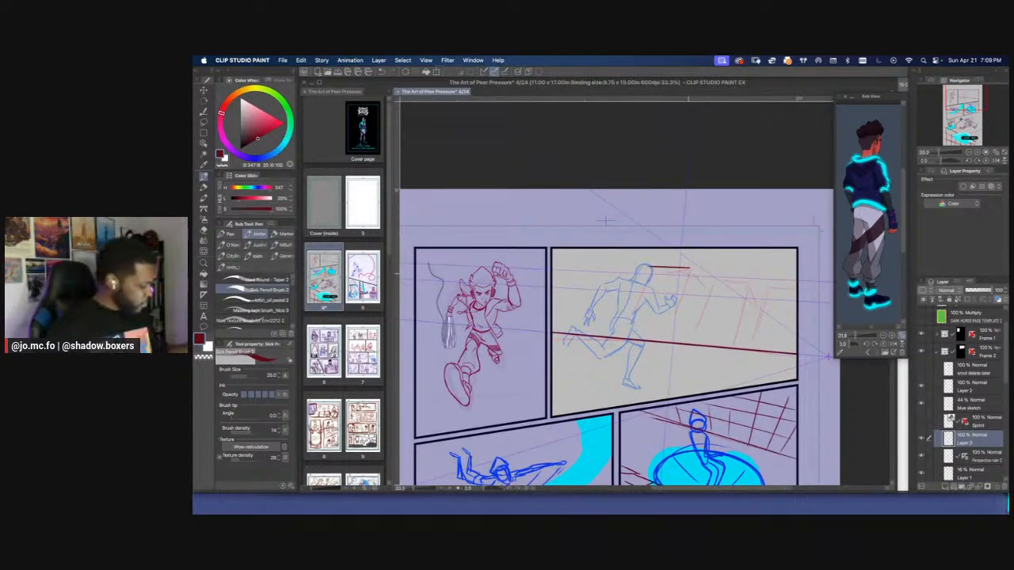
{"action": "key", "text": "super+y"}
{"action": "key", "text": "super+y"}
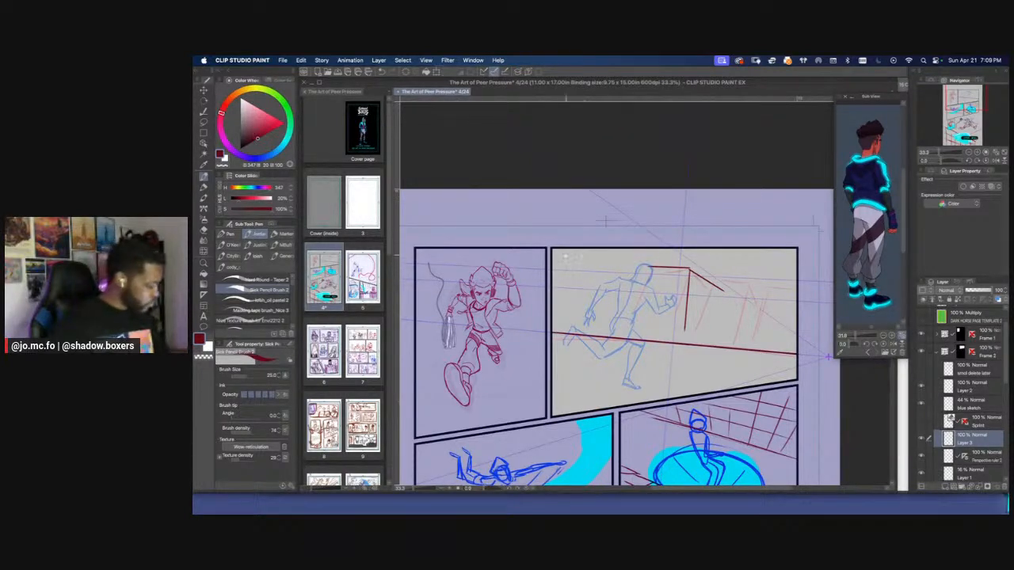
Select the second panel's perspective ruler on its ruler layer and nudge its handle near the ground line
{"action": "key", "text": "super+minus"}
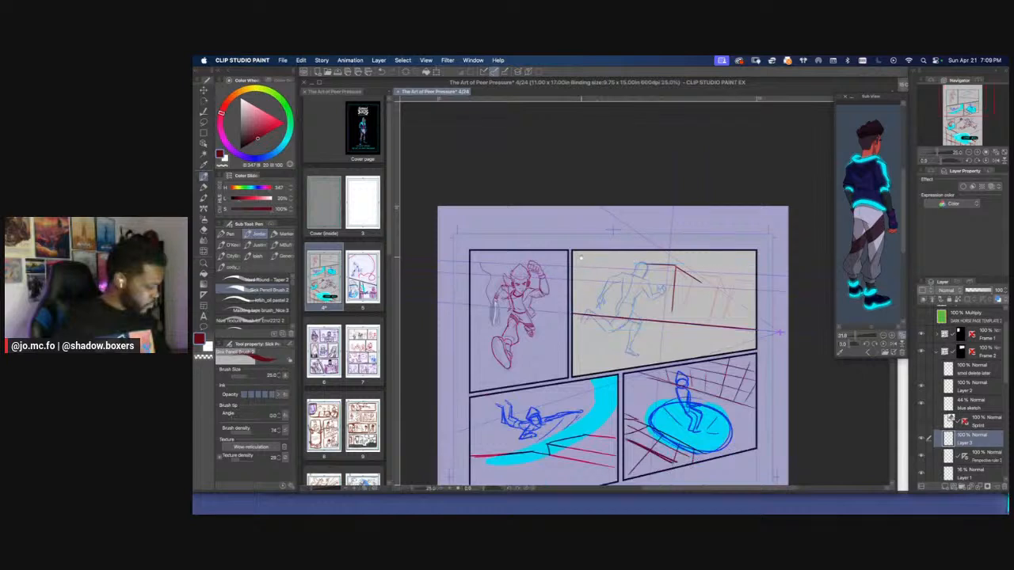
{"action": "key", "text": "super+minus"}
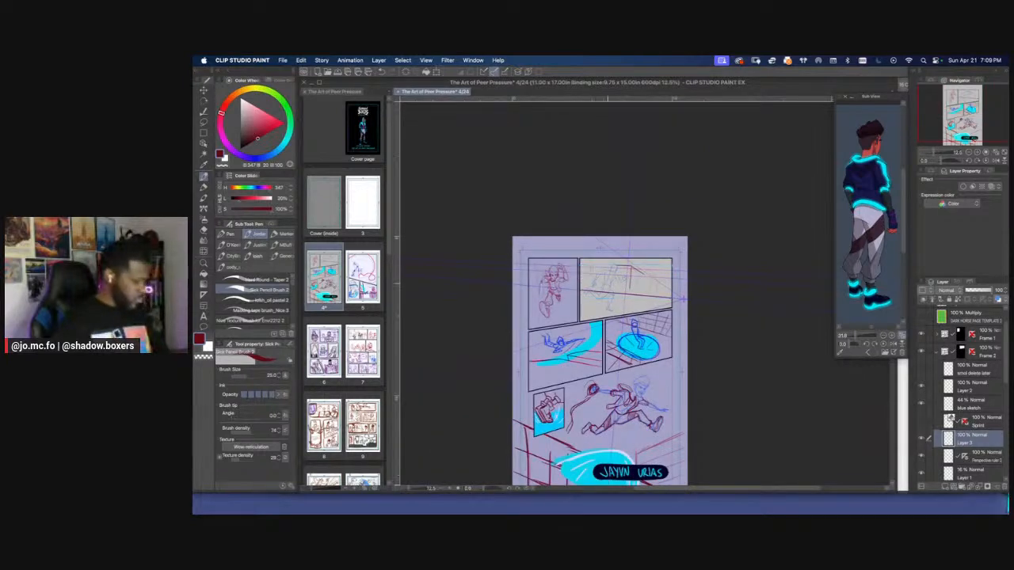
{"action": "left_click", "coordinate": [961, 455]}
{"action": "key", "text": "super+plus"}
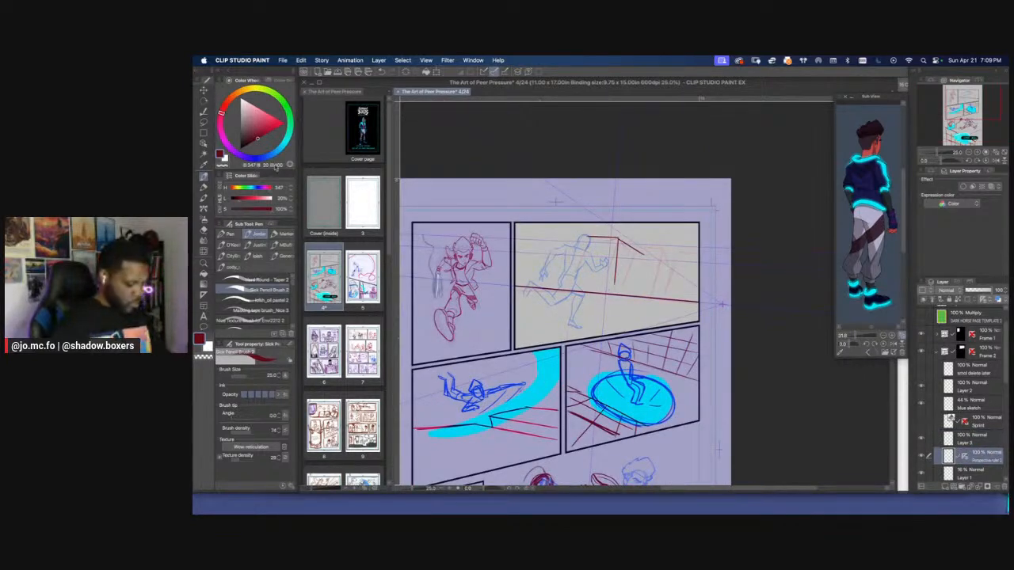
{"action": "key", "text": "o"}
{"action": "left_click", "coordinate": [604, 314]}
{"action": "left_click_drag", "start_coordinate": [594, 456], "coordinate": [621, 387]}
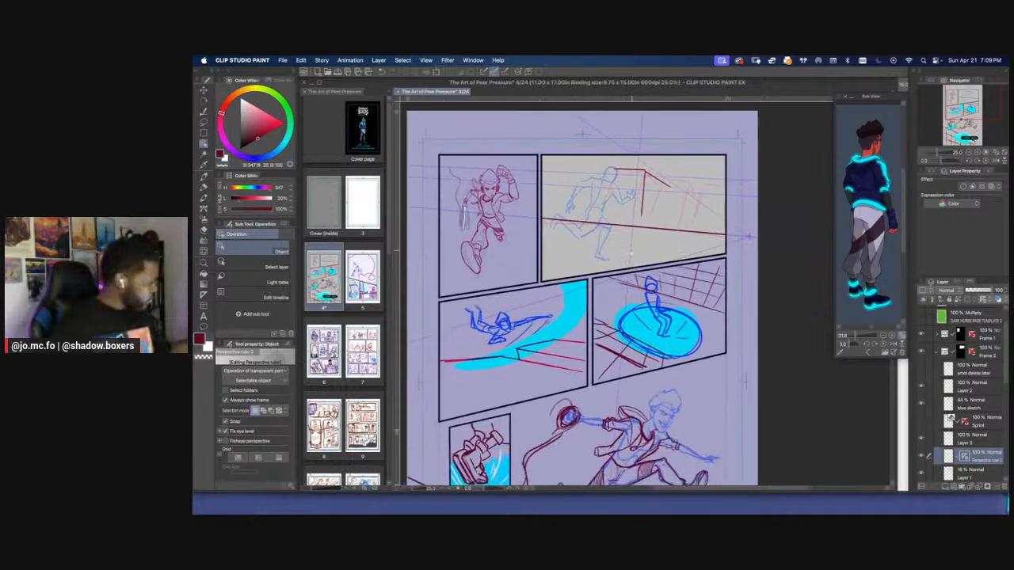
{"action": "scroll", "coordinate": [619, 388], "scroll_direction": "up", "scroll_amount": 2}
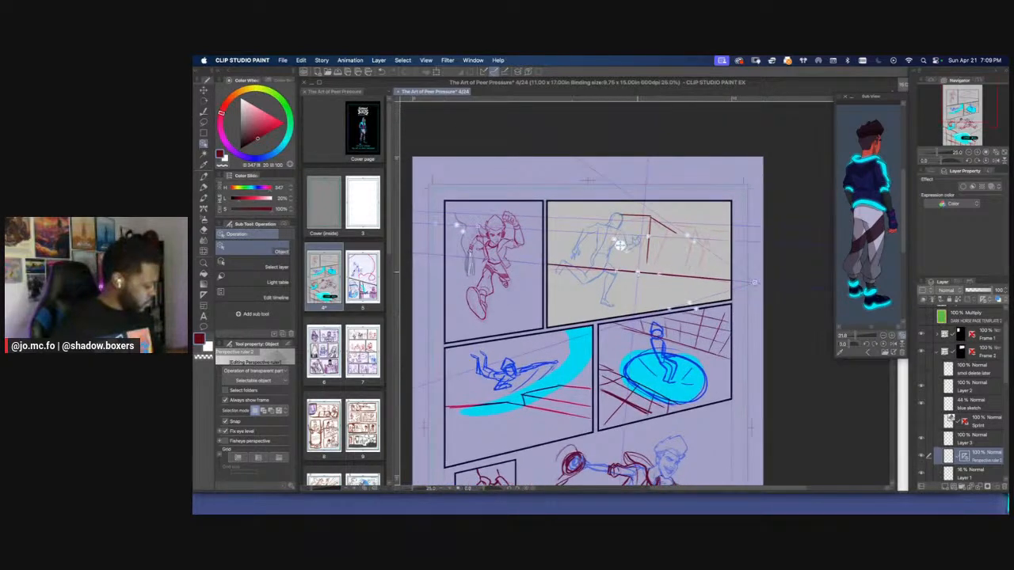
{"action": "left_click_drag", "start_coordinate": [638, 275], "coordinate": [645, 273]}
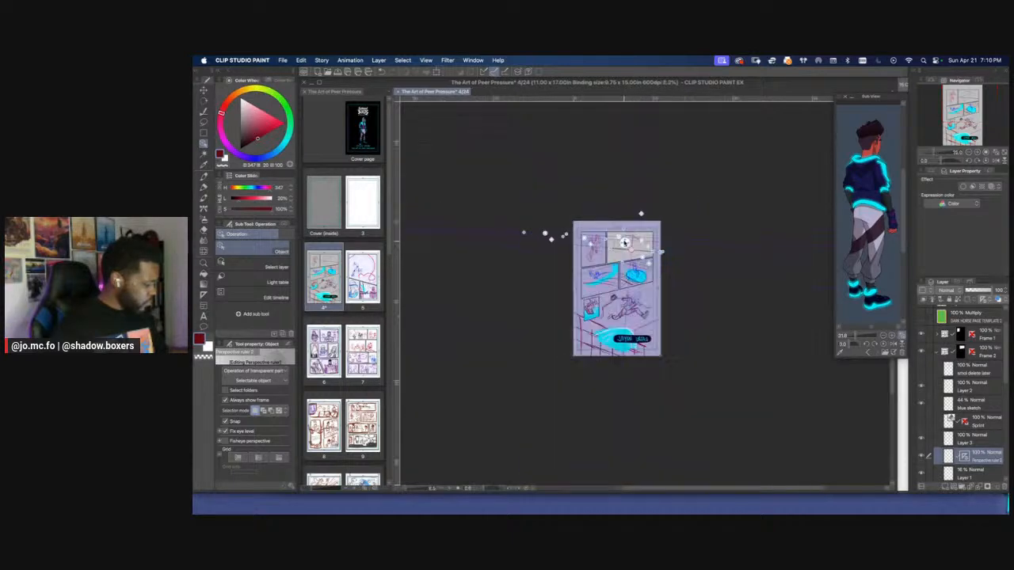
Move the perspective ruler's right vanishing point onto the ground line, just inside the second panel's right border
{"action": "scroll", "coordinate": [620, 246], "scroll_direction": "down", "scroll_amount": 4}
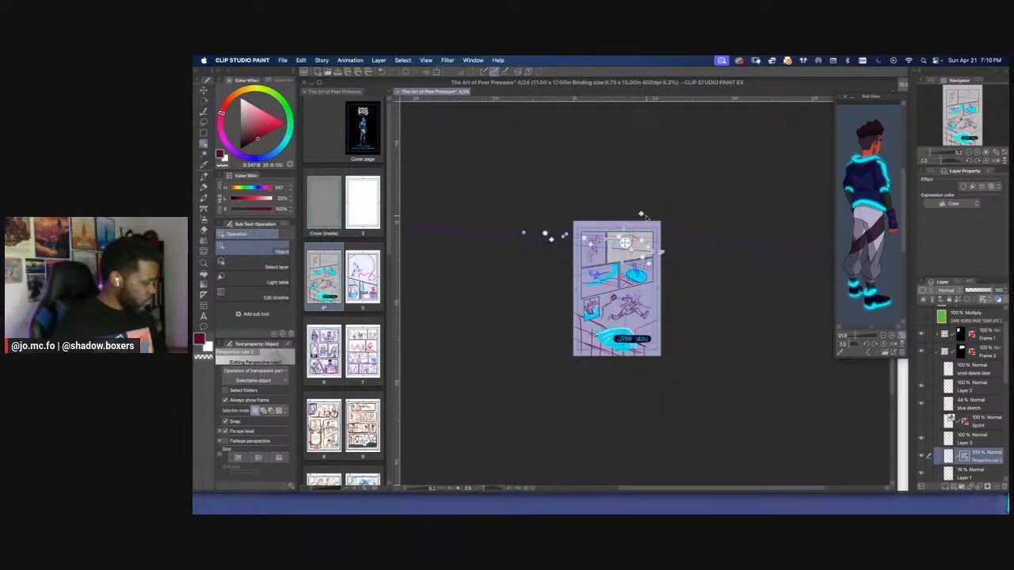
{"action": "scroll", "coordinate": [640, 215], "scroll_direction": "up", "scroll_amount": 4}
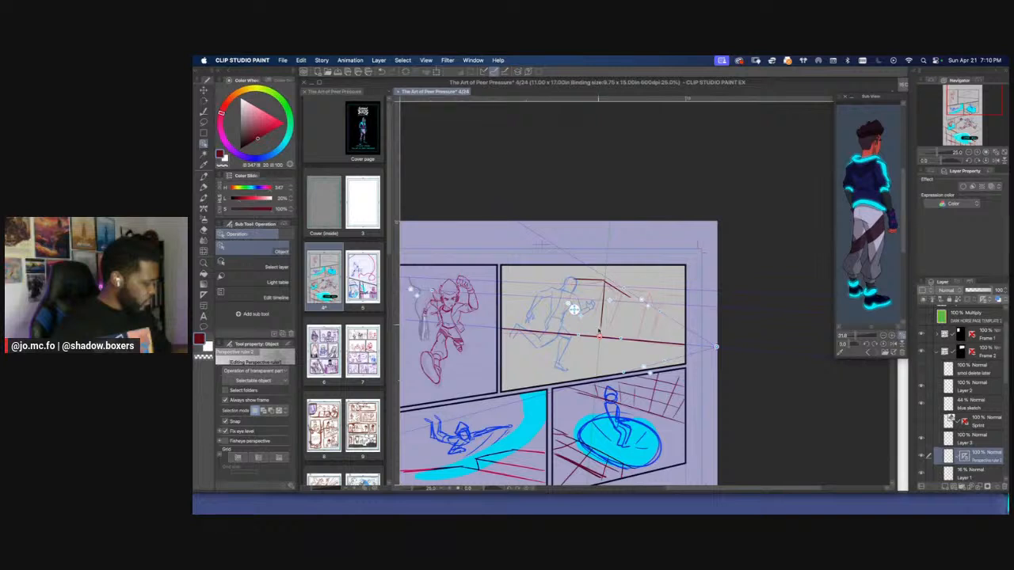
{"action": "left_click_drag", "start_coordinate": [620, 339], "coordinate": [622, 339]}
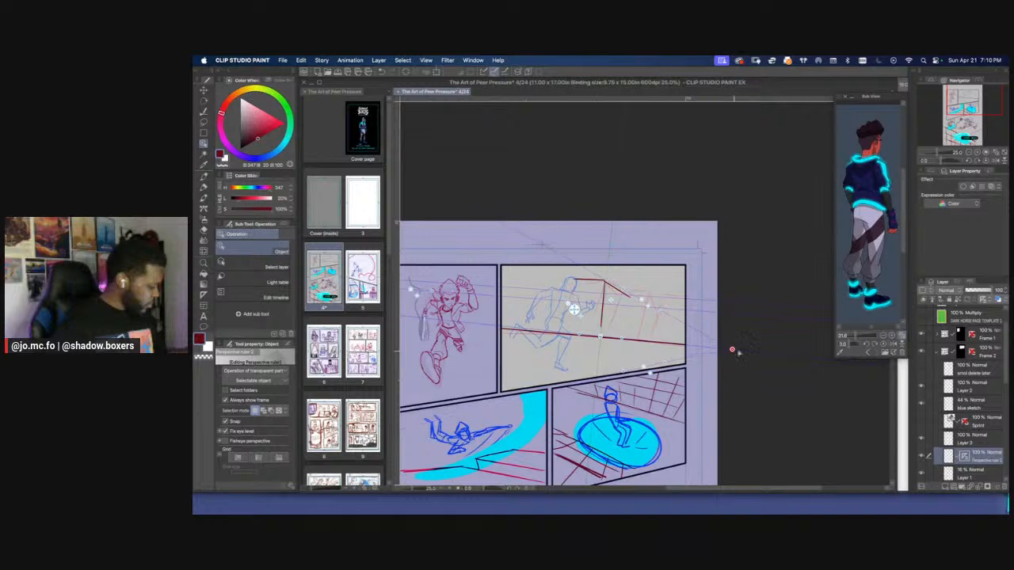
{"action": "left_click_drag", "start_coordinate": [746, 351], "coordinate": [819, 345]}
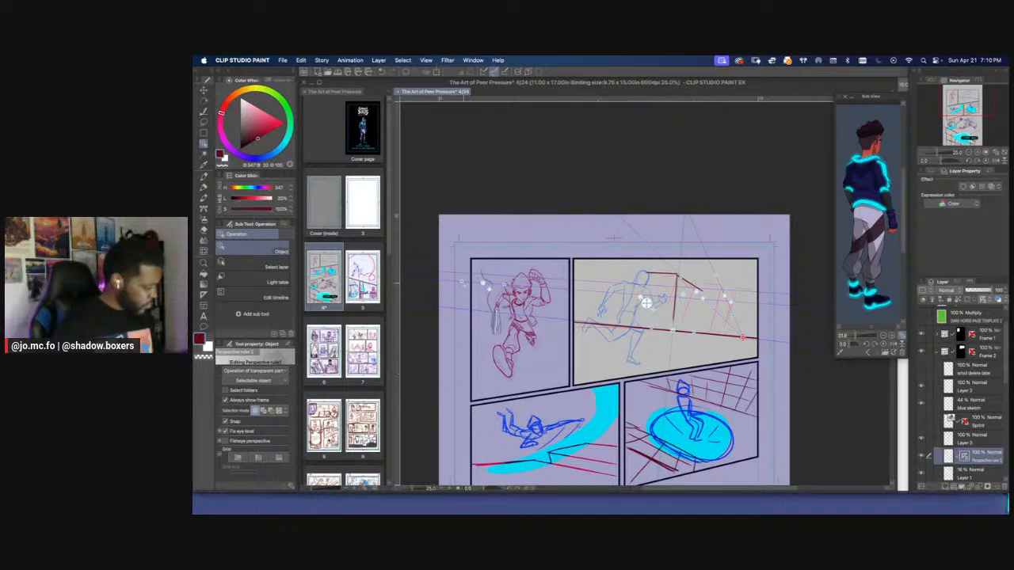
{"action": "left_click_drag", "start_coordinate": [486, 295], "coordinate": [524, 293]}
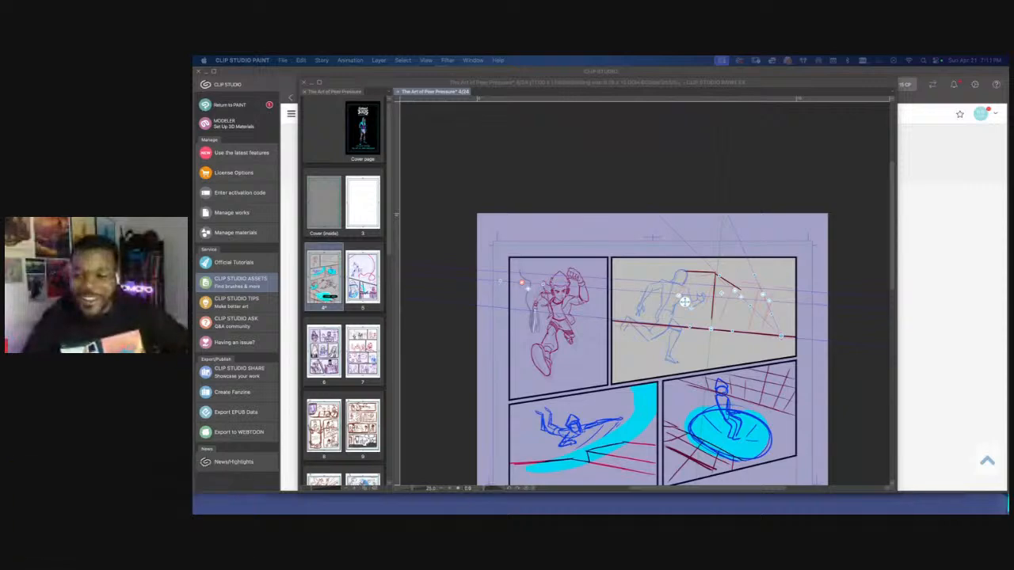
Switch back to the comic page in Clip Studio Paint and toggle the perspective ruler layer's visibility to compare the second panel's sketch
{"action": "left_click", "coordinate": [741, 170]}
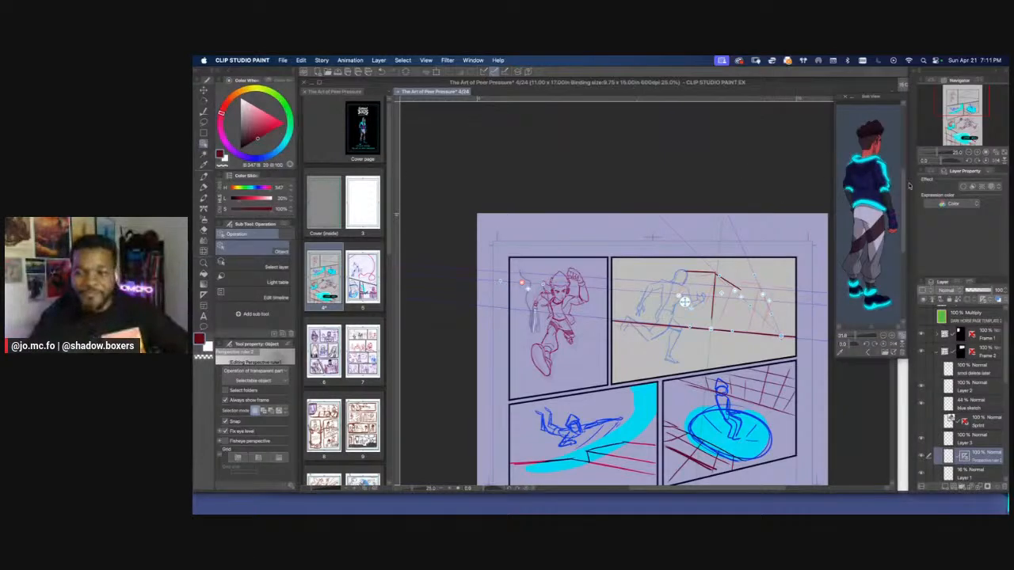
{"action": "key", "text": "super+0"}
{"action": "key", "text": "super+plus"}
{"action": "left_click_drag", "start_coordinate": [507, 261], "coordinate": [508, 342]}
{"action": "left_click_drag", "start_coordinate": [726, 217], "coordinate": [681, 282]}
{"action": "key", "text": "super+plus"}
{"action": "left_click", "coordinate": [921, 456]}
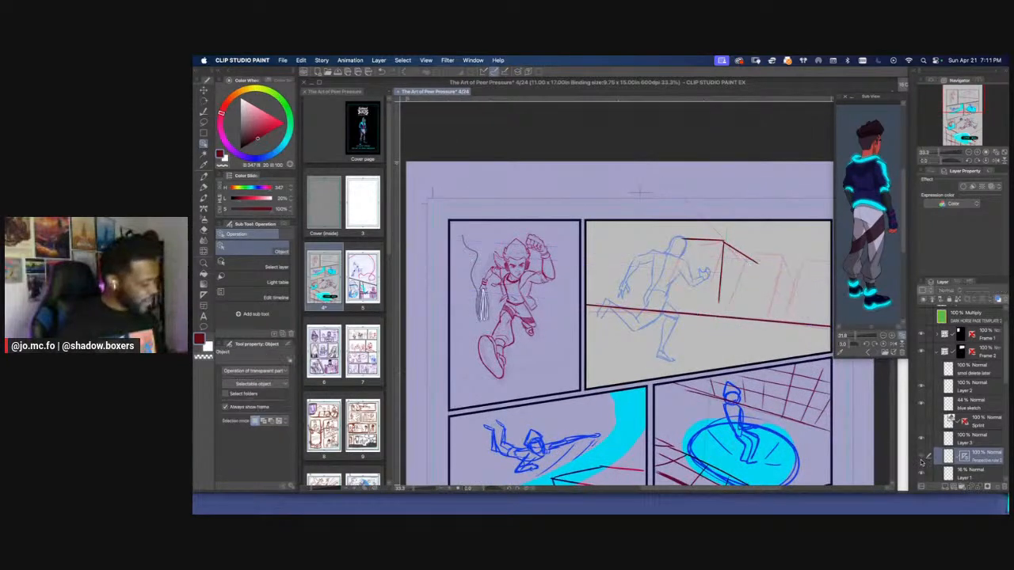
{"action": "left_click", "coordinate": [922, 456]}
{"action": "left_click_drag", "start_coordinate": [854, 387], "coordinate": [806, 393]}
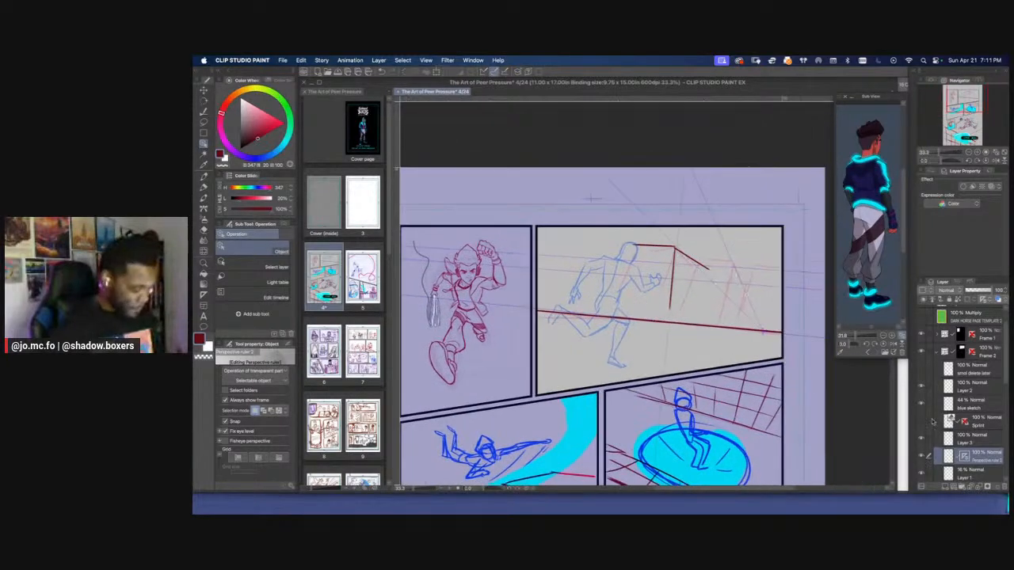
Erase the building corner behind the runner on Layer 3 with an enlarged Hard eraser
{"action": "left_click", "coordinate": [944, 475]}
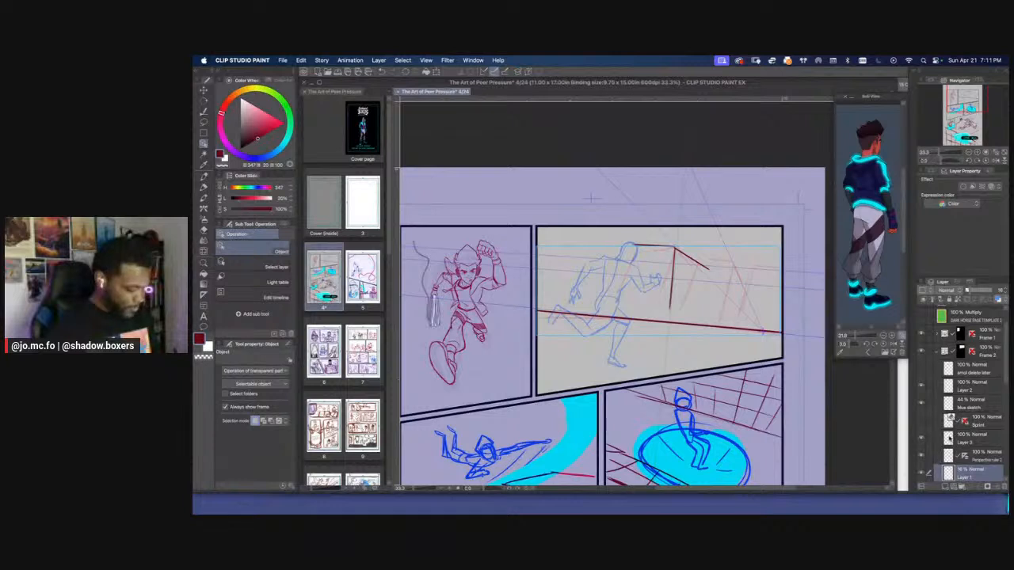
{"action": "left_click", "coordinate": [951, 438]}
{"action": "key", "text": "e"}
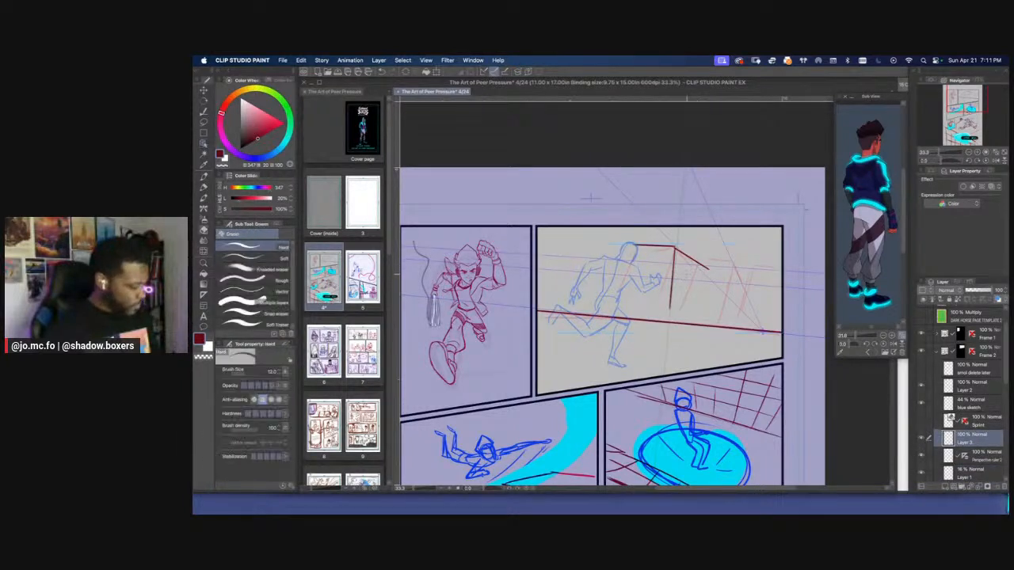
{"action": "key", "text": "]"}
{"action": "key", "text": "]"}
{"action": "key", "text": "]"}
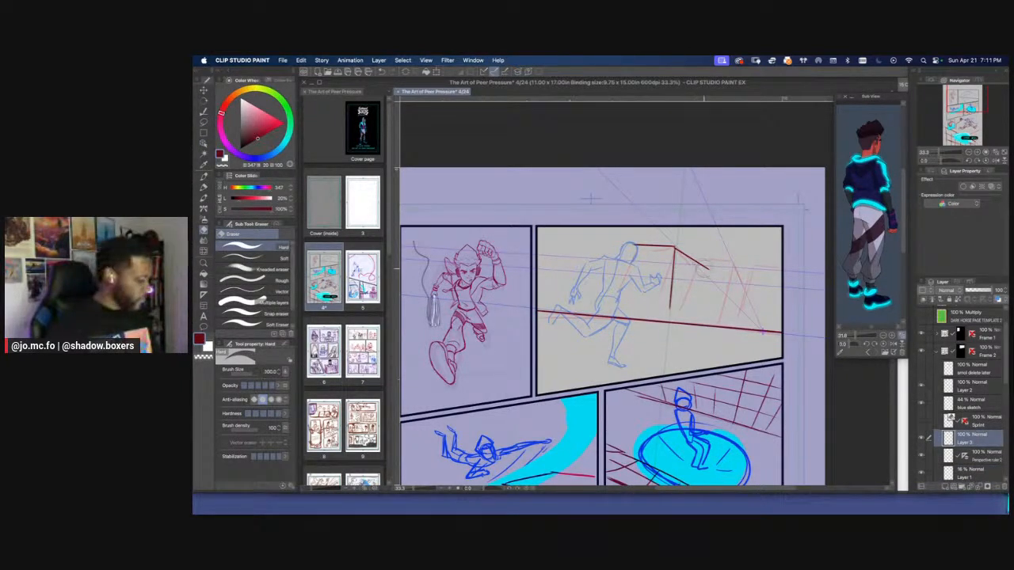
{"action": "mouse_move", "coordinate": [705, 267]}
{"action": "left_mouse_down"}
{"action": "mouse_move", "coordinate": [674, 268]}
{"action": "mouse_move", "coordinate": [696, 258]}
{"action": "left_mouse_up"}
{"action": "mouse_move", "coordinate": [674, 306]}
{"action": "left_mouse_down"}
{"action": "mouse_move", "coordinate": [681, 257]}
{"action": "mouse_move", "coordinate": [672, 298]}
{"action": "left_mouse_up"}
{"action": "left_click_drag", "start_coordinate": [675, 247], "coordinate": [651, 243]}
{"action": "left_click_drag", "start_coordinate": [670, 301], "coordinate": [672, 294]}
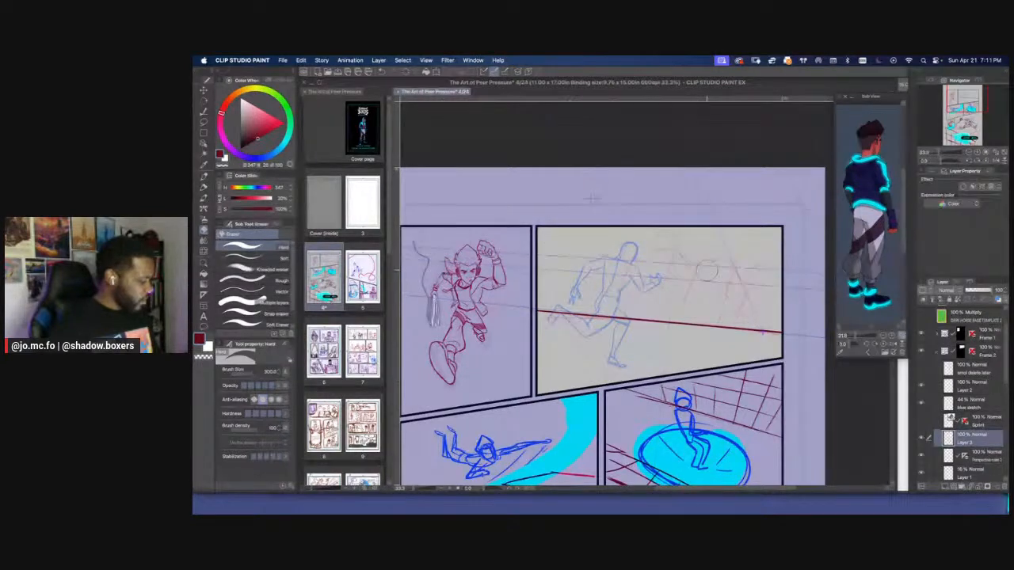
Draw three short roof lines and a slanted building edge along the ruler in the second panel with the Marker pen
{"action": "key", "text": "p"}
{"action": "key", "text": "p"}
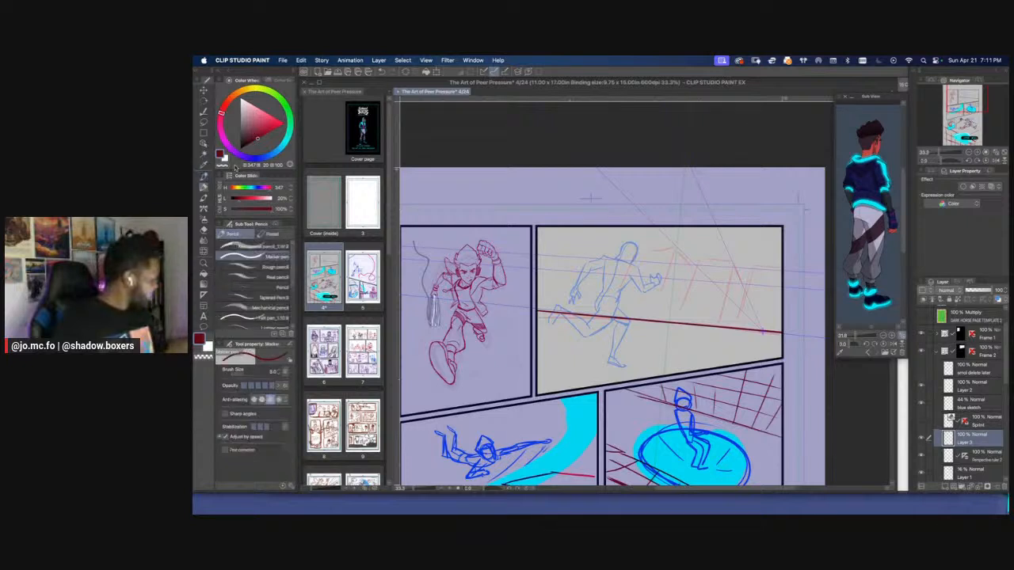
{"action": "left_click_drag", "start_coordinate": [734, 264], "coordinate": [745, 289]}
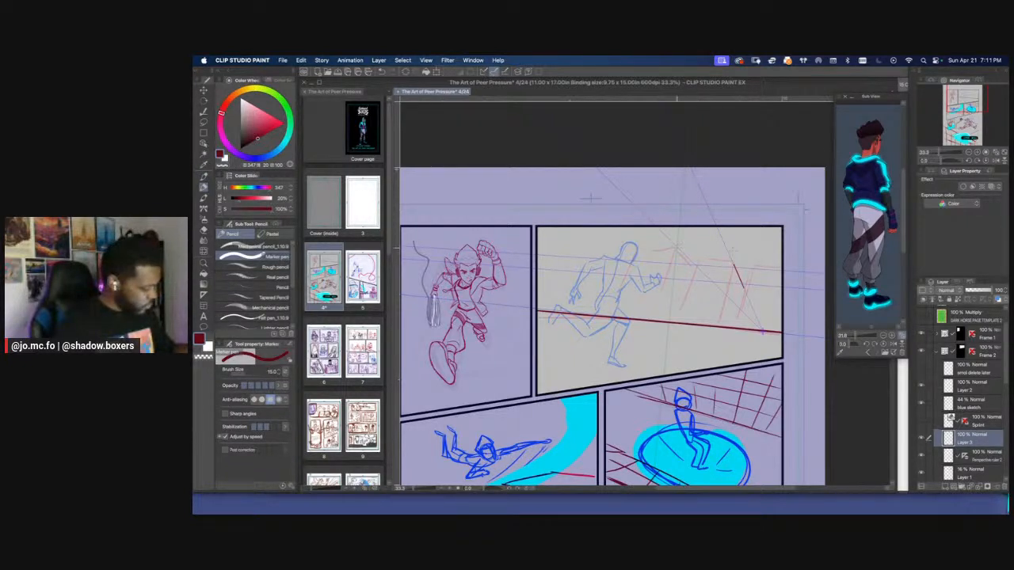
{"action": "left_click_drag", "start_coordinate": [677, 247], "coordinate": [616, 246]}
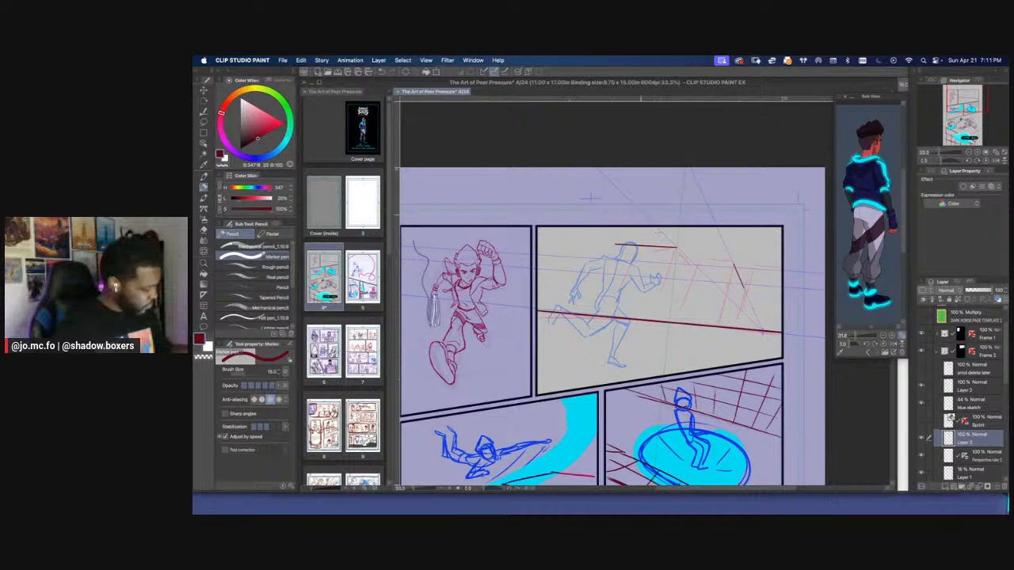
{"action": "left_click_drag", "start_coordinate": [737, 272], "coordinate": [747, 297]}
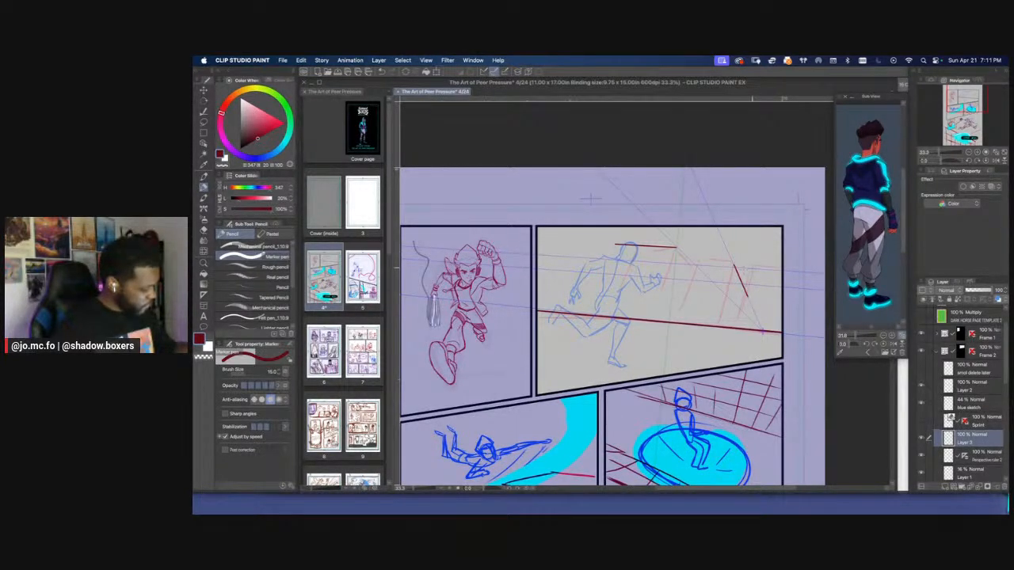
{"action": "left_click_drag", "start_coordinate": [752, 267], "coordinate": [783, 268]}
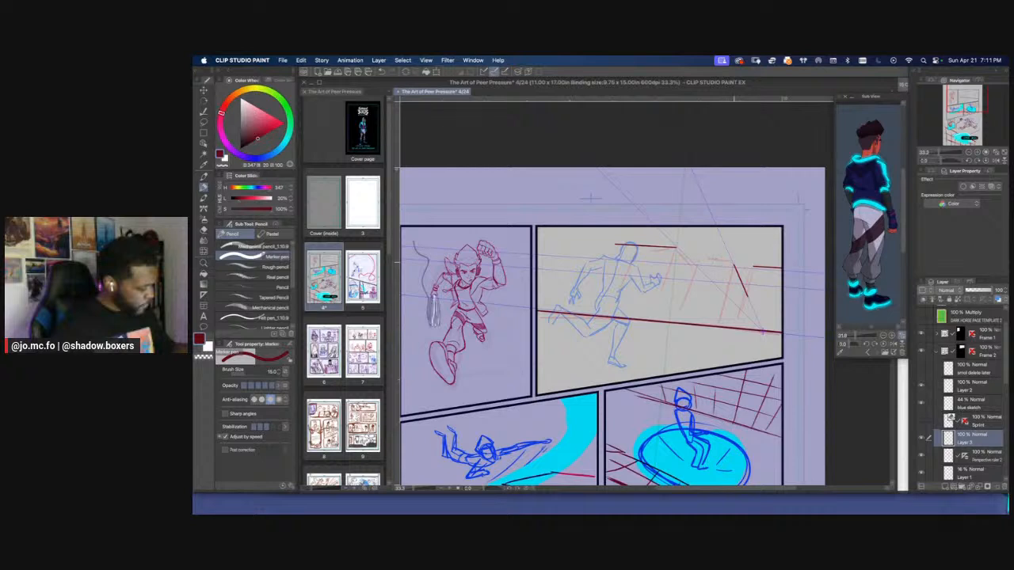
{"action": "left_click_drag", "start_coordinate": [703, 260], "coordinate": [734, 262]}
{"action": "left_click_drag", "start_coordinate": [735, 263], "coordinate": [749, 300]}
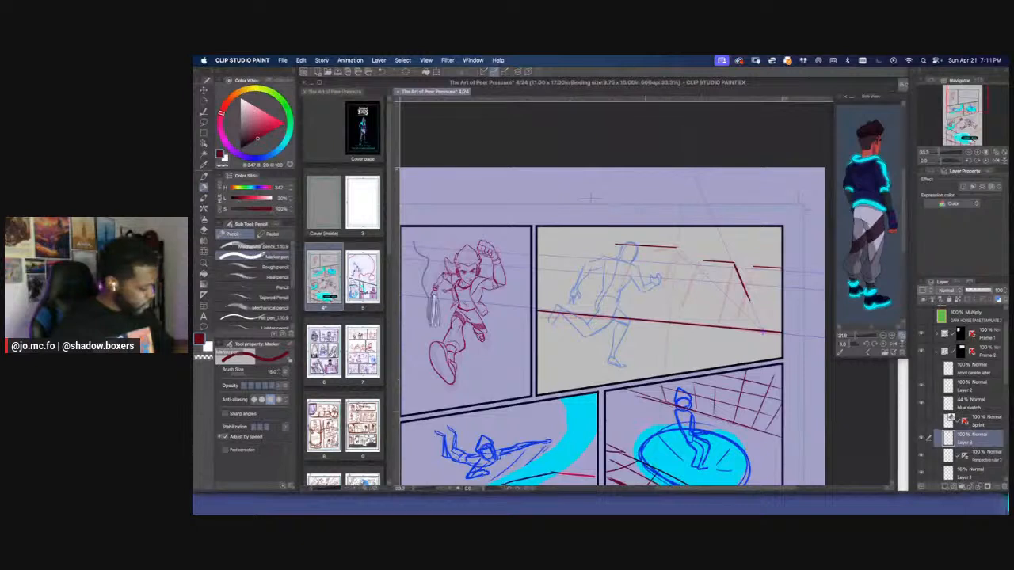
Add a vanishing point to the second panel's perspective ruler and position it high above the page
{"action": "key", "text": "super+minus"}
{"action": "left_click_drag", "start_coordinate": [667, 372], "coordinate": [674, 349]}
{"action": "left_click", "coordinate": [968, 459]}
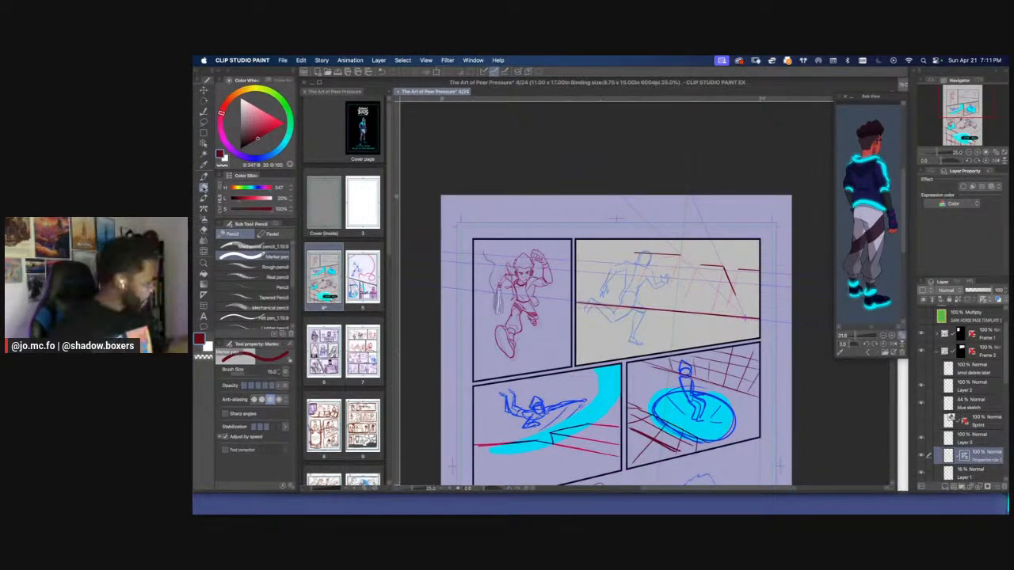
{"action": "left_click", "coordinate": [204, 144]}
{"action": "left_click", "coordinate": [704, 317]}
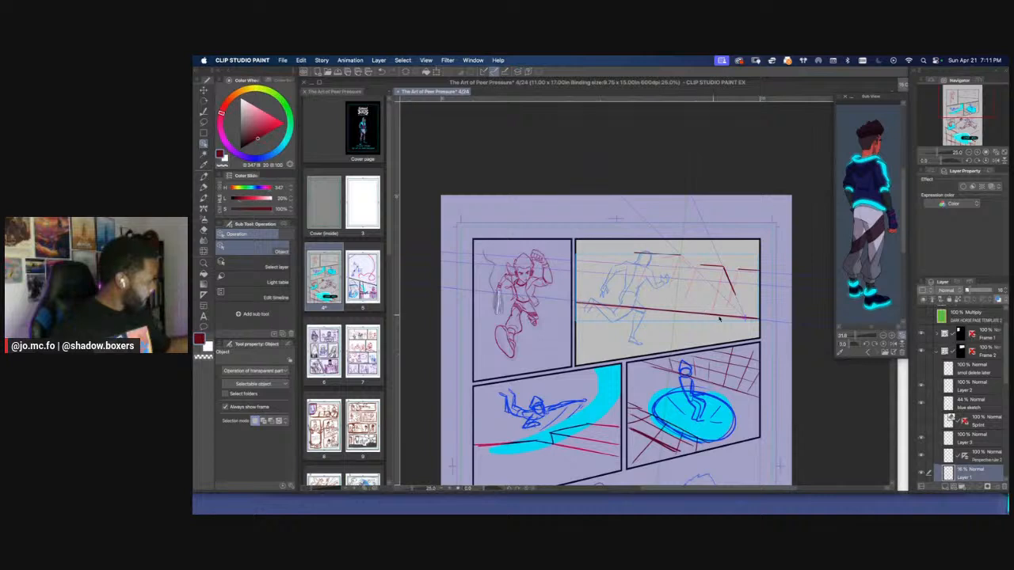
{"action": "left_click", "coordinate": [719, 318]}
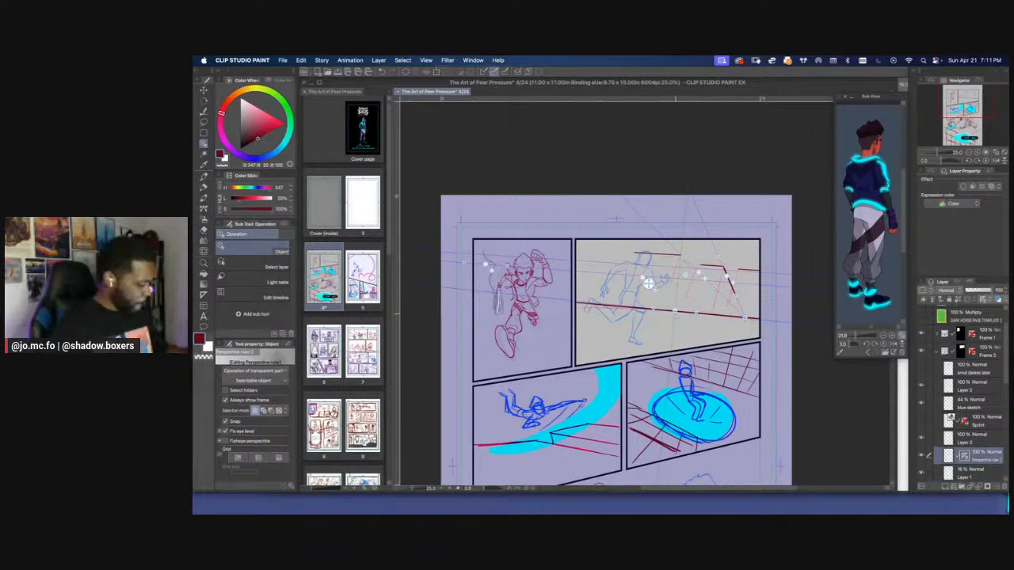
{"action": "right_click", "coordinate": [759, 318]}
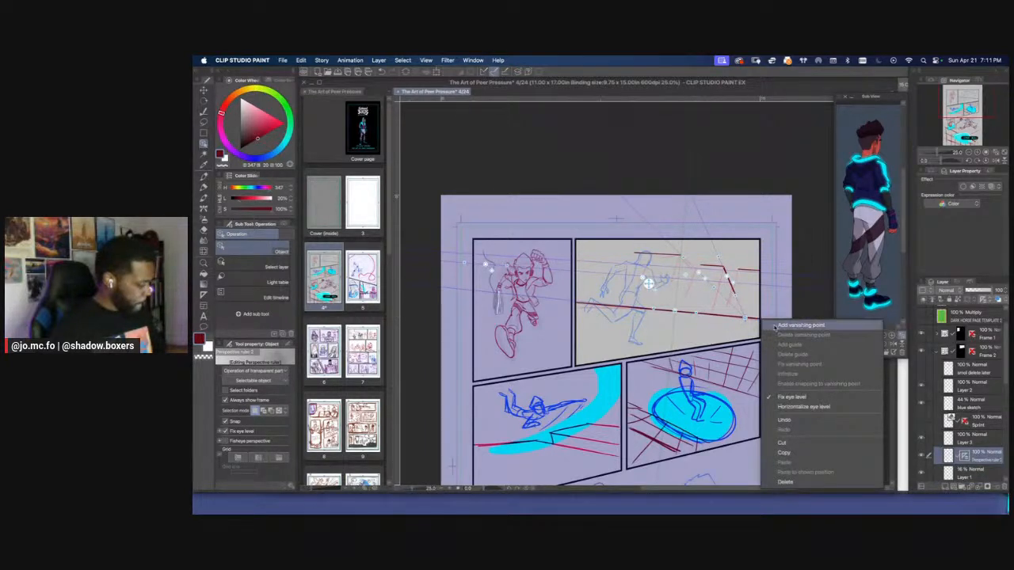
{"action": "left_click", "coordinate": [769, 327]}
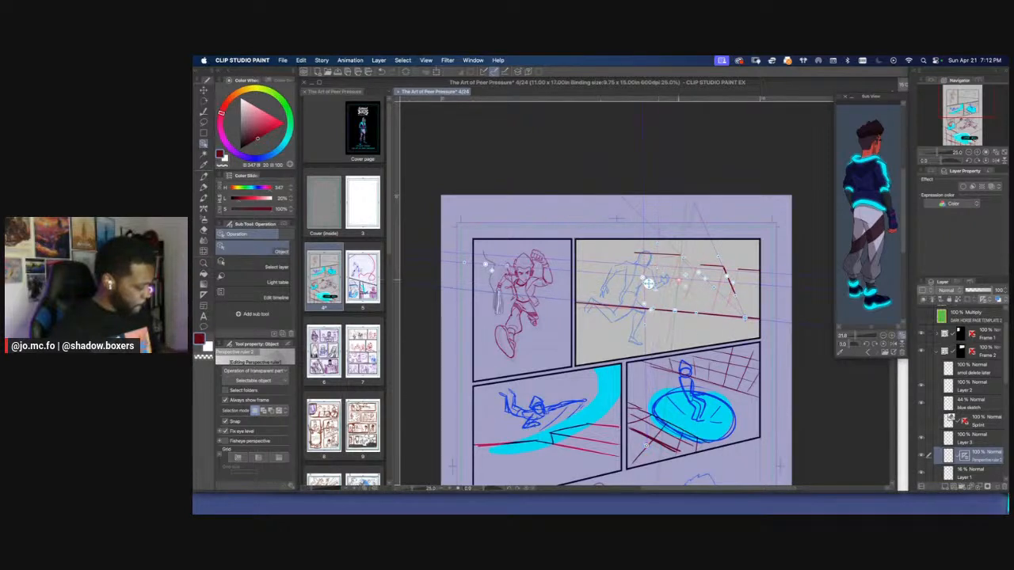
{"action": "scroll", "coordinate": [618, 332], "scroll_direction": "down", "scroll_amount": 2}
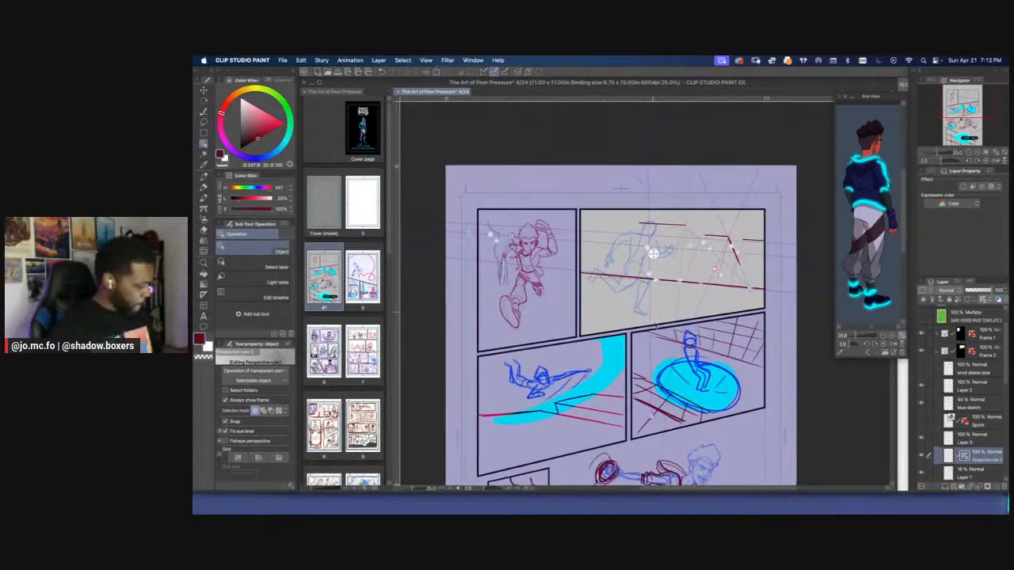
{"action": "scroll", "coordinate": [731, 135], "scroll_direction": "up", "scroll_amount": 5}
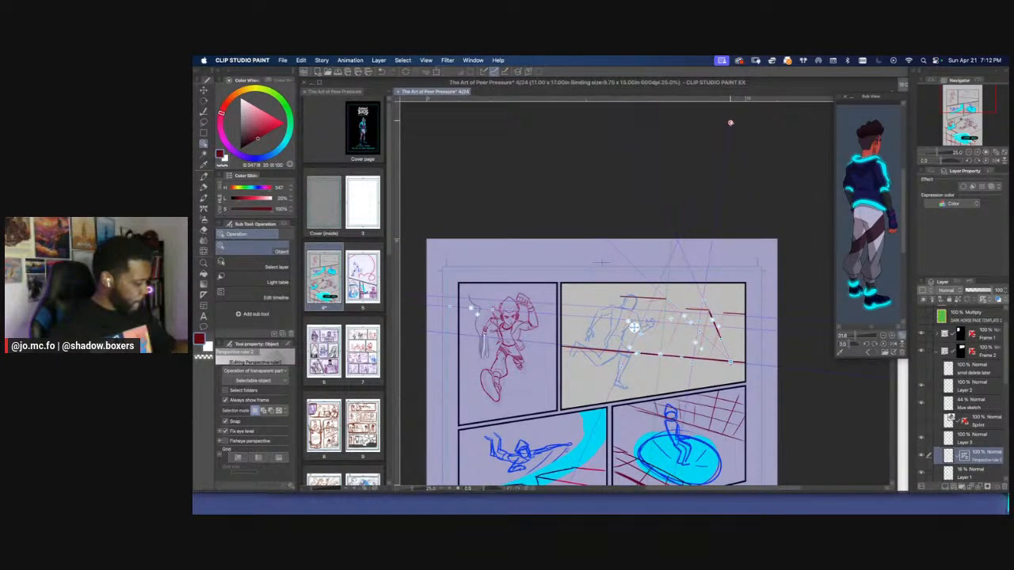
{"action": "scroll", "coordinate": [732, 120], "scroll_direction": "down", "scroll_amount": 2}
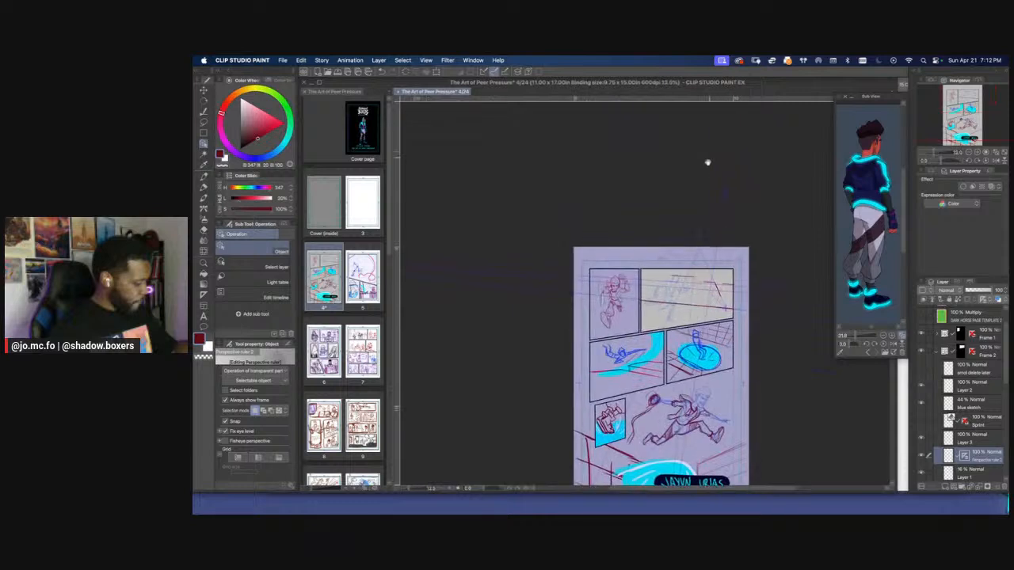
{"action": "scroll", "coordinate": [715, 217], "scroll_direction": "up", "scroll_amount": 2}
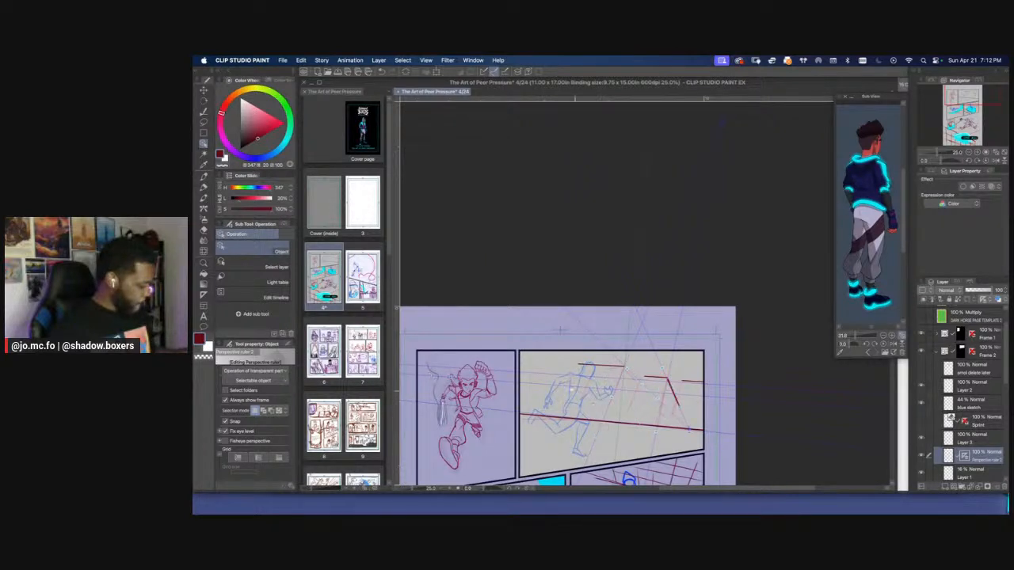
On Layer 3, draw slanted vertical building edges with the pencil brush down to the ground line in the second panel
{"action": "left_click_drag", "start_coordinate": [599, 419], "coordinate": [613, 367]}
{"action": "left_click", "coordinate": [956, 439]}
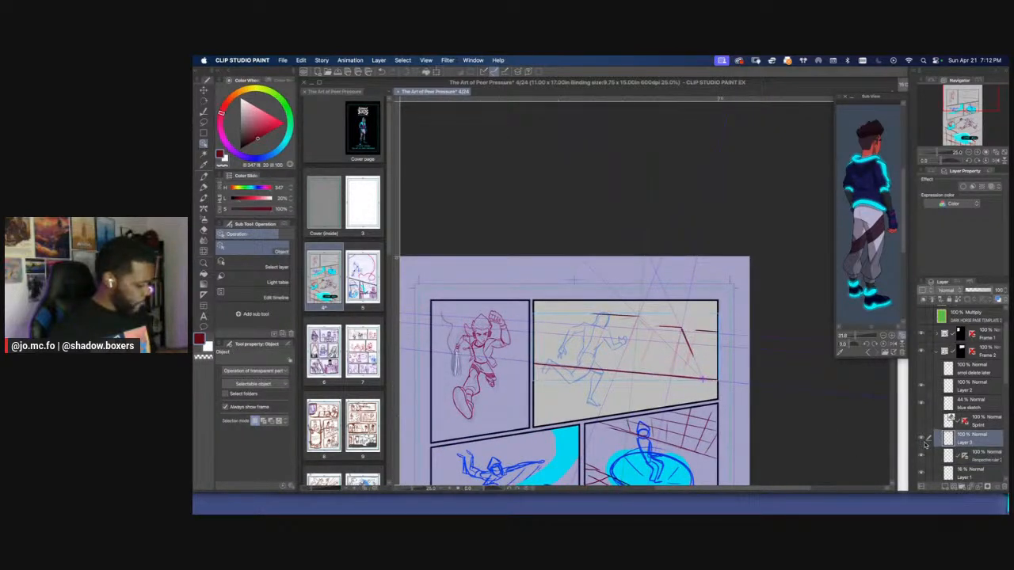
{"action": "key", "text": "p"}
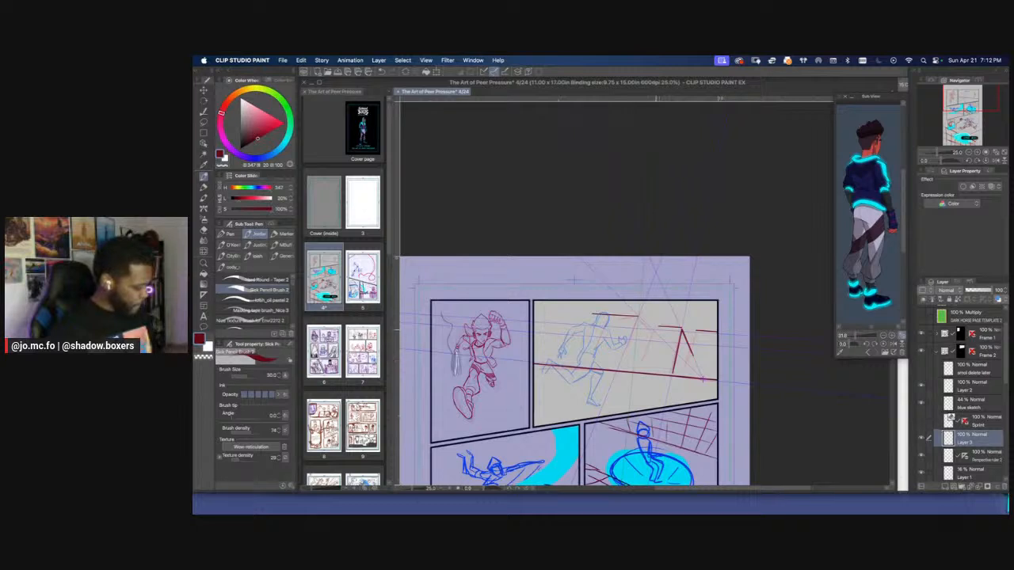
{"action": "mouse_move", "coordinate": [651, 324]}
{"action": "left_mouse_down"}
{"action": "mouse_move", "coordinate": [636, 371]}
{"action": "mouse_move", "coordinate": [652, 350]}
{"action": "mouse_move", "coordinate": [636, 330]}
{"action": "left_mouse_up"}
{"action": "key", "text": "super+plus"}
{"action": "left_click_drag", "start_coordinate": [698, 312], "coordinate": [689, 372]}
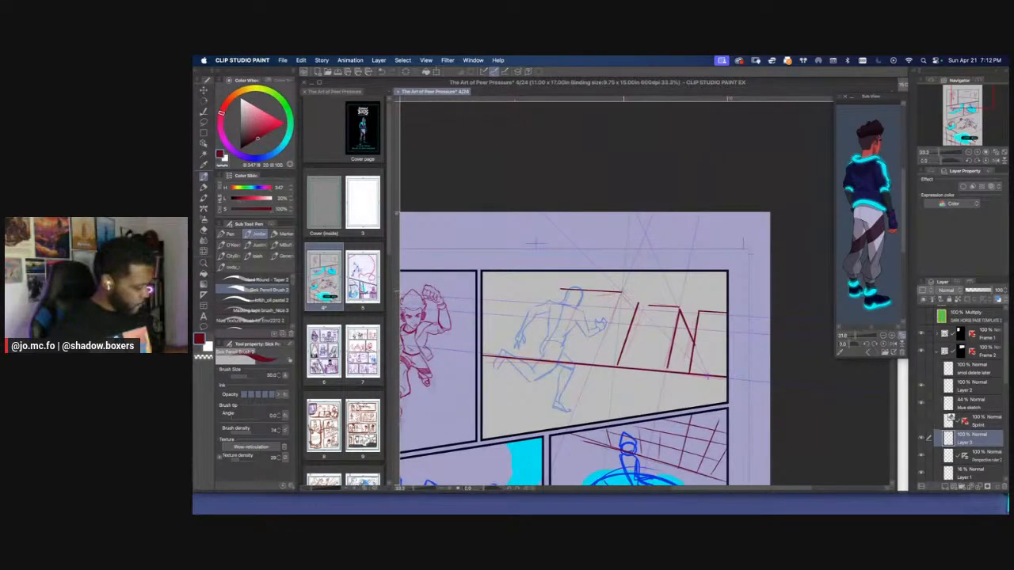
{"action": "left_click_drag", "start_coordinate": [624, 292], "coordinate": [593, 372]}
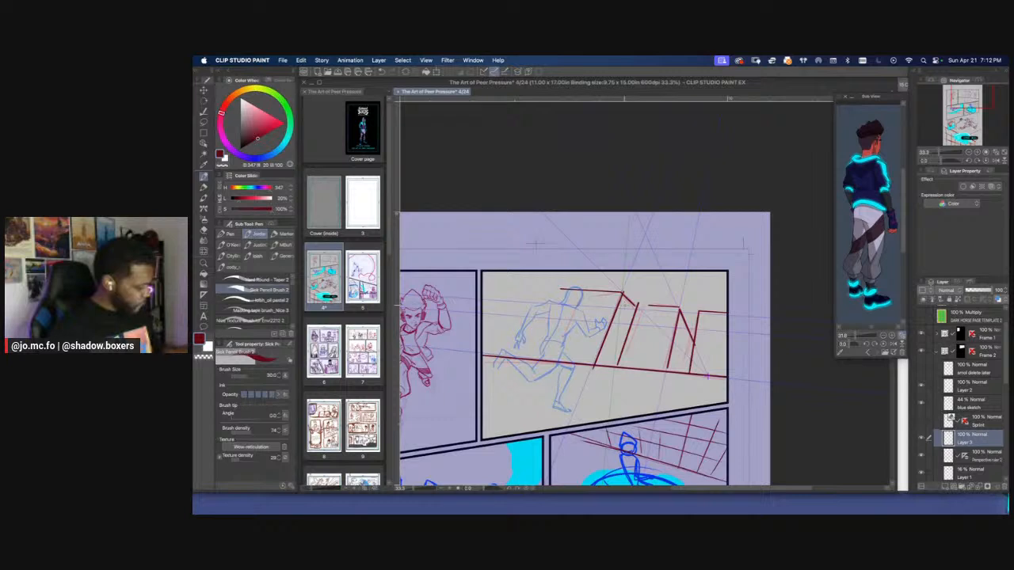
Draw a roof line joining the two middle building edges in the second panel and erase the doubled line above it
{"action": "key", "text": "super+plus"}
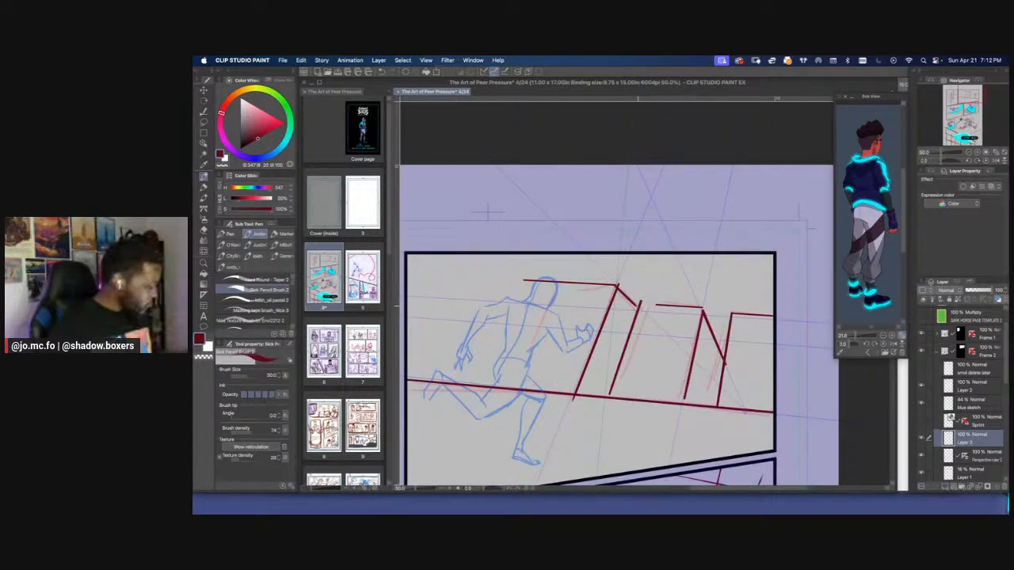
{"action": "left_click_drag", "start_coordinate": [640, 306], "coordinate": [693, 310]}
{"action": "key", "text": "super+z"}
{"action": "key", "text": "e"}
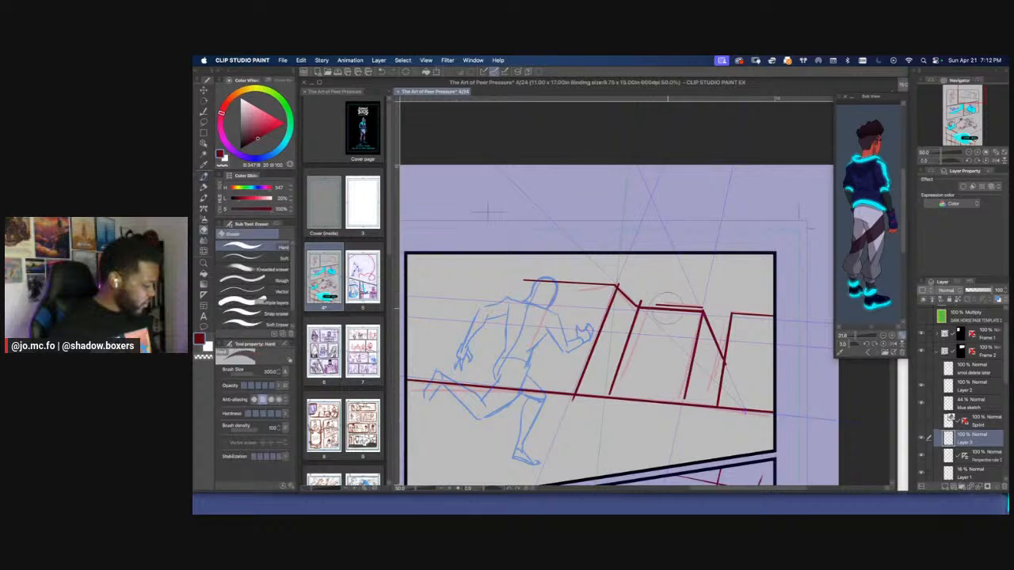
{"action": "left_click_drag", "start_coordinate": [701, 306], "coordinate": [637, 299]}
Draw the slanted far edge of the building behind the runner and another building's corner and edge with a larger pencil brush
{"action": "left_click_drag", "start_coordinate": [488, 212], "coordinate": [602, 200]}
{"action": "key", "text": "p"}
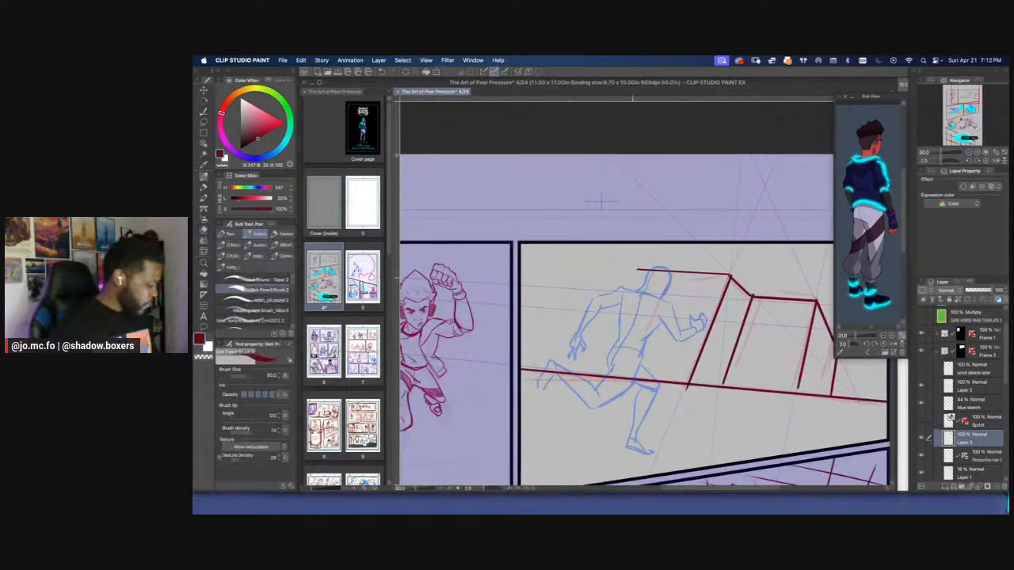
{"action": "left_click_drag", "start_coordinate": [638, 270], "coordinate": [580, 364]}
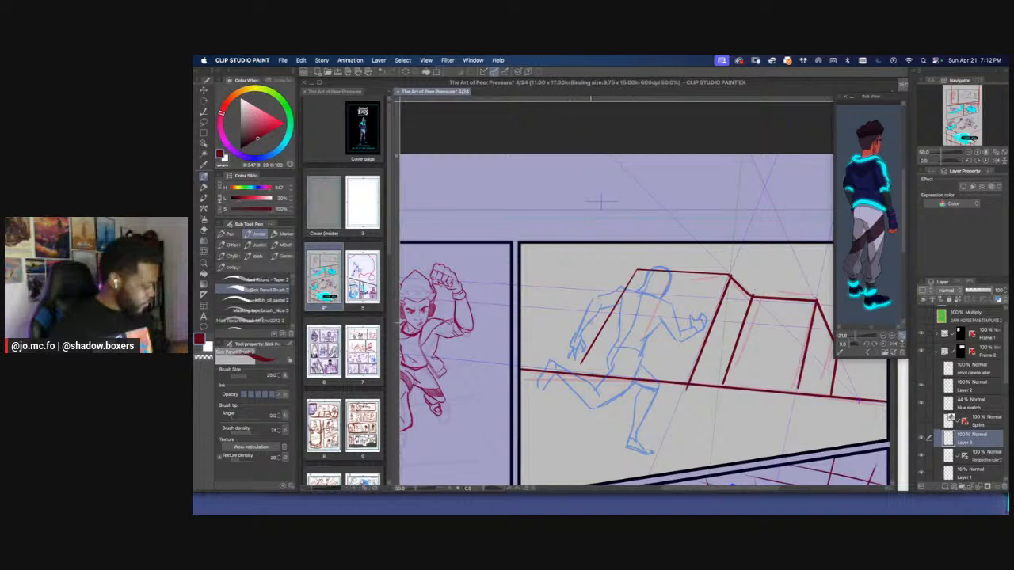
{"action": "key", "text": "super+minus"}
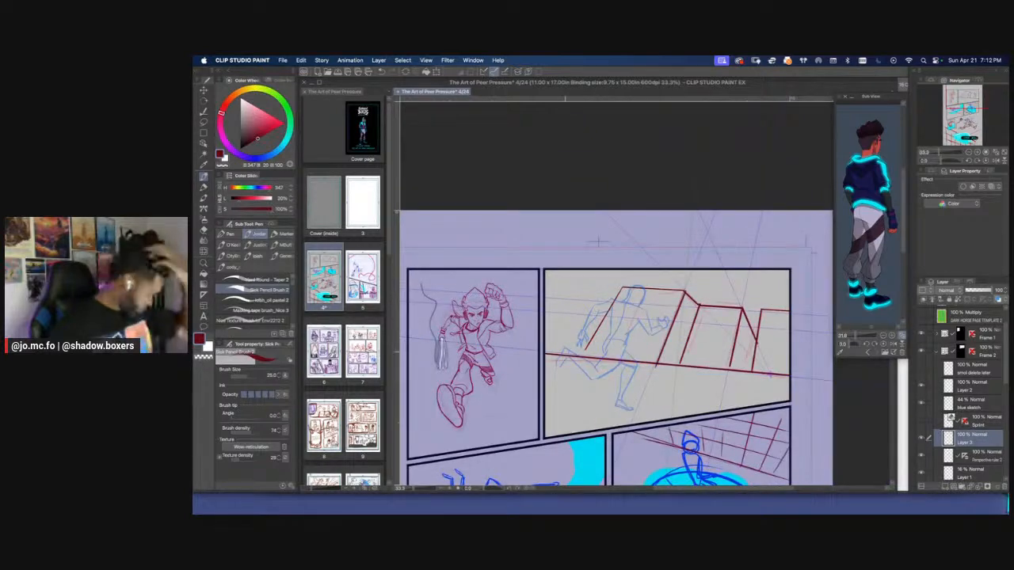
{"action": "key", "text": "]"}
{"action": "mouse_move", "coordinate": [563, 353]}
{"action": "left_mouse_down"}
{"action": "mouse_move", "coordinate": [611, 278]}
{"action": "mouse_move", "coordinate": [596, 269]}
{"action": "left_mouse_up"}
{"action": "key", "text": "]"}
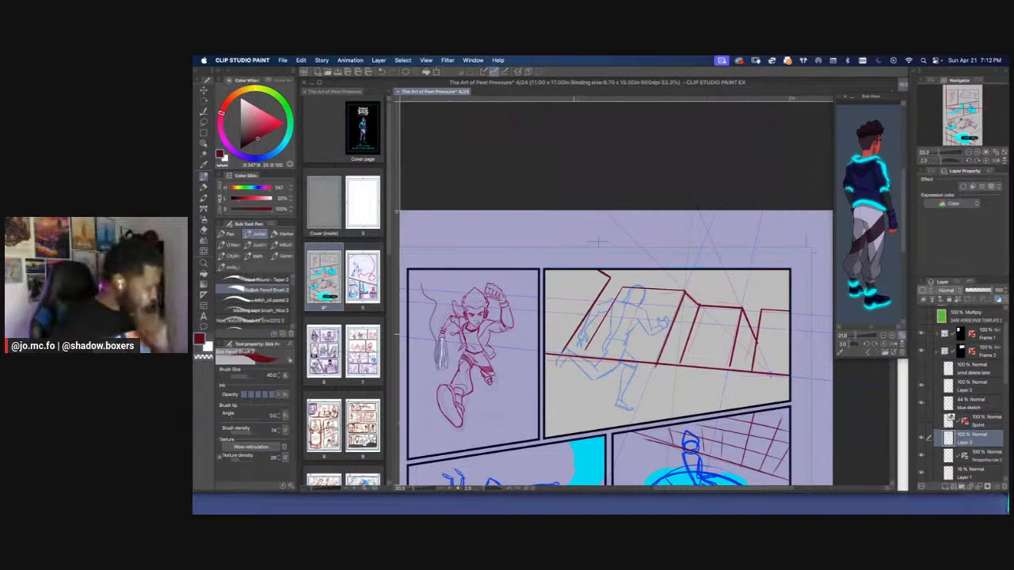
Rename Layer 3 as bldg
{"action": "double_click", "coordinate": [962, 444]}
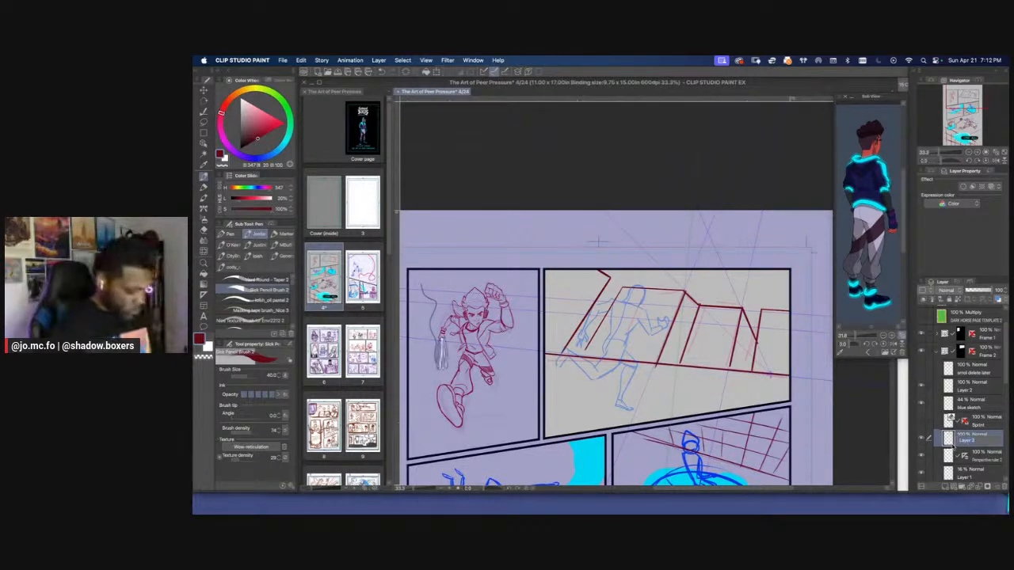
{"action": "type", "text": "Bldg"}
{"action": "key", "text": "Return"}
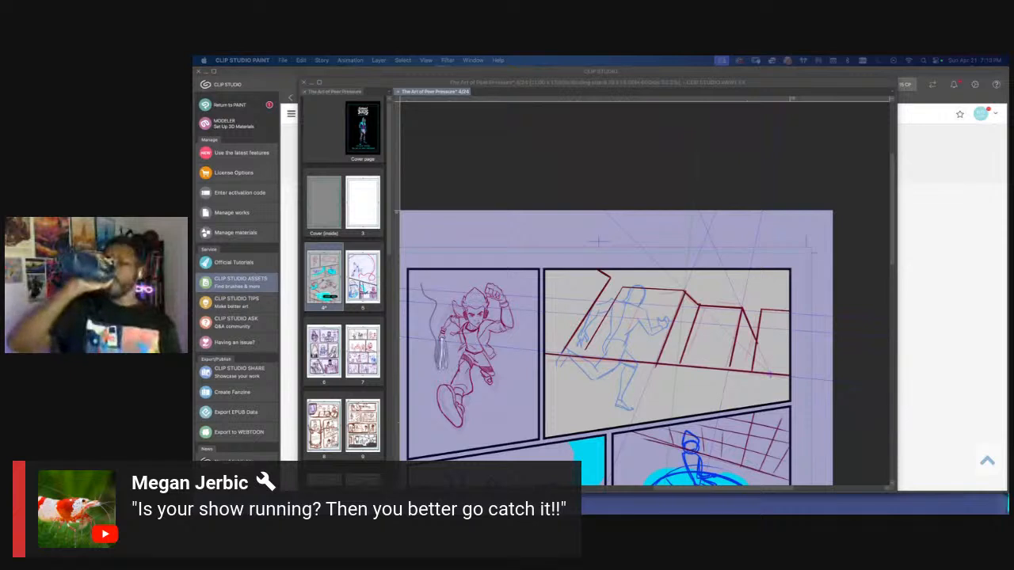
{"action": "left_click", "coordinate": [579, 148]}
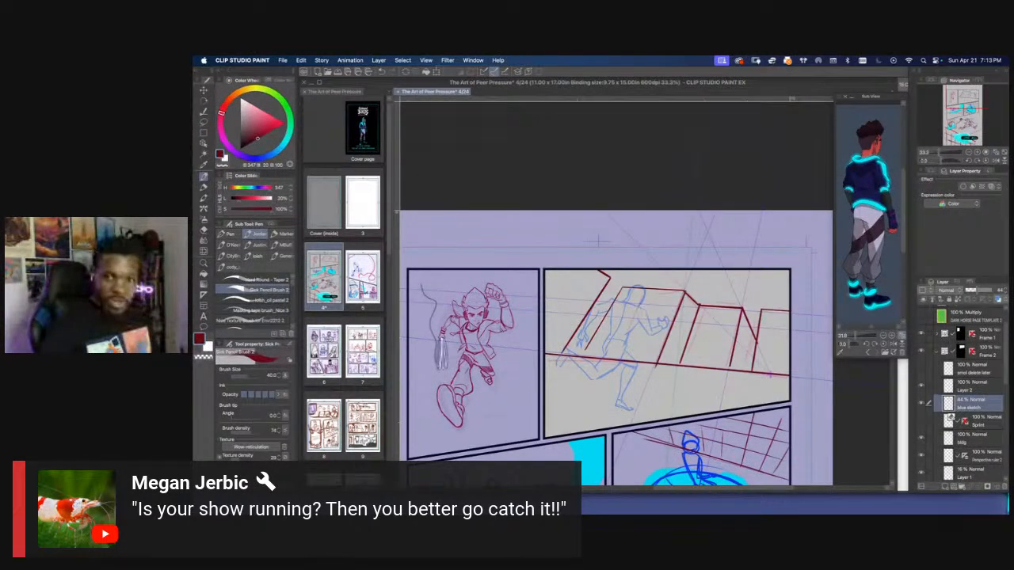
{"action": "key", "text": "super+Tab"}
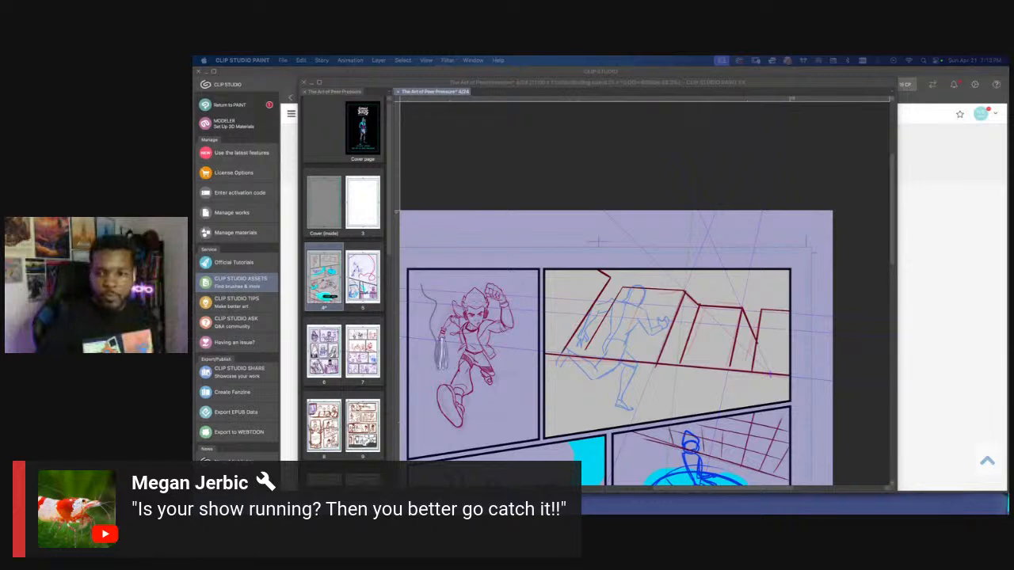
{"action": "key", "text": "super+Tab"}
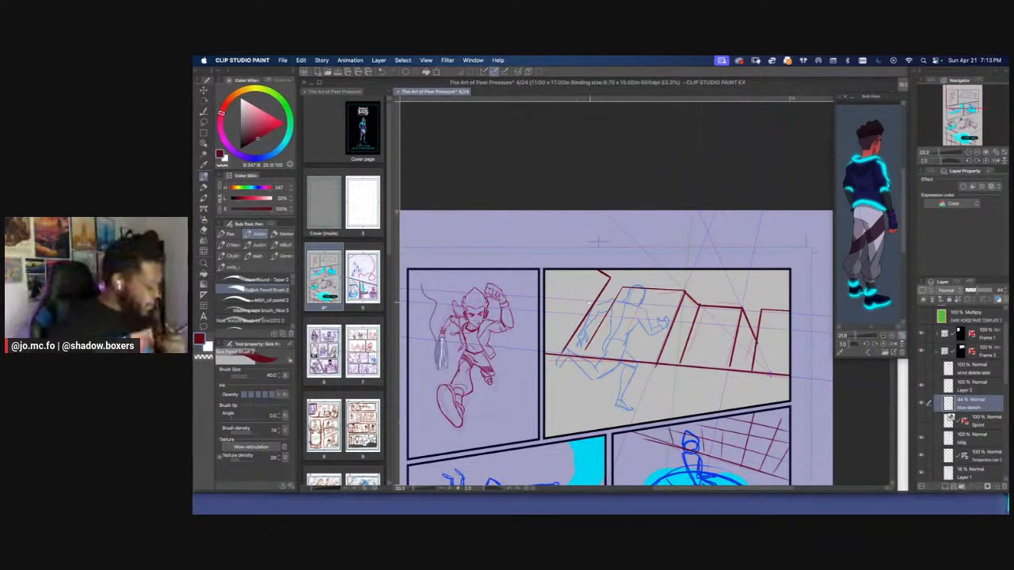
Toggle the bldg and perspective ruler layers to compare the second panel's drawing, and hide the rough building sketch on Layer 1
{"action": "left_click_drag", "start_coordinate": [590, 302], "coordinate": [644, 297]}
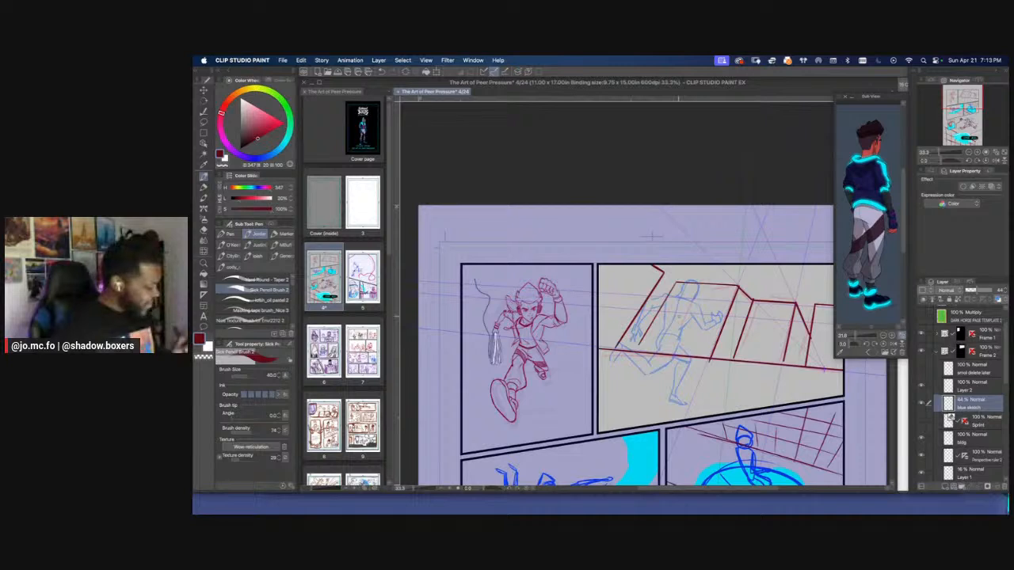
{"action": "left_click", "coordinate": [921, 439]}
{"action": "left_click", "coordinate": [921, 455]}
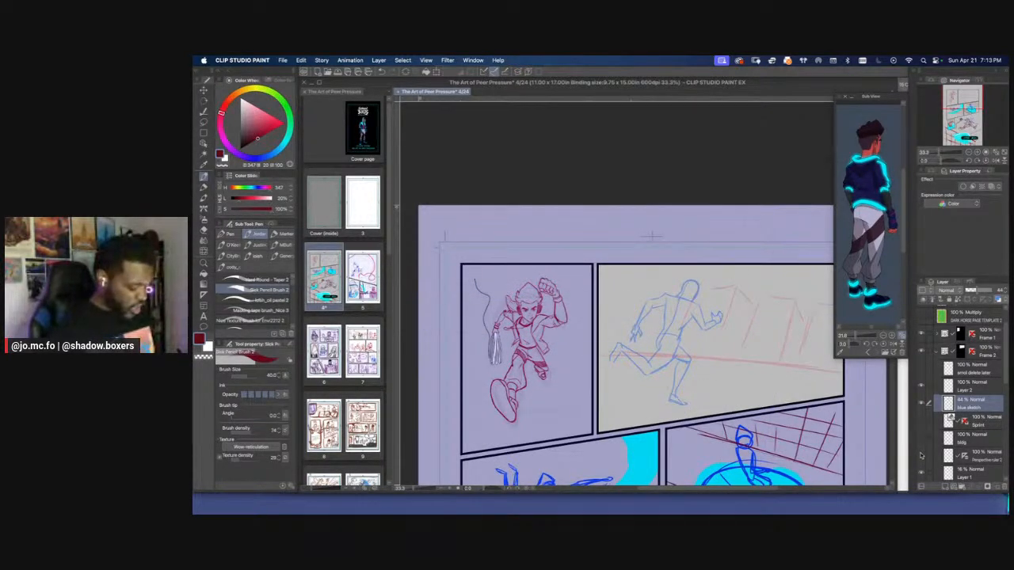
{"action": "left_click", "coordinate": [921, 456]}
{"action": "left_click", "coordinate": [922, 472]}
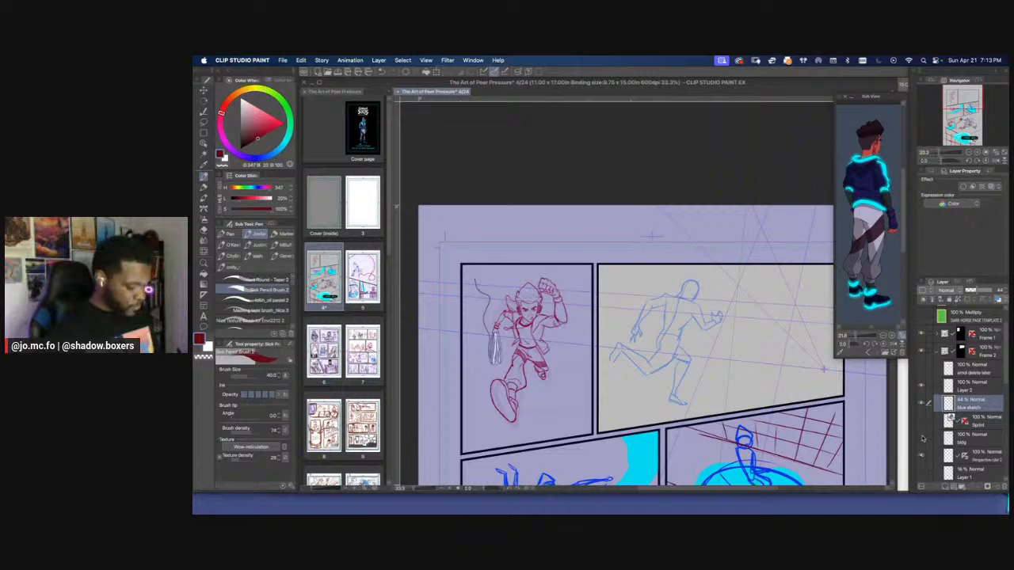
{"action": "left_click", "coordinate": [921, 439]}
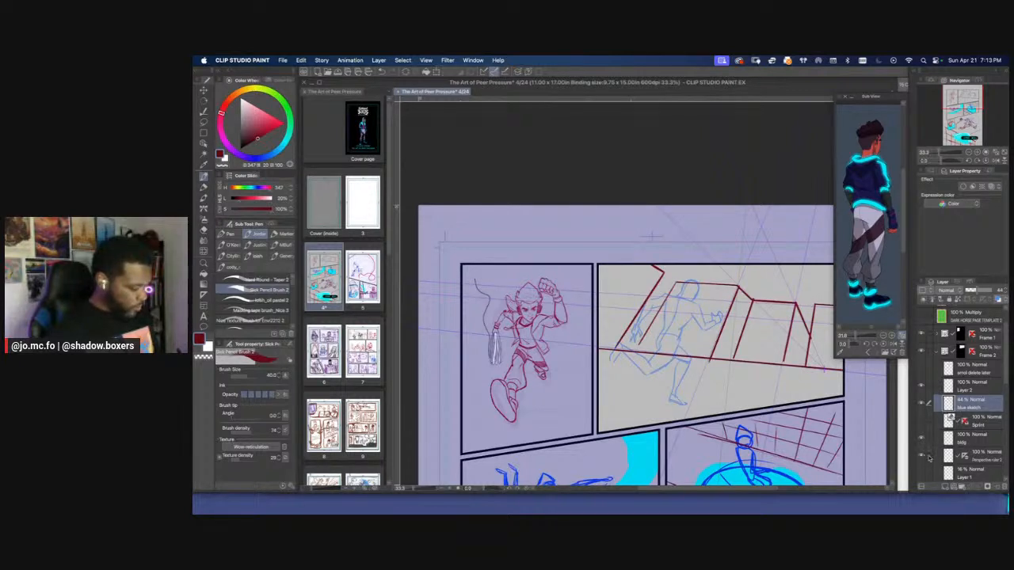
Lower the blue sketch layer's opacity to 24% and show the Sprint 3D figure layer
{"action": "left_click", "coordinate": [922, 404]}
{"action": "left_click", "coordinate": [922, 404]}
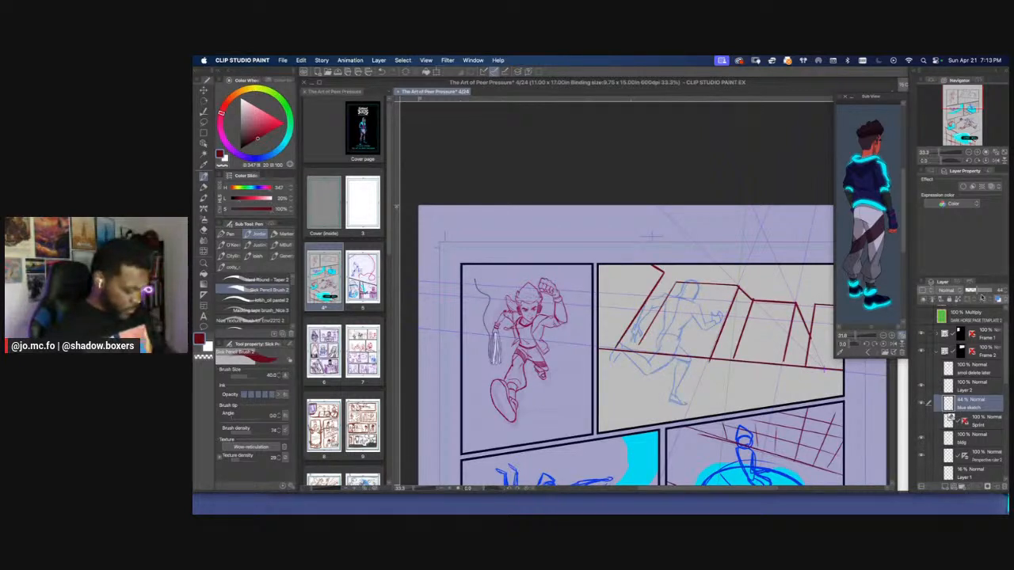
{"action": "left_click_drag", "start_coordinate": [969, 292], "coordinate": [971, 292]}
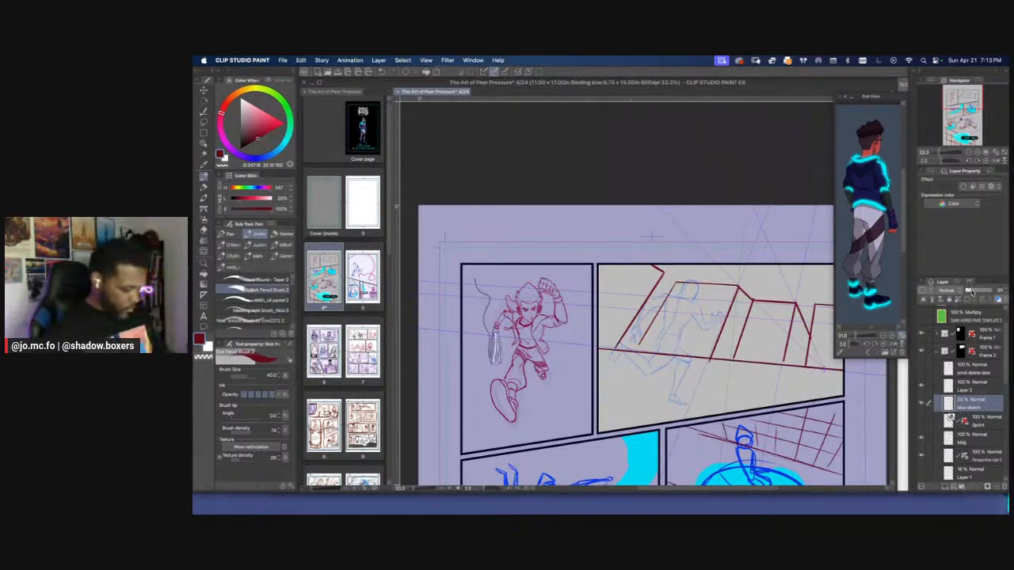
{"action": "left_click", "coordinate": [922, 421]}
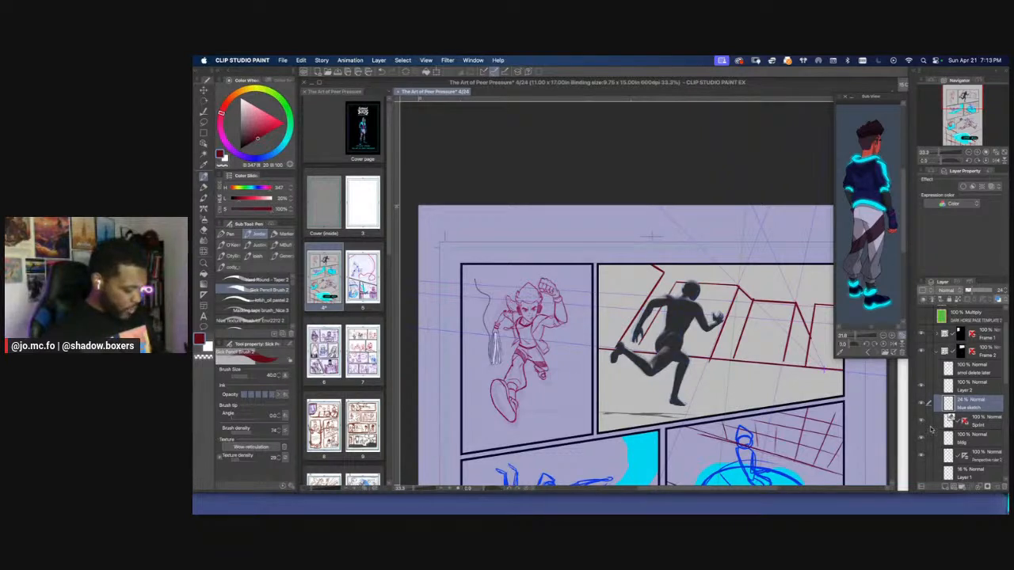
Duplicate the Sprint 3D figure layer above the blue sketch layer and hide the original figure and the blue sketch
{"action": "key", "text": "super+plus"}
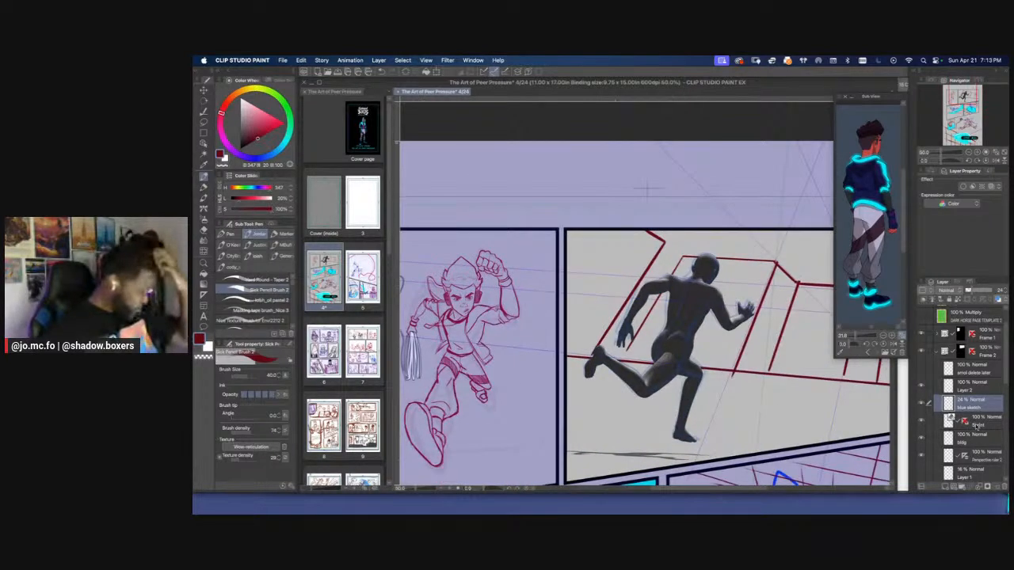
{"action": "left_click", "coordinate": [929, 419]}
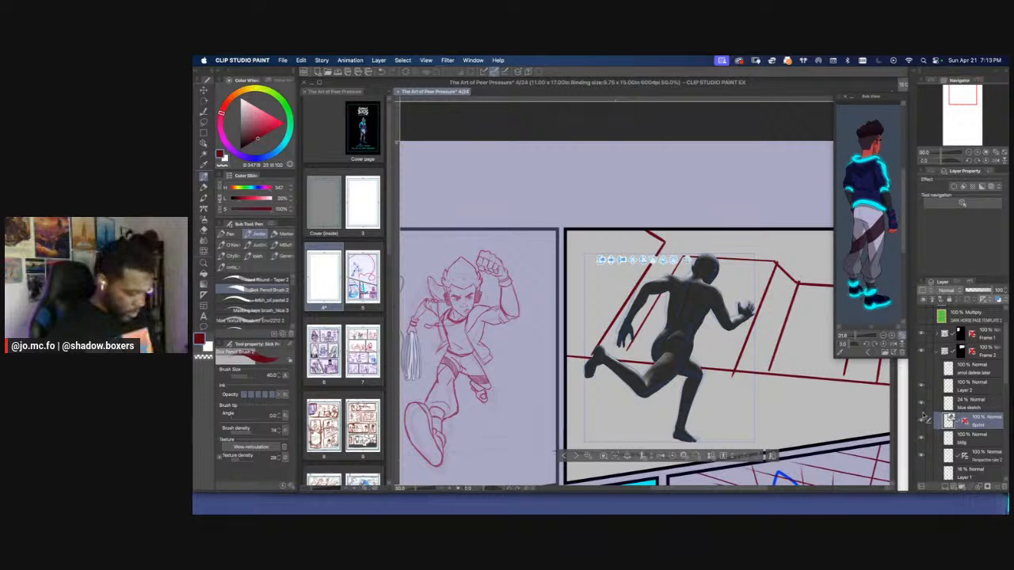
{"action": "left_click", "coordinate": [923, 421]}
{"action": "mouse_move", "coordinate": [965, 421]}
{"action": "left_mouse_down"}
{"action": "mouse_move", "coordinate": [970, 400]}
{"action": "mouse_move", "coordinate": [928, 396]}
{"action": "left_mouse_up"}
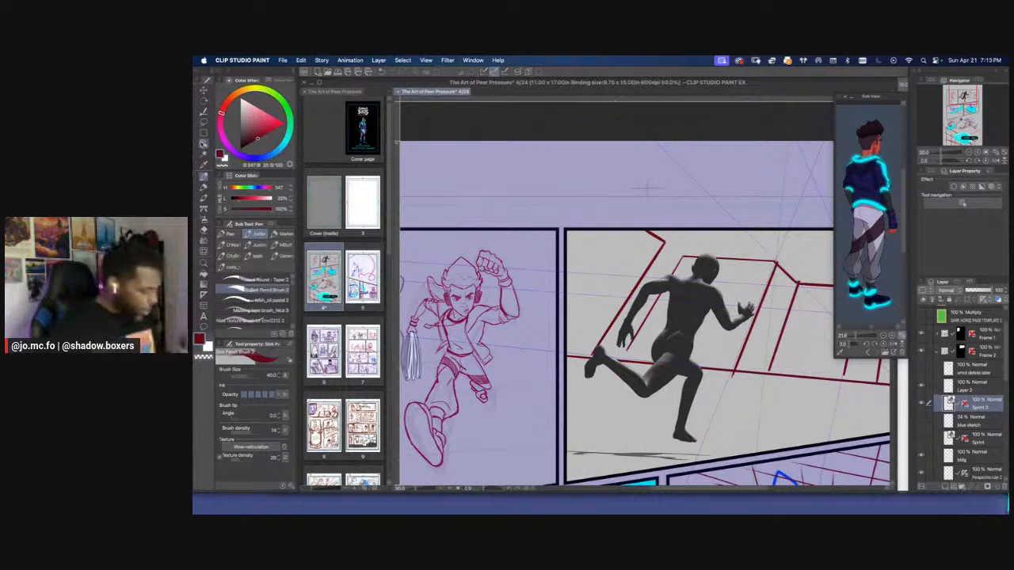
Bend the duplicated 3D figure's upper body forward in the running direction and adjust the tilt of its head
{"action": "key", "text": "o"}
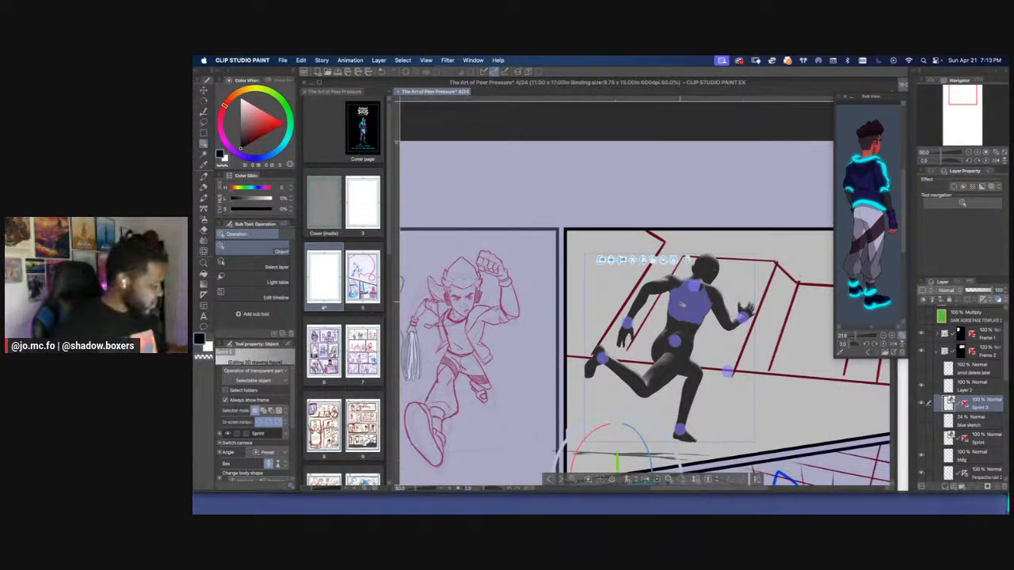
{"action": "left_click_drag", "start_coordinate": [681, 304], "coordinate": [688, 287]}
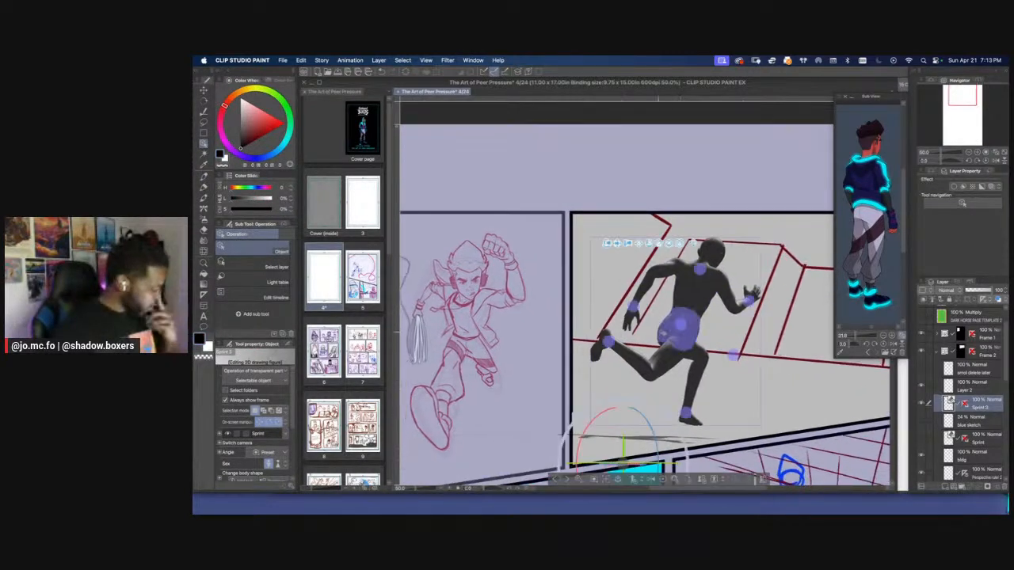
{"action": "left_click", "coordinate": [702, 272]}
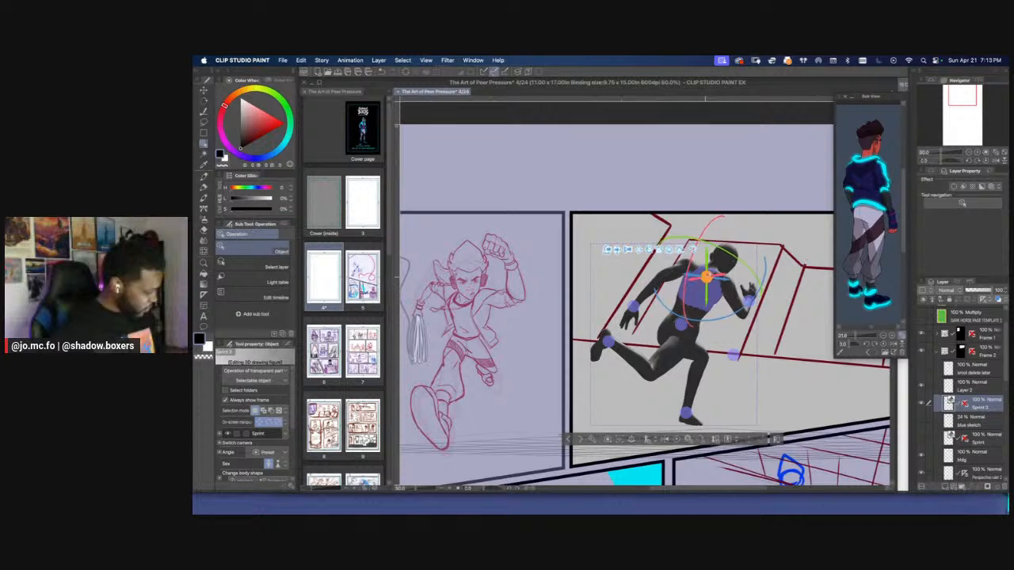
{"action": "left_click", "coordinate": [720, 258]}
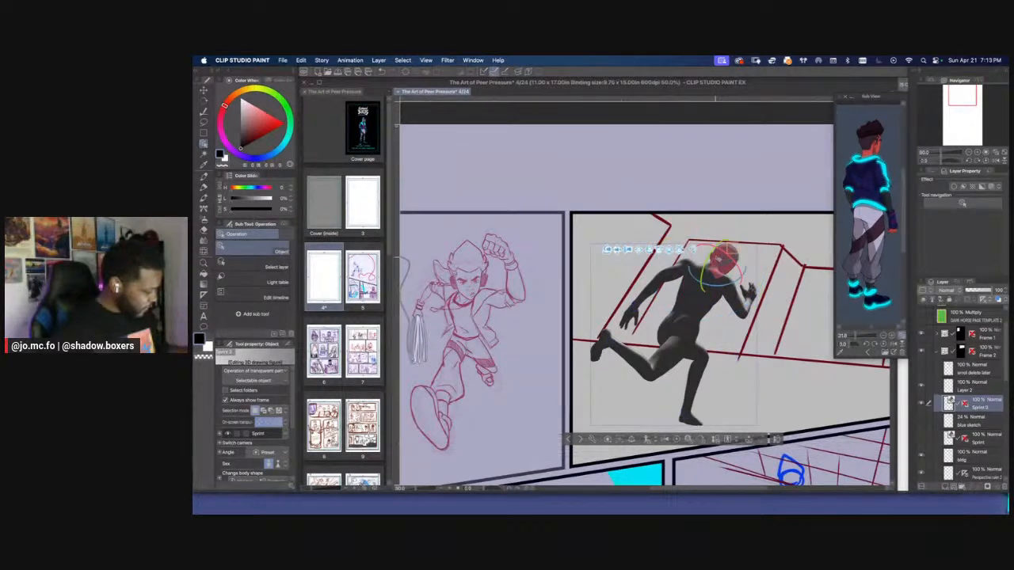
{"action": "left_click_drag", "start_coordinate": [717, 254], "coordinate": [711, 255]}
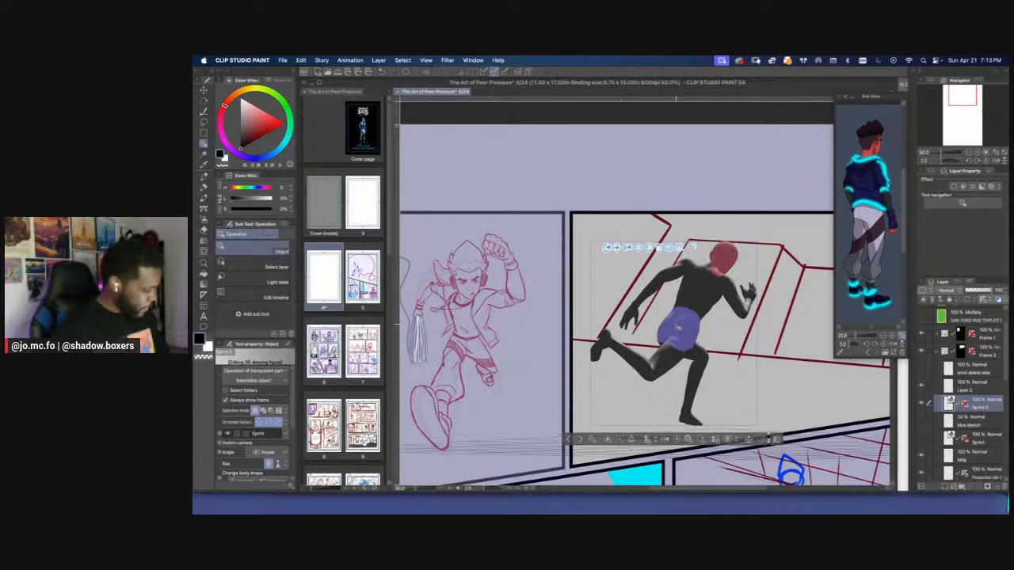
Adjust the 3D figure's hips and legs to widen the running stride
{"action": "left_click", "coordinate": [675, 331]}
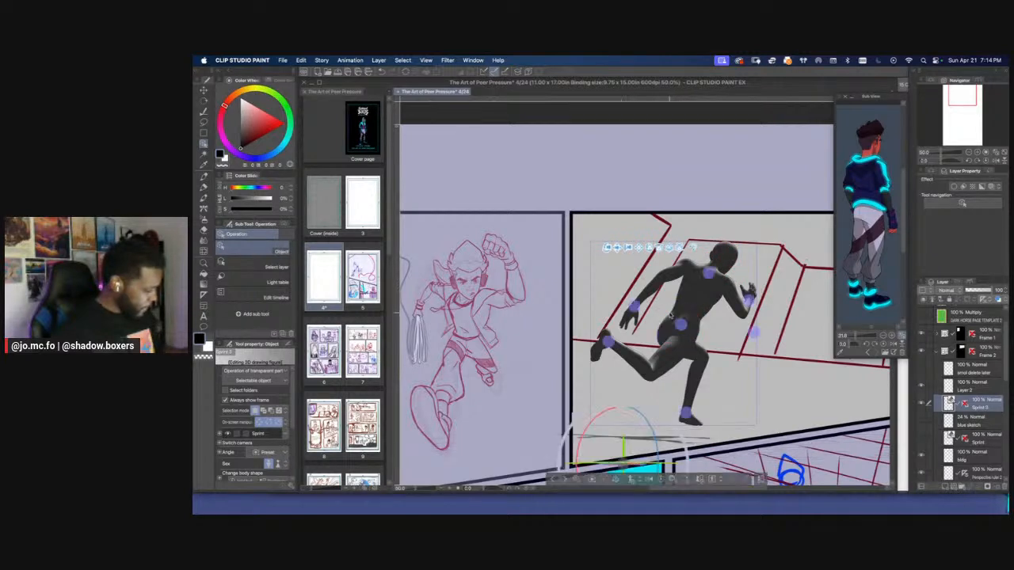
{"action": "left_click_drag", "start_coordinate": [673, 308], "coordinate": [684, 306]}
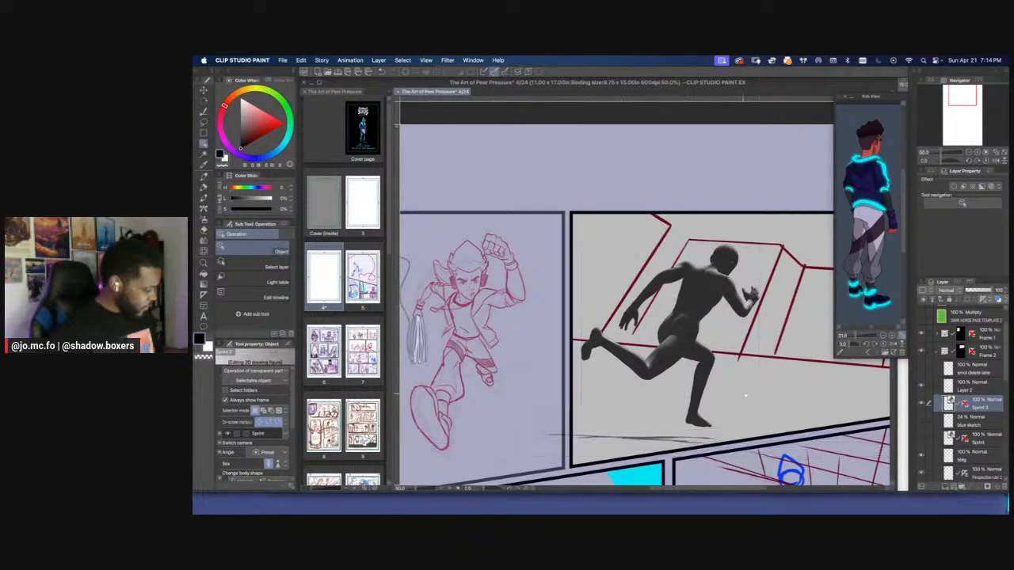
Adjust the rotation of the duplicated 3D figure's front thigh to refine the running stride
{"action": "left_click_drag", "start_coordinate": [748, 395], "coordinate": [762, 387]}
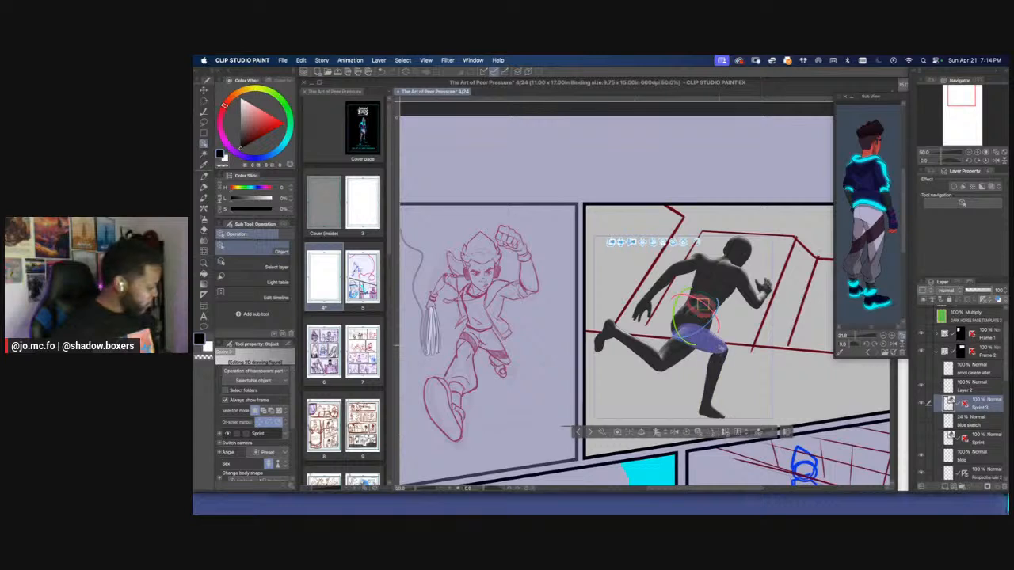
{"action": "left_click", "coordinate": [723, 350]}
{"action": "left_click", "coordinate": [724, 351]}
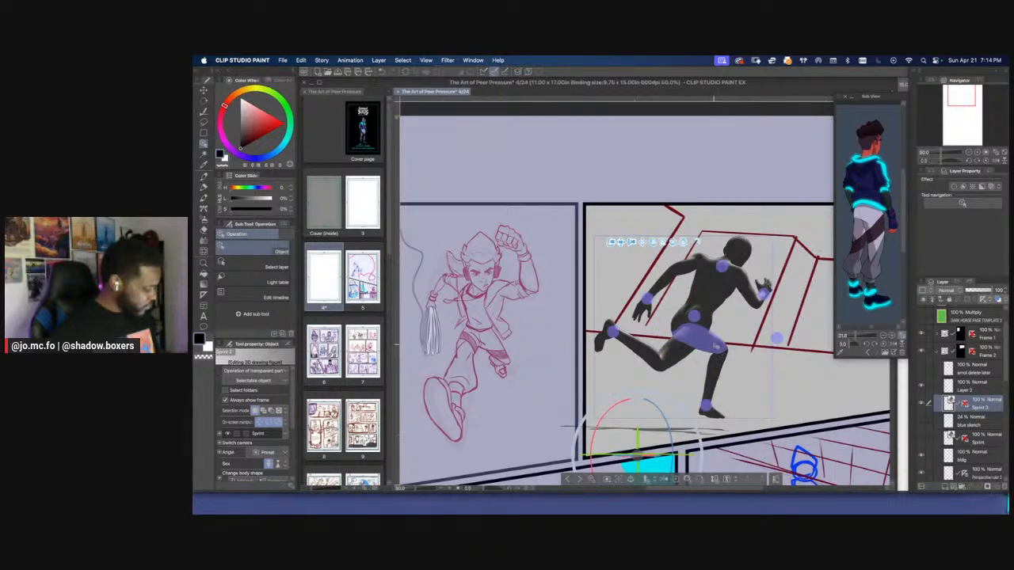
{"action": "left_click", "coordinate": [717, 352]}
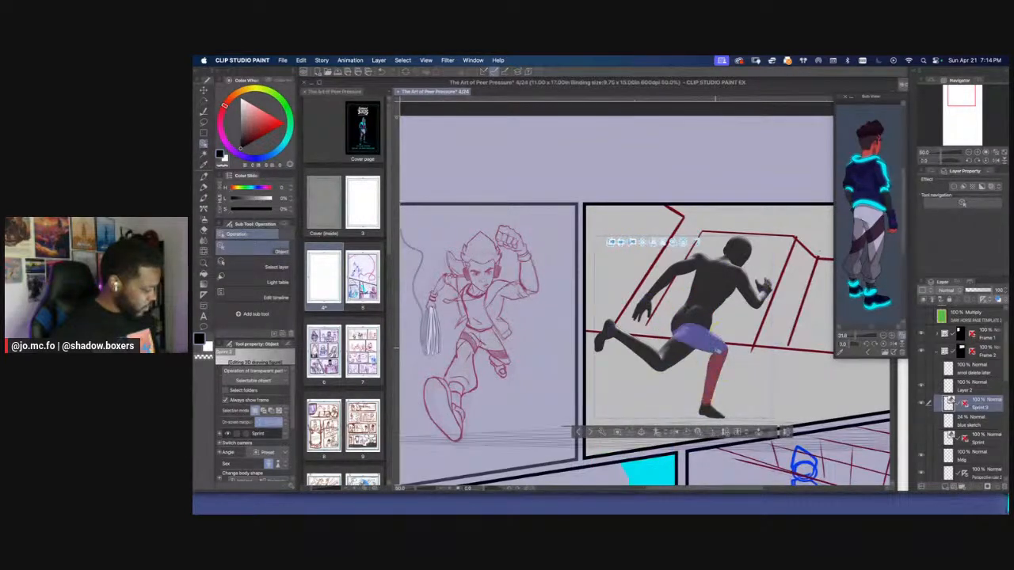
{"action": "left_click", "coordinate": [717, 349]}
{"action": "left_click", "coordinate": [719, 352]}
{"action": "left_click", "coordinate": [717, 350]}
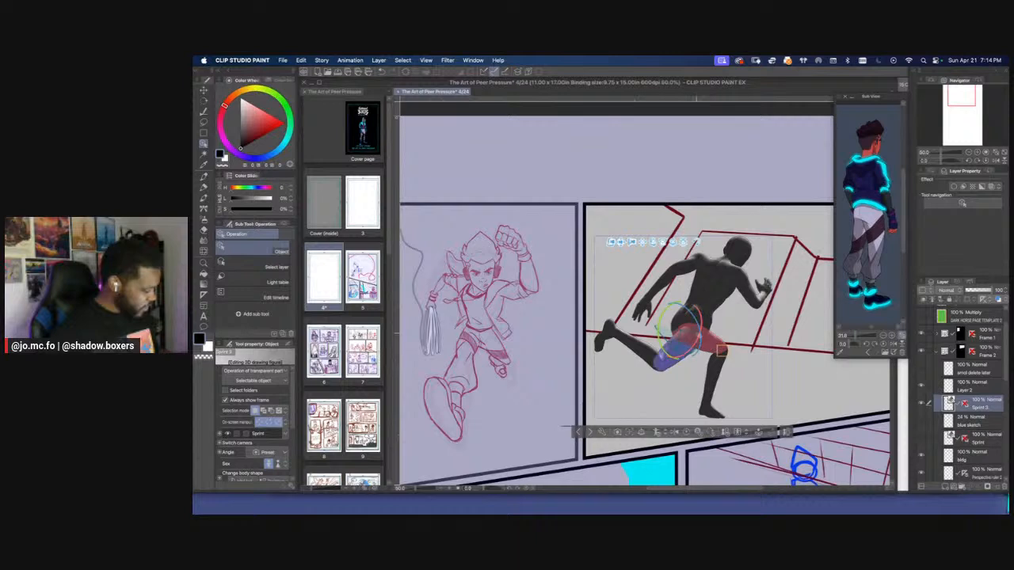
{"action": "left_click_drag", "start_coordinate": [673, 305], "coordinate": [662, 310]}
{"action": "key", "text": "space"}
{"action": "mouse_move", "coordinate": [684, 387]}
{"action": "left_mouse_down"}
{"action": "mouse_move", "coordinate": [715, 393]}
{"action": "mouse_move", "coordinate": [692, 389]}
{"action": "left_mouse_up"}
{"action": "key", "text": "space"}
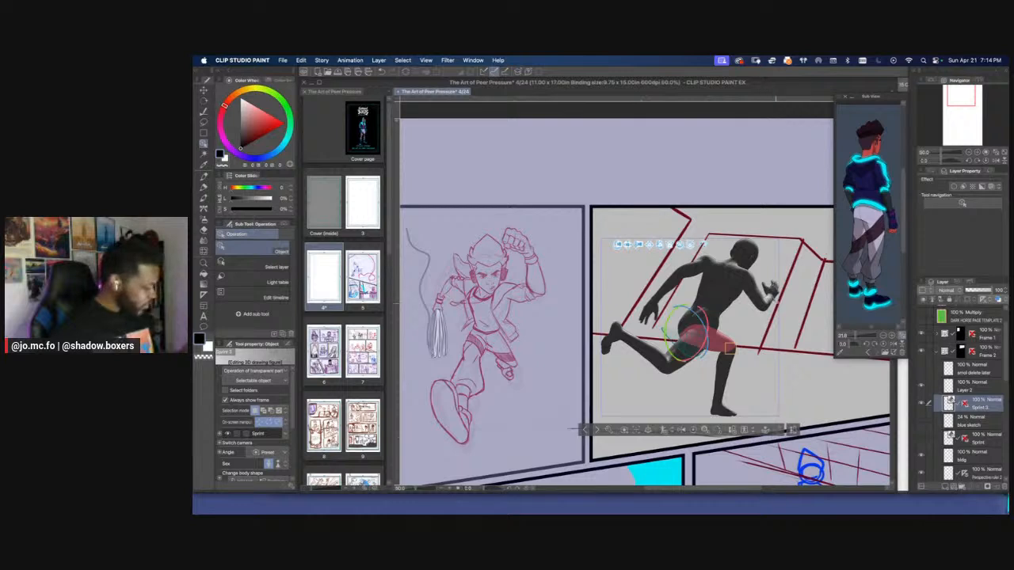
Repose the 3D figure's front arm so the forearm and hand reach farther forward
{"action": "left_click", "coordinate": [768, 294]}
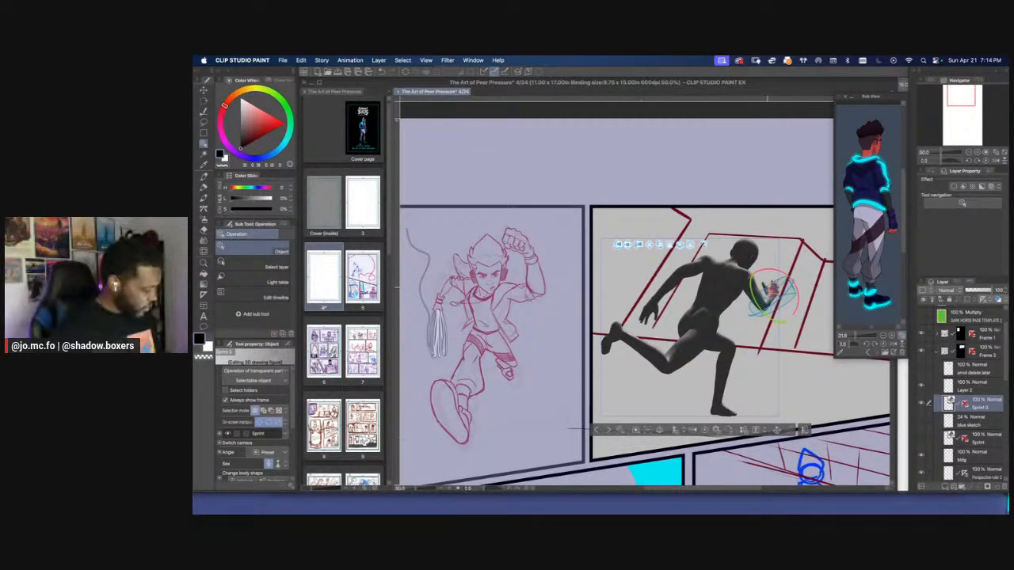
{"action": "left_click", "coordinate": [752, 297]}
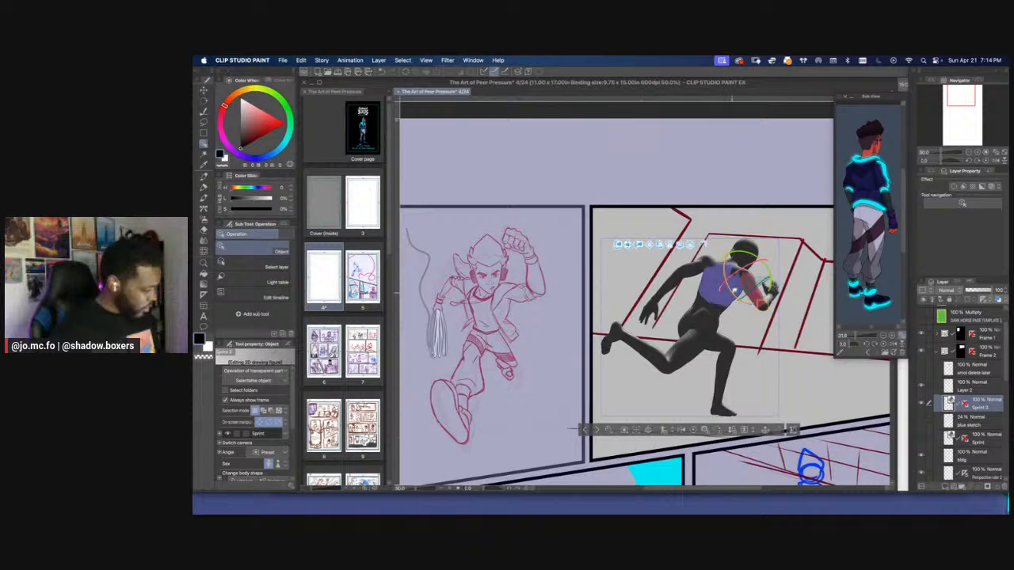
{"action": "left_click_drag", "start_coordinate": [735, 290], "coordinate": [783, 296]}
{"action": "left_click", "coordinate": [775, 291]}
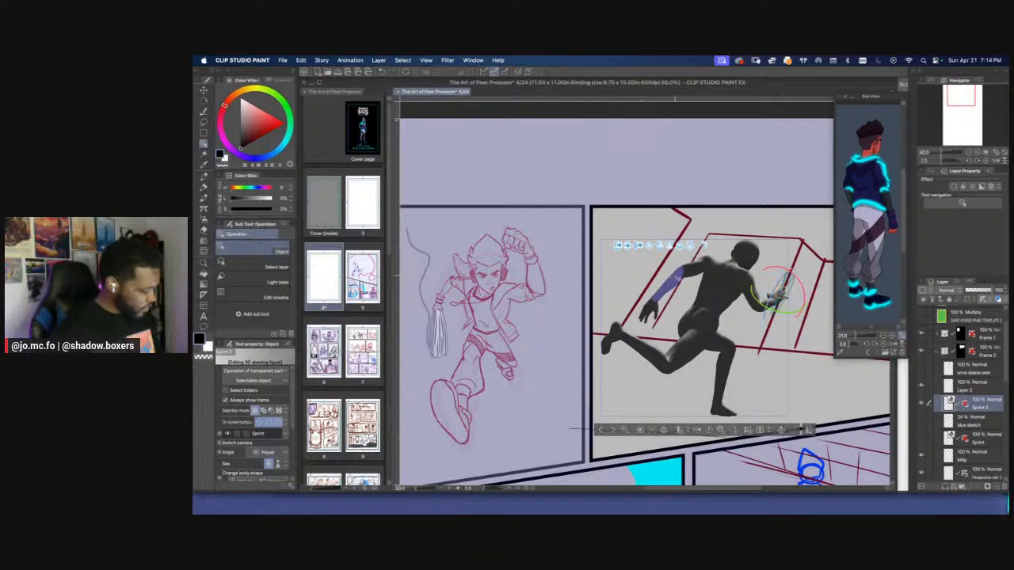
Swing the 3D figure's rear arm farther up and back by rotating its upper arm and forearm
{"action": "left_click", "coordinate": [667, 278]}
{"action": "left_click_drag", "start_coordinate": [667, 278], "coordinate": [669, 280]}
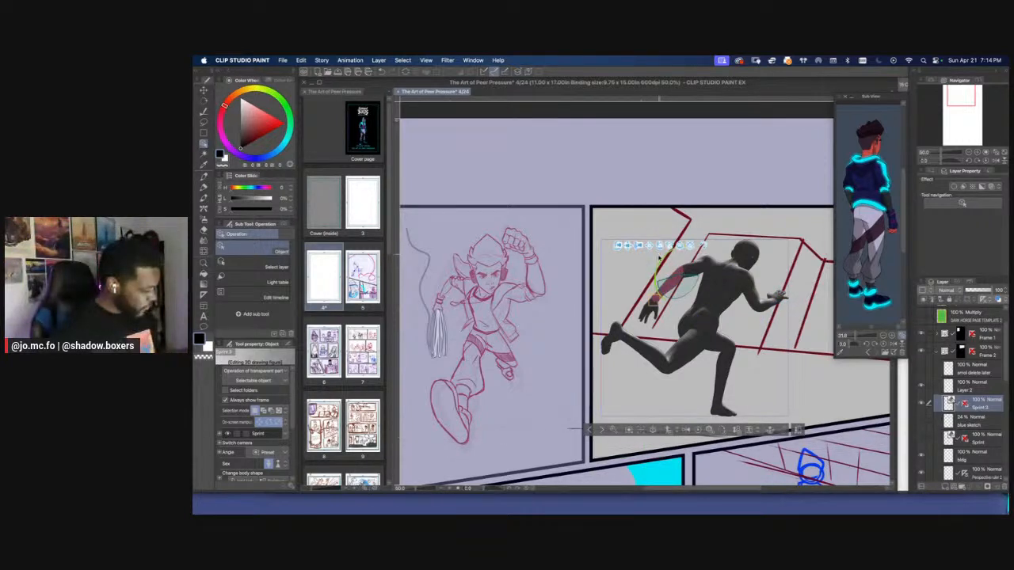
{"action": "left_click", "coordinate": [693, 267]}
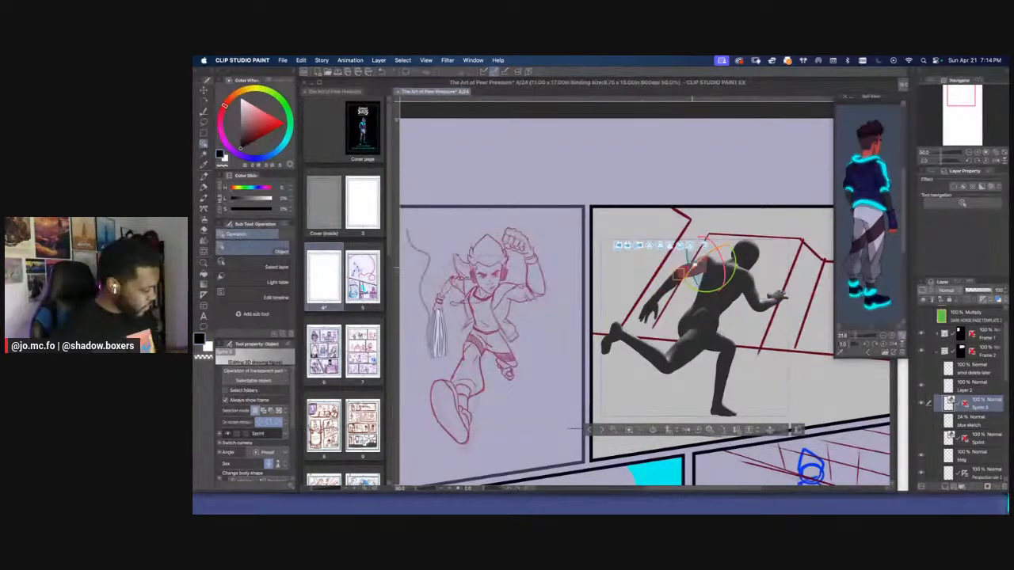
{"action": "left_click_drag", "start_coordinate": [693, 267], "coordinate": [657, 264]}
{"action": "left_click", "coordinate": [658, 265]}
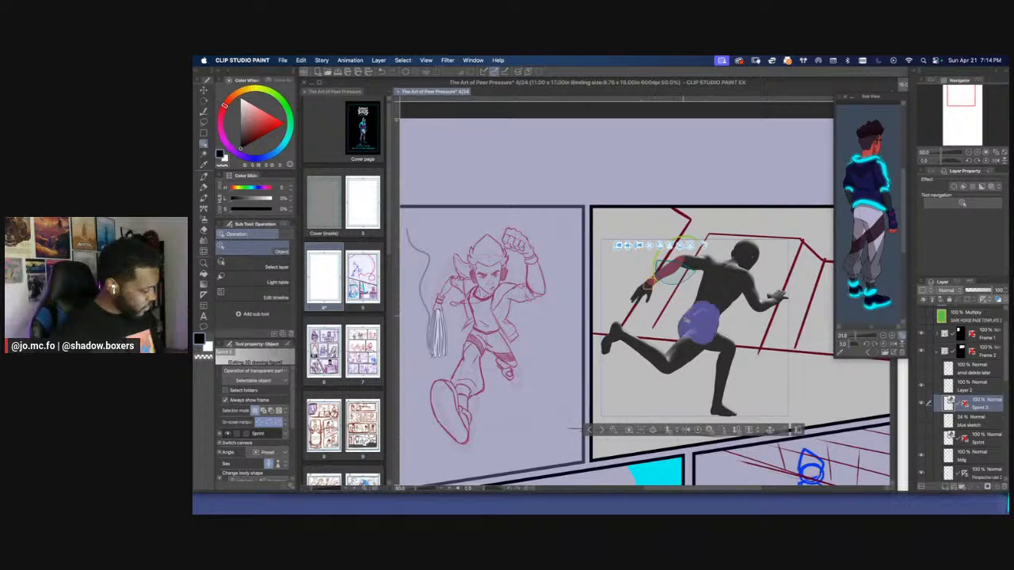
Fine-tune the rotation of the 3D figure's hips and select its front thigh
{"action": "left_click", "coordinate": [689, 328]}
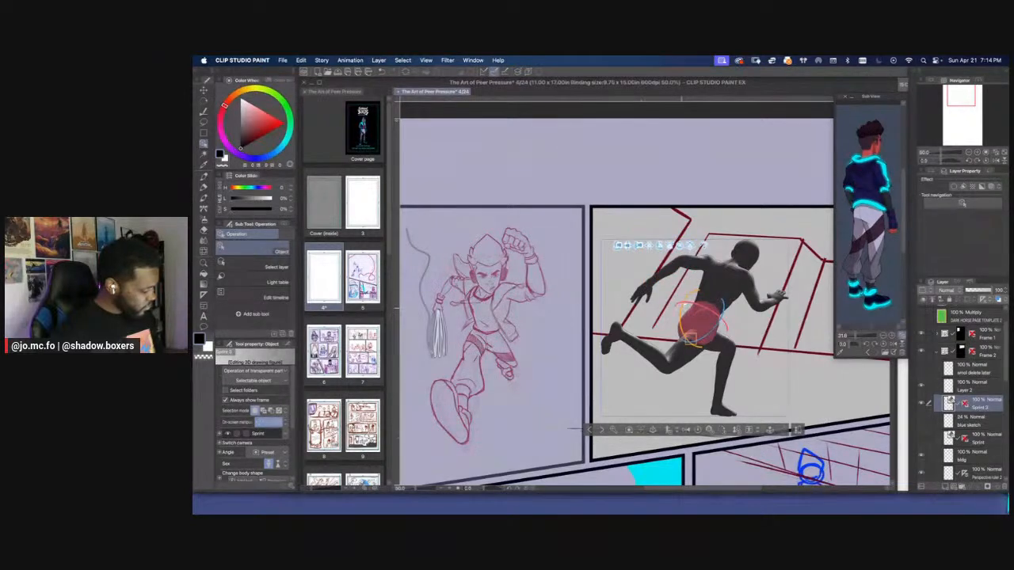
{"action": "left_click_drag", "start_coordinate": [689, 337], "coordinate": [618, 314]}
{"action": "left_click", "coordinate": [697, 339]}
Compare the original and reposed 3D figures in the second panel by toggling their layers' visibility
{"action": "scroll", "coordinate": [617, 311], "scroll_direction": "down", "scroll_amount": 2}
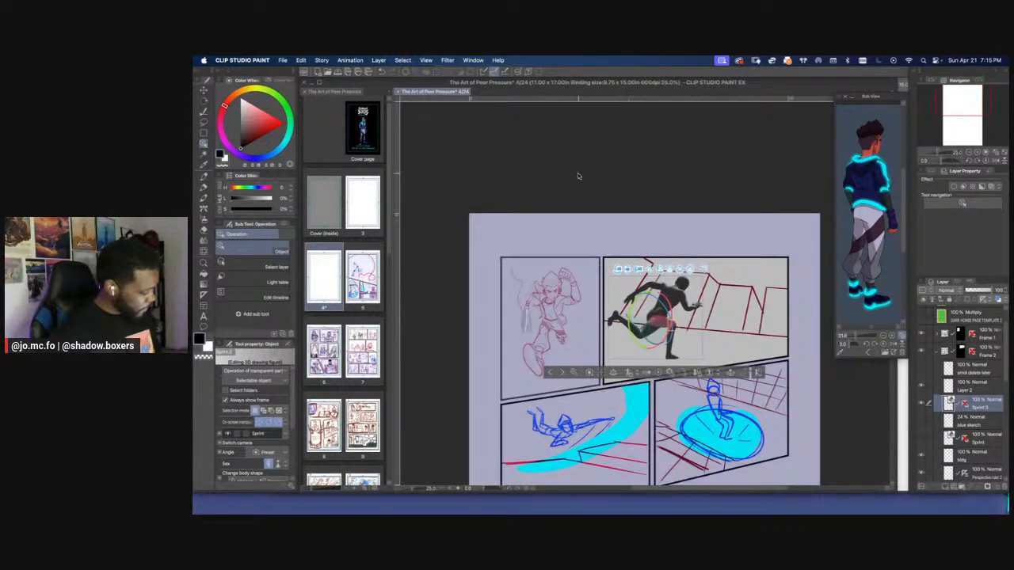
{"action": "scroll", "coordinate": [584, 212], "scroll_direction": "up", "scroll_amount": 1}
{"action": "left_click_drag", "start_coordinate": [586, 230], "coordinate": [581, 198]}
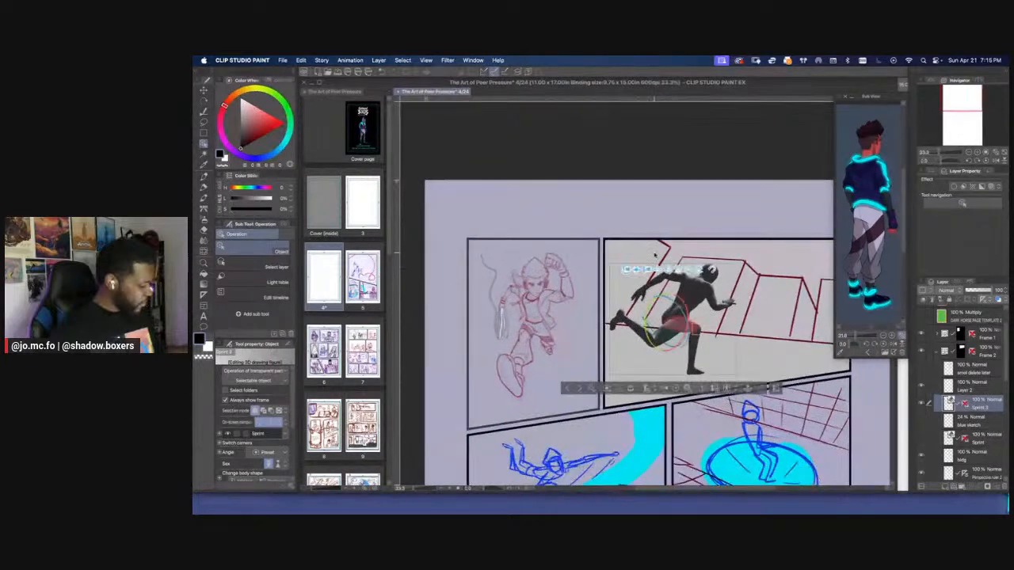
{"action": "left_click", "coordinate": [922, 405]}
{"action": "left_click", "coordinate": [920, 439]}
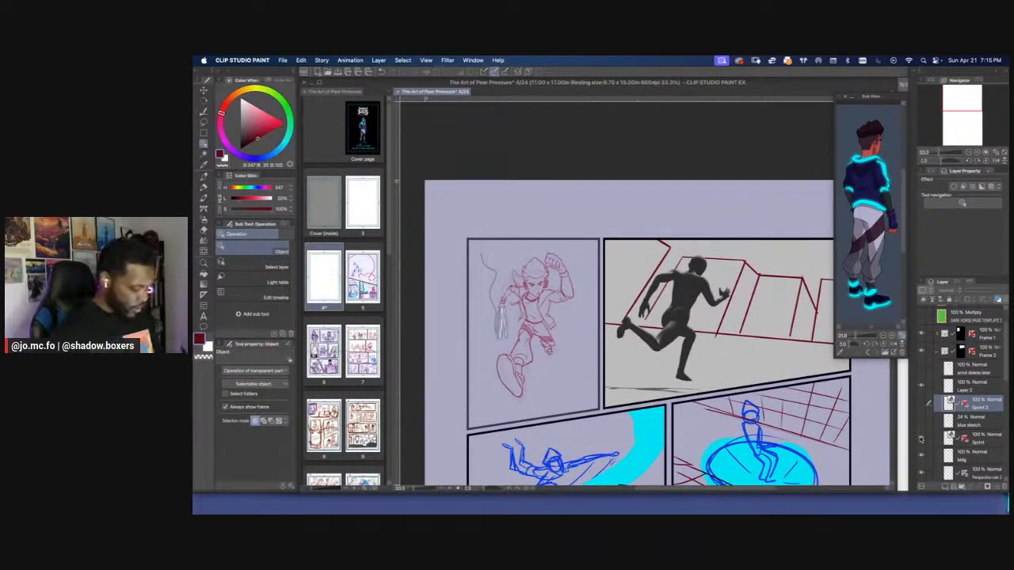
{"action": "left_click", "coordinate": [922, 405]}
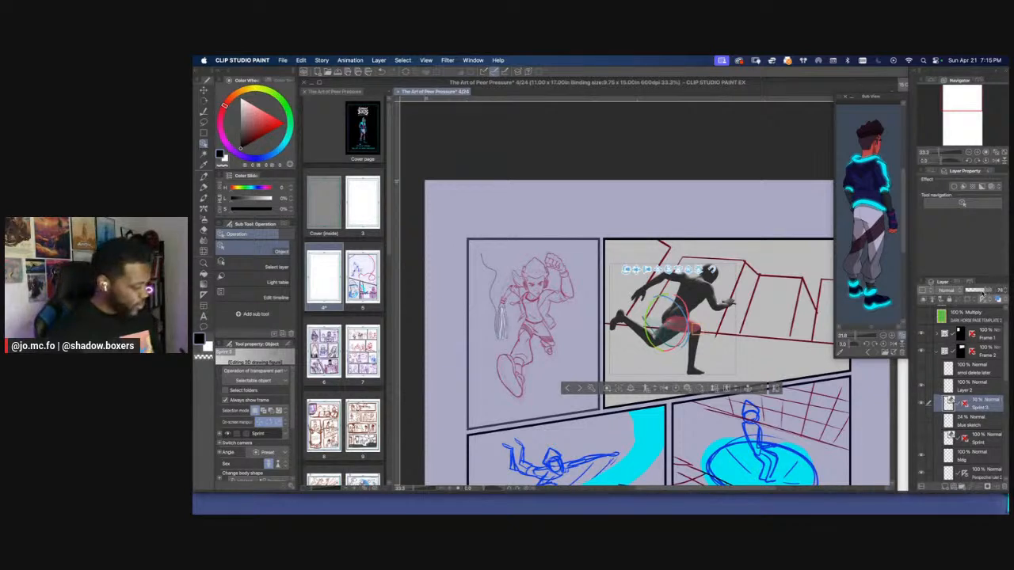
Try the duplicated 3D figure layer at 50% opacity and restore it to 100%
{"action": "left_click_drag", "start_coordinate": [979, 293], "coordinate": [991, 292]}
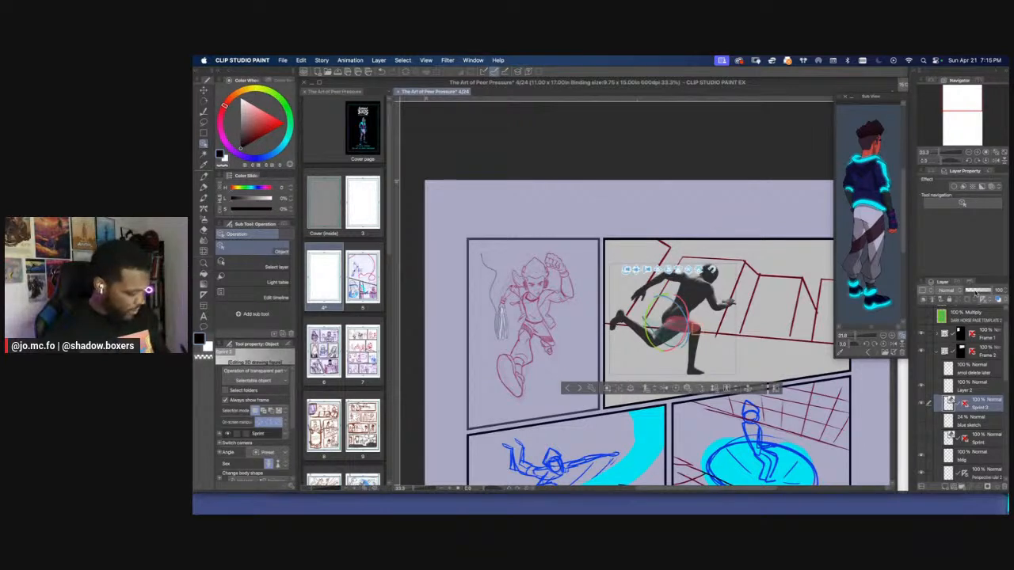
{"action": "left_click_drag", "start_coordinate": [990, 292], "coordinate": [977, 293]}
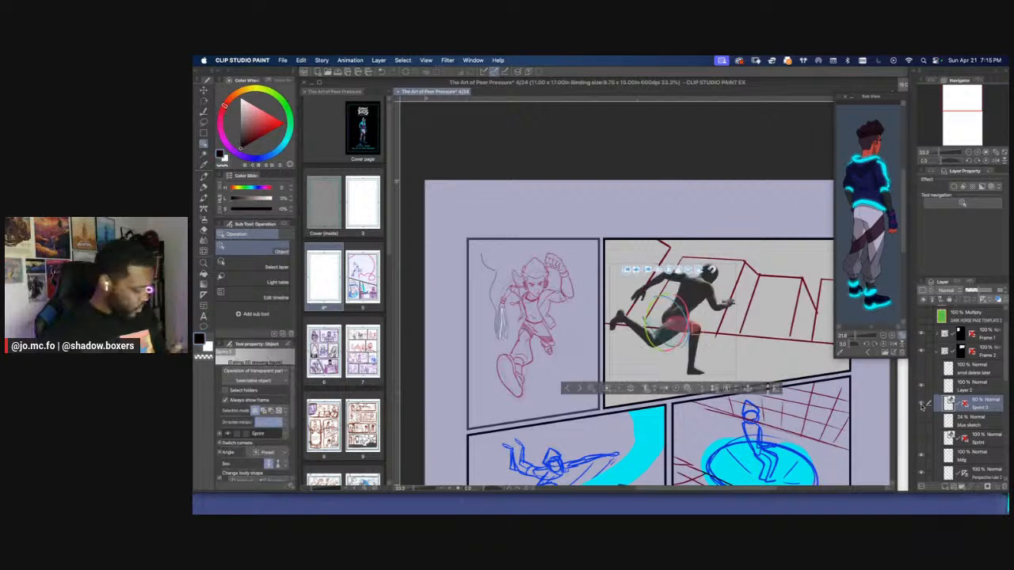
{"action": "left_click_drag", "start_coordinate": [973, 292], "coordinate": [1006, 287]}
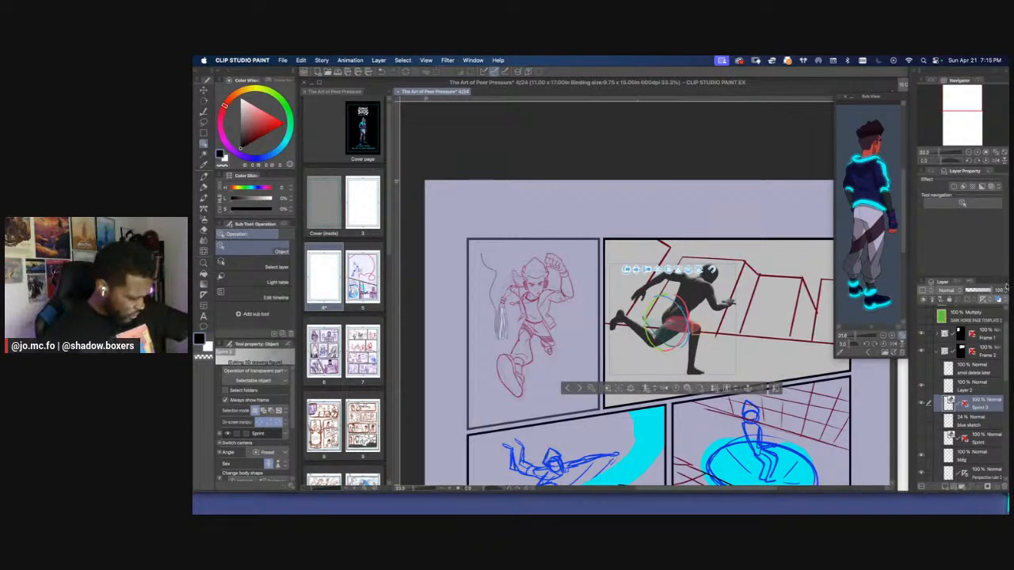
Activate Layer 2 with the pencil brush for drawing over the figure and hide the perspective ruler's guide lines
{"action": "left_click", "coordinate": [960, 385]}
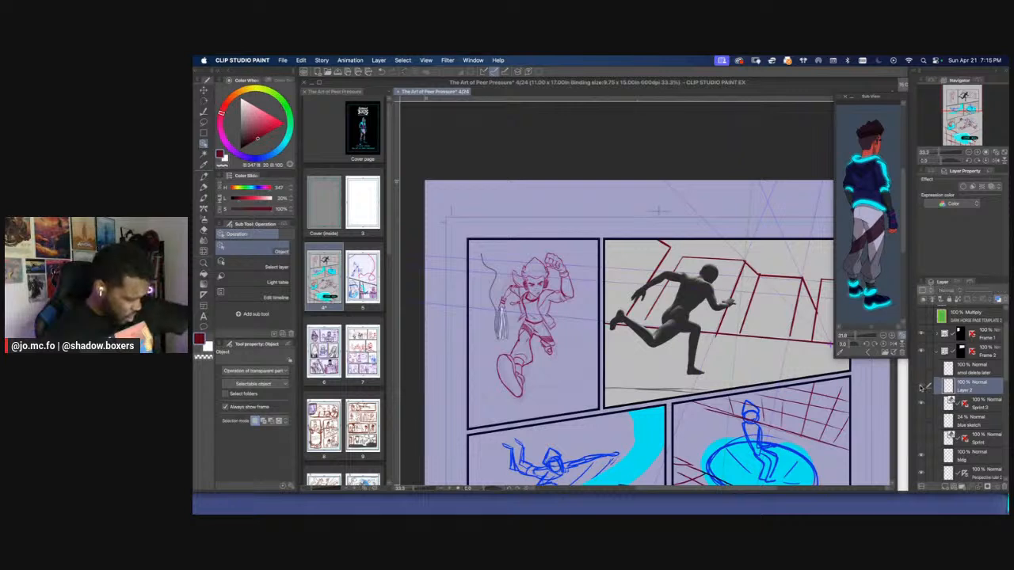
{"action": "key", "text": "super+plus"}
{"action": "key", "text": "p"}
{"action": "key", "text": "super+plus"}
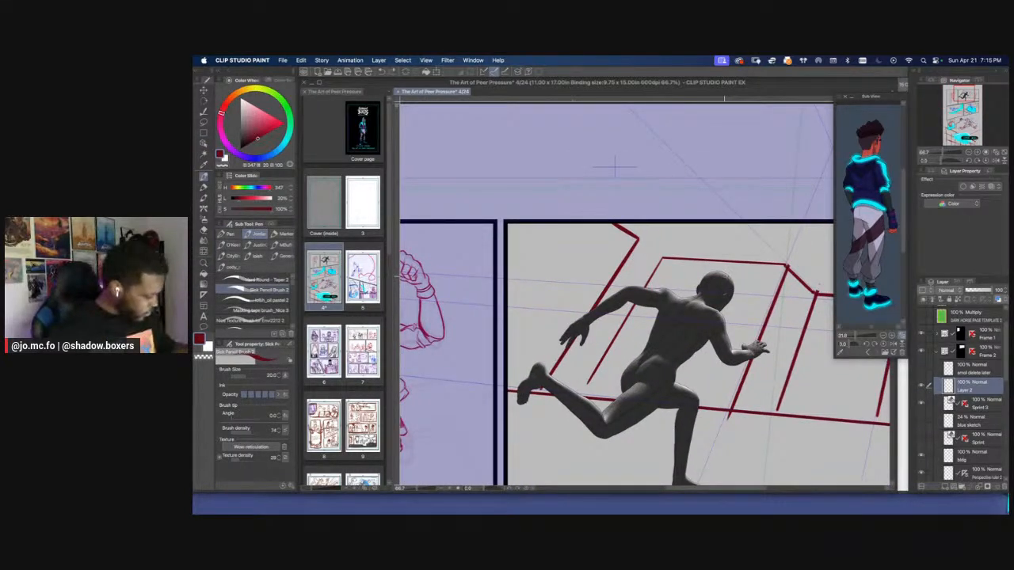
{"action": "right_click", "coordinate": [964, 475]}
{"action": "left_click", "coordinate": [923, 415]}
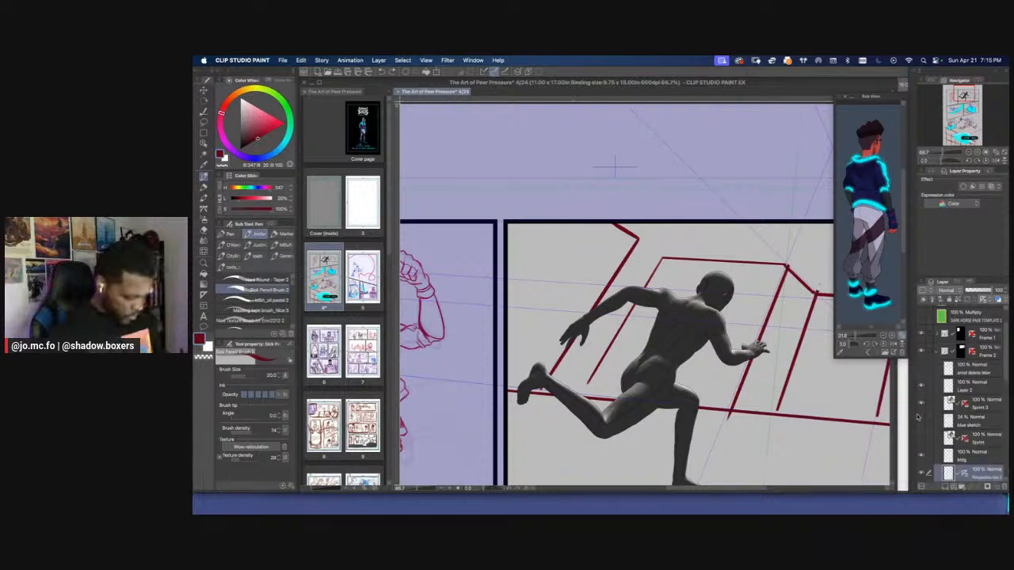
Rename Layer 2 as new body
{"action": "left_click", "coordinate": [942, 386]}
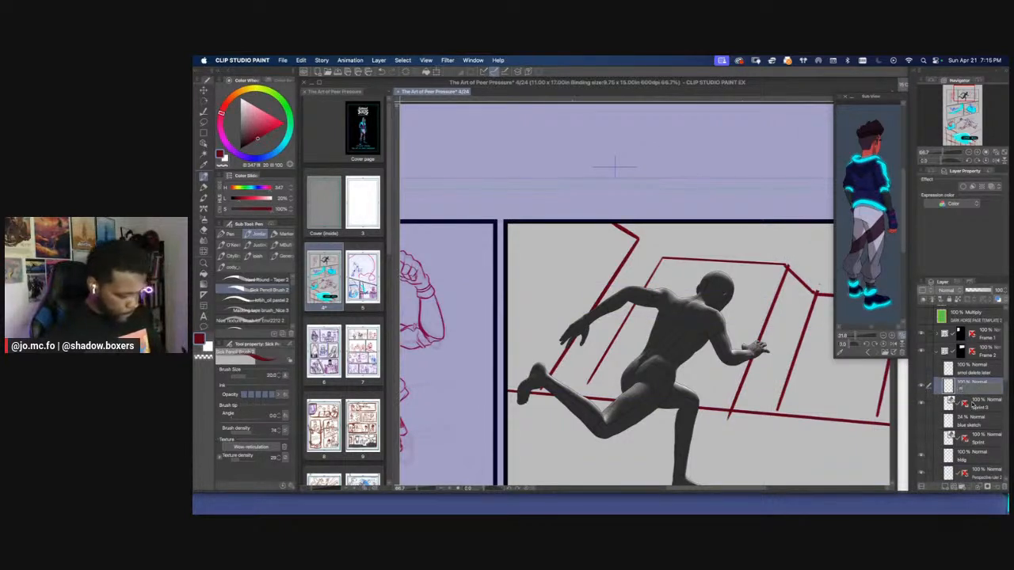
{"action": "type", "text": "new body"}
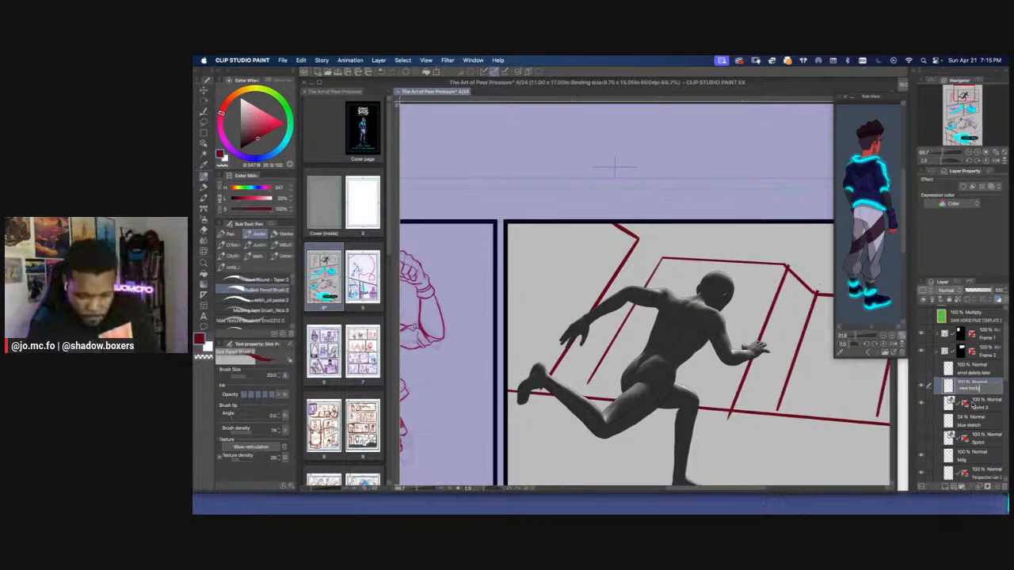
{"action": "key", "text": "Return"}
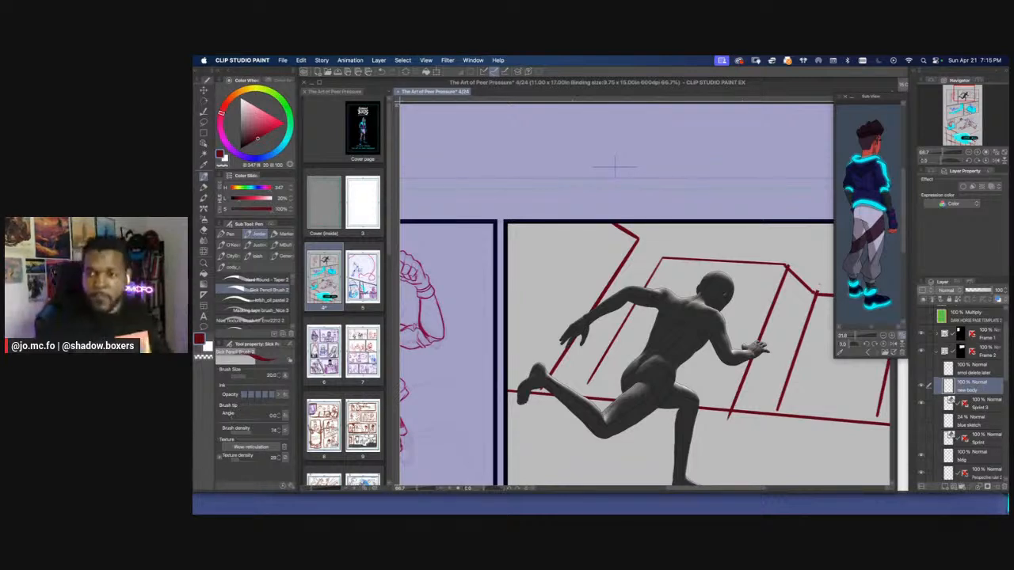
{"action": "key", "text": "super+Tab"}
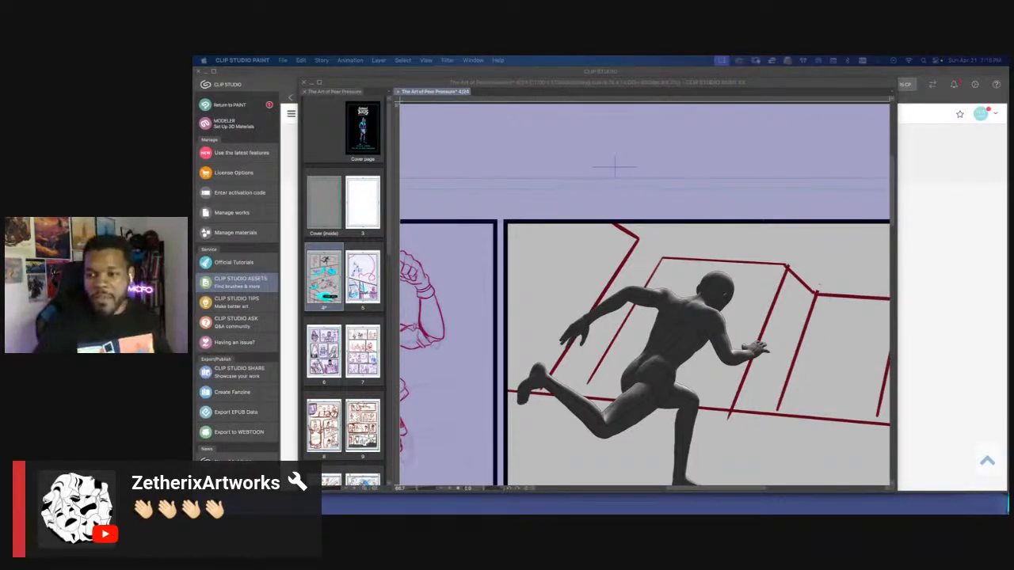
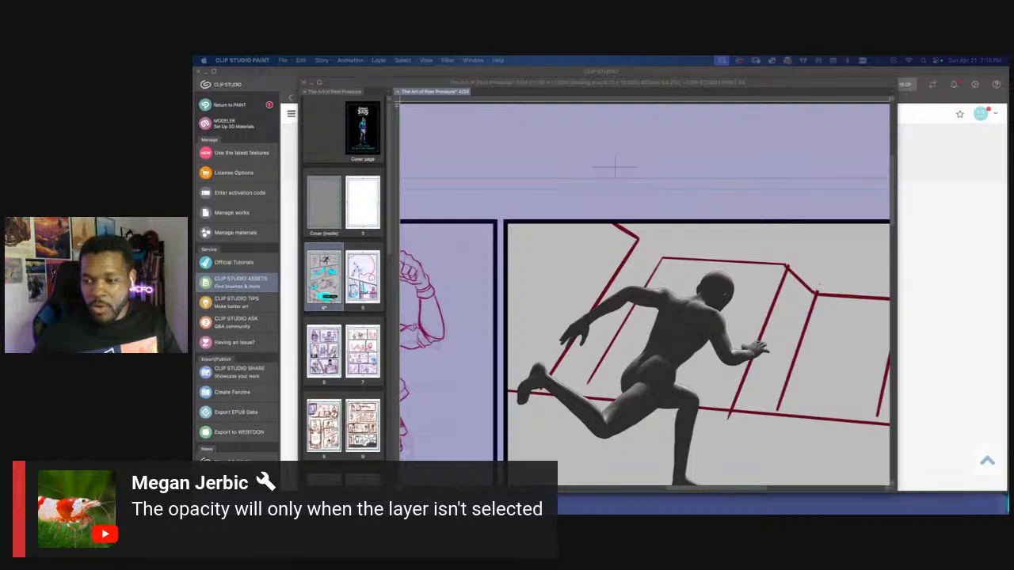
Lower the visible Sprint 3D figure layer's opacity to 31% and select the new body layer for drawing
{"action": "left_click", "coordinate": [699, 311]}
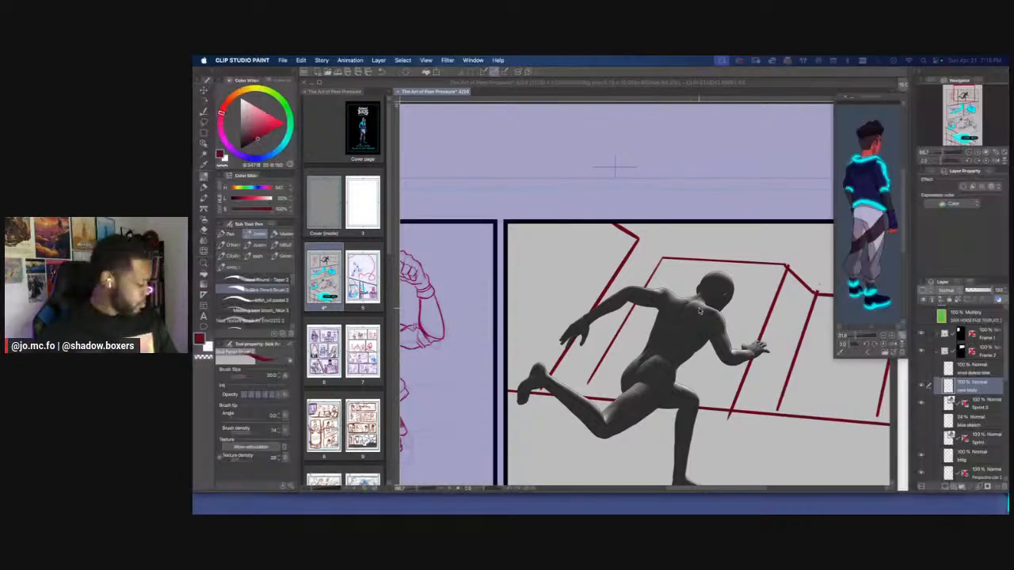
{"action": "left_click", "coordinate": [977, 408]}
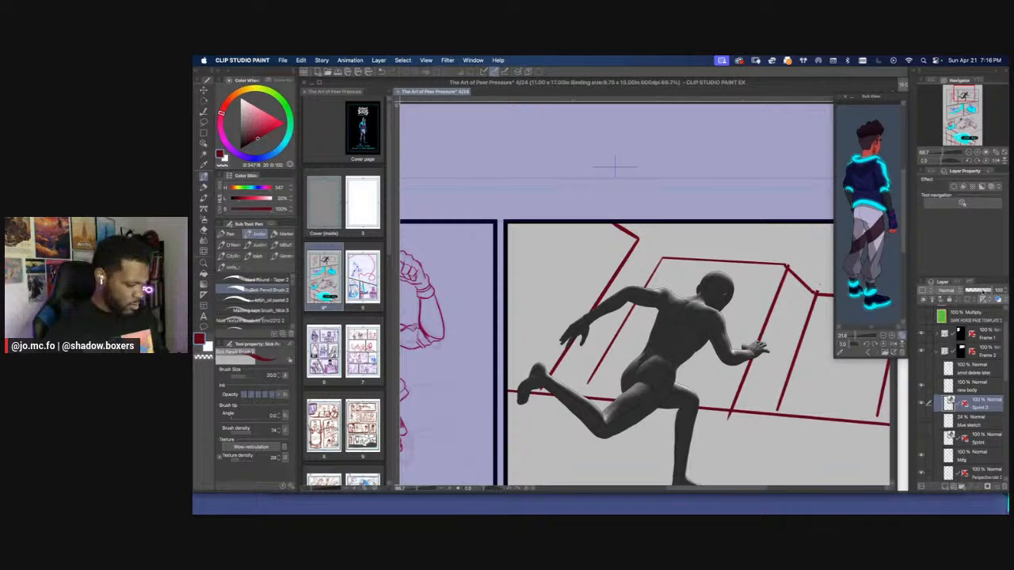
{"action": "left_click_drag", "start_coordinate": [984, 292], "coordinate": [968, 291]}
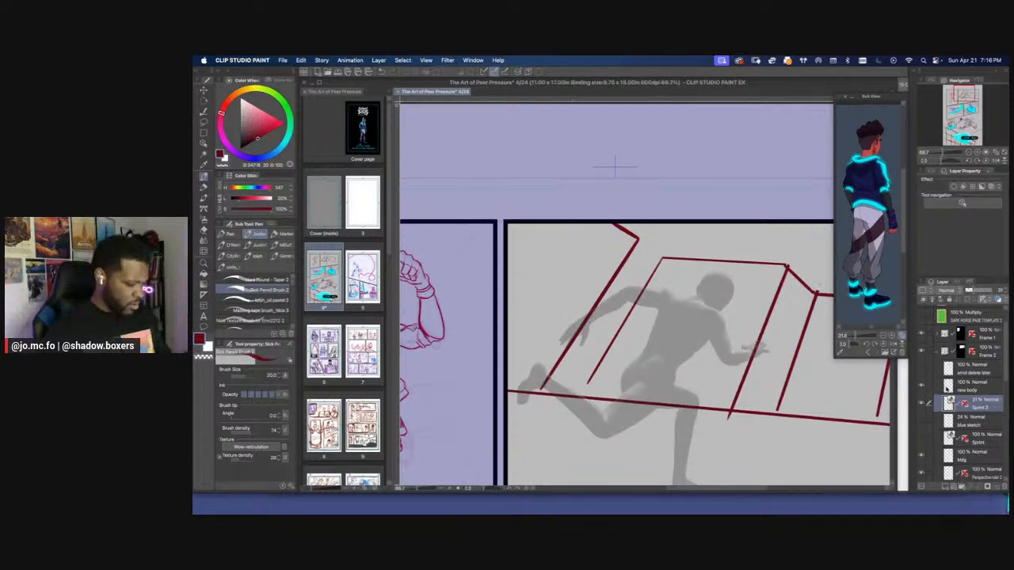
{"action": "left_click", "coordinate": [959, 388]}
Change the drawing colour from dark red to dark blue and select the Sick Pencil Brush 2
{"action": "left_click_drag", "start_coordinate": [679, 268], "coordinate": [713, 227]}
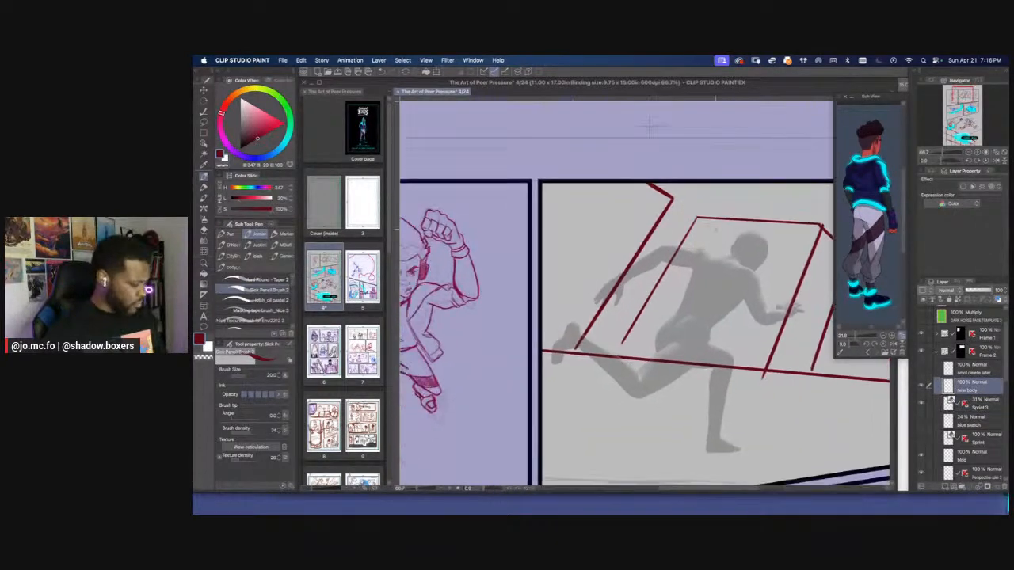
{"action": "key", "text": "p"}
{"action": "key", "text": "super+plus"}
{"action": "left_click_drag", "start_coordinate": [600, 182], "coordinate": [577, 182]}
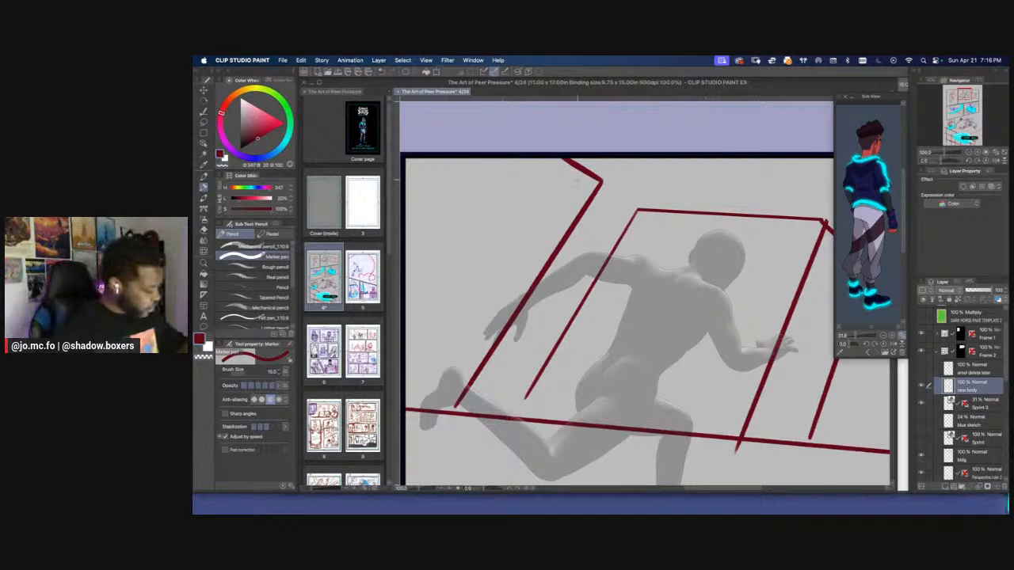
{"action": "left_click", "coordinate": [262, 158]}
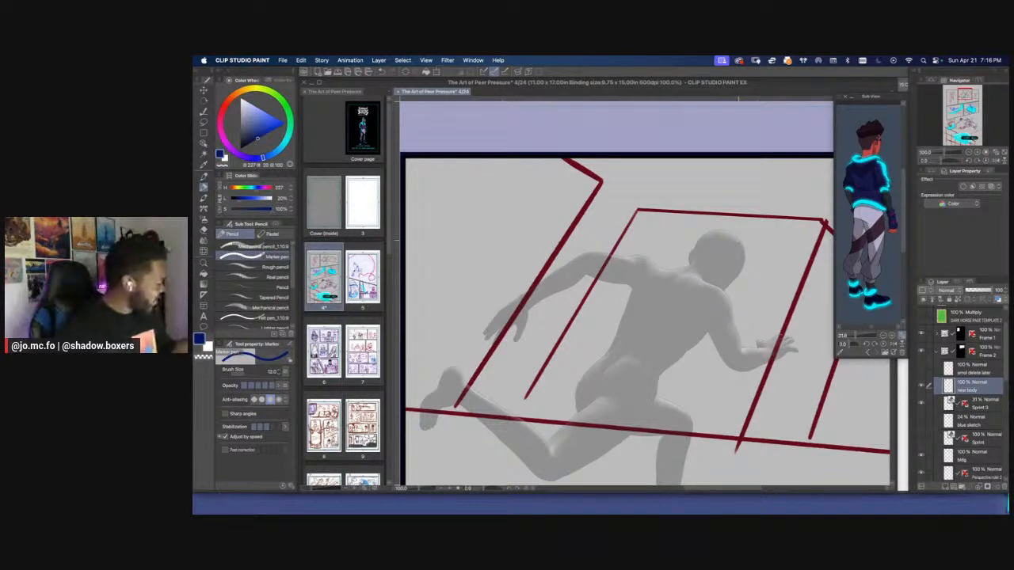
{"action": "left_click_drag", "start_coordinate": [740, 241], "coordinate": [737, 274]}
{"action": "key", "text": "super+z"}
{"action": "key", "text": "p"}
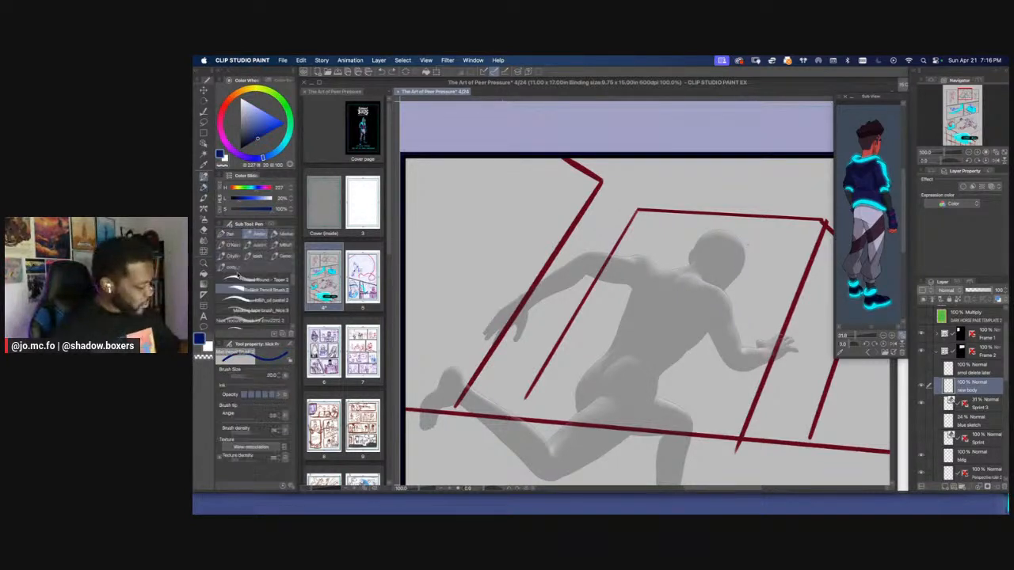
Sketch the runner's head with face guidelines and a spine line over the faded 3D figure
{"action": "key", "text": "super+plus"}
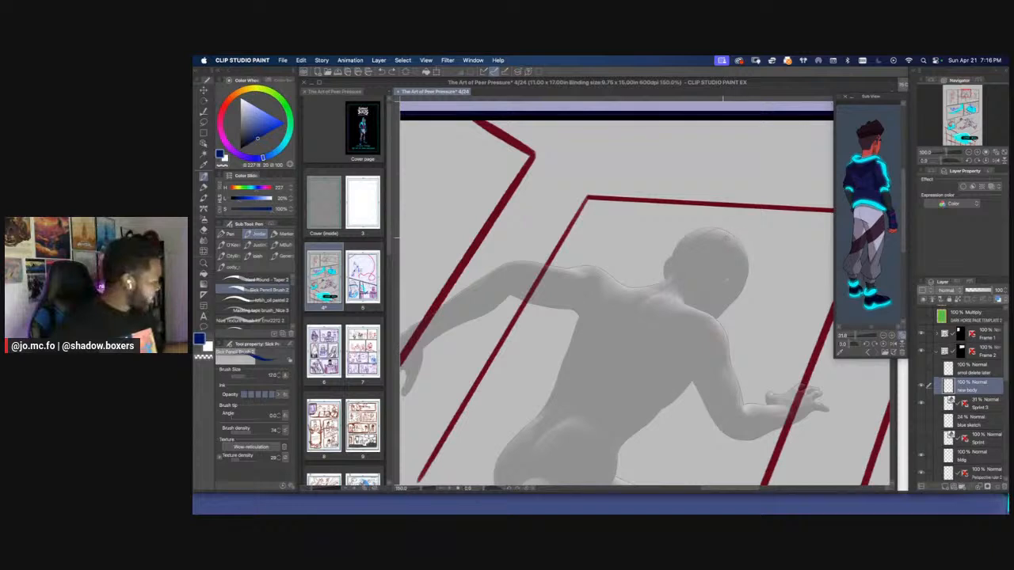
{"action": "mouse_move", "coordinate": [717, 230]}
{"action": "left_mouse_down"}
{"action": "mouse_move", "coordinate": [691, 295]}
{"action": "mouse_move", "coordinate": [689, 238]}
{"action": "left_mouse_up"}
{"action": "key", "text": "bracketleft"}
{"action": "mouse_move", "coordinate": [750, 266]}
{"action": "left_mouse_down"}
{"action": "mouse_move", "coordinate": [717, 317]}
{"action": "mouse_move", "coordinate": [715, 259]}
{"action": "mouse_move", "coordinate": [696, 253]}
{"action": "mouse_move", "coordinate": [677, 276]}
{"action": "mouse_move", "coordinate": [726, 222]}
{"action": "mouse_move", "coordinate": [646, 321]}
{"action": "left_mouse_up"}
{"action": "key", "text": "super+minus"}
{"action": "key", "text": "bracketright"}
{"action": "key", "text": "bracketright"}
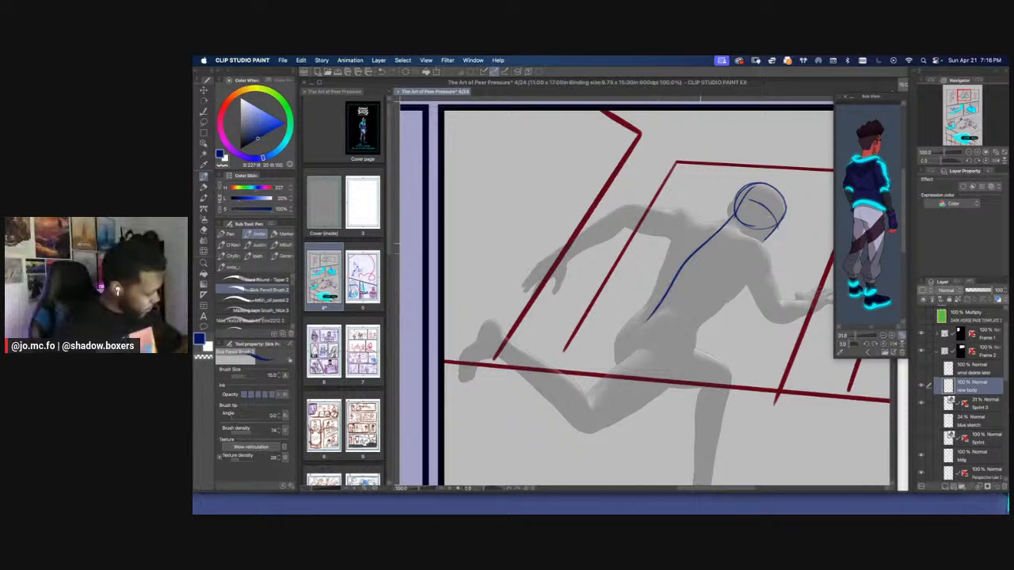
Undo the spine line and redraw it as a longer line running from the neck to the hips
{"action": "key", "text": "super+z"}
{"action": "left_click_drag", "start_coordinate": [732, 217], "coordinate": [633, 336]}
{"action": "key", "text": "super+minus"}
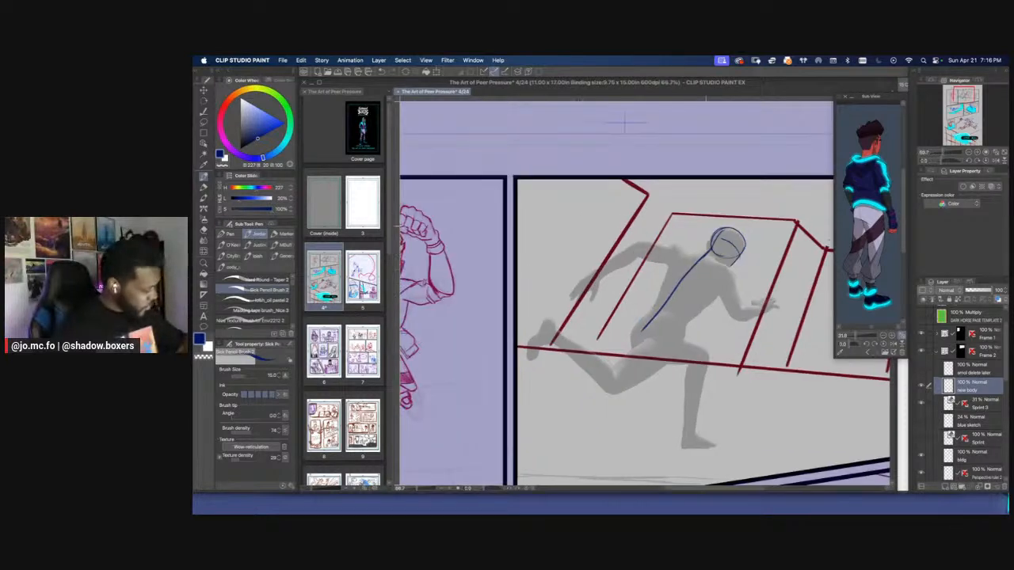
{"action": "key", "text": "super+plus"}
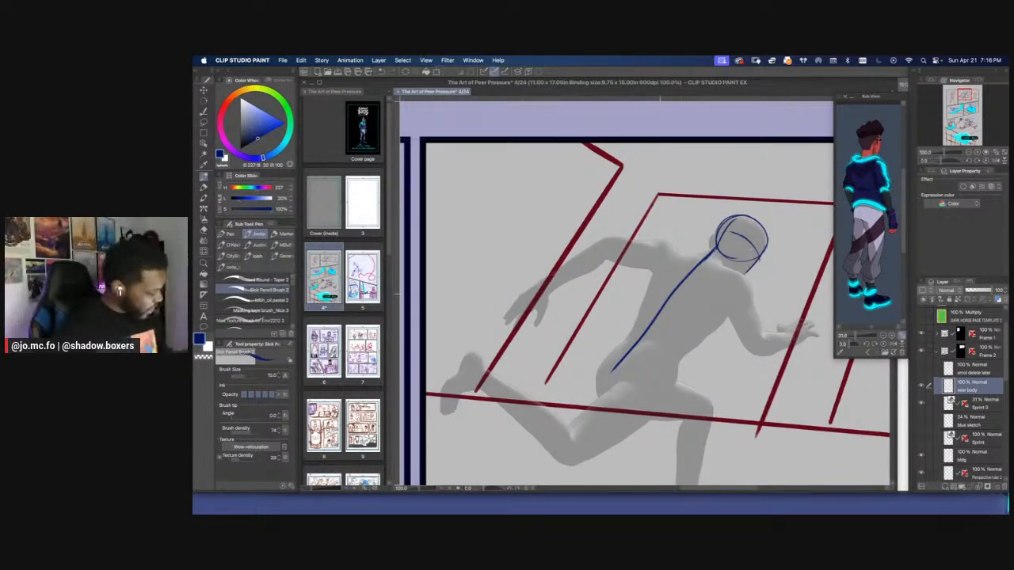
Sketch both sides of the torso and a line across the shoulders, following the 3D figure
{"action": "key", "text": "super+minus"}
{"action": "mouse_move", "coordinate": [633, 301]}
{"action": "left_mouse_down"}
{"action": "mouse_move", "coordinate": [667, 303]}
{"action": "mouse_move", "coordinate": [642, 353]}
{"action": "left_mouse_up"}
{"action": "key", "text": "super+plus"}
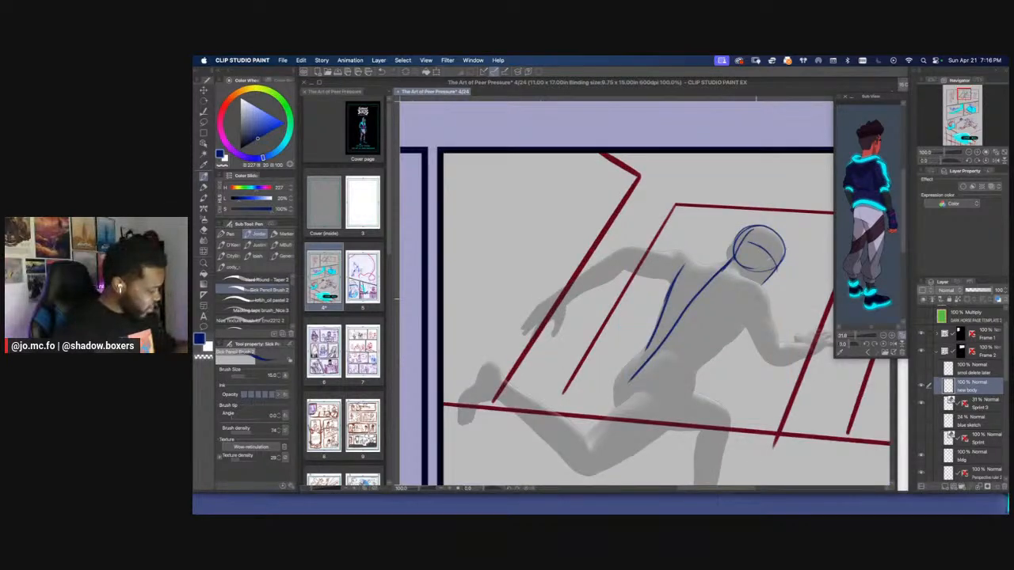
{"action": "left_click_drag", "start_coordinate": [759, 296], "coordinate": [689, 360]}
{"action": "key", "text": "bracketleft"}
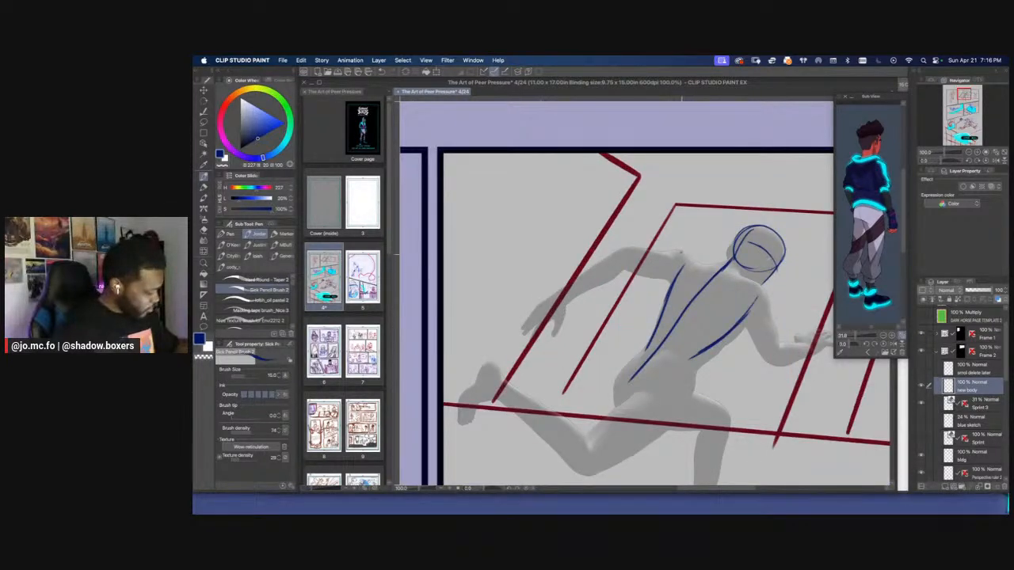
{"action": "mouse_move", "coordinate": [680, 252]}
{"action": "left_mouse_down"}
{"action": "mouse_move", "coordinate": [763, 290]}
{"action": "mouse_move", "coordinate": [765, 302]}
{"action": "left_mouse_up"}
Sketch the forward arm's upper arm, bent elbow and forearm over the 3D figure
{"action": "left_click_drag", "start_coordinate": [719, 273], "coordinate": [707, 270]}
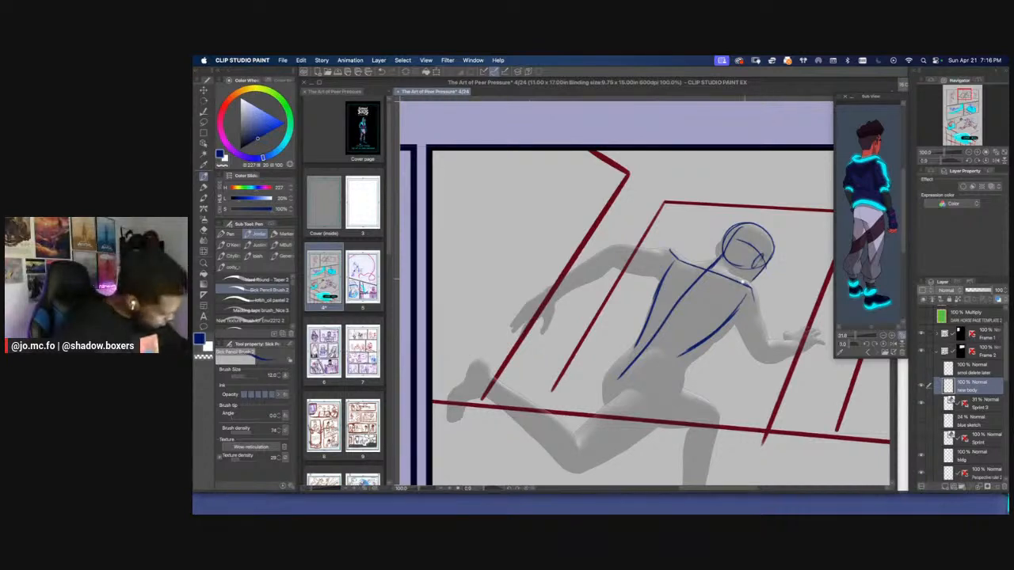
{"action": "mouse_move", "coordinate": [743, 282]}
{"action": "left_mouse_down"}
{"action": "mouse_move", "coordinate": [729, 277]}
{"action": "mouse_move", "coordinate": [743, 290]}
{"action": "mouse_move", "coordinate": [729, 306]}
{"action": "mouse_move", "coordinate": [753, 362]}
{"action": "mouse_move", "coordinate": [781, 349]}
{"action": "left_mouse_up"}
{"action": "left_click_drag", "start_coordinate": [748, 312], "coordinate": [765, 352]}
{"action": "mouse_move", "coordinate": [751, 313]}
{"action": "left_mouse_down"}
{"action": "mouse_move", "coordinate": [758, 340]}
{"action": "mouse_move", "coordinate": [782, 334]}
{"action": "left_mouse_up"}
Rotate the canvas and sketch the trailing arm's first contours from the shoulder through the elbow to the wrist
{"action": "left_click_drag", "start_coordinate": [656, 280], "coordinate": [721, 288]}
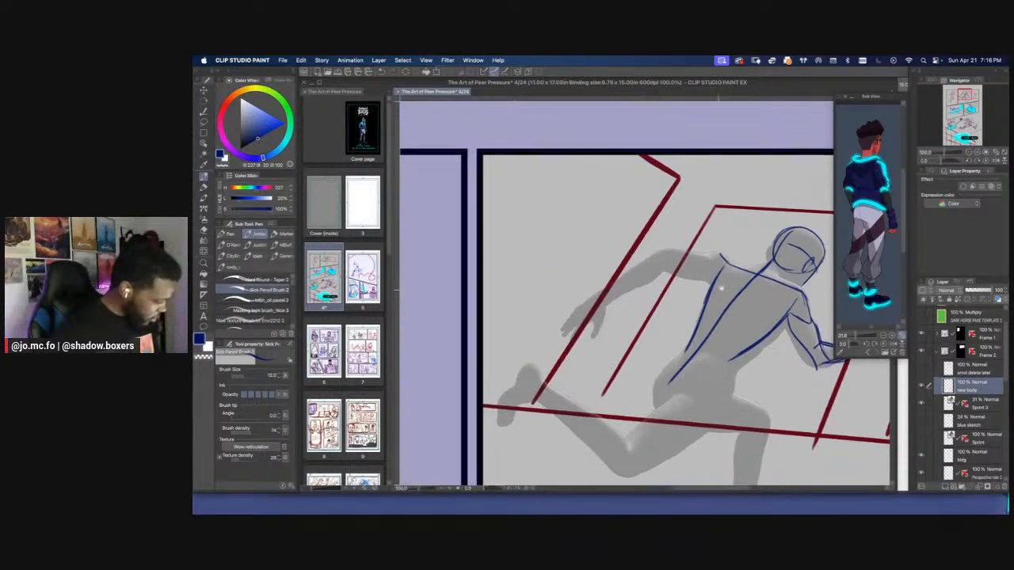
{"action": "key", "text": "r"}
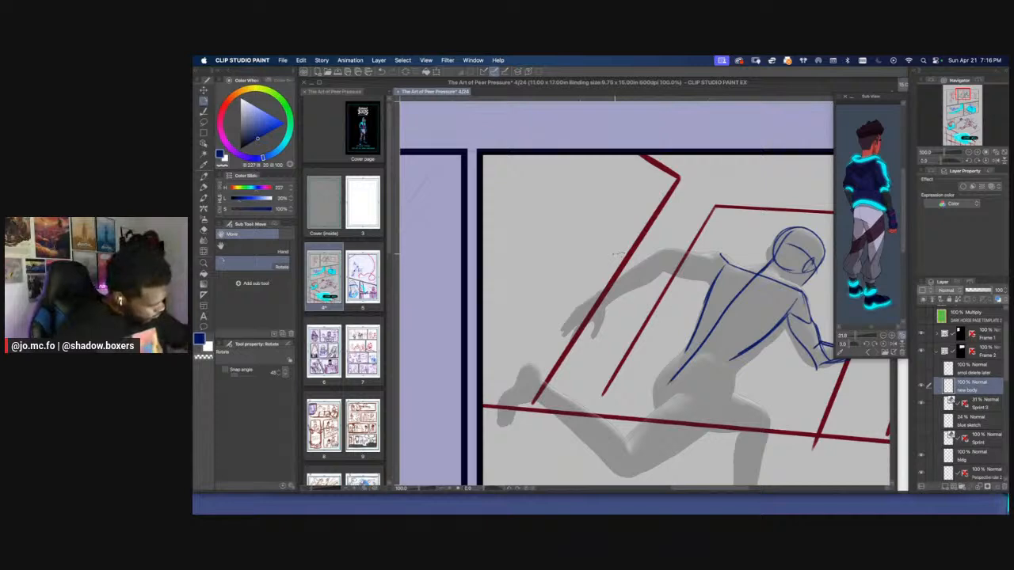
{"action": "mouse_move", "coordinate": [668, 239]}
{"action": "left_mouse_down"}
{"action": "mouse_move", "coordinate": [585, 264]}
{"action": "mouse_move", "coordinate": [600, 256]}
{"action": "mouse_move", "coordinate": [601, 267]}
{"action": "left_mouse_up"}
{"action": "key", "text": "p"}
{"action": "mouse_move", "coordinate": [649, 212]}
{"action": "left_mouse_down"}
{"action": "mouse_move", "coordinate": [634, 219]}
{"action": "mouse_move", "coordinate": [632, 243]}
{"action": "mouse_move", "coordinate": [645, 230]}
{"action": "left_mouse_up"}
{"action": "mouse_move", "coordinate": [650, 231]}
{"action": "left_mouse_down"}
{"action": "mouse_move", "coordinate": [619, 277]}
{"action": "mouse_move", "coordinate": [642, 345]}
{"action": "left_mouse_up"}
{"action": "left_click_drag", "start_coordinate": [627, 279], "coordinate": [649, 353]}
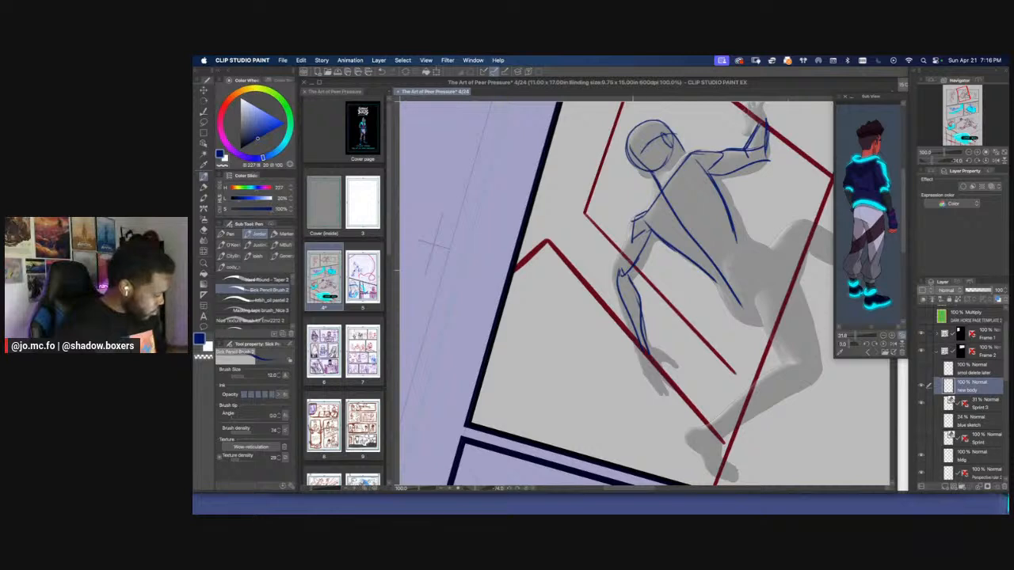
Build up the trailing arm's contours and connect its shoulder to the neck
{"action": "left_click_drag", "start_coordinate": [653, 242], "coordinate": [632, 272]}
{"action": "mouse_move", "coordinate": [656, 235]}
{"action": "left_mouse_down"}
{"action": "mouse_move", "coordinate": [631, 277]}
{"action": "mouse_move", "coordinate": [622, 263]}
{"action": "mouse_move", "coordinate": [617, 272]}
{"action": "left_mouse_up"}
{"action": "key", "text": "bracketright"}
{"action": "mouse_move", "coordinate": [632, 238]}
{"action": "left_mouse_down"}
{"action": "mouse_move", "coordinate": [617, 281]}
{"action": "mouse_move", "coordinate": [638, 340]}
{"action": "left_mouse_up"}
{"action": "mouse_move", "coordinate": [617, 285]}
{"action": "left_mouse_down"}
{"action": "mouse_move", "coordinate": [633, 328]}
{"action": "mouse_move", "coordinate": [621, 304]}
{"action": "left_mouse_up"}
{"action": "mouse_move", "coordinate": [658, 235]}
{"action": "left_mouse_down"}
{"action": "mouse_move", "coordinate": [639, 251]}
{"action": "mouse_move", "coordinate": [642, 282]}
{"action": "left_mouse_up"}
{"action": "key", "text": "bracketleft"}
{"action": "left_click_drag", "start_coordinate": [655, 234], "coordinate": [649, 271]}
{"action": "left_click_drag", "start_coordinate": [656, 244], "coordinate": [650, 266]}
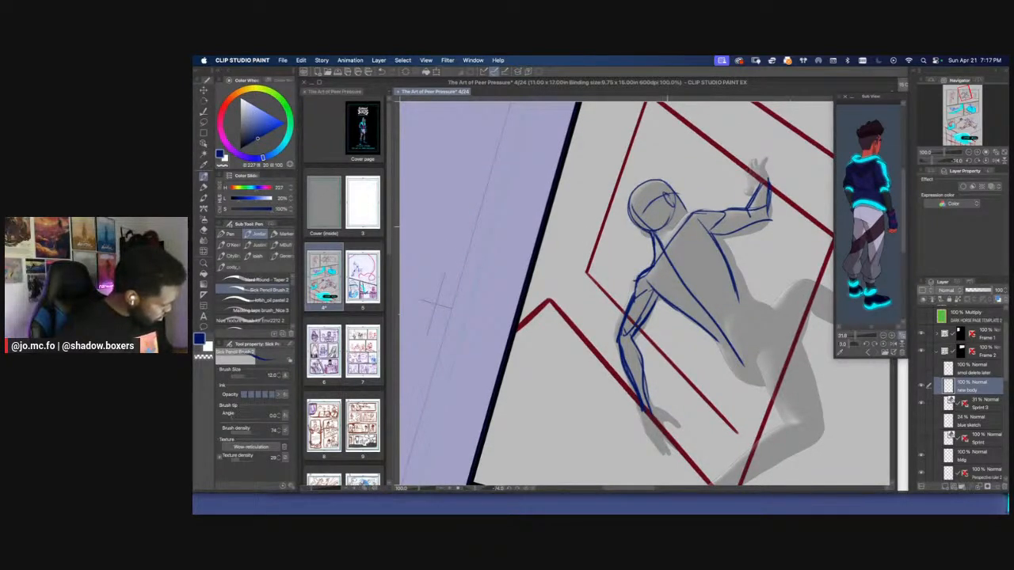
{"action": "mouse_move", "coordinate": [674, 198]}
{"action": "left_mouse_down"}
{"action": "mouse_move", "coordinate": [690, 206]}
{"action": "mouse_move", "coordinate": [741, 310]}
{"action": "left_mouse_up"}
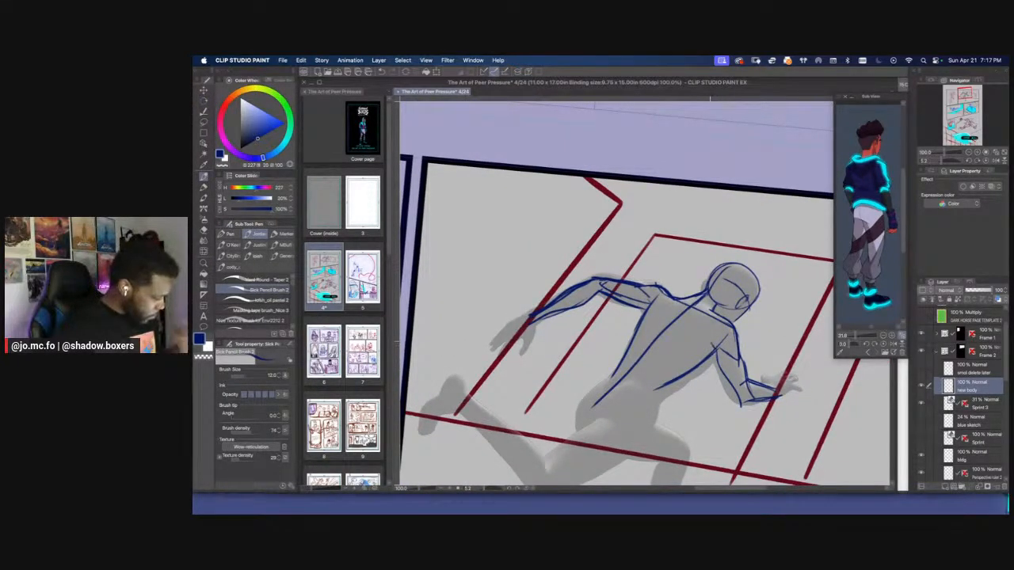
{"action": "left_click_drag", "start_coordinate": [639, 350], "coordinate": [686, 313]}
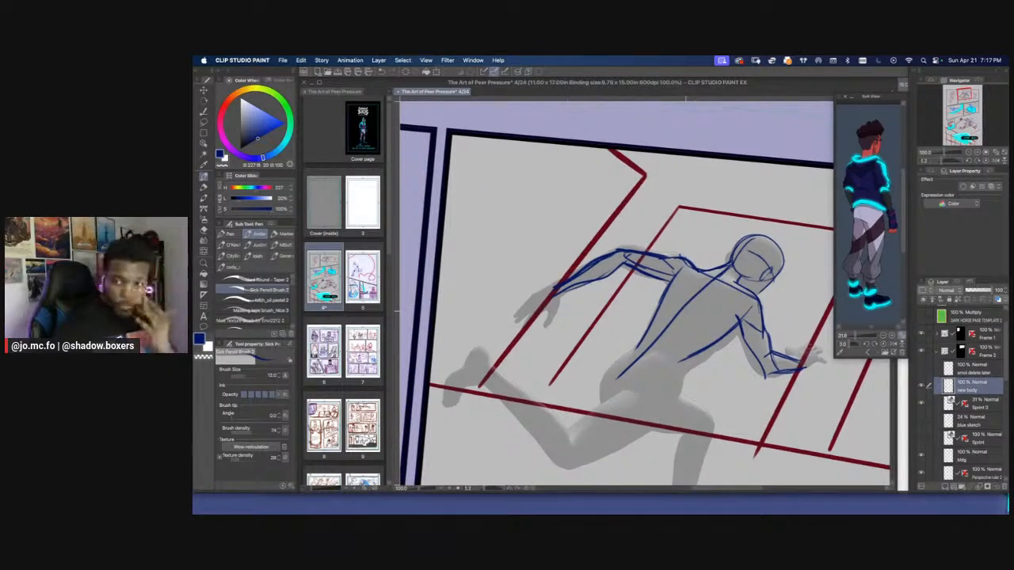
{"action": "key", "text": "r"}
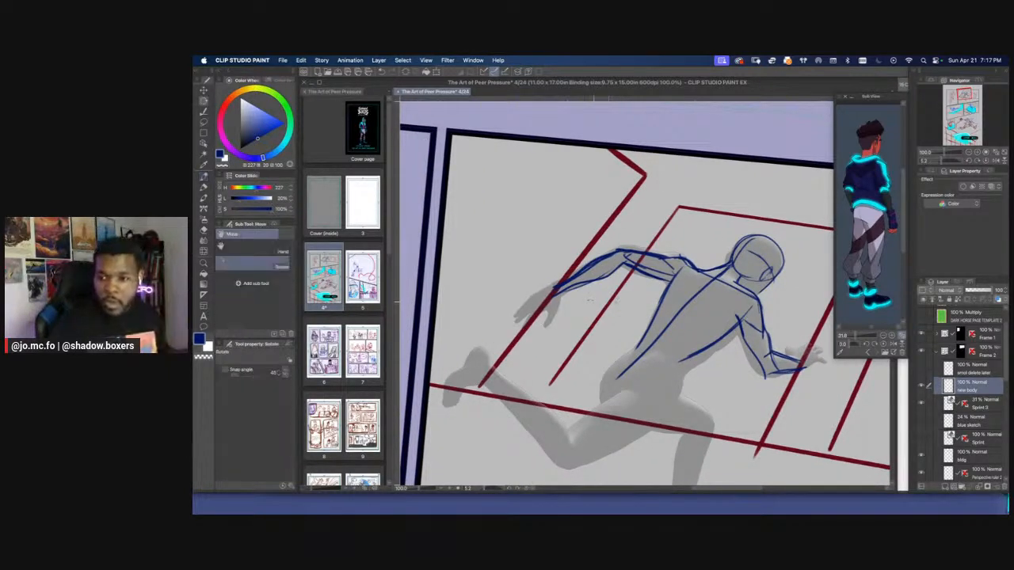
{"action": "mouse_move", "coordinate": [547, 297]}
{"action": "left_mouse_down"}
{"action": "mouse_move", "coordinate": [540, 327]}
{"action": "mouse_move", "coordinate": [577, 327]}
{"action": "mouse_move", "coordinate": [647, 238]}
{"action": "left_mouse_up"}
{"action": "scroll", "coordinate": [577, 323], "scroll_direction": "down", "scroll_amount": 2}
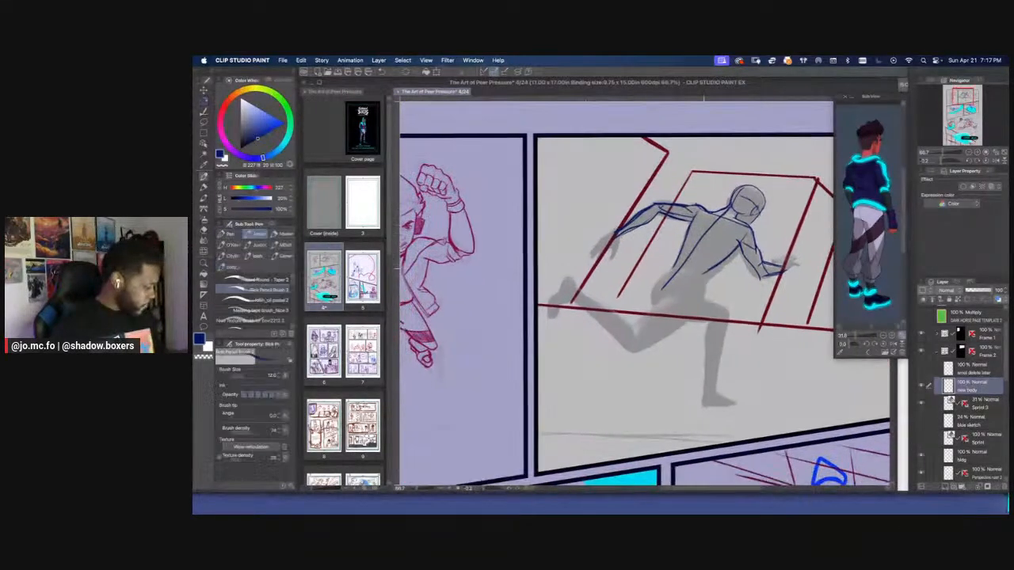
{"action": "key", "text": "bracketleft"}
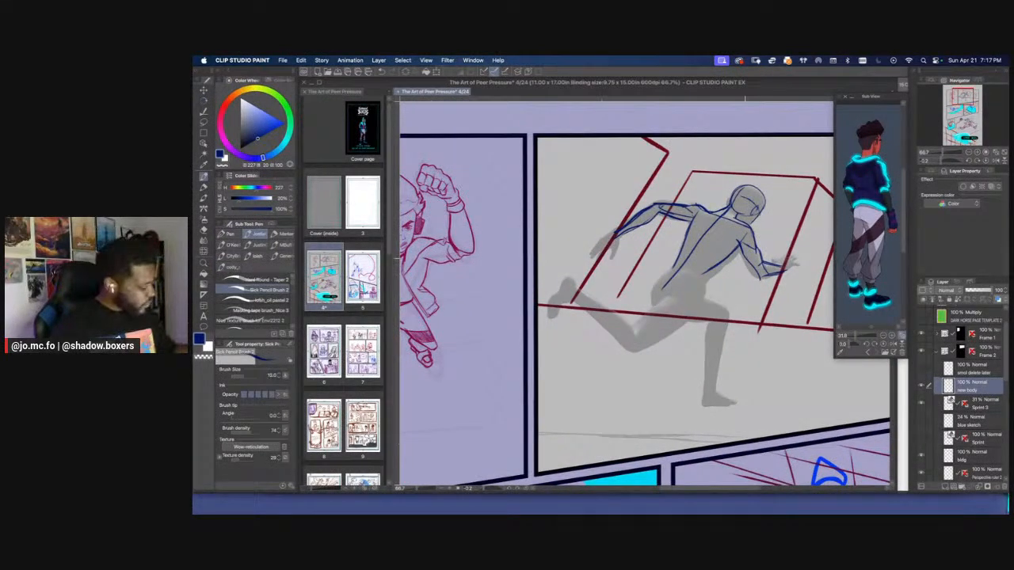
{"action": "left_click_drag", "start_coordinate": [746, 258], "coordinate": [652, 283]}
{"action": "left_click", "coordinate": [725, 264], "text": "super"}
{"action": "key", "text": "e"}
{"action": "mouse_move", "coordinate": [695, 307]}
{"action": "left_mouse_down"}
{"action": "mouse_move", "coordinate": [687, 299]}
{"action": "mouse_move", "coordinate": [728, 311]}
{"action": "mouse_move", "coordinate": [687, 322]}
{"action": "left_mouse_up"}
{"action": "key", "text": "p"}
{"action": "left_click_drag", "start_coordinate": [648, 312], "coordinate": [678, 305]}
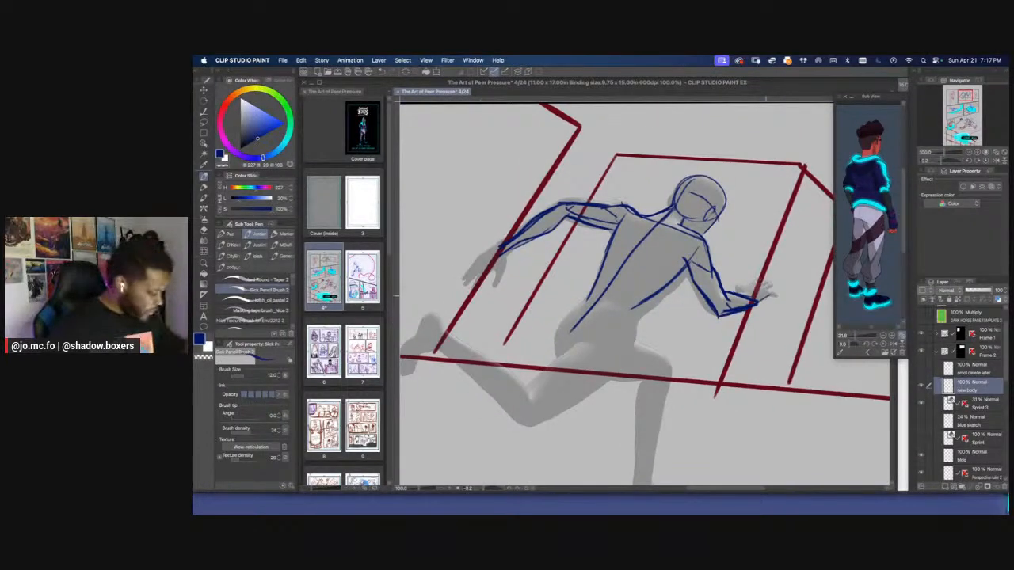
Sketch the forward hand as a small rounded fist and block in the trailing hand
{"action": "left_click_drag", "start_coordinate": [748, 298], "coordinate": [770, 289]}
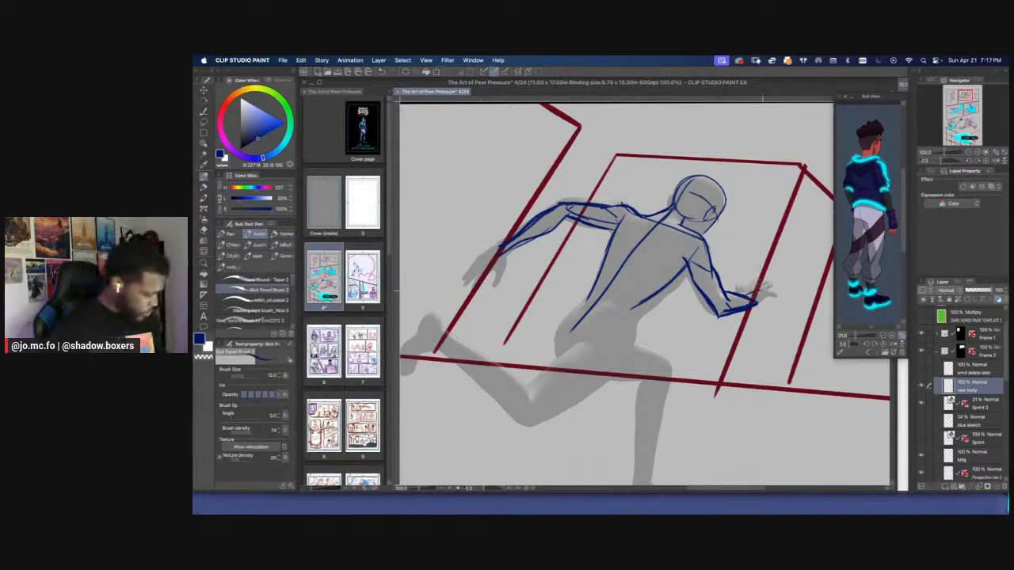
{"action": "mouse_move", "coordinate": [756, 293]}
{"action": "left_mouse_down"}
{"action": "mouse_move", "coordinate": [770, 296]}
{"action": "mouse_move", "coordinate": [762, 308]}
{"action": "mouse_move", "coordinate": [773, 296]}
{"action": "left_mouse_up"}
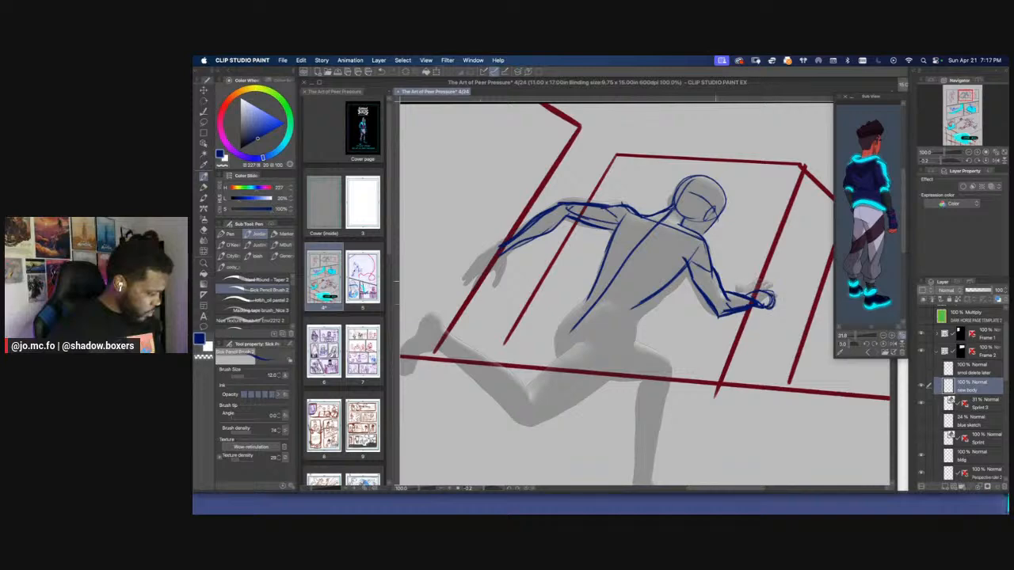
{"action": "mouse_move", "coordinate": [505, 242]}
{"action": "left_mouse_down"}
{"action": "mouse_move", "coordinate": [657, 231]}
{"action": "mouse_move", "coordinate": [628, 246]}
{"action": "mouse_move", "coordinate": [644, 261]}
{"action": "left_mouse_up"}
{"action": "key", "text": "super+minus"}
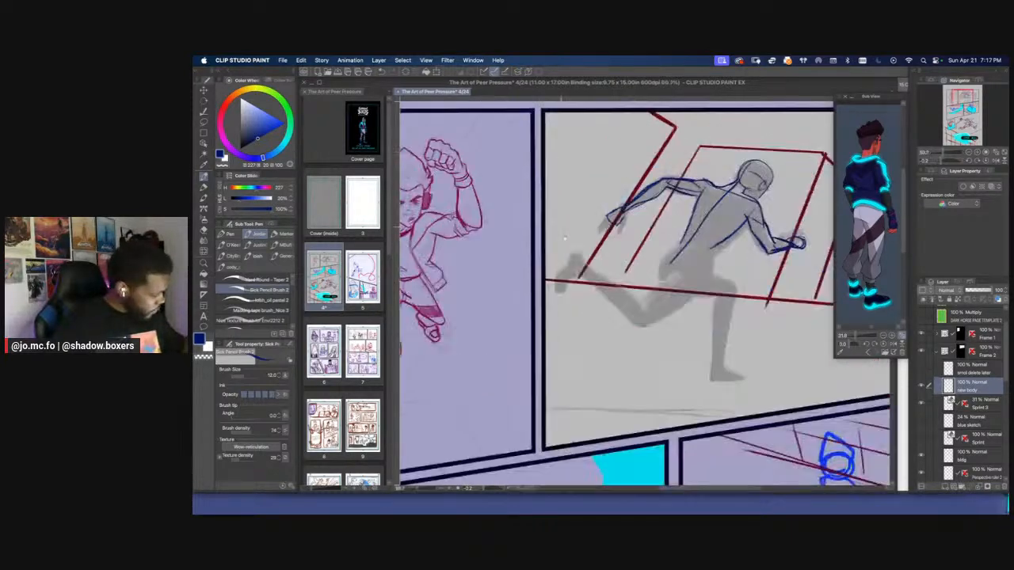
{"action": "left_click_drag", "start_coordinate": [591, 282], "coordinate": [693, 356]}
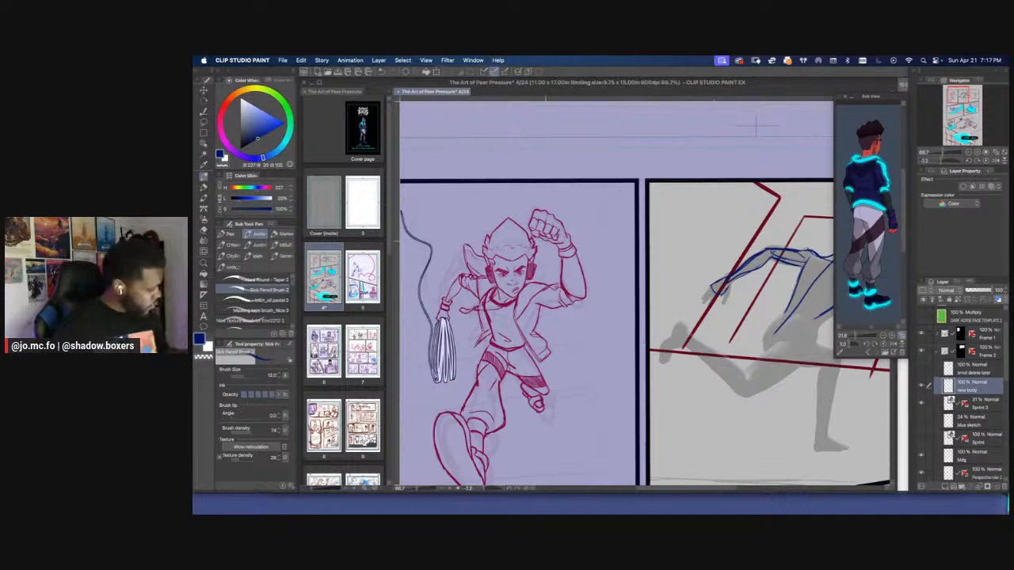
Refine the trailing hand's outline at the wrist in a rotated close-up view
{"action": "key", "text": "r"}
{"action": "mouse_move", "coordinate": [724, 295]}
{"action": "left_mouse_down"}
{"action": "mouse_move", "coordinate": [715, 328]}
{"action": "mouse_move", "coordinate": [684, 225]}
{"action": "mouse_move", "coordinate": [691, 270]}
{"action": "mouse_move", "coordinate": [704, 275]}
{"action": "left_mouse_up"}
{"action": "key", "text": "super+plus"}
{"action": "key", "text": "super+plus"}
{"action": "key", "text": "p"}
{"action": "left_click_drag", "start_coordinate": [704, 275], "coordinate": [695, 304]}
{"action": "mouse_move", "coordinate": [675, 275]}
{"action": "left_mouse_down"}
{"action": "mouse_move", "coordinate": [670, 303]}
{"action": "mouse_move", "coordinate": [704, 278]}
{"action": "mouse_move", "coordinate": [702, 304]}
{"action": "left_mouse_up"}
Sketch the hip and the front leg's thigh, knee, shin and foot over the 3D figure
{"action": "mouse_move", "coordinate": [671, 290]}
{"action": "left_mouse_down"}
{"action": "mouse_move", "coordinate": [682, 306]}
{"action": "mouse_move", "coordinate": [653, 305]}
{"action": "mouse_move", "coordinate": [638, 289]}
{"action": "mouse_move", "coordinate": [643, 299]}
{"action": "mouse_move", "coordinate": [580, 210]}
{"action": "left_mouse_up"}
{"action": "key", "text": "super+minus"}
{"action": "key", "text": "r"}
{"action": "key", "text": "space"}
{"action": "mouse_move", "coordinate": [681, 233]}
{"action": "left_mouse_down"}
{"action": "mouse_move", "coordinate": [652, 272]}
{"action": "mouse_move", "coordinate": [768, 299]}
{"action": "left_mouse_up"}
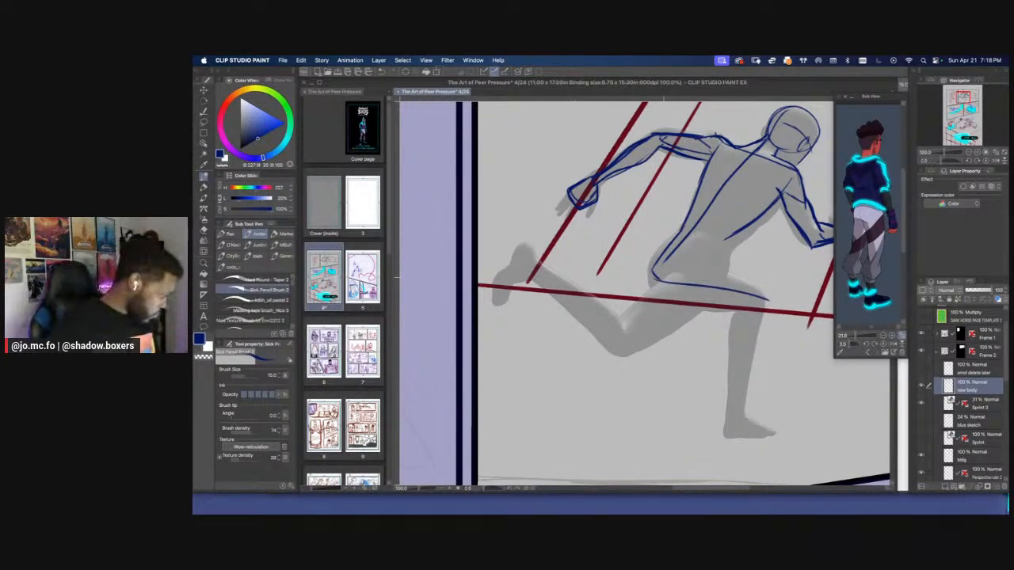
{"action": "mouse_move", "coordinate": [662, 282]}
{"action": "left_mouse_down"}
{"action": "mouse_move", "coordinate": [765, 301]}
{"action": "mouse_move", "coordinate": [724, 434]}
{"action": "mouse_move", "coordinate": [772, 422]}
{"action": "left_mouse_up"}
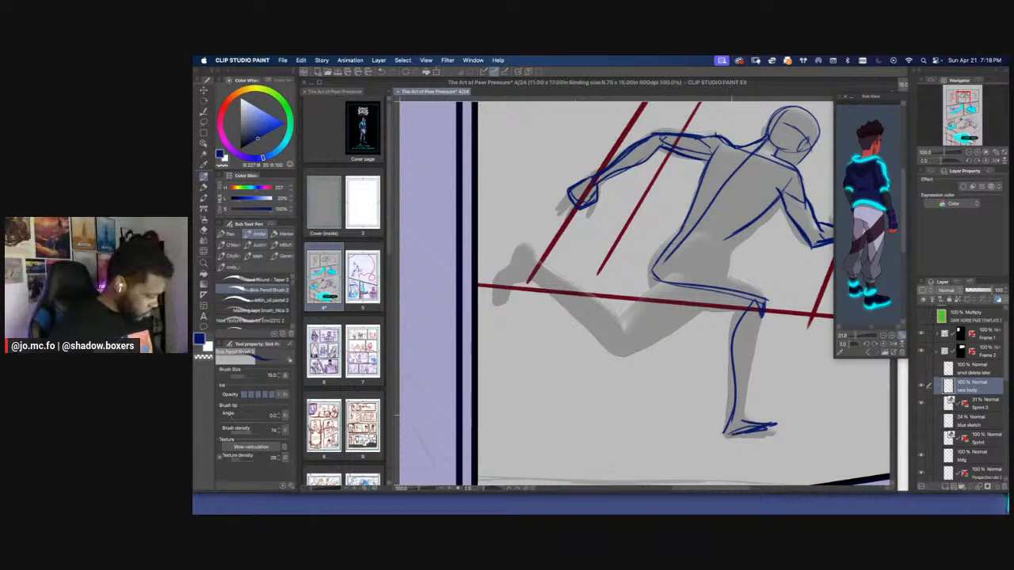
{"action": "left_click_drag", "start_coordinate": [765, 307], "coordinate": [734, 422]}
Add the front waist and upper thigh lines, and sketch the rear leg's thigh underside and lower leg
{"action": "key", "text": "bracketright"}
{"action": "mouse_move", "coordinate": [711, 267]}
{"action": "left_mouse_down"}
{"action": "mouse_move", "coordinate": [766, 299]}
{"action": "mouse_move", "coordinate": [757, 308]}
{"action": "left_mouse_up"}
{"action": "mouse_move", "coordinate": [713, 237]}
{"action": "left_mouse_down"}
{"action": "mouse_move", "coordinate": [797, 259]}
{"action": "mouse_move", "coordinate": [761, 260]}
{"action": "left_mouse_up"}
{"action": "mouse_move", "coordinate": [767, 266]}
{"action": "left_mouse_down"}
{"action": "mouse_move", "coordinate": [776, 259]}
{"action": "mouse_move", "coordinate": [670, 375]}
{"action": "mouse_move", "coordinate": [593, 319]}
{"action": "left_mouse_up"}
{"action": "left_click_drag", "start_coordinate": [676, 367], "coordinate": [581, 286]}
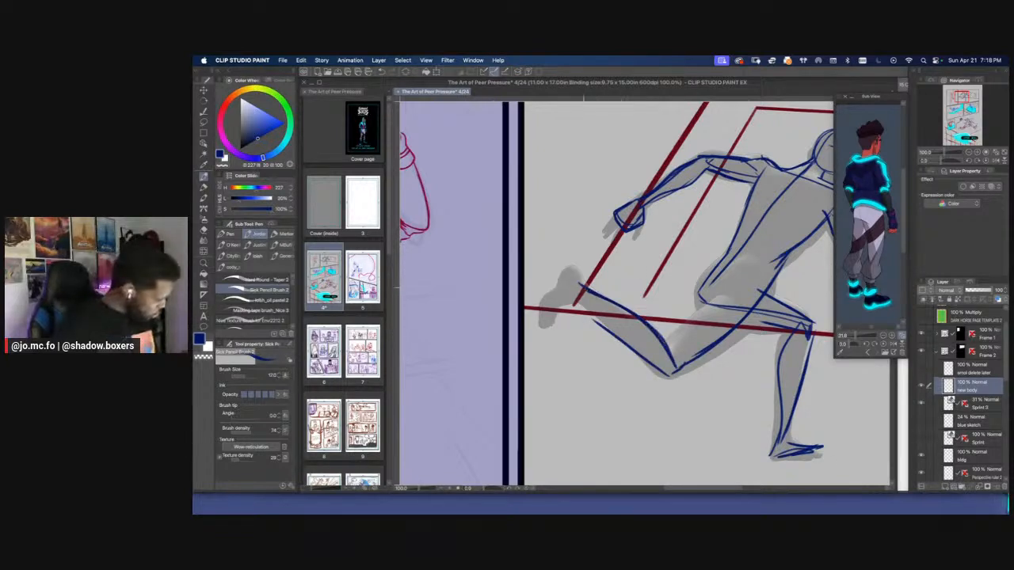
Draw the curve of the buttock and the upper edge of the rear thigh down to the knee
{"action": "mouse_move", "coordinate": [717, 294]}
{"action": "left_mouse_down"}
{"action": "mouse_move", "coordinate": [674, 338]}
{"action": "mouse_move", "coordinate": [742, 295]}
{"action": "left_mouse_up"}
{"action": "left_click_drag", "start_coordinate": [720, 298], "coordinate": [749, 295]}
{"action": "mouse_move", "coordinate": [710, 303]}
{"action": "left_mouse_down"}
{"action": "mouse_move", "coordinate": [729, 294]}
{"action": "mouse_move", "coordinate": [667, 341]}
{"action": "left_mouse_up"}
{"action": "left_click_drag", "start_coordinate": [578, 300], "coordinate": [583, 305]}
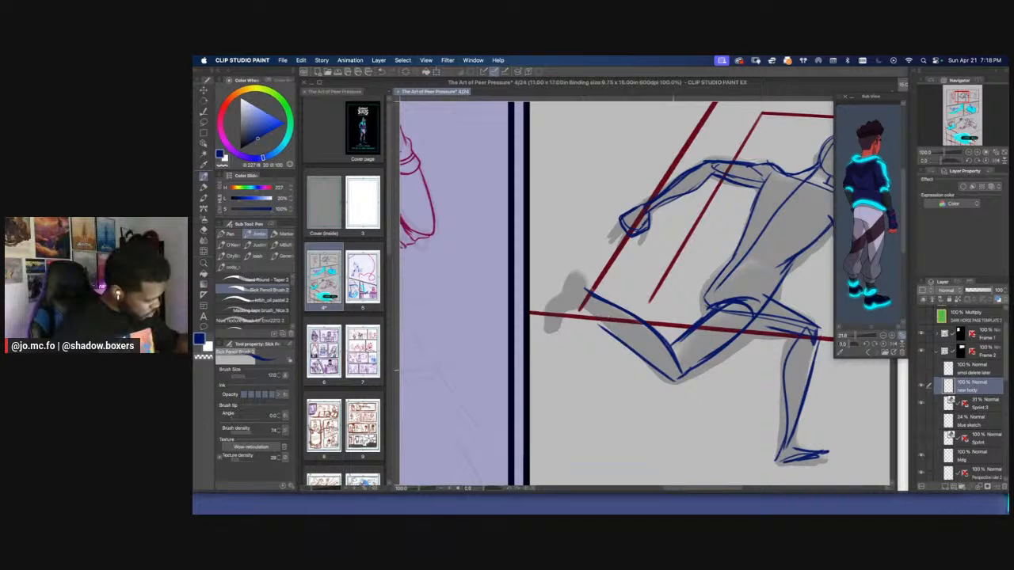
Strengthen the rear leg's calf line and outline its raised, pointed foot
{"action": "left_click_drag", "start_coordinate": [678, 378], "coordinate": [586, 308]}
{"action": "mouse_move", "coordinate": [581, 277]}
{"action": "left_mouse_down"}
{"action": "mouse_move", "coordinate": [645, 287]}
{"action": "mouse_move", "coordinate": [626, 302]}
{"action": "mouse_move", "coordinate": [613, 343]}
{"action": "left_mouse_up"}
{"action": "left_click_drag", "start_coordinate": [642, 285], "coordinate": [655, 308]}
{"action": "key", "text": "super+minus"}
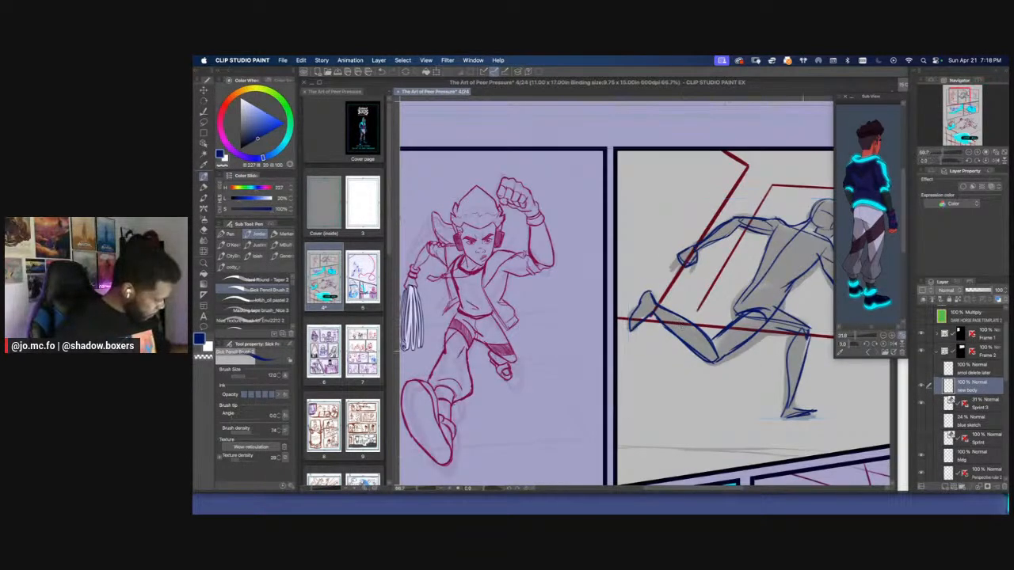
Reinforce the front leg's thigh, shin and foot lines
{"action": "key", "text": "super+plus"}
{"action": "mouse_move", "coordinate": [758, 290]}
{"action": "left_mouse_down"}
{"action": "mouse_move", "coordinate": [731, 328]}
{"action": "mouse_move", "coordinate": [737, 342]}
{"action": "mouse_move", "coordinate": [681, 279]}
{"action": "left_mouse_up"}
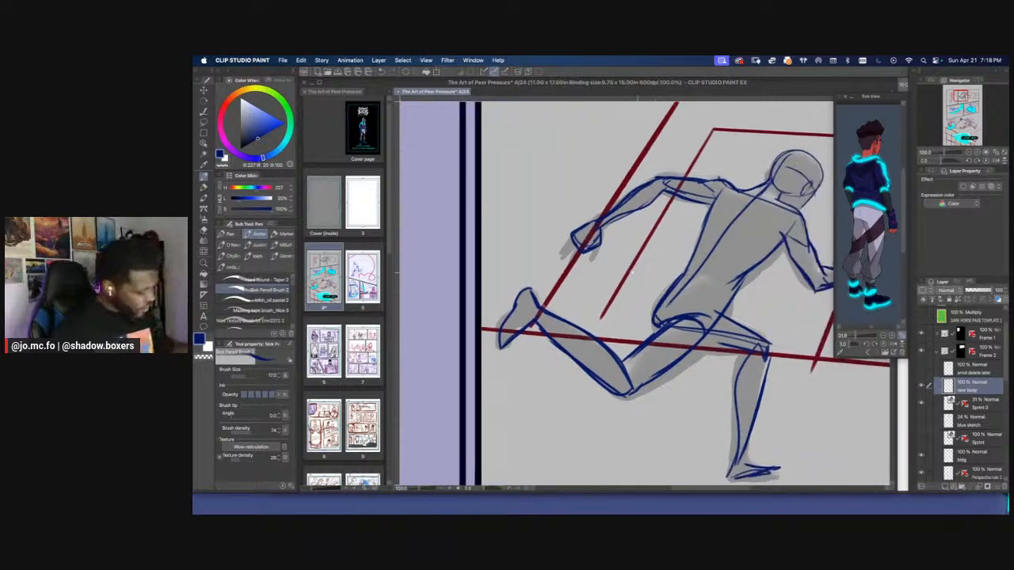
{"action": "mouse_move", "coordinate": [724, 313]}
{"action": "left_mouse_down"}
{"action": "mouse_move", "coordinate": [776, 349]}
{"action": "mouse_move", "coordinate": [696, 339]}
{"action": "mouse_move", "coordinate": [730, 350]}
{"action": "mouse_move", "coordinate": [768, 342]}
{"action": "left_mouse_up"}
{"action": "key", "text": "super+minus"}
{"action": "mouse_move", "coordinate": [705, 348]}
{"action": "left_mouse_down"}
{"action": "mouse_move", "coordinate": [724, 382]}
{"action": "mouse_move", "coordinate": [724, 440]}
{"action": "left_mouse_up"}
{"action": "left_click_drag", "start_coordinate": [719, 448], "coordinate": [741, 447]}
{"action": "key", "text": "super+minus"}
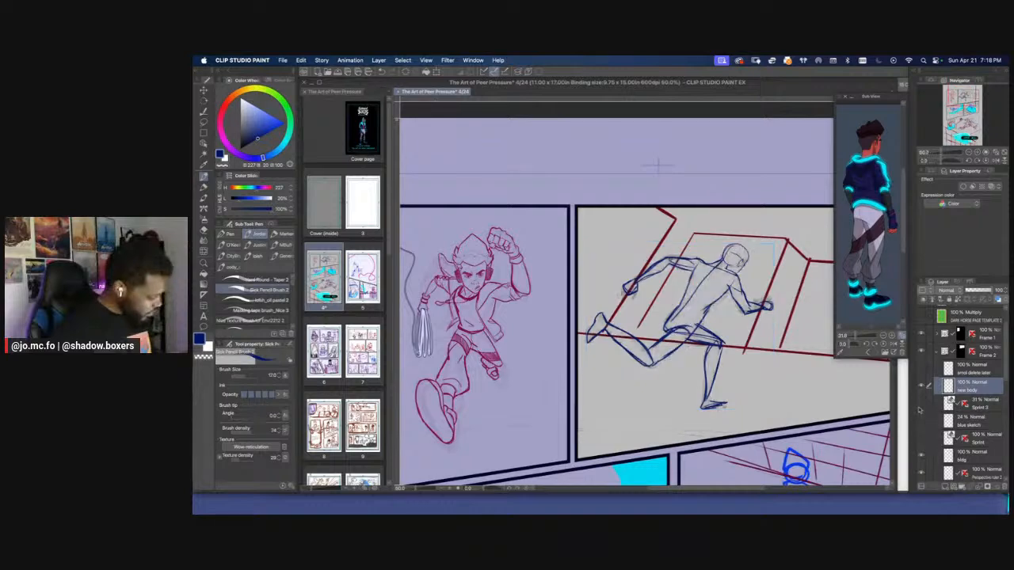
{"action": "key", "text": "super+minus"}
{"action": "key", "text": "super+plus"}
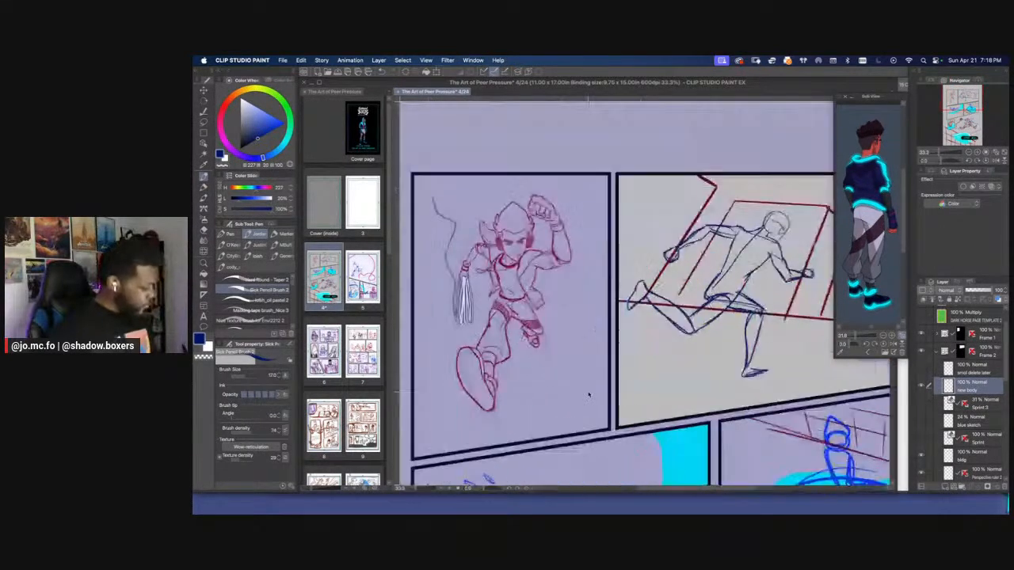
{"action": "key", "text": "super+plus"}
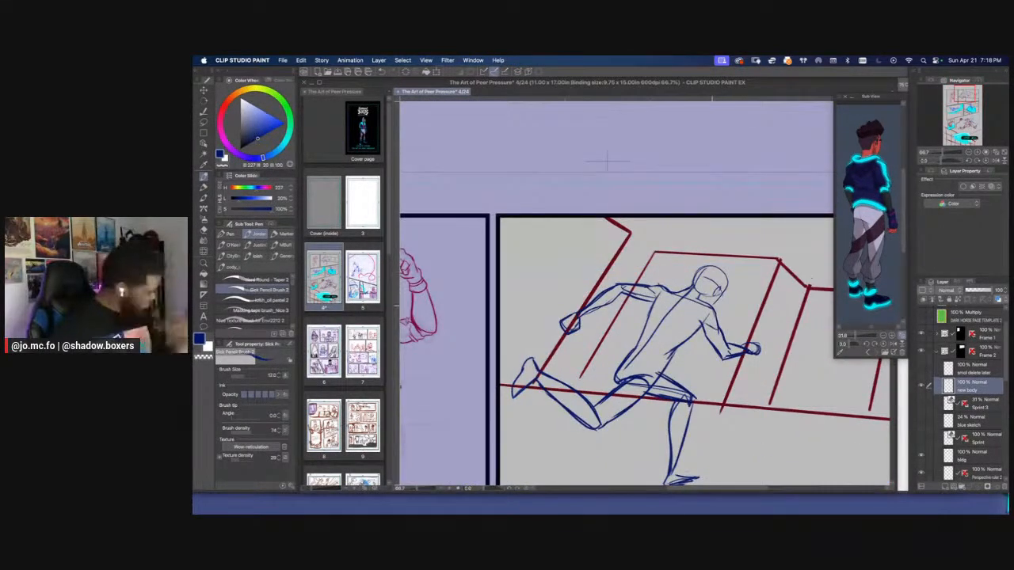
{"action": "key", "text": "super+plus"}
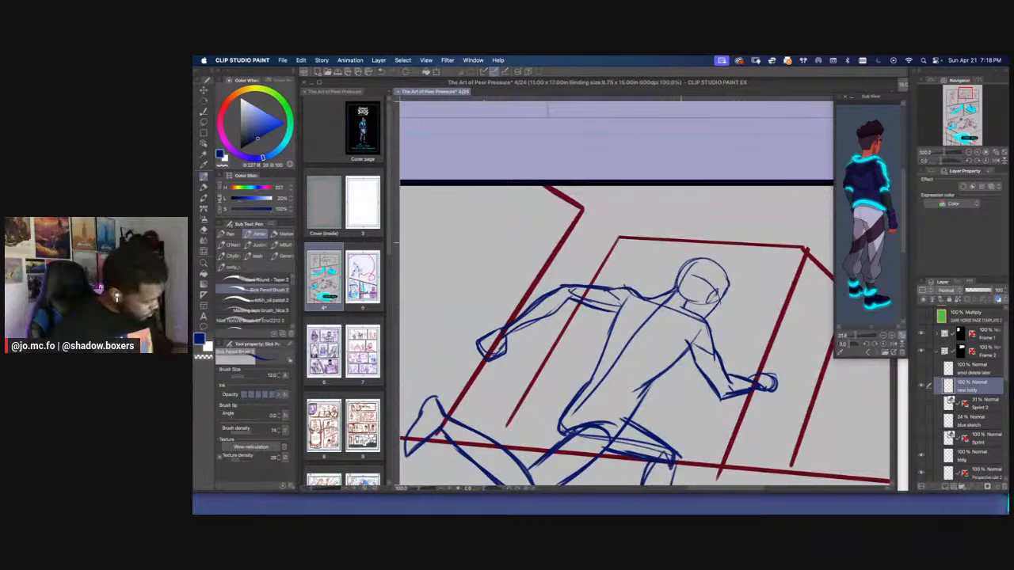
{"action": "key", "text": "super+minus"}
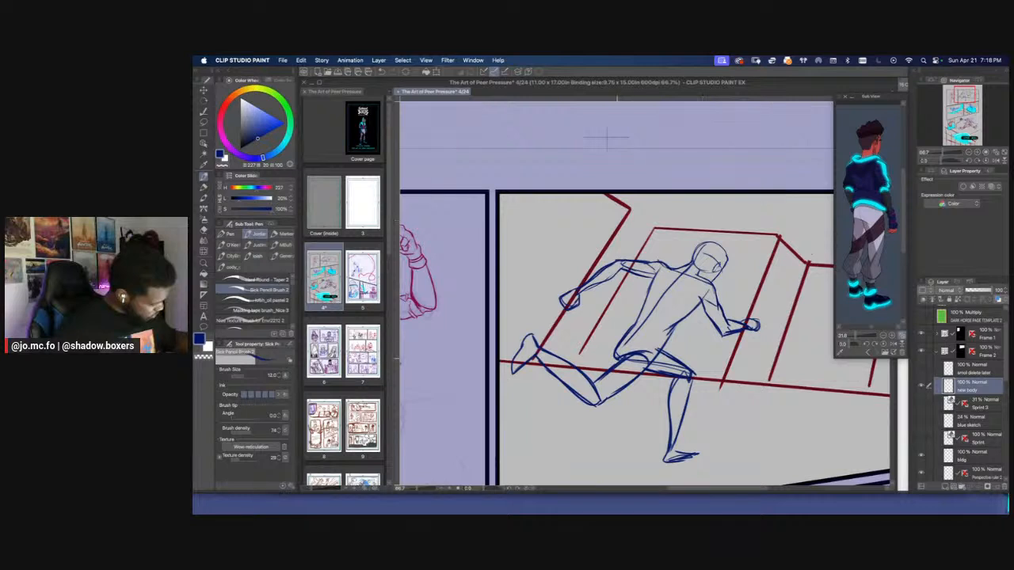
{"action": "left_click_drag", "start_coordinate": [607, 138], "coordinate": [636, 119]}
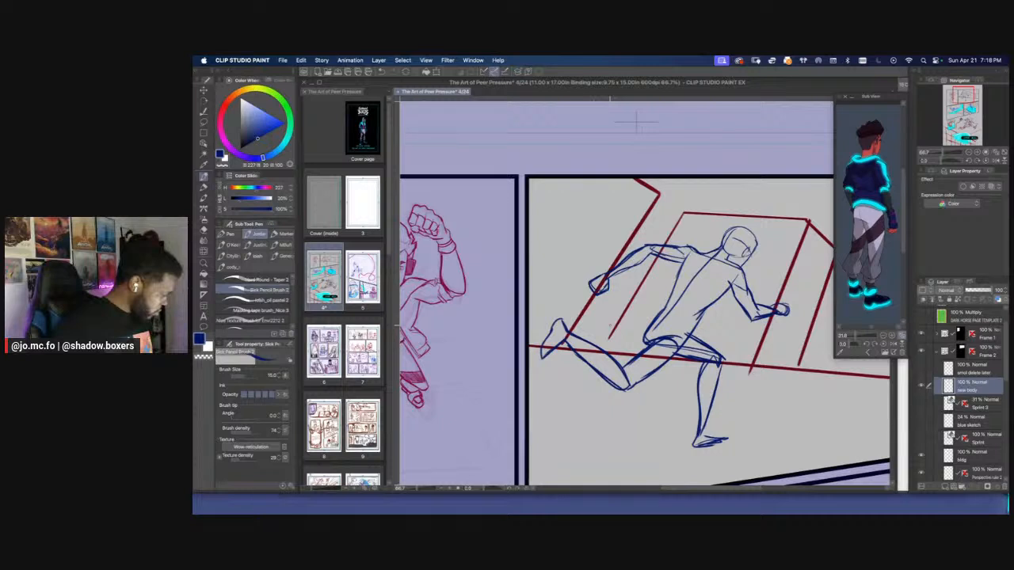
Show the Sprint 3 pose layer again, lasso the front lower leg and shift it slightly backward
{"action": "left_click", "coordinate": [922, 405]}
{"action": "left_click", "coordinate": [923, 405]}
{"action": "left_click", "coordinate": [923, 405]}
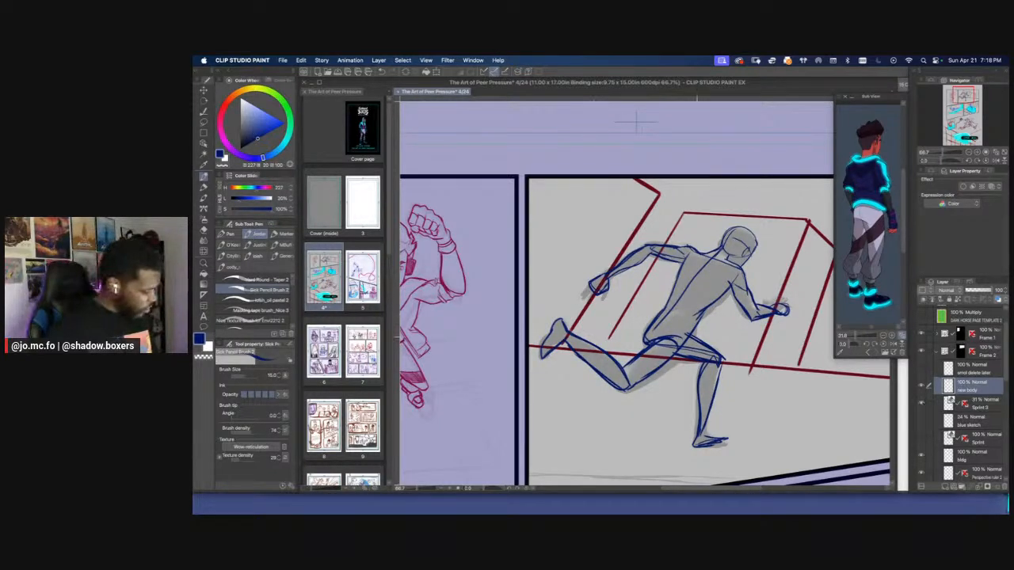
{"action": "key", "text": "m"}
{"action": "mouse_move", "coordinate": [697, 361]}
{"action": "left_mouse_down"}
{"action": "mouse_move", "coordinate": [690, 456]}
{"action": "mouse_move", "coordinate": [719, 344]}
{"action": "left_mouse_up"}
{"action": "key", "text": "super+t"}
{"action": "left_click_drag", "start_coordinate": [704, 396], "coordinate": [700, 394]}
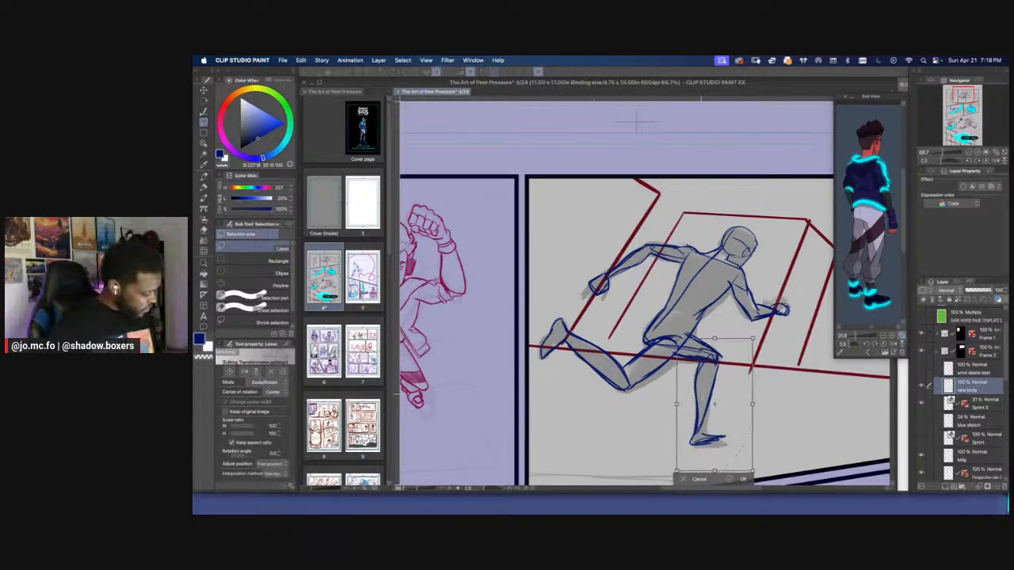
{"action": "key", "text": "Return"}
Clean up the front knee and lower leg by erasing stray lines, and redraw the shin down to the heel along the pose figure
{"action": "key", "text": "e"}
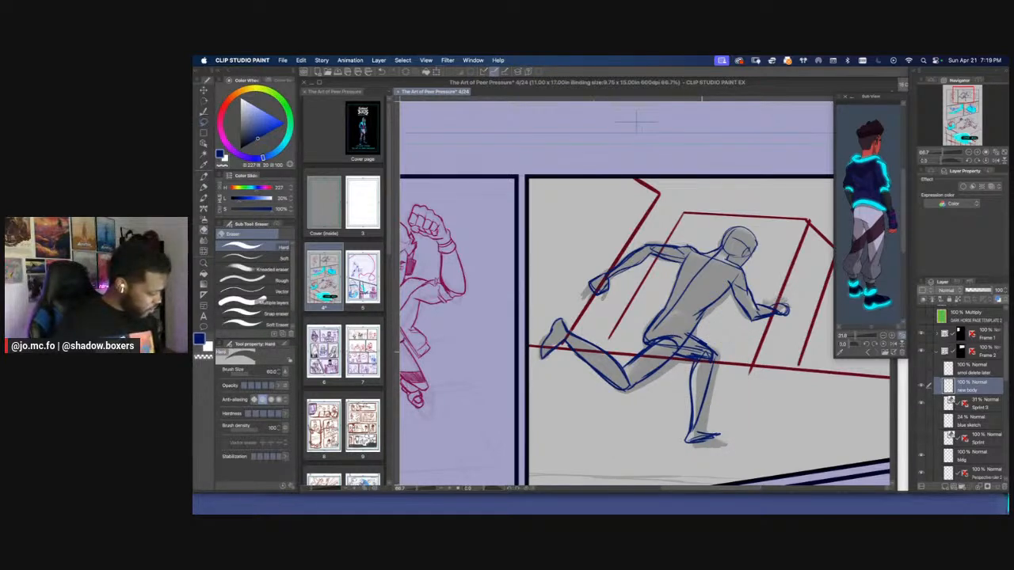
{"action": "left_click_drag", "start_coordinate": [695, 350], "coordinate": [714, 347]}
{"action": "mouse_move", "coordinate": [696, 339]}
{"action": "left_mouse_down"}
{"action": "mouse_move", "coordinate": [718, 356]}
{"action": "mouse_move", "coordinate": [714, 365]}
{"action": "mouse_move", "coordinate": [688, 355]}
{"action": "mouse_move", "coordinate": [730, 439]}
{"action": "mouse_move", "coordinate": [694, 365]}
{"action": "mouse_move", "coordinate": [698, 423]}
{"action": "left_mouse_up"}
{"action": "key", "text": "m"}
{"action": "key", "text": "Delete"}
{"action": "key", "text": "super+d"}
{"action": "key", "text": "p"}
{"action": "mouse_move", "coordinate": [714, 365]}
{"action": "left_mouse_down"}
{"action": "mouse_move", "coordinate": [694, 442]}
{"action": "mouse_move", "coordinate": [717, 434]}
{"action": "left_mouse_up"}
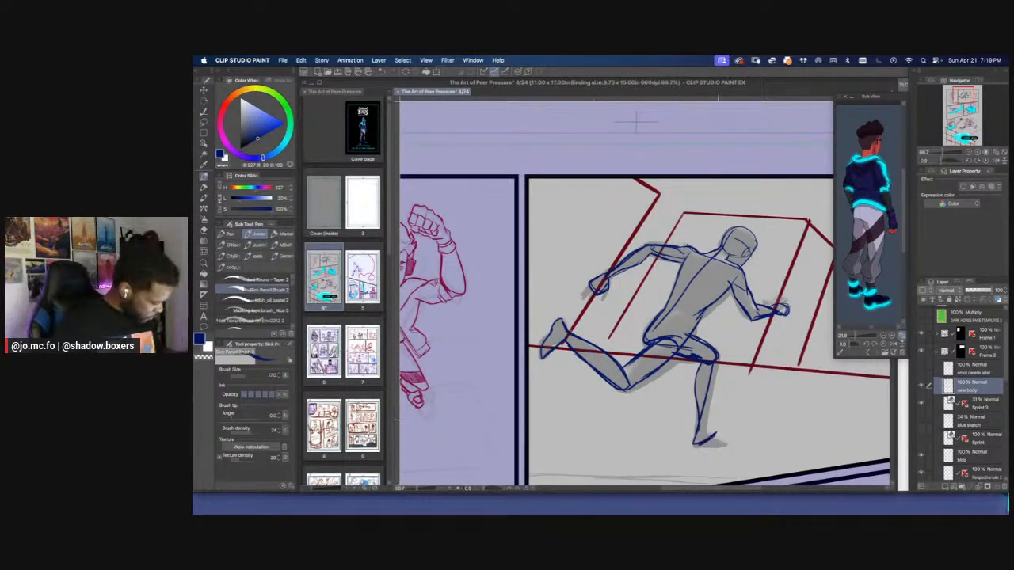
Compare the figure with and without the Sprint 3 layer, and sketch the front foot from heel to toe
{"action": "left_click", "coordinate": [921, 405]}
{"action": "key", "text": "super+minus"}
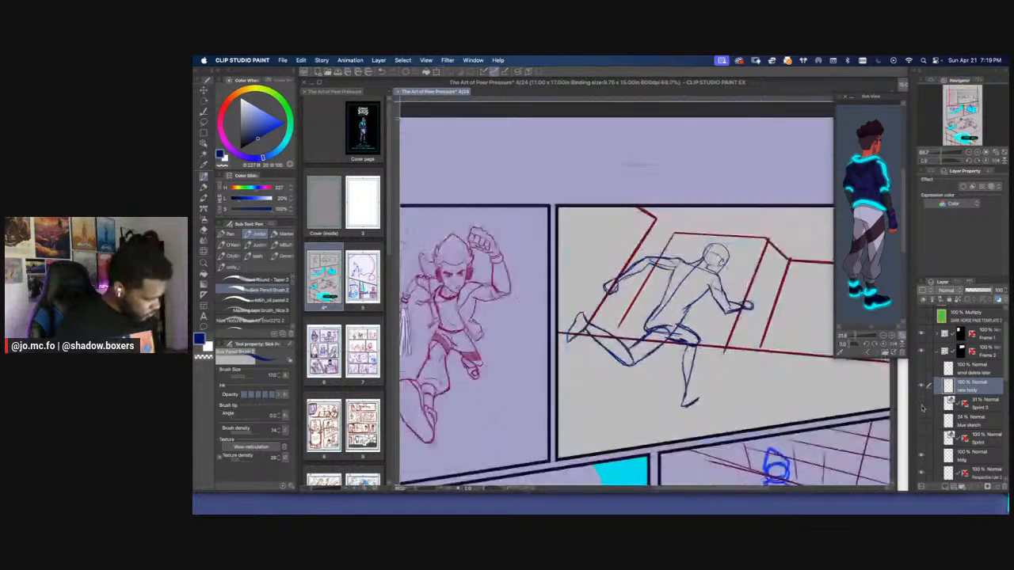
{"action": "left_click", "coordinate": [921, 404]}
{"action": "key", "text": "super+plus"}
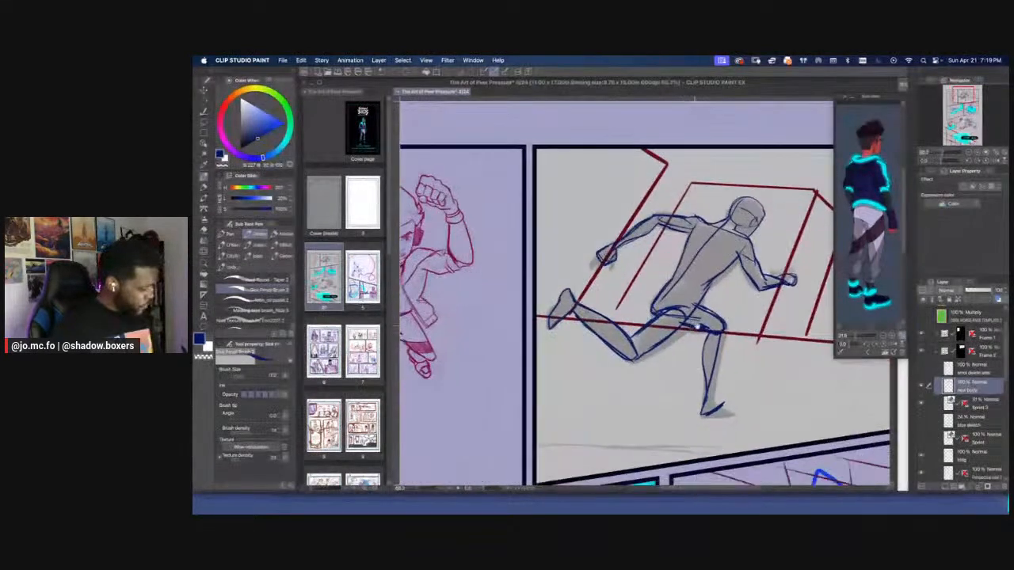
{"action": "mouse_move", "coordinate": [704, 410]}
{"action": "left_mouse_down"}
{"action": "mouse_move", "coordinate": [731, 396]}
{"action": "mouse_move", "coordinate": [708, 402]}
{"action": "left_mouse_up"}
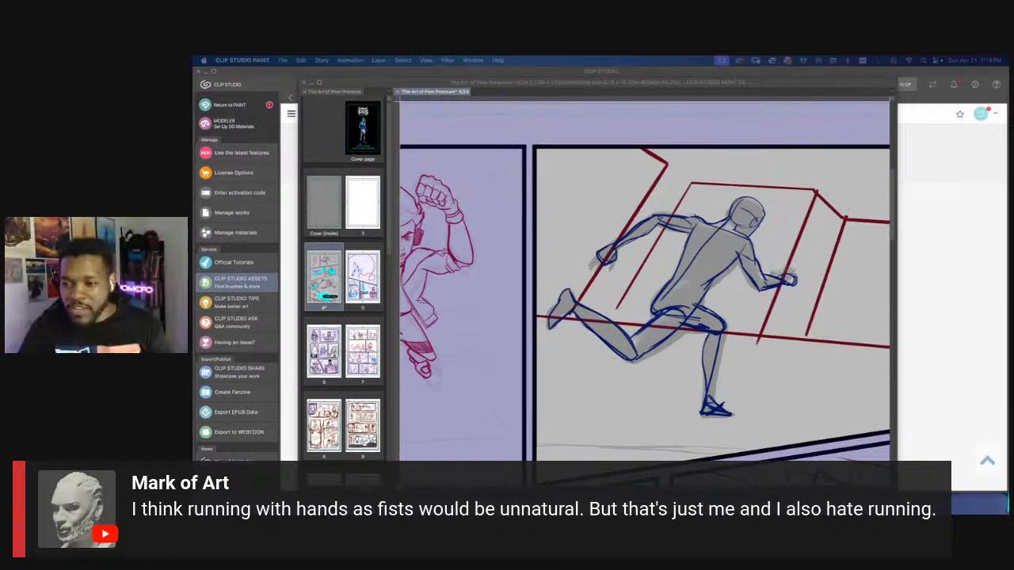
Return to the comic page and rework the trailing fist into an open hand with extended fingers
{"action": "left_click", "coordinate": [493, 283]}
{"action": "mouse_move", "coordinate": [493, 283]}
{"action": "left_mouse_down"}
{"action": "mouse_move", "coordinate": [703, 299]}
{"action": "mouse_move", "coordinate": [738, 312]}
{"action": "left_mouse_up"}
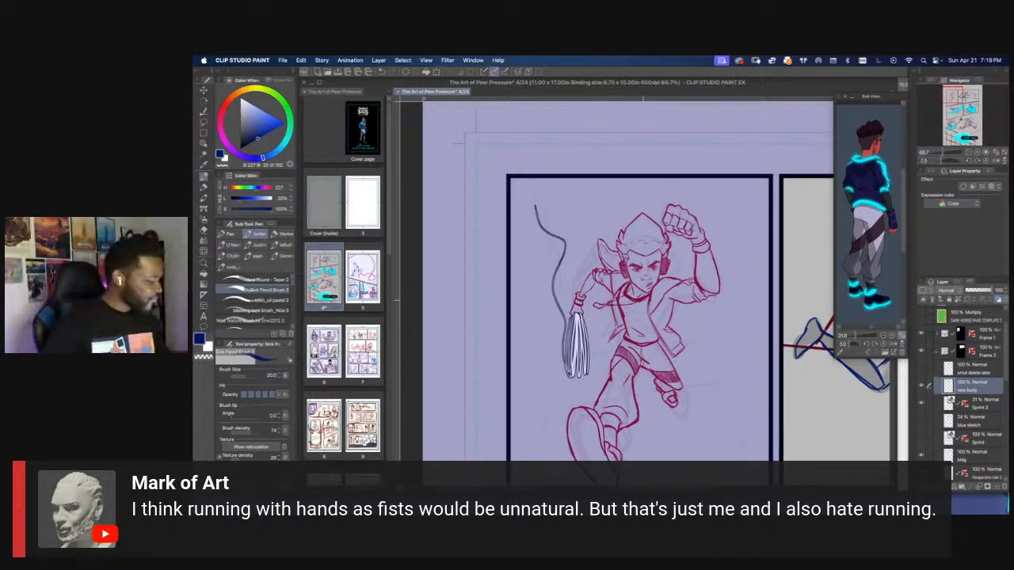
{"action": "left_click_drag", "start_coordinate": [646, 305], "coordinate": [509, 293]}
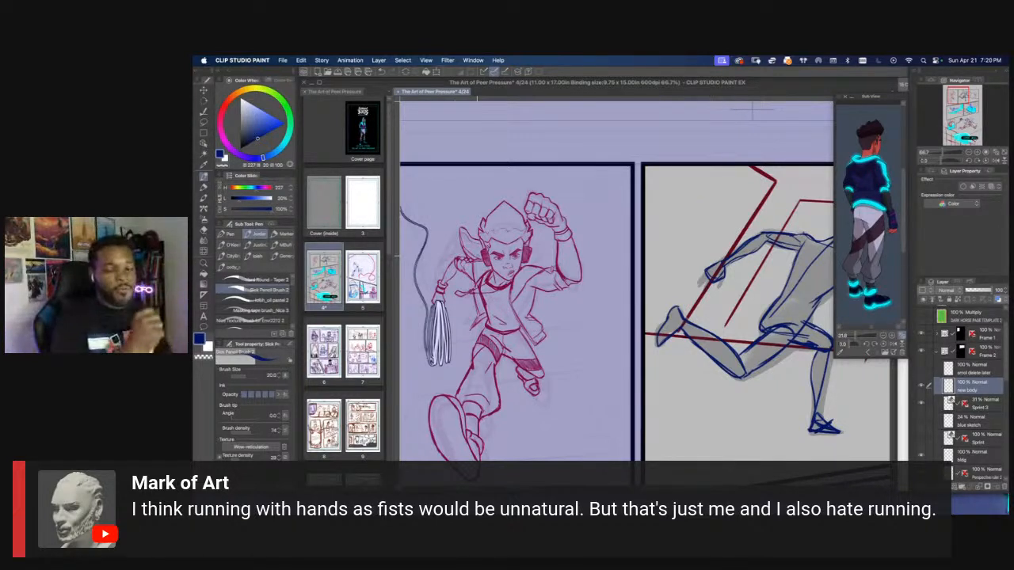
{"action": "left_click_drag", "start_coordinate": [711, 262], "coordinate": [701, 257]}
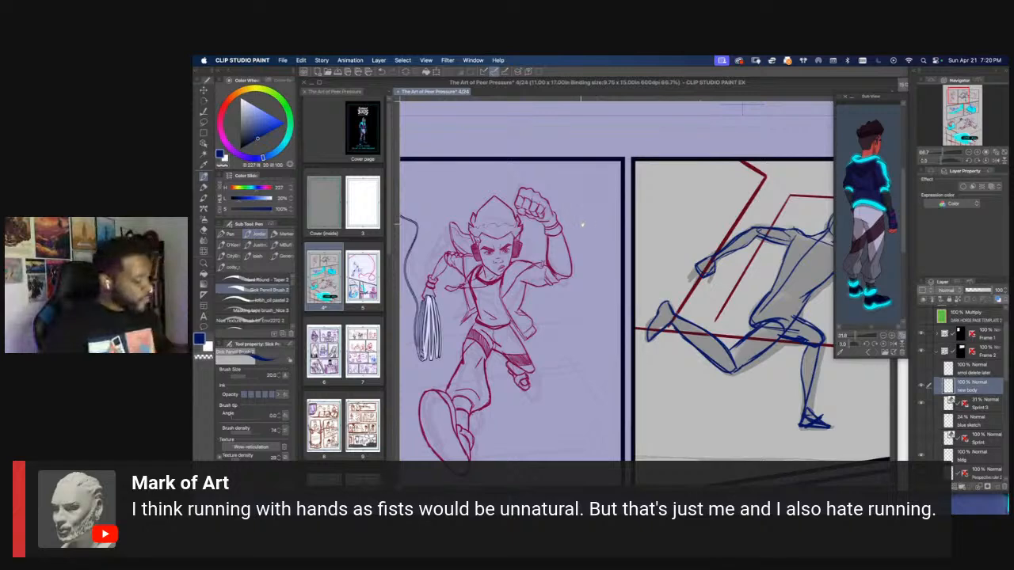
{"action": "key", "text": "super+minus"}
{"action": "key", "text": "super+minus"}
{"action": "scroll", "coordinate": [655, 243], "scroll_direction": "up", "scroll_amount": 2}
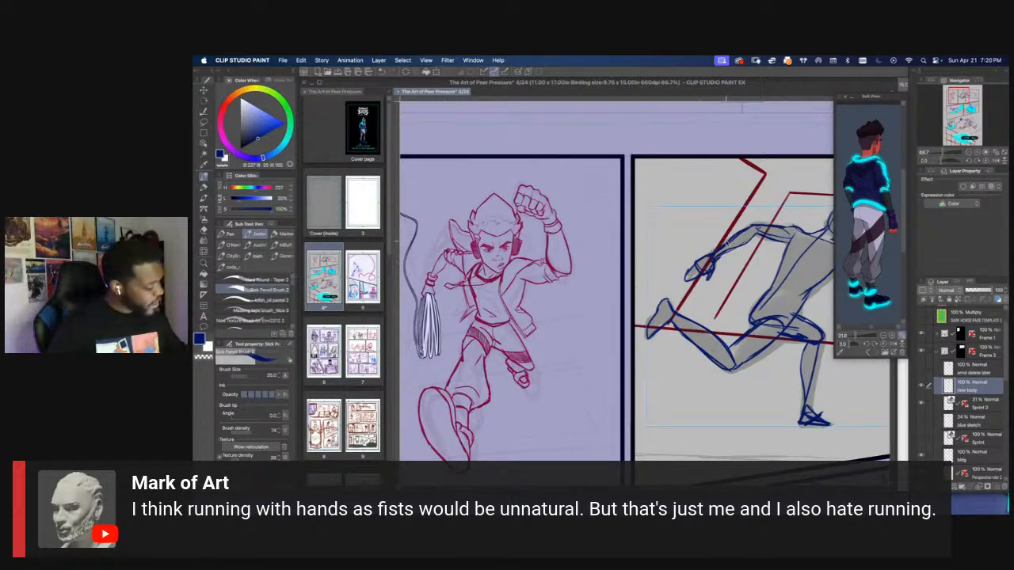
{"action": "key", "text": "super+minus"}
{"action": "left_click_drag", "start_coordinate": [792, 259], "coordinate": [722, 218]}
{"action": "scroll", "coordinate": [743, 237], "scroll_direction": "up", "scroll_amount": 1}
{"action": "scroll", "coordinate": [724, 213], "scroll_direction": "down", "scroll_amount": 1}
{"action": "scroll", "coordinate": [622, 271], "scroll_direction": "up", "scroll_amount": 1}
{"action": "left_click_drag", "start_coordinate": [661, 216], "coordinate": [600, 205]}
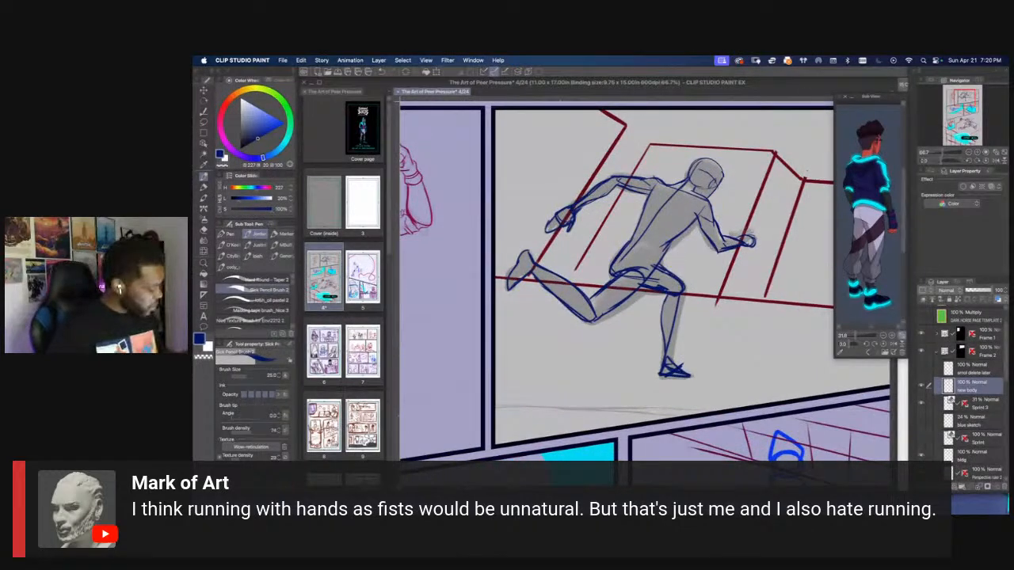
Return to the comic page and reinforce the front shin line from the knee to the foot
{"action": "key", "text": "super+Tab"}
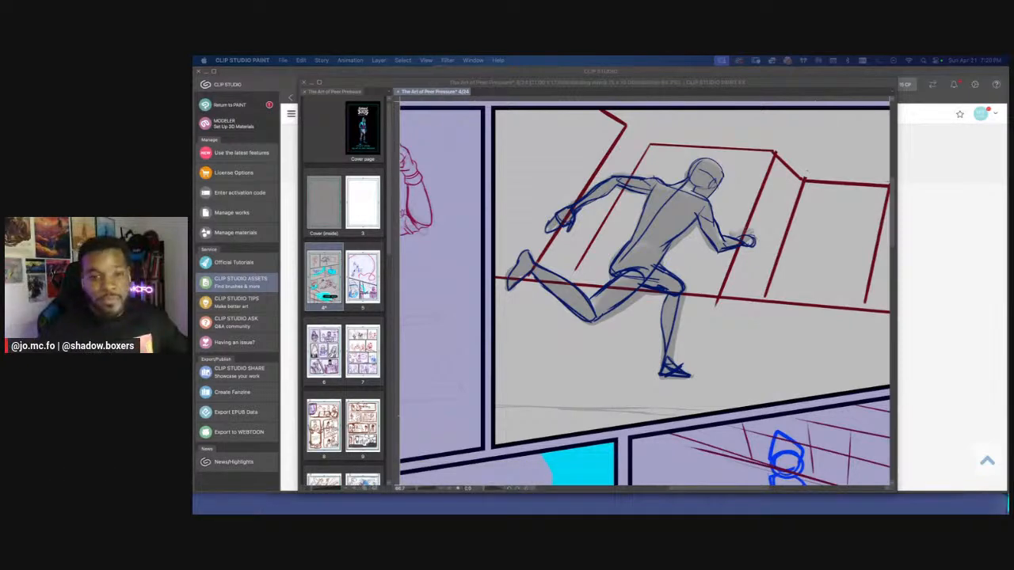
{"action": "left_click", "coordinate": [651, 327]}
{"action": "left_click_drag", "start_coordinate": [661, 265], "coordinate": [669, 286]}
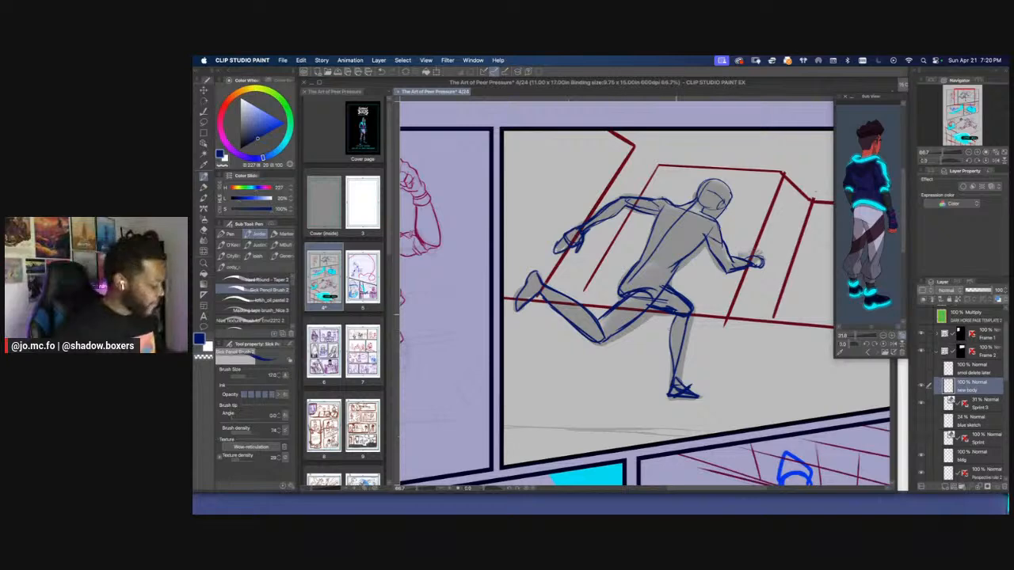
{"action": "mouse_move", "coordinate": [676, 315]}
{"action": "left_mouse_down"}
{"action": "mouse_move", "coordinate": [671, 387]}
{"action": "mouse_move", "coordinate": [682, 359]}
{"action": "mouse_move", "coordinate": [683, 389]}
{"action": "left_mouse_up"}
Reduce the brush size to 12 and add light shoulder and shoulder-blade lines across the upper back
{"action": "key", "text": "super+plus"}
{"action": "left_click_drag", "start_coordinate": [713, 241], "coordinate": [673, 360]}
{"action": "key", "text": "super+plus"}
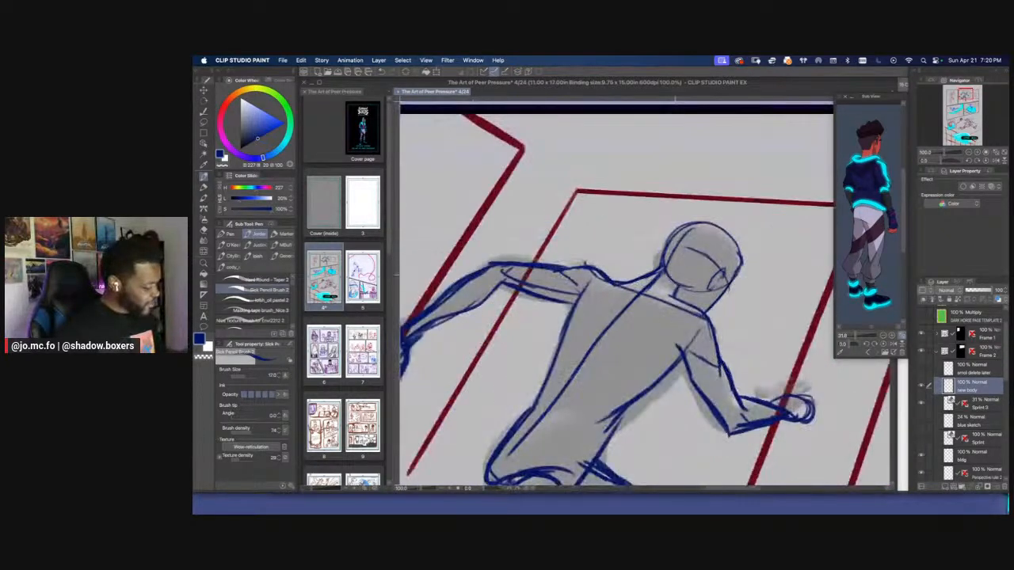
{"action": "key", "text": "bracketleft"}
{"action": "key", "text": "bracketleft"}
{"action": "mouse_move", "coordinate": [676, 301]}
{"action": "left_mouse_down"}
{"action": "mouse_move", "coordinate": [713, 340]}
{"action": "mouse_move", "coordinate": [719, 371]}
{"action": "left_mouse_up"}
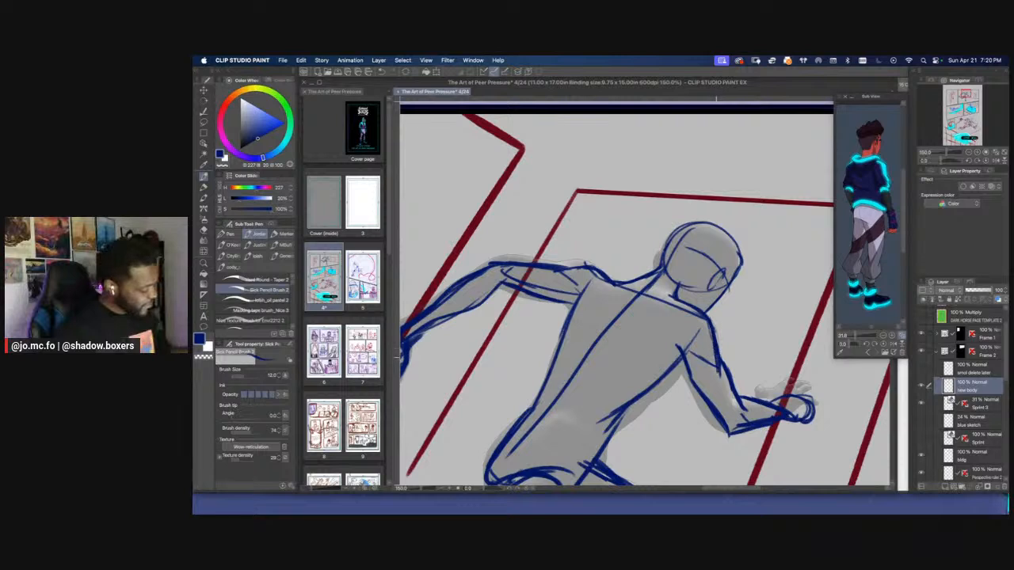
{"action": "mouse_move", "coordinate": [629, 303]}
{"action": "left_mouse_down"}
{"action": "mouse_move", "coordinate": [639, 313]}
{"action": "mouse_move", "coordinate": [683, 287]}
{"action": "mouse_move", "coordinate": [697, 346]}
{"action": "mouse_move", "coordinate": [713, 332]}
{"action": "left_mouse_up"}
{"action": "left_click_drag", "start_coordinate": [676, 279], "coordinate": [639, 314]}
{"action": "left_click_drag", "start_coordinate": [635, 322], "coordinate": [577, 373]}
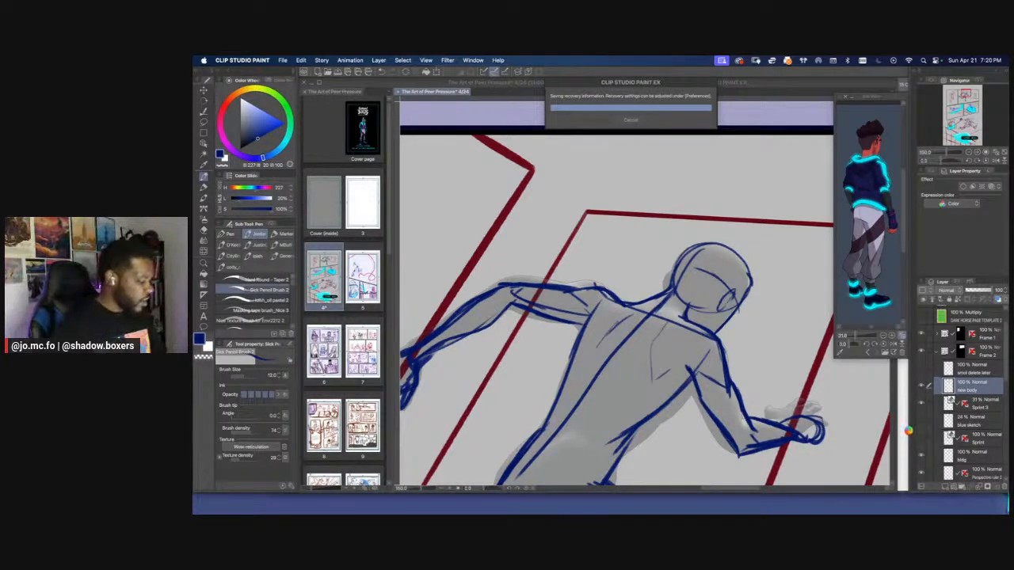
Hide the Sprint 3 pose layer to check the body sketch on its own within the page
{"action": "key", "text": "super+minus"}
{"action": "key", "text": "super+minus"}
{"action": "key", "text": "super+minus"}
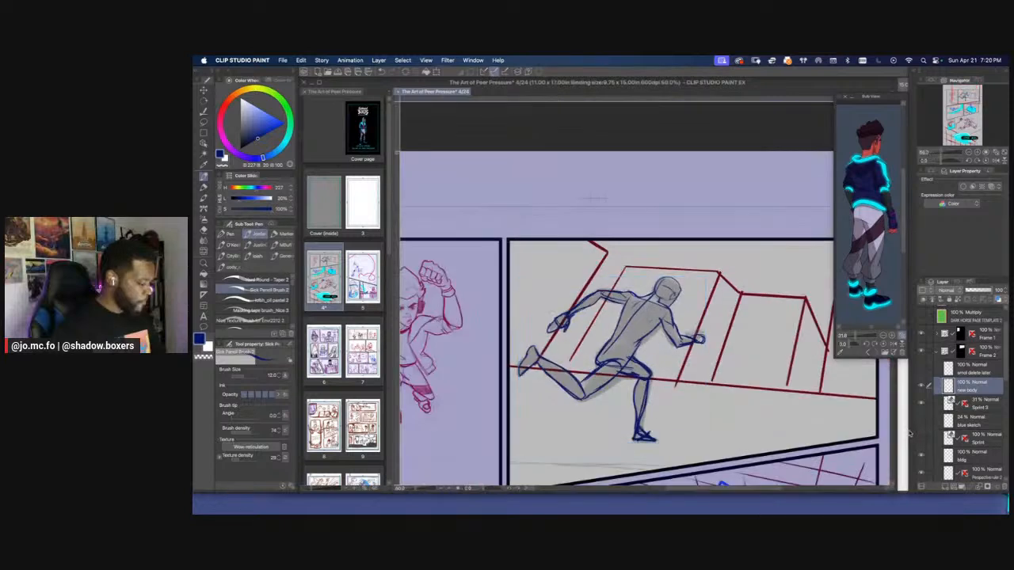
{"action": "left_click", "coordinate": [921, 404]}
{"action": "scroll", "coordinate": [538, 350], "scroll_direction": "down", "scroll_amount": 3}
{"action": "scroll", "coordinate": [538, 350], "scroll_direction": "left", "scroll_amount": 2}
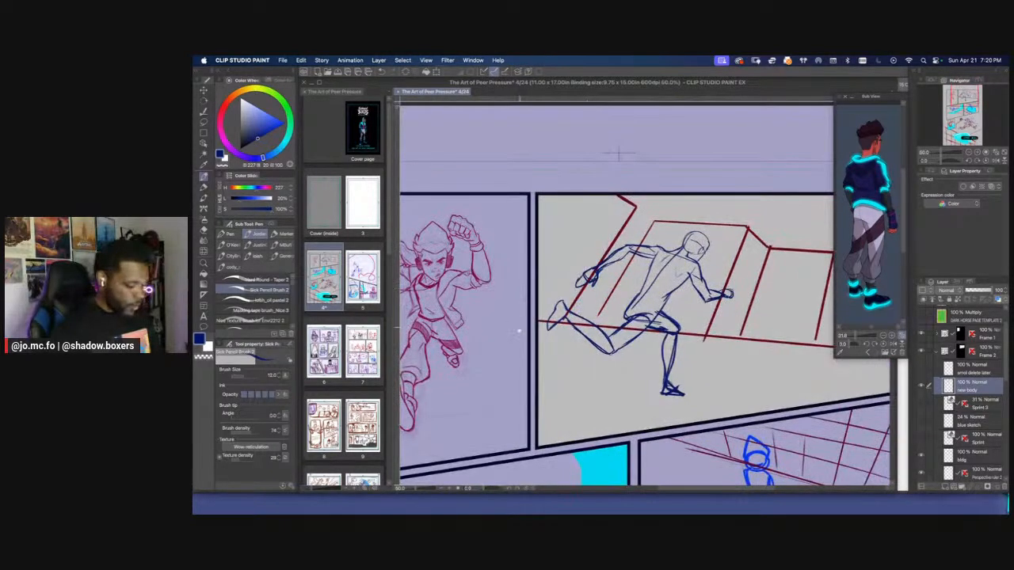
Delete the blue sketch layer and the older Sprint pose layer, and make the new body layer active again
{"action": "left_click", "coordinate": [967, 422]}
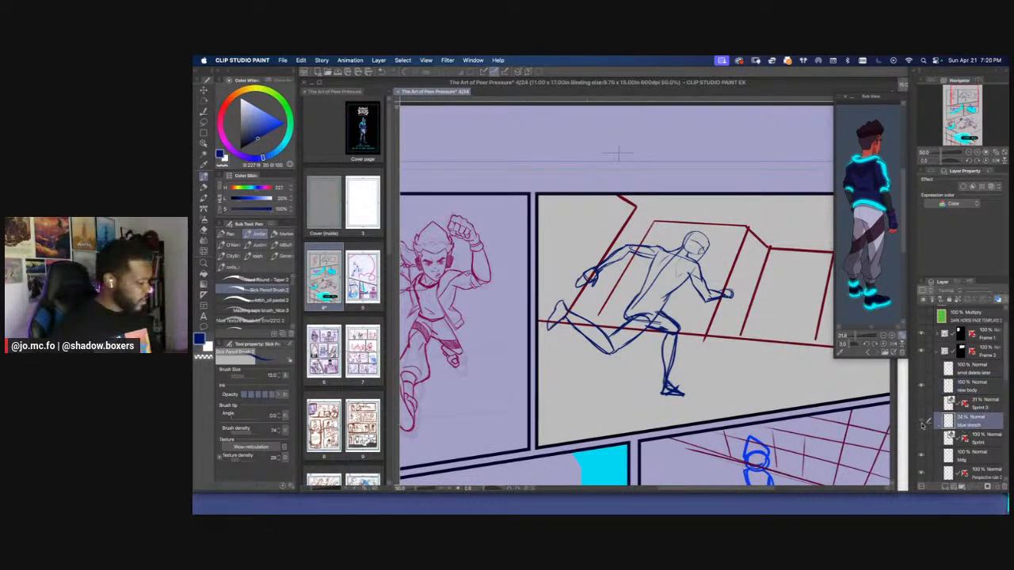
{"action": "left_click", "coordinate": [922, 421]}
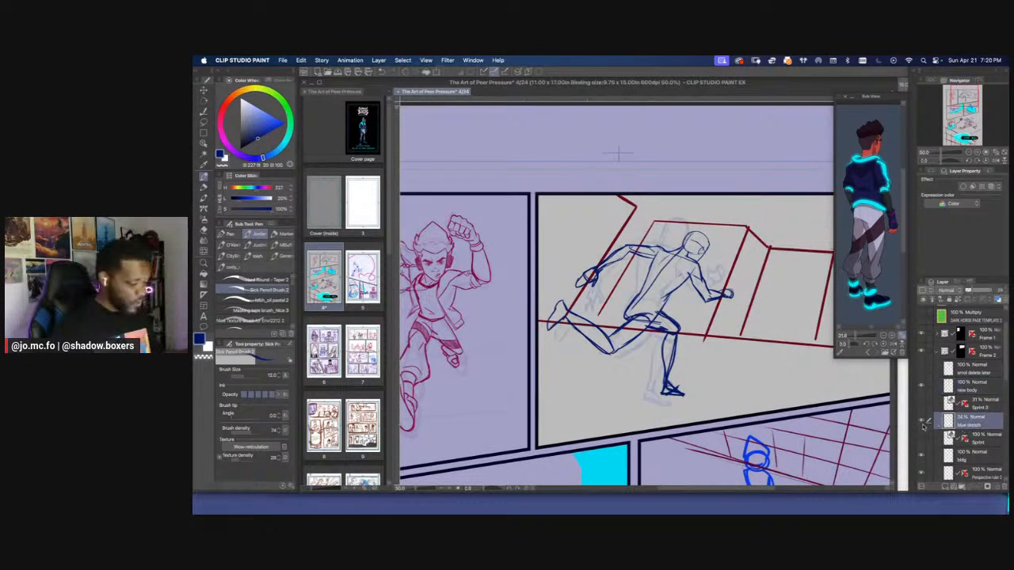
{"action": "left_click", "coordinate": [978, 442], "text": "shift"}
{"action": "key", "text": "Delete"}
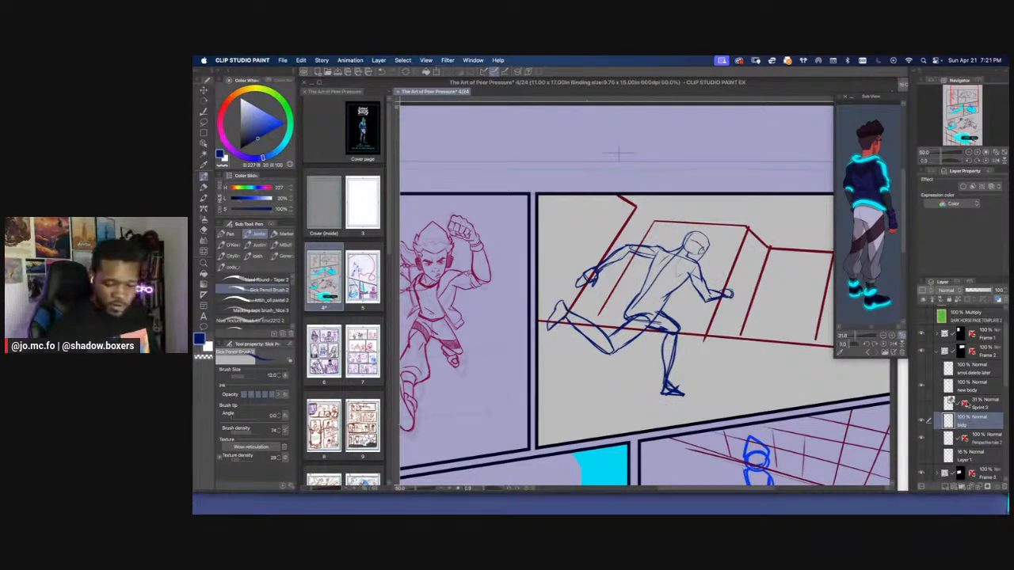
{"action": "left_click", "coordinate": [968, 404]}
{"action": "left_click", "coordinate": [955, 387]}
{"action": "left_click", "coordinate": [922, 385]}
{"action": "left_click", "coordinate": [922, 386]}
{"action": "key", "text": "super+minus"}
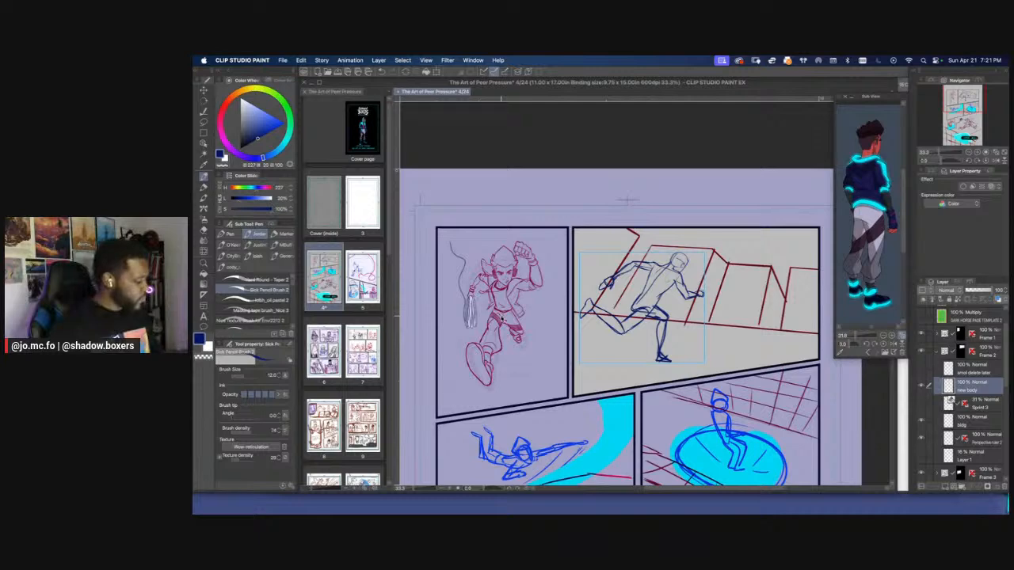
{"action": "key", "text": "super+plus"}
{"action": "left_click_drag", "start_coordinate": [691, 144], "coordinate": [664, 161]}
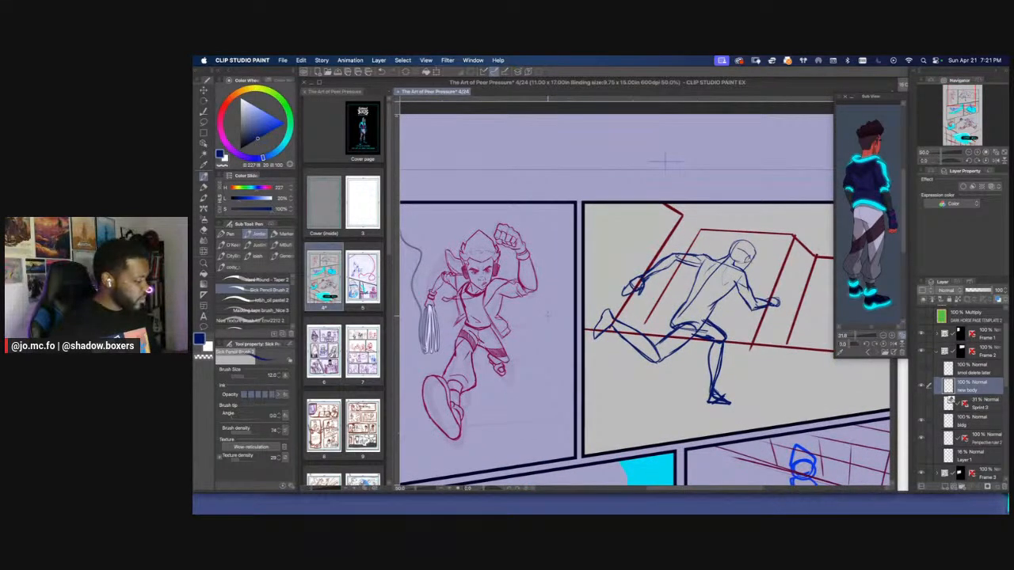
{"action": "key", "text": "super+minus"}
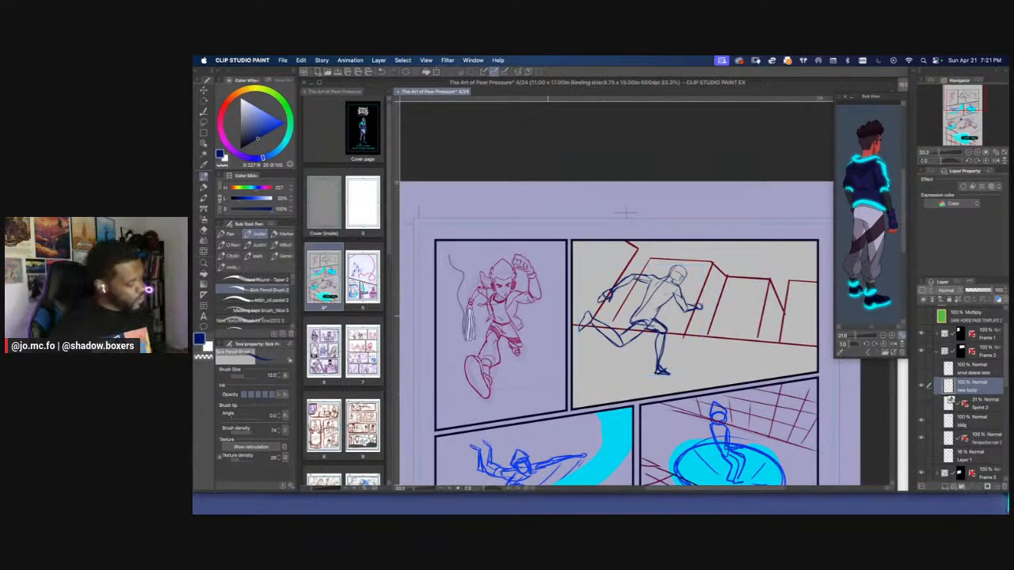
Erase the lower-back and buttock contour above the rear thigh and redraw it, raising the pencil brush size to 17
{"action": "key", "text": "super+plus"}
{"action": "key", "text": "super+plus"}
{"action": "left_click_drag", "start_coordinate": [636, 322], "coordinate": [653, 286]}
{"action": "key", "text": "p"}
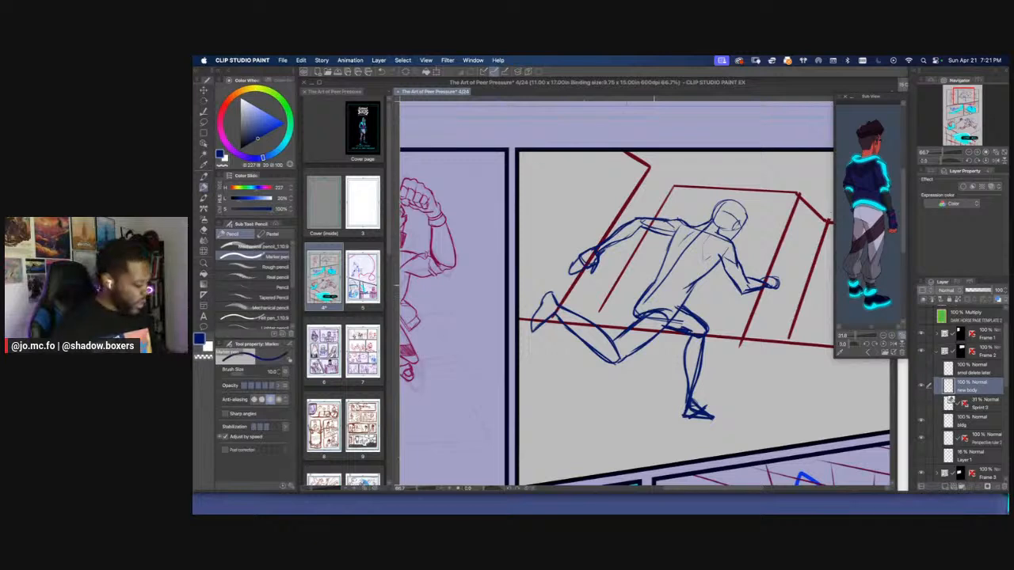
{"action": "key", "text": "p"}
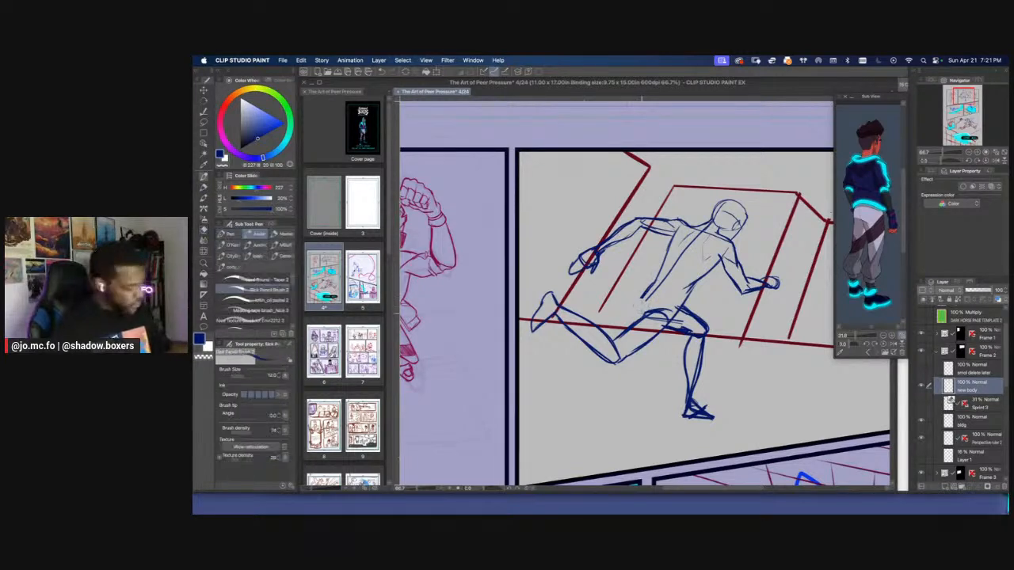
{"action": "key", "text": "bracketright"}
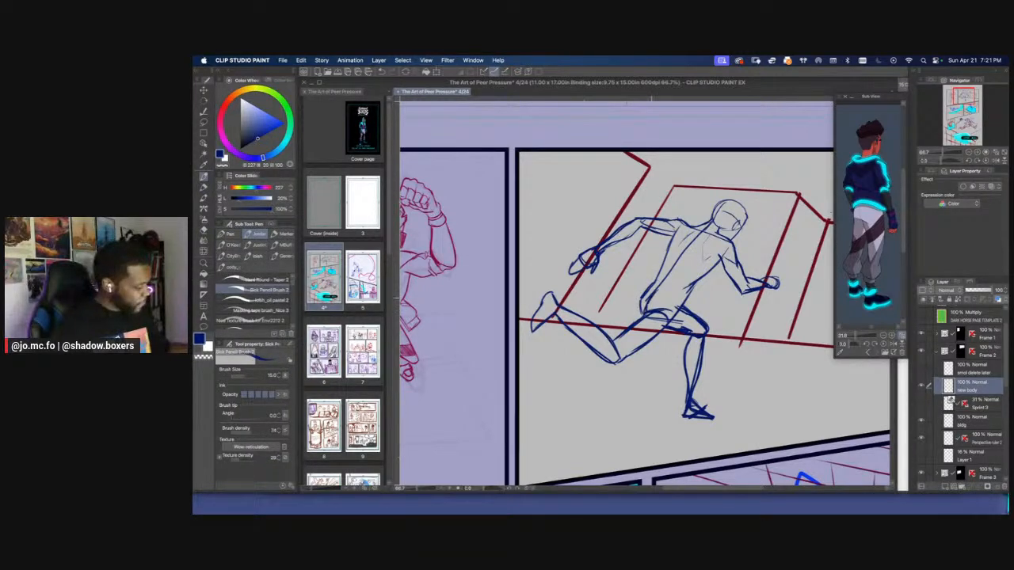
{"action": "key", "text": "bracketright"}
{"action": "key", "text": "super+plus"}
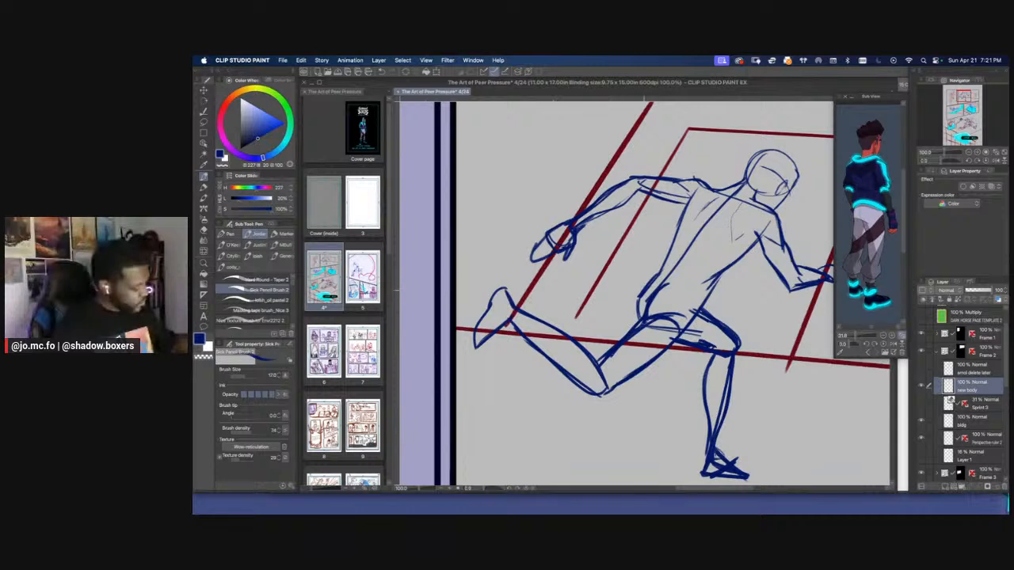
{"action": "left_click_drag", "start_coordinate": [652, 270], "coordinate": [671, 306]}
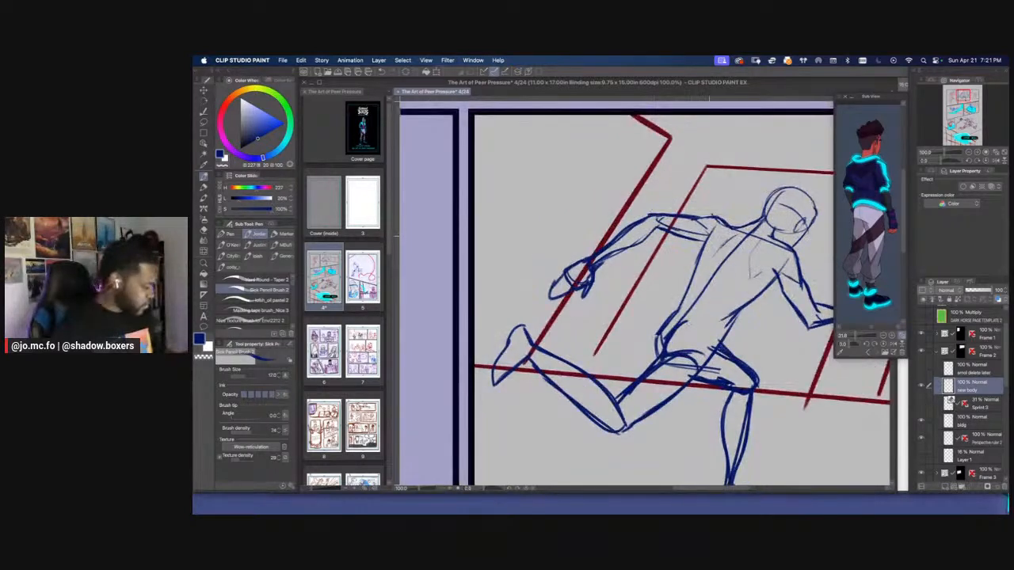
Strengthen the two side contours of the torso, from the rear shoulder down the back and from the front armpit to the waist
{"action": "mouse_move", "coordinate": [709, 232]}
{"action": "left_mouse_down"}
{"action": "mouse_move", "coordinate": [684, 307]}
{"action": "mouse_move", "coordinate": [668, 322]}
{"action": "mouse_move", "coordinate": [696, 281]}
{"action": "left_mouse_up"}
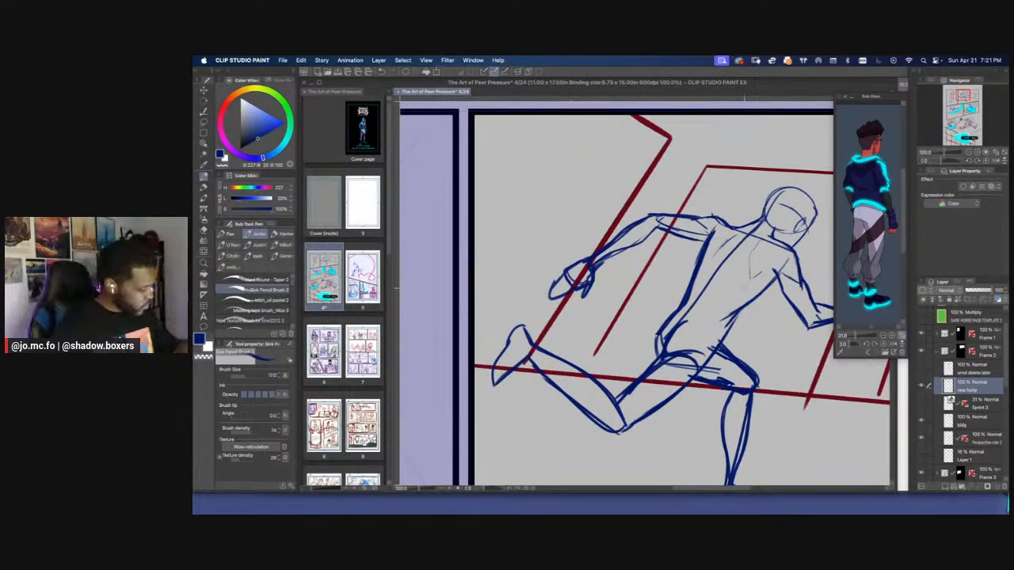
{"action": "left_click_drag", "start_coordinate": [775, 274], "coordinate": [716, 350]}
{"action": "key", "text": "super+minus"}
{"action": "key", "text": "super+minus"}
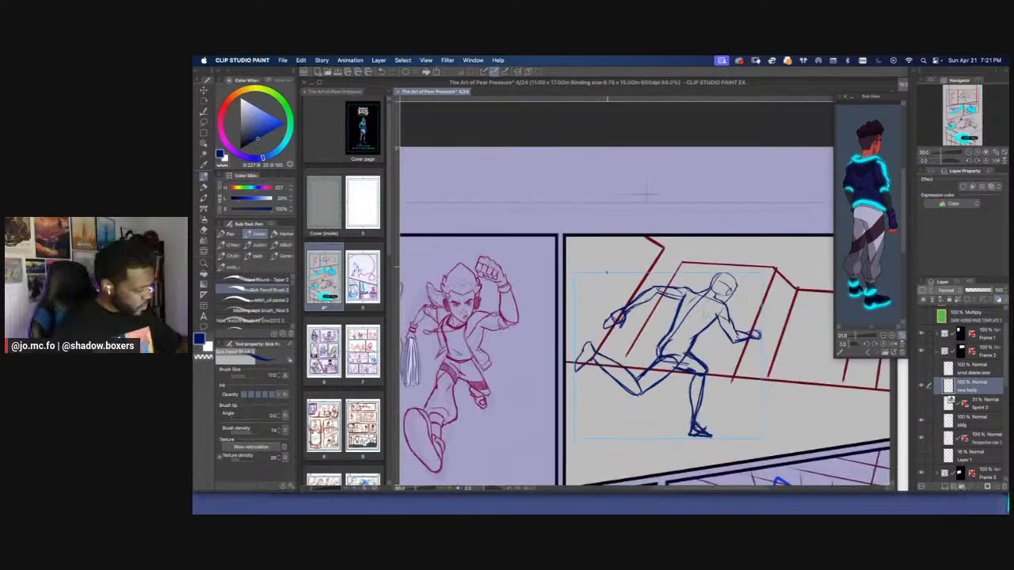
Briefly show the Sprint 3 pose layer to compare it with the body sketch, leaving it hidden
{"action": "key", "text": "super+plus"}
{"action": "left_click_drag", "start_coordinate": [671, 406], "coordinate": [688, 354]}
{"action": "left_click_drag", "start_coordinate": [700, 268], "coordinate": [653, 313]}
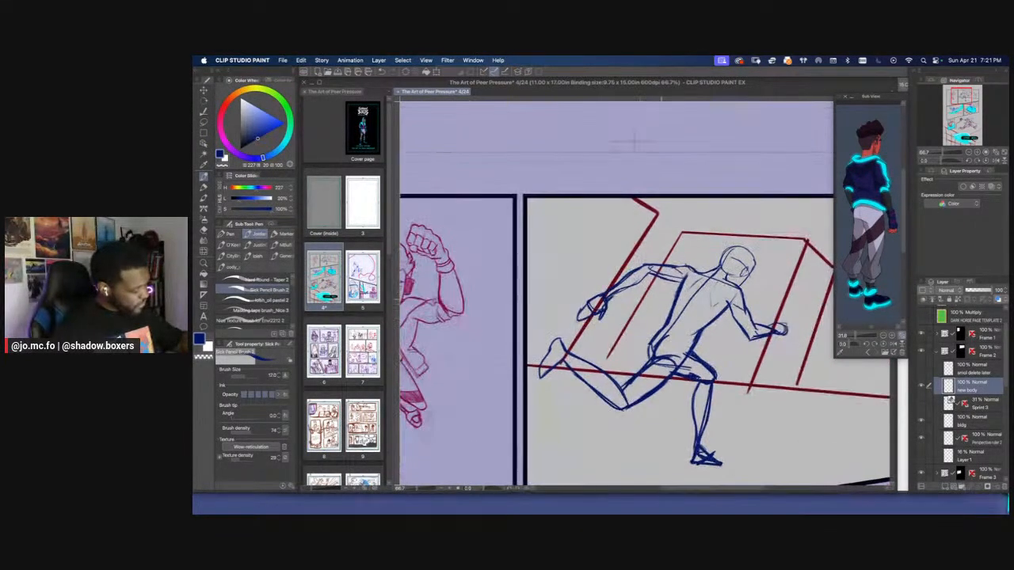
{"action": "left_click", "coordinate": [921, 405]}
{"action": "left_click", "coordinate": [921, 405]}
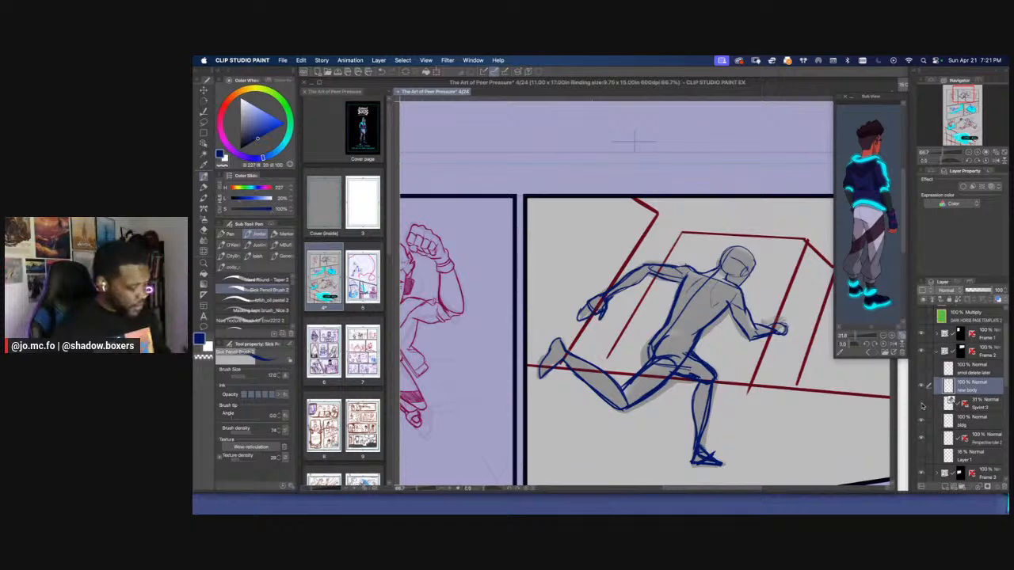
Lasso the rear forearm and hand and use Free Transform to shorten and reposition them below the elbow
{"action": "key", "text": "super+plus"}
{"action": "left_click_drag", "start_coordinate": [599, 255], "coordinate": [664, 298]}
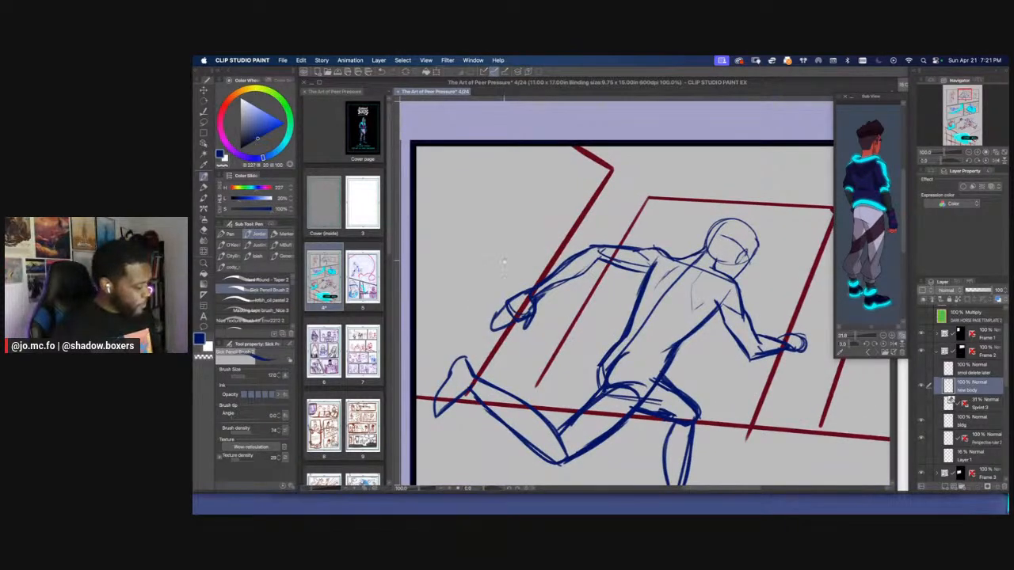
{"action": "mouse_move", "coordinate": [504, 261]}
{"action": "left_mouse_down"}
{"action": "mouse_move", "coordinate": [571, 271]}
{"action": "mouse_move", "coordinate": [594, 258]}
{"action": "mouse_move", "coordinate": [581, 303]}
{"action": "left_mouse_up"}
{"action": "key", "text": "r"}
{"action": "key", "text": "m"}
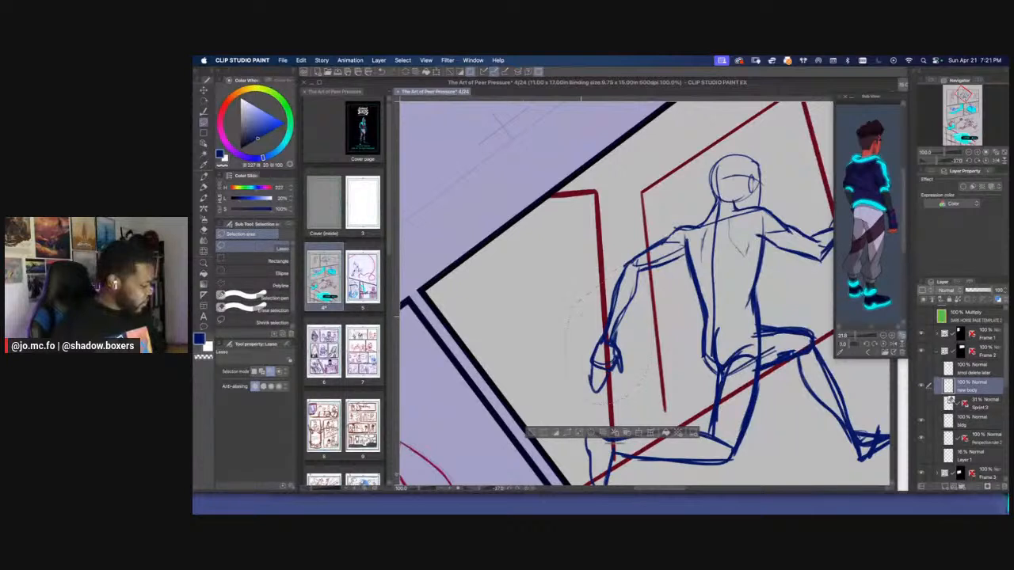
{"action": "key", "text": "super+t"}
{"action": "left_click_drag", "start_coordinate": [563, 376], "coordinate": [578, 351]}
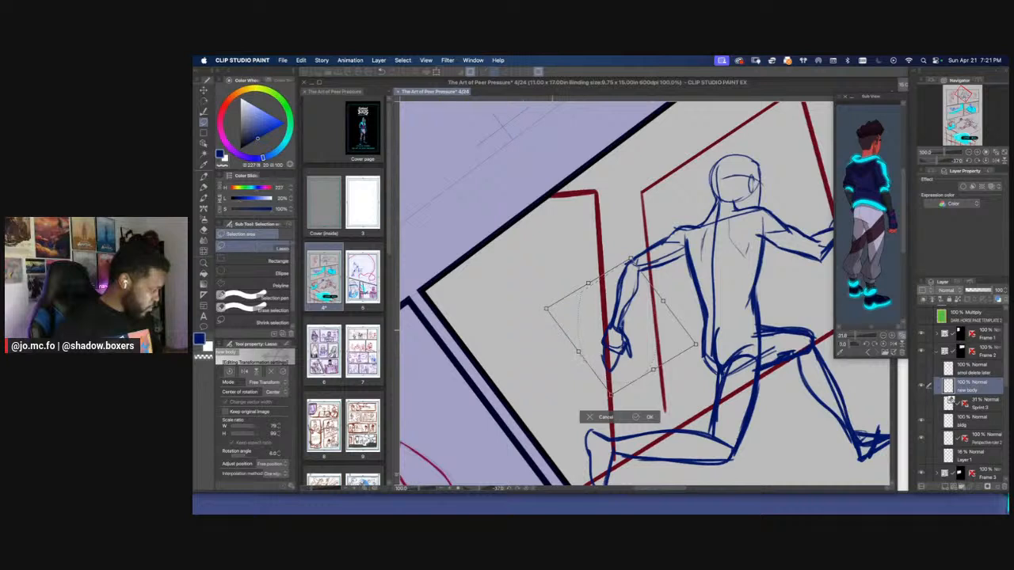
{"action": "key", "text": "Return"}
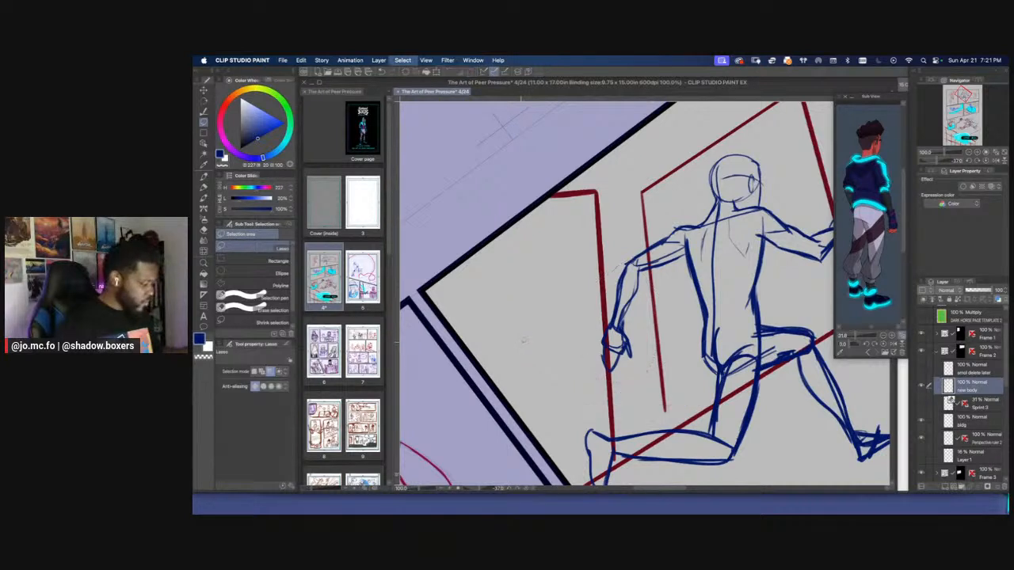
Return the canvas to its upright rotation and check the adjusted arm within the whole panel
{"action": "key", "text": "o"}
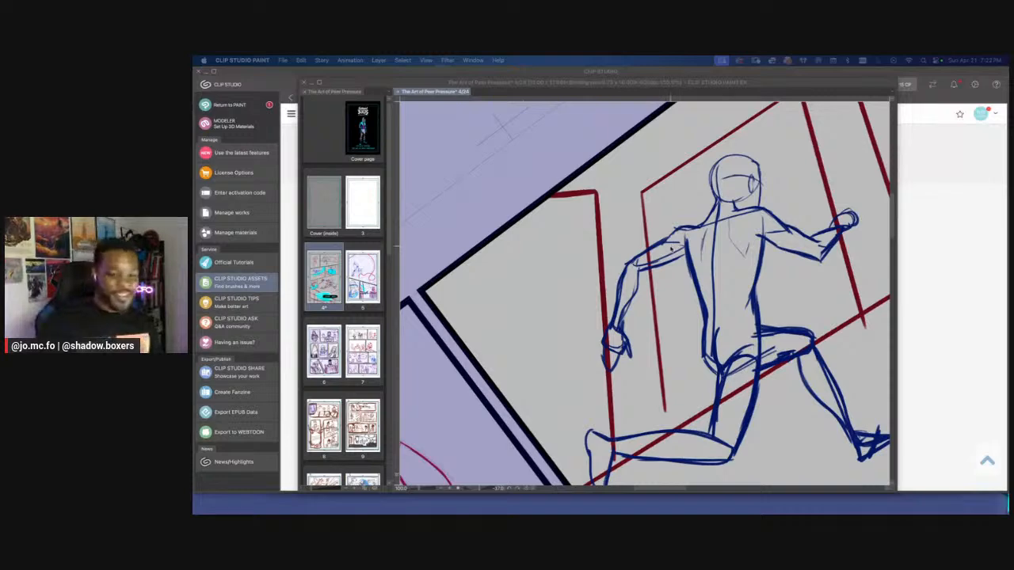
{"action": "left_click", "coordinate": [644, 214]}
{"action": "left_click_drag", "start_coordinate": [646, 214], "coordinate": [644, 214]}
{"action": "key", "text": "super+minus"}
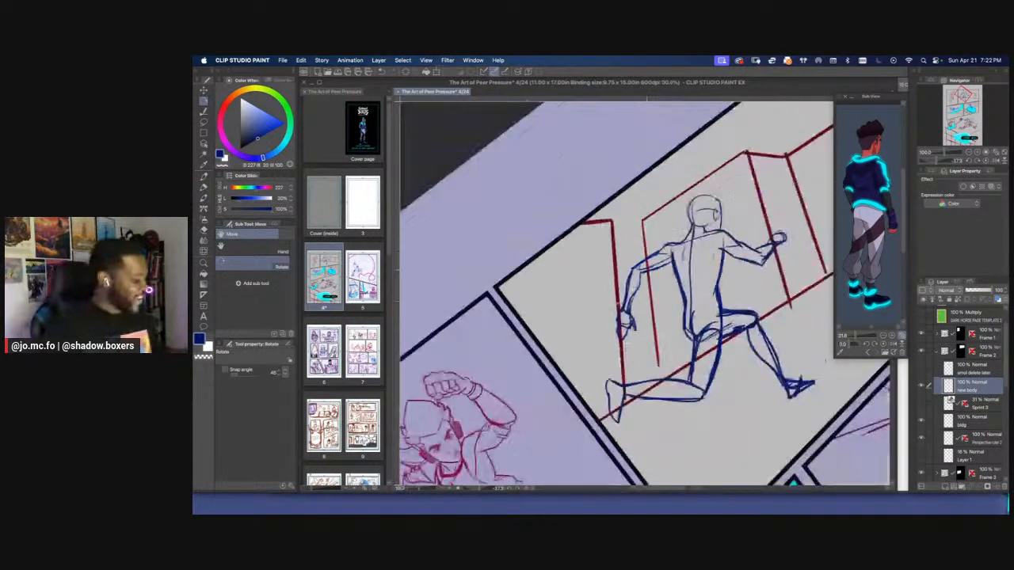
{"action": "left_click_drag", "start_coordinate": [588, 326], "coordinate": [609, 294]}
{"action": "key", "text": "super+minus"}
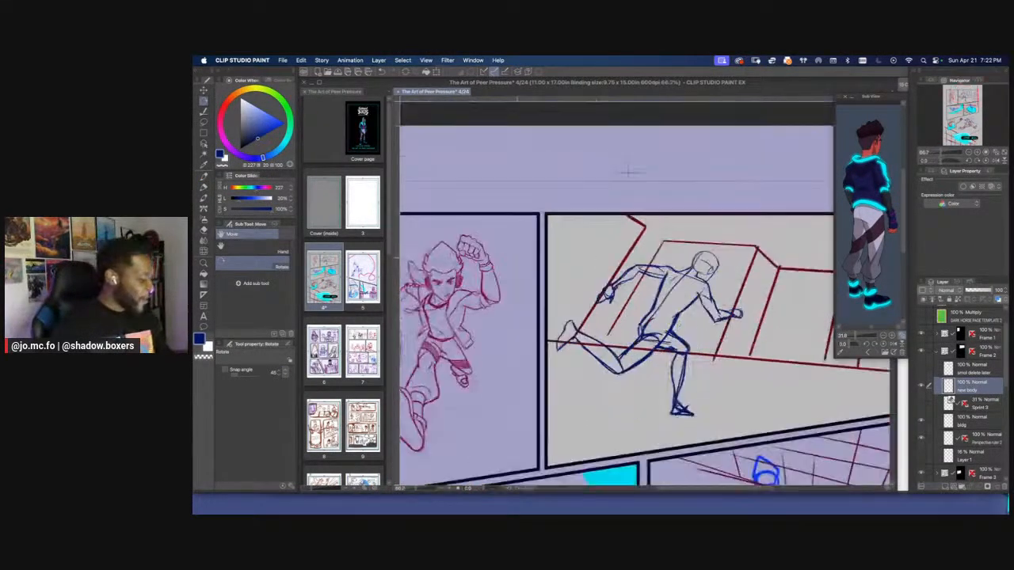
Redraw the upper contour of the trailing lower leg from the ankle to the back of the knee with the pencil brush
{"action": "key", "text": "super+plus"}
{"action": "left_click_drag", "start_coordinate": [588, 345], "coordinate": [601, 252]}
{"action": "key", "text": "super+plus"}
{"action": "key", "text": "b"}
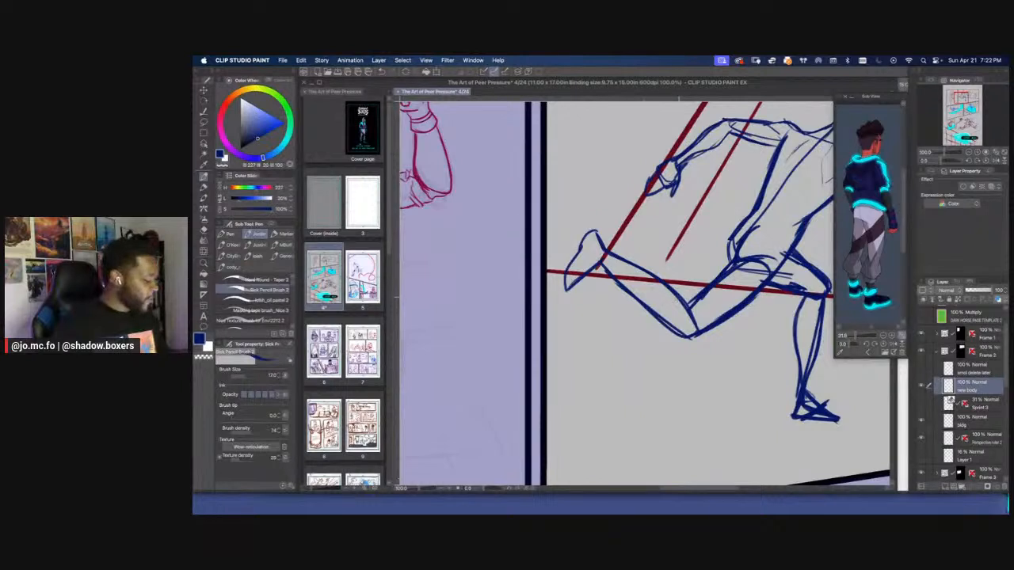
{"action": "left_click_drag", "start_coordinate": [697, 321], "coordinate": [696, 328]}
{"action": "key", "text": "p"}
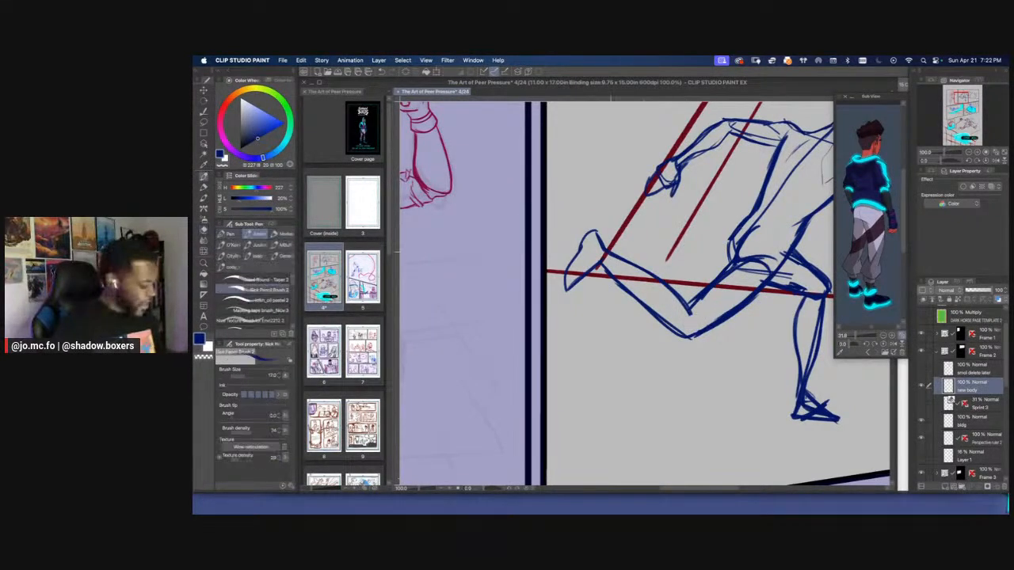
{"action": "left_click_drag", "start_coordinate": [609, 255], "coordinate": [693, 325]}
{"action": "mouse_move", "coordinate": [681, 295]}
{"action": "left_mouse_down"}
{"action": "mouse_move", "coordinate": [602, 247]}
{"action": "mouse_move", "coordinate": [622, 247]}
{"action": "mouse_move", "coordinate": [694, 318]}
{"action": "left_mouse_up"}
Erase excess line along the trailing calf's upper contour and set the pencil brush size to 15
{"action": "key", "text": "e"}
{"action": "key", "text": "["}
{"action": "key", "text": "["}
{"action": "mouse_move", "coordinate": [638, 272]}
{"action": "left_mouse_down"}
{"action": "mouse_move", "coordinate": [653, 278]}
{"action": "mouse_move", "coordinate": [646, 303]}
{"action": "left_mouse_up"}
{"action": "key", "text": "p"}
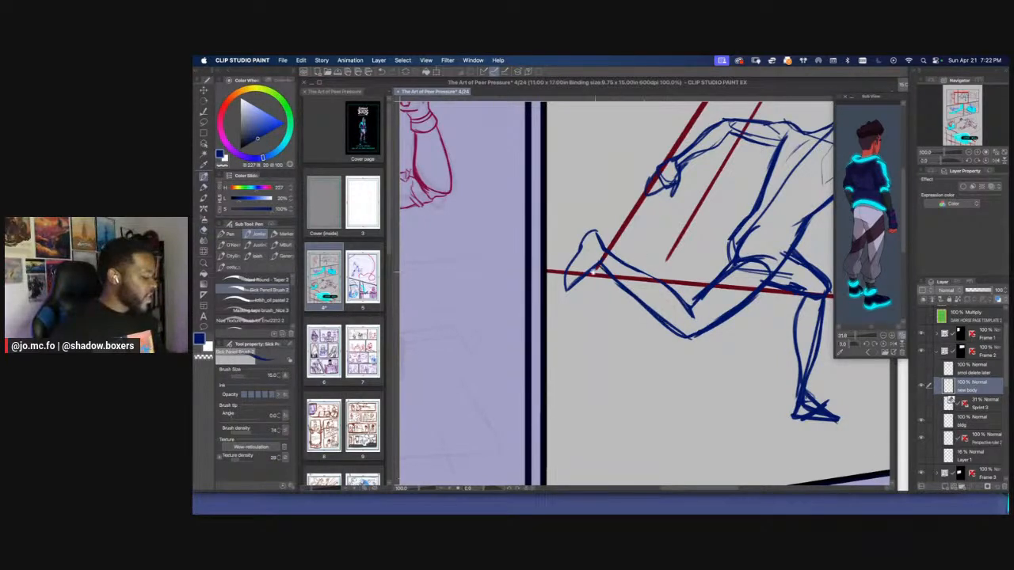
Lasso the trailing foot and scale it up to 112 percent with the aspect ratio kept
{"action": "mouse_move", "coordinate": [594, 272]}
{"action": "left_mouse_down"}
{"action": "mouse_move", "coordinate": [703, 335]}
{"action": "mouse_move", "coordinate": [699, 277]}
{"action": "left_mouse_up"}
{"action": "key", "text": "l"}
{"action": "key", "text": "super+t"}
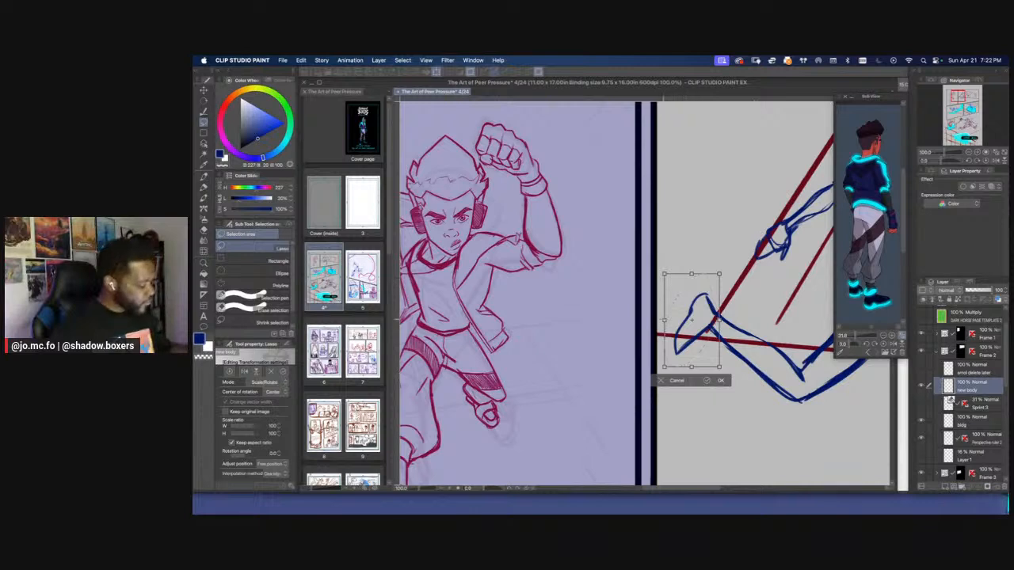
{"action": "mouse_move", "coordinate": [664, 320]}
{"action": "left_mouse_down"}
{"action": "mouse_move", "coordinate": [654, 319]}
{"action": "mouse_move", "coordinate": [673, 305]}
{"action": "left_mouse_up"}
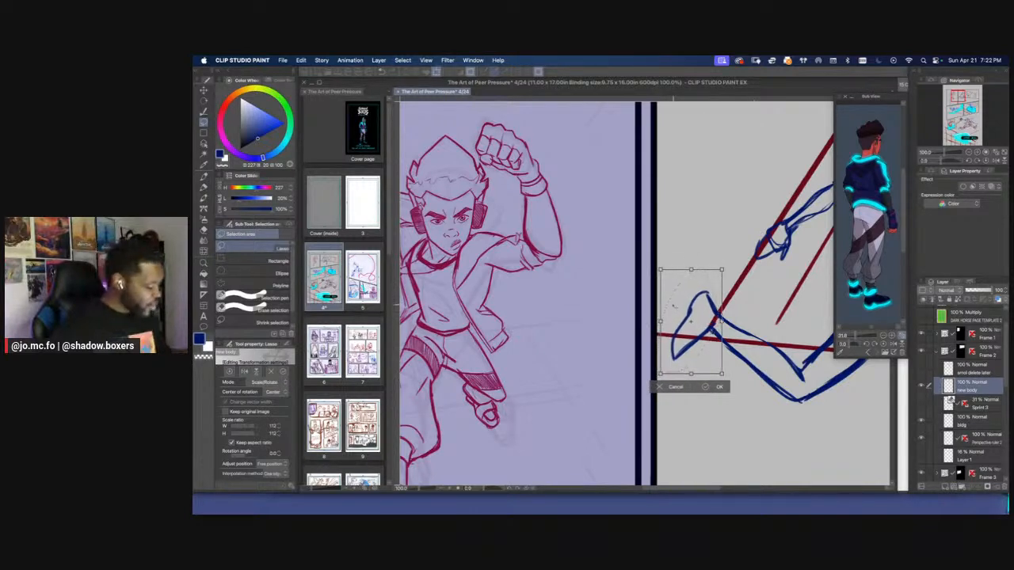
{"action": "key", "text": "super+space"}
{"action": "key", "text": "Escape"}
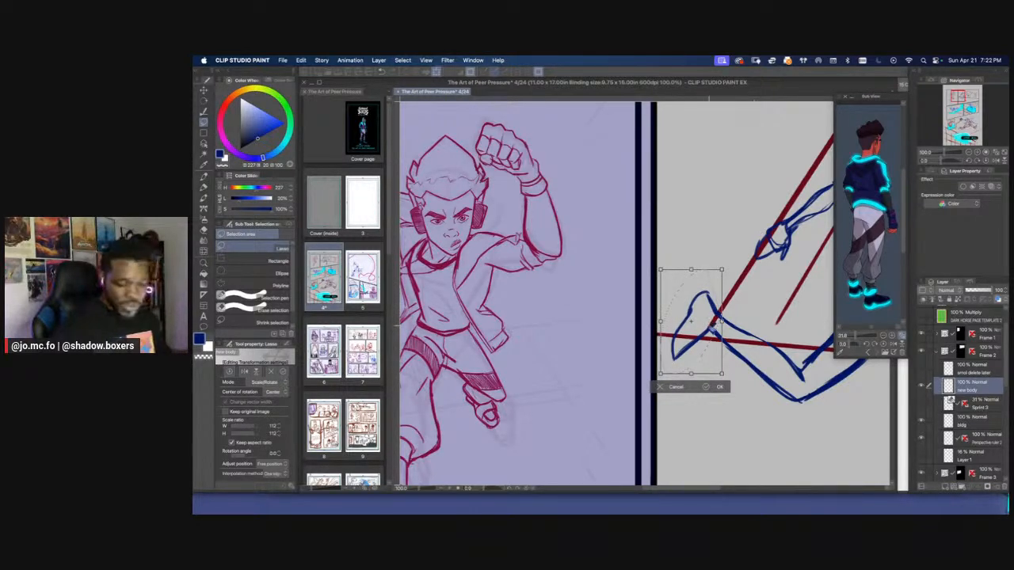
{"action": "left_click_drag", "start_coordinate": [717, 315], "coordinate": [522, 265]}
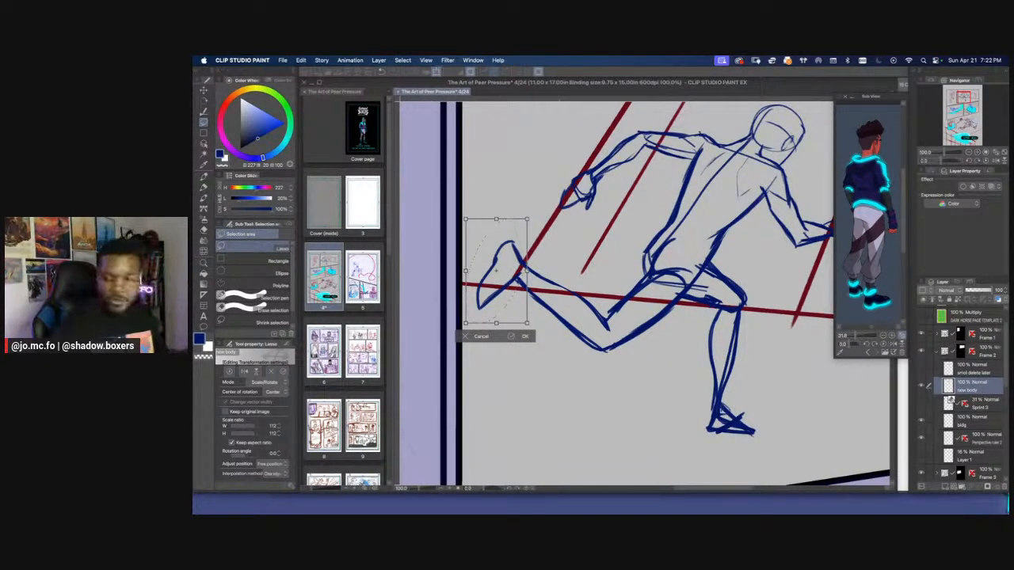
{"action": "key", "text": "super+Tab"}
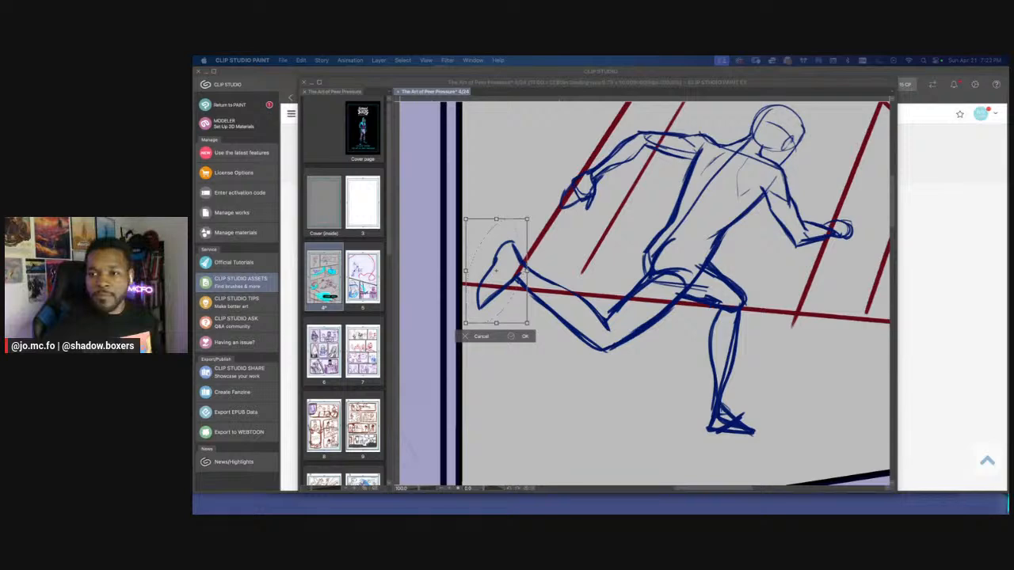
{"action": "key", "text": "super+Tab"}
Check the enlarged trailing foot at page scale, apply the transformation and clear the selection
{"action": "scroll", "coordinate": [560, 263], "scroll_direction": "down", "scroll_amount": 3}
{"action": "left_click_drag", "start_coordinate": [491, 239], "coordinate": [546, 249]}
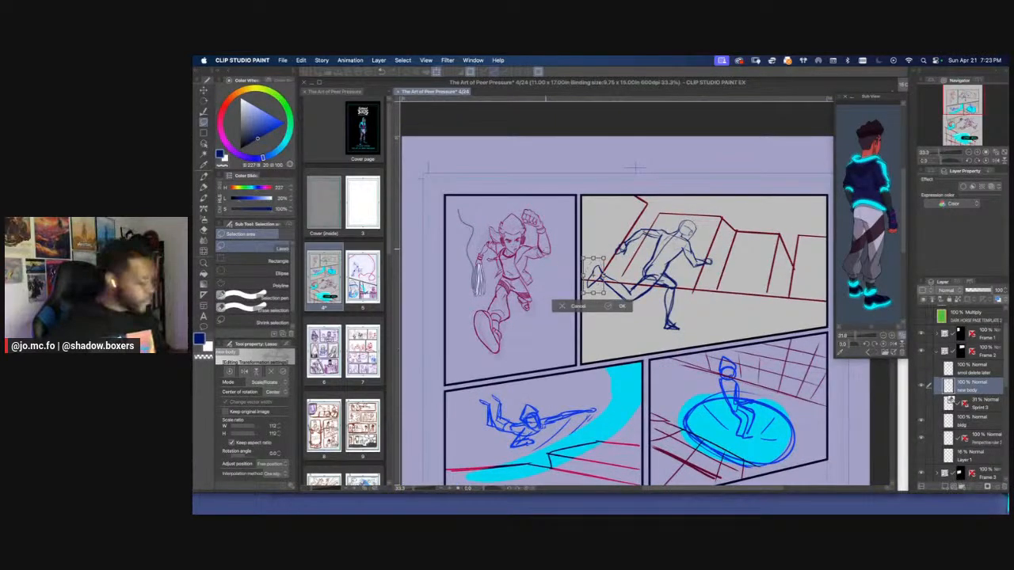
{"action": "key", "text": "Return"}
{"action": "key", "text": "super+d"}
Touch up the toe and sole line of the trailing foot with the pencil brush
{"action": "scroll", "coordinate": [566, 265], "scroll_direction": "up", "scroll_amount": 2}
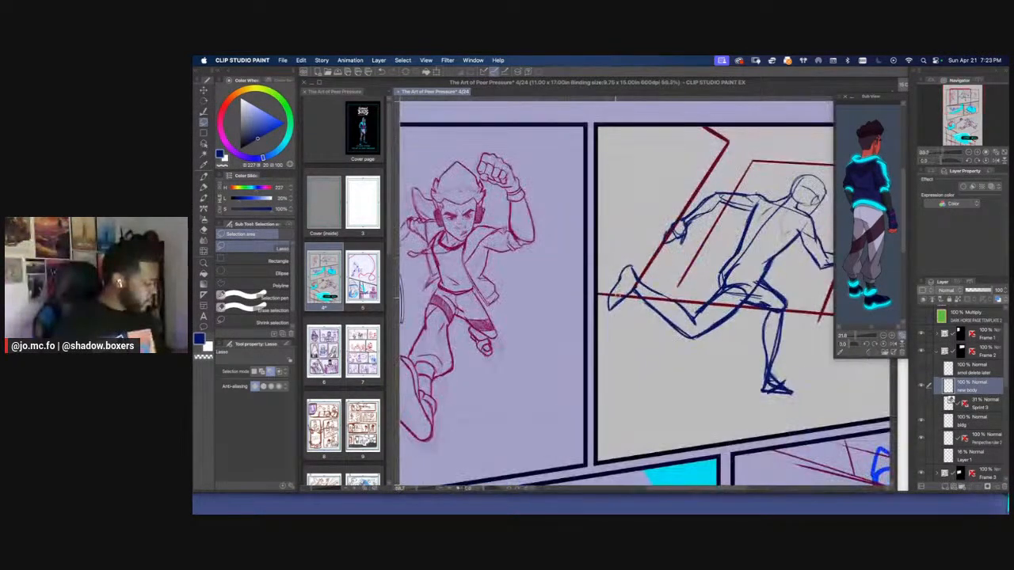
{"action": "key", "text": "p"}
{"action": "mouse_move", "coordinate": [609, 305]}
{"action": "left_mouse_down"}
{"action": "mouse_move", "coordinate": [608, 319]}
{"action": "mouse_move", "coordinate": [628, 299]}
{"action": "left_mouse_up"}
{"action": "scroll", "coordinate": [602, 251], "scroll_direction": "down", "scroll_amount": 1}
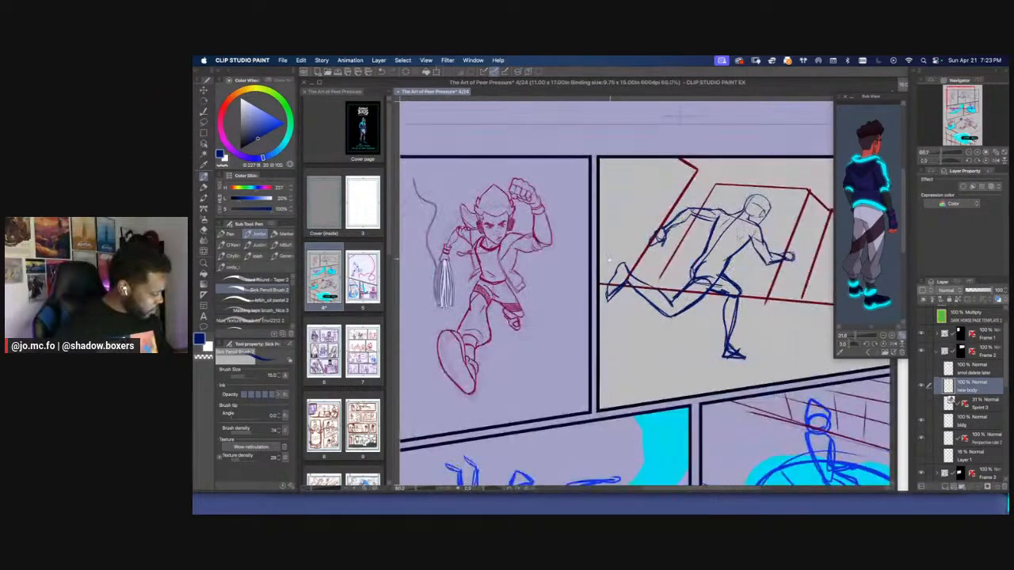
Examine the figure at page scale, toggling the Sprint 3 pose layer to compare proportions with the sketch
{"action": "left_click_drag", "start_coordinate": [604, 250], "coordinate": [567, 280]}
{"action": "scroll", "coordinate": [608, 249], "scroll_direction": "up", "scroll_amount": 1}
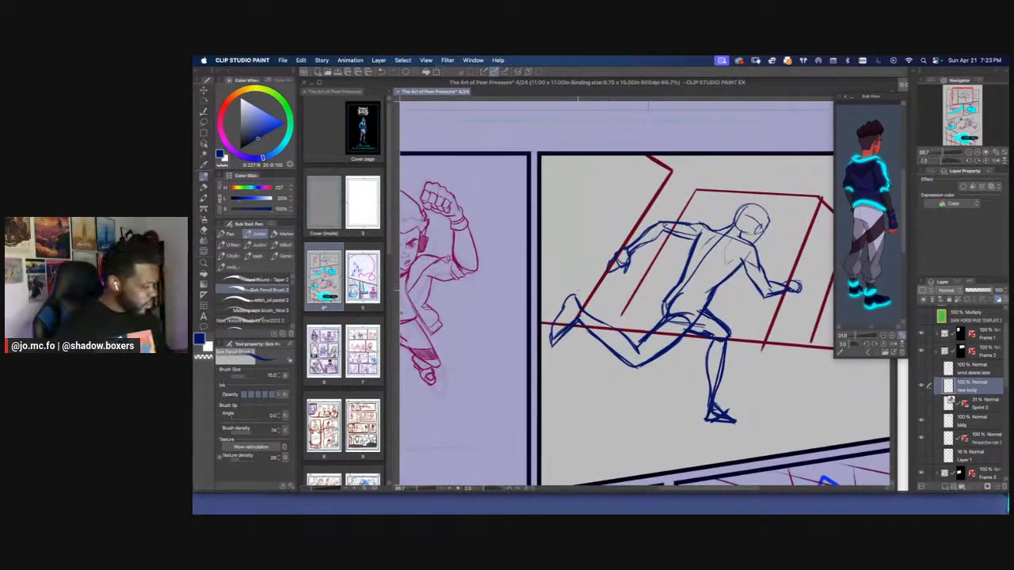
{"action": "scroll", "coordinate": [566, 279], "scroll_direction": "down", "scroll_amount": 2}
{"action": "left_click_drag", "start_coordinate": [613, 193], "coordinate": [648, 198]}
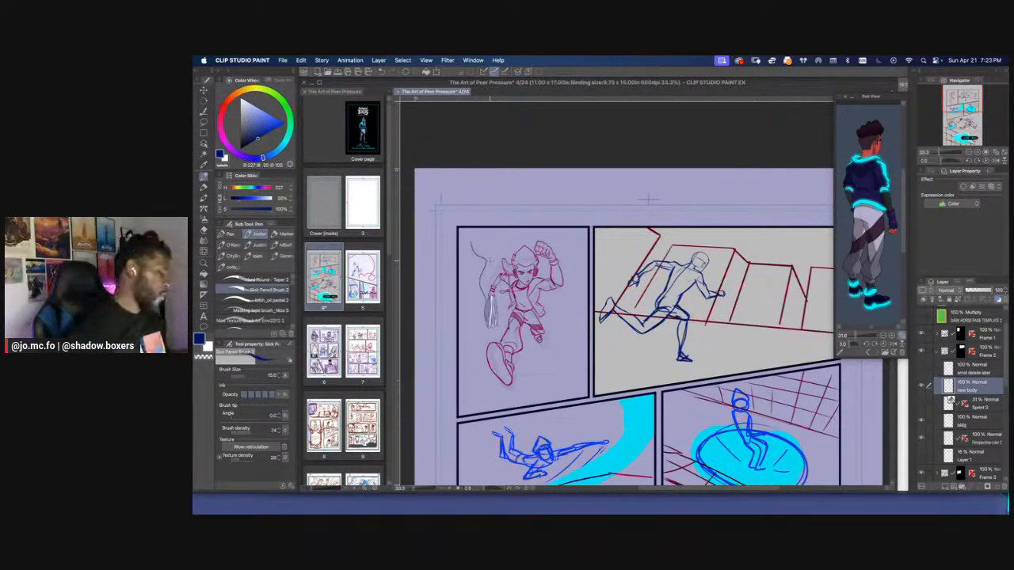
{"action": "left_click", "coordinate": [921, 402]}
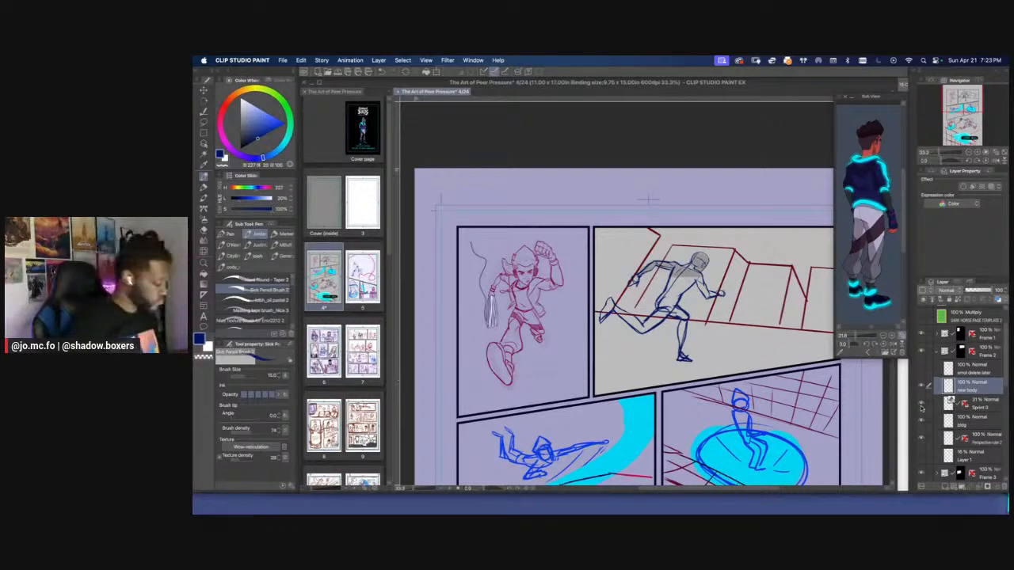
{"action": "left_click", "coordinate": [922, 404]}
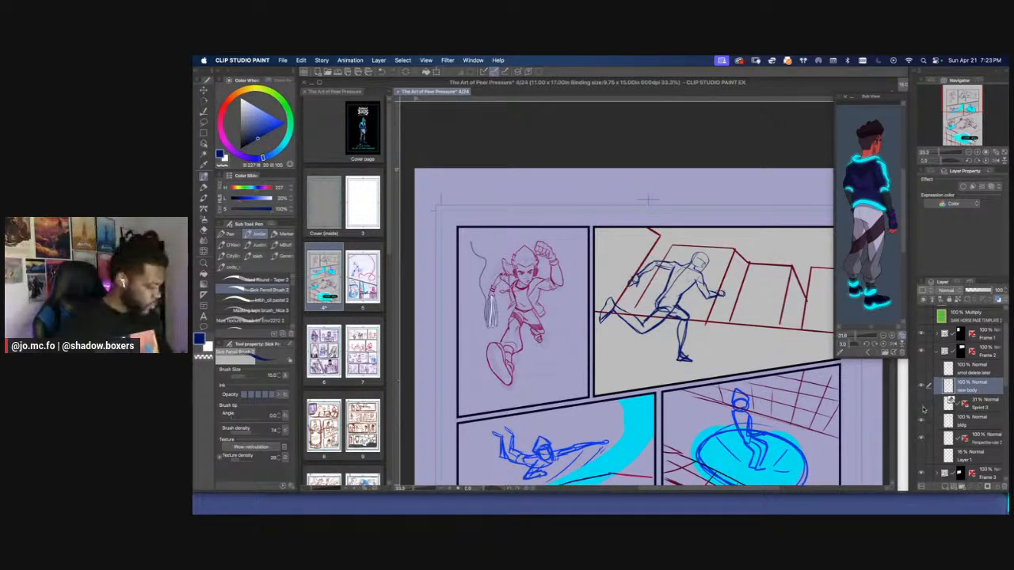
{"action": "left_click", "coordinate": [923, 409]}
{"action": "left_click", "coordinate": [923, 407]}
{"action": "left_click", "coordinate": [922, 406]}
{"action": "left_click", "coordinate": [922, 404]}
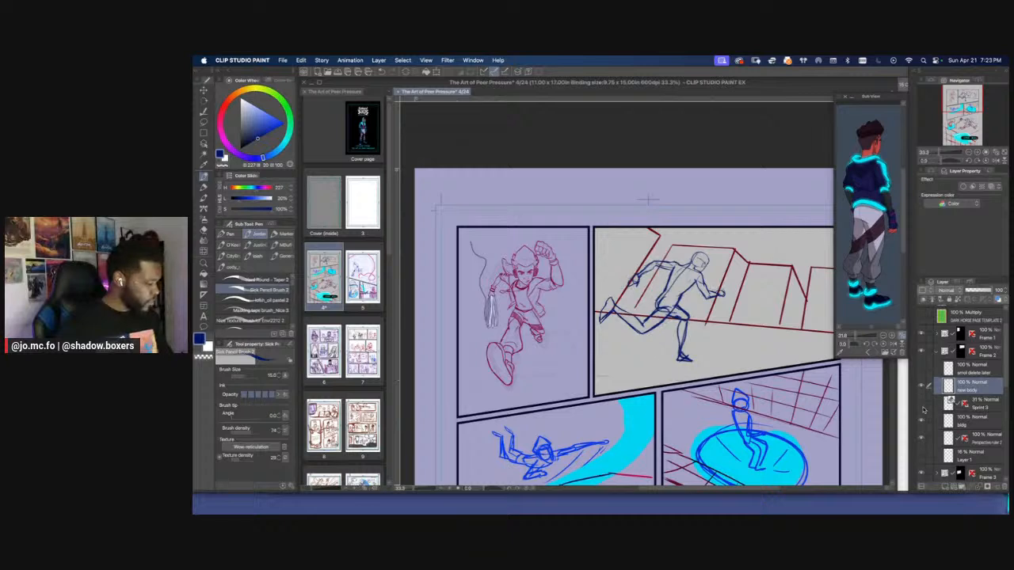
Show the Sprint 3 pose layer, lasso the figure's upper body, shift it slightly downward, and hide the pose layer again
{"action": "left_click", "coordinate": [922, 405]}
{"action": "key", "text": "super+plus"}
{"action": "key", "text": "m"}
{"action": "mouse_move", "coordinate": [683, 298]}
{"action": "left_mouse_down"}
{"action": "mouse_move", "coordinate": [774, 319]}
{"action": "mouse_move", "coordinate": [667, 190]}
{"action": "mouse_move", "coordinate": [640, 289]}
{"action": "left_mouse_up"}
{"action": "key", "text": "super+t"}
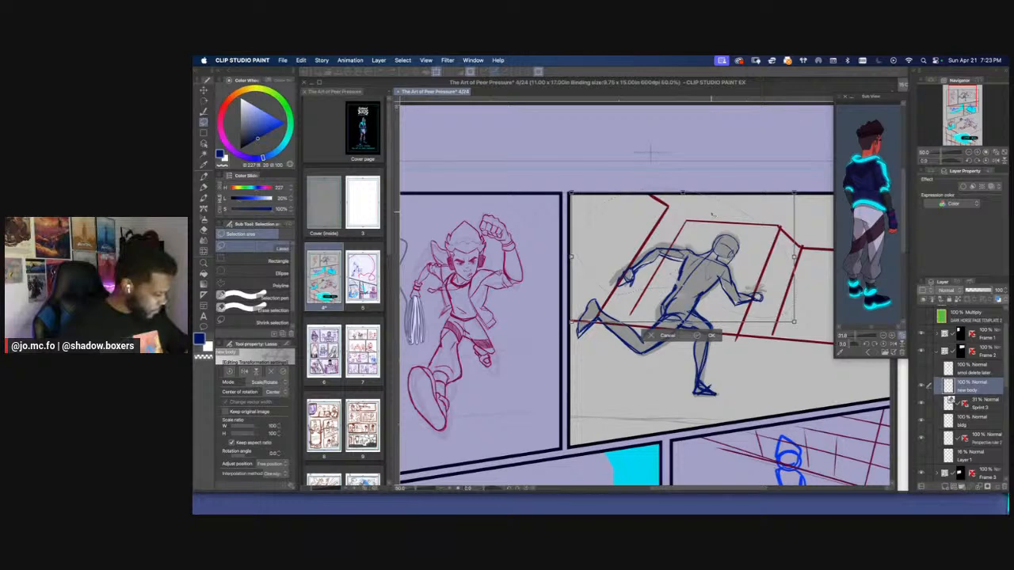
{"action": "key", "text": "Return"}
{"action": "key", "text": "super+d"}
{"action": "left_click", "coordinate": [921, 403]}
Check the adjusted figure against the other panels at page scale and up close
{"action": "key", "text": "super+minus"}
{"action": "key", "text": "super+minus"}
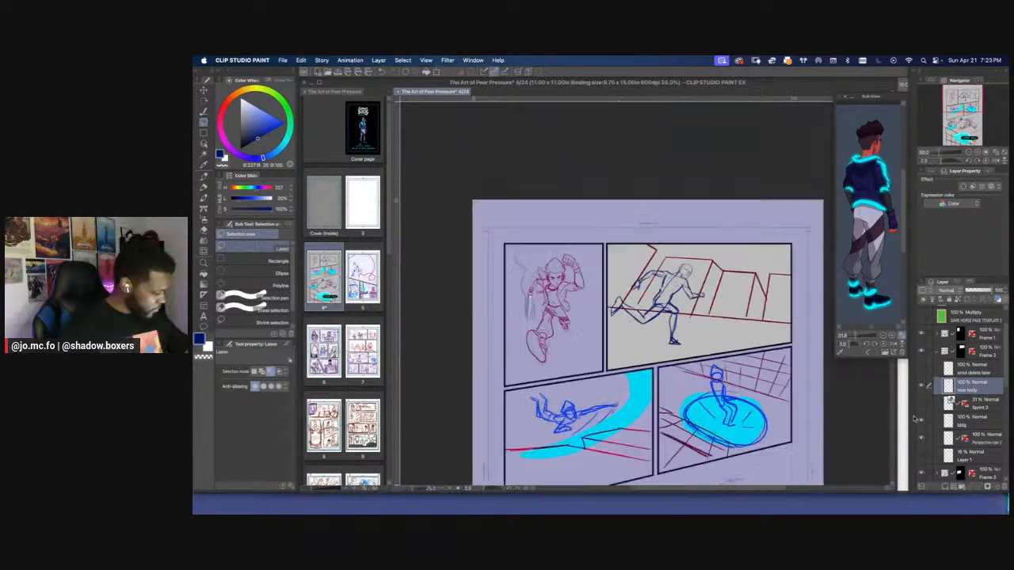
{"action": "key", "text": "super+plus"}
{"action": "key", "text": "p"}
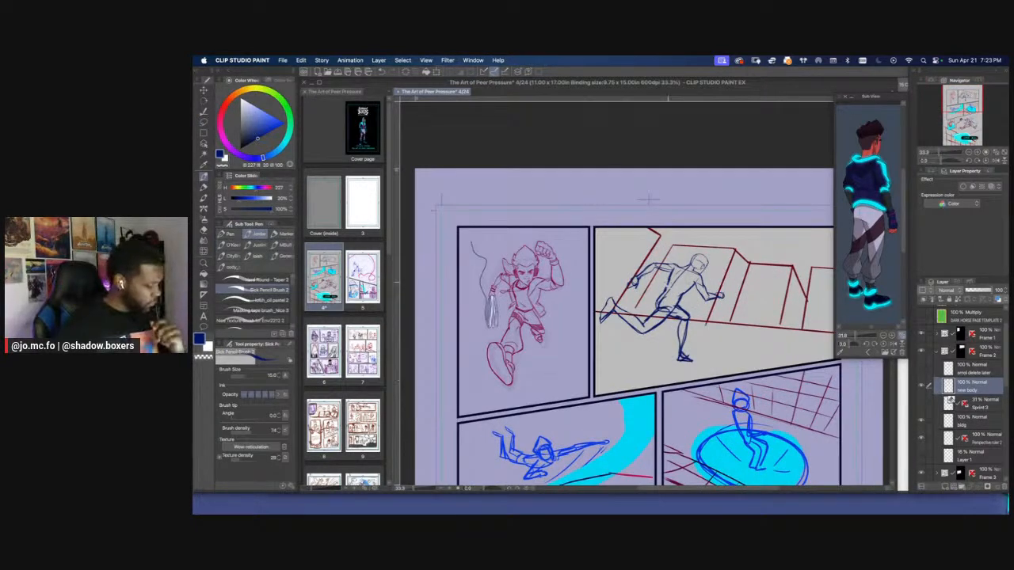
{"action": "key", "text": "bracketright"}
{"action": "key", "text": "super+minus"}
{"action": "key", "text": "super+plus"}
{"action": "key", "text": "super+plus"}
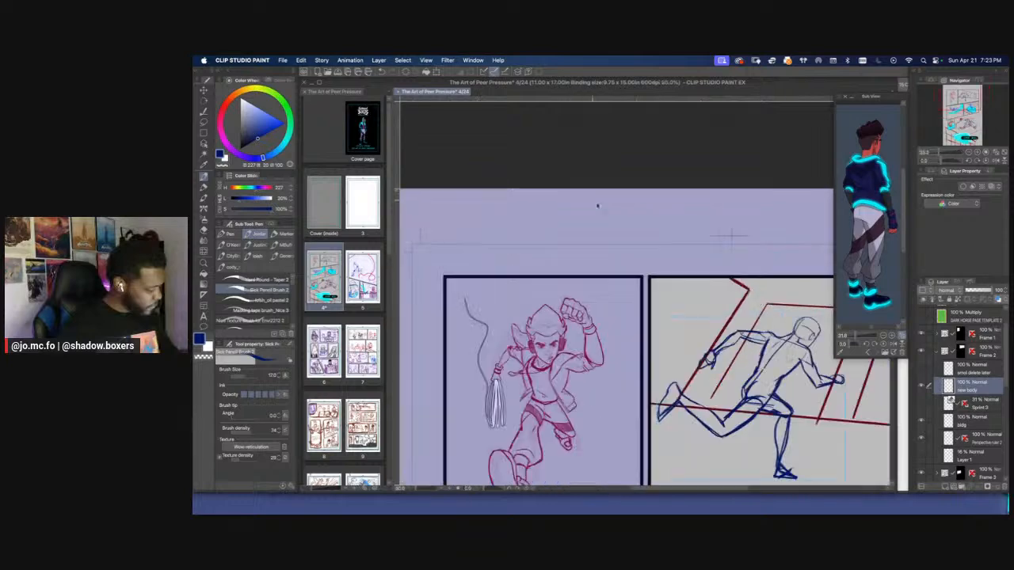
{"action": "left_click_drag", "start_coordinate": [620, 225], "coordinate": [524, 174]}
{"action": "key", "text": "super+plus"}
{"action": "left_click_drag", "start_coordinate": [622, 163], "coordinate": [596, 118]}
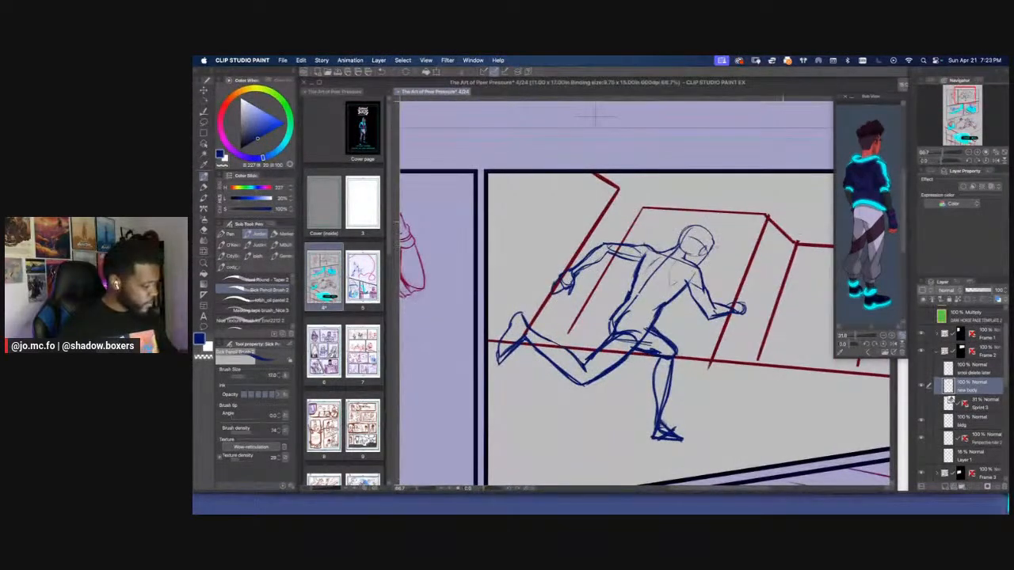
Enlarge the reference image around the head and upper body, and sketch the hair outline and hairline on the running figure's head
{"action": "left_click_drag", "start_coordinate": [855, 335], "coordinate": [861, 336]}
{"action": "left_click_drag", "start_coordinate": [860, 163], "coordinate": [859, 301]}
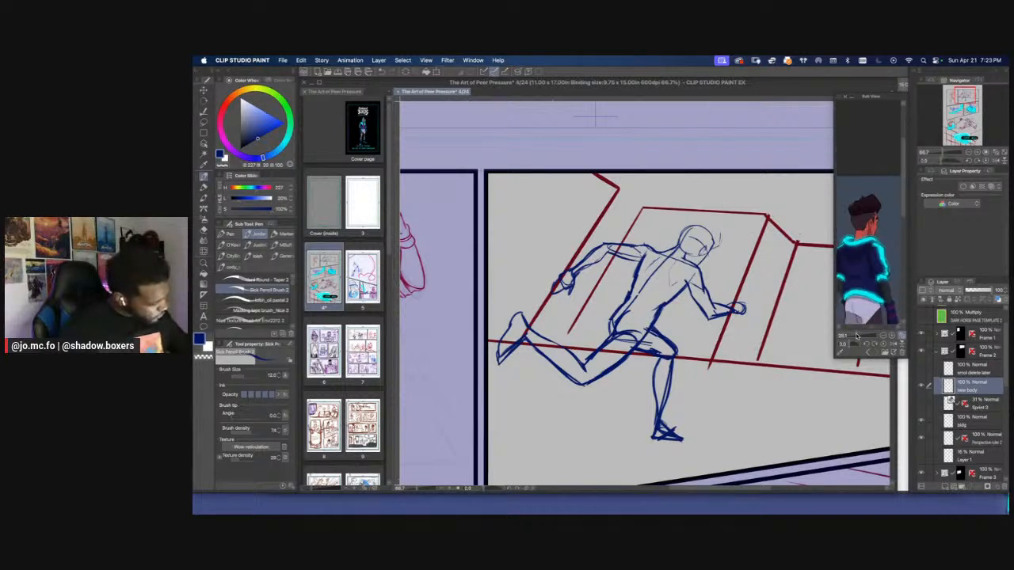
{"action": "left_click_drag", "start_coordinate": [858, 336], "coordinate": [856, 335]}
{"action": "mouse_move", "coordinate": [717, 229]}
{"action": "left_mouse_down"}
{"action": "mouse_move", "coordinate": [719, 241]}
{"action": "mouse_move", "coordinate": [698, 229]}
{"action": "mouse_move", "coordinate": [721, 232]}
{"action": "mouse_move", "coordinate": [672, 236]}
{"action": "left_mouse_up"}
{"action": "scroll", "coordinate": [689, 224], "scroll_direction": "up", "scroll_amount": 1}
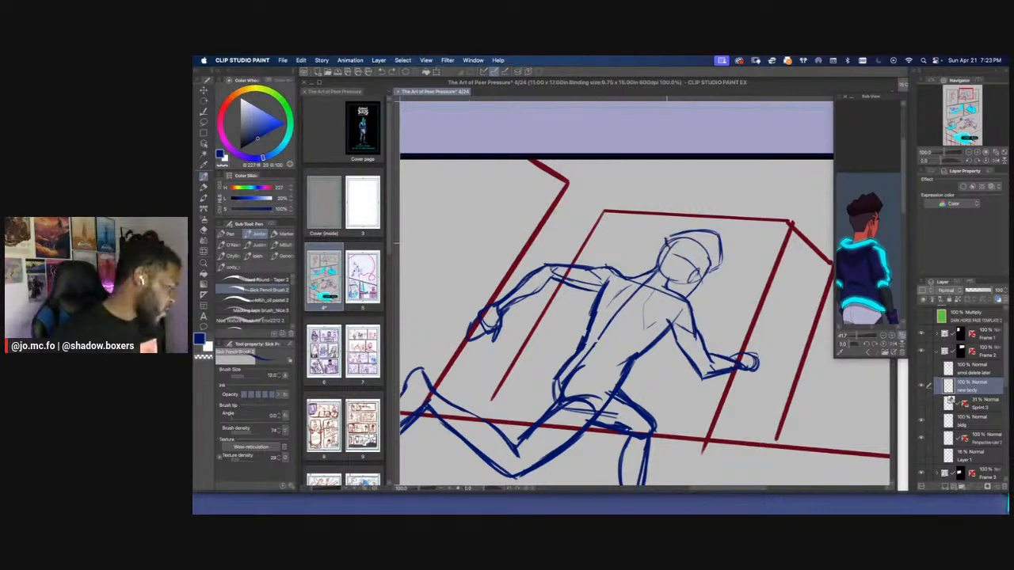
{"action": "left_click_drag", "start_coordinate": [671, 247], "coordinate": [706, 265]}
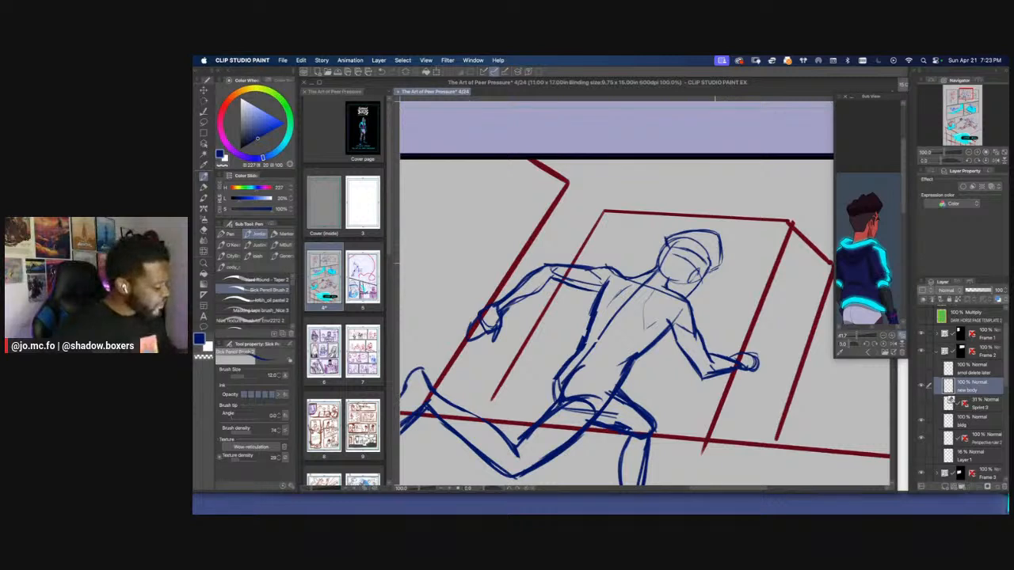
{"action": "mouse_move", "coordinate": [723, 262]}
{"action": "left_mouse_down"}
{"action": "mouse_move", "coordinate": [707, 273]}
{"action": "mouse_move", "coordinate": [721, 265]}
{"action": "left_mouse_up"}
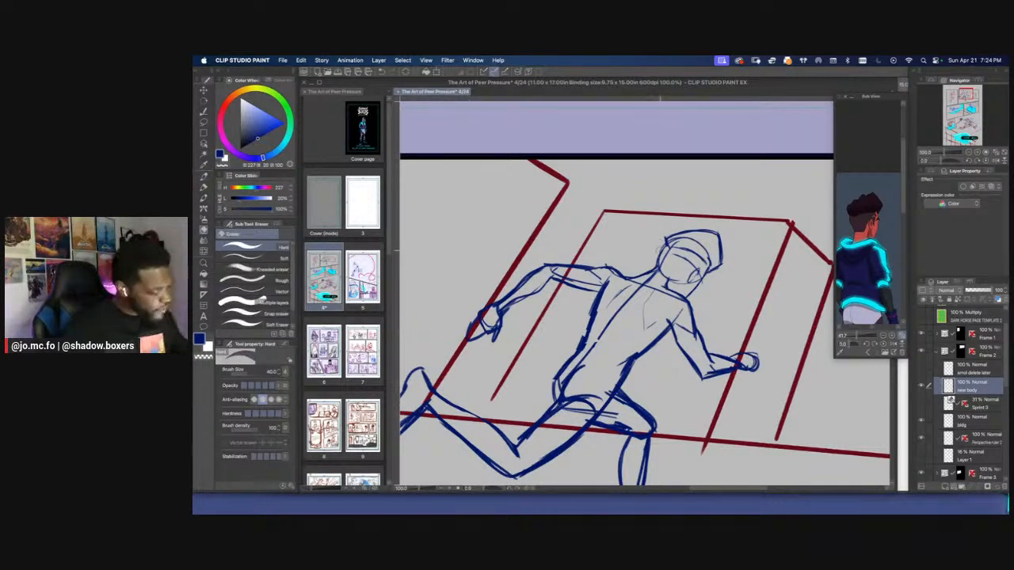
Draw the back-of-neck line below the hair and clean it up with the hard eraser
{"action": "left_click_drag", "start_coordinate": [663, 246], "coordinate": [659, 275]}
{"action": "key", "text": "e"}
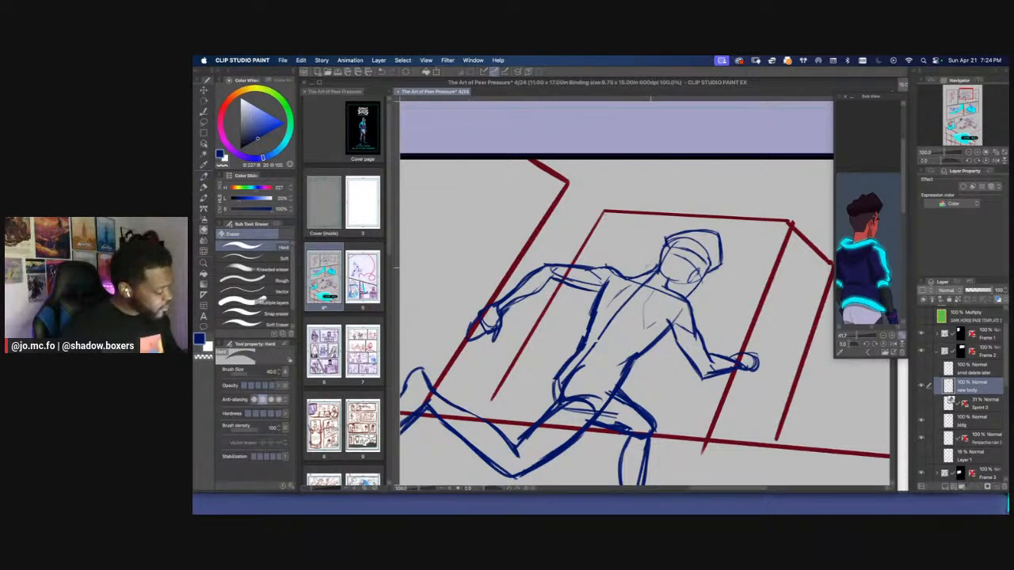
{"action": "key", "text": "p"}
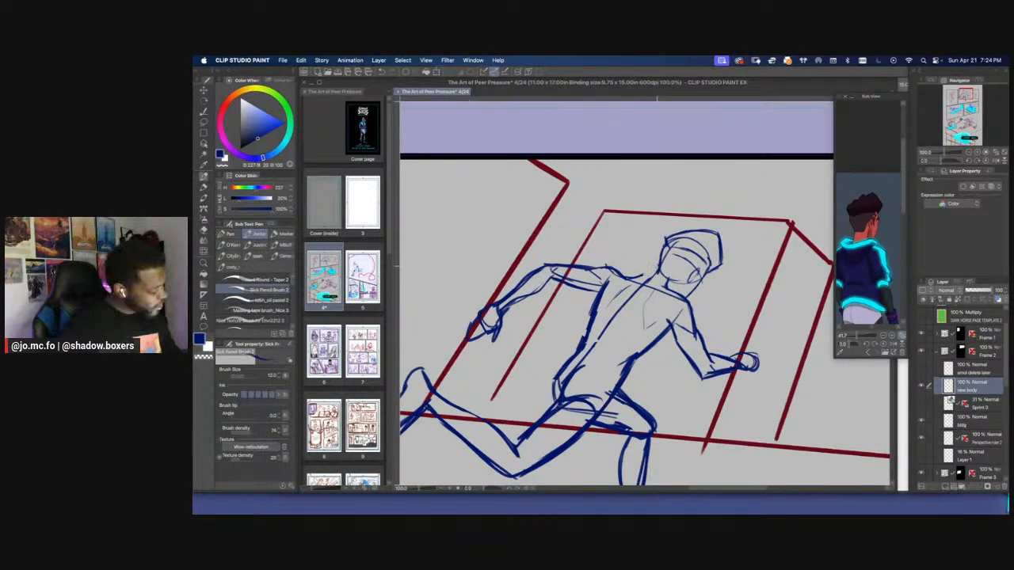
{"action": "left_click_drag", "start_coordinate": [649, 274], "coordinate": [635, 277]}
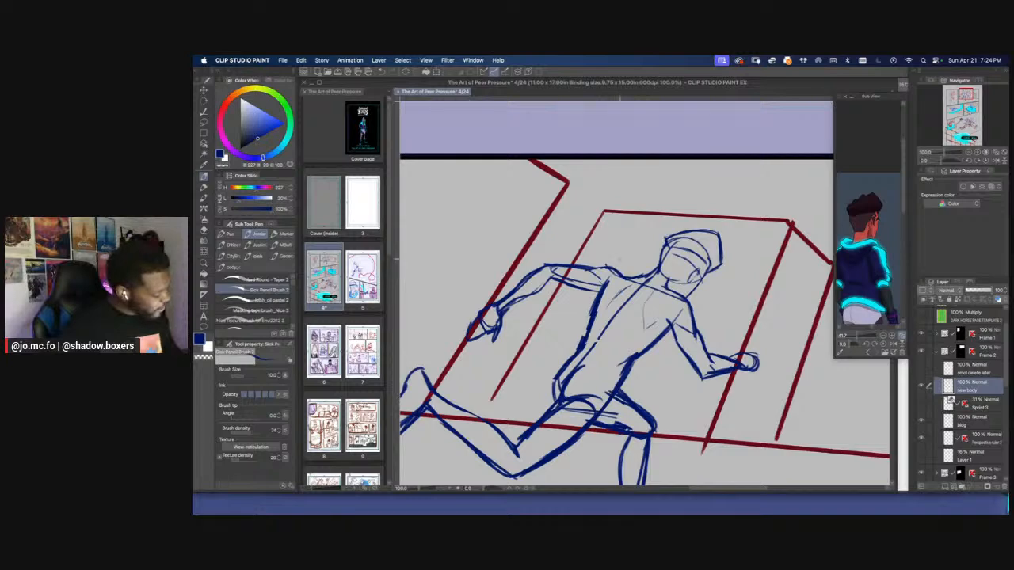
Rework the curve from neck to rear shoulder on a rotated canvas, erasing and redrawing it with the pencil brush
{"action": "key", "text": "r"}
{"action": "mouse_move", "coordinate": [714, 270]}
{"action": "left_mouse_down"}
{"action": "mouse_move", "coordinate": [702, 247]}
{"action": "mouse_move", "coordinate": [632, 221]}
{"action": "left_mouse_up"}
{"action": "key", "text": "e"}
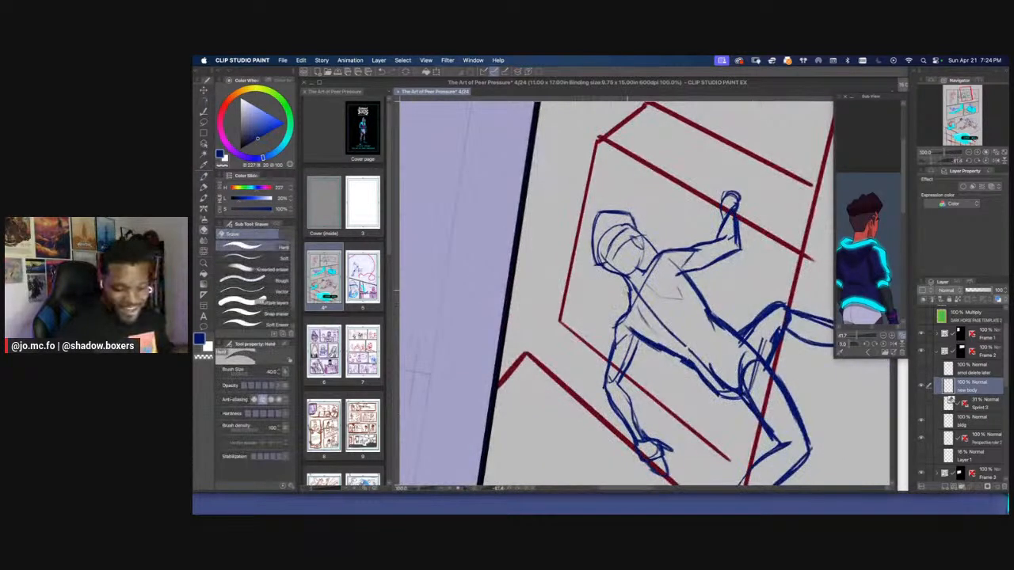
{"action": "left_click_drag", "start_coordinate": [628, 295], "coordinate": [627, 304]}
{"action": "key", "text": "p"}
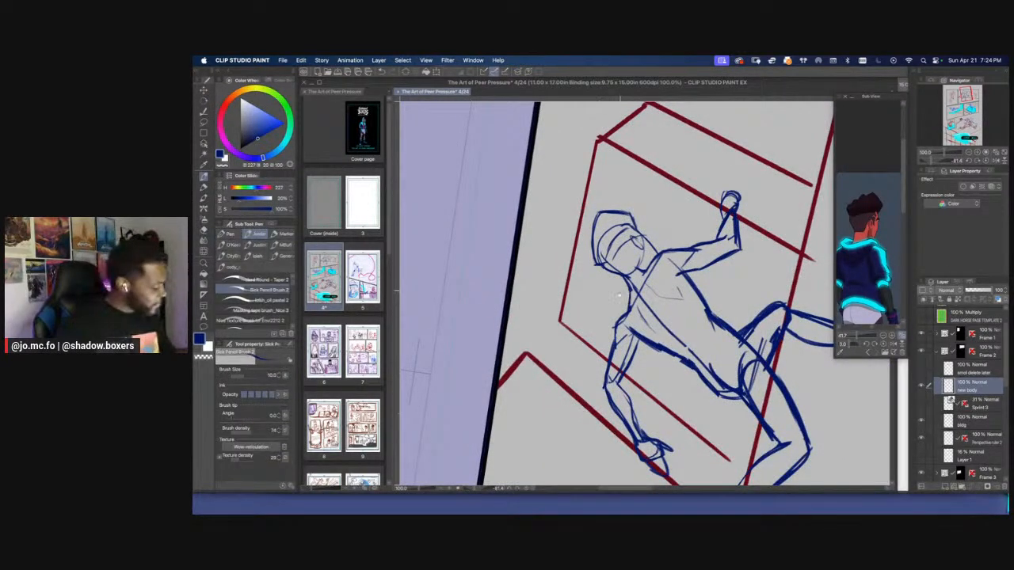
{"action": "scroll", "coordinate": [629, 300], "scroll_direction": "down", "scroll_amount": 1}
{"action": "key", "text": "e"}
{"action": "key", "text": "p"}
{"action": "left_click_drag", "start_coordinate": [632, 295], "coordinate": [620, 322]}
{"action": "key", "text": "]"}
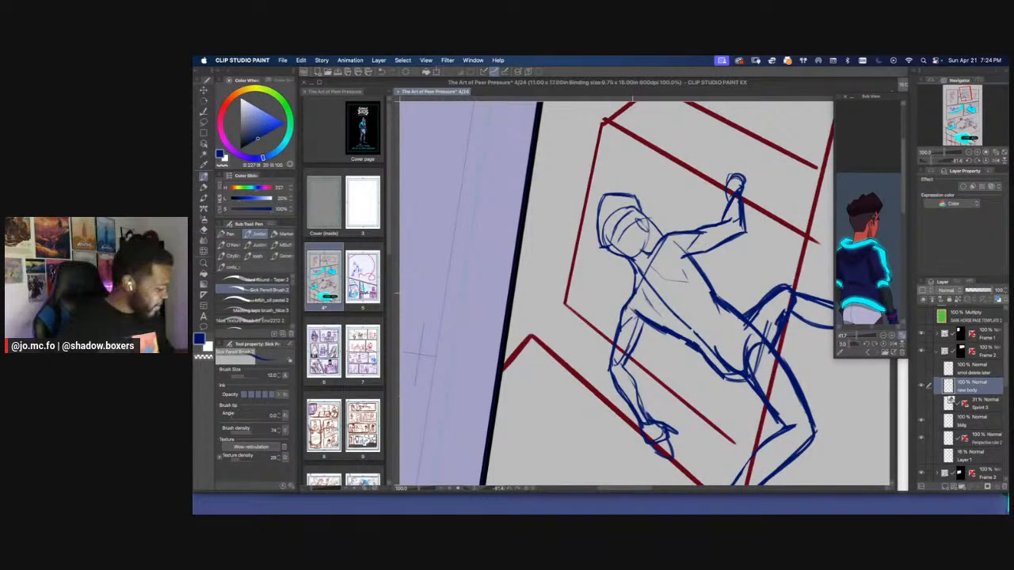
Touch up the neck and head outline from a tilted view, selecting the area around the lower face and clearing the selection
{"action": "key", "text": "e"}
{"action": "key", "text": "r"}
{"action": "left_click_drag", "start_coordinate": [655, 151], "coordinate": [819, 165]}
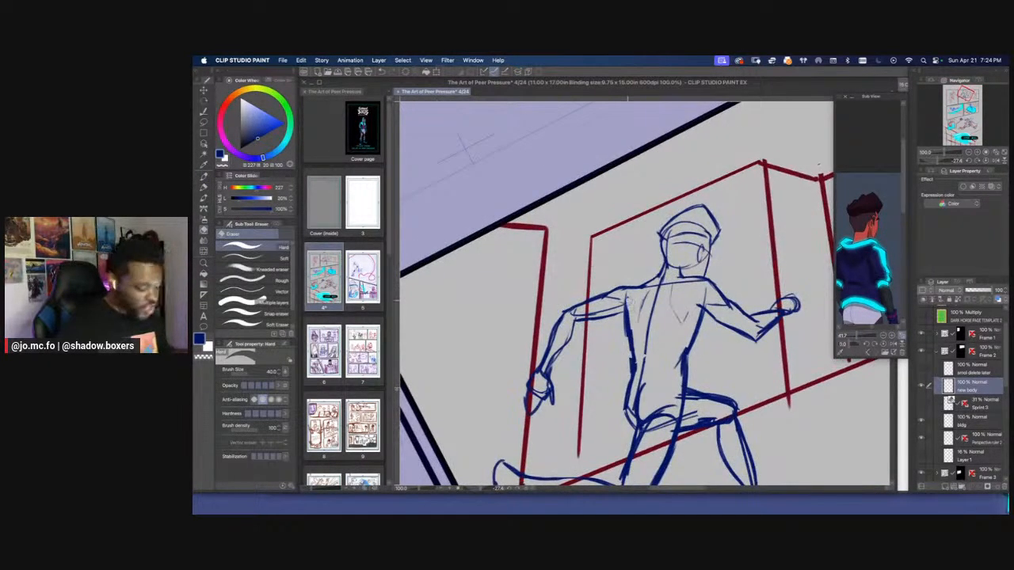
{"action": "mouse_move", "coordinate": [630, 297]}
{"action": "left_mouse_down"}
{"action": "mouse_move", "coordinate": [622, 323]}
{"action": "mouse_move", "coordinate": [608, 318]}
{"action": "left_mouse_up"}
{"action": "key", "text": "p"}
{"action": "key", "text": "super+minus"}
{"action": "key", "text": "super+plus"}
{"action": "left_click_drag", "start_coordinate": [632, 227], "coordinate": [619, 226]}
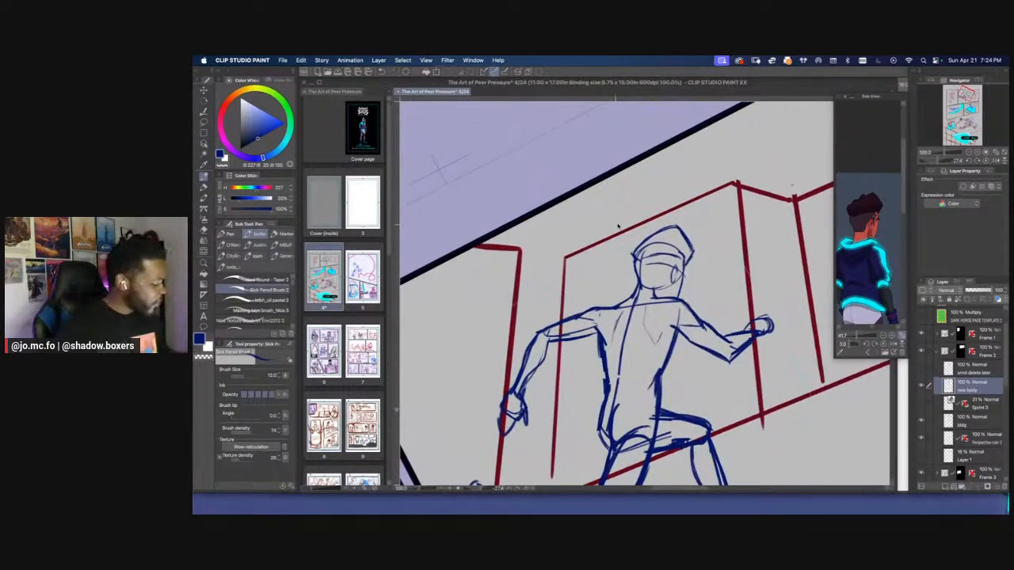
{"action": "key", "text": "super+plus"}
{"action": "key", "text": "m"}
{"action": "mouse_move", "coordinate": [640, 277]}
{"action": "left_mouse_down"}
{"action": "mouse_move", "coordinate": [638, 266]}
{"action": "mouse_move", "coordinate": [705, 223]}
{"action": "mouse_move", "coordinate": [717, 287]}
{"action": "left_mouse_up"}
{"action": "key", "text": "super+d"}
{"action": "key", "text": "p"}
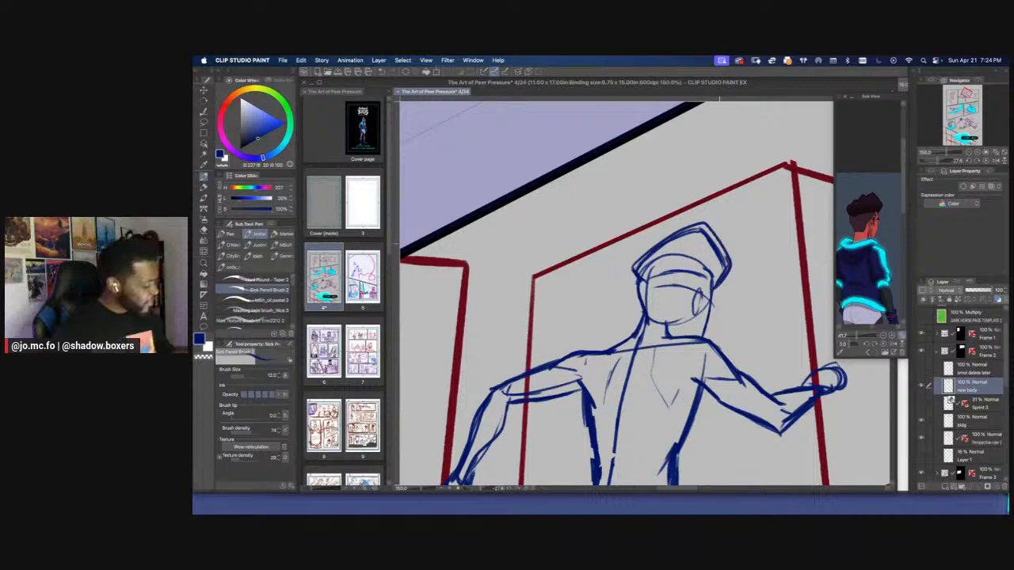
Reset the canvas rotation and examine the running figure at page scale against the neighbouring panels
{"action": "key", "text": "super+minus"}
{"action": "key", "text": "super+minus"}
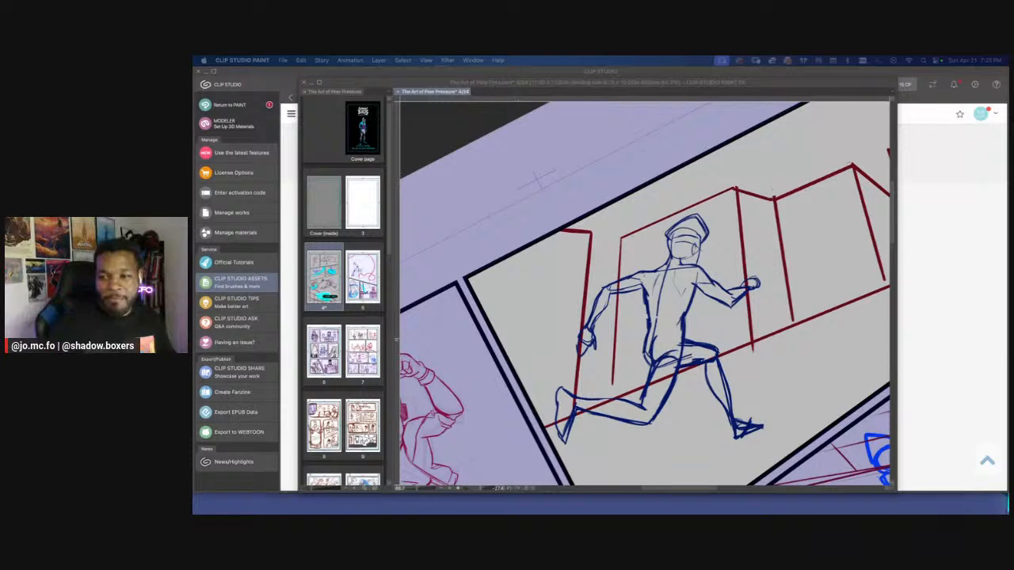
{"action": "left_click", "coordinate": [633, 234]}
{"action": "scroll", "coordinate": [628, 211], "scroll_direction": "down", "scroll_amount": 2}
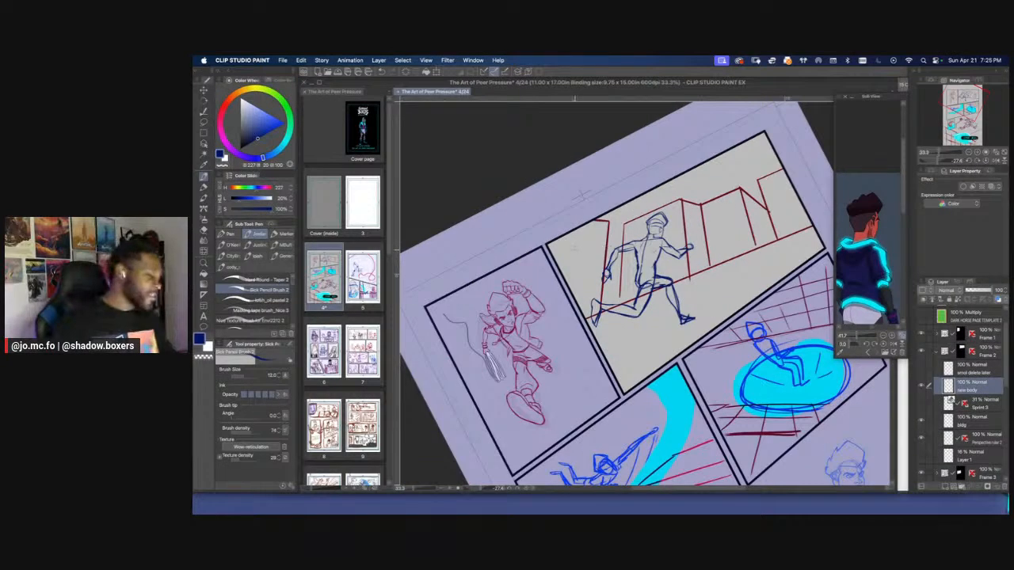
{"action": "key", "text": "r"}
{"action": "double_click", "coordinate": [572, 240]}
{"action": "scroll", "coordinate": [570, 234], "scroll_direction": "up", "scroll_amount": 1}
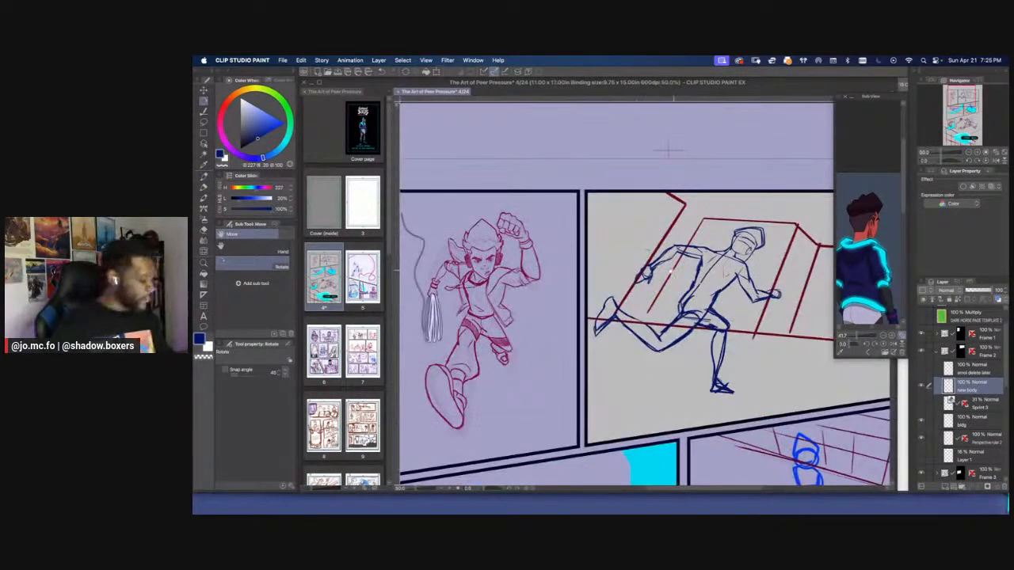
{"action": "left_click_drag", "start_coordinate": [668, 150], "coordinate": [651, 151]}
{"action": "key", "text": "e"}
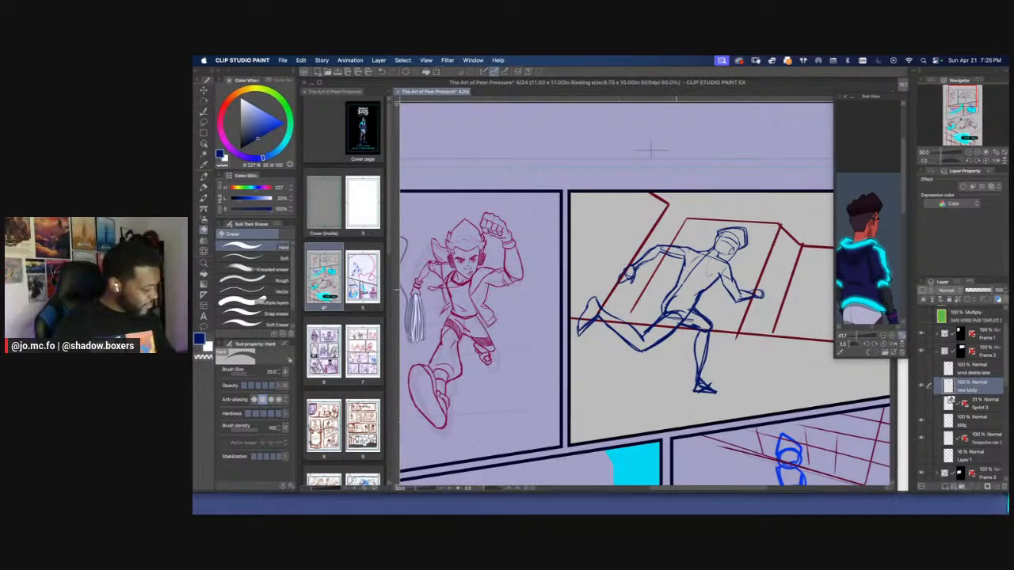
{"action": "key", "text": "p"}
{"action": "scroll", "coordinate": [686, 276], "scroll_direction": "up", "scroll_amount": 1}
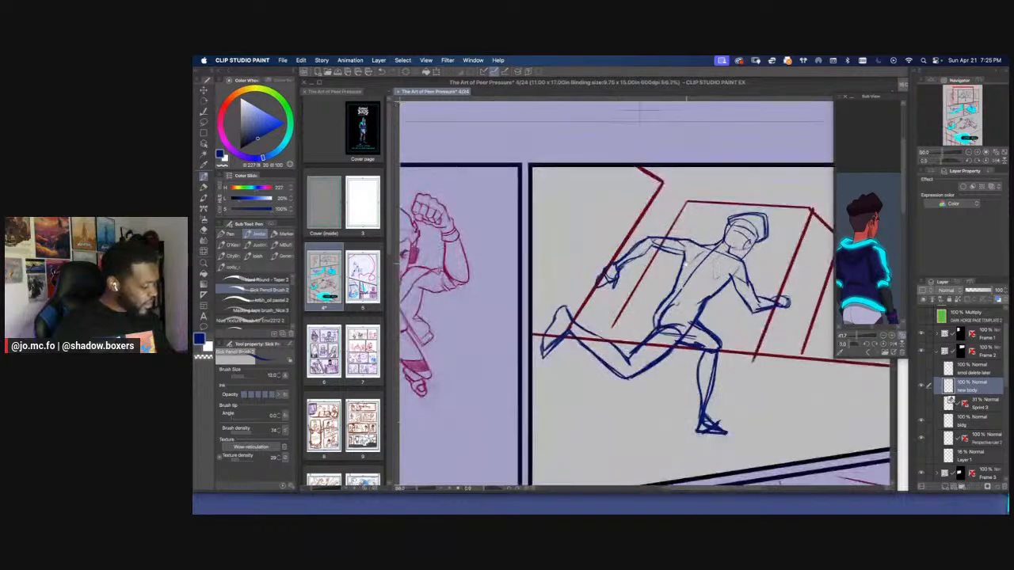
{"action": "left_click_drag", "start_coordinate": [684, 265], "coordinate": [671, 271]}
{"action": "scroll", "coordinate": [670, 251], "scroll_direction": "down", "scroll_amount": 1}
{"action": "key", "text": "super+minus"}
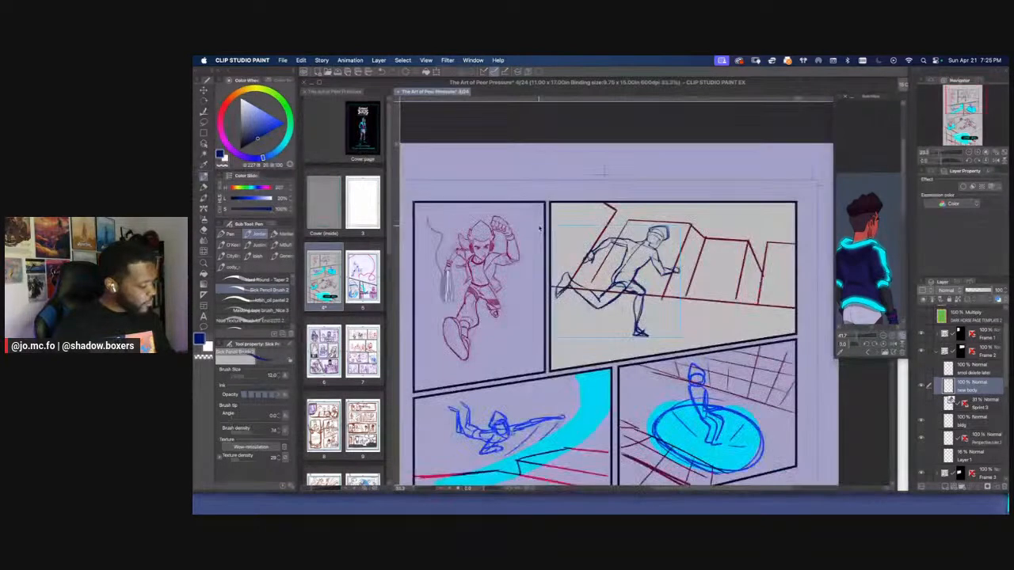
Reinforce the lines of the front foot and ankle with the pencil brush at size 20
{"action": "key", "text": "super+plus"}
{"action": "key", "text": "bracketright"}
{"action": "key", "text": "bracketright"}
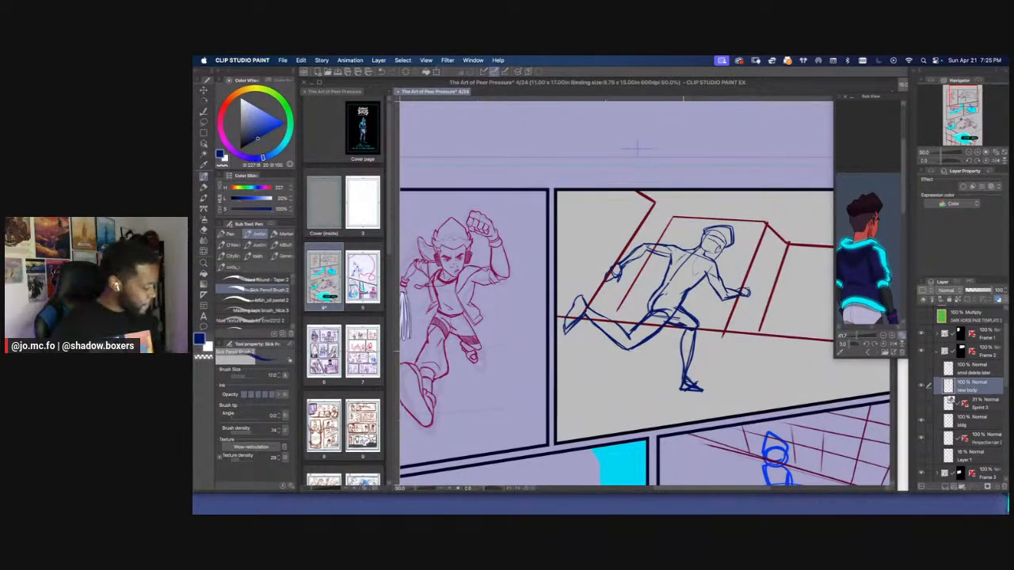
{"action": "key", "text": "bracketleft"}
{"action": "key", "text": "bracketleft"}
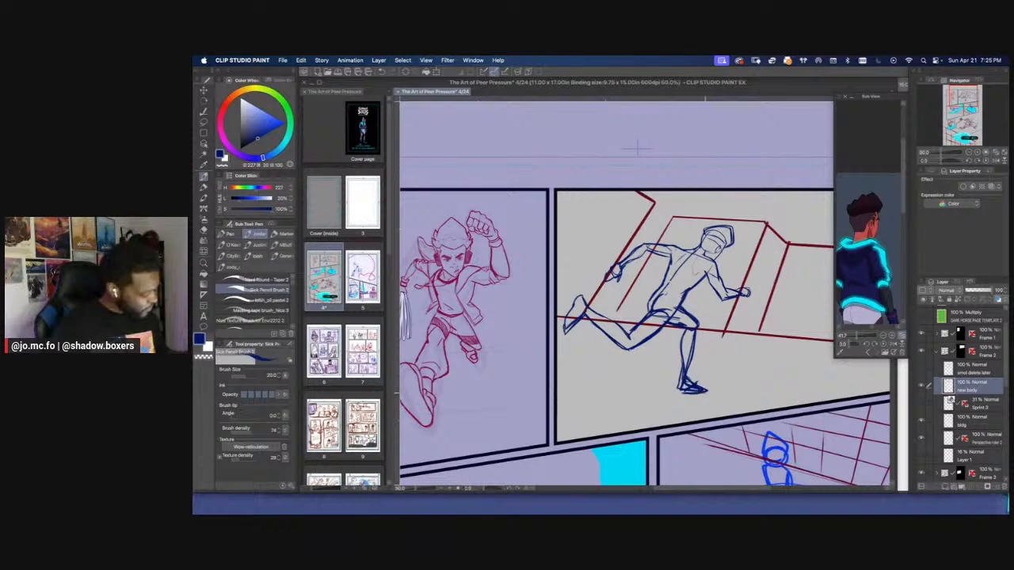
{"action": "key", "text": "super+minus"}
{"action": "key", "text": "super+plus"}
{"action": "left_click_drag", "start_coordinate": [890, 430], "coordinate": [838, 389]}
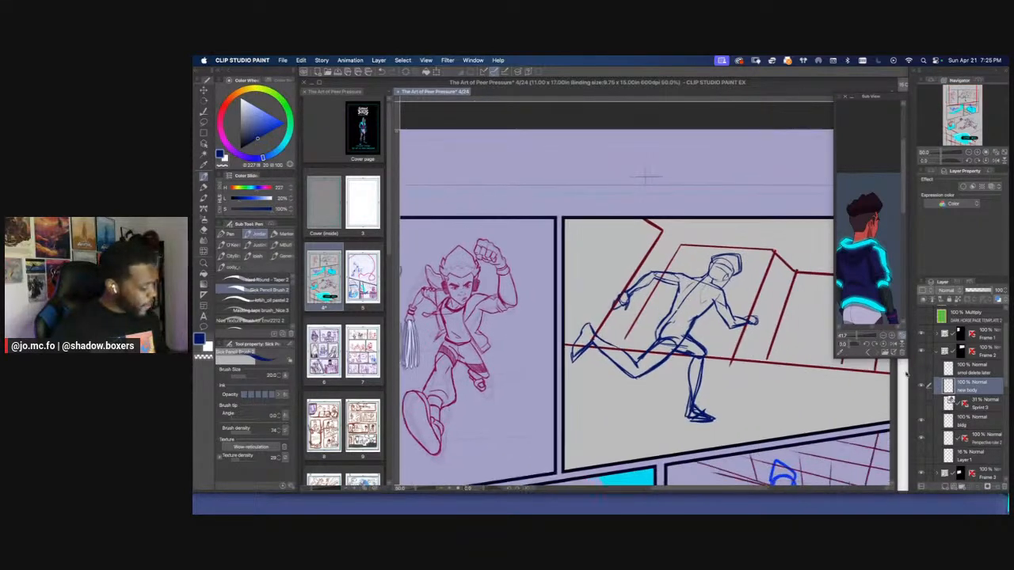
Lower the new body layer's opacity to 31% and add a new layer above it
{"action": "left_click", "coordinate": [921, 386]}
{"action": "left_click", "coordinate": [921, 385]}
{"action": "left_click_drag", "start_coordinate": [982, 290], "coordinate": [972, 289]}
{"action": "left_click", "coordinate": [944, 488]}
{"action": "key", "text": "super+plus"}
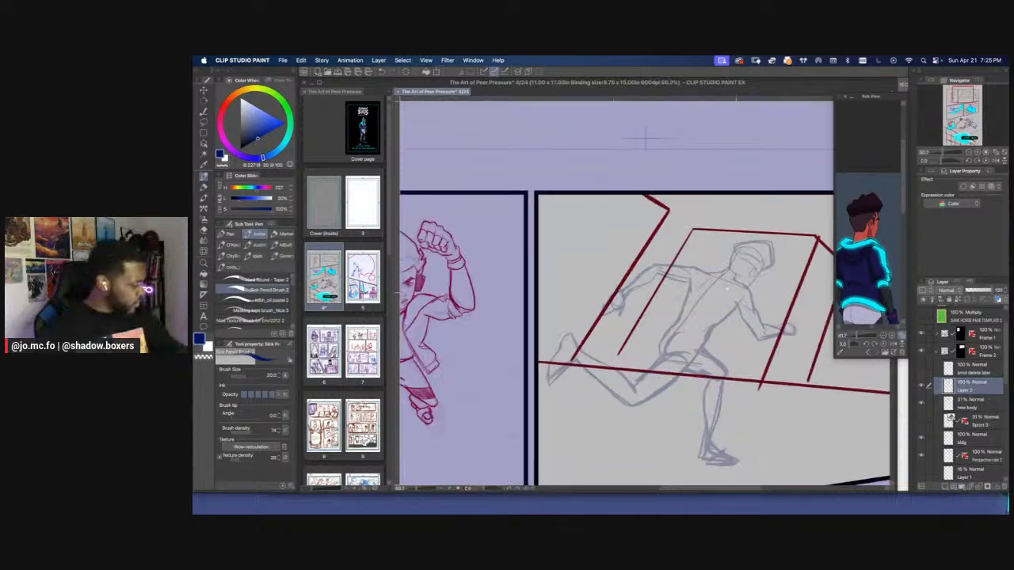
Draw the forward arm's outer sleeve edge and bunched cuff at the elbow in dark crimson with Sick Pencil Brush 2 at size 8
{"action": "left_click_drag", "start_coordinate": [776, 356], "coordinate": [738, 339]}
{"action": "left_click", "coordinate": [221, 119]}
{"action": "key", "text": "super+plus"}
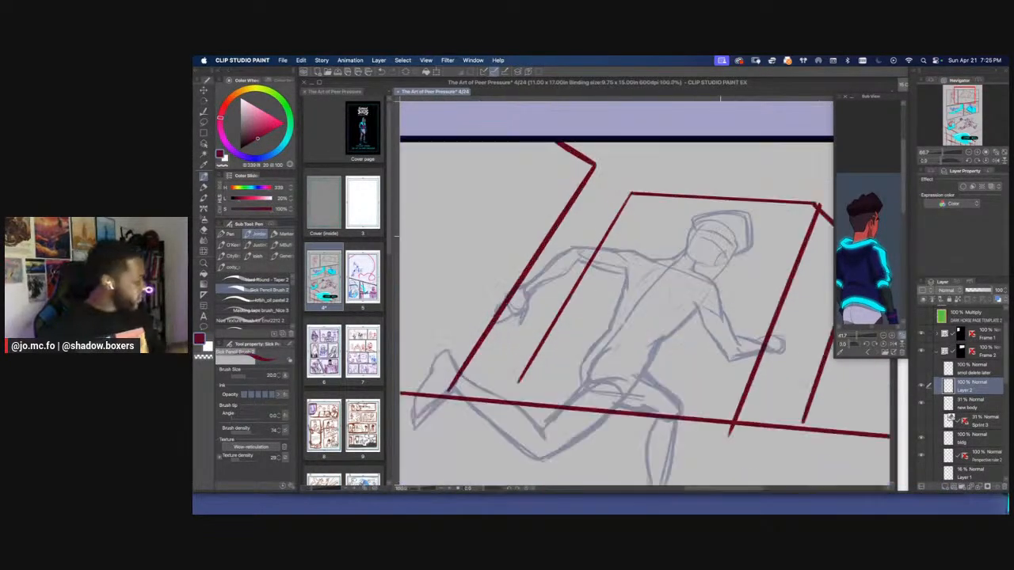
{"action": "left_click_drag", "start_coordinate": [702, 242], "coordinate": [681, 221]}
{"action": "key", "text": "p"}
{"action": "left_click_drag", "start_coordinate": [633, 244], "coordinate": [649, 242]}
{"action": "key", "text": "super+plus"}
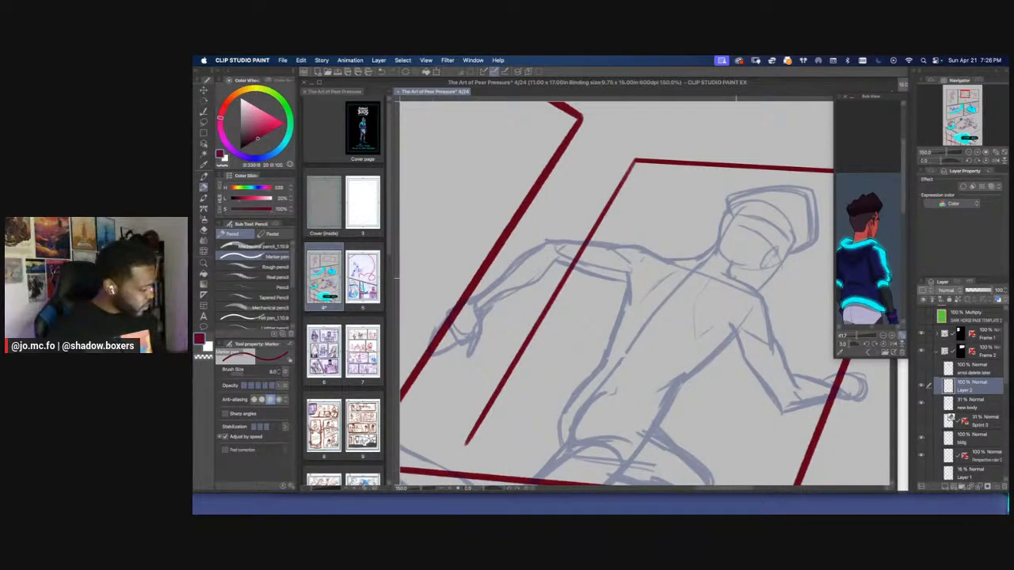
{"action": "key", "text": "p"}
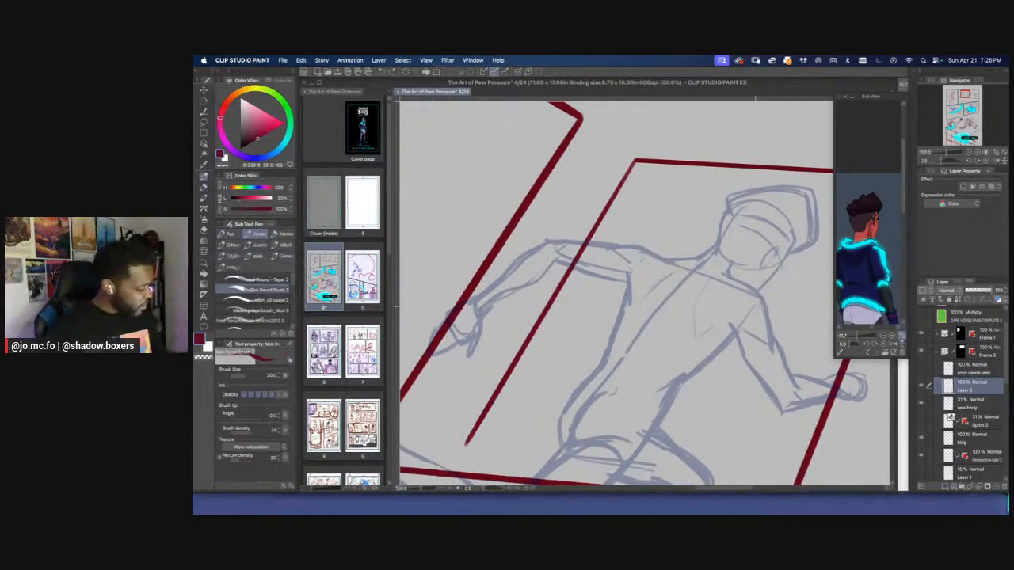
{"action": "key", "text": "bracketleft"}
{"action": "key", "text": "bracketleft"}
{"action": "key", "text": "bracketleft"}
{"action": "key", "text": "bracketleft"}
{"action": "mouse_move", "coordinate": [736, 280]}
{"action": "left_mouse_down"}
{"action": "mouse_move", "coordinate": [764, 299]}
{"action": "mouse_move", "coordinate": [770, 341]}
{"action": "mouse_move", "coordinate": [787, 363]}
{"action": "mouse_move", "coordinate": [778, 384]}
{"action": "mouse_move", "coordinate": [788, 388]}
{"action": "mouse_move", "coordinate": [754, 383]}
{"action": "mouse_move", "coordinate": [790, 397]}
{"action": "mouse_move", "coordinate": [762, 397]}
{"action": "mouse_move", "coordinate": [784, 404]}
{"action": "left_mouse_up"}
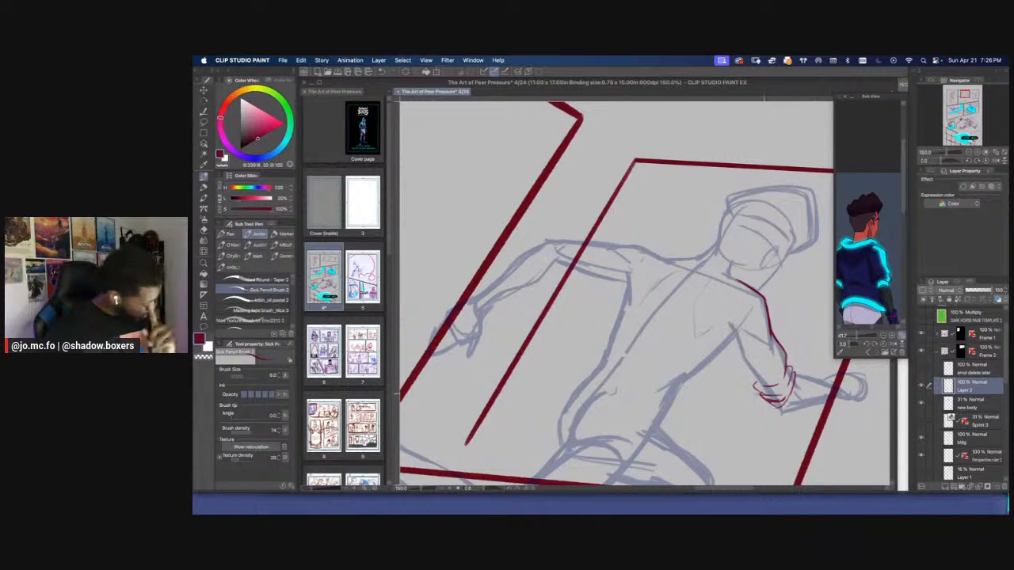
Erase stray marks on the sleeve cuff and draw the underside of the forward upper arm at brush size 10
{"action": "key", "text": "e"}
{"action": "mouse_move", "coordinate": [767, 402]}
{"action": "left_mouse_down"}
{"action": "mouse_move", "coordinate": [777, 403]}
{"action": "mouse_move", "coordinate": [755, 387]}
{"action": "mouse_move", "coordinate": [784, 395]}
{"action": "mouse_move", "coordinate": [769, 398]}
{"action": "left_mouse_up"}
{"action": "key", "text": "p"}
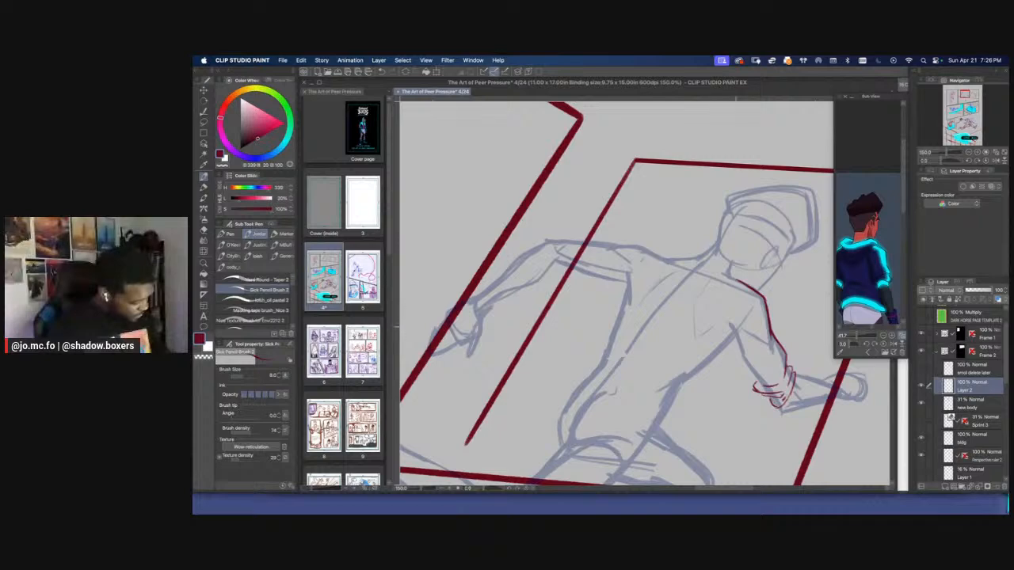
{"action": "key", "text": "]"}
{"action": "mouse_move", "coordinate": [730, 324]}
{"action": "left_mouse_down"}
{"action": "mouse_move", "coordinate": [760, 384]}
{"action": "mouse_move", "coordinate": [730, 325]}
{"action": "left_mouse_up"}
{"action": "key", "text": "super+minus"}
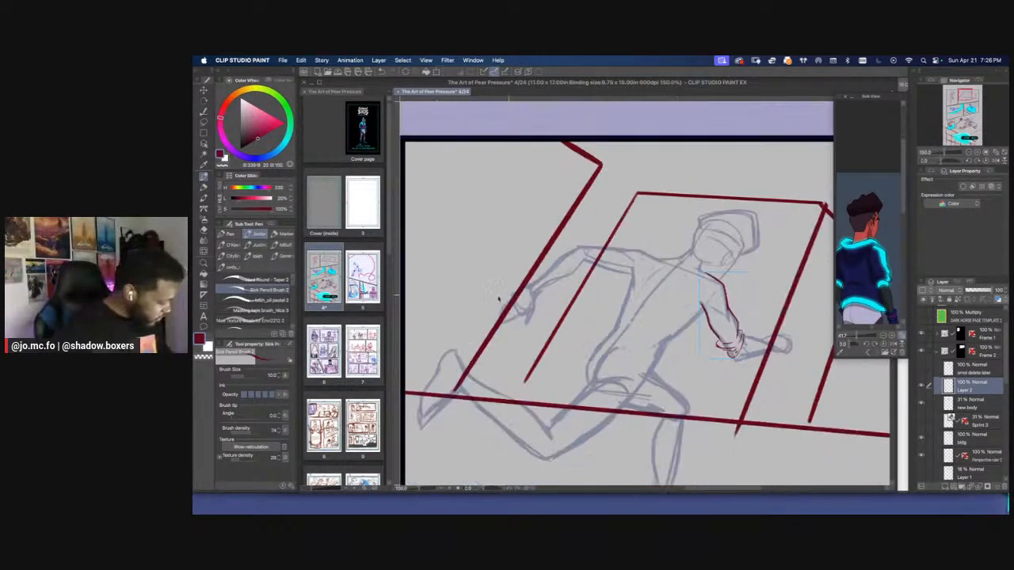
{"action": "key", "text": "super+minus"}
{"action": "key", "text": "super+plus"}
{"action": "key", "text": "super+plus"}
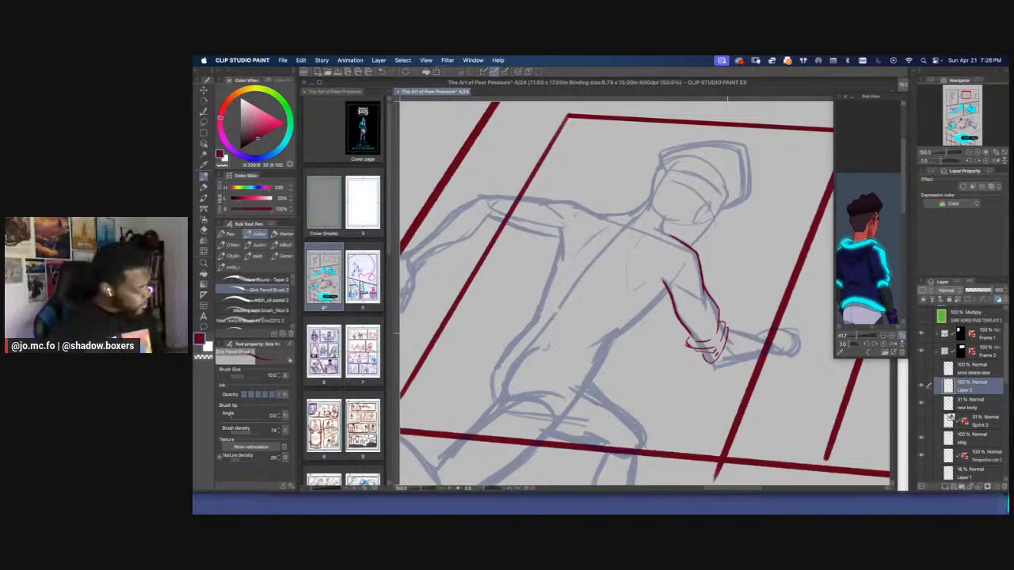
Draw the upper and lower edges of the forward forearm from the cuff toward the wrist
{"action": "mouse_move", "coordinate": [727, 333]}
{"action": "left_mouse_down"}
{"action": "mouse_move", "coordinate": [714, 359]}
{"action": "mouse_move", "coordinate": [634, 290]}
{"action": "mouse_move", "coordinate": [646, 368]}
{"action": "left_mouse_up"}
{"action": "key", "text": "r"}
{"action": "key", "text": "p"}
{"action": "left_click_drag", "start_coordinate": [617, 312], "coordinate": [638, 374]}
Change the drawing color to dark blue and convert the forward arm's crimson lines to that color
{"action": "key", "text": "r"}
{"action": "left_click_drag", "start_coordinate": [534, 258], "coordinate": [631, 326]}
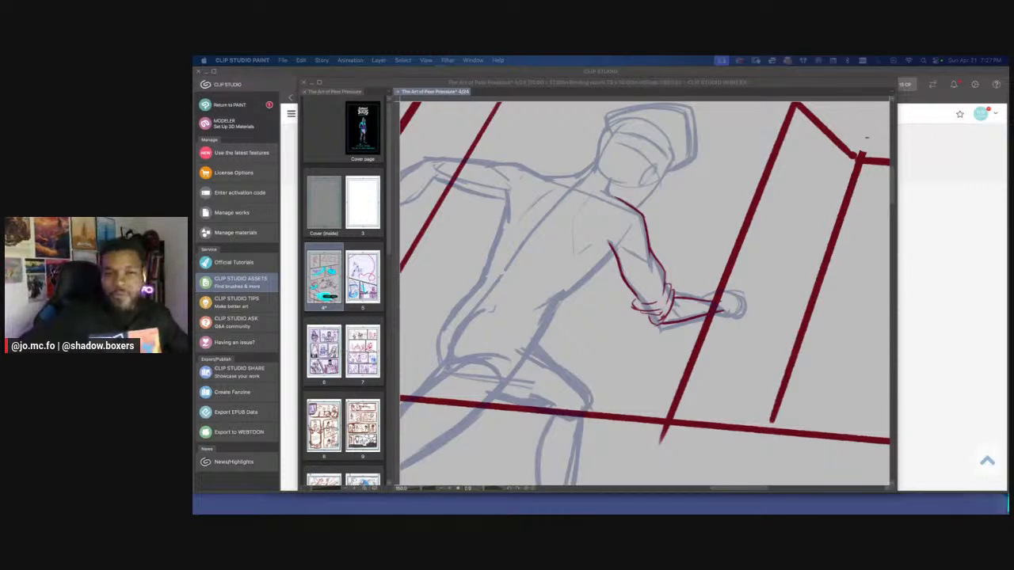
{"action": "left_click", "coordinate": [523, 291]}
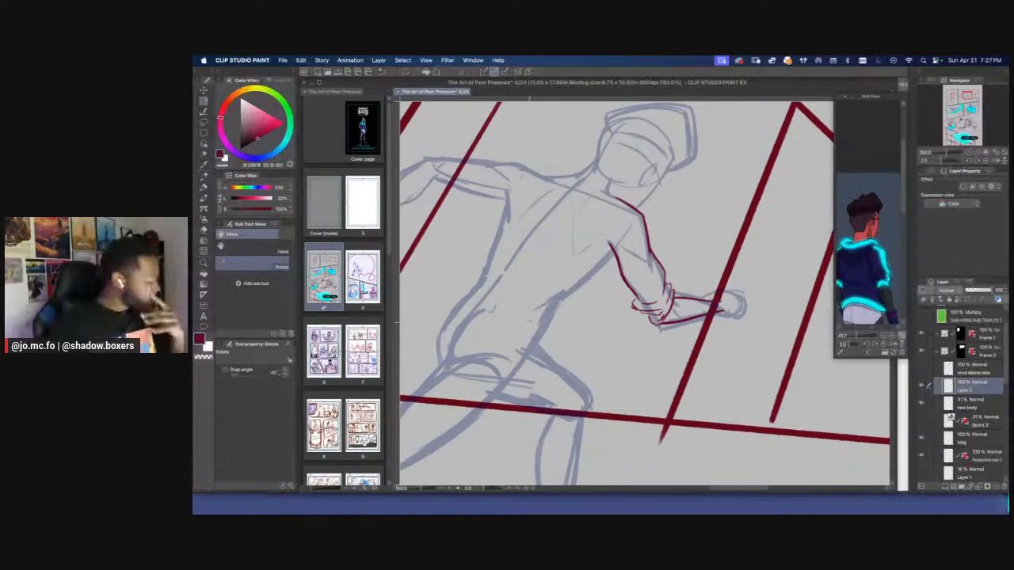
{"action": "mouse_move", "coordinate": [520, 268]}
{"action": "left_mouse_down"}
{"action": "mouse_move", "coordinate": [517, 308]}
{"action": "mouse_move", "coordinate": [630, 331]}
{"action": "left_mouse_up"}
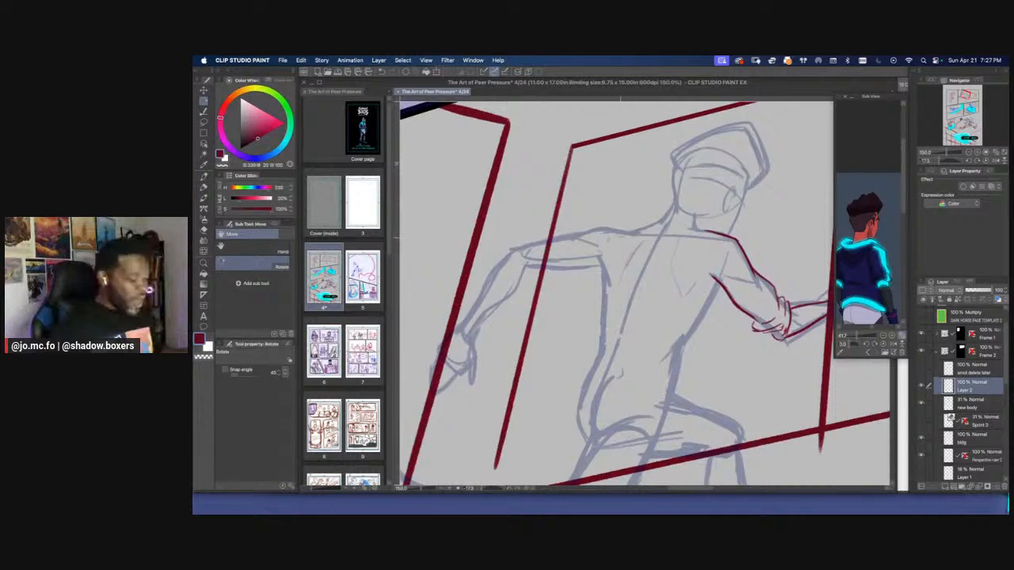
{"action": "left_click", "coordinate": [260, 158]}
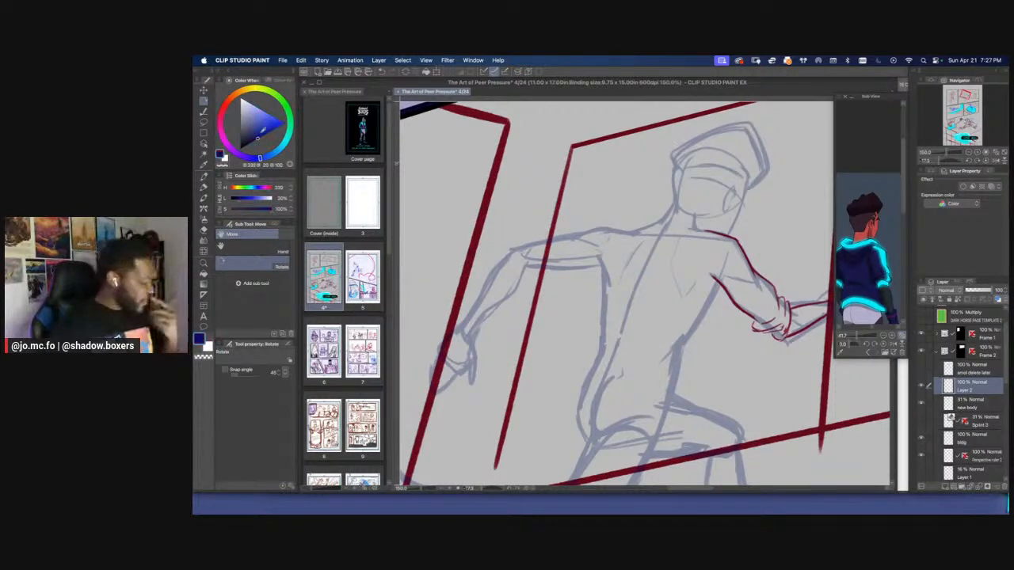
{"action": "left_click", "coordinate": [301, 60]}
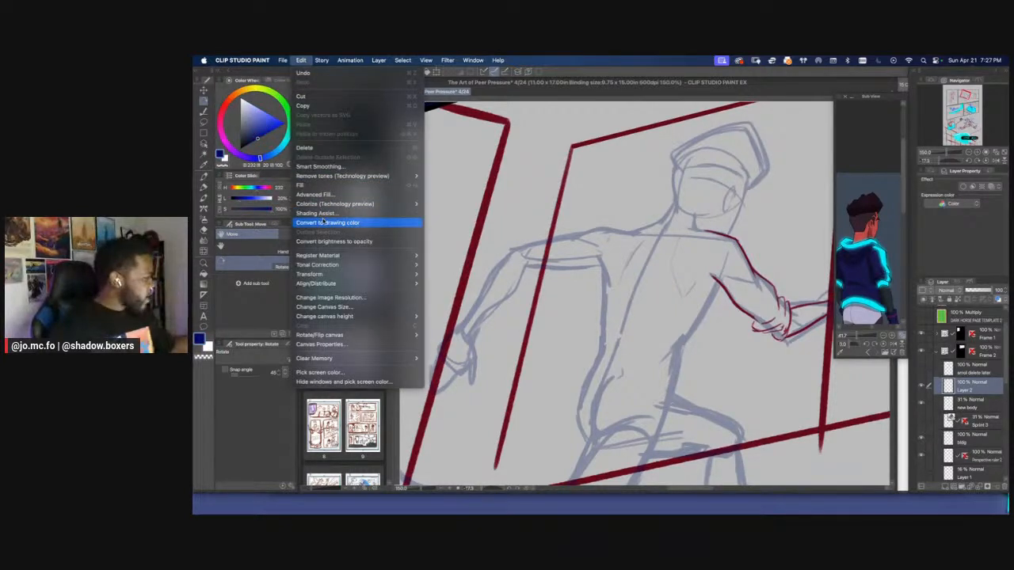
{"action": "left_click", "coordinate": [324, 222]}
{"action": "scroll", "coordinate": [620, 372], "scroll_direction": "down", "scroll_amount": 1}
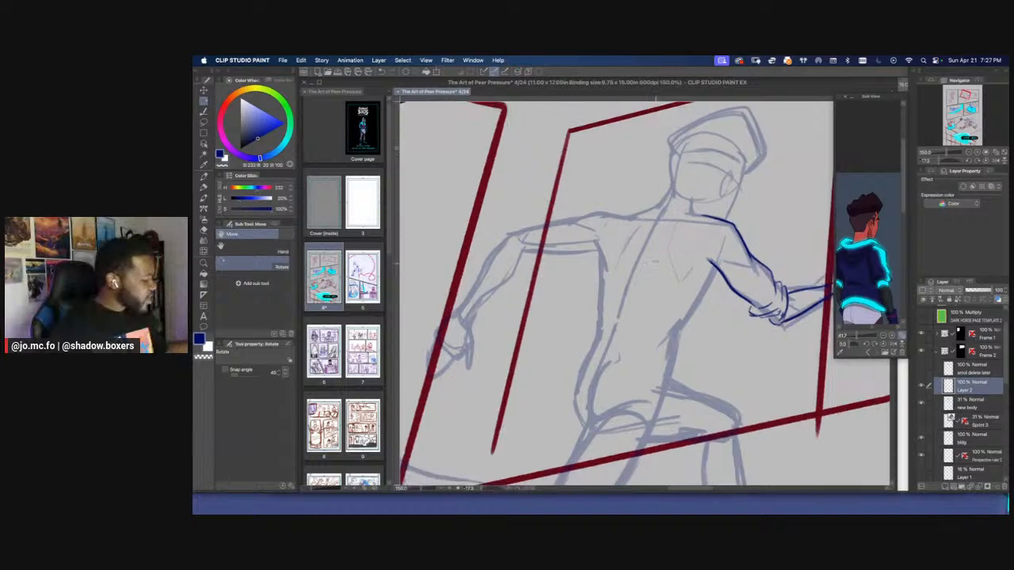
Draw the hoodie's large pointed hood hanging behind the neck and shoulders with Sick Pencil Brush 2 at size 9
{"action": "key", "text": "p"}
{"action": "scroll", "coordinate": [647, 241], "scroll_direction": "up", "scroll_amount": 2}
{"action": "scroll", "coordinate": [647, 241], "scroll_direction": "left", "scroll_amount": 2}
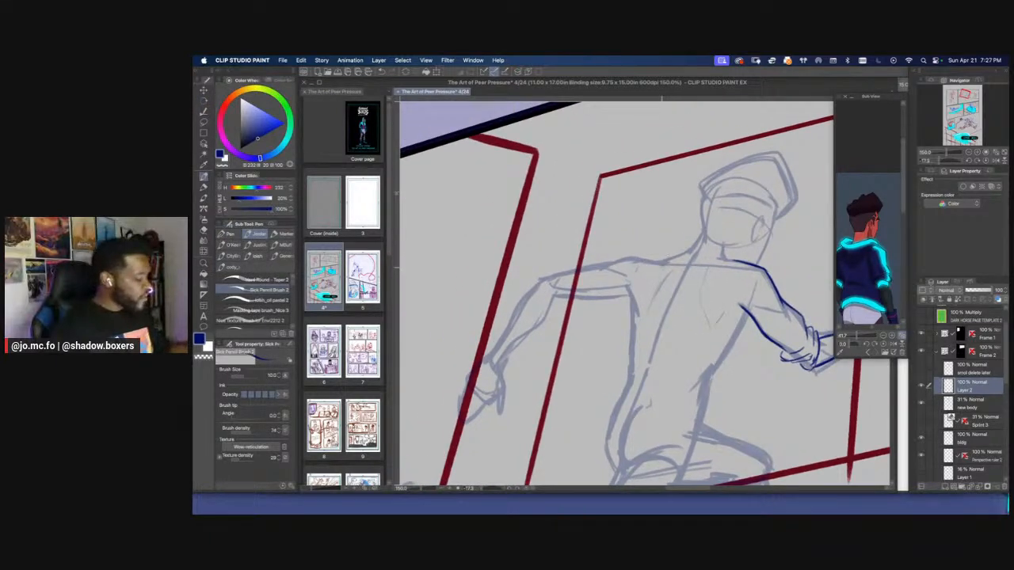
{"action": "key", "text": "r"}
{"action": "mouse_move", "coordinate": [661, 268]}
{"action": "left_mouse_down"}
{"action": "mouse_move", "coordinate": [652, 262]}
{"action": "mouse_move", "coordinate": [671, 284]}
{"action": "left_mouse_up"}
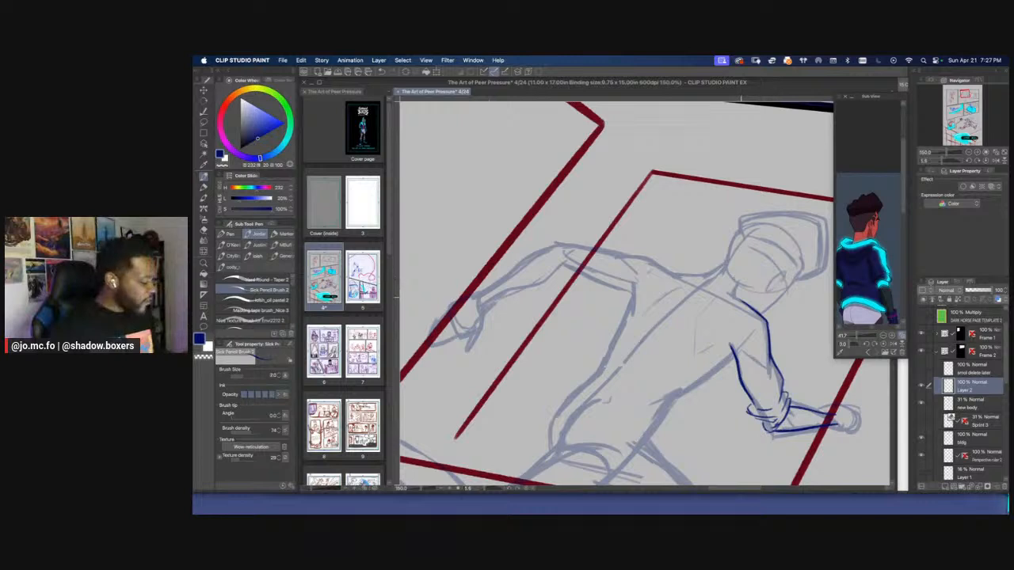
{"action": "mouse_move", "coordinate": [738, 291]}
{"action": "left_mouse_down"}
{"action": "mouse_move", "coordinate": [675, 240]}
{"action": "mouse_move", "coordinate": [650, 235]}
{"action": "mouse_move", "coordinate": [646, 259]}
{"action": "mouse_move", "coordinate": [693, 313]}
{"action": "mouse_move", "coordinate": [646, 236]}
{"action": "mouse_move", "coordinate": [749, 303]}
{"action": "mouse_move", "coordinate": [673, 237]}
{"action": "mouse_move", "coordinate": [644, 265]}
{"action": "mouse_move", "coordinate": [701, 313]}
{"action": "mouse_move", "coordinate": [734, 306]}
{"action": "mouse_move", "coordinate": [695, 241]}
{"action": "mouse_move", "coordinate": [685, 270]}
{"action": "left_mouse_up"}
{"action": "key", "text": "r"}
{"action": "key", "text": "e"}
{"action": "key", "text": "p"}
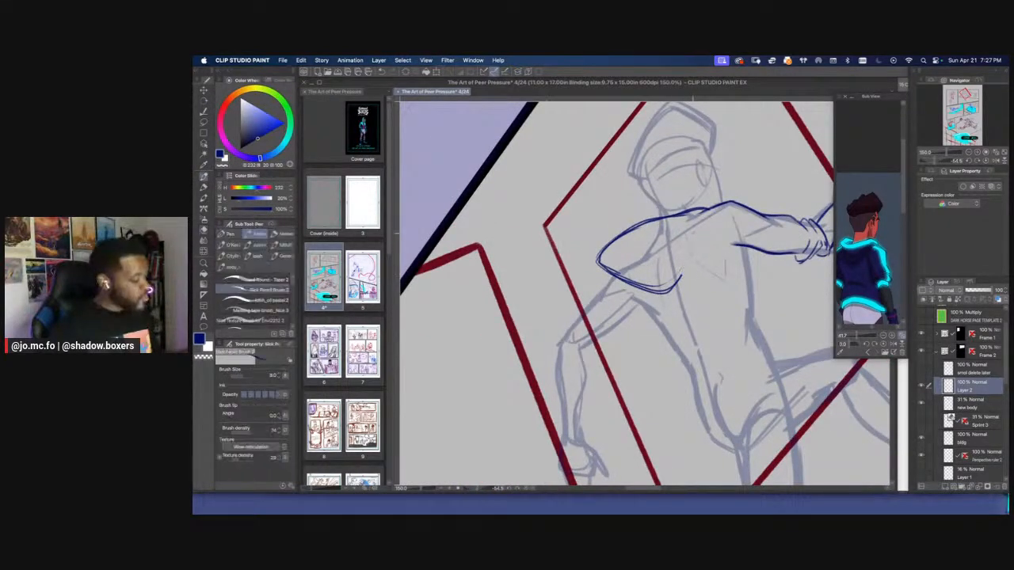
{"action": "mouse_move", "coordinate": [692, 233]}
{"action": "left_mouse_down"}
{"action": "mouse_move", "coordinate": [670, 290]}
{"action": "mouse_move", "coordinate": [665, 234]}
{"action": "left_mouse_up"}
{"action": "key", "text": "space"}
{"action": "key", "text": "p"}
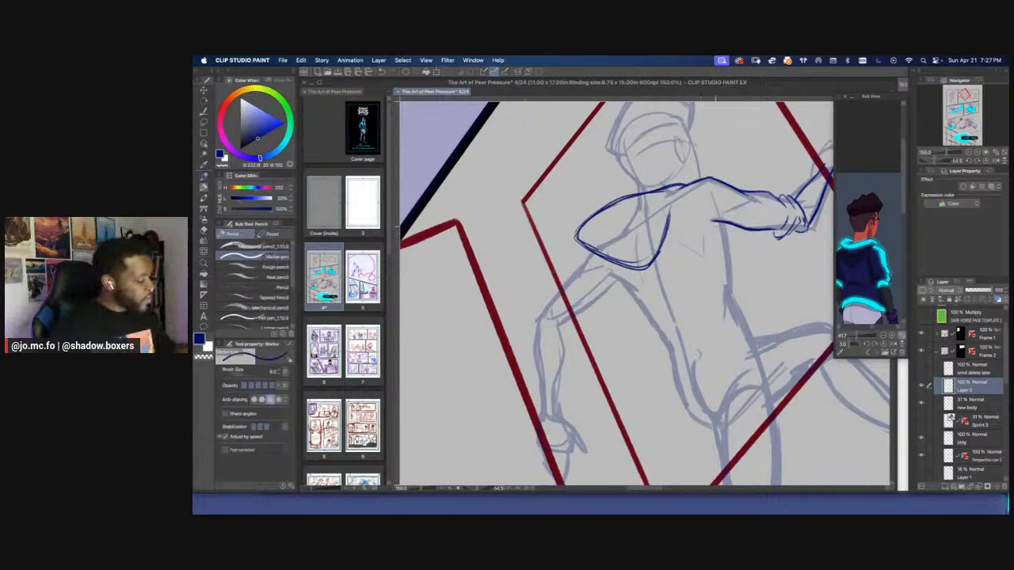
Try long, loose side edges for the hoodie's torso, running down from the hood and from the forward underarm
{"action": "key", "text": "r"}
{"action": "mouse_move", "coordinate": [625, 343]}
{"action": "left_mouse_down"}
{"action": "mouse_move", "coordinate": [605, 313]}
{"action": "mouse_move", "coordinate": [616, 253]}
{"action": "mouse_move", "coordinate": [596, 259]}
{"action": "mouse_move", "coordinate": [604, 250]}
{"action": "left_mouse_up"}
{"action": "key", "text": "space"}
{"action": "key", "text": "p"}
{"action": "key", "text": "space"}
{"action": "key", "text": "r"}
{"action": "key", "text": "p"}
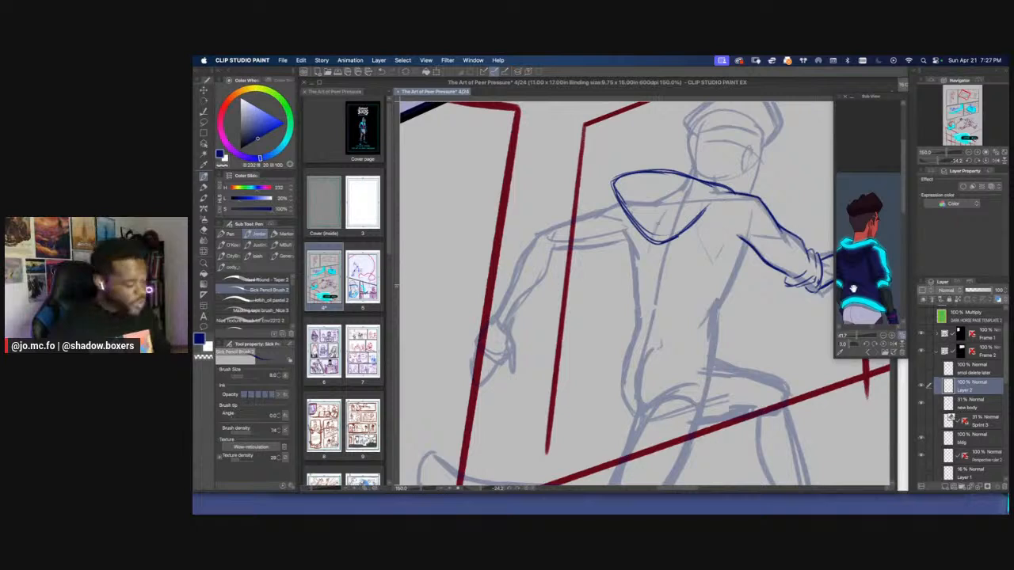
{"action": "key", "text": "p"}
{"action": "left_click_drag", "start_coordinate": [626, 214], "coordinate": [624, 252]}
{"action": "key", "text": "p"}
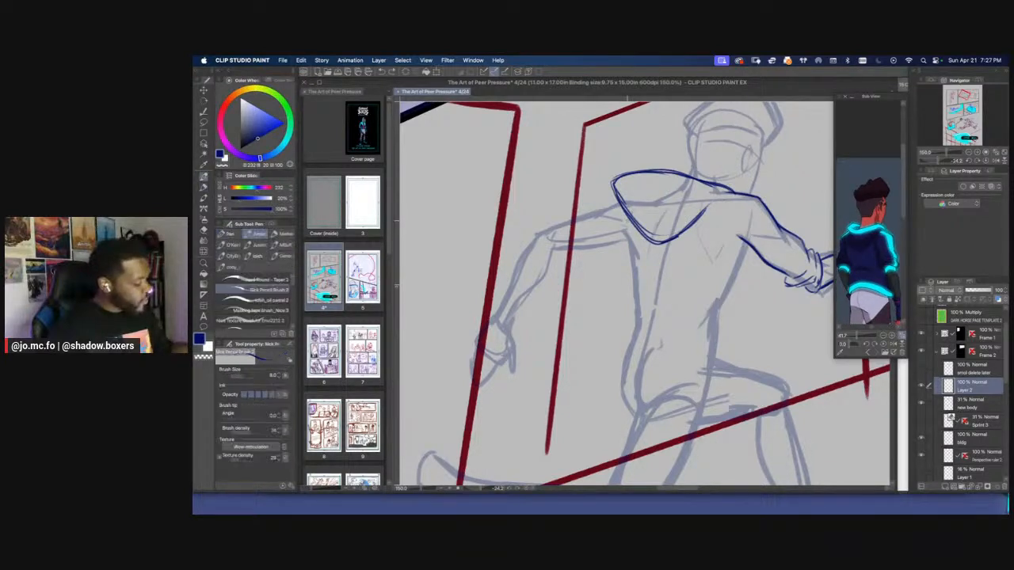
{"action": "mouse_move", "coordinate": [626, 219]}
{"action": "left_mouse_down"}
{"action": "mouse_move", "coordinate": [622, 264]}
{"action": "mouse_move", "coordinate": [662, 239]}
{"action": "mouse_move", "coordinate": [587, 349]}
{"action": "left_mouse_up"}
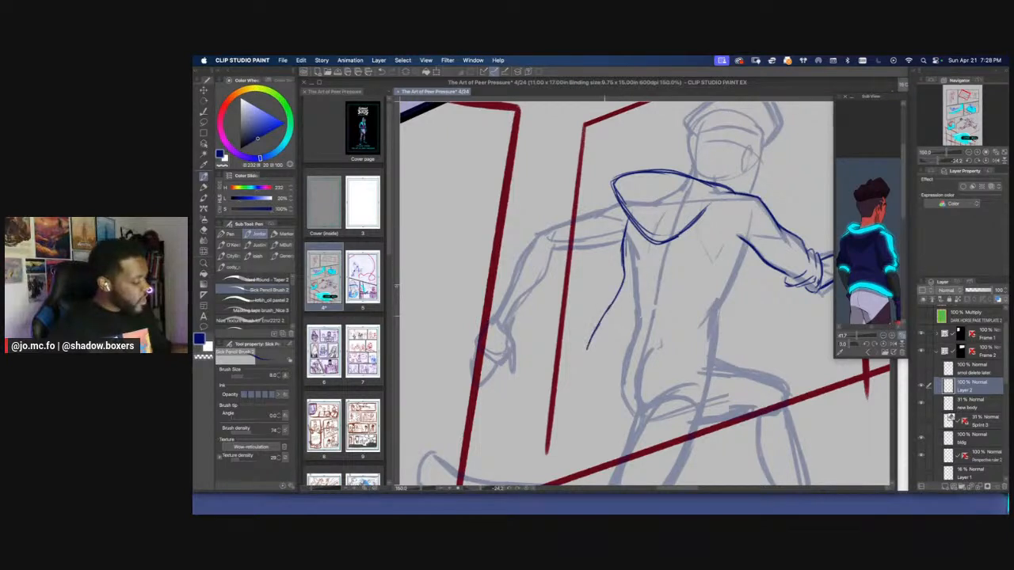
{"action": "left_click_drag", "start_coordinate": [748, 249], "coordinate": [695, 307]}
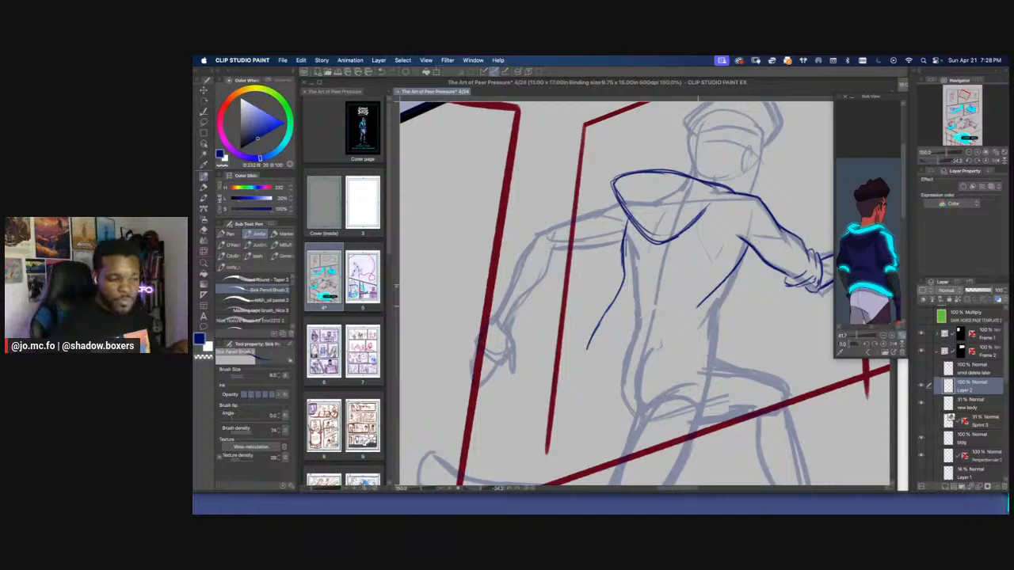
{"action": "left_click_drag", "start_coordinate": [697, 306], "coordinate": [686, 330]}
Undo the lower part of the underarm-side torso edge and redraw it as a longer curve toward the waist
{"action": "left_click_drag", "start_coordinate": [664, 285], "coordinate": [643, 246]}
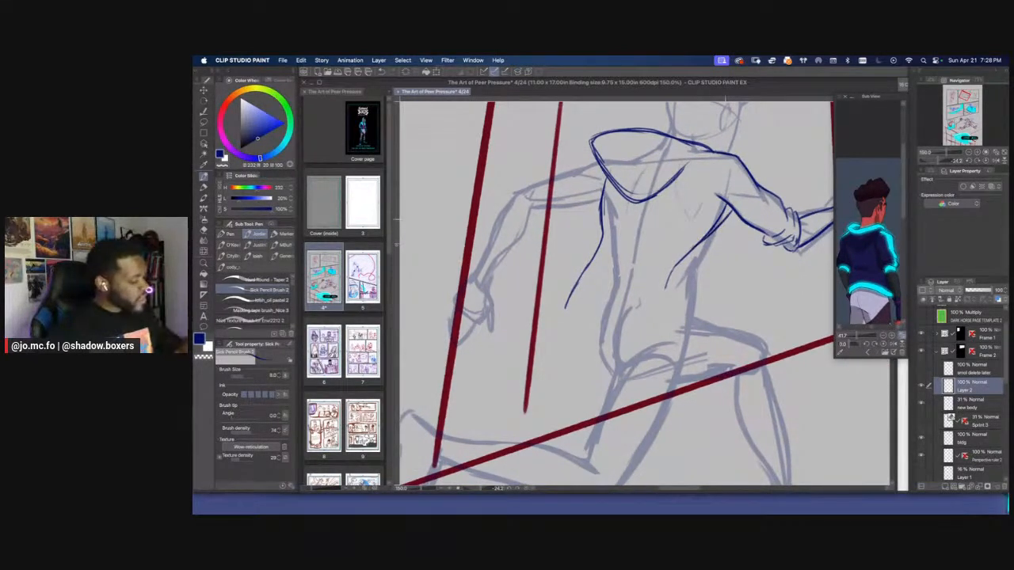
{"action": "mouse_move", "coordinate": [725, 220]}
{"action": "left_mouse_down"}
{"action": "mouse_move", "coordinate": [684, 255]}
{"action": "mouse_move", "coordinate": [658, 308]}
{"action": "mouse_move", "coordinate": [687, 261]}
{"action": "left_mouse_up"}
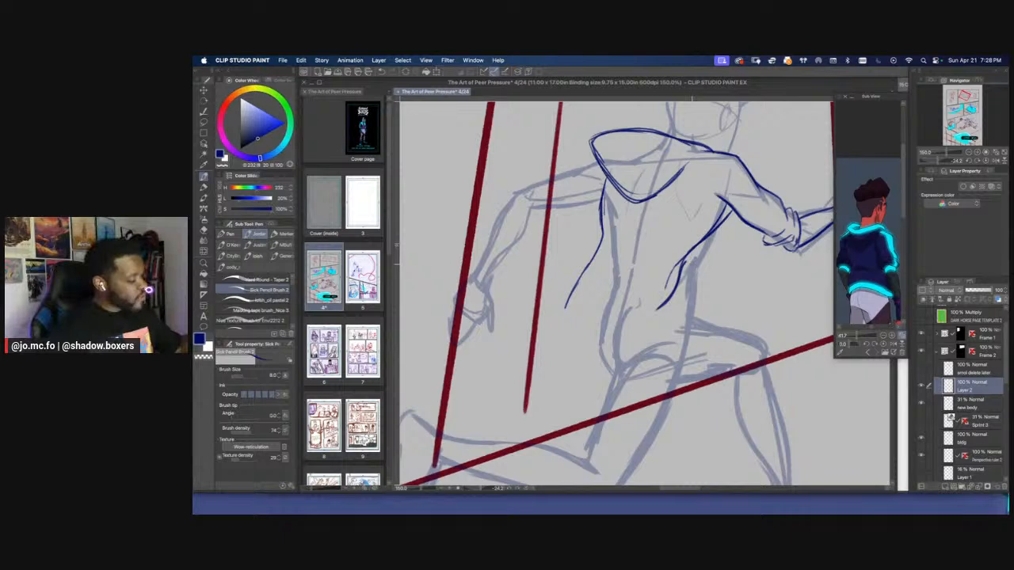
{"action": "key", "text": "ctrl+z"}
{"action": "key", "text": "ctrl+z"}
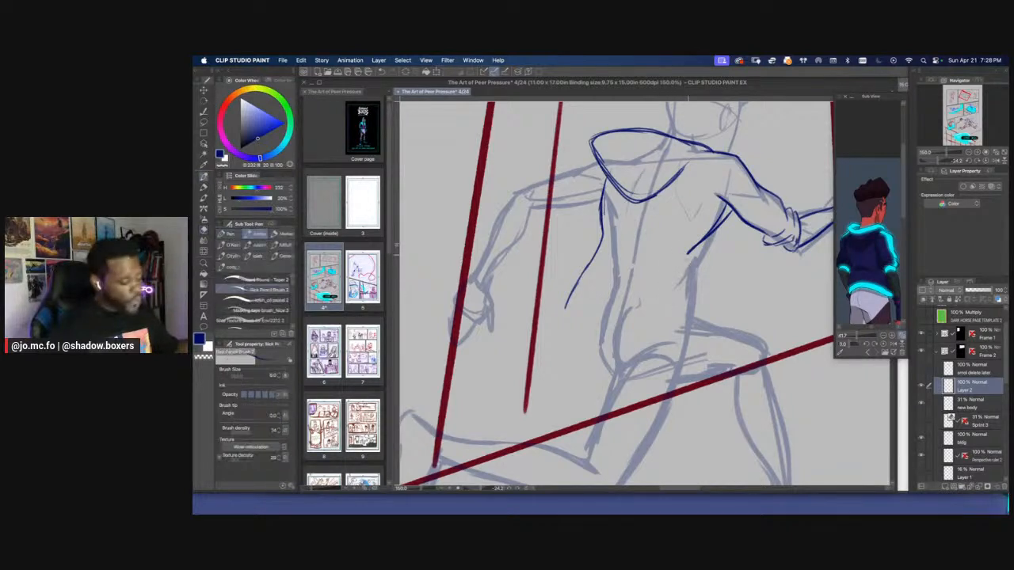
{"action": "left_click_drag", "start_coordinate": [687, 253], "coordinate": [660, 315]}
{"action": "left_click_drag", "start_coordinate": [547, 286], "coordinate": [568, 304]}
{"action": "key", "text": "r"}
{"action": "scroll", "coordinate": [554, 262], "scroll_direction": "down", "scroll_amount": 2}
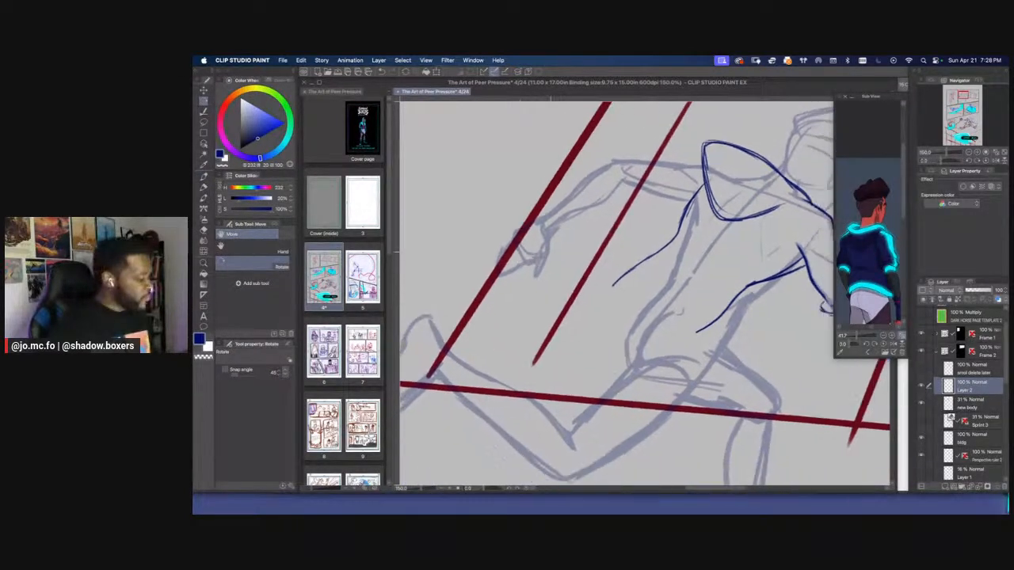
Erase both long side edges of the hoodie's torso with the Hard eraser
{"action": "key", "text": "e"}
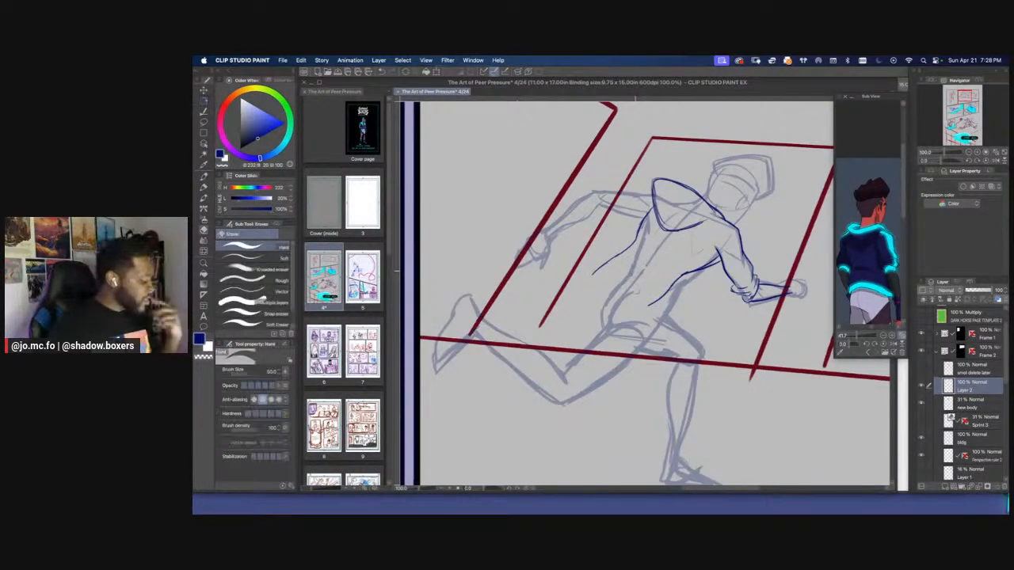
{"action": "left_click_drag", "start_coordinate": [713, 261], "coordinate": [649, 305]}
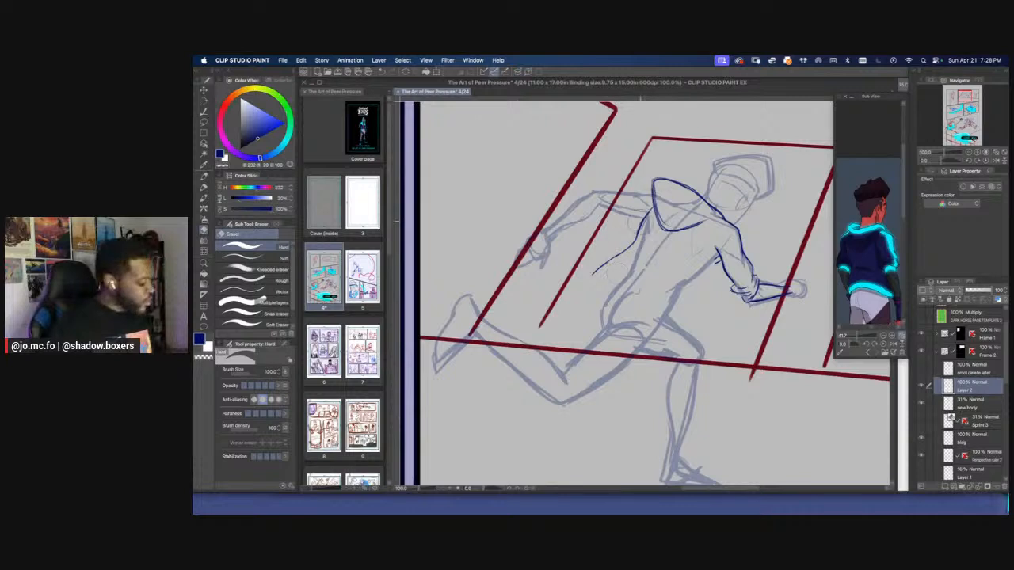
{"action": "left_click_drag", "start_coordinate": [646, 219], "coordinate": [592, 276]}
Draw a shorter hoodie torso with a flared back edge, folded hem and pointed front corner at brush size 12
{"action": "key", "text": "p"}
{"action": "mouse_move", "coordinate": [648, 212]}
{"action": "left_mouse_down"}
{"action": "mouse_move", "coordinate": [632, 234]}
{"action": "mouse_move", "coordinate": [591, 246]}
{"action": "mouse_move", "coordinate": [591, 268]}
{"action": "mouse_move", "coordinate": [599, 256]}
{"action": "mouse_move", "coordinate": [657, 282]}
{"action": "mouse_move", "coordinate": [716, 265]}
{"action": "mouse_move", "coordinate": [664, 279]}
{"action": "mouse_move", "coordinate": [595, 252]}
{"action": "mouse_move", "coordinate": [594, 271]}
{"action": "mouse_move", "coordinate": [607, 272]}
{"action": "left_mouse_up"}
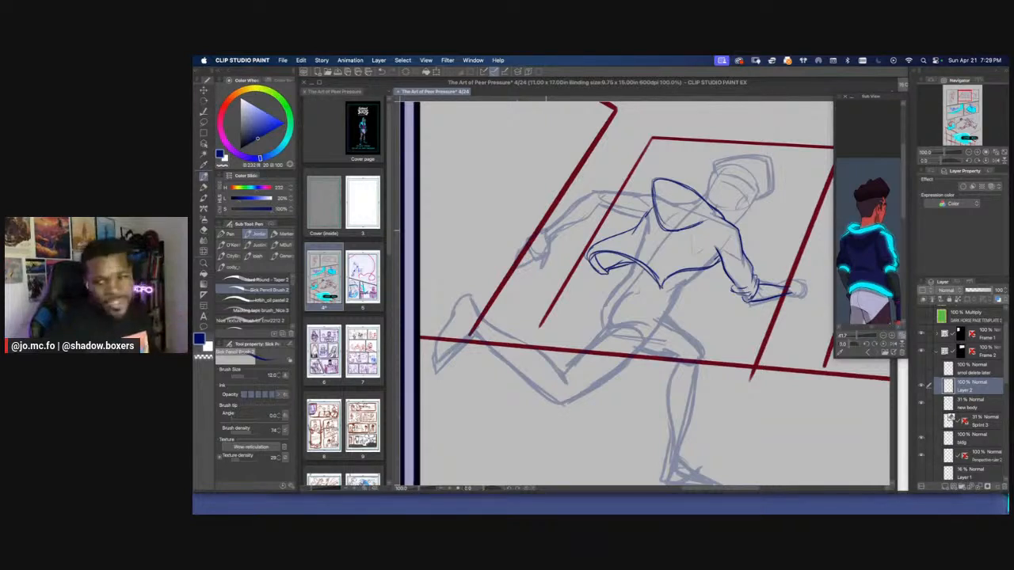
{"action": "left_click_drag", "start_coordinate": [604, 314], "coordinate": [619, 360]}
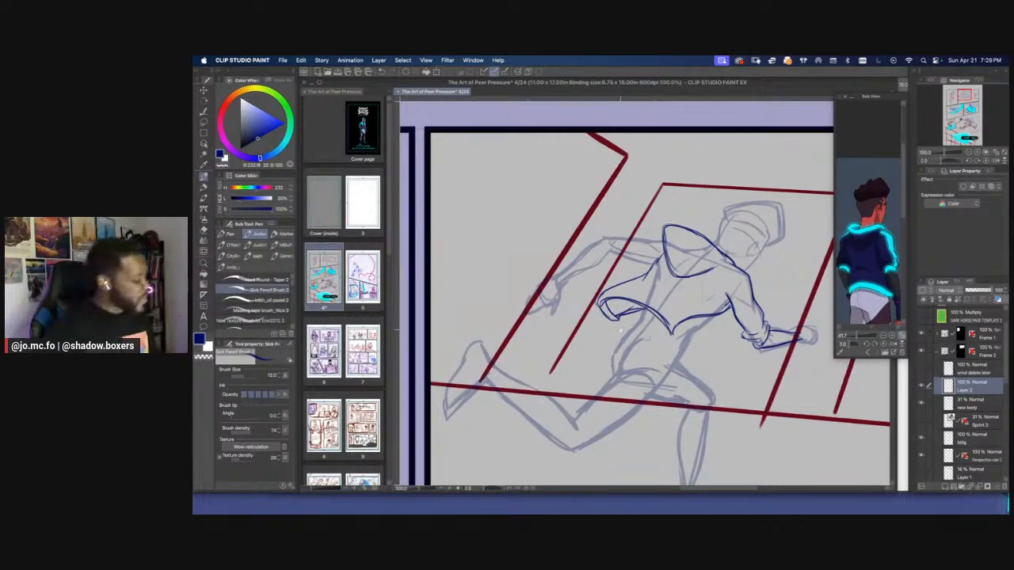
{"action": "scroll", "coordinate": [616, 372], "scroll_direction": "down", "scroll_amount": 2}
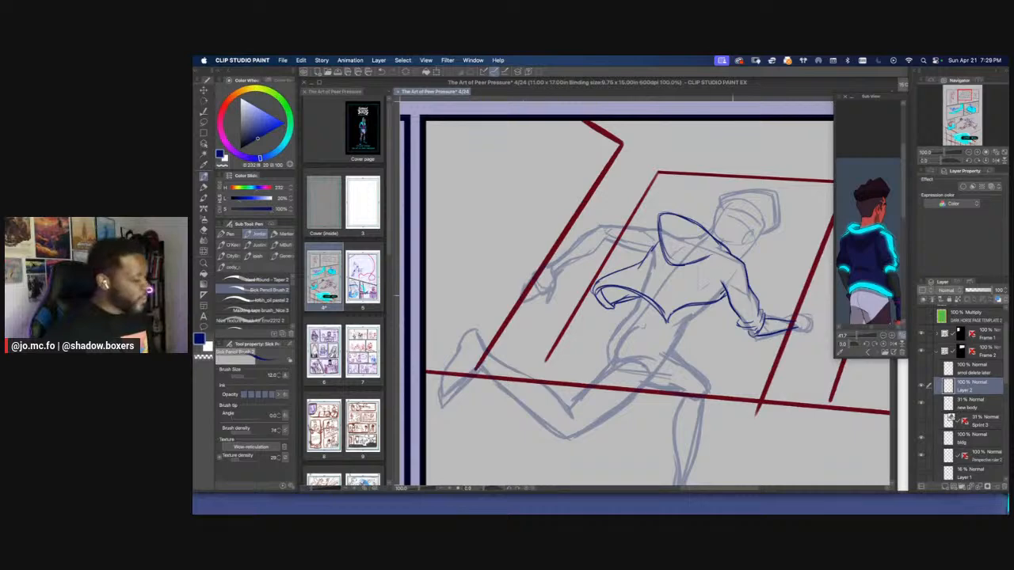
Draw the trailing arm's upper sleeve edge and bunched elbow cuff at brush size 10, erasing stray marks
{"action": "scroll", "coordinate": [582, 219], "scroll_direction": "up", "scroll_amount": 1}
{"action": "key", "text": "r"}
{"action": "left_click_drag", "start_coordinate": [510, 263], "coordinate": [524, 363]}
{"action": "key", "text": "["}
{"action": "mouse_move", "coordinate": [703, 226]}
{"action": "left_mouse_down"}
{"action": "mouse_move", "coordinate": [653, 276]}
{"action": "mouse_move", "coordinate": [658, 287]}
{"action": "mouse_move", "coordinate": [653, 267]}
{"action": "mouse_move", "coordinate": [662, 291]}
{"action": "mouse_move", "coordinate": [663, 271]}
{"action": "mouse_move", "coordinate": [644, 278]}
{"action": "mouse_move", "coordinate": [664, 289]}
{"action": "left_mouse_up"}
{"action": "key", "text": "e"}
{"action": "left_click_drag", "start_coordinate": [675, 246], "coordinate": [668, 254]}
{"action": "key", "text": "p"}
{"action": "left_click_drag", "start_coordinate": [663, 293], "coordinate": [674, 288]}
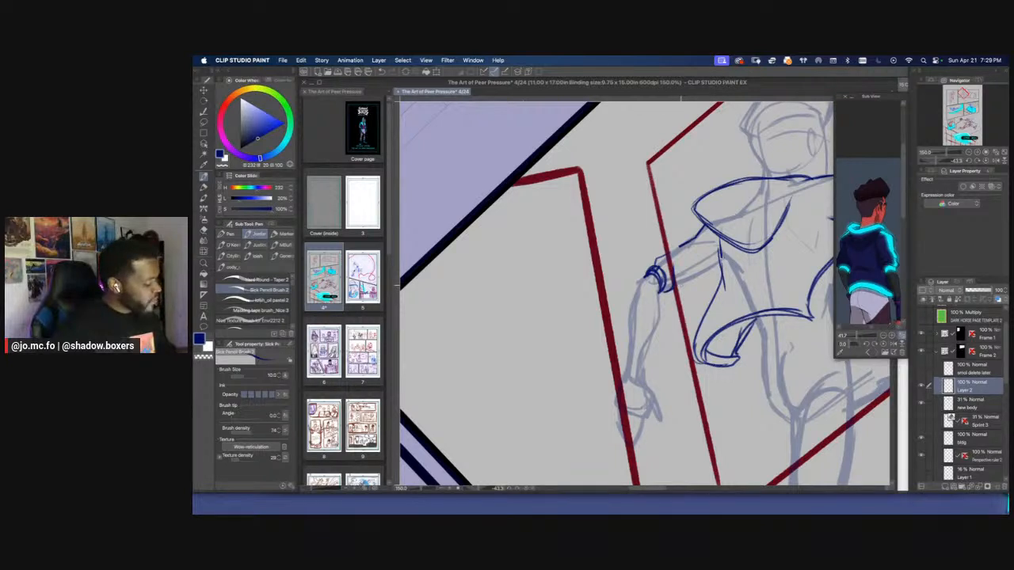
Draw the underside of the trailing arm's sleeve from the cuff back to the hoodie's torso
{"action": "mouse_move", "coordinate": [719, 265]}
{"action": "left_mouse_down"}
{"action": "mouse_move", "coordinate": [681, 284]}
{"action": "mouse_move", "coordinate": [665, 251]}
{"action": "mouse_move", "coordinate": [673, 249]}
{"action": "mouse_move", "coordinate": [648, 267]}
{"action": "mouse_move", "coordinate": [681, 252]}
{"action": "left_mouse_up"}
{"action": "key", "text": "e"}
{"action": "key", "text": "p"}
{"action": "scroll", "coordinate": [707, 212], "scroll_direction": "down", "scroll_amount": 2}
{"action": "left_click_drag", "start_coordinate": [706, 211], "coordinate": [678, 238]}
Draw the undershirt's front edge extending below the hoodie's hem at brush size 10
{"action": "key", "text": "r"}
{"action": "mouse_move", "coordinate": [590, 270]}
{"action": "left_mouse_down"}
{"action": "mouse_move", "coordinate": [614, 256]}
{"action": "mouse_move", "coordinate": [599, 277]}
{"action": "left_mouse_up"}
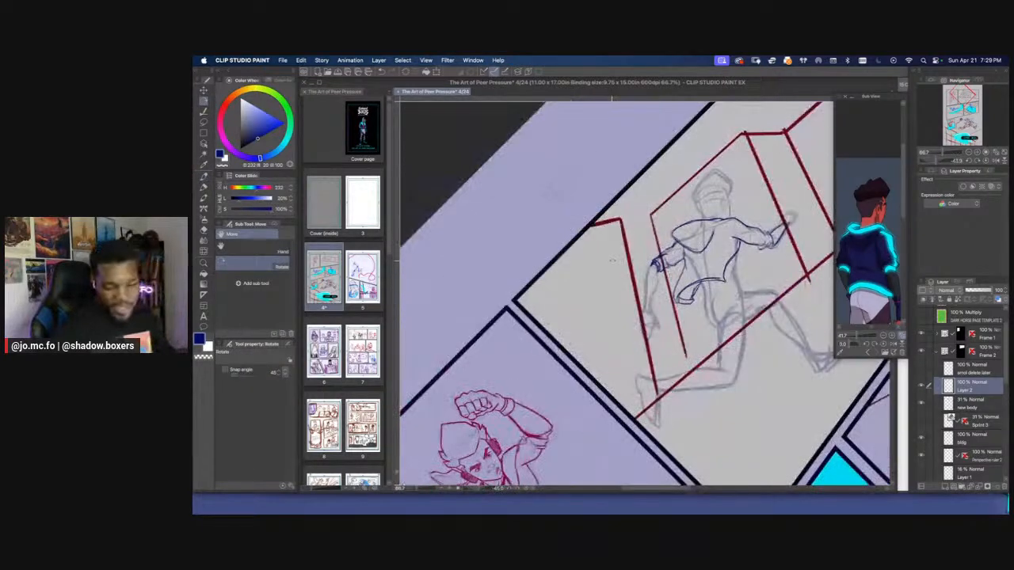
{"action": "scroll", "coordinate": [688, 285], "scroll_direction": "up", "scroll_amount": 1}
{"action": "left_click_drag", "start_coordinate": [689, 301], "coordinate": [658, 278]}
{"action": "key", "text": "p"}
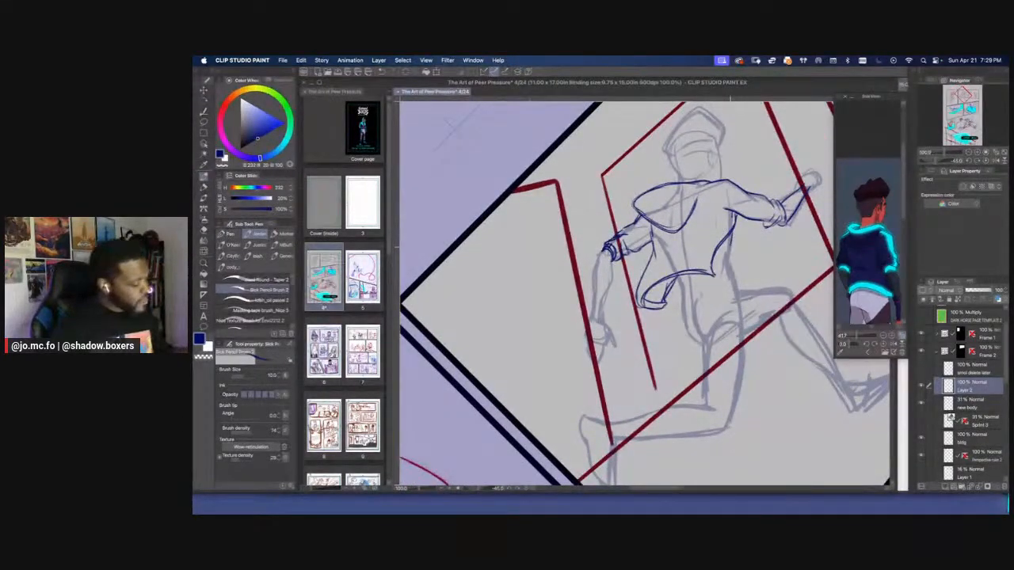
{"action": "left_click_drag", "start_coordinate": [727, 238], "coordinate": [736, 287]}
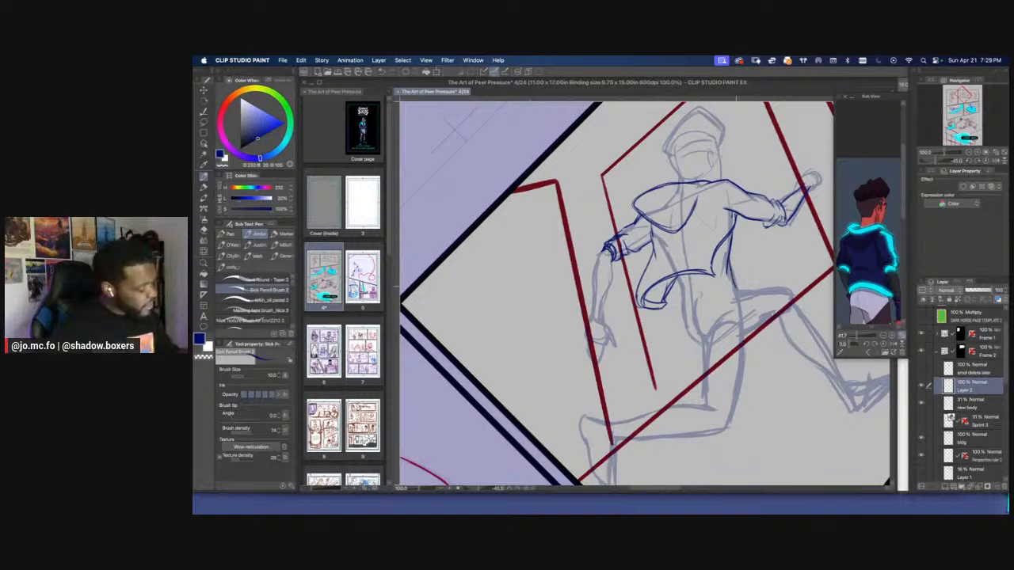
Draw the undershirt's bottom hem and back edge showing beneath the hoodie's folded hem
{"action": "key", "text": "r"}
{"action": "left_click_drag", "start_coordinate": [612, 326], "coordinate": [621, 219]}
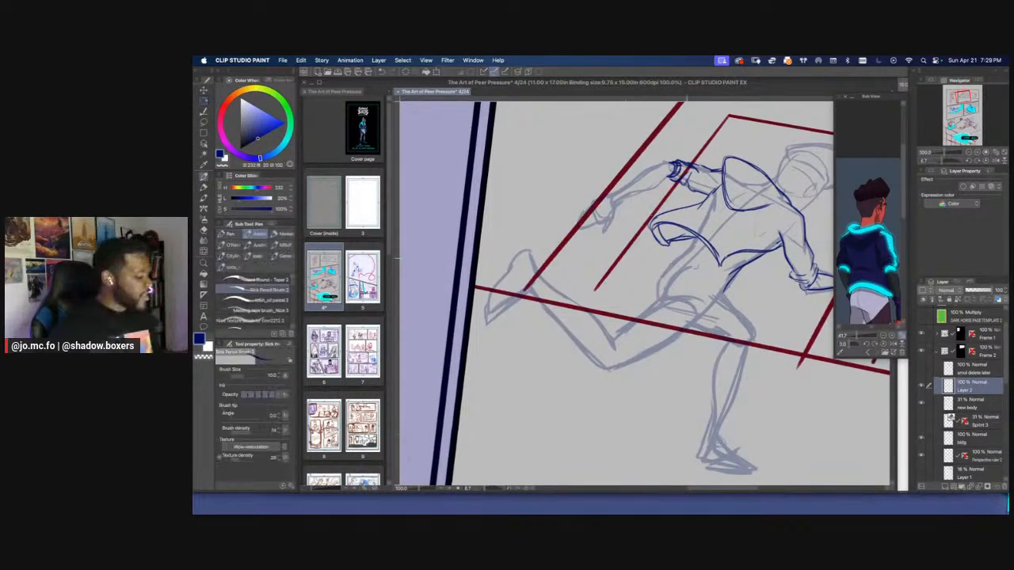
{"action": "left_click_drag", "start_coordinate": [689, 263], "coordinate": [721, 287]}
{"action": "mouse_move", "coordinate": [660, 255]}
{"action": "left_mouse_down"}
{"action": "mouse_move", "coordinate": [729, 290]}
{"action": "mouse_move", "coordinate": [708, 274]}
{"action": "left_mouse_up"}
{"action": "mouse_move", "coordinate": [695, 232]}
{"action": "left_mouse_down"}
{"action": "mouse_move", "coordinate": [666, 256]}
{"action": "mouse_move", "coordinate": [676, 251]}
{"action": "left_mouse_up"}
{"action": "mouse_move", "coordinate": [692, 239]}
{"action": "left_mouse_down"}
{"action": "mouse_move", "coordinate": [663, 259]}
{"action": "mouse_move", "coordinate": [669, 265]}
{"action": "left_mouse_up"}
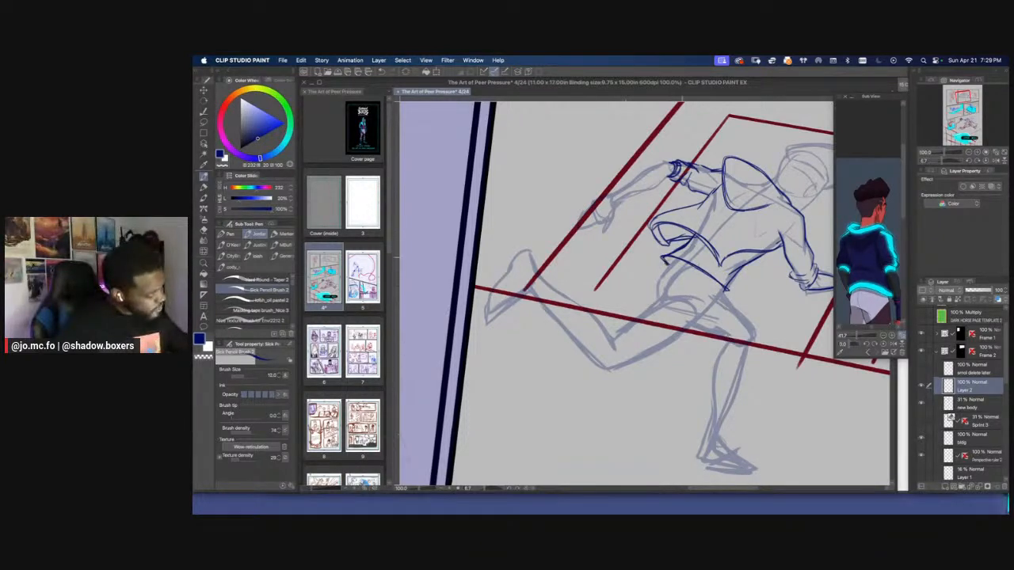
Reinforce the undershirt's front edge and thicken the hoodie's front hem toward the underarm, finishing at brush size 12
{"action": "key", "text": "["}
{"action": "left_click_drag", "start_coordinate": [763, 255], "coordinate": [726, 288]}
{"action": "left_click_drag", "start_coordinate": [742, 143], "coordinate": [722, 147]}
{"action": "key", "text": "]"}
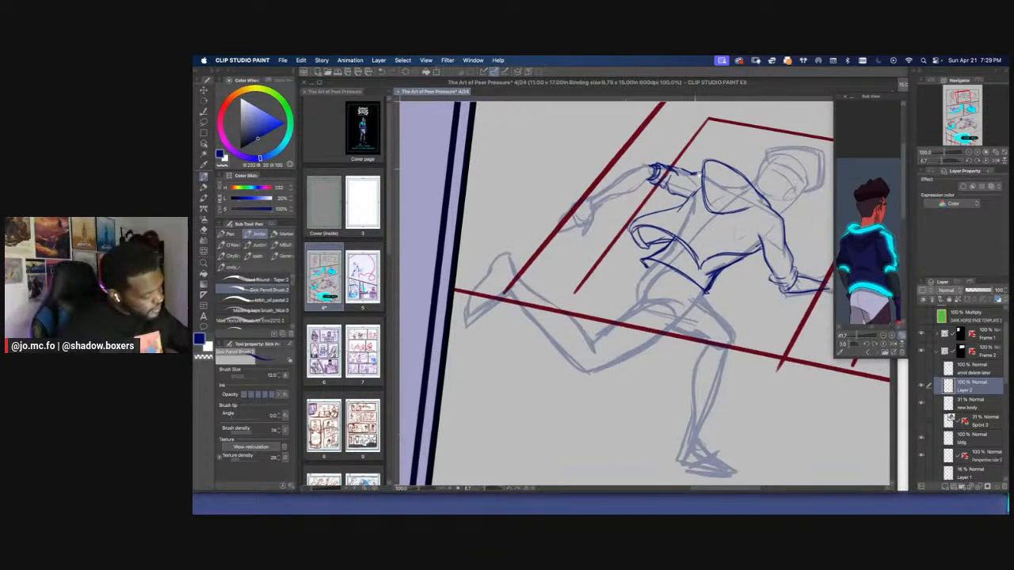
{"action": "left_click_drag", "start_coordinate": [740, 258], "coordinate": [762, 250]}
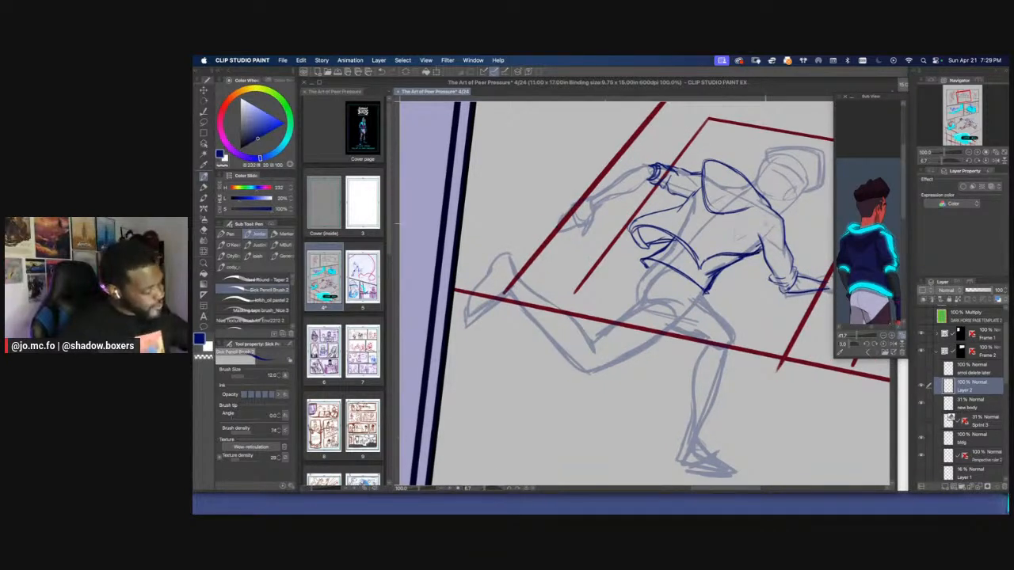
{"action": "mouse_move", "coordinate": [642, 164]}
{"action": "left_mouse_down"}
{"action": "mouse_move", "coordinate": [606, 212]}
{"action": "mouse_move", "coordinate": [641, 150]}
{"action": "left_mouse_up"}
{"action": "key", "text": "super+minus"}
{"action": "key", "text": "super+p"}
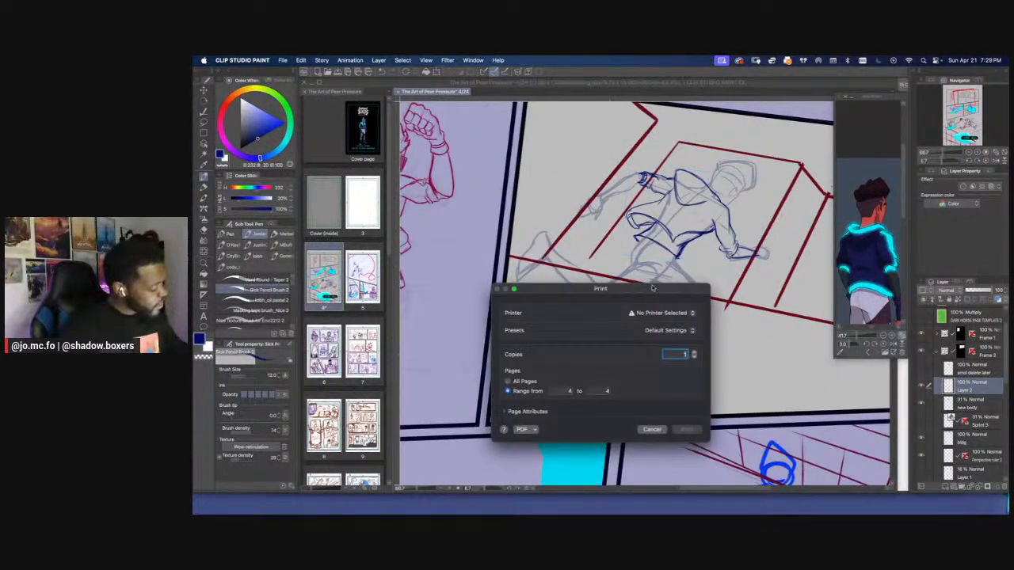
{"action": "left_click", "coordinate": [650, 430]}
Draw the front of the leading thigh's pants from the undershirt's hem down to the bent knee
{"action": "key", "text": "super+plus"}
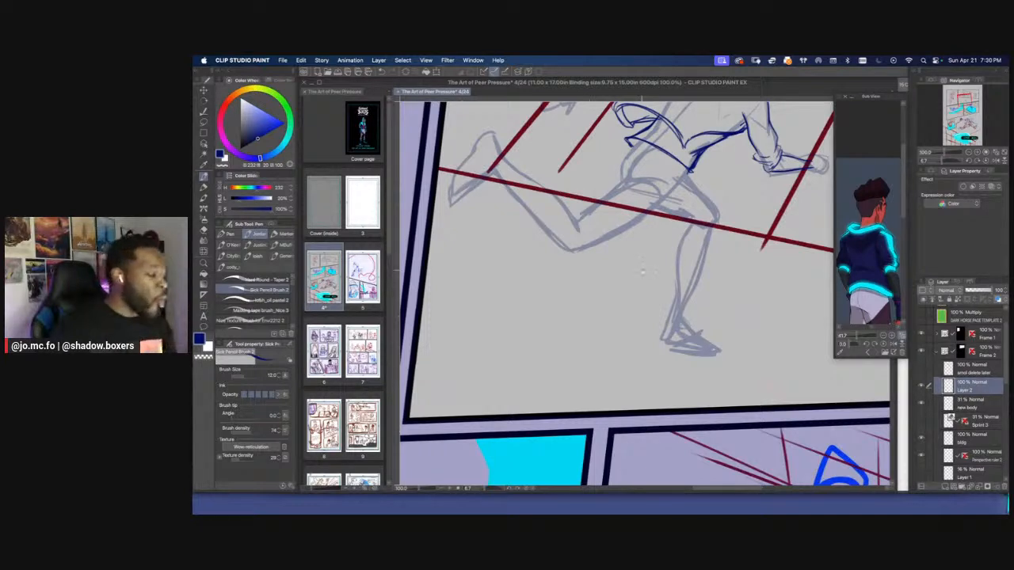
{"action": "left_click_drag", "start_coordinate": [643, 271], "coordinate": [694, 326]}
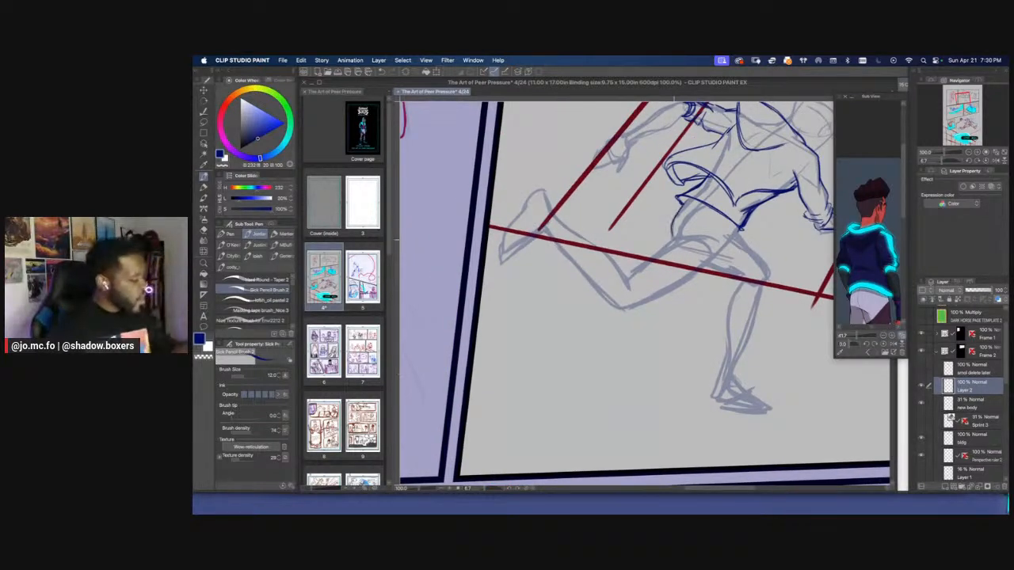
{"action": "left_click_drag", "start_coordinate": [676, 223], "coordinate": [670, 242]}
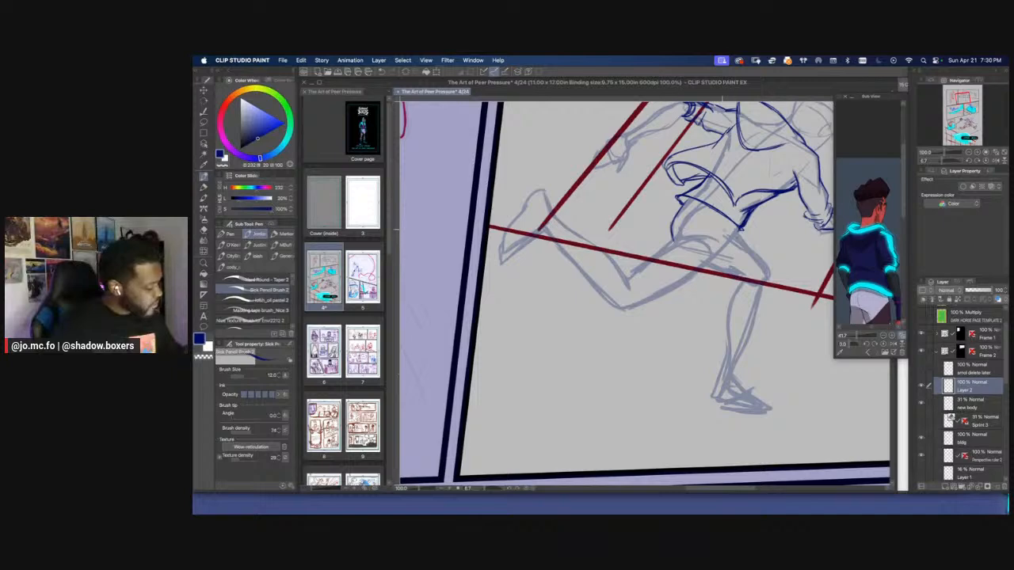
{"action": "mouse_move", "coordinate": [727, 228]}
{"action": "left_mouse_down"}
{"action": "mouse_move", "coordinate": [772, 277]}
{"action": "mouse_move", "coordinate": [765, 286]}
{"action": "left_mouse_up"}
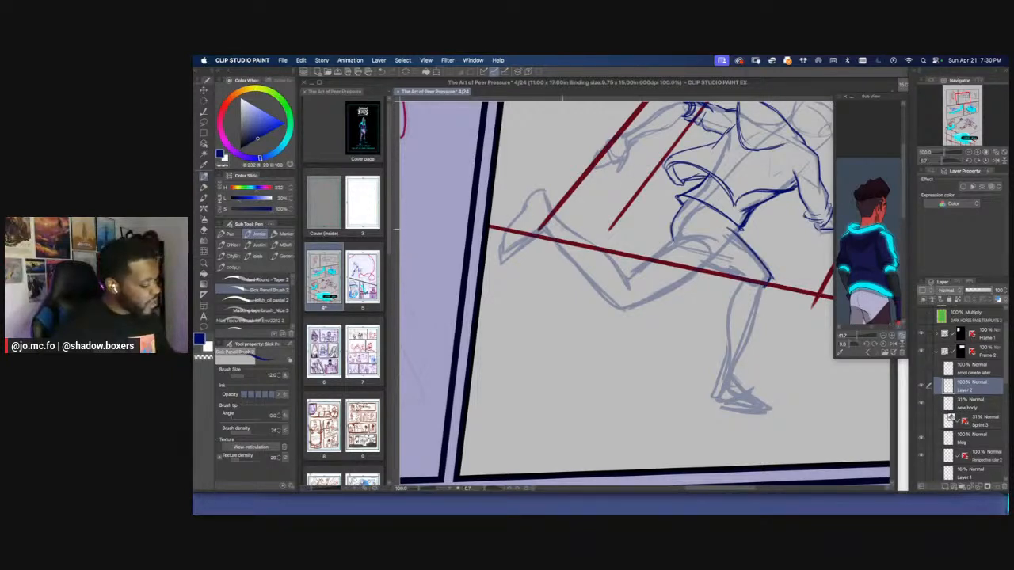
Draw the pants' seat, the leading thigh's underside and the trailing thigh's lower edge out to its knee
{"action": "key", "text": "r"}
{"action": "left_click_drag", "start_coordinate": [615, 223], "coordinate": [611, 297]}
{"action": "left_click_drag", "start_coordinate": [702, 222], "coordinate": [706, 340]}
{"action": "left_click_drag", "start_coordinate": [707, 283], "coordinate": [704, 340]}
{"action": "mouse_move", "coordinate": [710, 292]}
{"action": "left_mouse_down"}
{"action": "mouse_move", "coordinate": [703, 228]}
{"action": "mouse_move", "coordinate": [659, 247]}
{"action": "mouse_move", "coordinate": [709, 262]}
{"action": "mouse_move", "coordinate": [712, 325]}
{"action": "mouse_move", "coordinate": [688, 315]}
{"action": "mouse_move", "coordinate": [711, 332]}
{"action": "left_mouse_up"}
{"action": "mouse_move", "coordinate": [651, 261]}
{"action": "left_mouse_down"}
{"action": "mouse_move", "coordinate": [704, 274]}
{"action": "mouse_move", "coordinate": [688, 300]}
{"action": "left_mouse_up"}
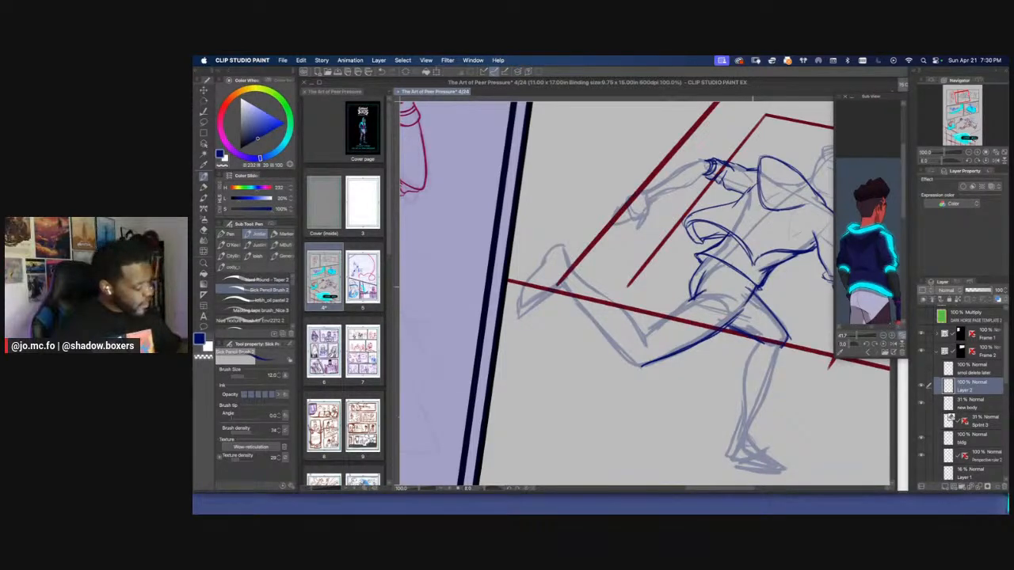
{"action": "key", "text": "e"}
{"action": "key", "text": "p"}
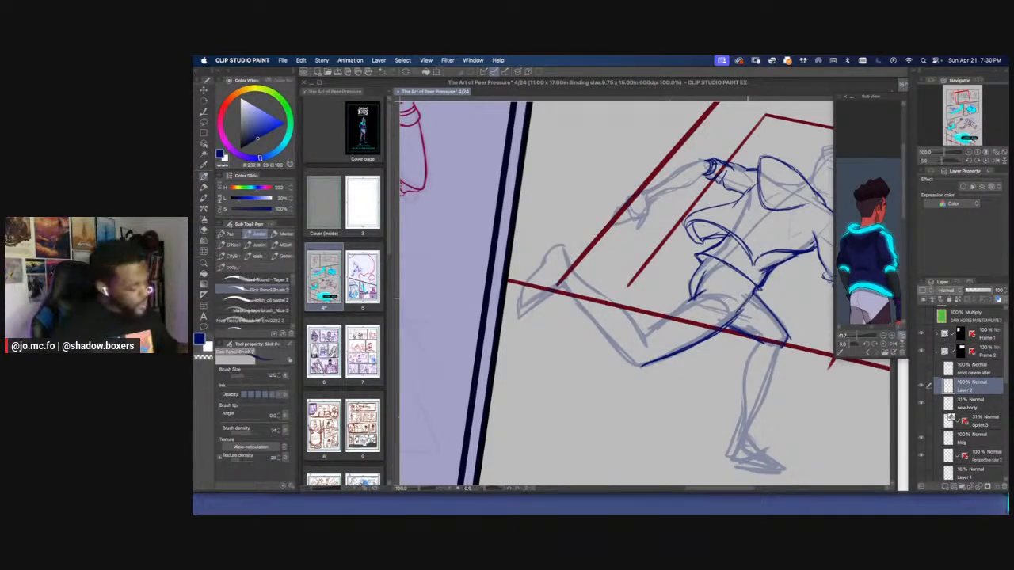
{"action": "scroll", "coordinate": [682, 363], "scroll_direction": "down", "scroll_amount": 2}
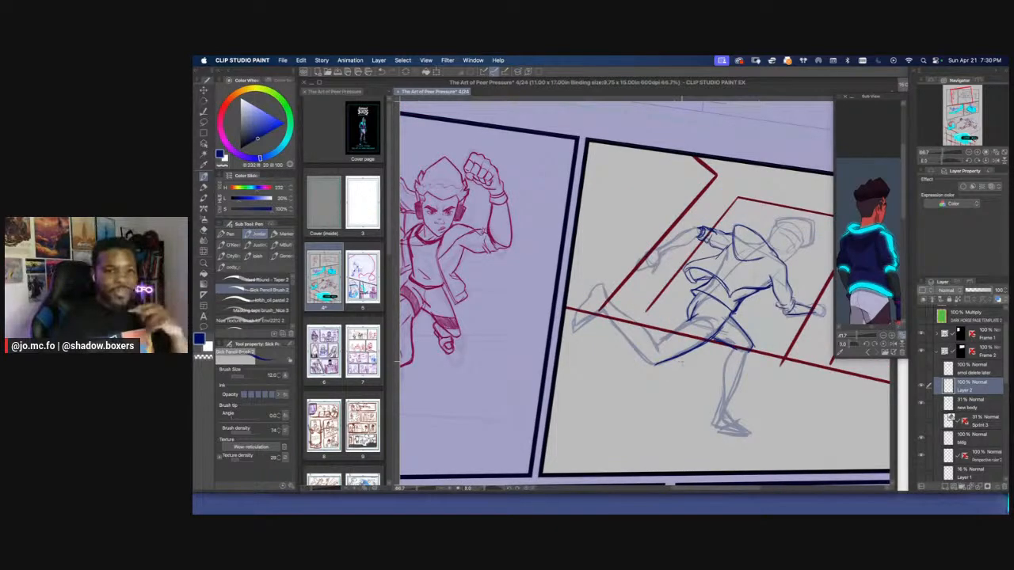
Draw the leading leg's baggy lower pant leg and gathered cuff, following the pants in the reference image
{"action": "key", "text": "r"}
{"action": "left_click_drag", "start_coordinate": [682, 363], "coordinate": [639, 328]}
{"action": "scroll", "coordinate": [682, 364], "scroll_direction": "up", "scroll_amount": 2}
{"action": "key", "text": "p"}
{"action": "left_click_drag", "start_coordinate": [869, 237], "coordinate": [869, 132]}
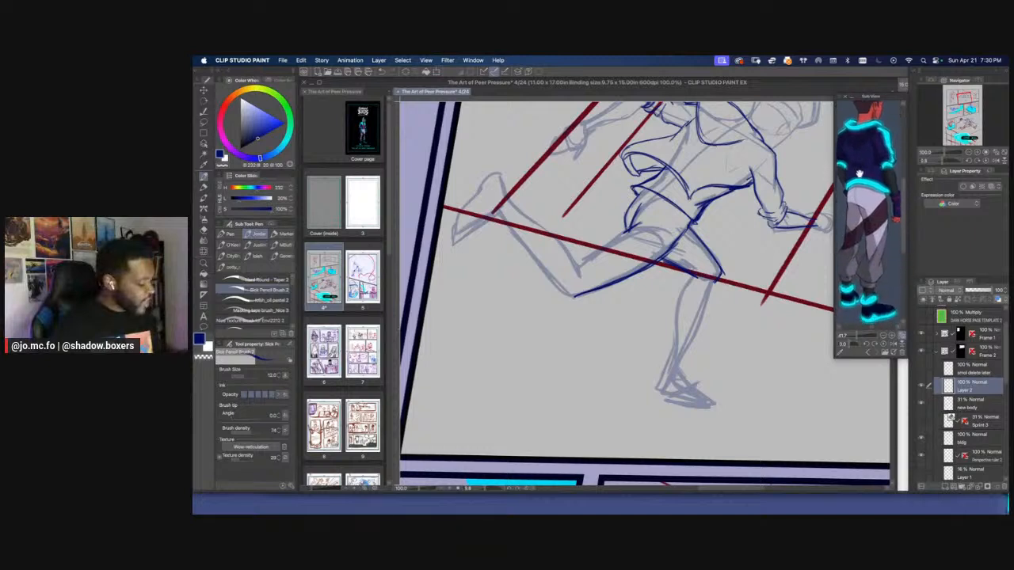
{"action": "mouse_move", "coordinate": [713, 282]}
{"action": "left_mouse_down"}
{"action": "mouse_move", "coordinate": [688, 347]}
{"action": "mouse_move", "coordinate": [675, 299]}
{"action": "mouse_move", "coordinate": [681, 332]}
{"action": "mouse_move", "coordinate": [670, 341]}
{"action": "mouse_move", "coordinate": [699, 343]}
{"action": "mouse_move", "coordinate": [714, 284]}
{"action": "left_mouse_up"}
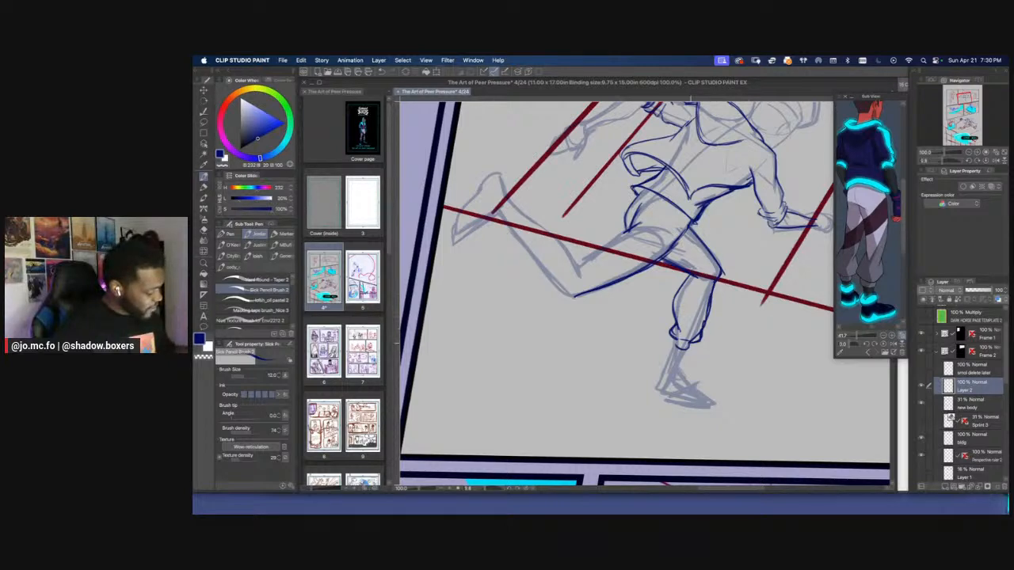
{"action": "mouse_move", "coordinate": [691, 344]}
{"action": "left_mouse_down"}
{"action": "mouse_move", "coordinate": [672, 345]}
{"action": "mouse_move", "coordinate": [692, 344]}
{"action": "left_mouse_up"}
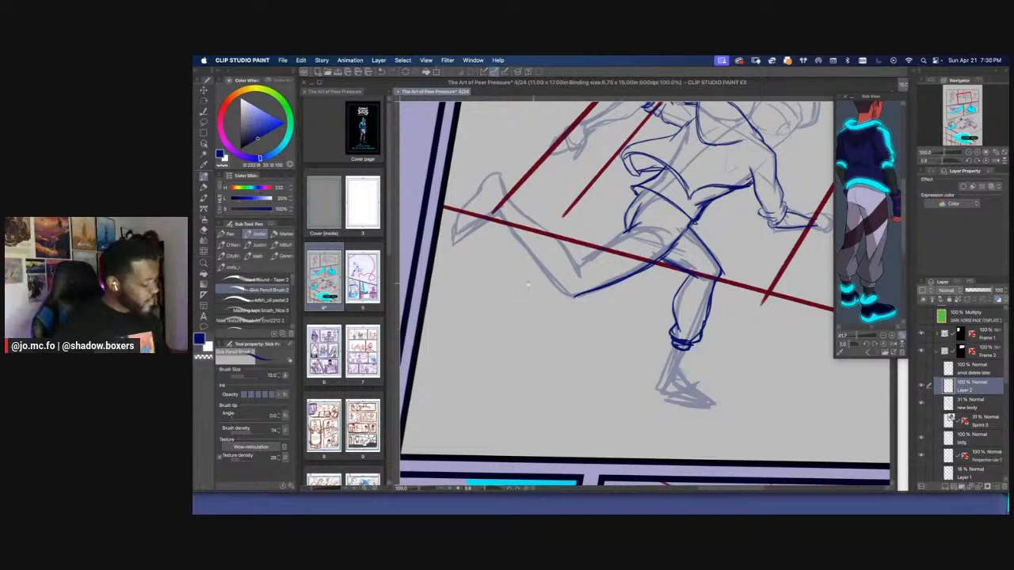
Draw the trailing leg's upper thigh edge, lower pant leg and gathered cuff, finishing at brush size 15
{"action": "left_click_drag", "start_coordinate": [529, 283], "coordinate": [643, 354]}
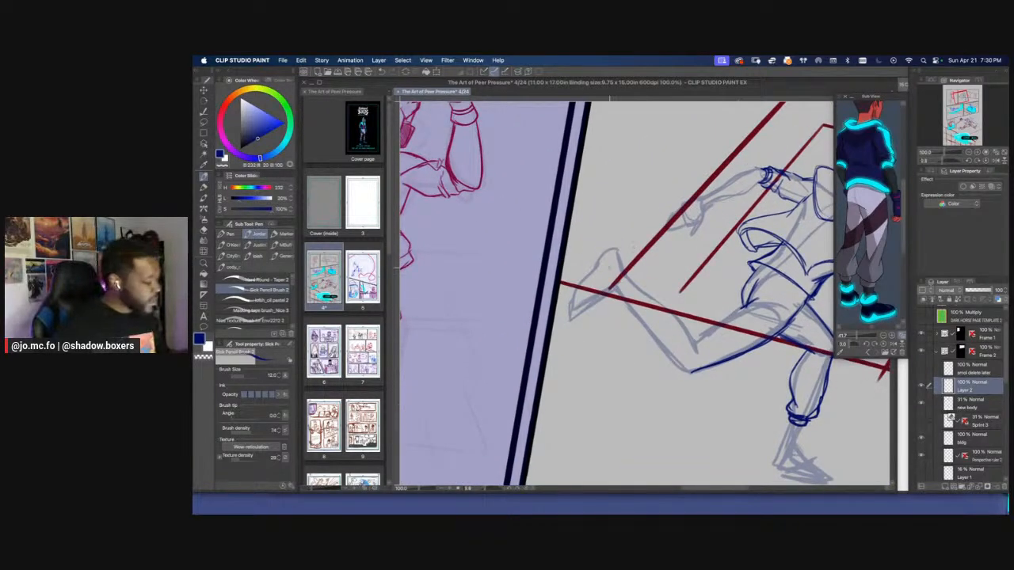
{"action": "key", "text": "r"}
{"action": "left_click_drag", "start_coordinate": [609, 272], "coordinate": [651, 382]}
{"action": "key", "text": "p"}
{"action": "mouse_move", "coordinate": [743, 290]}
{"action": "left_mouse_down"}
{"action": "mouse_move", "coordinate": [718, 387]}
{"action": "mouse_move", "coordinate": [729, 382]}
{"action": "mouse_move", "coordinate": [694, 376]}
{"action": "mouse_move", "coordinate": [711, 383]}
{"action": "mouse_move", "coordinate": [691, 364]}
{"action": "mouse_move", "coordinate": [711, 309]}
{"action": "mouse_move", "coordinate": [698, 353]}
{"action": "mouse_move", "coordinate": [704, 322]}
{"action": "left_mouse_up"}
{"action": "key", "text": "bracketright"}
{"action": "mouse_move", "coordinate": [672, 289]}
{"action": "left_mouse_down"}
{"action": "mouse_move", "coordinate": [709, 303]}
{"action": "mouse_move", "coordinate": [644, 274]}
{"action": "mouse_move", "coordinate": [705, 303]}
{"action": "left_mouse_up"}
{"action": "left_click_drag", "start_coordinate": [646, 272], "coordinate": [682, 292]}
{"action": "key", "text": "r"}
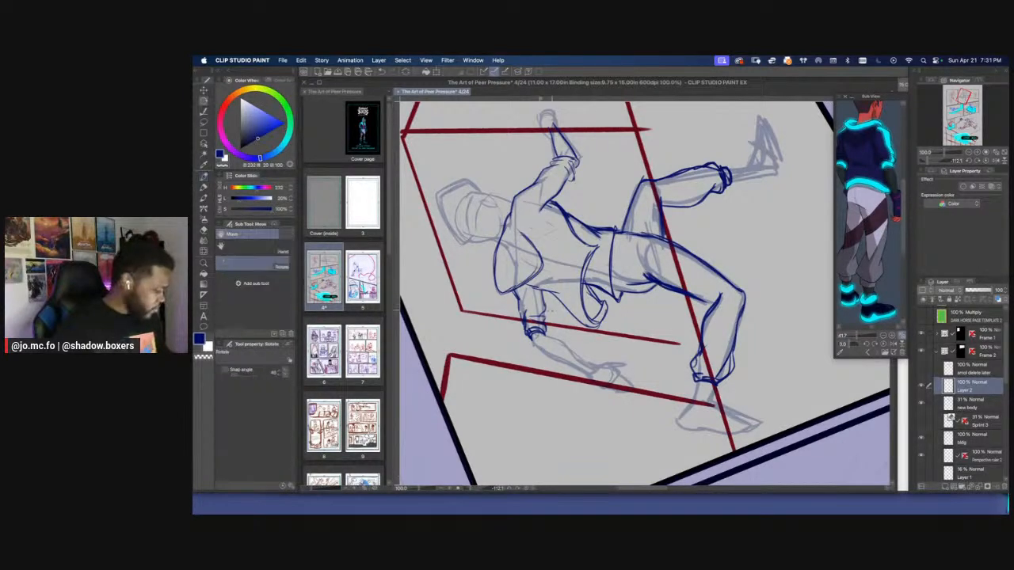
Review the clothed running figure at panel scale and against the character in the neighbouring panel
{"action": "left_click_drag", "start_coordinate": [552, 310], "coordinate": [639, 195]}
{"action": "key", "text": "super+minus"}
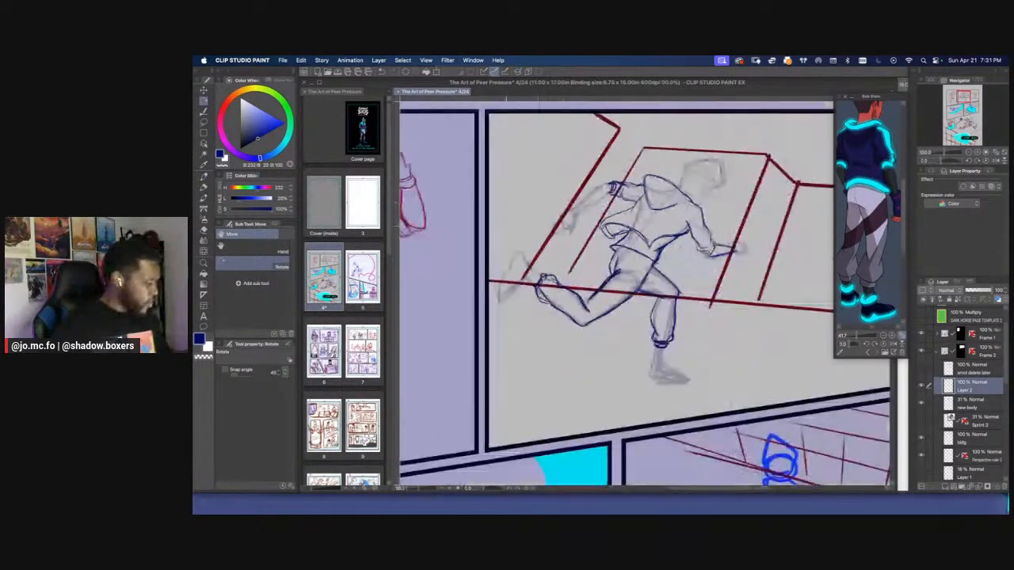
{"action": "key", "text": "super+plus"}
{"action": "left_click_drag", "start_coordinate": [674, 245], "coordinate": [556, 254]}
{"action": "key", "text": "p"}
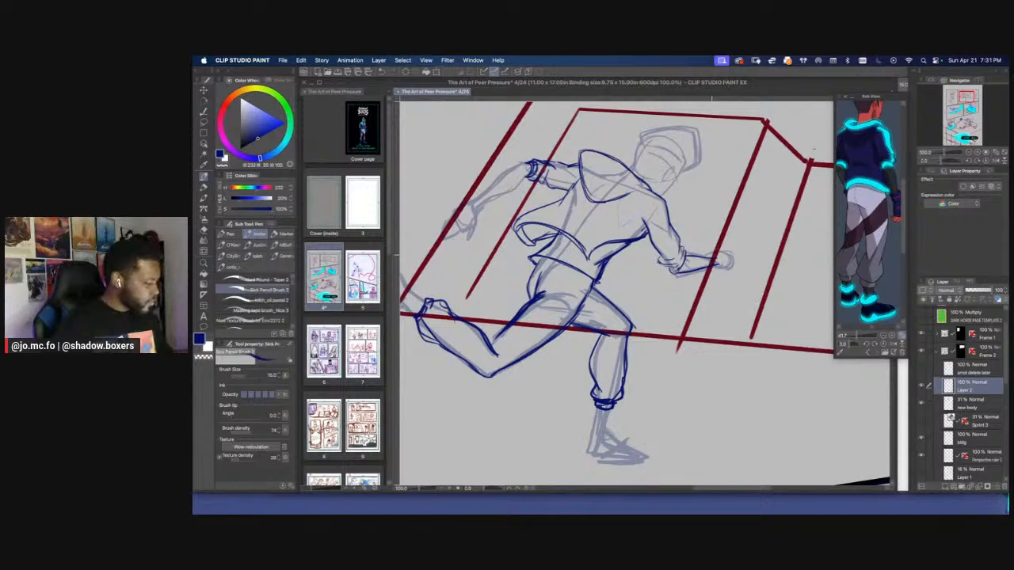
{"action": "key", "text": "super+minus"}
{"action": "key", "text": "super+minus"}
{"action": "left_click_drag", "start_coordinate": [596, 150], "coordinate": [719, 123]}
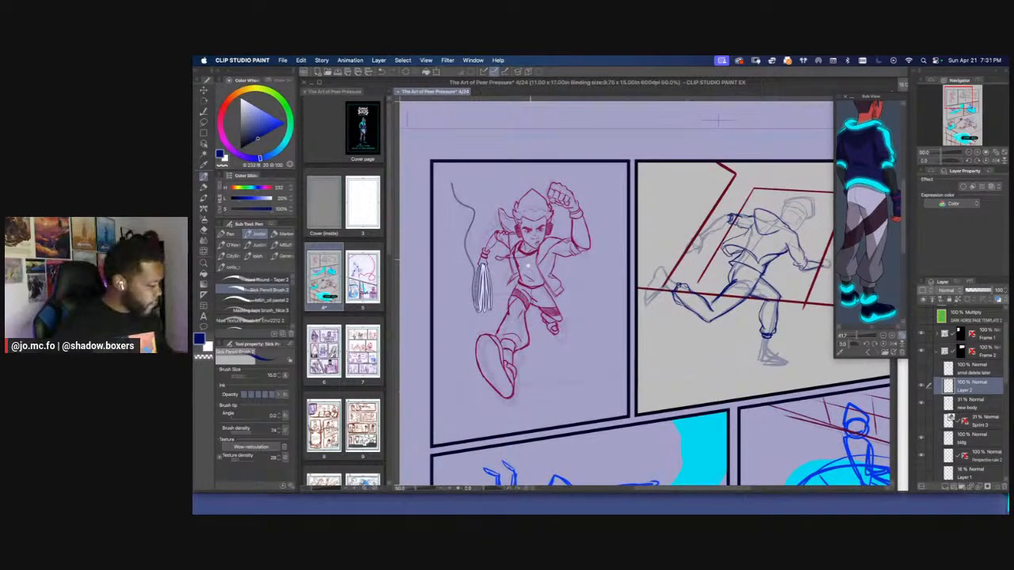
{"action": "left_click_drag", "start_coordinate": [528, 267], "coordinate": [393, 292]}
{"action": "key", "text": "super+plus"}
{"action": "left_click_drag", "start_coordinate": [680, 179], "coordinate": [683, 226]}
{"action": "key", "text": "super+plus"}
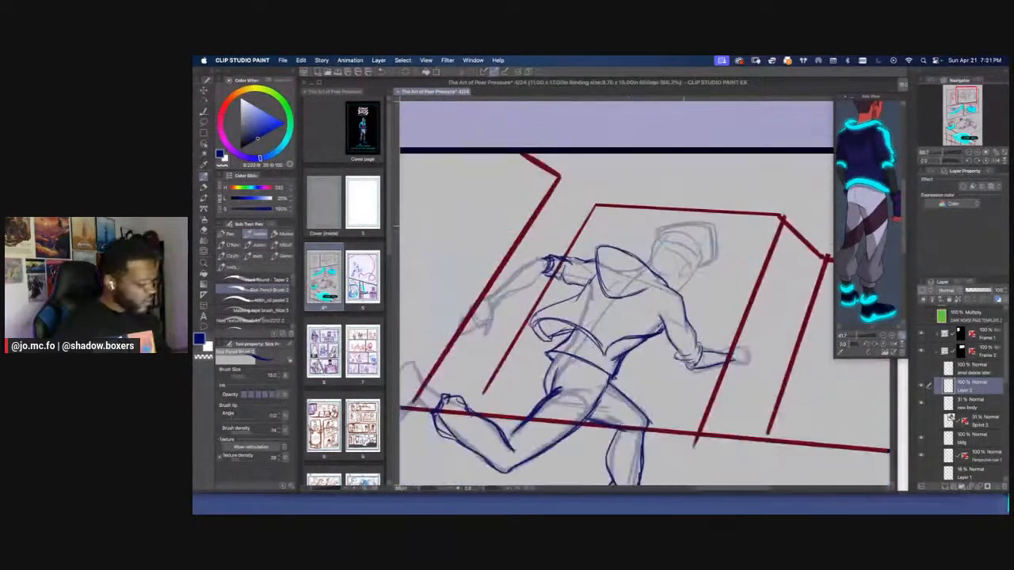
Draw the side of the character's face down to the hoodie's collar at brush size 7, with the reference's head in view
{"action": "left_click_drag", "start_coordinate": [860, 228], "coordinate": [859, 294]}
{"action": "key", "text": "r"}
{"action": "left_click_drag", "start_coordinate": [605, 246], "coordinate": [594, 258]}
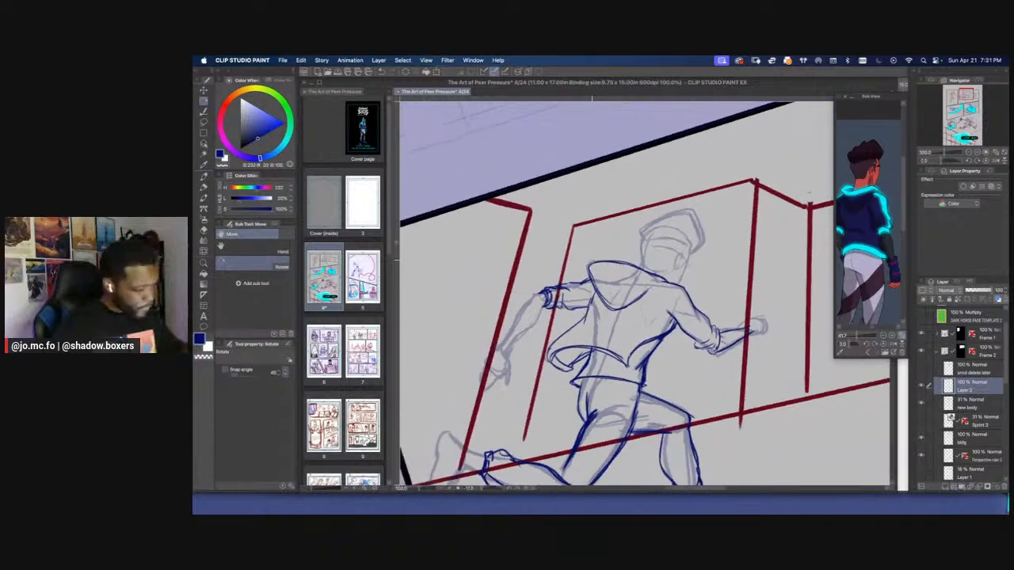
{"action": "key", "text": "super+plus"}
{"action": "left_click_drag", "start_coordinate": [630, 198], "coordinate": [621, 254]}
{"action": "key", "text": "super+plus"}
{"action": "left_click_drag", "start_coordinate": [860, 241], "coordinate": [852, 271]}
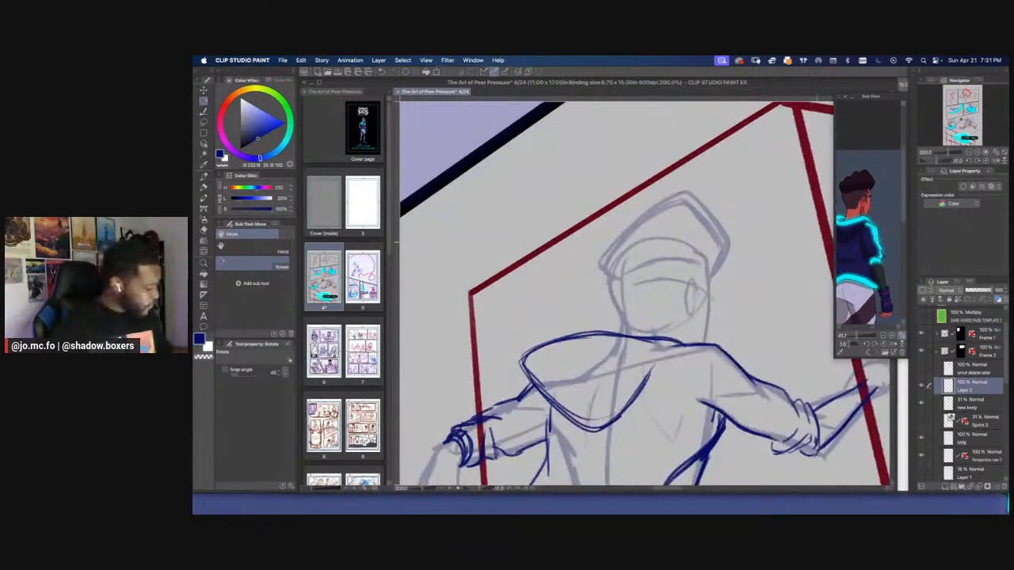
{"action": "key", "text": "p"}
{"action": "left_click_drag", "start_coordinate": [707, 269], "coordinate": [703, 342]}
{"action": "left_click_drag", "start_coordinate": [707, 293], "coordinate": [707, 310]}
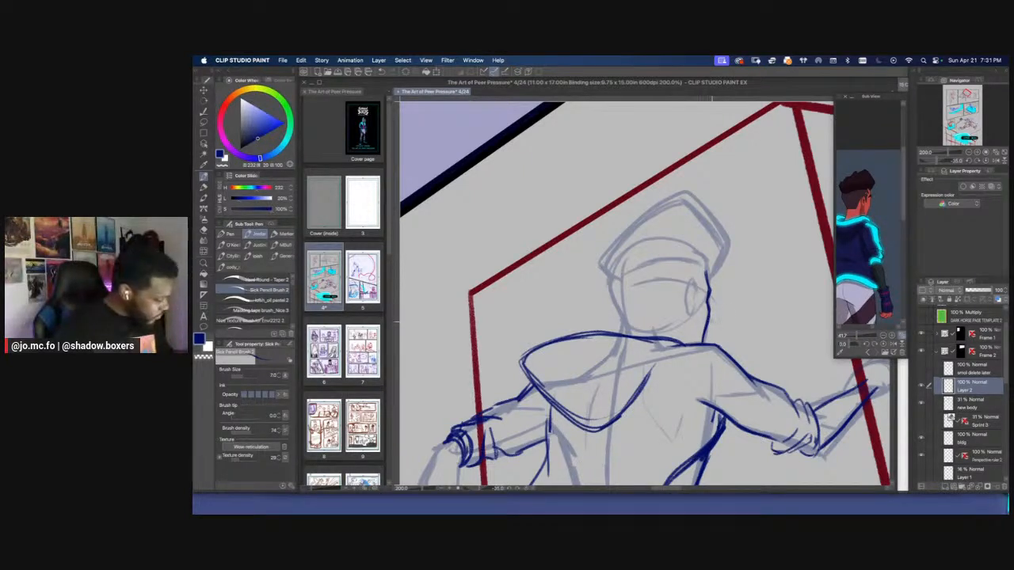
{"action": "key", "text": "e"}
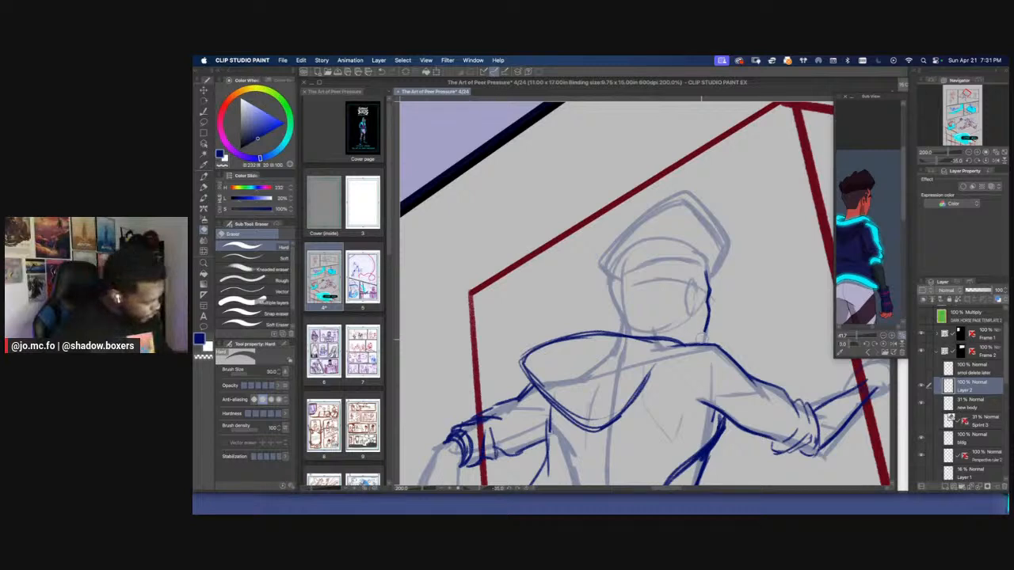
{"action": "key", "text": "p"}
{"action": "left_click_drag", "start_coordinate": [701, 343], "coordinate": [707, 319]}
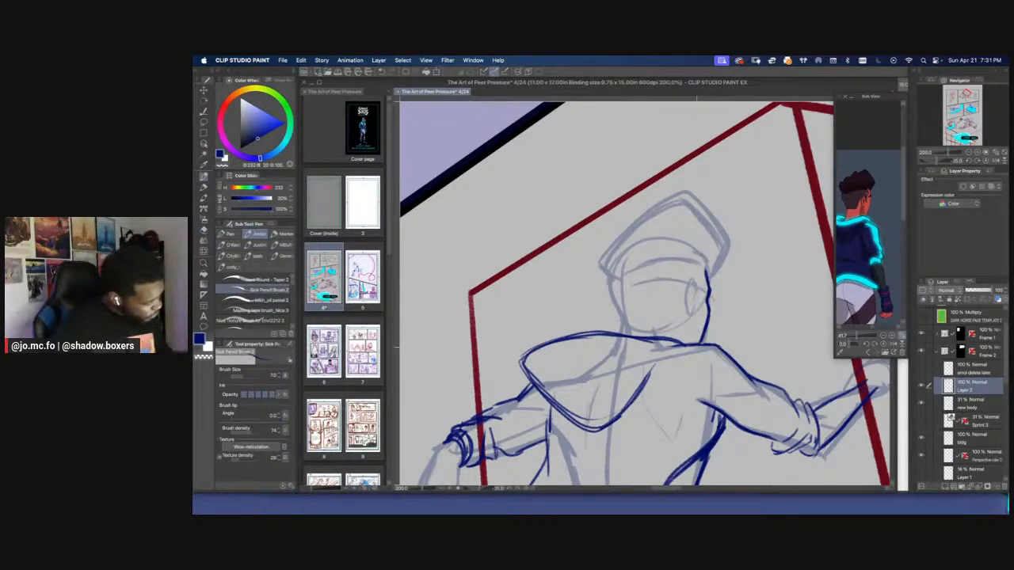
{"action": "left_click_drag", "start_coordinate": [707, 344], "coordinate": [686, 346]}
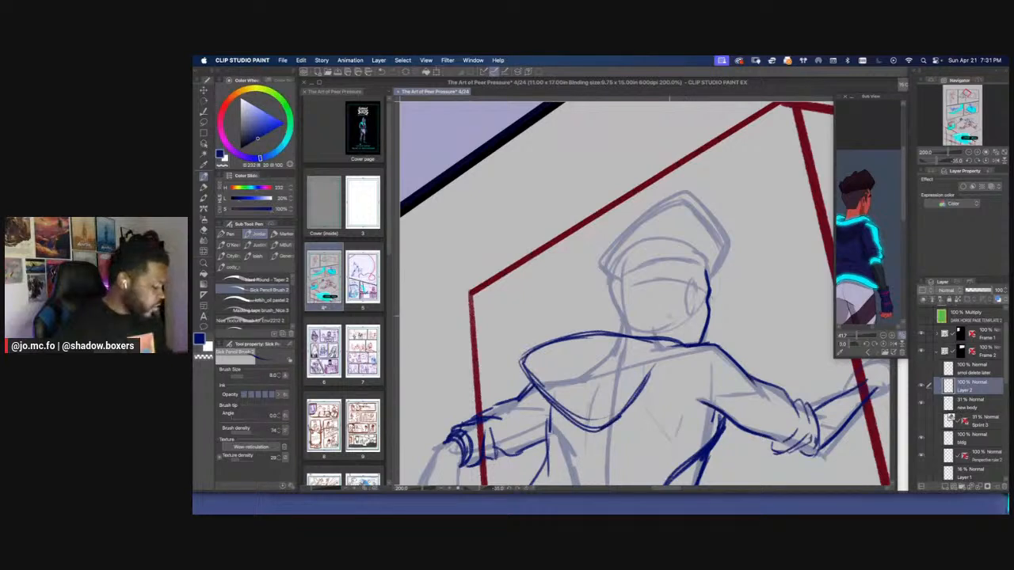
Draw the ear, the hairline above it and the front edge of the hair at brush size 8
{"action": "mouse_move", "coordinate": [694, 283]}
{"action": "left_mouse_down"}
{"action": "mouse_move", "coordinate": [689, 312]}
{"action": "mouse_move", "coordinate": [702, 270]}
{"action": "mouse_move", "coordinate": [698, 303]}
{"action": "left_mouse_up"}
{"action": "mouse_move", "coordinate": [701, 264]}
{"action": "left_mouse_down"}
{"action": "mouse_move", "coordinate": [704, 282]}
{"action": "mouse_move", "coordinate": [708, 274]}
{"action": "left_mouse_up"}
{"action": "left_click_drag", "start_coordinate": [730, 239], "coordinate": [710, 268]}
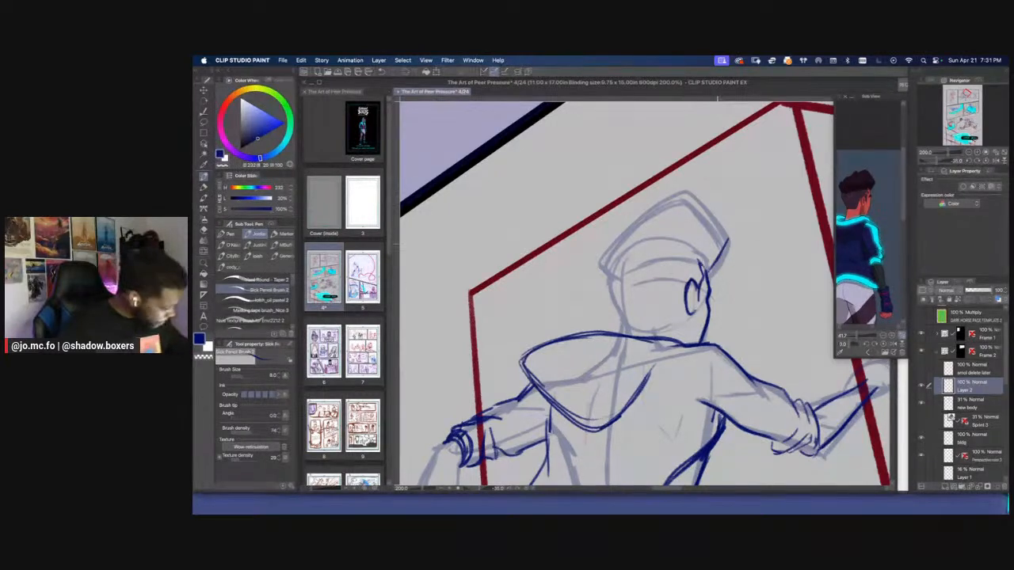
{"action": "left_click_drag", "start_coordinate": [698, 203], "coordinate": [728, 240]}
{"action": "left_click_drag", "start_coordinate": [680, 189], "coordinate": [727, 234]}
{"action": "left_click_drag", "start_coordinate": [639, 217], "coordinate": [719, 194]}
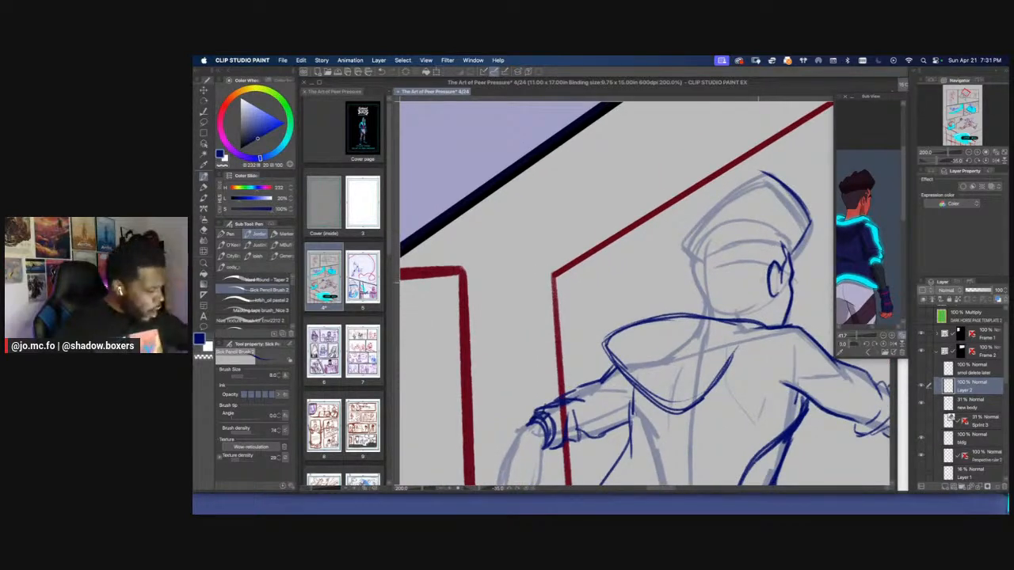
Draw the hairline behind the ear and the back of the head down to the hoodie's collar
{"action": "mouse_move", "coordinate": [770, 264]}
{"action": "left_mouse_down"}
{"action": "mouse_move", "coordinate": [734, 311]}
{"action": "mouse_move", "coordinate": [776, 325]}
{"action": "mouse_move", "coordinate": [727, 308]}
{"action": "mouse_move", "coordinate": [759, 324]}
{"action": "mouse_move", "coordinate": [711, 316]}
{"action": "left_mouse_up"}
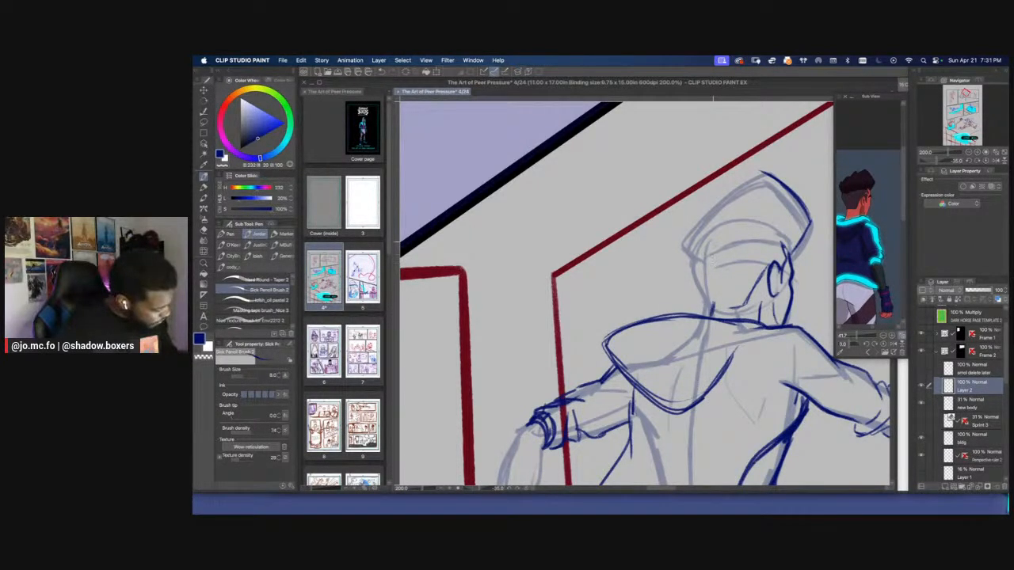
{"action": "left_click_drag", "start_coordinate": [708, 249], "coordinate": [713, 315]}
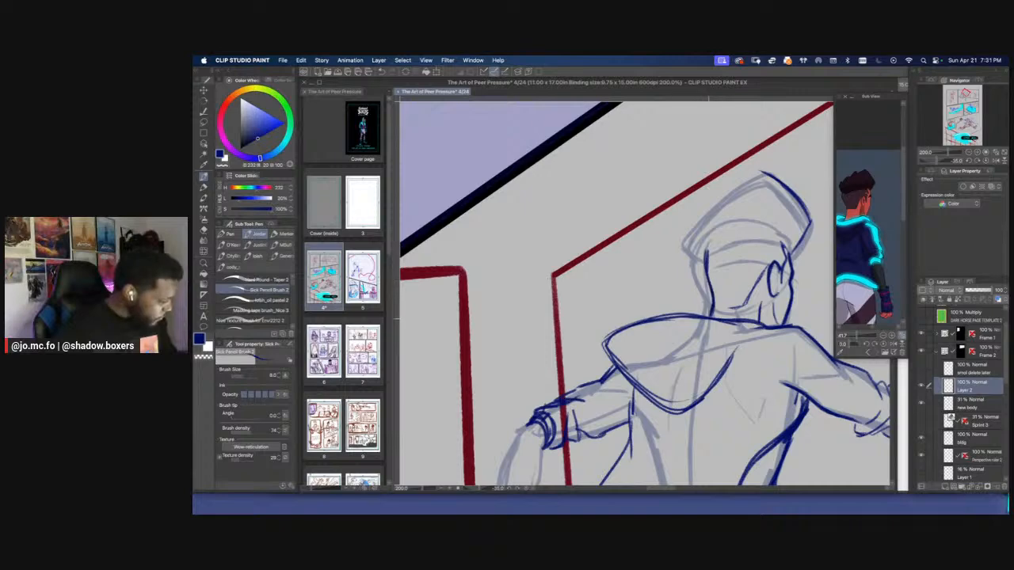
{"action": "key", "text": "r"}
{"action": "left_click_drag", "start_coordinate": [685, 253], "coordinate": [669, 238]}
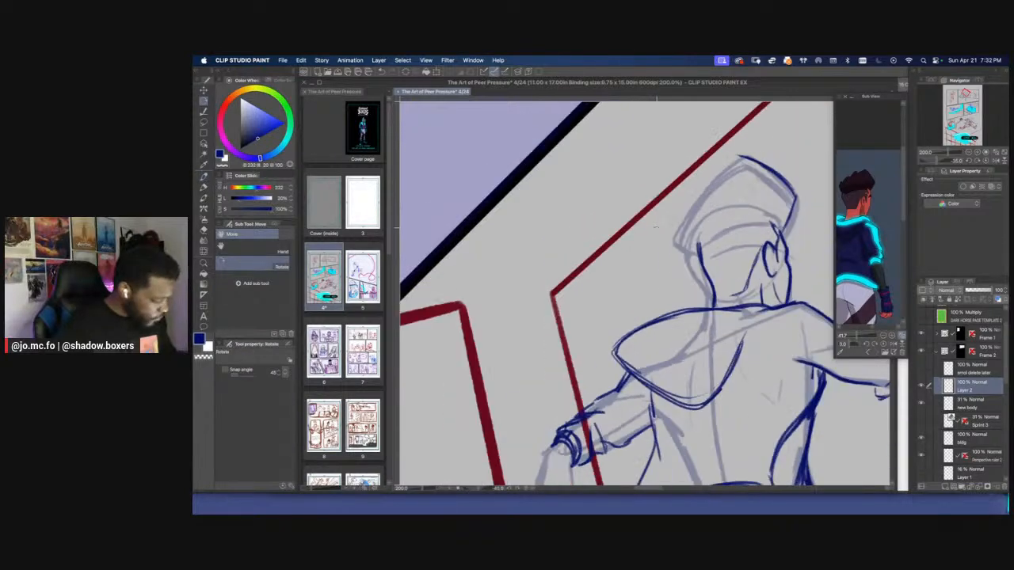
{"action": "double_click", "coordinate": [665, 233]}
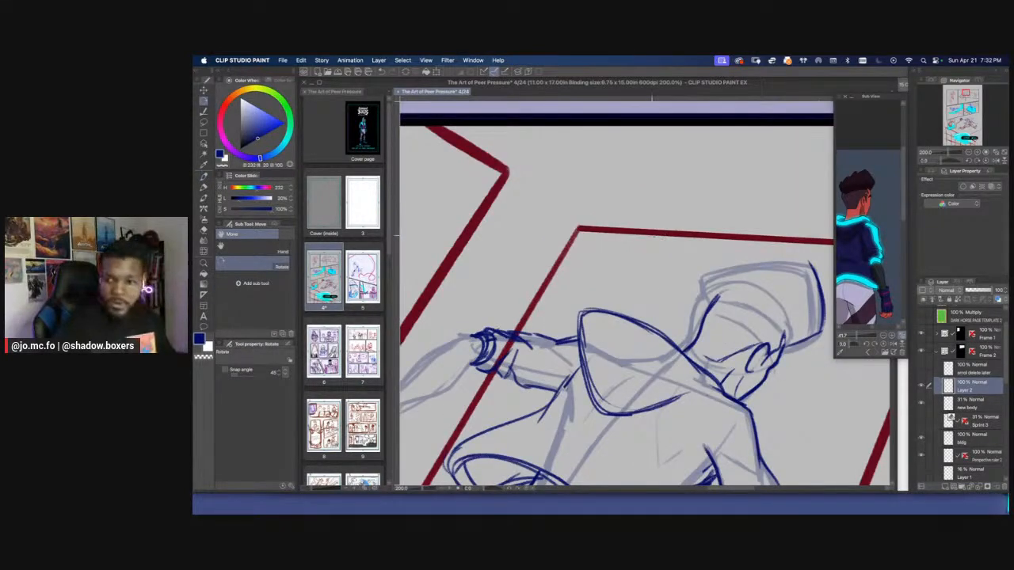
{"action": "left_click_drag", "start_coordinate": [658, 260], "coordinate": [599, 274]}
{"action": "double_click", "coordinate": [643, 246]}
{"action": "double_click", "coordinate": [669, 256]}
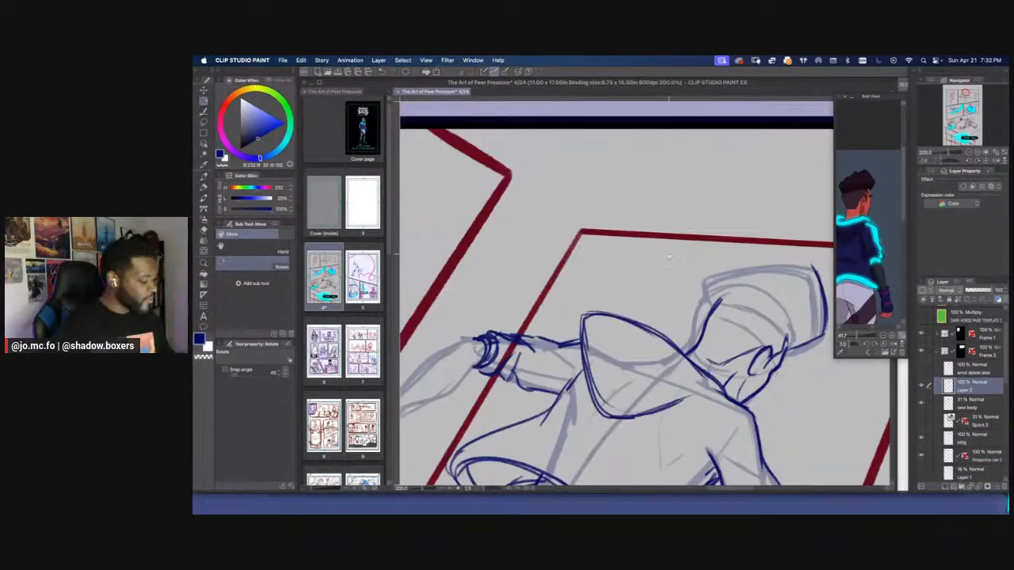
Draw the hairline curving across the side of the head and the hair's back and top outline, finishing at brush size 8
{"action": "left_click_drag", "start_coordinate": [695, 251], "coordinate": [650, 221]}
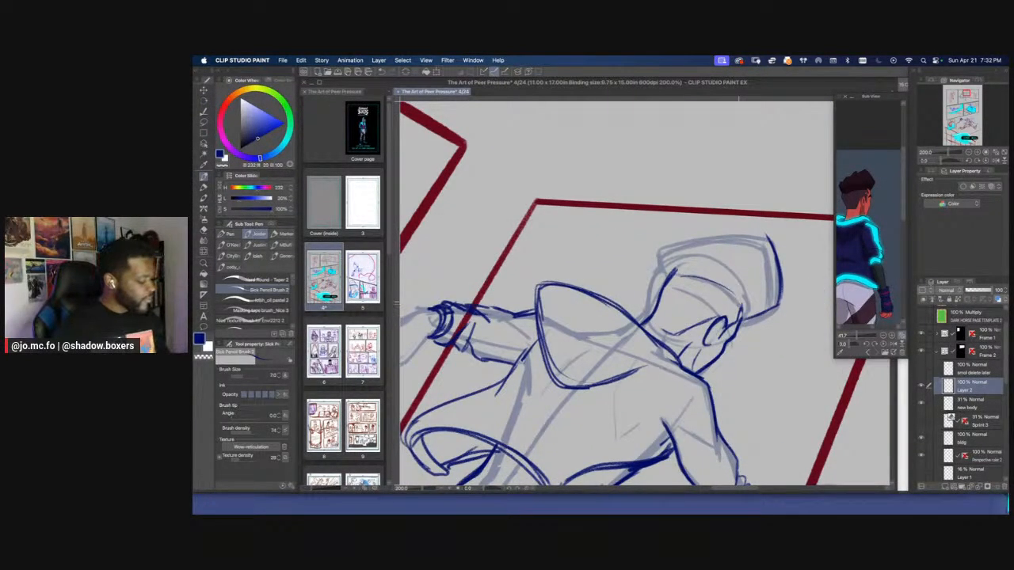
{"action": "mouse_move", "coordinate": [741, 307]}
{"action": "left_mouse_down"}
{"action": "mouse_move", "coordinate": [687, 276]}
{"action": "mouse_move", "coordinate": [744, 314]}
{"action": "mouse_move", "coordinate": [679, 275]}
{"action": "mouse_move", "coordinate": [671, 253]}
{"action": "left_mouse_up"}
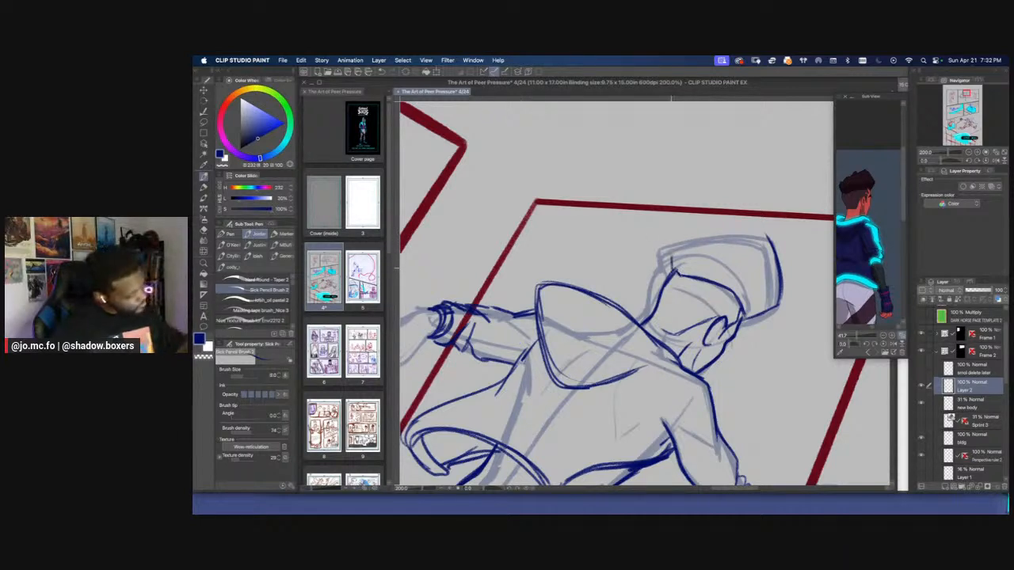
{"action": "key", "text": "bracketright"}
{"action": "mouse_move", "coordinate": [765, 233]}
{"action": "left_mouse_down"}
{"action": "mouse_move", "coordinate": [674, 248]}
{"action": "mouse_move", "coordinate": [709, 238]}
{"action": "mouse_move", "coordinate": [782, 287]}
{"action": "left_mouse_up"}
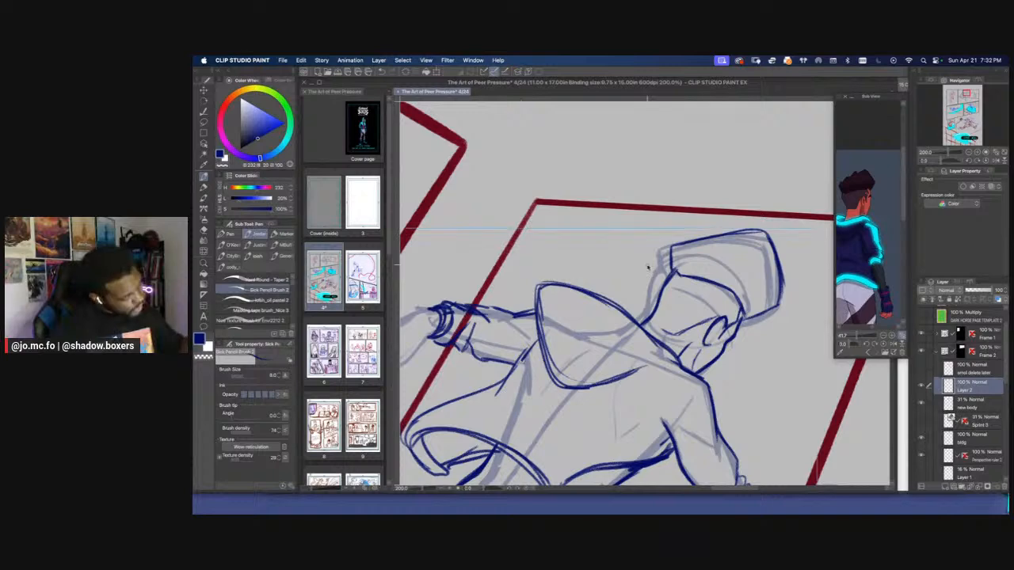
Clear the selection and toggle the new body layer's visibility to check the clothing and head lines on their own
{"action": "key", "text": "super+minus"}
{"action": "key", "text": "super+minus"}
{"action": "key", "text": "super+minus"}
{"action": "key", "text": "super+minus"}
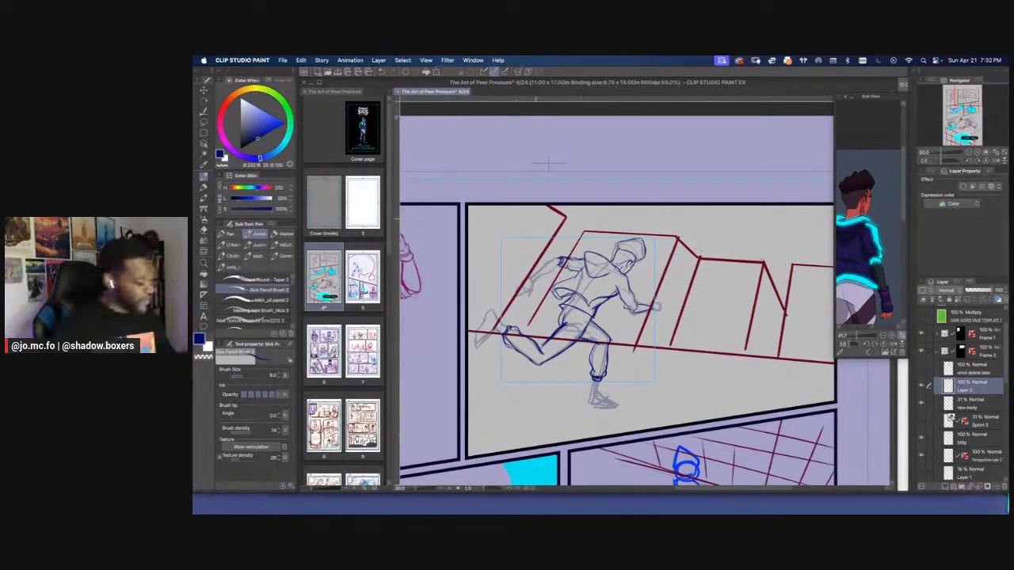
{"action": "key", "text": "super+d"}
{"action": "left_click", "coordinate": [921, 404]}
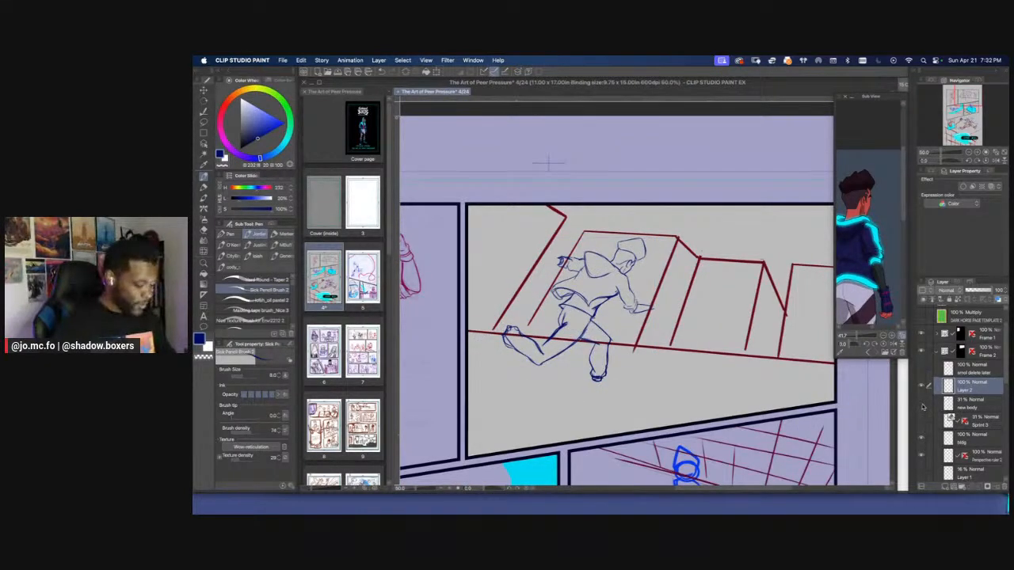
{"action": "left_click", "coordinate": [922, 406]}
{"action": "left_click", "coordinate": [921, 404]}
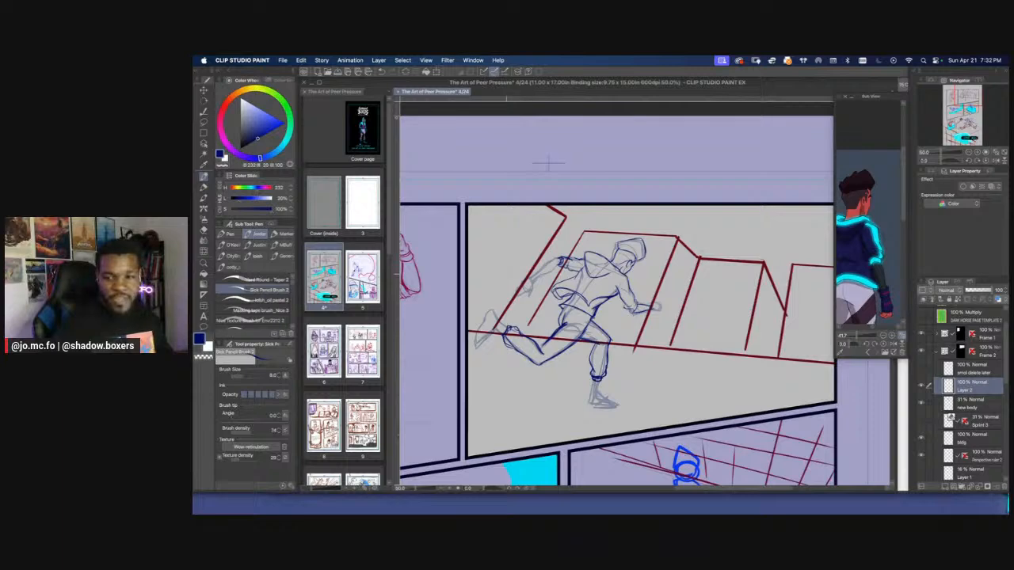
Erase the outer edge of the hoodie's hood and redraw it in a bolder dark blue curve down to the collar
{"action": "key", "text": "r"}
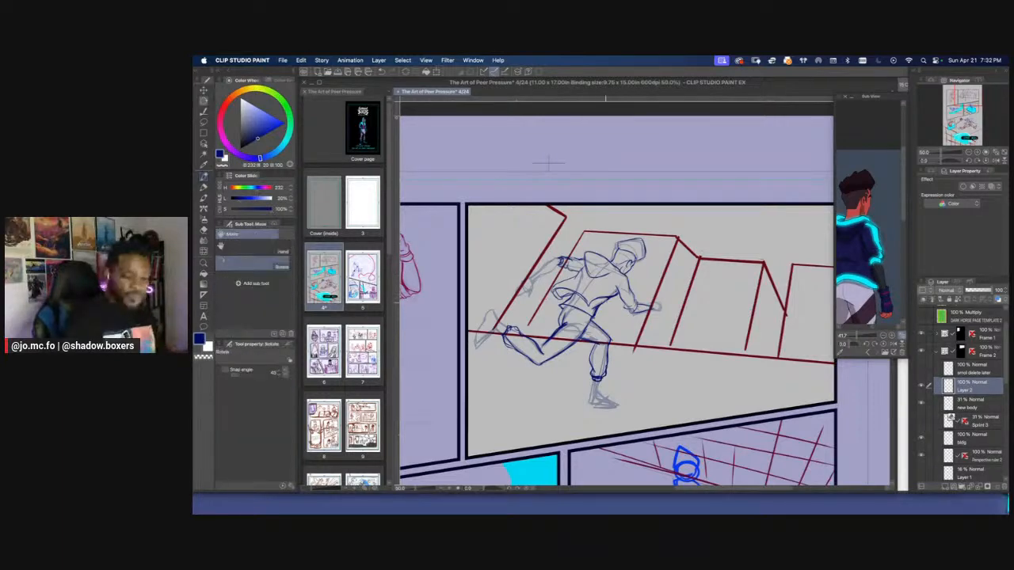
{"action": "left_click_drag", "start_coordinate": [548, 163], "coordinate": [602, 148]}
{"action": "scroll", "coordinate": [610, 226], "scroll_direction": "up", "scroll_amount": 3}
{"action": "key", "text": "p"}
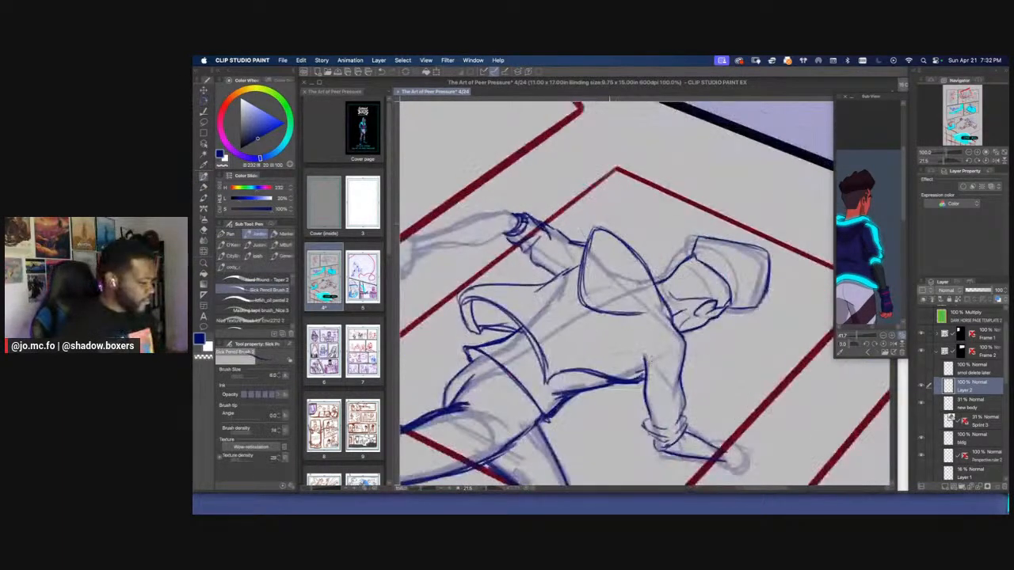
{"action": "key", "text": "e"}
{"action": "left_click_drag", "start_coordinate": [609, 236], "coordinate": [643, 269]}
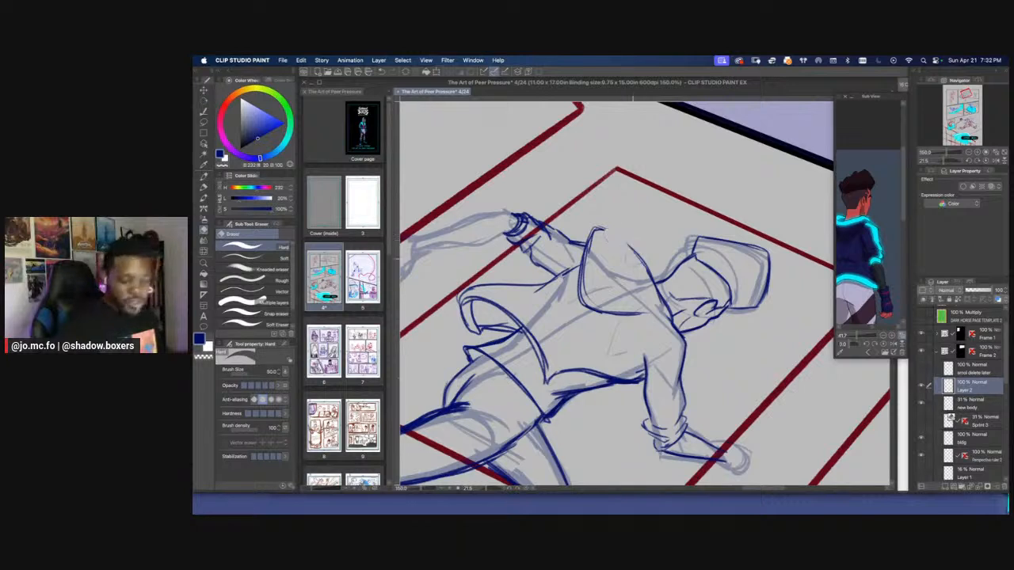
{"action": "key", "text": "p"}
{"action": "mouse_move", "coordinate": [595, 229]}
{"action": "left_mouse_down"}
{"action": "mouse_move", "coordinate": [664, 301]}
{"action": "mouse_move", "coordinate": [660, 291]}
{"action": "left_mouse_up"}
{"action": "left_click_drag", "start_coordinate": [607, 236], "coordinate": [669, 307]}
Add a second line along the inside of the hood's outer edge and clean it up with the eraser
{"action": "key", "text": "e"}
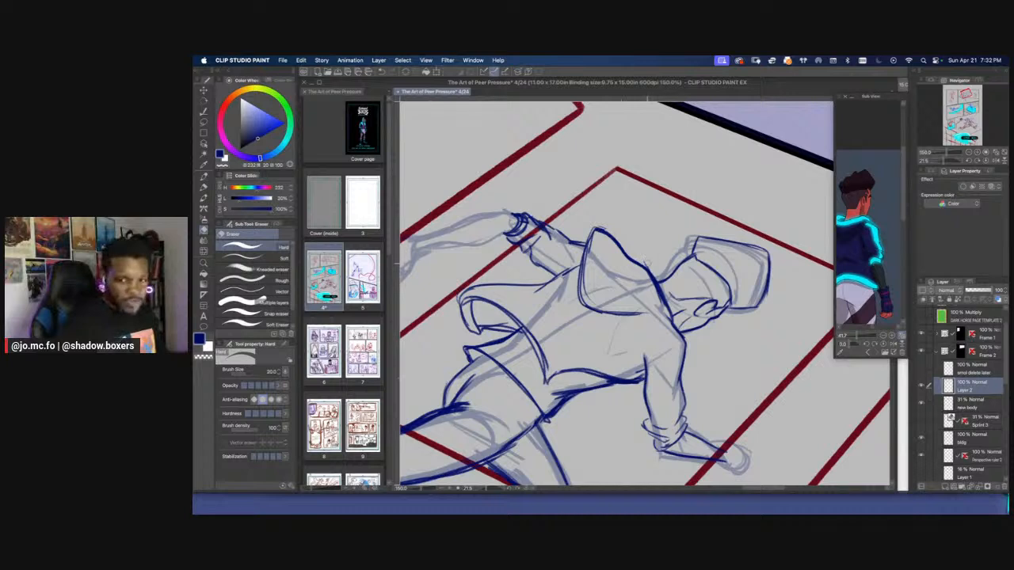
{"action": "key", "text": "p"}
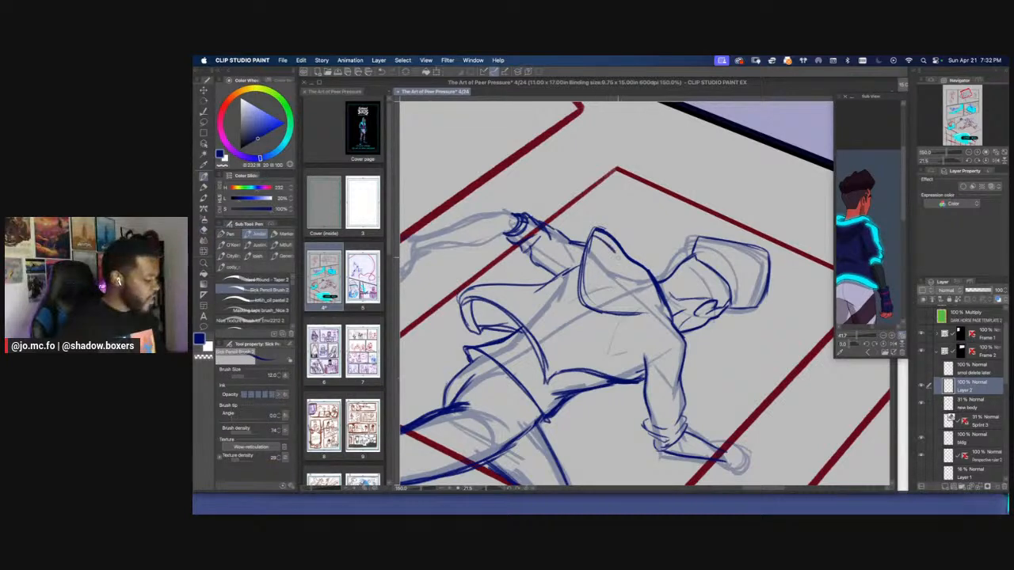
{"action": "mouse_move", "coordinate": [617, 255]}
{"action": "left_mouse_down"}
{"action": "mouse_move", "coordinate": [669, 314]}
{"action": "mouse_move", "coordinate": [596, 236]}
{"action": "left_mouse_up"}
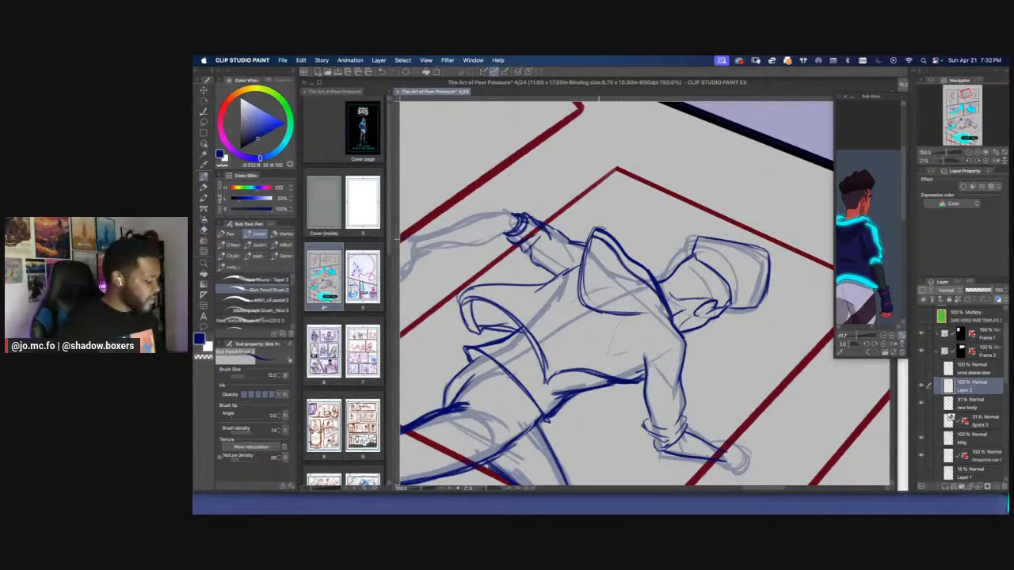
{"action": "key", "text": "e"}
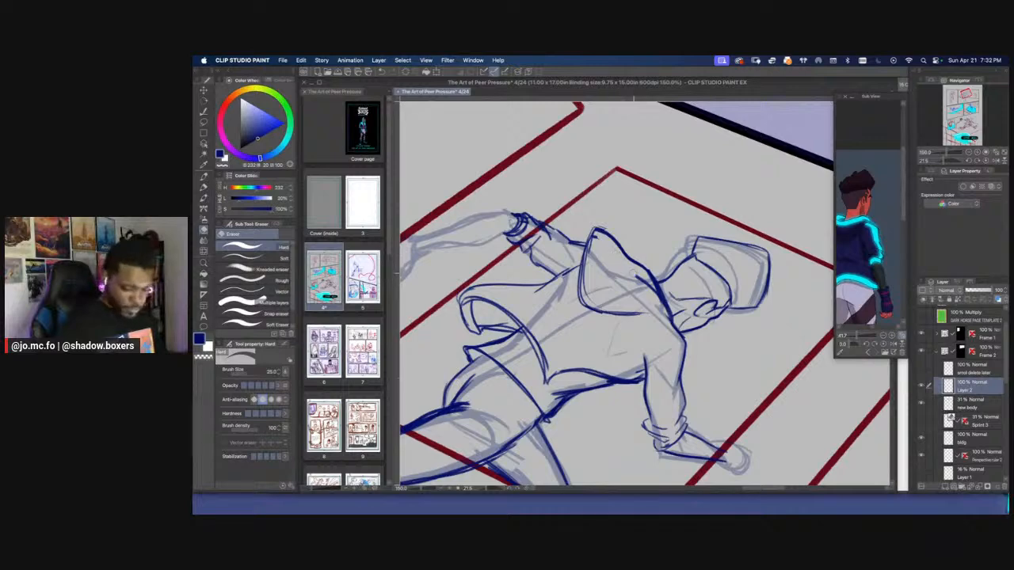
{"action": "key", "text": "p"}
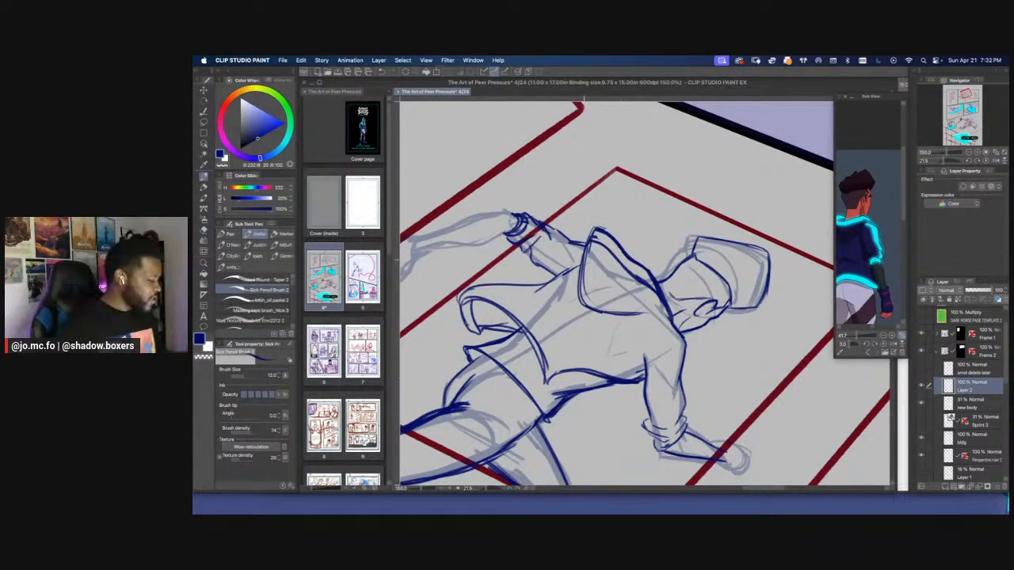
Draw fold lines inside the hood and reinforce its edge near the collar at brush size 10
{"action": "key", "text": "r"}
{"action": "left_click_drag", "start_coordinate": [579, 271], "coordinate": [610, 352]}
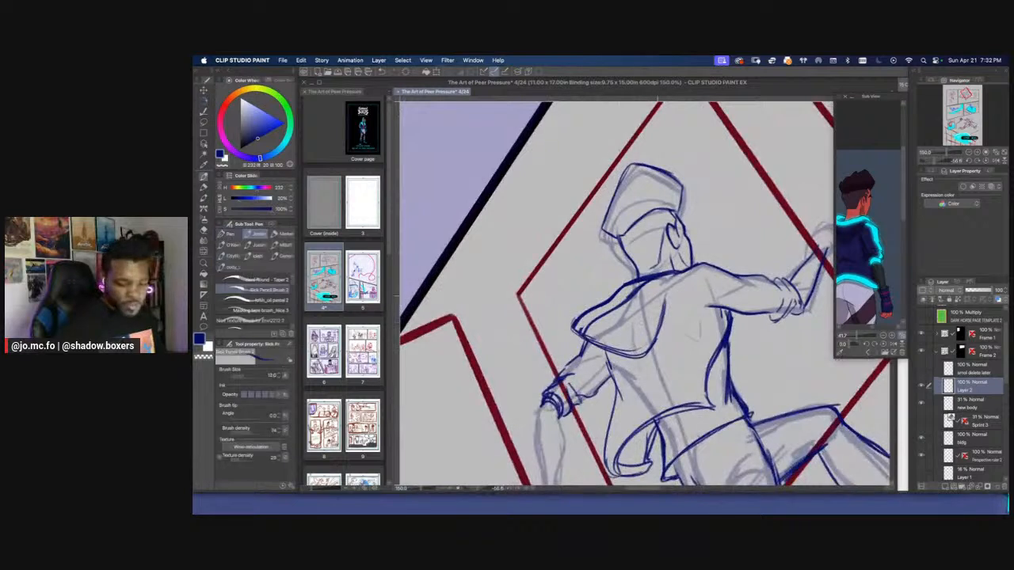
{"action": "key", "text": "bracketleft"}
{"action": "mouse_move", "coordinate": [658, 287]}
{"action": "left_mouse_down"}
{"action": "mouse_move", "coordinate": [624, 346]}
{"action": "mouse_move", "coordinate": [658, 289]}
{"action": "mouse_move", "coordinate": [665, 314]}
{"action": "left_mouse_up"}
{"action": "left_click_drag", "start_coordinate": [675, 272], "coordinate": [655, 339]}
{"action": "key", "text": "space"}
{"action": "left_click_drag", "start_coordinate": [590, 447], "coordinate": [592, 357]}
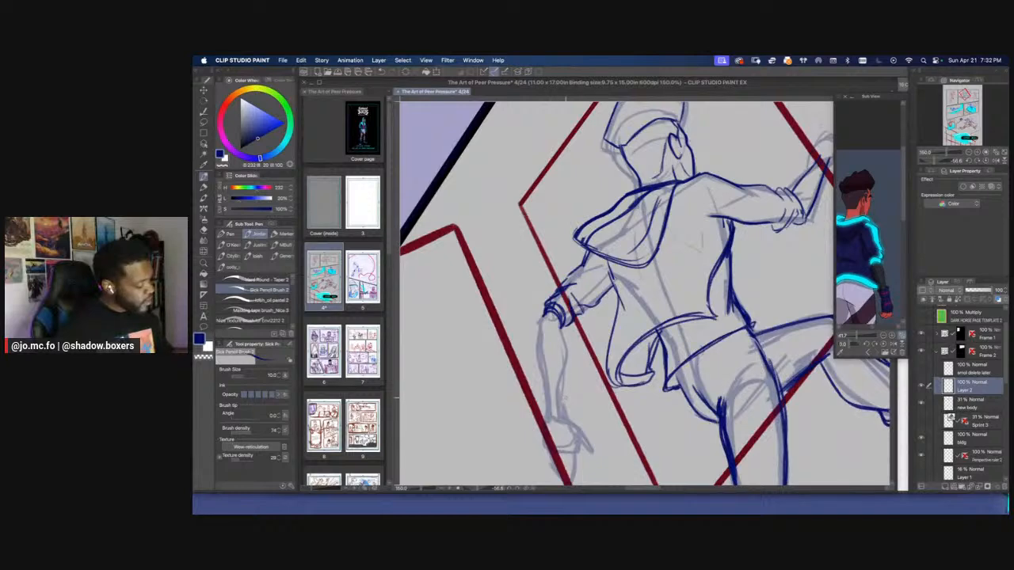
Thicken the hoodie's flared hem with a second line along the waistband at brush size 12
{"action": "key", "text": "shift+space"}
{"action": "left_click_drag", "start_coordinate": [565, 398], "coordinate": [519, 259]}
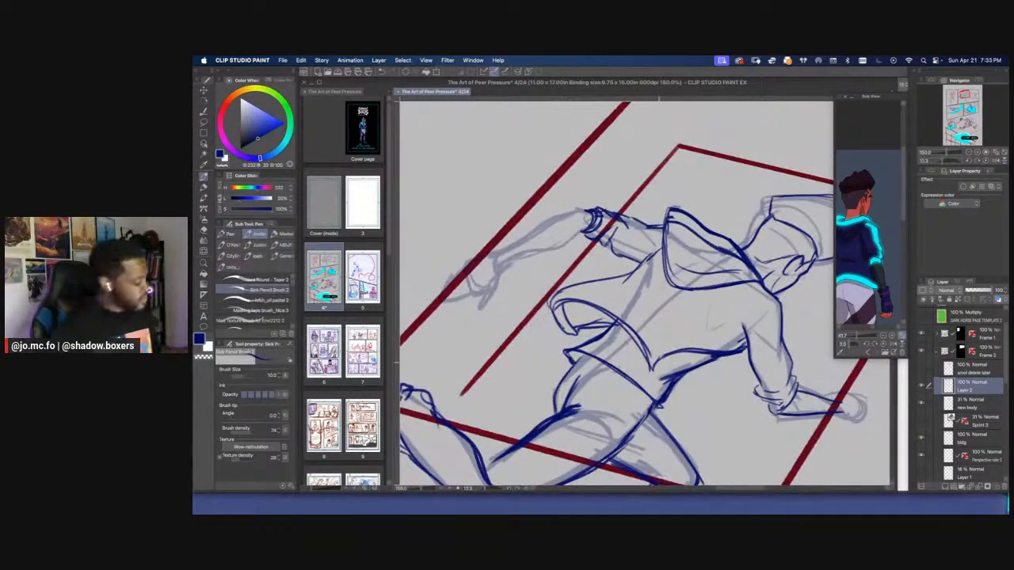
{"action": "key", "text": "bracketright"}
{"action": "mouse_move", "coordinate": [657, 363]}
{"action": "left_mouse_down"}
{"action": "mouse_move", "coordinate": [638, 325]}
{"action": "mouse_move", "coordinate": [558, 298]}
{"action": "mouse_move", "coordinate": [651, 359]}
{"action": "mouse_move", "coordinate": [555, 309]}
{"action": "mouse_move", "coordinate": [556, 297]}
{"action": "mouse_move", "coordinate": [581, 284]}
{"action": "mouse_move", "coordinate": [551, 310]}
{"action": "mouse_move", "coordinate": [573, 291]}
{"action": "mouse_move", "coordinate": [557, 323]}
{"action": "mouse_move", "coordinate": [574, 338]}
{"action": "mouse_move", "coordinate": [567, 299]}
{"action": "mouse_move", "coordinate": [656, 367]}
{"action": "left_mouse_up"}
{"action": "key", "text": "e"}
{"action": "key", "text": "p"}
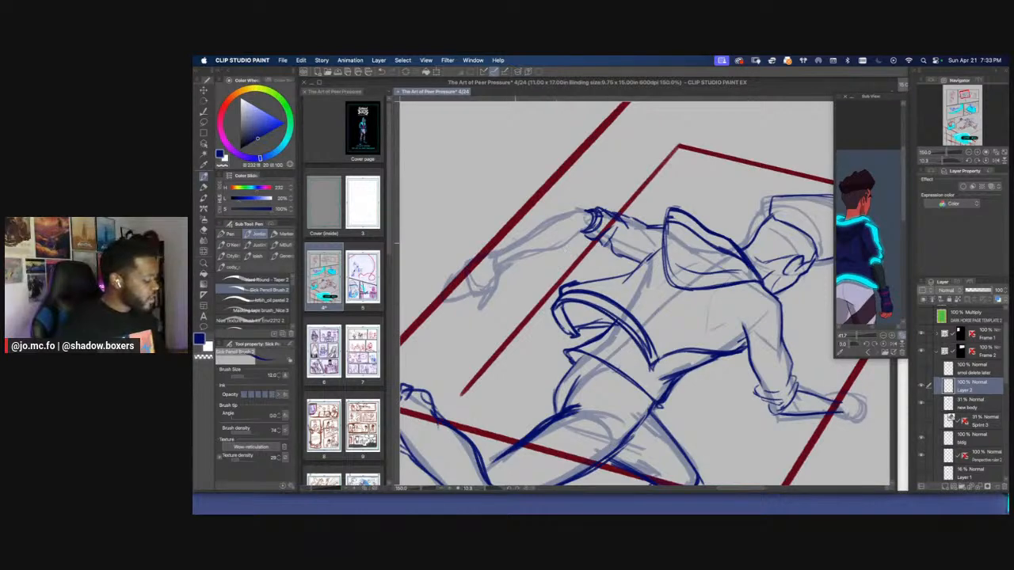
Draw a fold line across the lower back of the hoodie and clean up around it with the eraser
{"action": "left_click_drag", "start_coordinate": [631, 283], "coordinate": [681, 326]}
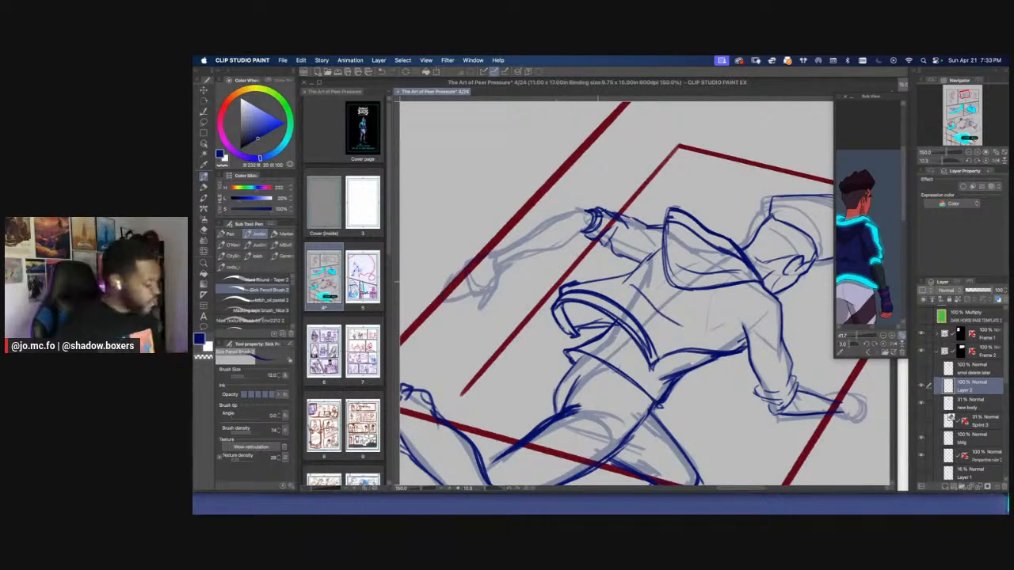
{"action": "key", "text": "r"}
{"action": "mouse_move", "coordinate": [598, 281]}
{"action": "left_mouse_down"}
{"action": "mouse_move", "coordinate": [614, 322]}
{"action": "mouse_move", "coordinate": [622, 302]}
{"action": "left_mouse_up"}
{"action": "key", "text": "e"}
{"action": "mouse_move", "coordinate": [622, 267]}
{"action": "left_mouse_down"}
{"action": "mouse_move", "coordinate": [611, 319]}
{"action": "mouse_move", "coordinate": [625, 294]}
{"action": "mouse_move", "coordinate": [622, 255]}
{"action": "left_mouse_up"}
{"action": "key", "text": "p"}
{"action": "key", "text": "super+minus"}
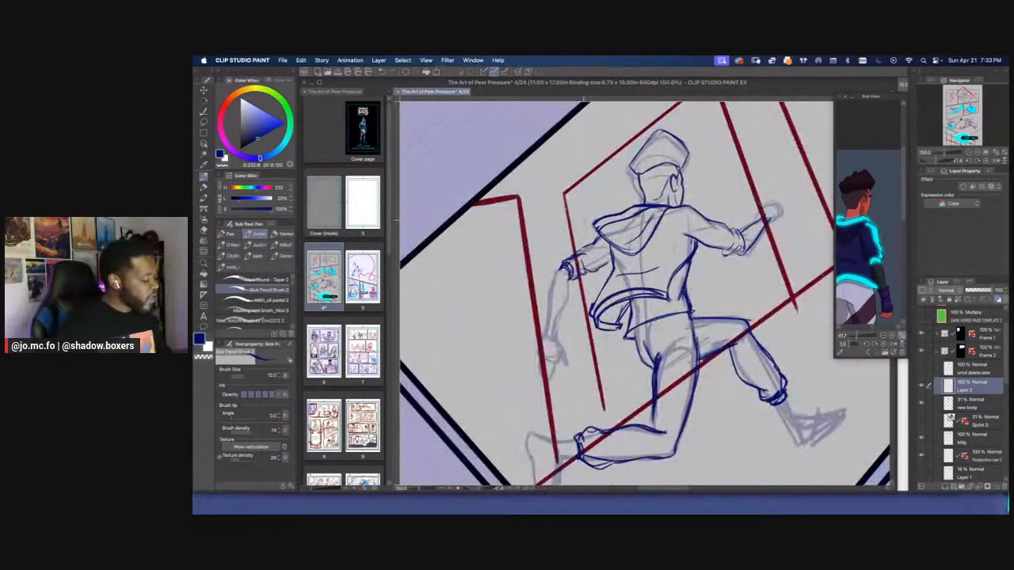
{"action": "mouse_move", "coordinate": [664, 205]}
{"action": "left_mouse_down"}
{"action": "mouse_move", "coordinate": [663, 255]}
{"action": "mouse_move", "coordinate": [607, 256]}
{"action": "mouse_move", "coordinate": [720, 318]}
{"action": "left_mouse_up"}
{"action": "key", "text": "super+equal"}
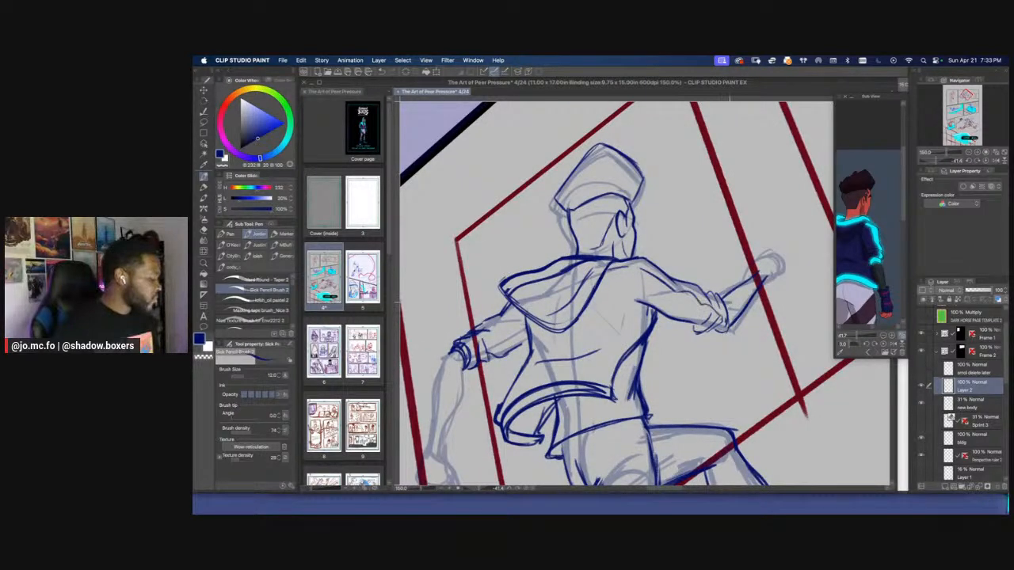
{"action": "key", "text": "super+minus"}
{"action": "key", "text": "super+minus"}
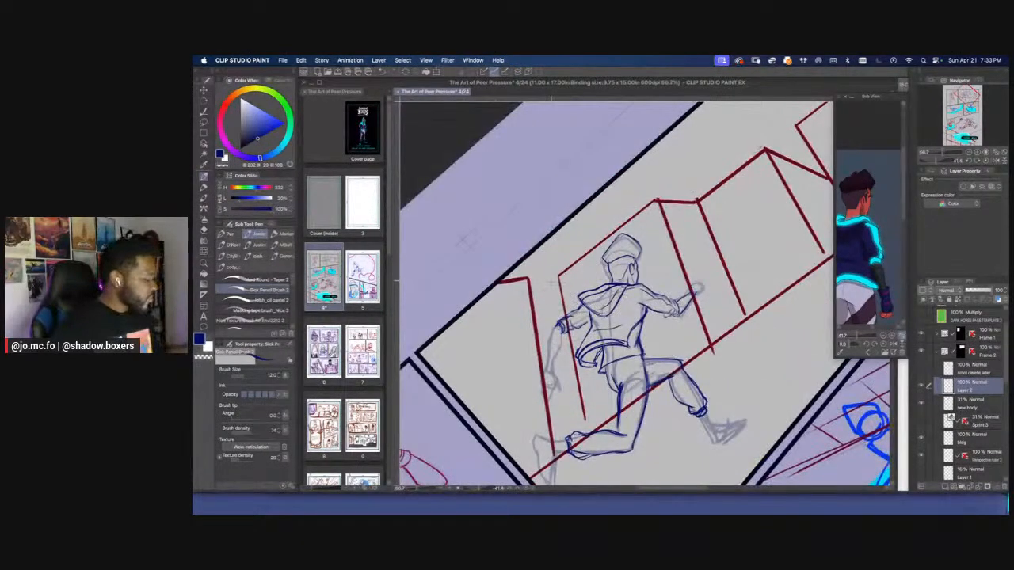
{"action": "key", "text": "r"}
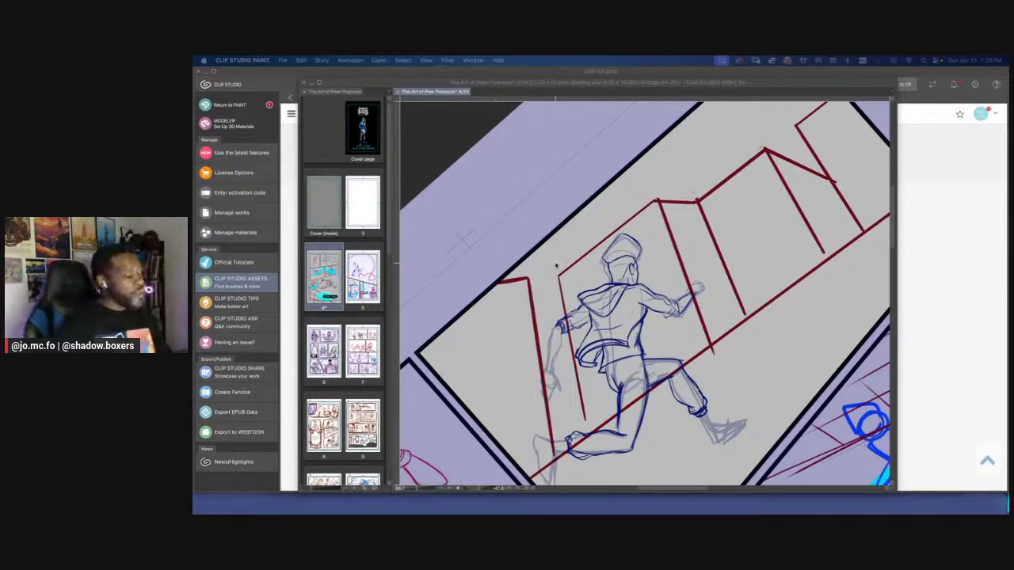
{"action": "left_click", "coordinate": [583, 281]}
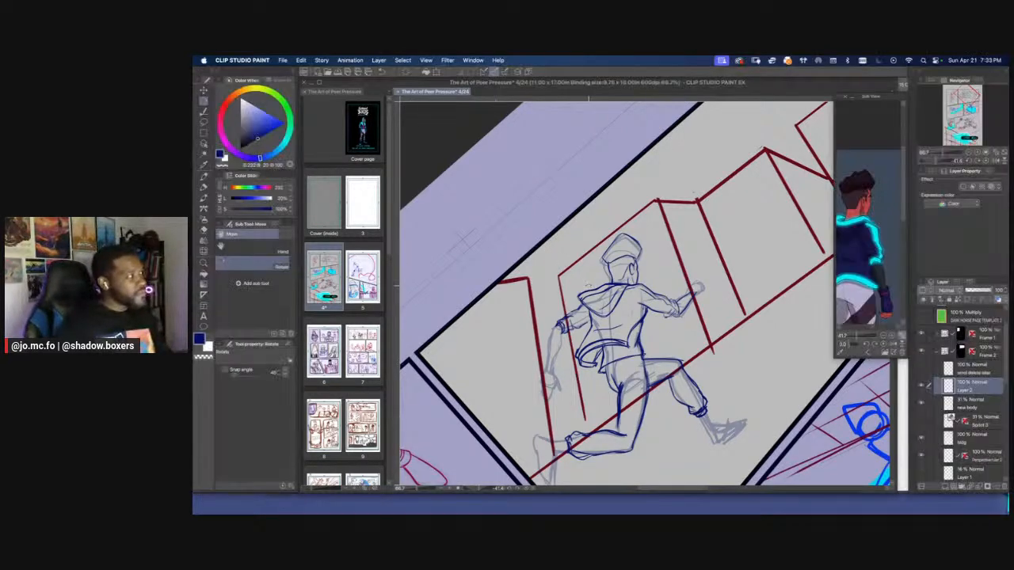
{"action": "left_click_drag", "start_coordinate": [466, 240], "coordinate": [544, 133]}
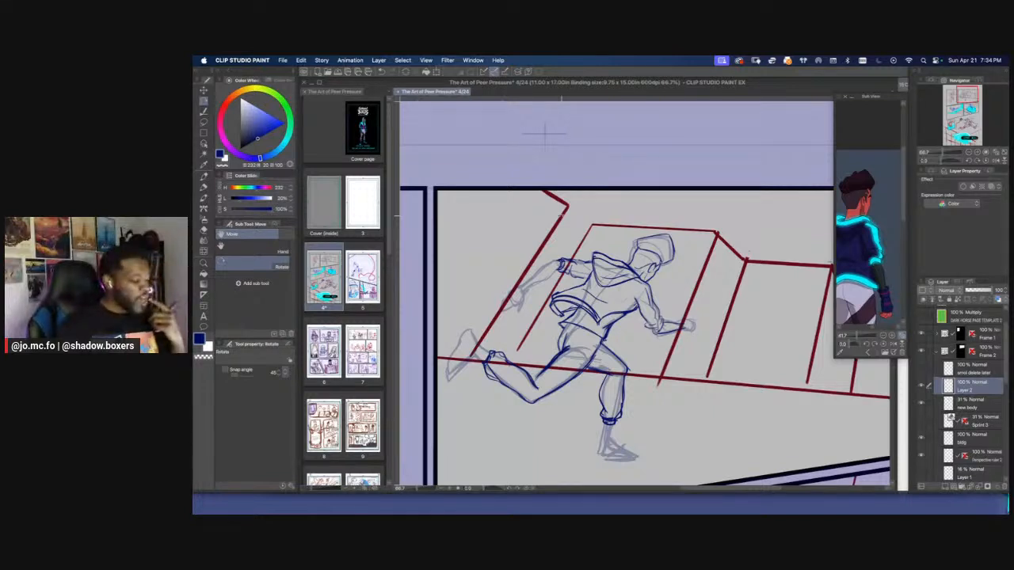
Draw both sides of the trailing arm's forearm from the sleeve cuff down to the wrist
{"action": "scroll", "coordinate": [543, 257], "scroll_direction": "up", "scroll_amount": 2}
{"action": "left_click_drag", "start_coordinate": [574, 288], "coordinate": [672, 287]}
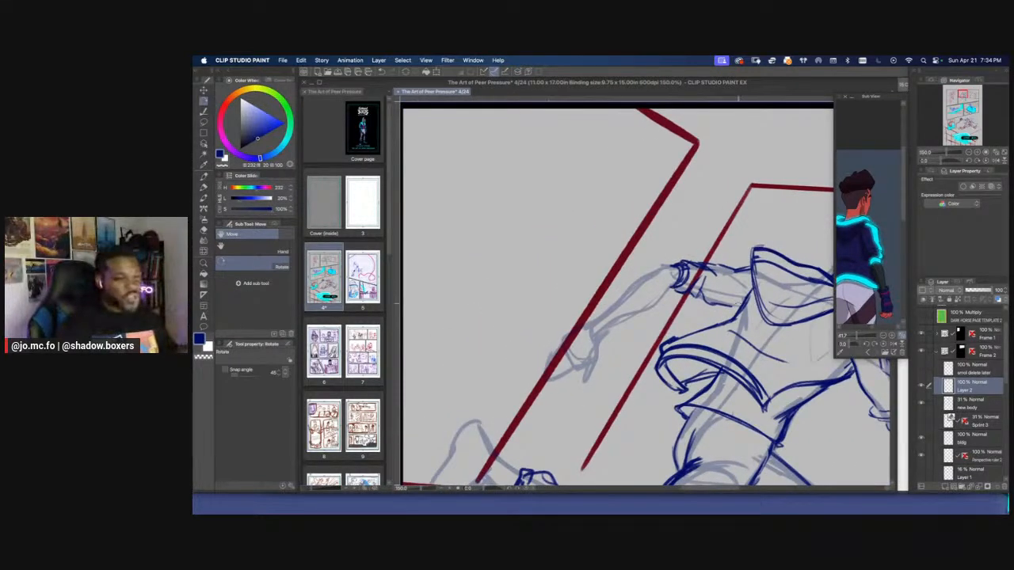
{"action": "key", "text": "p"}
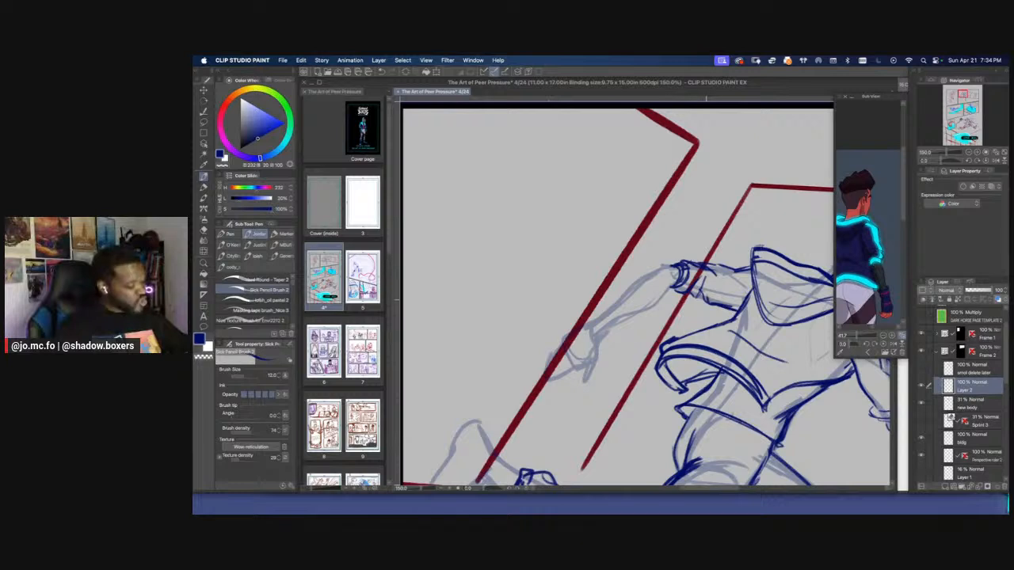
{"action": "key", "text": "r"}
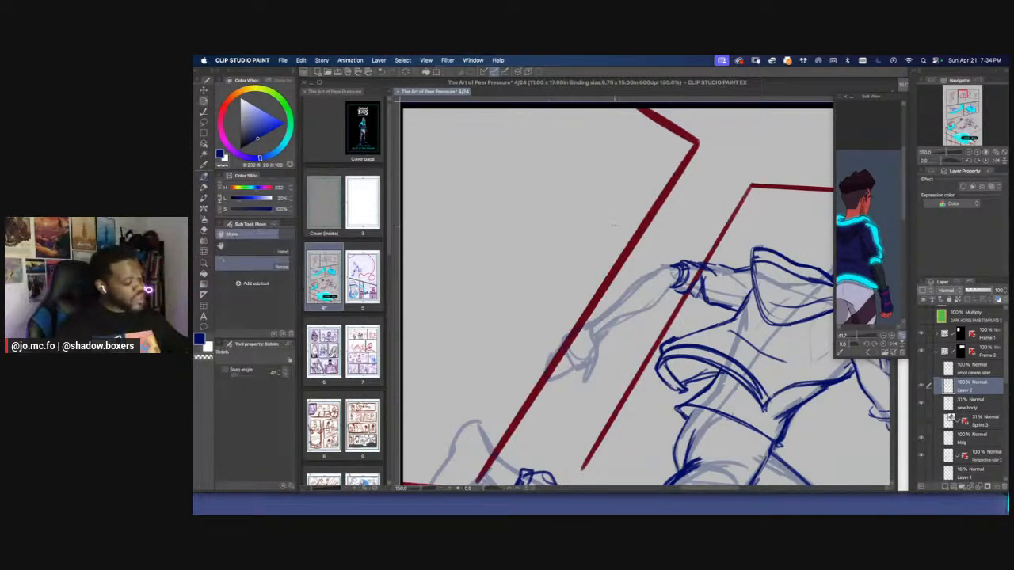
{"action": "left_click_drag", "start_coordinate": [613, 225], "coordinate": [577, 260]}
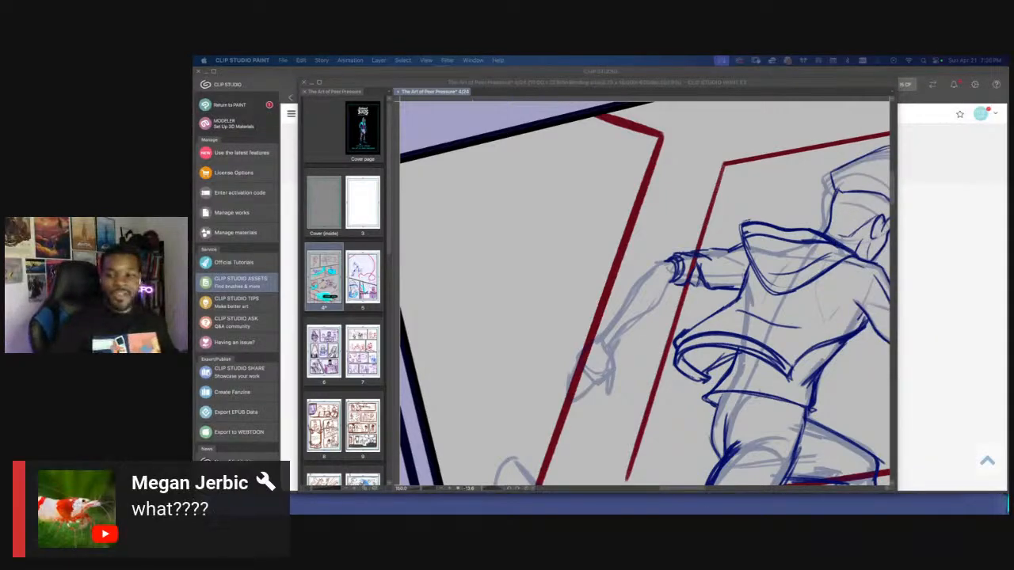
{"action": "left_click", "coordinate": [625, 273]}
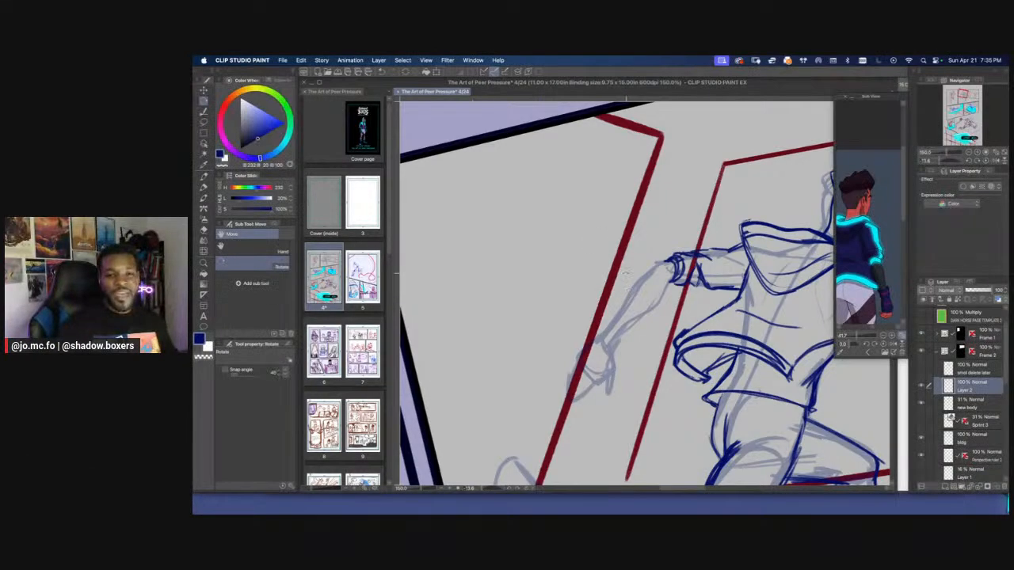
{"action": "left_click_drag", "start_coordinate": [609, 281], "coordinate": [607, 290]}
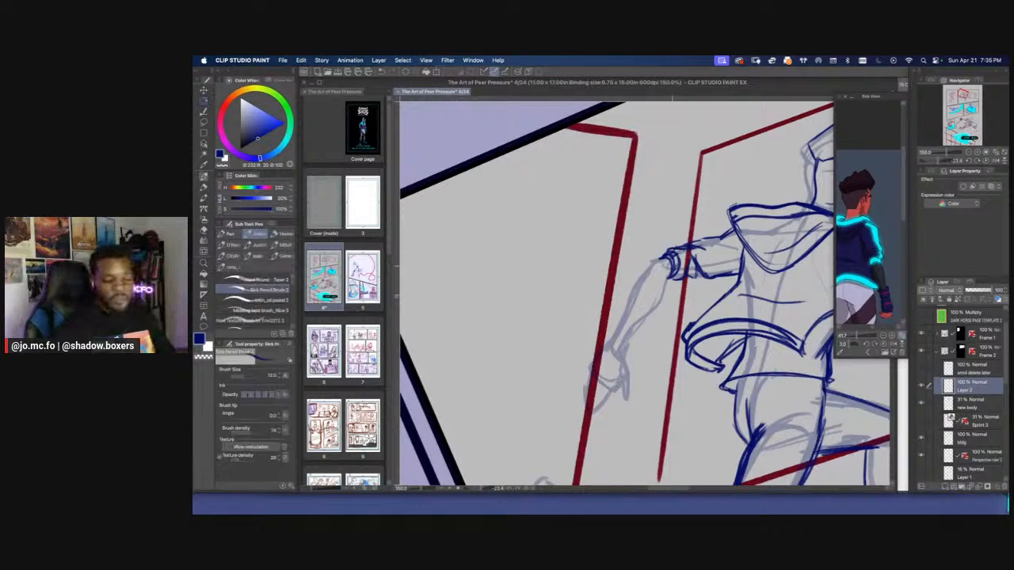
{"action": "mouse_move", "coordinate": [669, 279]}
{"action": "left_mouse_down"}
{"action": "mouse_move", "coordinate": [661, 308]}
{"action": "mouse_move", "coordinate": [632, 333]}
{"action": "mouse_move", "coordinate": [664, 297]}
{"action": "mouse_move", "coordinate": [667, 259]}
{"action": "mouse_move", "coordinate": [640, 279]}
{"action": "mouse_move", "coordinate": [616, 345]}
{"action": "left_mouse_up"}
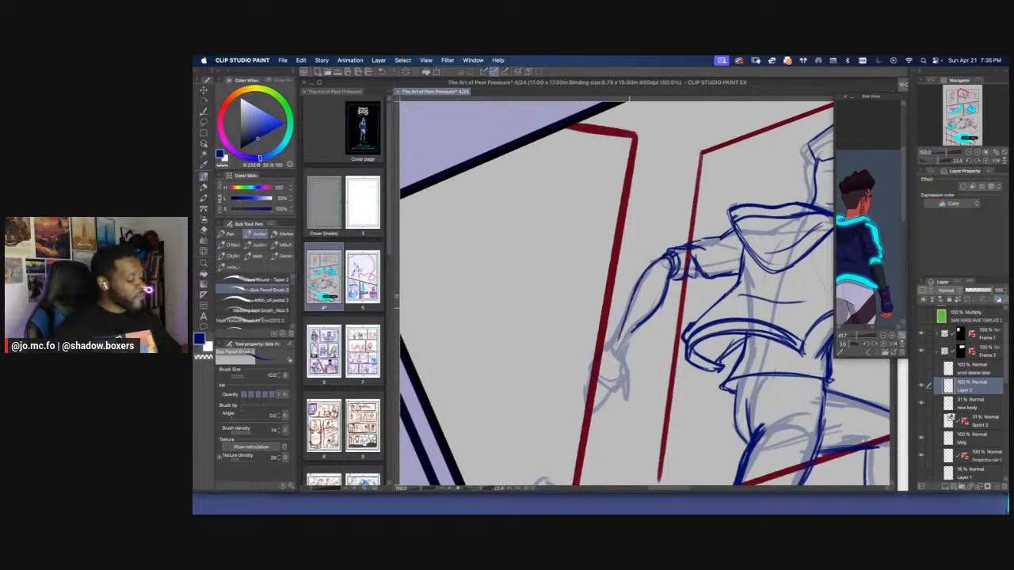
{"action": "left_click_drag", "start_coordinate": [630, 306], "coordinate": [613, 343]}
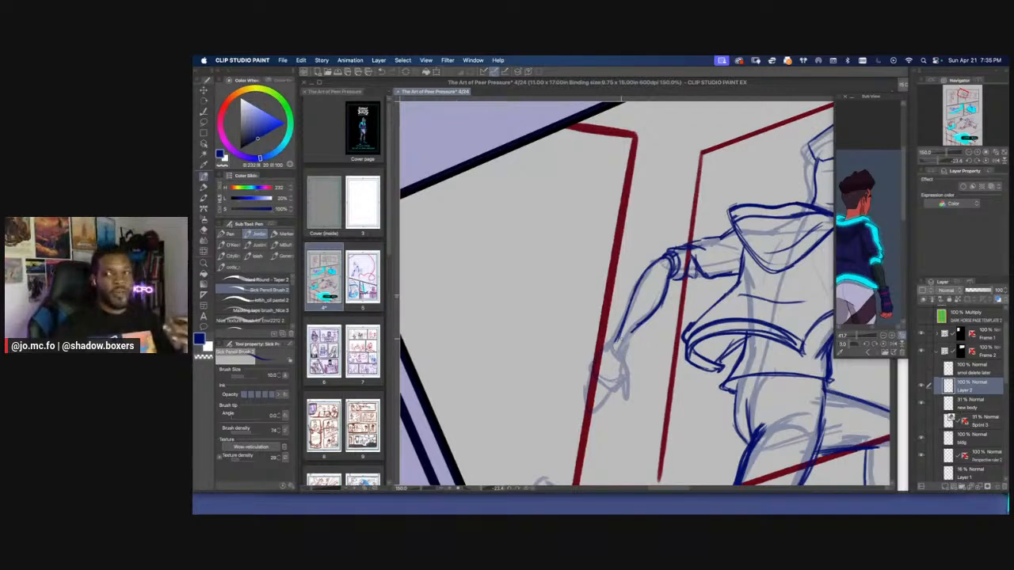
Lasso the trailing arm's sleeve and cuff and enlarge them slightly with Free Transform
{"action": "key", "text": "r"}
{"action": "left_click_drag", "start_coordinate": [572, 265], "coordinate": [568, 306]}
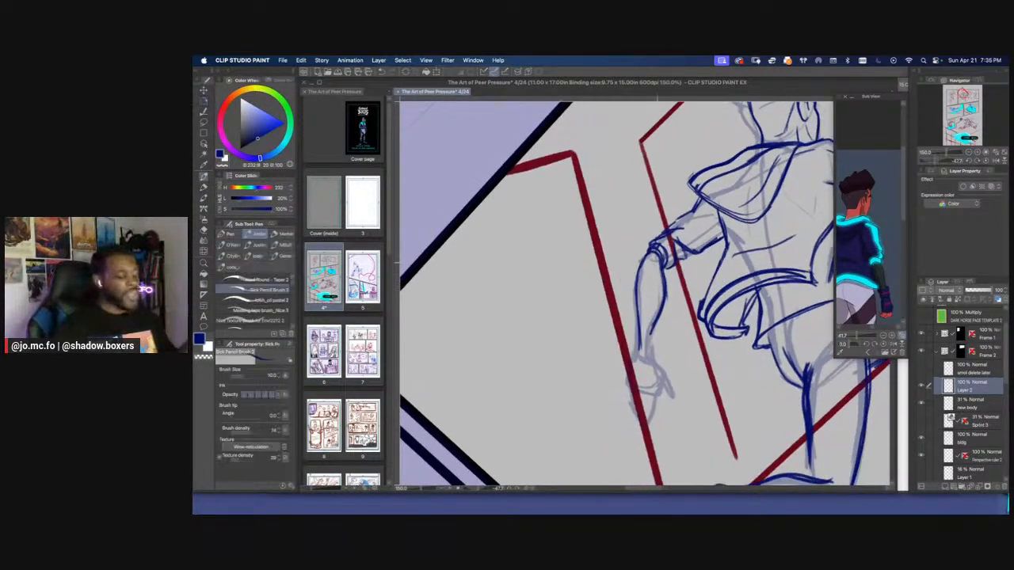
{"action": "key", "text": "m"}
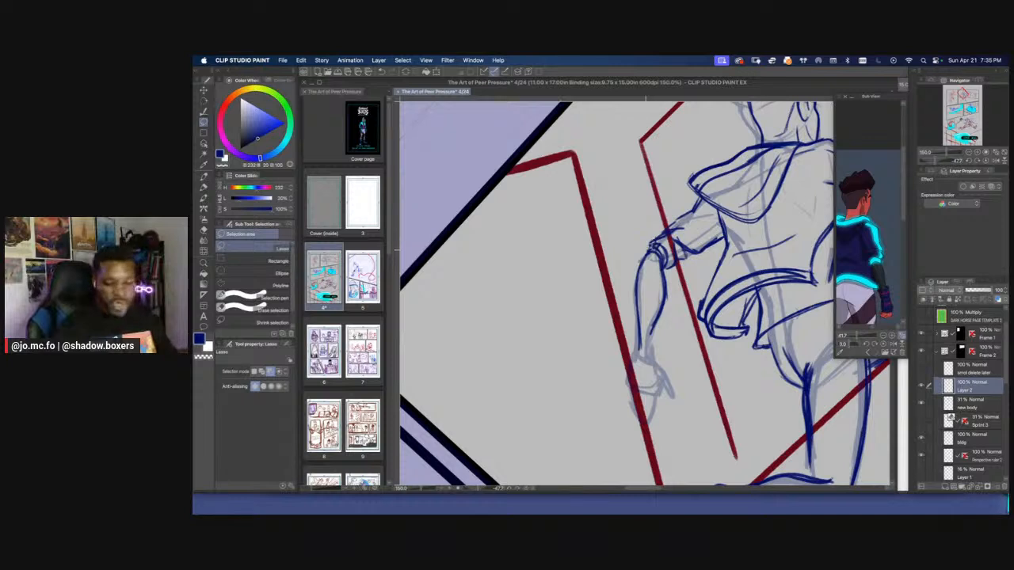
{"action": "mouse_move", "coordinate": [704, 209]}
{"action": "left_mouse_down"}
{"action": "mouse_move", "coordinate": [653, 228]}
{"action": "mouse_move", "coordinate": [647, 243]}
{"action": "left_mouse_up"}
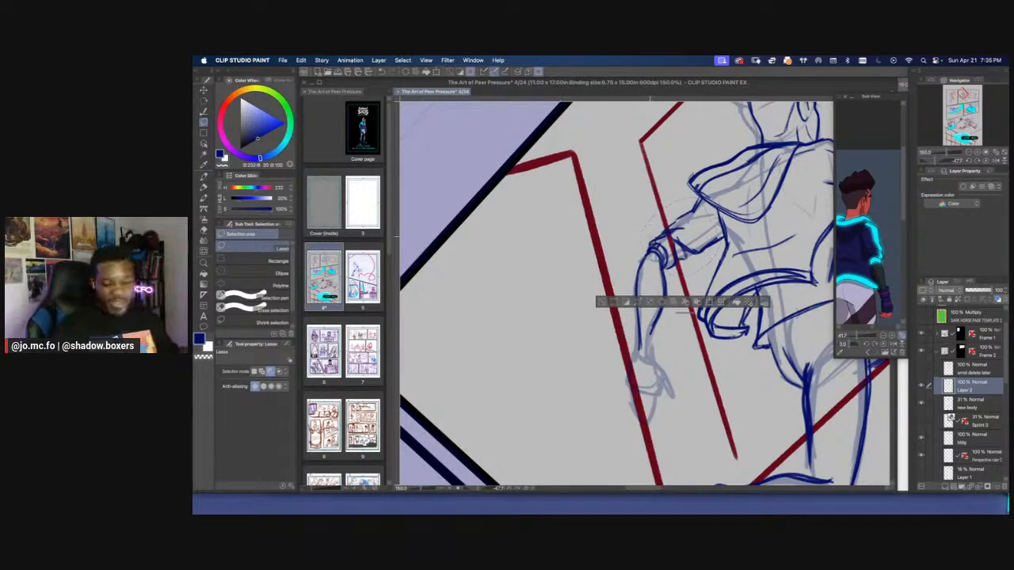
{"action": "key", "text": "super+shift+t"}
{"action": "mouse_move", "coordinate": [632, 241]}
{"action": "left_mouse_down"}
{"action": "mouse_move", "coordinate": [623, 236]}
{"action": "mouse_move", "coordinate": [657, 268]}
{"action": "left_mouse_up"}
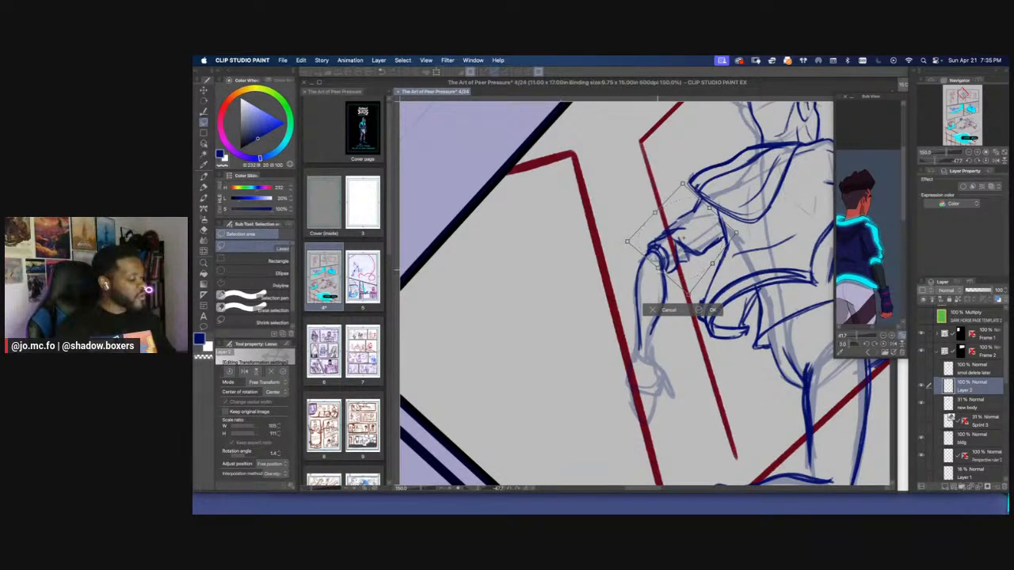
{"action": "key", "text": "Return"}
Redraw the outer edge of the trailing arm's cuff at brush size 10 and erase stray marks where it meets the forearm
{"action": "key", "text": "p"}
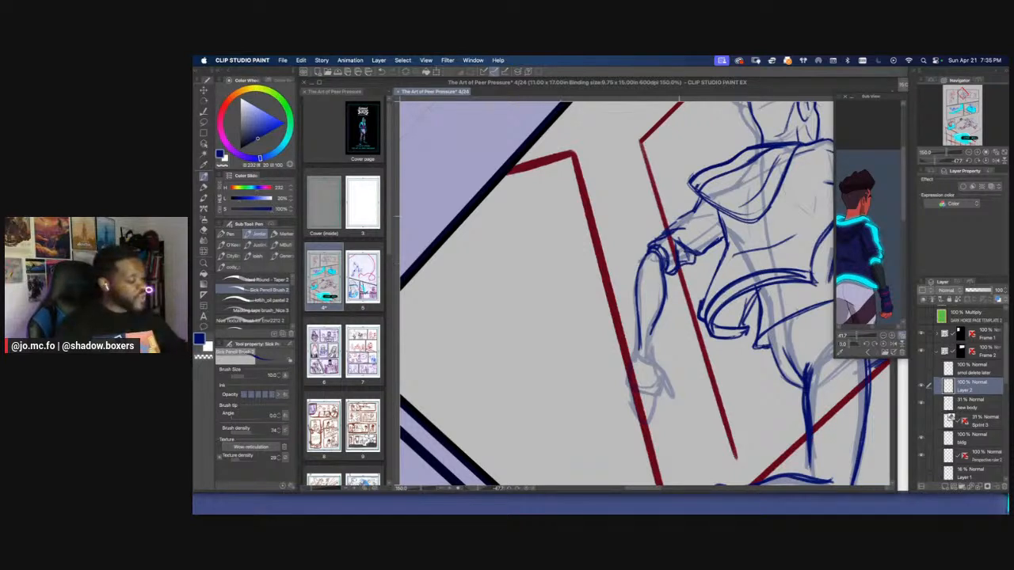
{"action": "left_click_drag", "start_coordinate": [679, 216], "coordinate": [645, 250]}
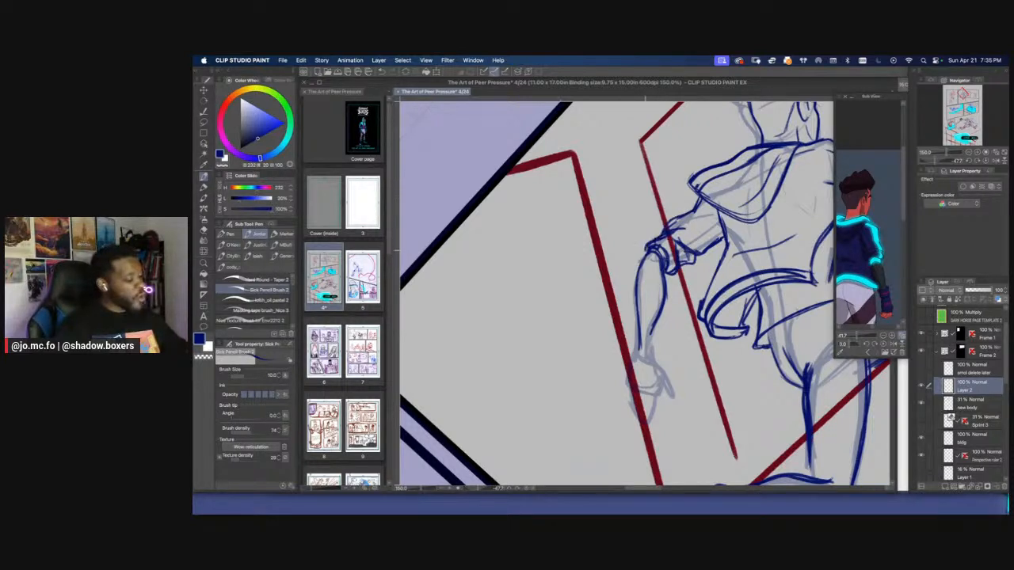
{"action": "key", "text": "e"}
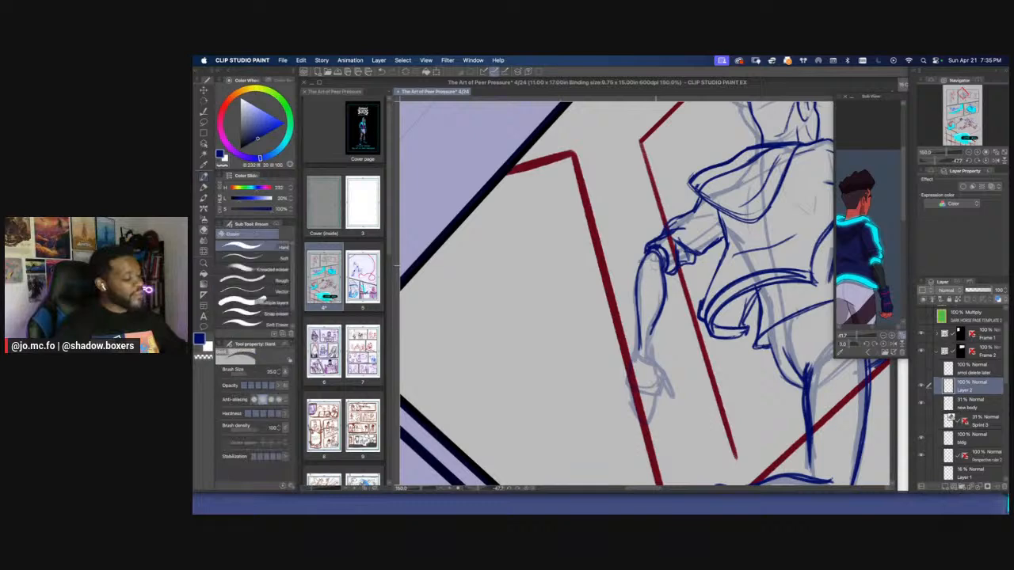
{"action": "key", "text": "p"}
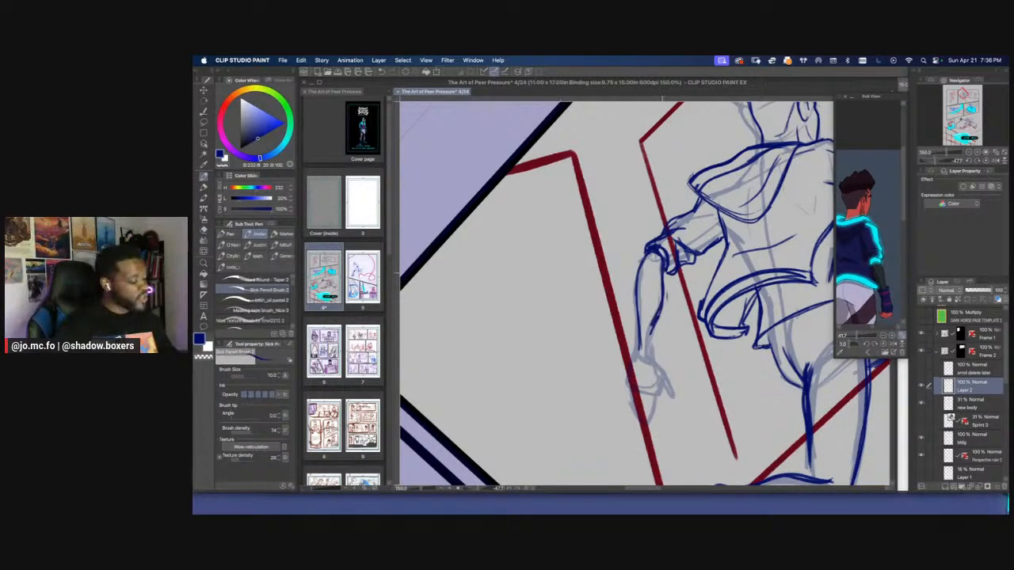
Clean up the trailing arm's forearm with the eraser and redraw its outline down to the wrist at brush size 12
{"action": "scroll", "coordinate": [643, 240], "scroll_direction": "down", "scroll_amount": 3}
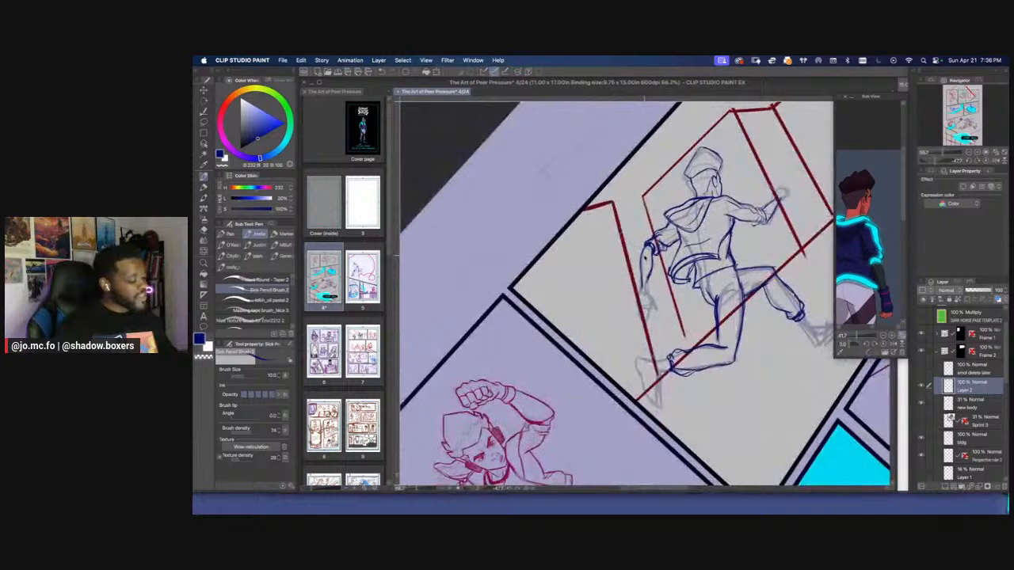
{"action": "scroll", "coordinate": [649, 269], "scroll_direction": "up", "scroll_amount": 3}
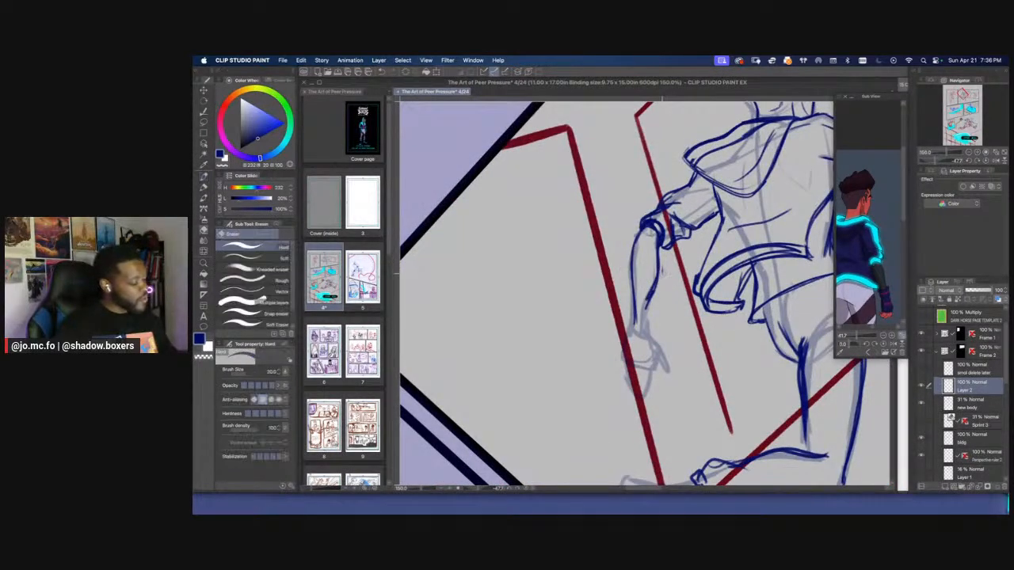
{"action": "mouse_move", "coordinate": [662, 244]}
{"action": "left_mouse_down"}
{"action": "mouse_move", "coordinate": [645, 327]}
{"action": "mouse_move", "coordinate": [636, 330]}
{"action": "left_mouse_up"}
{"action": "left_click_drag", "start_coordinate": [631, 301], "coordinate": [636, 328]}
{"action": "left_click_drag", "start_coordinate": [640, 236], "coordinate": [633, 302]}
{"action": "scroll", "coordinate": [645, 216], "scroll_direction": "down", "scroll_amount": 2}
{"action": "scroll", "coordinate": [643, 210], "scroll_direction": "down", "scroll_amount": 2}
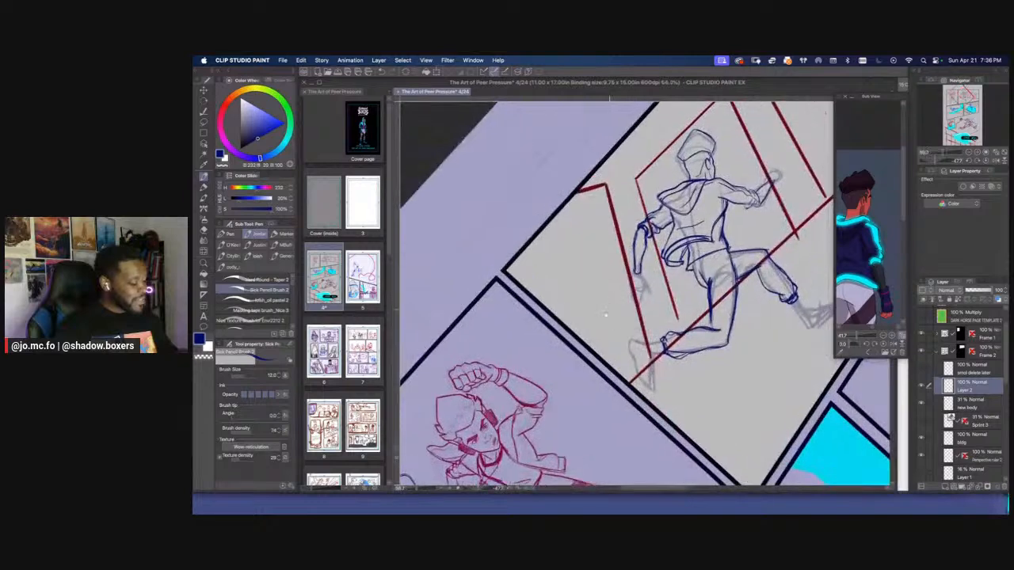
Redraw the back of the head and give the character's hair a jagged upper edge
{"action": "scroll", "coordinate": [606, 317], "scroll_direction": "up", "scroll_amount": 2}
{"action": "left_click_drag", "start_coordinate": [606, 340], "coordinate": [551, 322]}
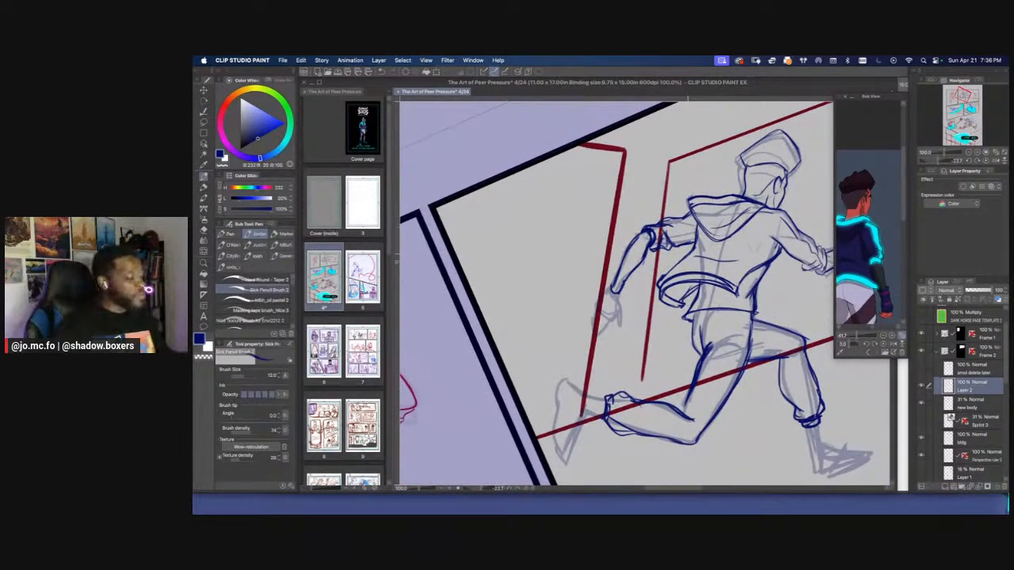
{"action": "scroll", "coordinate": [637, 234], "scroll_direction": "down", "scroll_amount": 3}
{"action": "scroll", "coordinate": [637, 235], "scroll_direction": "up", "scroll_amount": 1}
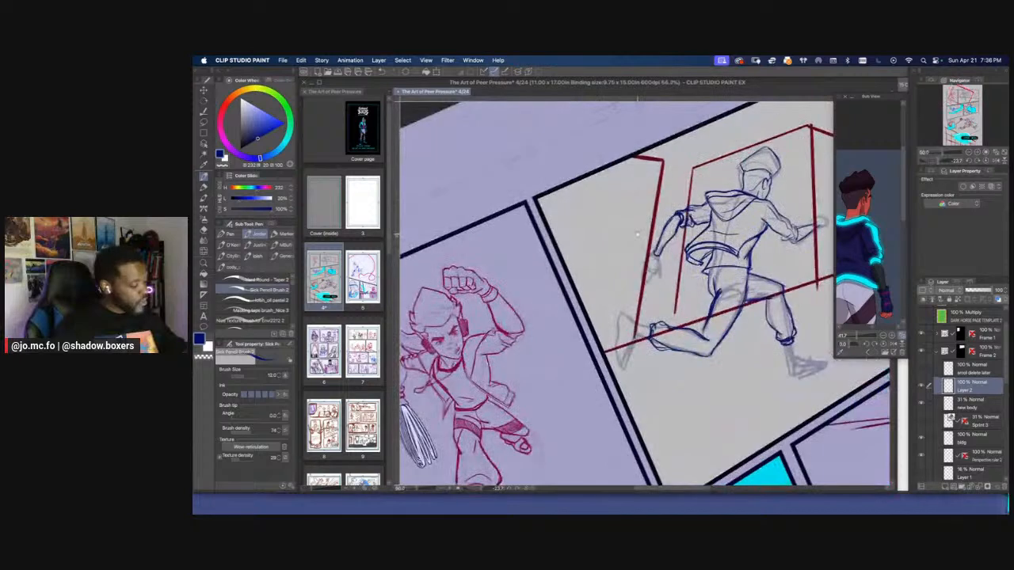
{"action": "scroll", "coordinate": [637, 235], "scroll_direction": "up", "scroll_amount": 5}
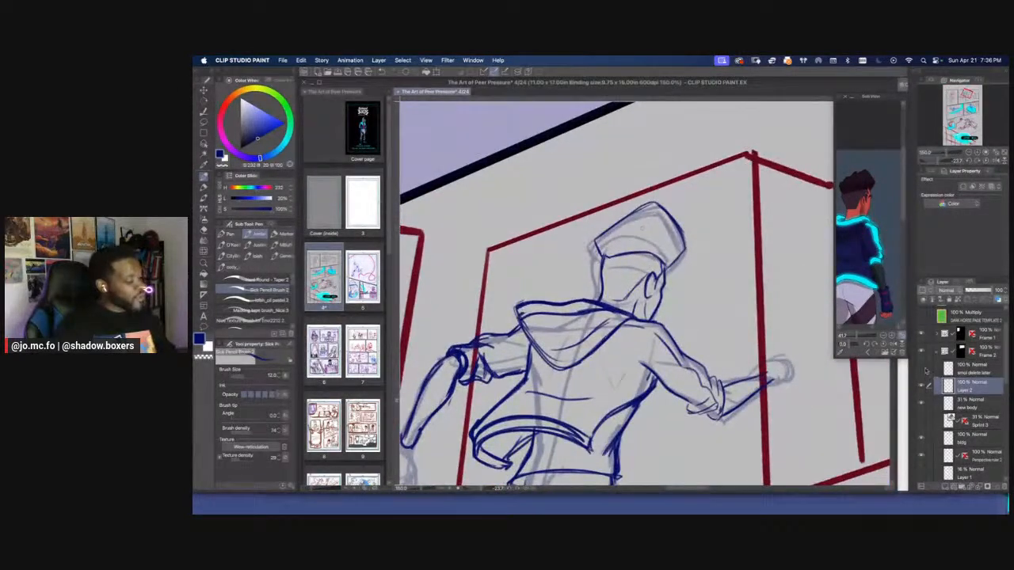
{"action": "left_click", "coordinate": [921, 386]}
{"action": "left_click", "coordinate": [921, 386]}
{"action": "key", "text": "m"}
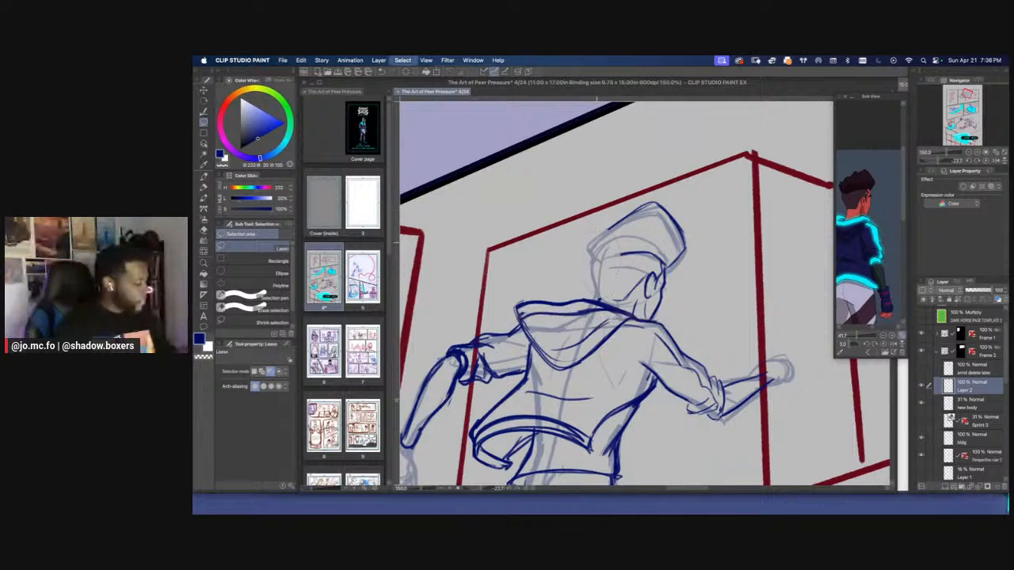
{"action": "key", "text": "p"}
{"action": "mouse_move", "coordinate": [596, 253]}
{"action": "left_mouse_down"}
{"action": "mouse_move", "coordinate": [594, 303]}
{"action": "mouse_move", "coordinate": [594, 291]}
{"action": "left_mouse_up"}
{"action": "mouse_move", "coordinate": [627, 252]}
{"action": "left_mouse_down"}
{"action": "mouse_move", "coordinate": [597, 261]}
{"action": "mouse_move", "coordinate": [594, 230]}
{"action": "mouse_move", "coordinate": [645, 204]}
{"action": "mouse_move", "coordinate": [670, 207]}
{"action": "mouse_move", "coordinate": [684, 254]}
{"action": "left_mouse_up"}
Draw a wristband around the trailing arm's wrist at brush size 10
{"action": "scroll", "coordinate": [653, 276], "scroll_direction": "down", "scroll_amount": 2}
{"action": "left_click_drag", "start_coordinate": [519, 323], "coordinate": [549, 265]}
{"action": "scroll", "coordinate": [570, 281], "scroll_direction": "up", "scroll_amount": 2}
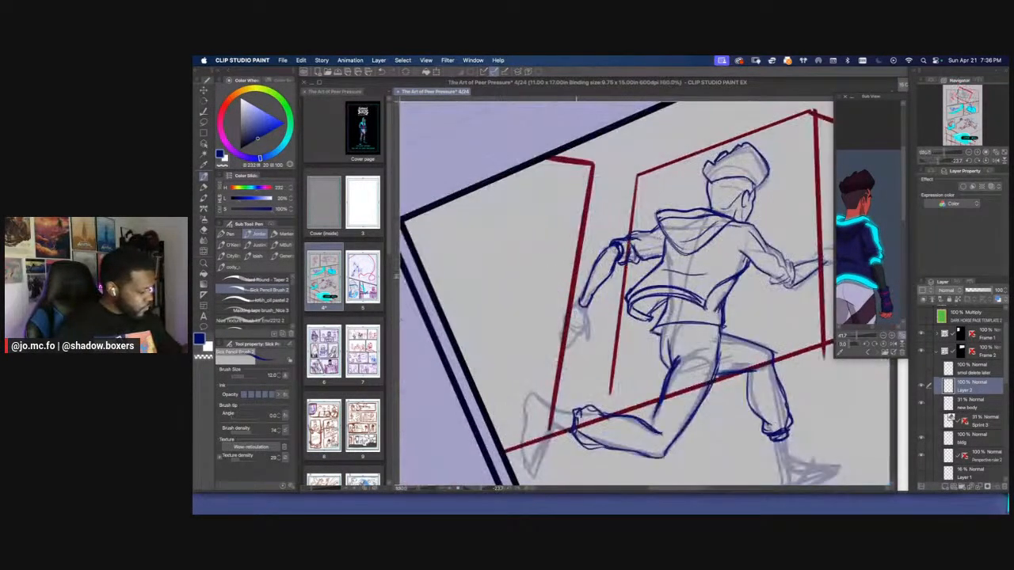
{"action": "key", "text": "["}
{"action": "mouse_move", "coordinate": [584, 300]}
{"action": "left_mouse_down"}
{"action": "mouse_move", "coordinate": [599, 297]}
{"action": "mouse_move", "coordinate": [583, 320]}
{"action": "mouse_move", "coordinate": [594, 322]}
{"action": "mouse_move", "coordinate": [577, 296]}
{"action": "mouse_move", "coordinate": [570, 317]}
{"action": "mouse_move", "coordinate": [590, 318]}
{"action": "left_mouse_up"}
{"action": "mouse_move", "coordinate": [637, 349]}
{"action": "left_mouse_down"}
{"action": "mouse_move", "coordinate": [636, 279]}
{"action": "mouse_move", "coordinate": [697, 316]}
{"action": "left_mouse_up"}
{"action": "key", "text": "super+minus"}
{"action": "key", "text": "super+minus"}
{"action": "key", "text": "super+plus"}
{"action": "left_click_drag", "start_coordinate": [634, 285], "coordinate": [654, 301]}
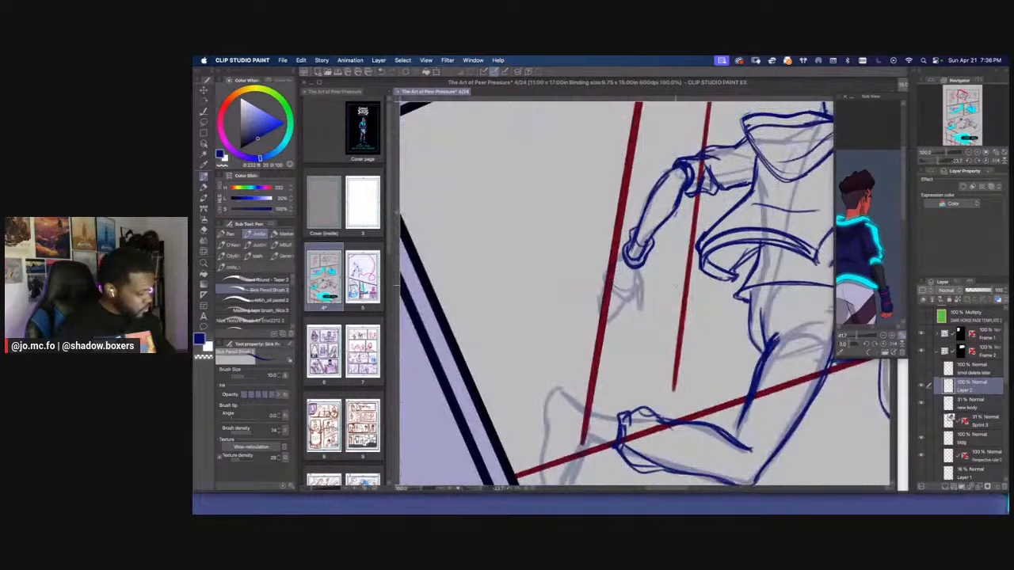
Check the Sprint 3 pose layer and draw the trailing arm's hand with its thumb and fingers below the wristband
{"action": "left_click", "coordinate": [921, 420]}
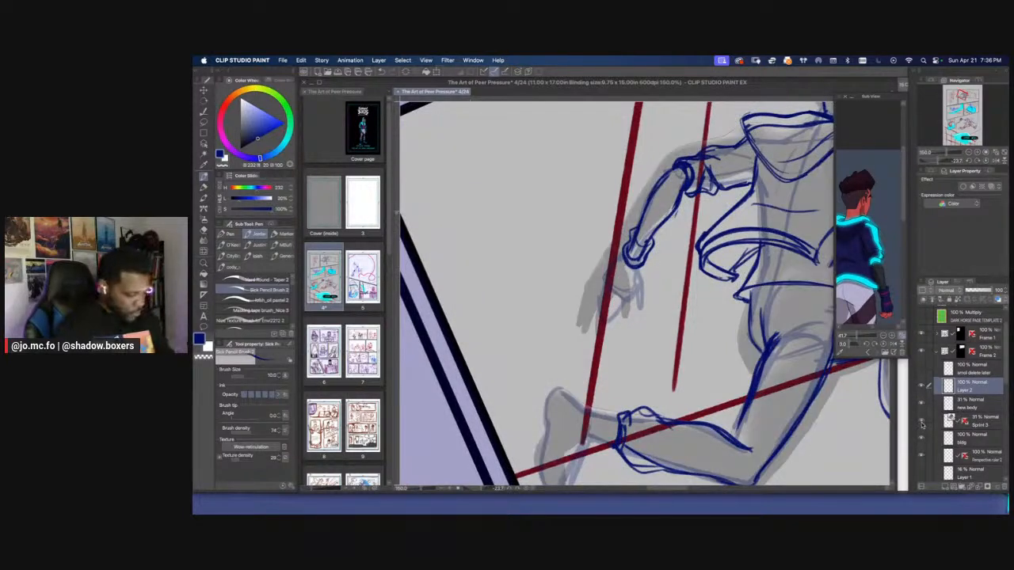
{"action": "left_click", "coordinate": [922, 421]}
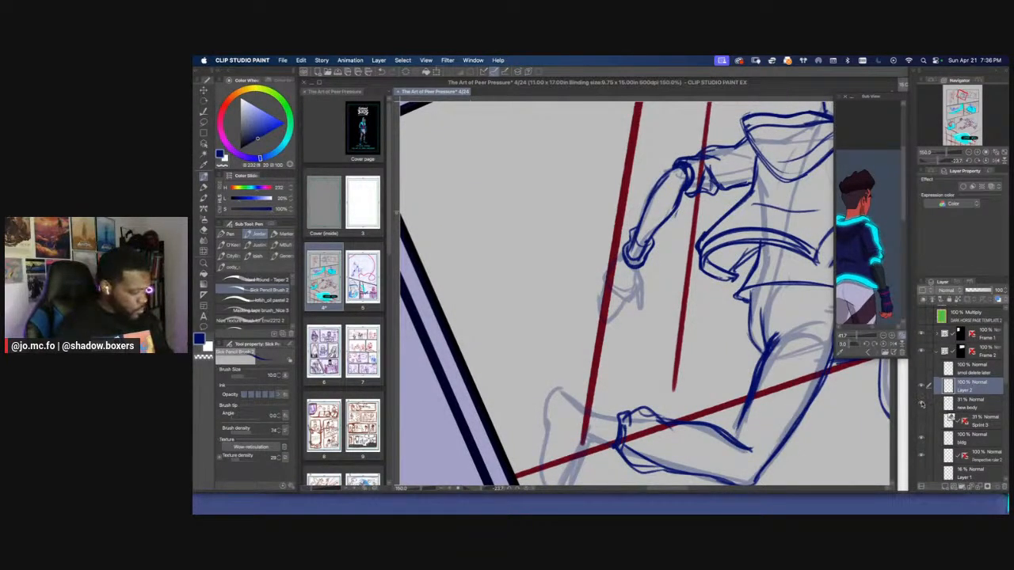
{"action": "left_click", "coordinate": [921, 404]}
{"action": "left_click", "coordinate": [921, 404]}
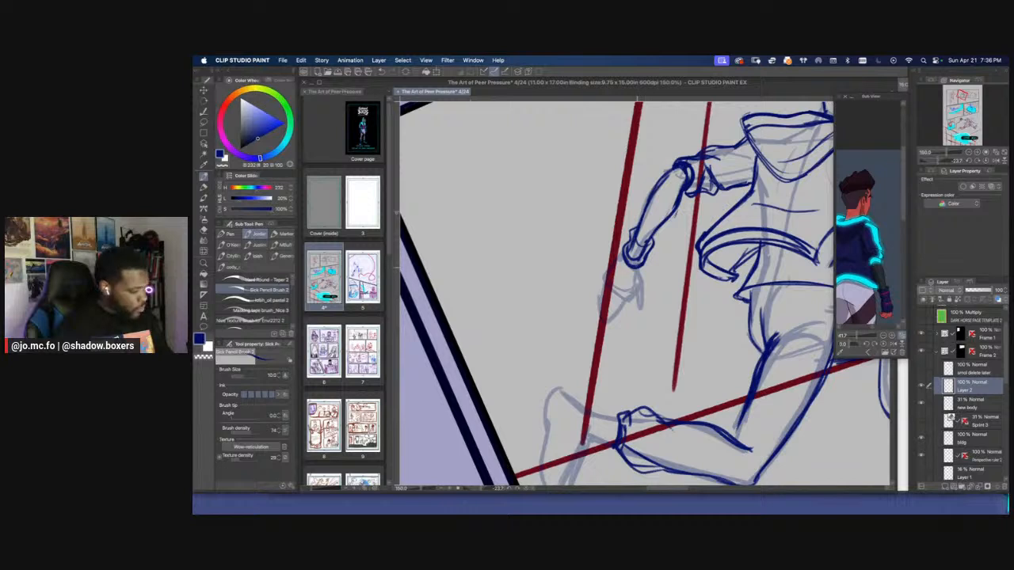
{"action": "mouse_move", "coordinate": [637, 268]}
{"action": "left_mouse_down"}
{"action": "mouse_move", "coordinate": [643, 286]}
{"action": "mouse_move", "coordinate": [605, 291]}
{"action": "mouse_move", "coordinate": [598, 323]}
{"action": "left_mouse_up"}
{"action": "left_click_drag", "start_coordinate": [626, 300], "coordinate": [606, 320]}
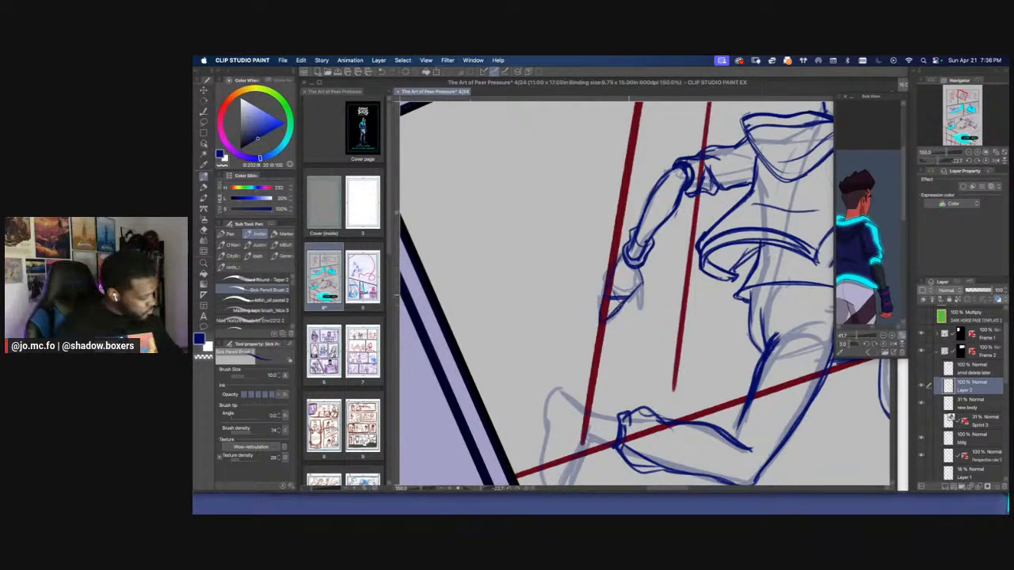
{"action": "mouse_move", "coordinate": [643, 283]}
{"action": "left_mouse_down"}
{"action": "mouse_move", "coordinate": [636, 312]}
{"action": "mouse_move", "coordinate": [592, 305]}
{"action": "left_mouse_up"}
{"action": "scroll", "coordinate": [608, 232], "scroll_direction": "down", "scroll_amount": 2}
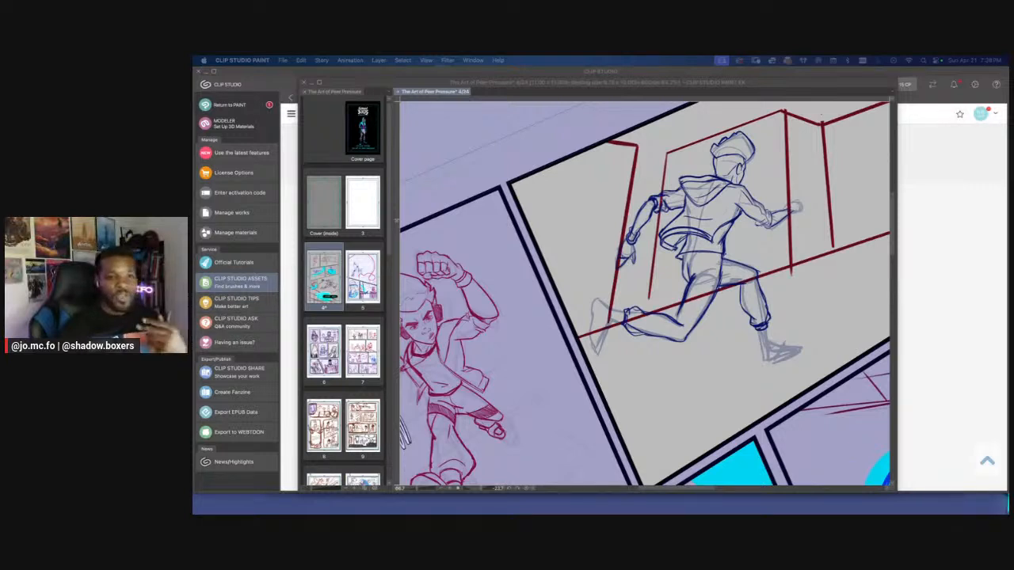
Return to the comic page and draw the ankle and heel lines of the trailing foot below the pant cuff
{"action": "left_click", "coordinate": [590, 279]}
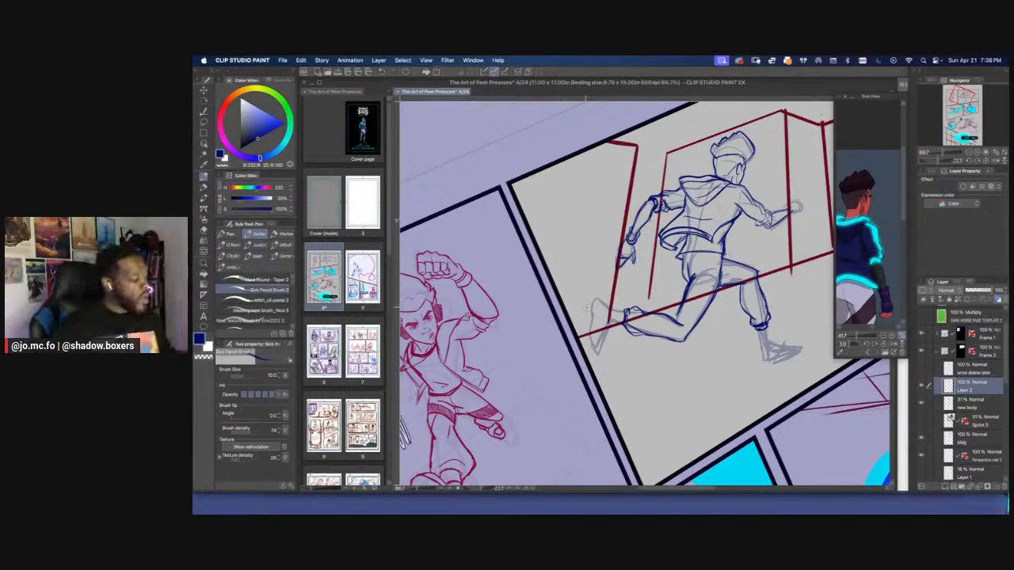
{"action": "key", "text": "r"}
{"action": "left_click_drag", "start_coordinate": [586, 307], "coordinate": [608, 341]}
{"action": "scroll", "coordinate": [604, 321], "scroll_direction": "up", "scroll_amount": 2}
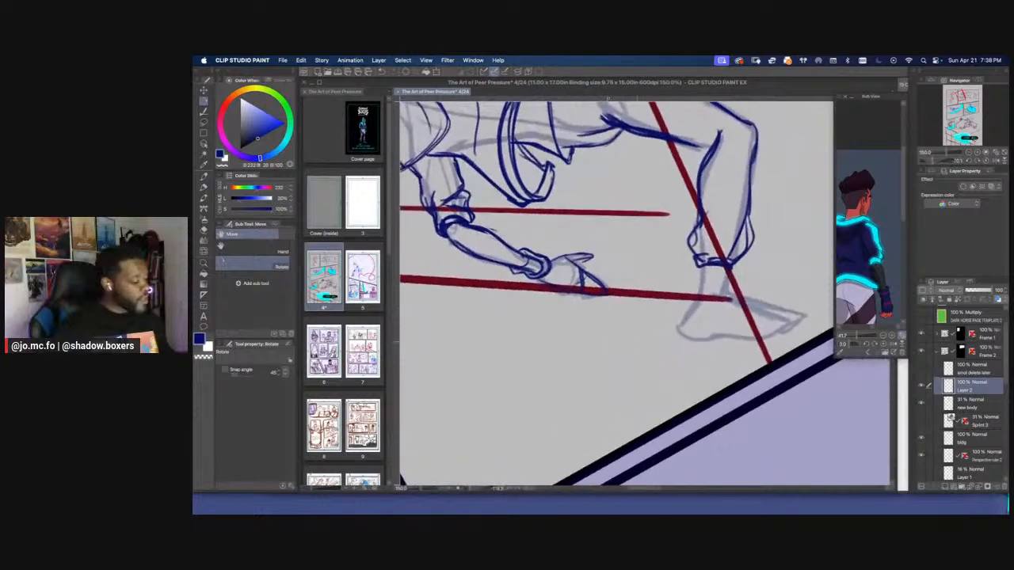
{"action": "key", "text": "p"}
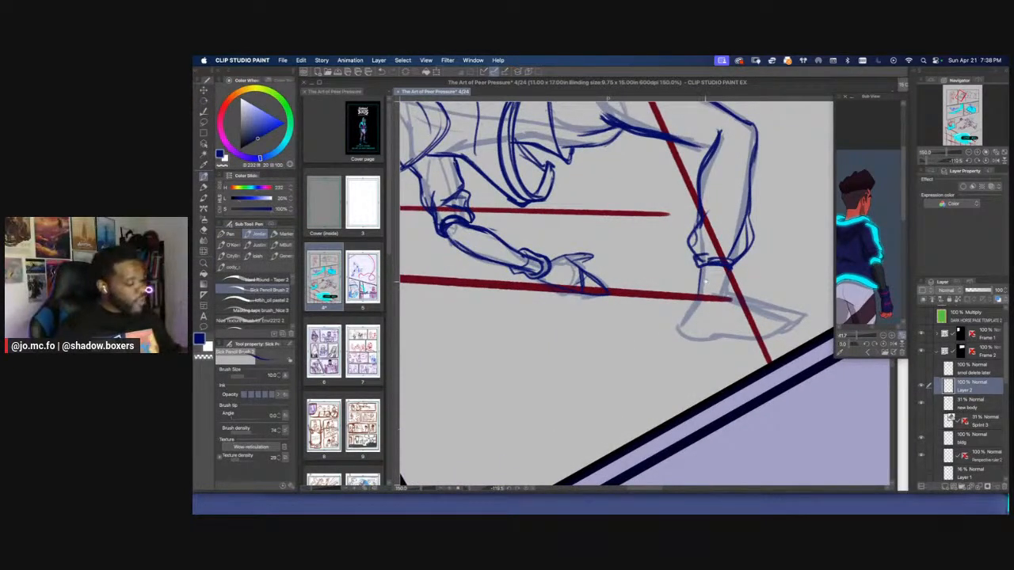
{"action": "mouse_move", "coordinate": [705, 282]}
{"action": "left_mouse_down"}
{"action": "mouse_move", "coordinate": [668, 267]}
{"action": "mouse_move", "coordinate": [667, 282]}
{"action": "mouse_move", "coordinate": [700, 266]}
{"action": "mouse_move", "coordinate": [653, 326]}
{"action": "left_mouse_up"}
Draw the rest of the trailing foot's shoe outline from heel to toe at brush size 12
{"action": "key", "text": "]"}
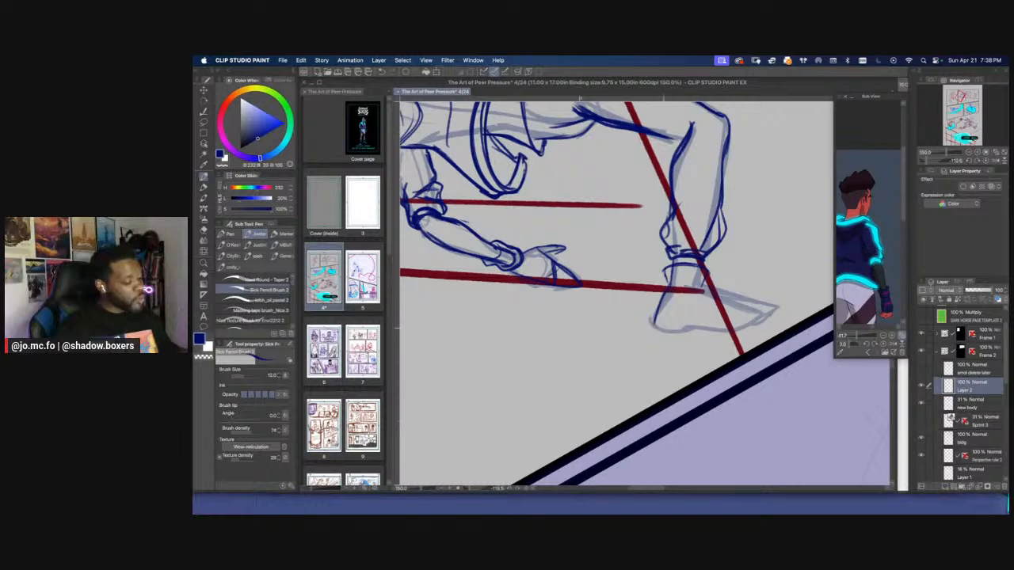
{"action": "key", "text": "shift+space"}
{"action": "mouse_move", "coordinate": [714, 296]}
{"action": "left_mouse_down"}
{"action": "mouse_move", "coordinate": [633, 362]}
{"action": "mouse_move", "coordinate": [668, 359]}
{"action": "mouse_move", "coordinate": [673, 323]}
{"action": "mouse_move", "coordinate": [688, 396]}
{"action": "mouse_move", "coordinate": [660, 373]}
{"action": "left_mouse_up"}
{"action": "key", "text": "space"}
{"action": "left_click_drag", "start_coordinate": [631, 278], "coordinate": [678, 392]}
{"action": "mouse_move", "coordinate": [678, 392]}
{"action": "left_mouse_down"}
{"action": "mouse_move", "coordinate": [623, 286]}
{"action": "mouse_move", "coordinate": [621, 307]}
{"action": "left_mouse_up"}
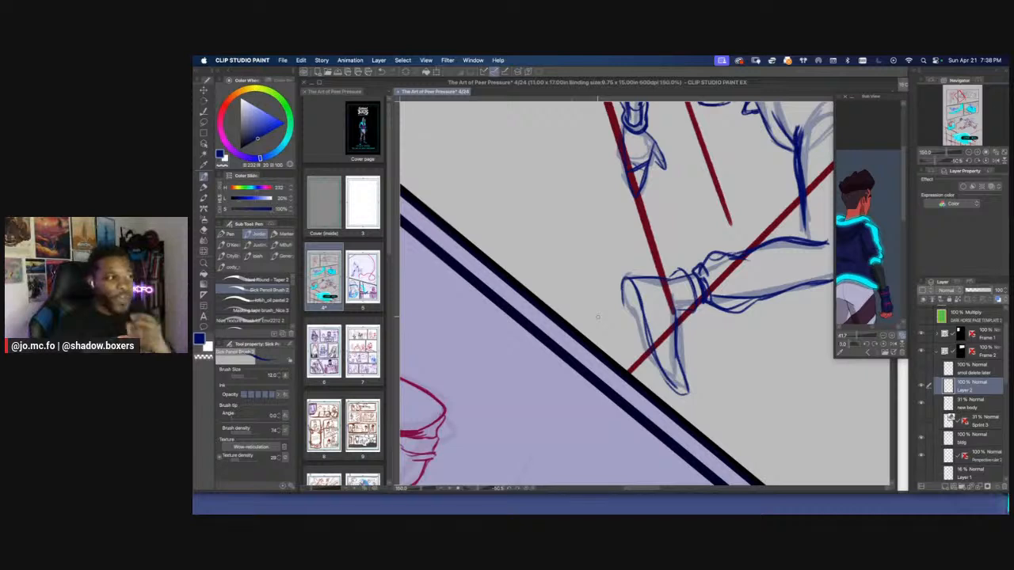
Add detail lines inside the trailing foot's shoe between the ankle and the toe at brush size 10
{"action": "key", "text": "r"}
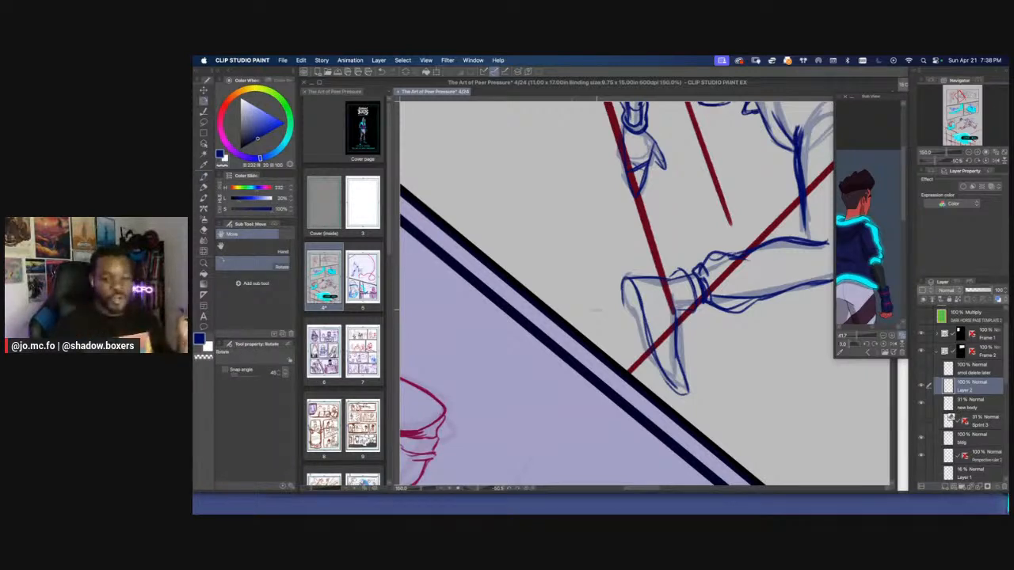
{"action": "mouse_move", "coordinate": [597, 316]}
{"action": "left_mouse_down"}
{"action": "mouse_move", "coordinate": [597, 286]}
{"action": "mouse_move", "coordinate": [653, 408]}
{"action": "mouse_move", "coordinate": [657, 397]}
{"action": "left_mouse_up"}
{"action": "key", "text": "p"}
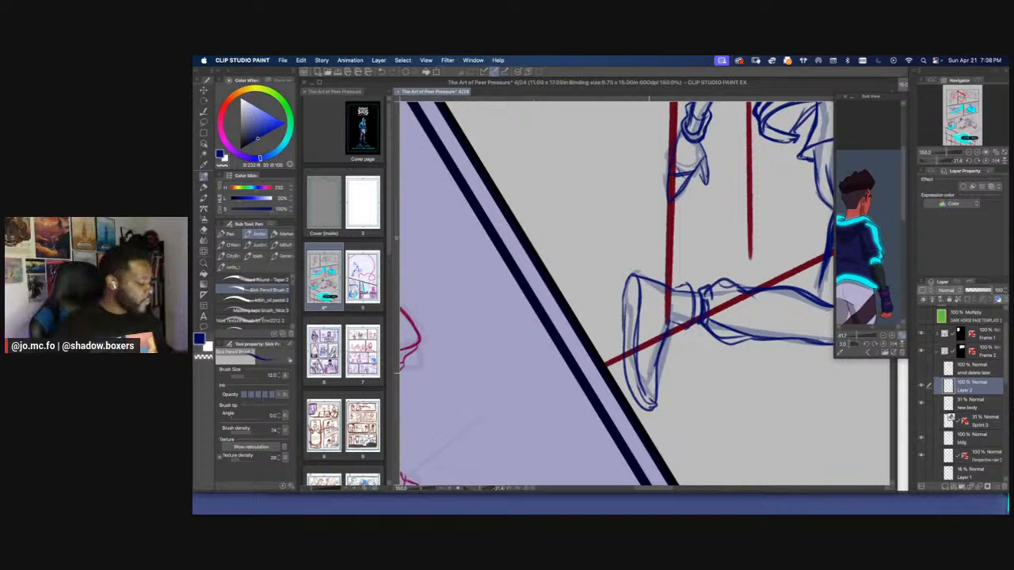
{"action": "key", "text": "bracketleft"}
{"action": "mouse_move", "coordinate": [682, 331]}
{"action": "left_mouse_down"}
{"action": "mouse_move", "coordinate": [669, 339]}
{"action": "mouse_move", "coordinate": [686, 332]}
{"action": "mouse_move", "coordinate": [680, 340]}
{"action": "left_mouse_up"}
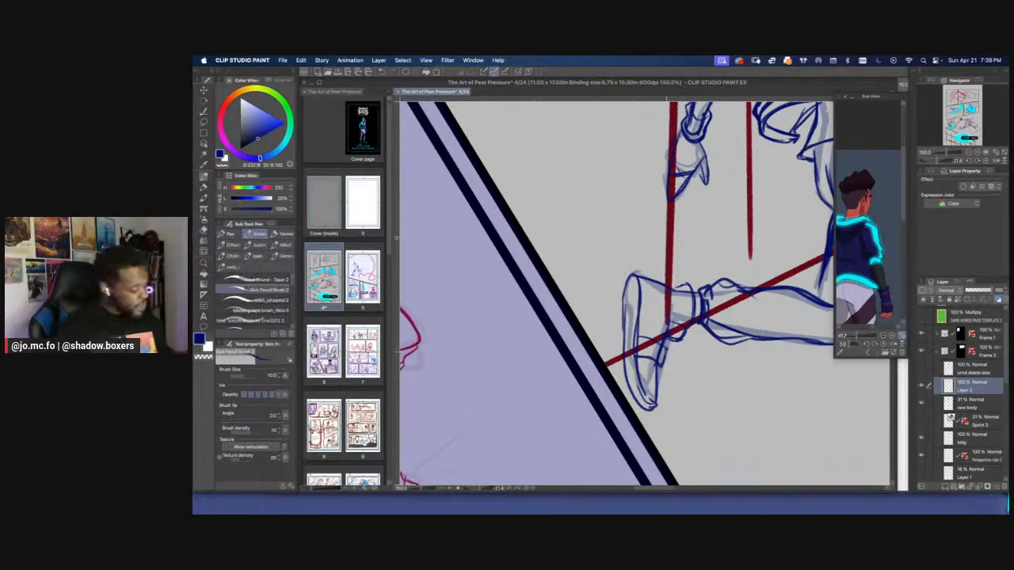
{"action": "mouse_move", "coordinate": [637, 336]}
{"action": "left_mouse_down"}
{"action": "mouse_move", "coordinate": [668, 349]}
{"action": "mouse_move", "coordinate": [655, 366]}
{"action": "left_mouse_up"}
{"action": "scroll", "coordinate": [625, 325], "scroll_direction": "down", "scroll_amount": 3}
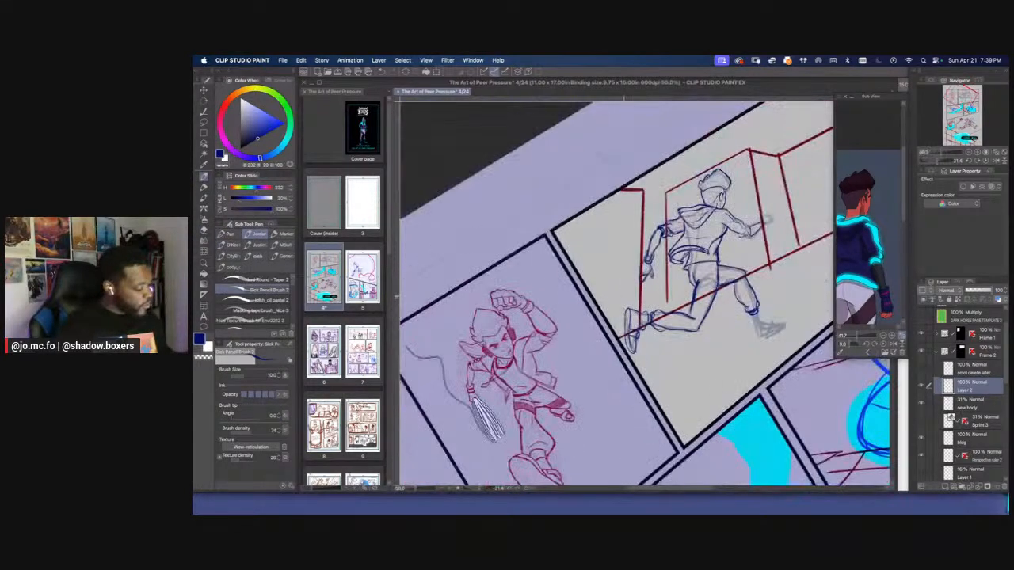
Move the running figure's line art and body sketch layers together slightly to the right in the panel, then reselect Layer 2
{"action": "left_click_drag", "start_coordinate": [624, 297], "coordinate": [610, 308]}
{"action": "key", "text": "r"}
{"action": "left_click_drag", "start_coordinate": [534, 323], "coordinate": [532, 260]}
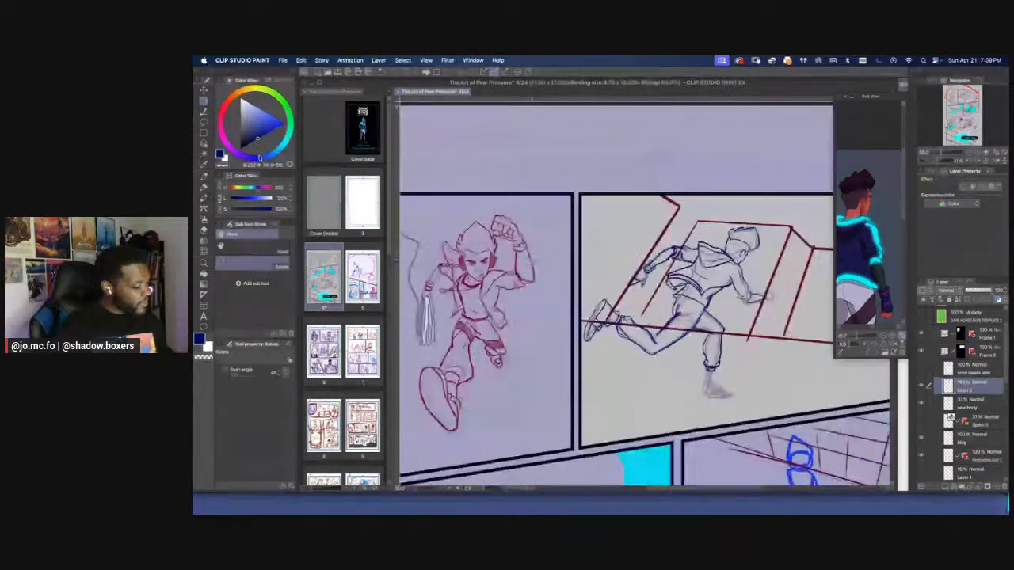
{"action": "key", "text": "ctrl+t"}
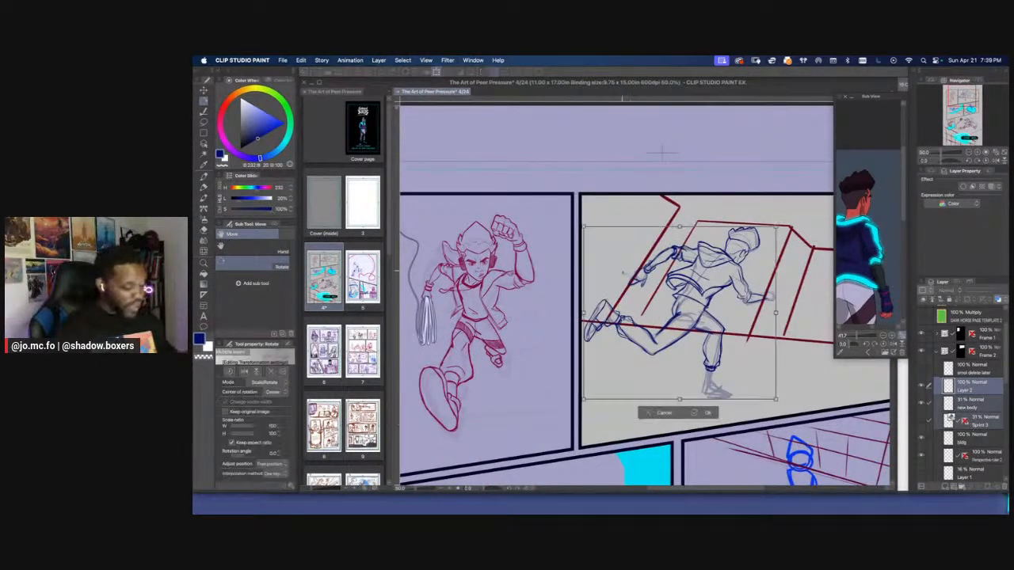
{"action": "left_click_drag", "start_coordinate": [626, 284], "coordinate": [631, 284]}
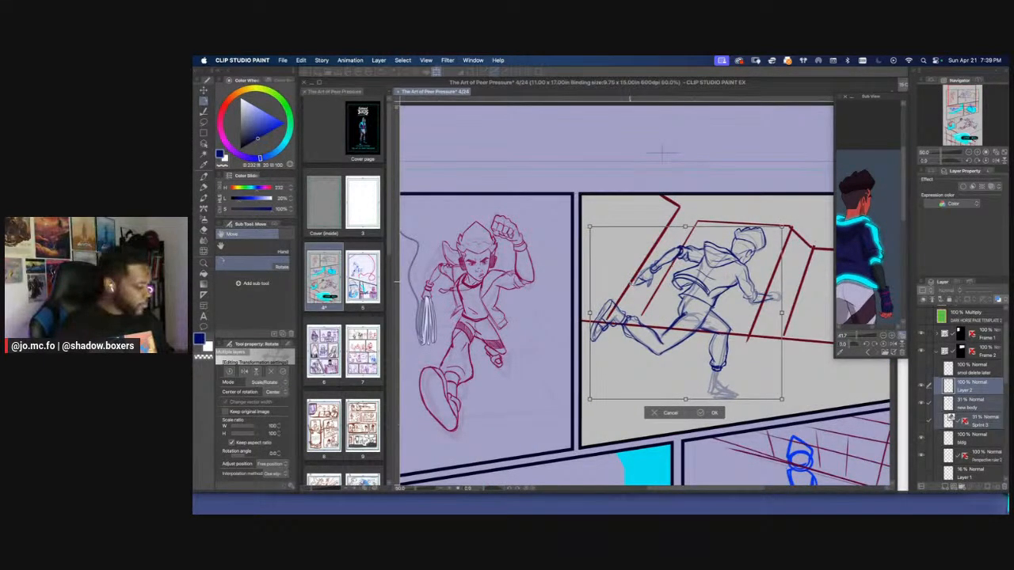
{"action": "key", "text": "Return"}
{"action": "left_click", "coordinate": [961, 388]}
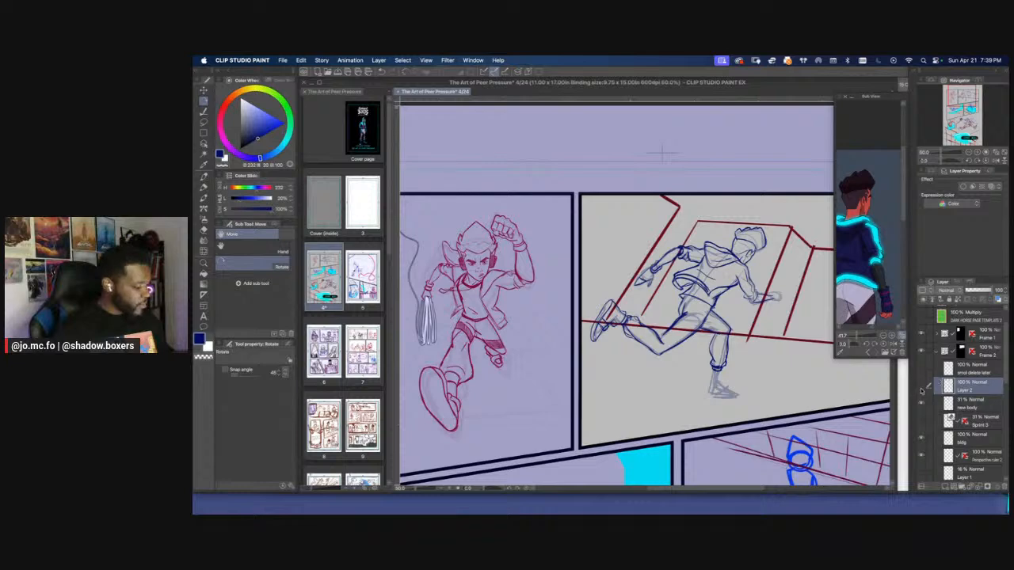
Draw the leading arm's wrist edge and fist outline over the faded sketch at brush size 10
{"action": "key", "text": "super+plus"}
{"action": "left_click_drag", "start_coordinate": [827, 270], "coordinate": [694, 270]}
{"action": "key", "text": "super+plus"}
{"action": "key", "text": "super+plus"}
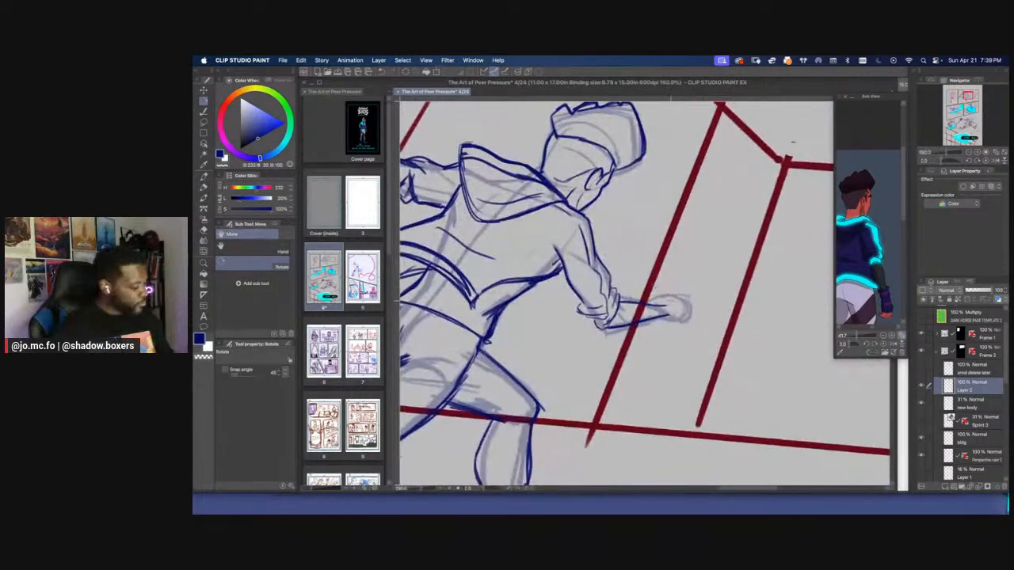
{"action": "key", "text": "p"}
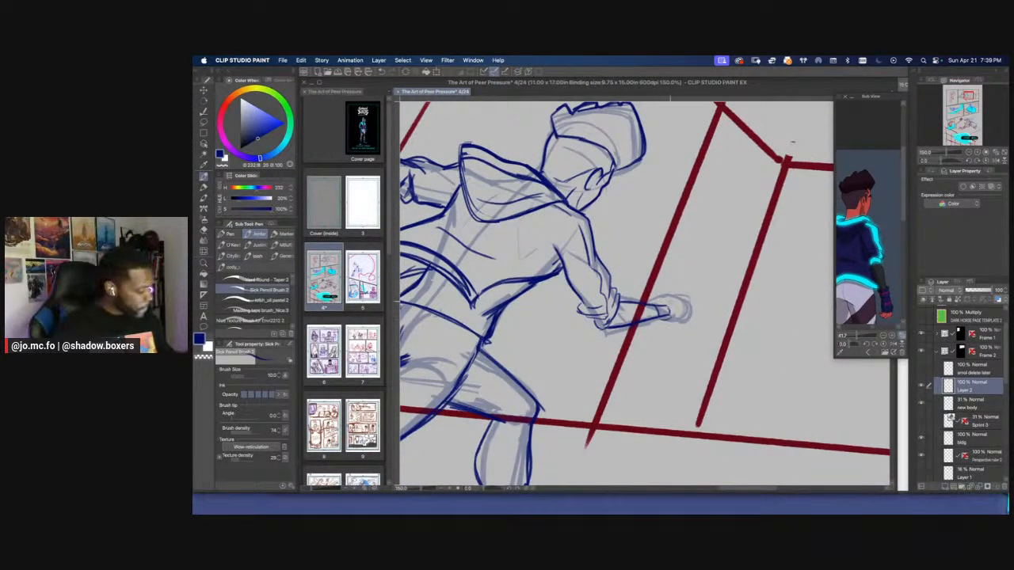
{"action": "mouse_move", "coordinate": [670, 300]}
{"action": "left_mouse_down"}
{"action": "mouse_move", "coordinate": [688, 318]}
{"action": "mouse_move", "coordinate": [668, 294]}
{"action": "mouse_move", "coordinate": [690, 297]}
{"action": "mouse_move", "coordinate": [687, 316]}
{"action": "left_mouse_up"}
Lasso the leading arm's fist, adjust it with Free Transform and clear the selection
{"action": "key", "text": "m"}
{"action": "left_click_drag", "start_coordinate": [659, 273], "coordinate": [653, 257]}
{"action": "key", "text": "super+t"}
{"action": "key", "text": "super+d"}
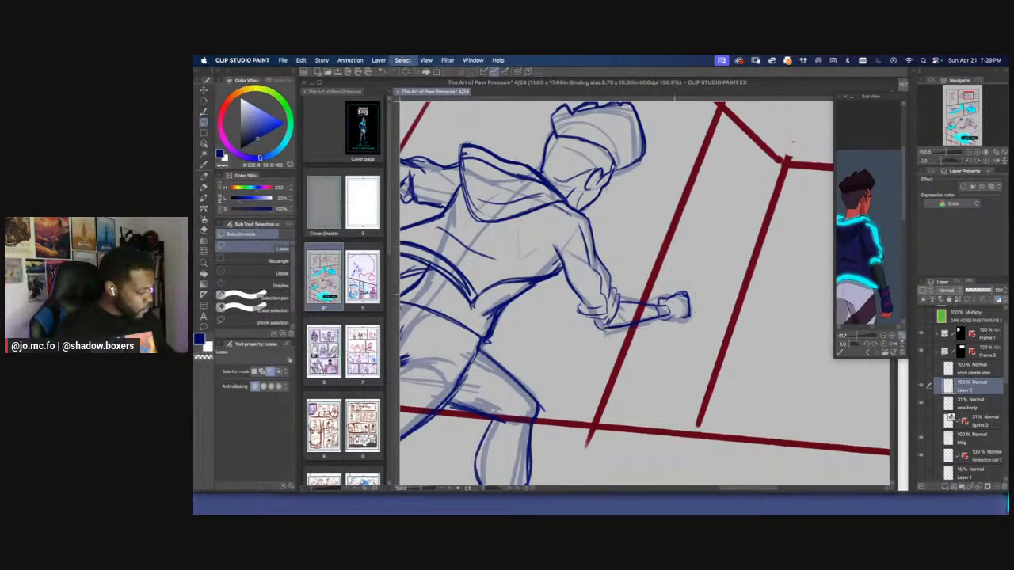
Draw a wristband on the leading arm's wrist, then trim the fist's upper edge with the eraser and redraw it
{"action": "key", "text": "p"}
{"action": "mouse_move", "coordinate": [673, 317]}
{"action": "left_mouse_down"}
{"action": "mouse_move", "coordinate": [685, 318]}
{"action": "mouse_move", "coordinate": [670, 305]}
{"action": "left_mouse_up"}
{"action": "left_click_drag", "start_coordinate": [667, 305], "coordinate": [671, 317]}
{"action": "mouse_move", "coordinate": [673, 315]}
{"action": "left_mouse_down"}
{"action": "mouse_move", "coordinate": [665, 321]}
{"action": "mouse_move", "coordinate": [650, 306]}
{"action": "mouse_move", "coordinate": [666, 324]}
{"action": "left_mouse_up"}
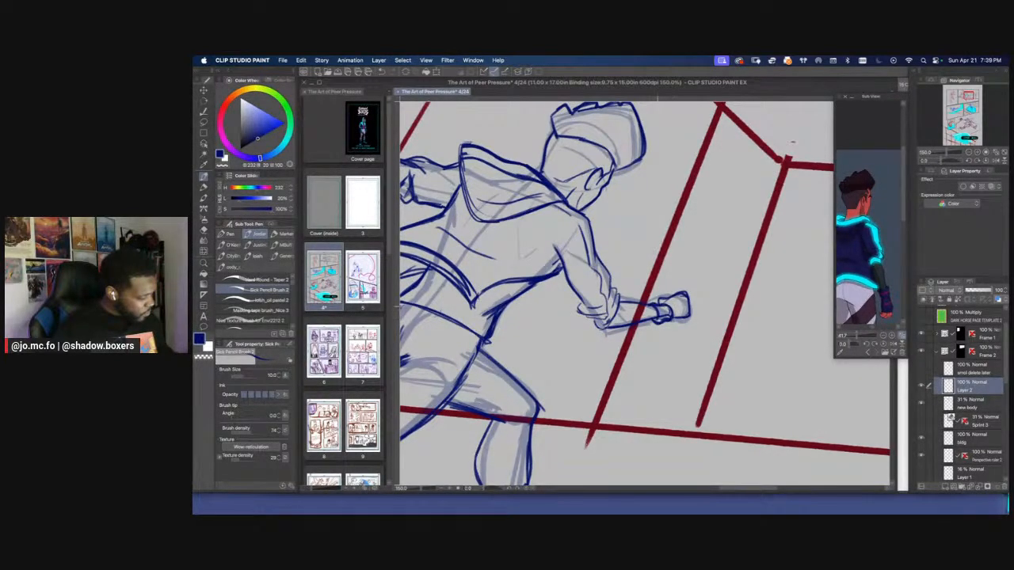
{"action": "key", "text": "e"}
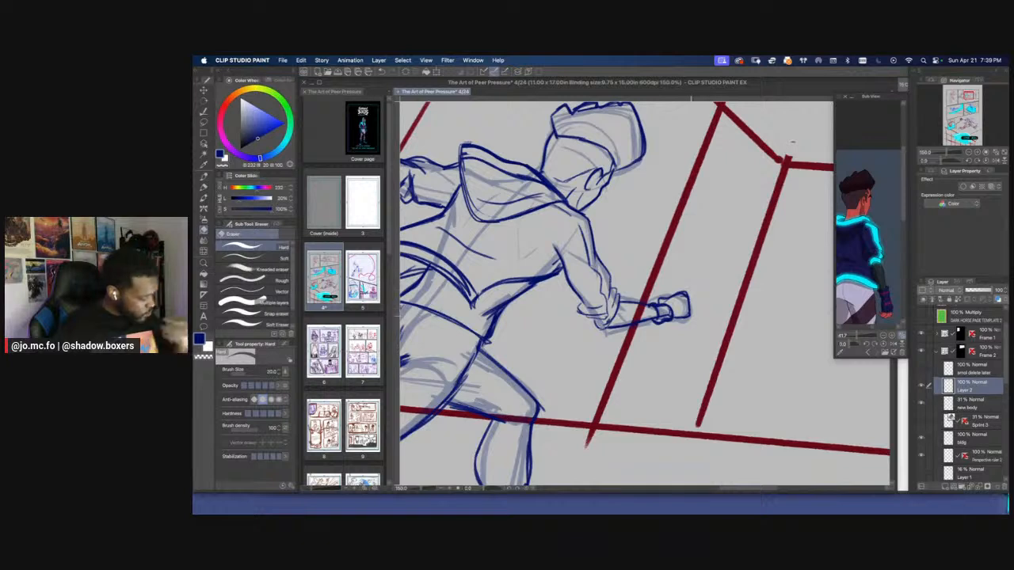
{"action": "mouse_move", "coordinate": [689, 292]}
{"action": "left_mouse_down"}
{"action": "mouse_move", "coordinate": [688, 315]}
{"action": "mouse_move", "coordinate": [672, 293]}
{"action": "left_mouse_up"}
{"action": "key", "text": "p"}
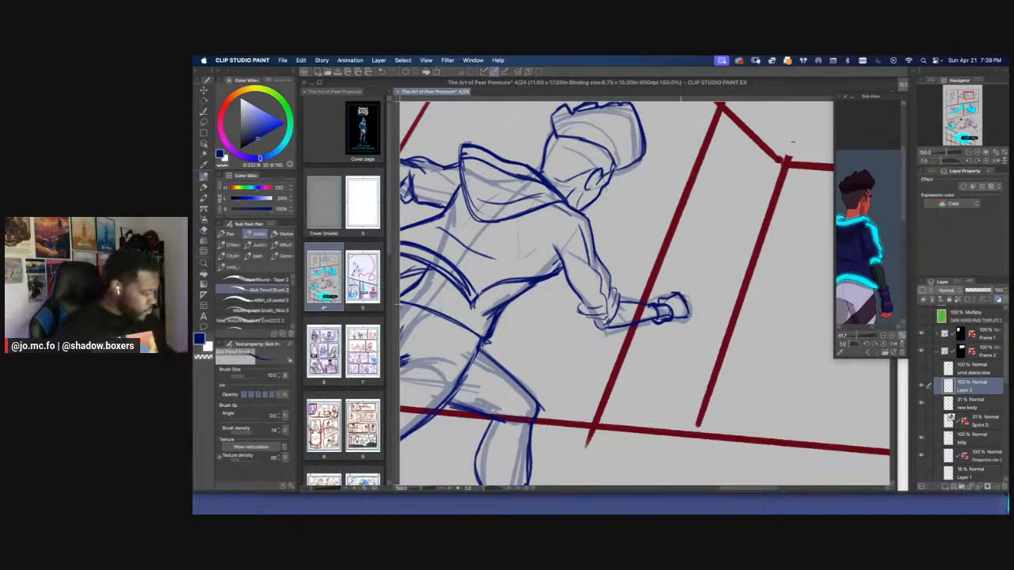
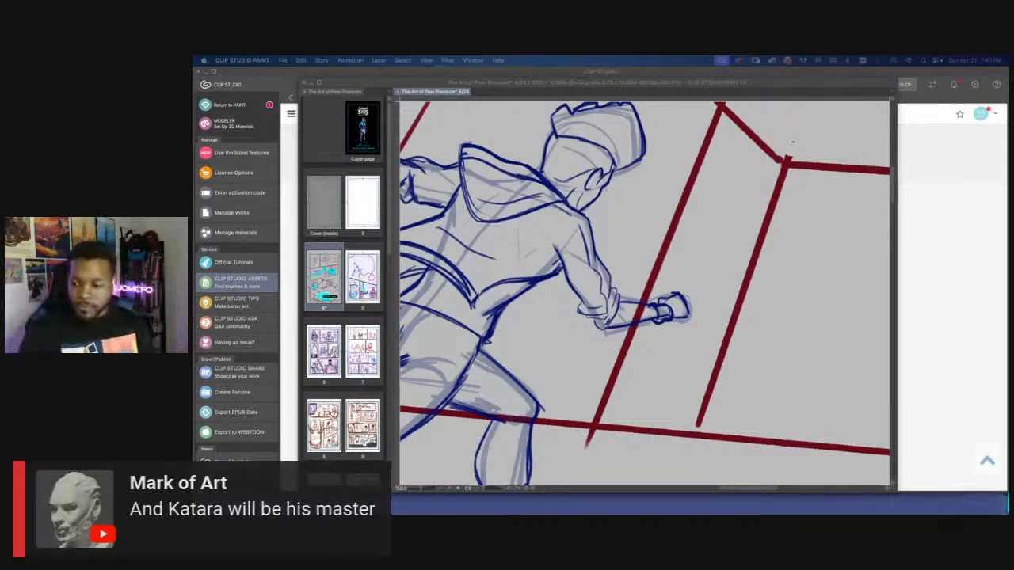
Dismiss the low-battery alert and close the system search bar
{"action": "left_click", "coordinate": [707, 293]}
{"action": "left_click_drag", "start_coordinate": [594, 330], "coordinate": [659, 353]}
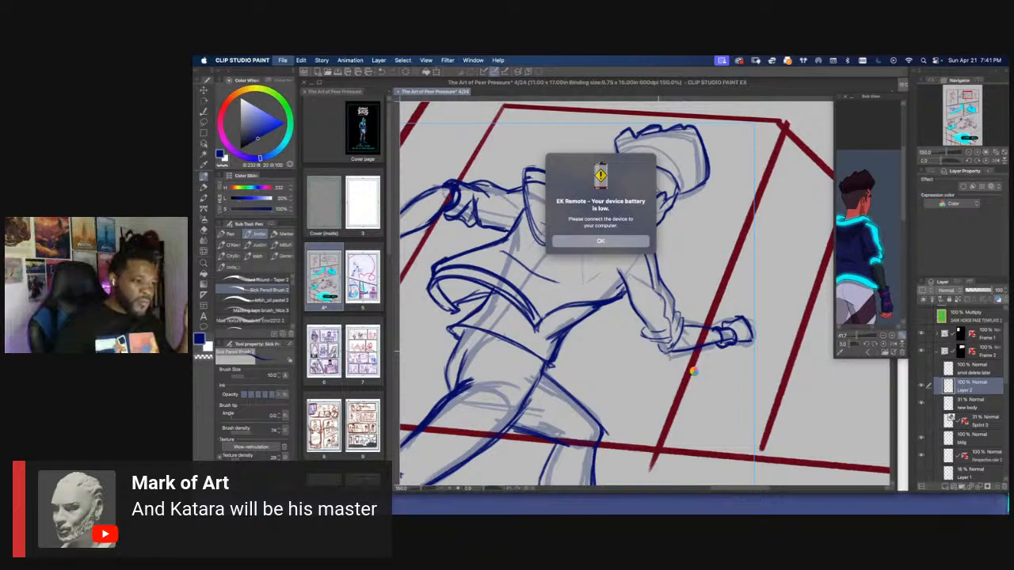
{"action": "left_click", "coordinate": [606, 244]}
{"action": "key", "text": "super+space"}
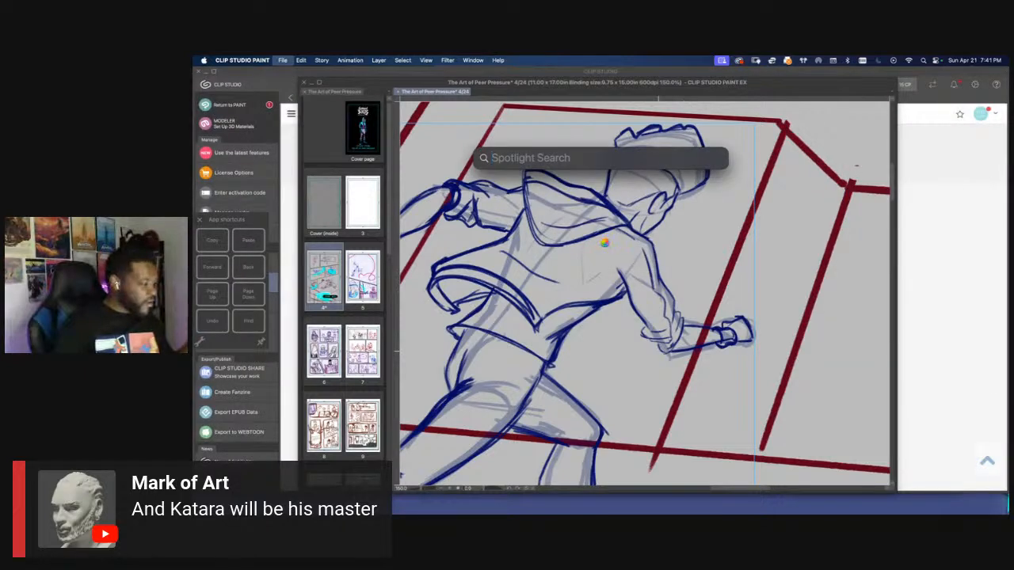
{"action": "left_click", "coordinate": [727, 270]}
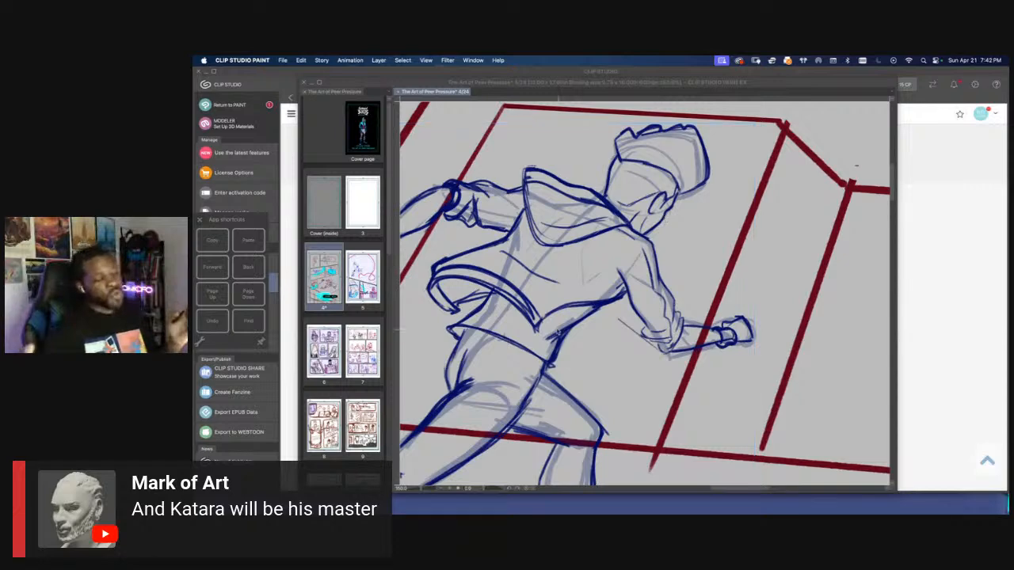
Draw the curved sleeve seam at the leading shoulder of the hoodie and close the floating app shortcuts
{"action": "left_click", "coordinate": [560, 329]}
{"action": "scroll", "coordinate": [543, 324], "scroll_direction": "down", "scroll_amount": 1}
{"action": "scroll", "coordinate": [507, 310], "scroll_direction": "down", "scroll_amount": 1}
{"action": "scroll", "coordinate": [582, 319], "scroll_direction": "up", "scroll_amount": 1}
{"action": "mouse_move", "coordinate": [515, 312]}
{"action": "left_mouse_down"}
{"action": "mouse_move", "coordinate": [579, 316]}
{"action": "mouse_move", "coordinate": [585, 326]}
{"action": "left_mouse_up"}
{"action": "scroll", "coordinate": [586, 328], "scroll_direction": "up", "scroll_amount": 1}
{"action": "key", "text": "p"}
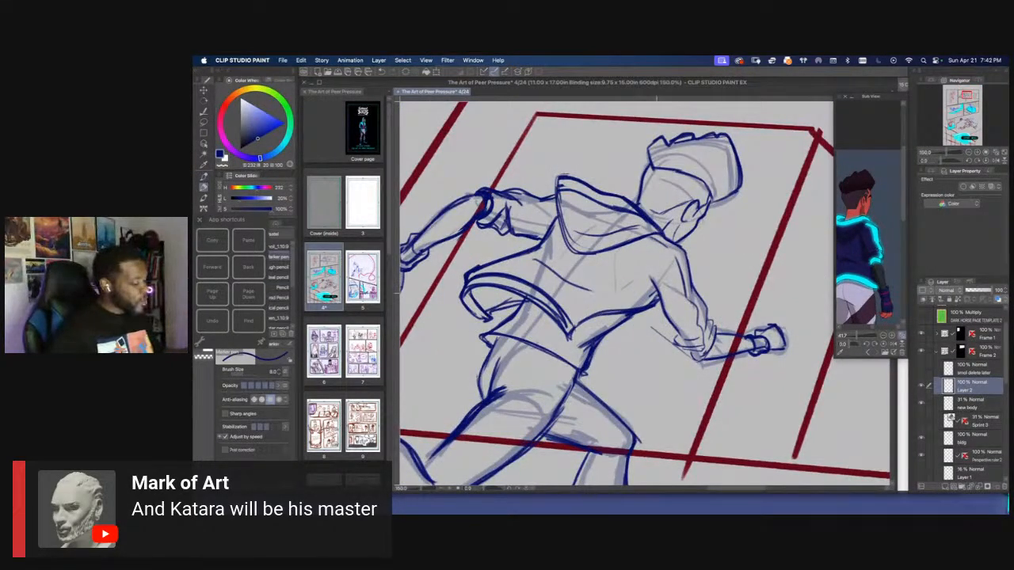
{"action": "left_click_drag", "start_coordinate": [657, 285], "coordinate": [646, 298]}
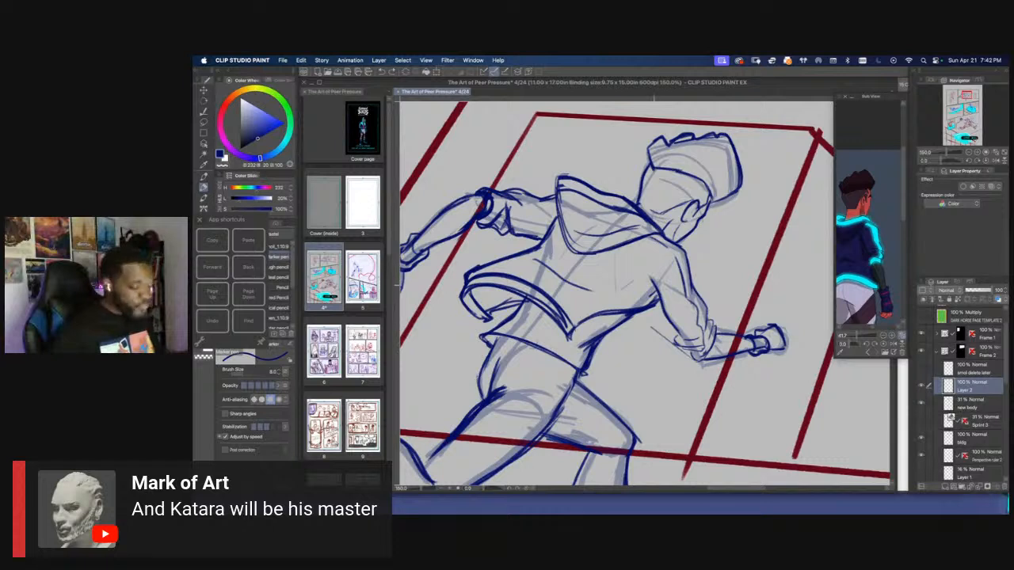
{"action": "key", "text": "b"}
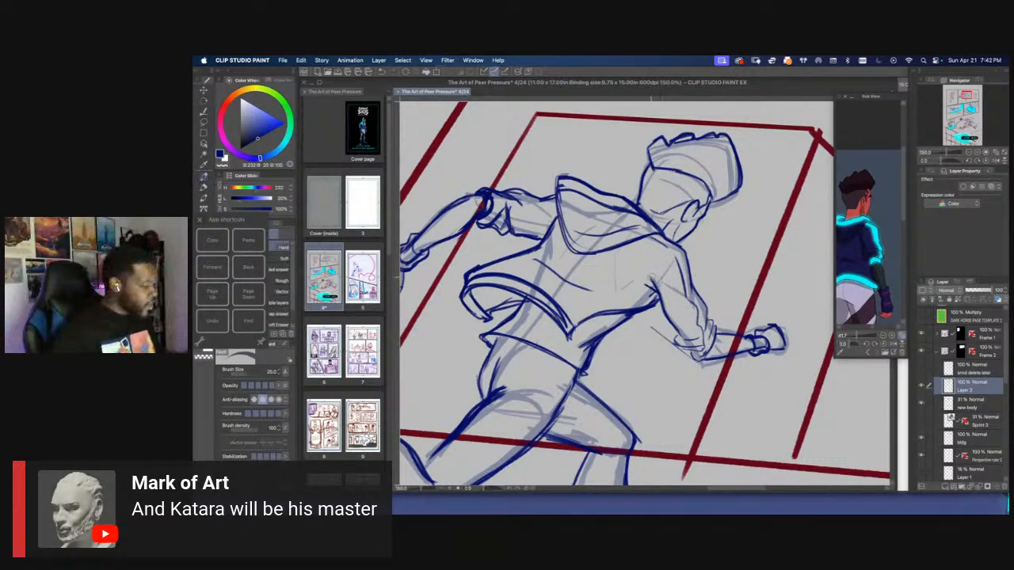
{"action": "scroll", "coordinate": [651, 276], "scroll_direction": "up", "scroll_amount": 1}
{"action": "left_click_drag", "start_coordinate": [688, 238], "coordinate": [656, 299]}
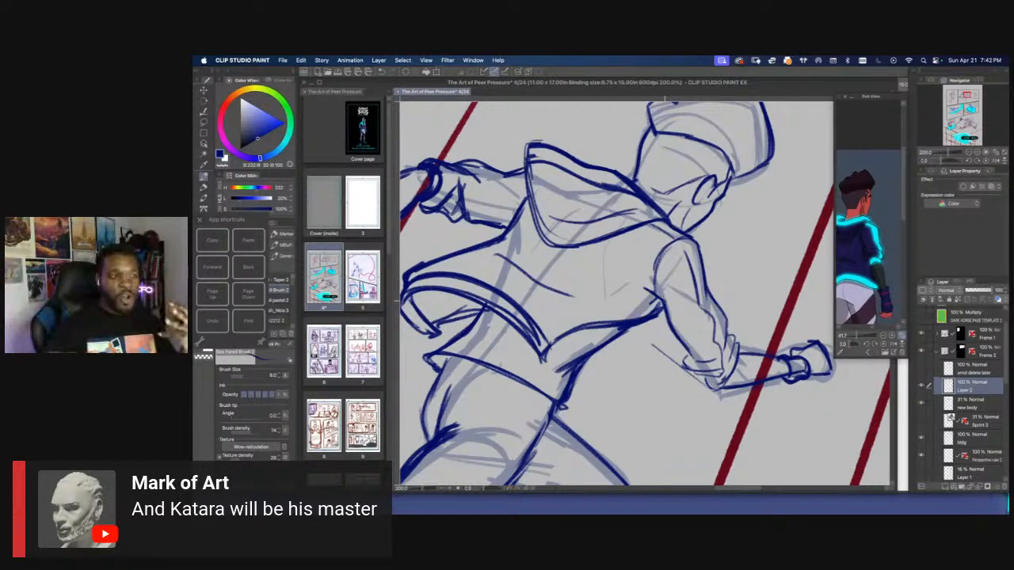
{"action": "left_click", "coordinate": [199, 220]}
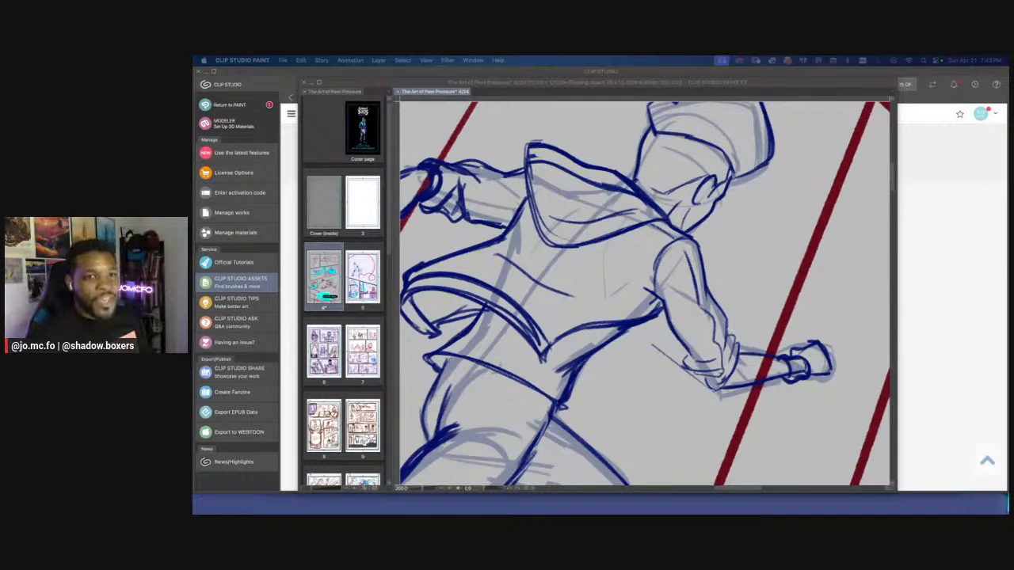
Draw the torso's side contour beneath the leading arm down to the waist, clearing stray lines with a lasso selection
{"action": "left_click", "coordinate": [648, 309]}
{"action": "key", "text": "r"}
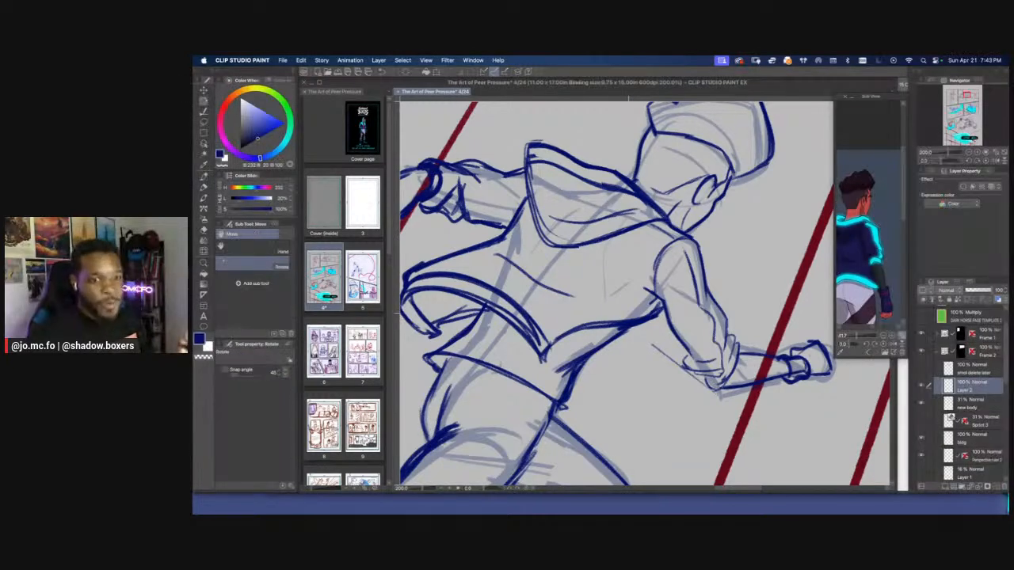
{"action": "mouse_move", "coordinate": [586, 356]}
{"action": "left_mouse_down"}
{"action": "mouse_move", "coordinate": [669, 357]}
{"action": "mouse_move", "coordinate": [657, 360]}
{"action": "mouse_move", "coordinate": [679, 303]}
{"action": "mouse_move", "coordinate": [677, 350]}
{"action": "left_mouse_up"}
{"action": "key", "text": "super+minus"}
{"action": "key", "text": "e"}
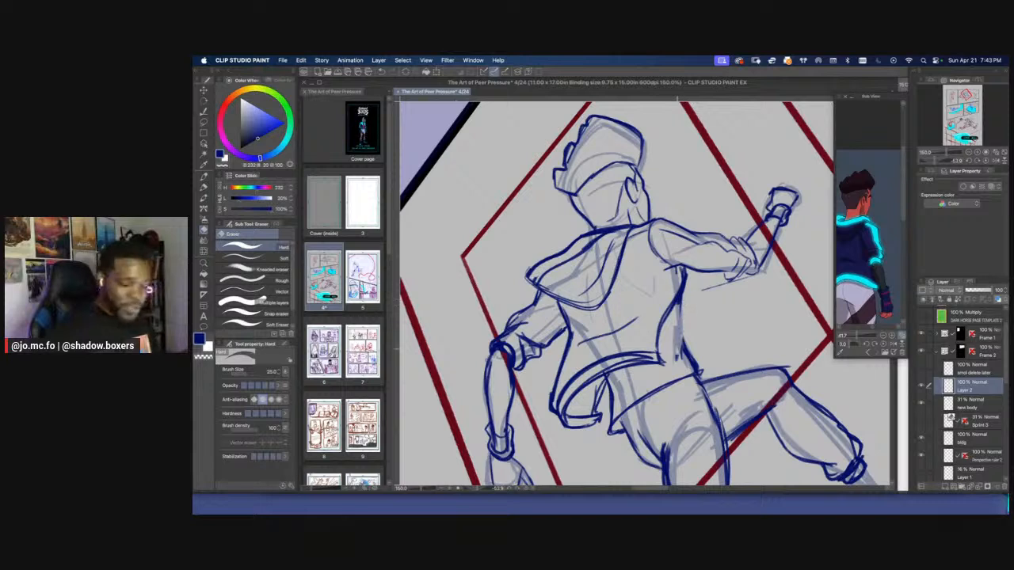
{"action": "key", "text": "p"}
{"action": "left_click_drag", "start_coordinate": [683, 298], "coordinate": [673, 353]}
{"action": "mouse_move", "coordinate": [683, 300]}
{"action": "left_mouse_down"}
{"action": "mouse_move", "coordinate": [674, 357]}
{"action": "mouse_move", "coordinate": [684, 348]}
{"action": "mouse_move", "coordinate": [683, 335]}
{"action": "mouse_move", "coordinate": [668, 369]}
{"action": "mouse_move", "coordinate": [674, 347]}
{"action": "mouse_move", "coordinate": [703, 377]}
{"action": "left_mouse_up"}
{"action": "key", "text": "super+plus"}
{"action": "key", "text": "m"}
{"action": "key", "text": "Delete"}
{"action": "key", "text": "super+d"}
{"action": "key", "text": "p"}
{"action": "mouse_move", "coordinate": [677, 331]}
{"action": "left_mouse_down"}
{"action": "mouse_move", "coordinate": [704, 383]}
{"action": "mouse_move", "coordinate": [614, 391]}
{"action": "mouse_move", "coordinate": [594, 382]}
{"action": "left_mouse_up"}
{"action": "key", "text": "shift+space"}
{"action": "key", "text": "space"}
{"action": "mouse_move", "coordinate": [594, 383]}
{"action": "left_mouse_down"}
{"action": "mouse_move", "coordinate": [629, 350]}
{"action": "mouse_move", "coordinate": [592, 320]}
{"action": "mouse_move", "coordinate": [509, 290]}
{"action": "mouse_move", "coordinate": [503, 301]}
{"action": "mouse_move", "coordinate": [625, 332]}
{"action": "left_mouse_up"}
{"action": "key", "text": "space"}
{"action": "key", "text": "shift+space"}
{"action": "left_click_drag", "start_coordinate": [588, 240], "coordinate": [573, 323]}
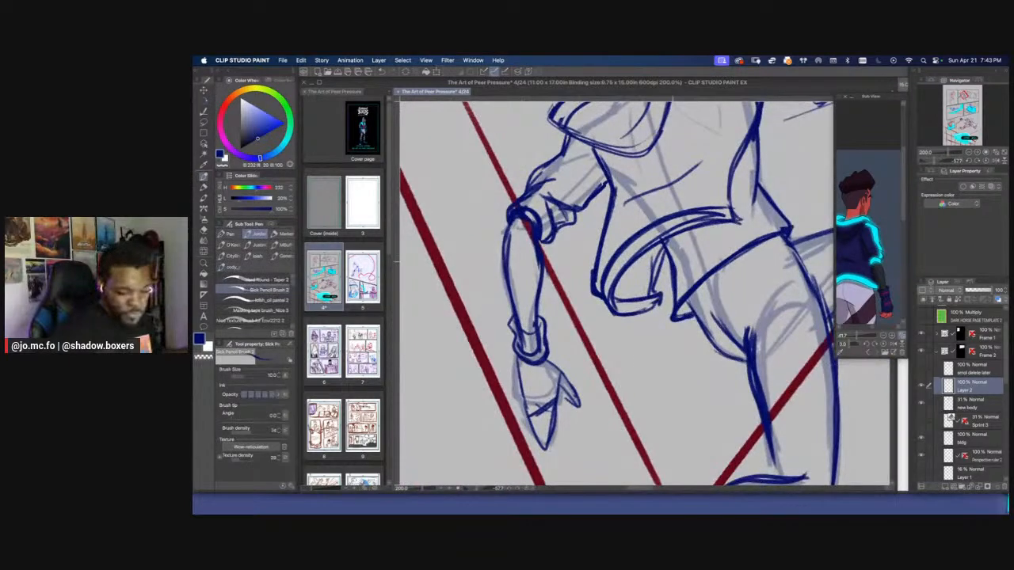
Reframe the reference image on the character's full-length side view
{"action": "key", "text": "super+minus"}
{"action": "key", "text": "super+minus"}
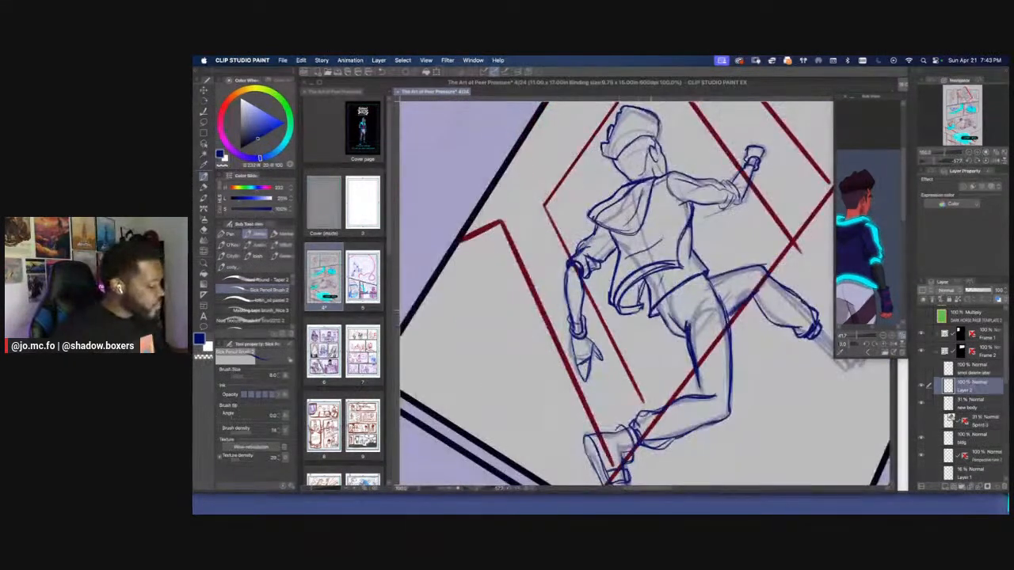
{"action": "key", "text": "shift+space"}
{"action": "left_click_drag", "start_coordinate": [683, 336], "coordinate": [667, 346]}
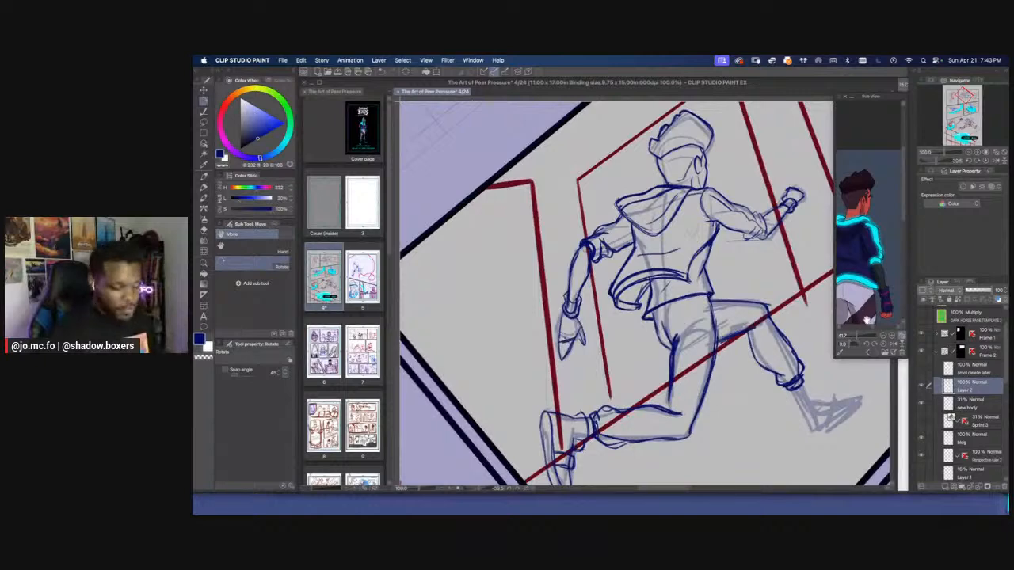
{"action": "left_click_drag", "start_coordinate": [866, 320], "coordinate": [851, 336]}
{"action": "left_click_drag", "start_coordinate": [850, 314], "coordinate": [888, 316]}
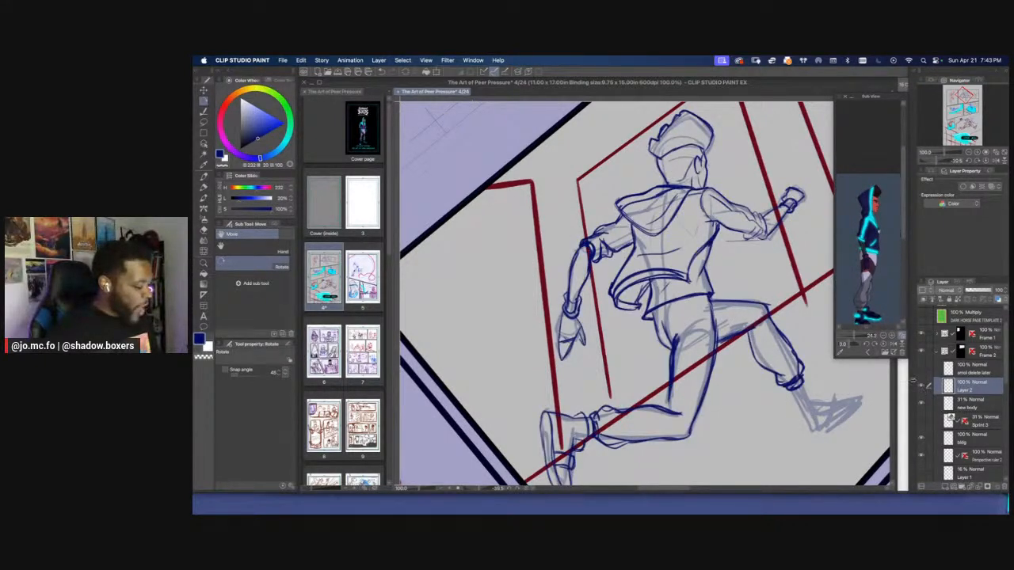
Strengthen the trousers' seat contour below the hoodie hem and trim the overlapping lines with the eraser
{"action": "key", "text": "super+plus"}
{"action": "key", "text": "p"}
{"action": "mouse_move", "coordinate": [667, 320]}
{"action": "left_mouse_down"}
{"action": "mouse_move", "coordinate": [672, 355]}
{"action": "mouse_move", "coordinate": [691, 375]}
{"action": "left_mouse_up"}
{"action": "mouse_move", "coordinate": [668, 323]}
{"action": "left_mouse_down"}
{"action": "mouse_move", "coordinate": [675, 361]}
{"action": "mouse_move", "coordinate": [693, 379]}
{"action": "left_mouse_up"}
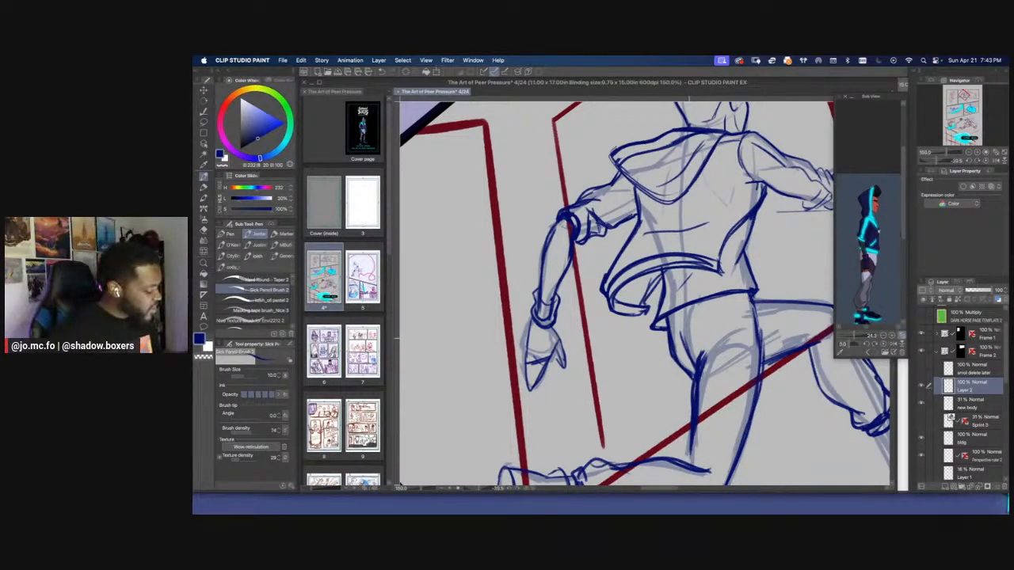
{"action": "key", "text": "e"}
{"action": "mouse_move", "coordinate": [681, 336]}
{"action": "left_mouse_down"}
{"action": "mouse_move", "coordinate": [694, 372]}
{"action": "mouse_move", "coordinate": [745, 356]}
{"action": "mouse_move", "coordinate": [679, 393]}
{"action": "left_mouse_up"}
{"action": "key", "text": "p"}
Examine the running figure at page scale with the new body sketch layer hidden and shown
{"action": "key", "text": "super+minus"}
{"action": "key", "text": "super+minus"}
{"action": "key", "text": "r"}
{"action": "double_click", "coordinate": [679, 393]}
{"action": "key", "text": "super+minus"}
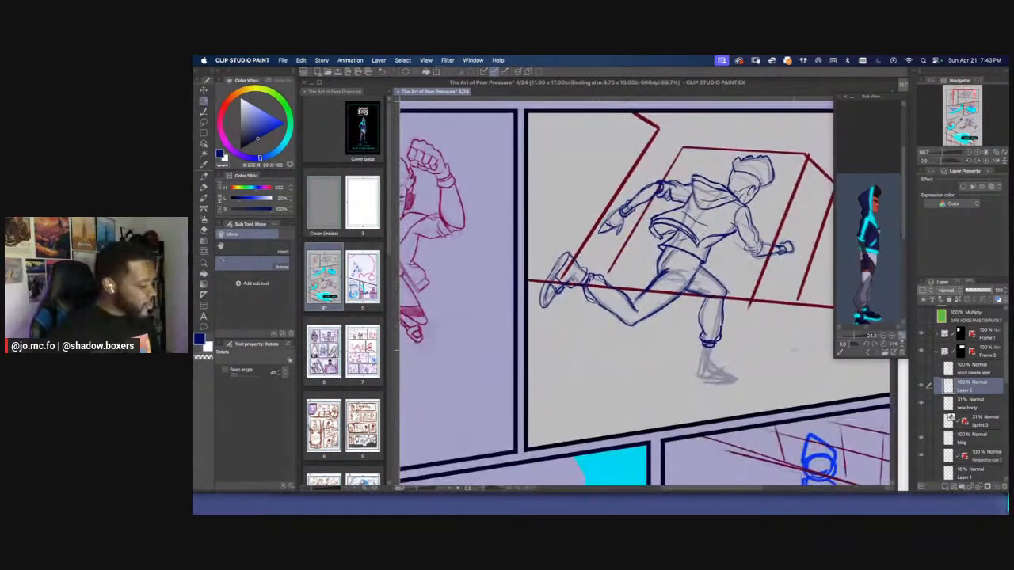
{"action": "key", "text": "super+minus"}
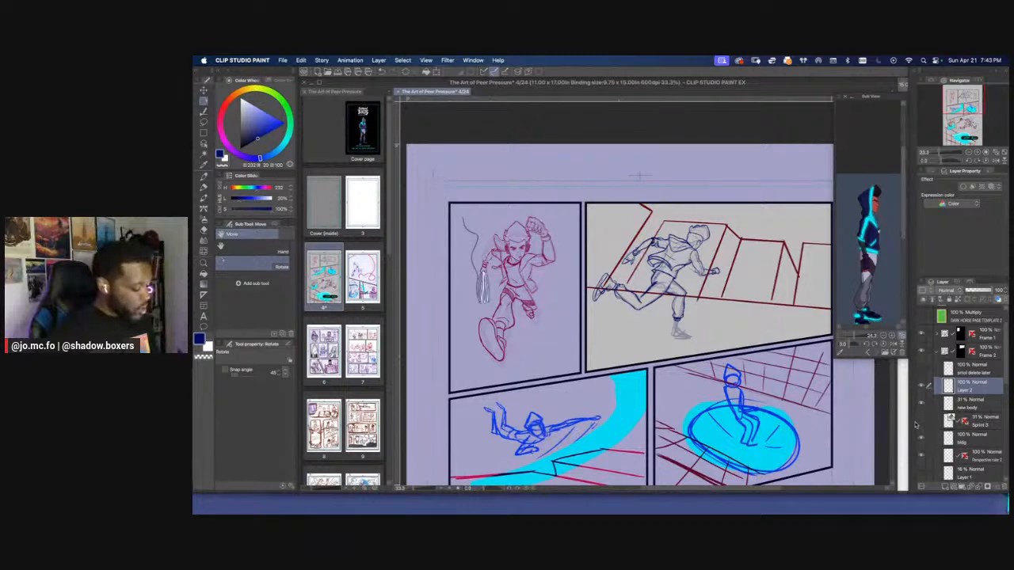
{"action": "key", "text": "super+minus"}
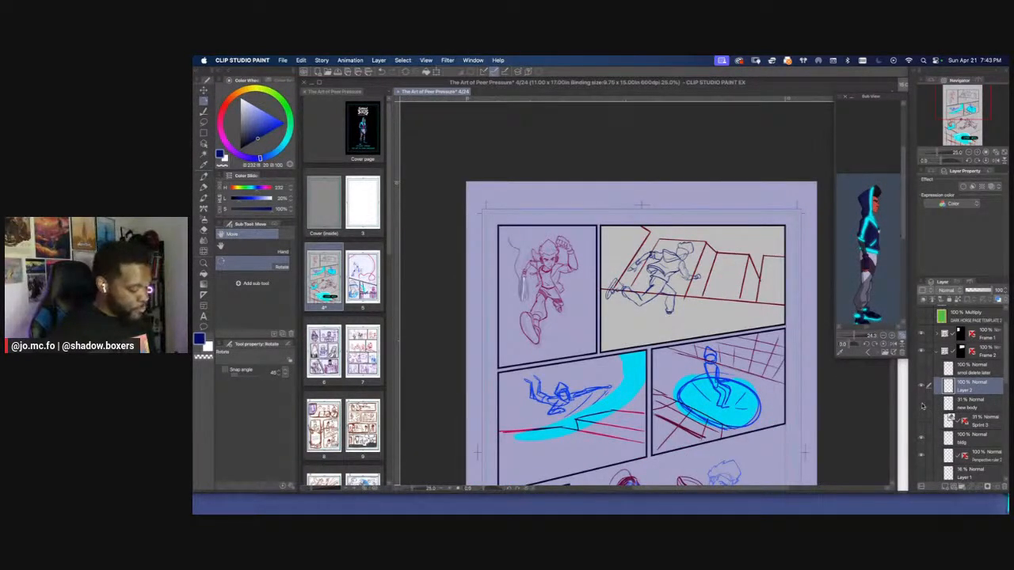
{"action": "left_click", "coordinate": [921, 405]}
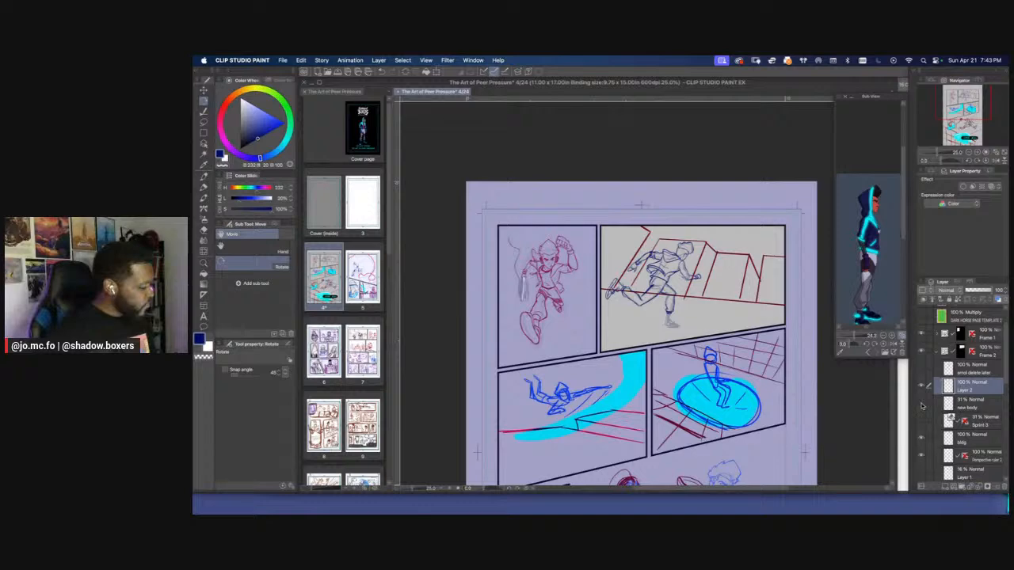
{"action": "left_click", "coordinate": [921, 405]}
{"action": "left_click", "coordinate": [922, 405]}
Draw the planted foot's high-top shoe over the faded sketch and raise the brush size to 15
{"action": "key", "text": "super+plus"}
{"action": "key", "text": "super+plus"}
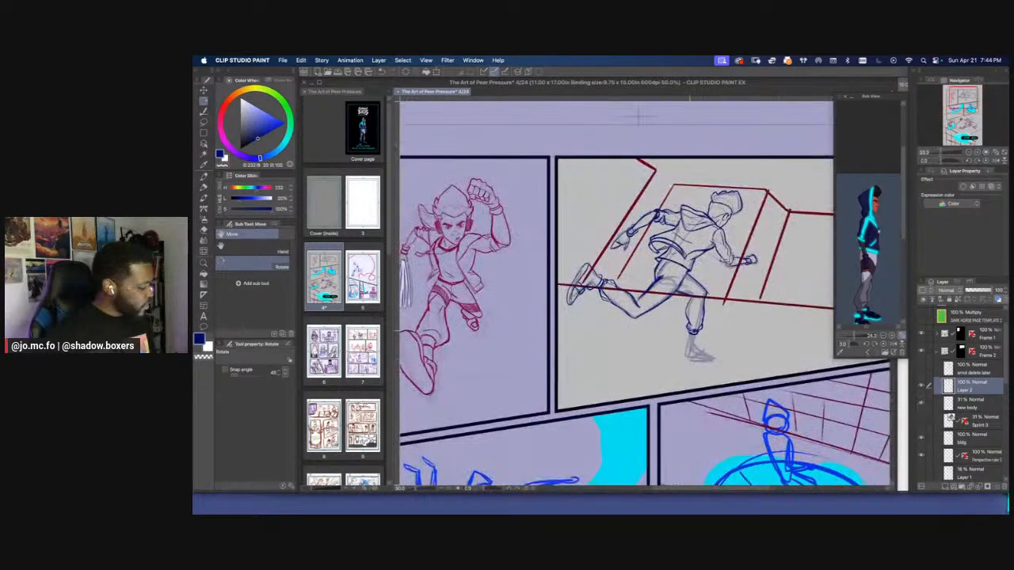
{"action": "scroll", "coordinate": [690, 332], "scroll_direction": "down", "scroll_amount": 1}
{"action": "scroll", "coordinate": [693, 331], "scroll_direction": "up", "scroll_amount": 1}
{"action": "scroll", "coordinate": [704, 331], "scroll_direction": "down", "scroll_amount": 1}
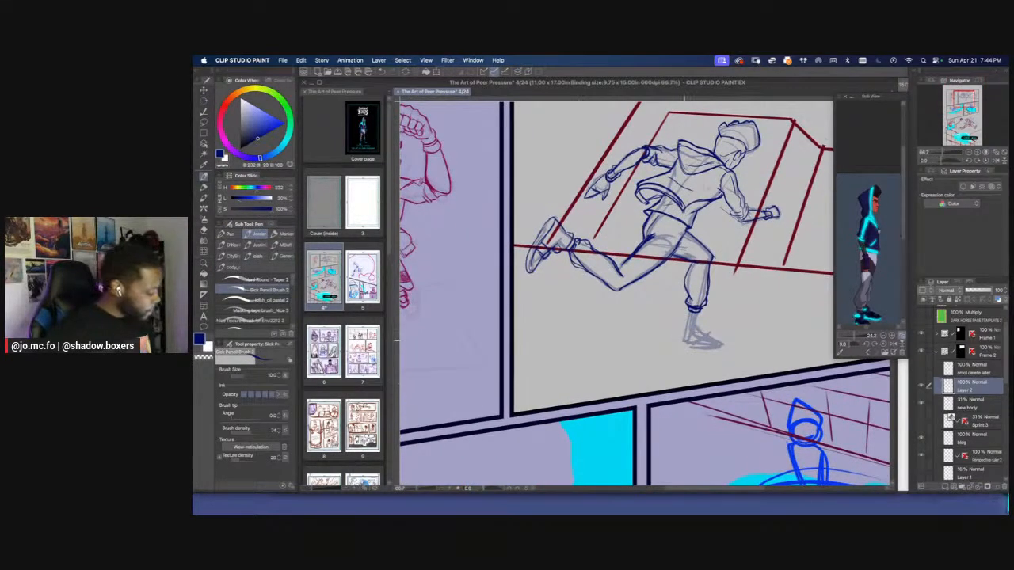
{"action": "mouse_move", "coordinate": [686, 342]}
{"action": "left_mouse_down"}
{"action": "mouse_move", "coordinate": [725, 345]}
{"action": "mouse_move", "coordinate": [688, 314]}
{"action": "mouse_move", "coordinate": [697, 329]}
{"action": "mouse_move", "coordinate": [684, 342]}
{"action": "mouse_move", "coordinate": [700, 328]}
{"action": "mouse_move", "coordinate": [713, 345]}
{"action": "mouse_move", "coordinate": [692, 348]}
{"action": "mouse_move", "coordinate": [723, 343]}
{"action": "mouse_move", "coordinate": [684, 347]}
{"action": "mouse_move", "coordinate": [723, 345]}
{"action": "left_mouse_up"}
{"action": "key", "text": "bracketright"}
{"action": "scroll", "coordinate": [638, 308], "scroll_direction": "down", "scroll_amount": 1}
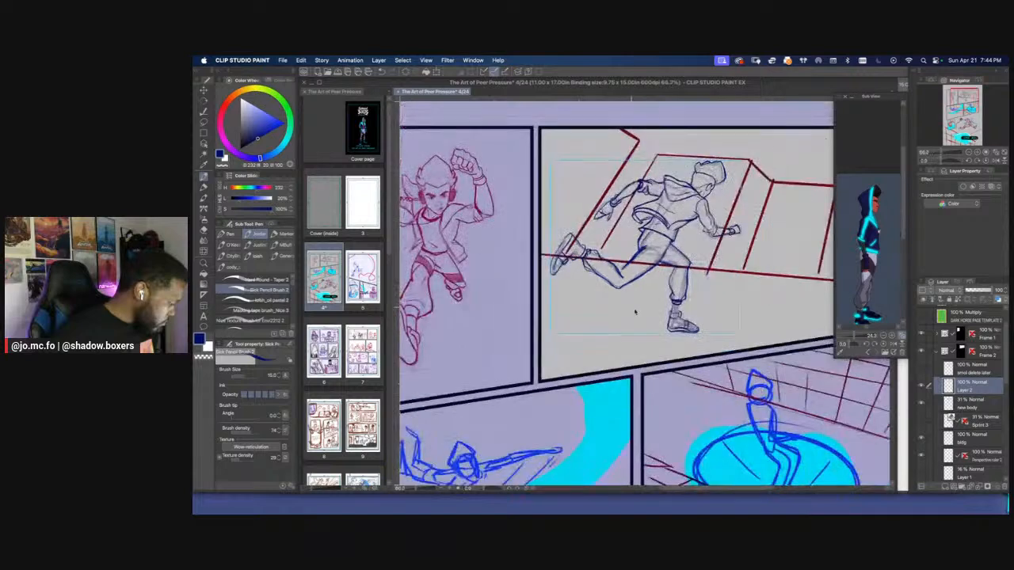
Lasso and clear the toe of the planted foot's shoe, then redraw its outline with a smaller brush
{"action": "scroll", "coordinate": [661, 325], "scroll_direction": "up", "scroll_amount": 2}
{"action": "key", "text": "bracketleft"}
{"action": "key", "text": "m"}
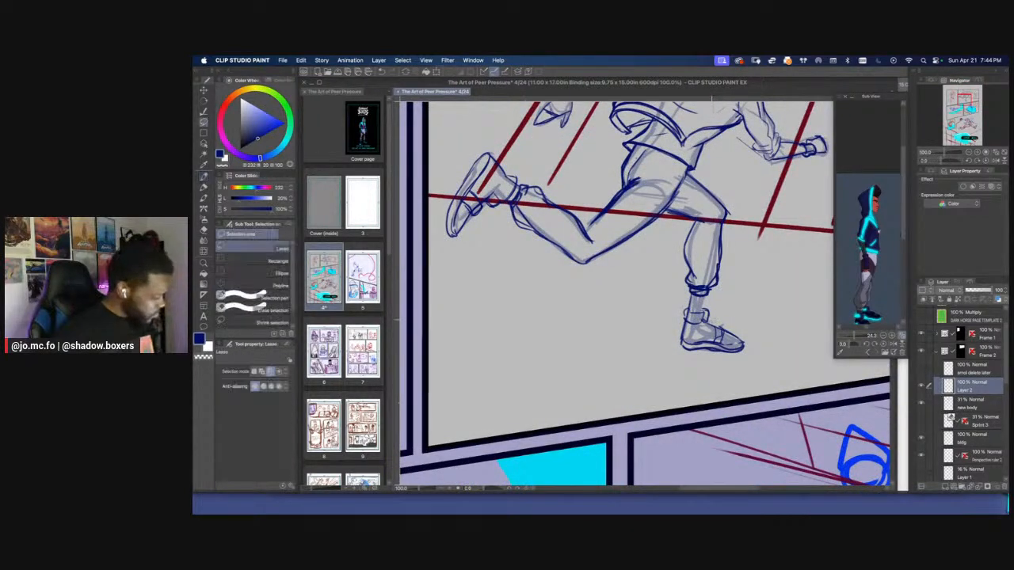
{"action": "key", "text": "BackSpace"}
{"action": "mouse_move", "coordinate": [719, 359]}
{"action": "left_mouse_down"}
{"action": "mouse_move", "coordinate": [712, 325]}
{"action": "mouse_move", "coordinate": [727, 339]}
{"action": "mouse_move", "coordinate": [741, 336]}
{"action": "mouse_move", "coordinate": [729, 323]}
{"action": "left_mouse_up"}
{"action": "key", "text": "super+d"}
{"action": "key", "text": "p"}
{"action": "mouse_move", "coordinate": [724, 342]}
{"action": "left_mouse_down"}
{"action": "mouse_move", "coordinate": [743, 331]}
{"action": "mouse_move", "coordinate": [735, 352]}
{"action": "mouse_move", "coordinate": [741, 345]}
{"action": "left_mouse_up"}
Clear the planted shoe's toe lines again with a lasso selection and return to the pencil brush
{"action": "scroll", "coordinate": [658, 340], "scroll_direction": "down", "scroll_amount": 5}
{"action": "left_click_drag", "start_coordinate": [603, 350], "coordinate": [649, 467]}
{"action": "scroll", "coordinate": [683, 389], "scroll_direction": "up", "scroll_amount": 2}
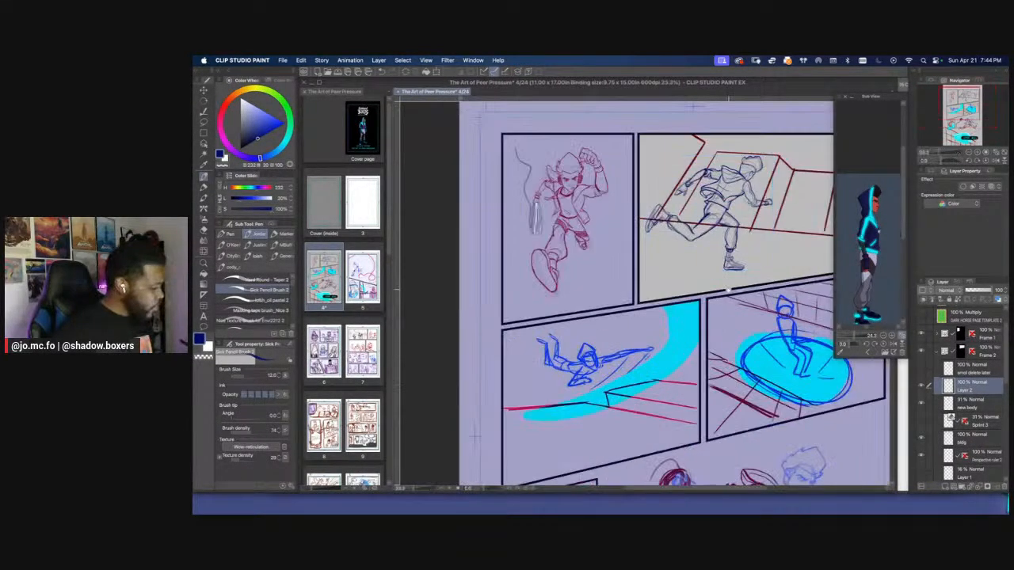
{"action": "scroll", "coordinate": [735, 356], "scroll_direction": "up", "scroll_amount": 2}
{"action": "mouse_move", "coordinate": [729, 294]}
{"action": "left_mouse_down"}
{"action": "mouse_move", "coordinate": [735, 355]}
{"action": "mouse_move", "coordinate": [746, 328]}
{"action": "mouse_move", "coordinate": [761, 331]}
{"action": "left_mouse_up"}
{"action": "key", "text": "m"}
{"action": "key", "text": "Delete"}
{"action": "key", "text": "super+d"}
{"action": "key", "text": "p"}
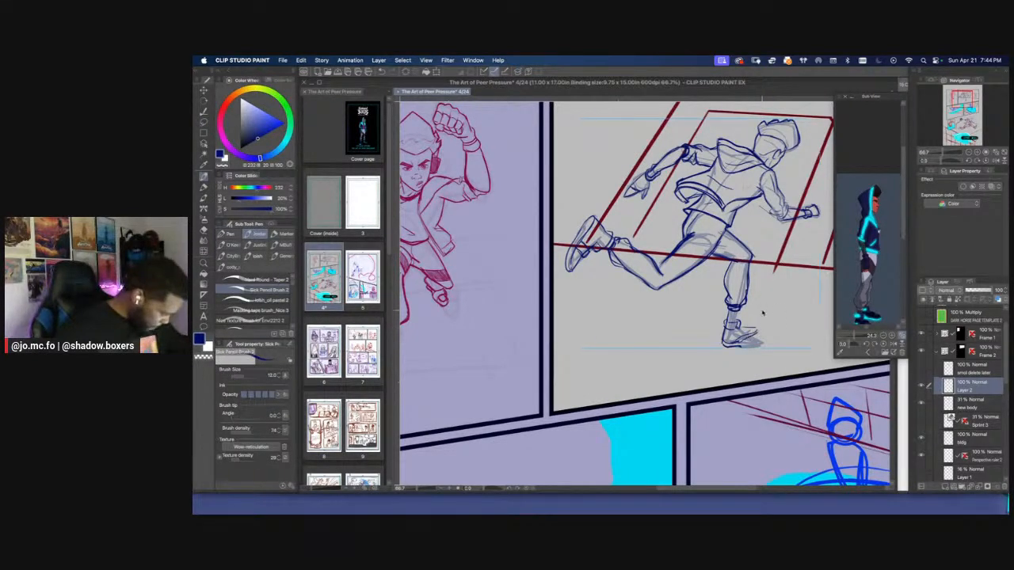
{"action": "scroll", "coordinate": [763, 315], "scroll_direction": "down", "scroll_amount": 3}
{"action": "scroll", "coordinate": [762, 314], "scroll_direction": "down", "scroll_amount": 2}
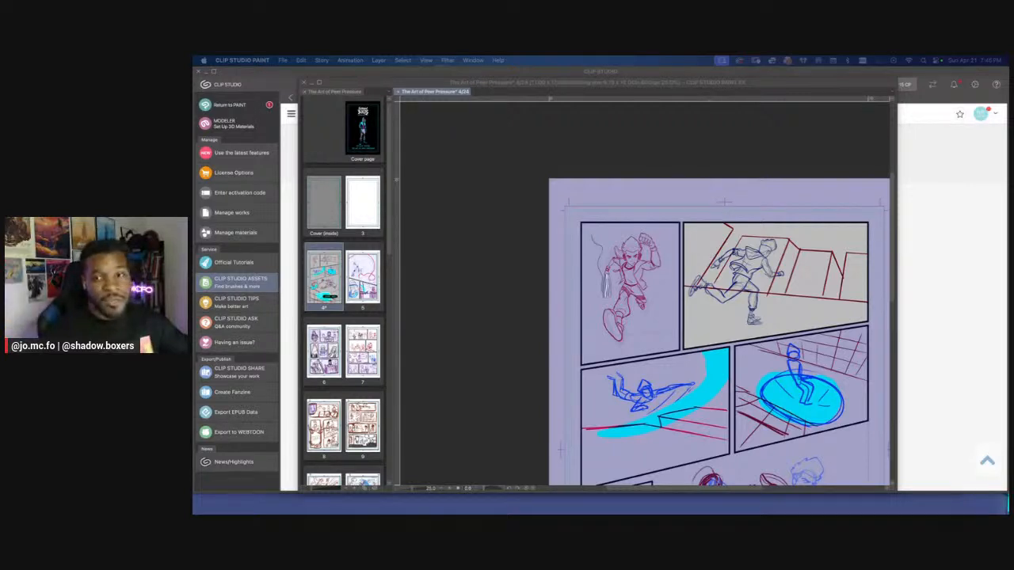
Compare the running figure's line art with its body sketch by toggling Layer 2 and the new body layer
{"action": "left_click", "coordinate": [728, 160]}
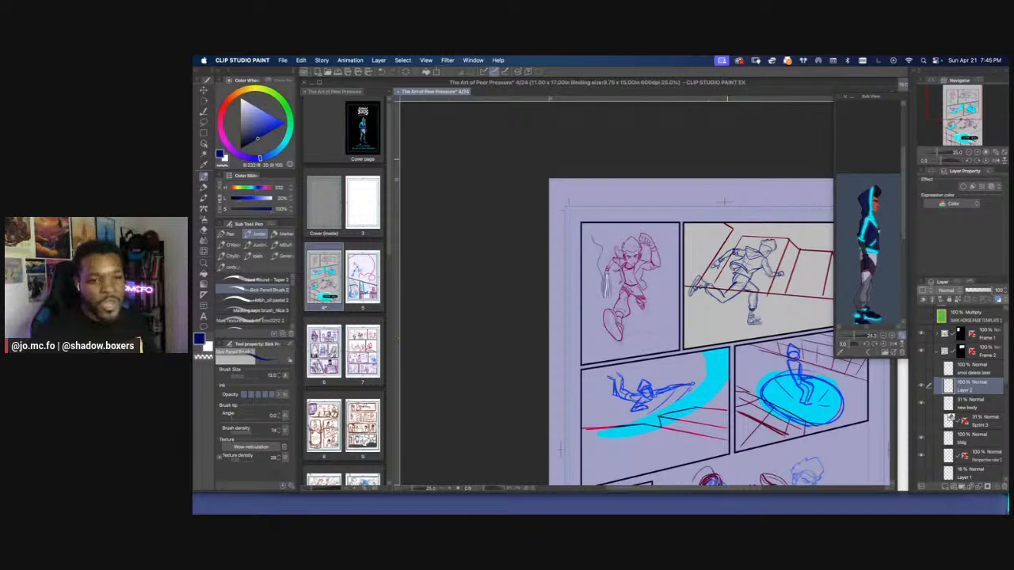
{"action": "left_click", "coordinate": [922, 386]}
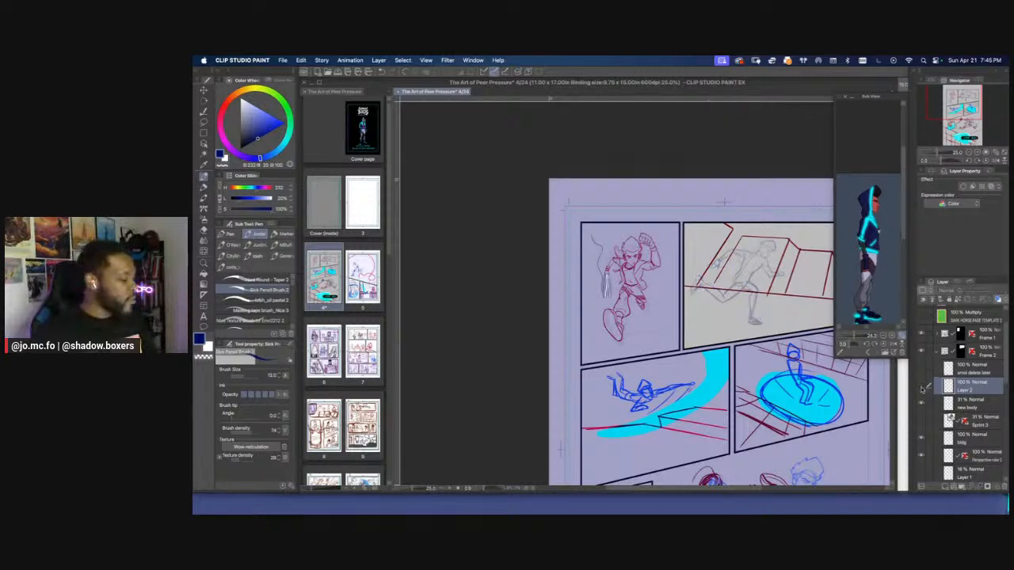
{"action": "left_click", "coordinate": [922, 387]}
{"action": "left_click", "coordinate": [922, 386]}
{"action": "left_click", "coordinate": [922, 387]}
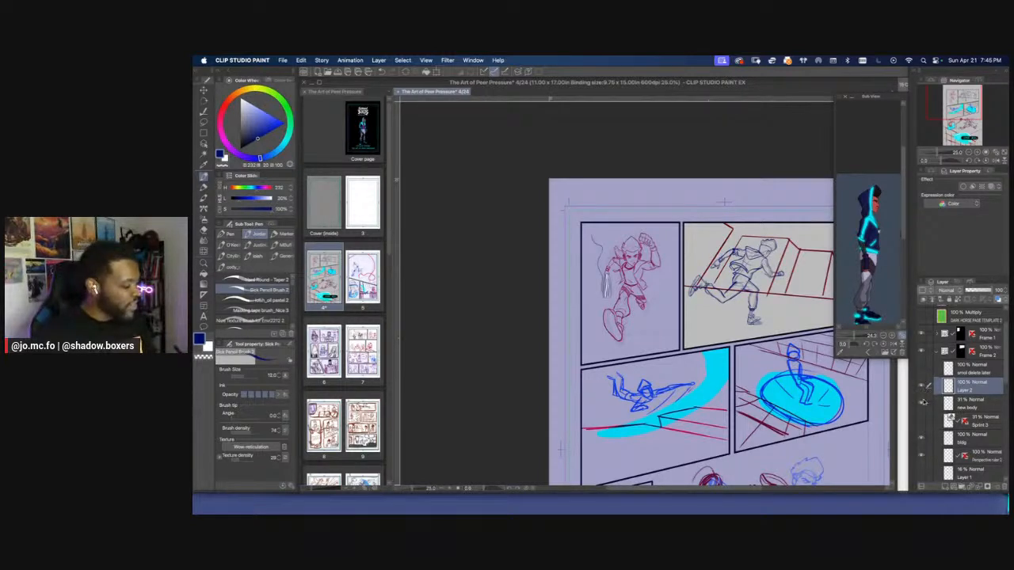
{"action": "left_click", "coordinate": [921, 404]}
{"action": "left_click", "coordinate": [922, 404]}
Lasso and delete the planted shoe's front part, then redraw the toe over the faded foot sketch
{"action": "key", "text": "super+plus"}
{"action": "key", "text": "super+plus"}
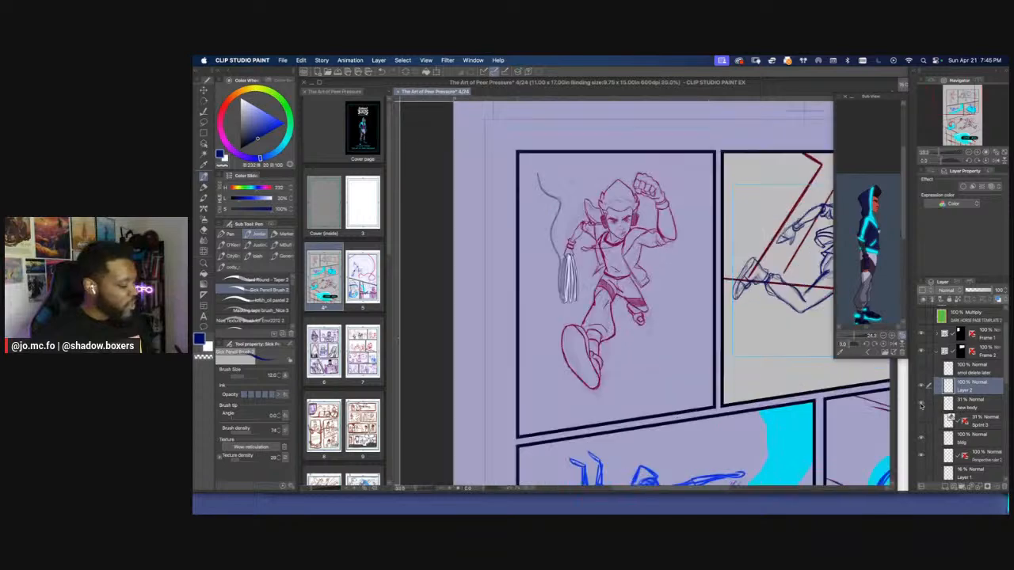
{"action": "left_click_drag", "start_coordinate": [792, 293], "coordinate": [628, 278]}
{"action": "key", "text": "super+plus"}
{"action": "key", "text": "m"}
{"action": "mouse_move", "coordinate": [707, 320]}
{"action": "left_mouse_down"}
{"action": "mouse_move", "coordinate": [680, 307]}
{"action": "mouse_move", "coordinate": [686, 315]}
{"action": "left_mouse_up"}
{"action": "key", "text": "Delete"}
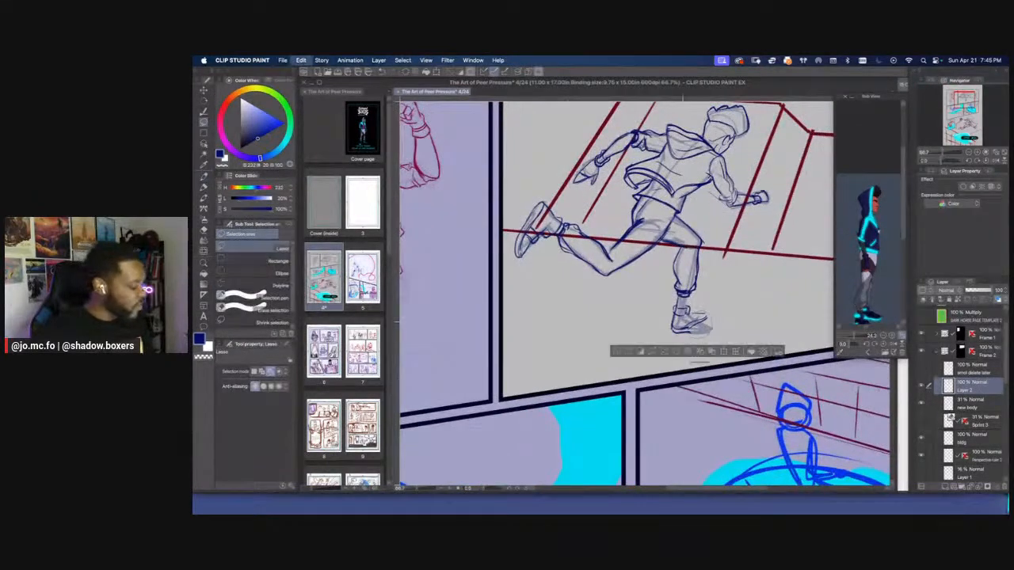
{"action": "key", "text": "super+d"}
{"action": "key", "text": "p"}
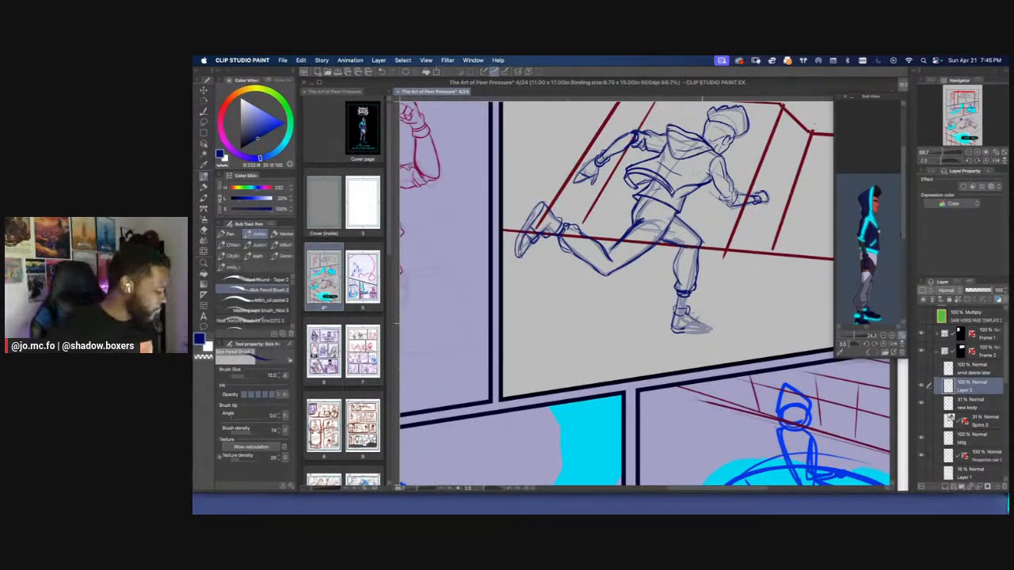
{"action": "left_click_drag", "start_coordinate": [694, 325], "coordinate": [709, 334]}
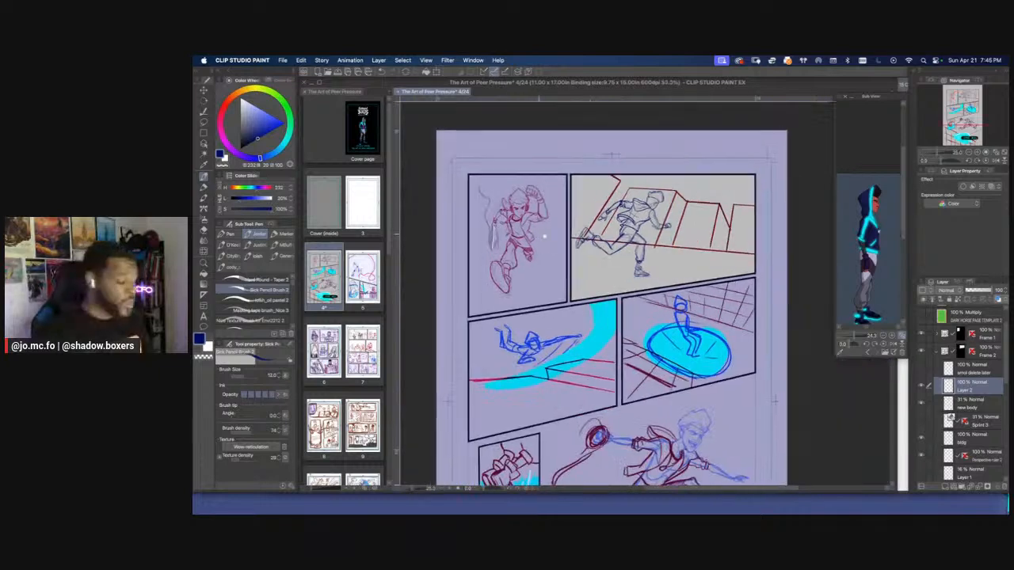
{"action": "key", "text": "super+minus"}
{"action": "key", "text": "super+minus"}
{"action": "key", "text": "r"}
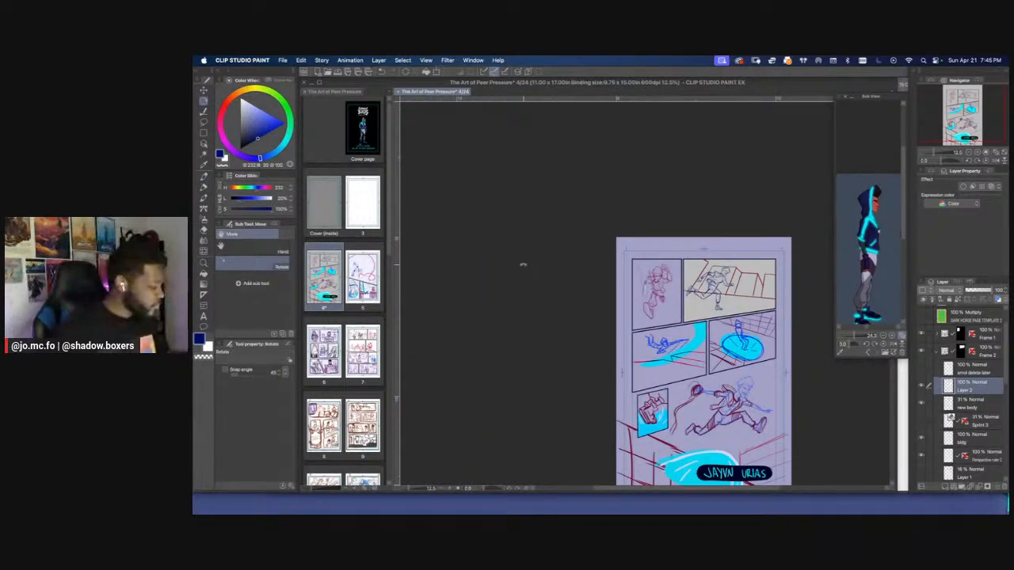
{"action": "key", "text": "super+equal"}
{"action": "key", "text": "super+equal"}
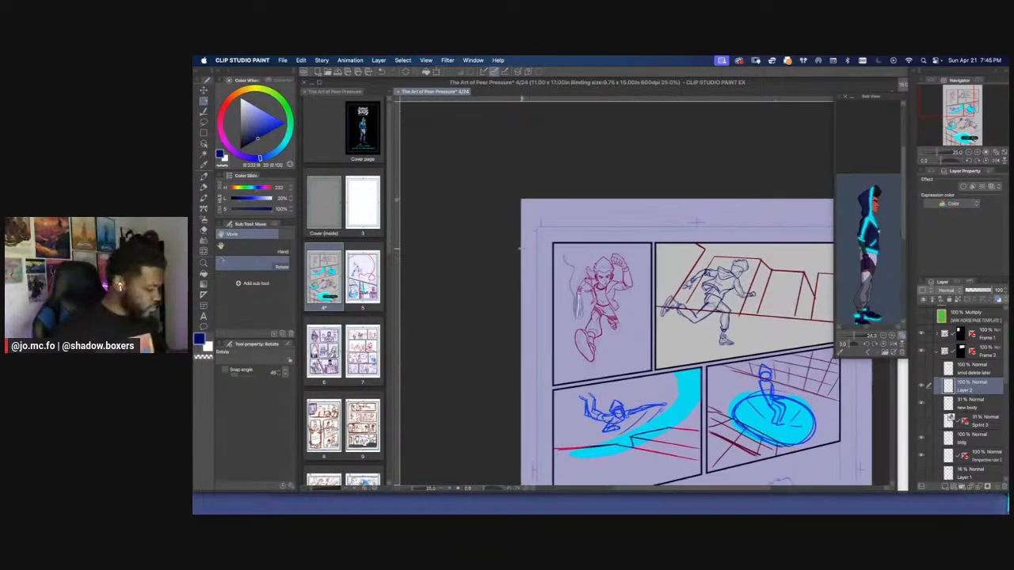
Try rotating the running figure's line art and body sketch together slightly clockwise with a free transform
{"action": "key", "text": "super+t"}
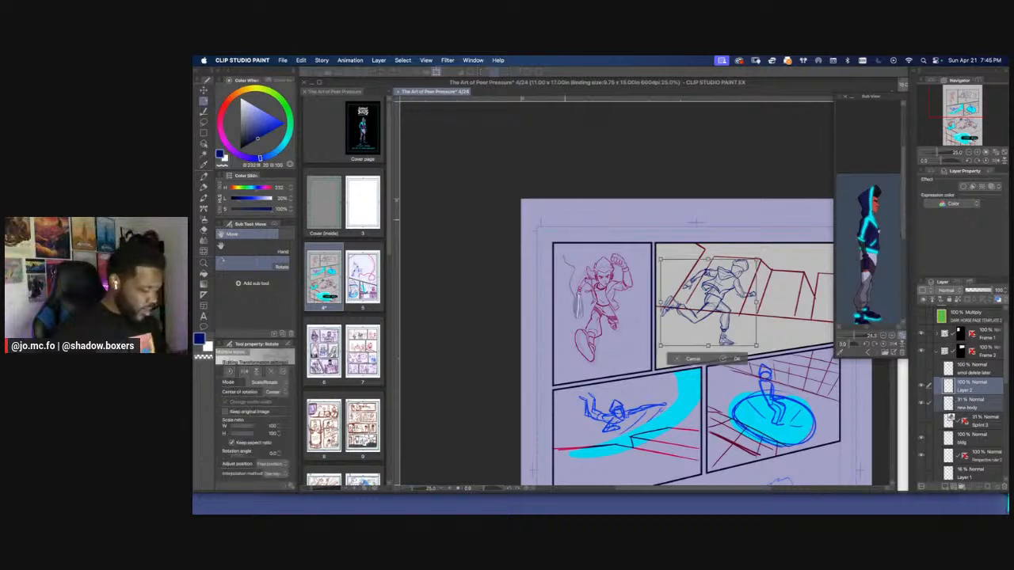
{"action": "left_click_drag", "start_coordinate": [564, 220], "coordinate": [626, 246]}
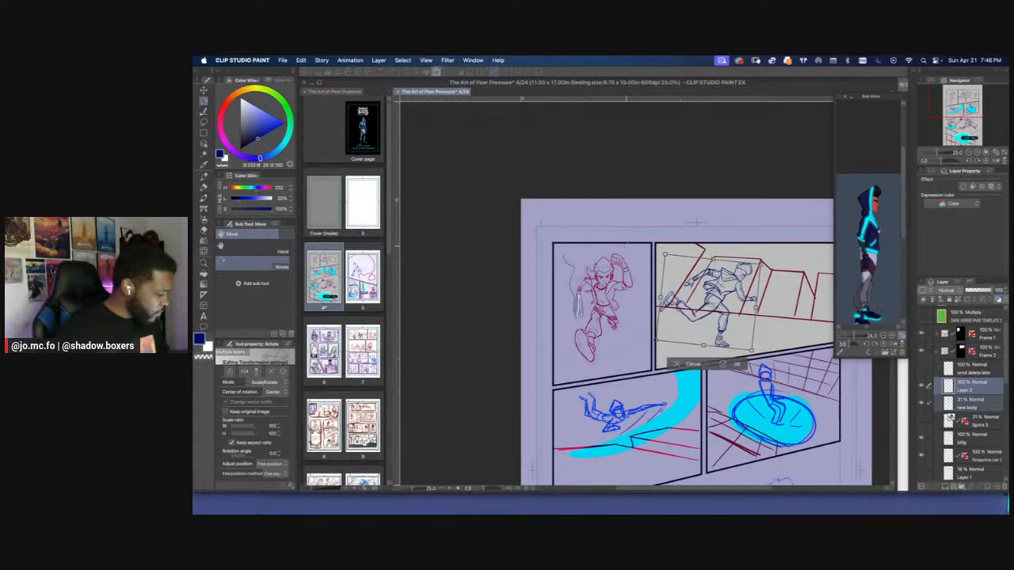
{"action": "left_click_drag", "start_coordinate": [626, 246], "coordinate": [594, 251]}
{"action": "key", "text": "Return"}
{"action": "scroll", "coordinate": [537, 213], "scroll_direction": "down", "scroll_amount": 2}
{"action": "scroll", "coordinate": [541, 217], "scroll_direction": "up", "scroll_amount": 2}
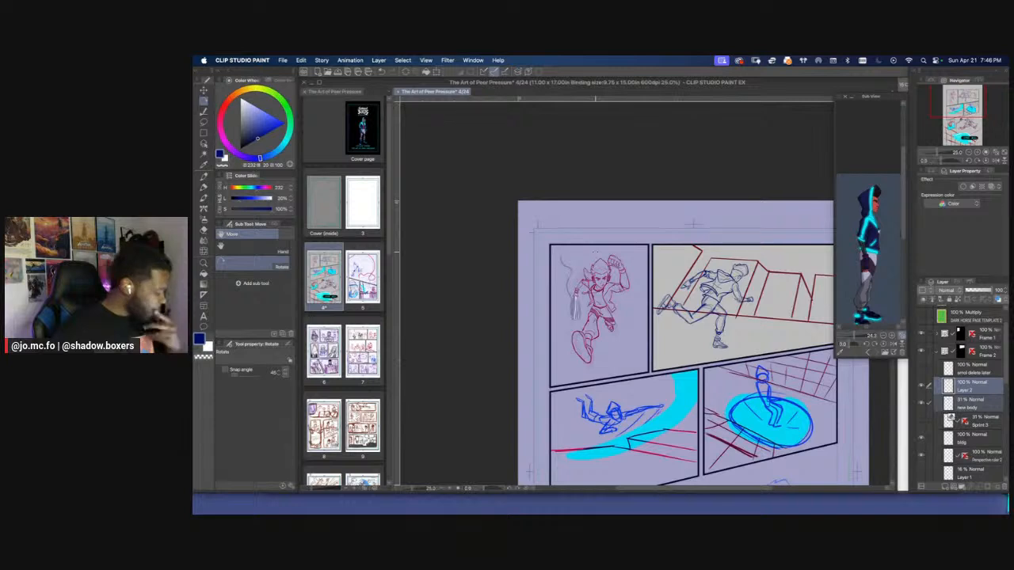
Show the faded Sprint mannequin layer and compare it with the rotated figure by toggling Layer 2 and the new body layer
{"action": "left_click", "coordinate": [922, 420]}
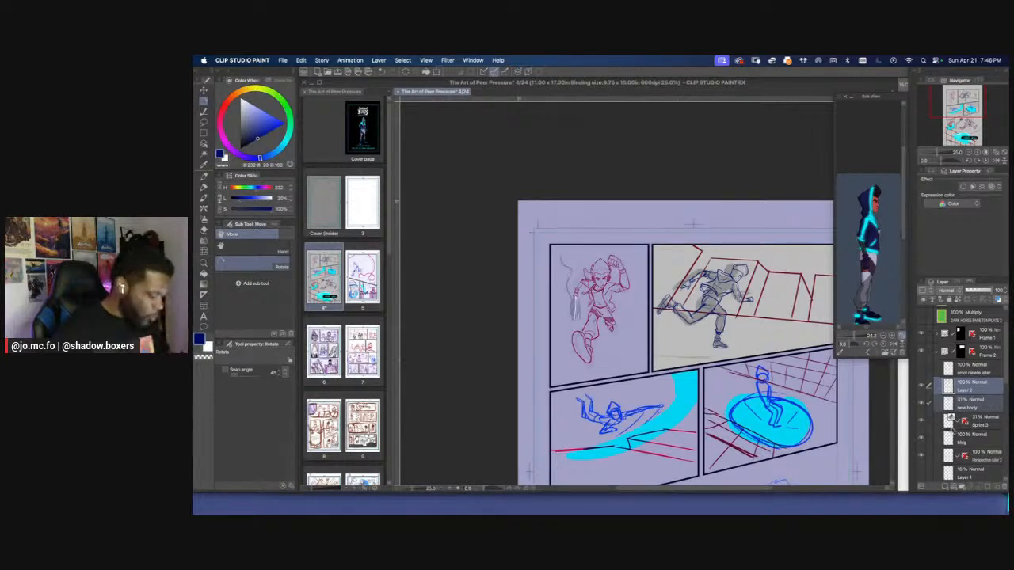
{"action": "left_click", "coordinate": [922, 403]}
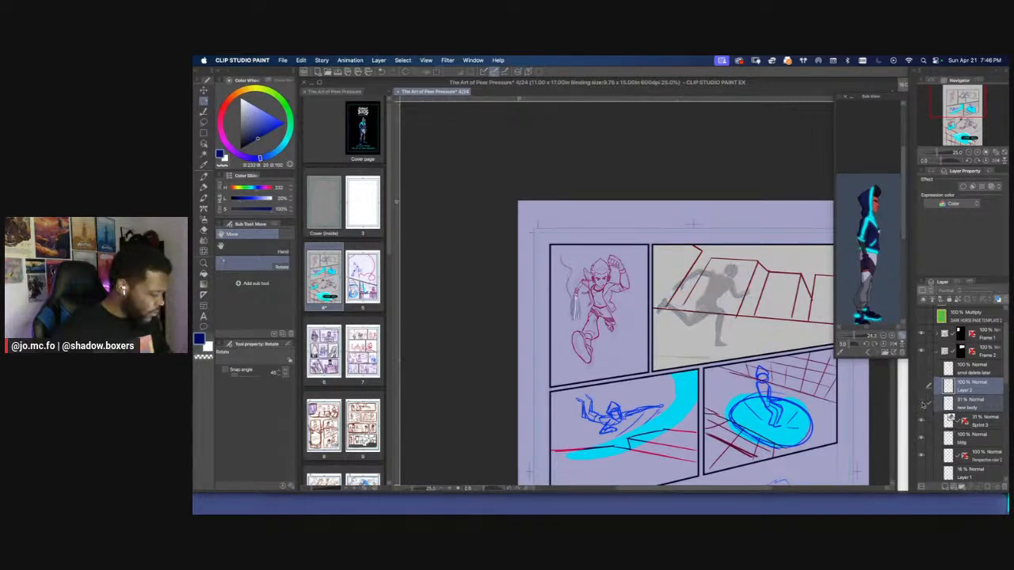
{"action": "left_click", "coordinate": [921, 403]}
{"action": "key", "text": "super+plus"}
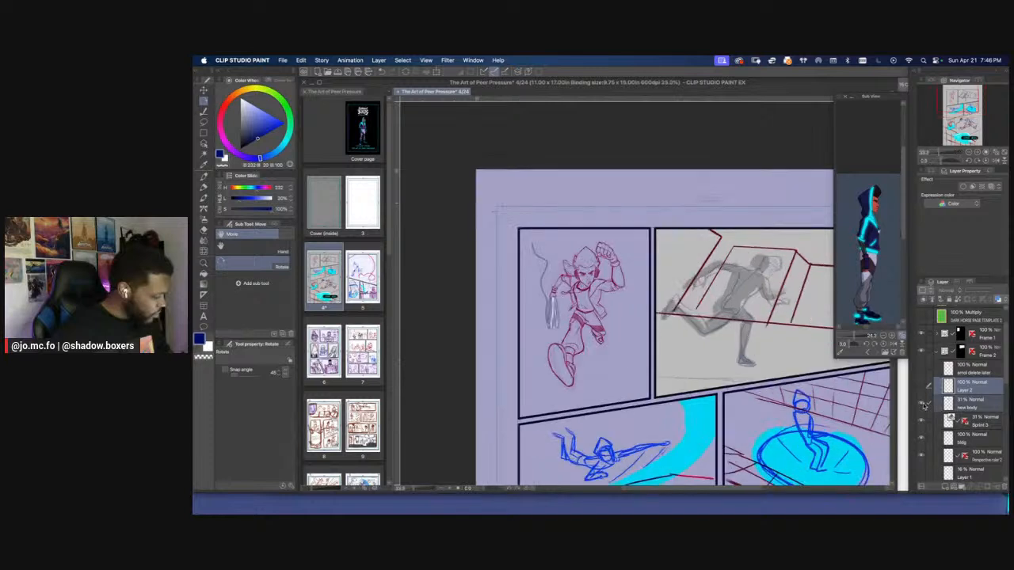
{"action": "left_click", "coordinate": [923, 404]}
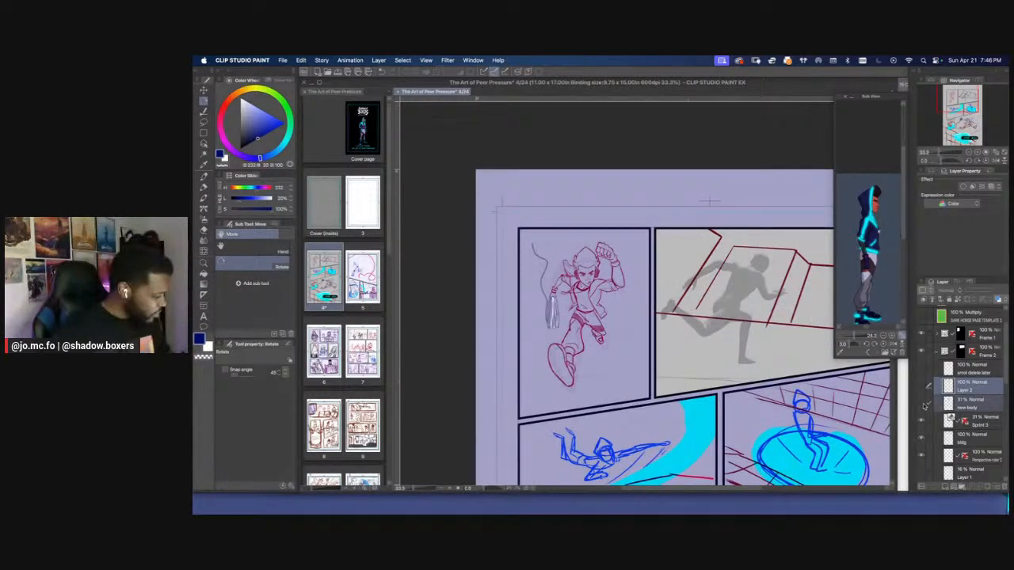
Undo the rotation of the running figure's line art and body sketch
{"action": "key", "text": "super+z"}
{"action": "key", "text": "super+z"}
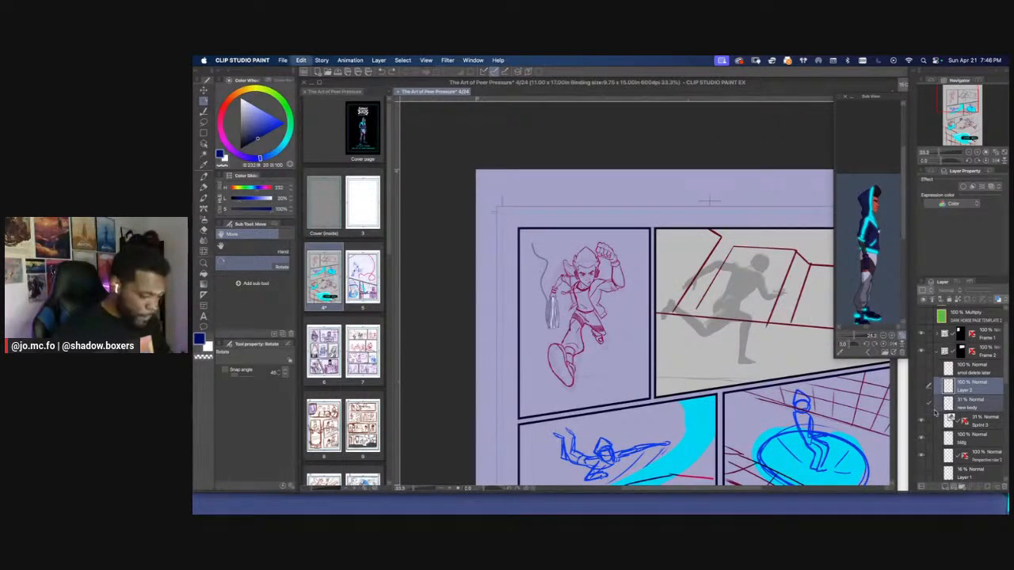
{"action": "key", "text": "super+z"}
Compare the clothed line art and body sketch with the faded mannequin by toggling Layer 2 and the new body layer
{"action": "left_click", "coordinate": [921, 403]}
{"action": "left_click", "coordinate": [921, 388]}
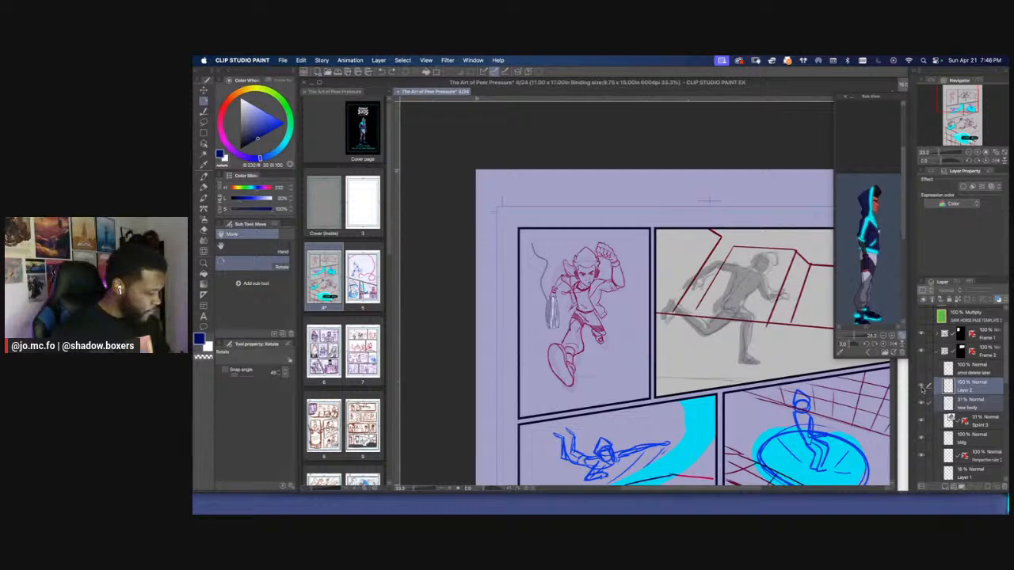
{"action": "left_click", "coordinate": [923, 388]}
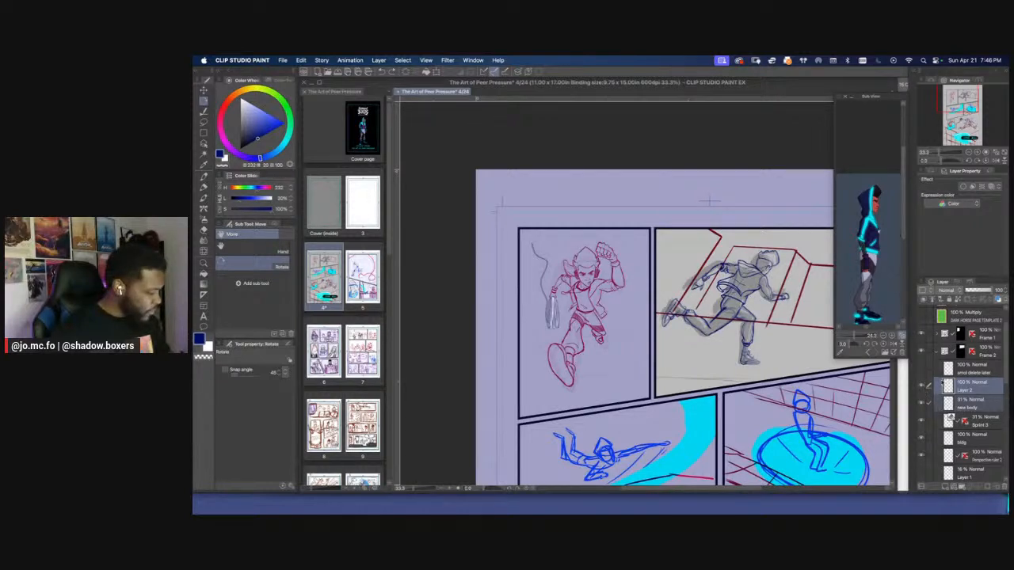
{"action": "left_click", "coordinate": [927, 388]}
{"action": "left_click", "coordinate": [922, 388]}
{"action": "key", "text": "super+plus"}
{"action": "key", "text": "super+plus"}
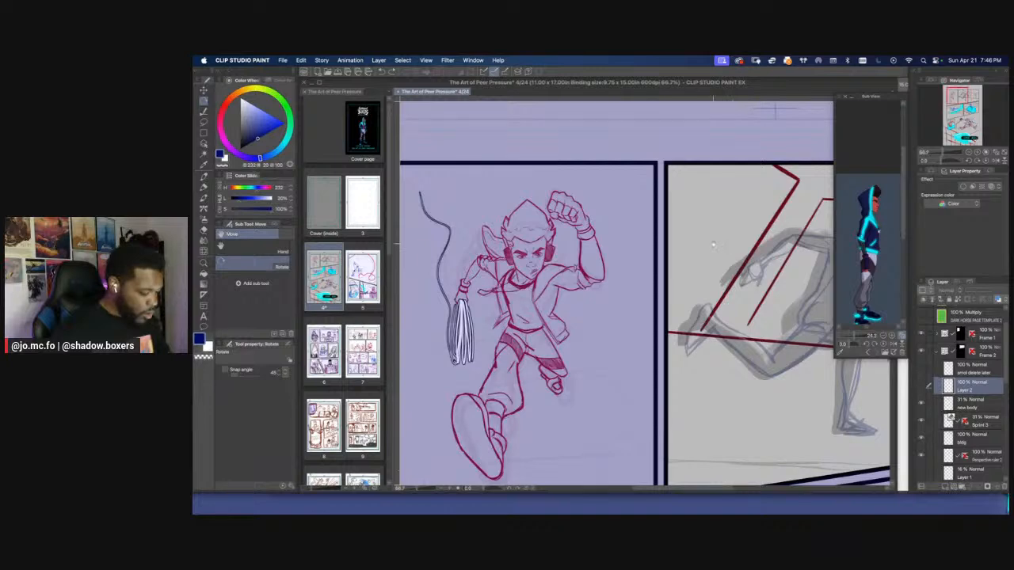
{"action": "scroll", "coordinate": [645, 293], "scroll_direction": "right", "scroll_amount": 3}
{"action": "left_click", "coordinate": [922, 388]}
Select the Sprint mannequin layer and check the whole panel with the mannequin hidden and shown
{"action": "left_click", "coordinate": [958, 416]}
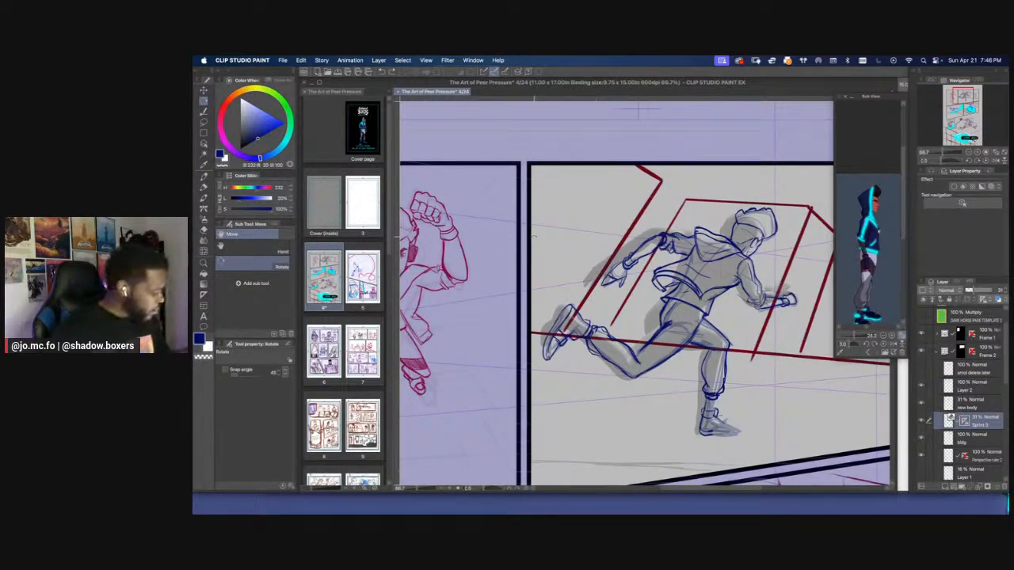
{"action": "key", "text": "super+minus"}
{"action": "key", "text": "super+minus"}
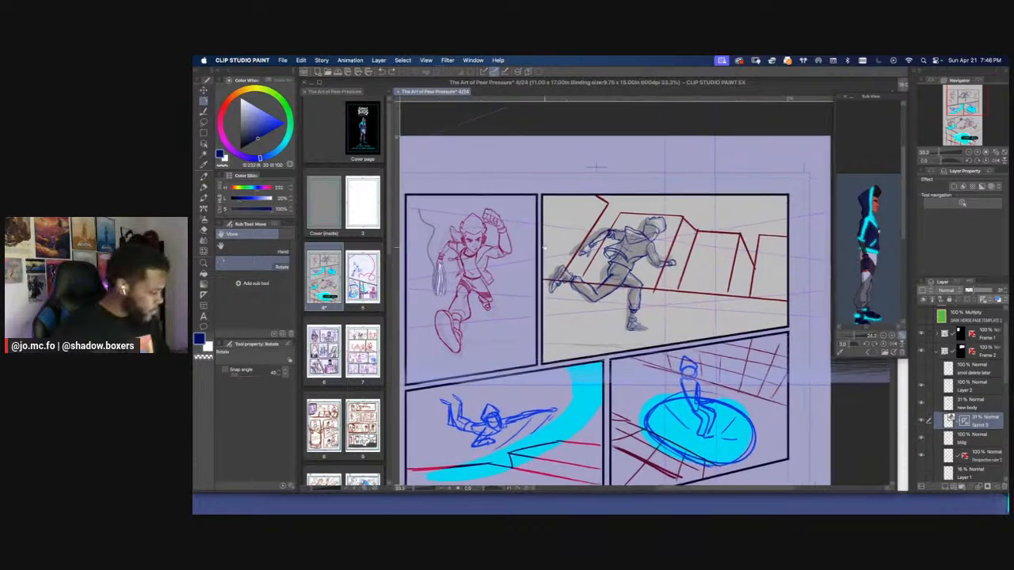
{"action": "left_click", "coordinate": [922, 424]}
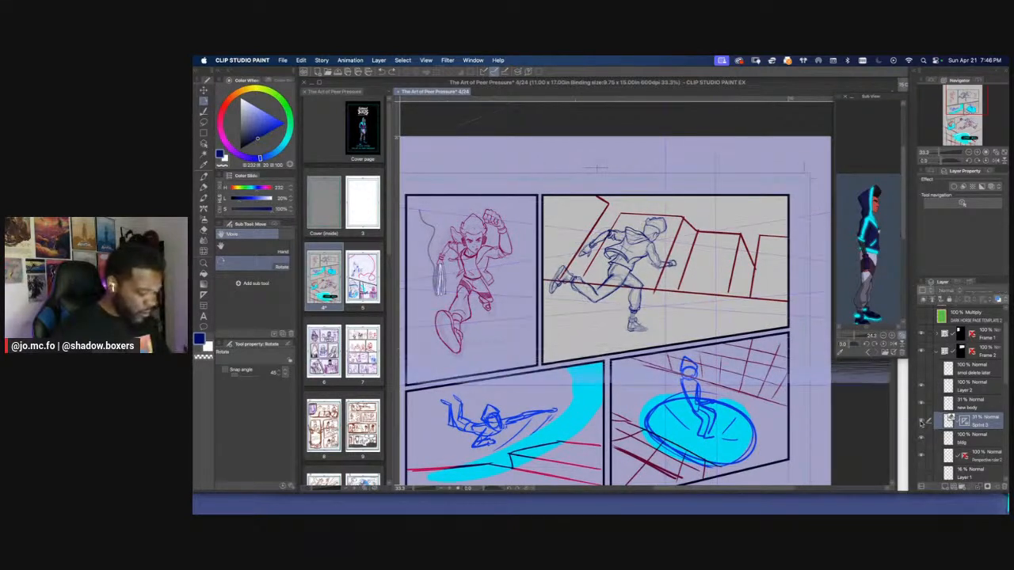
{"action": "left_click", "coordinate": [921, 424]}
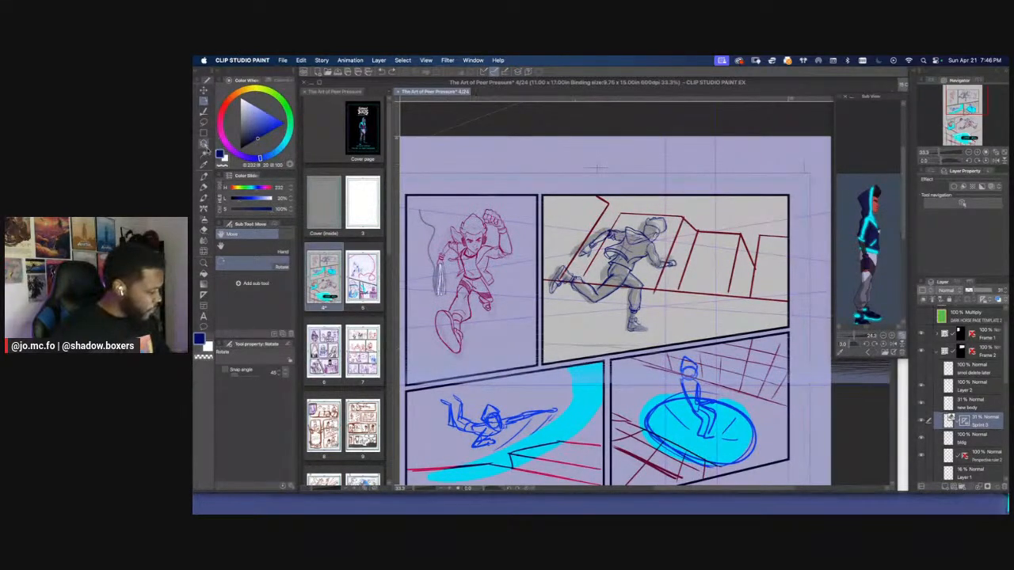
Hide Layer 2 and the new body layer, and raise the Sprint mannequin layer's opacity to 100%
{"action": "left_click", "coordinate": [203, 144]}
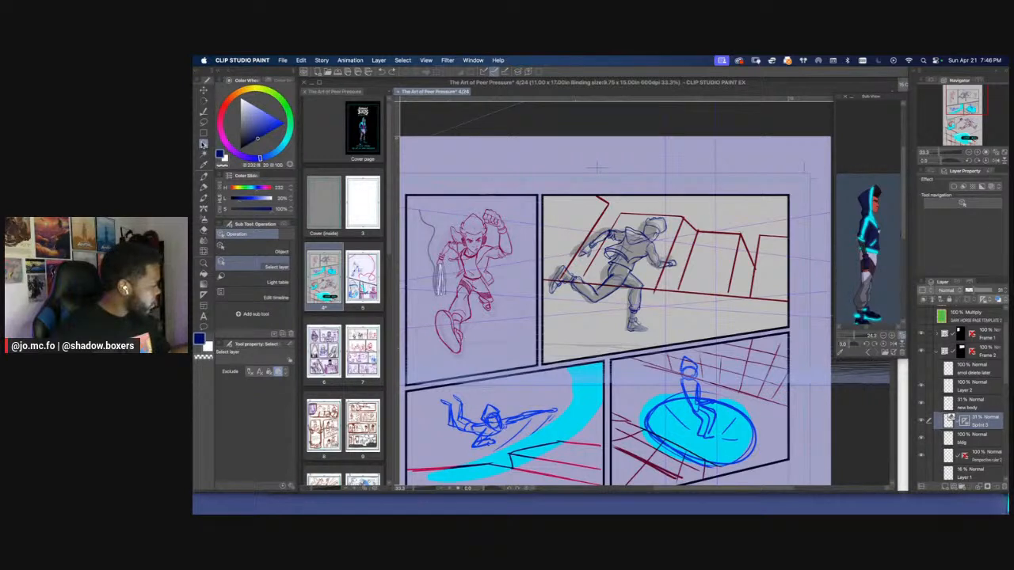
{"action": "key", "text": "super+plus"}
{"action": "left_click", "coordinate": [948, 421]}
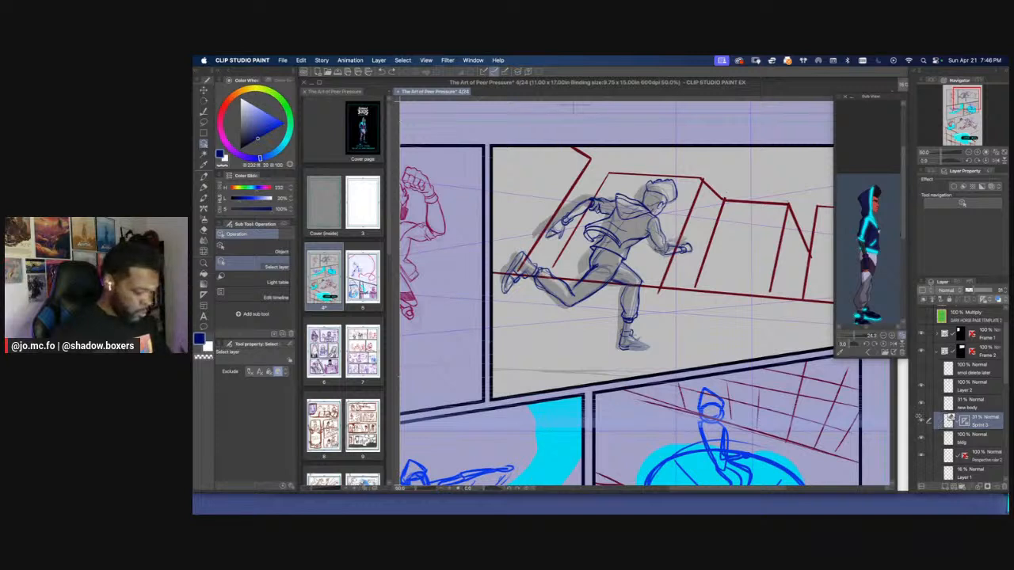
{"action": "left_click", "coordinate": [949, 422]}
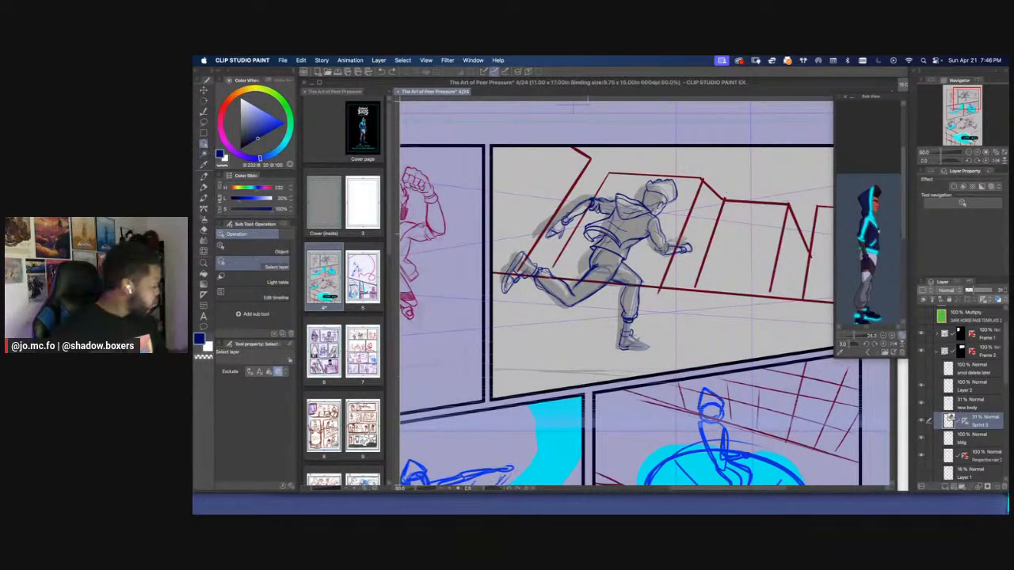
{"action": "left_click", "coordinate": [921, 403]}
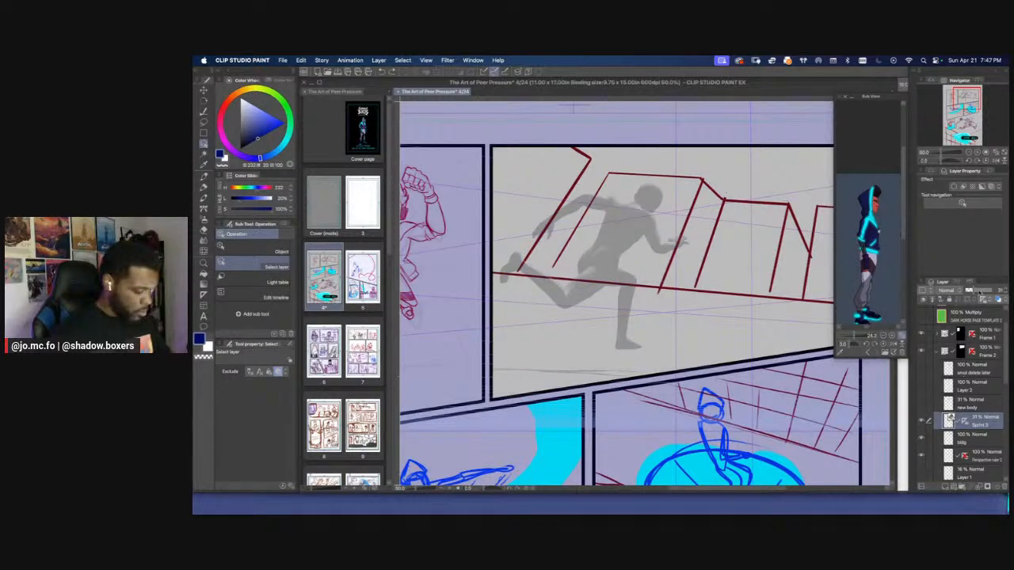
{"action": "left_click_drag", "start_coordinate": [976, 290], "coordinate": [1000, 292]}
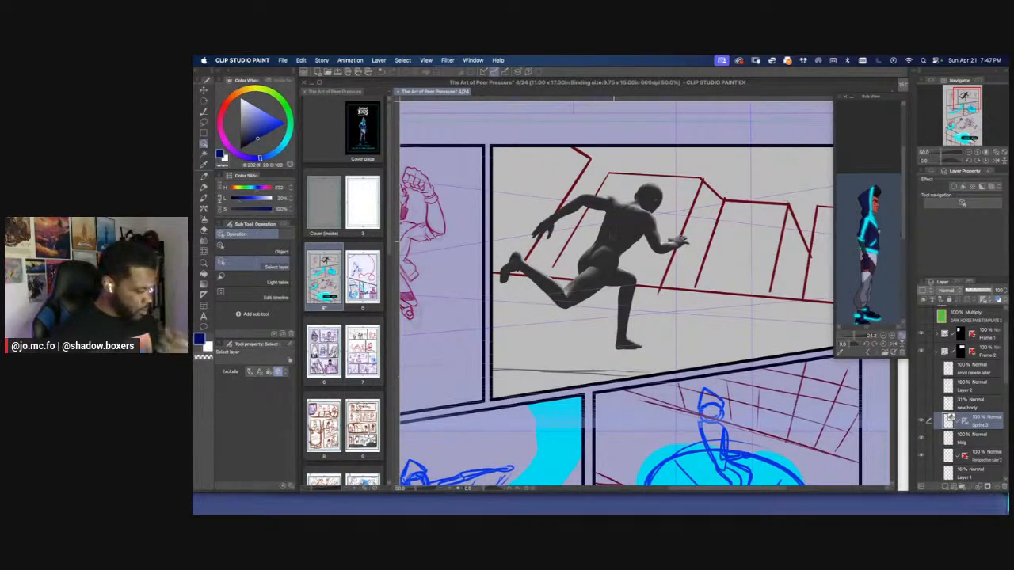
Select the 3D mannequin with the Object tool, show the drawn layers again, and shift the mannequin to line up with the drawing
{"action": "left_click", "coordinate": [204, 274]}
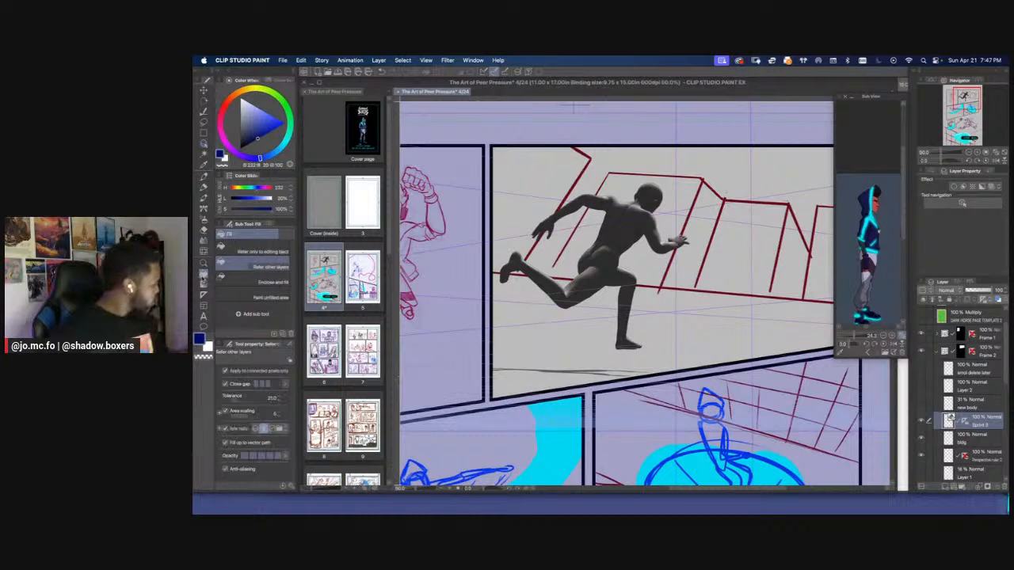
{"action": "left_click", "coordinate": [204, 145]}
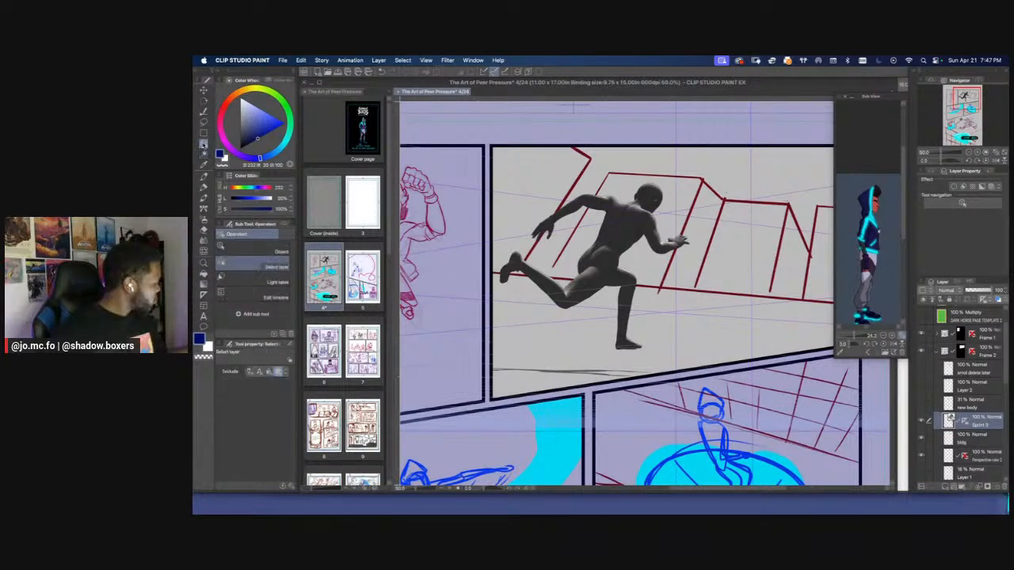
{"action": "left_click", "coordinate": [253, 251]}
{"action": "left_click", "coordinate": [594, 270]}
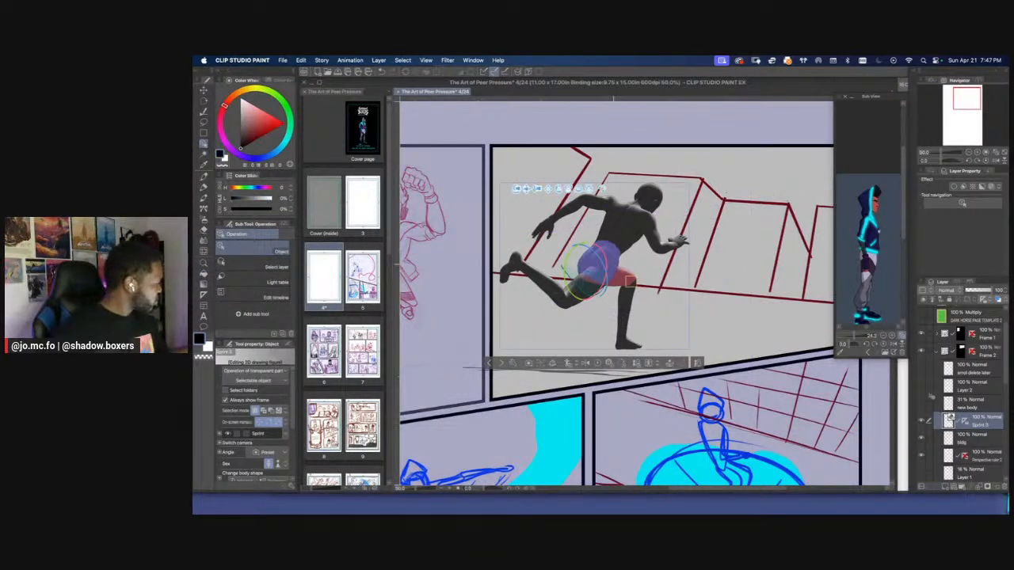
{"action": "left_click", "coordinate": [921, 407]}
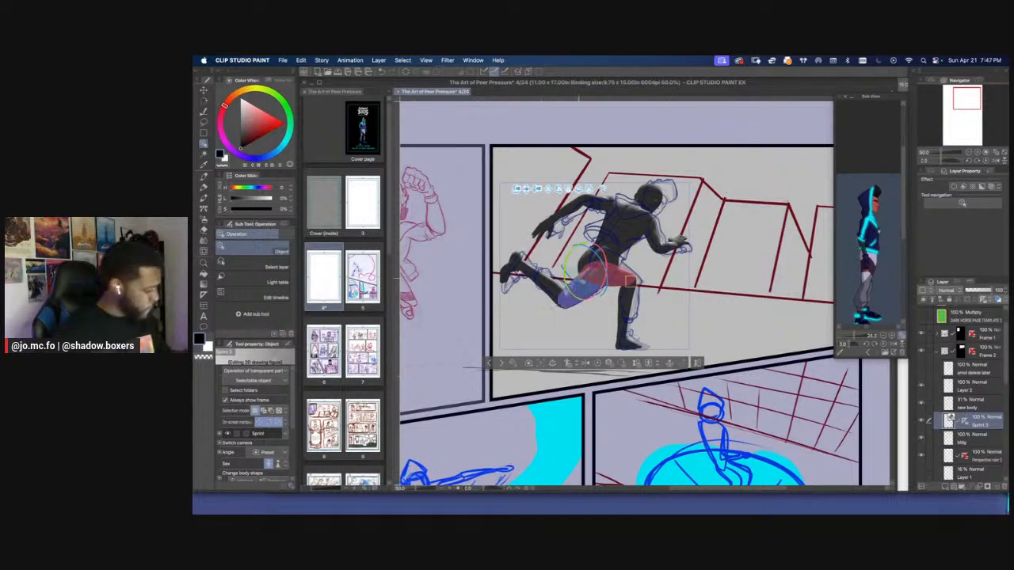
{"action": "left_click_drag", "start_coordinate": [651, 276], "coordinate": [651, 272]}
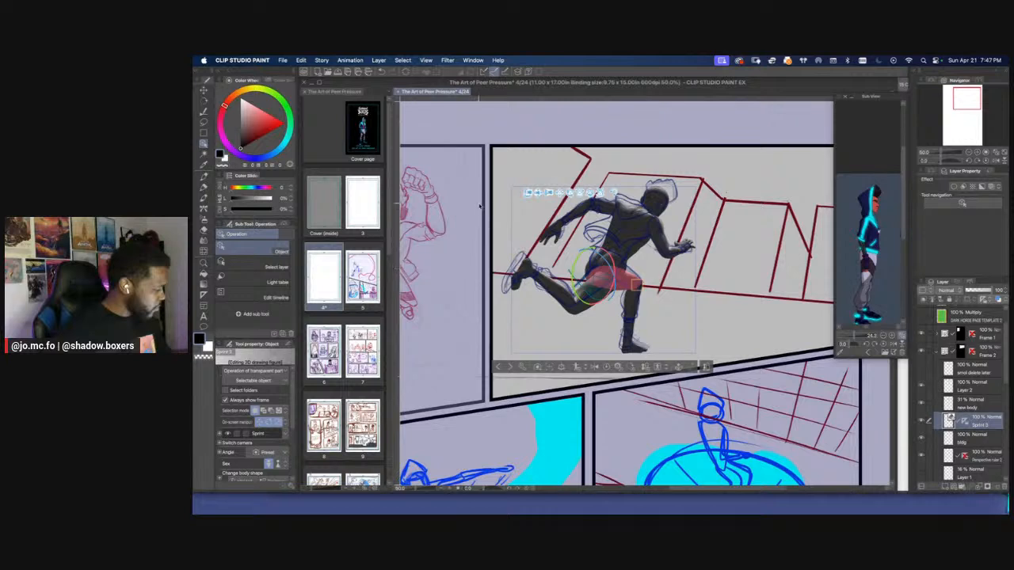
Lower the Sprint mannequin layer's opacity to 26% and make Layer 2 the active layer
{"action": "scroll", "coordinate": [515, 230], "scroll_direction": "up", "scroll_amount": 3}
{"action": "scroll", "coordinate": [515, 230], "scroll_direction": "left", "scroll_amount": 2}
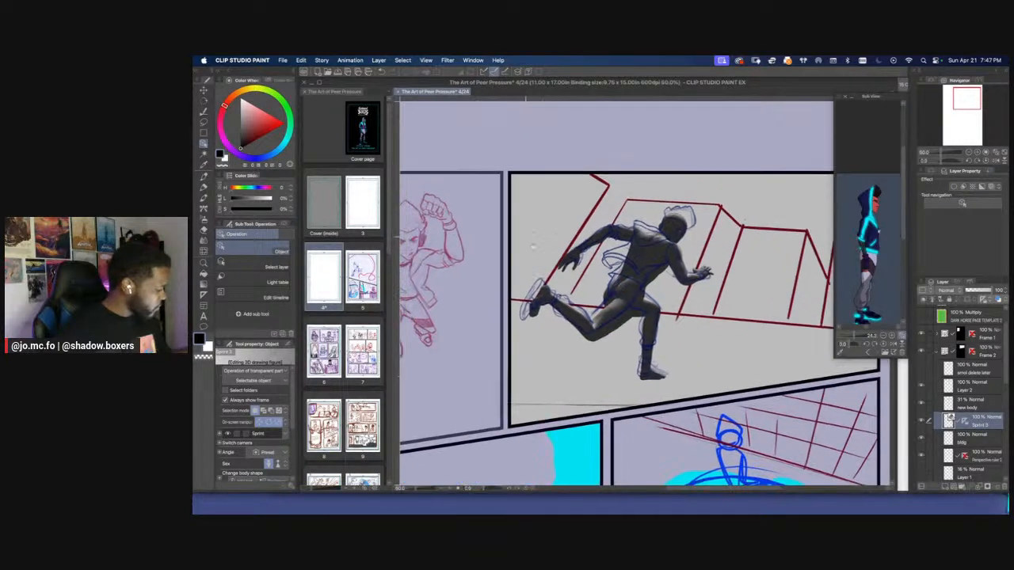
{"action": "left_click", "coordinate": [971, 290]}
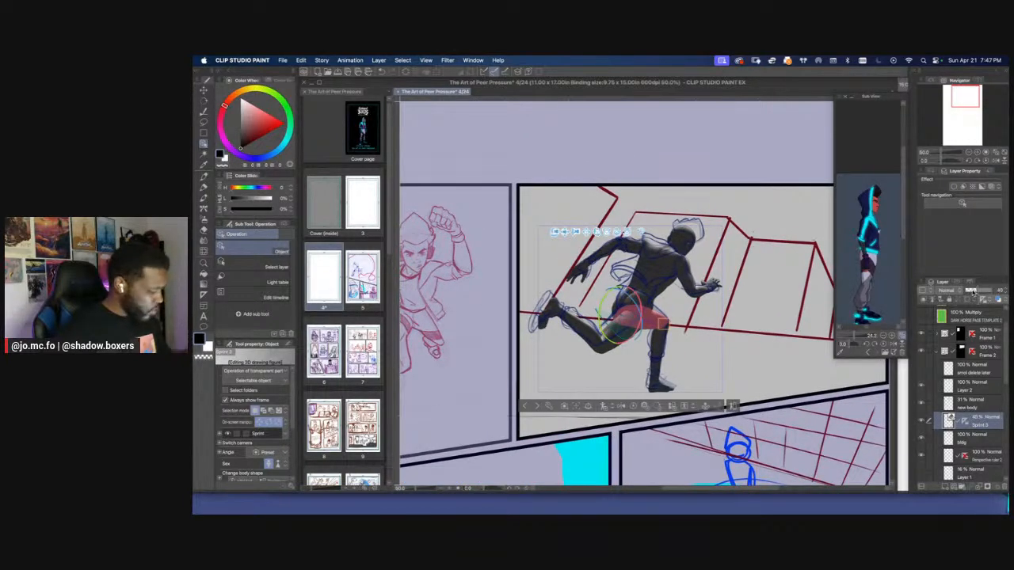
{"action": "left_click", "coordinate": [966, 388]}
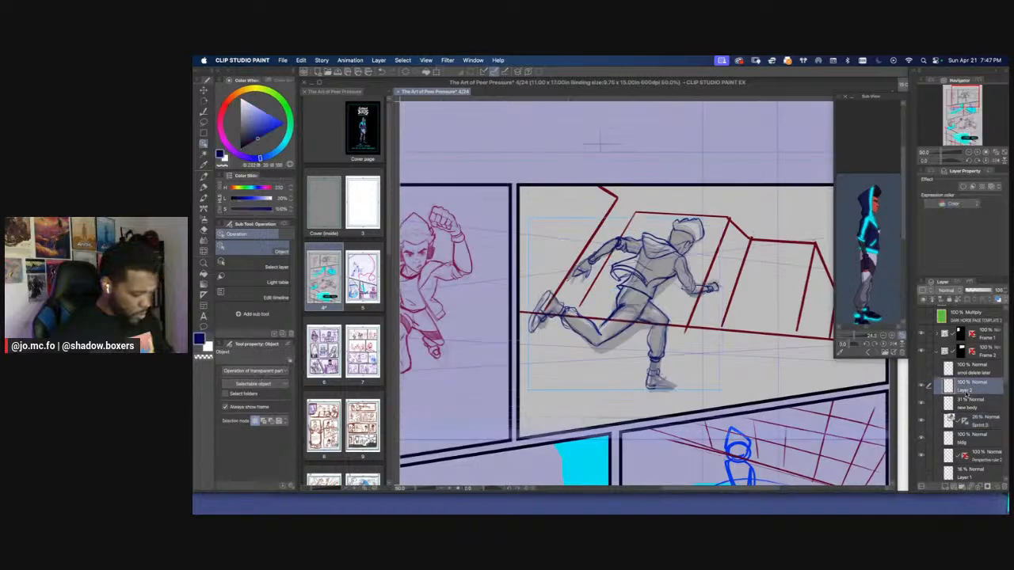
Compare the running figure's clothing lines with the body beneath by toggling Layer 2 at close range
{"action": "key", "text": "super+plus"}
{"action": "left_click_drag", "start_coordinate": [740, 264], "coordinate": [729, 296]}
{"action": "key", "text": "super+plus"}
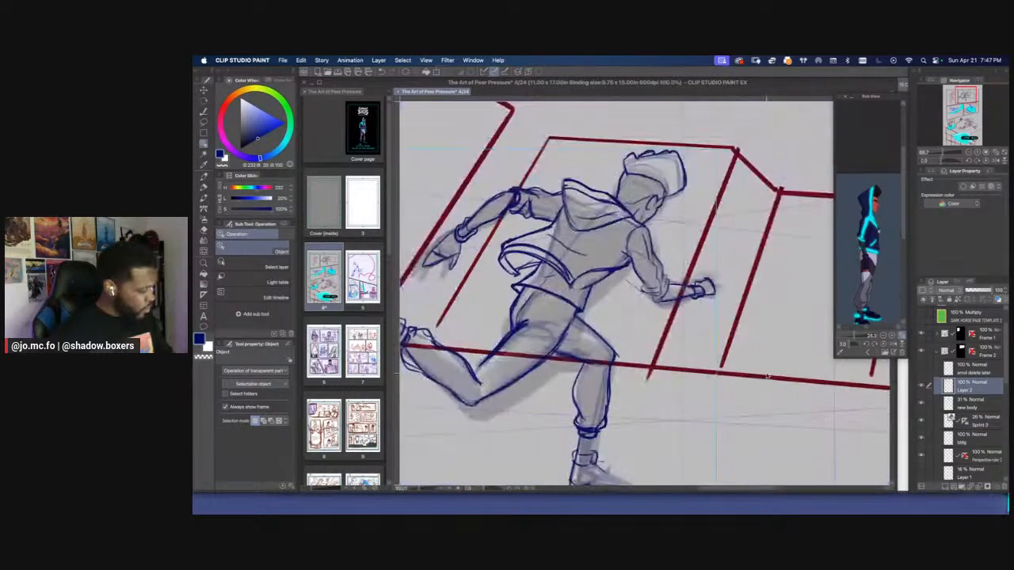
{"action": "left_click_drag", "start_coordinate": [666, 332], "coordinate": [758, 356]}
{"action": "left_click", "coordinate": [922, 388]}
{"action": "left_click", "coordinate": [922, 388]}
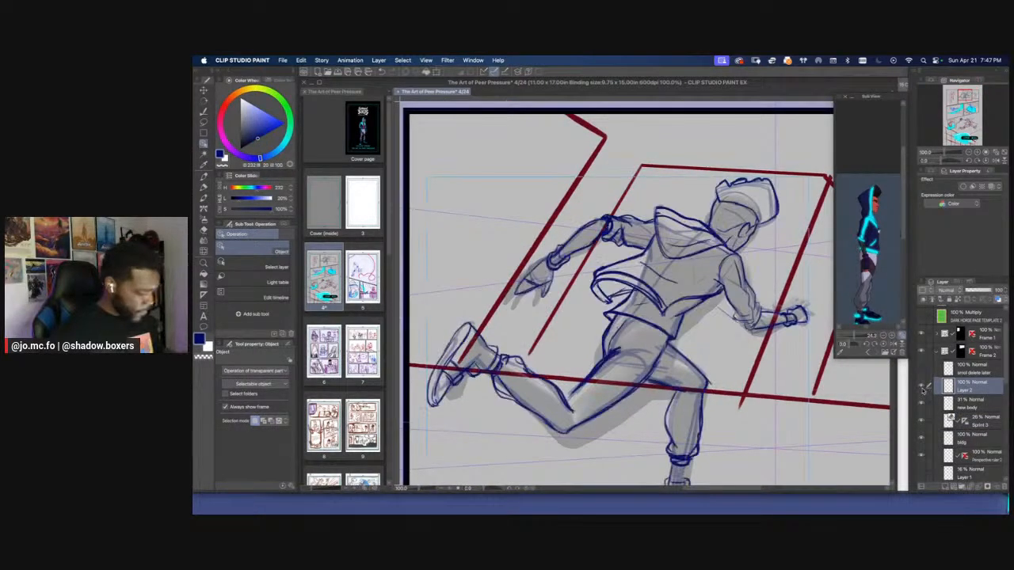
{"action": "left_click", "coordinate": [922, 388]}
{"action": "left_click", "coordinate": [922, 388]}
Lasso the flared jacket hem behind the figure's back, transform it closer to the waist, and clear the selection
{"action": "key", "text": "m"}
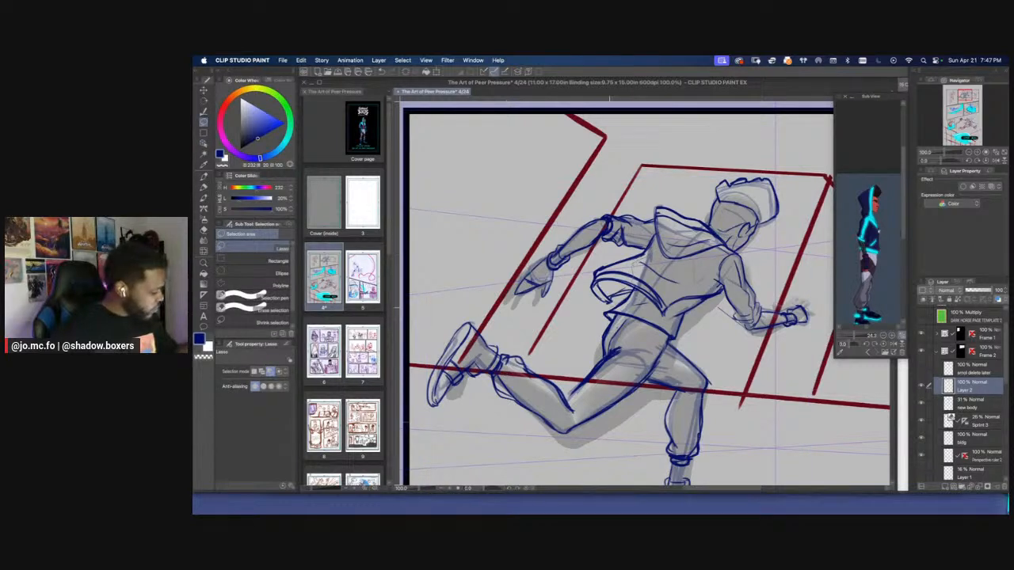
{"action": "left_click_drag", "start_coordinate": [611, 258], "coordinate": [630, 248]}
{"action": "key", "text": "super+t"}
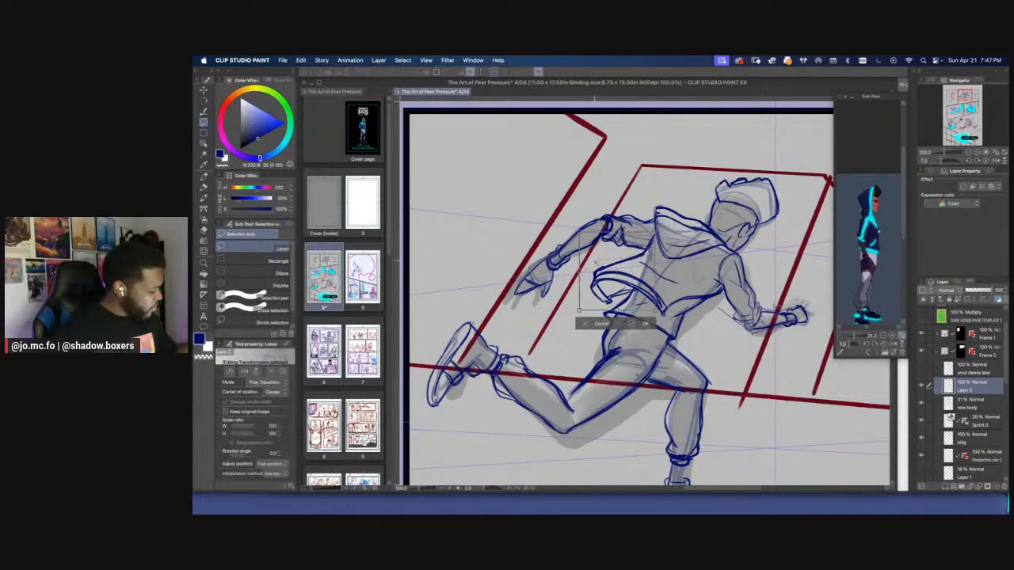
{"action": "left_click_drag", "start_coordinate": [578, 272], "coordinate": [593, 274]}
{"action": "key", "text": "Return"}
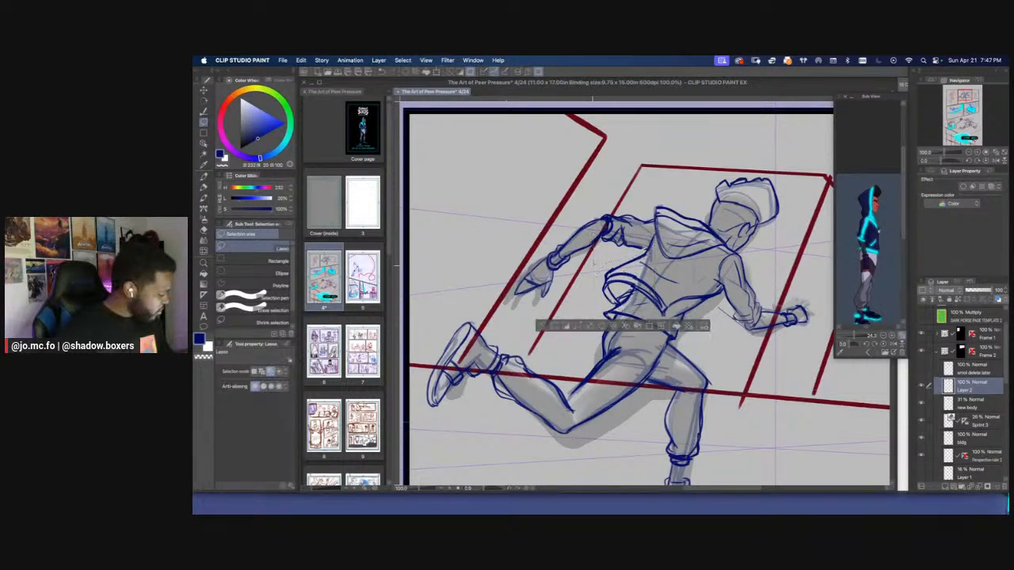
{"action": "key", "text": "super+d"}
Touch up the jacket line below the figure's neck with a short dark blue pencil stroke
{"action": "key", "text": "p"}
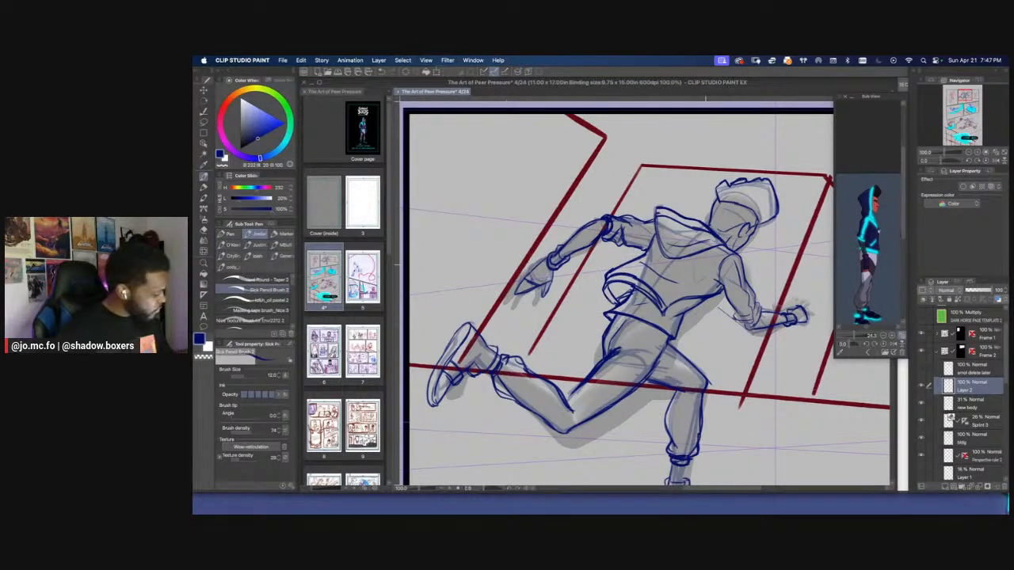
{"action": "left_click_drag", "start_coordinate": [707, 249], "coordinate": [698, 252]}
{"action": "key", "text": "super+plus"}
{"action": "key", "text": "p"}
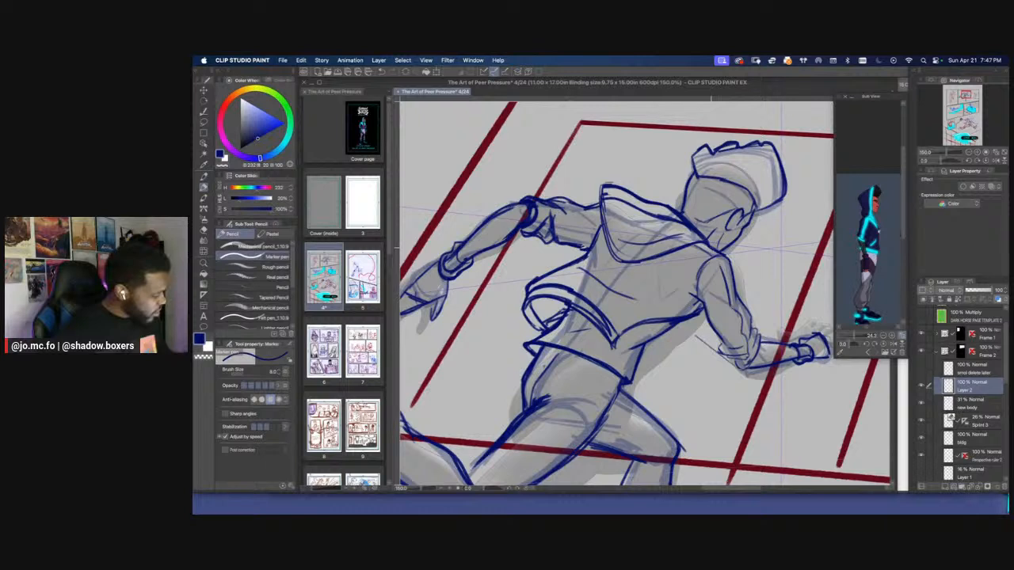
{"action": "left_click", "coordinate": [962, 426]}
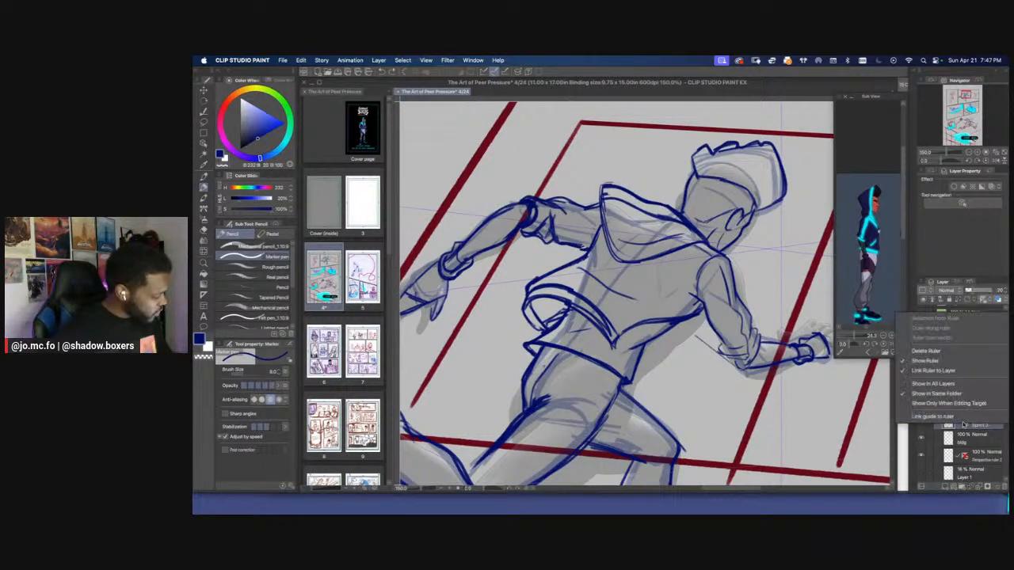
{"action": "left_click", "coordinate": [917, 372]}
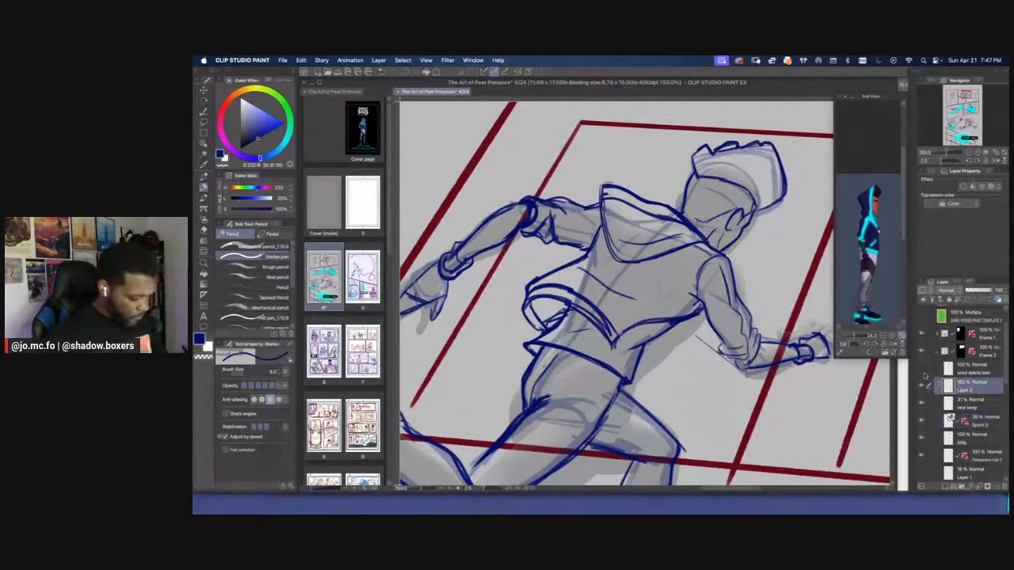
{"action": "left_click", "coordinate": [925, 380]}
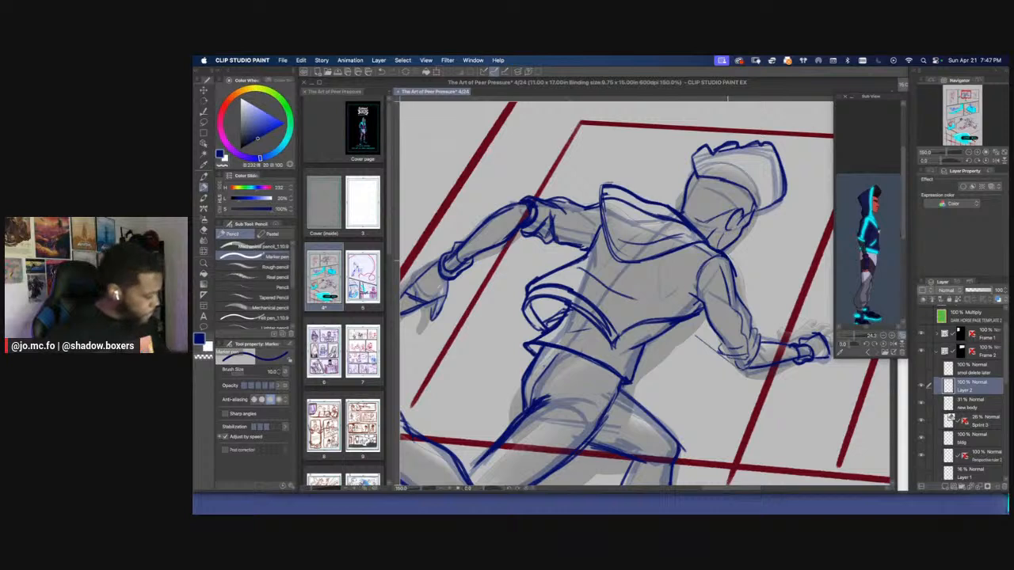
Reinforce the forward arm's sleeve outline from the shoulder to the elbow in dark blue on Layer 2
{"action": "key", "text": "p"}
{"action": "left_click_drag", "start_coordinate": [719, 252], "coordinate": [753, 325]}
{"action": "left_click_drag", "start_coordinate": [742, 291], "coordinate": [749, 317]}
{"action": "mouse_move", "coordinate": [727, 262]}
{"action": "left_mouse_down"}
{"action": "mouse_move", "coordinate": [743, 293]}
{"action": "mouse_move", "coordinate": [705, 309]}
{"action": "mouse_move", "coordinate": [723, 343]}
{"action": "left_mouse_up"}
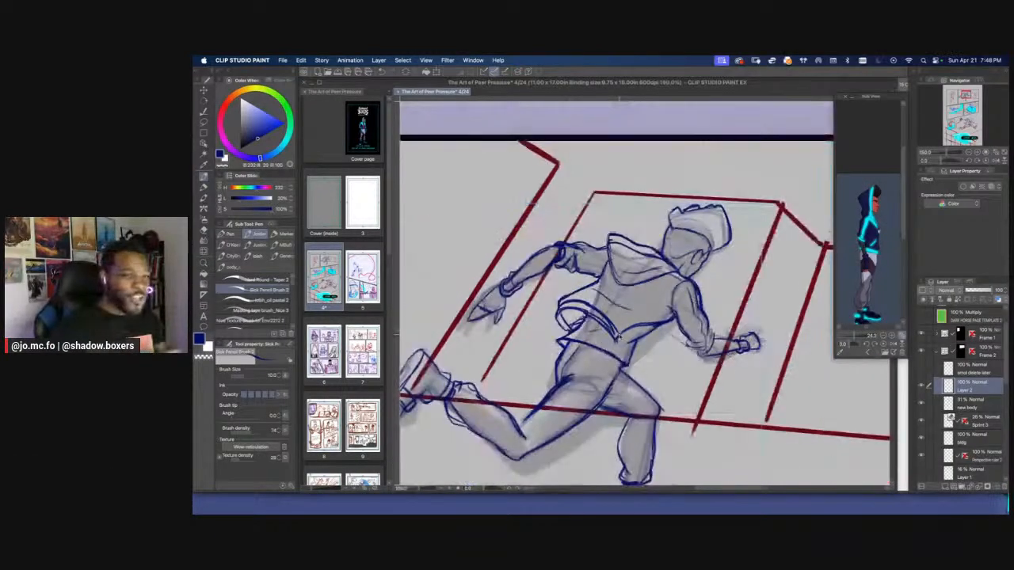
Compare the runner's clothing lines with the mannequin and body sketch by toggling Layer 2 at panel scale
{"action": "key", "text": "ctrl+0"}
{"action": "key", "text": "r"}
{"action": "left_click_drag", "start_coordinate": [614, 308], "coordinate": [592, 313]}
{"action": "scroll", "coordinate": [510, 277], "scroll_direction": "down", "scroll_amount": 1}
{"action": "left_click_drag", "start_coordinate": [508, 285], "coordinate": [560, 260]}
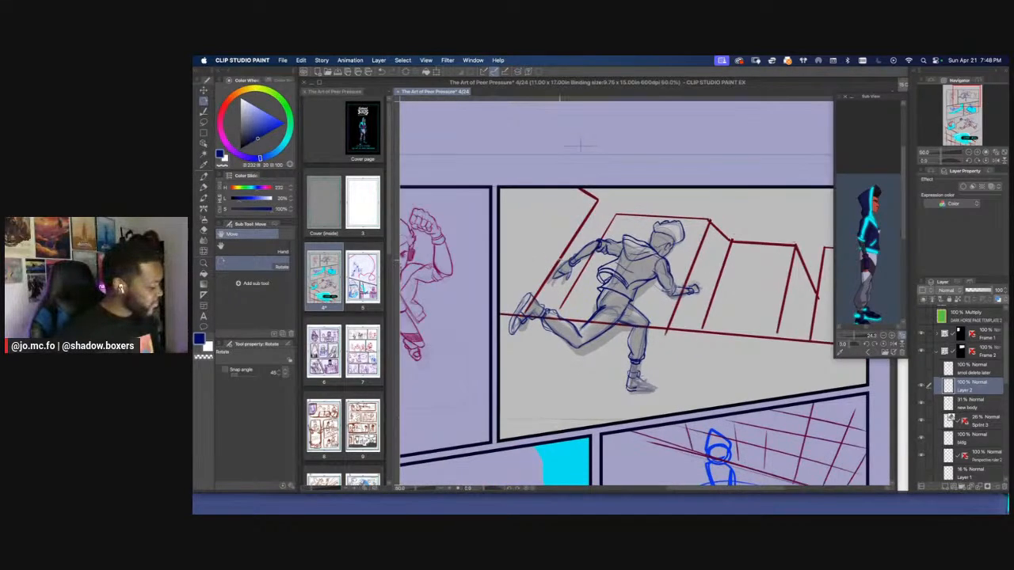
{"action": "left_click", "coordinate": [922, 388]}
{"action": "left_click", "coordinate": [922, 388]}
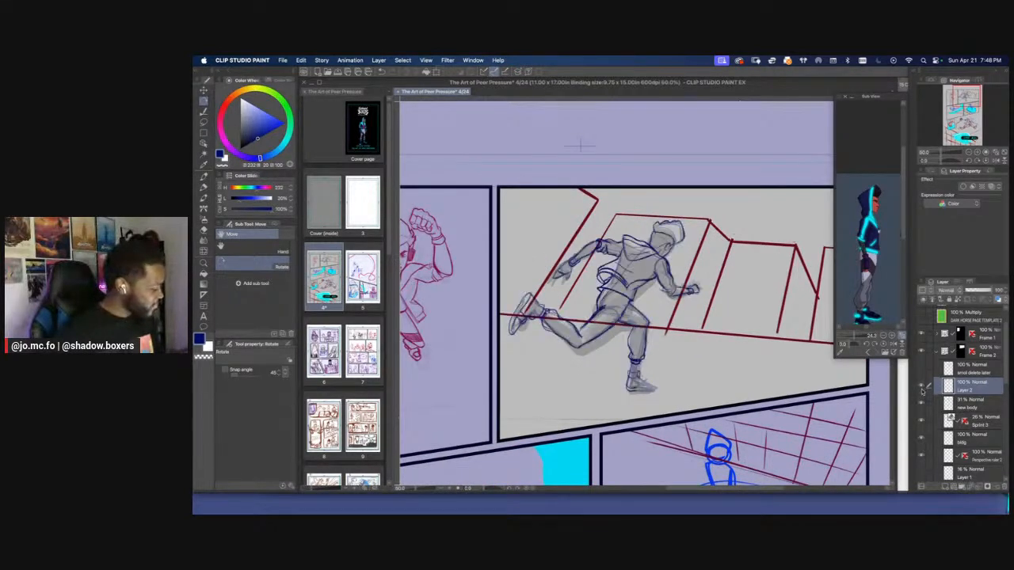
Hide the Sprint mannequin layer and check the clothing lines against the body sketch alone by toggling Layer 2
{"action": "left_click", "coordinate": [921, 423]}
{"action": "key", "text": "super+minus"}
{"action": "key", "text": "super+minus"}
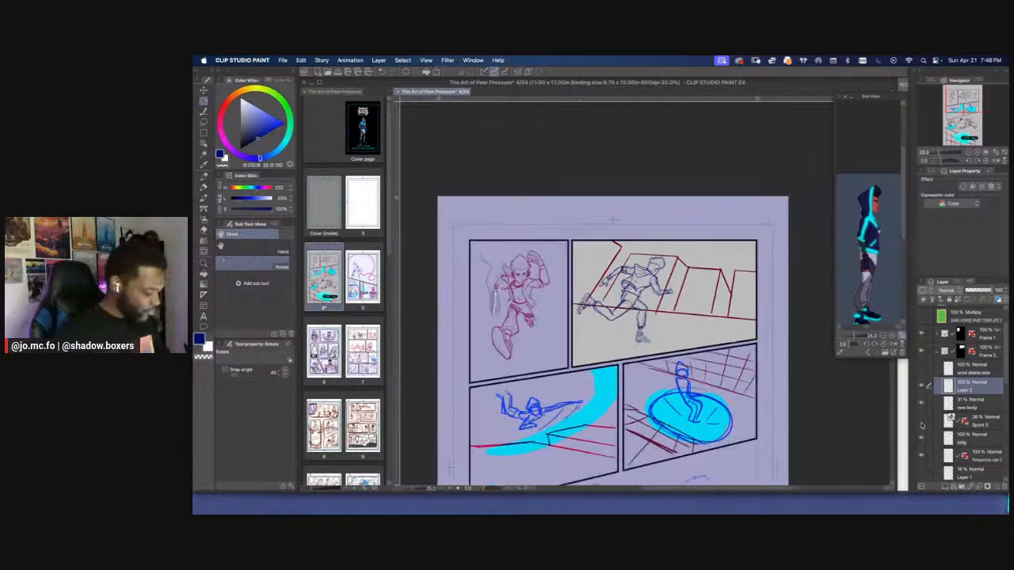
{"action": "key", "text": "super+plus"}
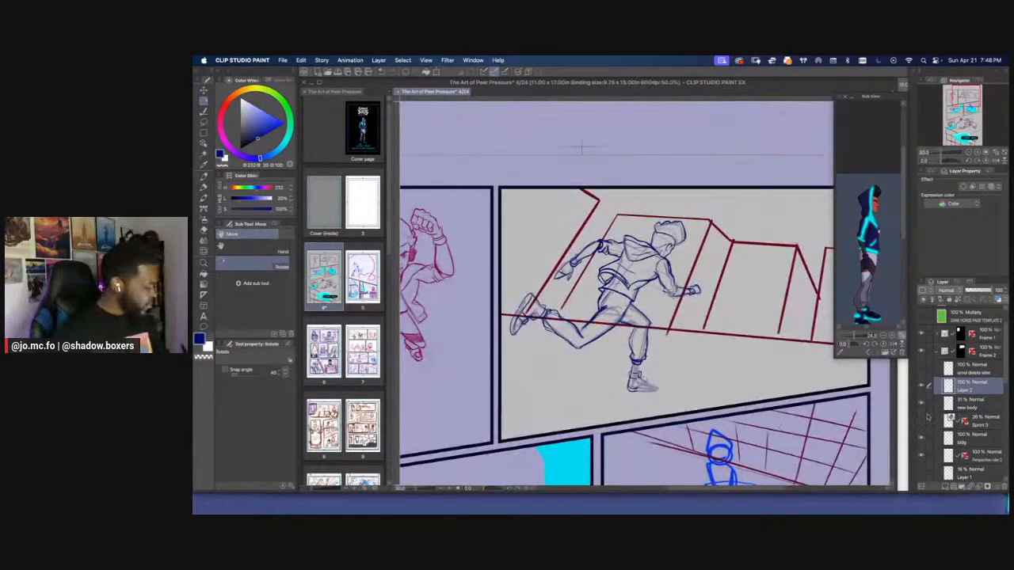
{"action": "left_click", "coordinate": [922, 387]}
{"action": "left_click", "coordinate": [922, 386]}
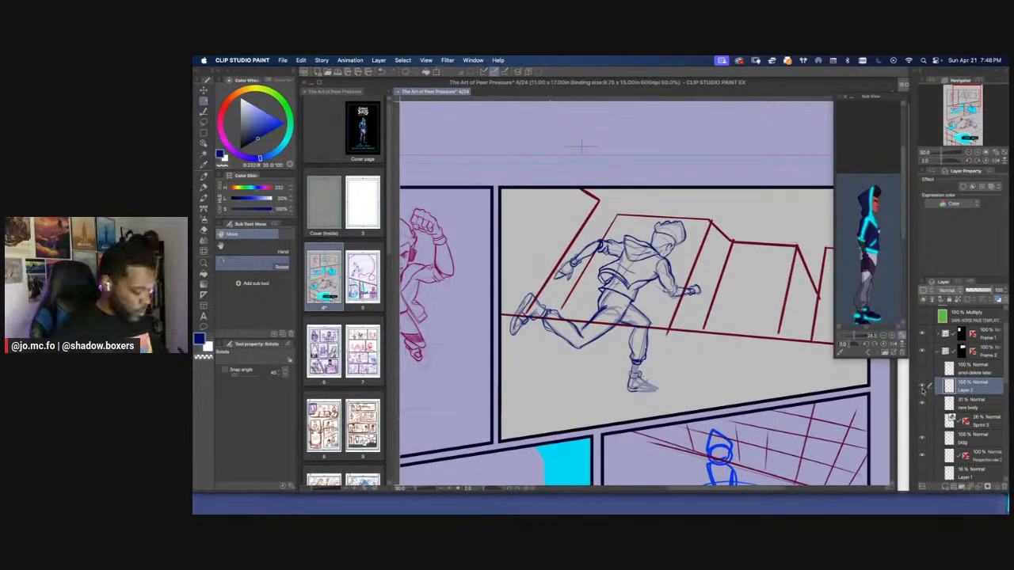
Add line detail to the jacket's back and a small hanging loop at its front beside the forward arm
{"action": "key", "text": "super+plus"}
{"action": "key", "text": "super+plus"}
{"action": "key", "text": "p"}
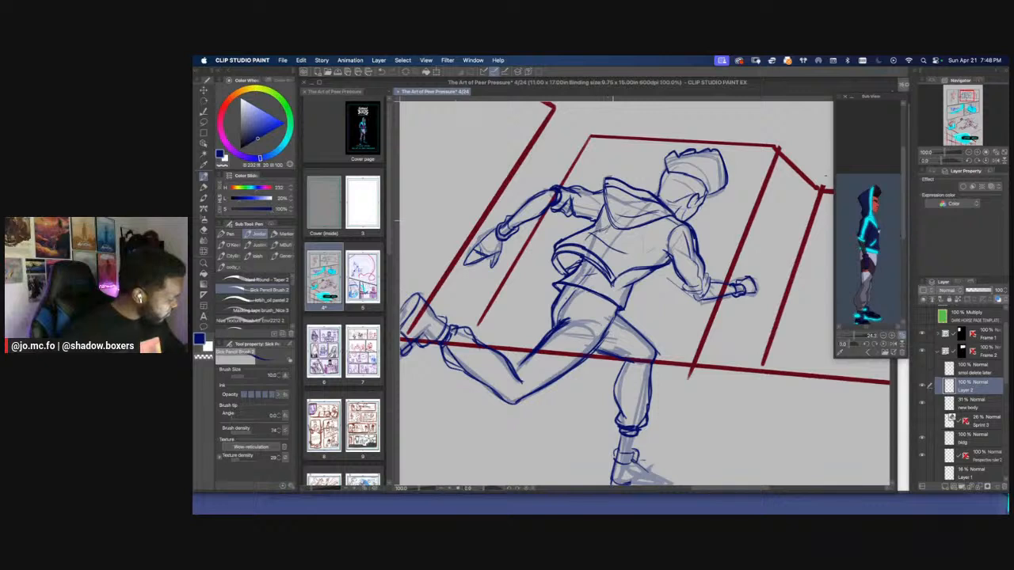
{"action": "mouse_move", "coordinate": [612, 194]}
{"action": "left_mouse_down"}
{"action": "mouse_move", "coordinate": [620, 217]}
{"action": "mouse_move", "coordinate": [609, 227]}
{"action": "mouse_move", "coordinate": [623, 251]}
{"action": "mouse_move", "coordinate": [647, 250]}
{"action": "left_mouse_up"}
{"action": "key", "text": "]"}
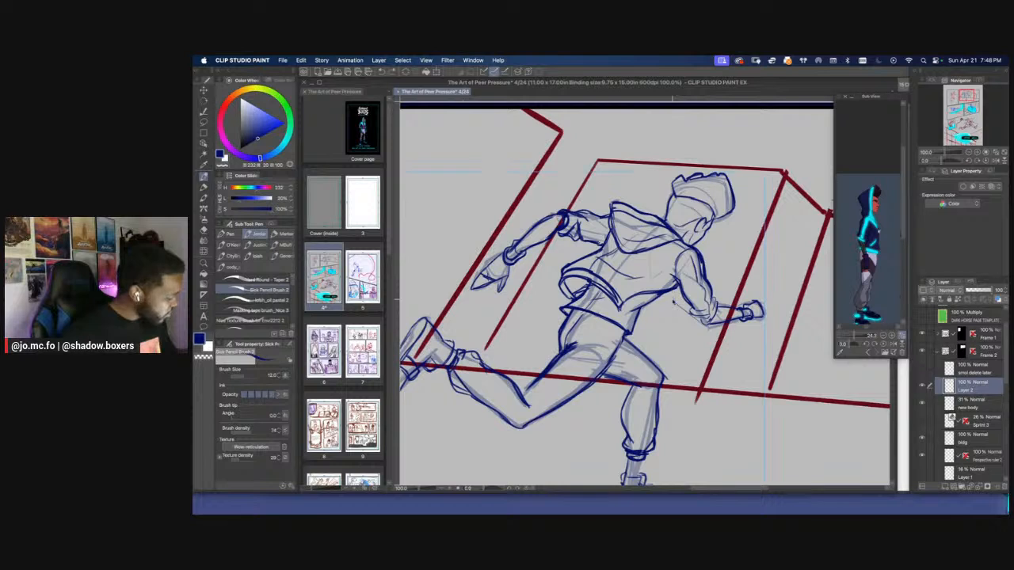
{"action": "mouse_move", "coordinate": [675, 299]}
{"action": "left_mouse_down"}
{"action": "mouse_move", "coordinate": [670, 312]}
{"action": "mouse_move", "coordinate": [670, 303]}
{"action": "left_mouse_up"}
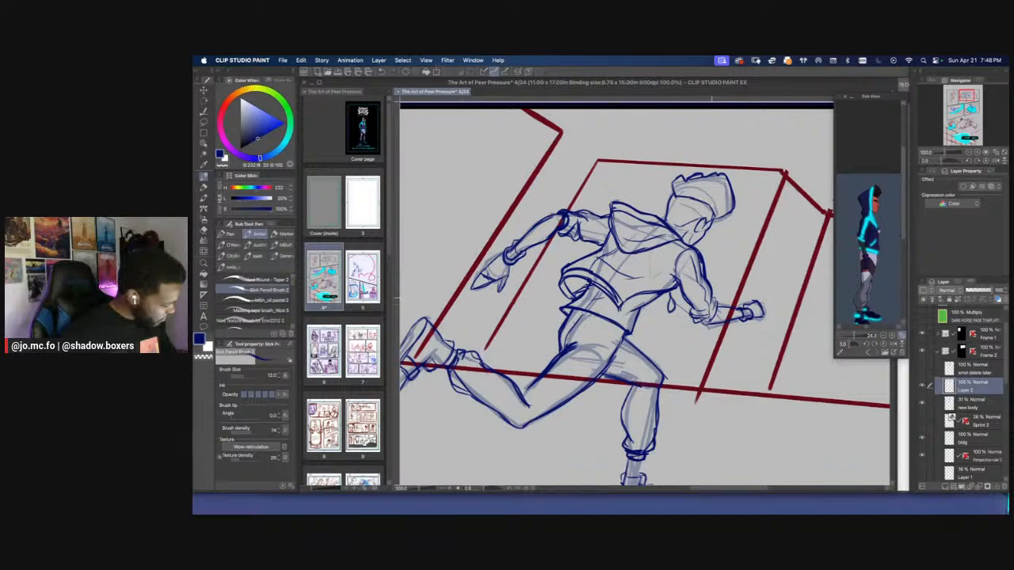
Review the runner within the full page, then rename Layer 2 as sketch
{"action": "key", "text": "super+minus"}
{"action": "key", "text": "super+minus"}
{"action": "key", "text": "super+minus"}
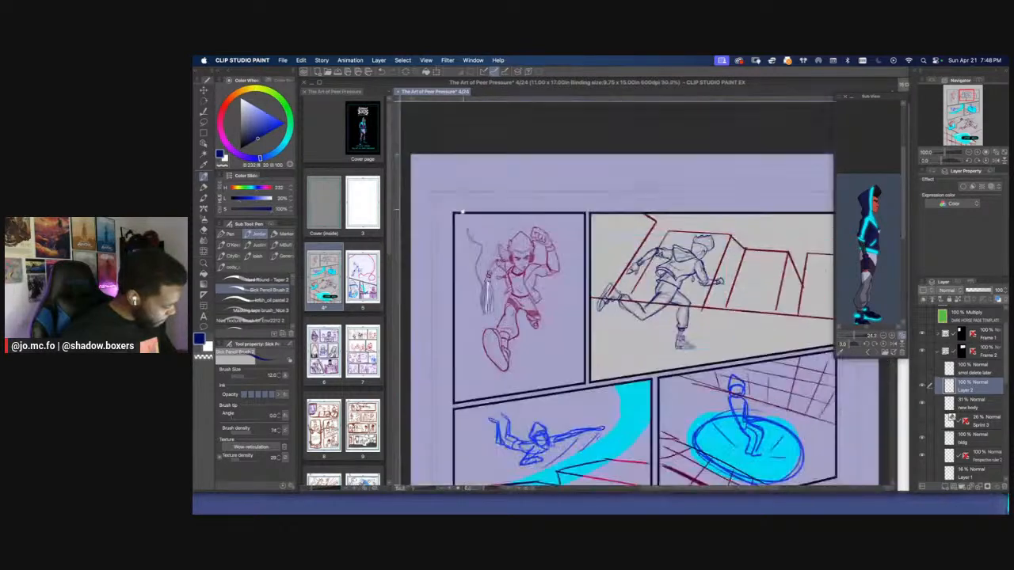
{"action": "left_click_drag", "start_coordinate": [476, 227], "coordinate": [465, 236]}
{"action": "key", "text": "super+plus"}
{"action": "key", "text": "super+plus"}
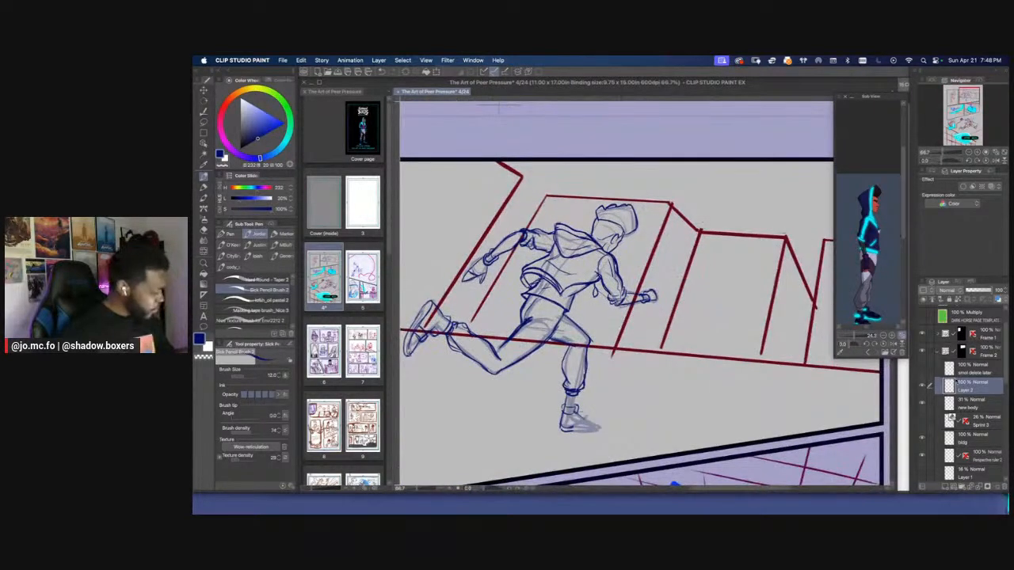
{"action": "left_click", "coordinate": [921, 388]}
{"action": "double_click", "coordinate": [964, 391]}
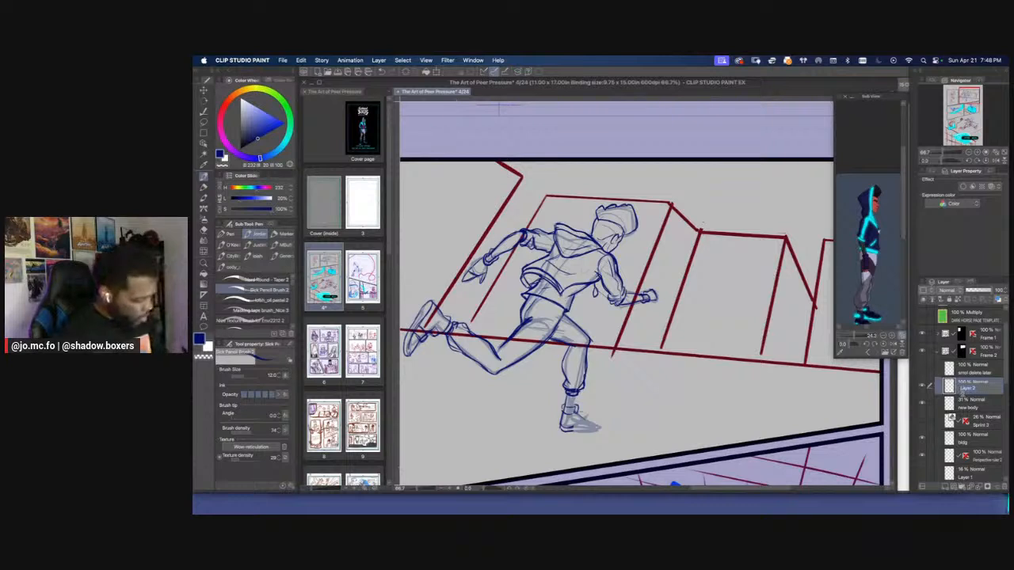
{"action": "type", "text": "cketch"}
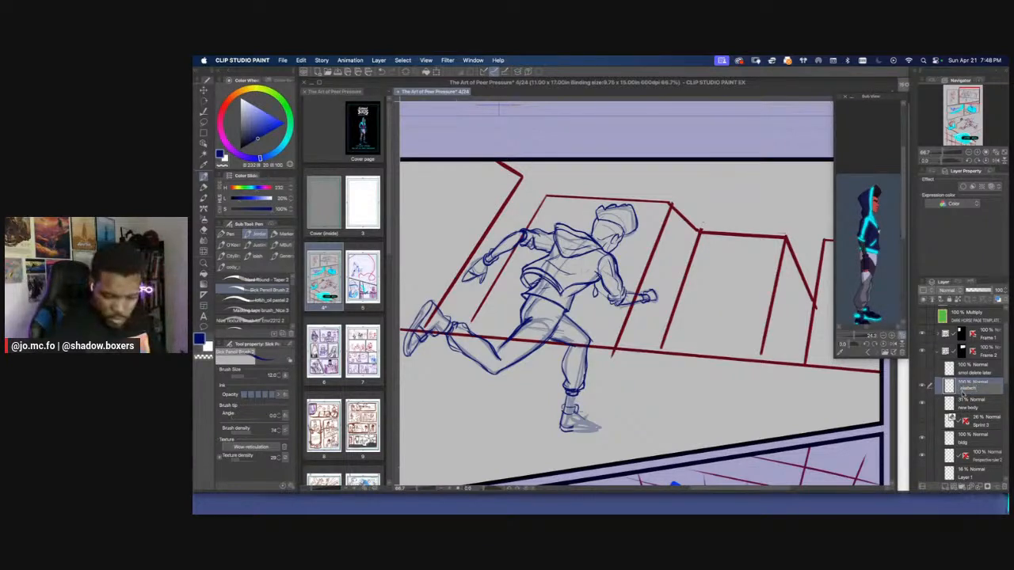
{"action": "key", "text": "Return"}
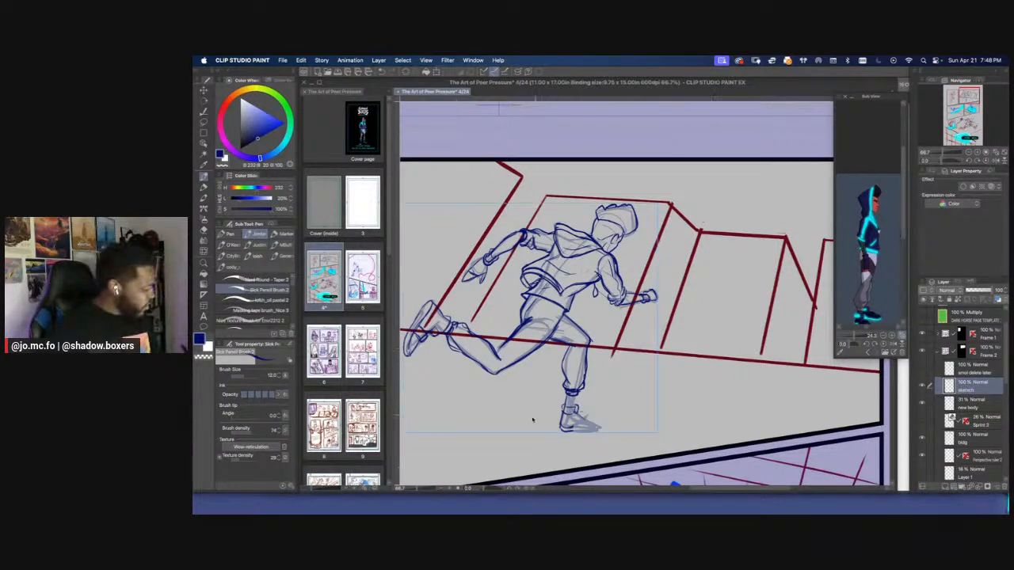
Show the Sprint mannequin layer again and extend the front shoe's outline toward the toe
{"action": "key", "text": "super+plus"}
{"action": "key", "text": "p"}
{"action": "key", "text": "p"}
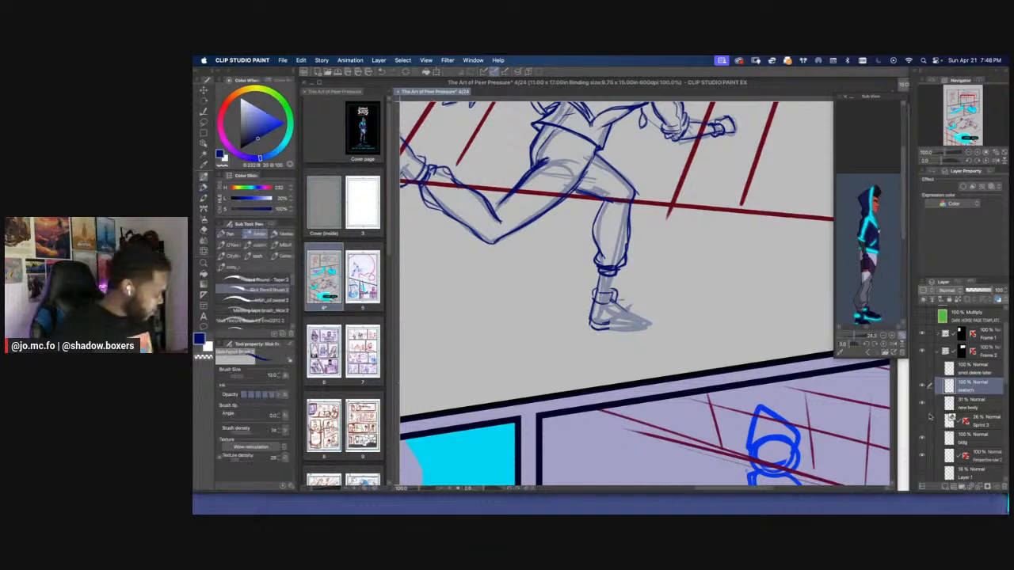
{"action": "left_click", "coordinate": [921, 420]}
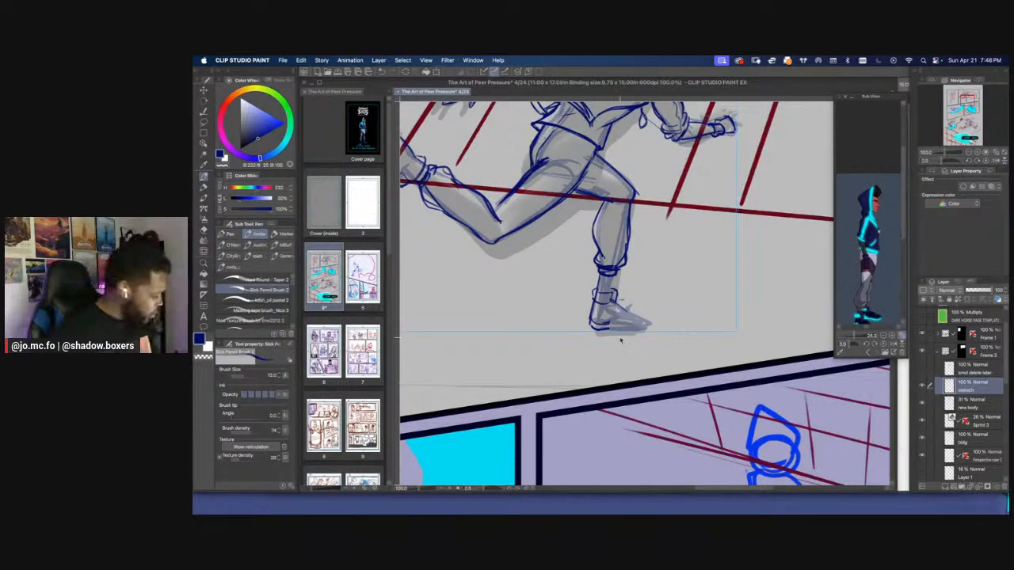
{"action": "key", "text": "super+plus"}
{"action": "mouse_move", "coordinate": [623, 304]}
{"action": "left_mouse_down"}
{"action": "mouse_move", "coordinate": [653, 339]}
{"action": "mouse_move", "coordinate": [686, 345]}
{"action": "left_mouse_up"}
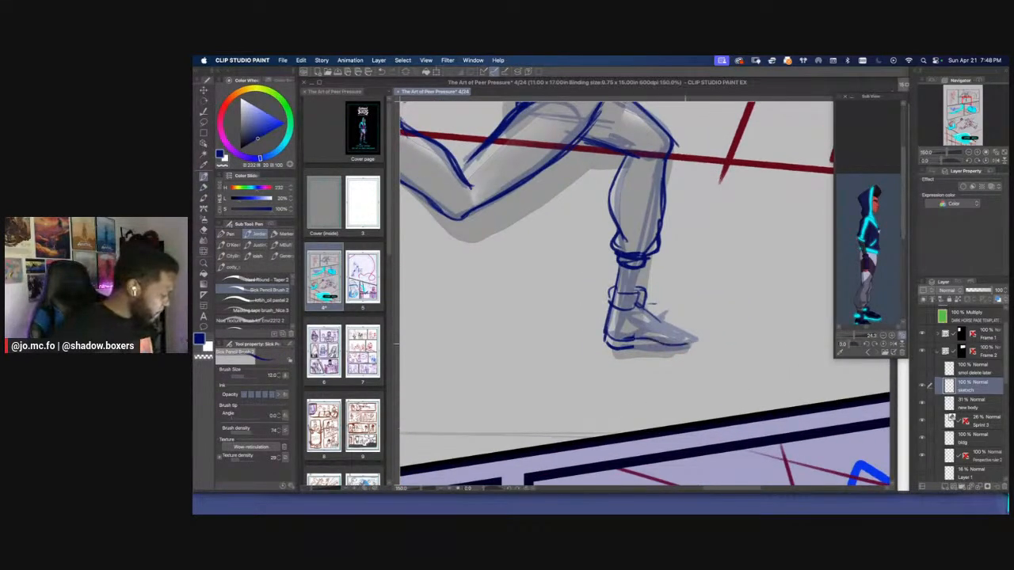
Examine the front shoe and leg against the body and mannequin by toggling the sketch layer near and far
{"action": "left_click", "coordinate": [922, 386]}
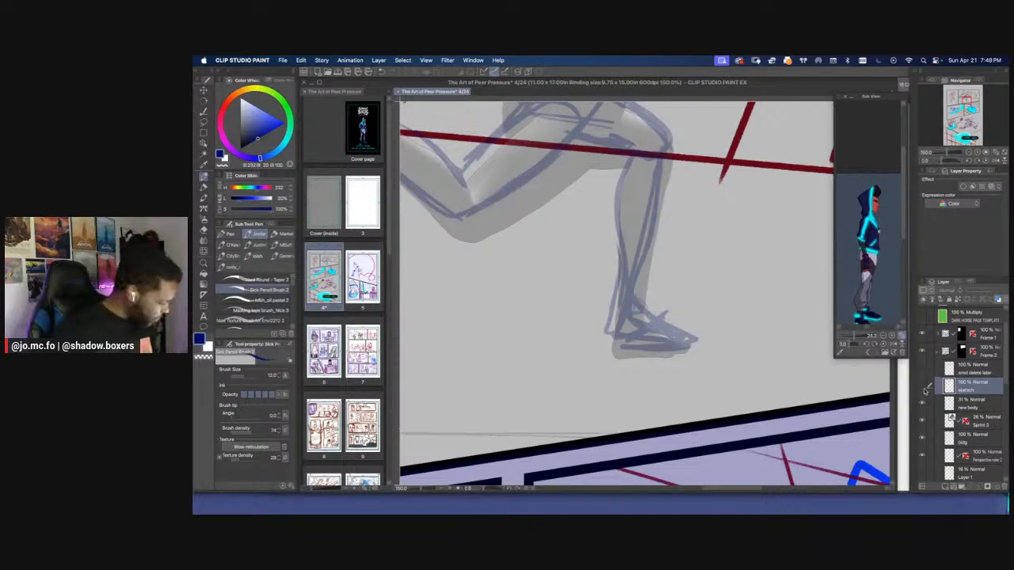
{"action": "left_click", "coordinate": [921, 387]}
{"action": "left_click", "coordinate": [925, 391]}
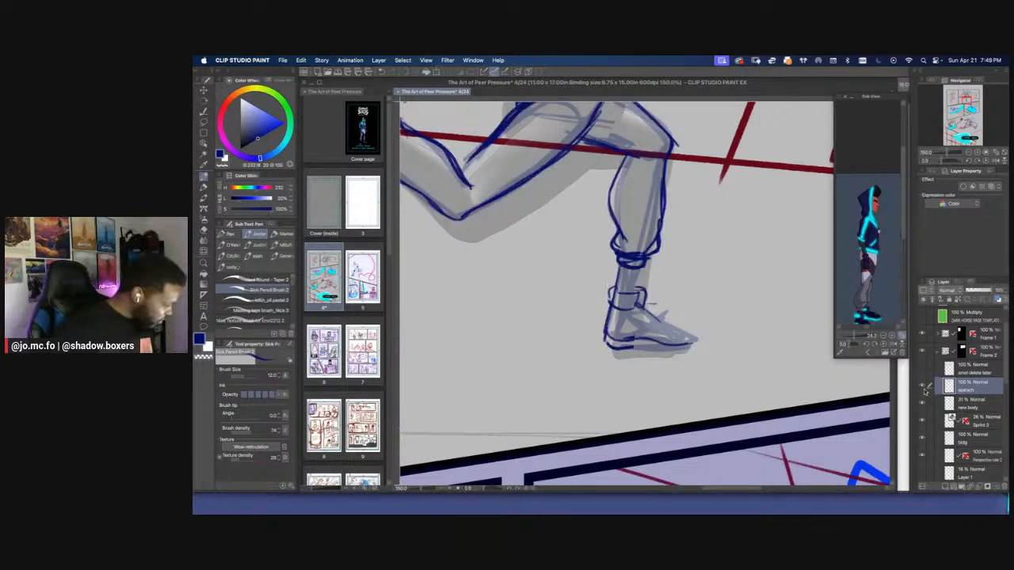
{"action": "left_click", "coordinate": [925, 391]}
{"action": "key", "text": "super+minus"}
{"action": "key", "text": "super+minus"}
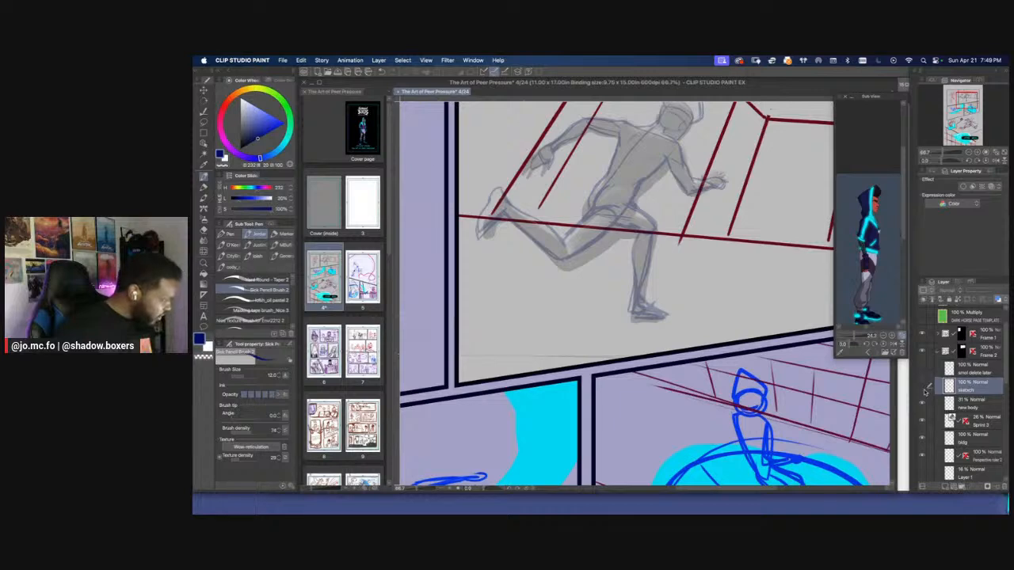
{"action": "left_click", "coordinate": [924, 391]}
{"action": "left_click", "coordinate": [923, 392]}
{"action": "left_click", "coordinate": [923, 391]}
{"action": "key", "text": "super+plus"}
{"action": "key", "text": "super+plus"}
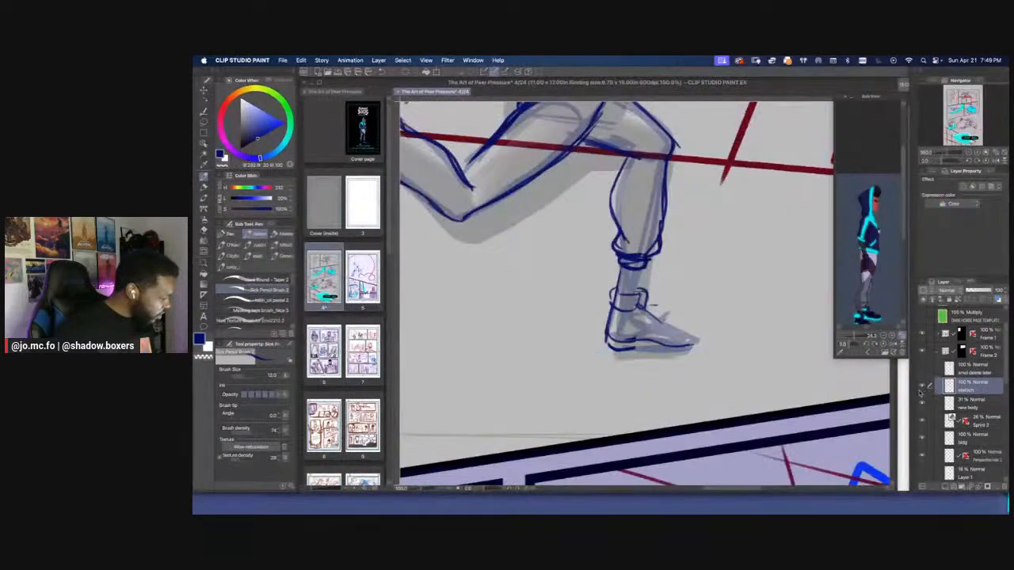
Lasso the front shoe and ankle lines below the trouser cuff, delete them, and clear the selection
{"action": "key", "text": "m"}
{"action": "mouse_move", "coordinate": [659, 272]}
{"action": "left_mouse_down"}
{"action": "mouse_move", "coordinate": [589, 350]}
{"action": "mouse_move", "coordinate": [709, 317]}
{"action": "left_mouse_up"}
{"action": "key", "text": "Delete"}
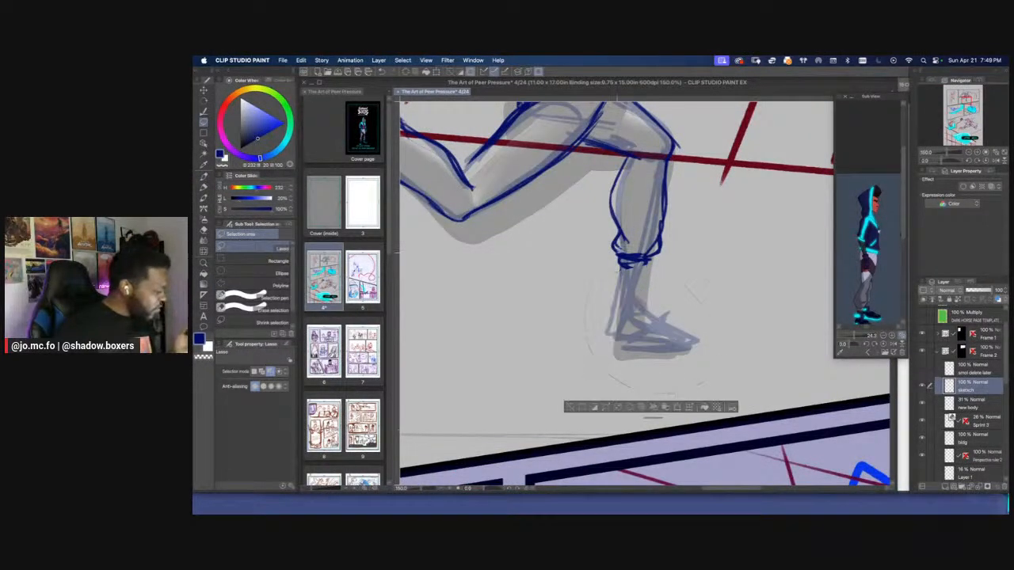
{"action": "key", "text": "super+d"}
Hide the sketch and new body layers to study the mannequin's front foot up close, then show the sketch layer again
{"action": "key", "text": "p"}
{"action": "key", "text": "super+plus"}
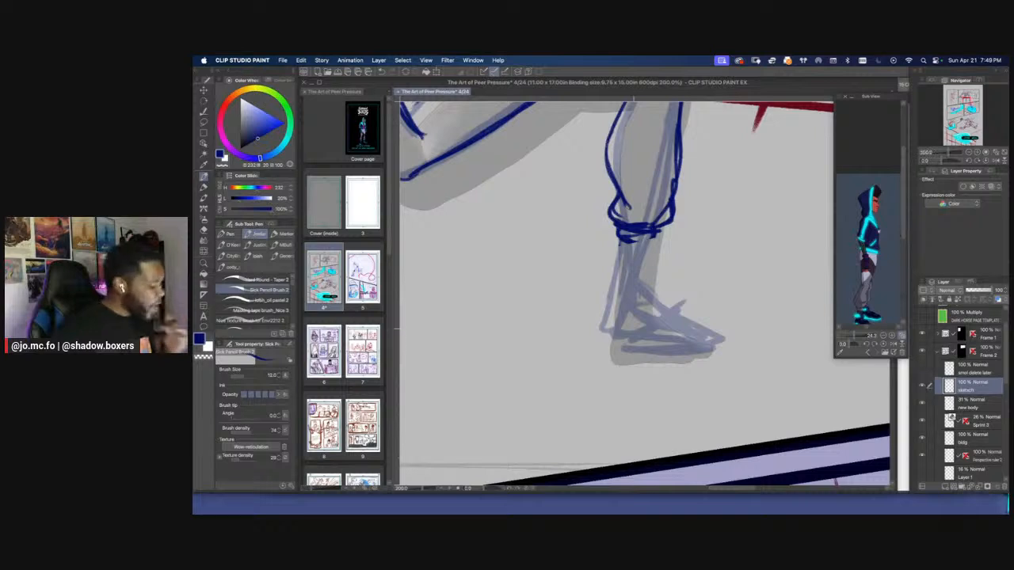
{"action": "mouse_move", "coordinate": [645, 336]}
{"action": "left_mouse_down"}
{"action": "mouse_move", "coordinate": [632, 364]}
{"action": "mouse_move", "coordinate": [716, 345]}
{"action": "mouse_move", "coordinate": [646, 364]}
{"action": "left_mouse_up"}
{"action": "left_click", "coordinate": [922, 388]}
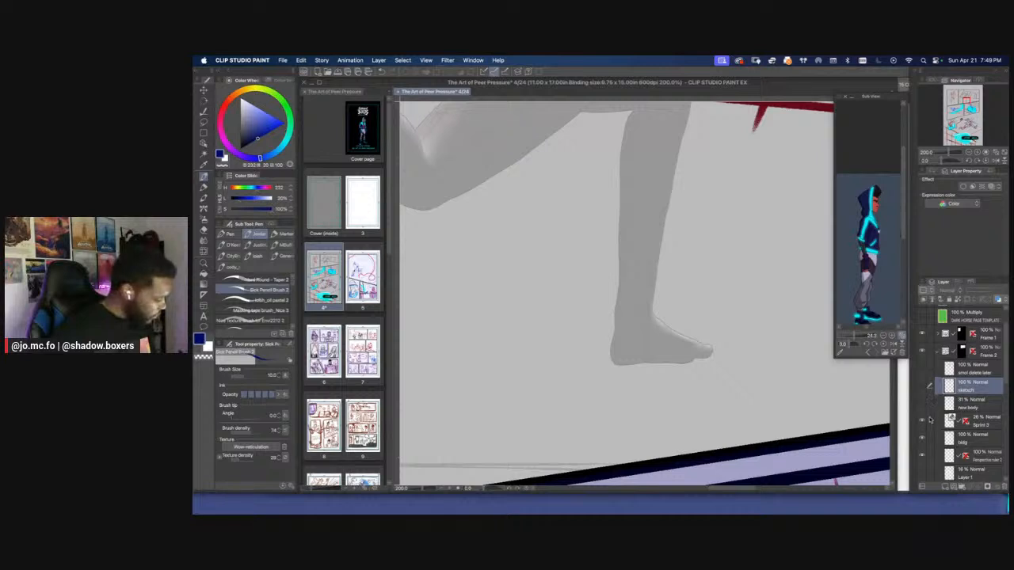
{"action": "scroll", "coordinate": [850, 400], "scroll_direction": "up", "scroll_amount": 2}
{"action": "scroll", "coordinate": [529, 360], "scroll_direction": "down", "scroll_amount": 2}
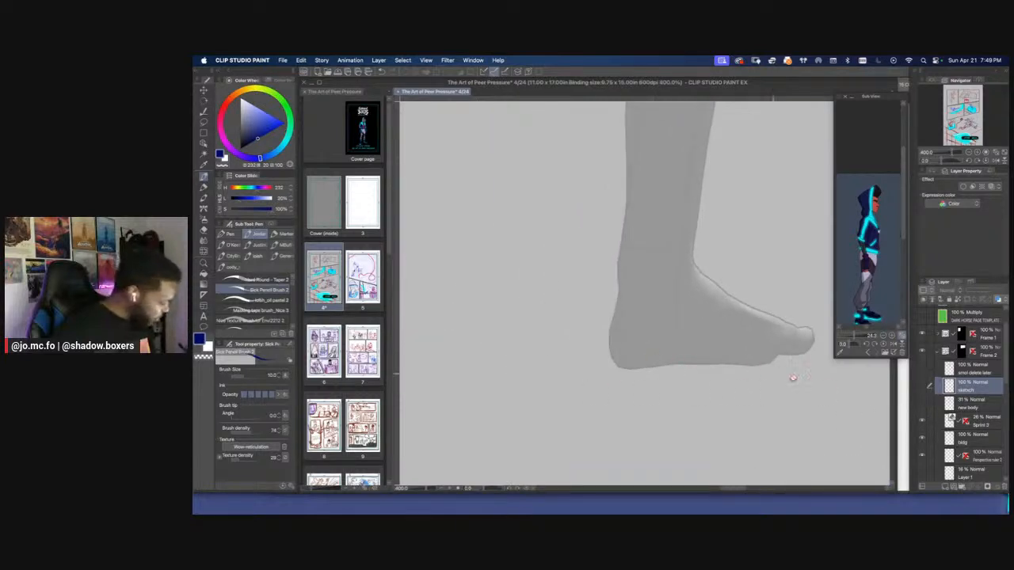
{"action": "left_click", "coordinate": [921, 387]}
Delete the rough shoe outline drawn around the mannequin's front foot and clear the selection
{"action": "key", "text": "m"}
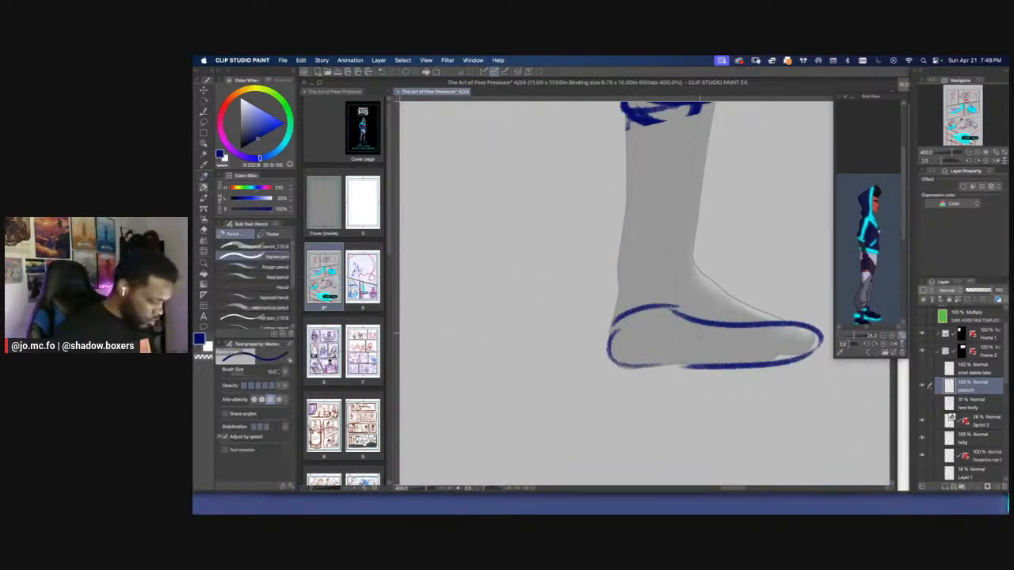
{"action": "key", "text": "Delete"}
{"action": "mouse_move", "coordinate": [725, 390]}
{"action": "left_mouse_down"}
{"action": "mouse_move", "coordinate": [587, 290]}
{"action": "mouse_move", "coordinate": [689, 353]}
{"action": "mouse_move", "coordinate": [746, 360]}
{"action": "mouse_move", "coordinate": [816, 346]}
{"action": "mouse_move", "coordinate": [815, 357]}
{"action": "mouse_move", "coordinate": [766, 363]}
{"action": "mouse_move", "coordinate": [611, 360]}
{"action": "left_mouse_up"}
{"action": "key", "text": "super+d"}
Redraw the front shoe over the mannequin's foot with a flat sole, toe section, ankle collar and heel line
{"action": "key", "text": "p"}
{"action": "mouse_move", "coordinate": [815, 344]}
{"action": "left_mouse_down"}
{"action": "mouse_move", "coordinate": [720, 299]}
{"action": "mouse_move", "coordinate": [703, 279]}
{"action": "mouse_move", "coordinate": [740, 351]}
{"action": "left_mouse_up"}
{"action": "mouse_move", "coordinate": [733, 295]}
{"action": "left_mouse_down"}
{"action": "mouse_move", "coordinate": [757, 298]}
{"action": "mouse_move", "coordinate": [772, 355]}
{"action": "left_mouse_up"}
{"action": "mouse_move", "coordinate": [738, 292]}
{"action": "left_mouse_down"}
{"action": "mouse_move", "coordinate": [775, 344]}
{"action": "mouse_move", "coordinate": [739, 344]}
{"action": "left_mouse_up"}
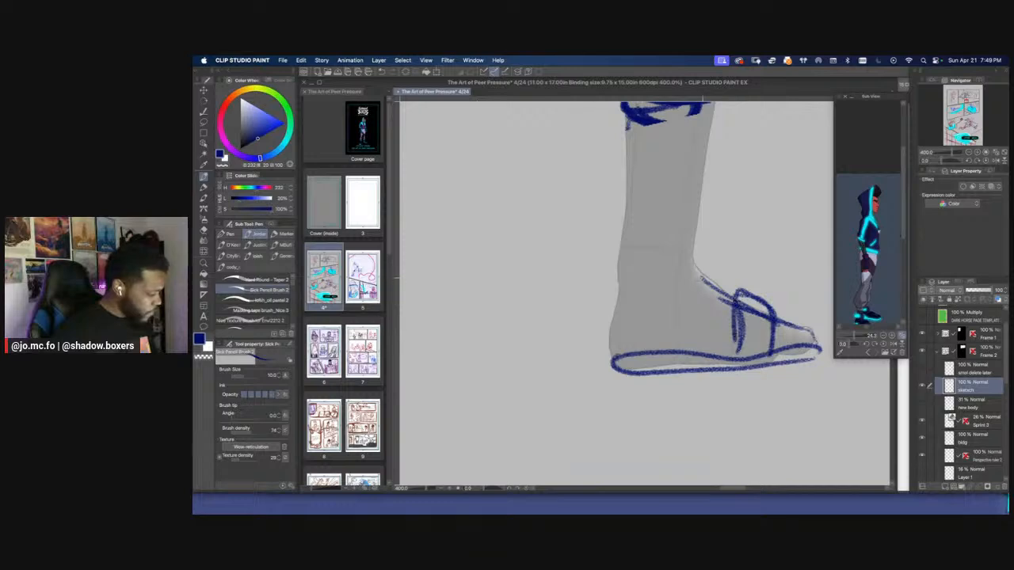
{"action": "left_click_drag", "start_coordinate": [699, 233], "coordinate": [708, 284]}
{"action": "mouse_move", "coordinate": [705, 234]}
{"action": "left_mouse_down"}
{"action": "mouse_move", "coordinate": [706, 278]}
{"action": "mouse_move", "coordinate": [611, 222]}
{"action": "mouse_move", "coordinate": [614, 277]}
{"action": "mouse_move", "coordinate": [697, 266]}
{"action": "left_mouse_up"}
{"action": "mouse_move", "coordinate": [617, 281]}
{"action": "left_mouse_down"}
{"action": "mouse_move", "coordinate": [606, 339]}
{"action": "mouse_move", "coordinate": [614, 362]}
{"action": "left_mouse_up"}
Draw the front and back contours of the lower leg between the trouser cuff and the new shoe
{"action": "scroll", "coordinate": [622, 257], "scroll_direction": "down", "scroll_amount": 4}
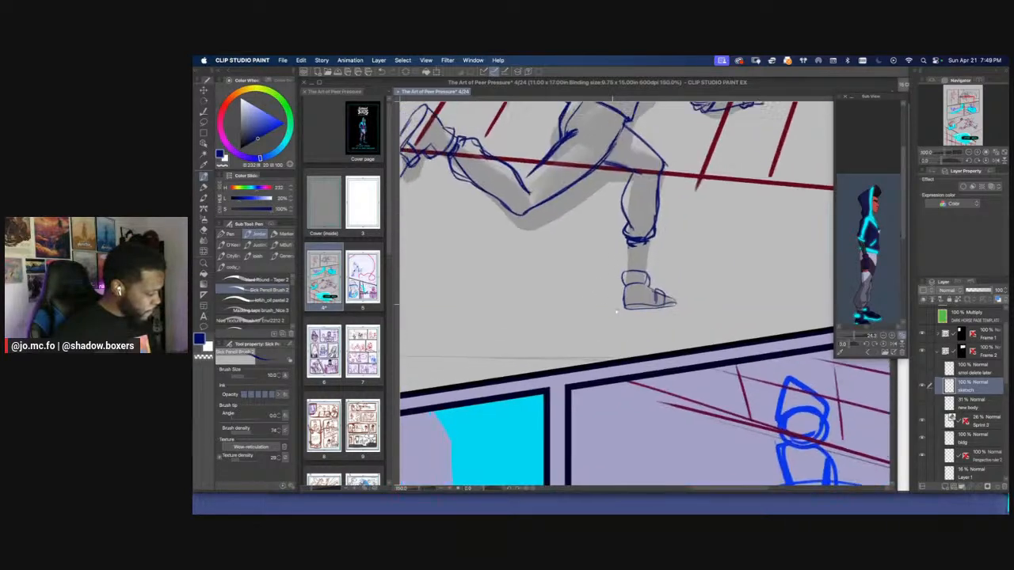
{"action": "mouse_move", "coordinate": [643, 245]}
{"action": "left_mouse_down"}
{"action": "mouse_move", "coordinate": [700, 323]}
{"action": "mouse_move", "coordinate": [696, 366]}
{"action": "left_mouse_up"}
{"action": "scroll", "coordinate": [701, 323], "scroll_direction": "up", "scroll_amount": 1}
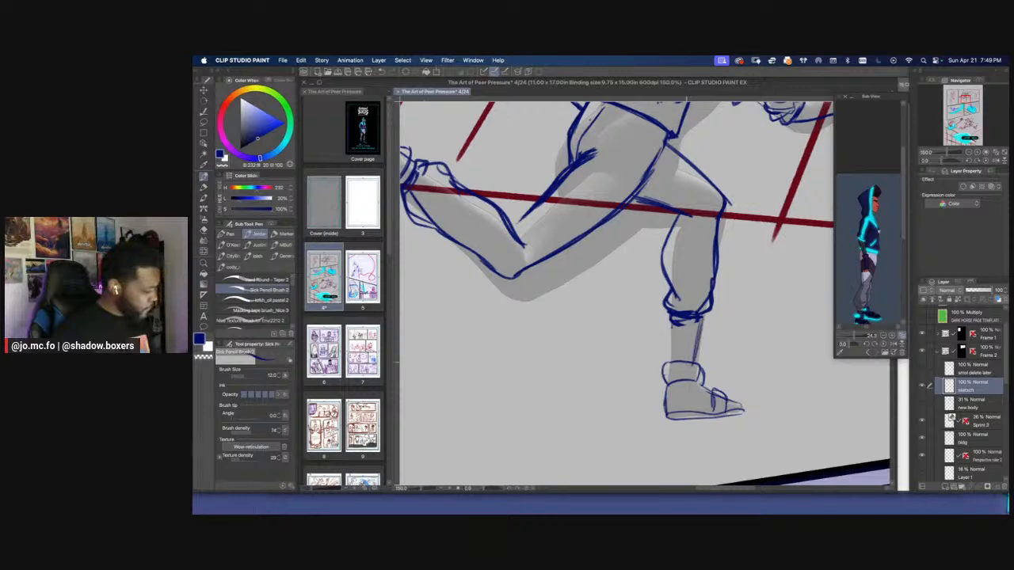
{"action": "left_click_drag", "start_coordinate": [674, 324], "coordinate": [674, 369]}
Hide the Sprint mannequin layer and review the redrawn leg and shoe at page scale
{"action": "scroll", "coordinate": [779, 369], "scroll_direction": "down", "scroll_amount": 3}
{"action": "left_click", "coordinate": [922, 422]}
{"action": "key", "text": "super+minus"}
{"action": "key", "text": "super+minus"}
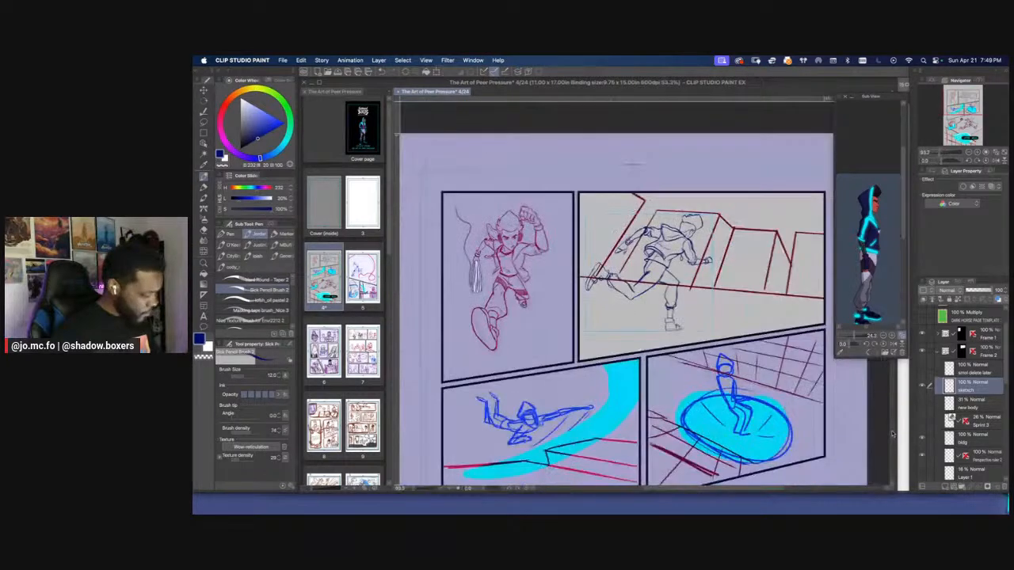
Inspect the sprinting figure's redrawn front leg and shoe up close and within the whole panel
{"action": "key", "text": "super+plus"}
{"action": "key", "text": "super+plus"}
{"action": "key", "text": "super+plus"}
{"action": "mouse_move", "coordinate": [741, 382]}
{"action": "left_mouse_down"}
{"action": "mouse_move", "coordinate": [698, 384]}
{"action": "mouse_move", "coordinate": [712, 382]}
{"action": "left_mouse_up"}
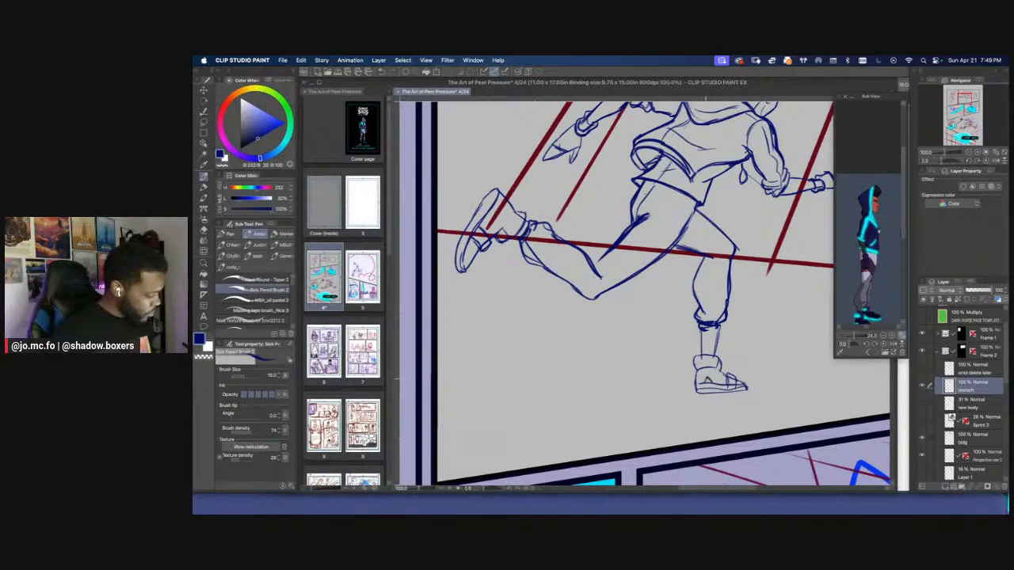
{"action": "scroll", "coordinate": [643, 331], "scroll_direction": "down", "scroll_amount": 2}
{"action": "scroll", "coordinate": [674, 329], "scroll_direction": "up", "scroll_amount": 1}
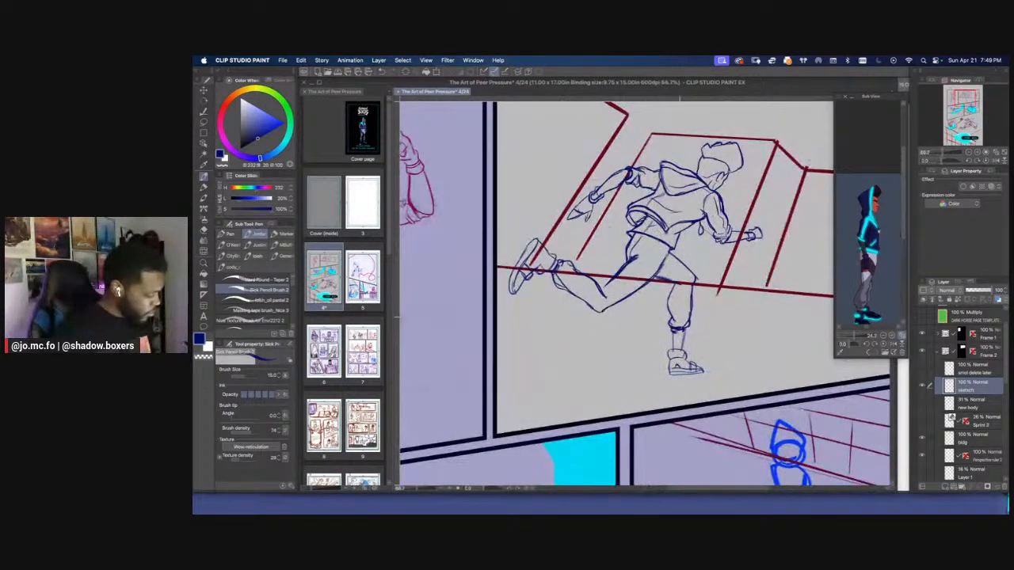
{"action": "scroll", "coordinate": [681, 334], "scroll_direction": "up", "scroll_amount": 1}
{"action": "mouse_move", "coordinate": [685, 328]}
{"action": "left_mouse_down"}
{"action": "mouse_move", "coordinate": [680, 359]}
{"action": "mouse_move", "coordinate": [685, 331]}
{"action": "left_mouse_up"}
{"action": "scroll", "coordinate": [681, 306], "scroll_direction": "down", "scroll_amount": 2}
{"action": "scroll", "coordinate": [537, 240], "scroll_direction": "up", "scroll_amount": 1}
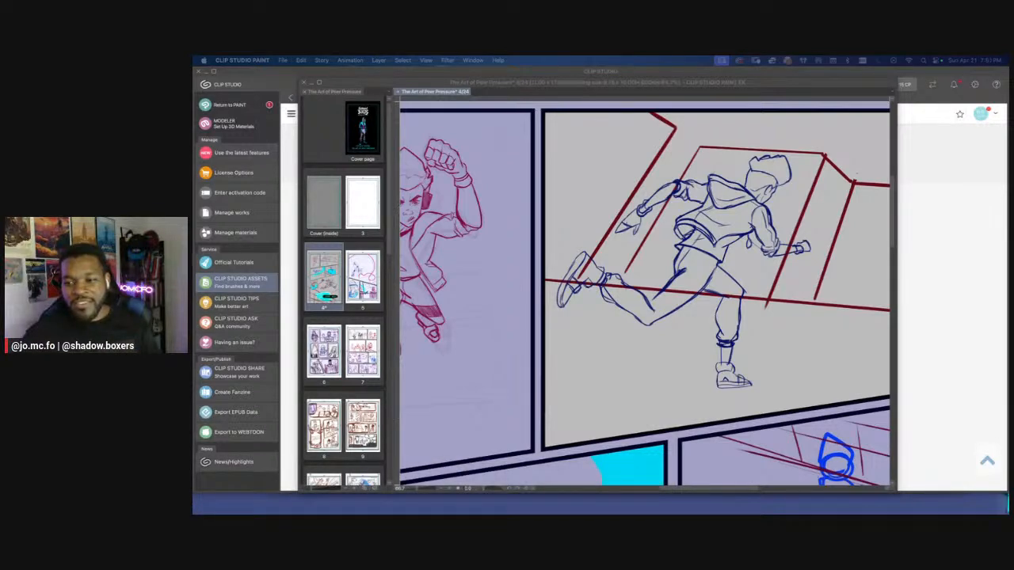
{"action": "left_click", "coordinate": [667, 337]}
{"action": "scroll", "coordinate": [665, 337], "scroll_direction": "down", "scroll_amount": 3}
{"action": "left_click_drag", "start_coordinate": [542, 337], "coordinate": [552, 306]}
{"action": "scroll", "coordinate": [710, 285], "scroll_direction": "up", "scroll_amount": 3}
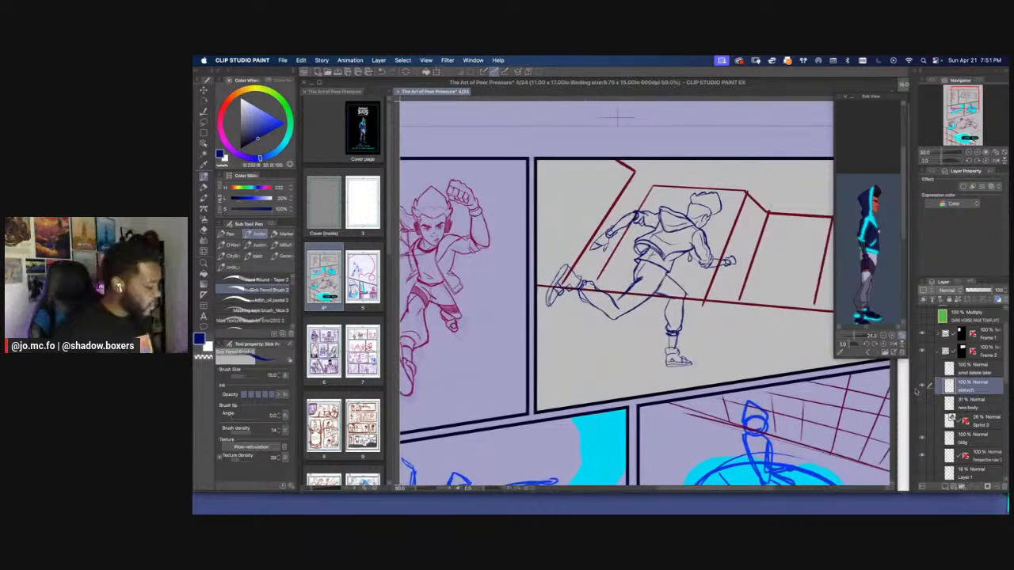
Add a new layer above the sketch layer and name it "lights"
{"action": "left_click", "coordinate": [944, 487]}
{"action": "left_click", "coordinate": [962, 400]}
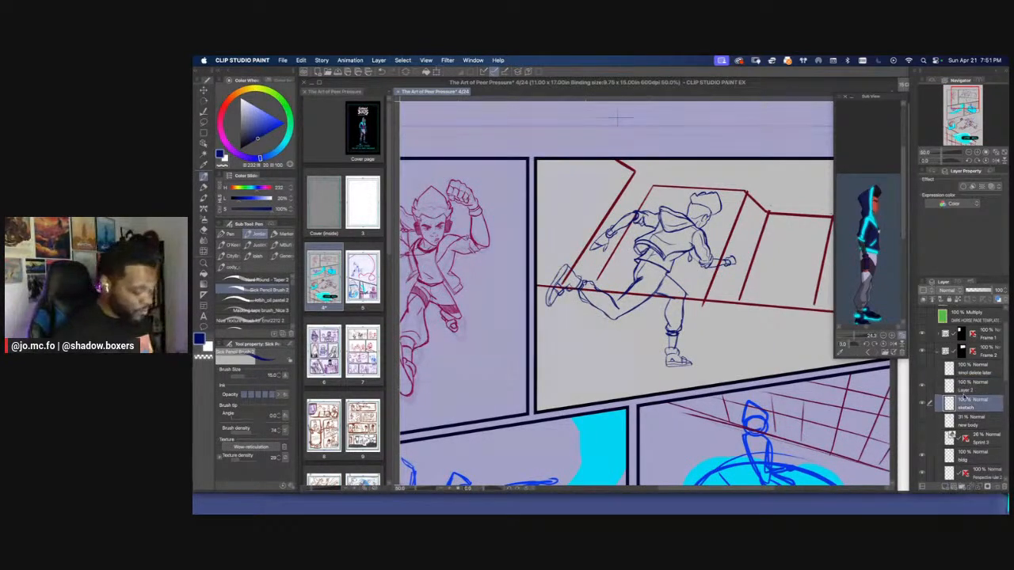
{"action": "double_click", "coordinate": [964, 389]}
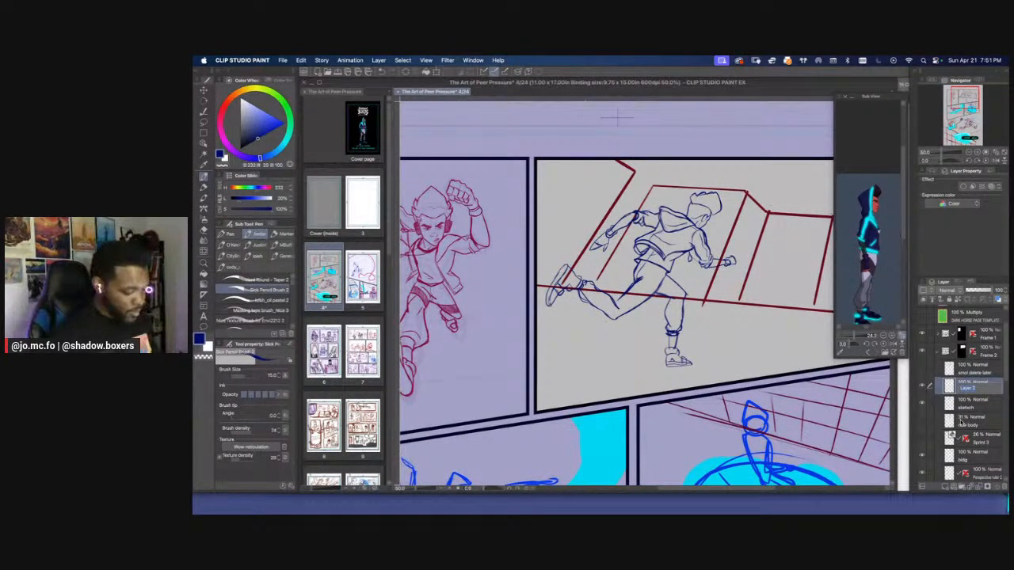
{"action": "type", "text": "fig"}
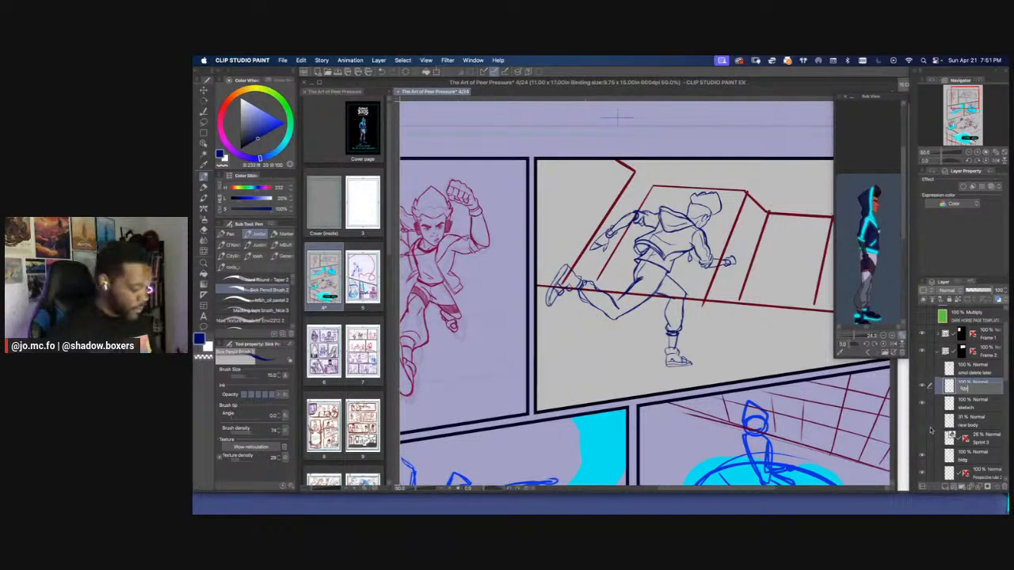
{"action": "type", "text": "hts"}
{"action": "key", "text": "Return"}
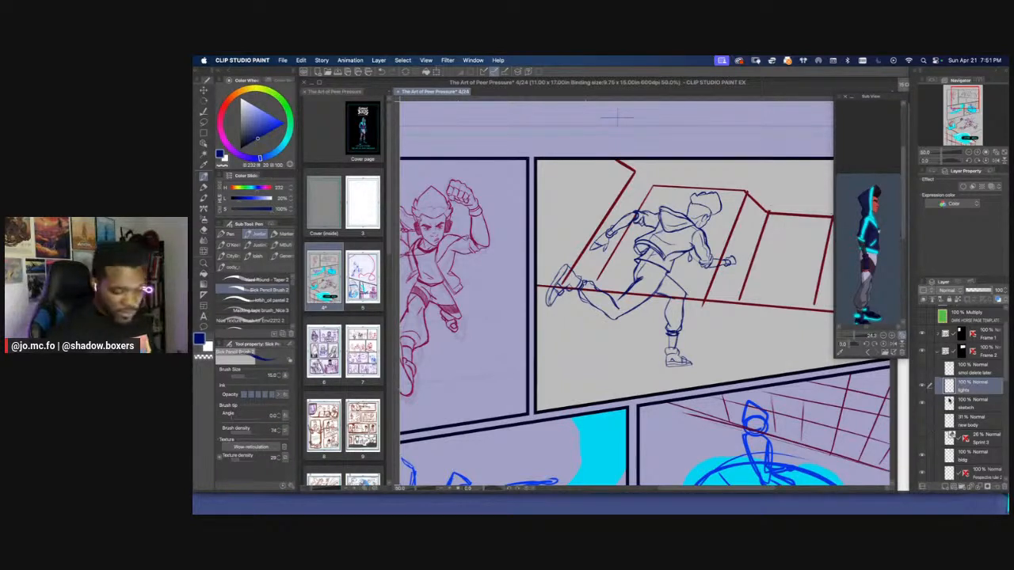
On the sketch layer, draw headphones on the runner with a dark round ear cup and a double-line band rising into the hair, brush size 7
{"action": "left_click", "coordinate": [954, 405]}
{"action": "left_click", "coordinate": [921, 403]}
{"action": "left_click", "coordinate": [921, 403]}
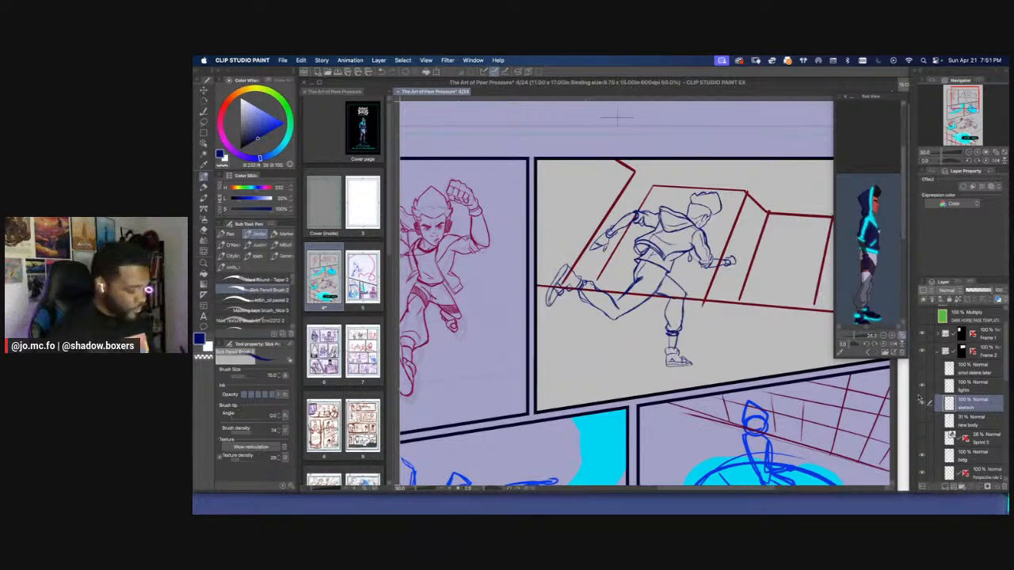
{"action": "key", "text": "super+plus"}
{"action": "mouse_move", "coordinate": [762, 199]}
{"action": "left_mouse_down"}
{"action": "mouse_move", "coordinate": [760, 233]}
{"action": "mouse_move", "coordinate": [719, 304]}
{"action": "left_mouse_up"}
{"action": "key", "text": "super+plus"}
{"action": "key", "text": "super+plus"}
{"action": "key", "text": "super+plus"}
{"action": "key", "text": "p"}
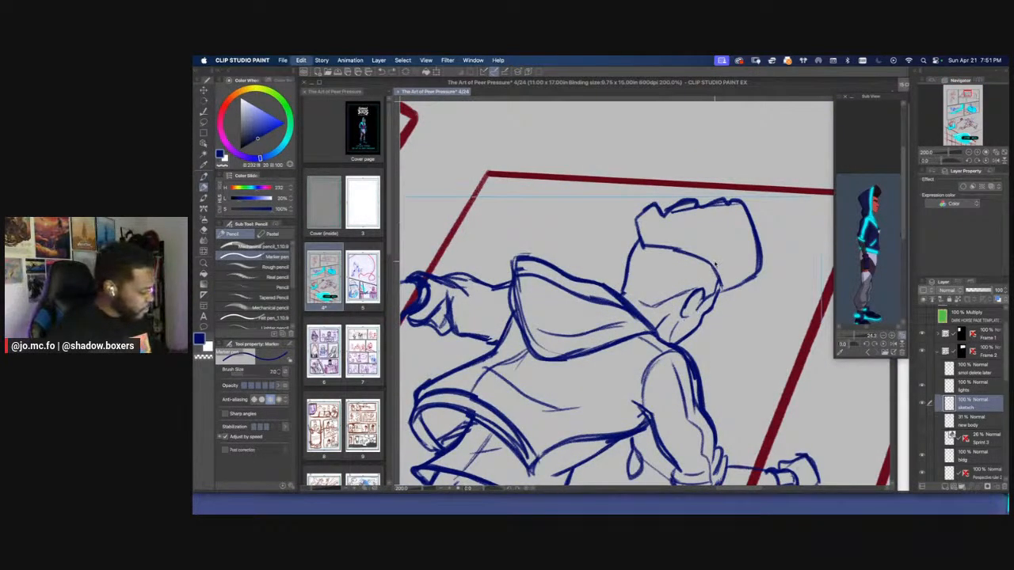
{"action": "key", "text": "p"}
{"action": "mouse_move", "coordinate": [696, 298]}
{"action": "left_mouse_down"}
{"action": "mouse_move", "coordinate": [688, 324]}
{"action": "mouse_move", "coordinate": [681, 317]}
{"action": "mouse_move", "coordinate": [703, 294]}
{"action": "mouse_move", "coordinate": [689, 324]}
{"action": "mouse_move", "coordinate": [708, 302]}
{"action": "mouse_move", "coordinate": [691, 318]}
{"action": "mouse_move", "coordinate": [720, 268]}
{"action": "mouse_move", "coordinate": [721, 230]}
{"action": "mouse_move", "coordinate": [736, 244]}
{"action": "mouse_move", "coordinate": [715, 225]}
{"action": "mouse_move", "coordinate": [719, 290]}
{"action": "mouse_move", "coordinate": [712, 277]}
{"action": "mouse_move", "coordinate": [725, 235]}
{"action": "mouse_move", "coordinate": [707, 291]}
{"action": "mouse_move", "coordinate": [725, 268]}
{"action": "mouse_move", "coordinate": [730, 224]}
{"action": "mouse_move", "coordinate": [708, 229]}
{"action": "mouse_move", "coordinate": [727, 230]}
{"action": "left_mouse_up"}
{"action": "key", "text": "["}
{"action": "key", "text": "e"}
{"action": "key", "text": "p"}
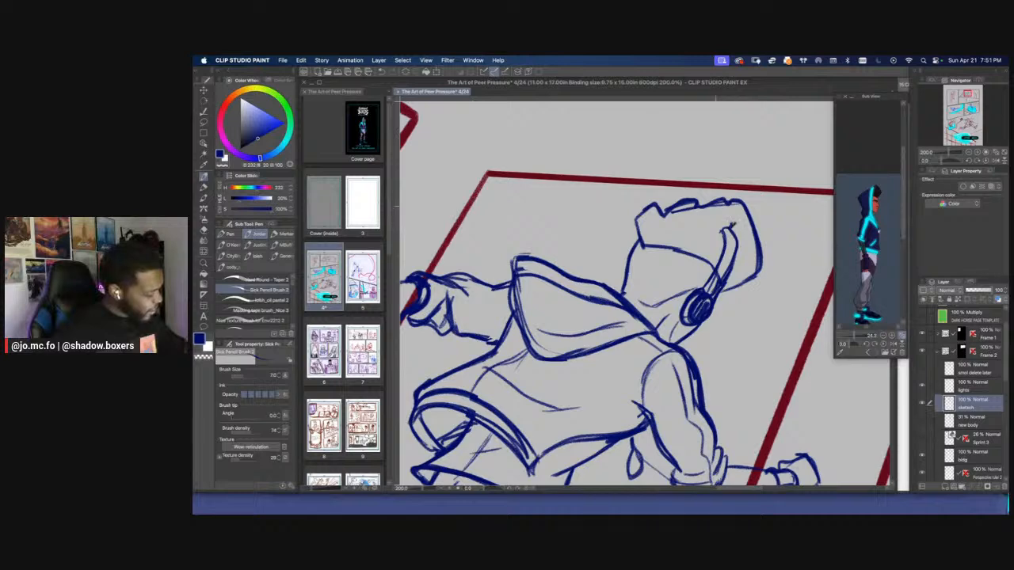
Extend the headphone band in a curve over the top of the runner's hair with a slightly larger brush
{"action": "left_click_drag", "start_coordinate": [624, 286], "coordinate": [629, 273]}
{"action": "key", "text": "super+minus"}
{"action": "key", "text": "super+minus"}
{"action": "key", "text": "super+minus"}
{"action": "key", "text": "super+plus"}
{"action": "key", "text": "super+plus"}
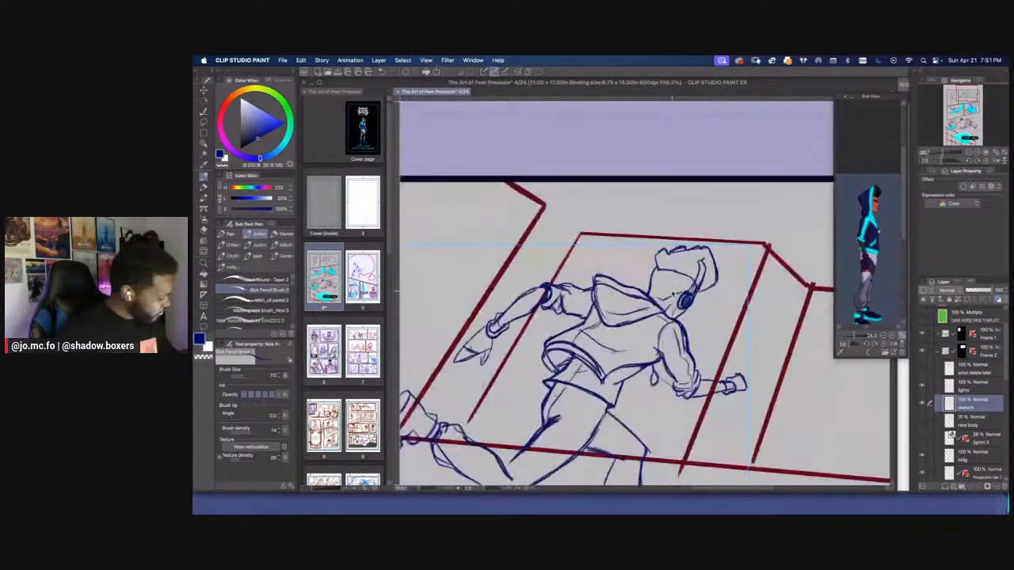
{"action": "key", "text": "bracketright"}
{"action": "key", "text": "super+minus"}
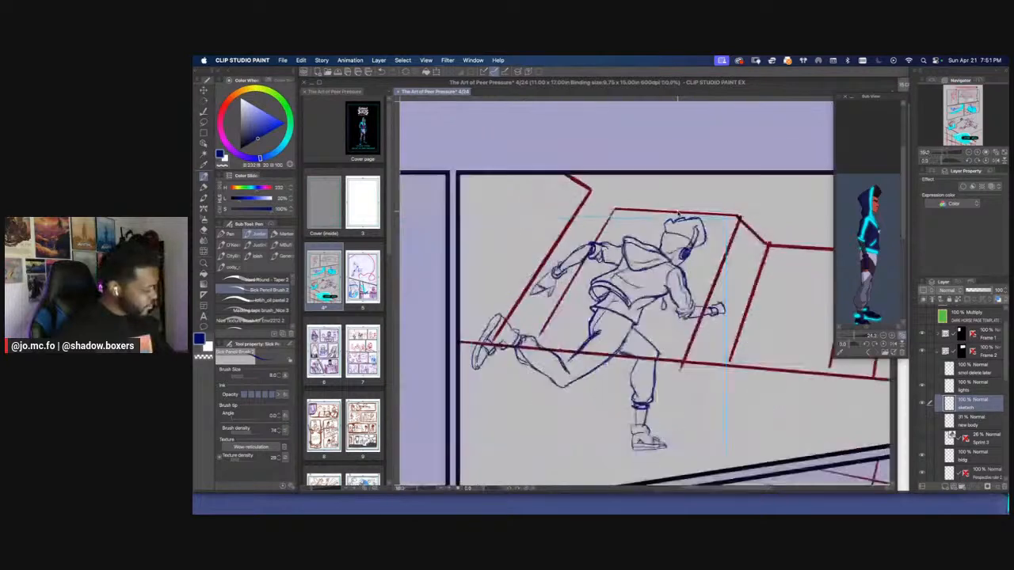
{"action": "key", "text": "super+plus"}
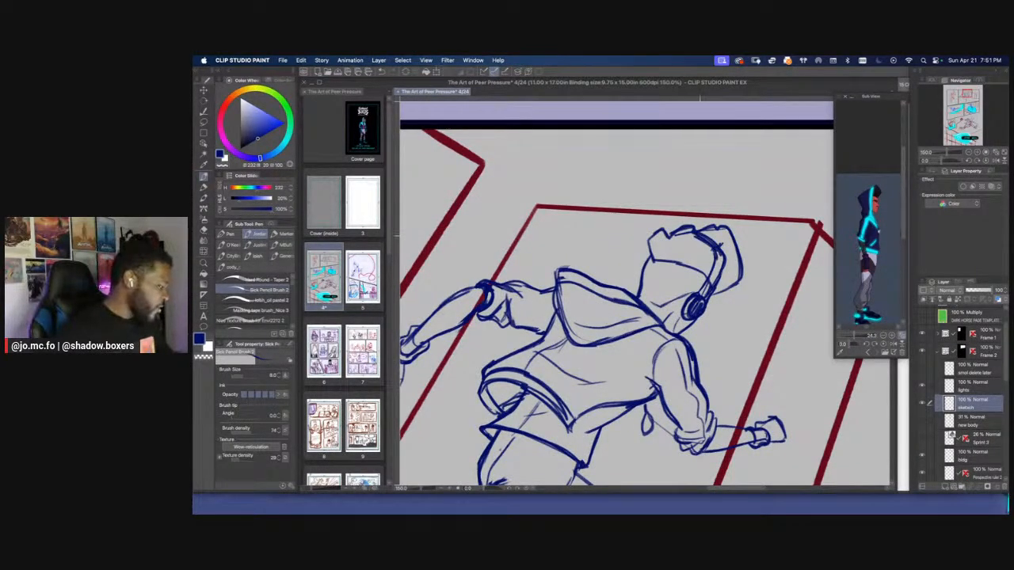
Save the comic file and clear the lasso selection around the runner's head
{"action": "key", "text": "m"}
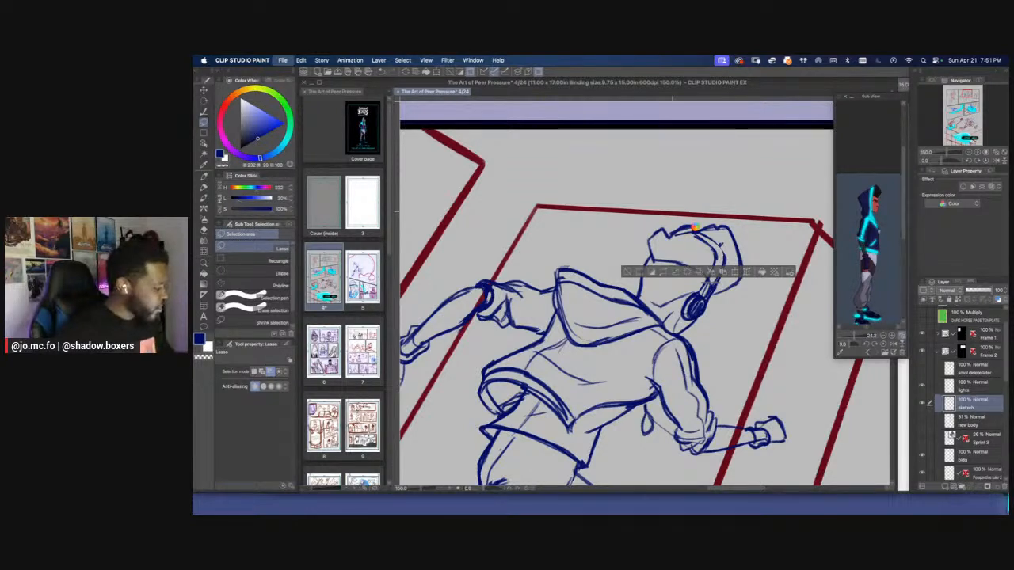
{"action": "key", "text": "super+s"}
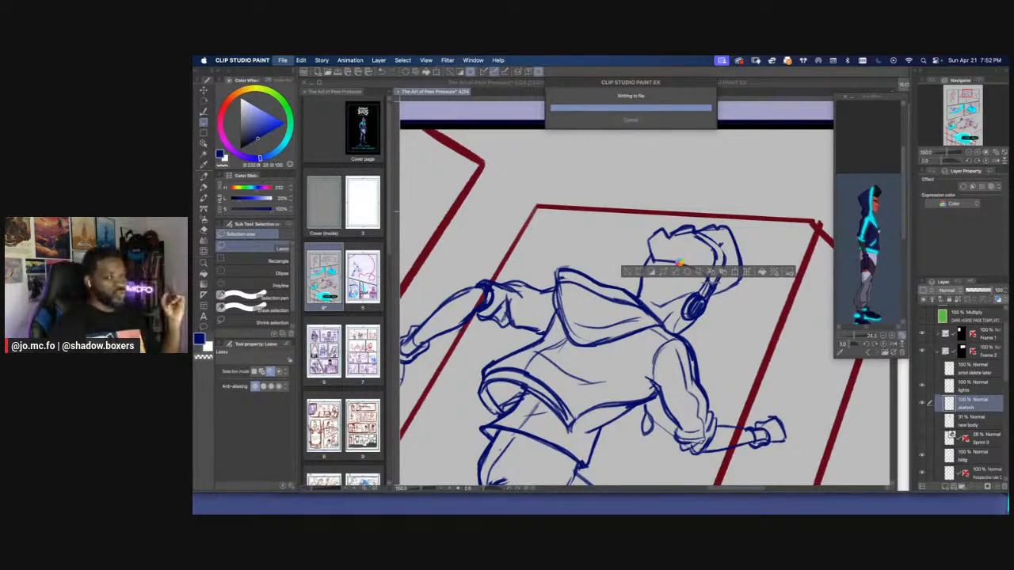
{"action": "key", "text": "super+minus"}
{"action": "key", "text": "super+equal"}
{"action": "key", "text": "super+equal"}
{"action": "key", "text": "super+d"}
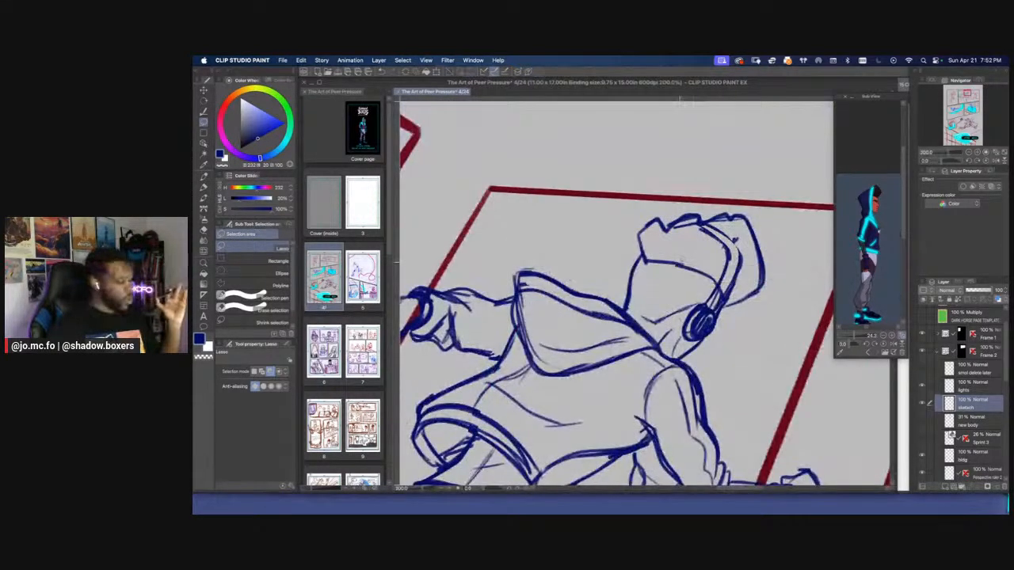
Erase the upper part of the headphone band and redraw it as a clean curve across the hair
{"action": "key", "text": "p"}
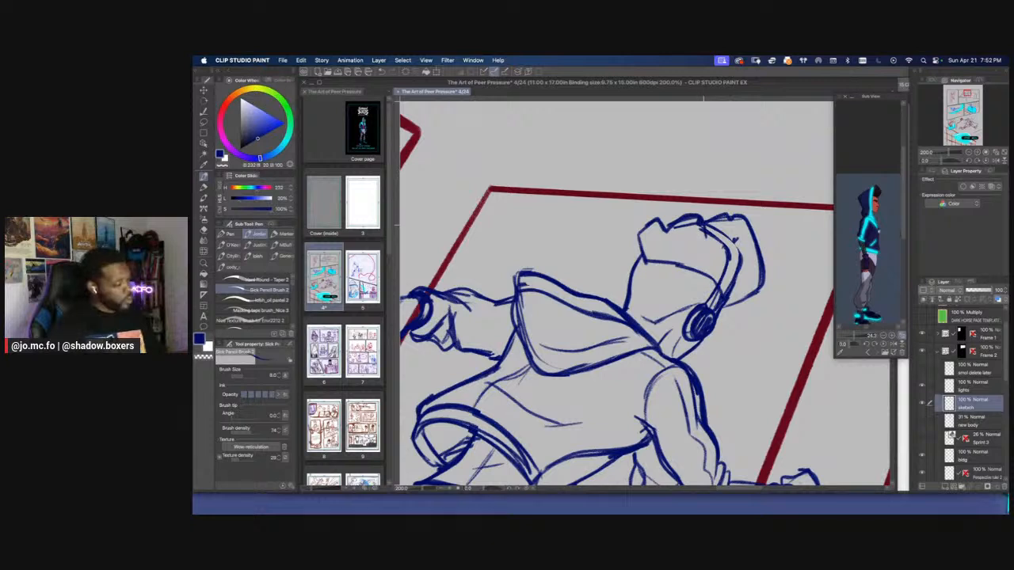
{"action": "key", "text": "e"}
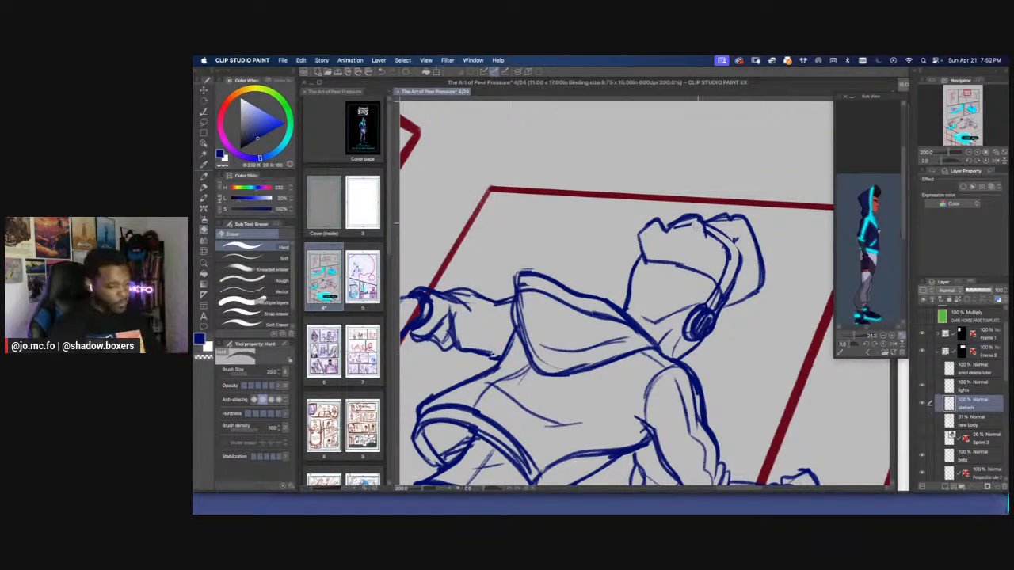
{"action": "key", "text": "p"}
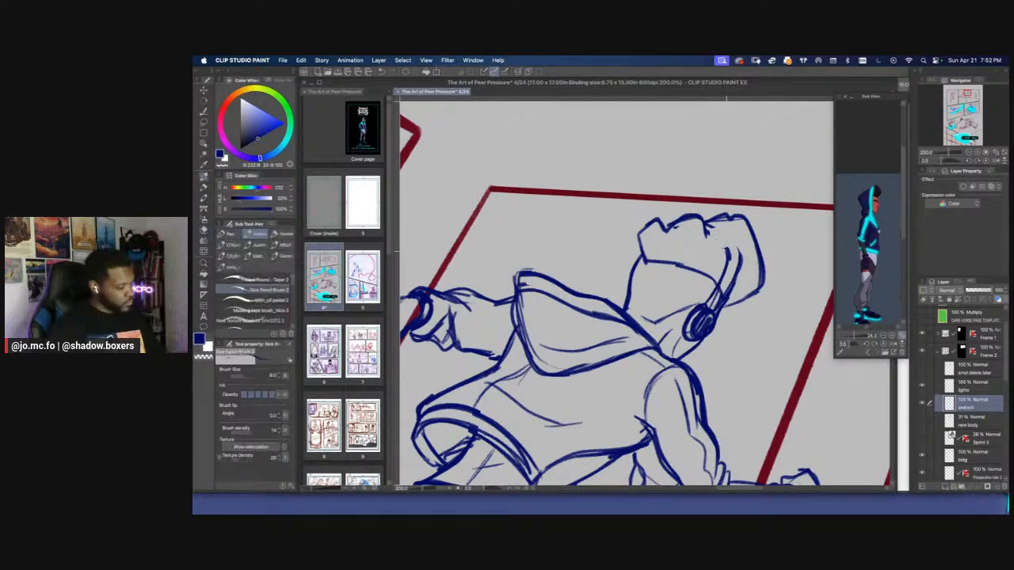
{"action": "left_click_drag", "start_coordinate": [708, 224], "coordinate": [738, 258]}
{"action": "left_click_drag", "start_coordinate": [704, 222], "coordinate": [724, 232]}
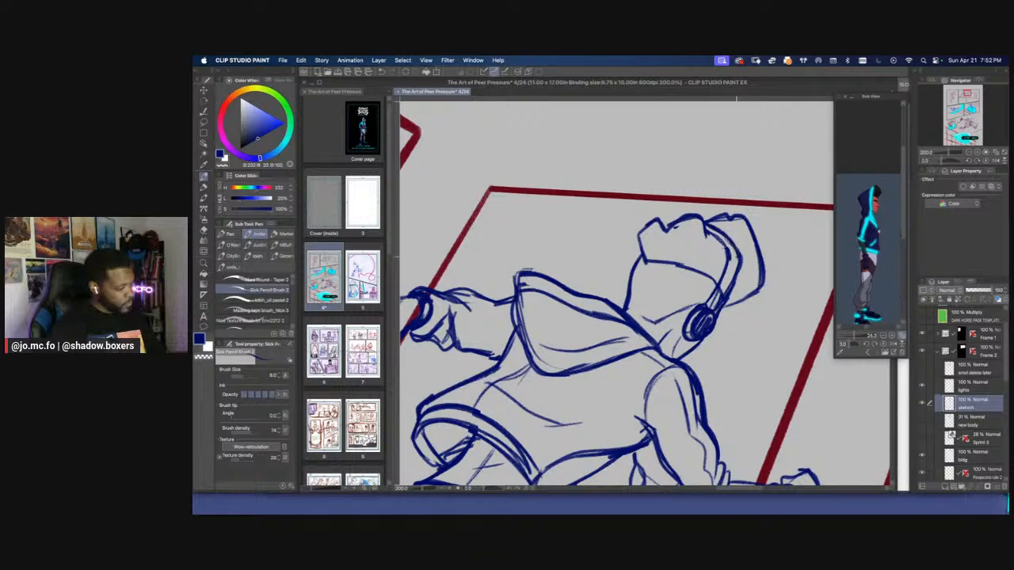
{"action": "key", "text": "e"}
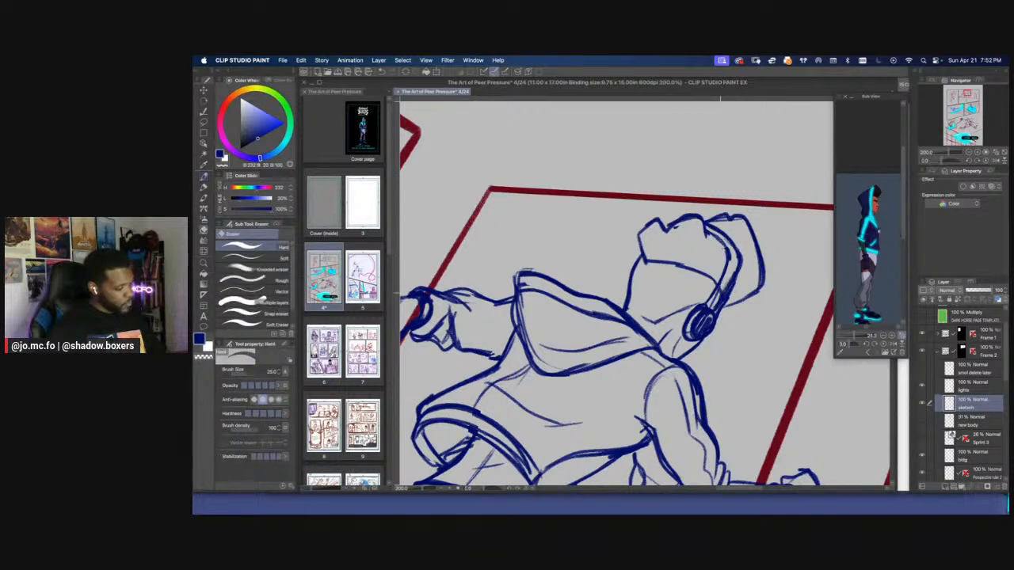
{"action": "key", "text": "p"}
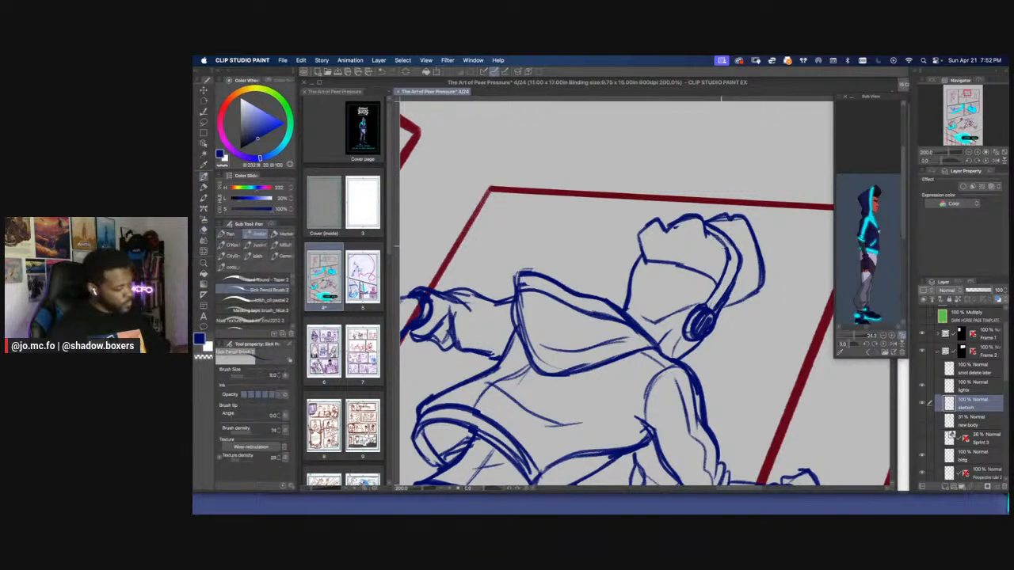
Examine how the runner with headphones reads on the full page and beside the neighbouring panels
{"action": "key", "text": "super+0"}
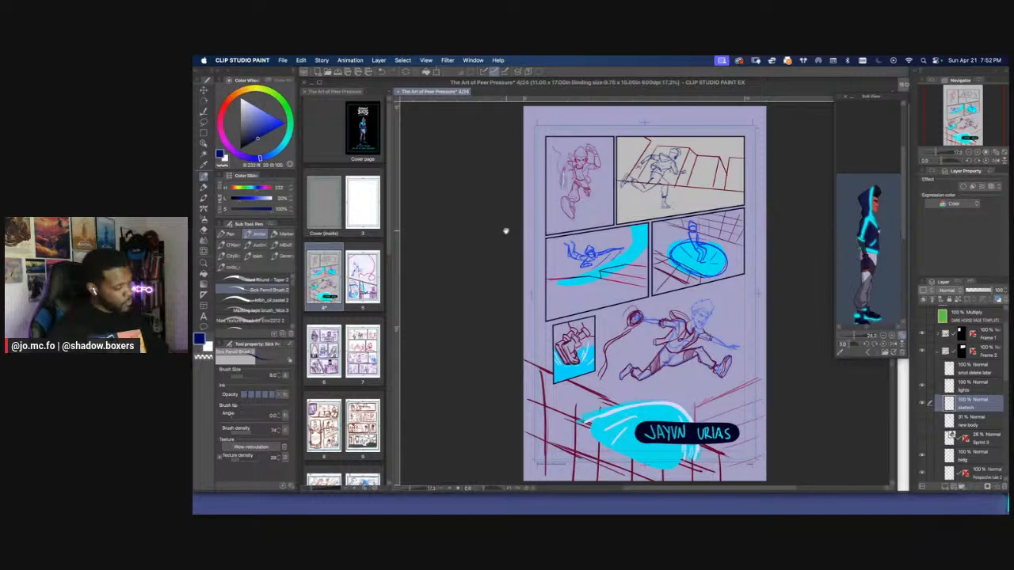
{"action": "left_click_drag", "start_coordinate": [506, 230], "coordinate": [502, 301]}
{"action": "key", "text": "super+plus"}
{"action": "left_click_drag", "start_coordinate": [504, 250], "coordinate": [469, 262]}
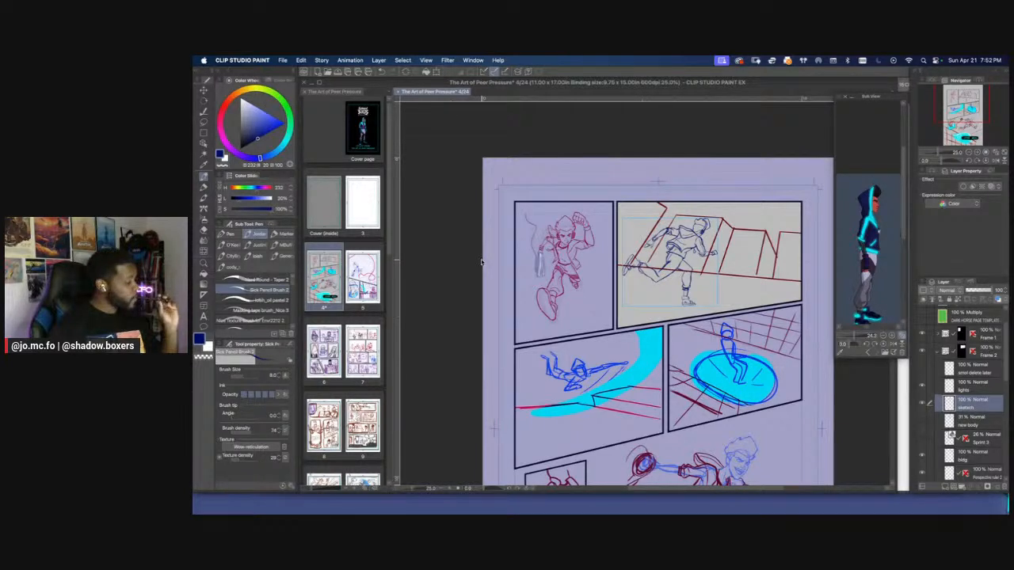
{"action": "scroll", "coordinate": [480, 262], "scroll_direction": "up", "scroll_amount": 1}
{"action": "scroll", "coordinate": [481, 262], "scroll_direction": "down", "scroll_amount": 1}
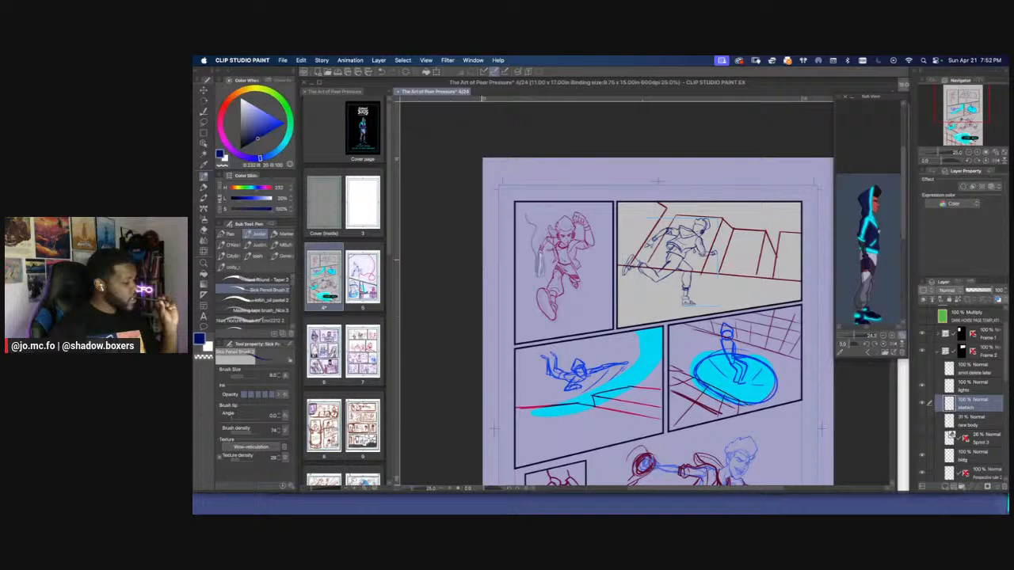
{"action": "left_click_drag", "start_coordinate": [481, 263], "coordinate": [440, 227]}
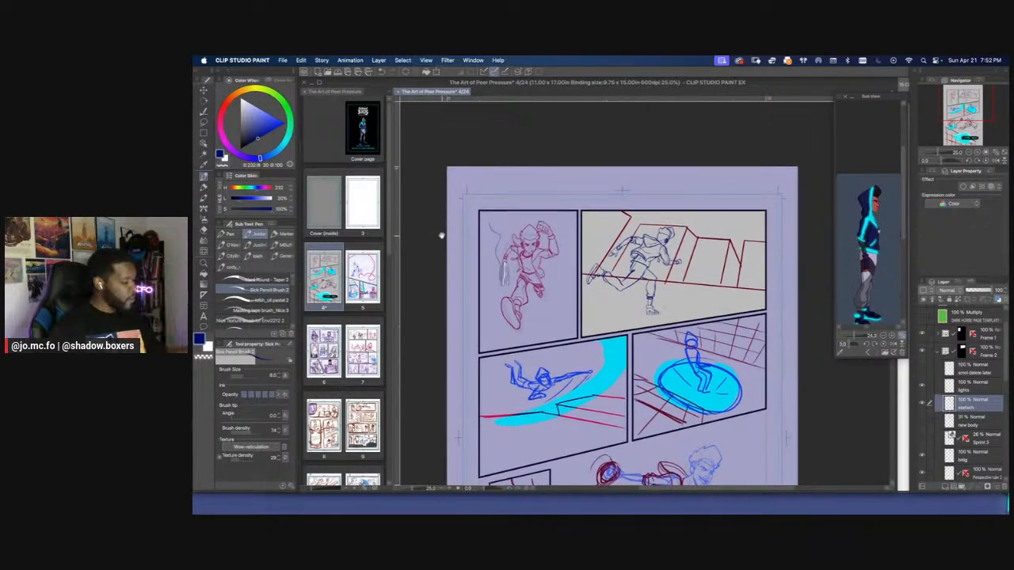
{"action": "scroll", "coordinate": [478, 236], "scroll_direction": "up", "scroll_amount": 1}
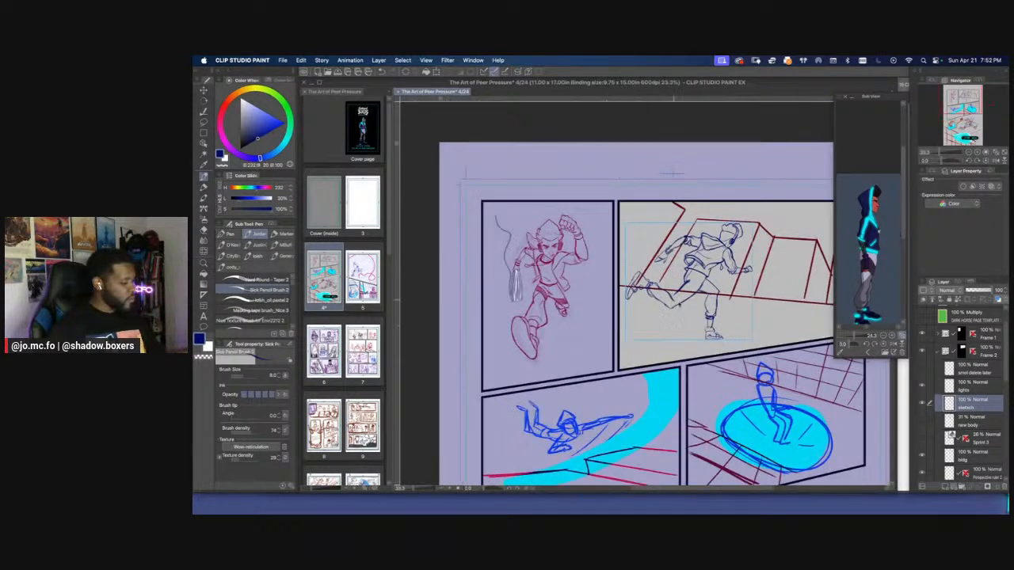
{"action": "scroll", "coordinate": [678, 297], "scroll_direction": "up", "scroll_amount": 1}
{"action": "left_click_drag", "start_coordinate": [678, 297], "coordinate": [615, 296]}
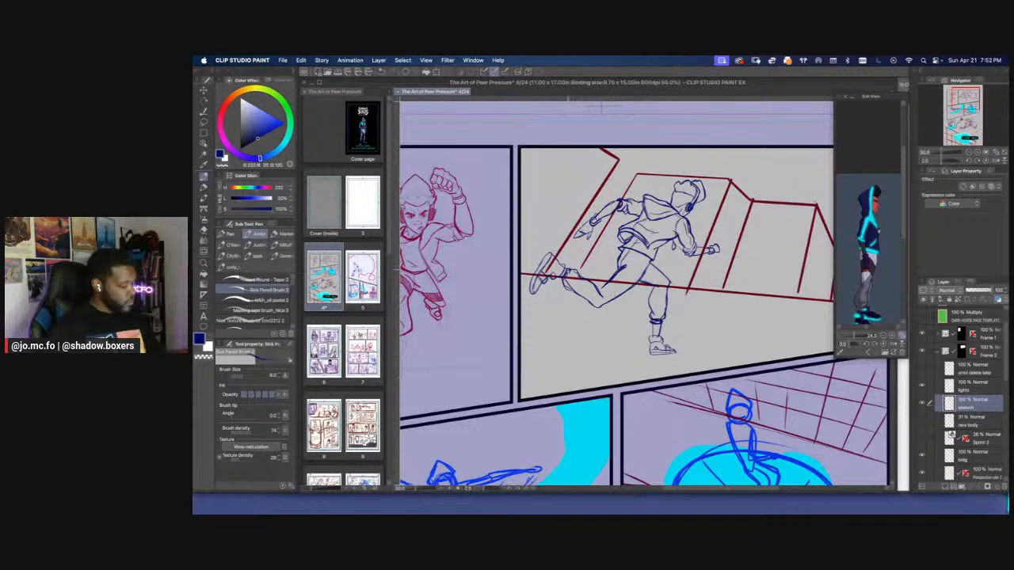
Erase the stray detail lines on the runner's front shoe and redraw them with a size 10 brush
{"action": "key", "text": "e"}
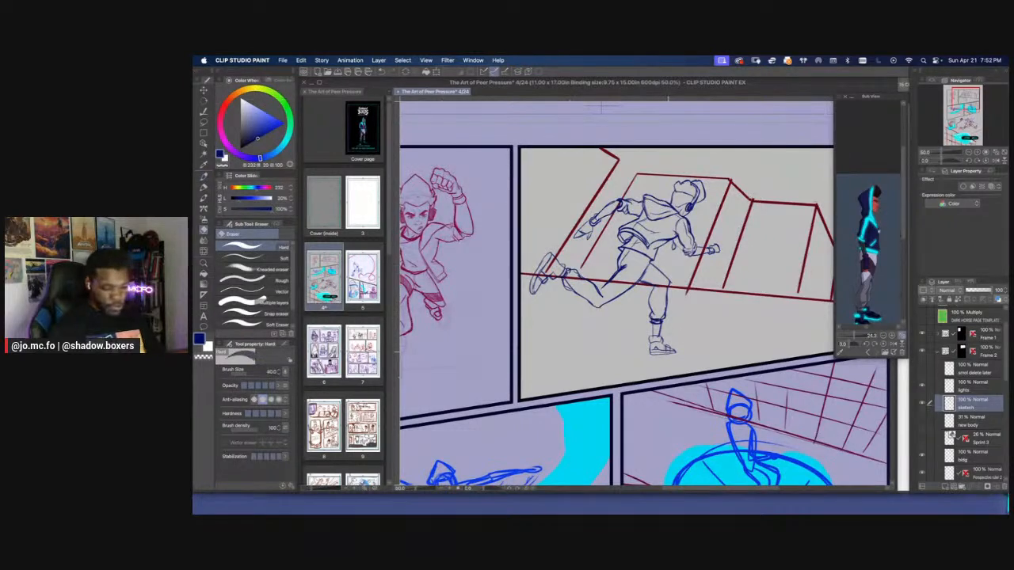
{"action": "key", "text": "p"}
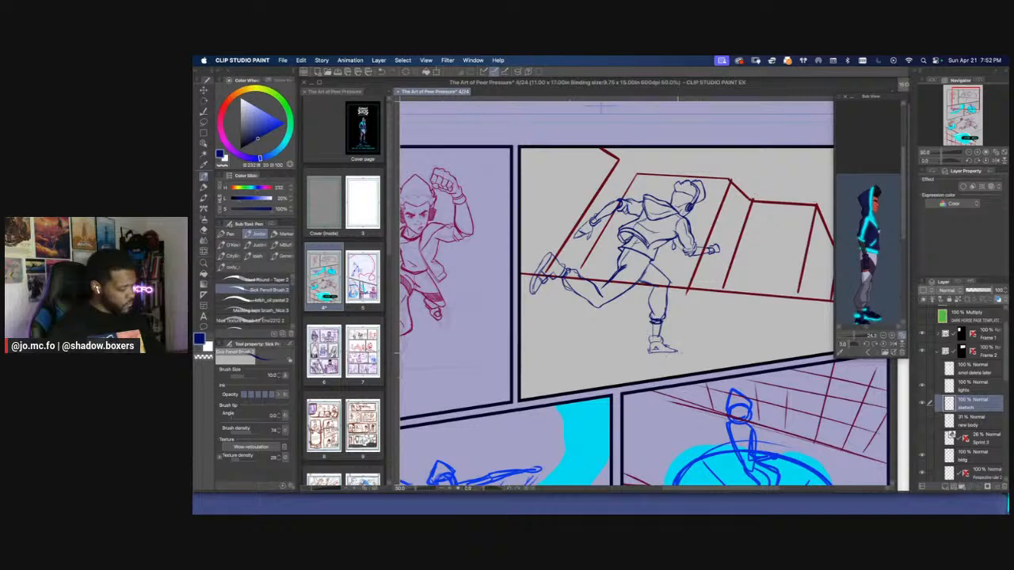
Examine the running figure on the full page and next to the neighbouring panel
{"action": "key", "text": "super+minus"}
{"action": "key", "text": "p"}
{"action": "key", "text": "super+minus"}
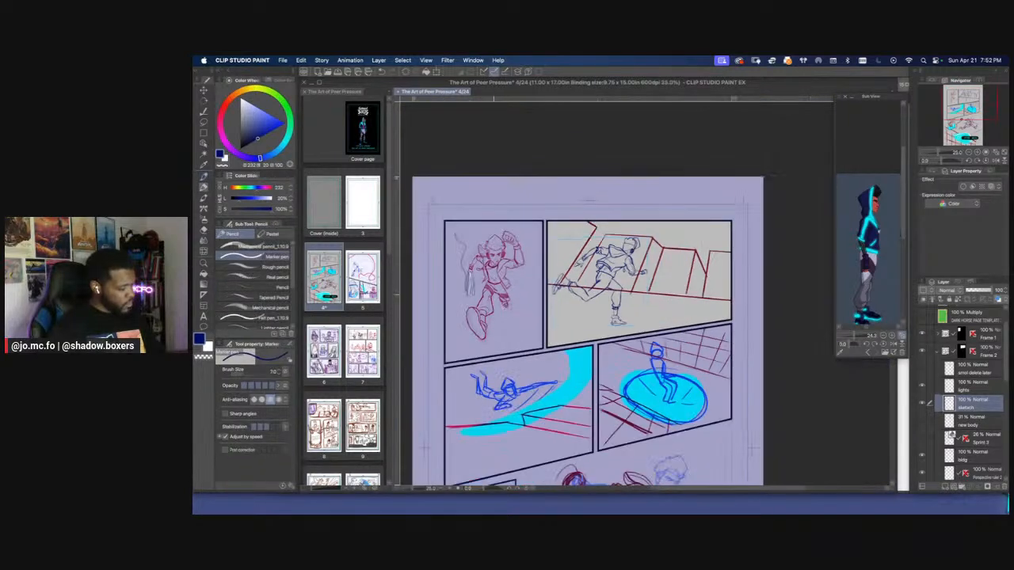
{"action": "left_click_drag", "start_coordinate": [487, 287], "coordinate": [526, 231]}
{"action": "left_click_drag", "start_coordinate": [453, 243], "coordinate": [481, 285]}
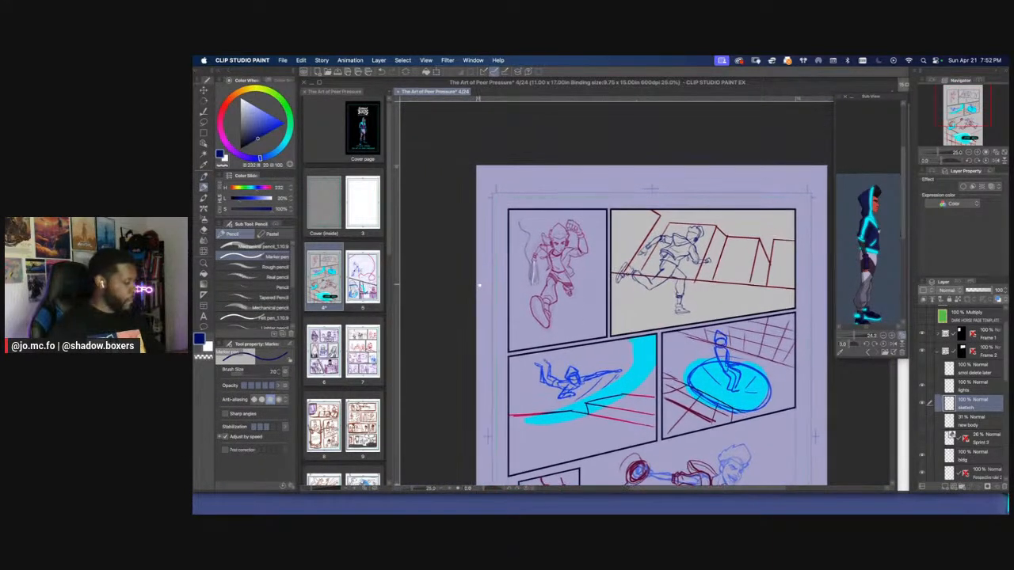
{"action": "key", "text": "super+plus"}
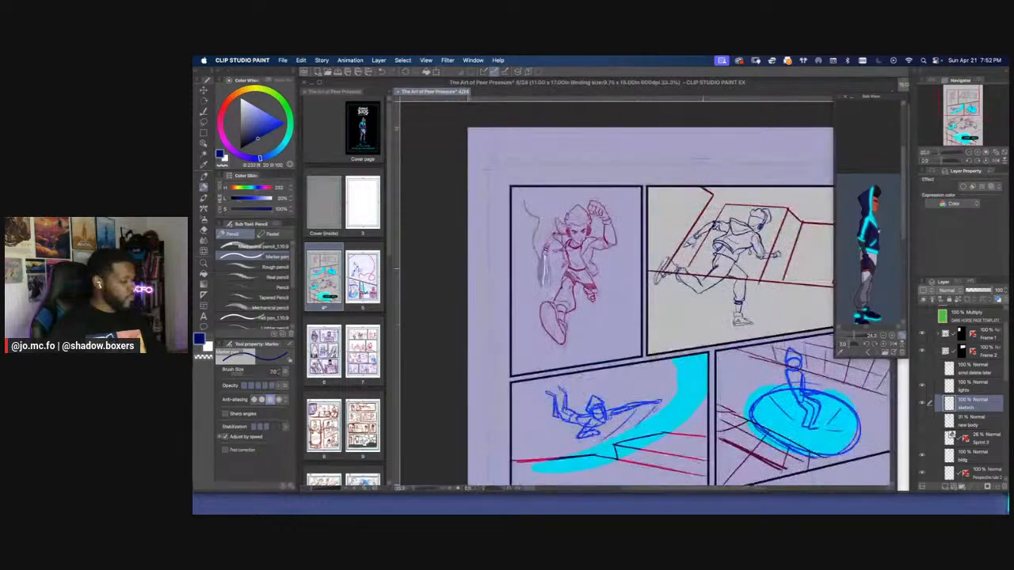
{"action": "key", "text": "super+plus"}
{"action": "scroll", "coordinate": [645, 311], "scroll_direction": "right", "scroll_amount": 2}
Erase and redraw the runner's front shoe with a heavier sole and dark straps across the upper
{"action": "key", "text": "e"}
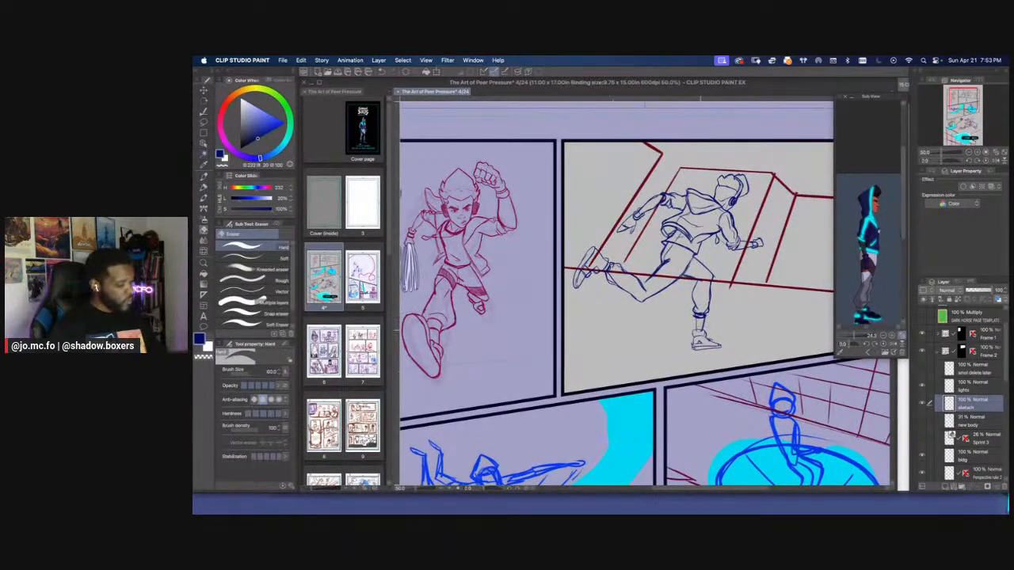
{"action": "key", "text": "p"}
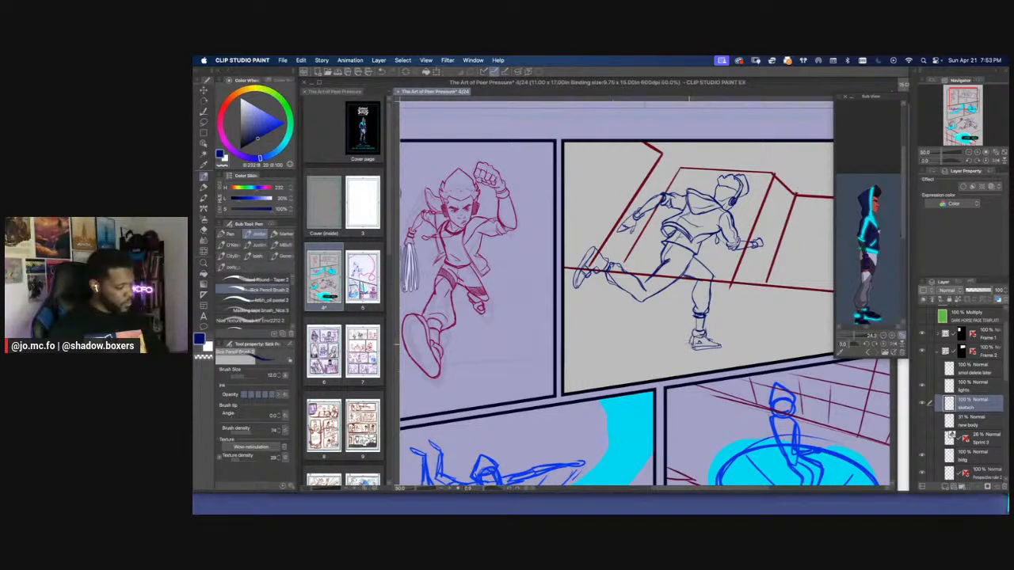
{"action": "key", "text": "bracketright"}
{"action": "key", "text": "m"}
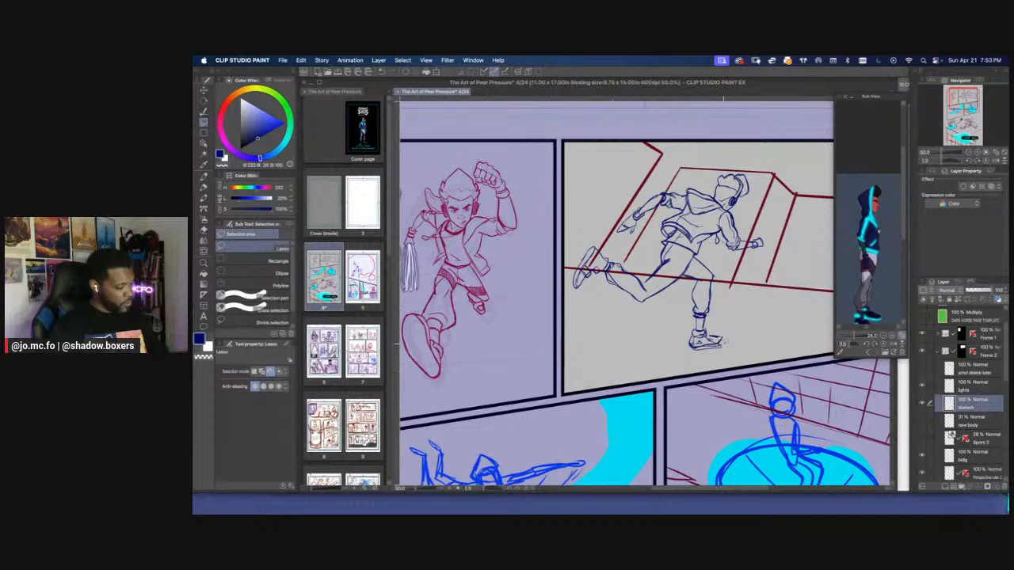
{"action": "key", "text": "e"}
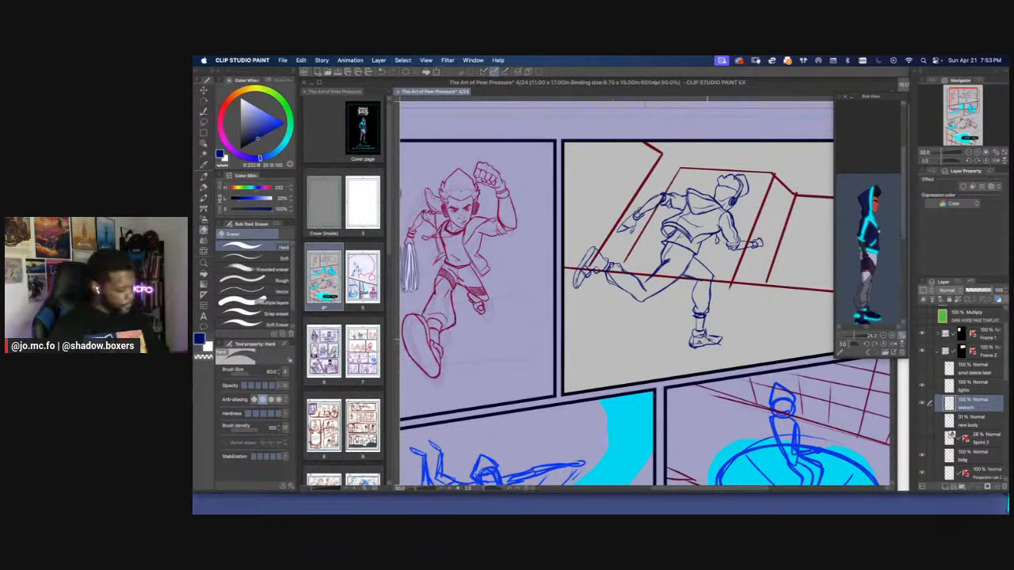
{"action": "key", "text": "p"}
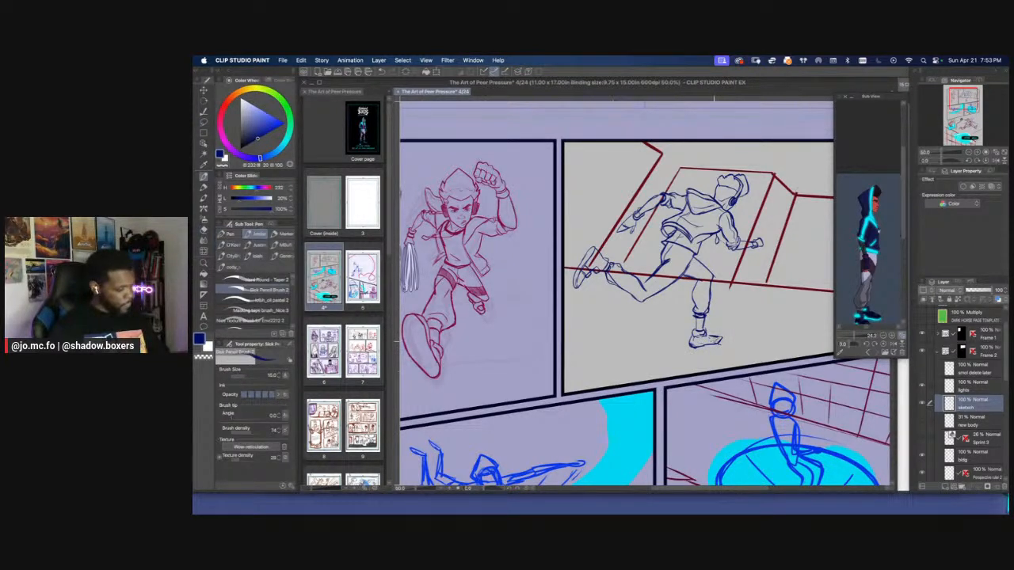
{"action": "key", "text": "super+minus"}
{"action": "key", "text": "super+plus"}
{"action": "key", "text": "super+plus"}
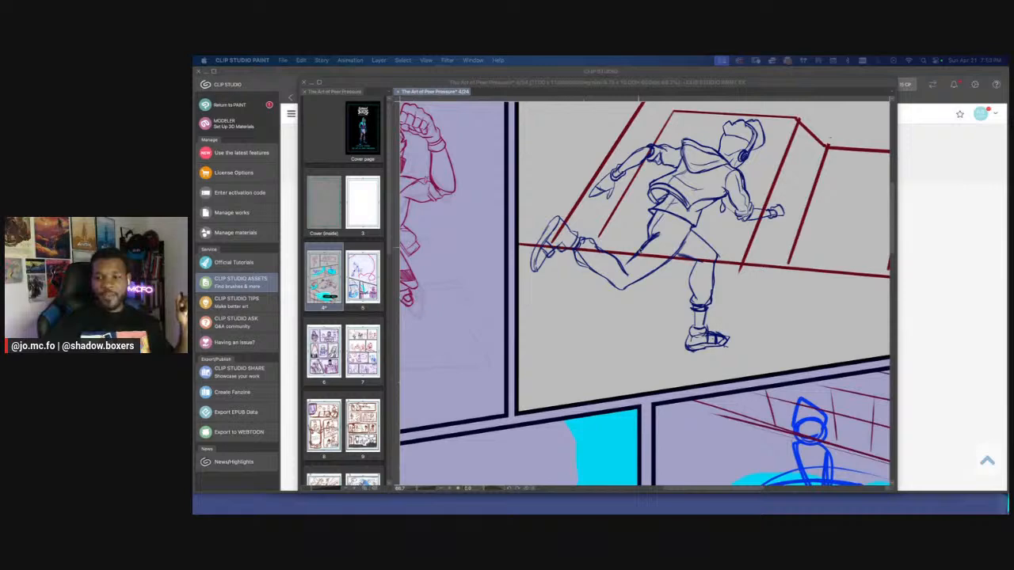
Trim the upper end of the headphone band and touch up the hairline around it
{"action": "left_click", "coordinate": [640, 250]}
{"action": "left_click_drag", "start_coordinate": [610, 122], "coordinate": [597, 206]}
{"action": "scroll", "coordinate": [597, 206], "scroll_direction": "down", "scroll_amount": 1}
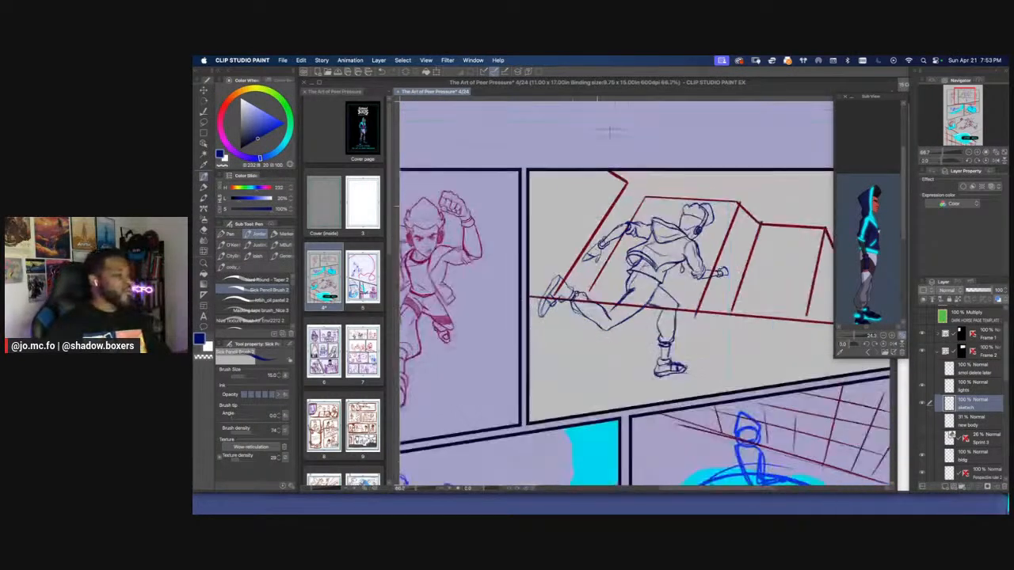
{"action": "scroll", "coordinate": [610, 131], "scroll_direction": "up", "scroll_amount": 4}
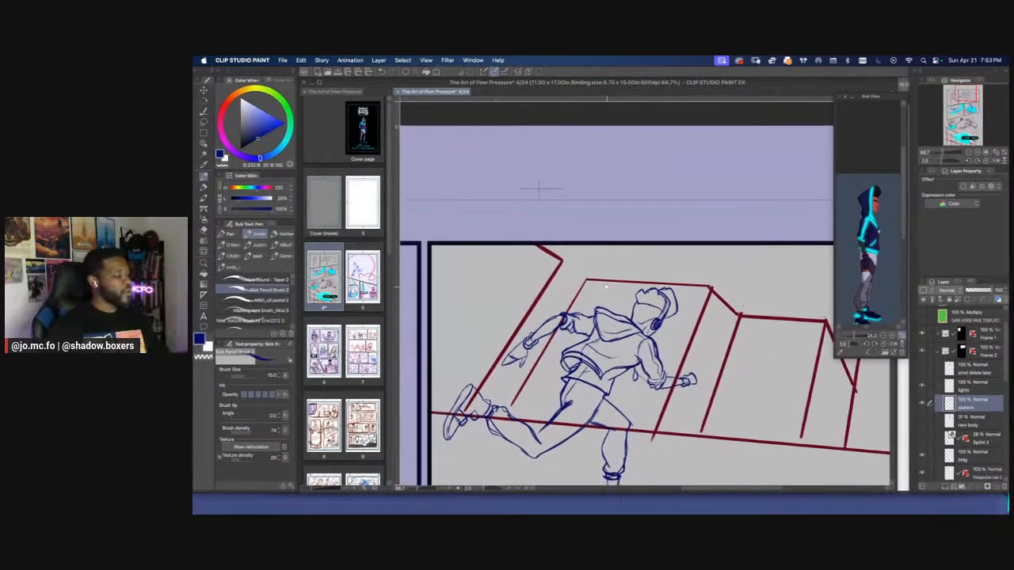
{"action": "scroll", "coordinate": [606, 287], "scroll_direction": "up", "scroll_amount": 2}
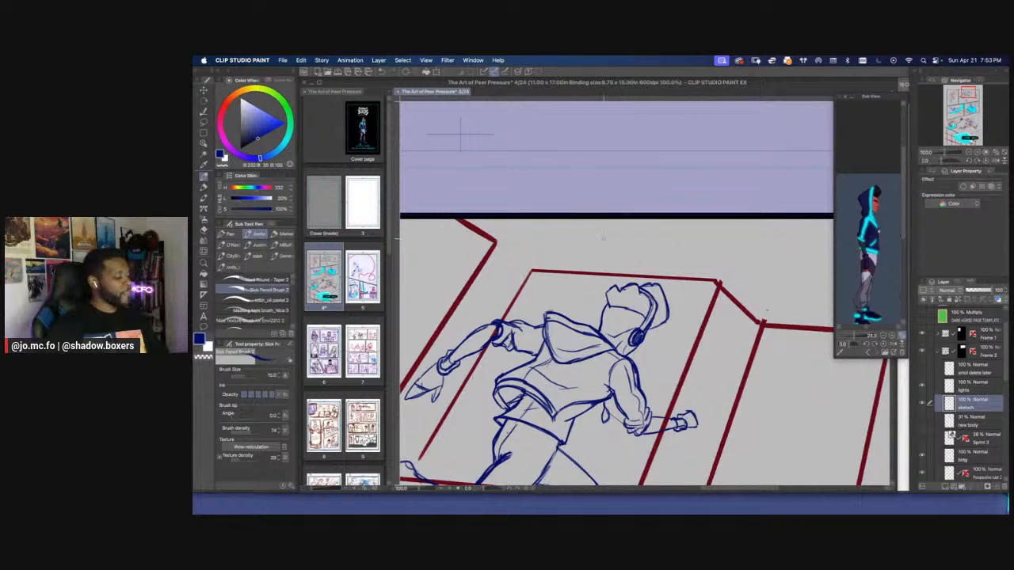
{"action": "key", "text": "e"}
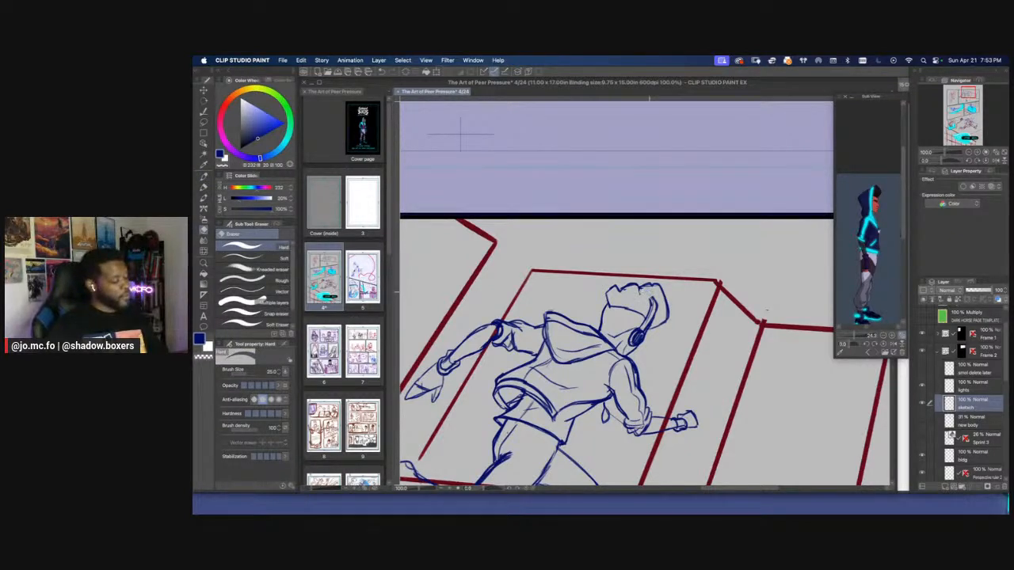
{"action": "key", "text": "p"}
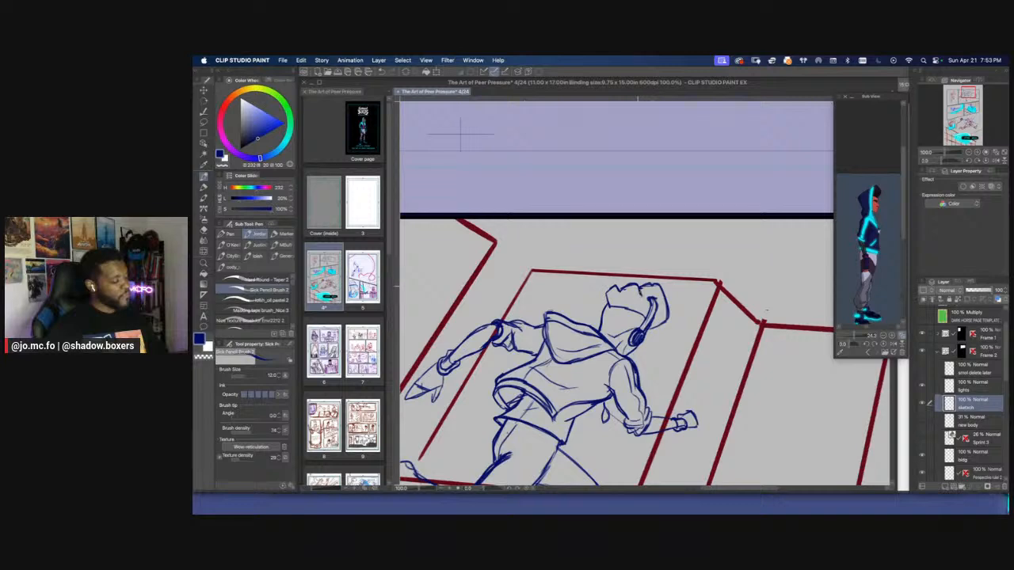
Compare the runner's line art with the character in the first panel and the rest of the page
{"action": "scroll", "coordinate": [643, 264], "scroll_direction": "down", "scroll_amount": 2}
{"action": "left_click_drag", "start_coordinate": [499, 211], "coordinate": [533, 192]}
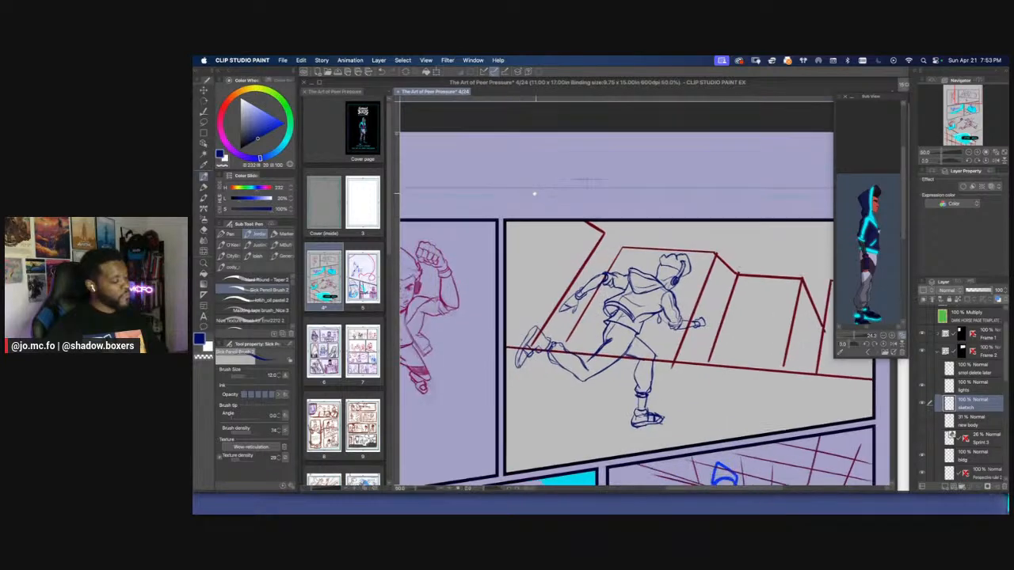
{"action": "scroll", "coordinate": [491, 182], "scroll_direction": "down", "scroll_amount": 1}
{"action": "left_click_drag", "start_coordinate": [453, 215], "coordinate": [509, 196]}
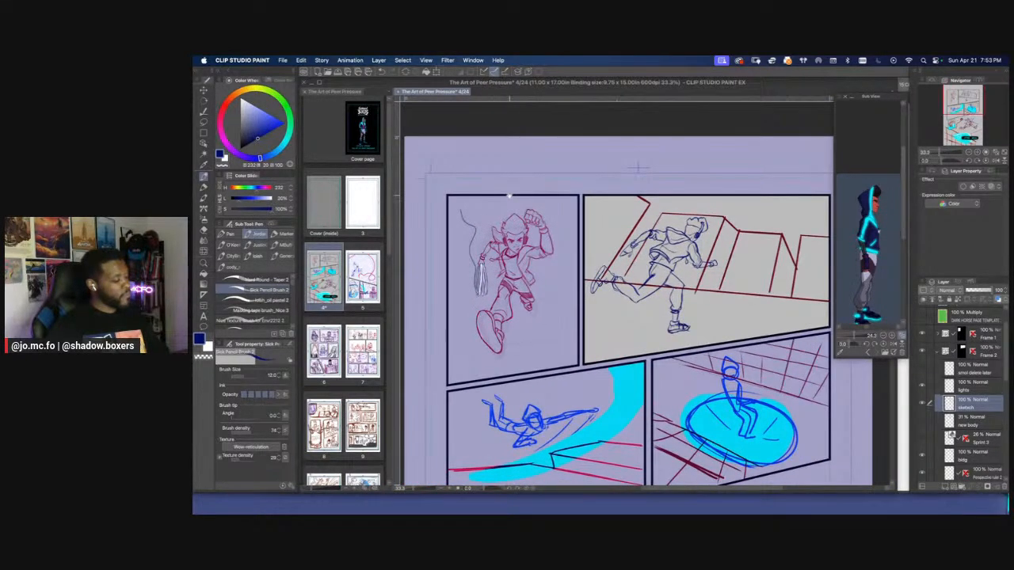
{"action": "left_click_drag", "start_coordinate": [639, 167], "coordinate": [655, 182]}
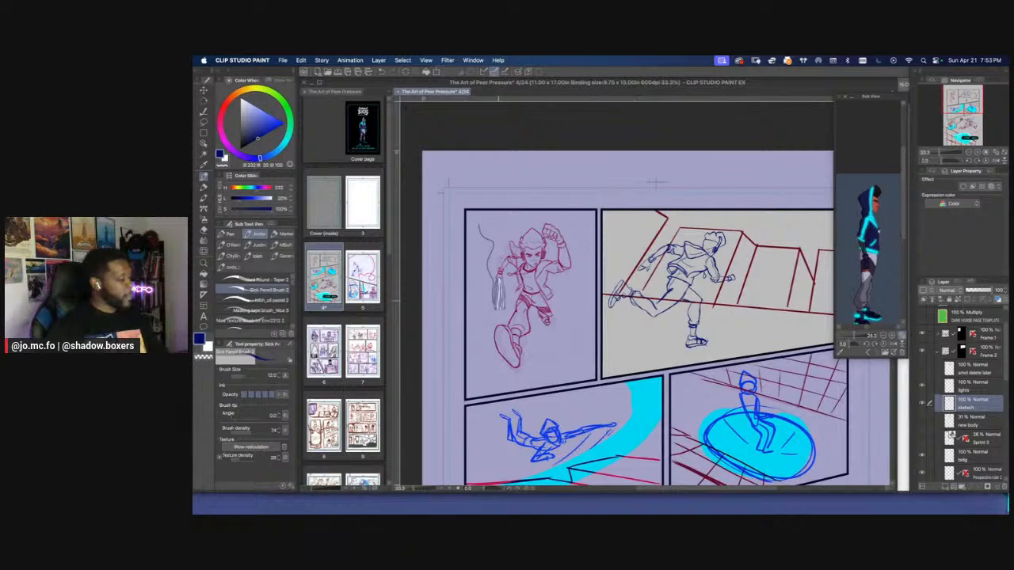
{"action": "scroll", "coordinate": [494, 322], "scroll_direction": "down", "scroll_amount": 1}
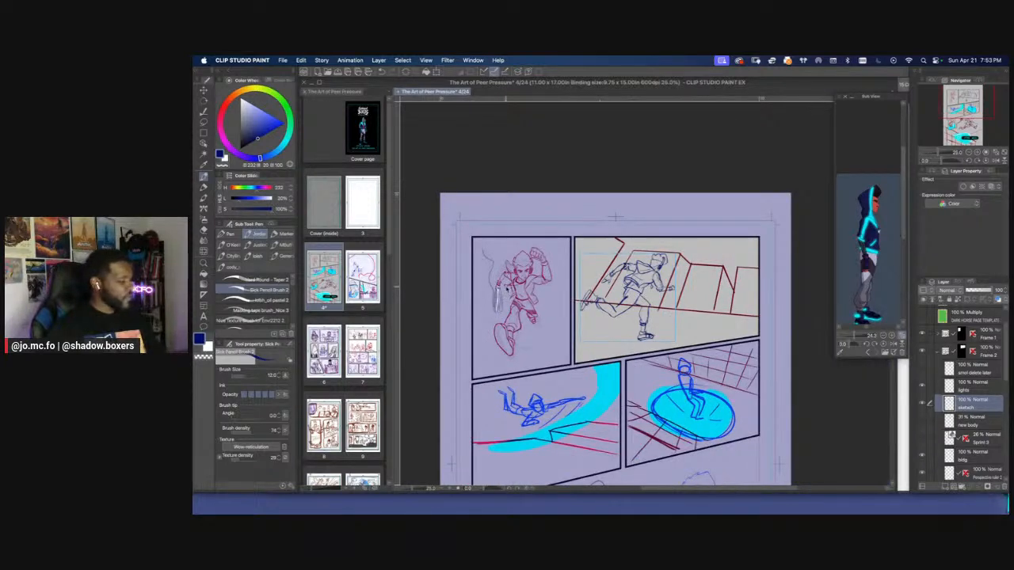
{"action": "scroll", "coordinate": [482, 194], "scroll_direction": "up", "scroll_amount": 1}
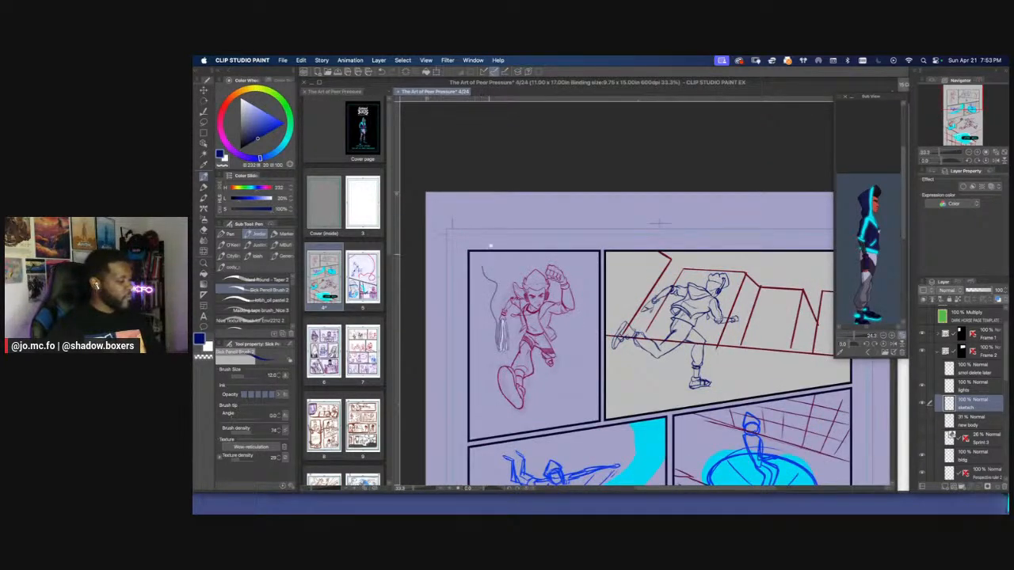
{"action": "left_click_drag", "start_coordinate": [490, 283], "coordinate": [502, 233]}
{"action": "scroll", "coordinate": [515, 230], "scroll_direction": "up", "scroll_amount": 1}
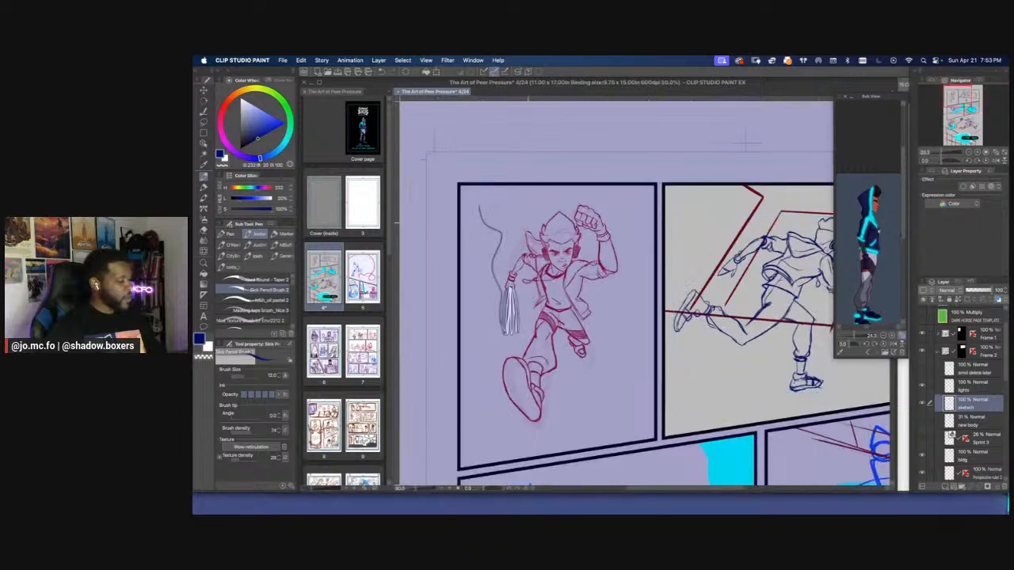
{"action": "left_click_drag", "start_coordinate": [817, 354], "coordinate": [743, 329]}
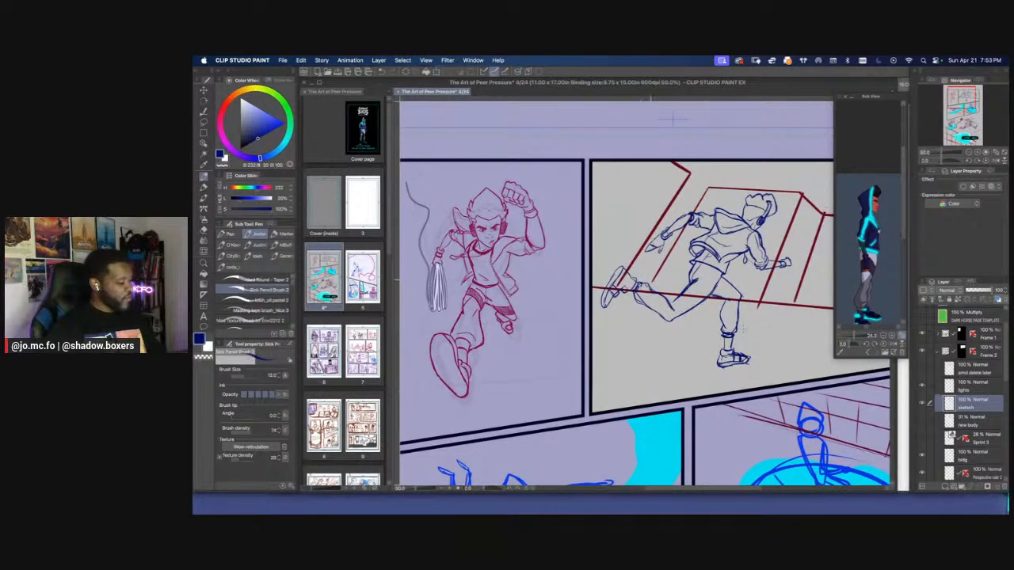
Thicken the outlines of the runner's trailing leg with a size 17 brush
{"action": "key", "text": "]"}
{"action": "key", "text": "]"}
{"action": "key", "text": "]"}
{"action": "key", "text": "]"}
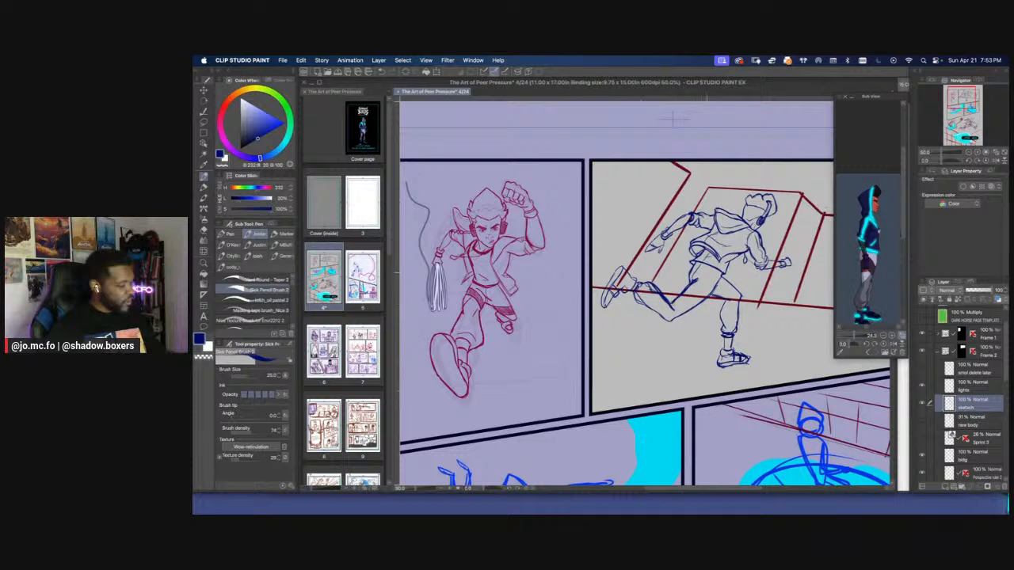
{"action": "key", "text": "["}
{"action": "key", "text": "["}
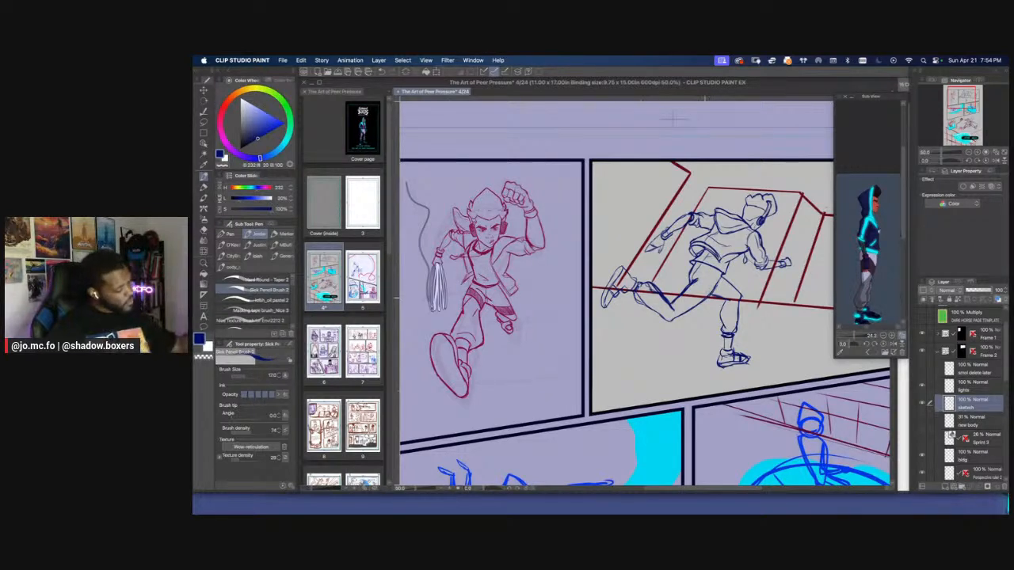
{"action": "key", "text": "["}
{"action": "key", "text": "["}
{"action": "key", "text": "["}
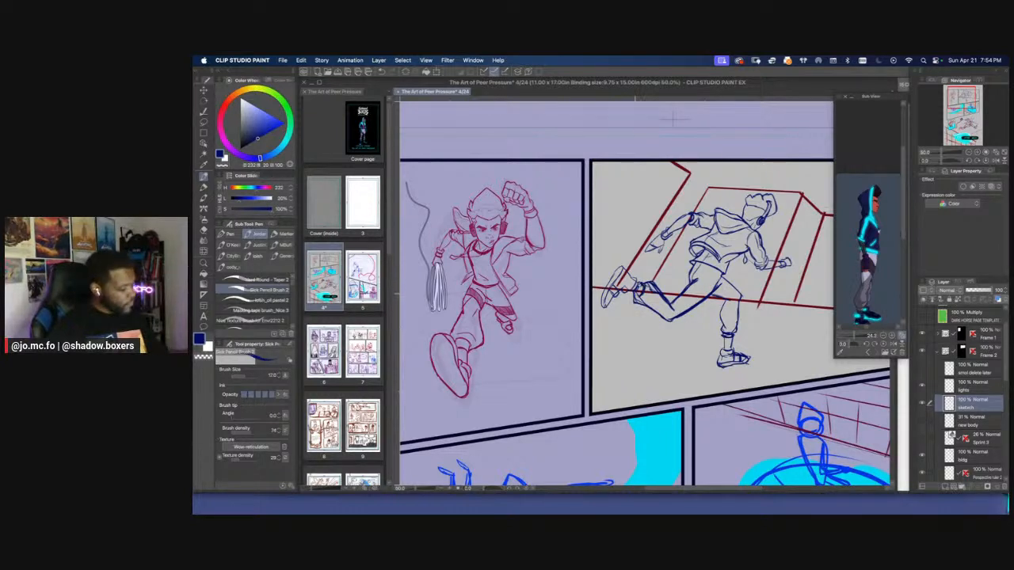
Darken the ankle cuff and calf lines of the trailing leg with a size 15 brush
{"action": "left_click_drag", "start_coordinate": [610, 285], "coordinate": [594, 317]}
{"action": "scroll", "coordinate": [677, 287], "scroll_direction": "up", "scroll_amount": 1}
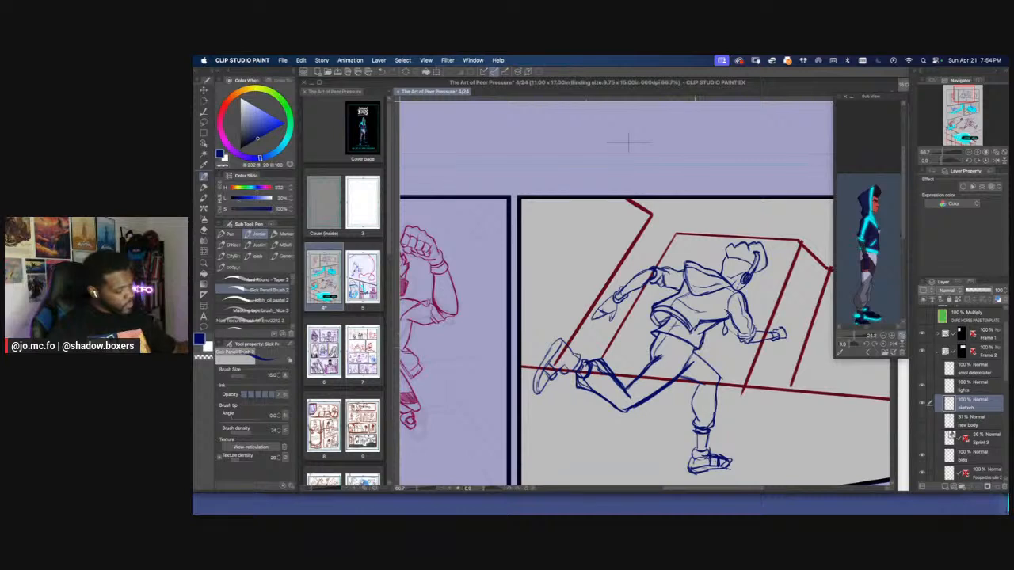
{"action": "left_click_drag", "start_coordinate": [628, 143], "coordinate": [576, 91]}
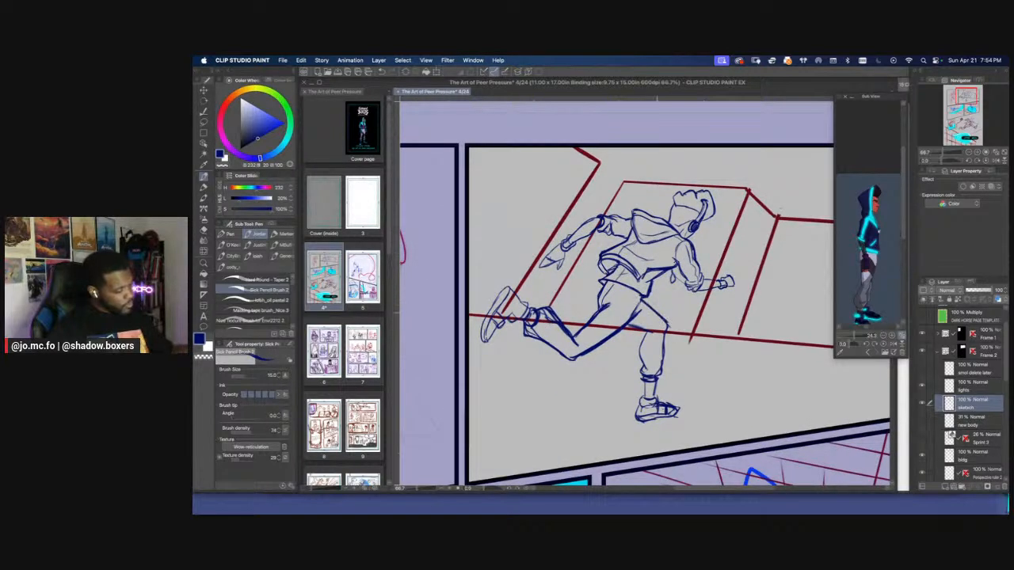
{"action": "left_click_drag", "start_coordinate": [543, 258], "coordinate": [580, 334]}
{"action": "scroll", "coordinate": [576, 317], "scroll_direction": "down", "scroll_amount": 1}
{"action": "scroll", "coordinate": [571, 318], "scroll_direction": "down", "scroll_amount": 1}
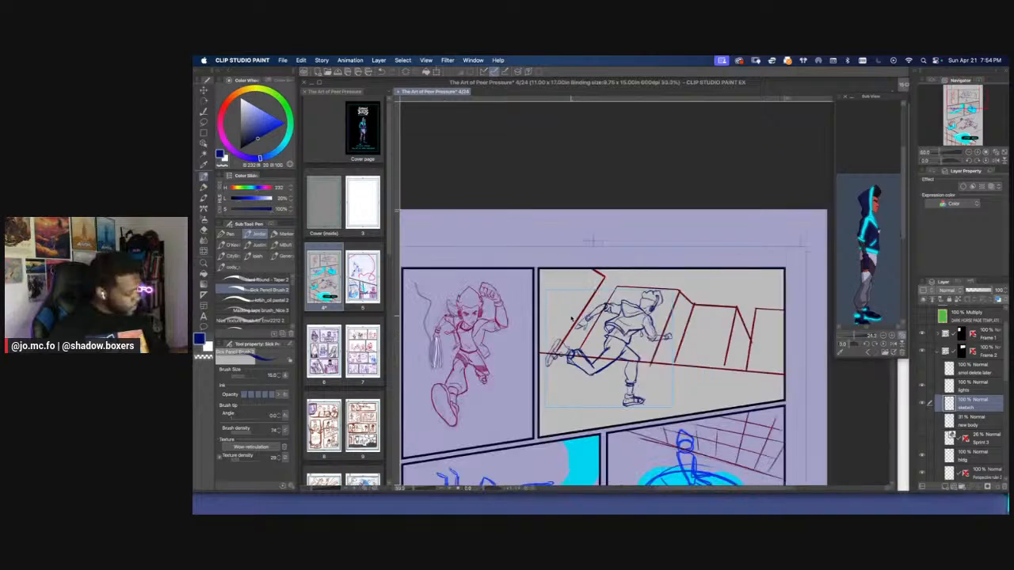
{"action": "scroll", "coordinate": [571, 317], "scroll_direction": "up", "scroll_amount": 1}
{"action": "scroll", "coordinate": [571, 318], "scroll_direction": "up", "scroll_amount": 1}
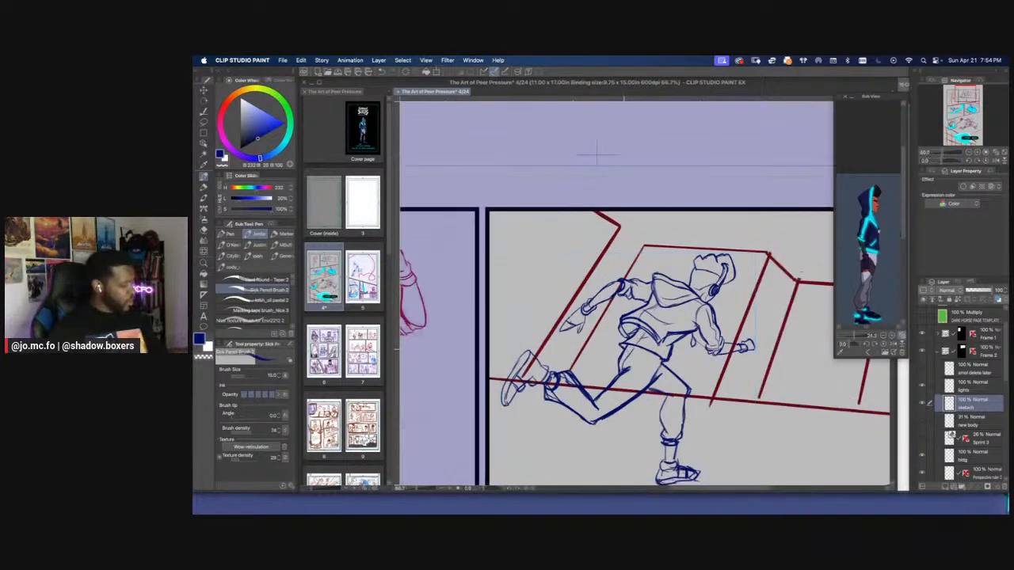
Lasso the runner's rear hand and forearm and adjust them with a scale/rotate transformation
{"action": "key", "text": "m"}
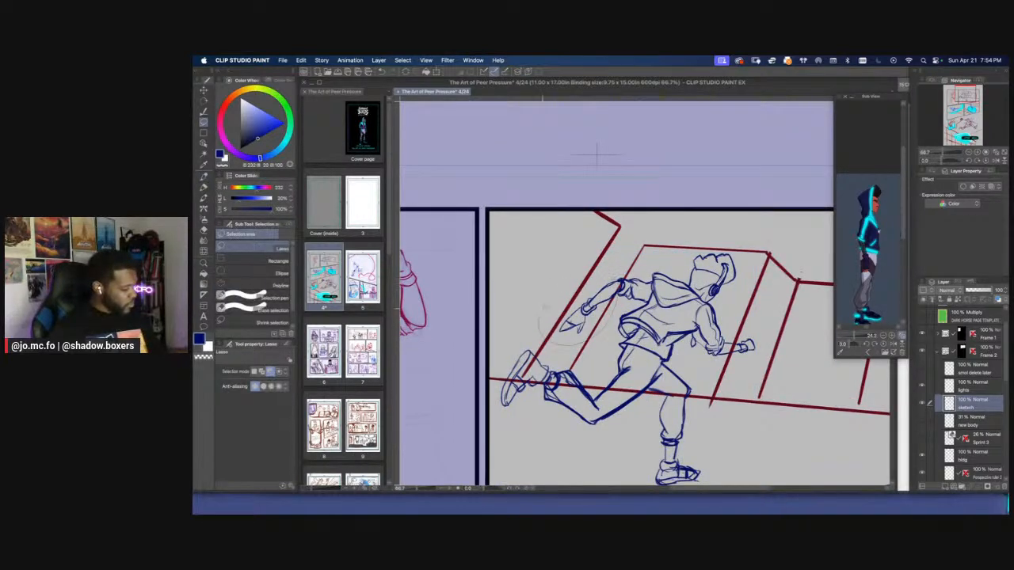
{"action": "key", "text": "super+t"}
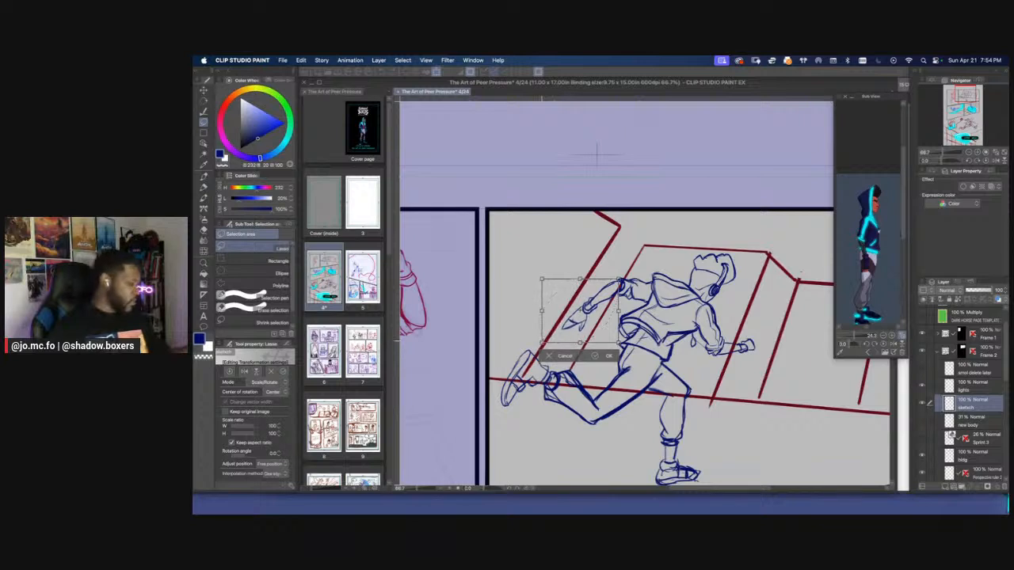
{"action": "key", "text": "Return"}
{"action": "left_click_drag", "start_coordinate": [596, 154], "coordinate": [540, 119]}
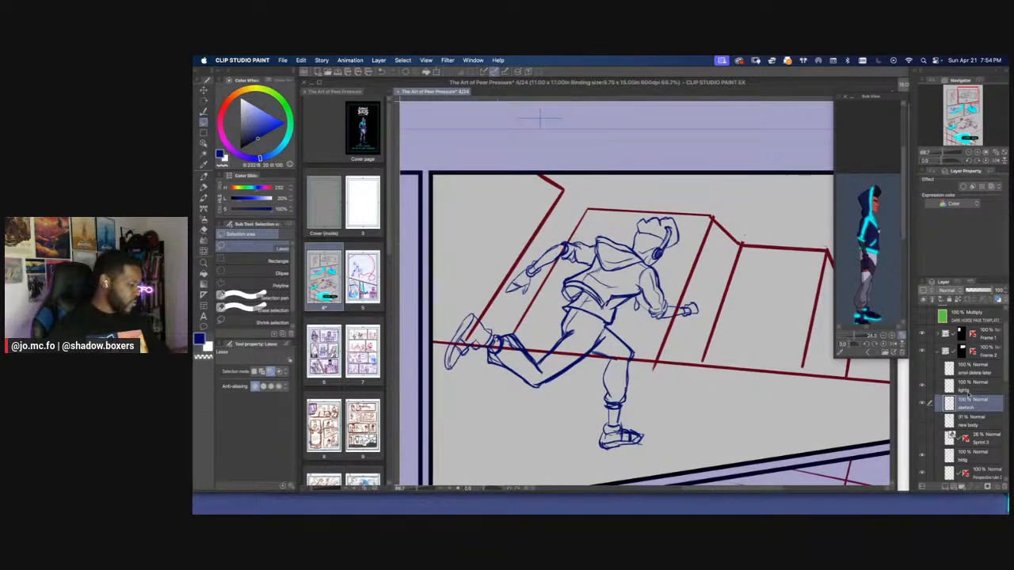
Select the lights layer and give it a border effect with a black edge colour
{"action": "left_click", "coordinate": [967, 391]}
{"action": "key", "text": "super+plus"}
{"action": "left_click", "coordinate": [224, 107]}
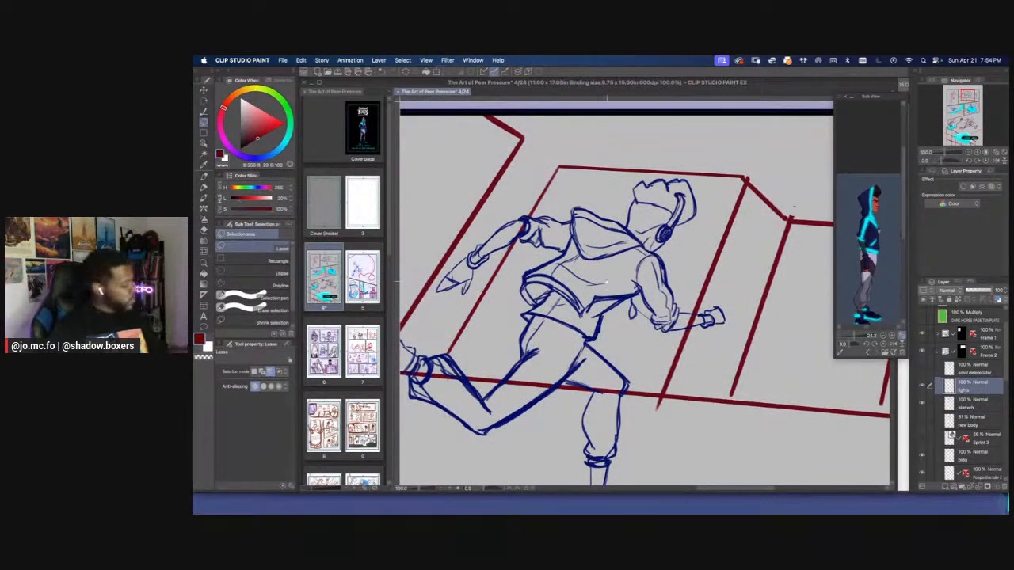
{"action": "left_click_drag", "start_coordinate": [607, 281], "coordinate": [563, 267]}
{"action": "key", "text": "p"}
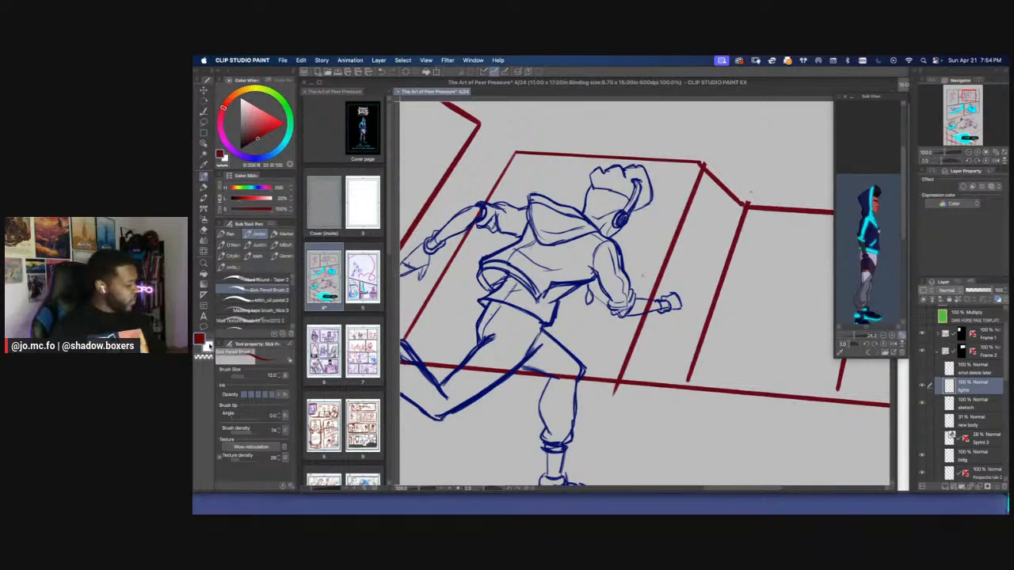
{"action": "left_click", "coordinate": [963, 187]}
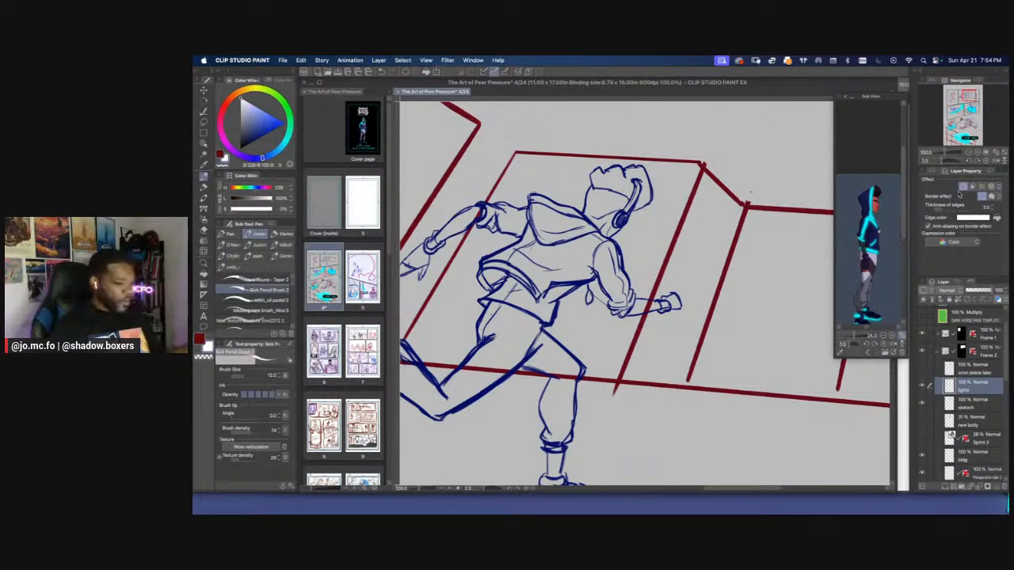
{"action": "left_click", "coordinate": [962, 218]}
{"action": "left_click_drag", "start_coordinate": [627, 344], "coordinate": [556, 400]}
{"action": "key", "text": "Return"}
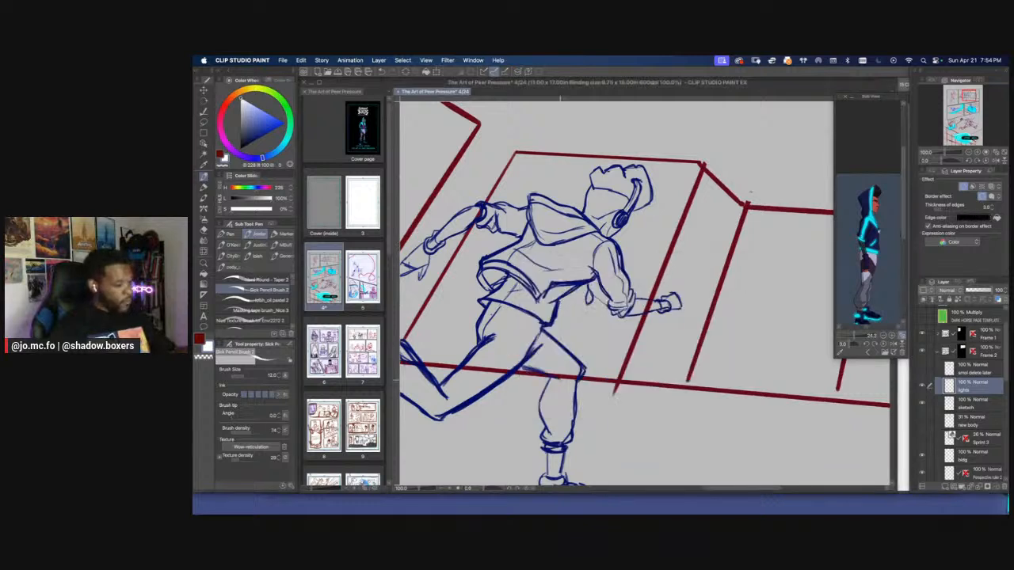
{"action": "left_click_drag", "start_coordinate": [663, 282], "coordinate": [697, 329]}
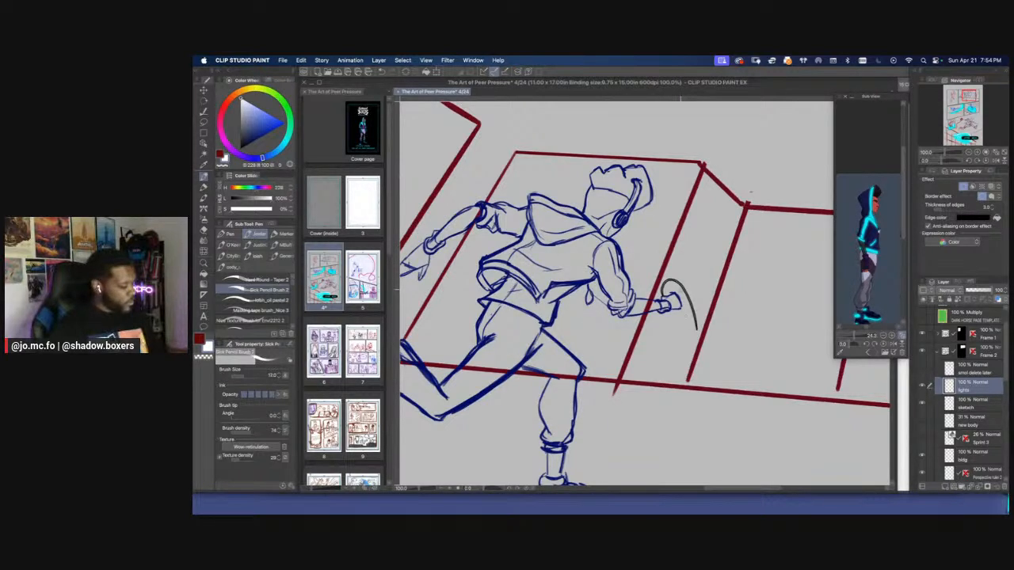
{"action": "mouse_move", "coordinate": [681, 293]}
{"action": "left_mouse_down"}
{"action": "mouse_move", "coordinate": [696, 327]}
{"action": "mouse_move", "coordinate": [672, 352]}
{"action": "left_mouse_up"}
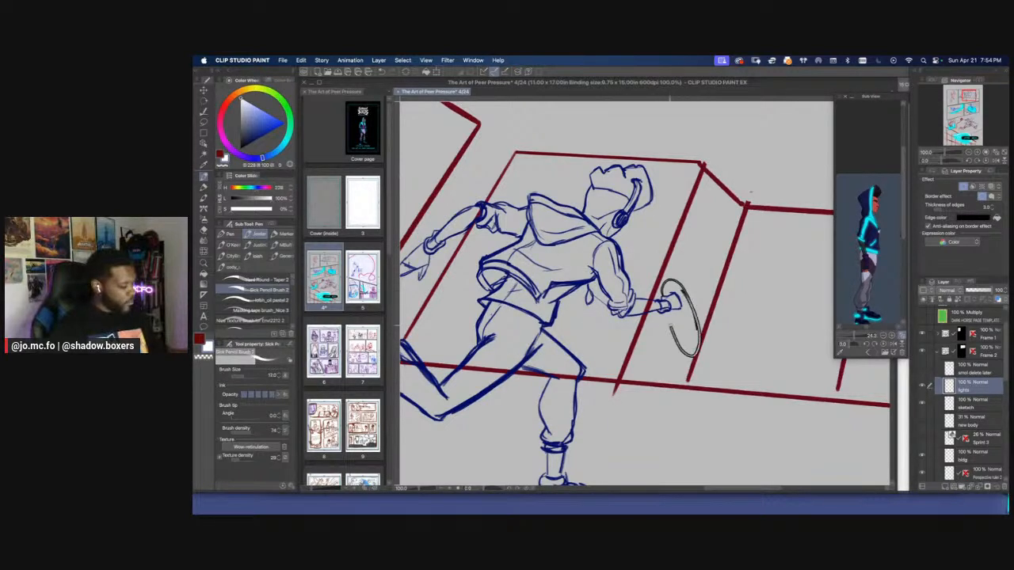
{"action": "key", "text": "super+z"}
{"action": "key", "text": "super+z"}
Draw a swirl of white, black-edged loops around the runner's front fist with the Hard Round - Taper 2 brush
{"action": "left_click", "coordinate": [250, 279]}
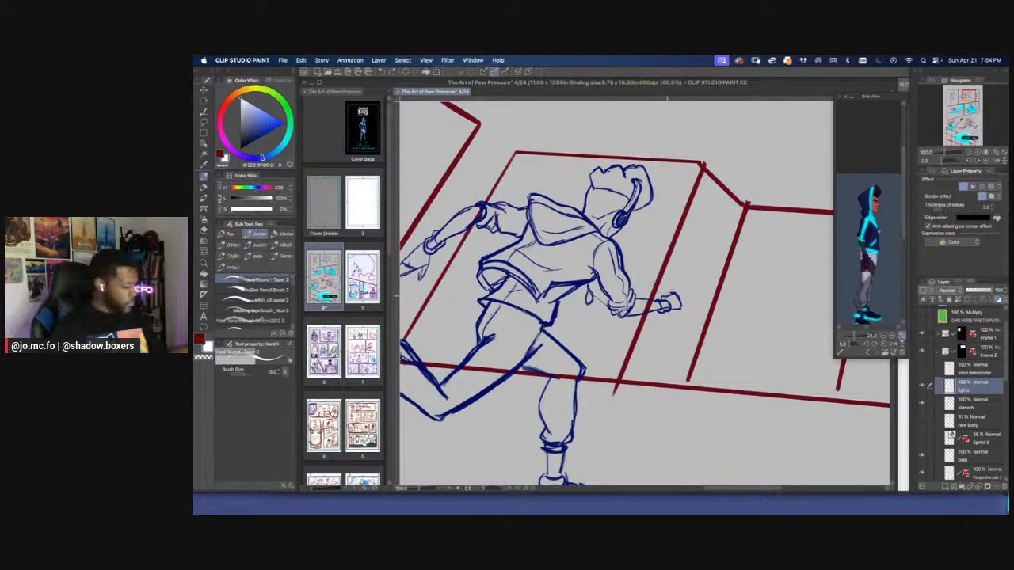
{"action": "mouse_move", "coordinate": [665, 287]}
{"action": "left_mouse_down"}
{"action": "mouse_move", "coordinate": [686, 300]}
{"action": "mouse_move", "coordinate": [675, 339]}
{"action": "left_mouse_up"}
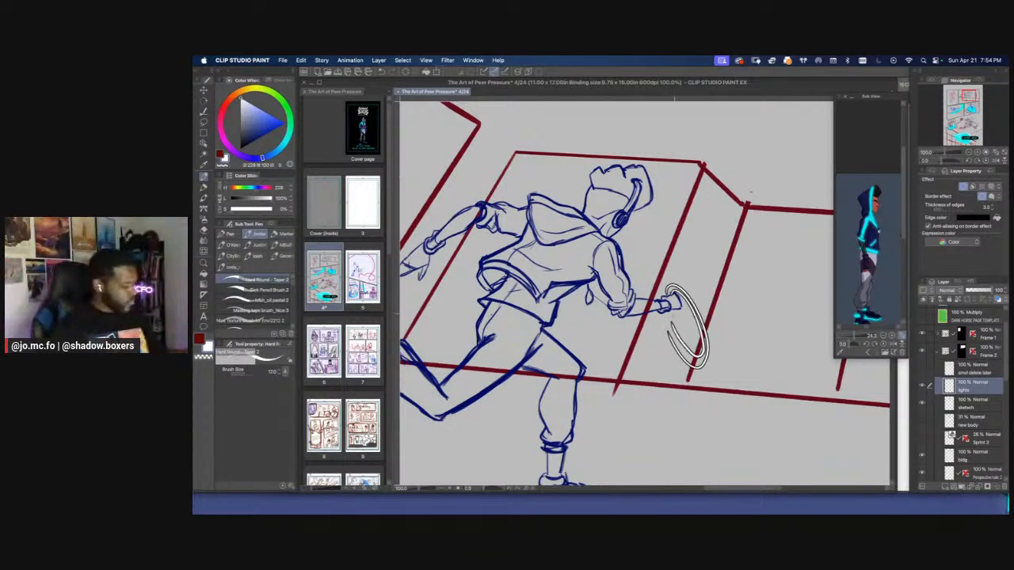
{"action": "mouse_move", "coordinate": [675, 294]}
{"action": "left_mouse_down"}
{"action": "mouse_move", "coordinate": [673, 336]}
{"action": "mouse_move", "coordinate": [713, 339]}
{"action": "mouse_move", "coordinate": [671, 331]}
{"action": "mouse_move", "coordinate": [667, 316]}
{"action": "mouse_move", "coordinate": [695, 350]}
{"action": "left_mouse_up"}
{"action": "key", "text": "]"}
Draw a thick, wavy light trail from the fist's swirl behind the runner's leg to the panel's left border, using a larger brush
{"action": "key", "text": "]"}
{"action": "mouse_move", "coordinate": [693, 312]}
{"action": "left_mouse_down"}
{"action": "mouse_move", "coordinate": [680, 340]}
{"action": "mouse_move", "coordinate": [702, 383]}
{"action": "left_mouse_up"}
{"action": "key", "text": "super+minus"}
{"action": "key", "text": "]"}
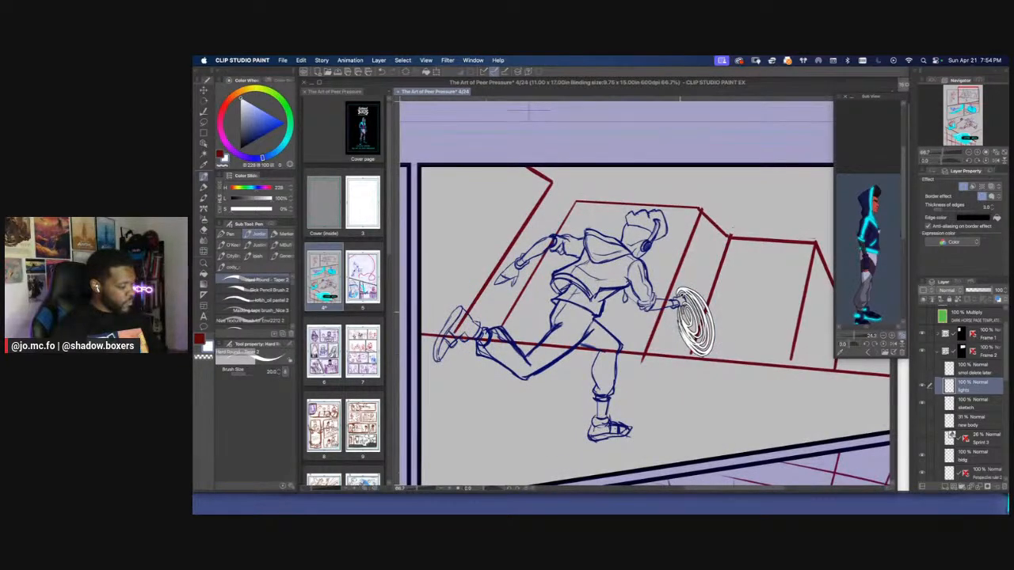
{"action": "key", "text": "super+minus"}
{"action": "key", "text": "]"}
{"action": "key", "text": "]"}
{"action": "mouse_move", "coordinate": [689, 353]}
{"action": "left_mouse_down"}
{"action": "mouse_move", "coordinate": [557, 404]}
{"action": "mouse_move", "coordinate": [497, 388]}
{"action": "left_mouse_up"}
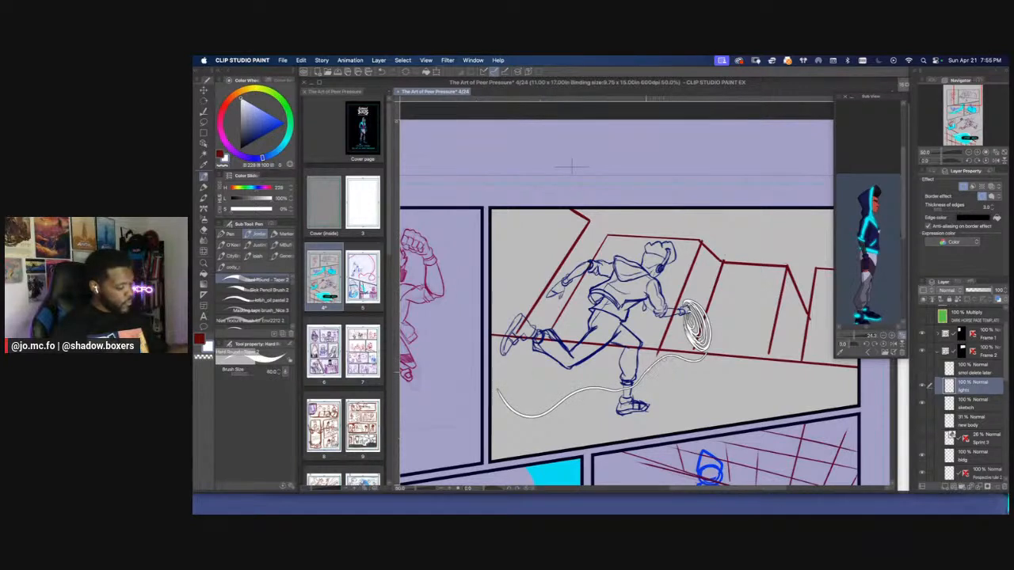
{"action": "mouse_move", "coordinate": [635, 382]}
{"action": "left_mouse_down"}
{"action": "mouse_move", "coordinate": [536, 410]}
{"action": "mouse_move", "coordinate": [489, 375]}
{"action": "mouse_move", "coordinate": [558, 404]}
{"action": "mouse_move", "coordinate": [600, 387]}
{"action": "left_mouse_up"}
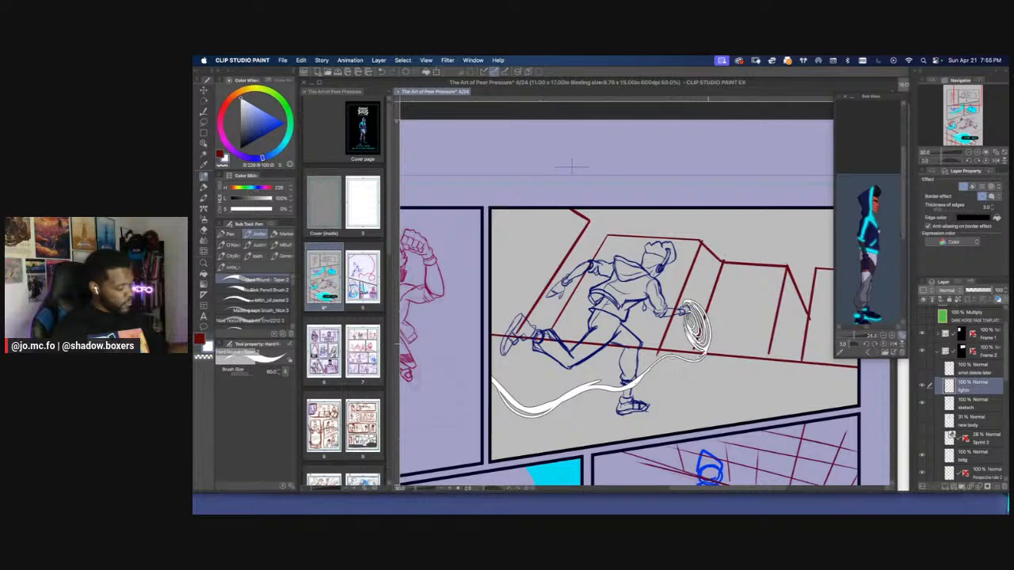
{"action": "left_click_drag", "start_coordinate": [711, 346], "coordinate": [702, 309]}
Compare the runner's new light trail with the first panel's character and the other panels on the page
{"action": "key", "text": "super+minus"}
{"action": "key", "text": "super+minus"}
{"action": "left_click_drag", "start_coordinate": [411, 224], "coordinate": [454, 225]}
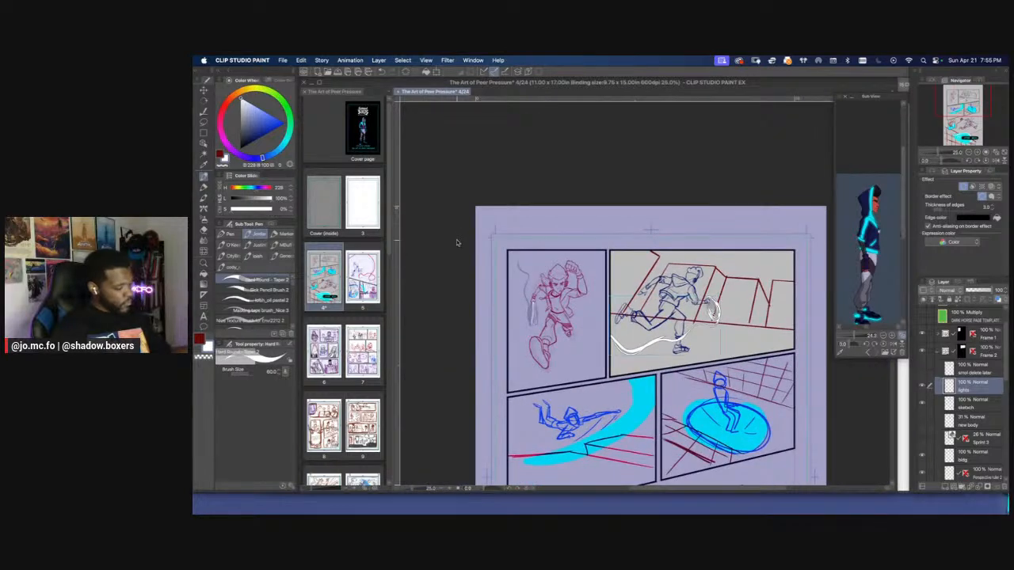
{"action": "key", "text": "super+plus"}
{"action": "key", "text": "super+plus"}
{"action": "left_click_drag", "start_coordinate": [657, 293], "coordinate": [483, 244]}
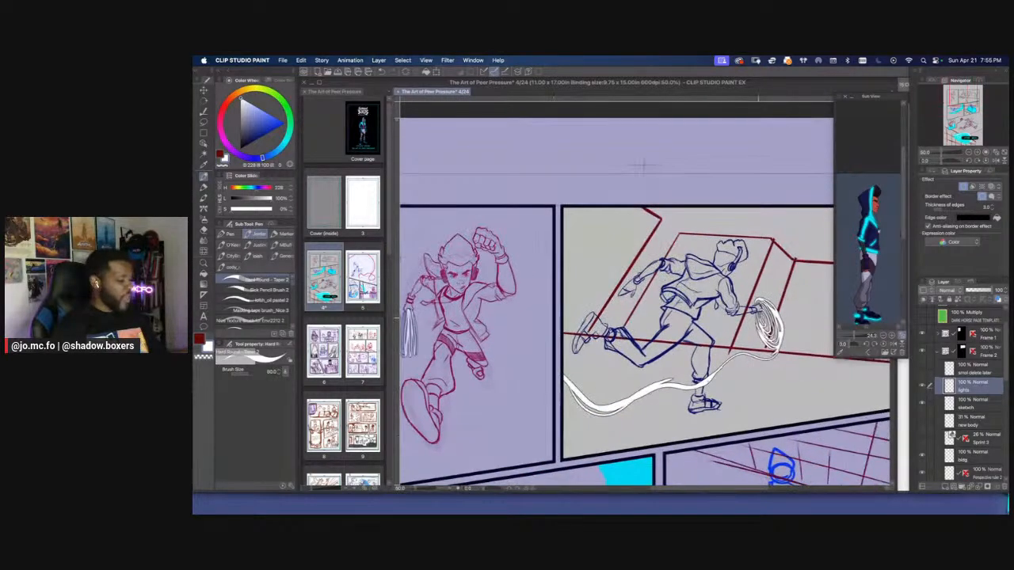
{"action": "key", "text": "super+minus"}
{"action": "key", "text": "super+minus"}
{"action": "left_click_drag", "start_coordinate": [470, 303], "coordinate": [510, 256]}
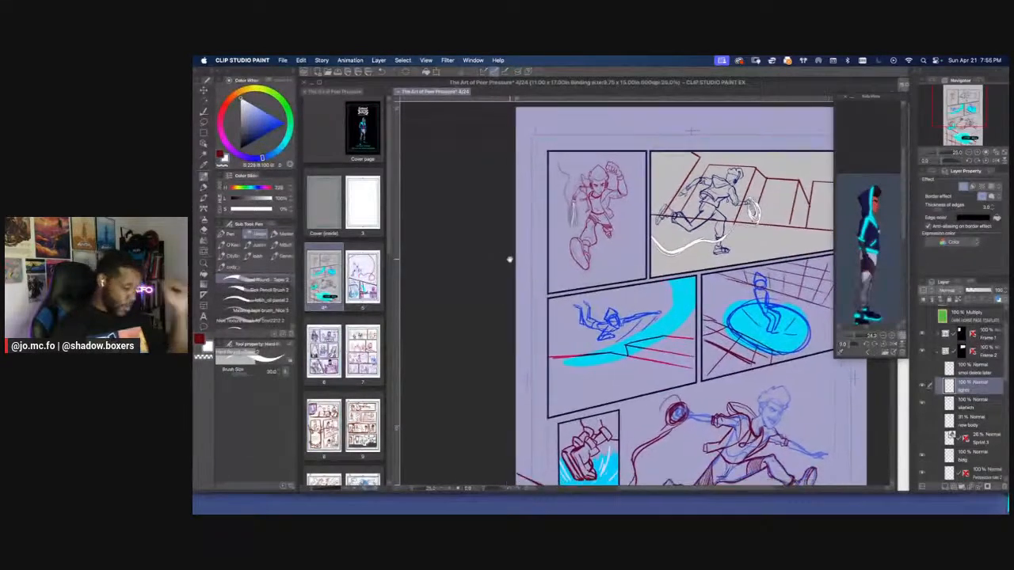
{"action": "key", "text": "super+minus"}
{"action": "key", "text": "super+minus"}
{"action": "left_click_drag", "start_coordinate": [579, 346], "coordinate": [538, 276]}
{"action": "key", "text": "super+plus"}
{"action": "key", "text": "super+plus"}
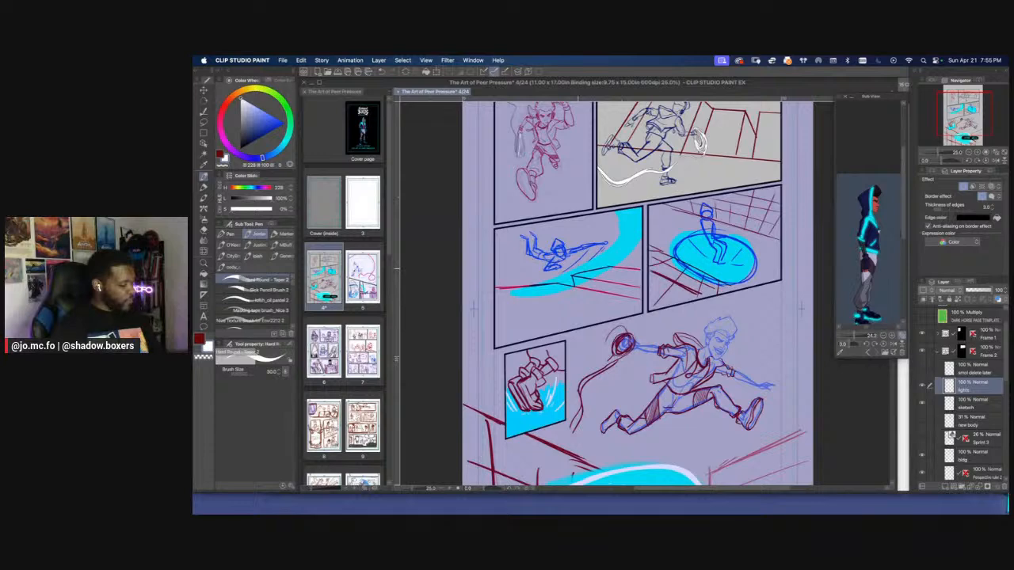
Collapse the Frame 2 folder and select Layer 12 in the Frame 6 folder
{"action": "left_click", "coordinate": [938, 350]}
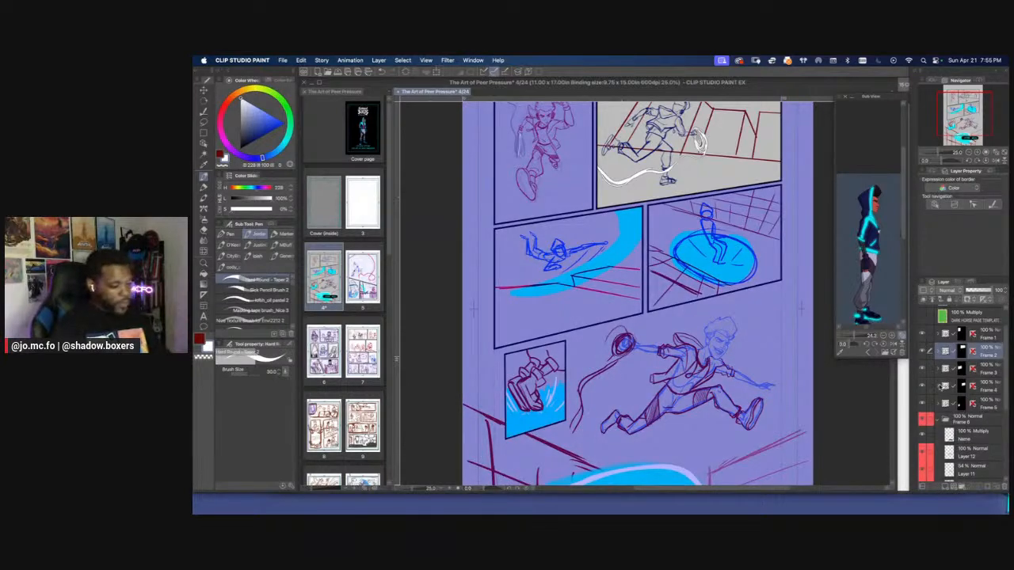
{"action": "left_click", "coordinate": [954, 435]}
{"action": "left_click", "coordinate": [951, 452]}
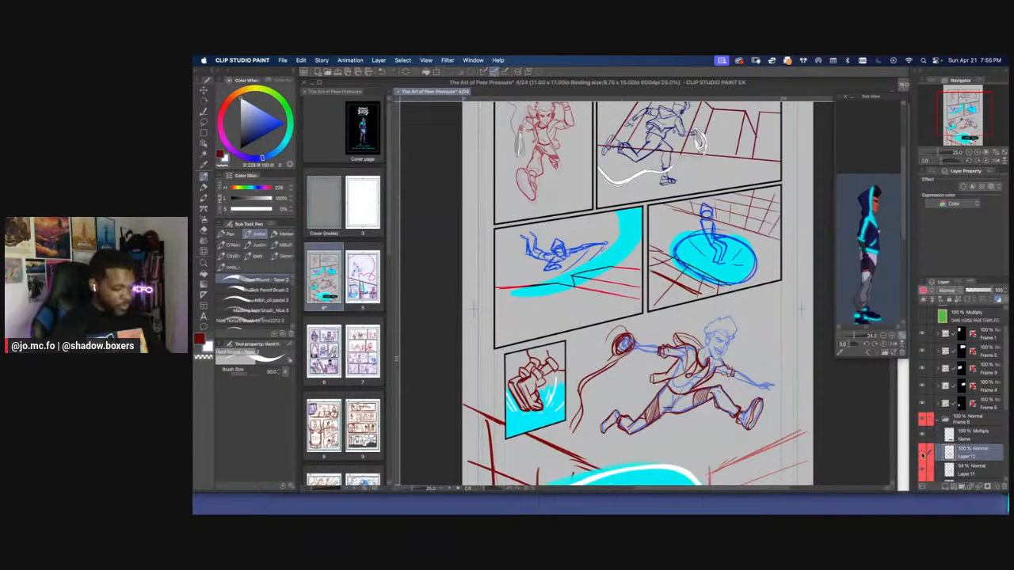
Toggle Layer 12's visibility to check which lines of the leaping figure it holds
{"action": "left_click", "coordinate": [921, 452]}
{"action": "left_click", "coordinate": [922, 452]}
{"action": "key", "text": "super+plus"}
{"action": "mouse_move", "coordinate": [694, 376]}
{"action": "left_mouse_down"}
{"action": "mouse_move", "coordinate": [645, 305]}
{"action": "mouse_move", "coordinate": [628, 301]}
{"action": "left_mouse_up"}
{"action": "left_click", "coordinate": [922, 454]}
{"action": "left_click", "coordinate": [922, 454]}
{"action": "key", "text": "super+plus"}
{"action": "key", "text": "p"}
{"action": "key", "text": "super+plus"}
Sample the dark red of the jacket lines and draw an oval headphone ear cup over the leaping figure's ear
{"action": "key", "text": "super+plus"}
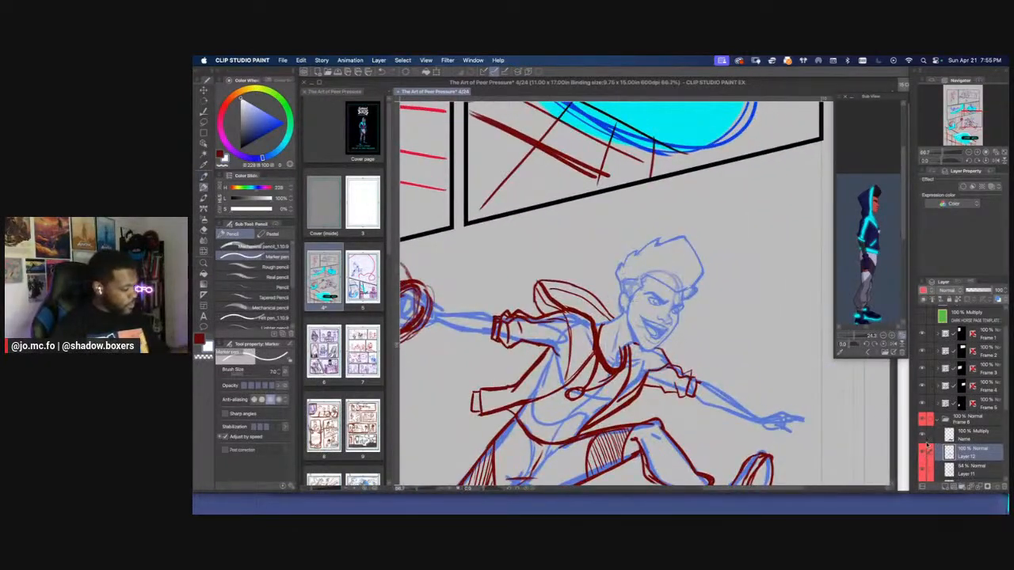
{"action": "left_click", "coordinate": [923, 452]}
{"action": "left_click", "coordinate": [923, 452]}
{"action": "key", "text": "super+plus"}
{"action": "left_click_drag", "start_coordinate": [507, 309], "coordinate": [645, 396]}
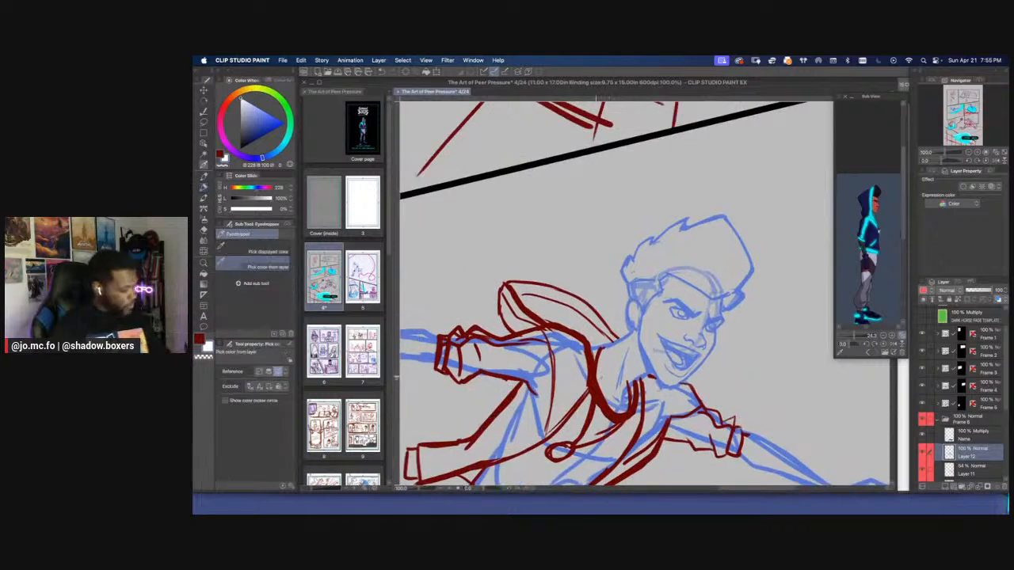
{"action": "left_click", "coordinate": [616, 415], "text": "alt"}
{"action": "key", "text": "p"}
{"action": "key", "text": "["}
{"action": "mouse_move", "coordinate": [640, 292]}
{"action": "left_mouse_down"}
{"action": "mouse_move", "coordinate": [623, 318]}
{"action": "mouse_move", "coordinate": [632, 332]}
{"action": "left_mouse_up"}
{"action": "mouse_move", "coordinate": [636, 292]}
{"action": "left_mouse_down"}
{"action": "mouse_move", "coordinate": [633, 331]}
{"action": "mouse_move", "coordinate": [623, 328]}
{"action": "mouse_move", "coordinate": [634, 331]}
{"action": "left_mouse_up"}
{"action": "key", "text": "]"}
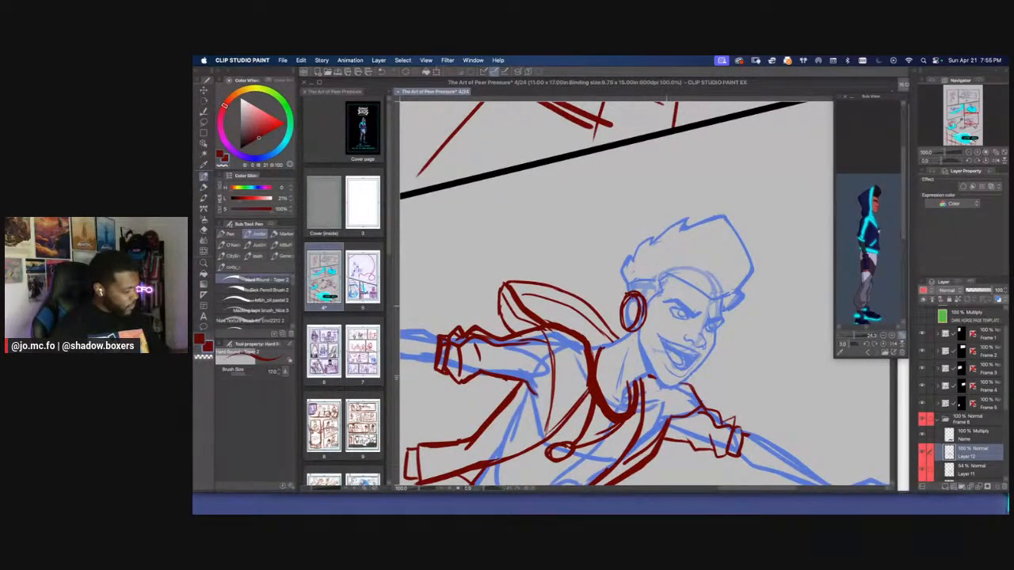
Draw the headphone band curving up from the ear cup over the leaping figure's hair
{"action": "left_click_drag", "start_coordinate": [643, 257], "coordinate": [641, 297]}
{"action": "left_click_drag", "start_coordinate": [650, 249], "coordinate": [629, 284]}
{"action": "left_click_drag", "start_coordinate": [640, 255], "coordinate": [629, 291]}
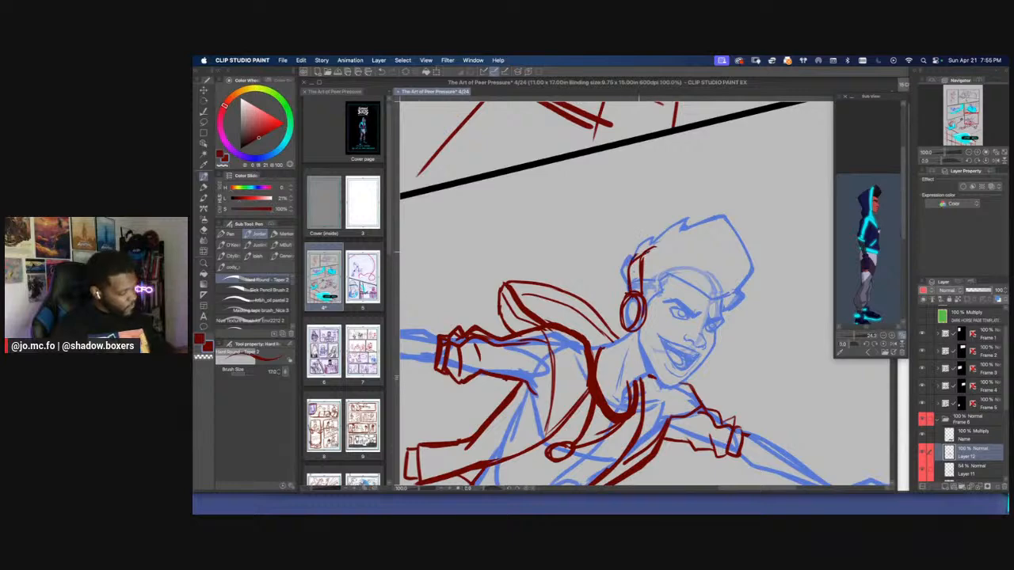
{"action": "key", "text": "super+minus"}
{"action": "key", "text": "super+minus"}
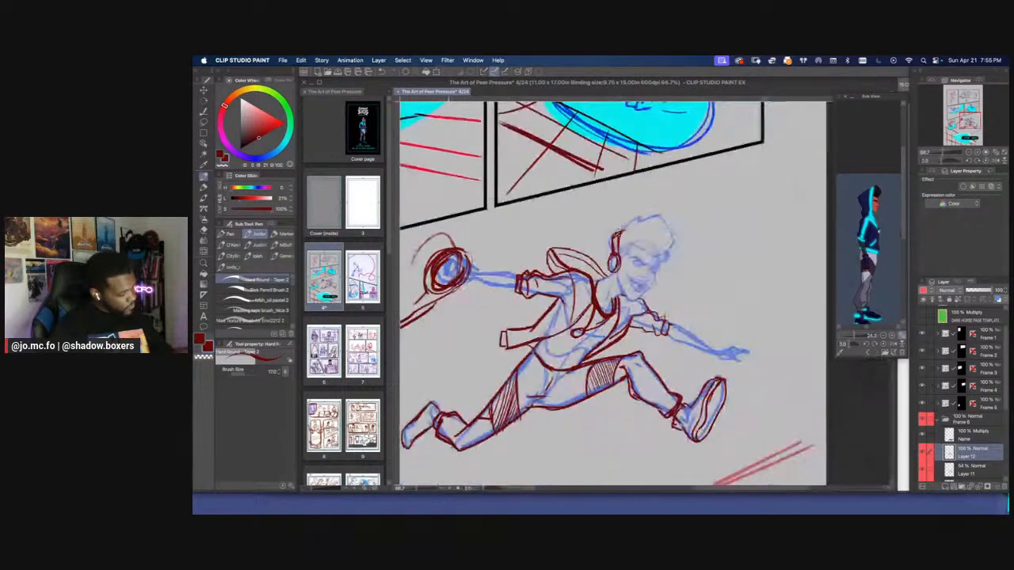
Add short dark red lace strokes to both shoes of the leaping figure
{"action": "left_click_drag", "start_coordinate": [450, 295], "coordinate": [527, 247]}
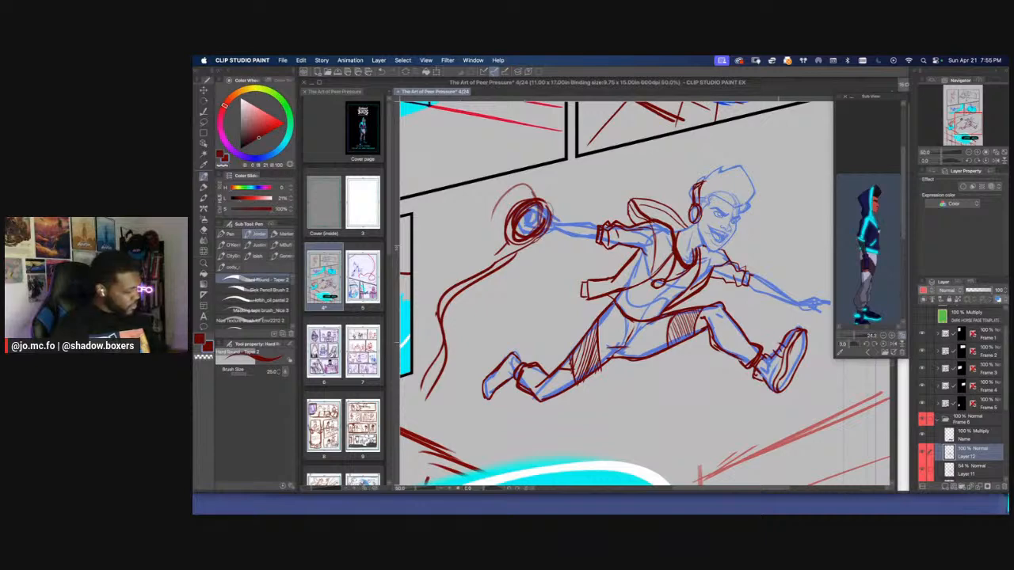
{"action": "left_click_drag", "start_coordinate": [774, 344], "coordinate": [784, 346]}
{"action": "left_click_drag", "start_coordinate": [413, 212], "coordinate": [427, 205]}
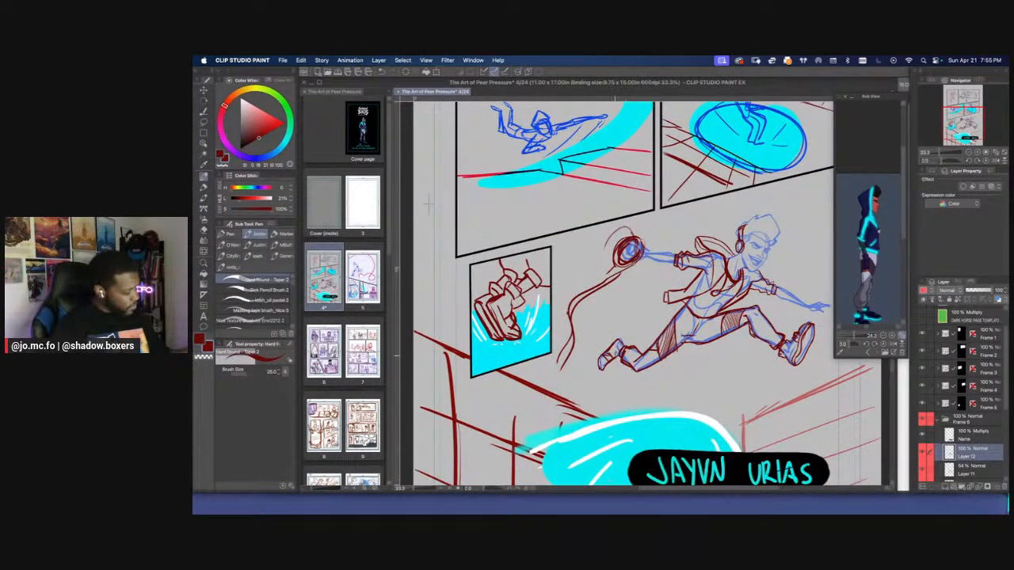
{"action": "key", "text": "]"}
{"action": "mouse_move", "coordinate": [619, 340]}
{"action": "left_mouse_down"}
{"action": "mouse_move", "coordinate": [600, 372]}
{"action": "mouse_move", "coordinate": [598, 354]}
{"action": "mouse_move", "coordinate": [612, 343]}
{"action": "left_mouse_up"}
{"action": "scroll", "coordinate": [502, 223], "scroll_direction": "down", "scroll_amount": 1}
{"action": "left_click_drag", "start_coordinate": [505, 233], "coordinate": [507, 247]}
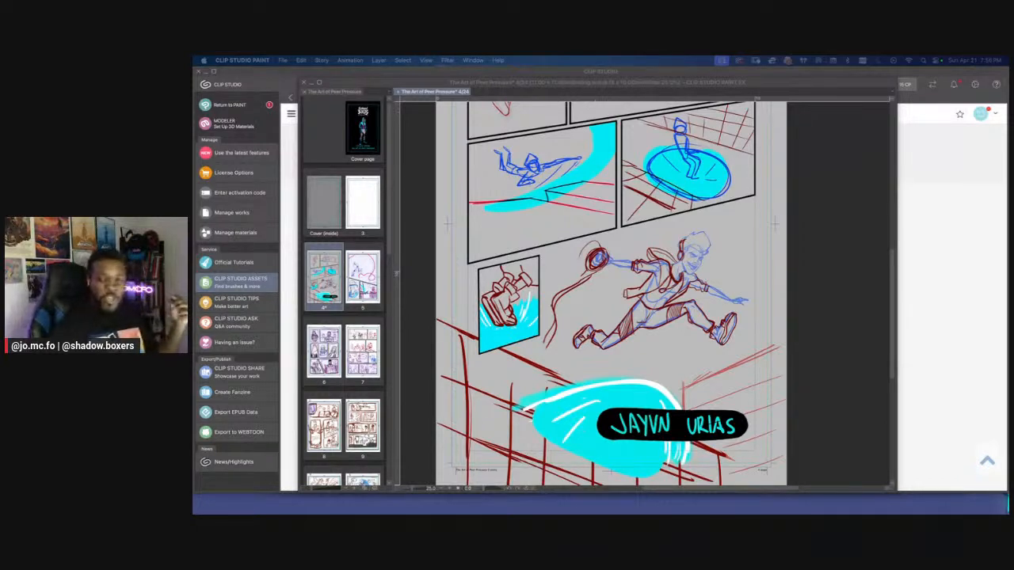
Return to the comic document, close page 4 and enlarge the thumbnails in the page overview
{"action": "left_click", "coordinate": [423, 259]}
{"action": "left_click", "coordinate": [400, 92]}
{"action": "left_click", "coordinate": [679, 237]}
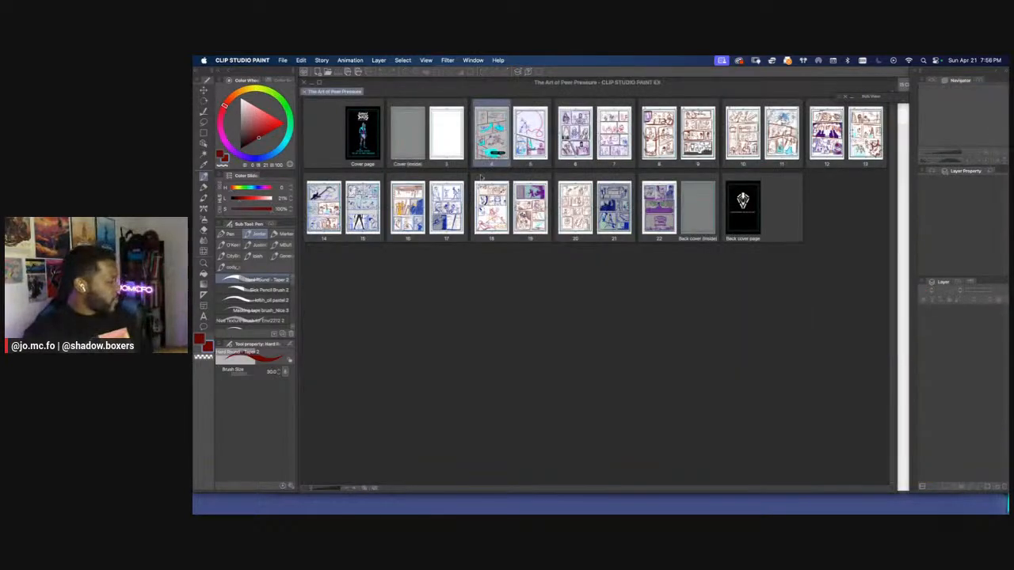
{"action": "left_click", "coordinate": [321, 489]}
{"action": "left_click_drag", "start_coordinate": [321, 489], "coordinate": [327, 490]}
{"action": "scroll", "coordinate": [891, 261], "scroll_direction": "up", "scroll_amount": 2}
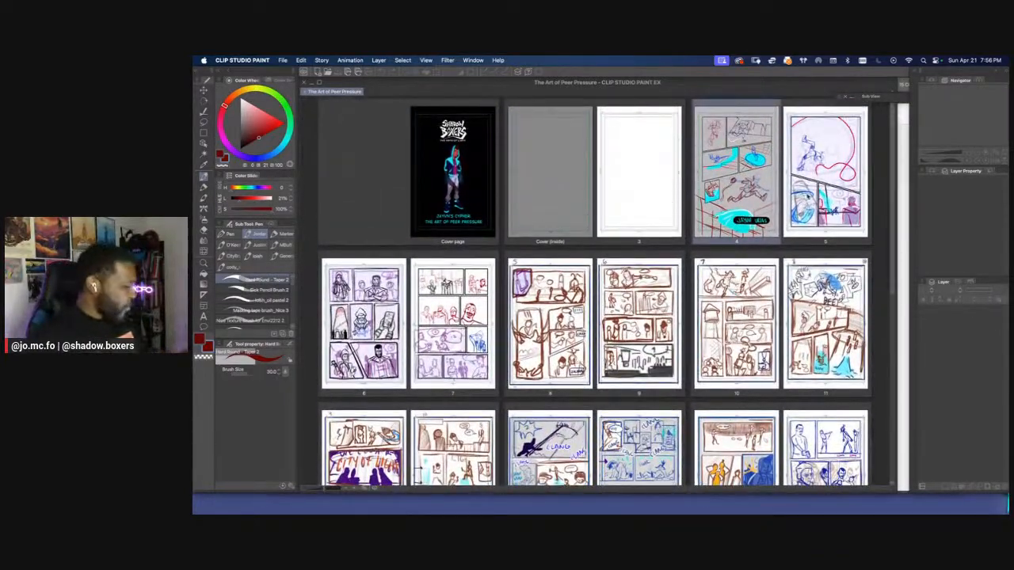
{"action": "left_click_drag", "start_coordinate": [327, 490], "coordinate": [333, 489]}
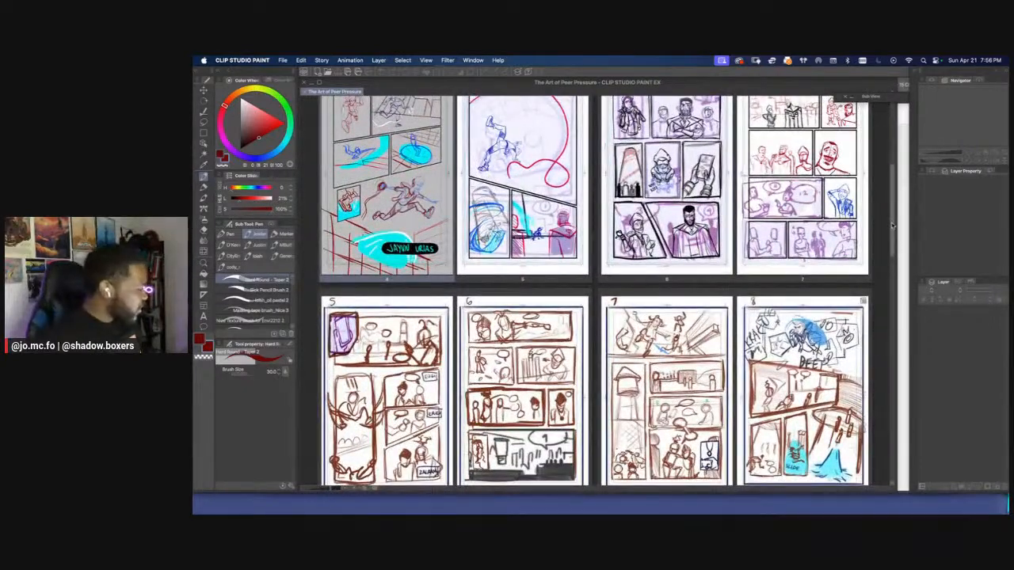
Look through the rough page layouts of the comic in the page overview
{"action": "scroll", "coordinate": [894, 208], "scroll_direction": "up", "scroll_amount": 3}
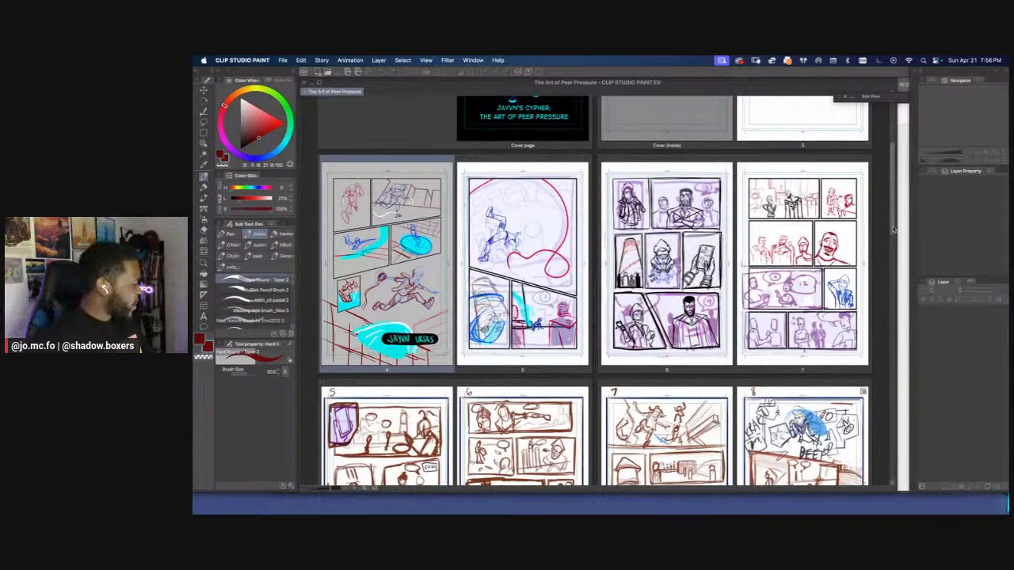
{"action": "scroll", "coordinate": [888, 261], "scroll_direction": "down", "scroll_amount": 5}
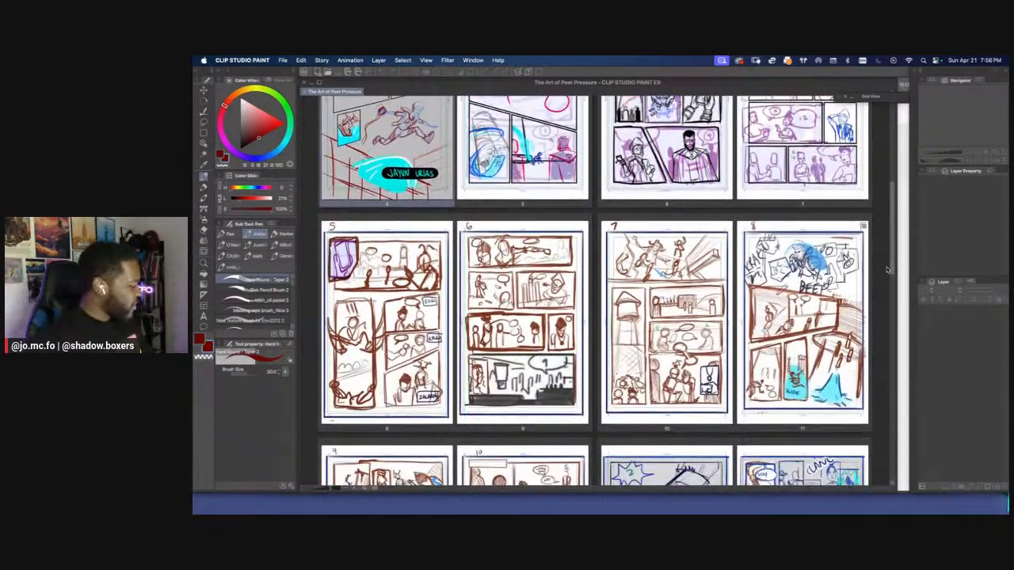
{"action": "scroll", "coordinate": [885, 273], "scroll_direction": "down", "scroll_amount": 2}
{"action": "scroll", "coordinate": [884, 280], "scroll_direction": "down", "scroll_amount": 1}
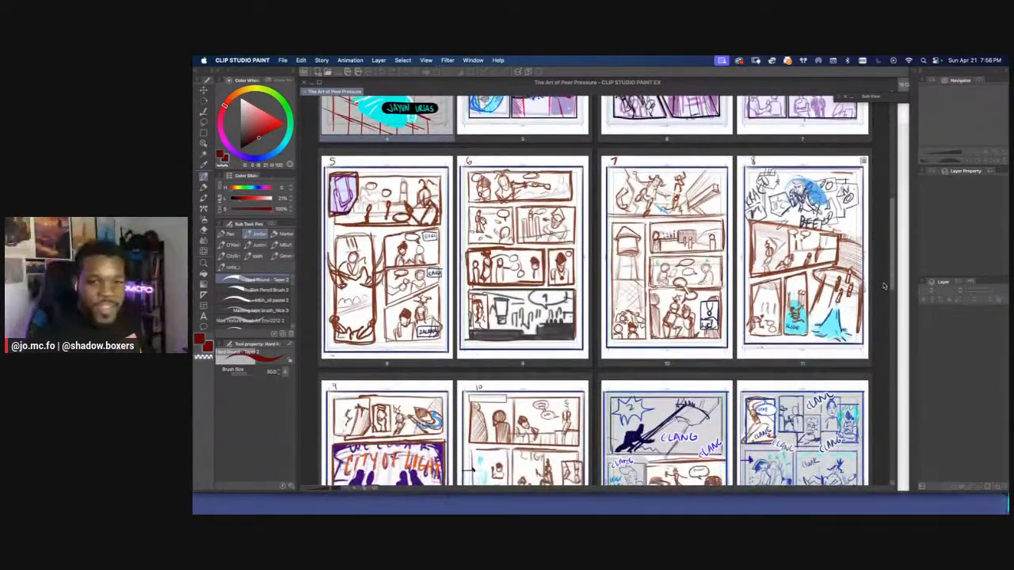
{"action": "scroll", "coordinate": [876, 287], "scroll_direction": "down", "scroll_amount": 1}
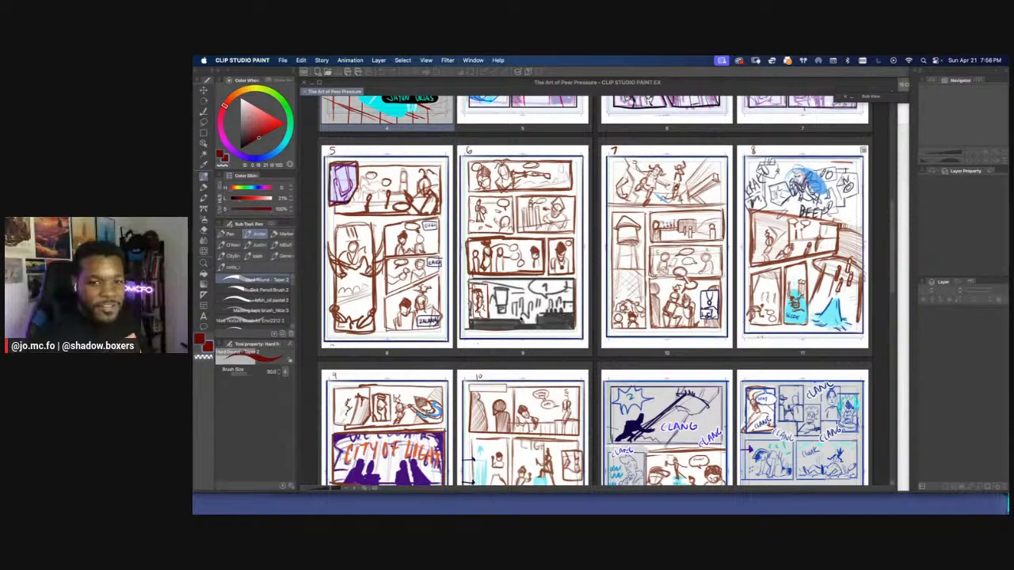
{"action": "scroll", "coordinate": [899, 285], "scroll_direction": "down", "scroll_amount": 5}
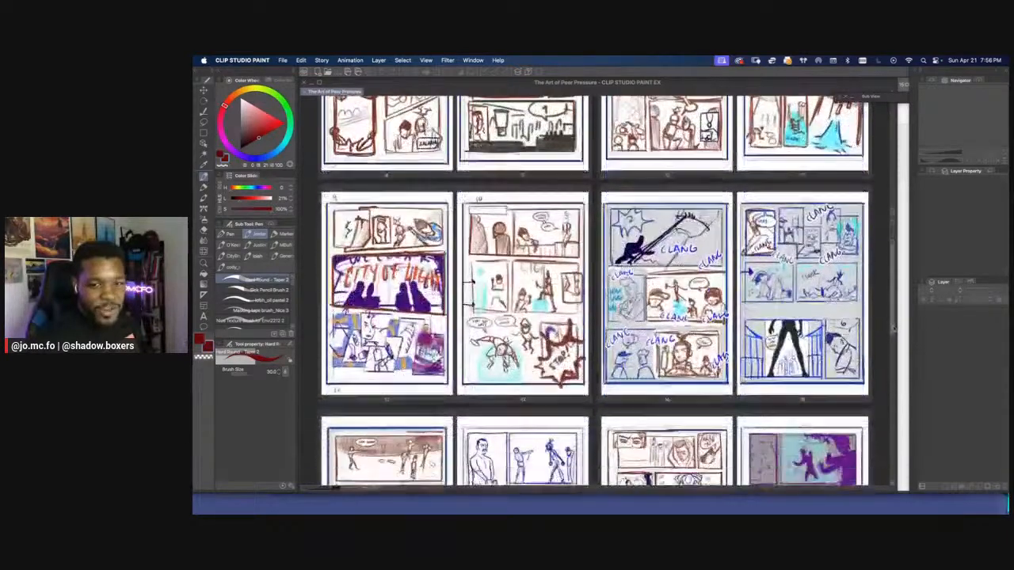
{"action": "left_click_drag", "start_coordinate": [894, 348], "coordinate": [902, 188]}
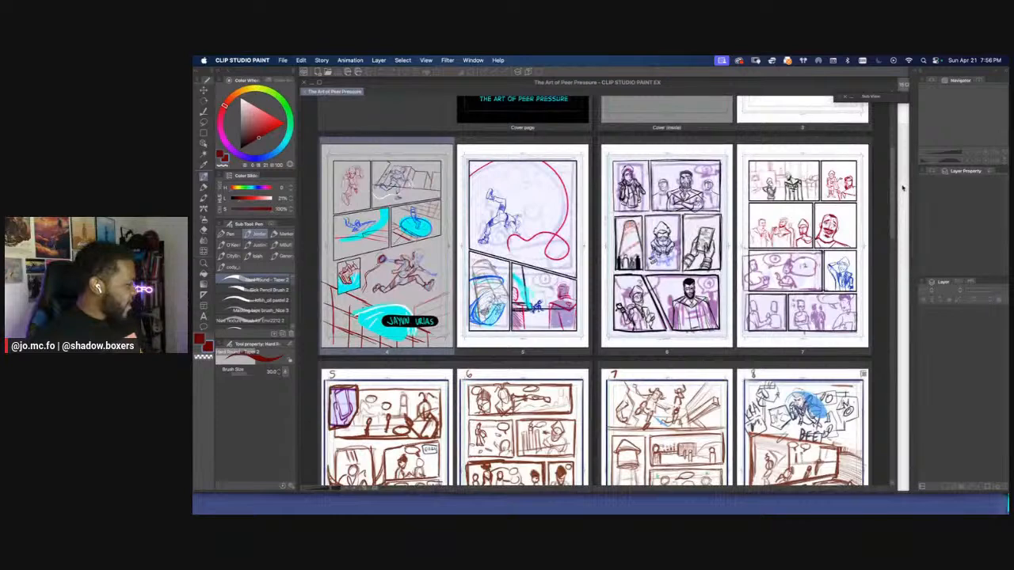